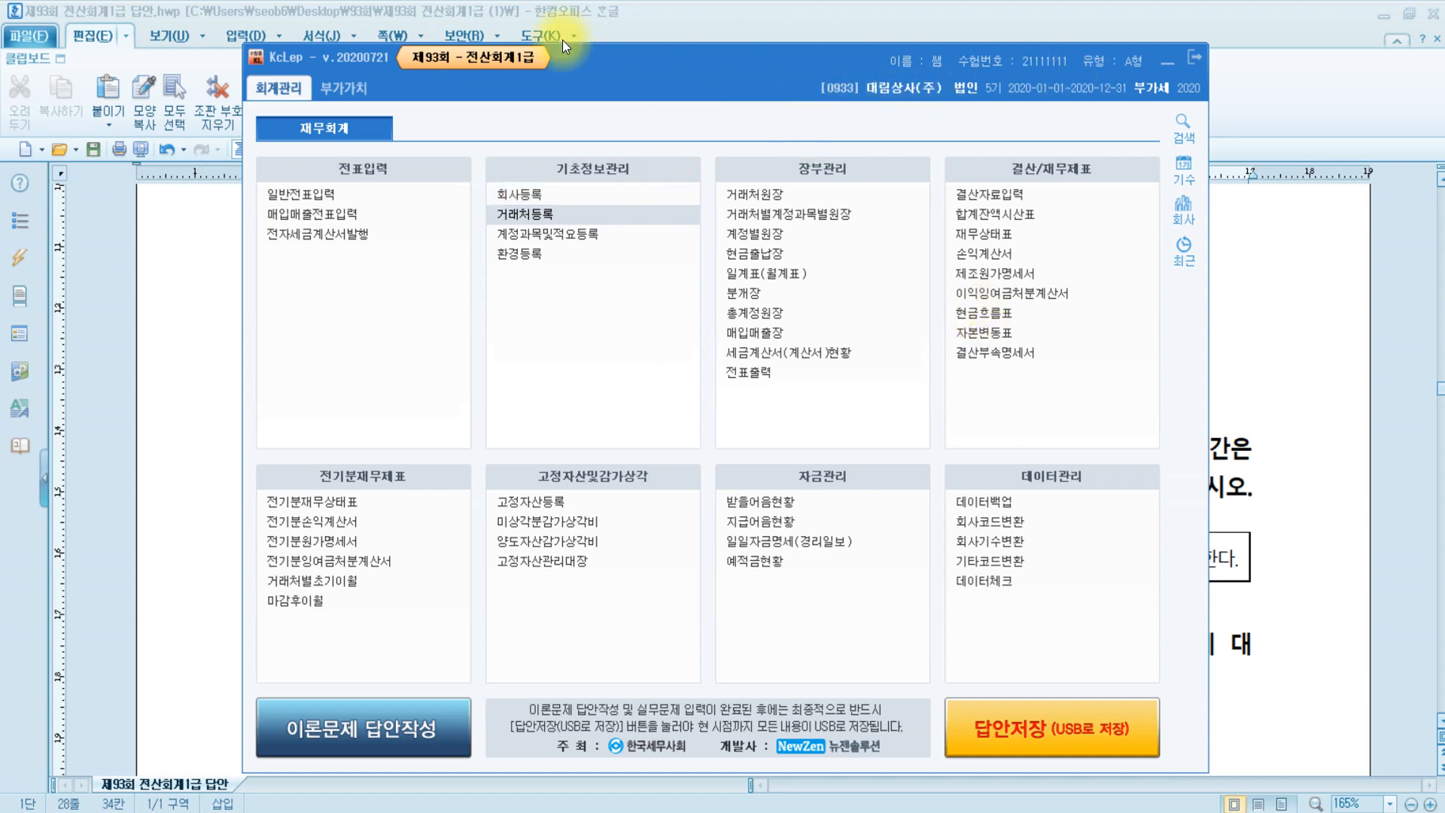
Read question [1] of 문제1 in the exam document, including the details of the customer to register
{"action": "left_click", "coordinate": [1219, 449]}
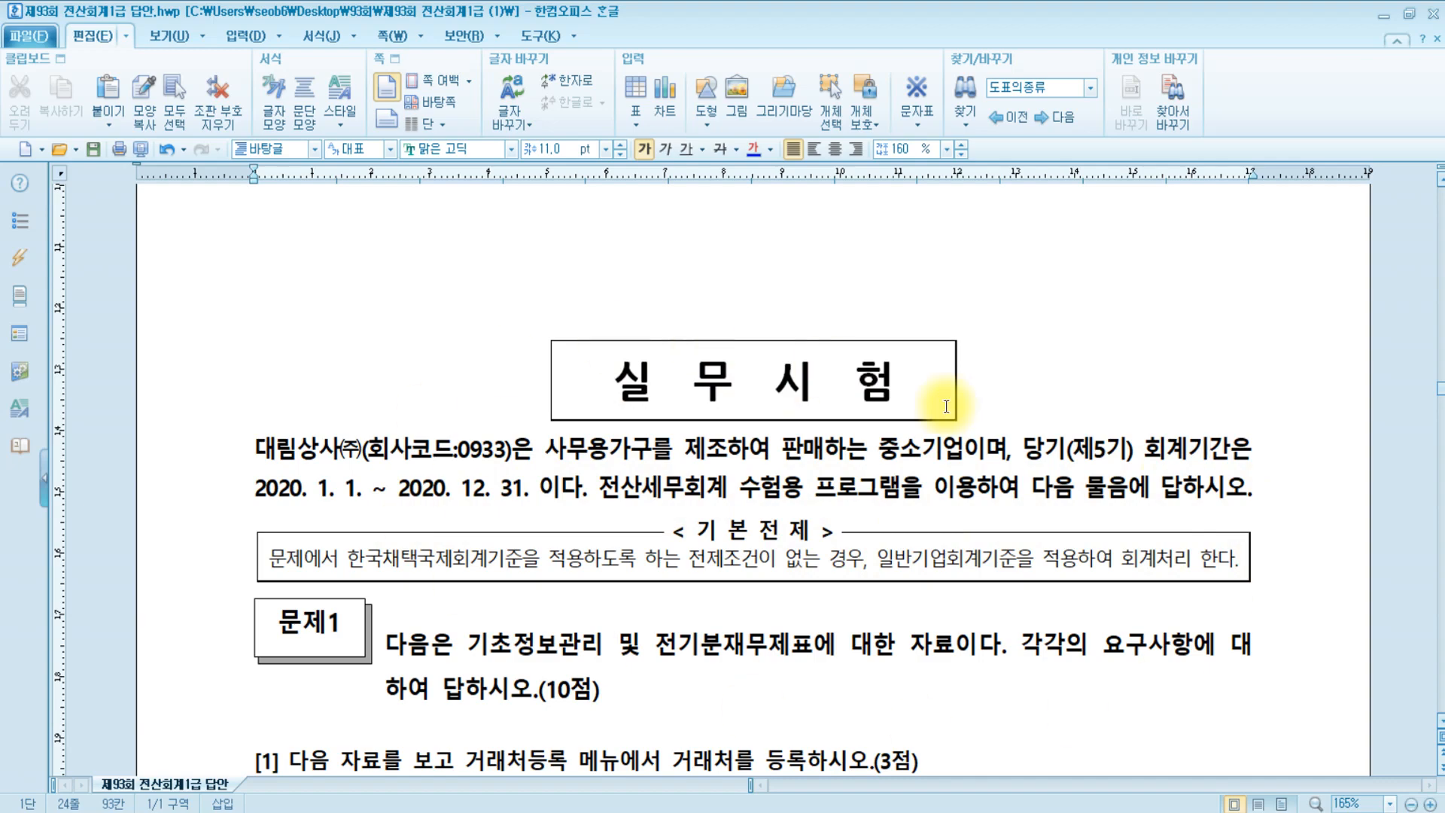
{"action": "scroll", "coordinate": [790, 618], "scroll_direction": "down", "scroll_amount": 3}
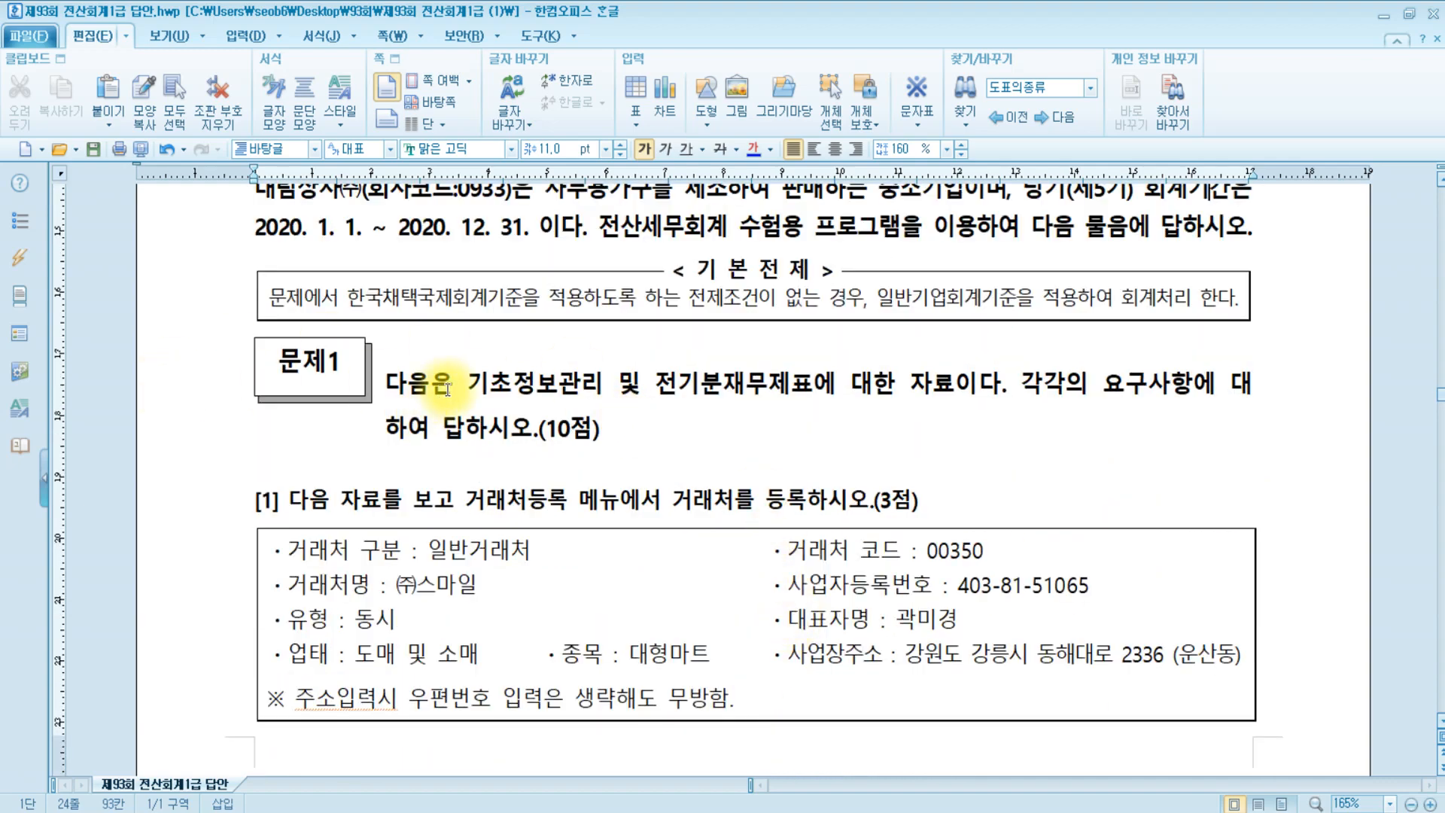
{"action": "scroll", "coordinate": [444, 389], "scroll_direction": "down", "scroll_amount": 1}
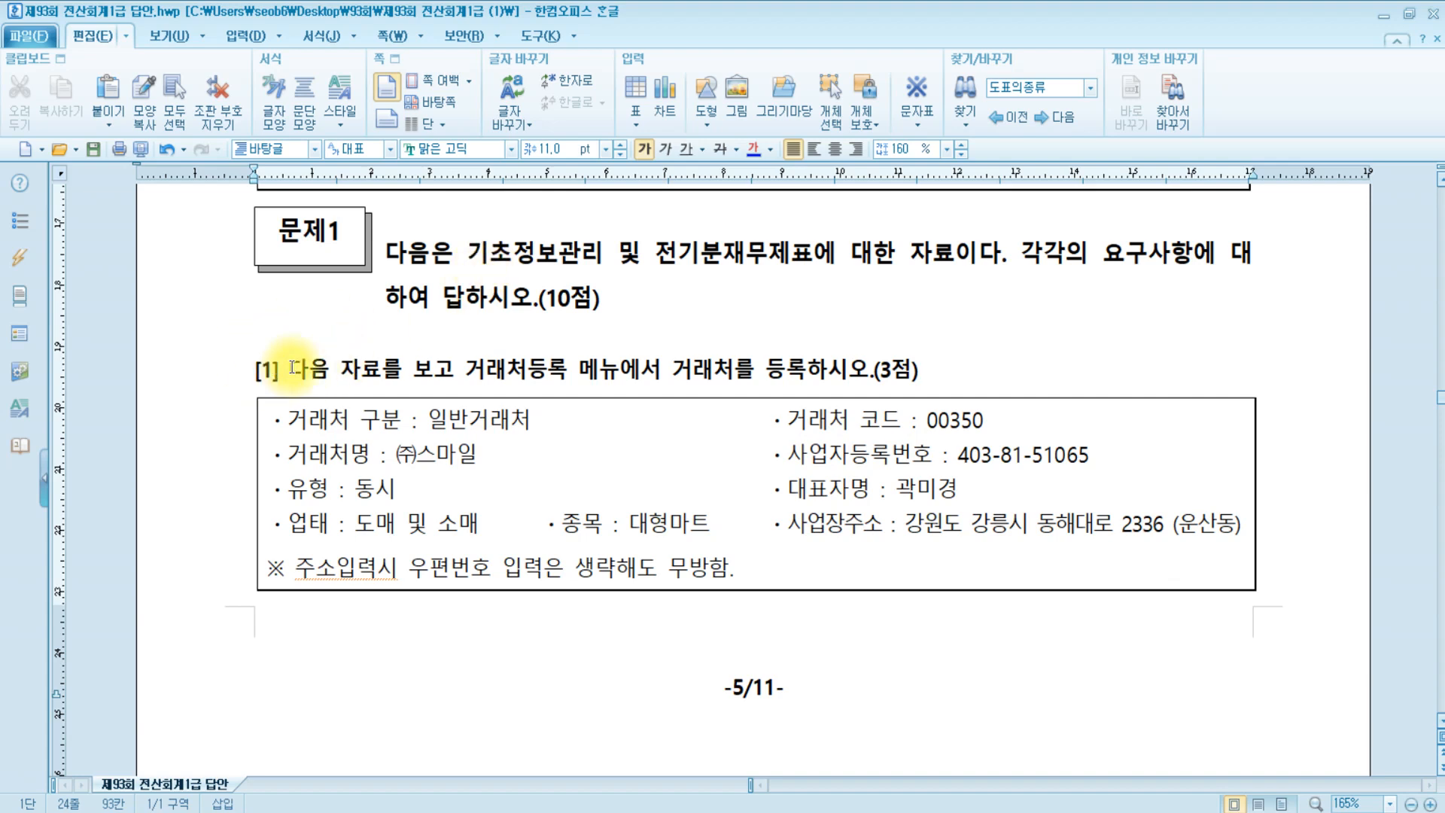
{"action": "left_click", "coordinate": [329, 370]}
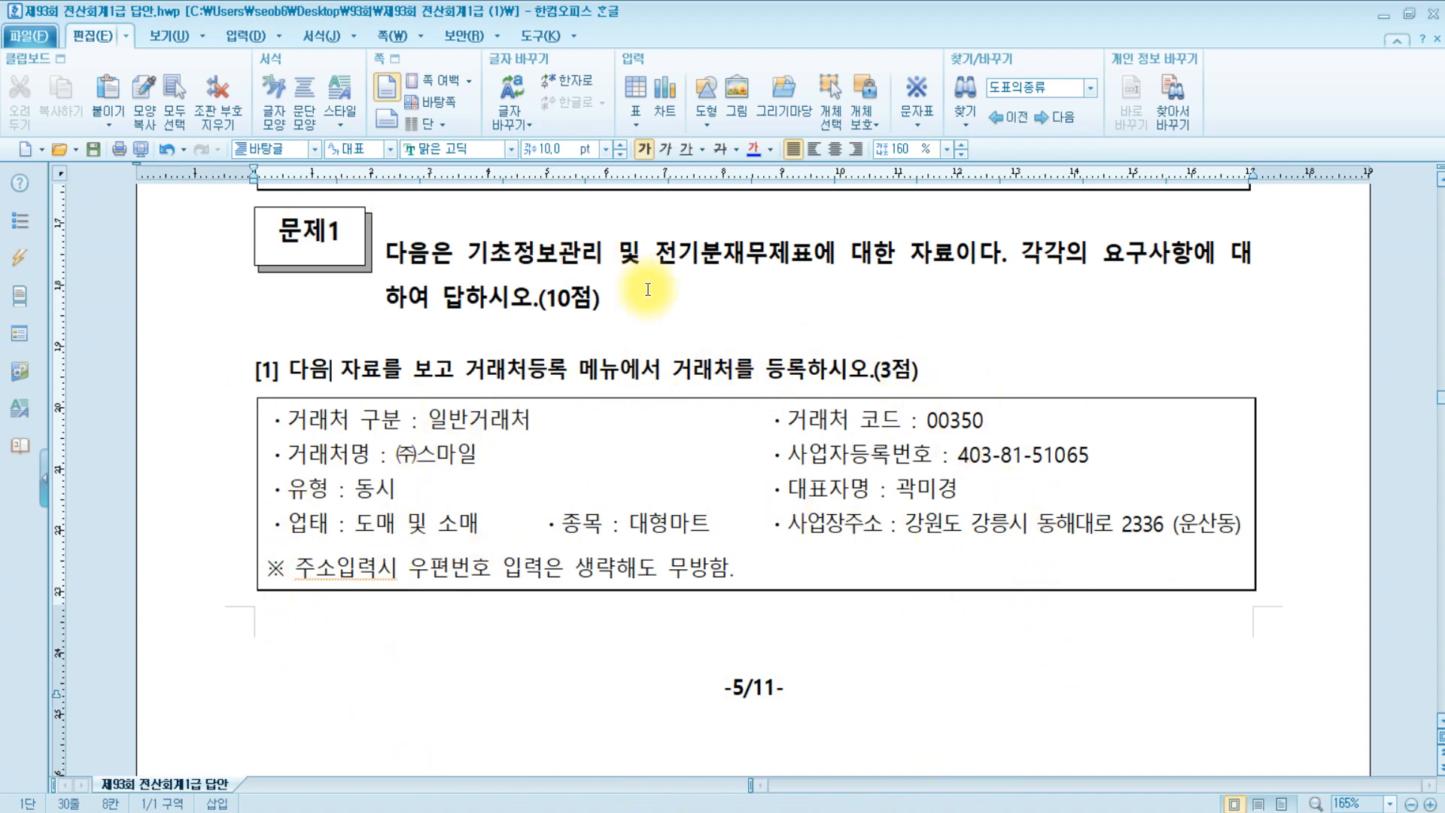
{"action": "left_click", "coordinate": [949, 367]}
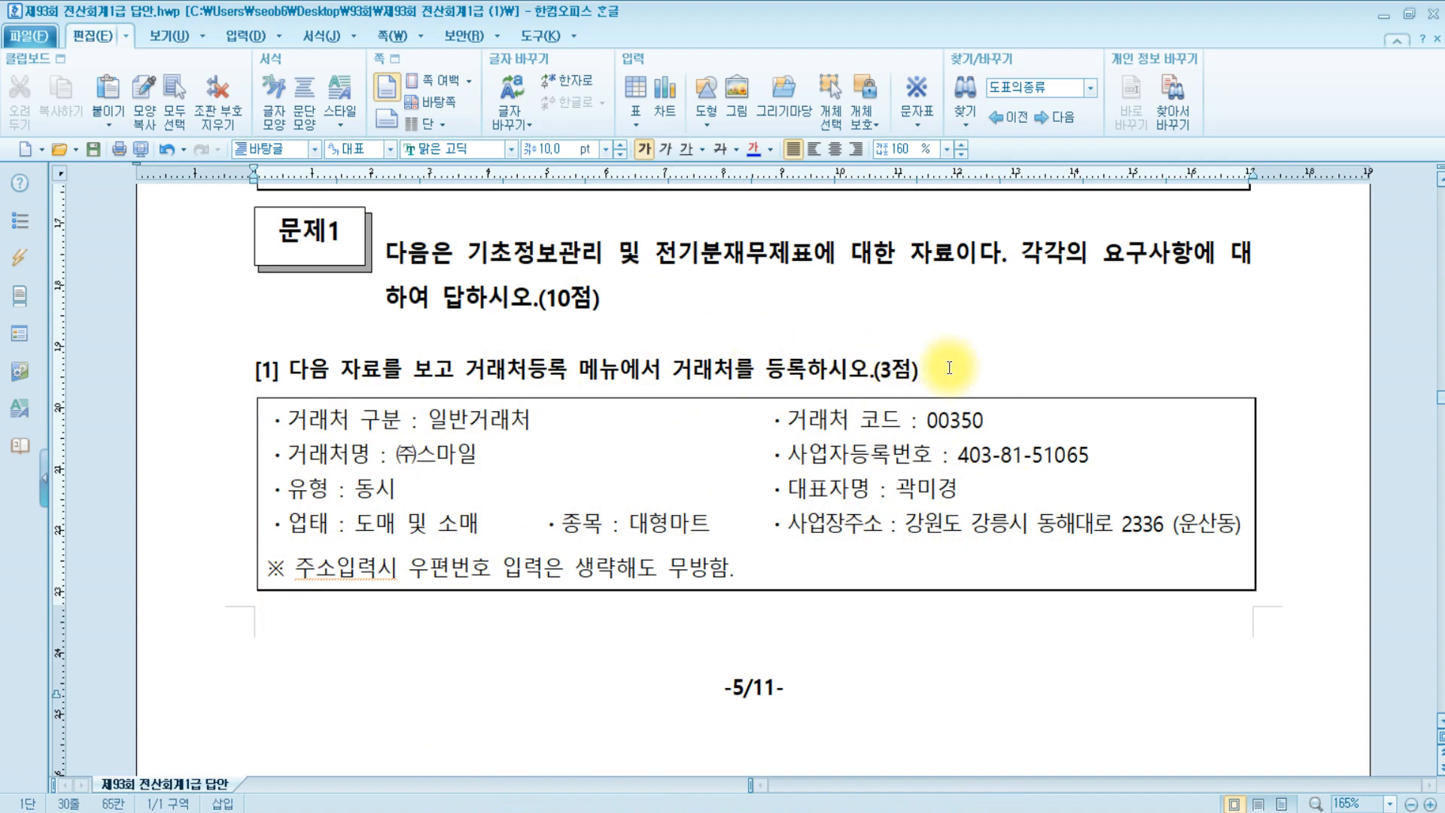
Switch to KcLep, review the (주)스마일 record and its address fields in 거래처등록, and close that screen
{"action": "left_click", "coordinate": [370, 812]}
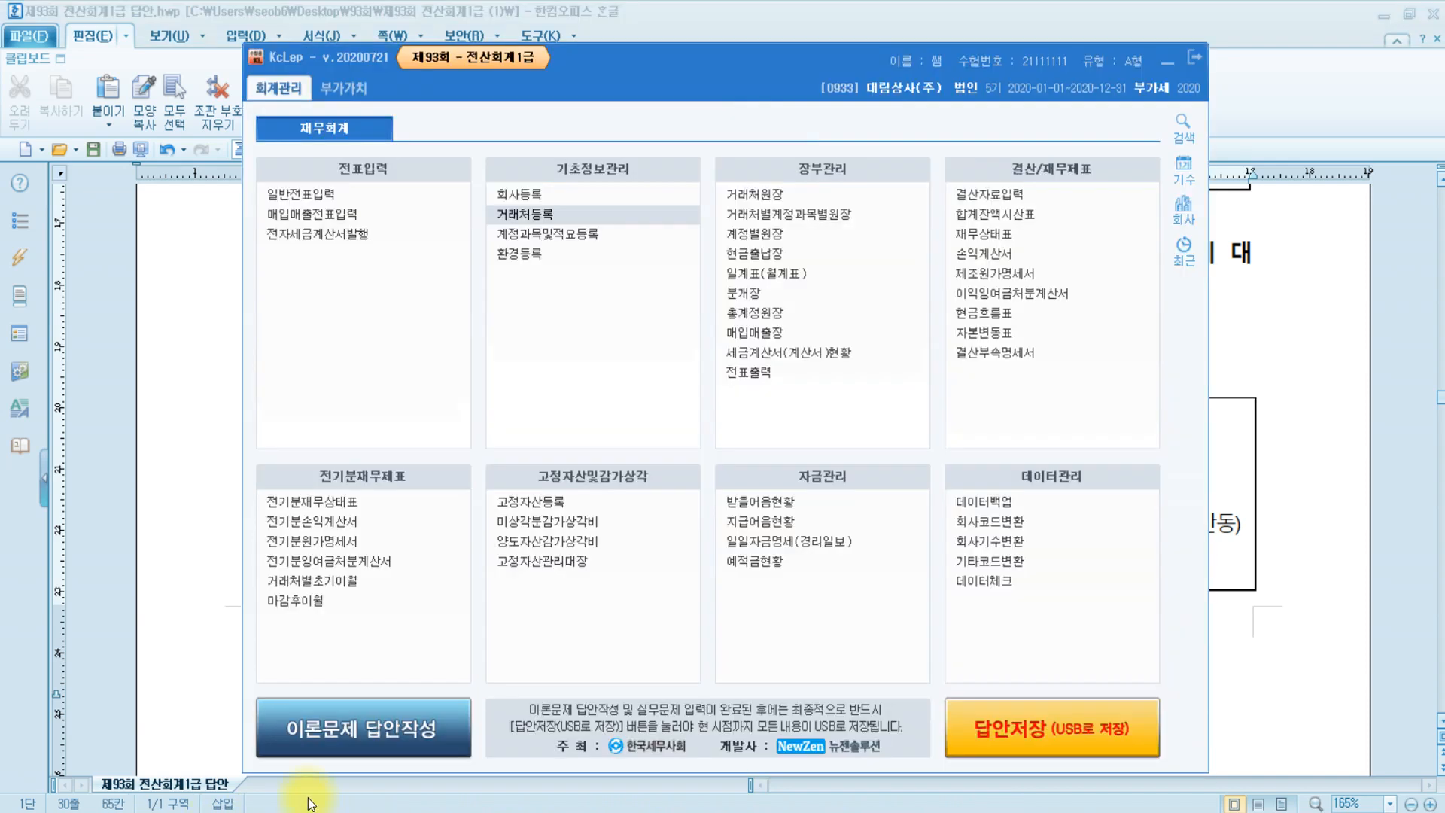
{"action": "left_click", "coordinate": [609, 224]}
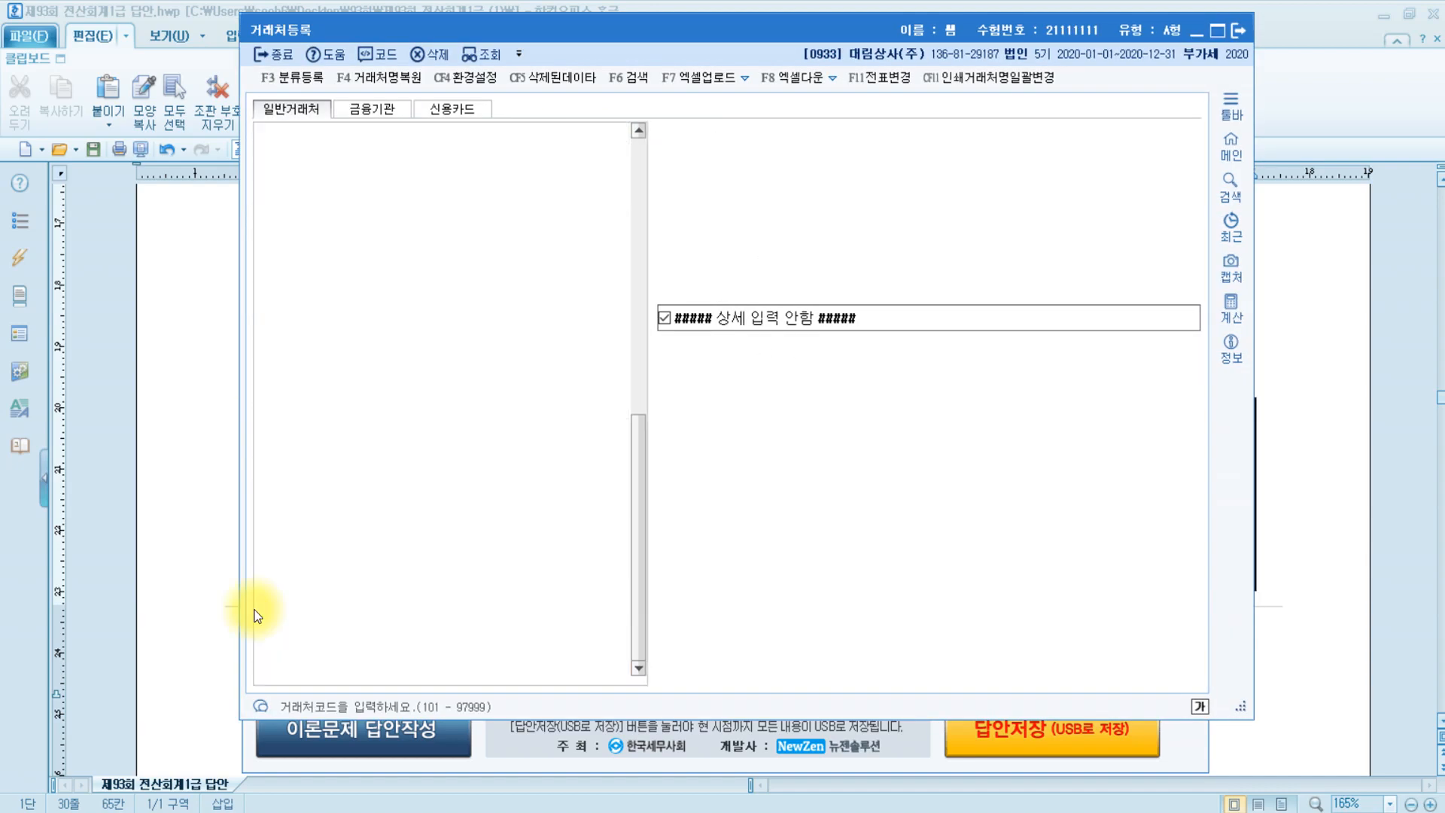
{"action": "left_click", "coordinate": [339, 647]}
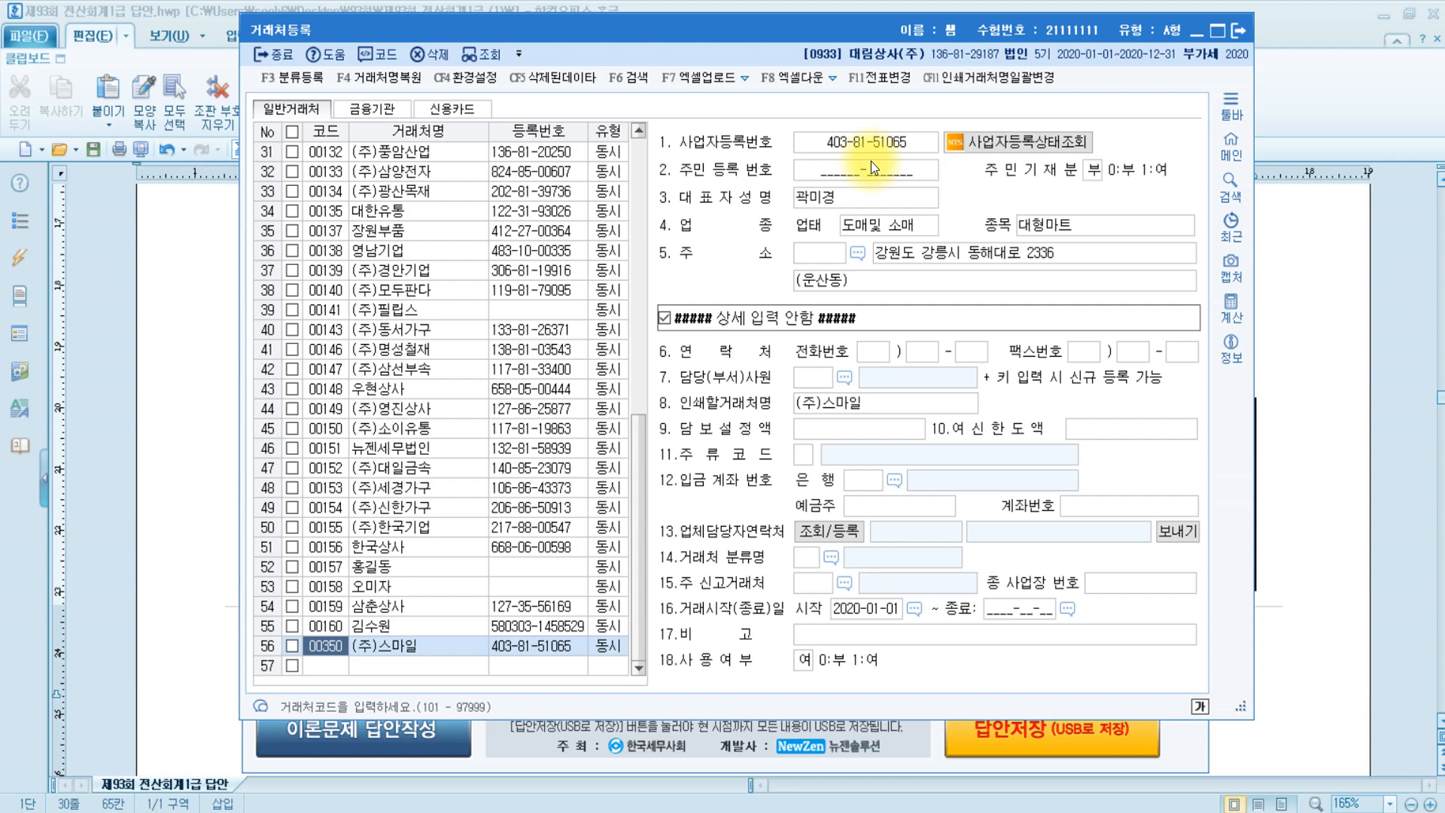
{"action": "left_click", "coordinate": [816, 258]}
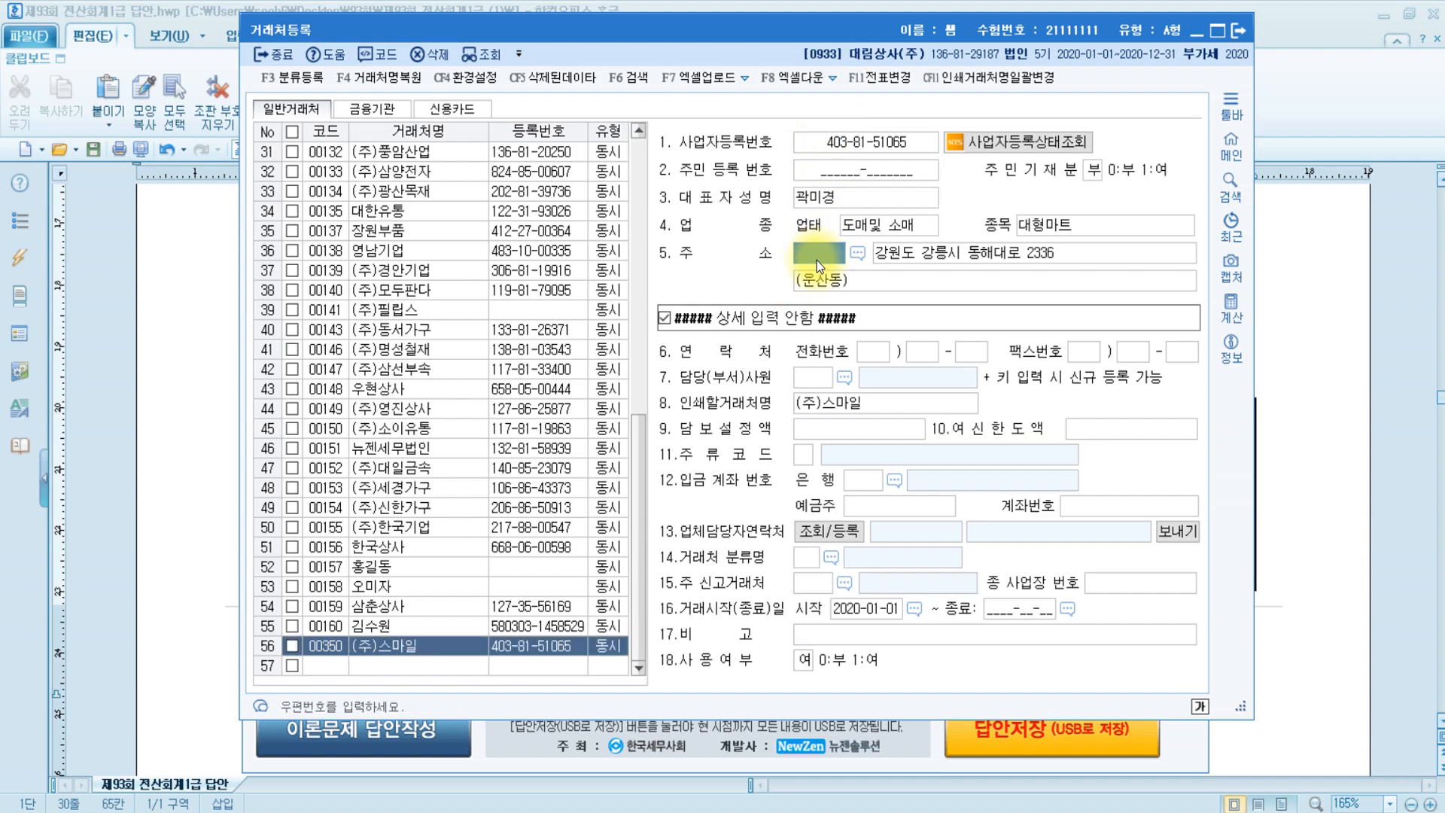
{"action": "left_click", "coordinate": [951, 253]}
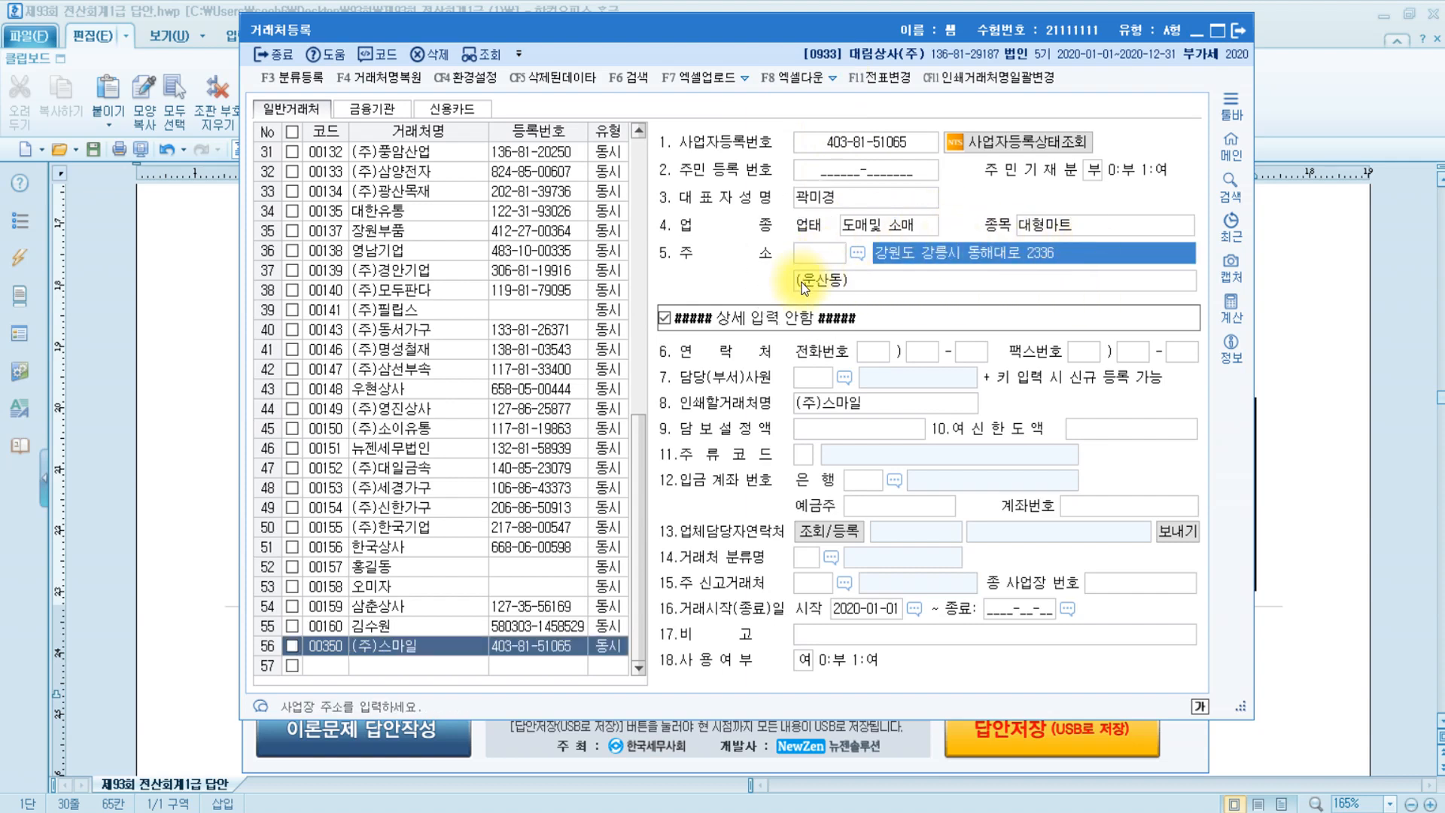
{"action": "left_click", "coordinate": [1236, 31]}
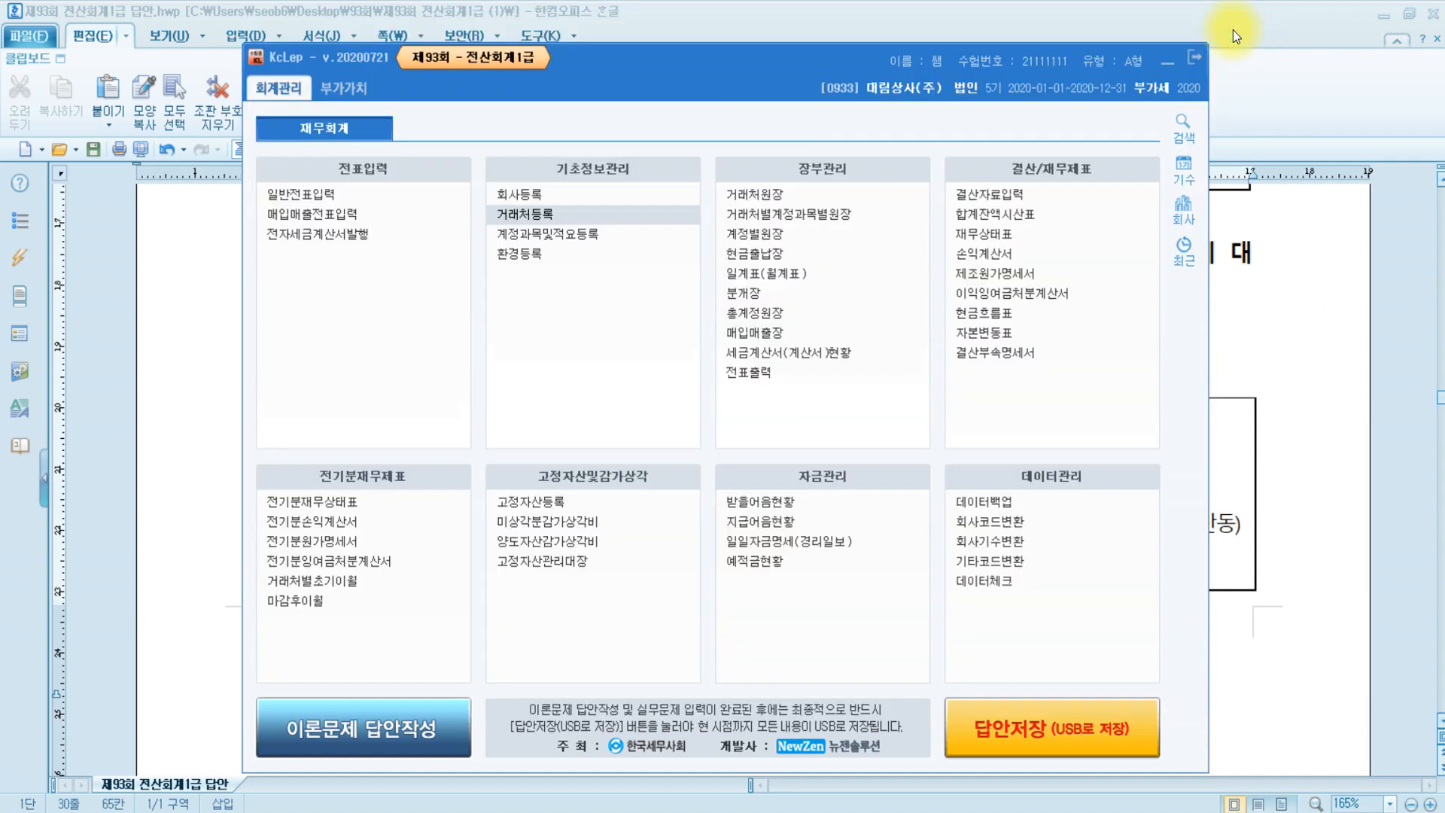
Return to the exam document and read question [2] on correcting the opening balances by customer
{"action": "left_click", "coordinate": [1243, 454]}
{"action": "scroll", "coordinate": [650, 452], "scroll_direction": "down", "scroll_amount": 10}
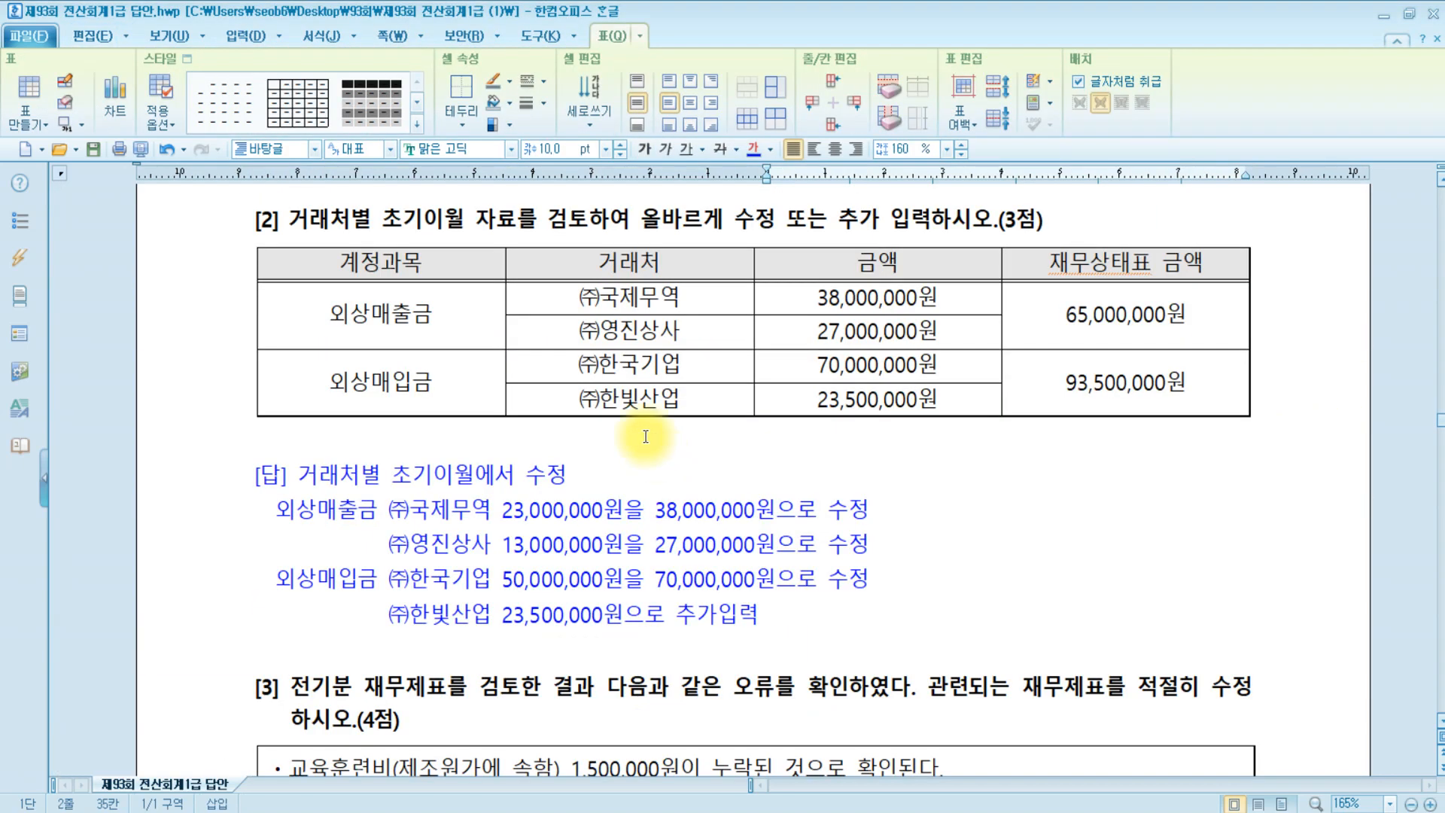
{"action": "left_click", "coordinate": [324, 220]}
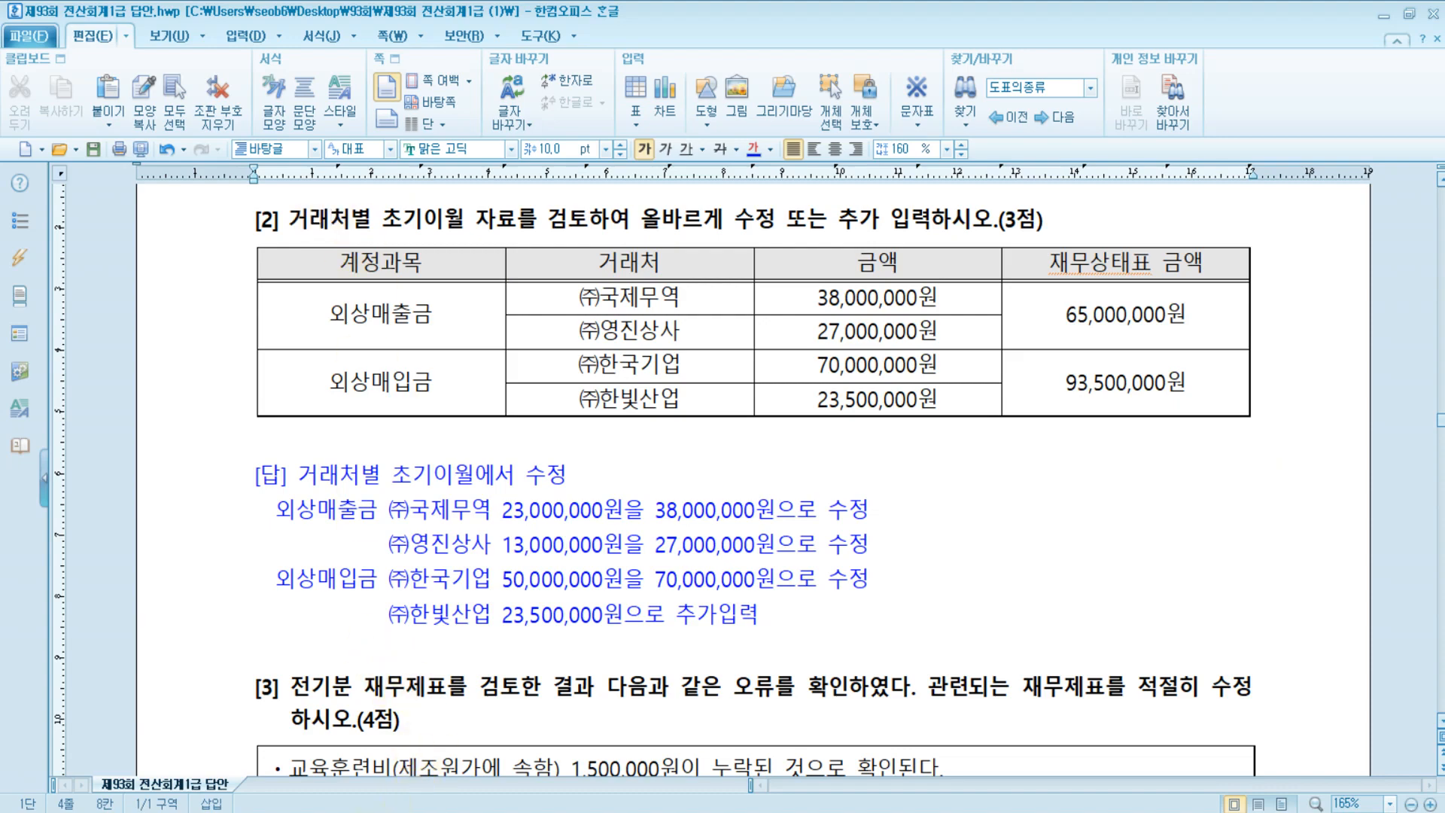
Open 거래처별초기이월 in KcLep, select the 외상매출금 account and compare its customer amounts with the exam document's table
{"action": "left_click", "coordinate": [436, 811]}
{"action": "left_click", "coordinate": [349, 589]}
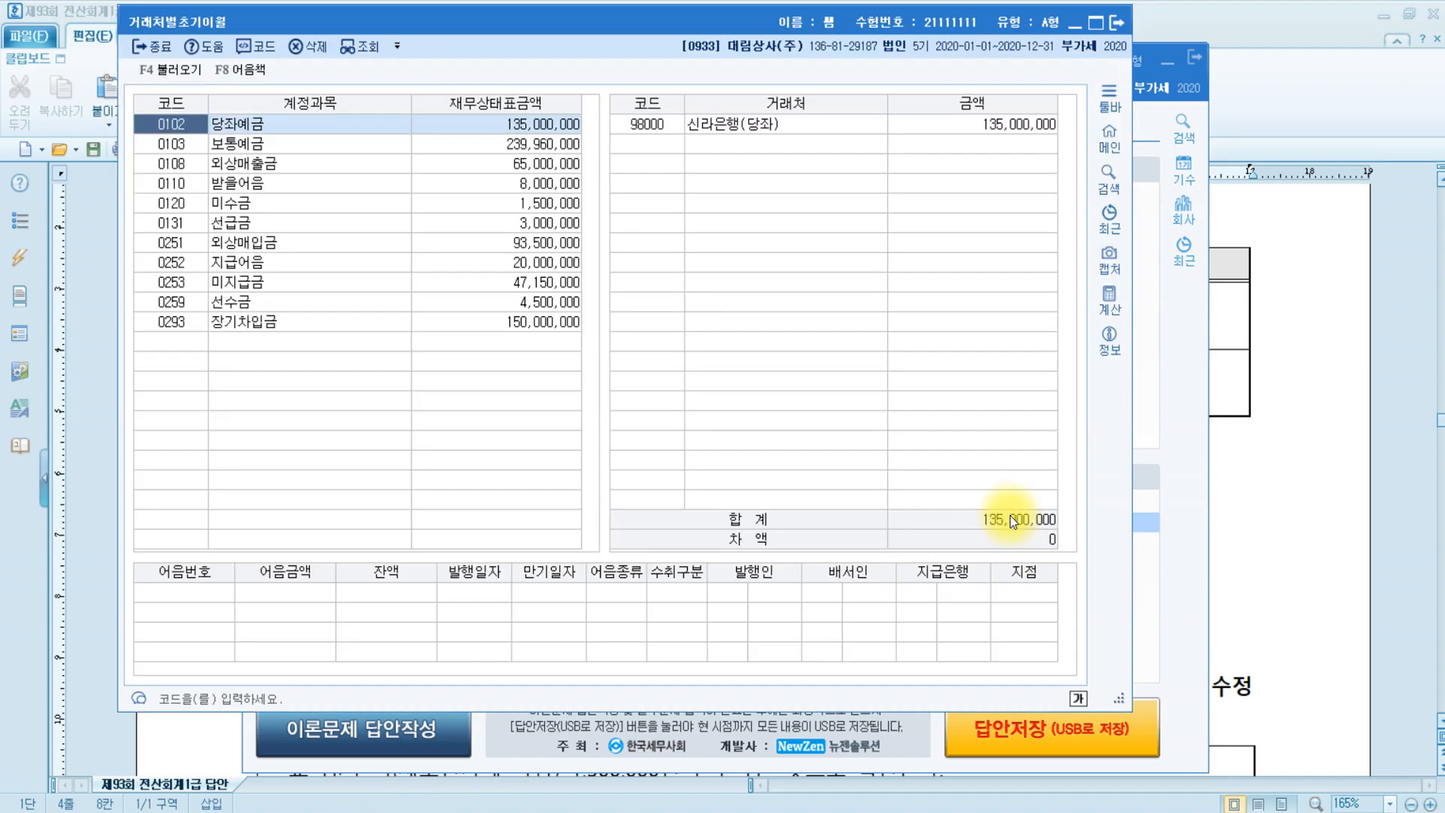
{"action": "left_click", "coordinate": [237, 172]}
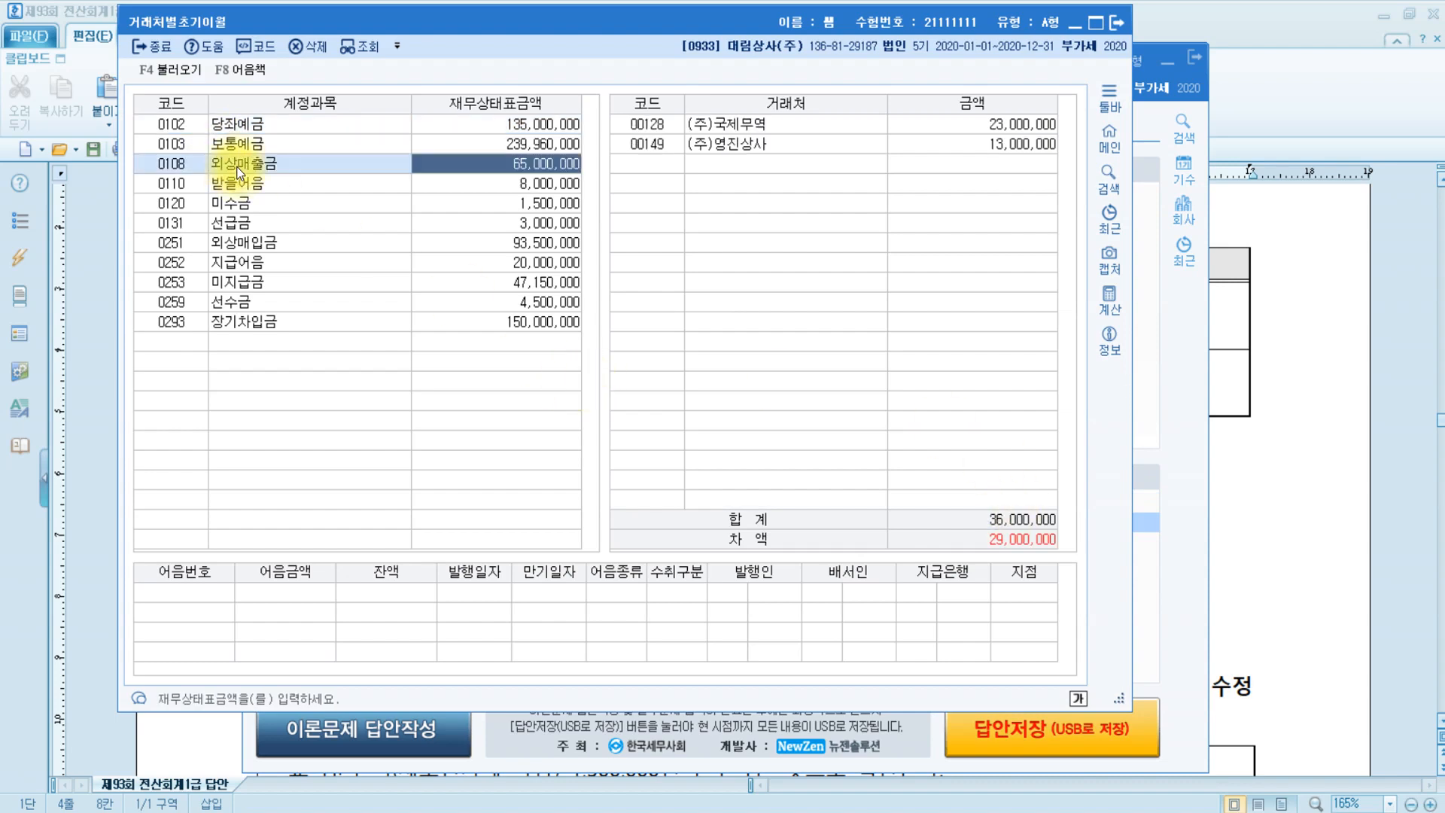
{"action": "left_click", "coordinate": [1242, 380]}
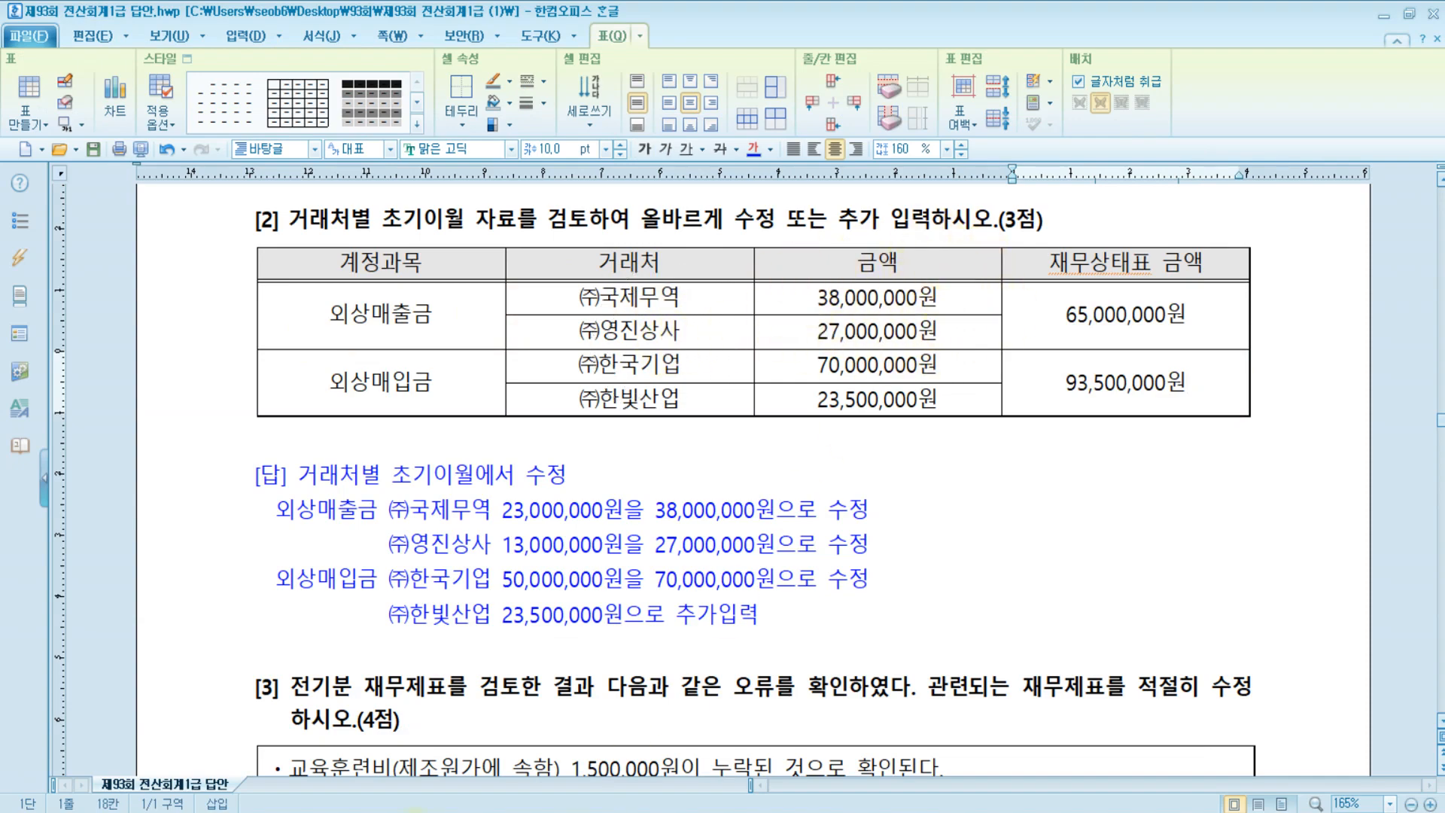
{"action": "key", "text": "alt+Tab"}
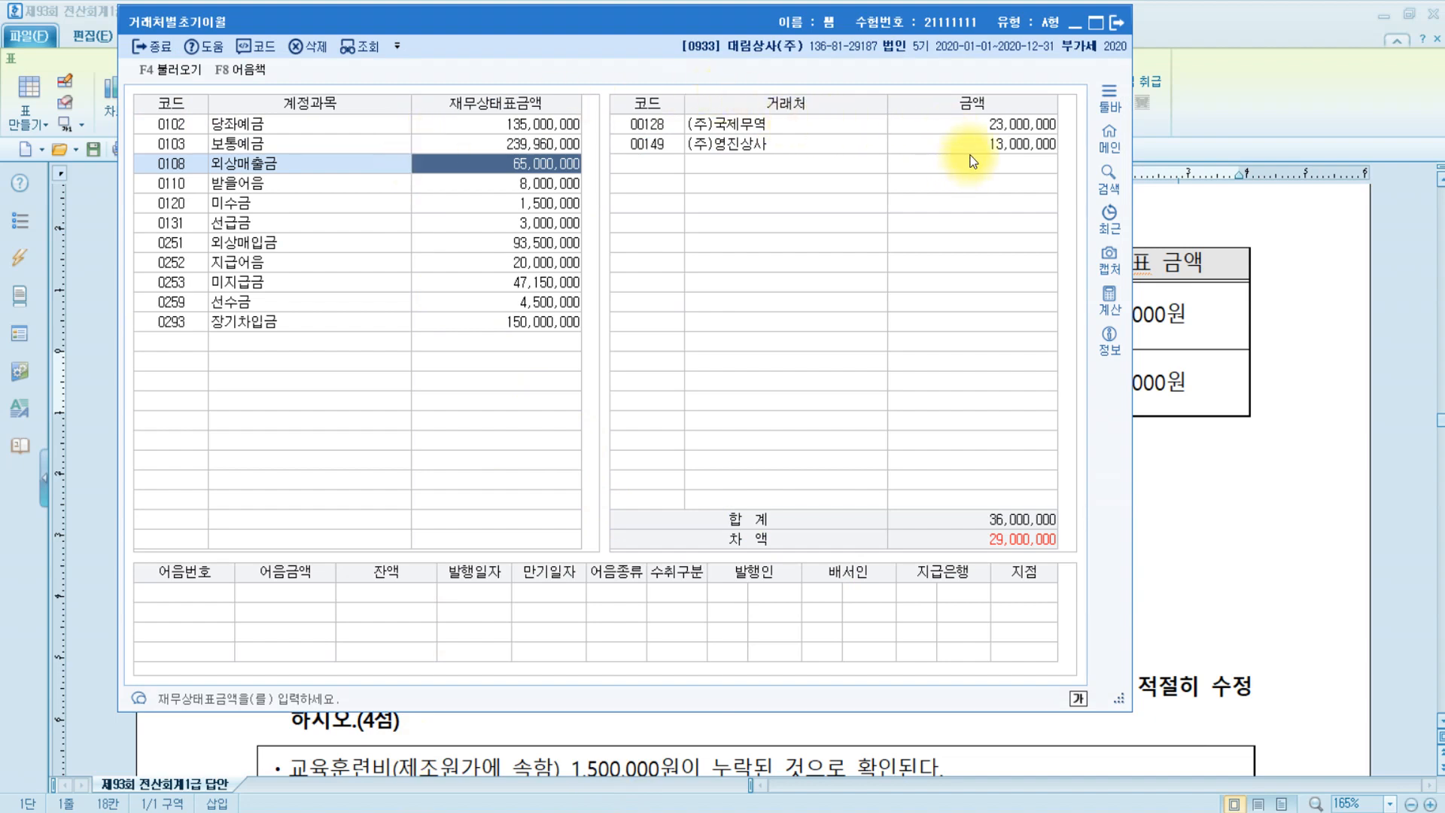
Set the 외상매출금 opening balances to 38,000,000 for (주)국제무역 and 27,000,000 for (주)영진상사
{"action": "left_click", "coordinate": [985, 128]}
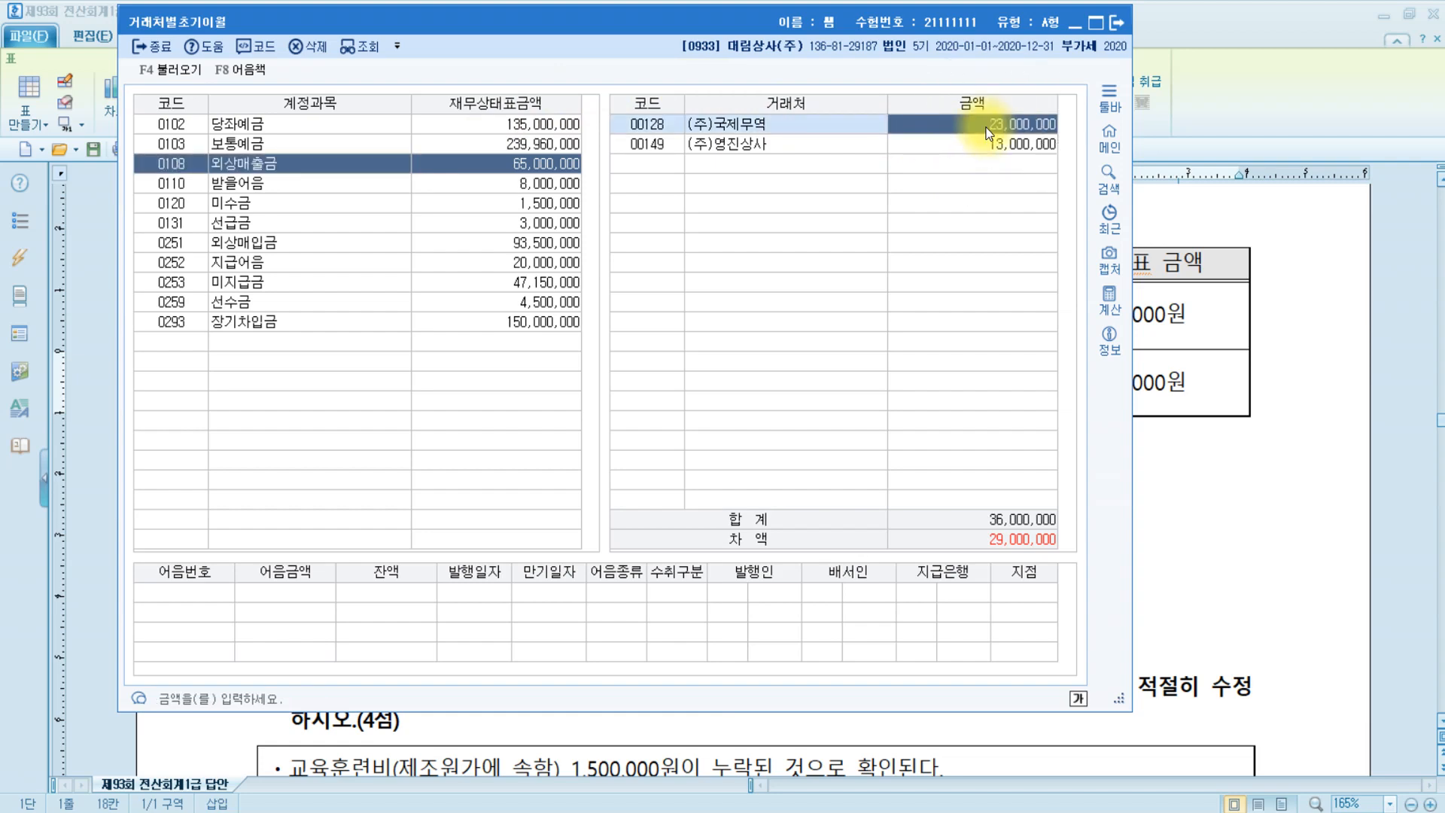
{"action": "type", "text": "38000000"}
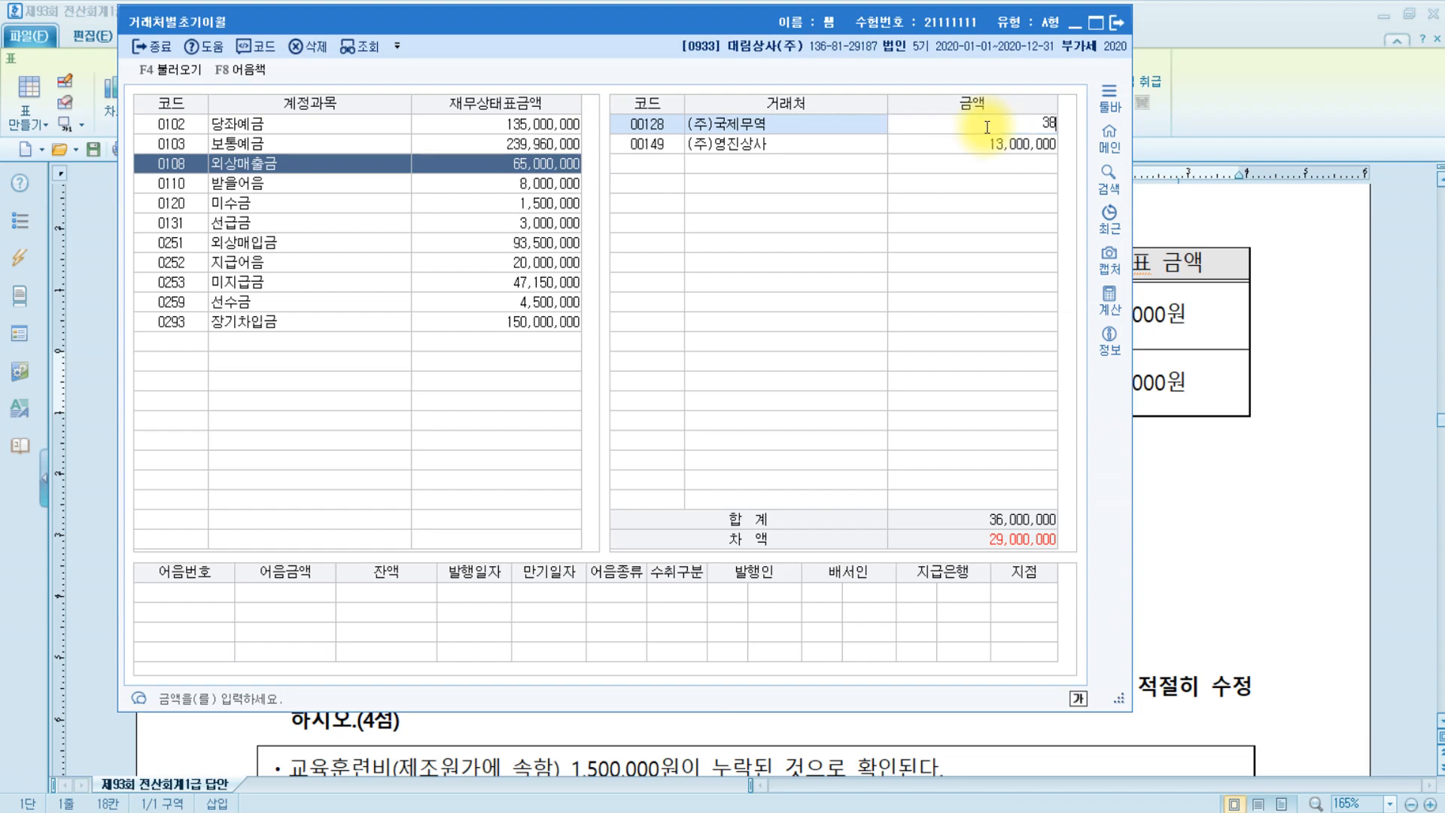
{"action": "key", "text": "Return"}
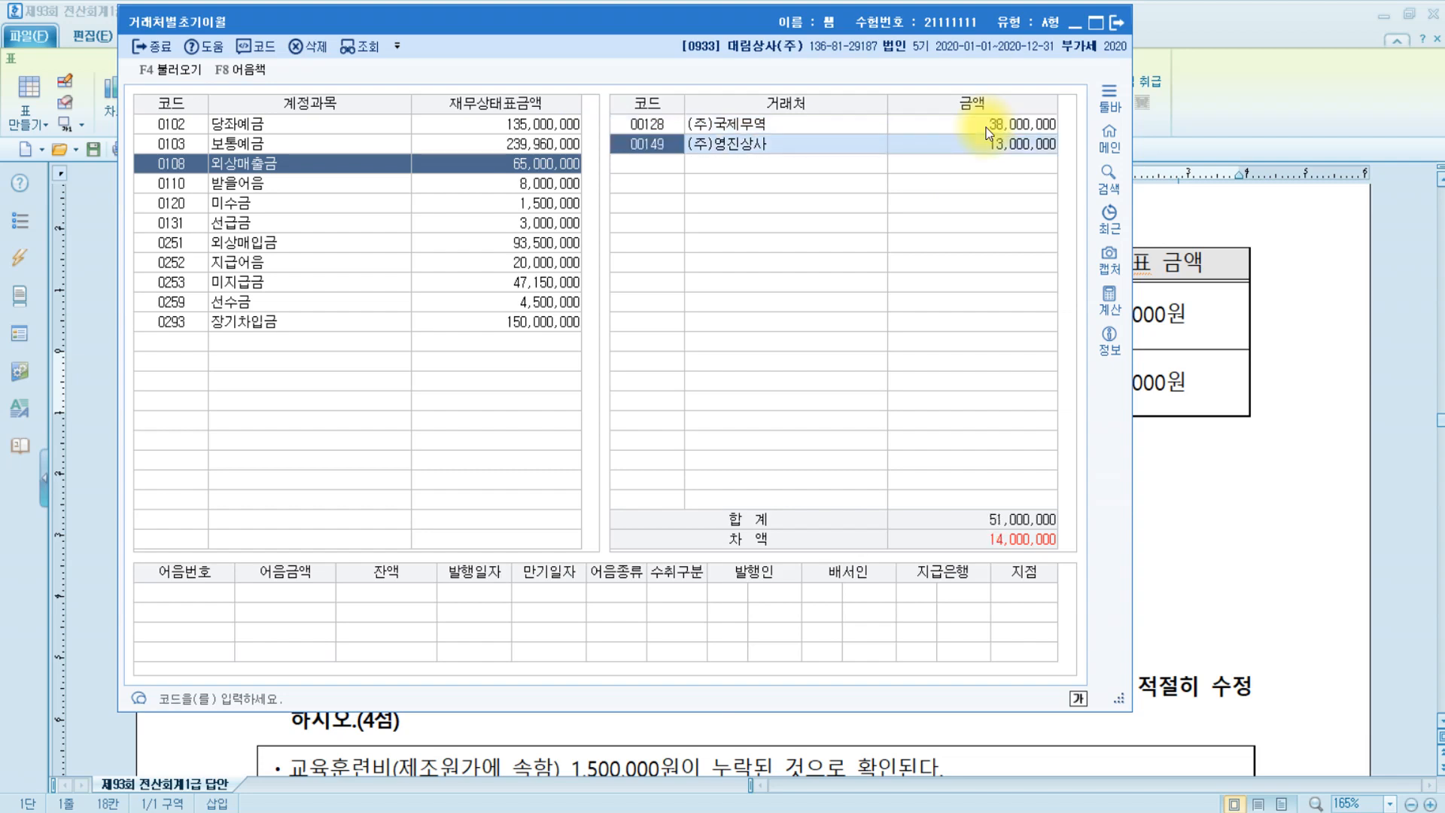
{"action": "key", "text": "Return"}
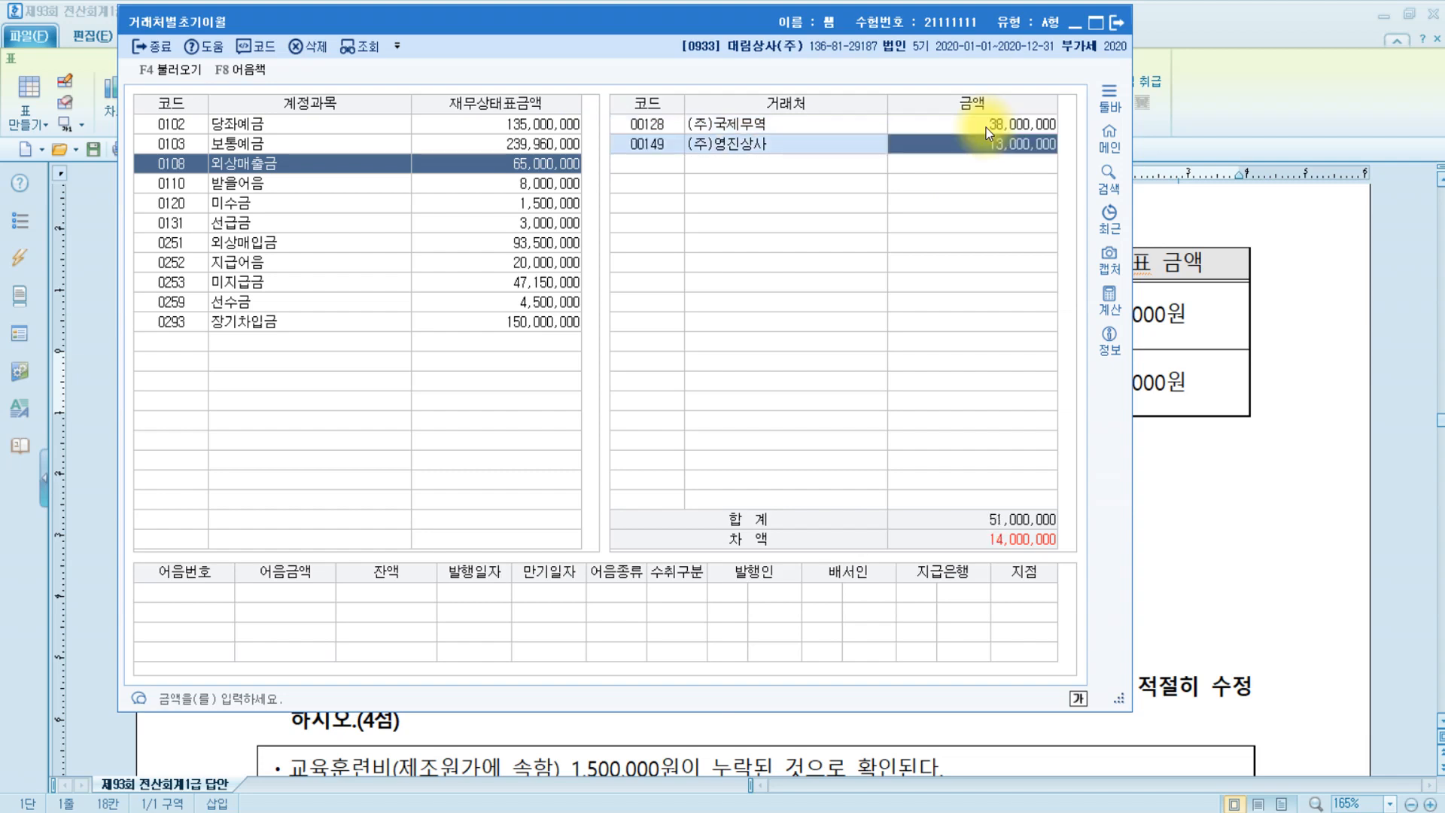
{"action": "type", "text": "27000000"}
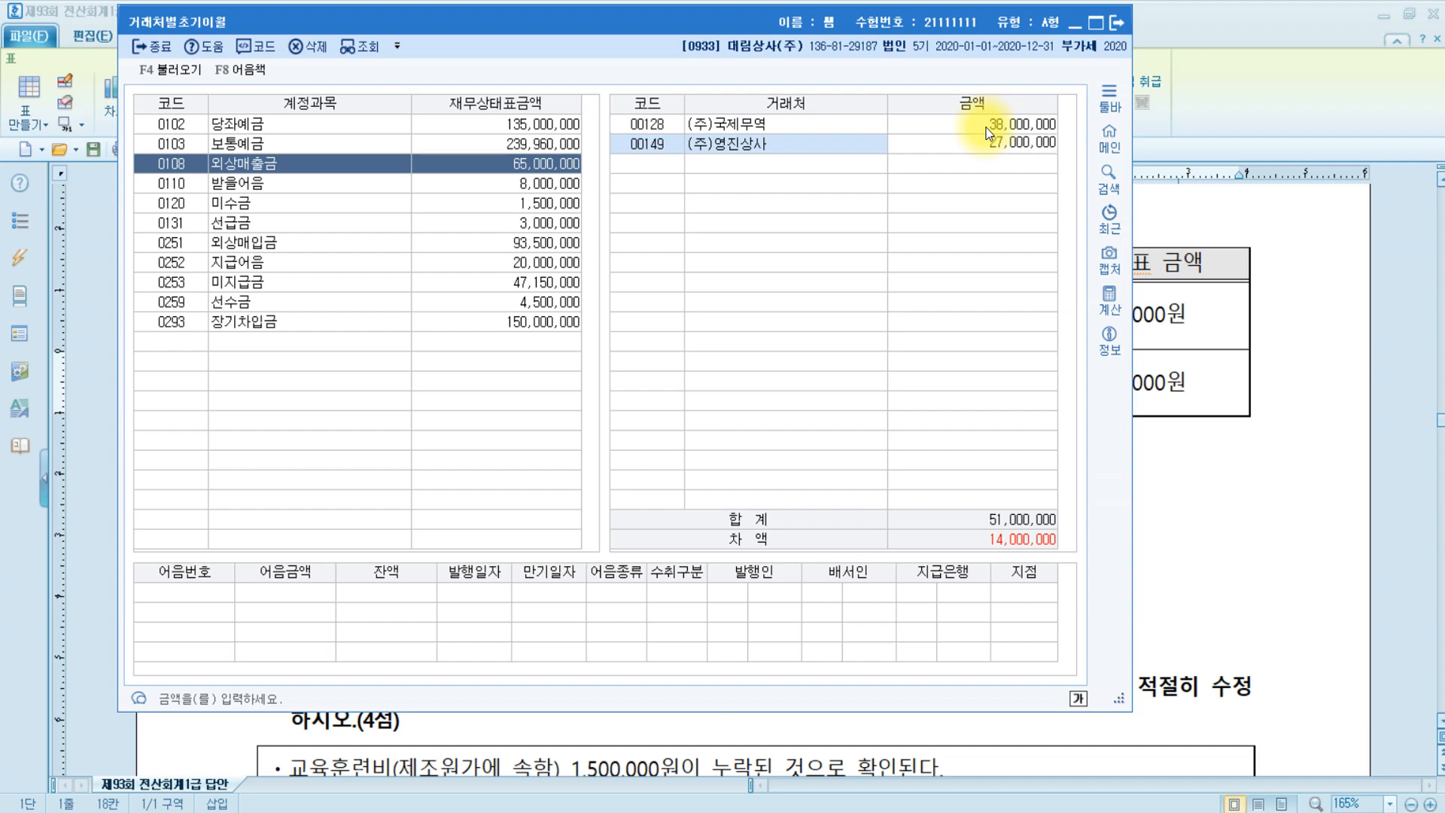
{"action": "key", "text": "Return"}
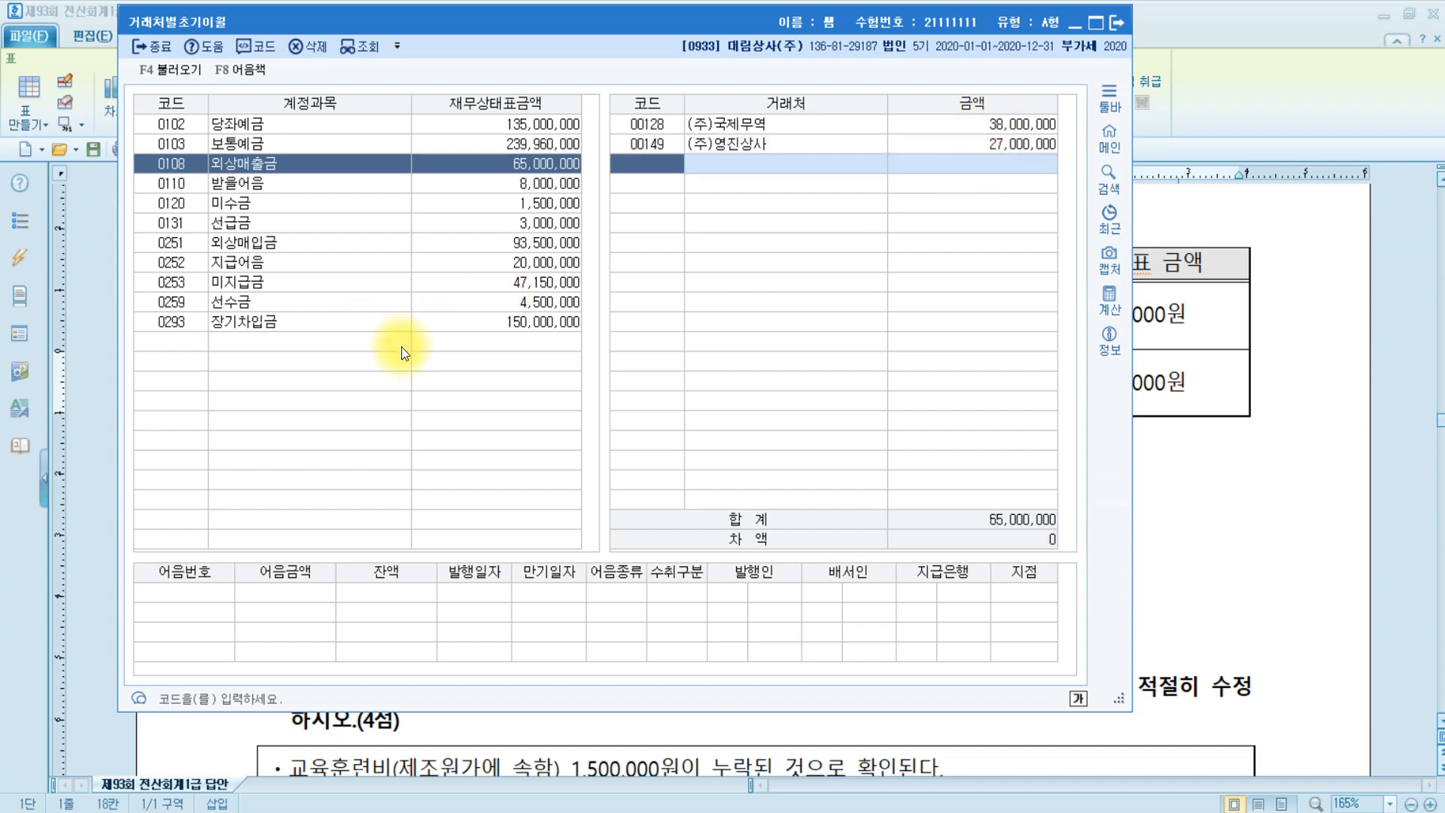
Select the 외상매입금 account, check its amounts in the exam document and set (주)한국기업's opening balance to 70,000,000
{"action": "left_click", "coordinate": [301, 249]}
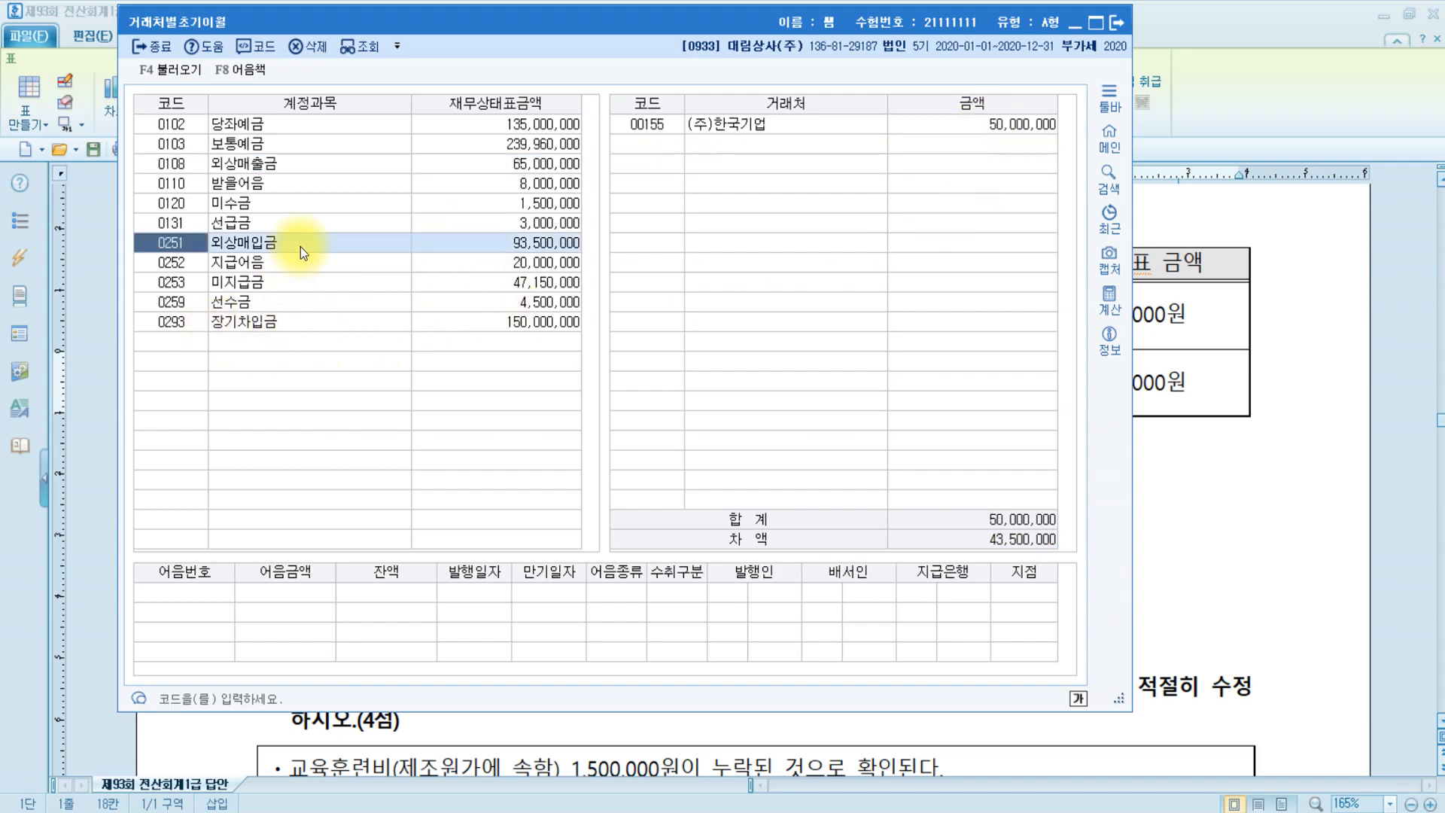
{"action": "left_click", "coordinate": [1009, 125]}
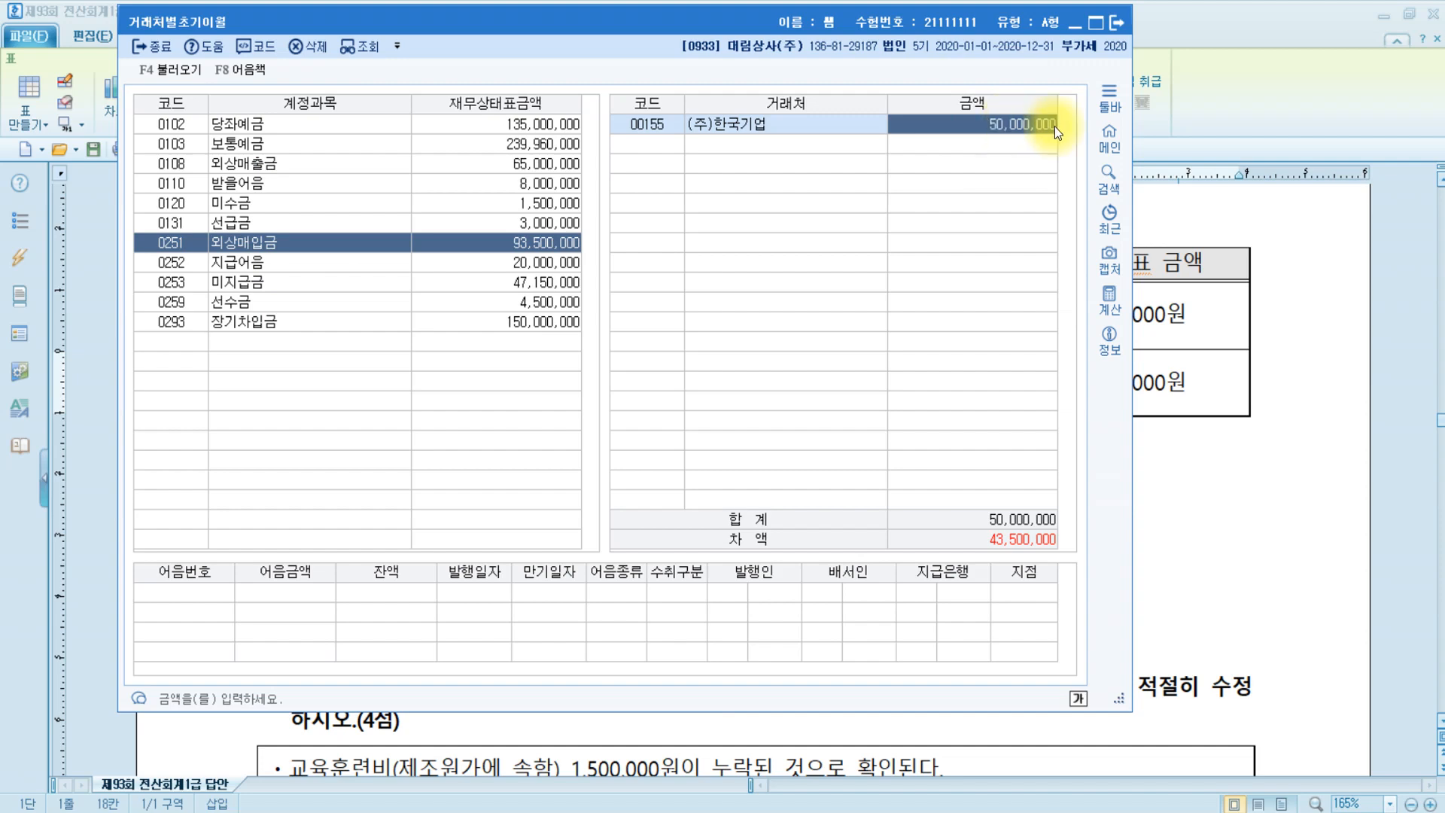
{"action": "left_click", "coordinate": [1219, 381]}
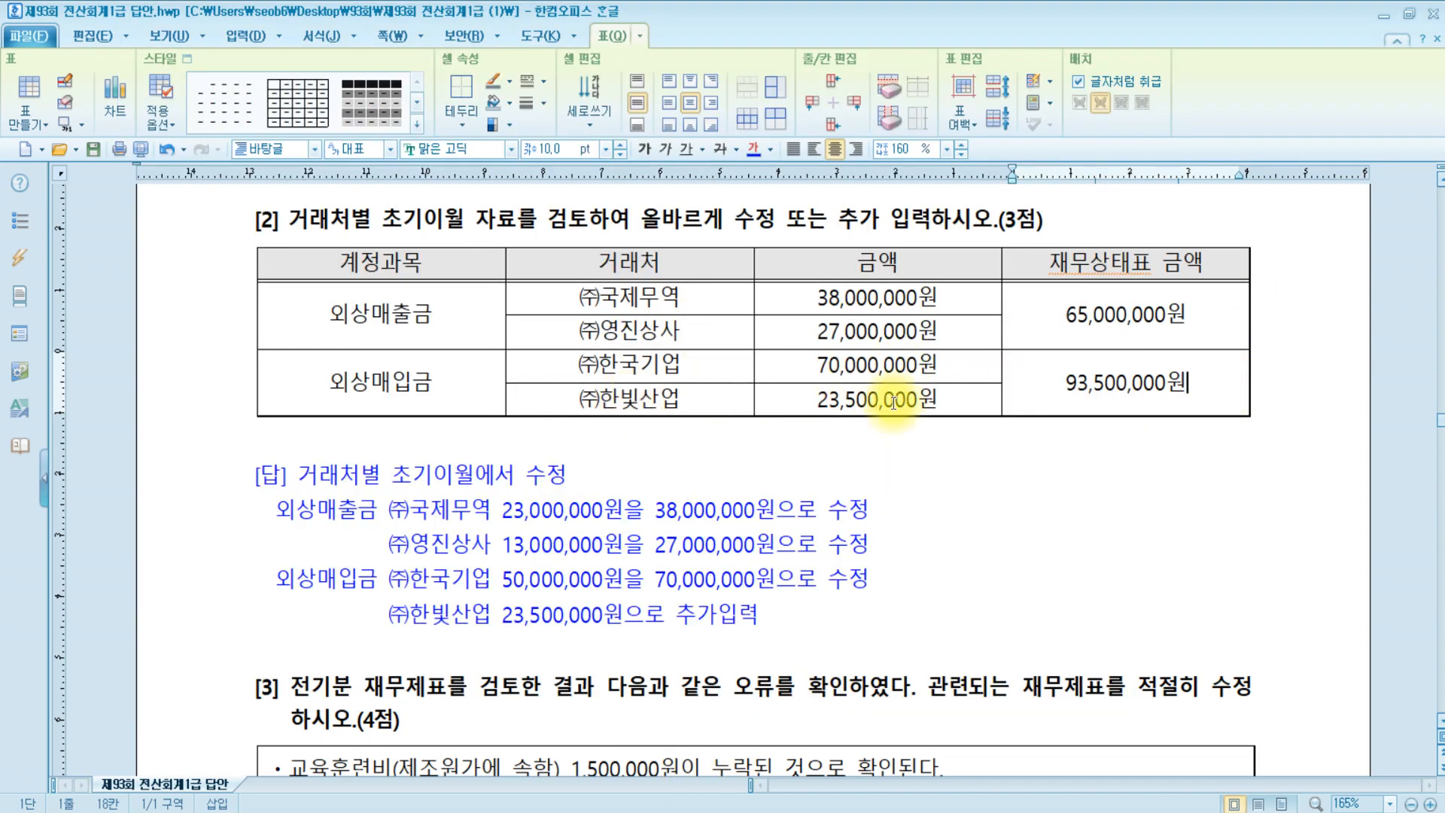
{"action": "key", "text": "alt+Tab"}
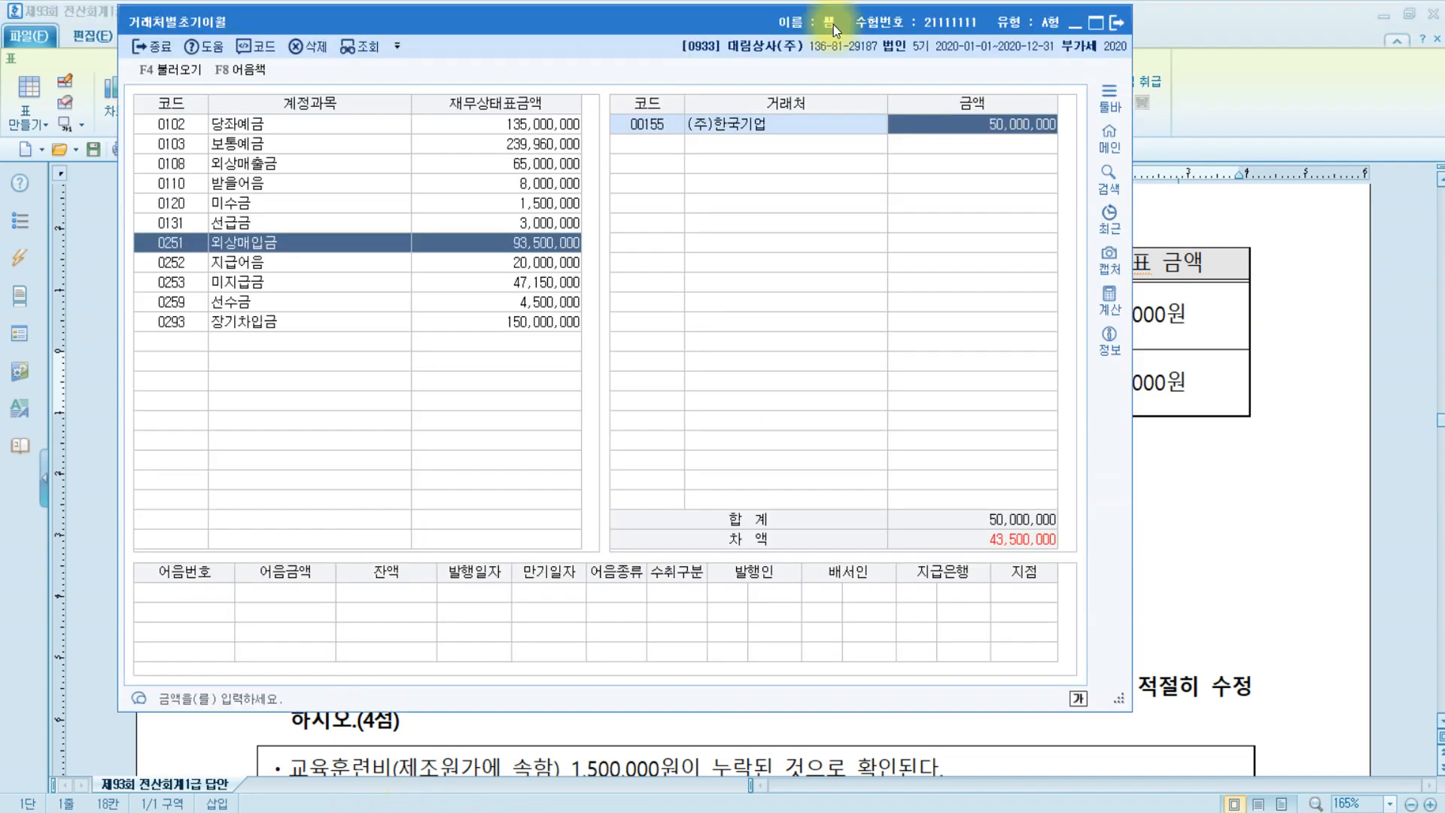
{"action": "left_click", "coordinate": [1002, 126]}
{"action": "type", "text": "70000000"}
{"action": "key", "text": "Return"}
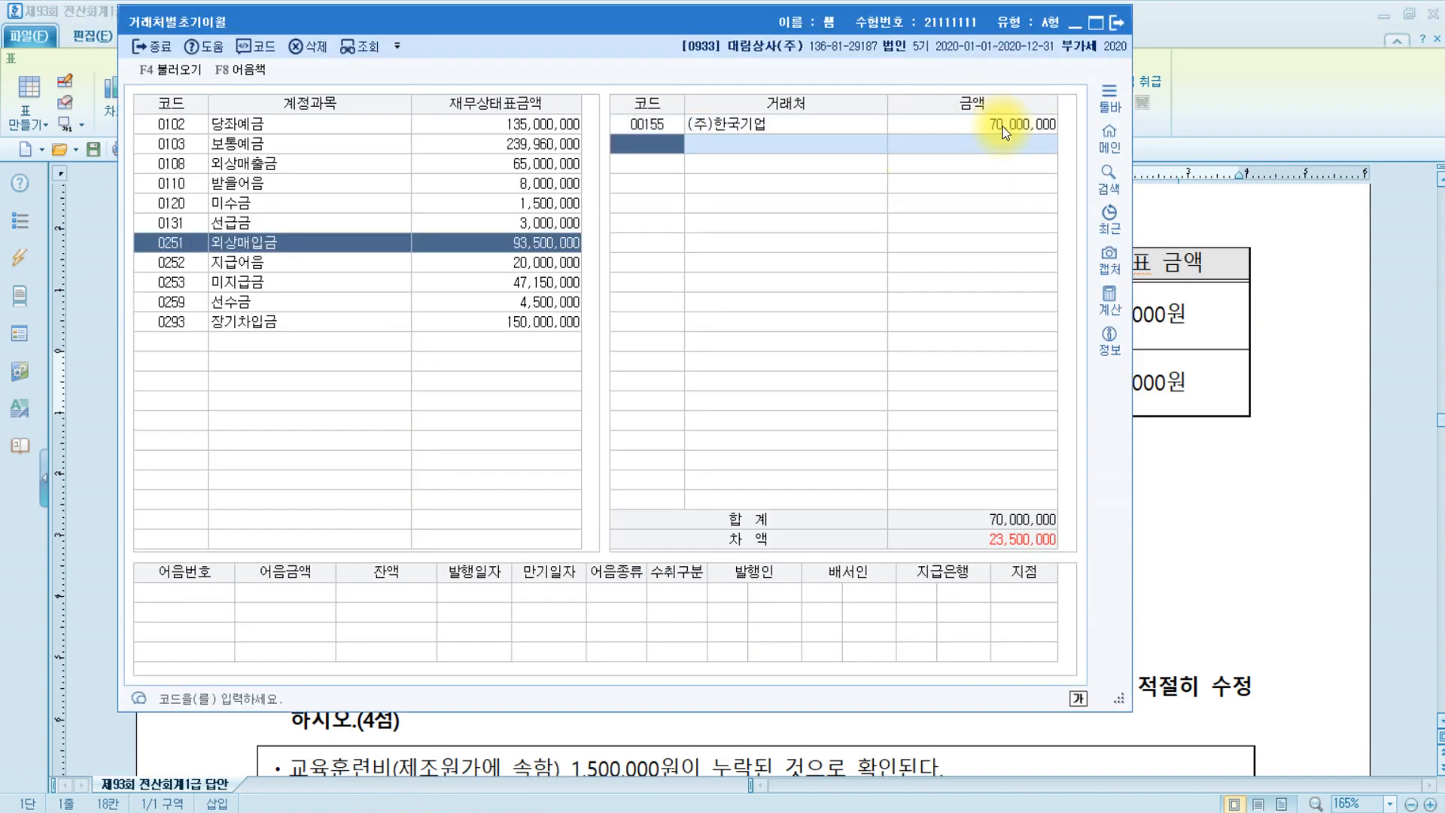
Add (주)한빛산업 under 외상매입금 by searching for 한빛, set its amount to 23,500,000 and close the opening-balance screen
{"action": "key", "text": "F2"}
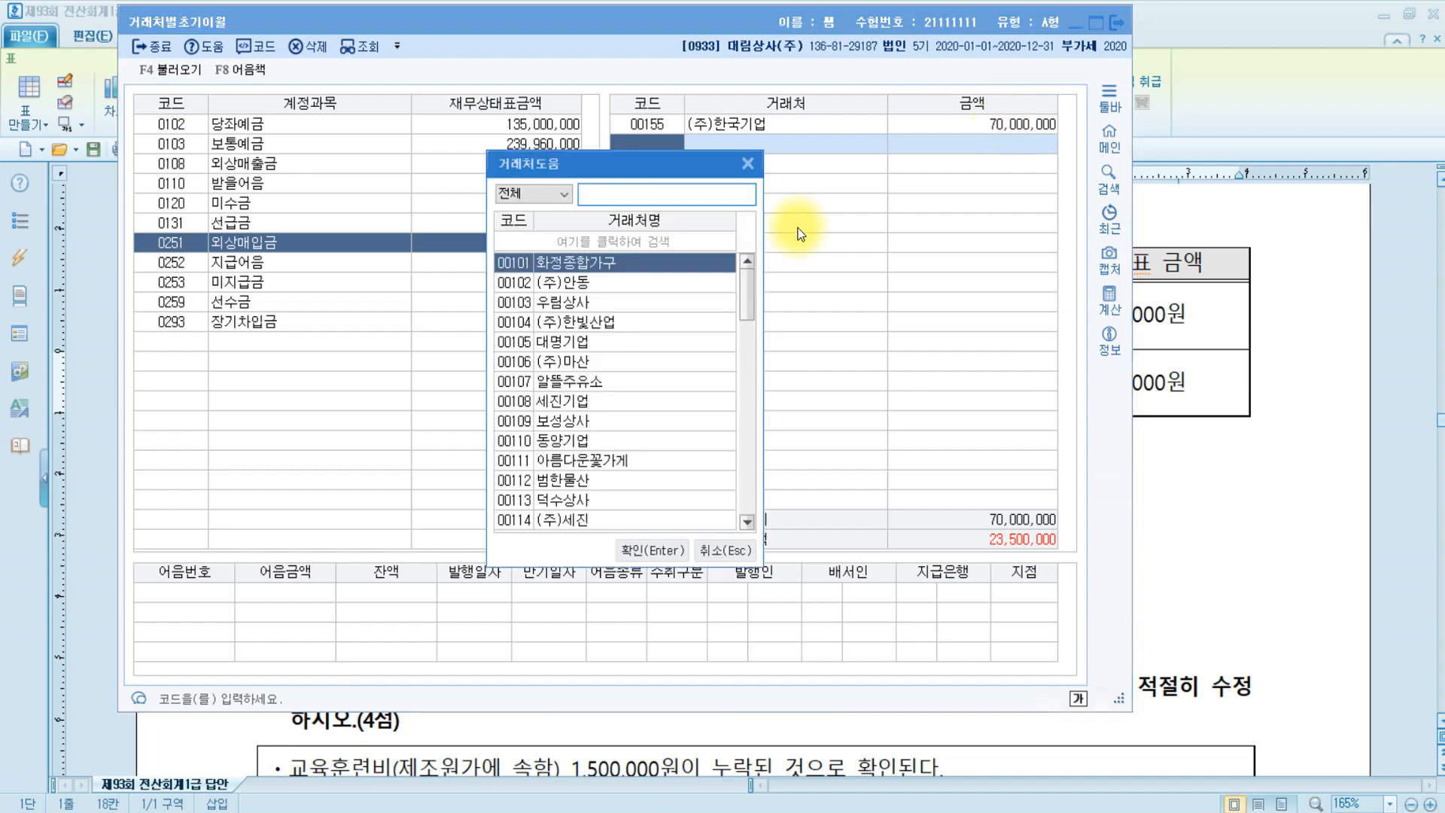
{"action": "left_click", "coordinate": [635, 141]}
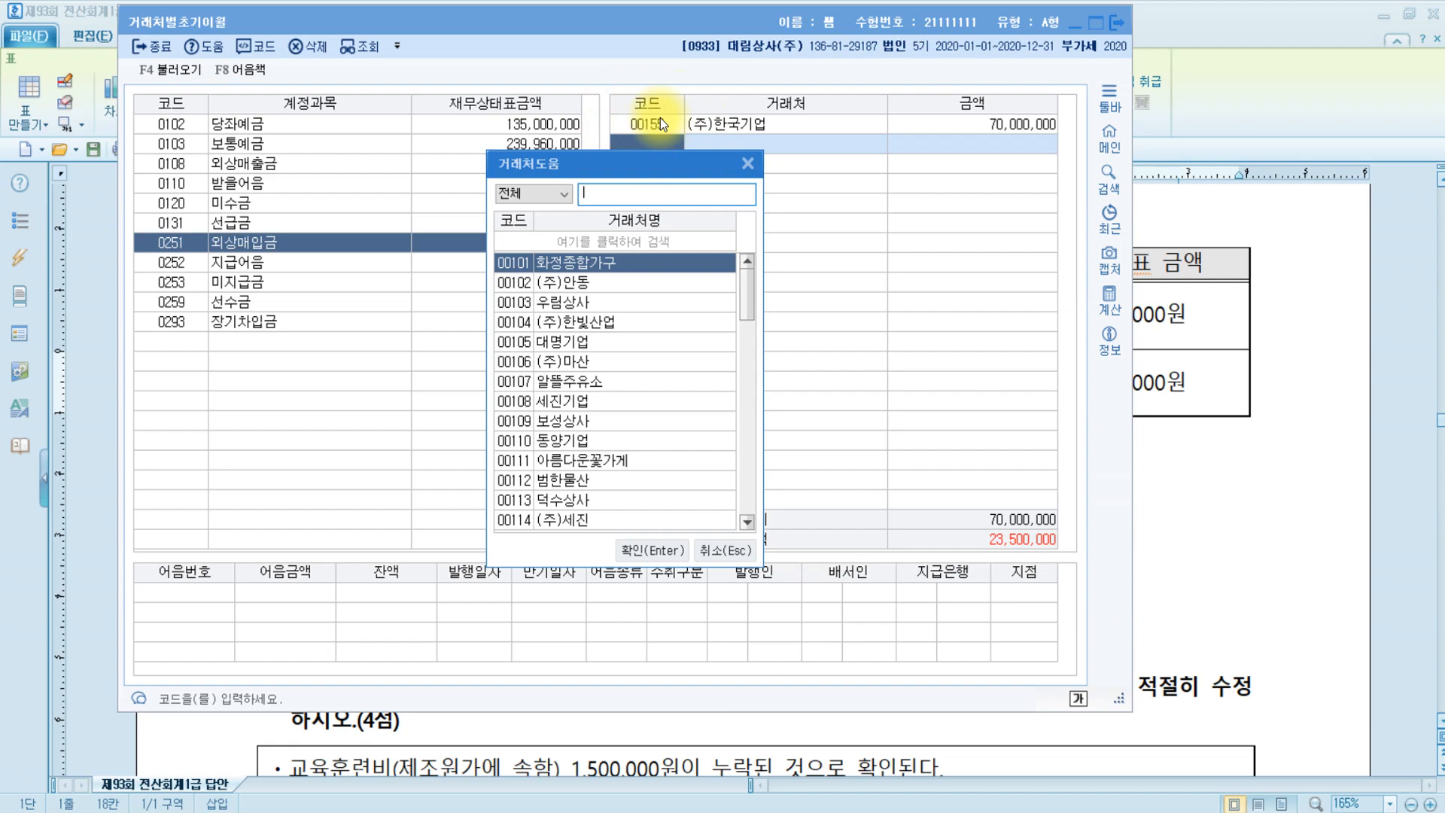
{"action": "left_click", "coordinate": [615, 189]}
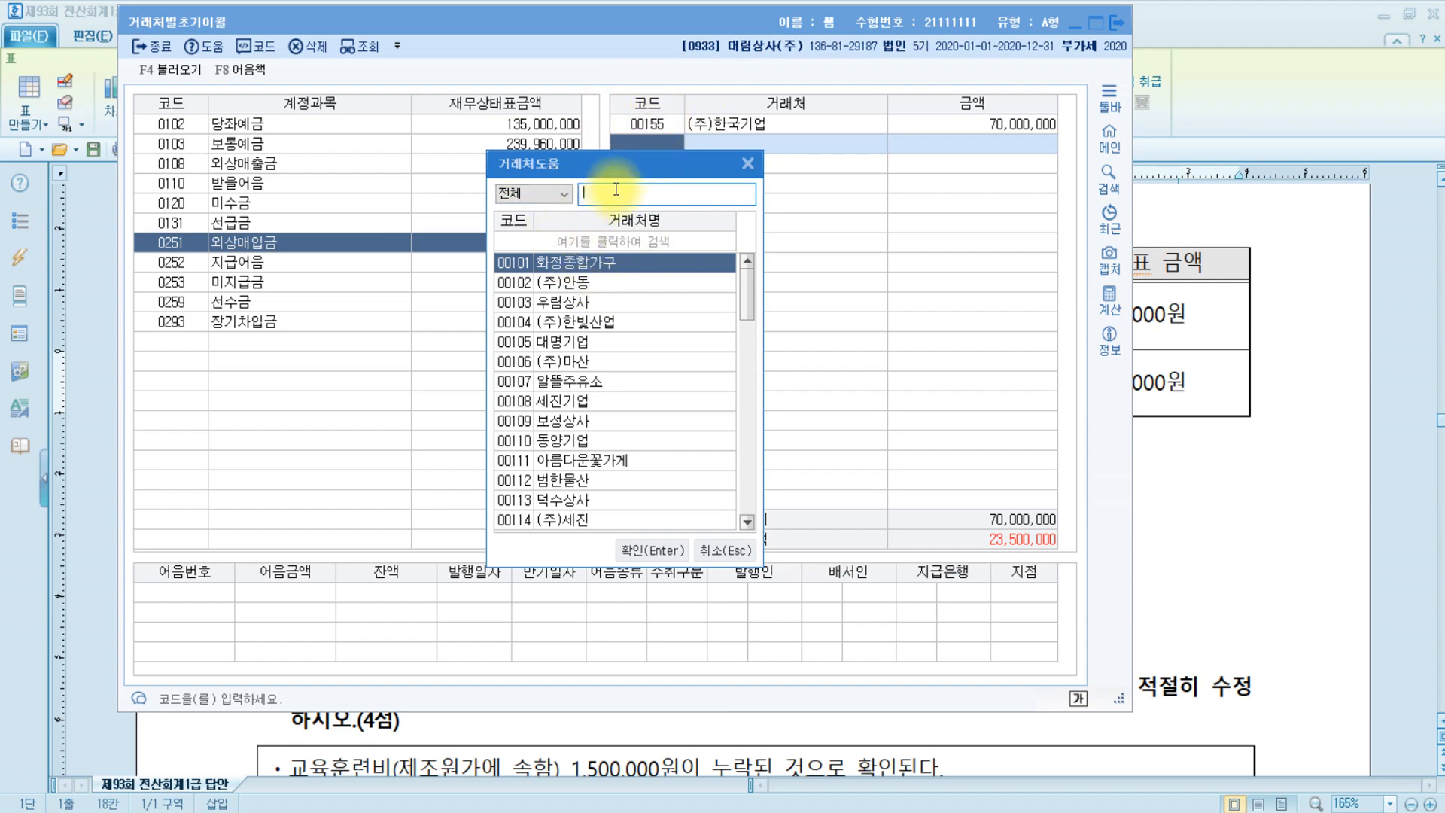
{"action": "type", "text": "한빛"}
{"action": "key", "text": "Return"}
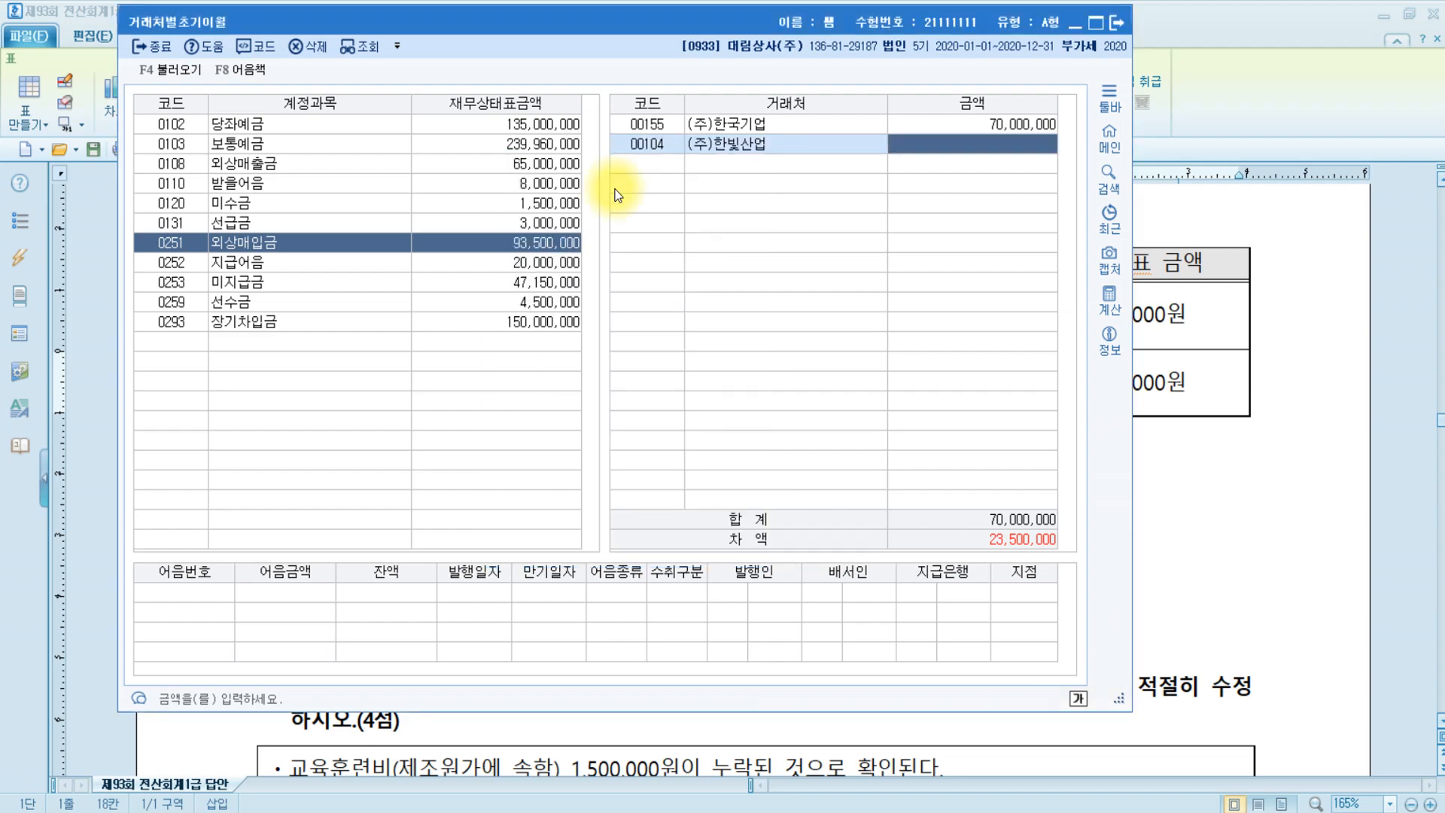
{"action": "type", "text": "23500000"}
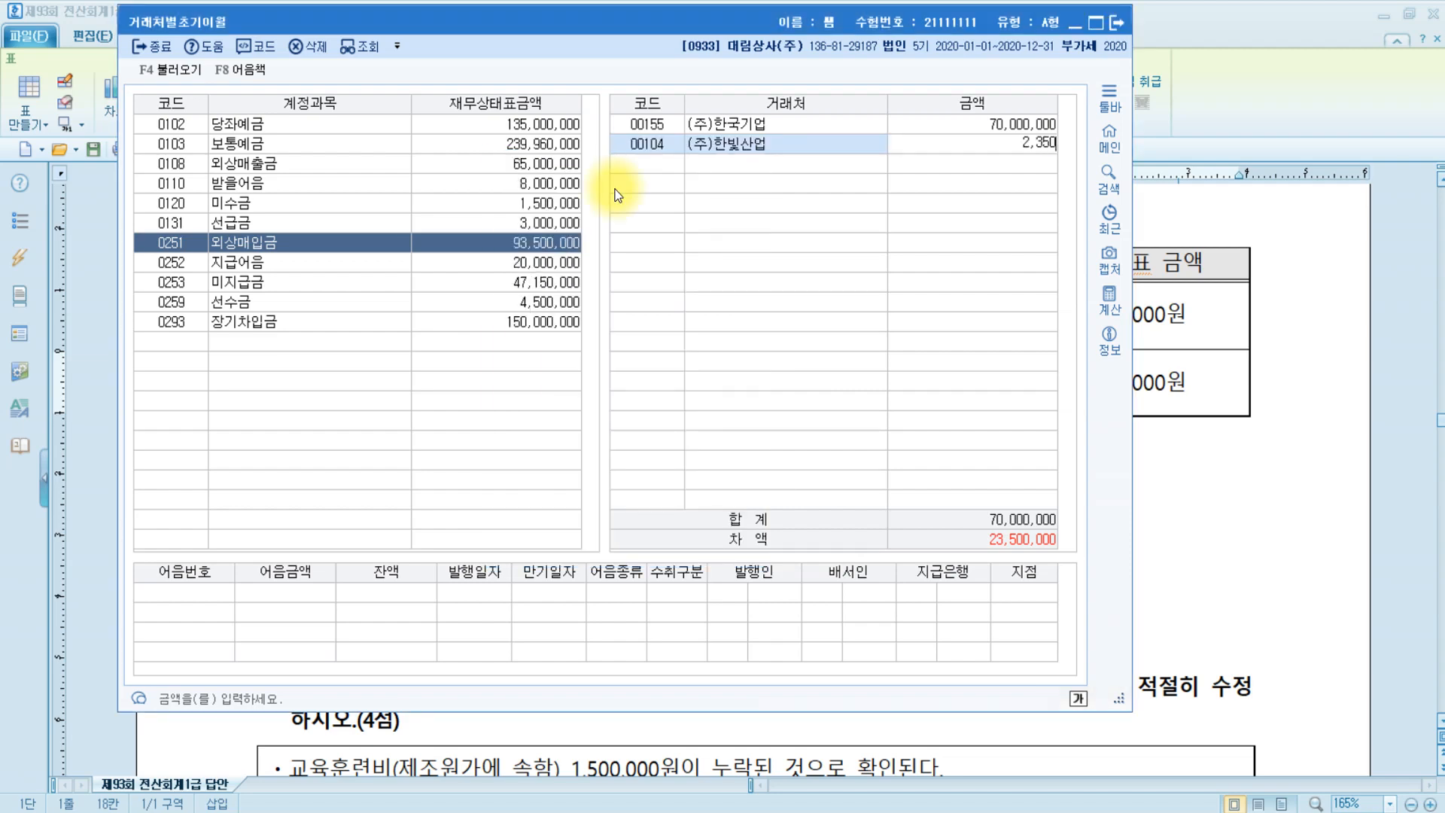
{"action": "key", "text": "Return"}
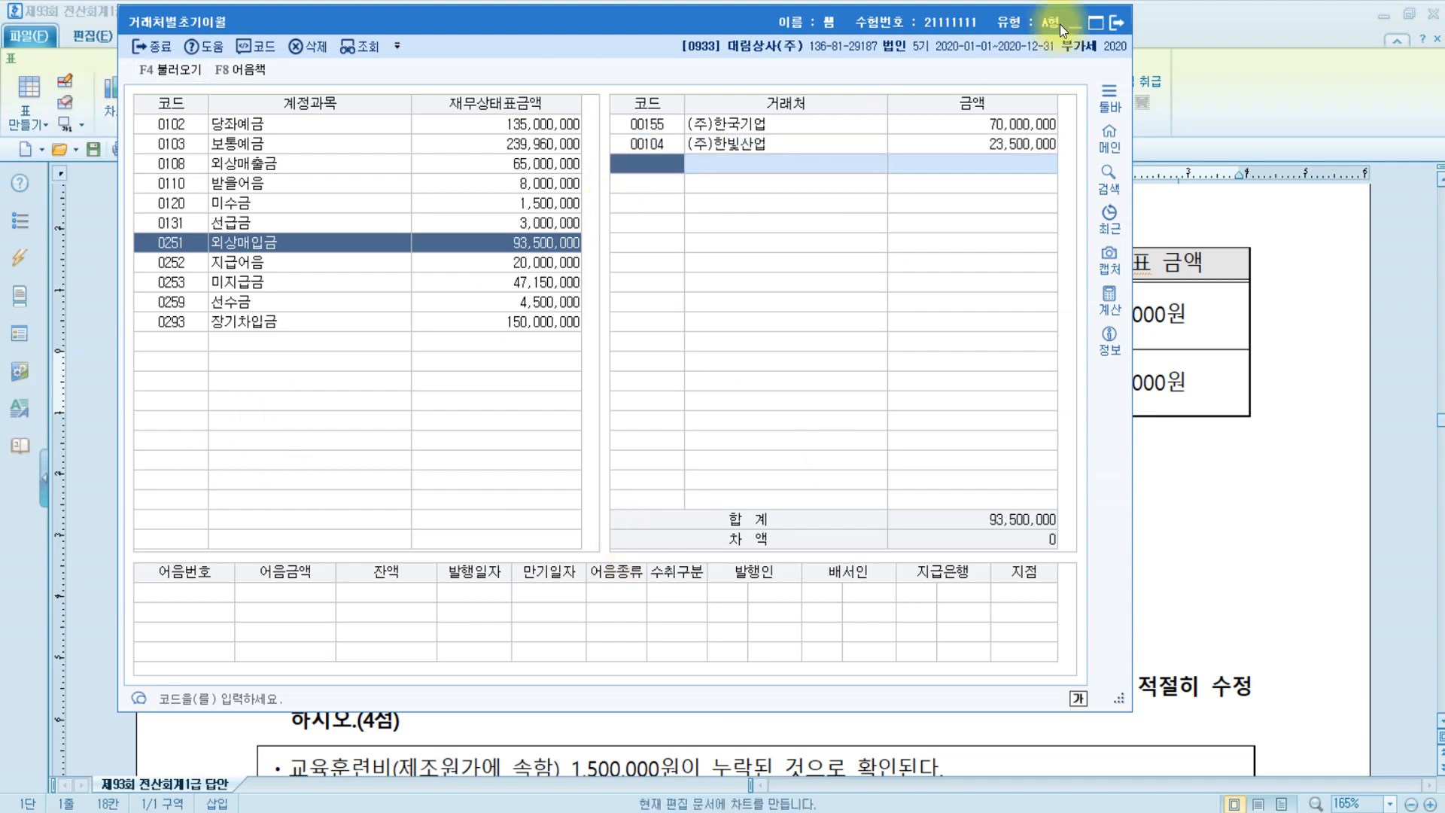
{"action": "left_click", "coordinate": [1118, 24]}
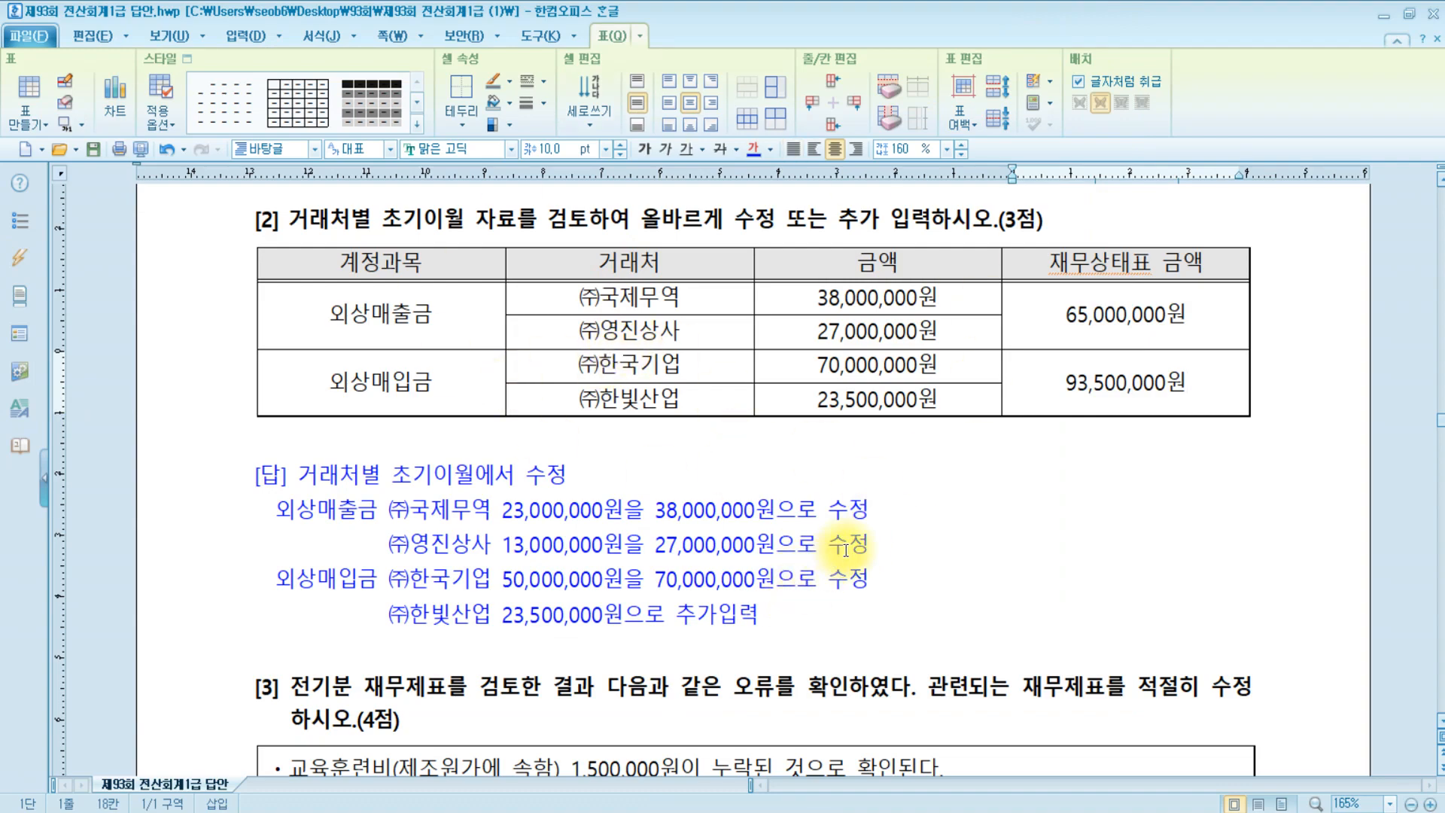
Find question [3] in the exam document and highlight the phrase 관련되는 재무제표 in yellow
{"action": "scroll", "coordinate": [847, 550], "scroll_direction": "down", "scroll_amount": 4}
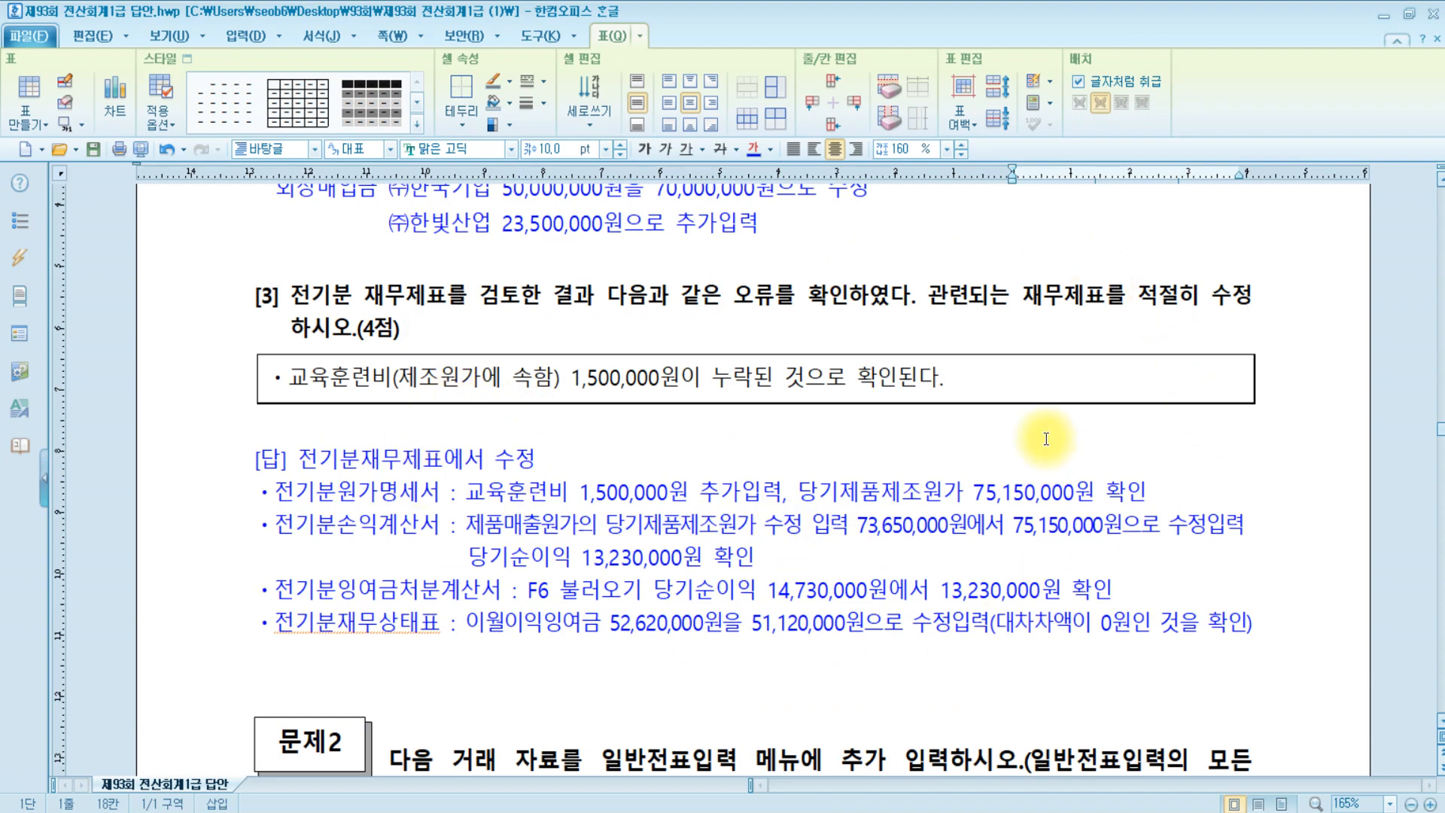
{"action": "left_click", "coordinate": [258, 338]}
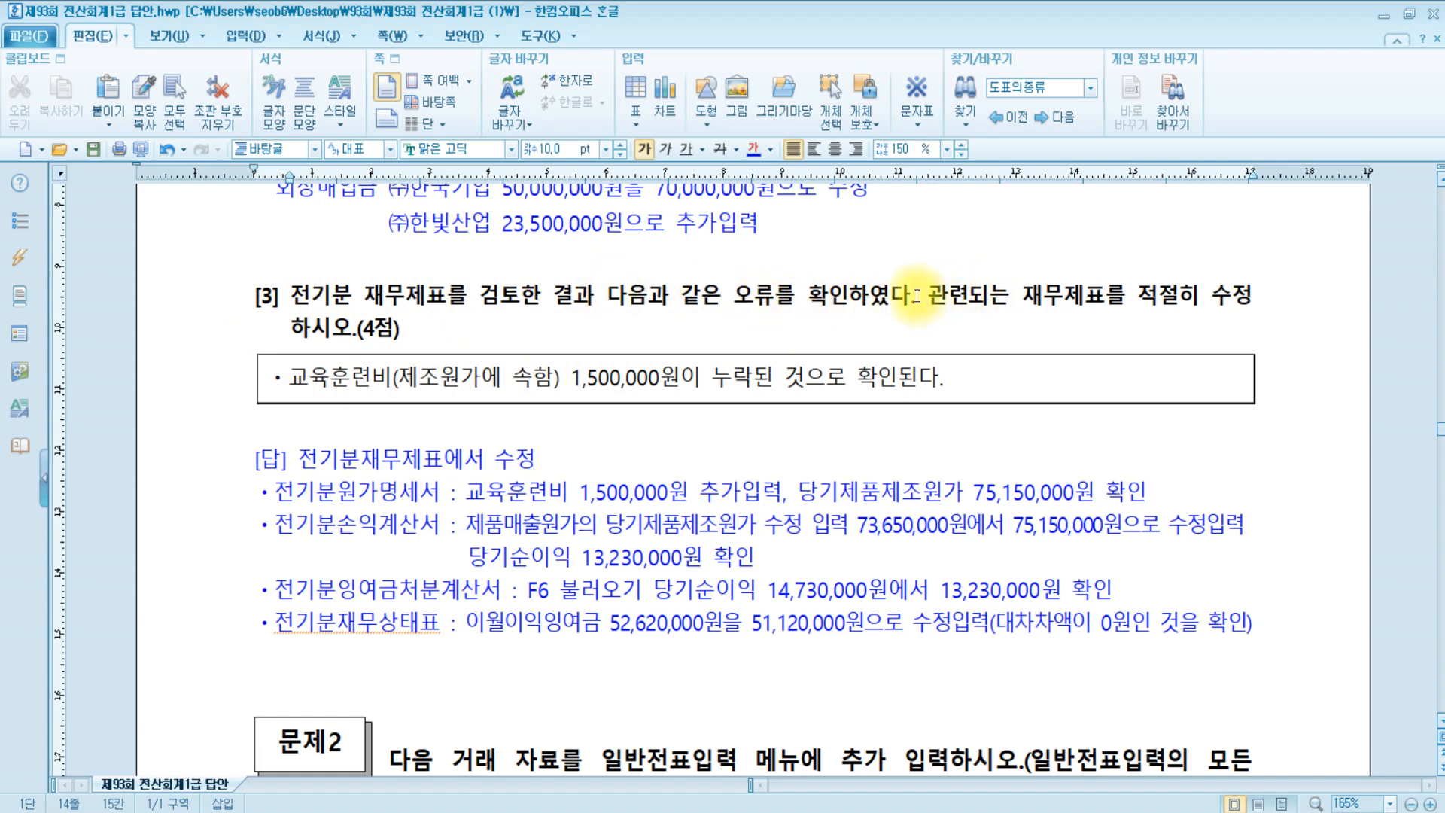
{"action": "left_click_drag", "start_coordinate": [925, 297], "coordinate": [1103, 297]}
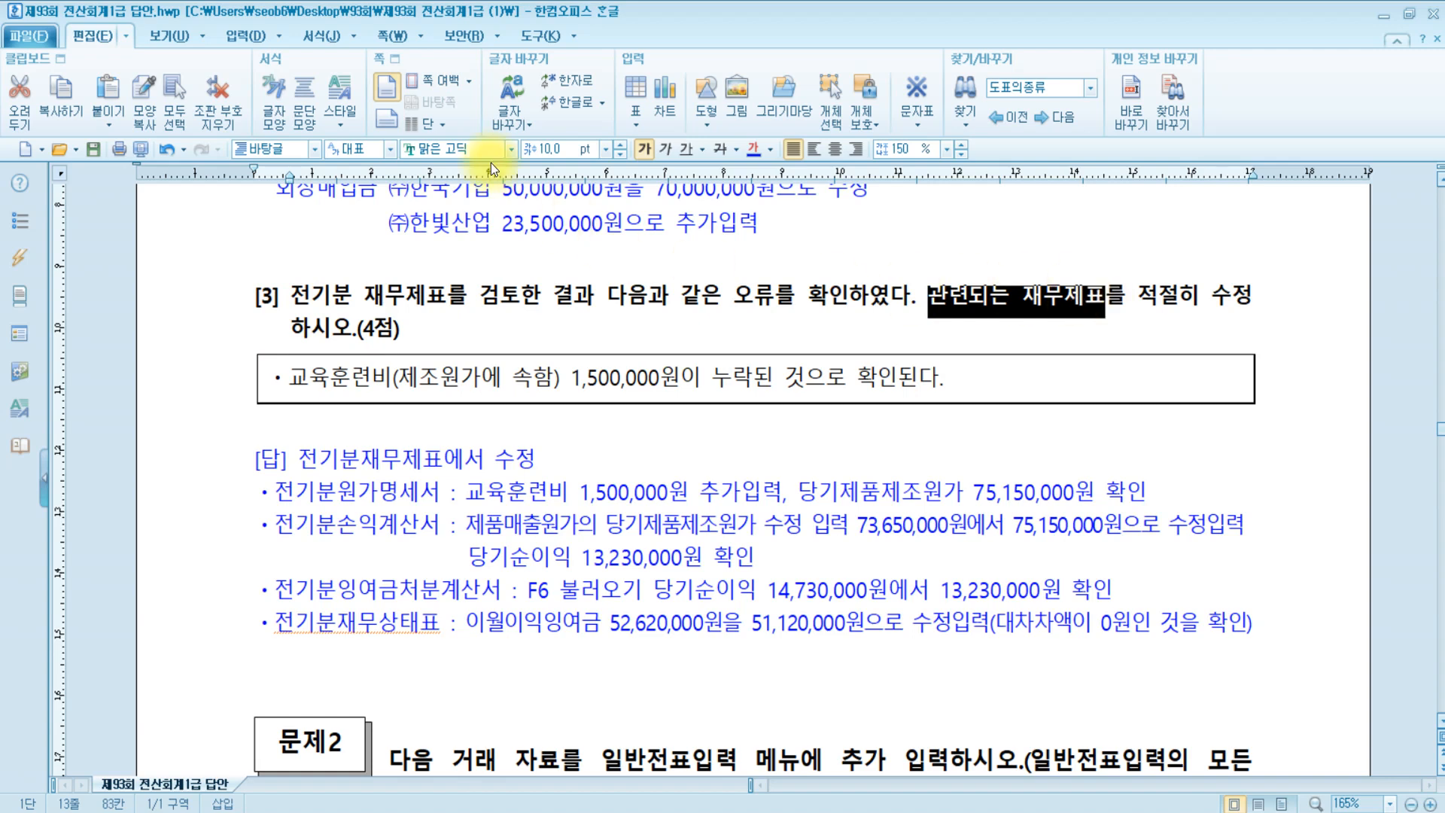
{"action": "left_click", "coordinate": [323, 36]}
{"action": "left_click", "coordinate": [563, 119]}
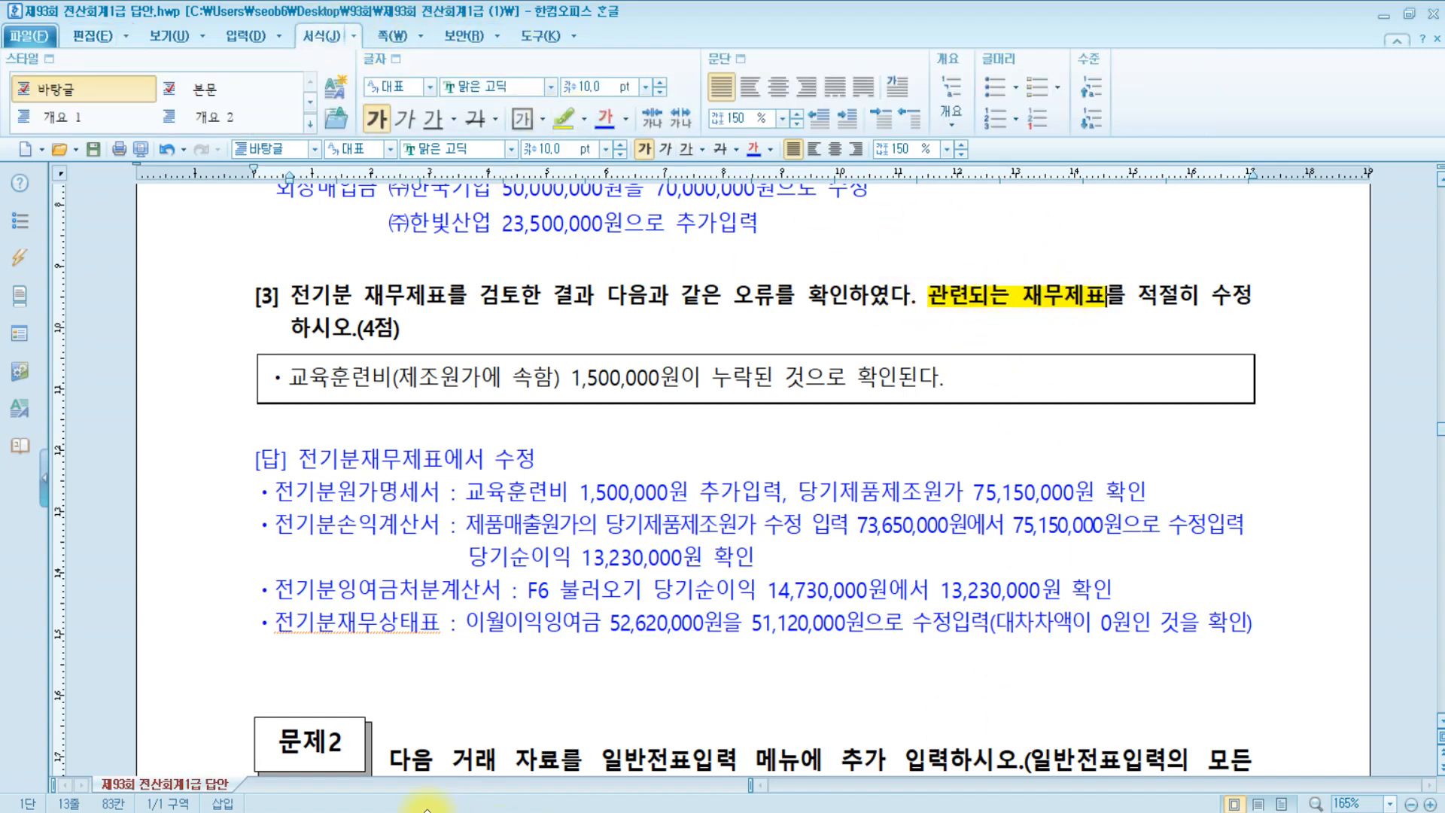
Switch to the 전기분재무제표 drawing in 그림판 and examine how the related financial statements link, returning to the exam document
{"action": "left_click", "coordinate": [318, 811]}
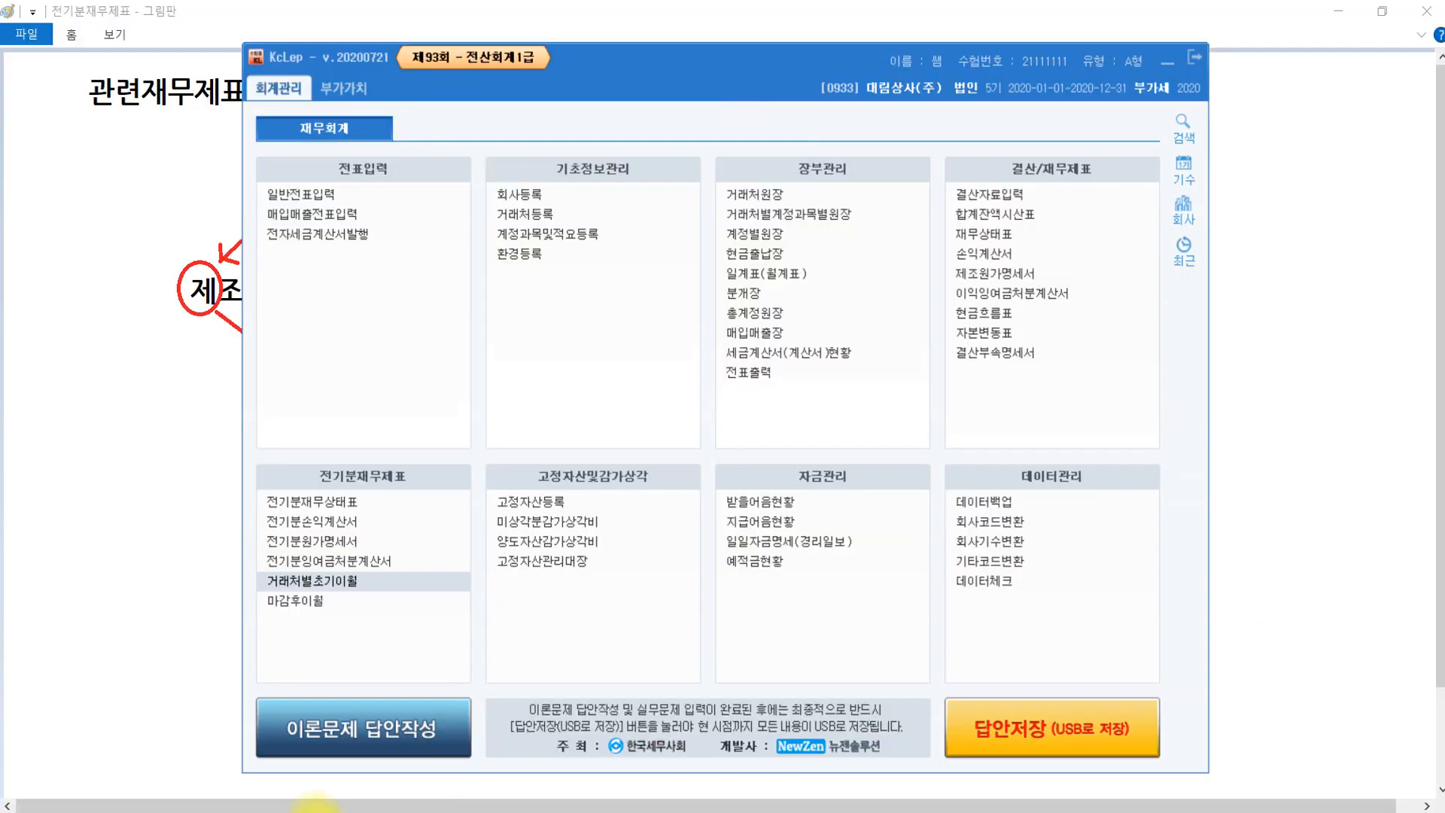
{"action": "left_click", "coordinate": [1252, 365]}
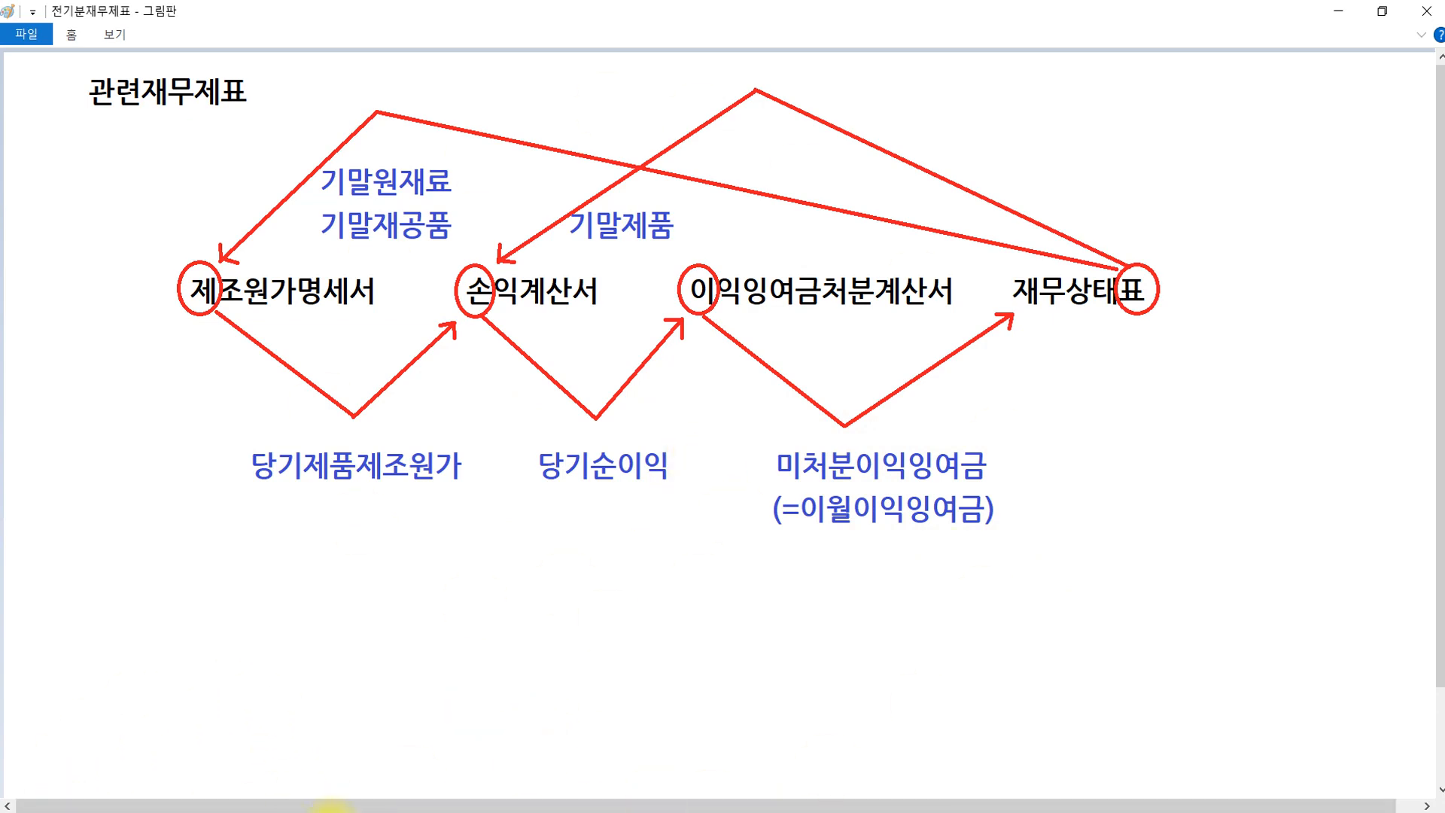
{"action": "left_click", "coordinate": [332, 811]}
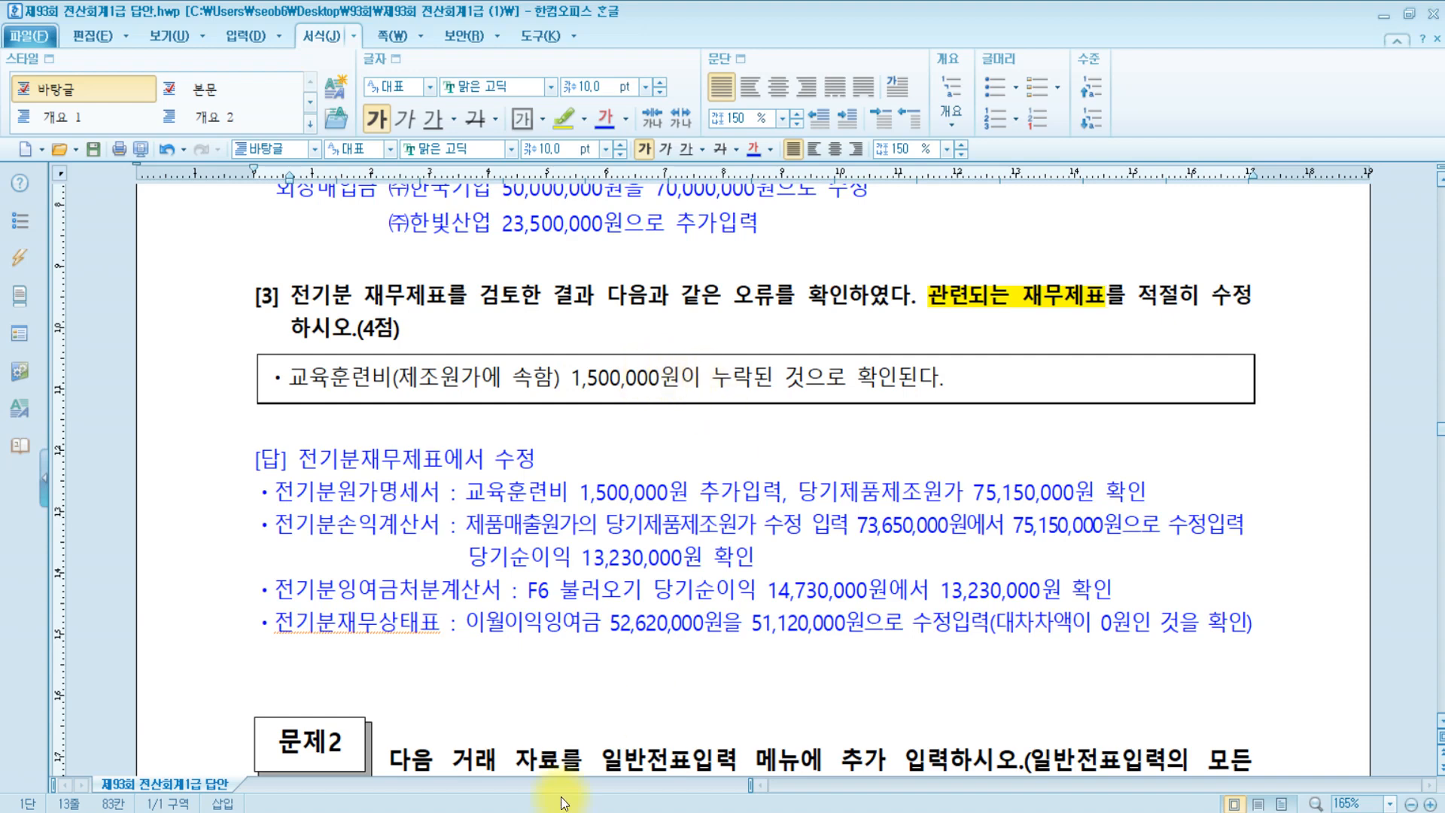
Open 전기분원가명세서 in KcLep, add account 0525 교육훈련비 with 1,500,000 and check 당기제품제조원가
{"action": "left_click", "coordinate": [366, 812]}
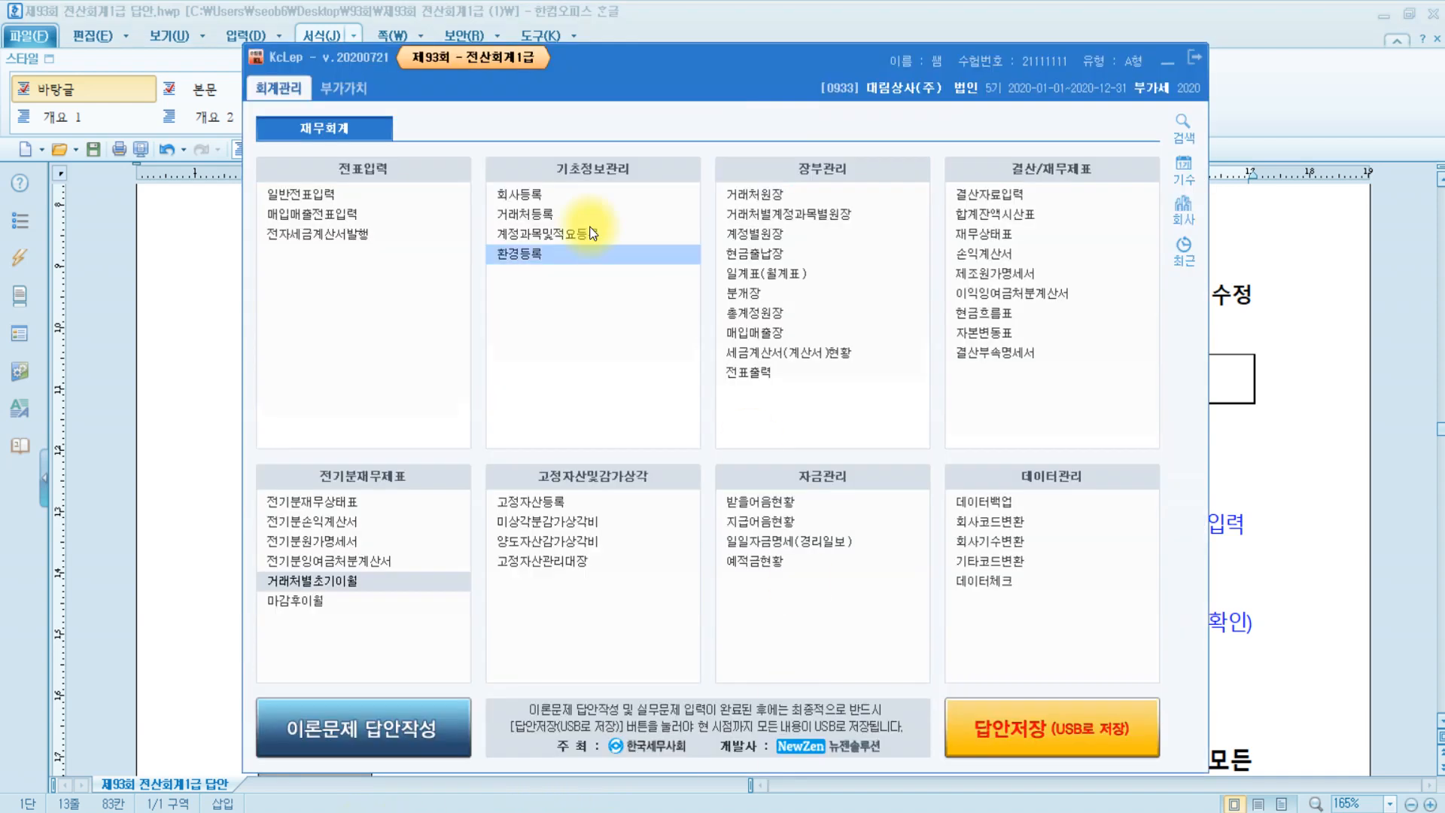
{"action": "left_click", "coordinate": [349, 540]}
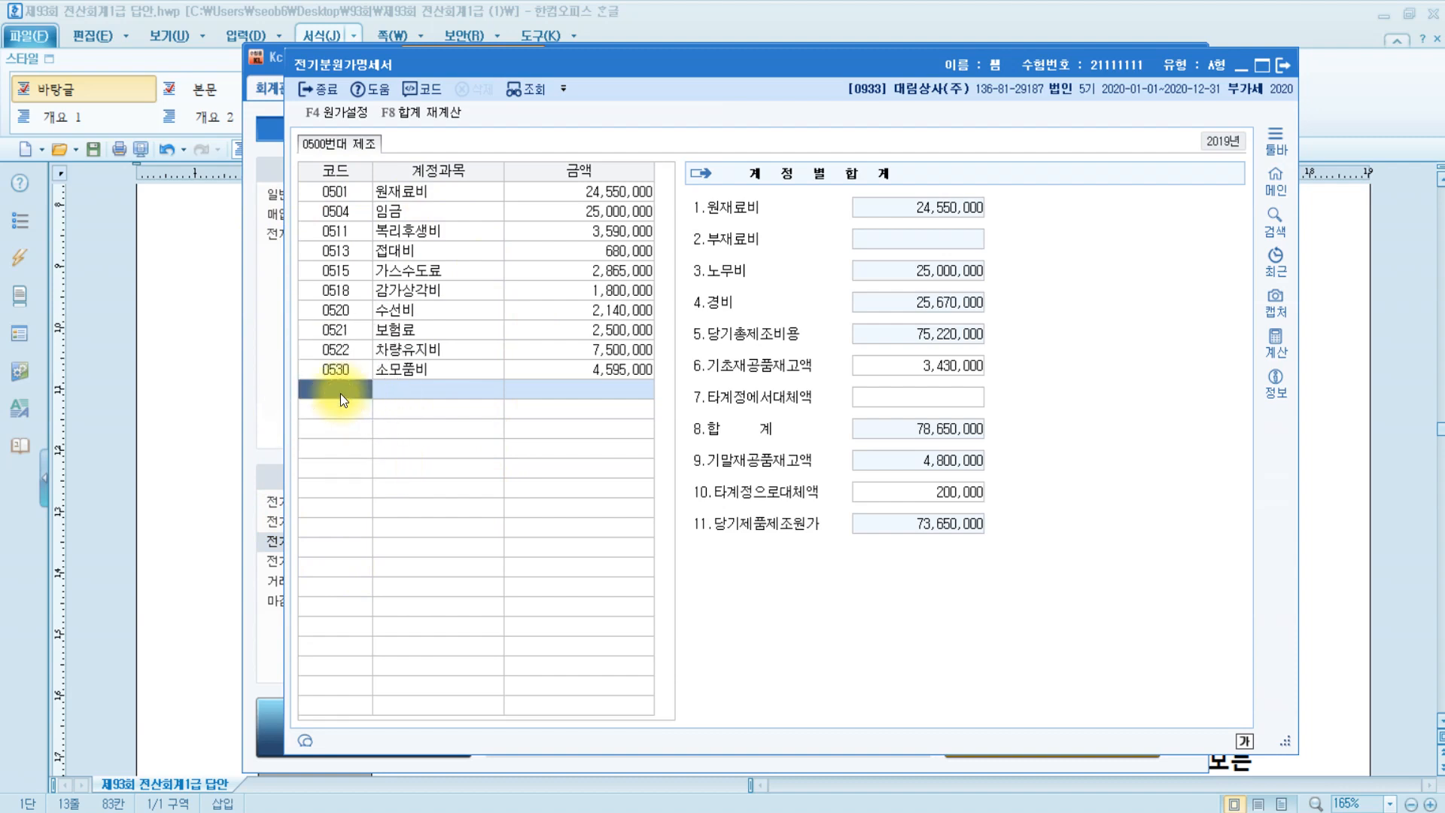
{"action": "type", "text": "교육훈"}
{"action": "key", "text": "Return"}
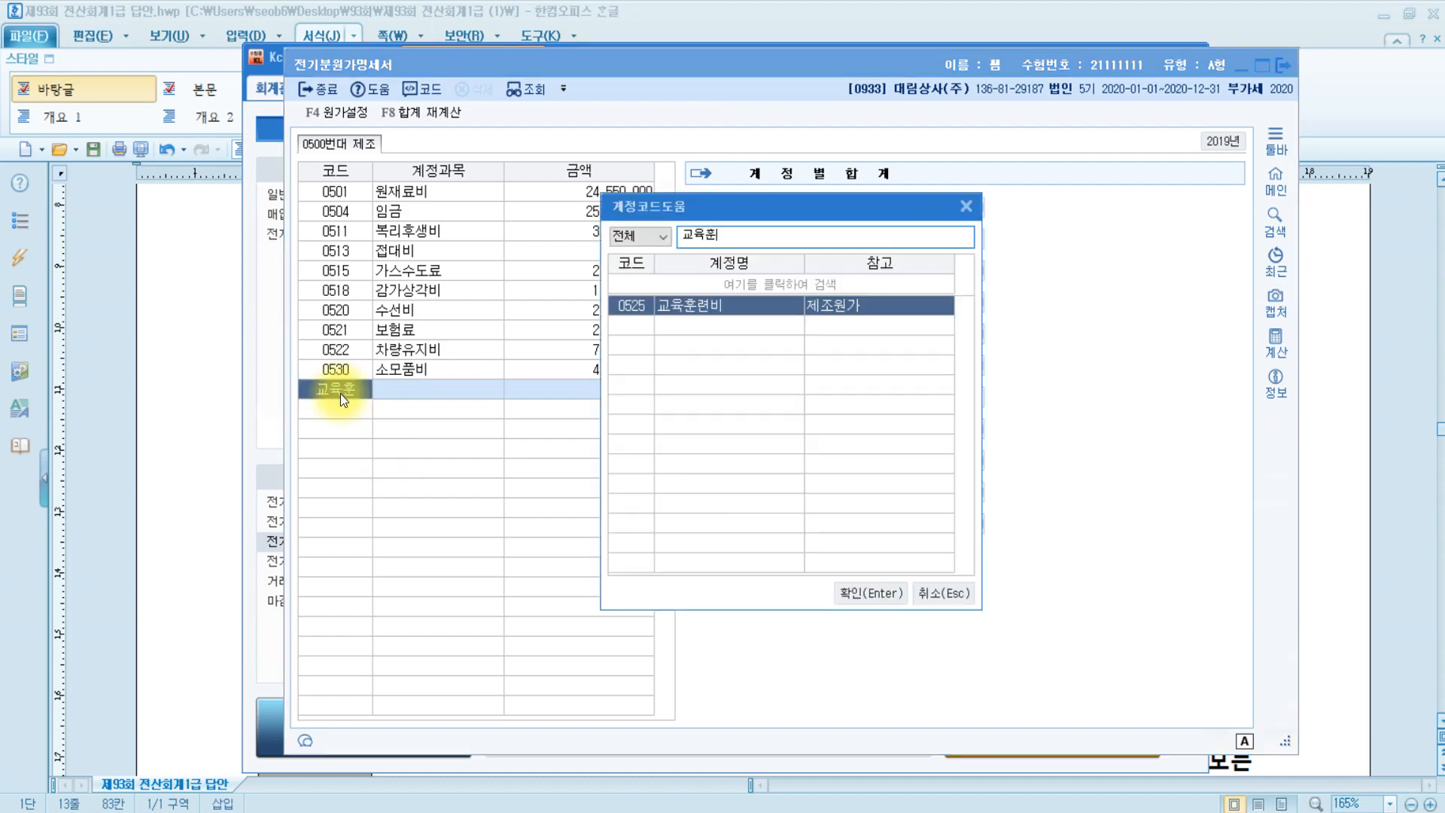
{"action": "left_click_drag", "start_coordinate": [820, 208], "coordinate": [494, 435]}
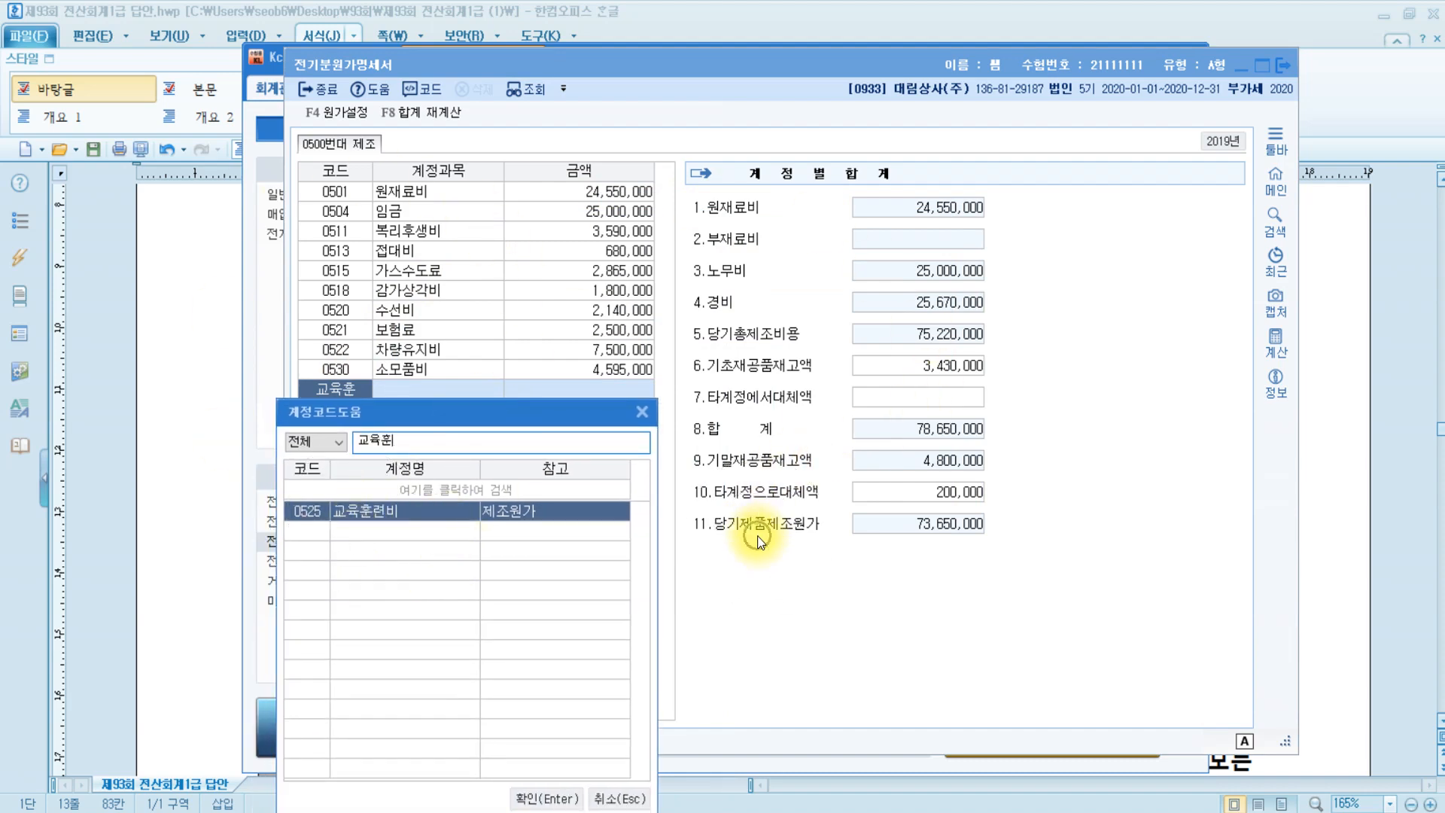
{"action": "left_click", "coordinate": [547, 797]}
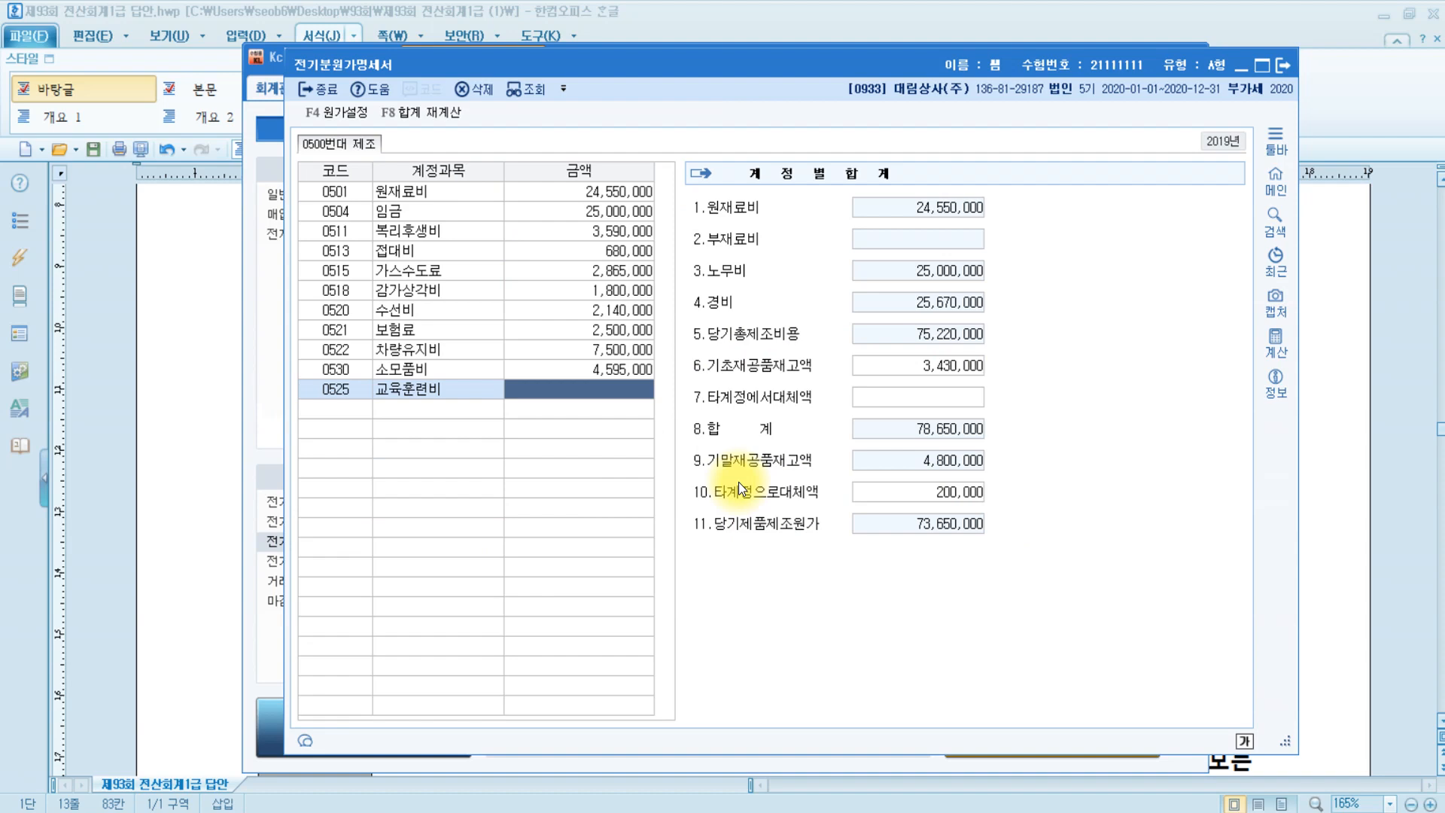
{"action": "type", "text": "1500000"}
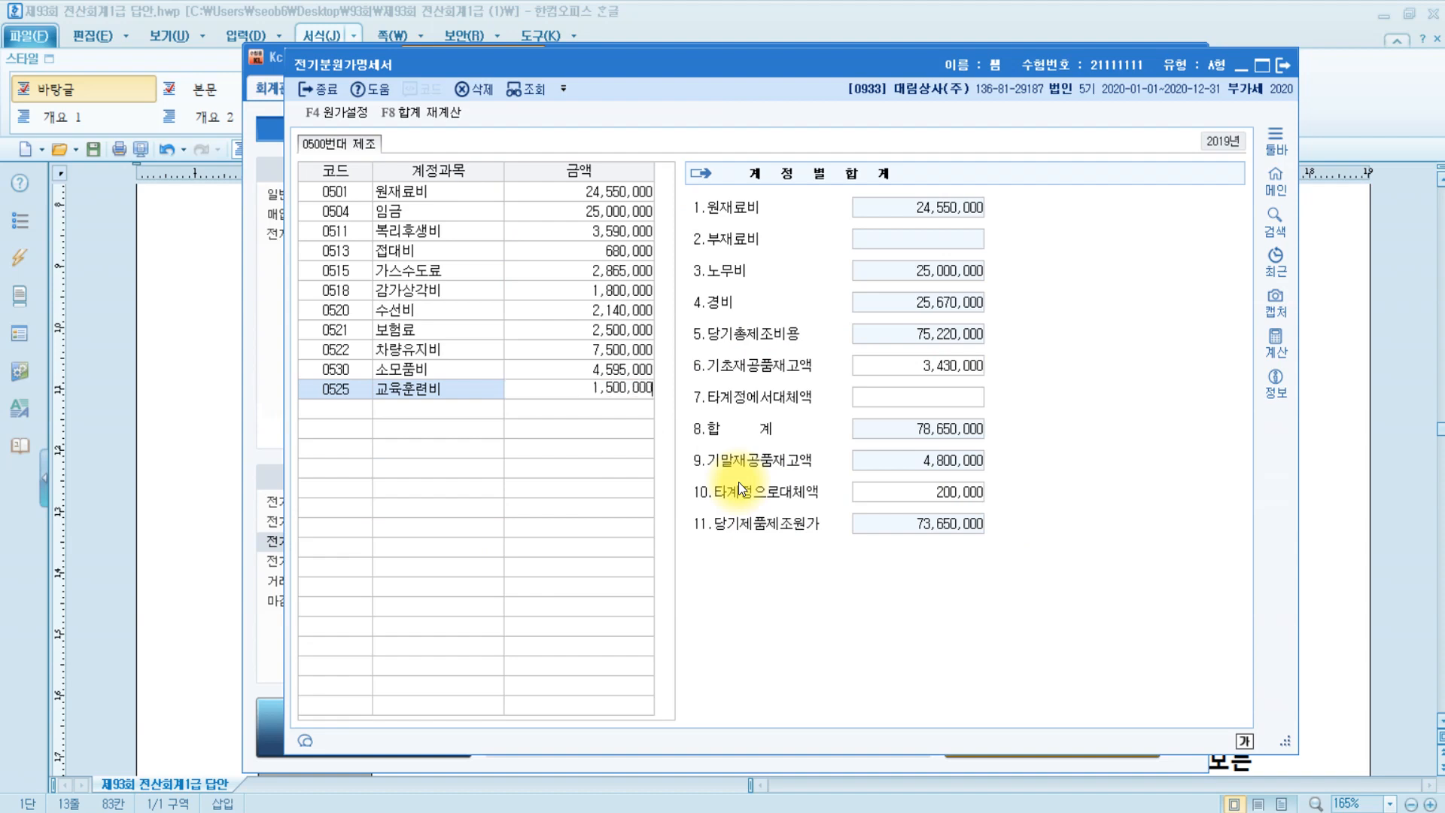
{"action": "key", "text": "Return"}
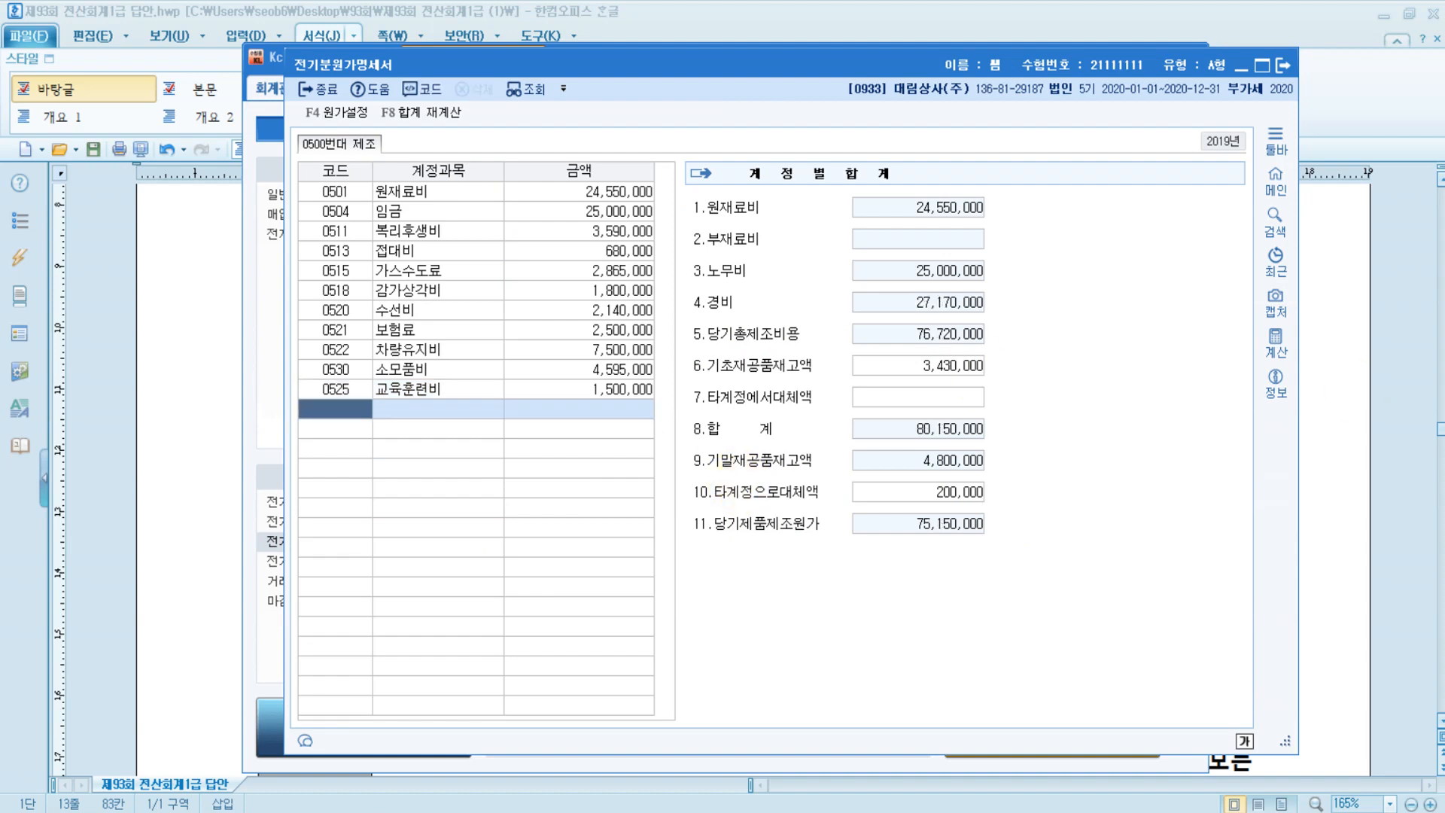
{"action": "left_click", "coordinate": [937, 536]}
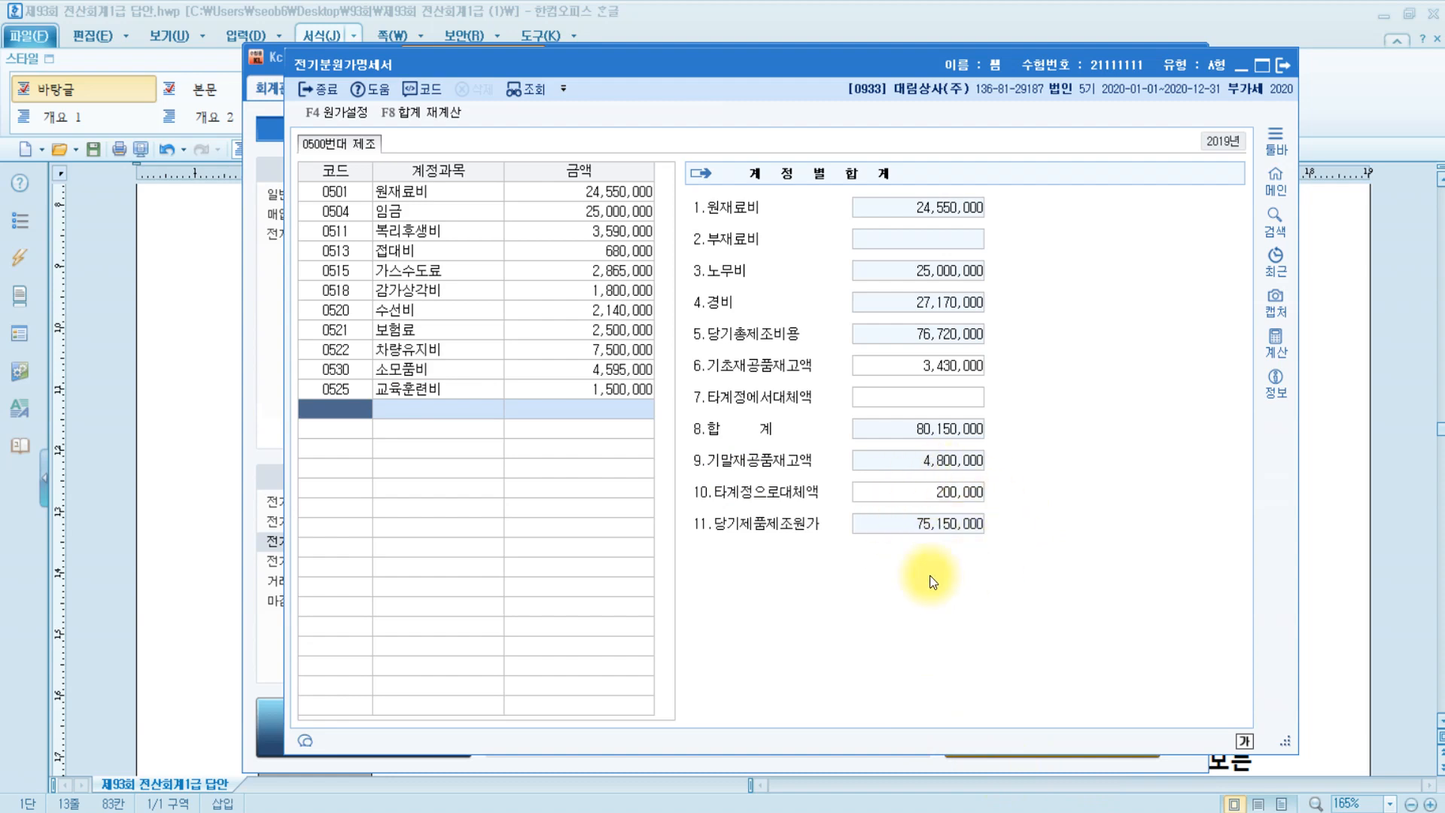
{"action": "left_click", "coordinate": [960, 538]}
Switch to the 그림판 diagram, restore the 75,150,000 note under 당기제품제조원가 and trace its link to 손익계산서
{"action": "left_click", "coordinate": [1358, 511]}
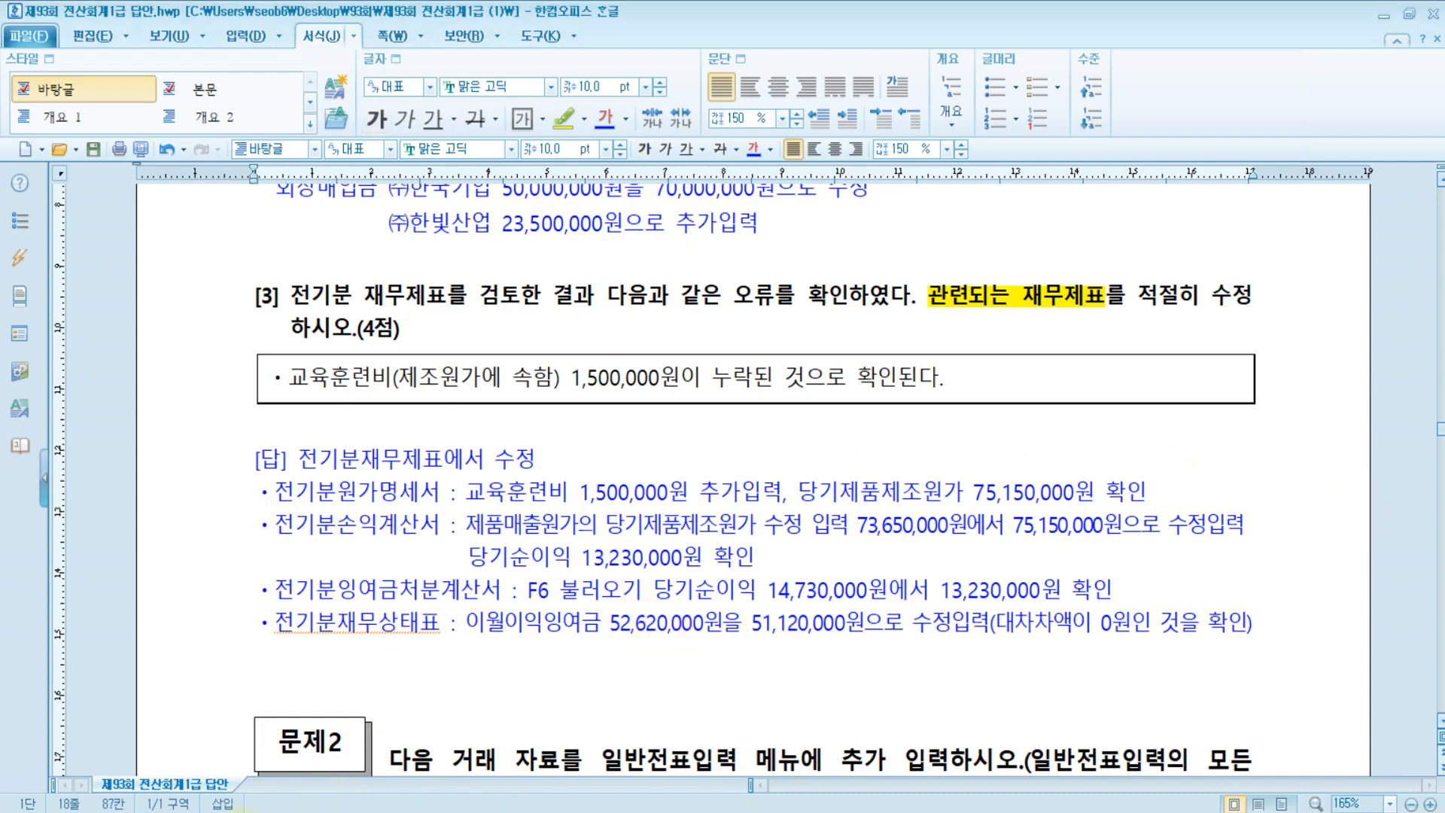
{"action": "left_click", "coordinate": [312, 812]}
{"action": "left_click", "coordinate": [152, 504]}
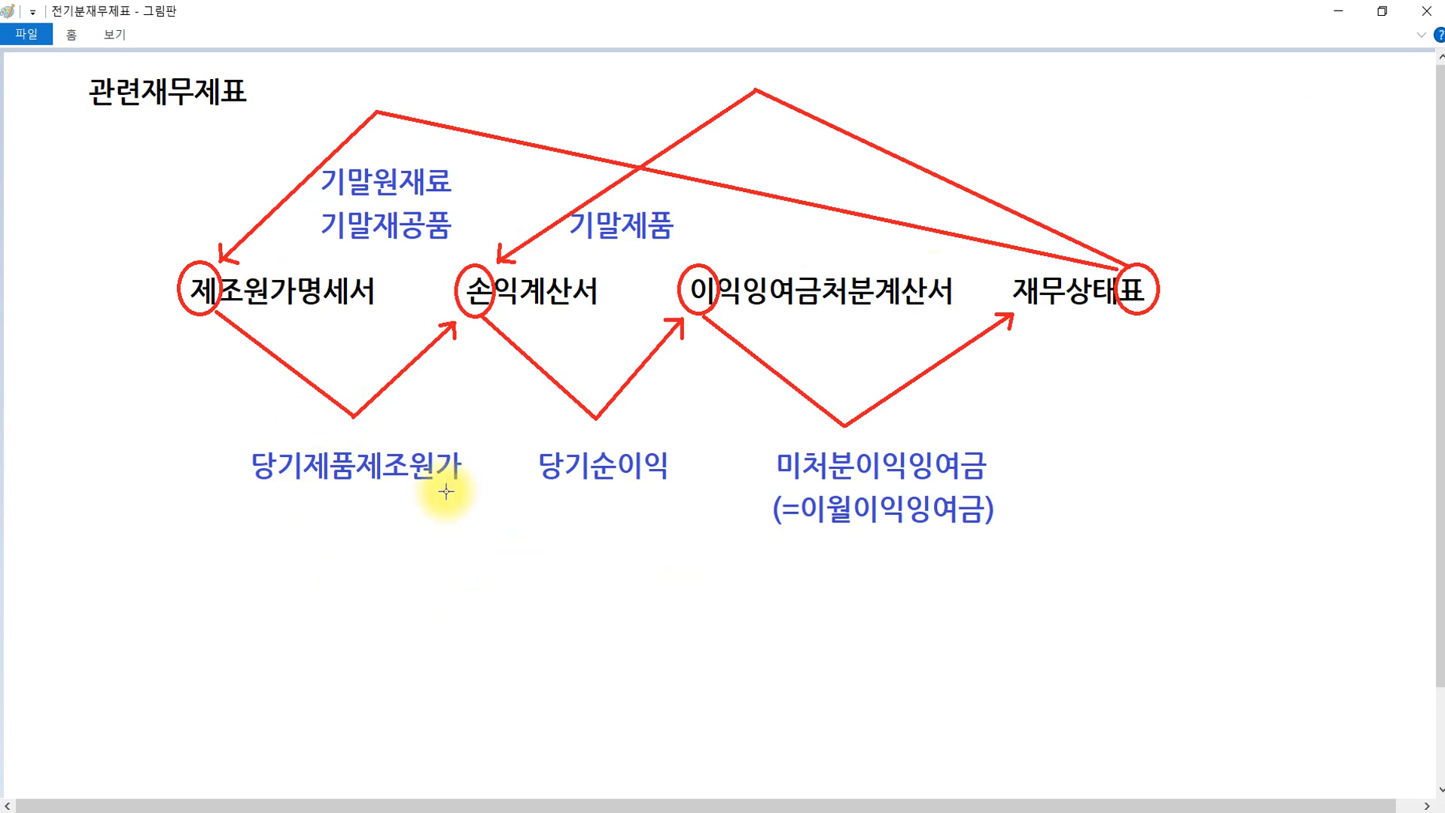
{"action": "key", "text": "ctrl+y"}
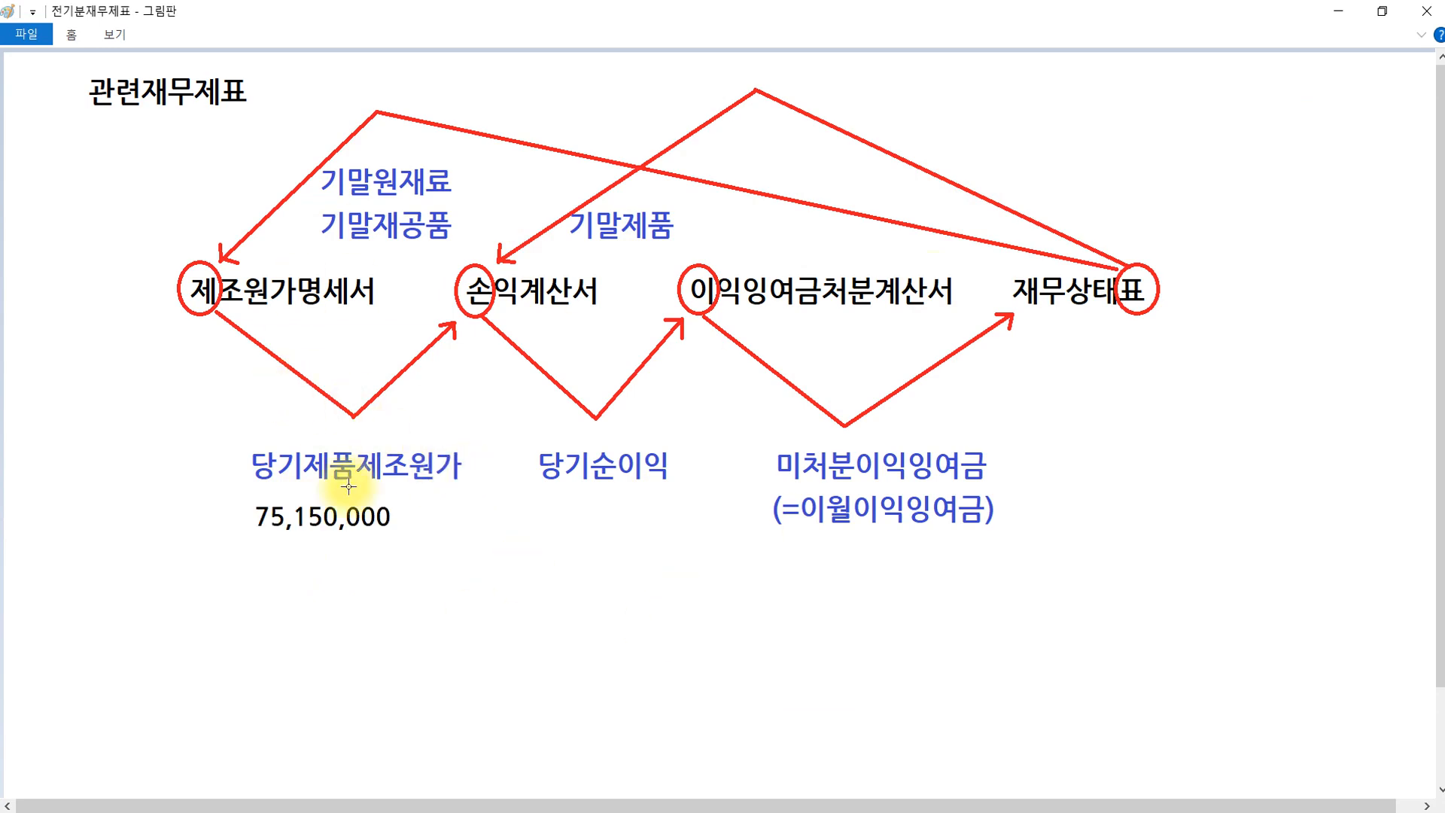
{"action": "left_click", "coordinate": [279, 516]}
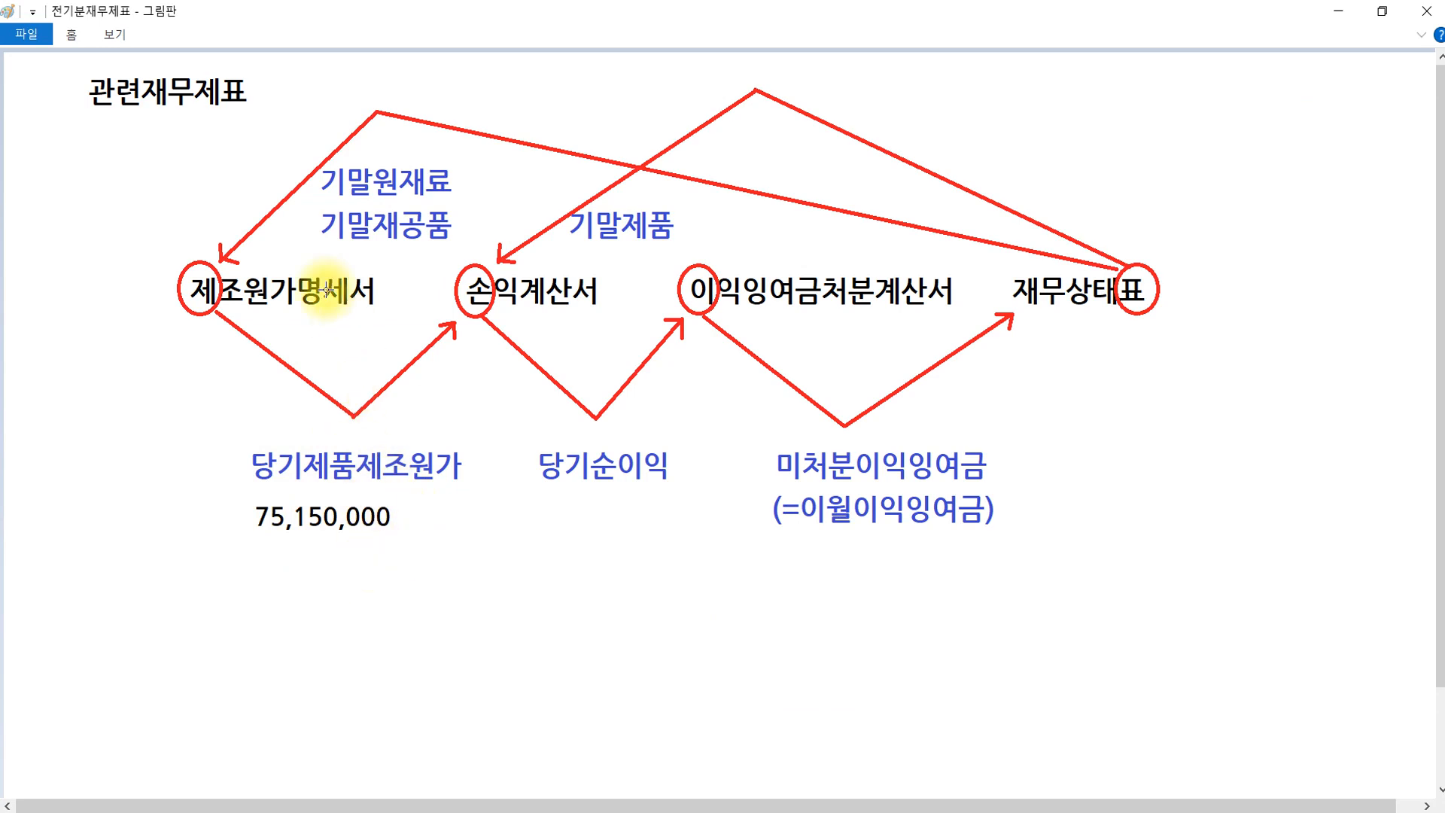
{"action": "left_click", "coordinate": [215, 308]}
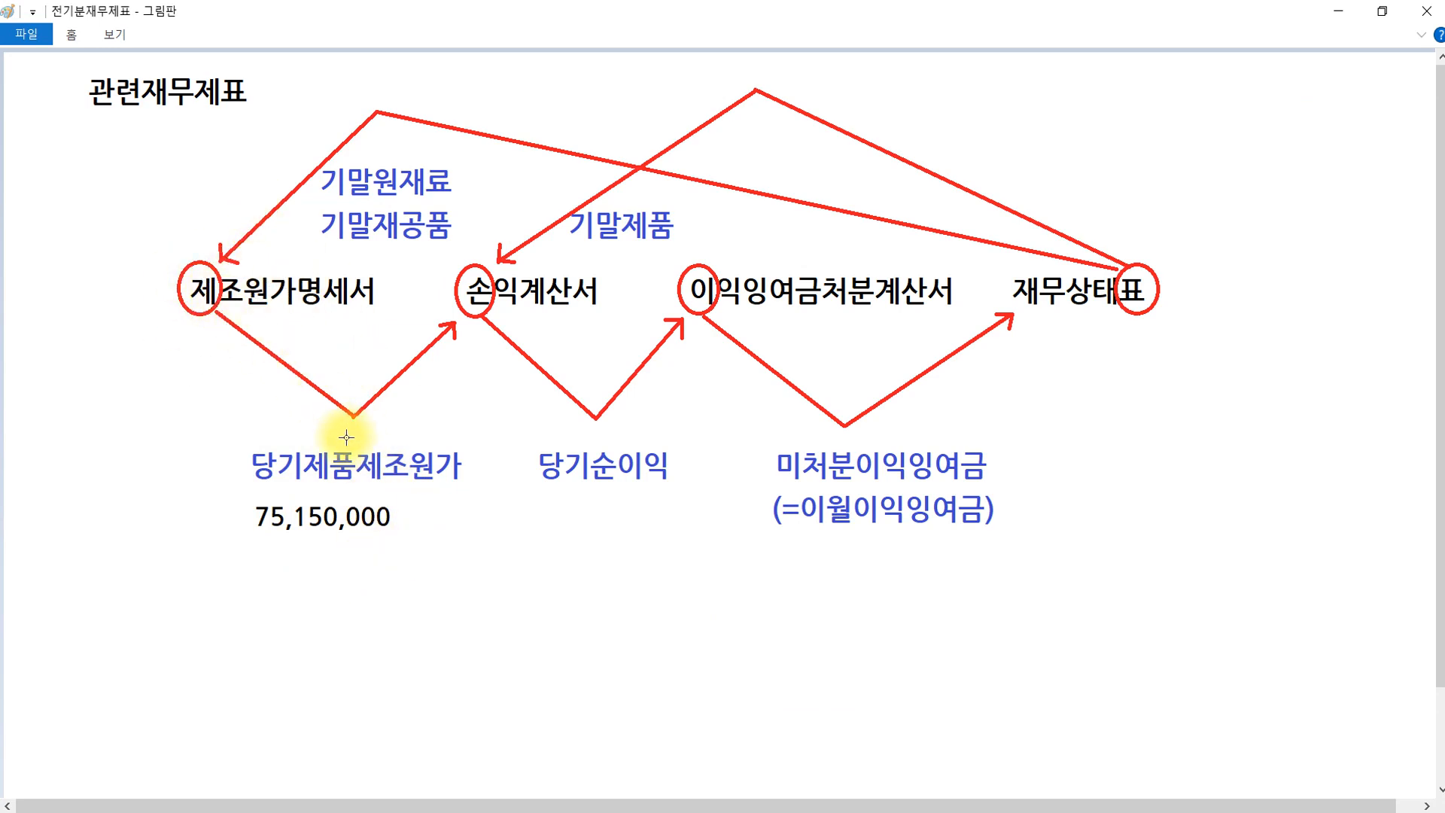
{"action": "left_click", "coordinate": [540, 296]}
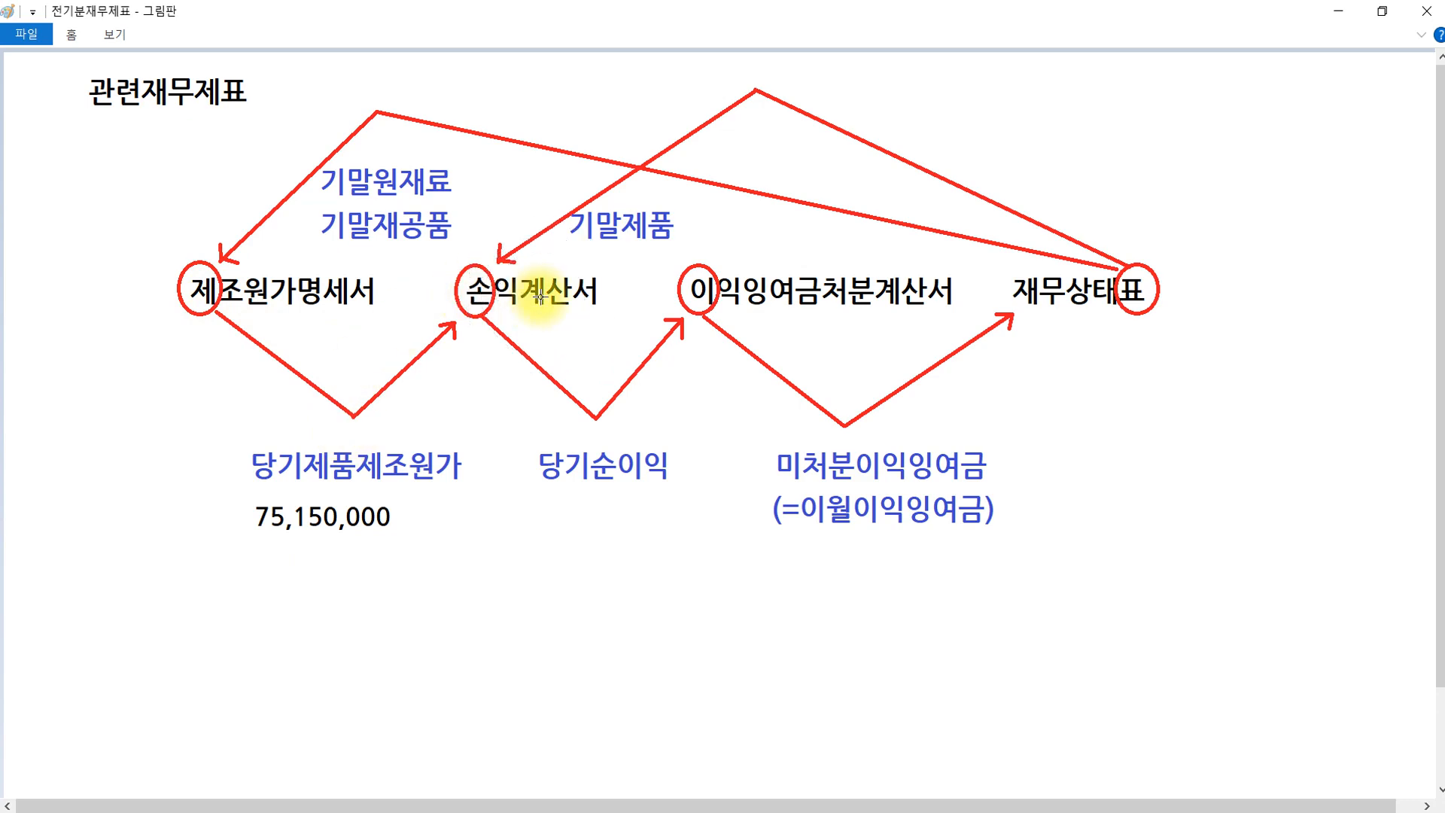
Close 전기분원가명세서 in KcLep, open 전기분손익계산서 and recheck the 당기제품제조원가 amount in the 그림판 diagram
{"action": "left_click", "coordinate": [423, 812]}
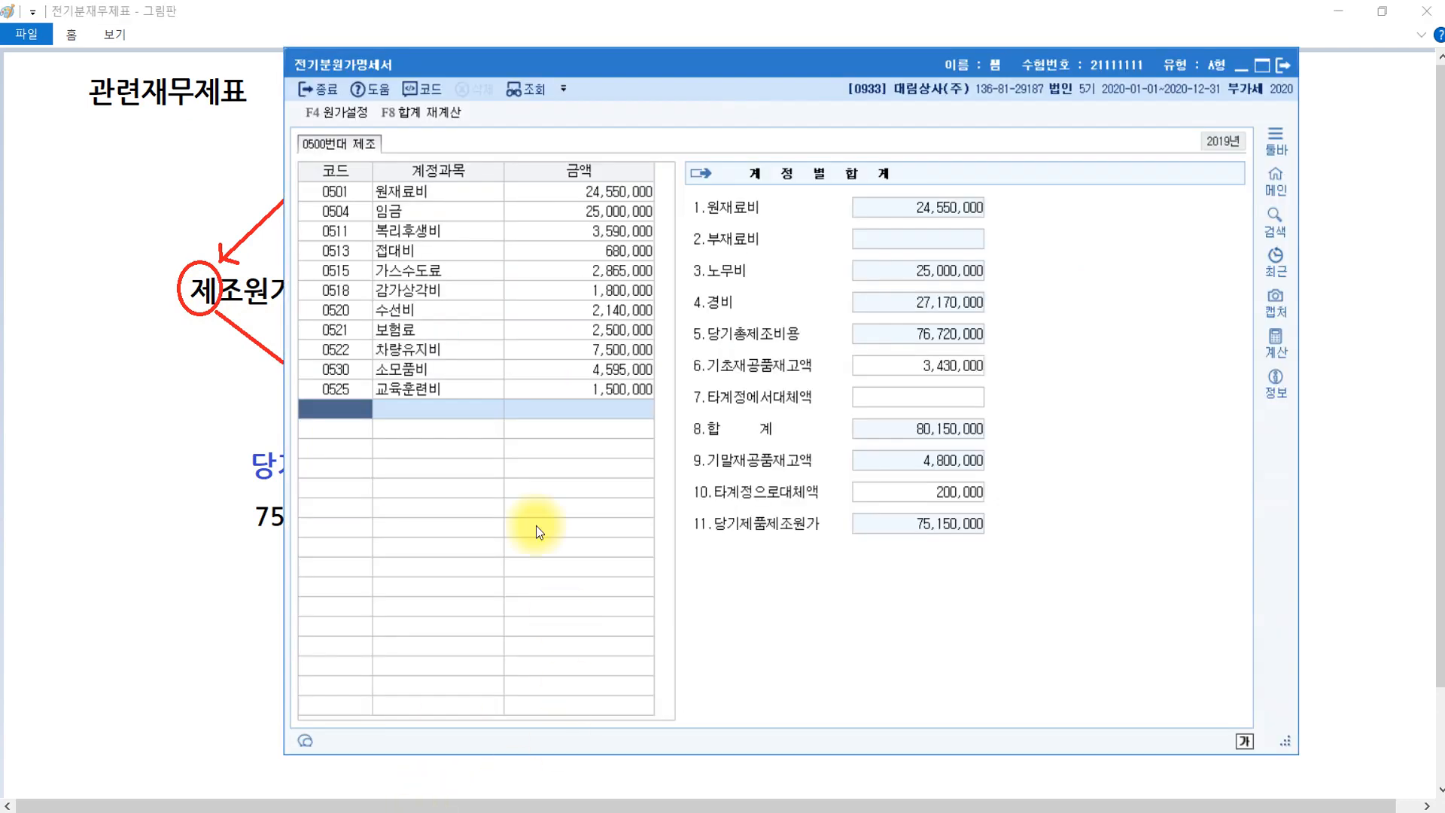
{"action": "left_click", "coordinate": [1287, 68]}
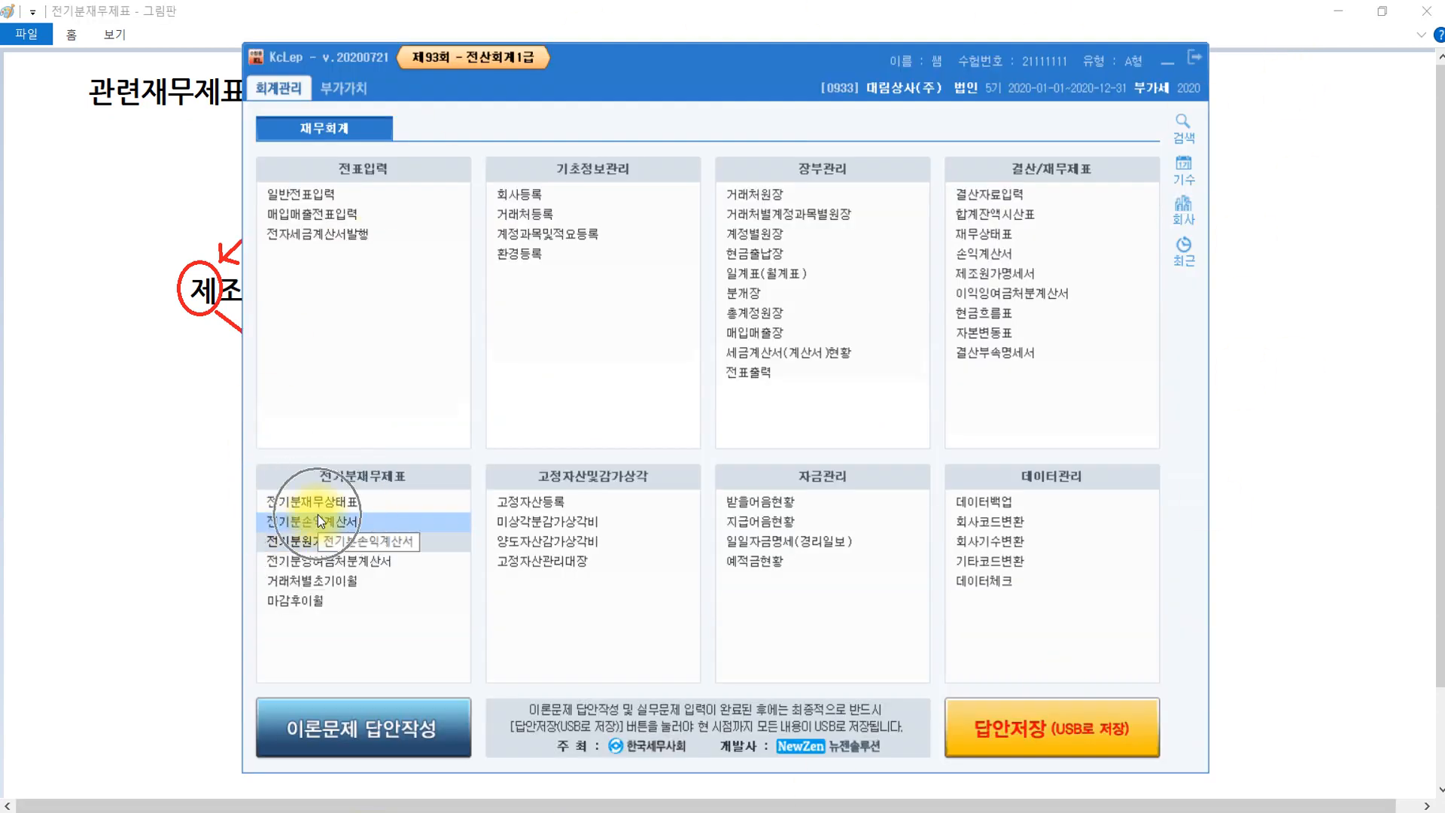
{"action": "left_click", "coordinate": [318, 519]}
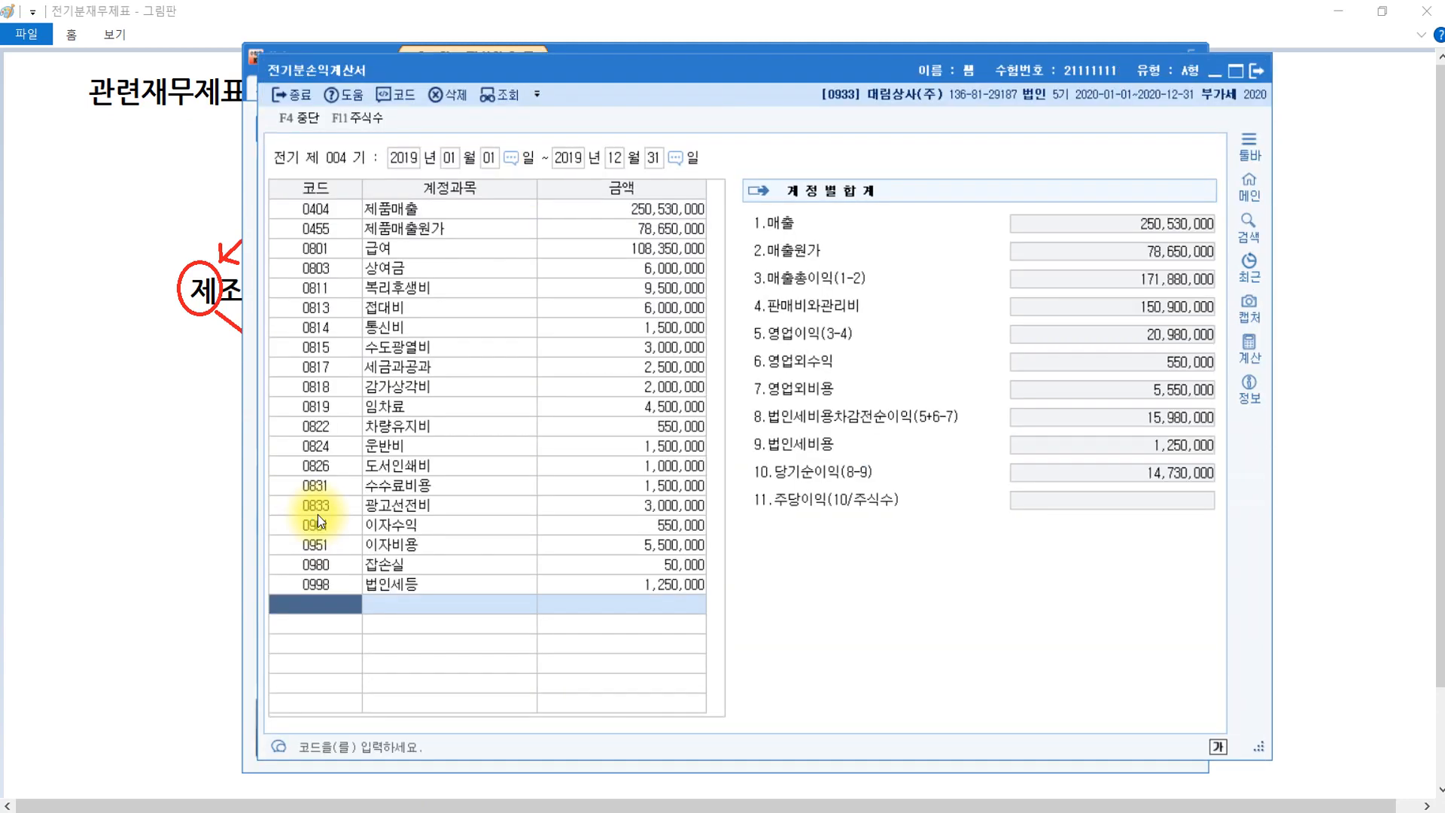
{"action": "left_click", "coordinate": [91, 512]}
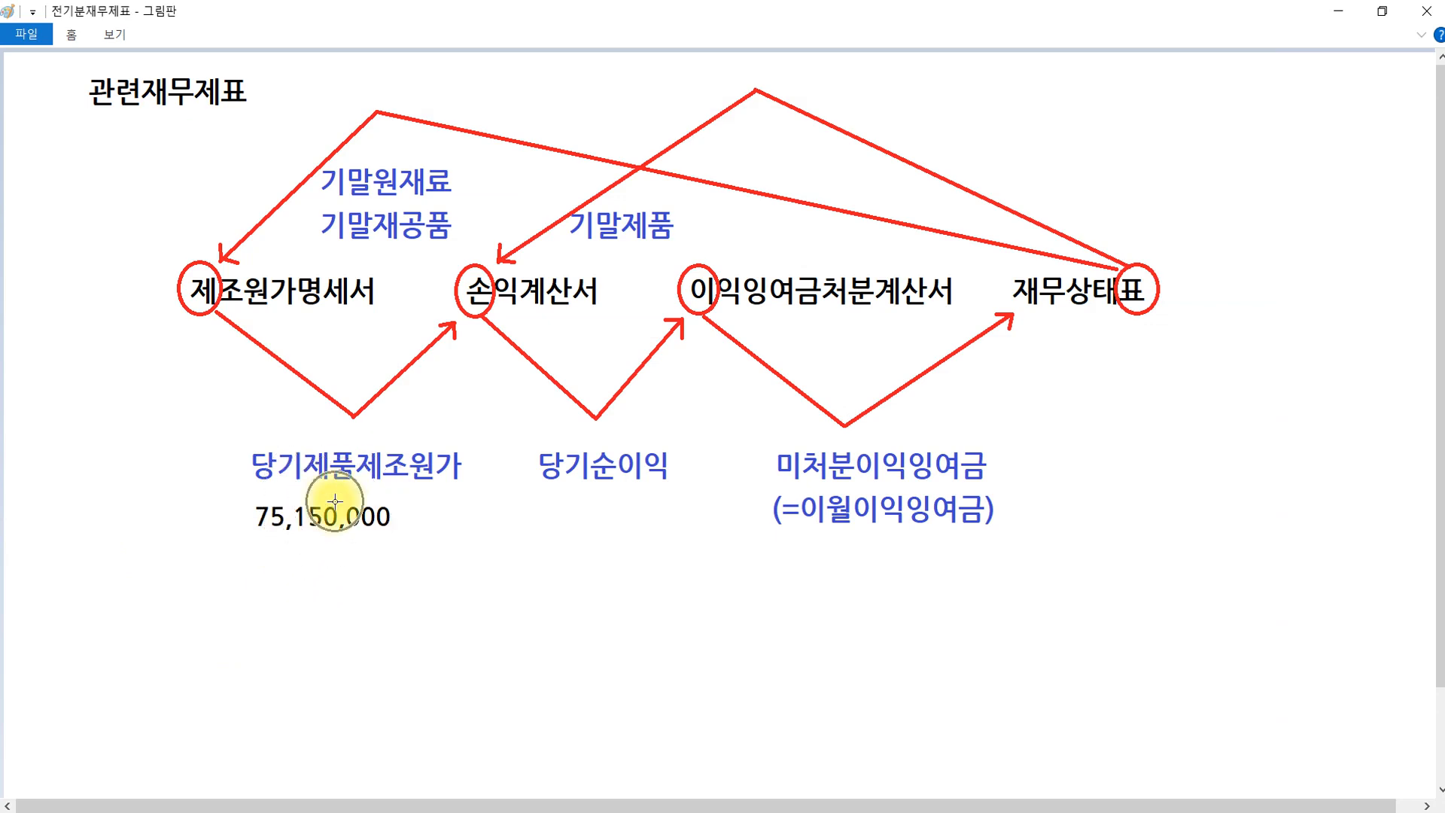
{"action": "left_click", "coordinate": [420, 805]}
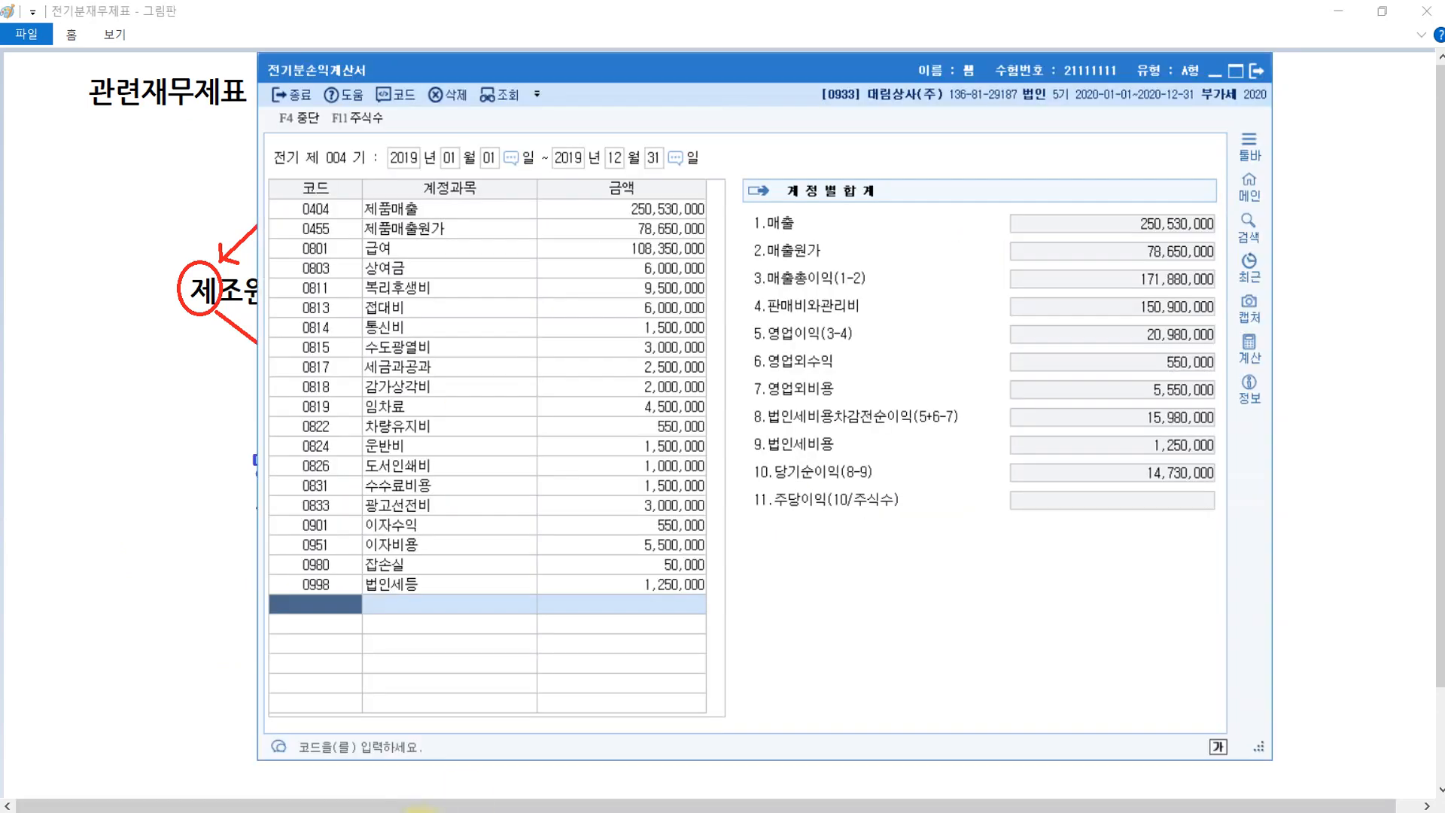
Set 당기제품제조원가 to 75,150,000 in the 매출원가 details of 제품매출원가 and confirm the entry
{"action": "left_click", "coordinate": [658, 232]}
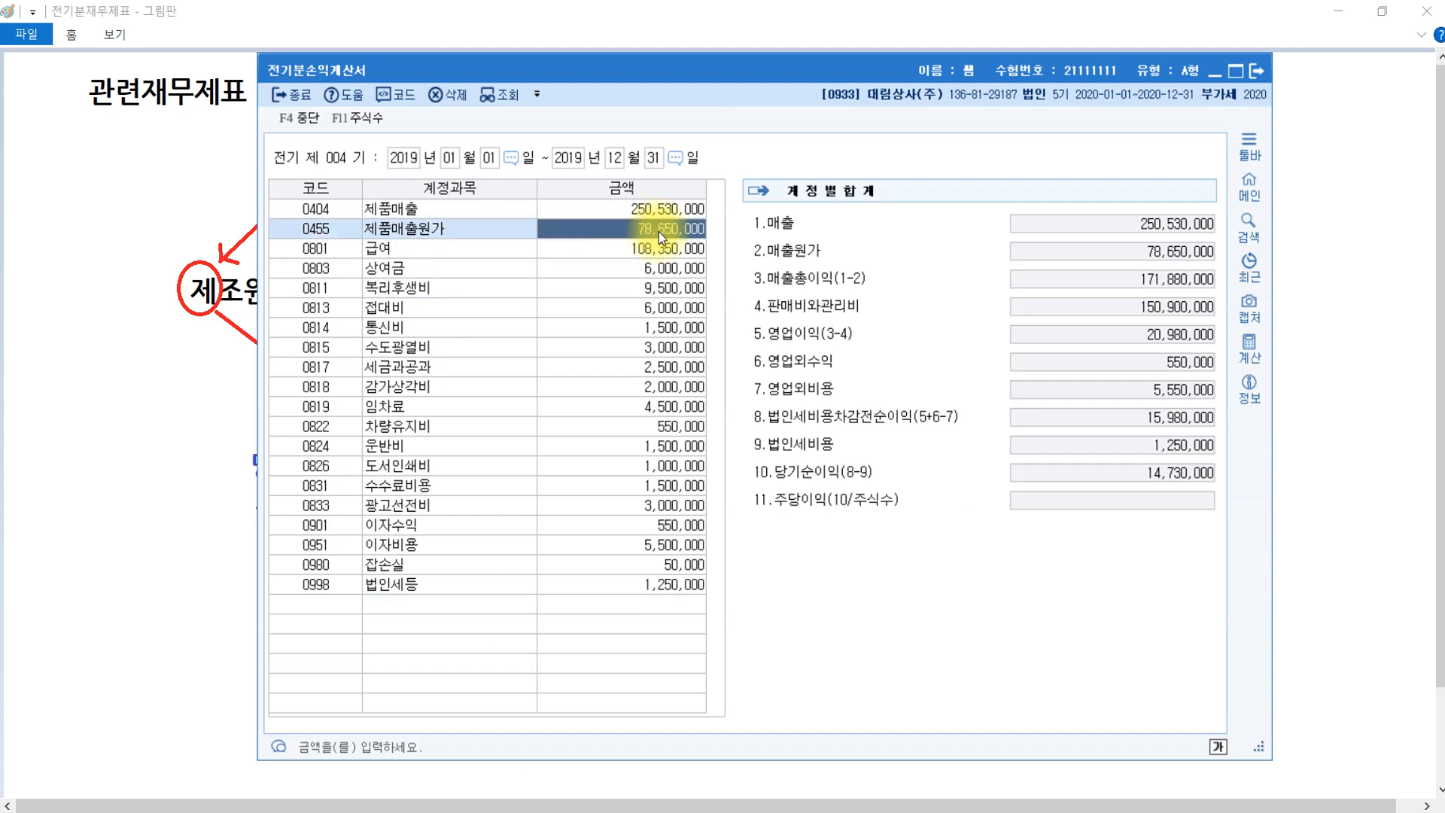
{"action": "left_click", "coordinate": [869, 300]}
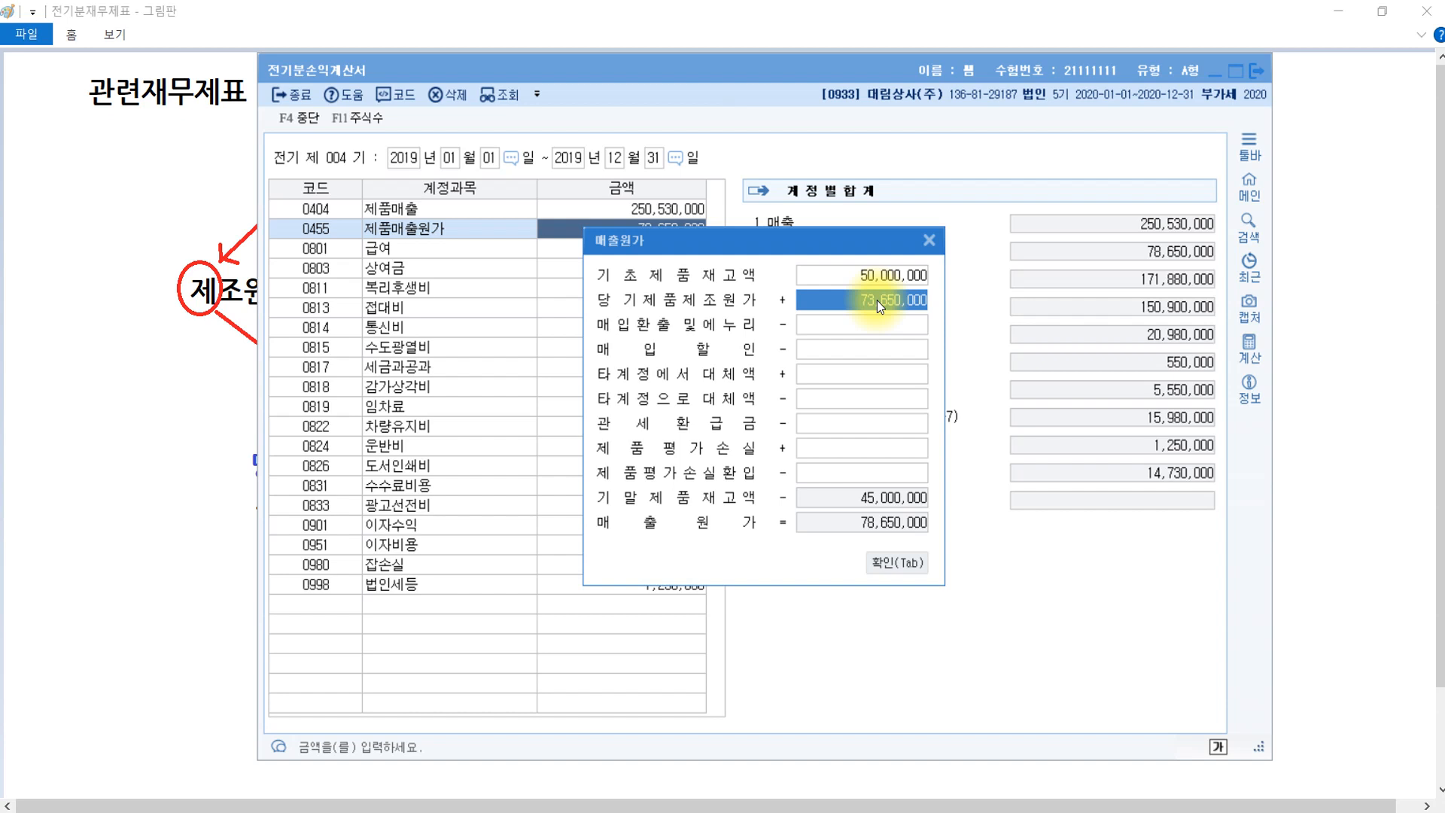
{"action": "type", "text": "75150000"}
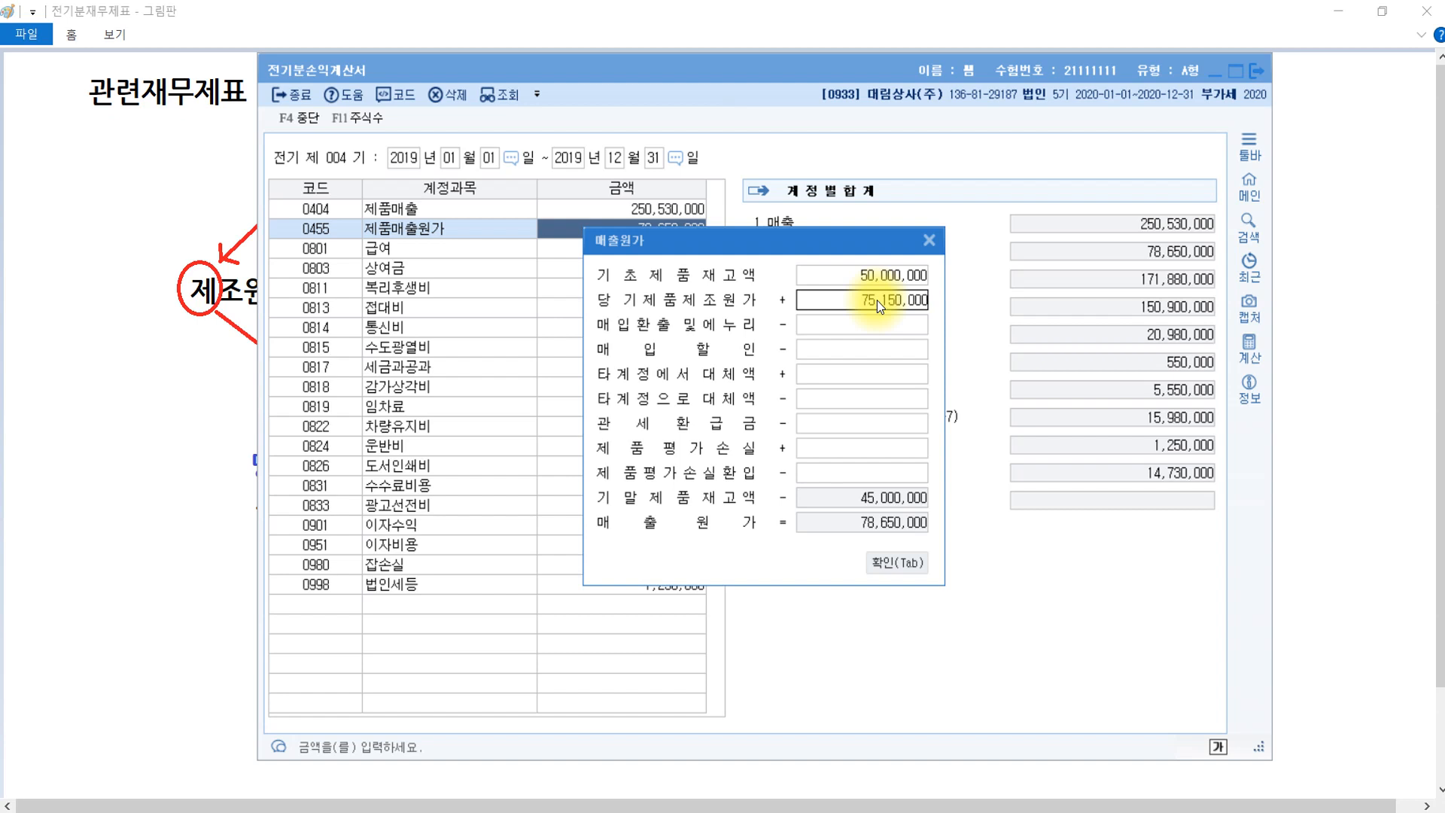
{"action": "key", "text": "Return"}
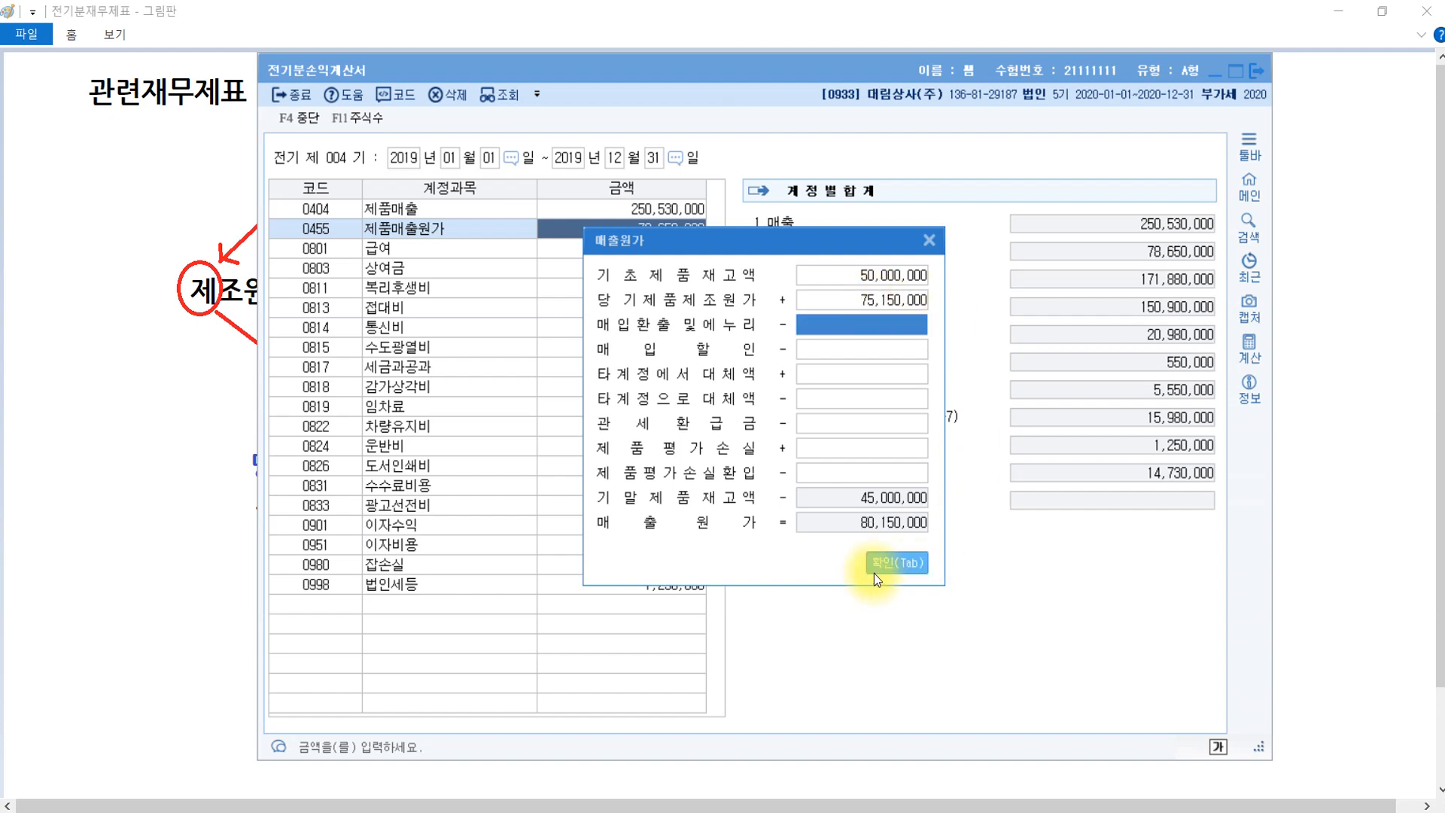
{"action": "left_click_drag", "start_coordinate": [806, 235], "coordinate": [568, 253]}
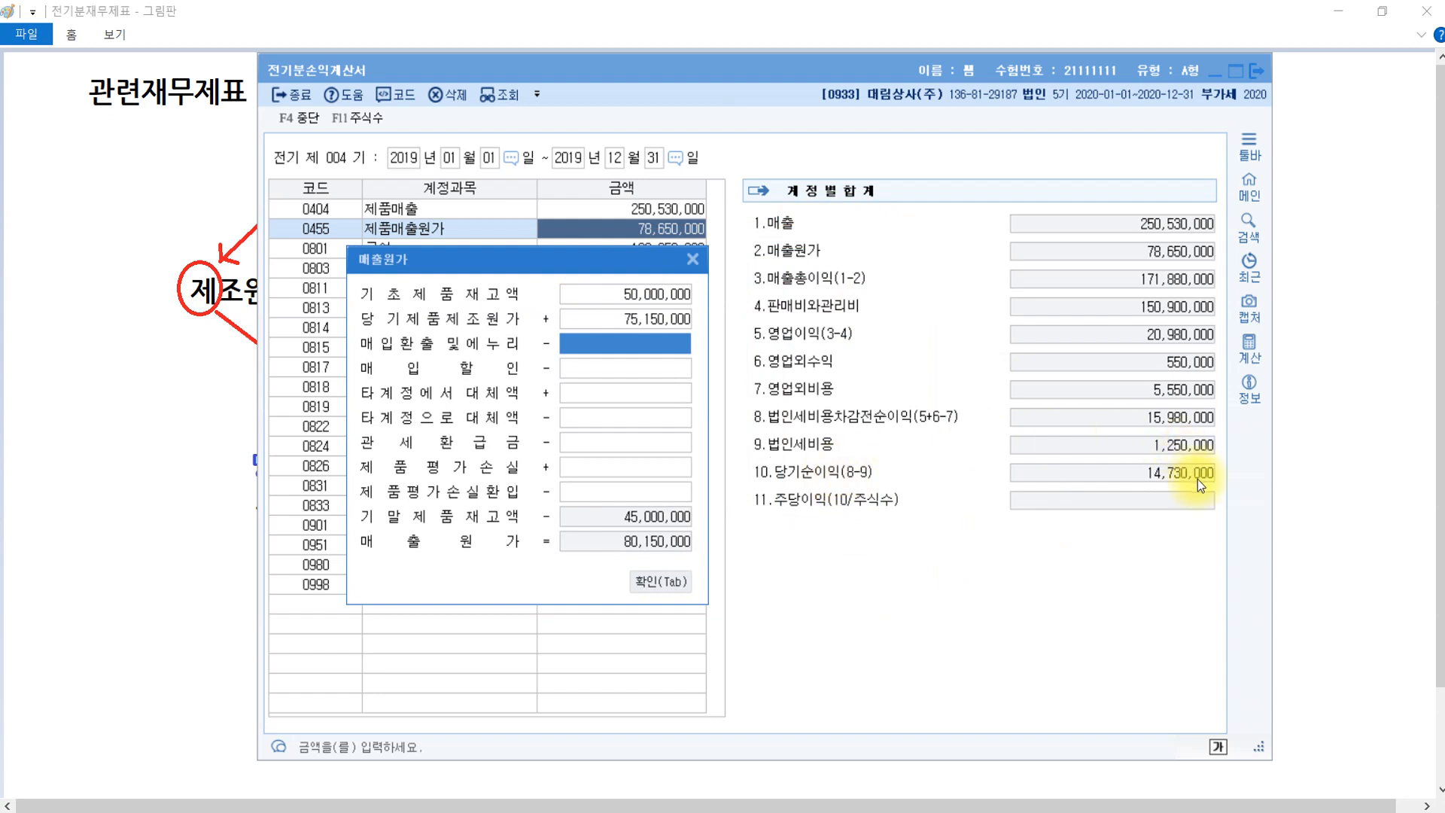
{"action": "left_click", "coordinate": [658, 578]}
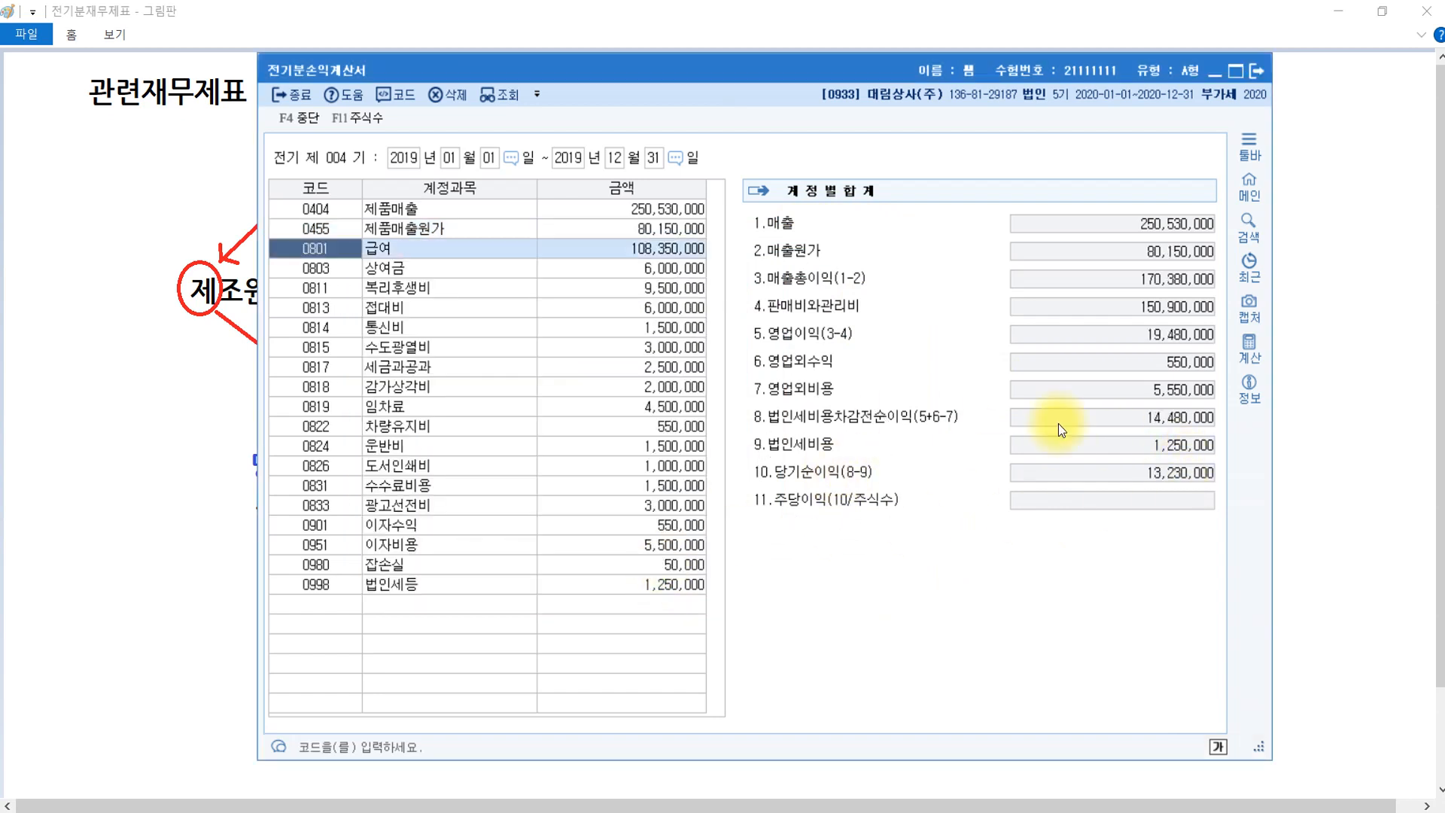
Check 당기순이익 in 전기분손익계산서 and restore the 13,230,000 note under 당기순이익 in the 그림판 diagram
{"action": "left_click", "coordinate": [1150, 478]}
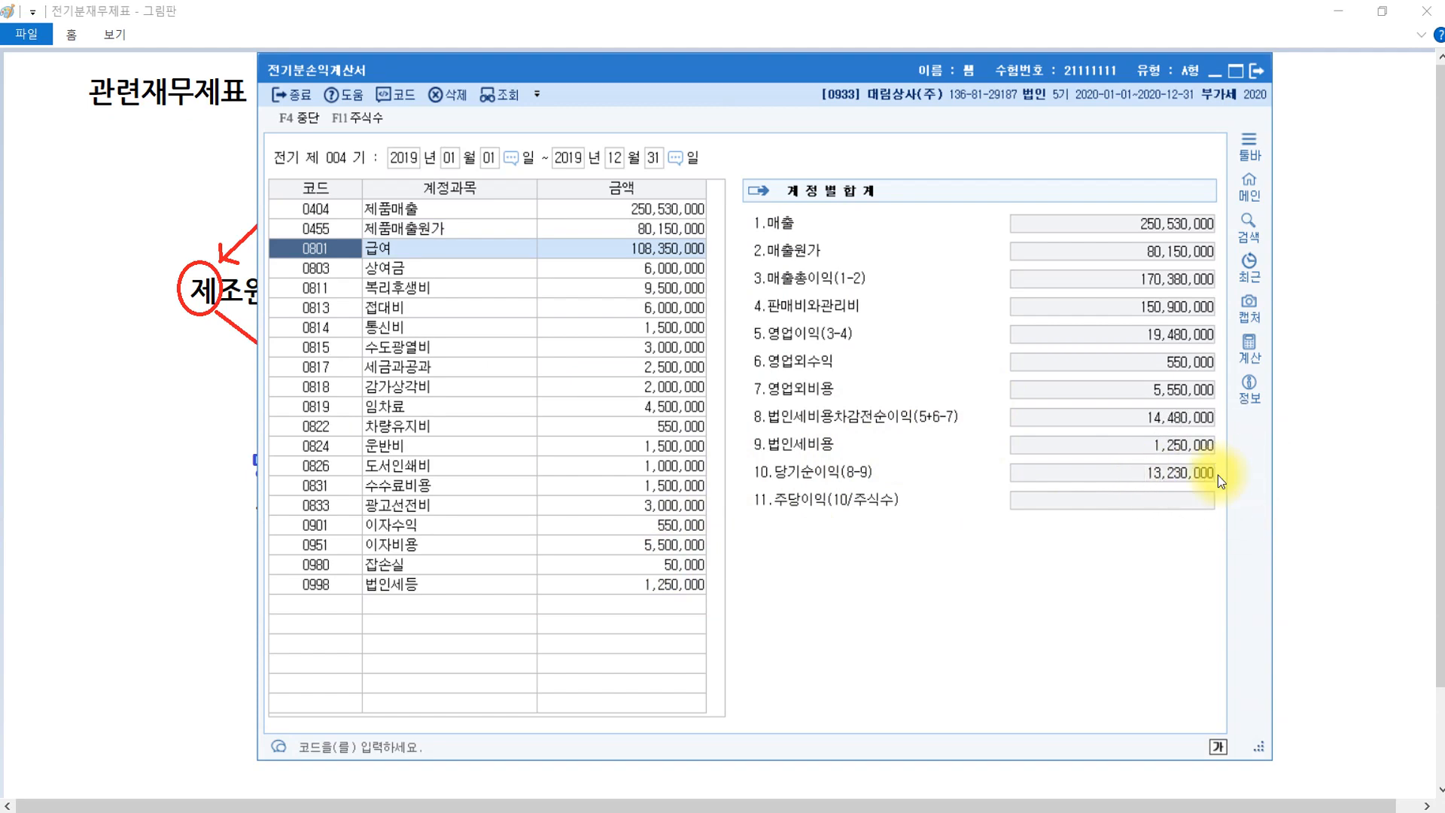
{"action": "left_click", "coordinate": [1368, 586]}
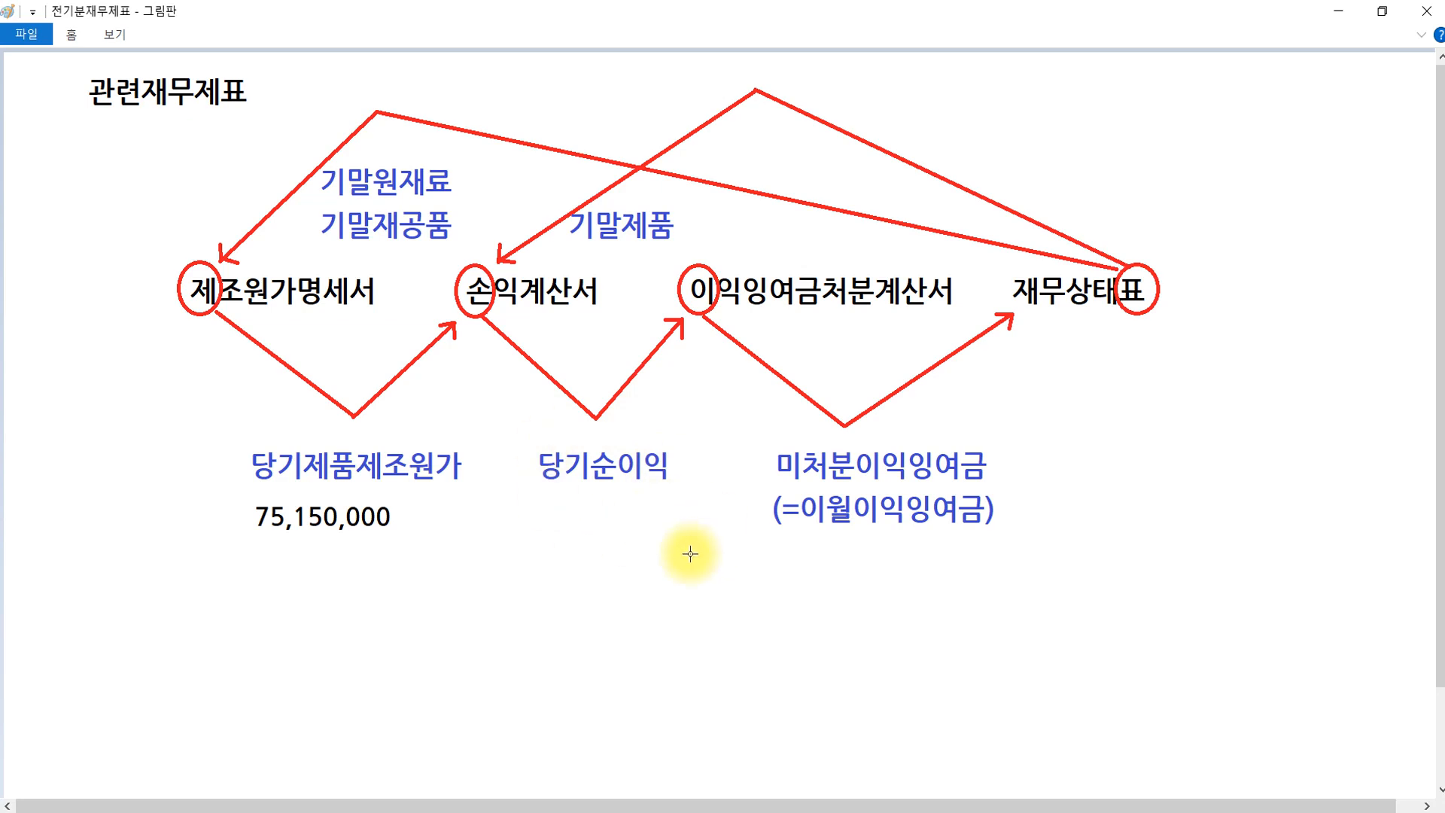
{"action": "key", "text": "ctrl+y"}
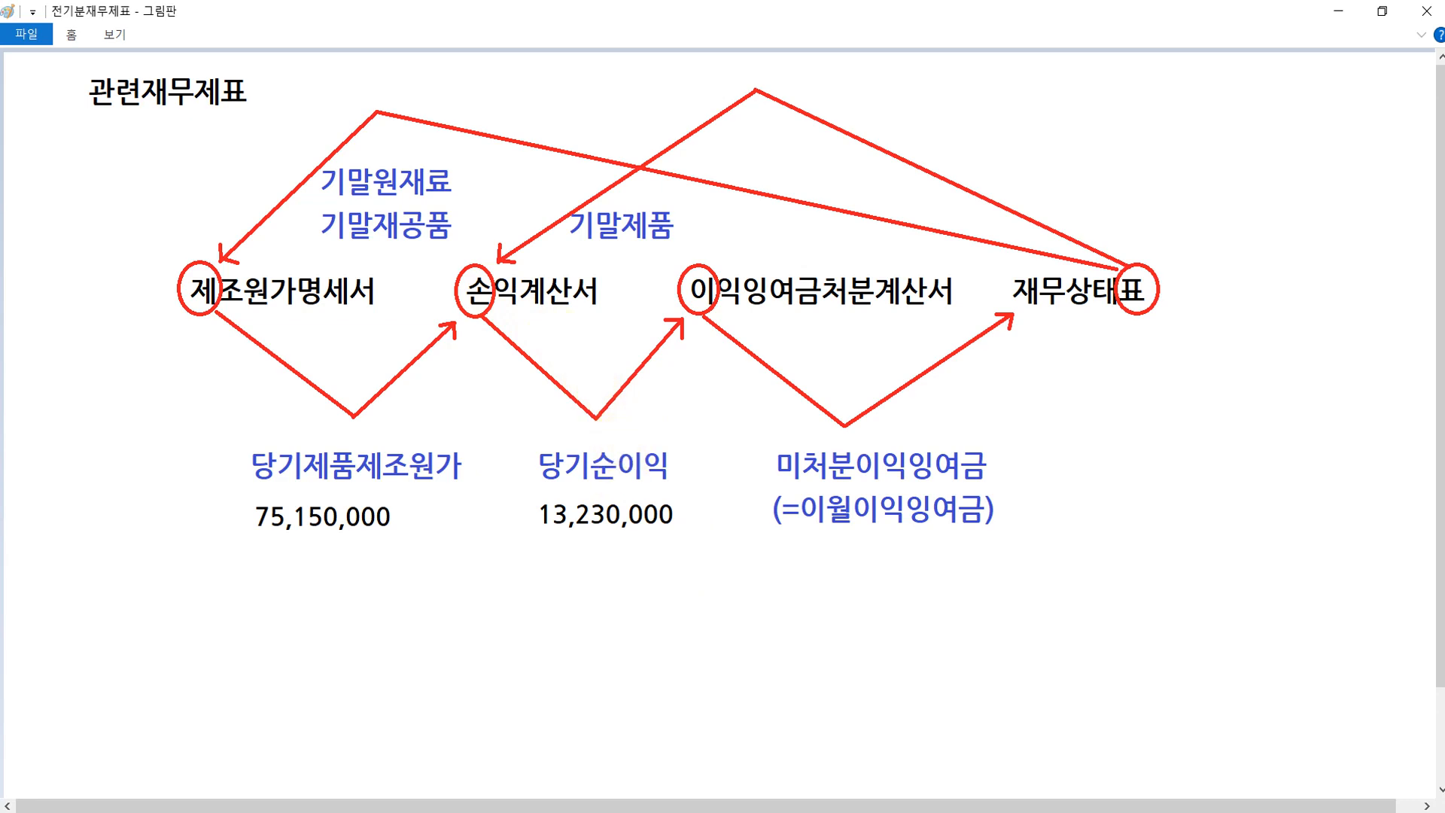
Return to KcLep, close 전기분손익계산서 and open 전기분잉여금처분계산서
{"action": "left_click", "coordinate": [416, 809]}
{"action": "left_click", "coordinate": [1246, 68]}
{"action": "left_click", "coordinate": [778, 306]}
{"action": "left_click", "coordinate": [347, 811]}
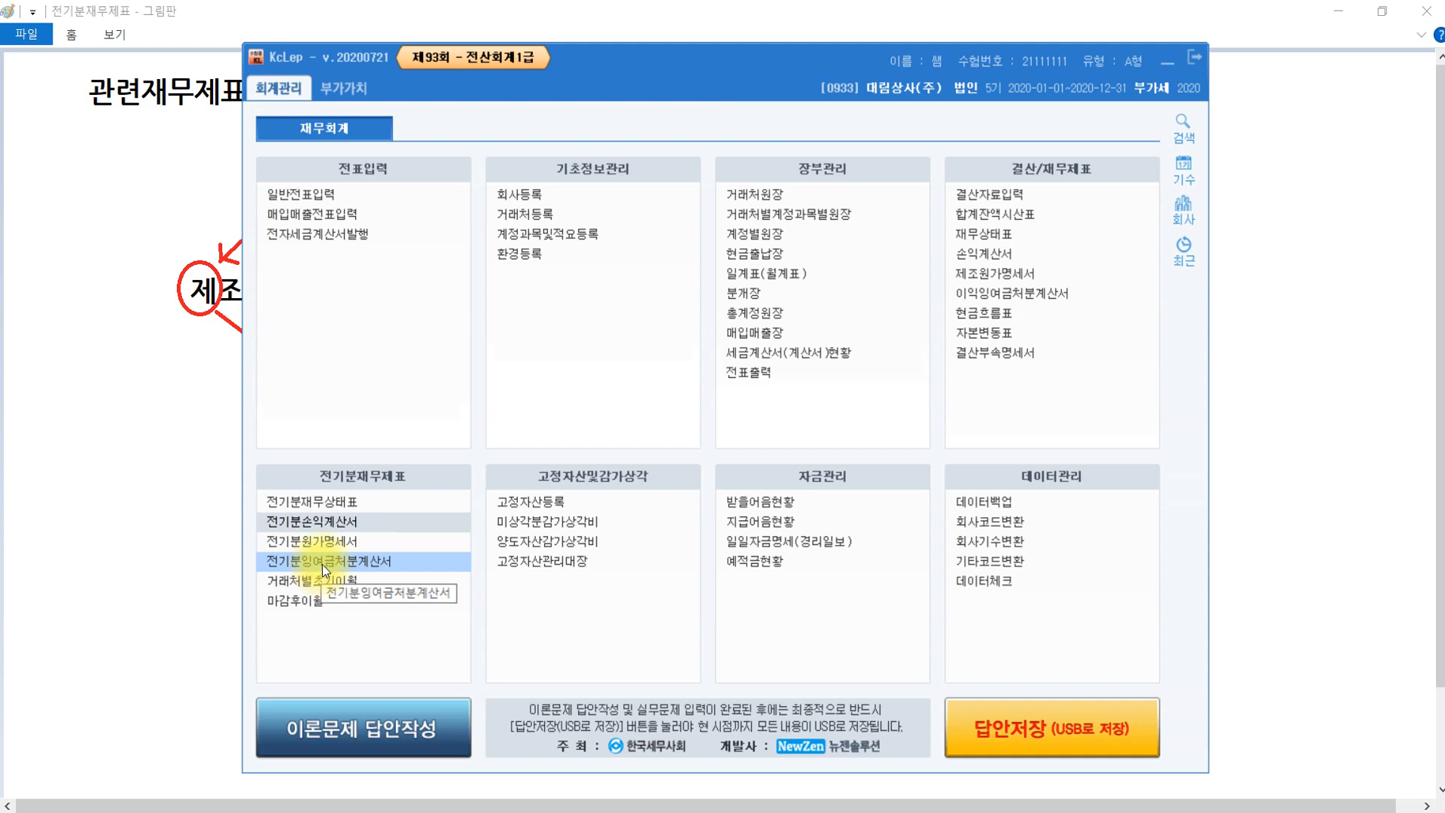
{"action": "left_click", "coordinate": [344, 563]}
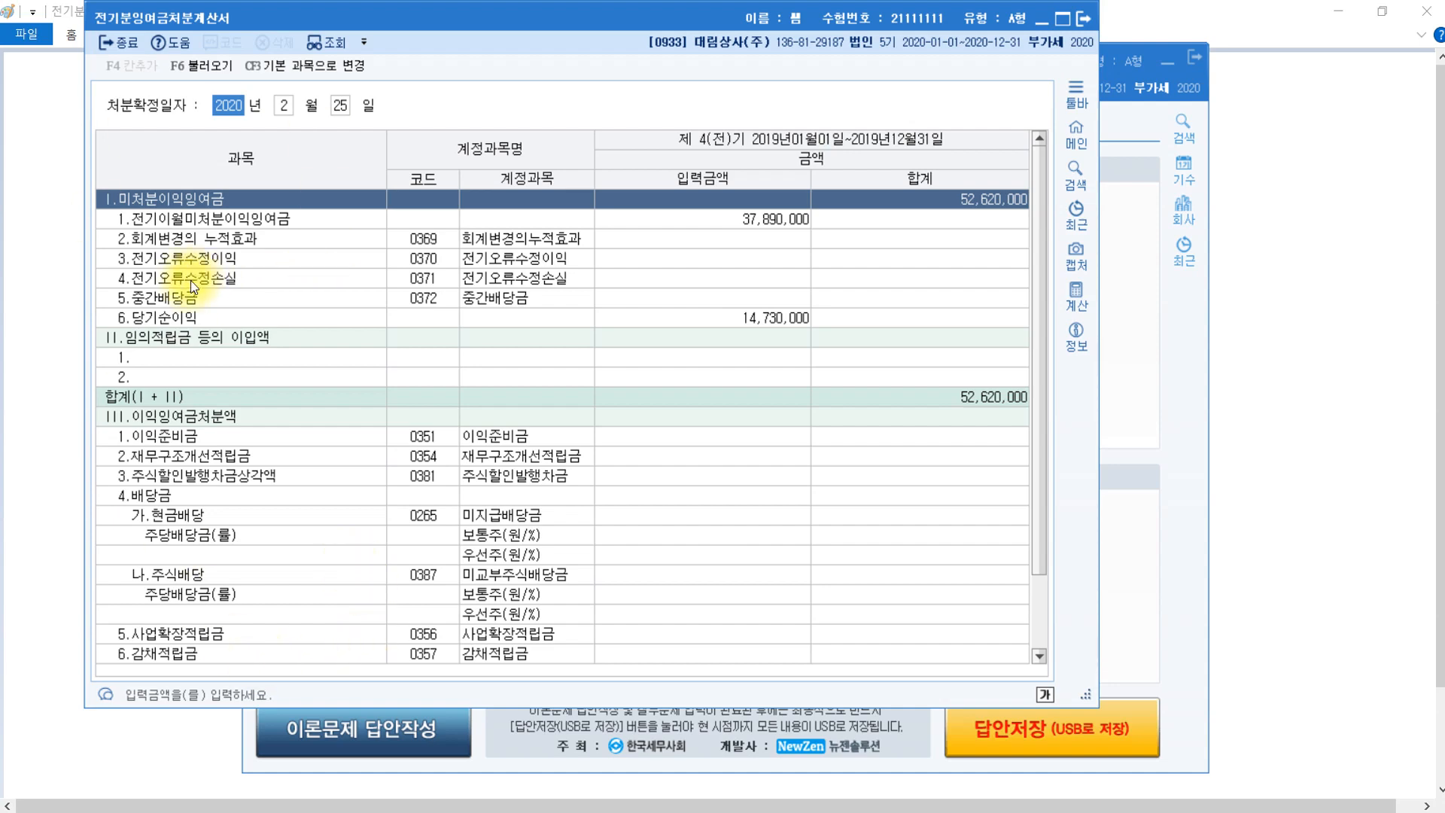
Load 당기순이익 from 전기분손익계산서 into 전기분잉여금처분계산서 and confirm the import
{"action": "left_click", "coordinate": [779, 319]}
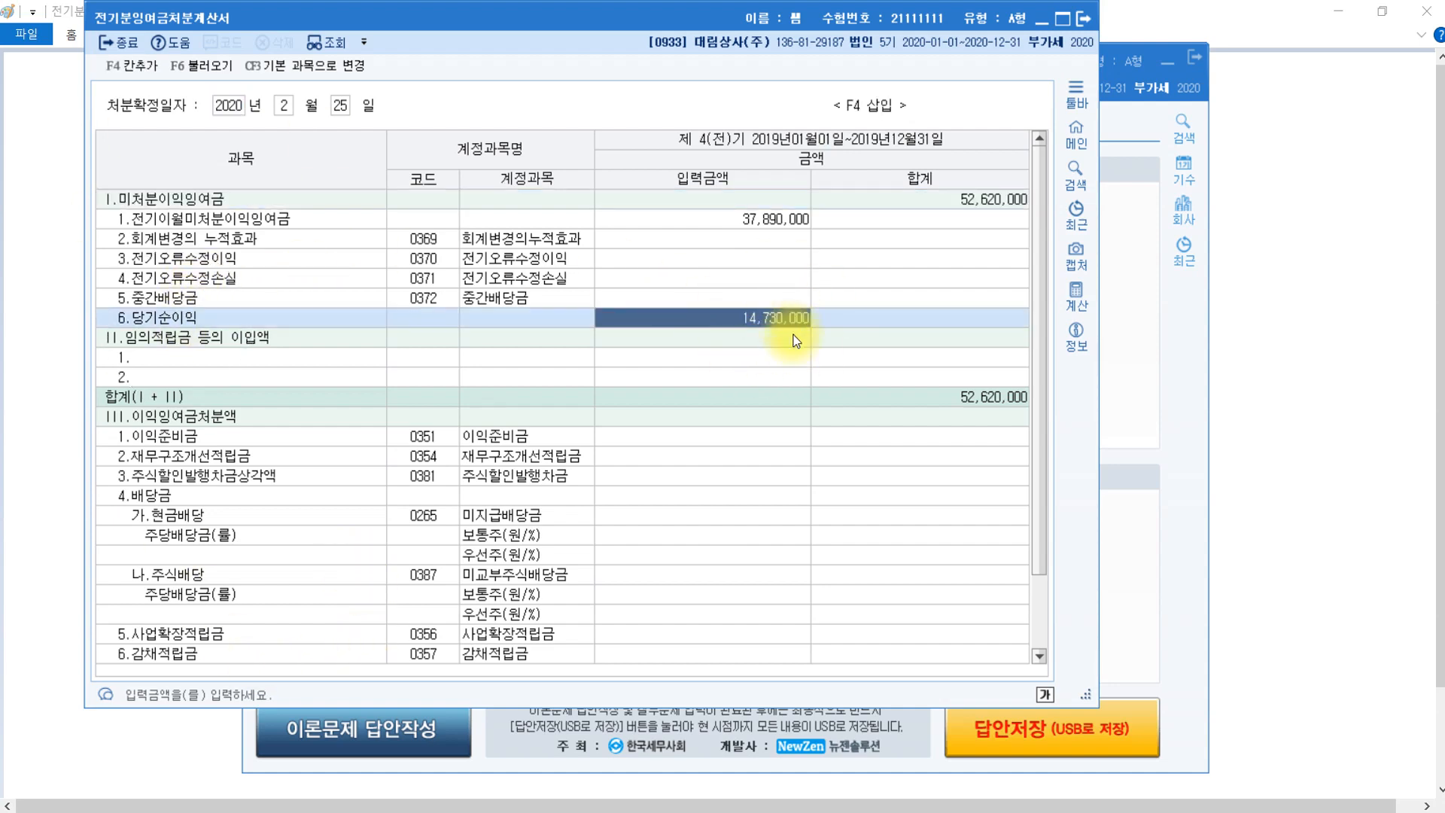
{"action": "left_click", "coordinate": [215, 72]}
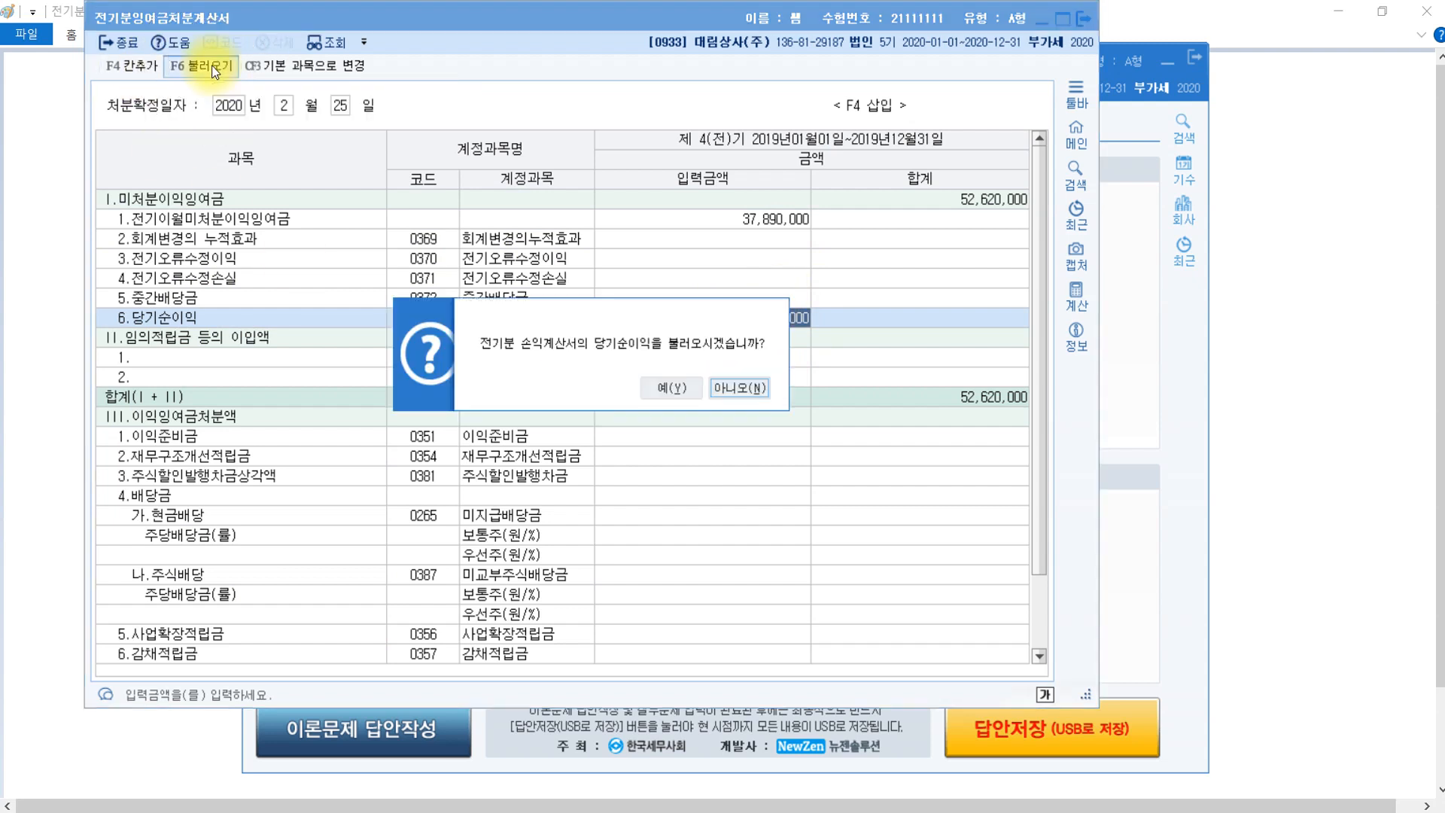
{"action": "left_click", "coordinate": [659, 387]}
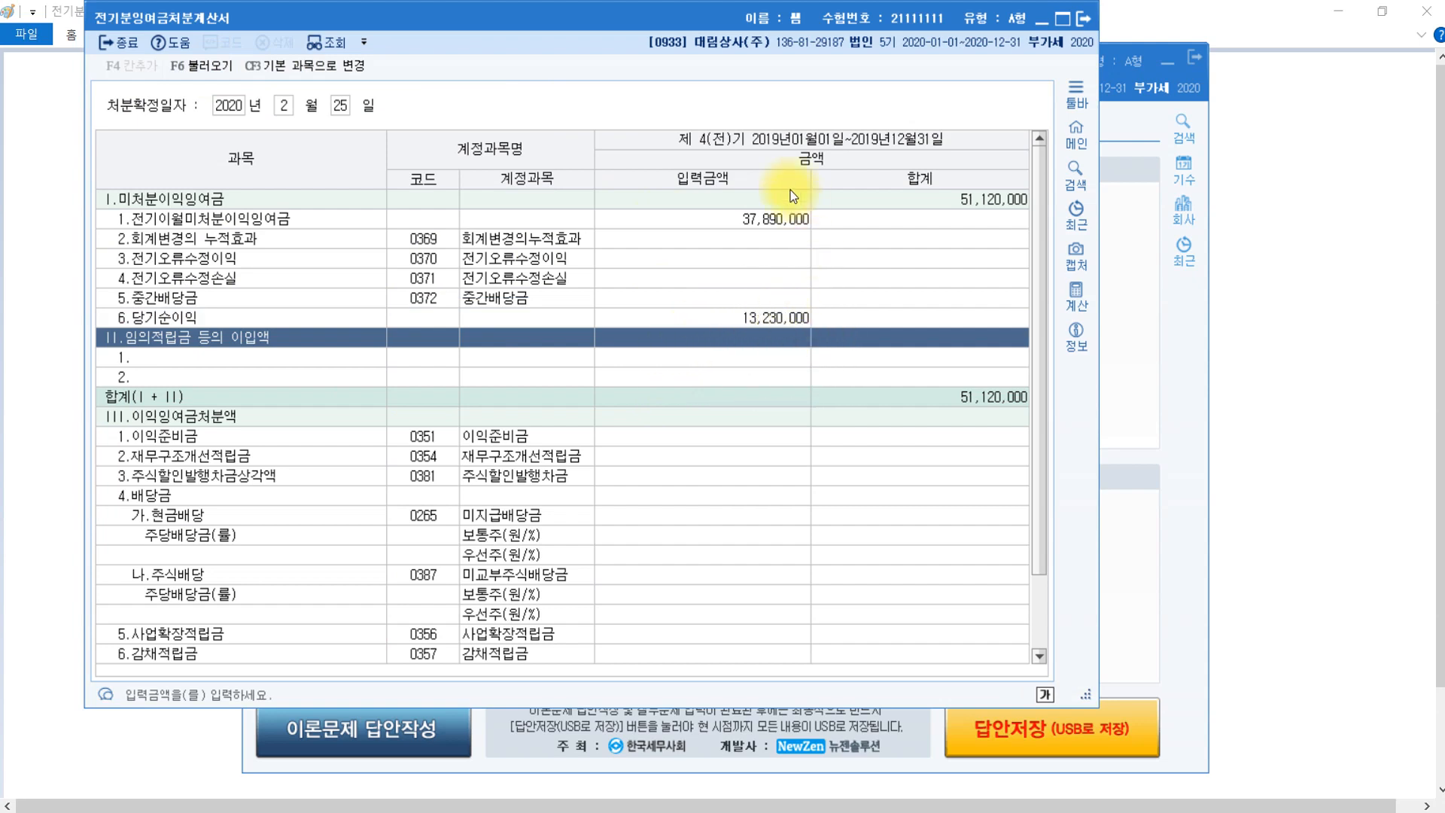
Check the amounts making up 미처분이익잉여금 and restore the 51,120,000 note under it in the 그림판 diagram
{"action": "left_click", "coordinate": [778, 218]}
{"action": "left_click", "coordinate": [769, 319]}
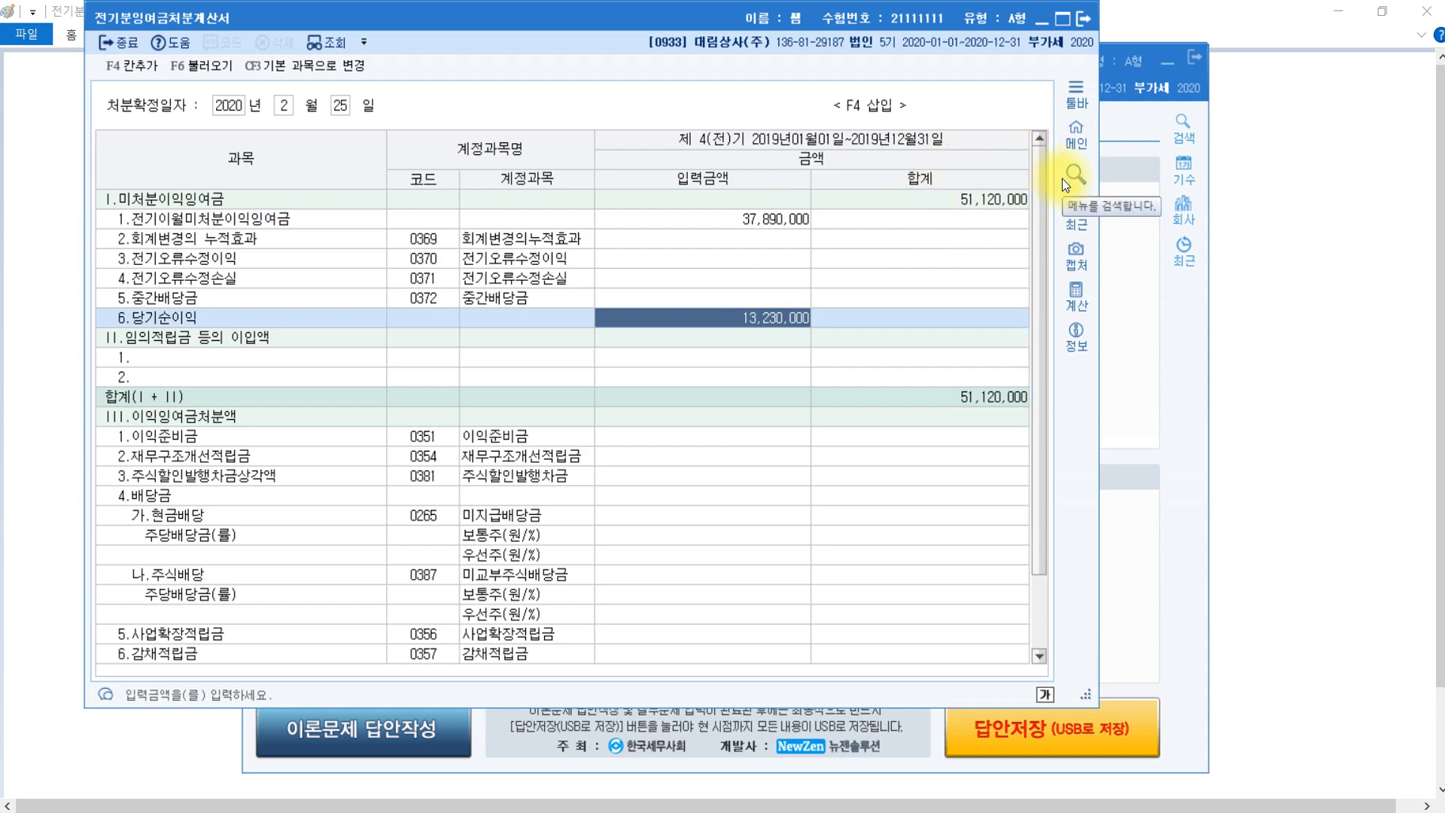
{"action": "left_click", "coordinate": [1216, 472]}
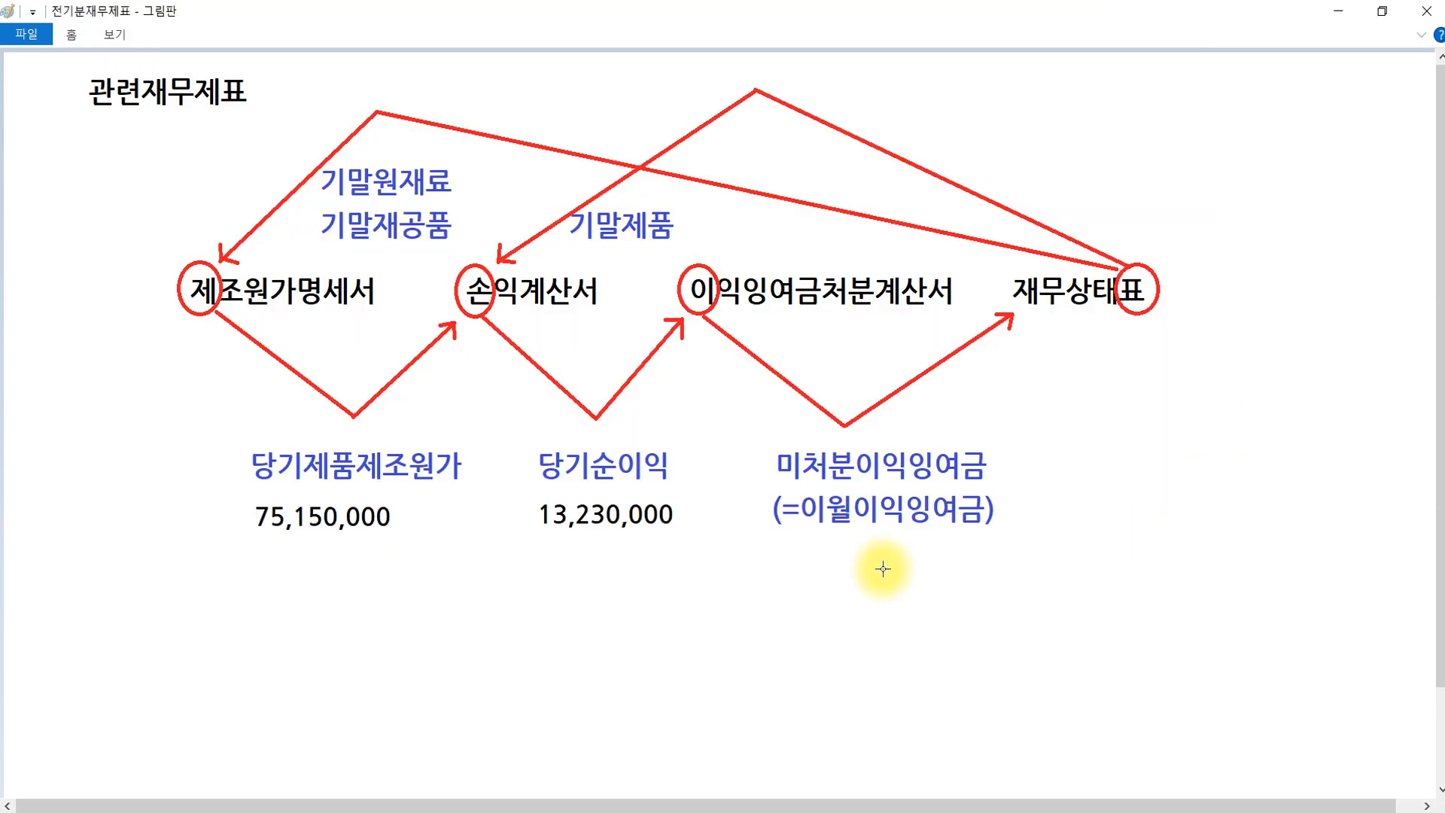
{"action": "key", "text": "ctrl+z"}
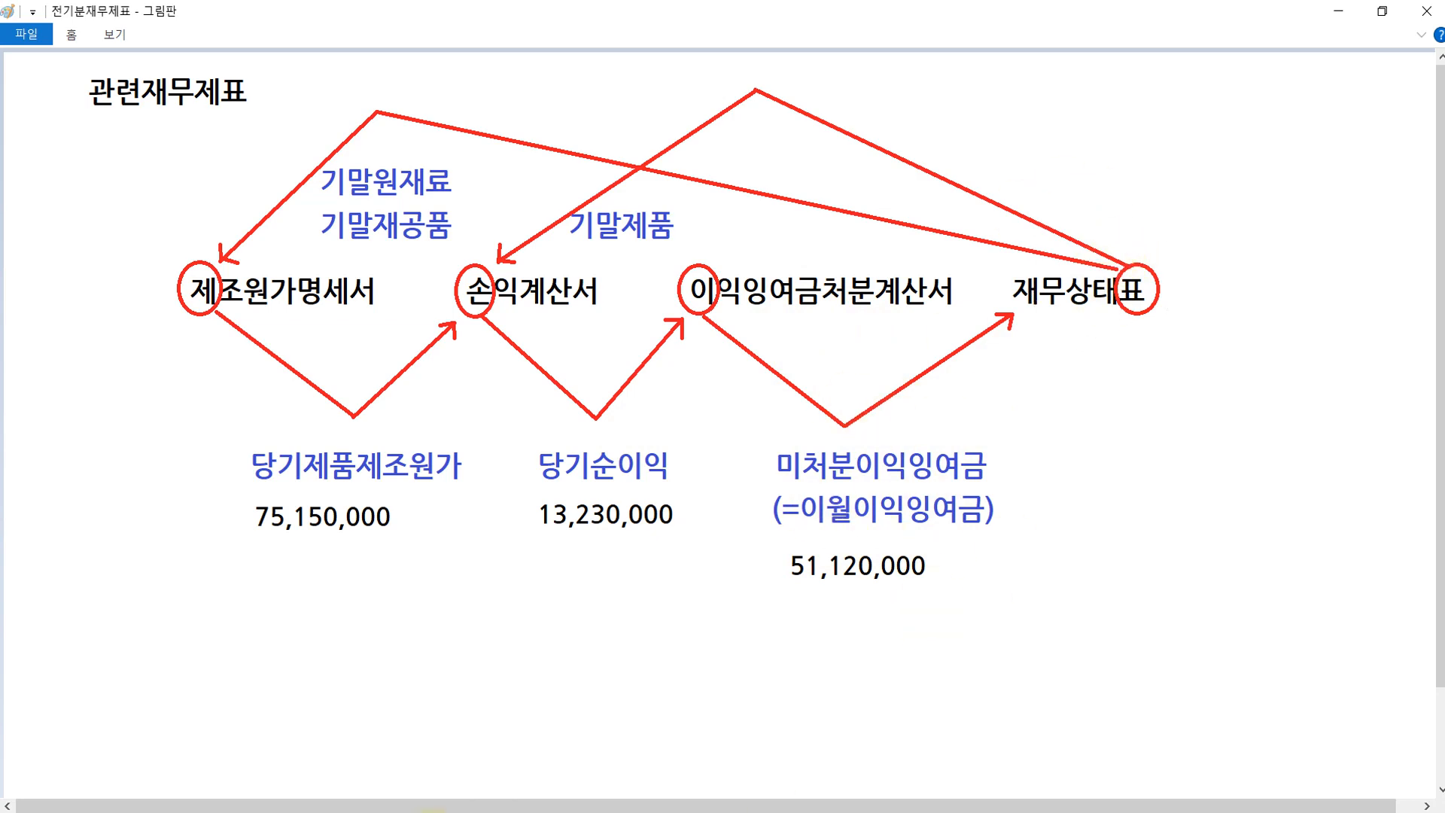
Return to KcLep, close 전기분잉여금처분계산서 and open 전기분재무상태표
{"action": "left_click", "coordinate": [433, 811]}
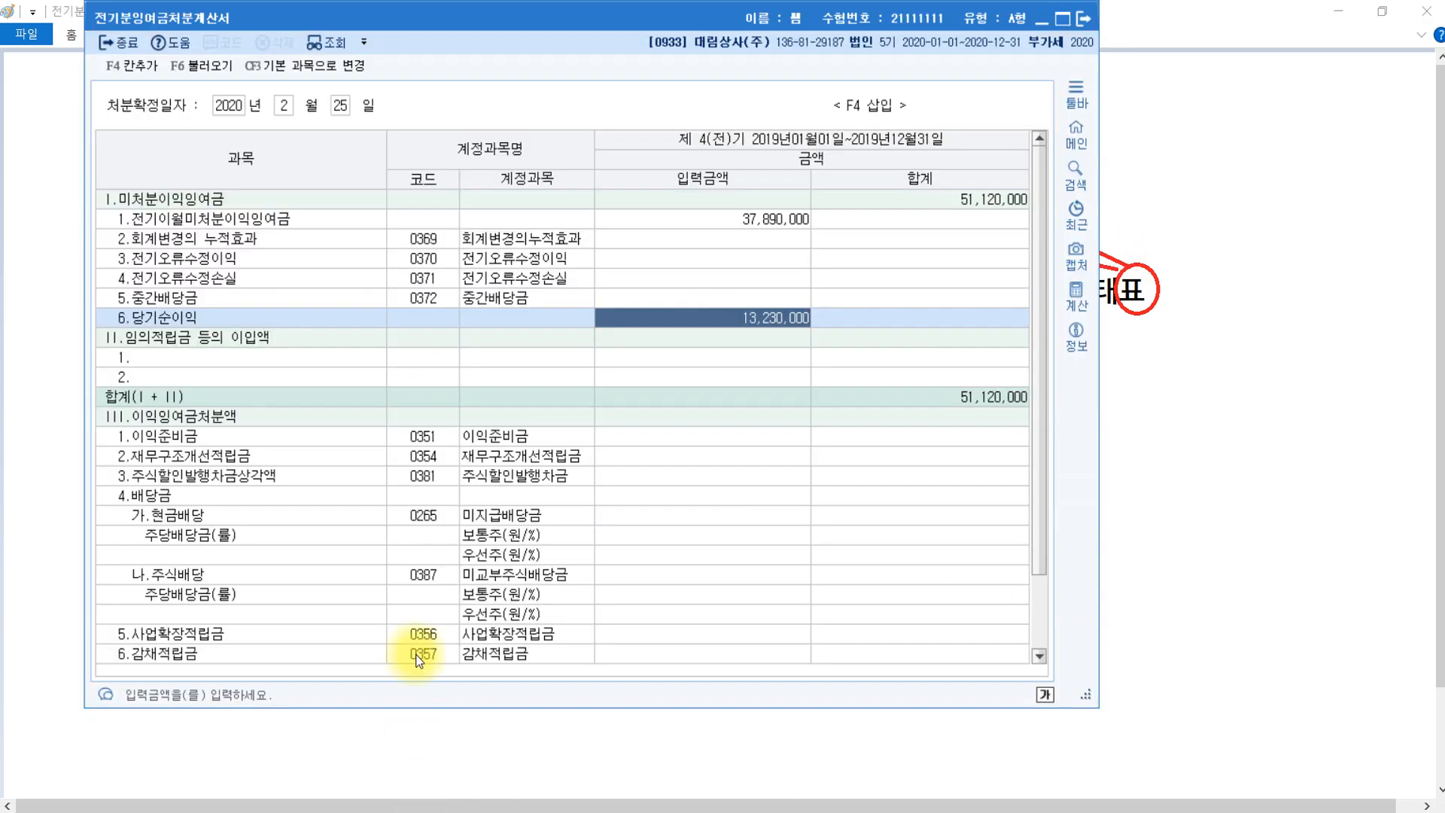
{"action": "left_click", "coordinate": [1076, 16]}
{"action": "left_click", "coordinate": [365, 812]}
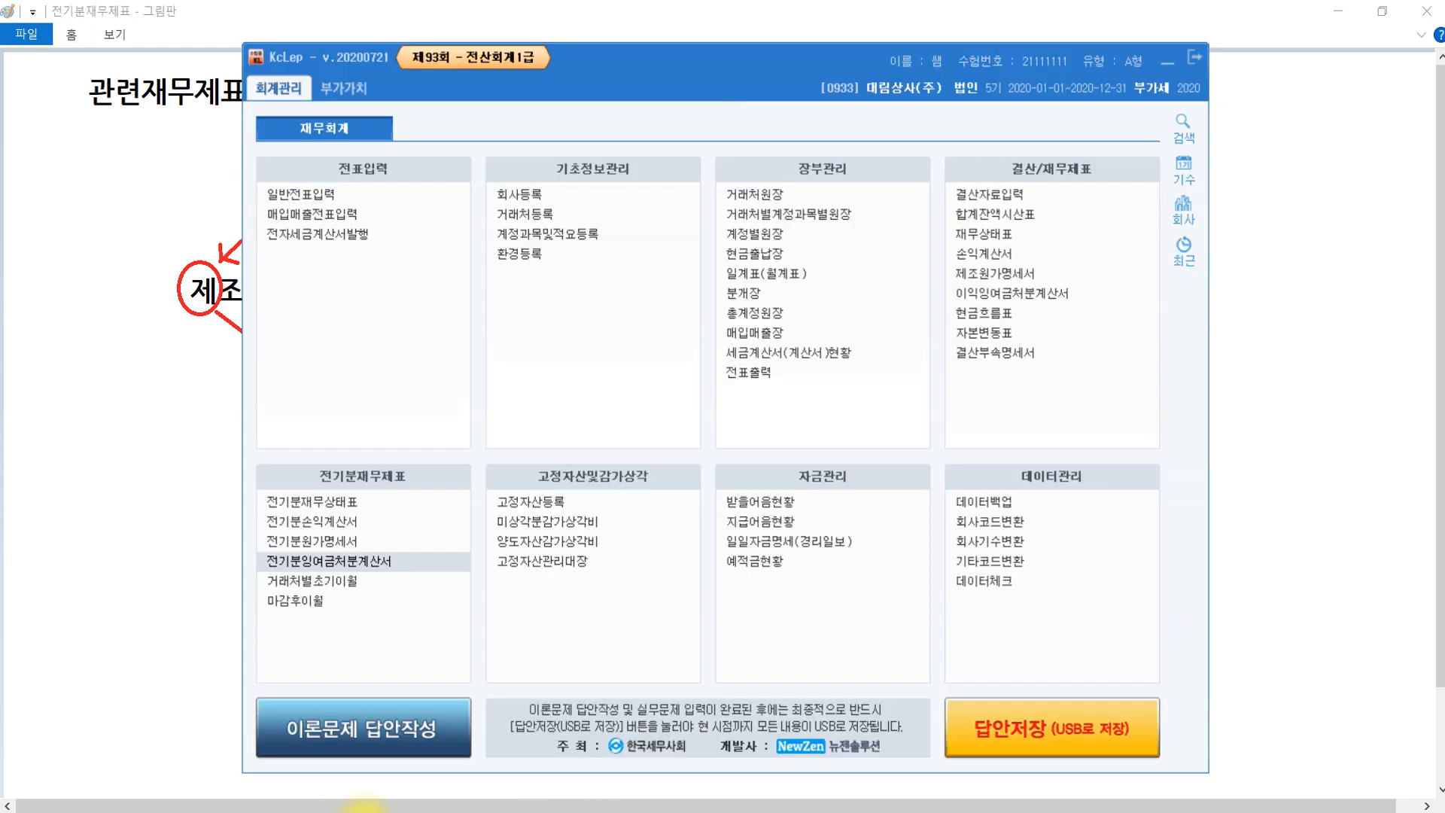
{"action": "left_click", "coordinate": [309, 494]}
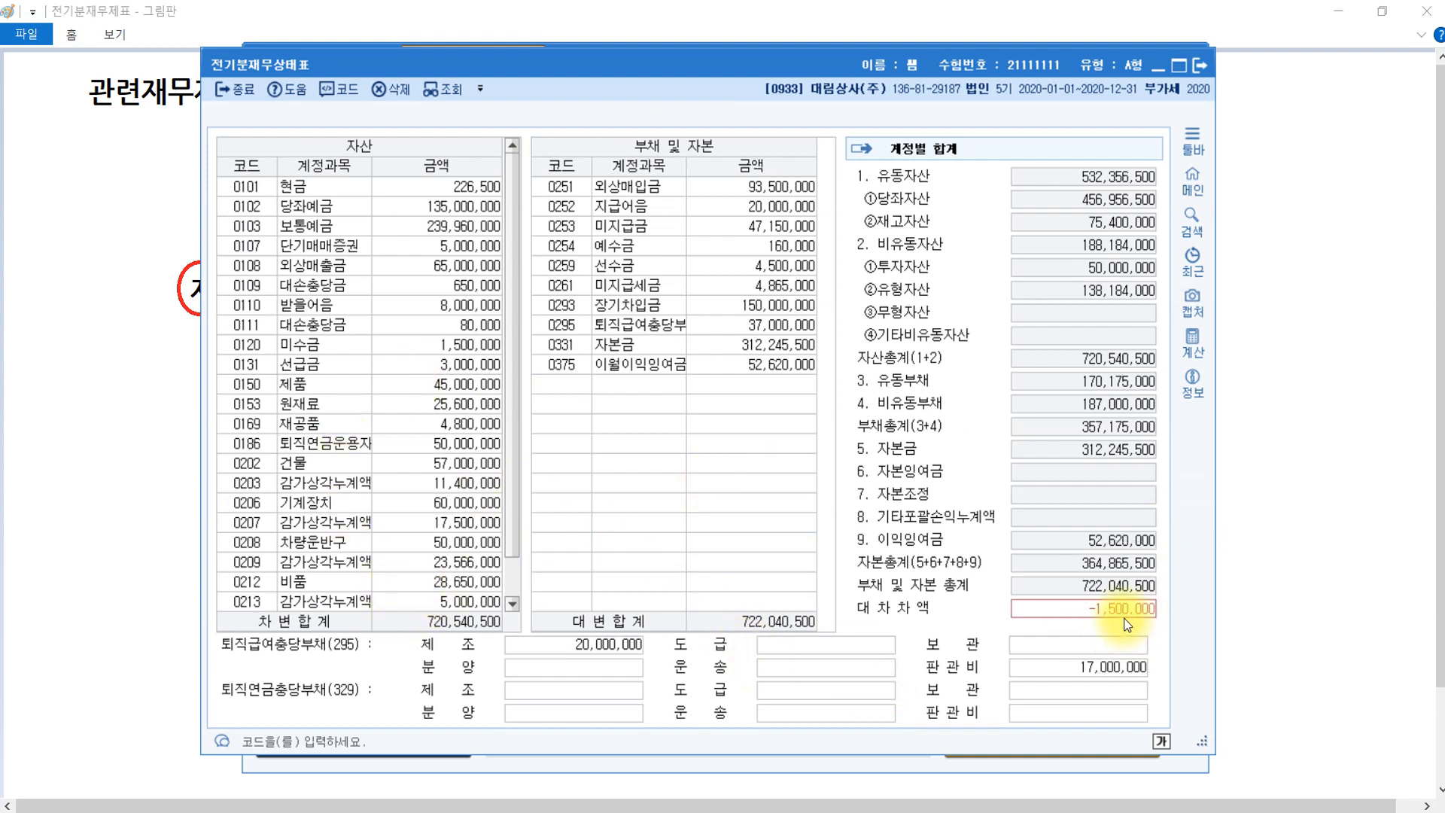
Set 이월이익잉여금 (0375) to 51,120,000 in 전기분재무상태표 and close the statement
{"action": "left_click", "coordinate": [760, 363]}
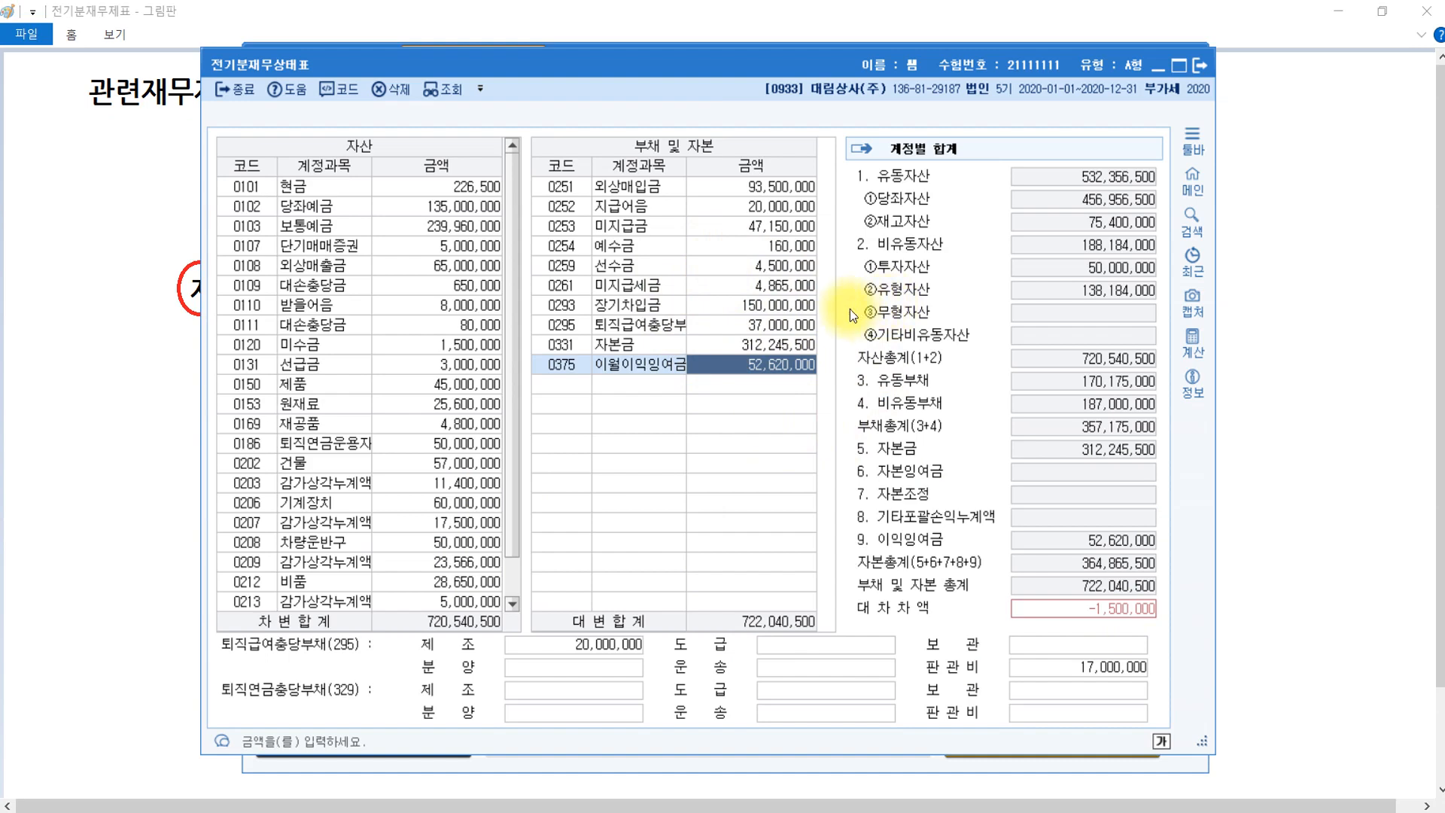
{"action": "type", "text": "51,120,0"}
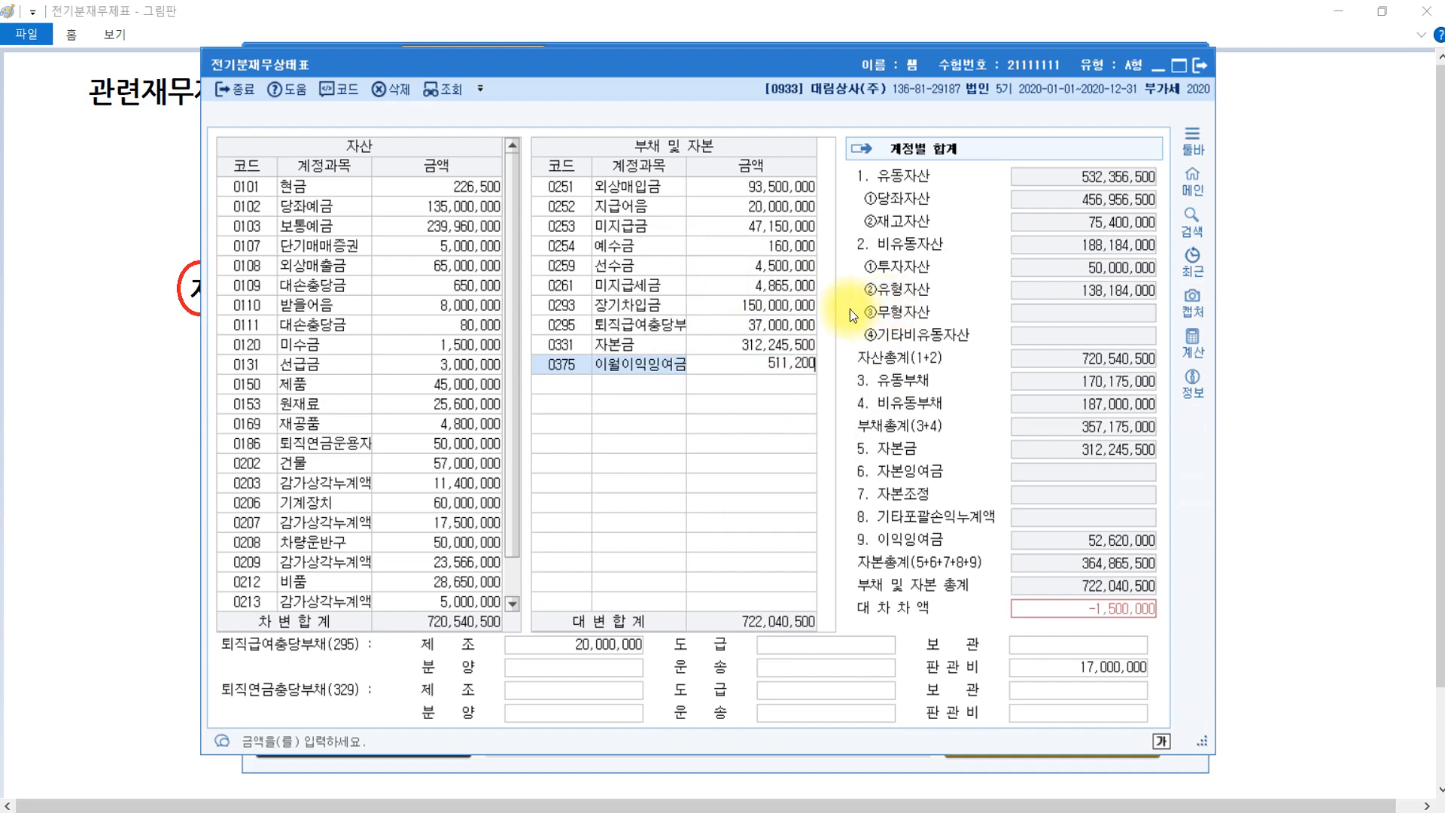
{"action": "type", "text": "00"}
{"action": "key", "text": "Return"}
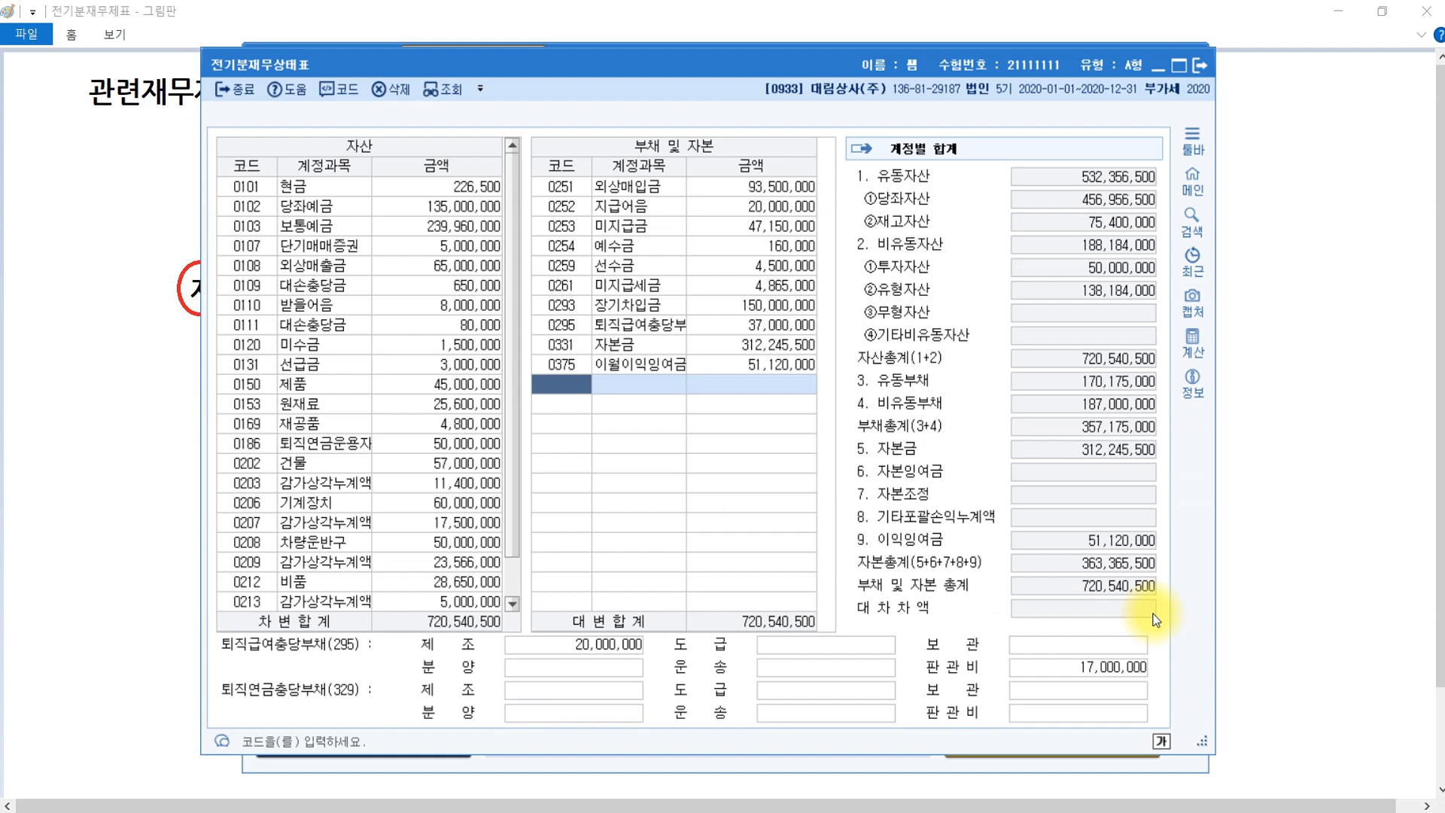
{"action": "left_click", "coordinate": [1199, 66]}
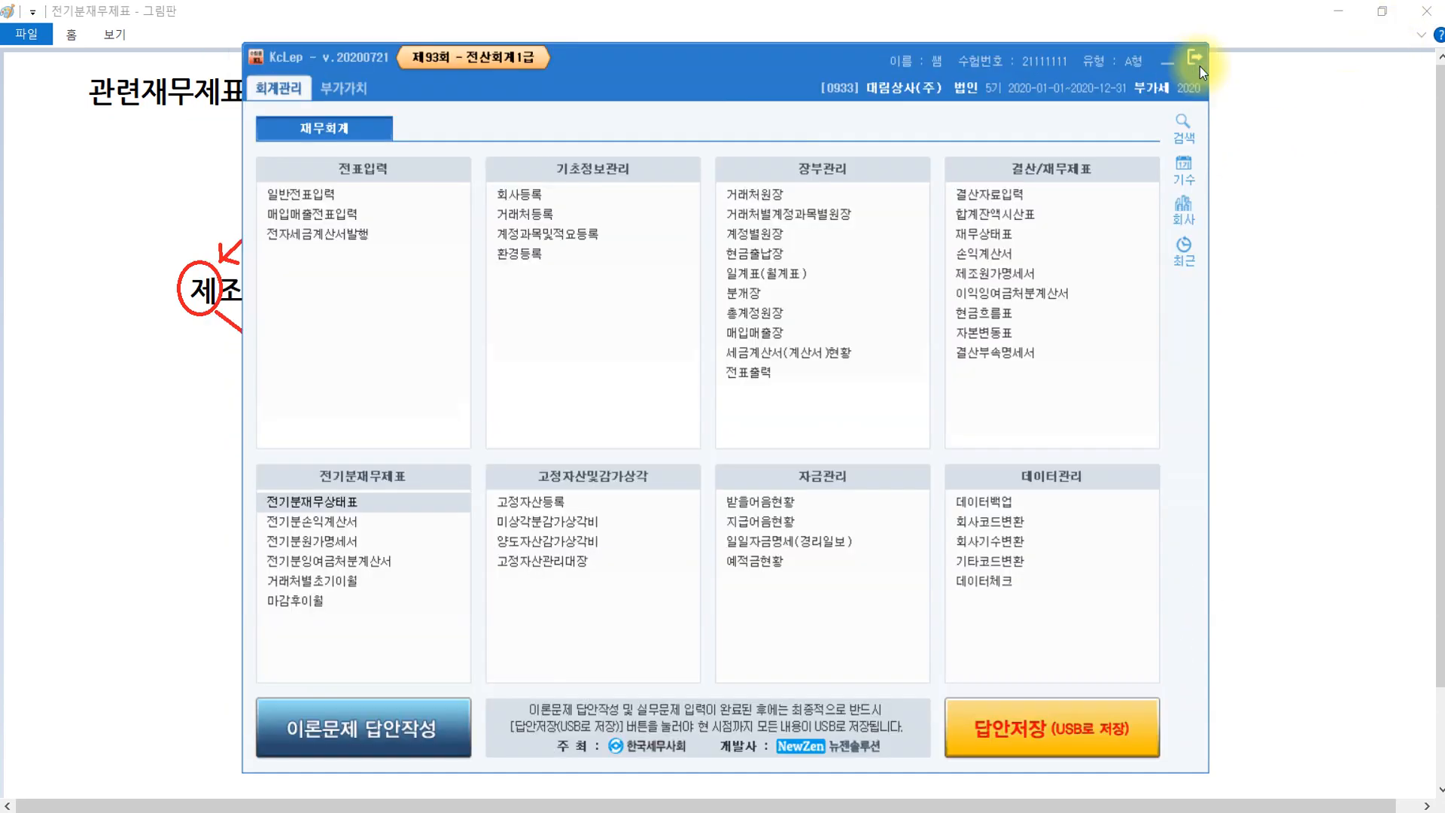
Review the 그림판 diagram and the 교육훈련비 omission described in problem [3] of the 한글 document
{"action": "left_click", "coordinate": [1272, 454]}
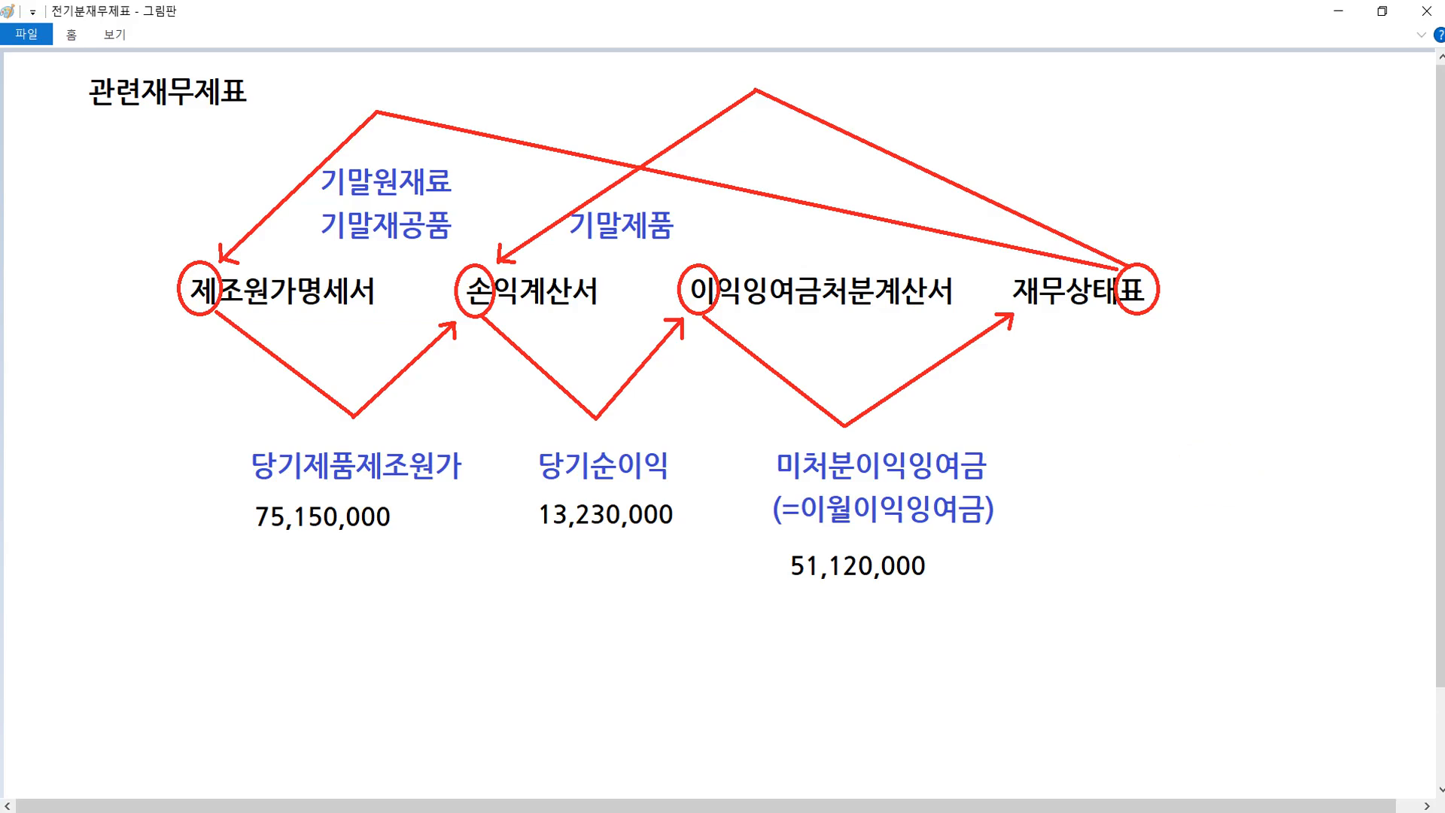
{"action": "left_click", "coordinate": [337, 812]}
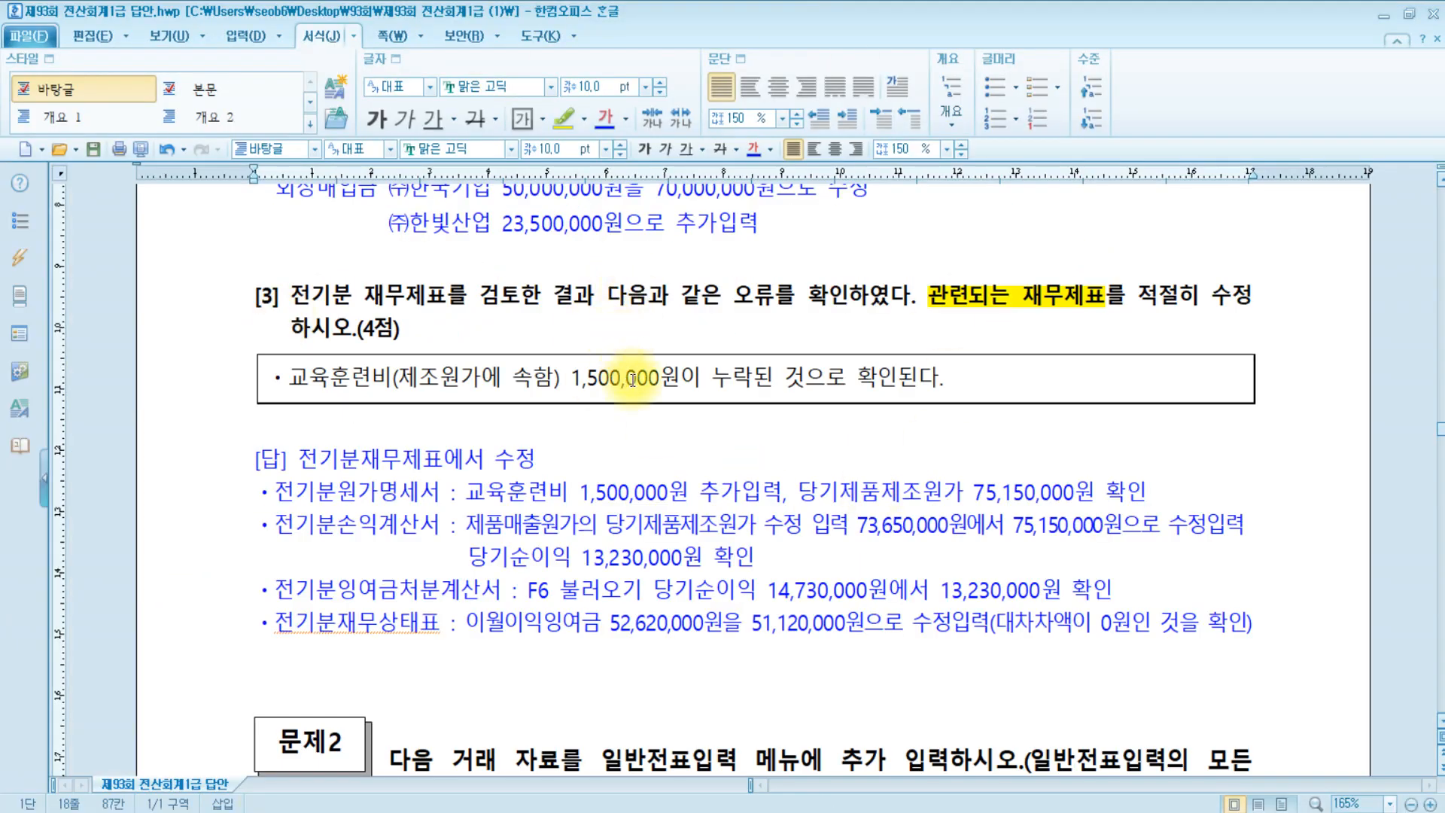
{"action": "left_click_drag", "start_coordinate": [288, 376], "coordinate": [970, 380]}
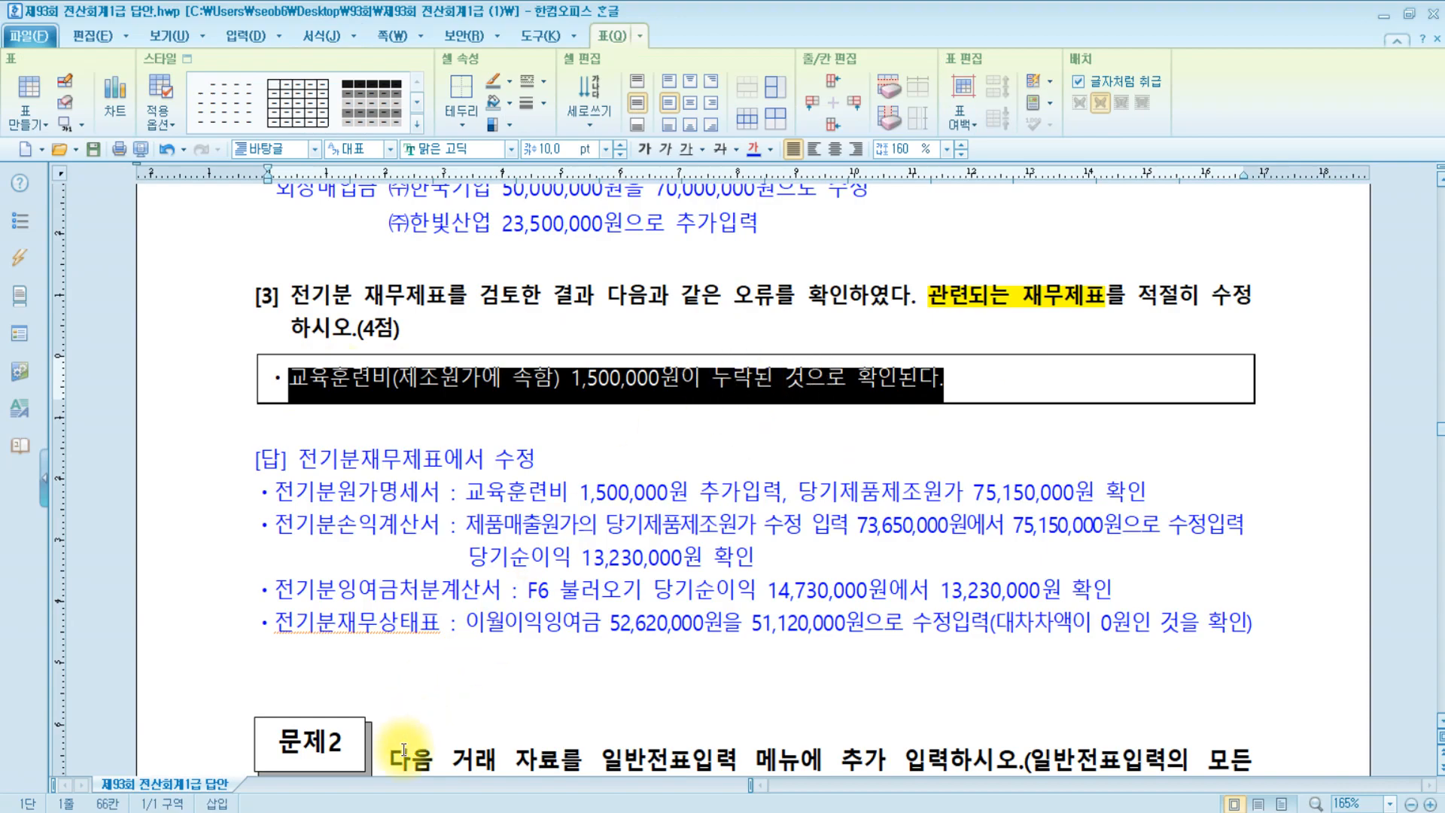
{"action": "left_click", "coordinate": [324, 812]}
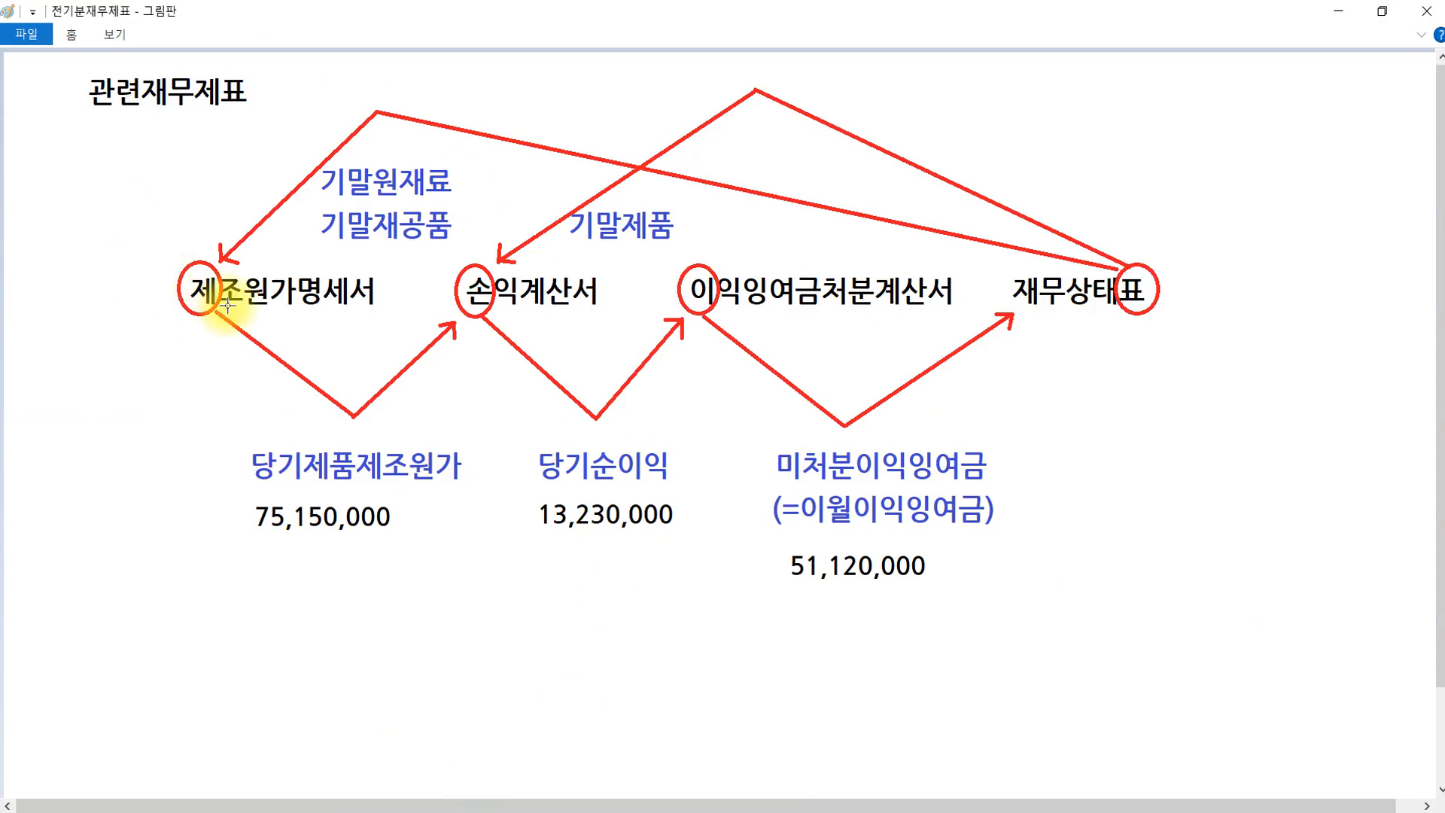
{"action": "key", "text": "ctrl"}
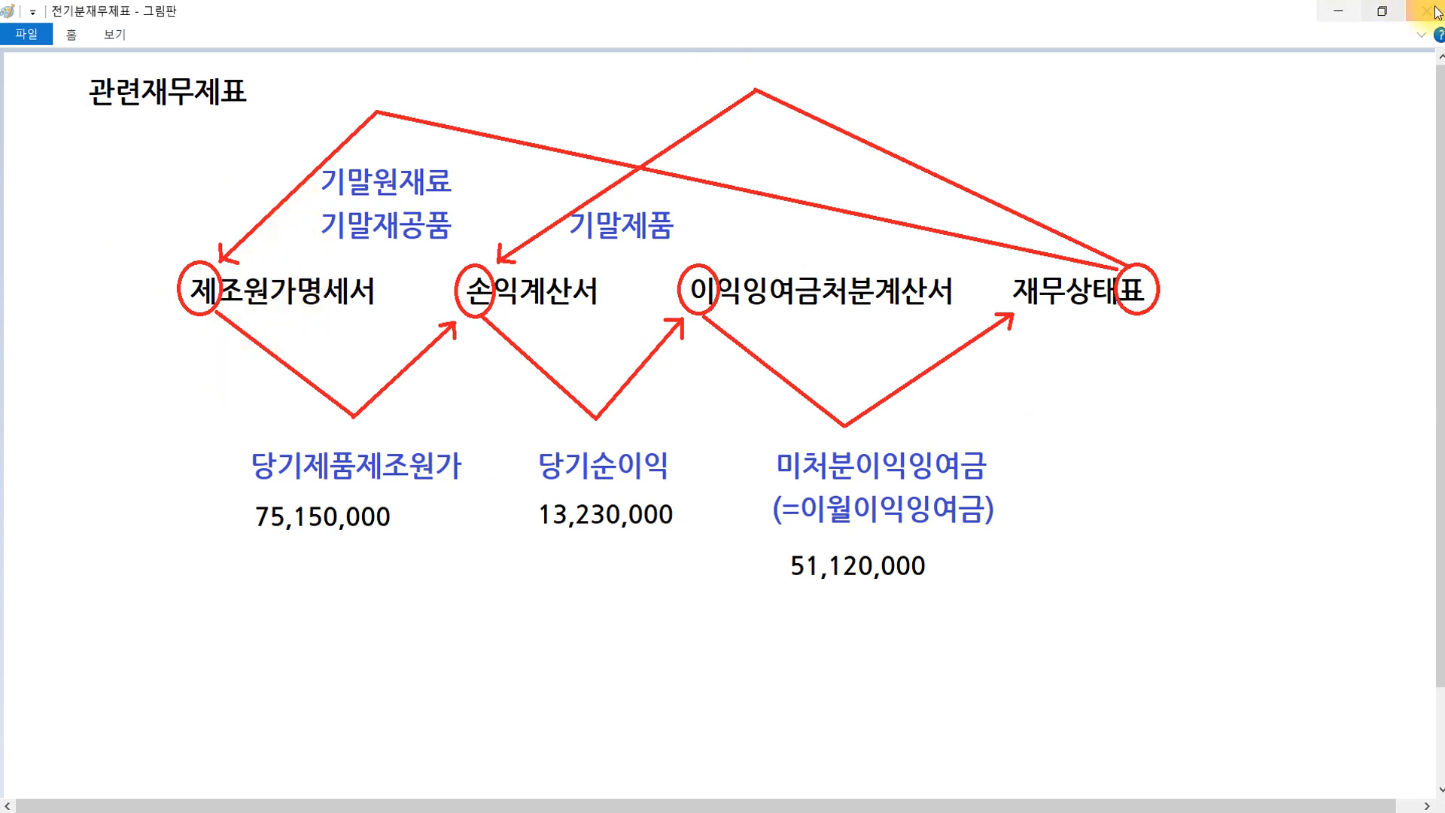
Set up the Pencil tool in 그림판 with the third line width and a green drawing colour
{"action": "left_click", "coordinate": [1421, 35]}
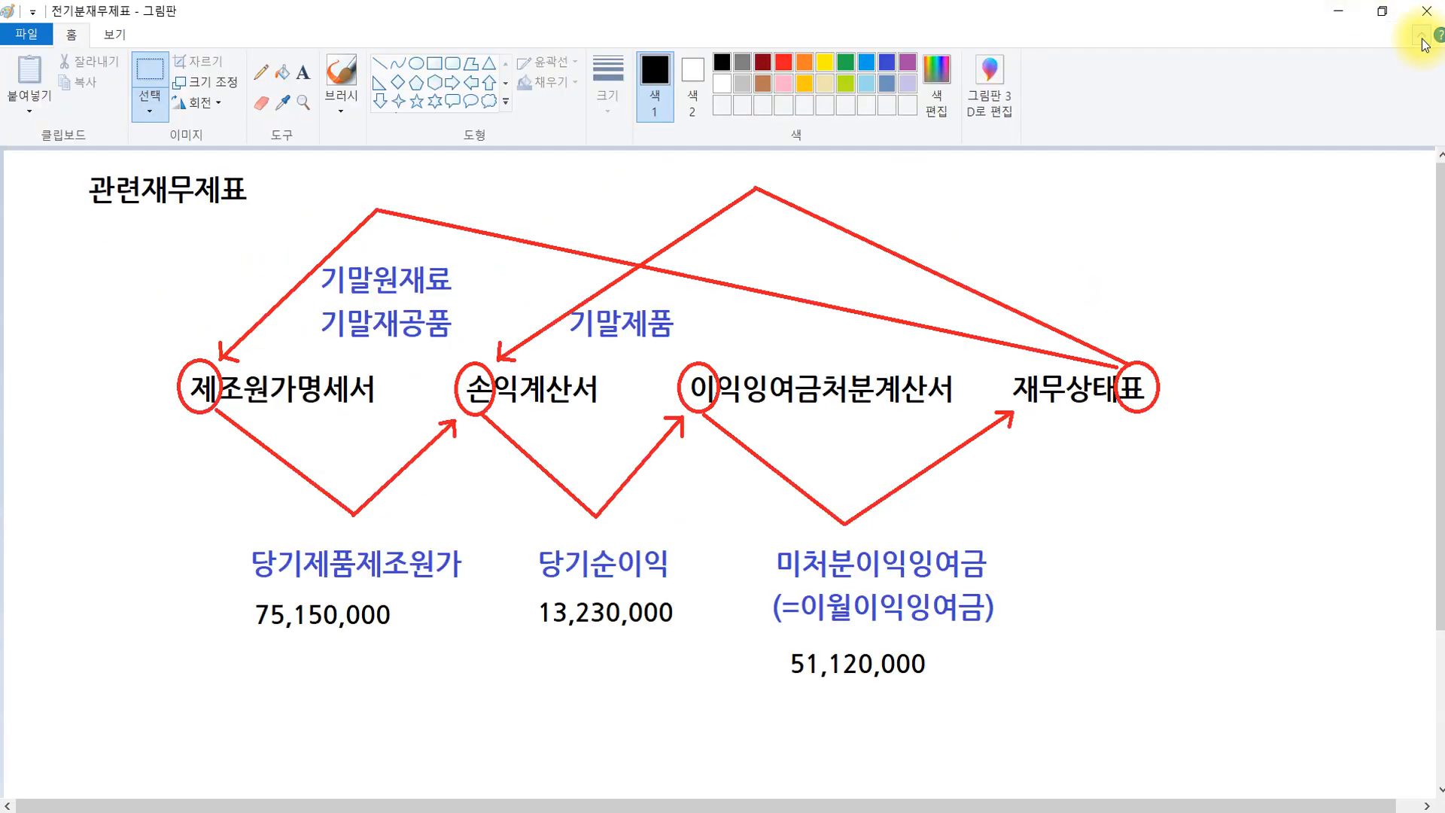
{"action": "left_click", "coordinate": [261, 71]}
{"action": "left_click", "coordinate": [608, 76]}
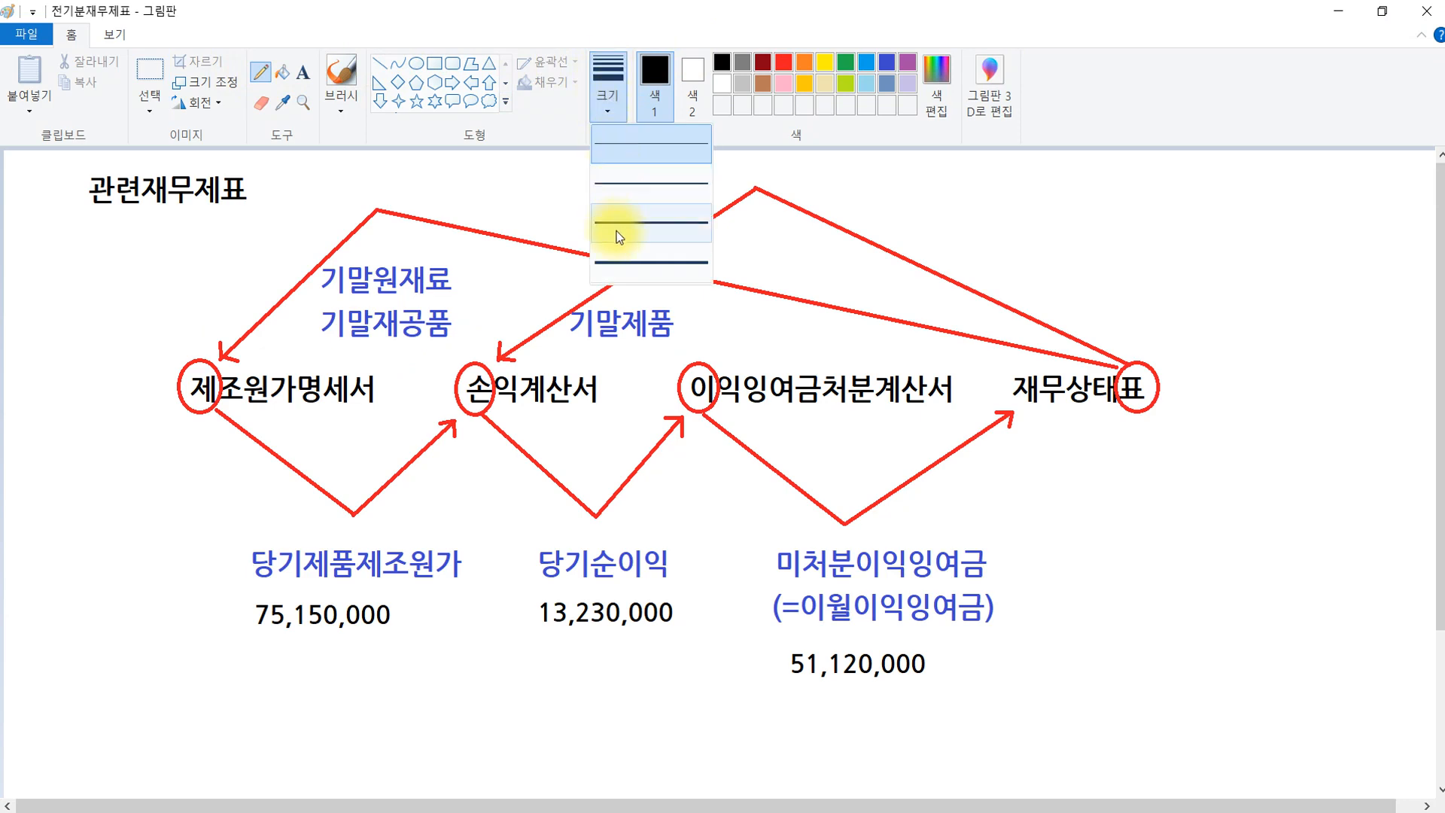
{"action": "left_click", "coordinate": [647, 226]}
{"action": "left_click", "coordinate": [783, 62]}
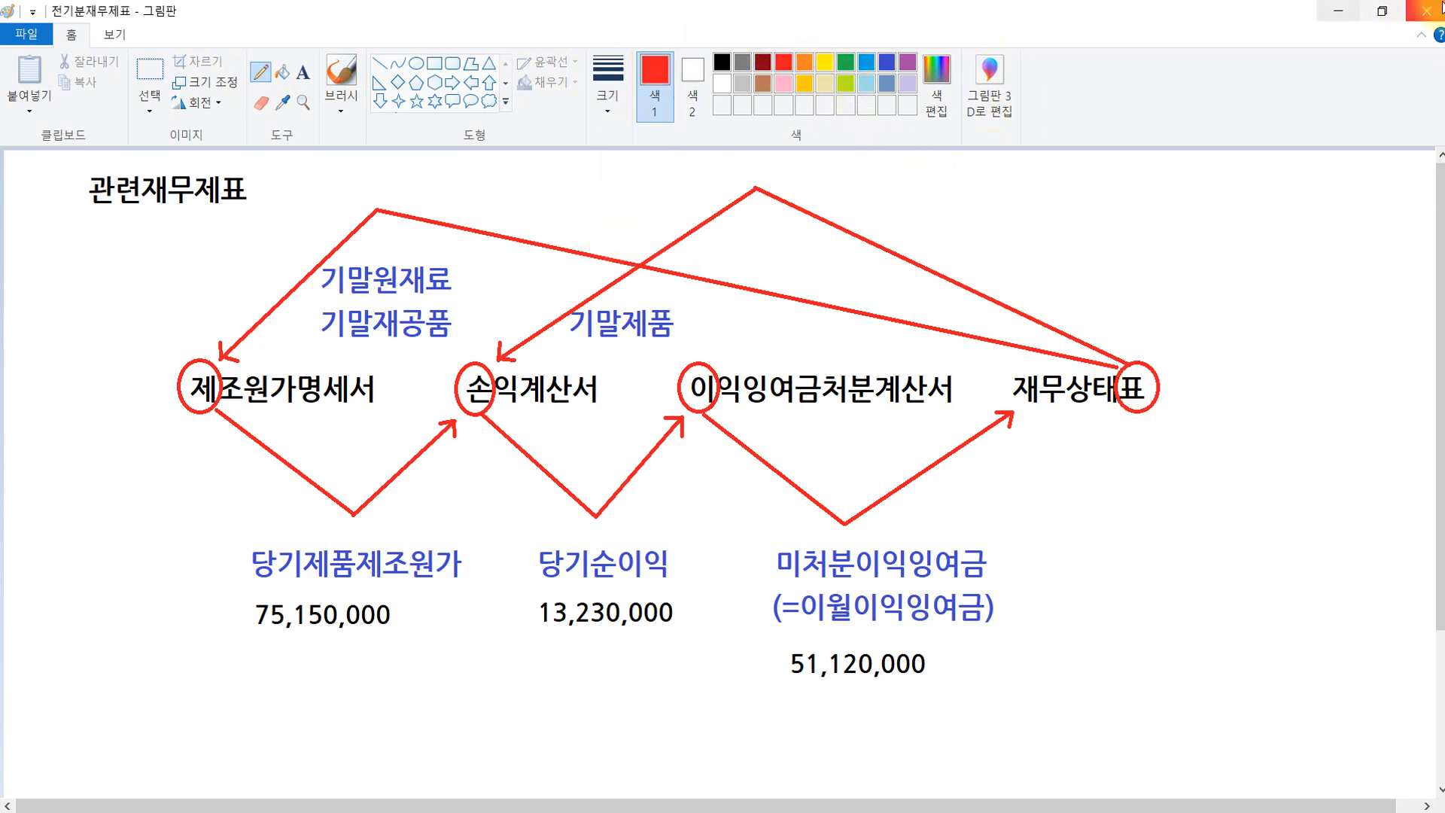
{"action": "left_click", "coordinate": [1420, 35]}
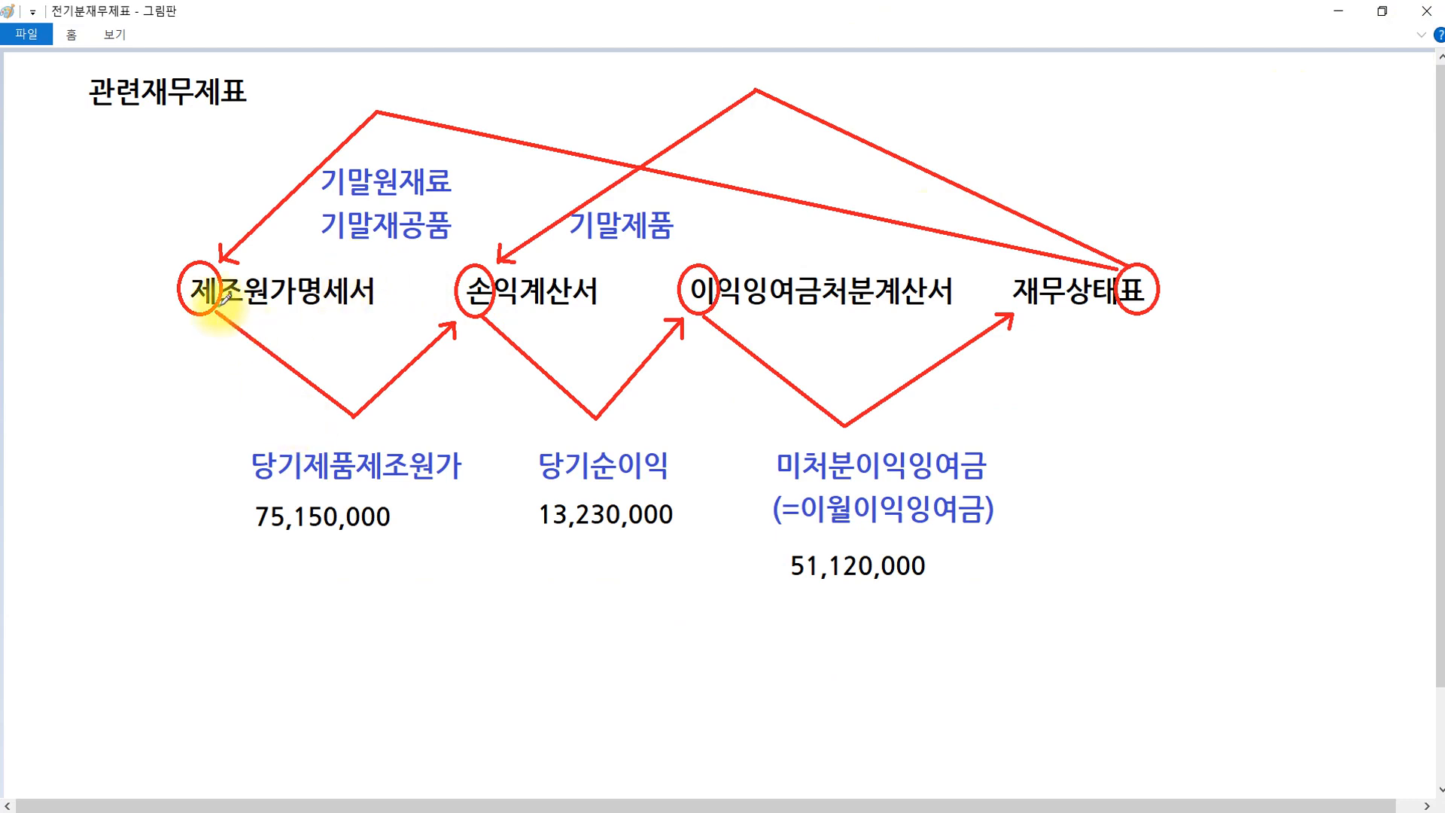
Trace the links from 제조원가명세서 through 손익계산서 and 이익잉여금처분계산서 to 재무상태표 in green, circling 당기제품제조원가 and 미처분이익잉여금
{"action": "mouse_move", "coordinate": [218, 305]}
{"action": "left_mouse_down"}
{"action": "mouse_move", "coordinate": [346, 423]}
{"action": "mouse_move", "coordinate": [321, 433]}
{"action": "mouse_move", "coordinate": [350, 401]}
{"action": "mouse_move", "coordinate": [315, 420]}
{"action": "left_mouse_up"}
{"action": "mouse_move", "coordinate": [428, 492]}
{"action": "left_mouse_down"}
{"action": "mouse_move", "coordinate": [216, 475]}
{"action": "mouse_move", "coordinate": [451, 546]}
{"action": "left_mouse_up"}
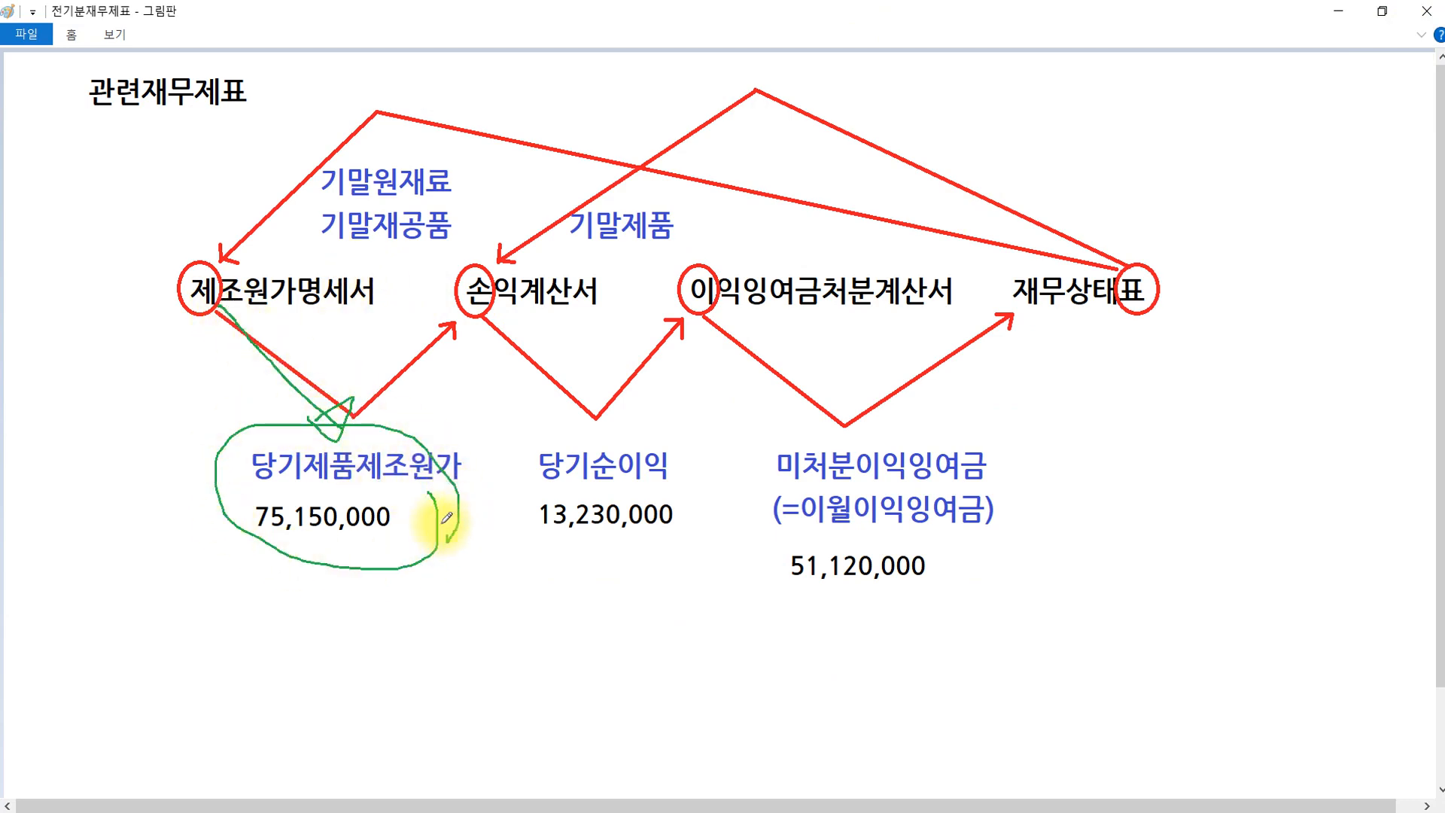
{"action": "mouse_move", "coordinate": [340, 423]}
{"action": "left_mouse_down"}
{"action": "mouse_move", "coordinate": [512, 315]}
{"action": "mouse_move", "coordinate": [510, 289]}
{"action": "left_mouse_up"}
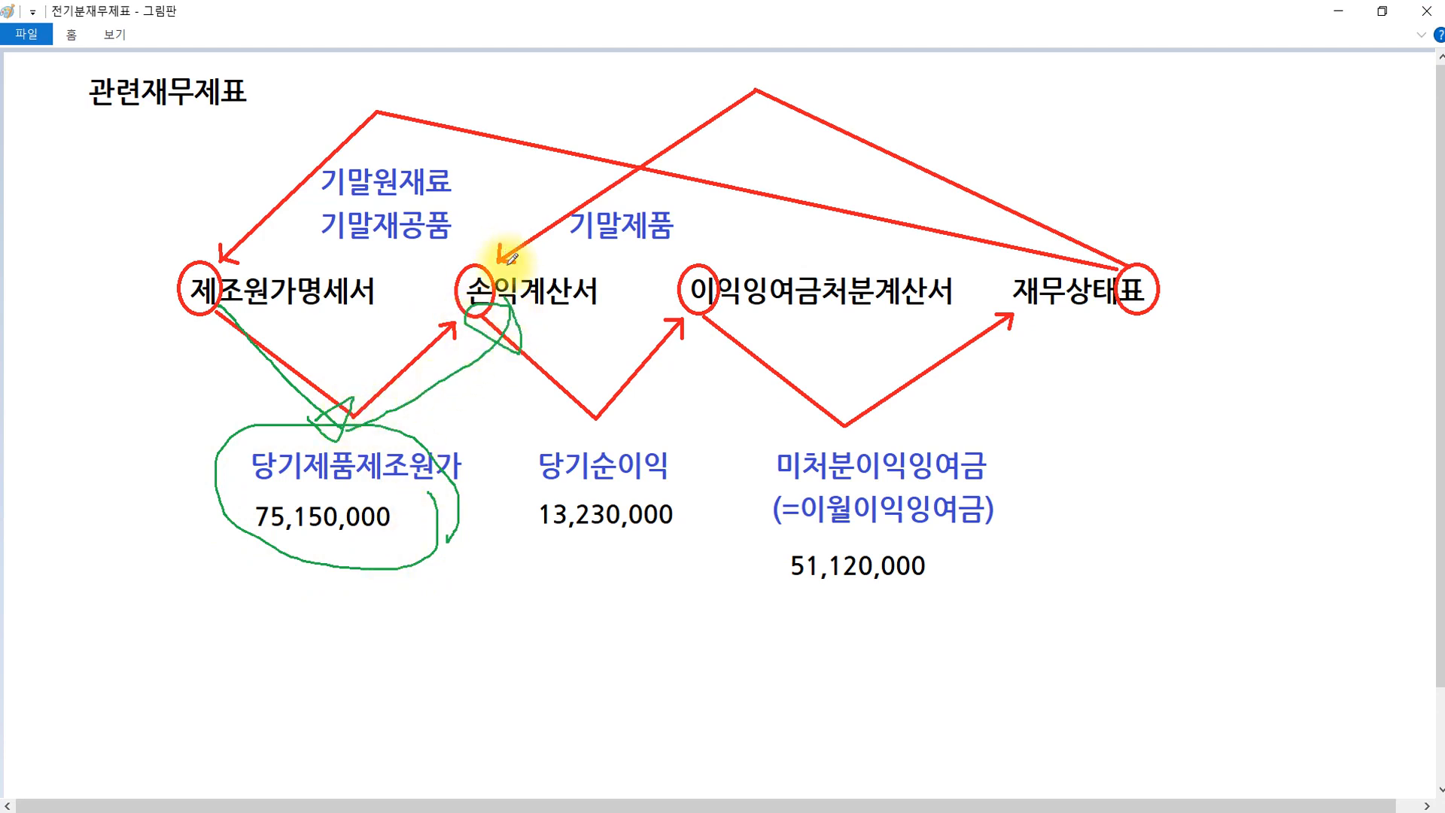
{"action": "mouse_move", "coordinate": [514, 331]}
{"action": "left_mouse_down"}
{"action": "mouse_move", "coordinate": [611, 459]}
{"action": "mouse_move", "coordinate": [599, 471]}
{"action": "mouse_move", "coordinate": [698, 280]}
{"action": "mouse_move", "coordinate": [726, 350]}
{"action": "mouse_move", "coordinate": [725, 281]}
{"action": "left_mouse_up"}
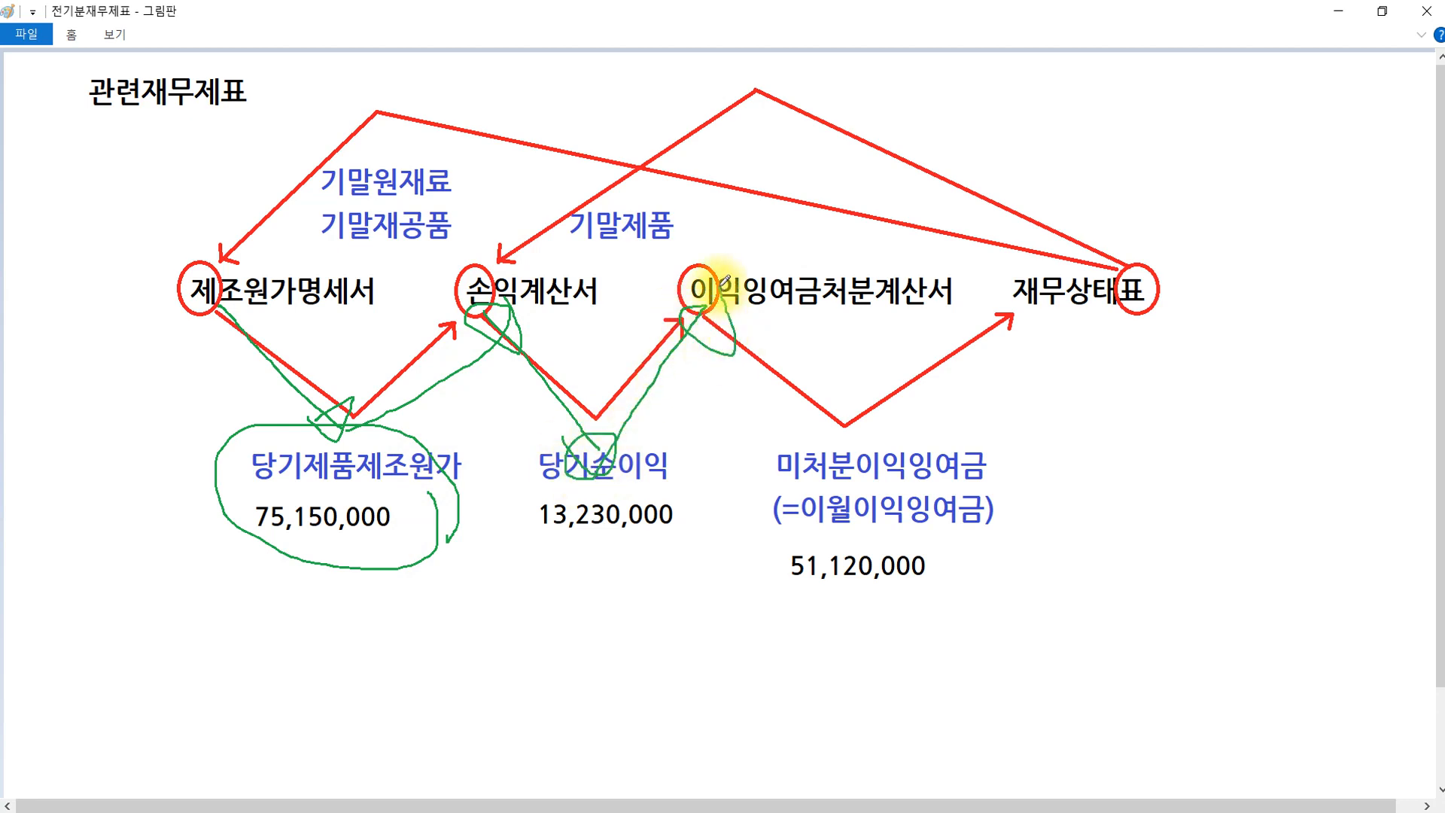
{"action": "mouse_move", "coordinate": [704, 305]}
{"action": "left_mouse_down"}
{"action": "mouse_move", "coordinate": [865, 527]}
{"action": "mouse_move", "coordinate": [896, 396]}
{"action": "mouse_move", "coordinate": [965, 468]}
{"action": "mouse_move", "coordinate": [942, 585]}
{"action": "mouse_move", "coordinate": [788, 560]}
{"action": "mouse_move", "coordinate": [932, 551]}
{"action": "mouse_move", "coordinate": [1046, 295]}
{"action": "mouse_move", "coordinate": [1089, 362]}
{"action": "mouse_move", "coordinate": [1043, 269]}
{"action": "left_mouse_up"}
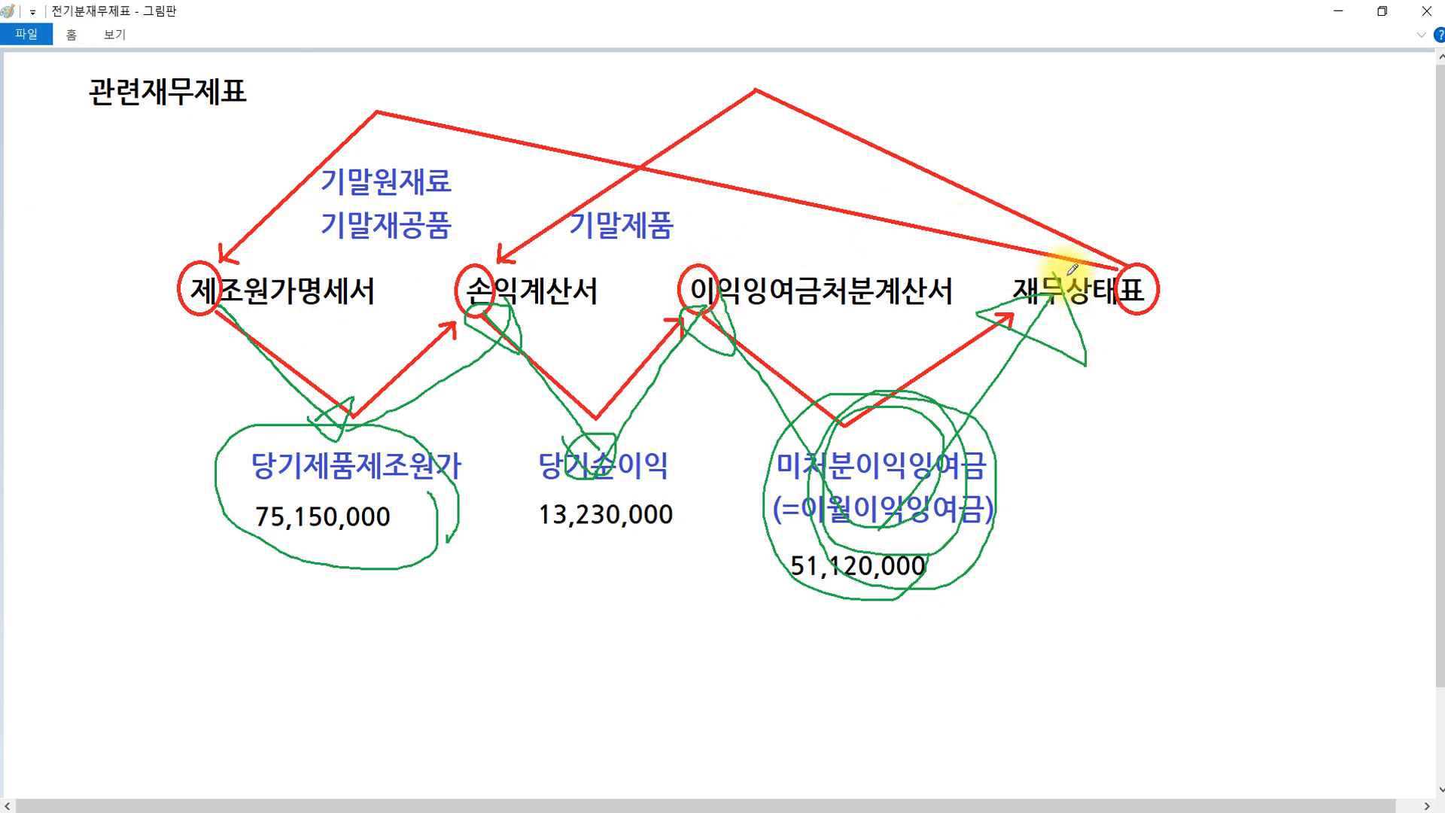
{"action": "mouse_move", "coordinate": [264, 303]}
{"action": "left_mouse_down"}
{"action": "mouse_move", "coordinate": [476, 287]}
{"action": "mouse_move", "coordinate": [1021, 327]}
{"action": "left_mouse_up"}
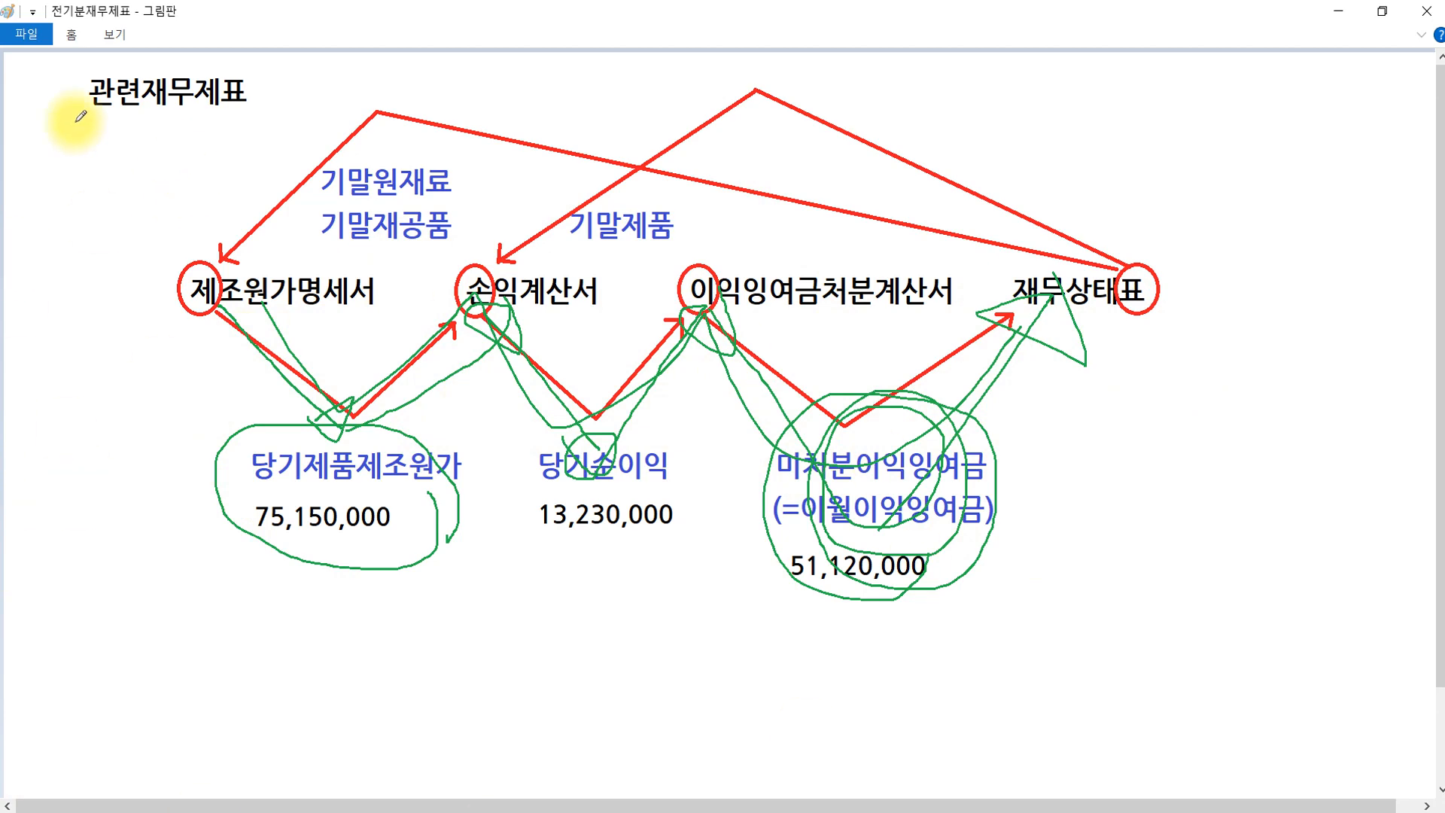
{"action": "left_click_drag", "start_coordinate": [73, 121], "coordinate": [410, 120]}
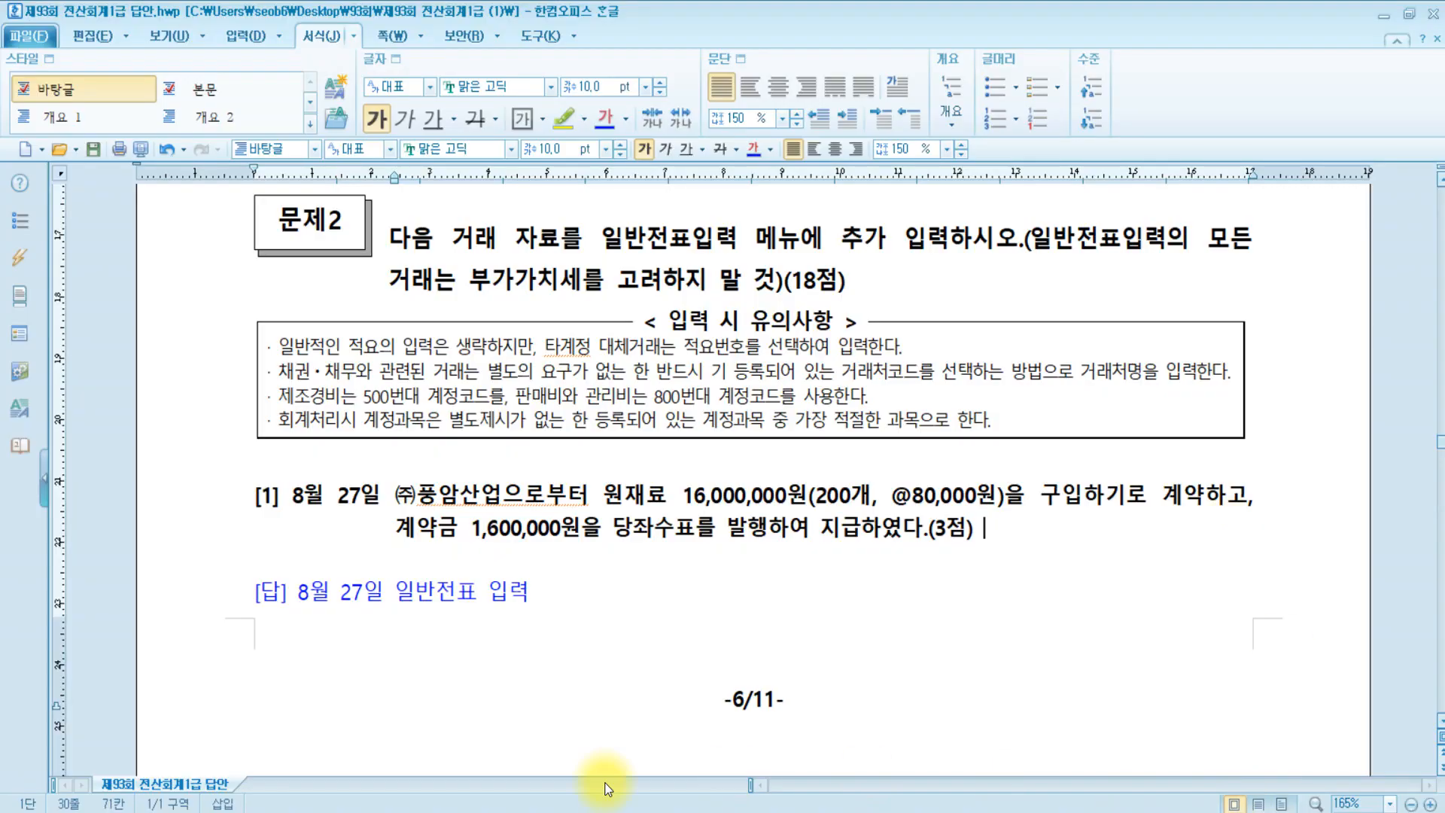
Open 일반전표입력 in KcLep and review the 8월 27일 contract transaction of 문제2 [1] in the 한글 document
{"action": "left_click", "coordinate": [365, 812]}
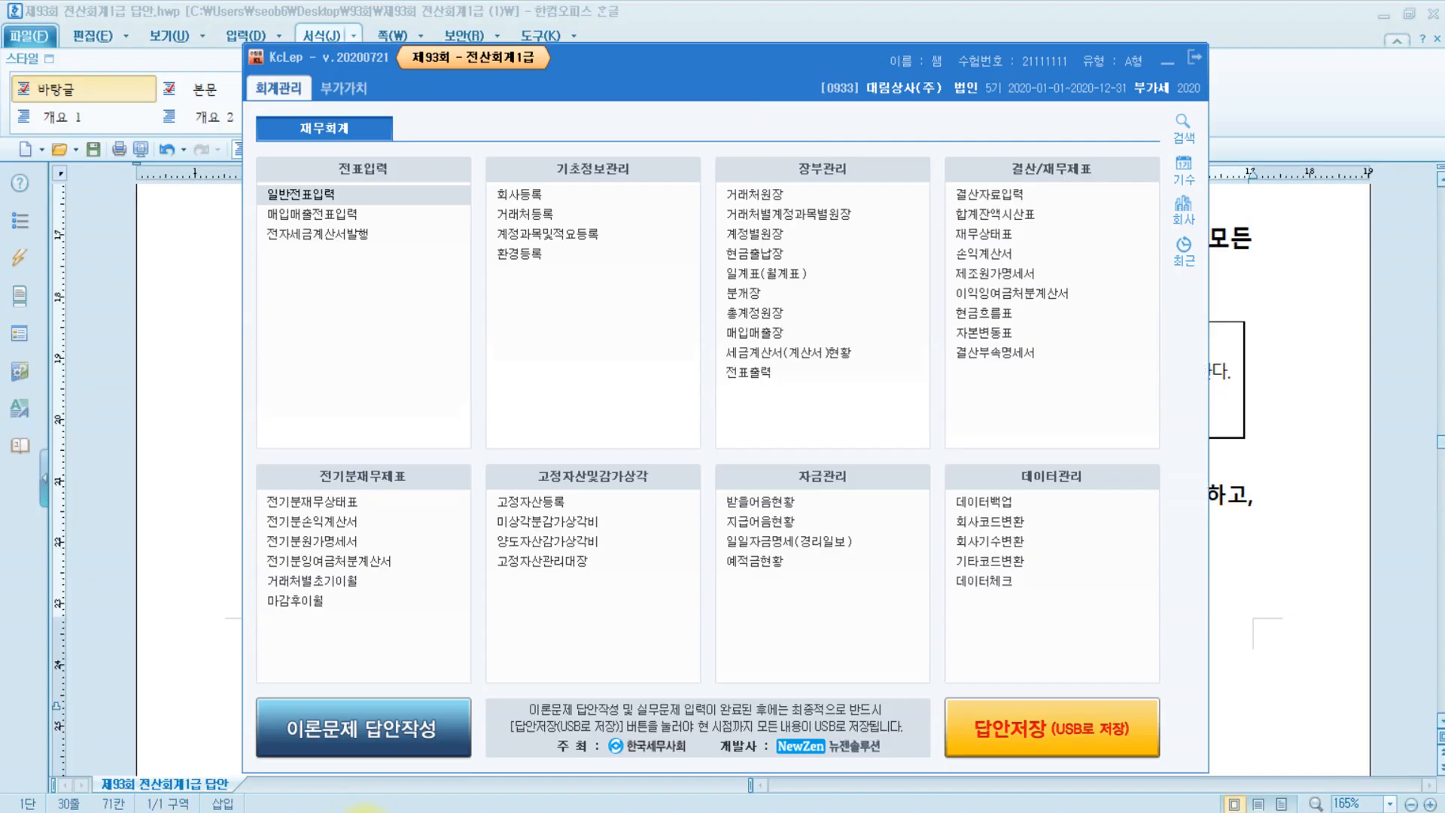
{"action": "left_click", "coordinate": [293, 195]}
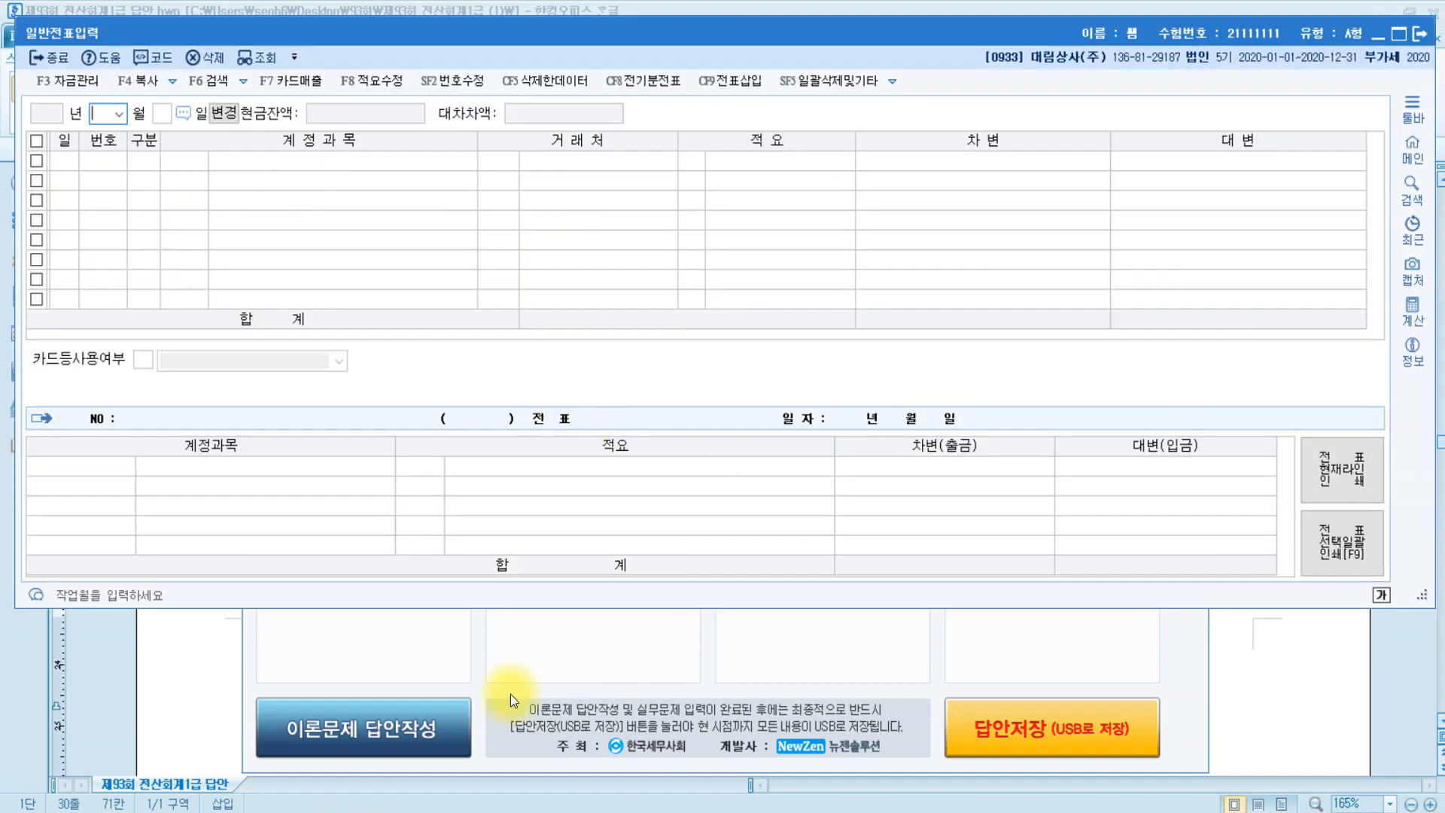
{"action": "left_click", "coordinate": [1254, 660]}
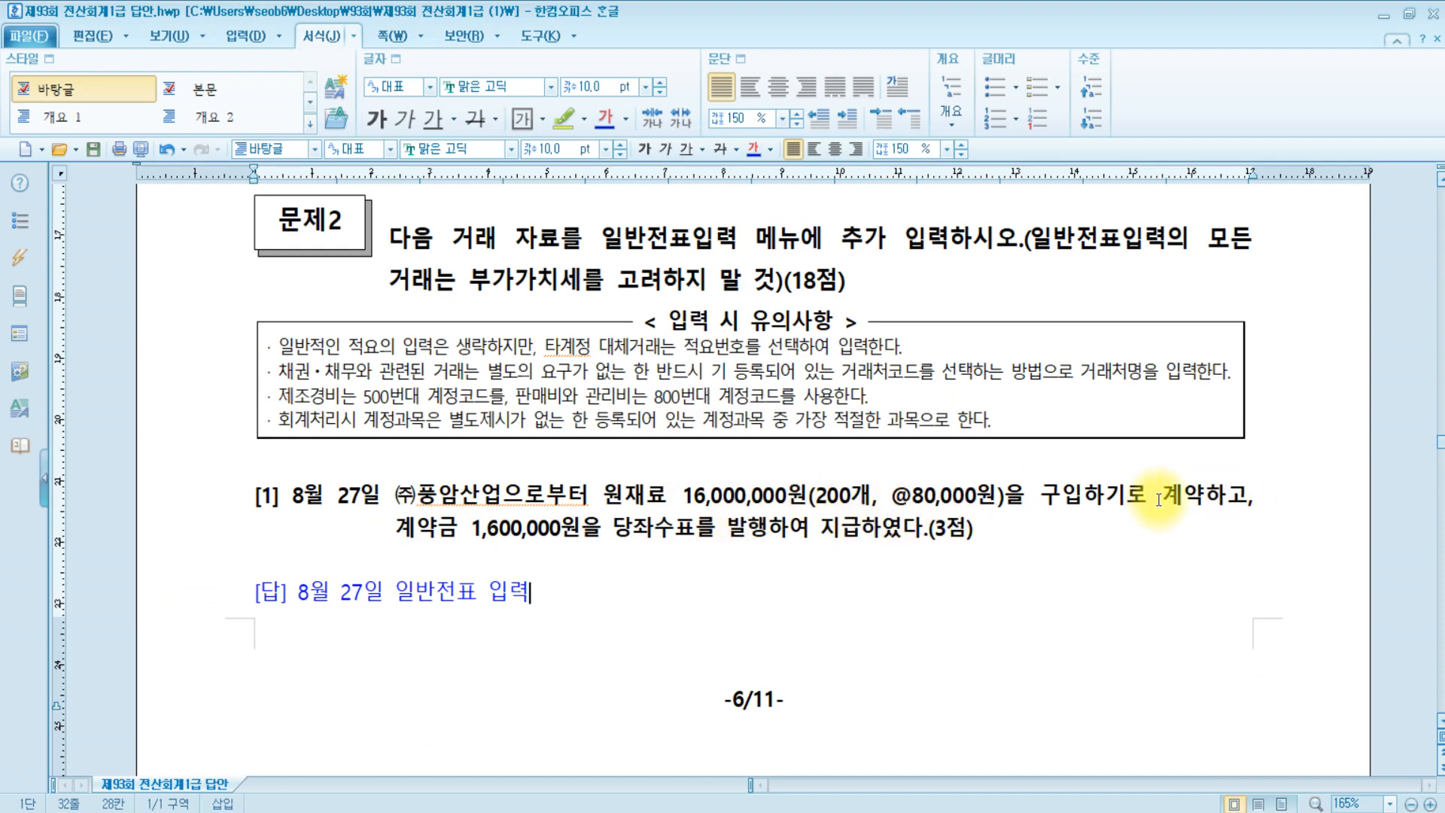
{"action": "left_click_drag", "start_coordinate": [1164, 497], "coordinate": [1218, 500]}
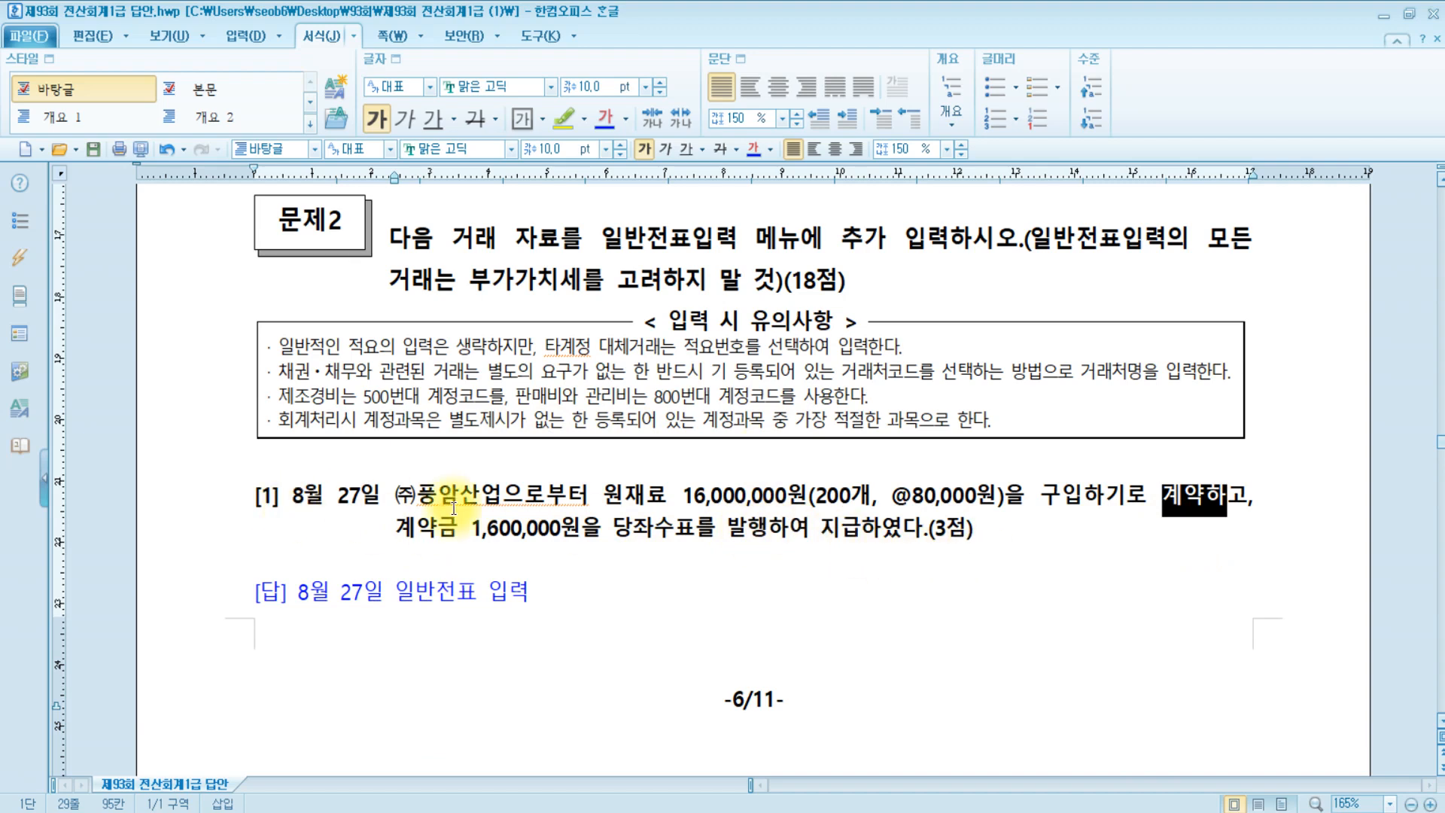
{"action": "left_click", "coordinate": [421, 812]}
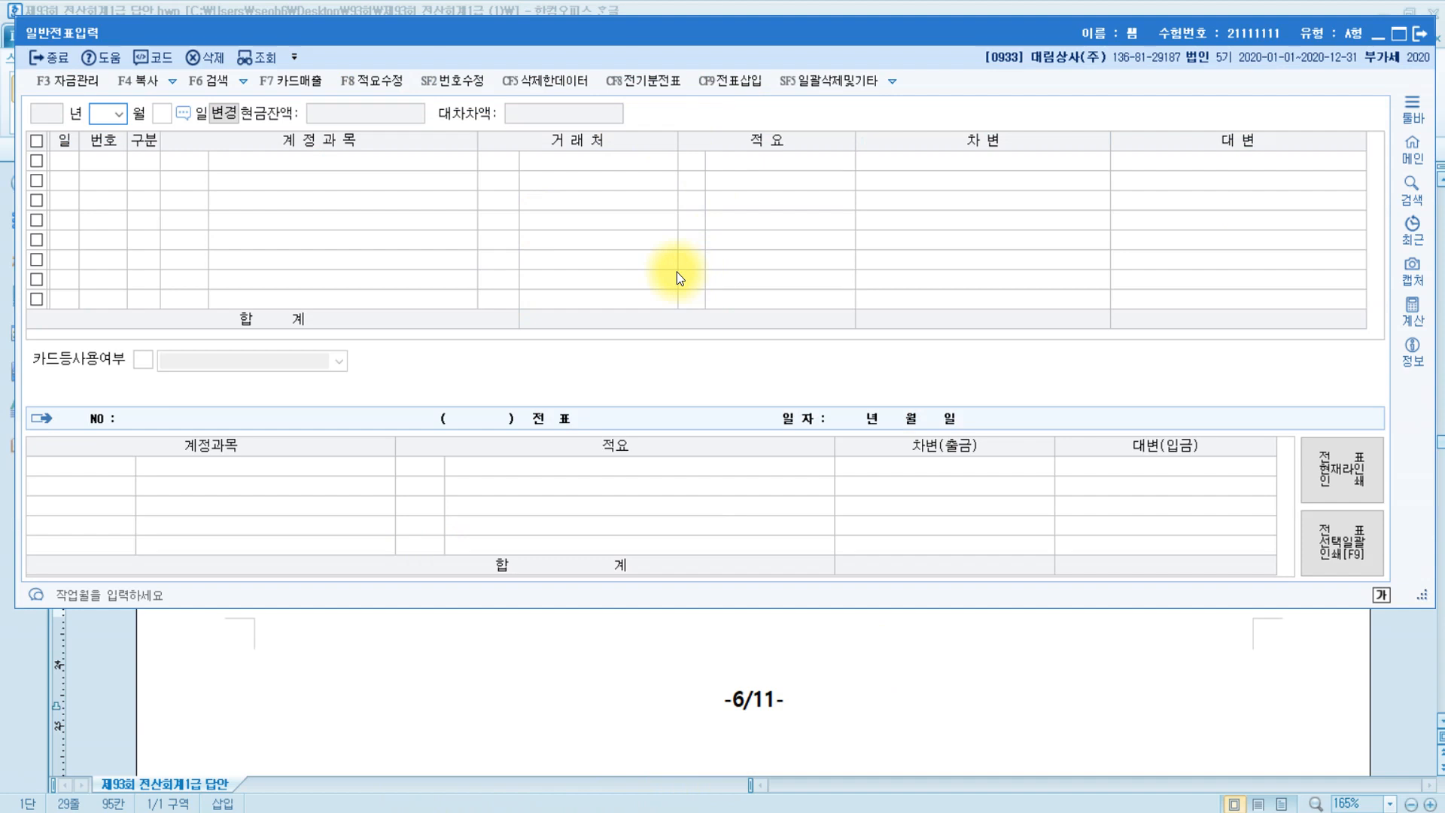
Load the 일반전표입력 journal for 8월 27일
{"action": "type", "text": "08"}
{"action": "key", "text": "Return"}
{"action": "type", "text": "27"}
{"action": "key", "text": "Return"}
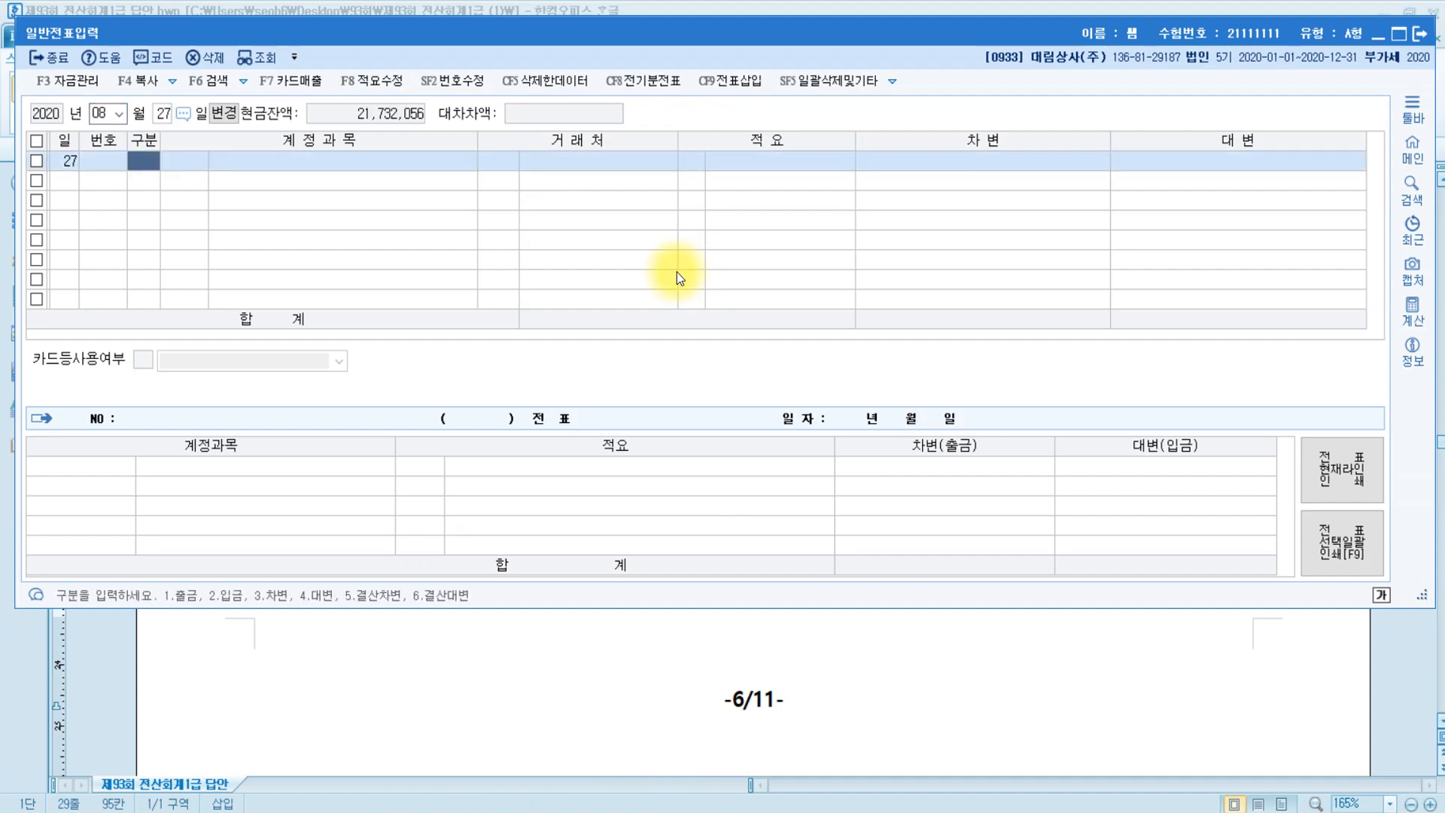
Enter a credit (대변) line for 당좌예금 (0102) with an amount of 1,600,000
{"action": "type", "text": "4"}
{"action": "key", "text": "Return"}
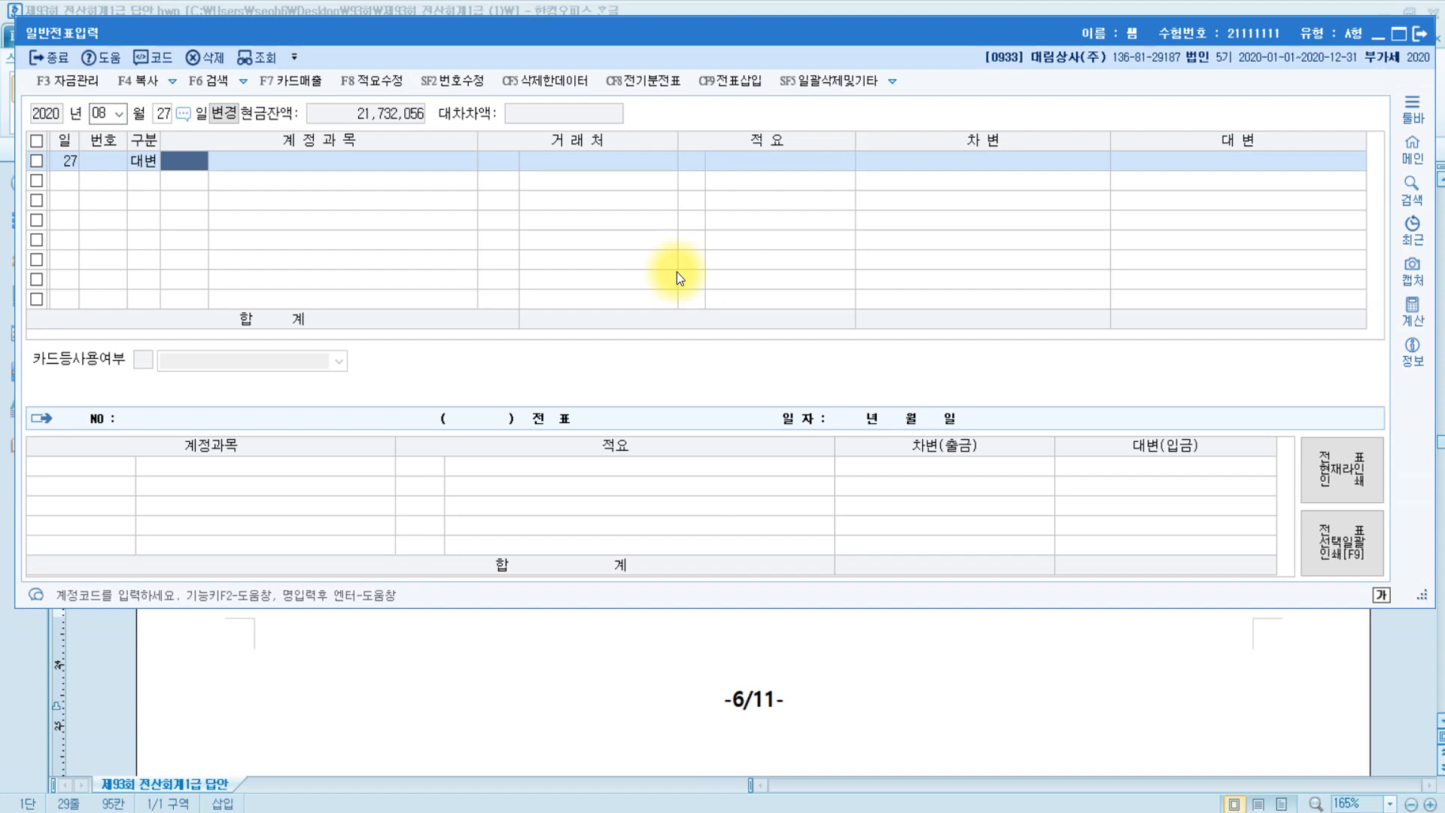
{"action": "type", "text": "당좌"}
{"action": "key", "text": "Return"}
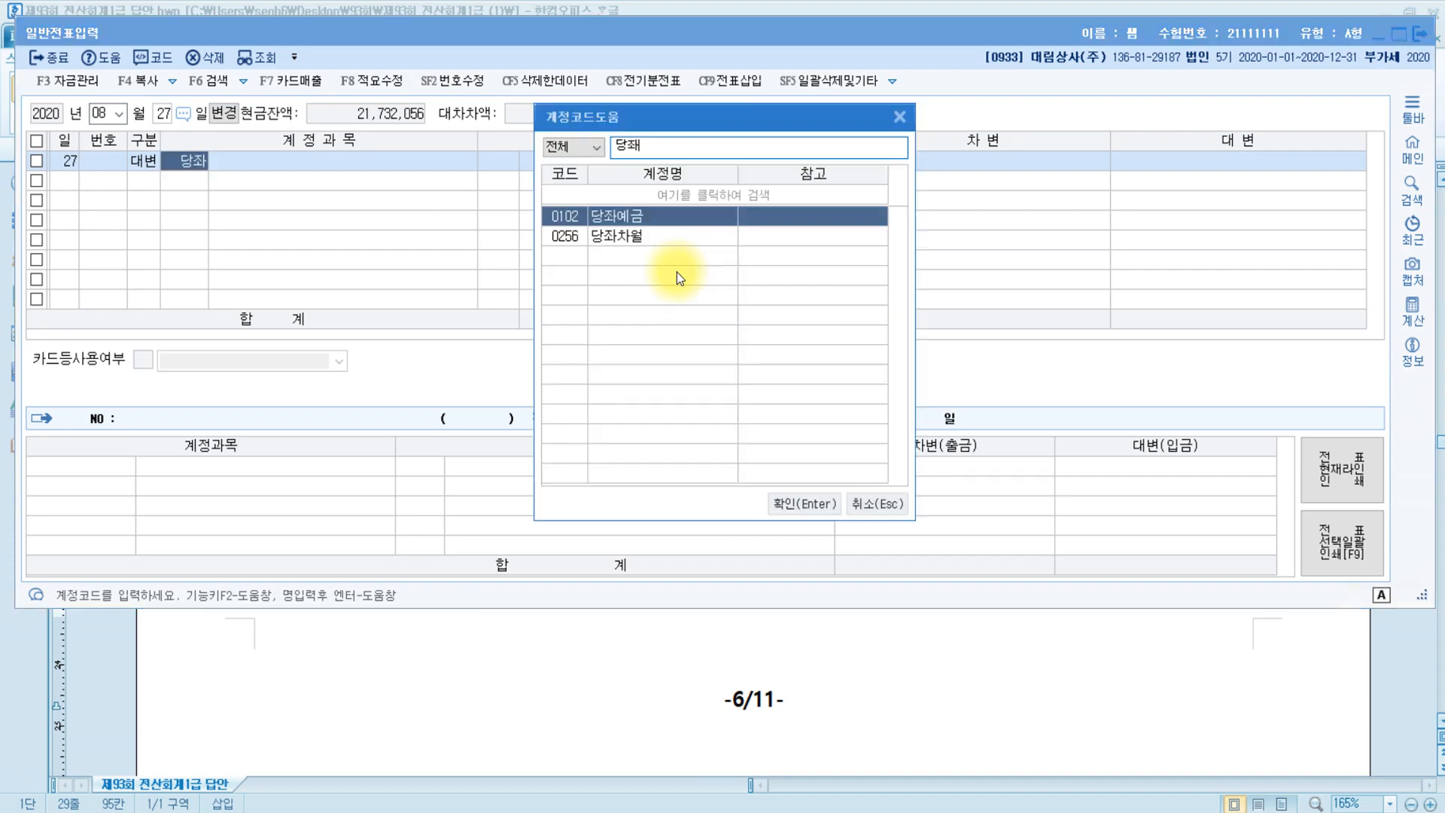
{"action": "key", "text": "Return"}
{"action": "key", "text": "Return"}
{"action": "key", "text": "Return"}
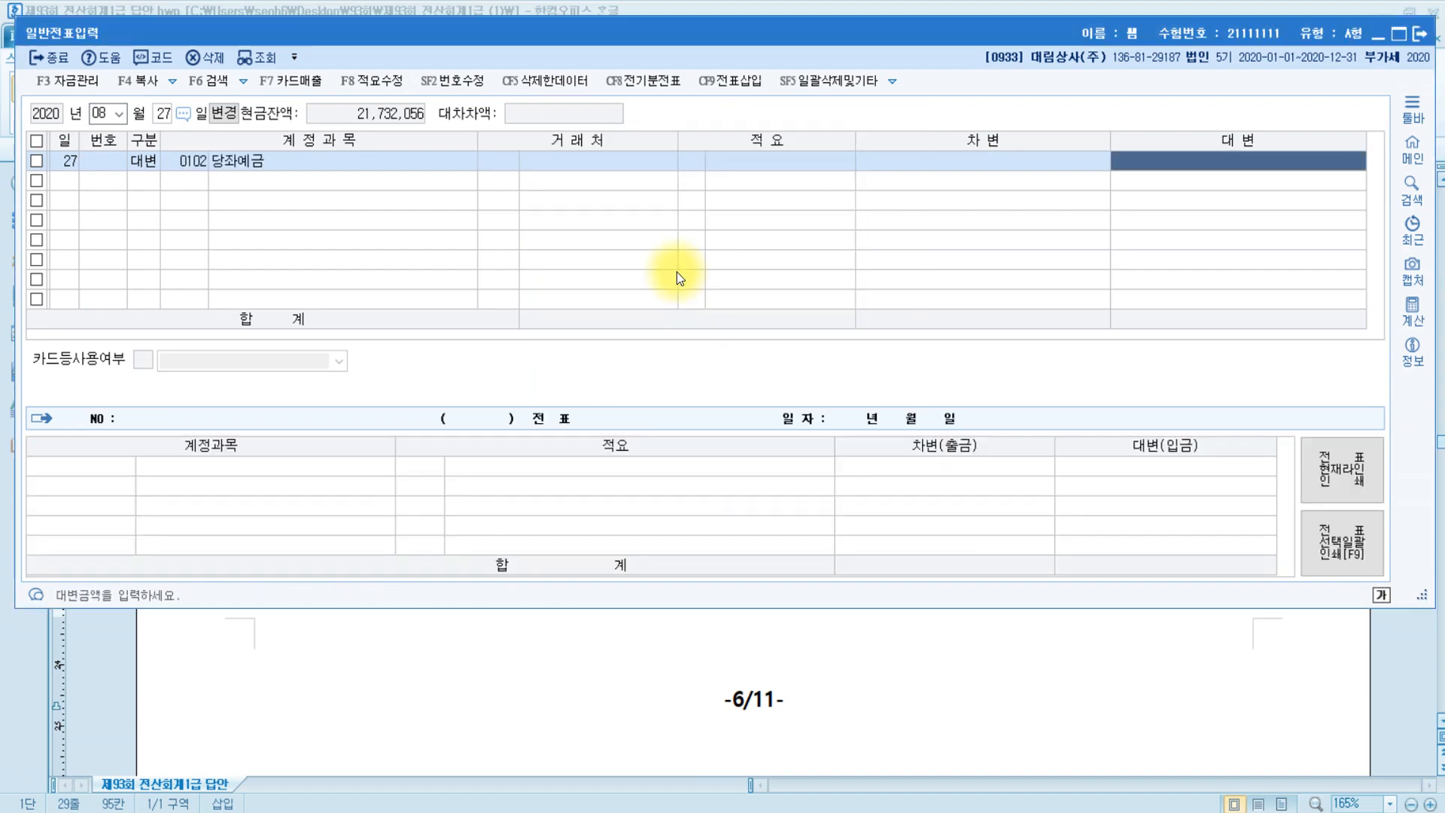
{"action": "type", "text": "1600000"}
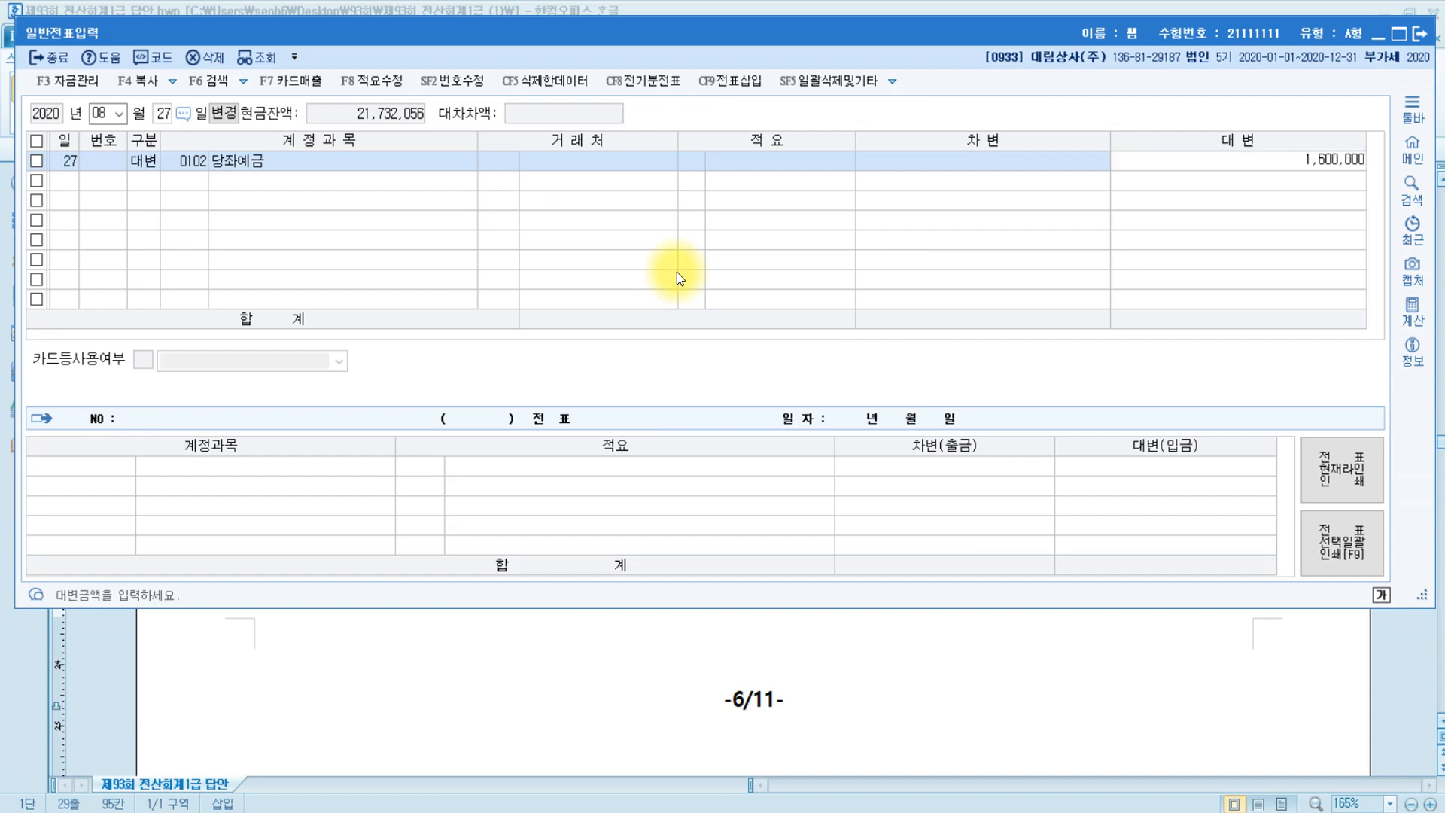
{"action": "key", "text": "Return"}
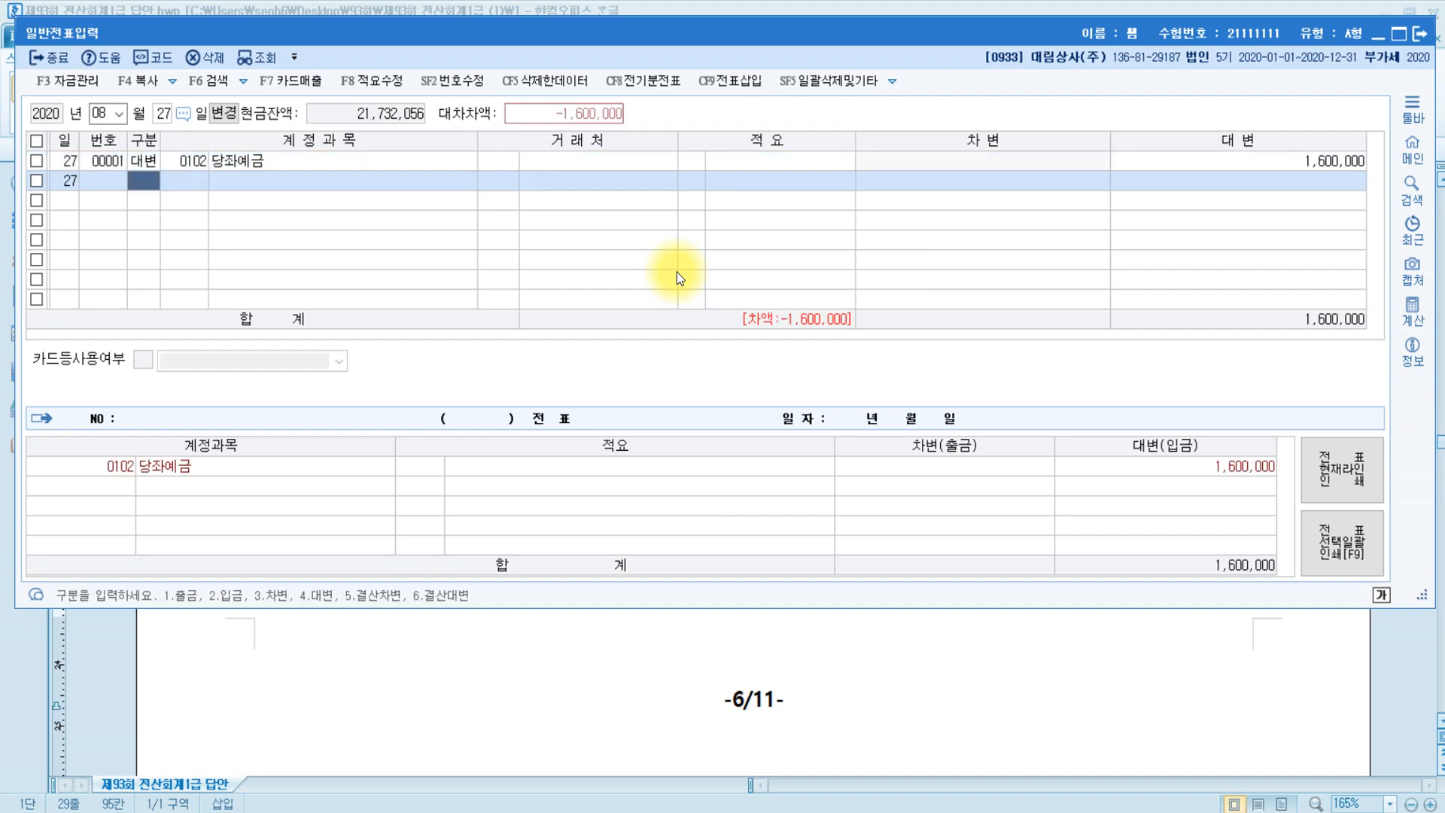
Add the matching debit (차변) line of 1,600,000 for 선급금 (0131) with (주)풍암산업 as the 거래처
{"action": "type", "text": "3"}
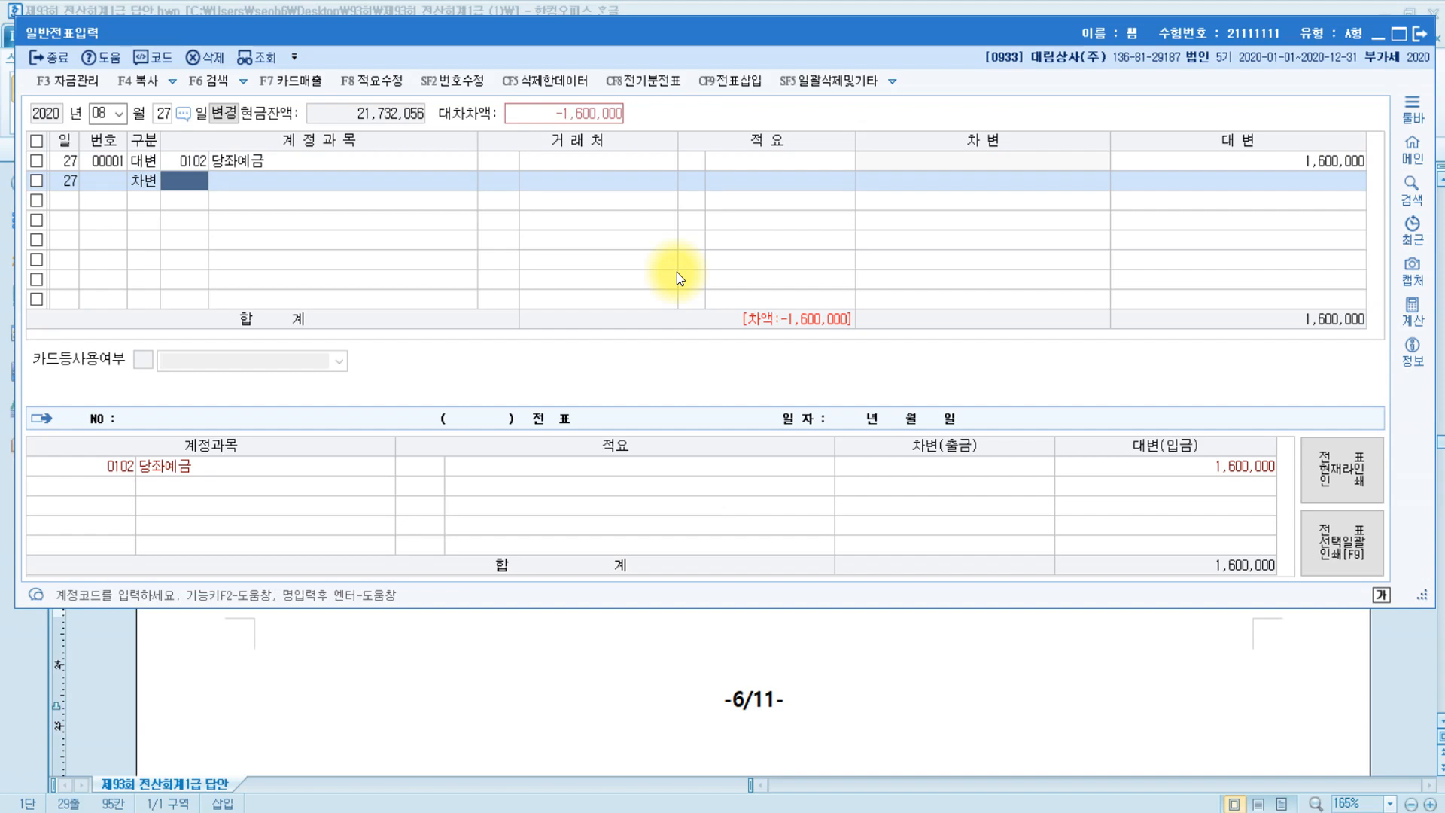
{"action": "type", "text": "선급"}
{"action": "key", "text": "Return"}
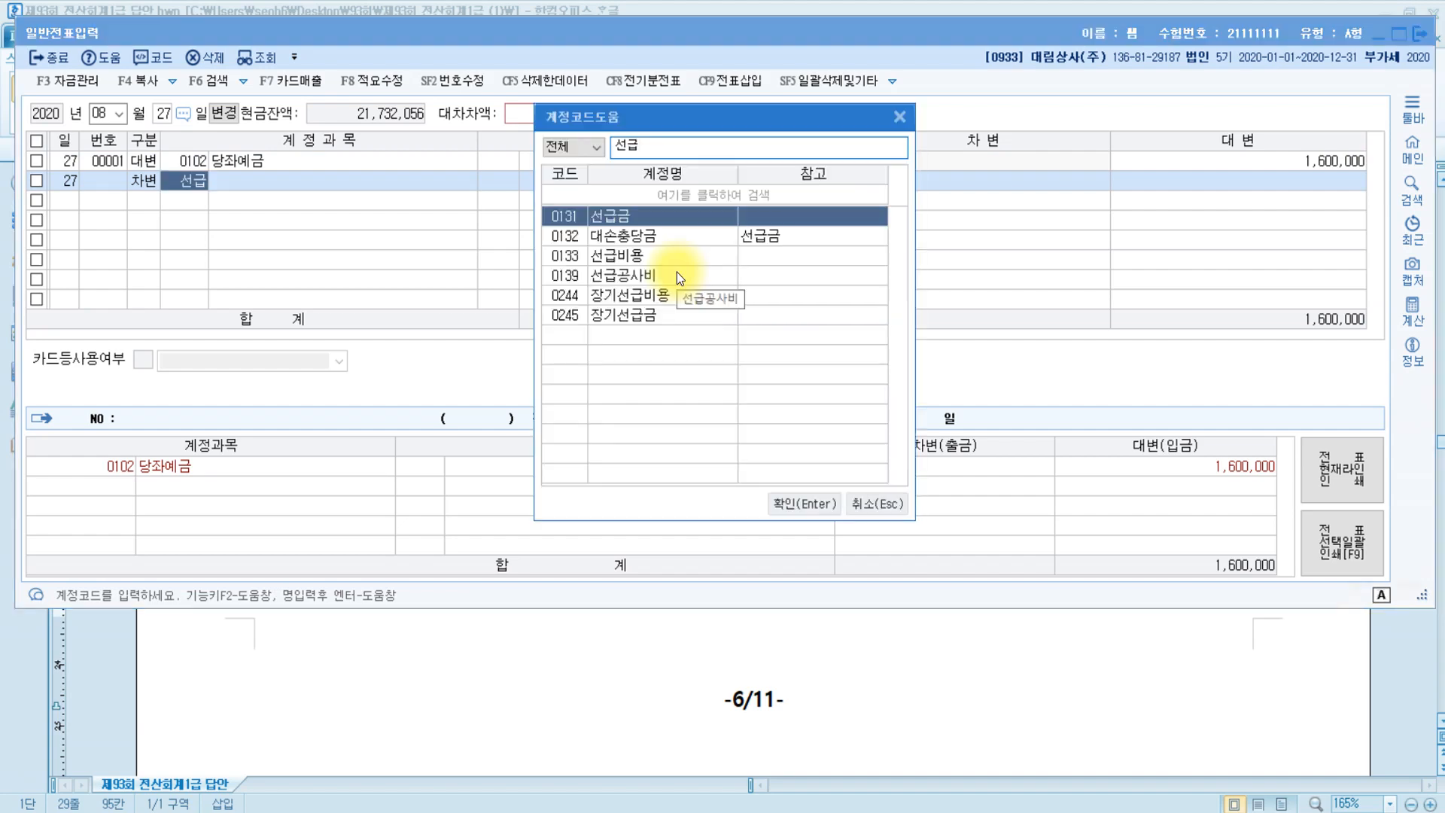
{"action": "key", "text": "Return"}
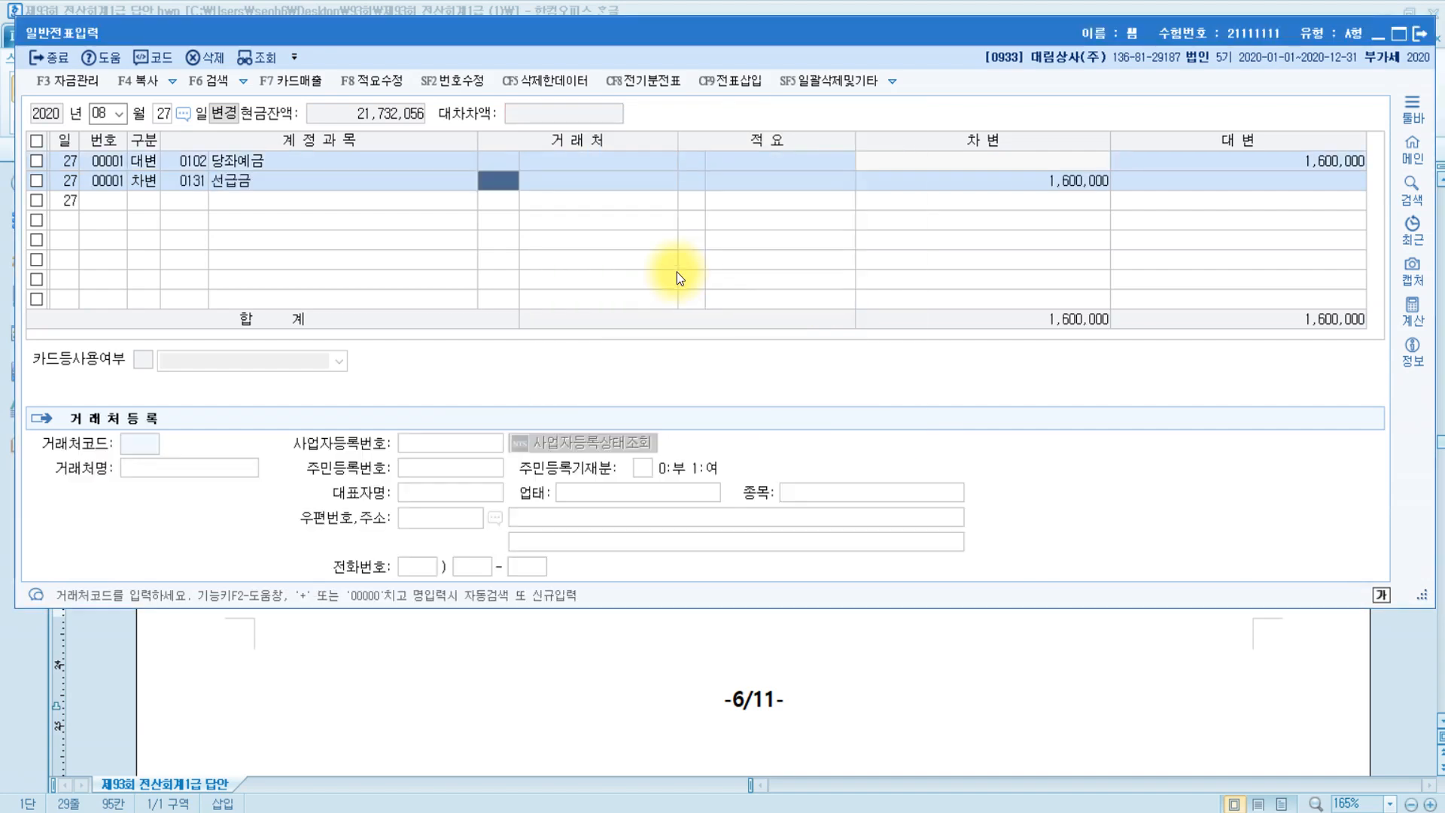
{"action": "type", "text": "풍림"}
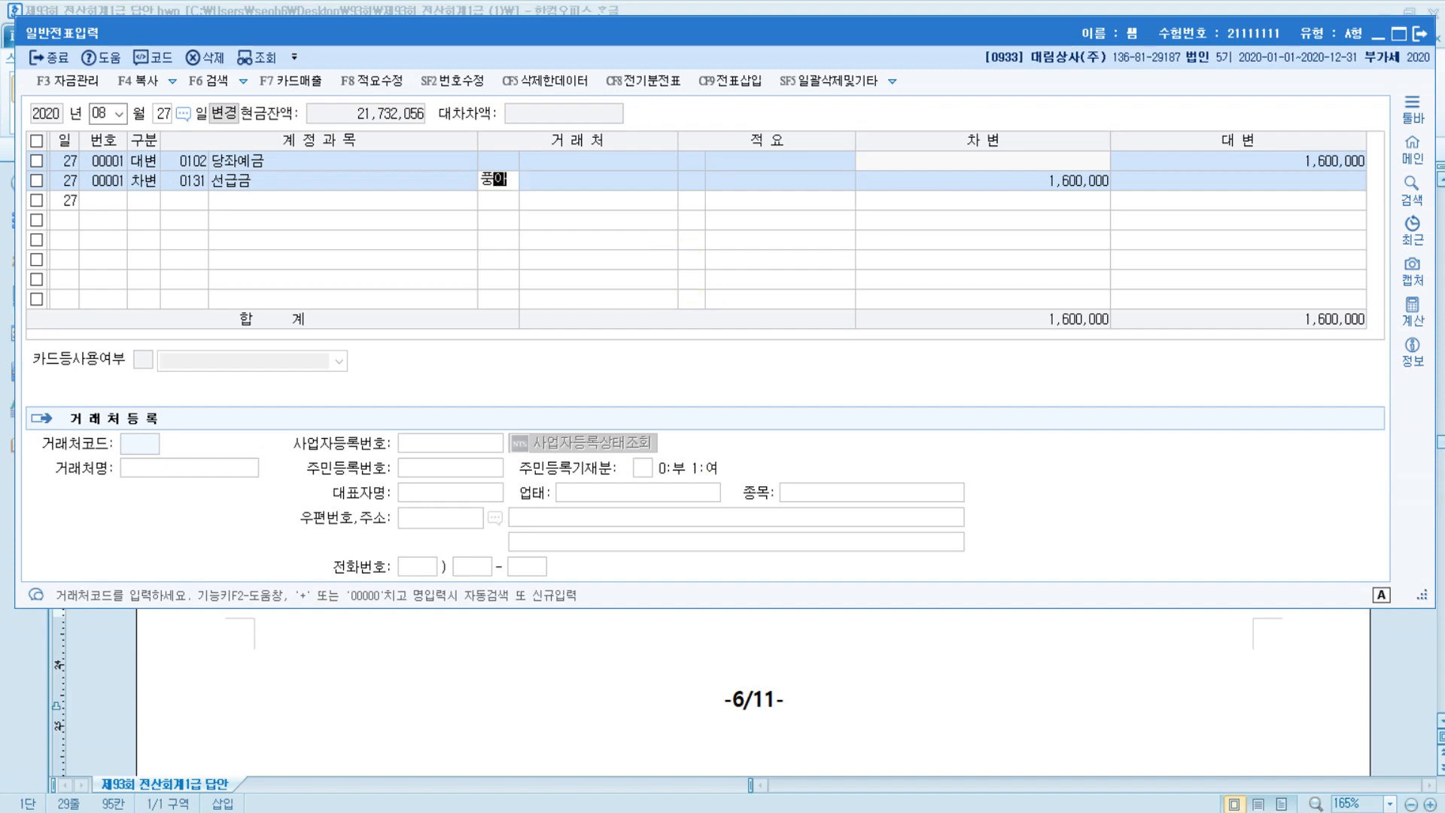
{"action": "key", "text": "Return"}
{"action": "key", "text": "Return"}
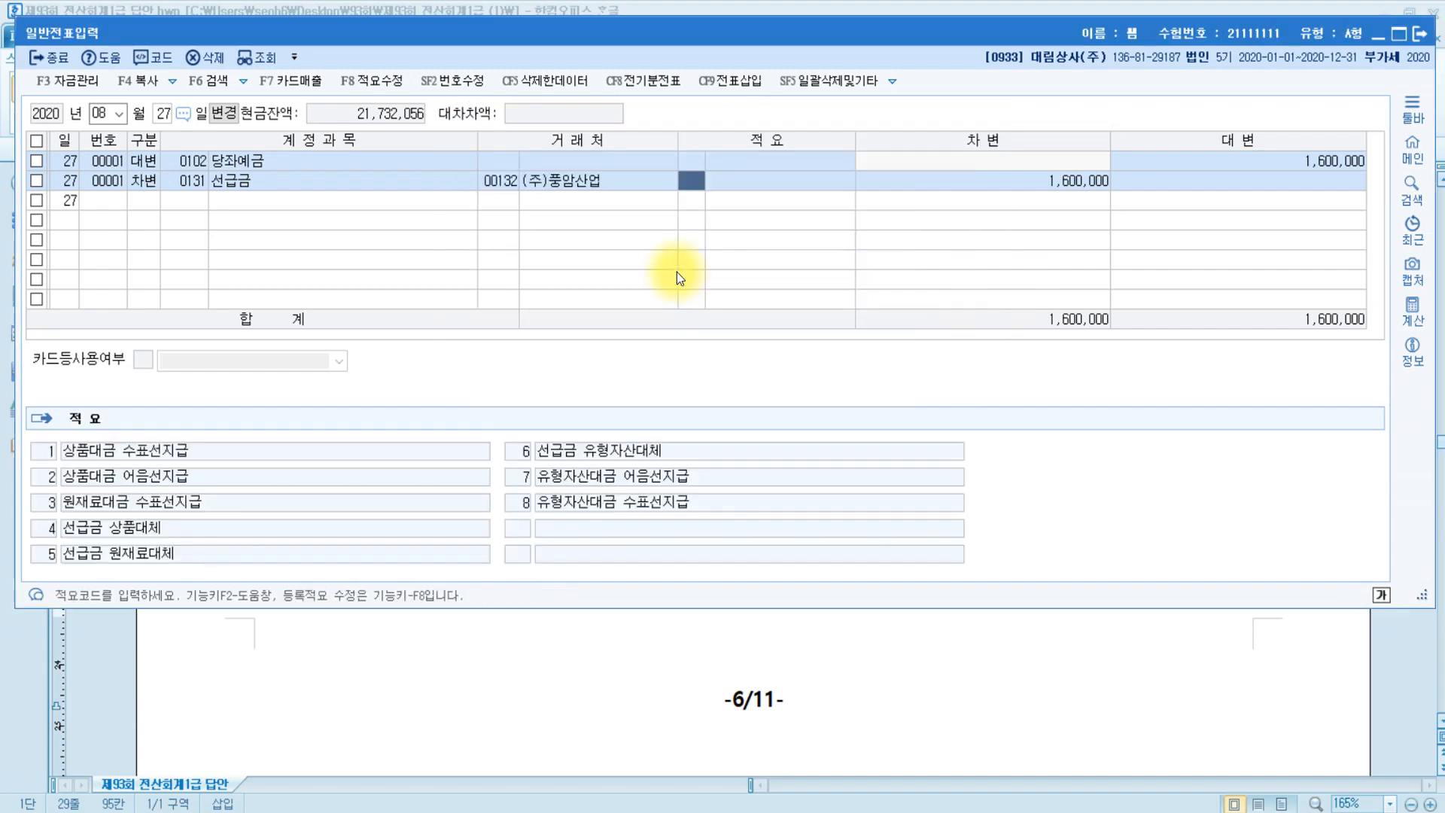
{"action": "key", "text": "Return"}
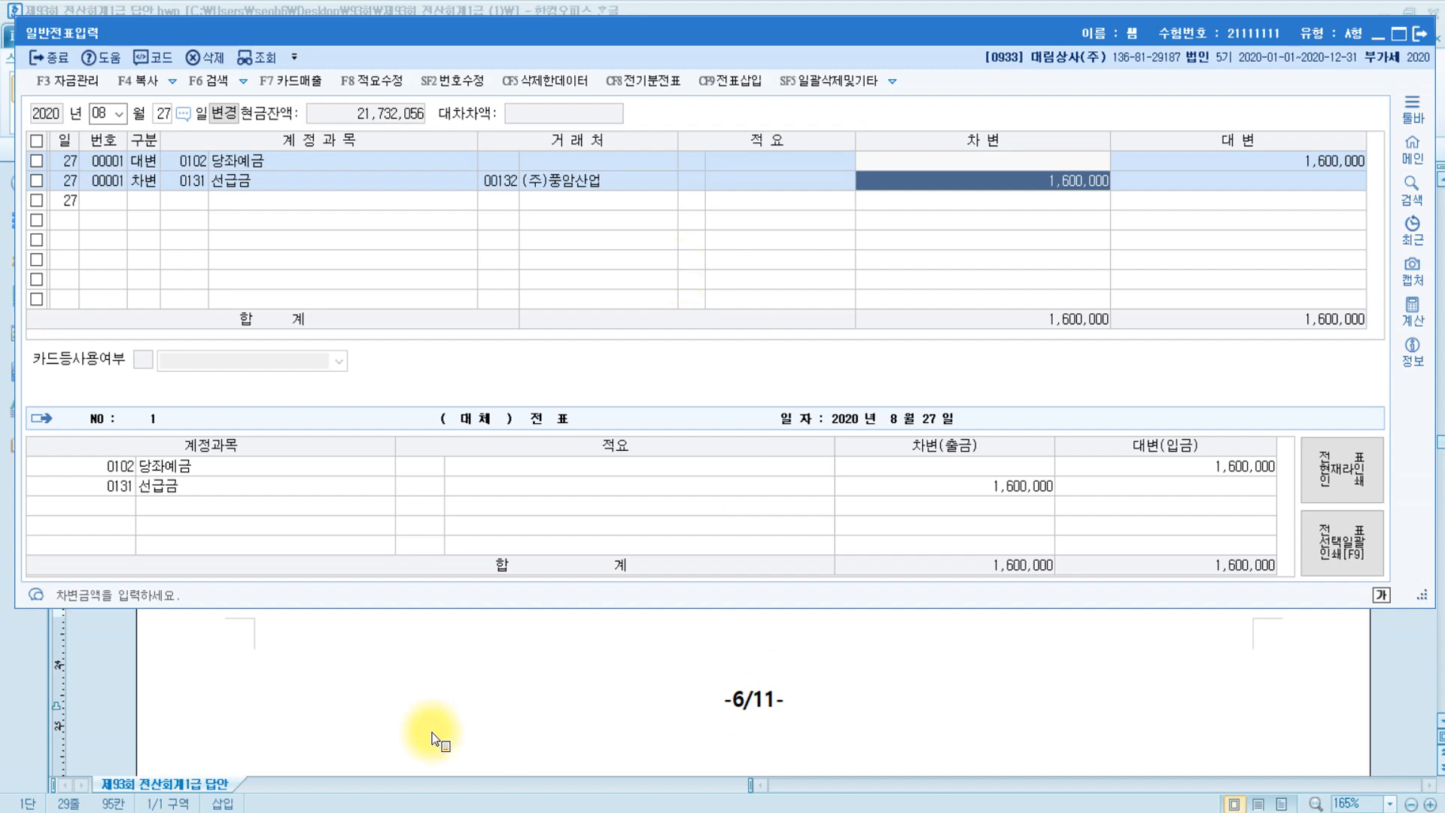
Switch to the 한글 document and write the note heading "회계상 거래가 아닌 것 :" below problem [1], spacing its words
{"action": "left_click", "coordinate": [554, 666]}
{"action": "left_click", "coordinate": [392, 558]}
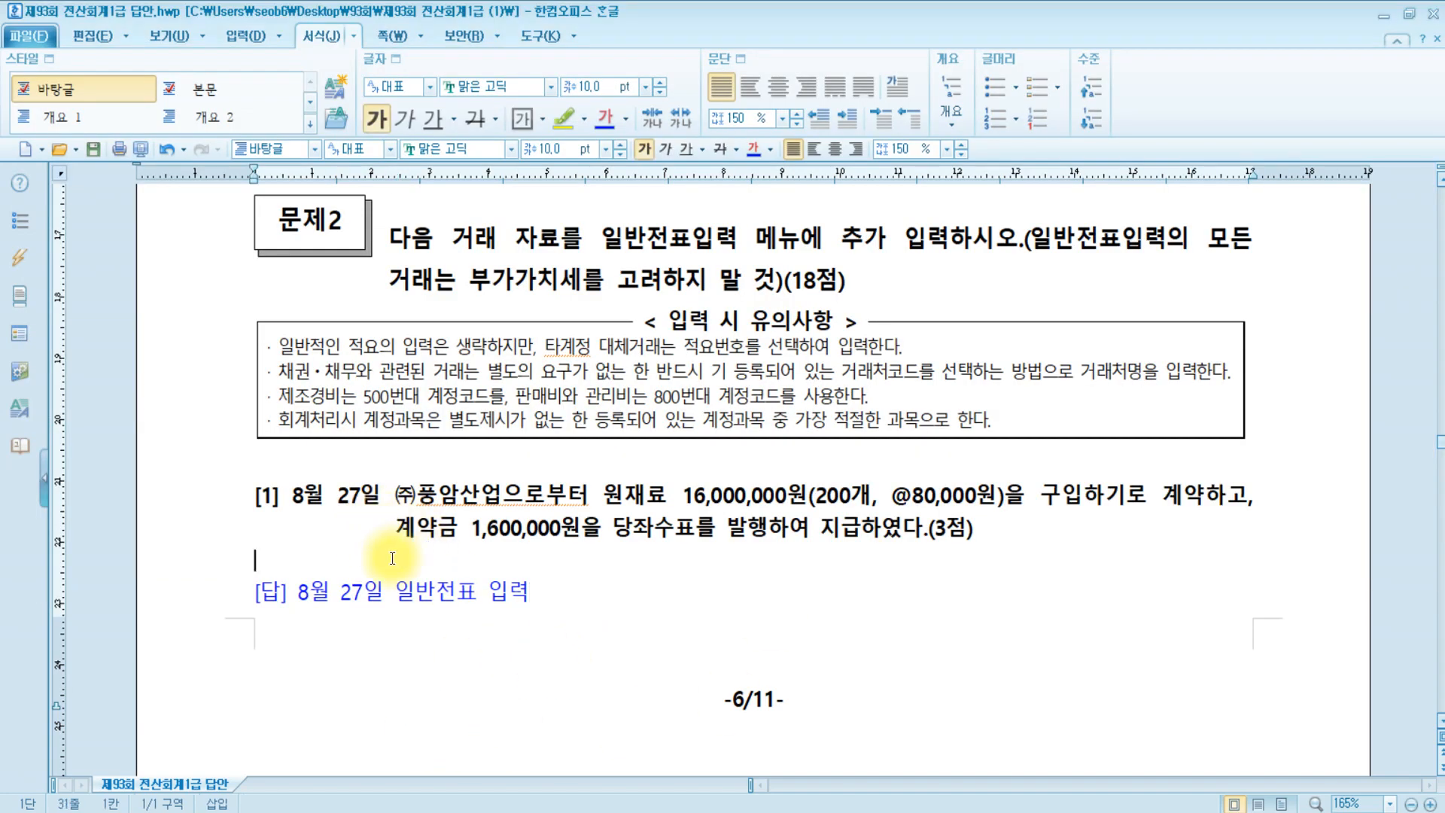
{"action": "key", "text": "Return"}
{"action": "type", "text": "회"}
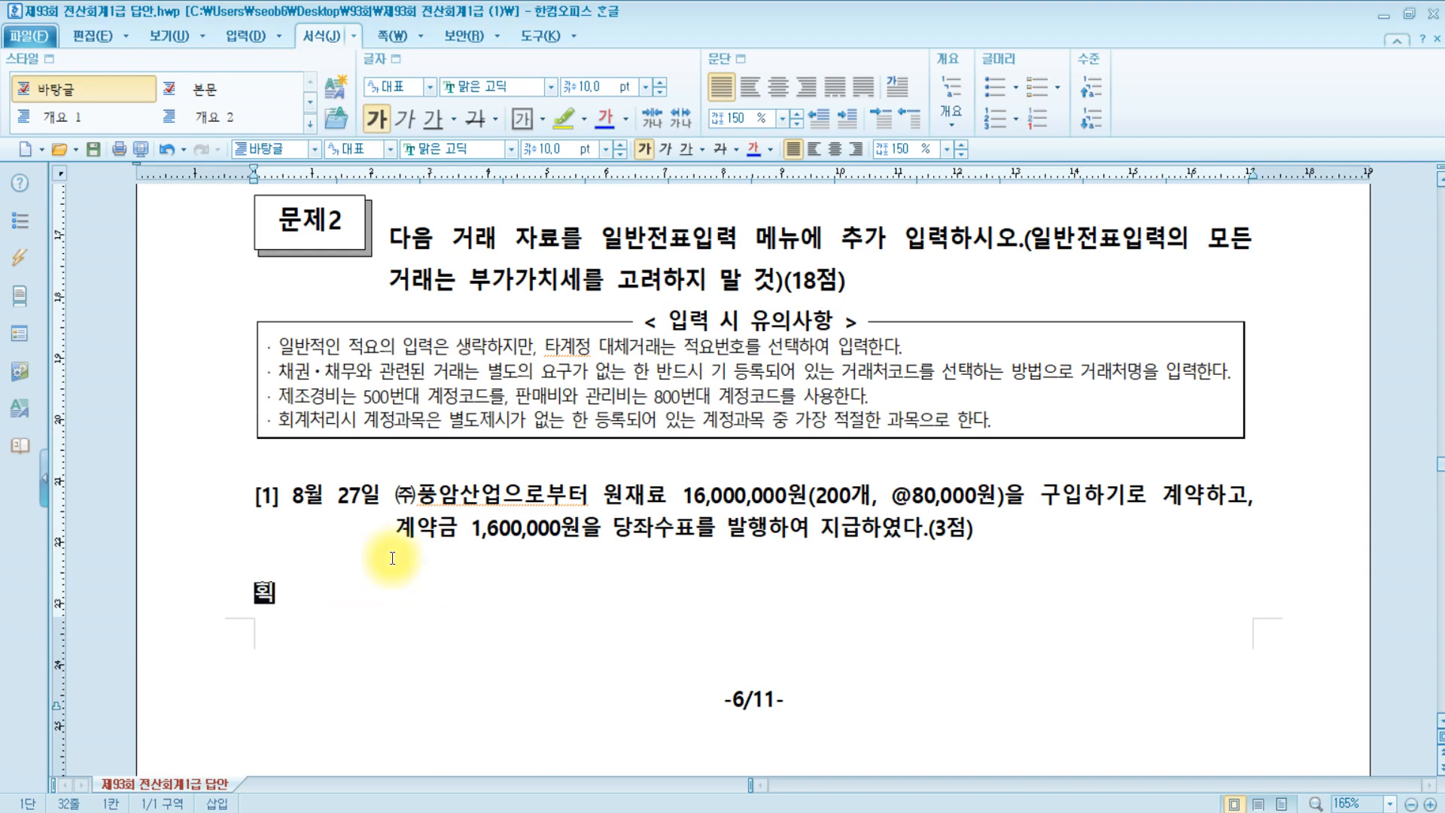
{"action": "type", "text": "계상거래ㄱ"}
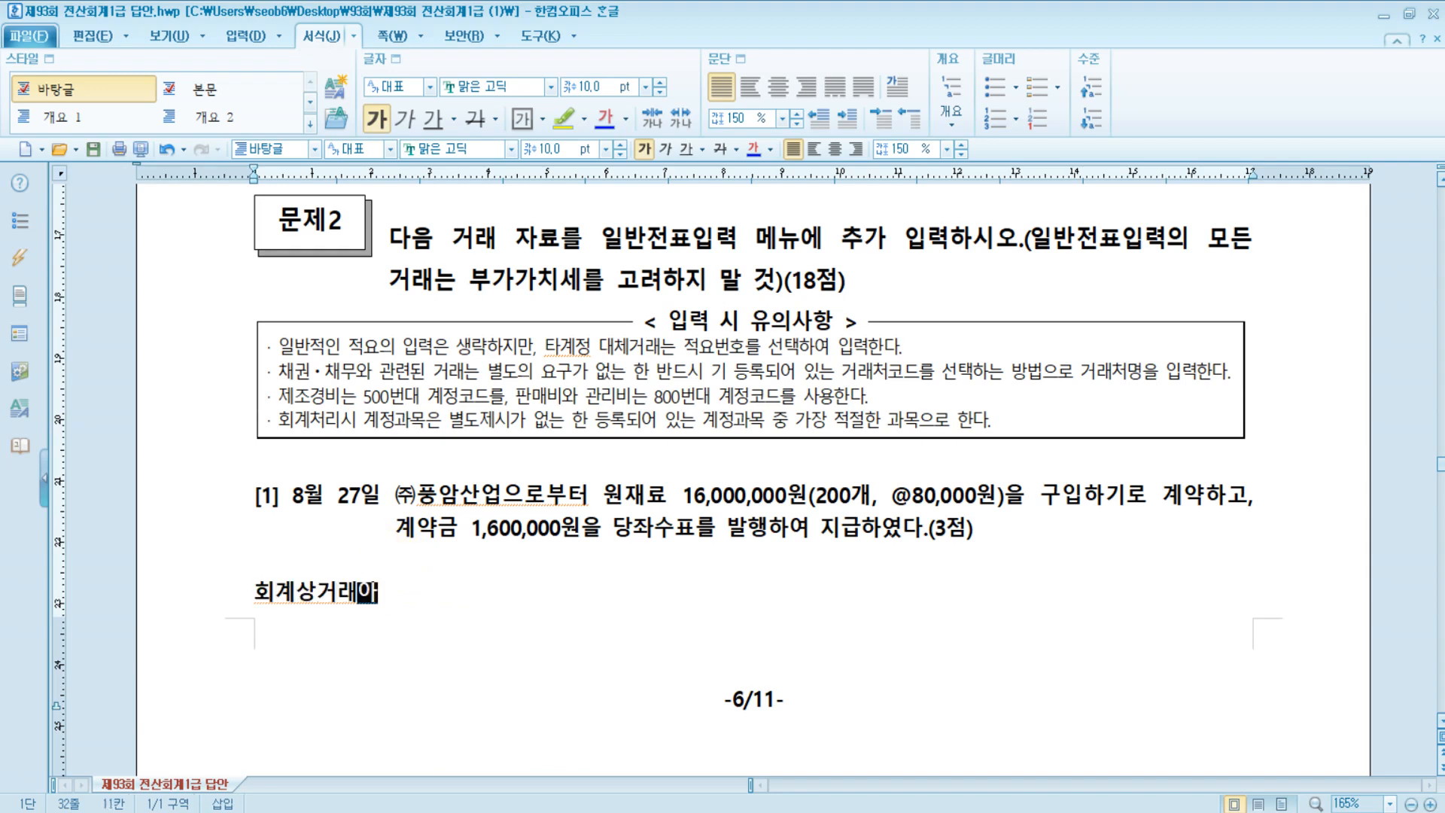
{"action": "type", "text": "가아닌 것 :"}
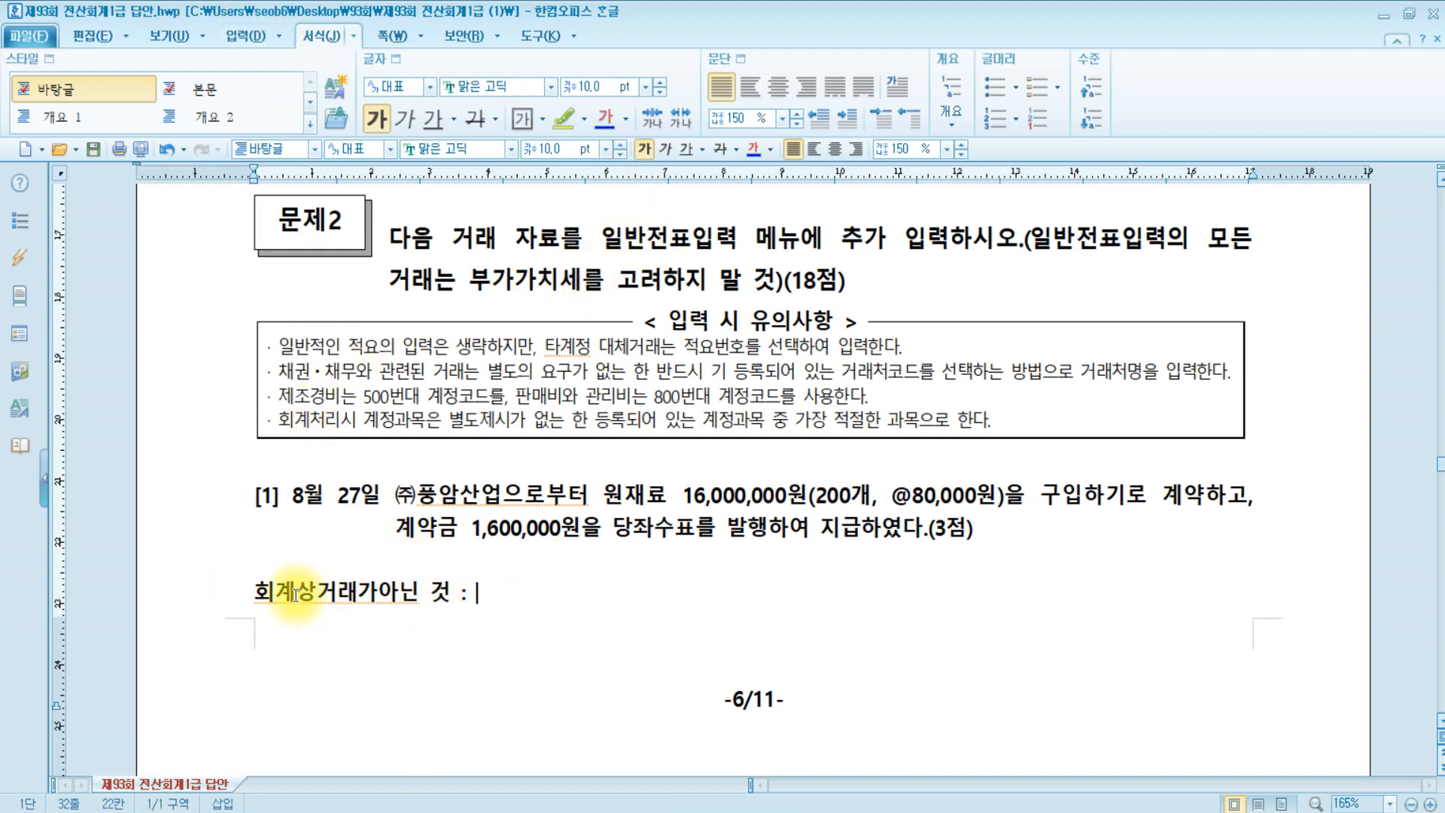
{"action": "left_click", "coordinate": [320, 594]}
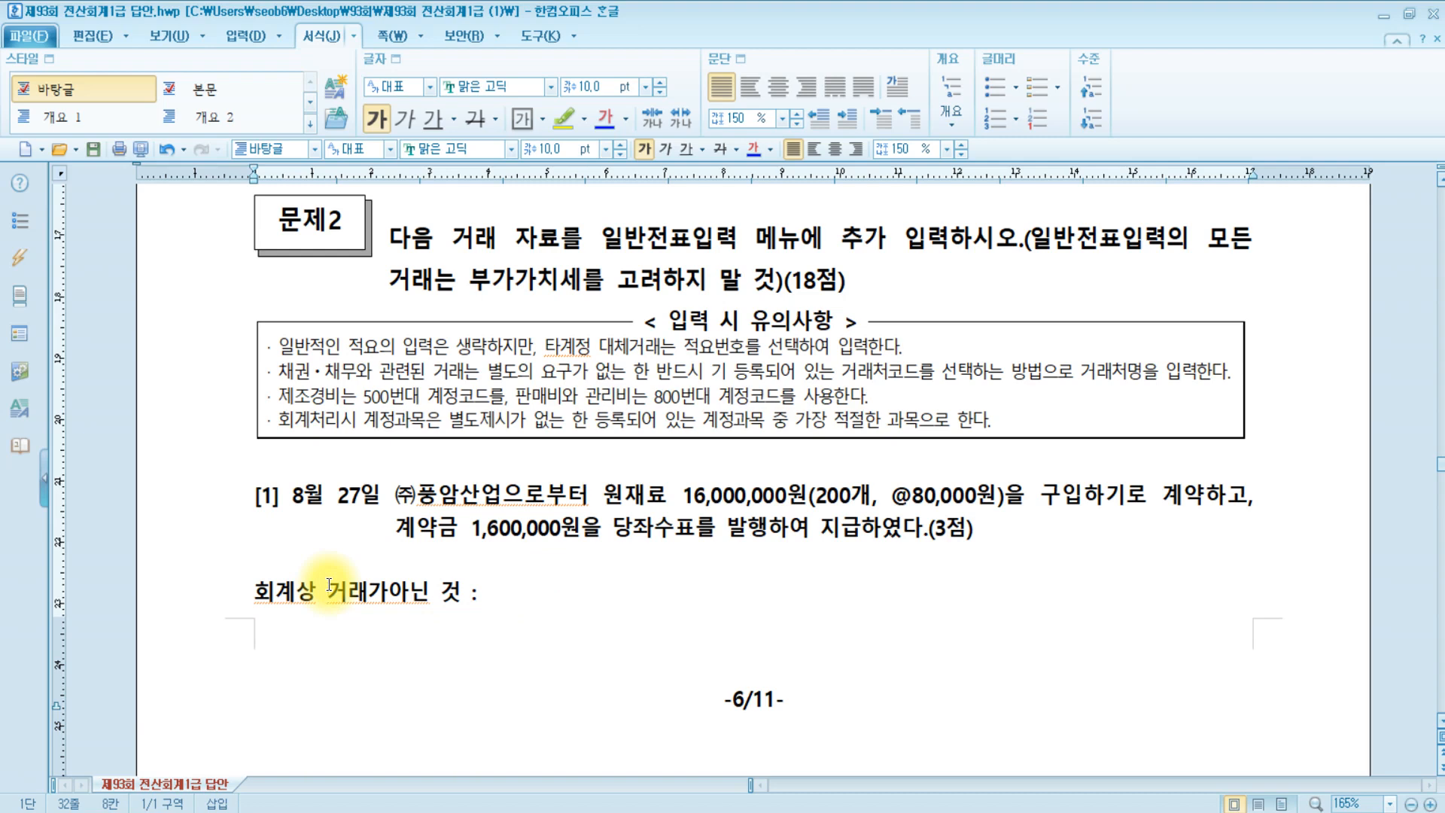
{"action": "left_click", "coordinate": [385, 592]}
{"action": "left_click", "coordinate": [500, 592]}
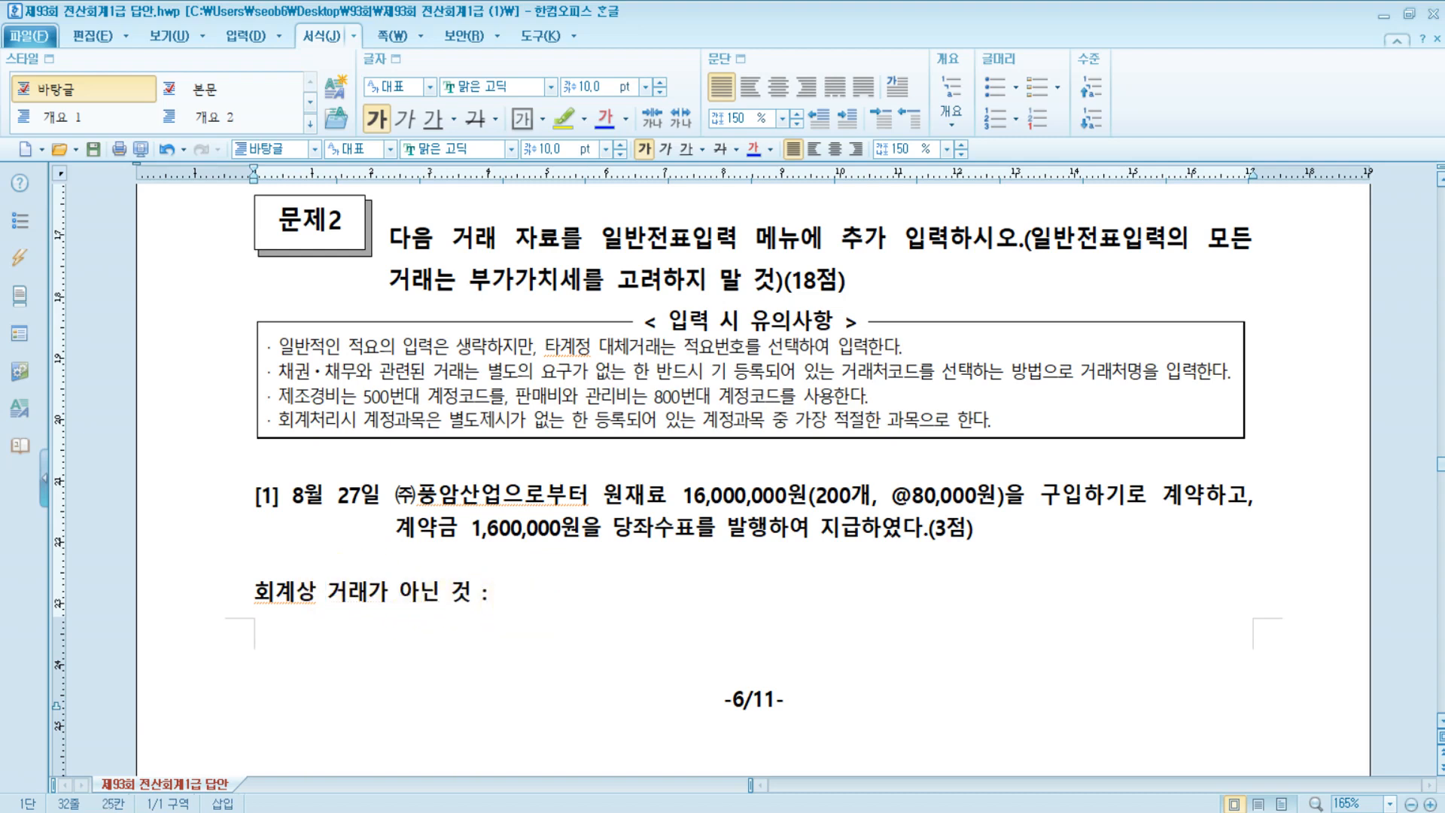
Complete the note line with the examples "주문, 계약, 보관, 약속 , 종업원채용"
{"action": "type", "text": "주문, 계약, "}
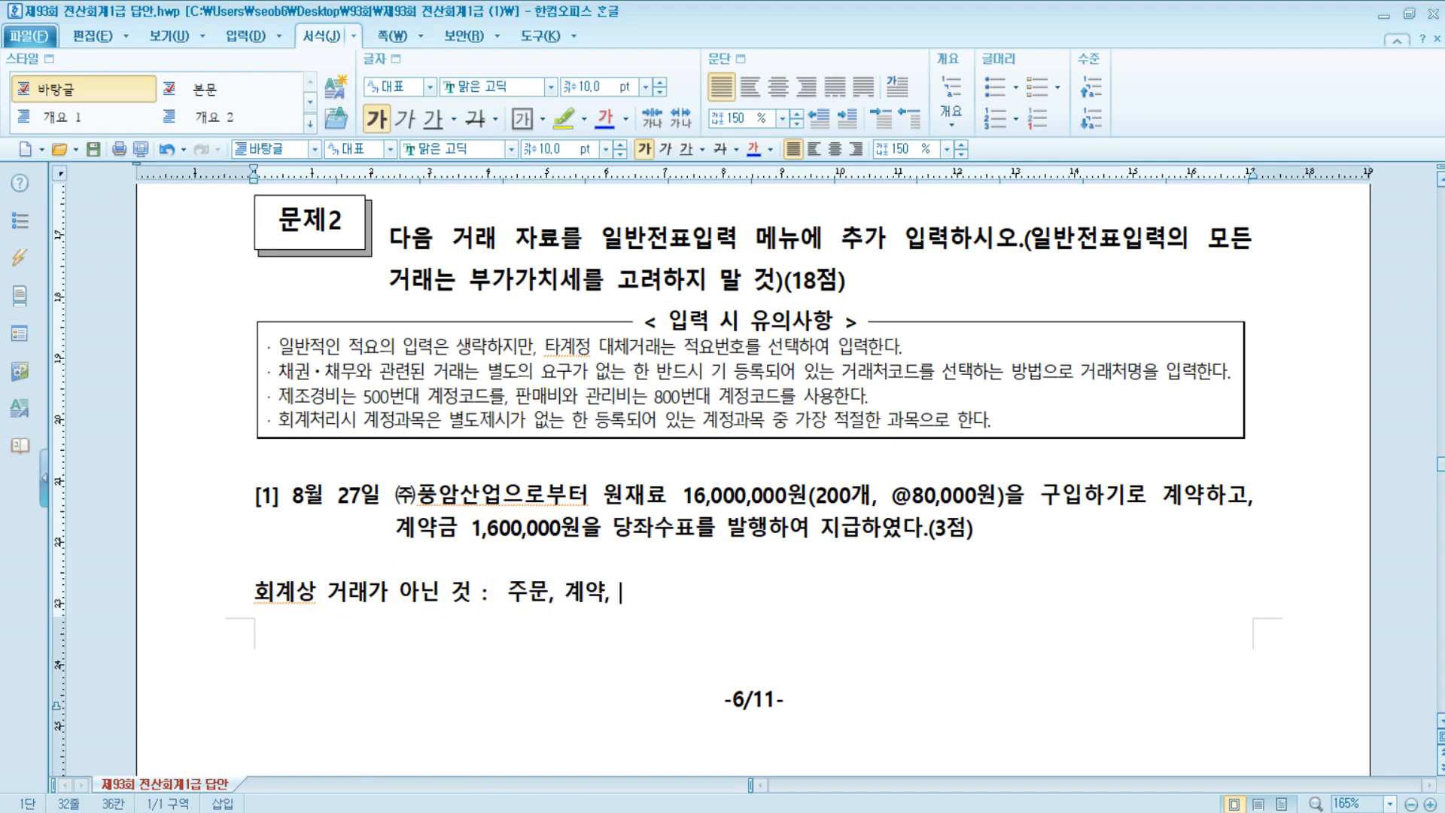
{"action": "type", "text": "보관, 약속 "}
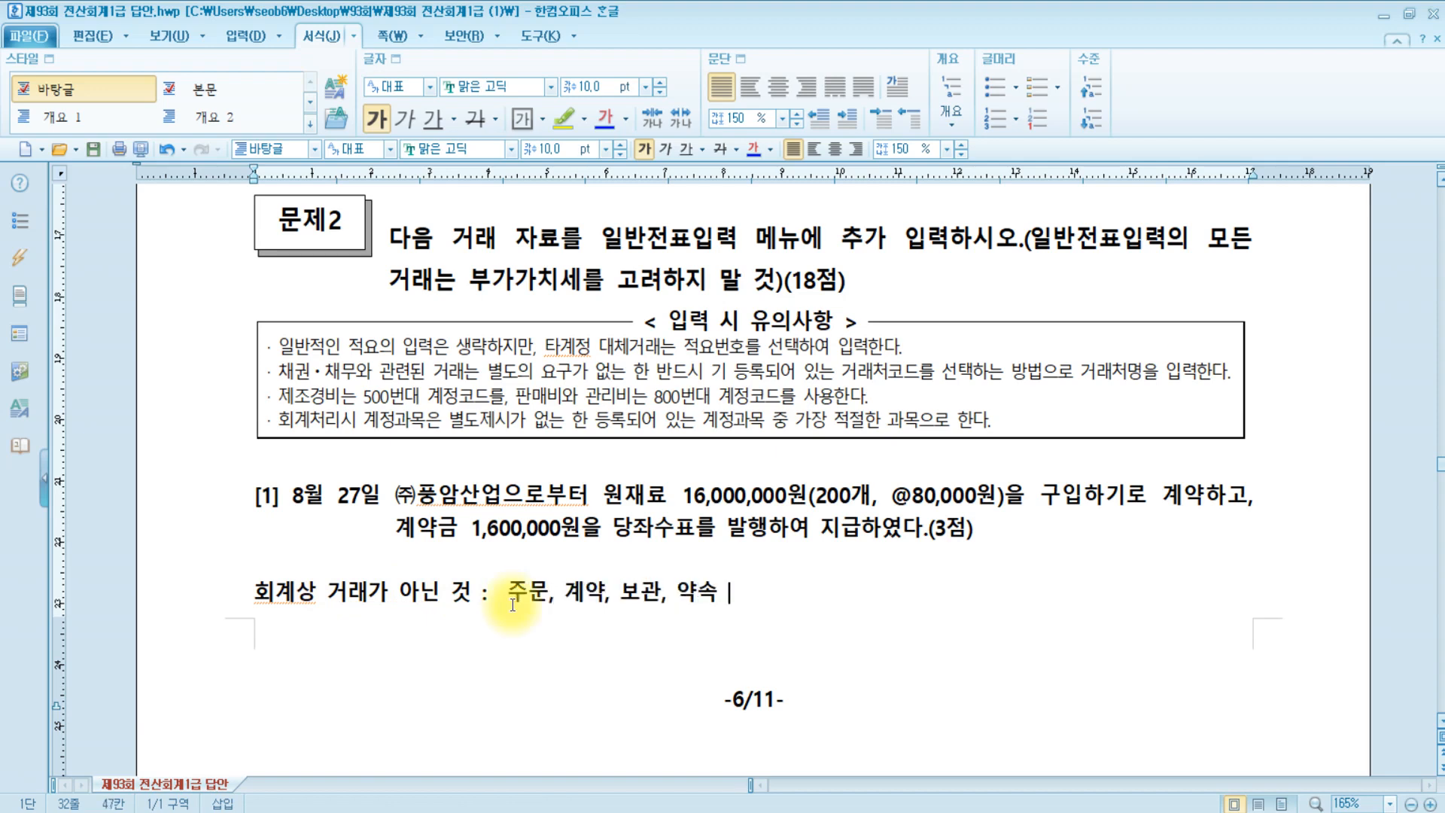
{"action": "type", "text": ", 중"}
{"action": "type", "text": "업원ㅊ"}
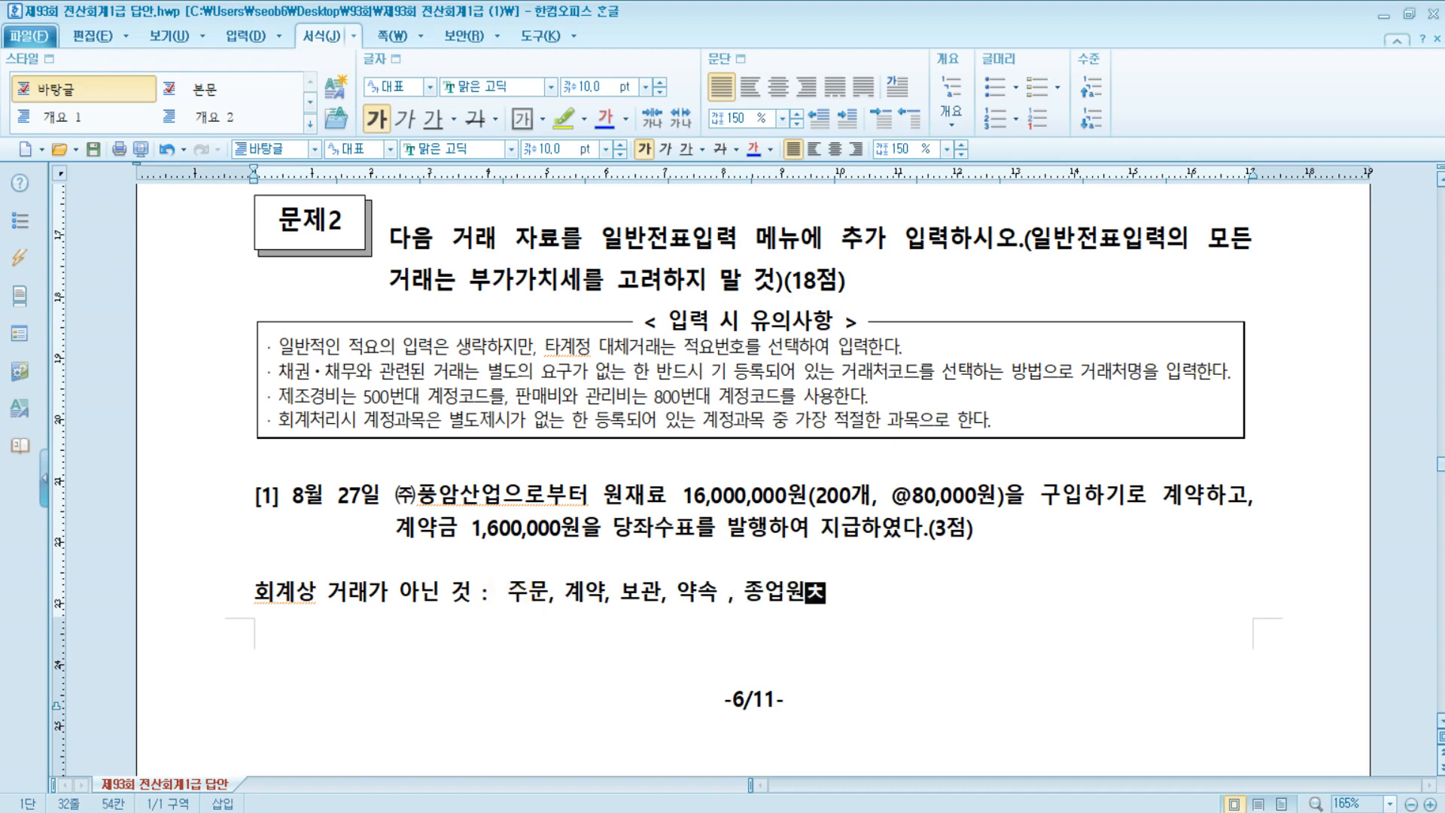
{"action": "type", "text": "채용"}
Highlight the whole "회계상 거래가 아닌 것" note line in yellow
{"action": "left_click", "coordinate": [900, 604]}
{"action": "key", "text": "shift+Home"}
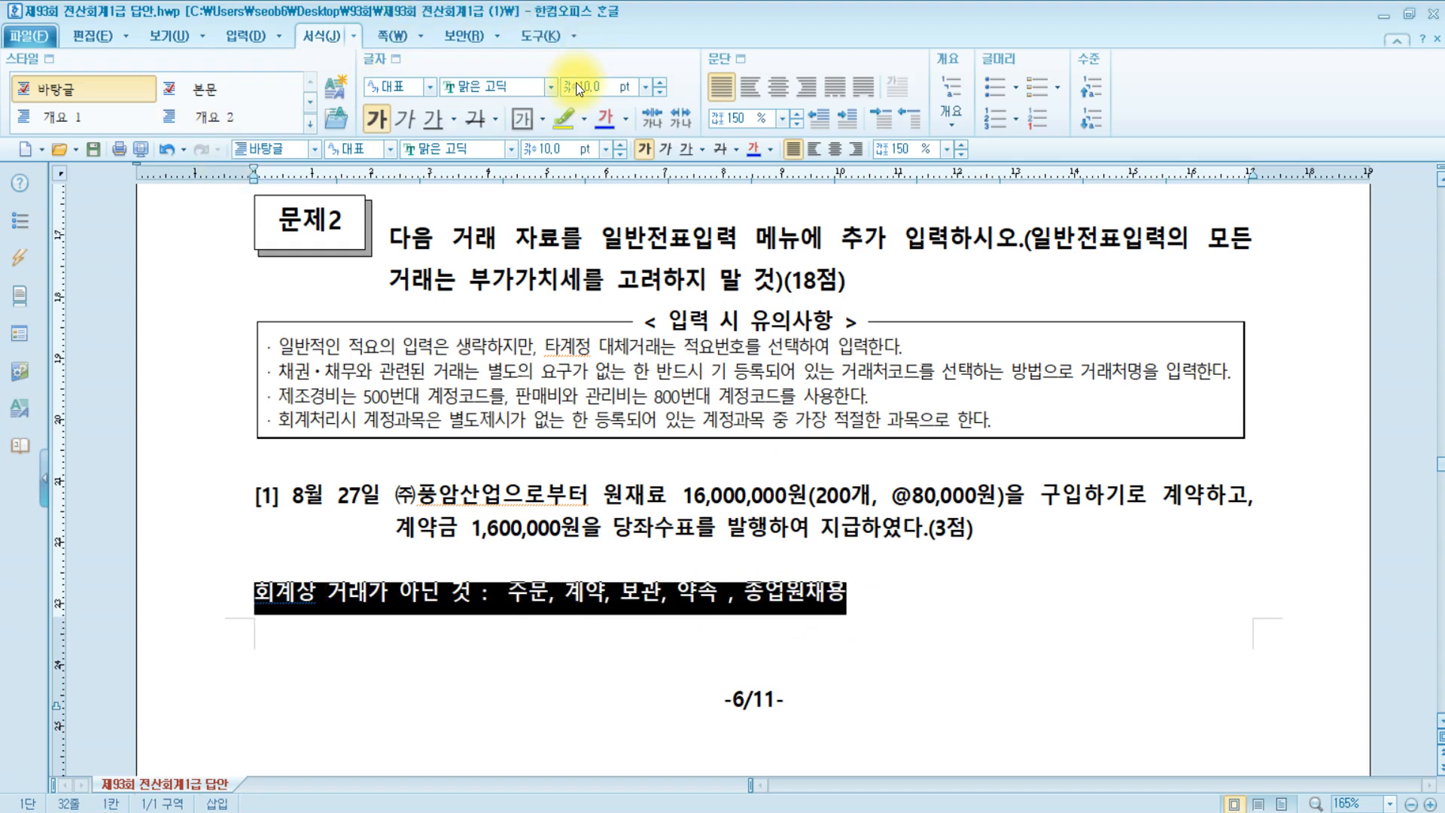
{"action": "left_click", "coordinate": [559, 114]}
{"action": "left_click", "coordinate": [951, 580]}
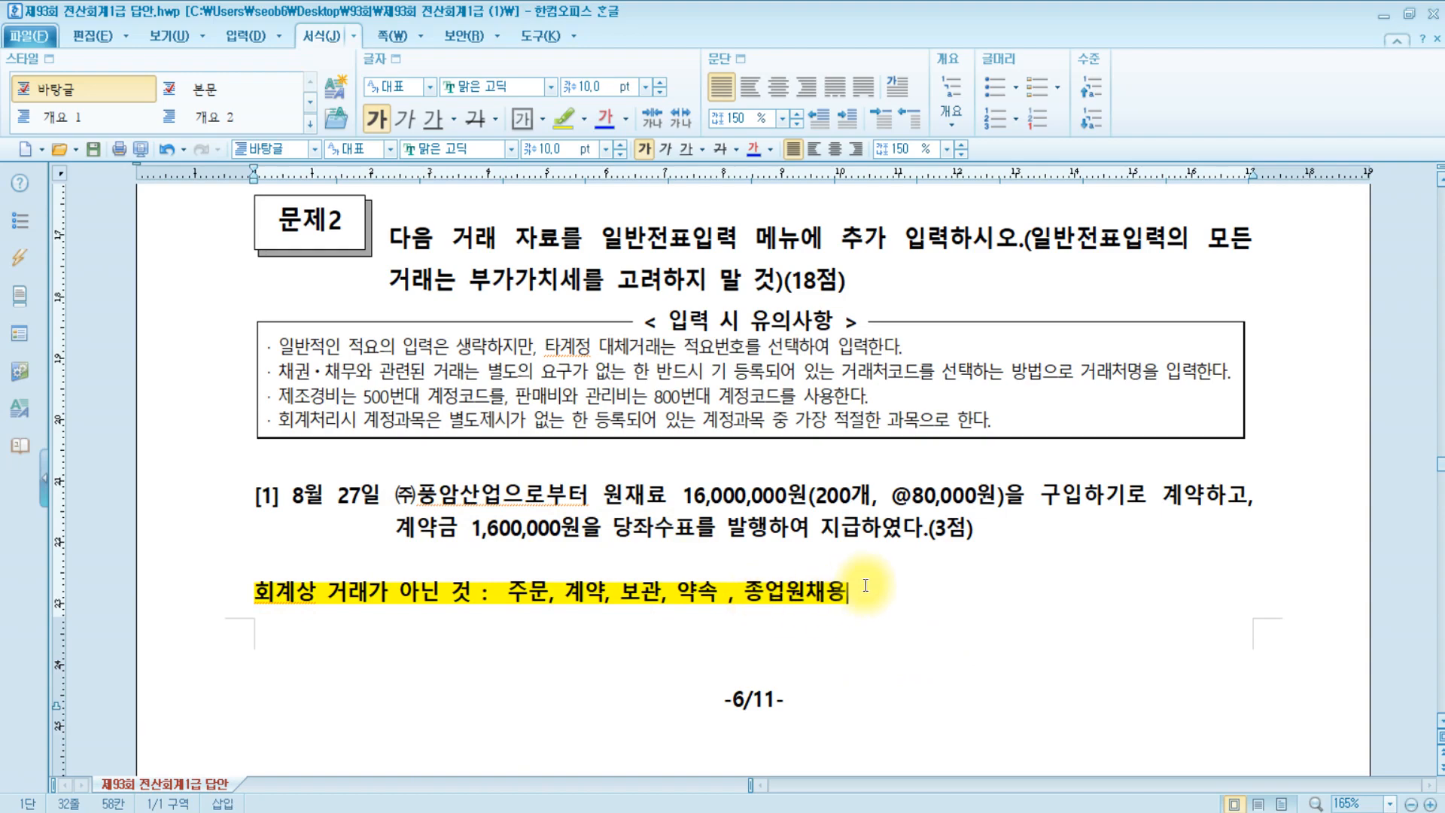
Read problem [2] in the 한글 document, then load the journal for 9월 17일 in KcLep's 일반전표입력
{"action": "scroll", "coordinate": [865, 585], "scroll_direction": "down", "scroll_amount": 10}
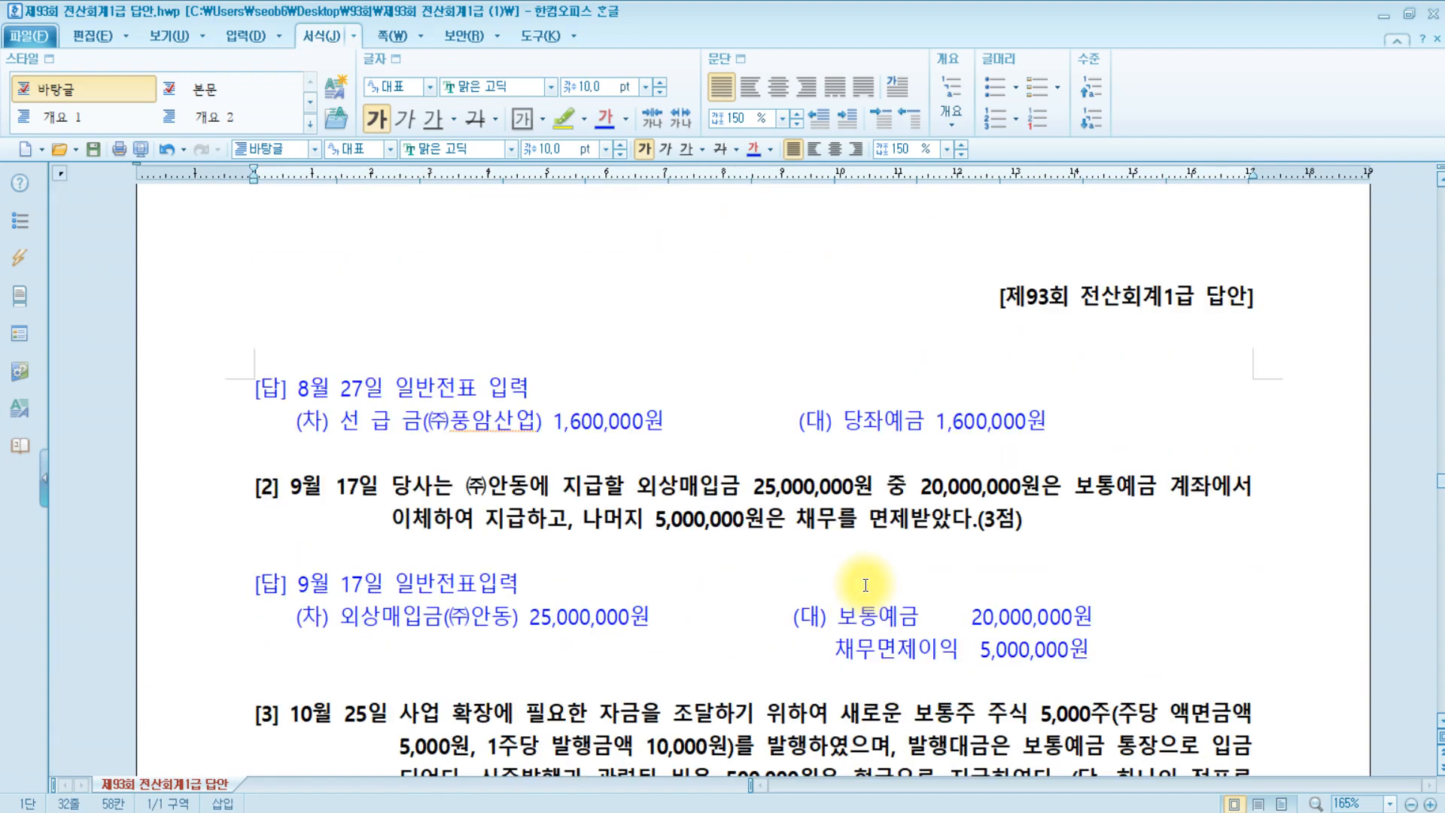
{"action": "scroll", "coordinate": [865, 585], "scroll_direction": "up", "scroll_amount": 3}
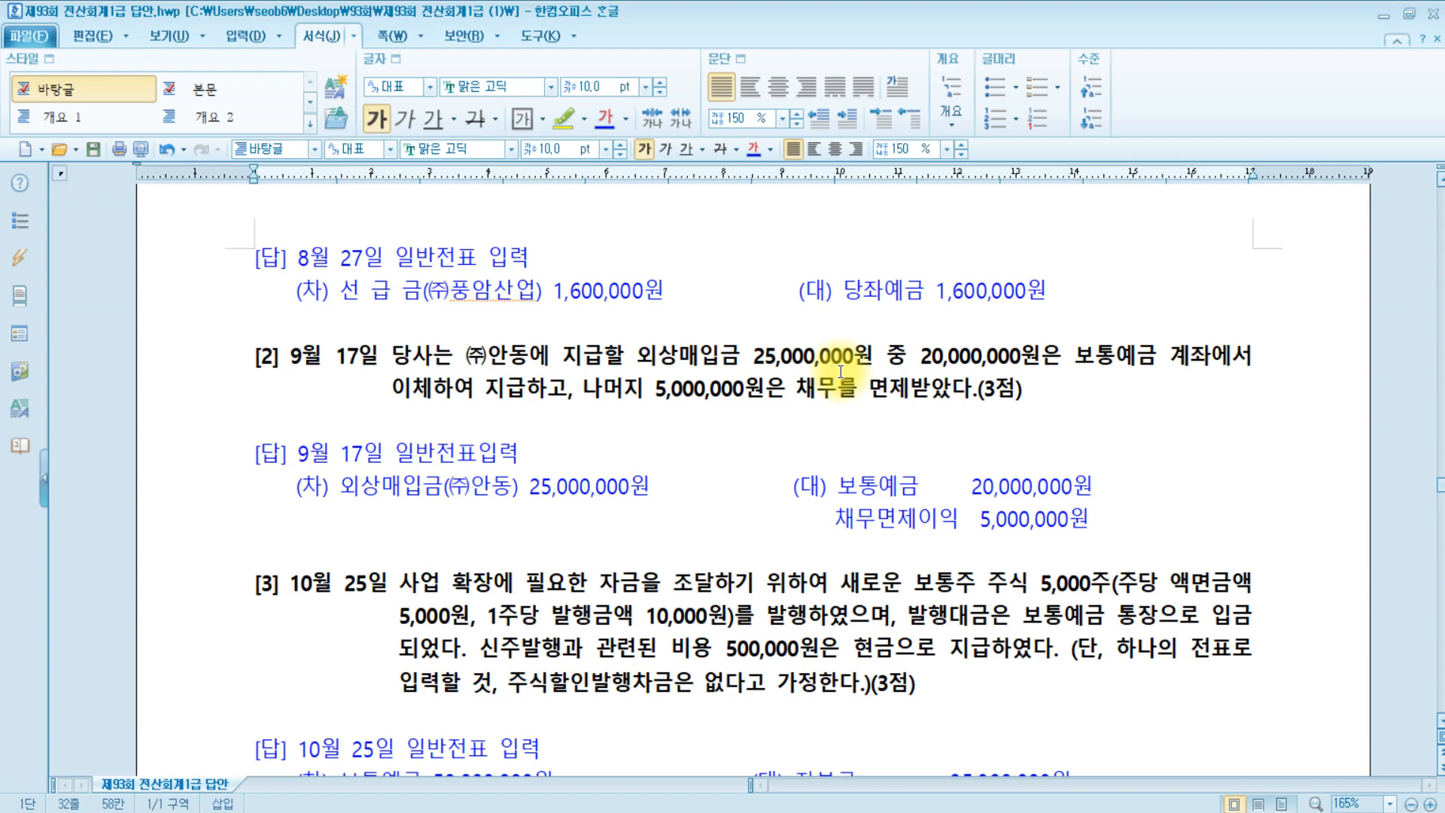
{"action": "left_click", "coordinate": [424, 488]}
{"action": "left_click", "coordinate": [403, 810]}
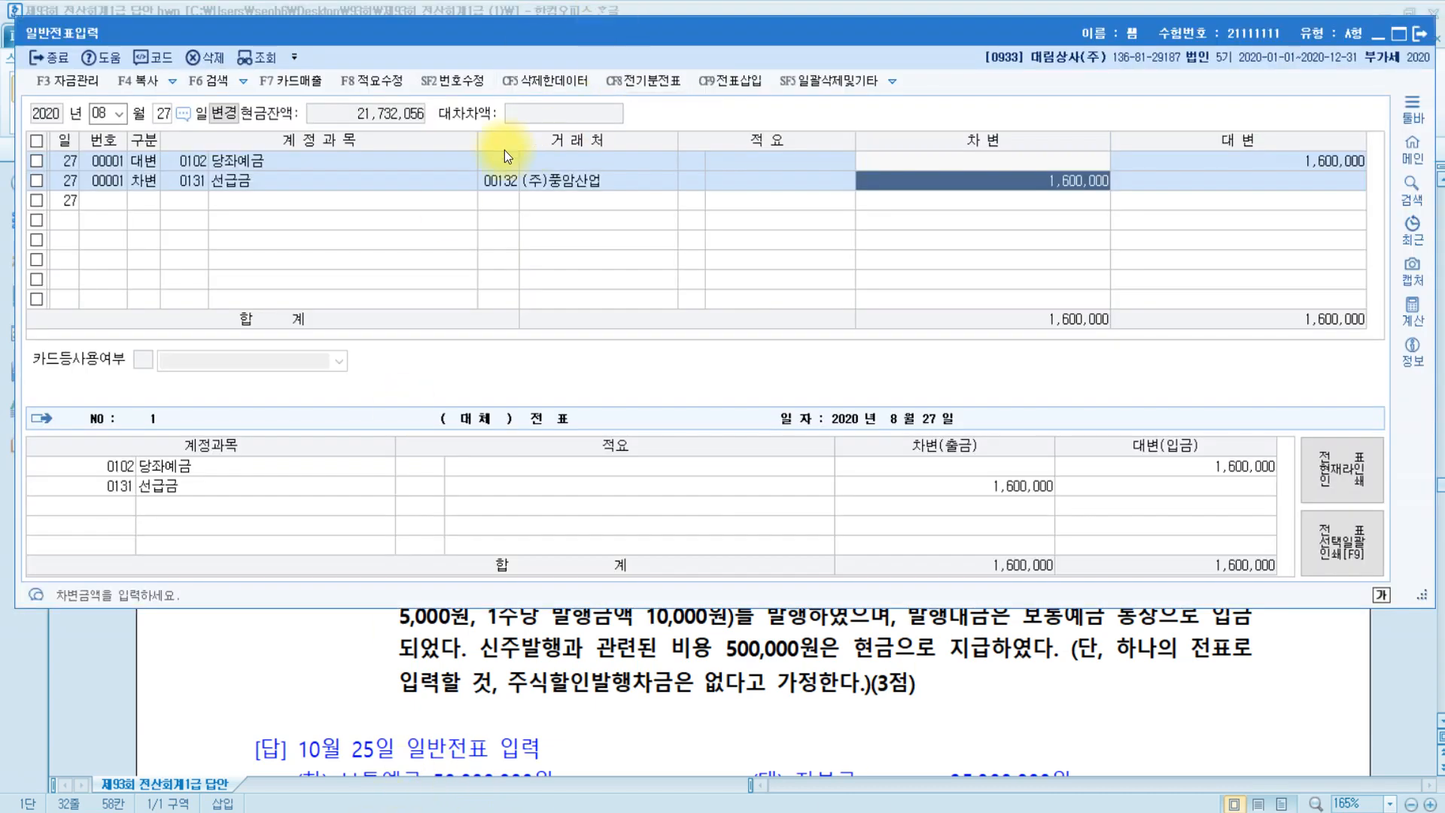
{"action": "key", "text": "Escape"}
{"action": "key", "text": "Escape"}
{"action": "type", "text": "9"}
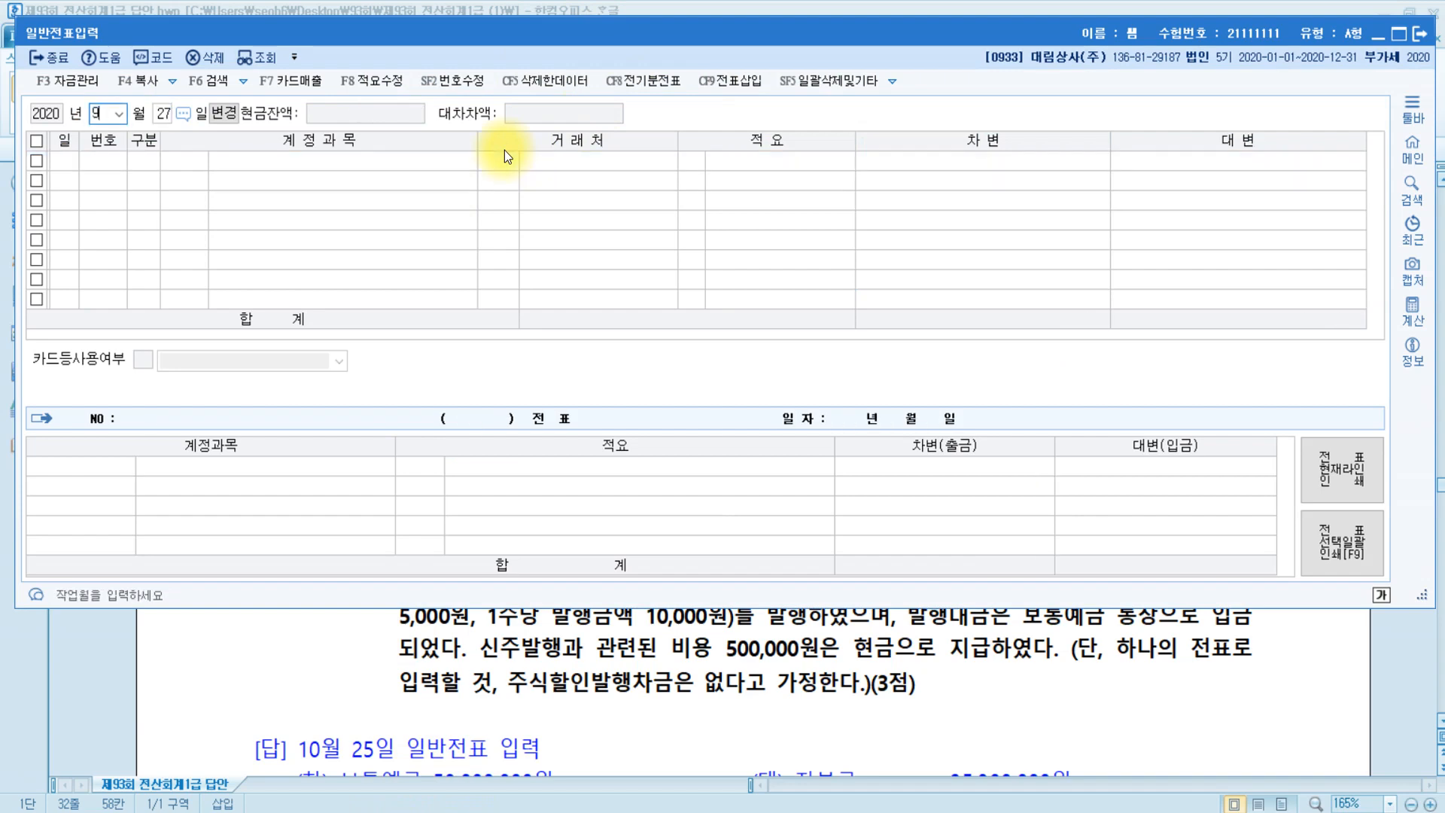
{"action": "key", "text": "Return"}
{"action": "type", "text": "17"}
{"action": "key", "text": "Return"}
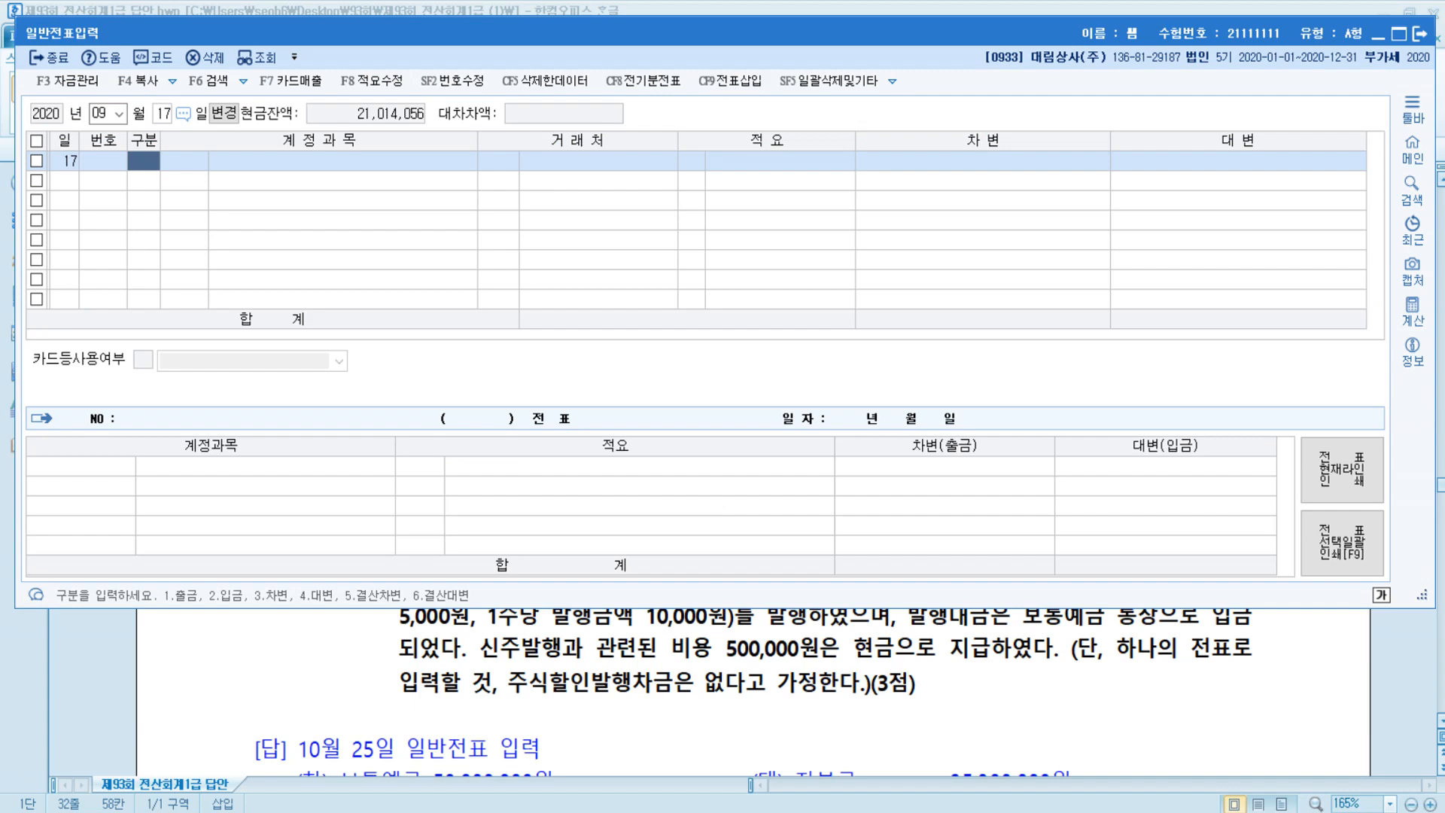
Start a debit (차변) line on 9월 17일 with the account 외상매입금 (0251)
{"action": "type", "text": "3"}
{"action": "key", "text": "Return"}
{"action": "type", "text": "외상"}
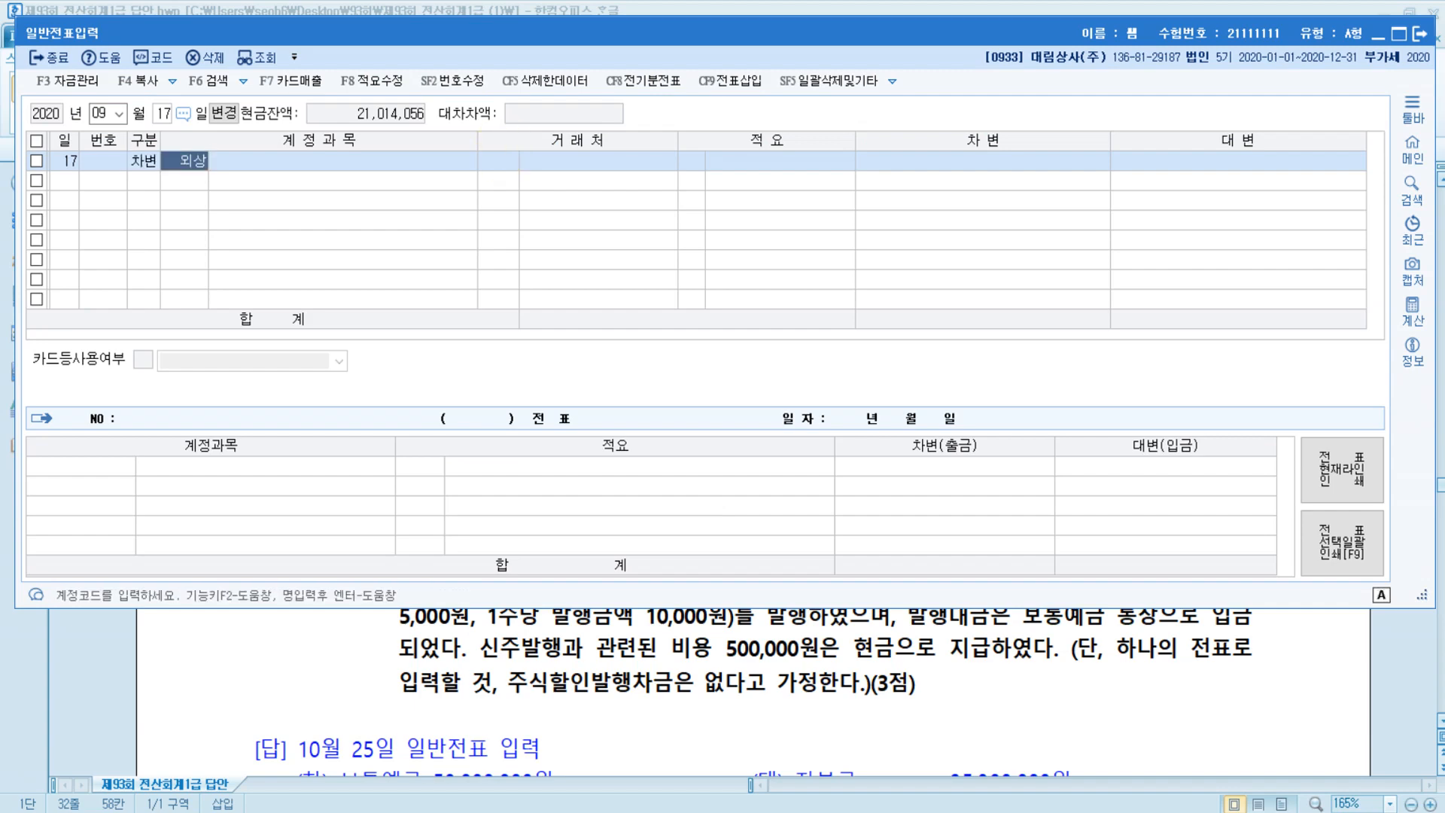
{"action": "key", "text": "Return"}
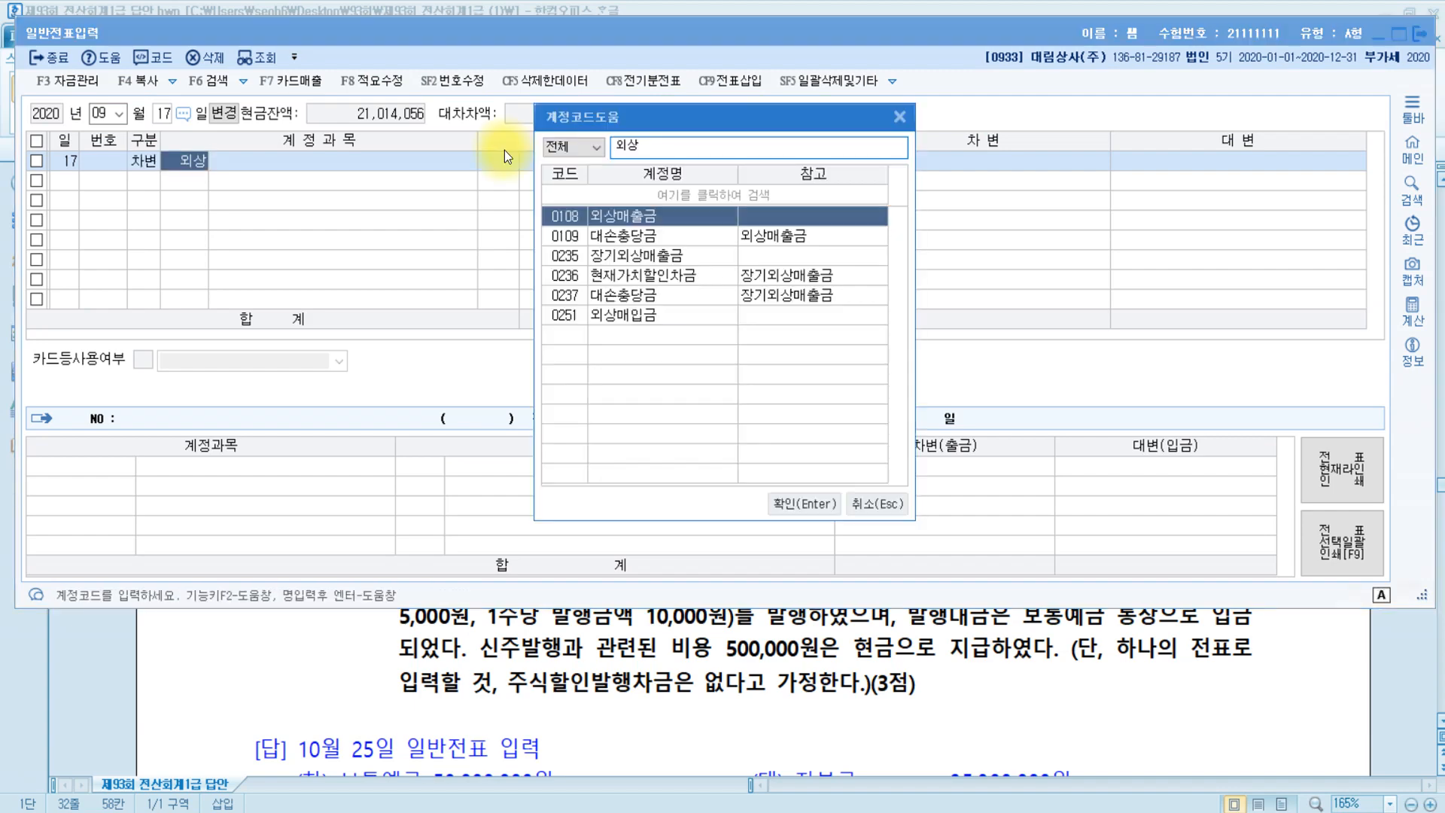
{"action": "key", "text": "Down"}
{"action": "key", "text": "Down"}
{"action": "key", "text": "Down"}
{"action": "key", "text": "Down"}
{"action": "key", "text": "Down"}
{"action": "key", "text": "Return"}
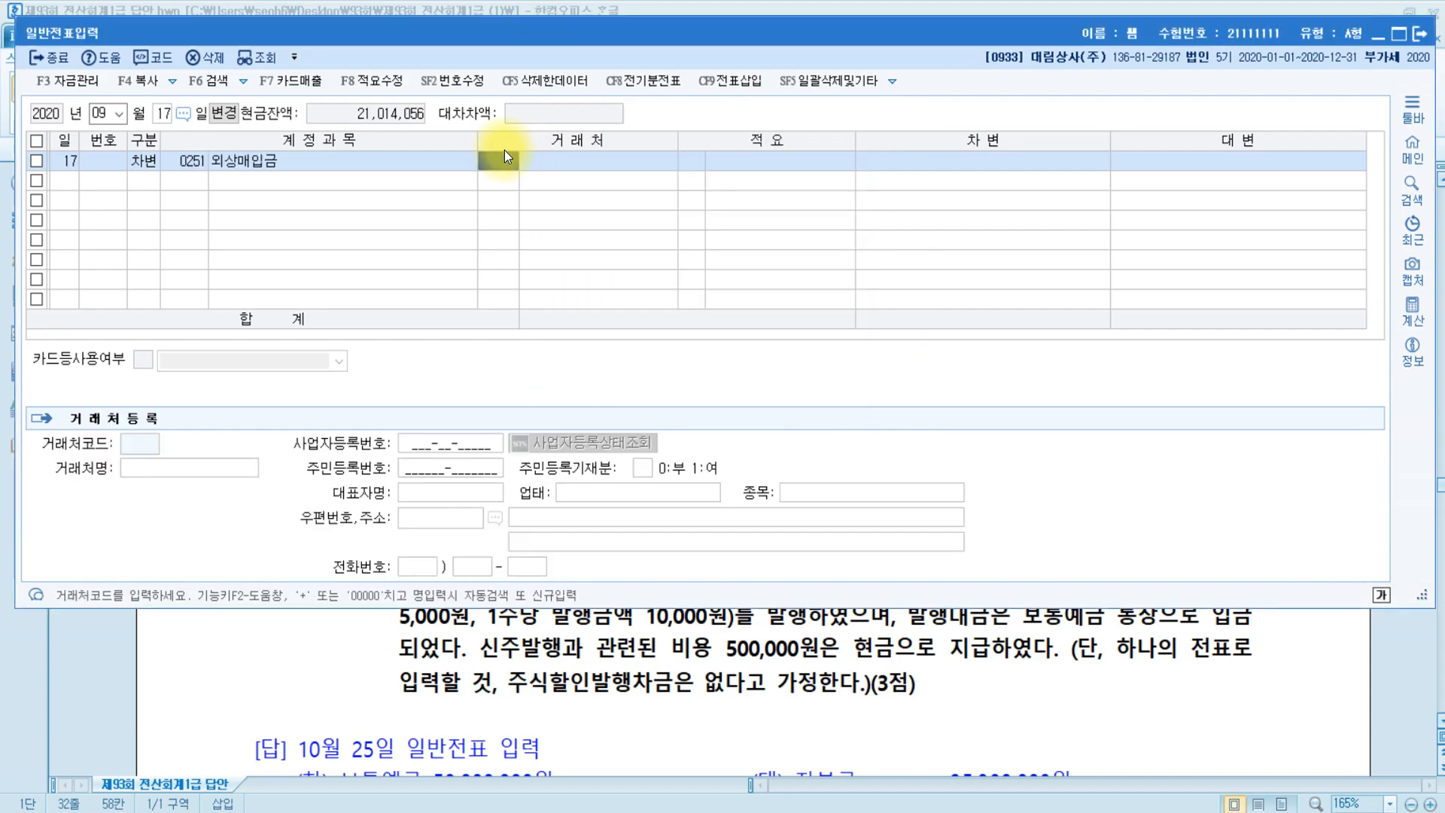
Assign (주)안동 as the 거래처 of the 외상매입금 line and enter a debit amount of 25,000,000
{"action": "type", "text": "안동"}
{"action": "key", "text": "Return"}
{"action": "key", "text": "Return"}
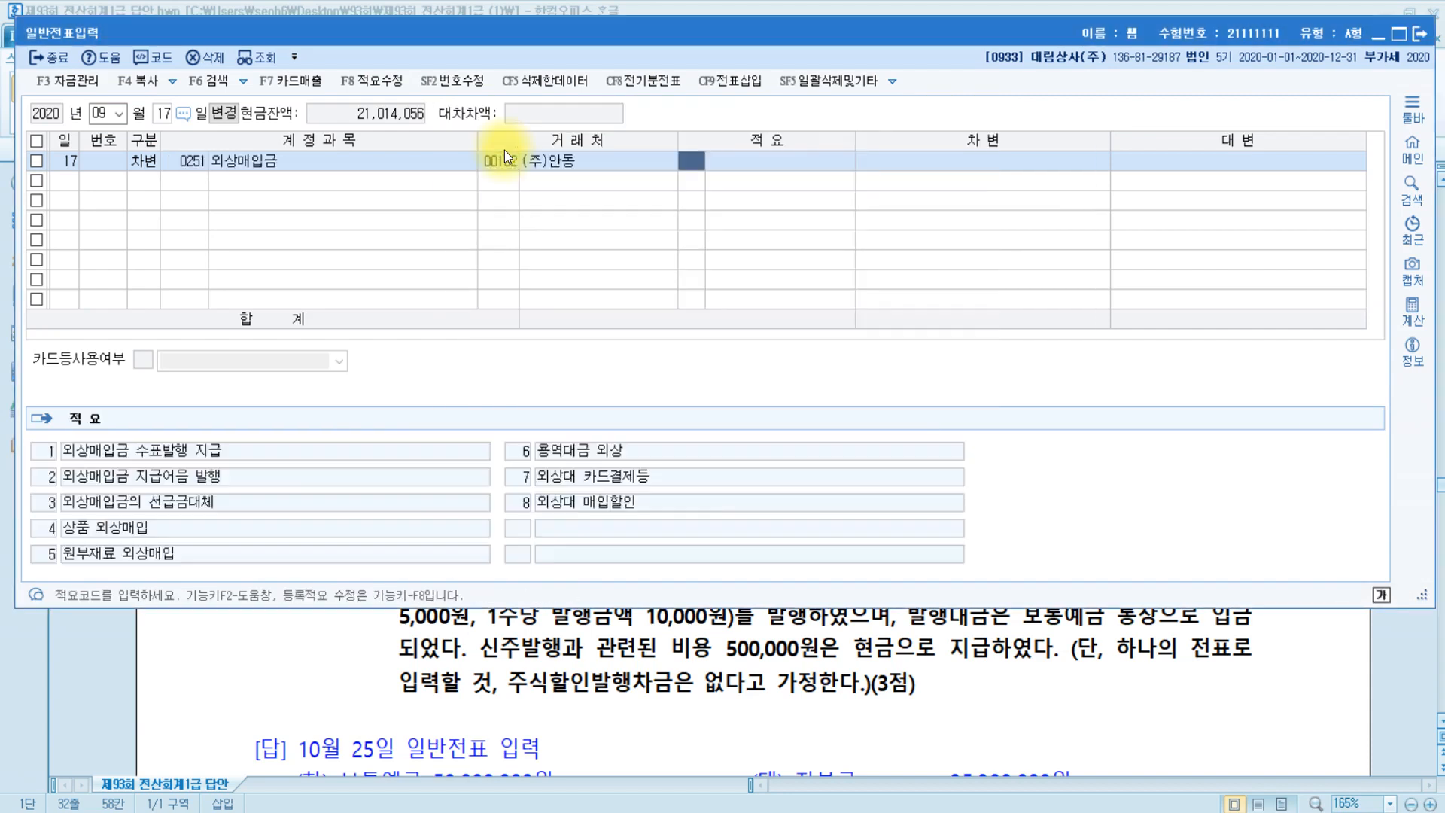
{"action": "key", "text": "Return"}
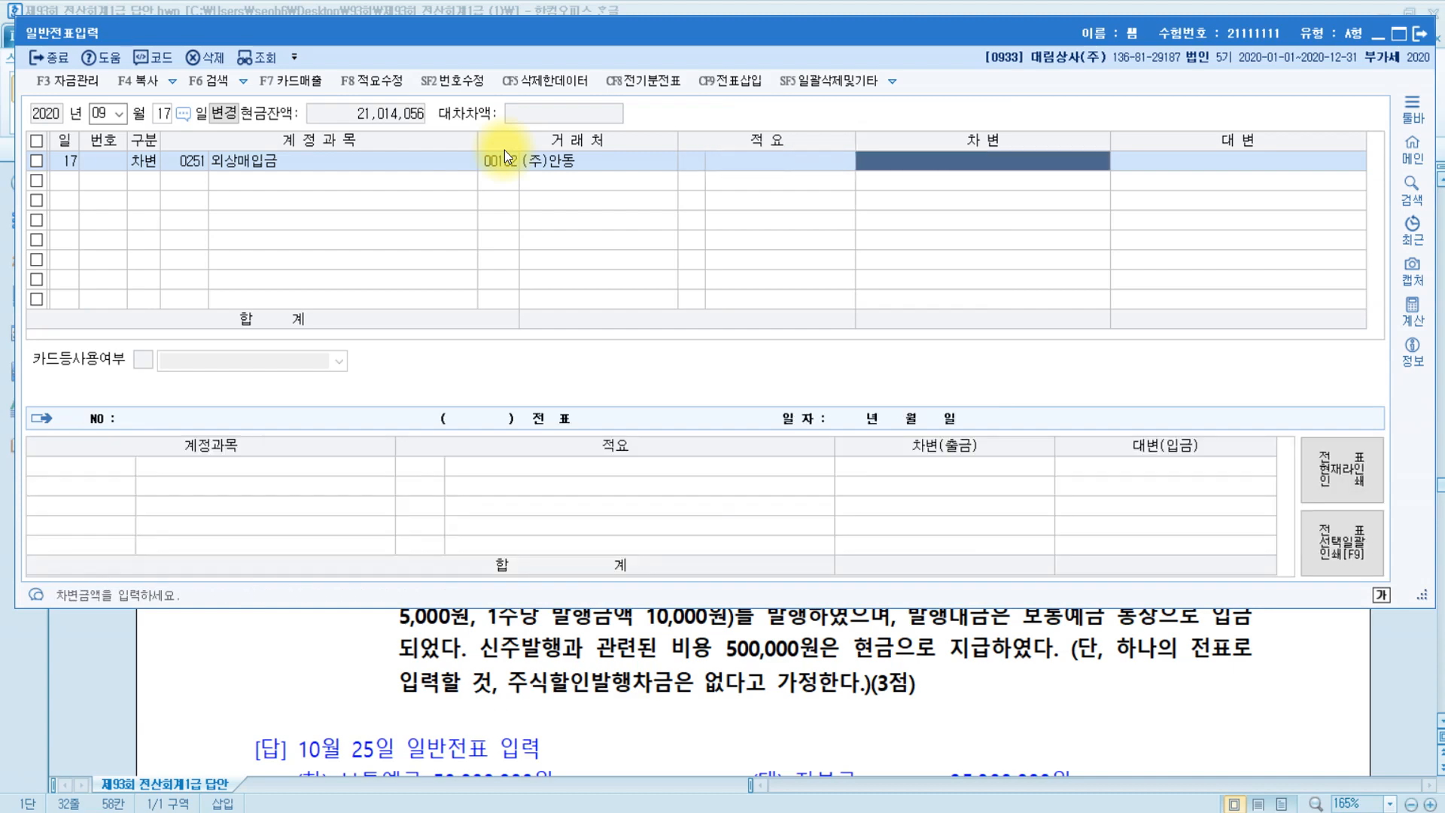
{"action": "type", "text": "25000000"}
{"action": "key", "text": "Return"}
Add a credit (대변) line on 9월 17일 for 보통예금 (0103) with an amount of 20,000,000
{"action": "type", "text": "4"}
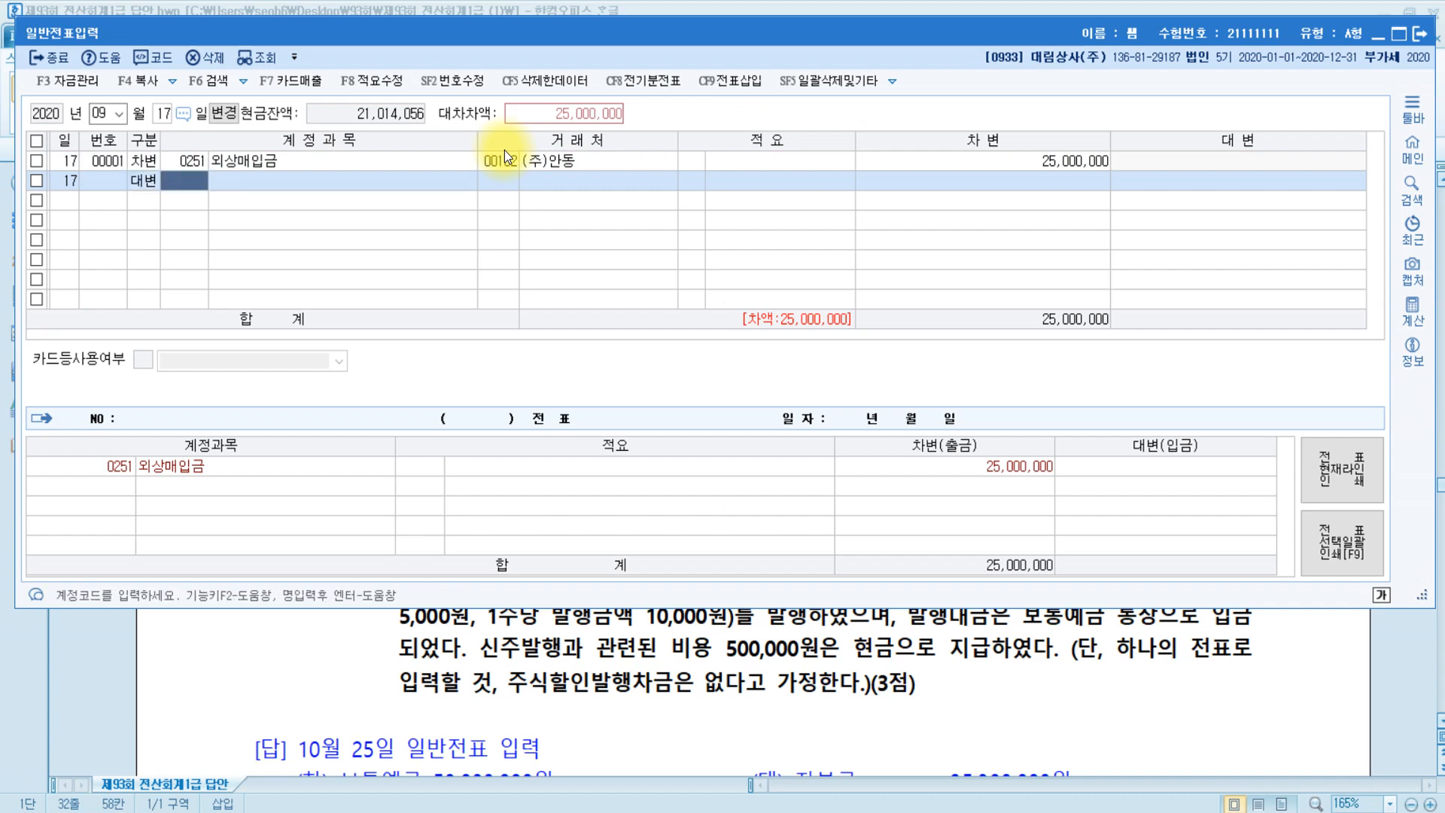
{"action": "type", "text": "보통"}
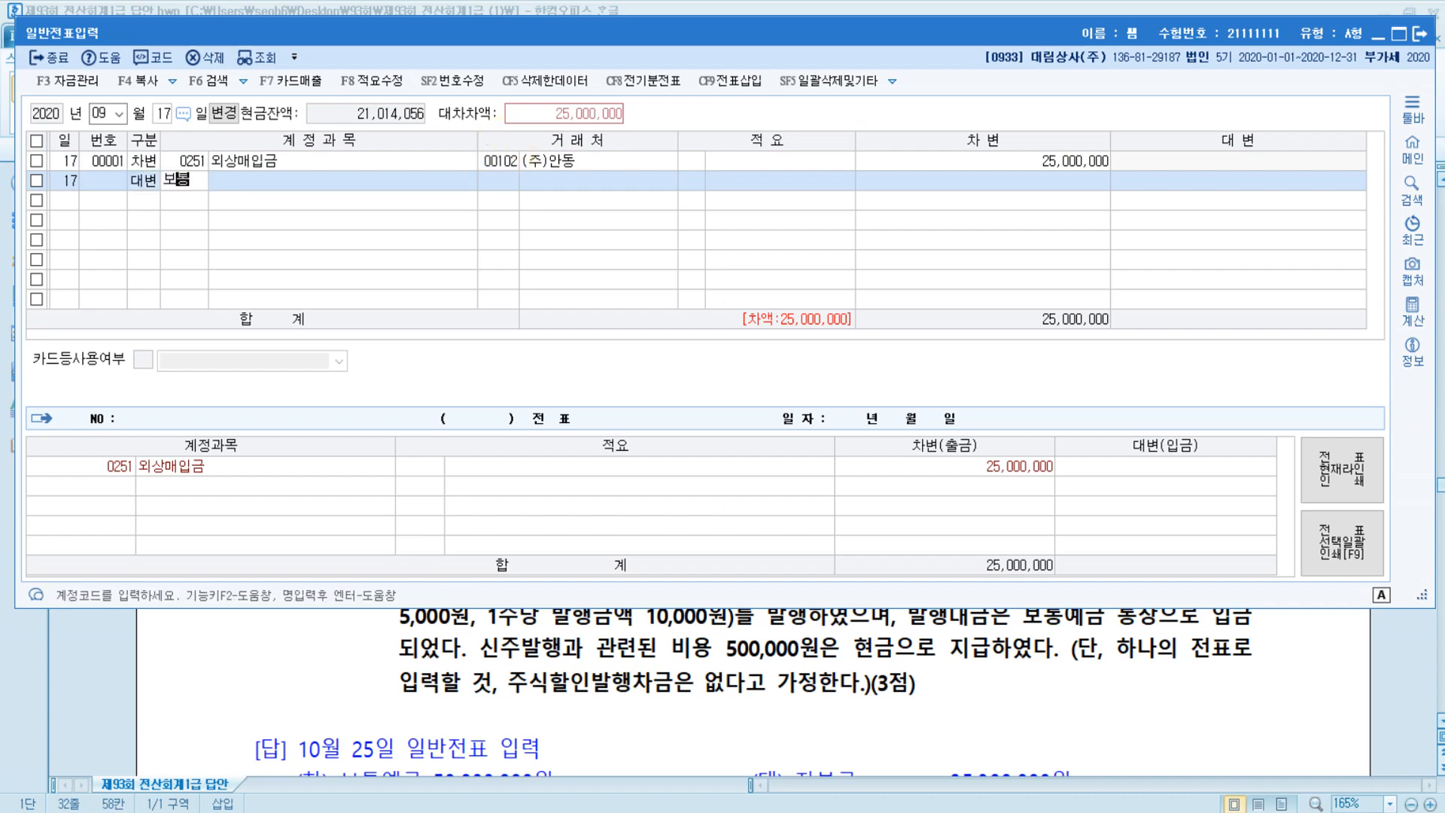
{"action": "key", "text": "Return"}
{"action": "key", "text": "Return"}
{"action": "key", "text": "Return"}
{"action": "key", "text": "Return"}
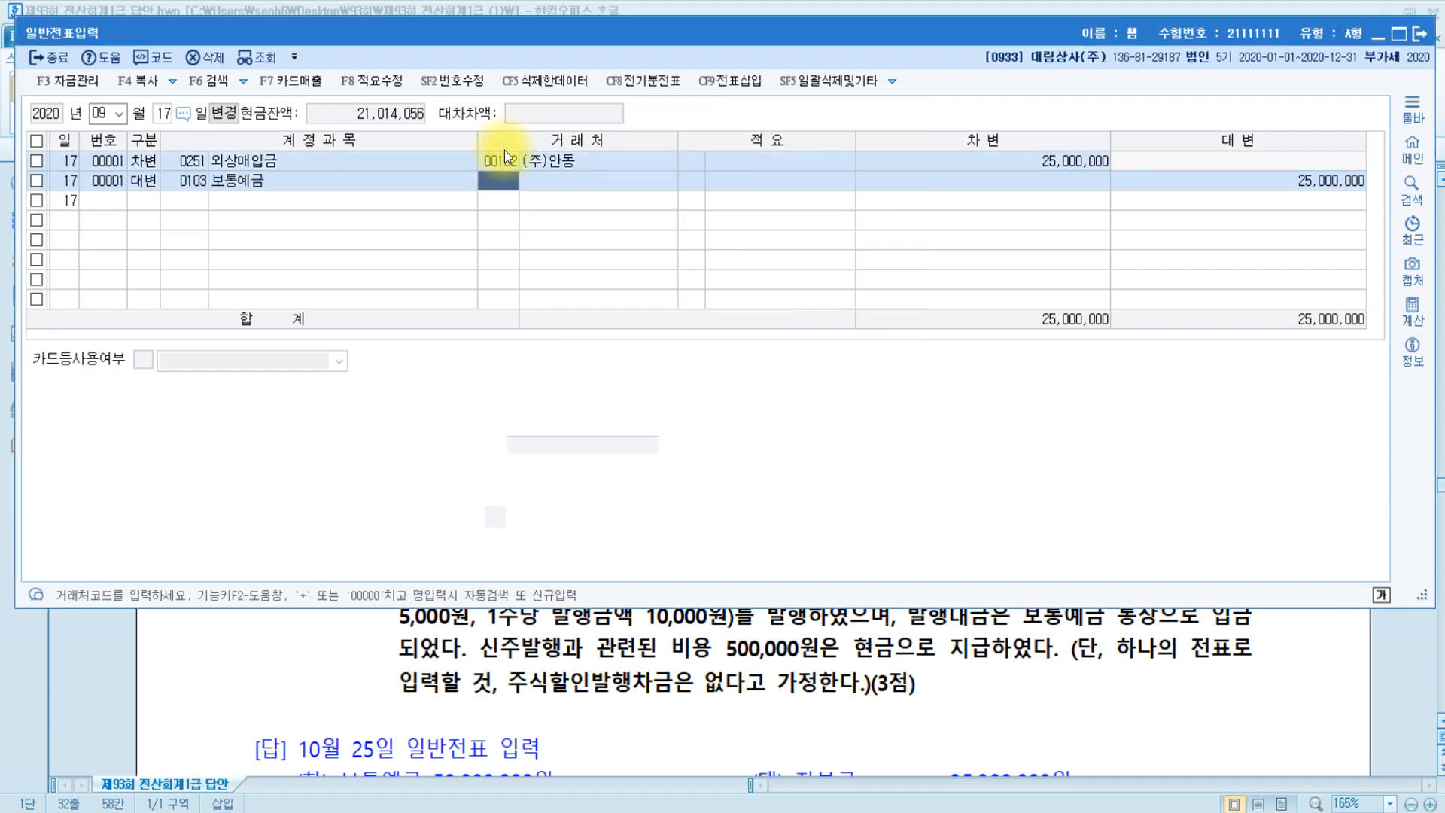
{"action": "key", "text": "Return"}
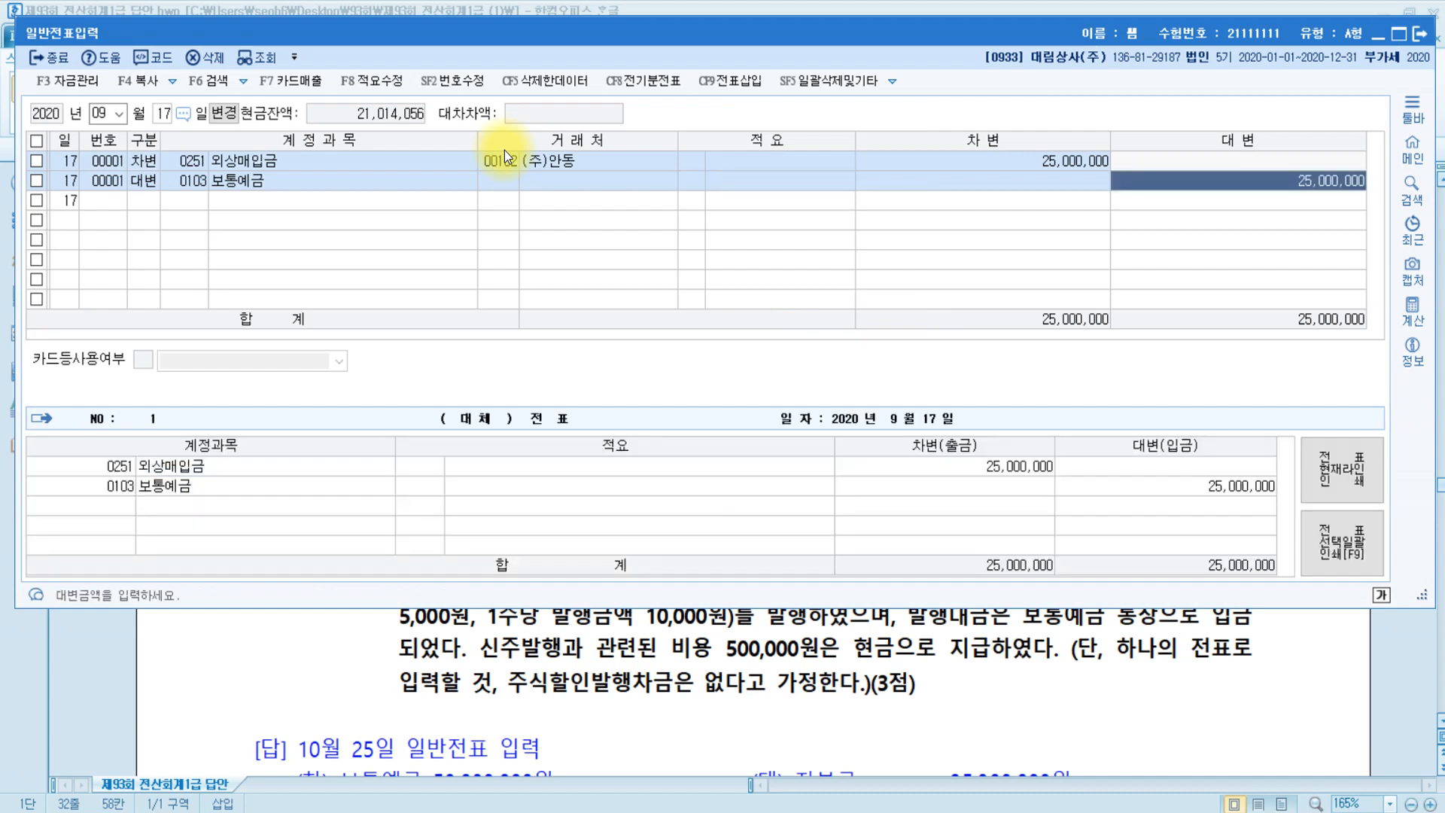
{"action": "type", "text": "20000000"}
{"action": "key", "text": "Return"}
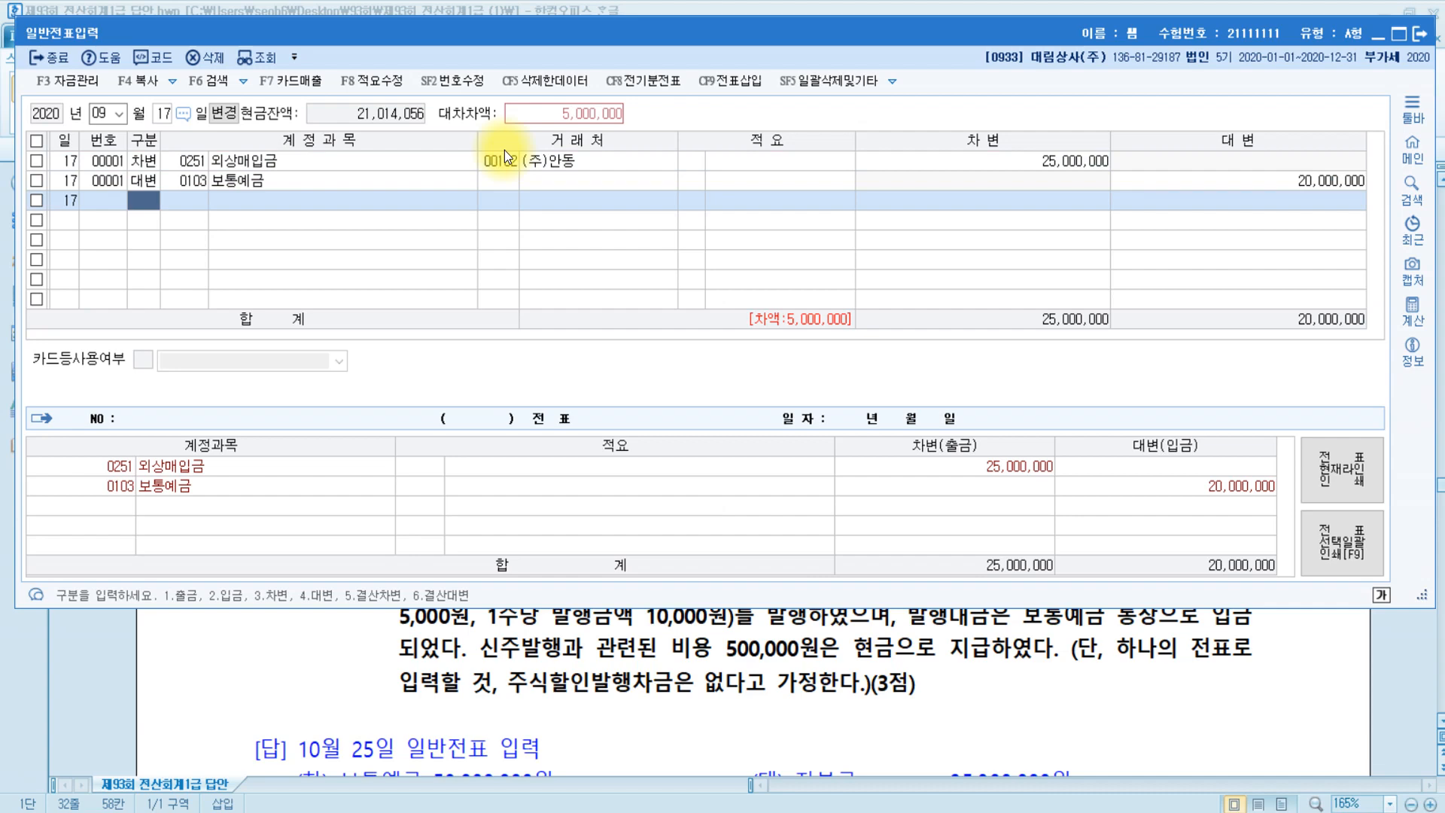
Add a second credit (대변) line for 채무면제이익 (0918), accepting the remaining 5,000,000 as its amount
{"action": "key", "text": "4"}
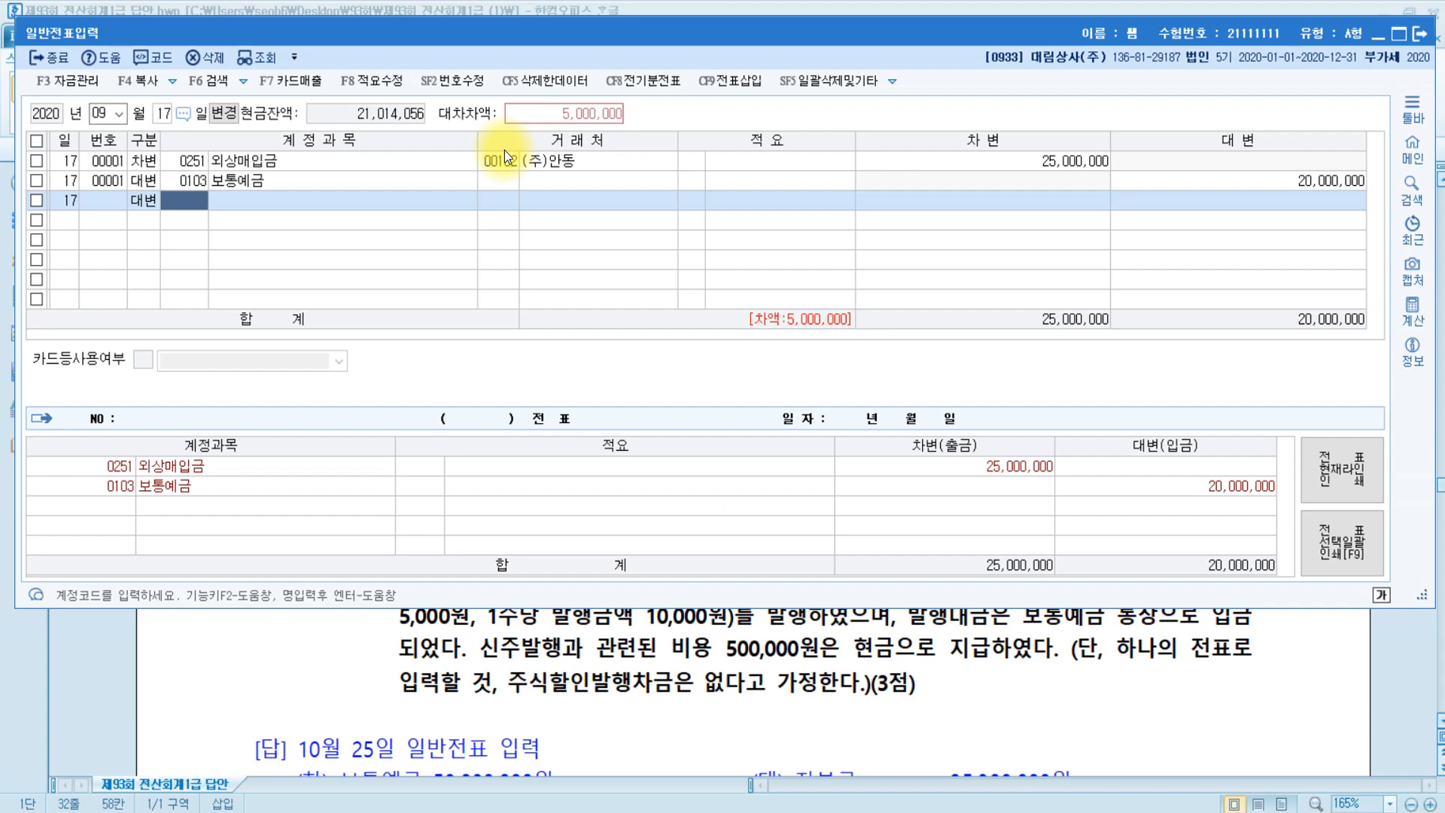
{"action": "type", "text": "채무"}
{"action": "key", "text": "Return"}
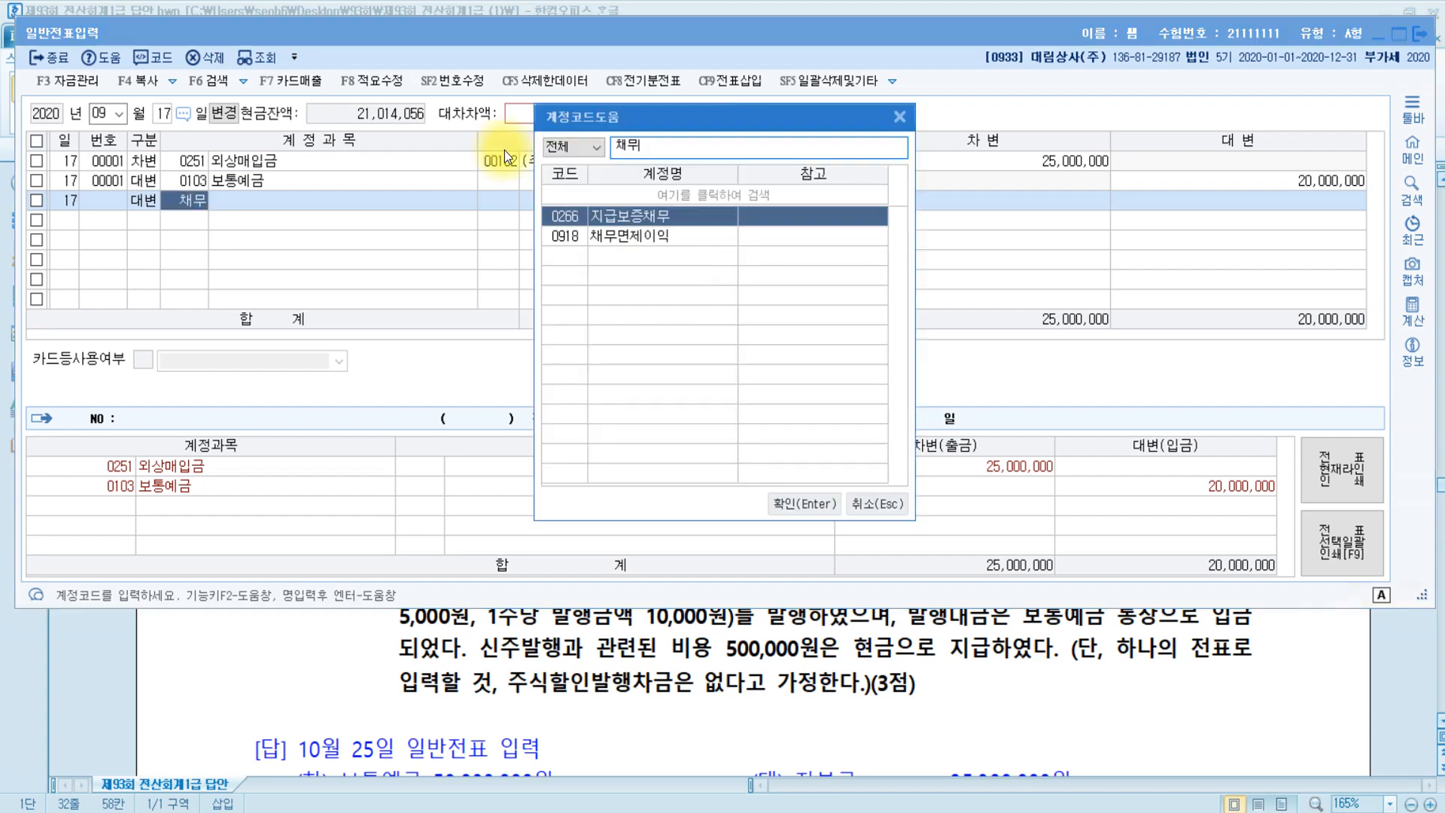
{"action": "key", "text": "Down"}
{"action": "key", "text": "Return"}
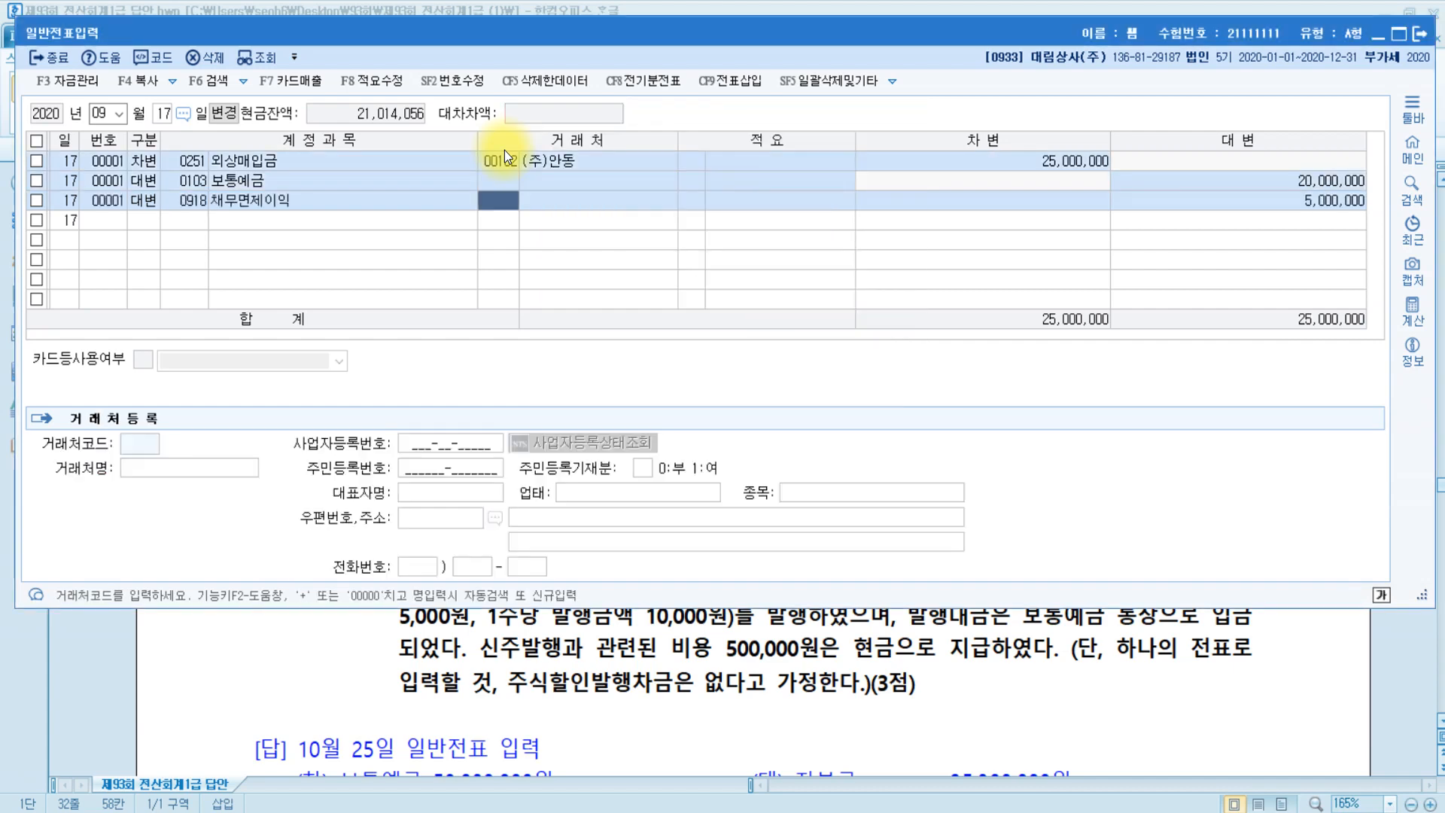
{"action": "key", "text": "Return"}
{"action": "key", "text": "Return"}
{"action": "key", "text": "Return"}
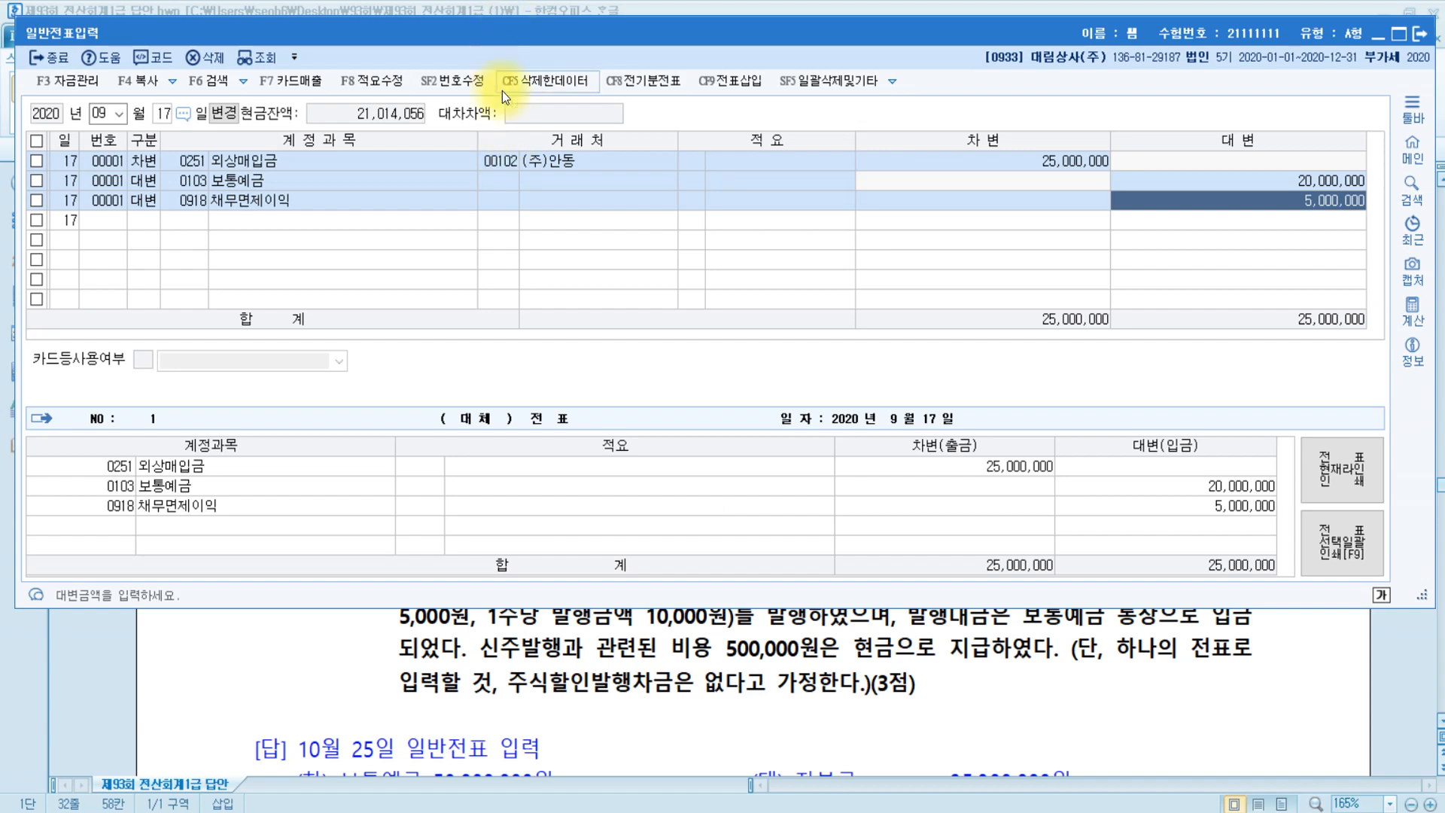
Switch to the 한글 document and read problem [3] of 10월 25일, including the share-issue cost and the 주식할인발행차금 condition
{"action": "left_click", "coordinate": [877, 617]}
{"action": "scroll", "coordinate": [877, 429], "scroll_direction": "down", "scroll_amount": 5}
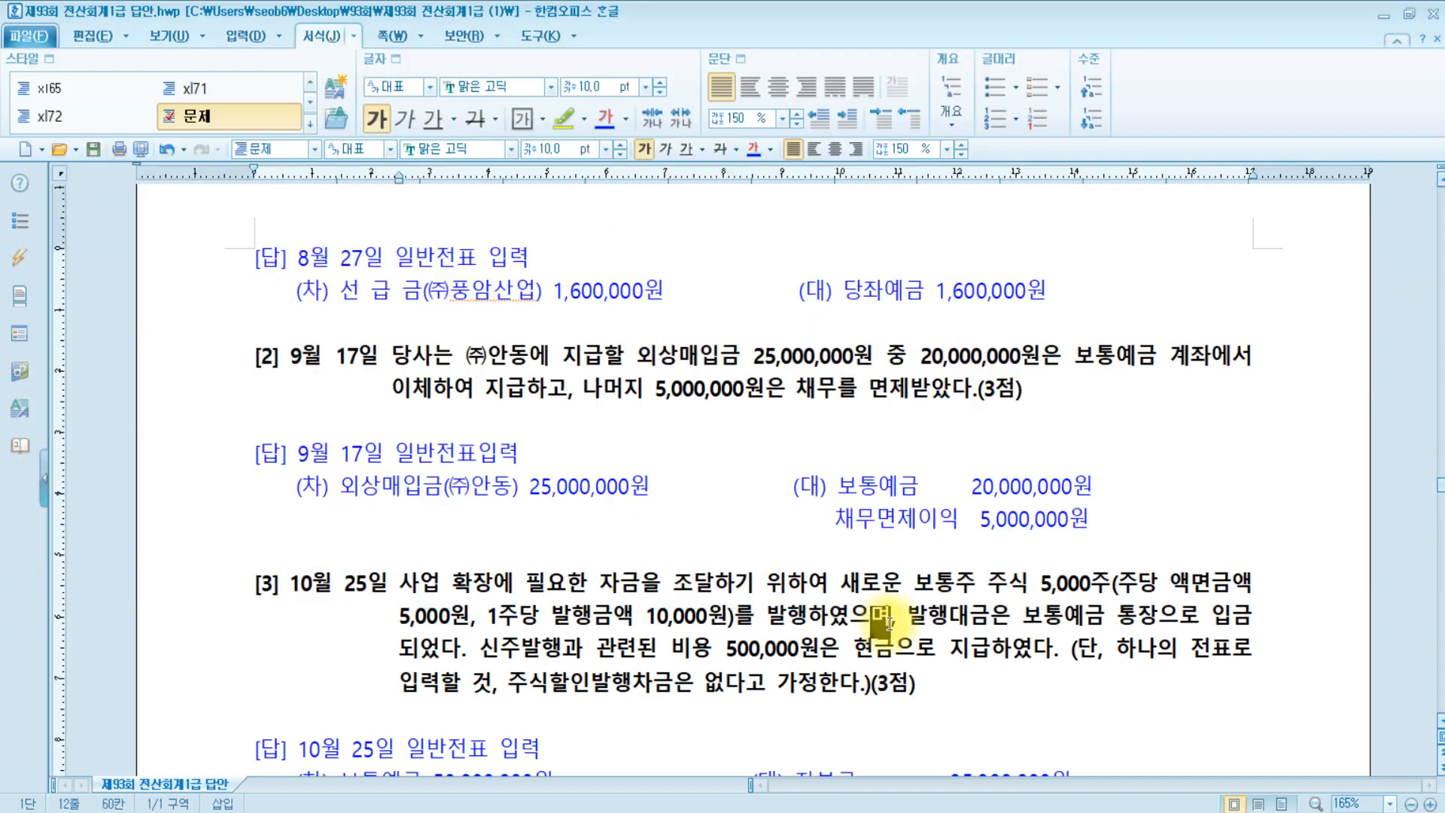
{"action": "left_click", "coordinate": [932, 430]}
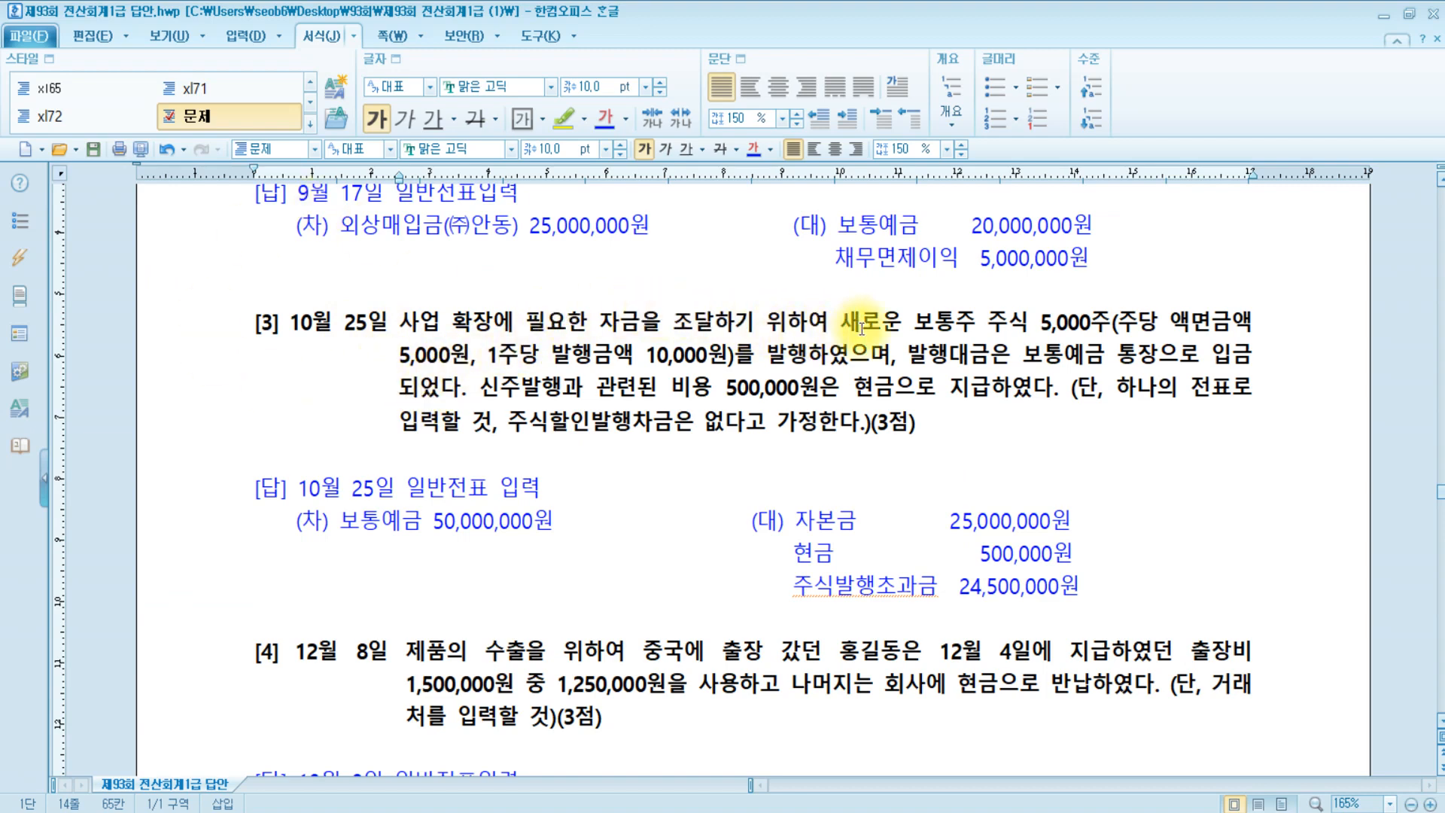
{"action": "left_click", "coordinate": [975, 322]}
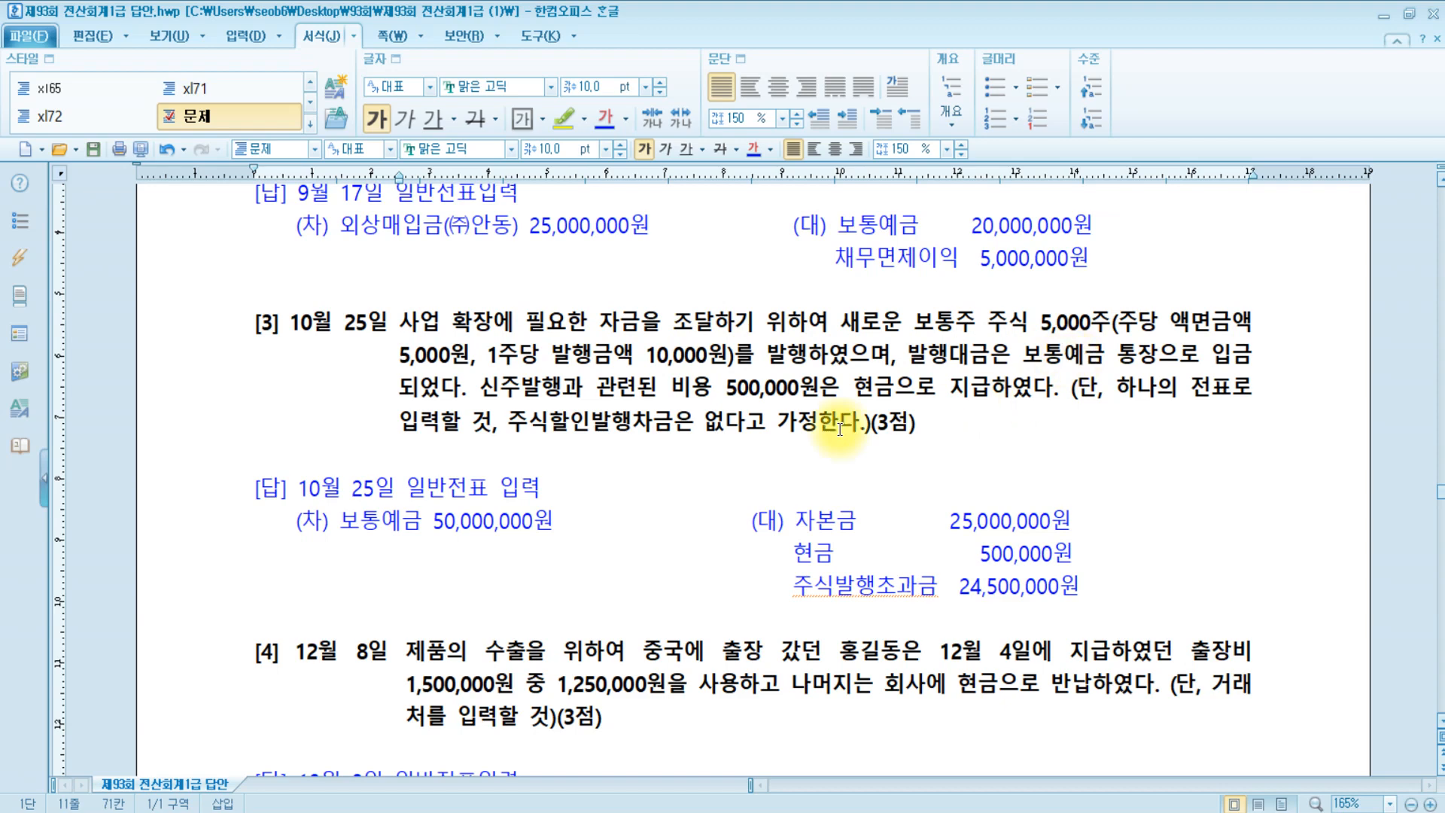
{"action": "left_click_drag", "start_coordinate": [470, 377], "coordinate": [718, 397]}
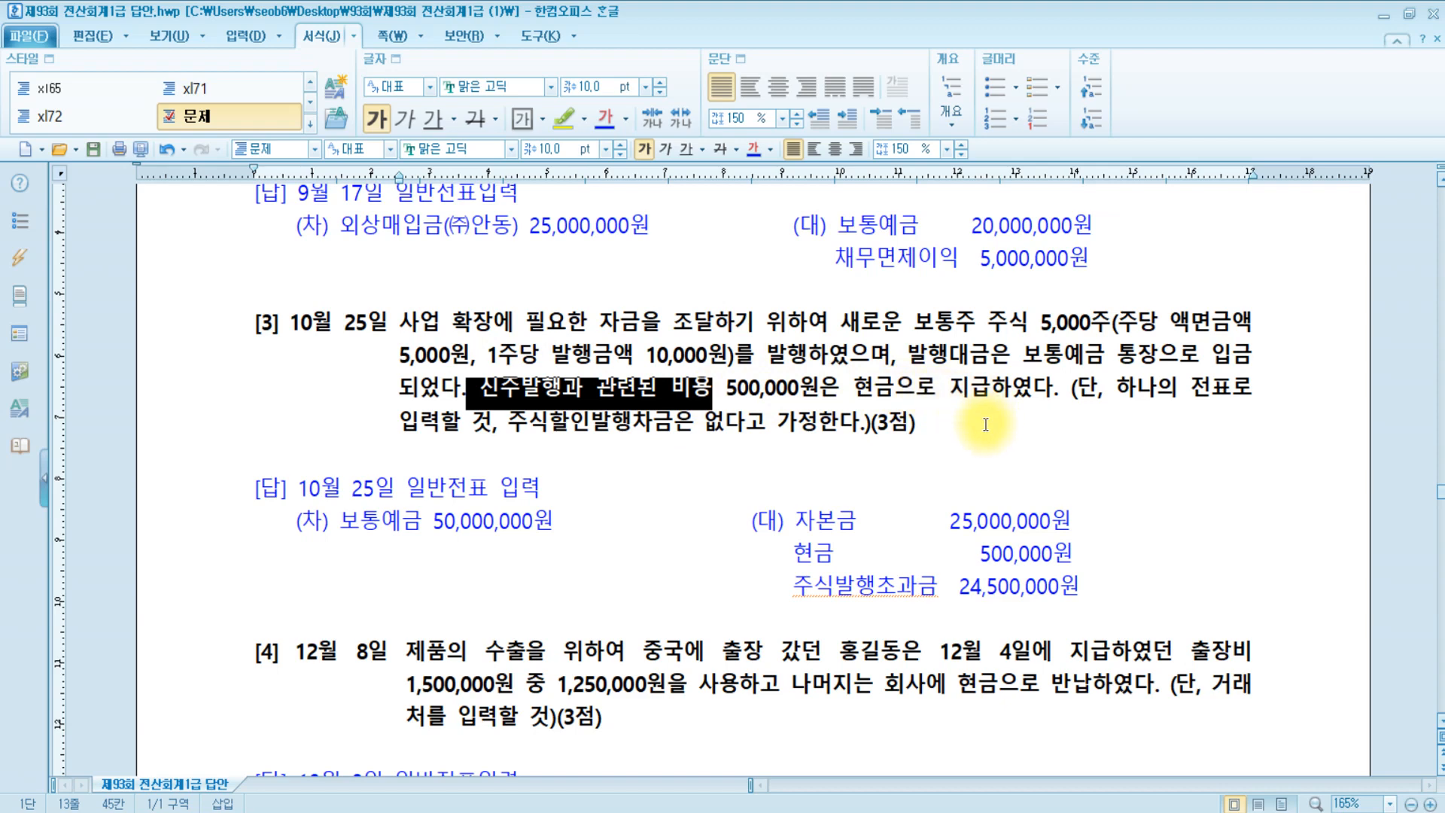
{"action": "left_click", "coordinate": [1125, 386]}
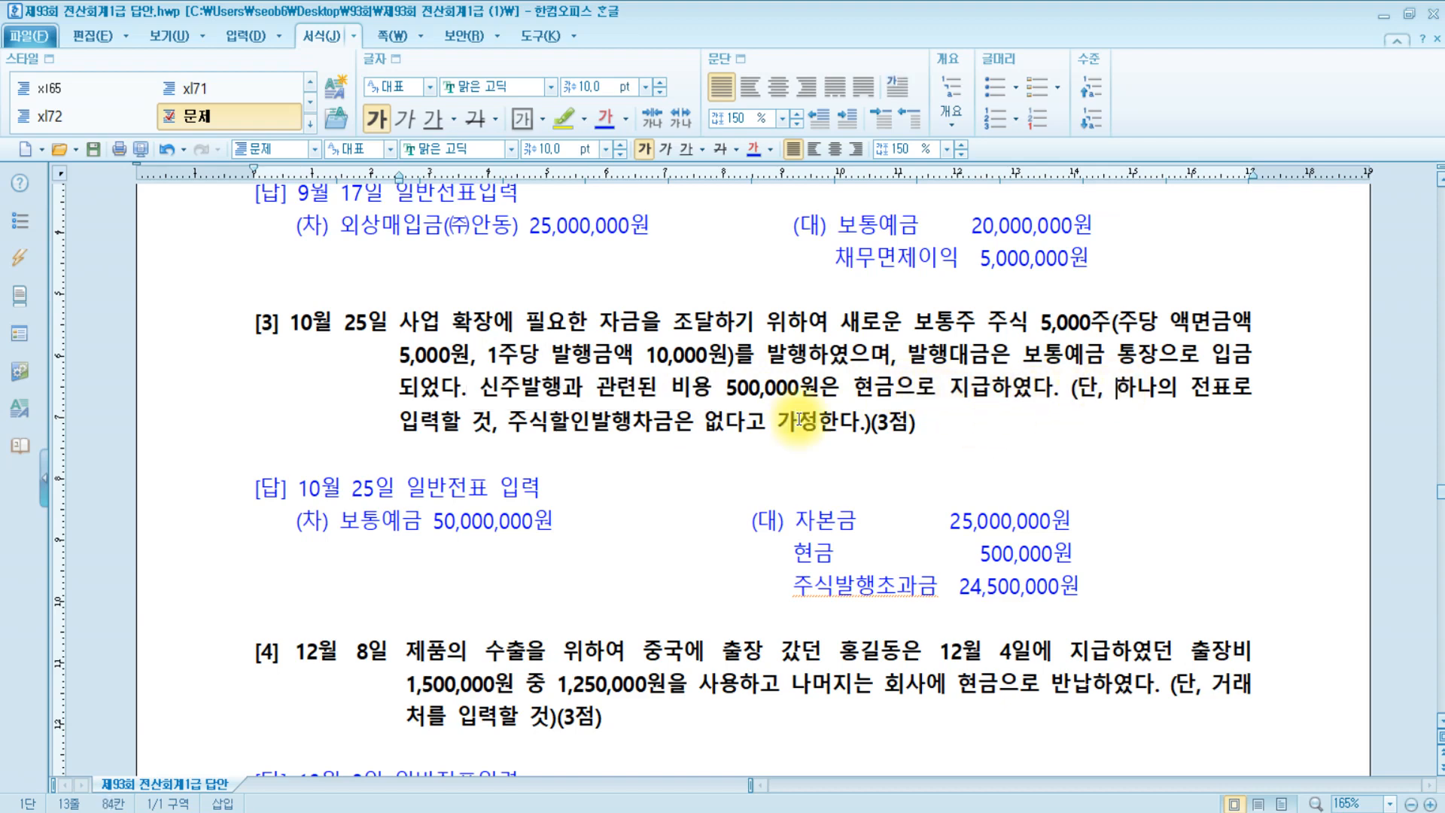
{"action": "left_click", "coordinate": [502, 427]}
{"action": "left_click_drag", "start_coordinate": [508, 424], "coordinate": [810, 435]}
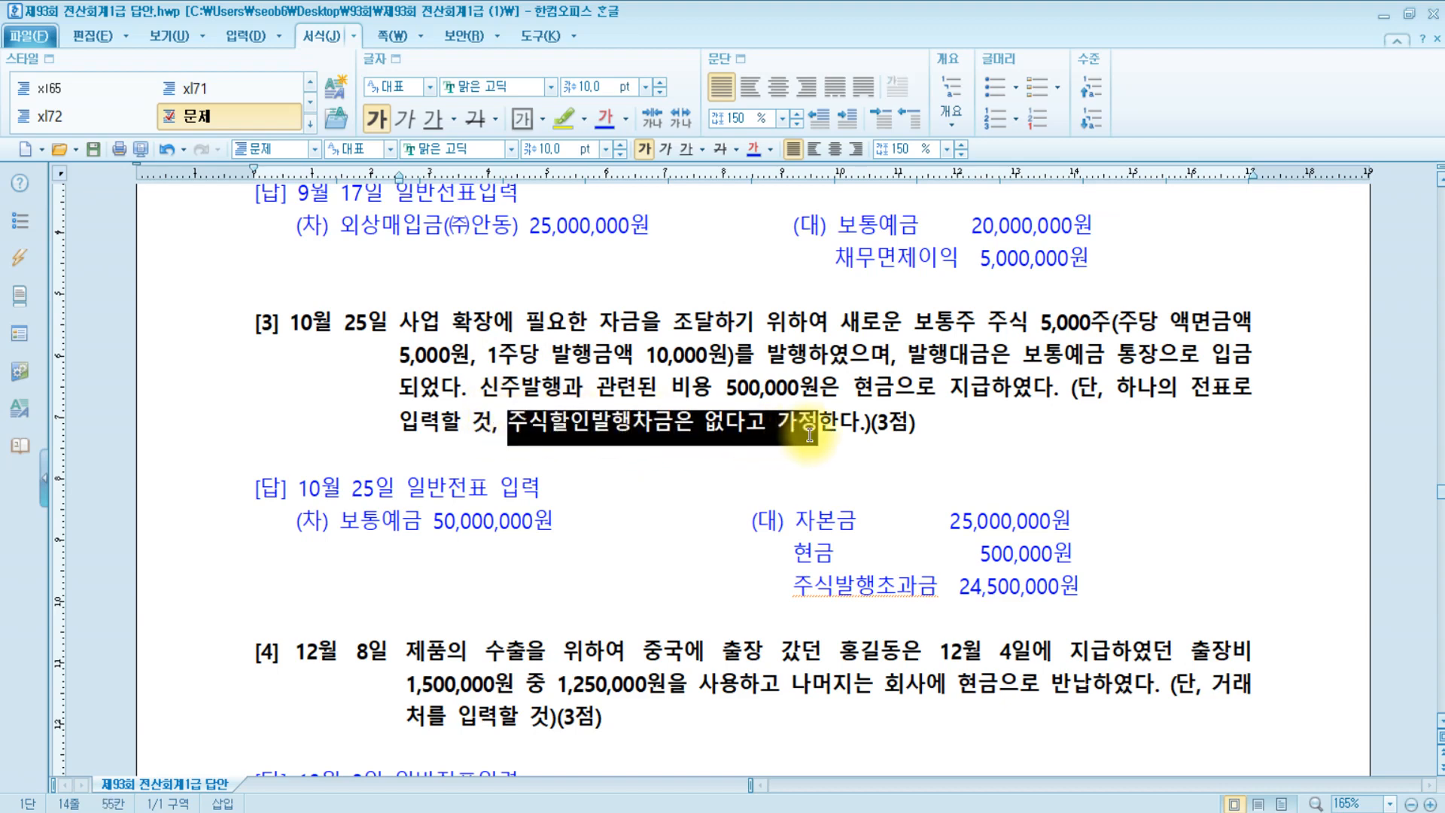
Add the note line "* 주식발행비용 : 발행가액에서 차감한다." directly below the text of problem [3]
{"action": "left_click", "coordinate": [961, 428]}
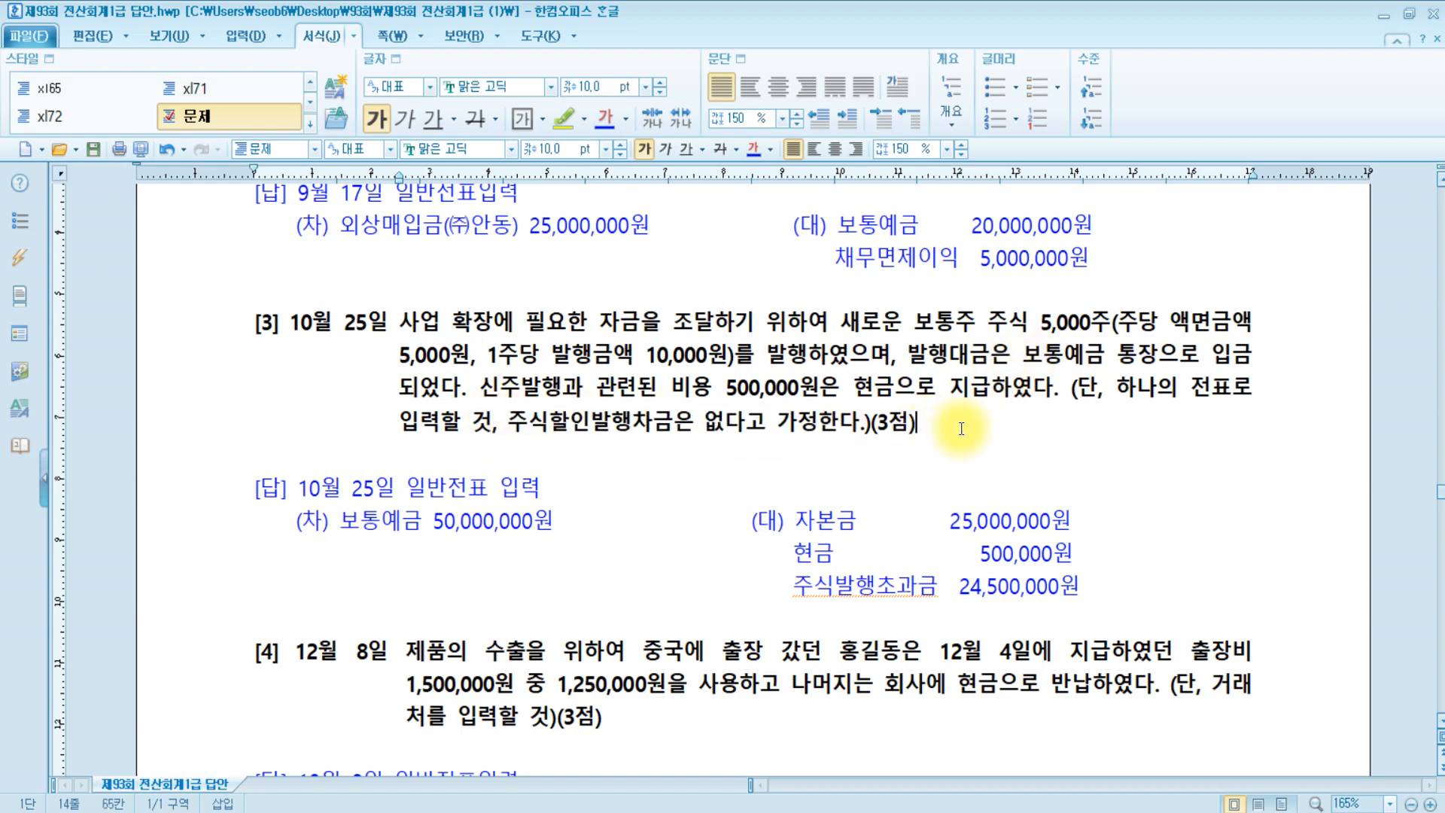
{"action": "key", "text": "Return"}
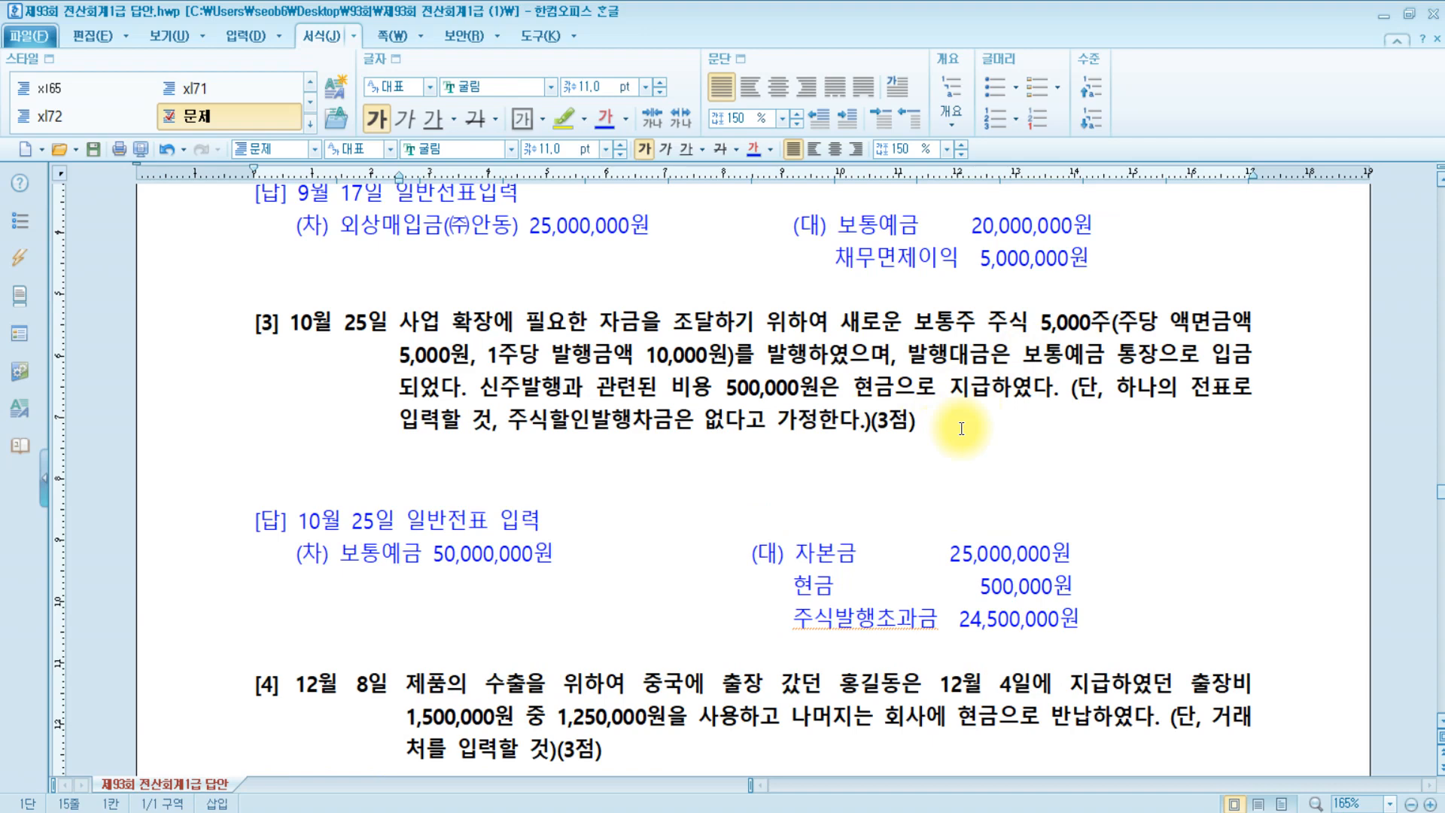
{"action": "type", "text": "* 주식발행비"}
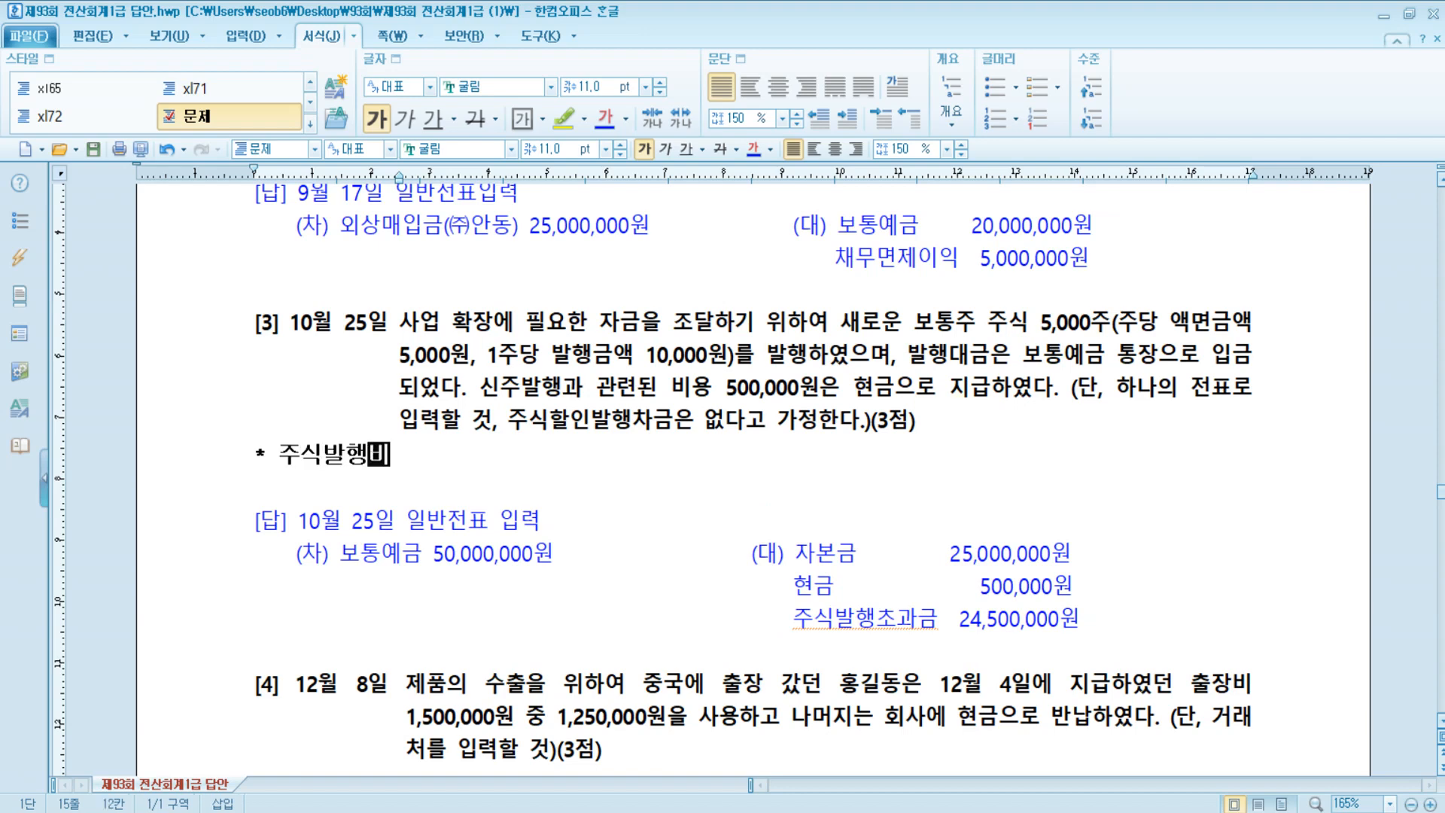
{"action": "type", "text": "요ㅇ : "}
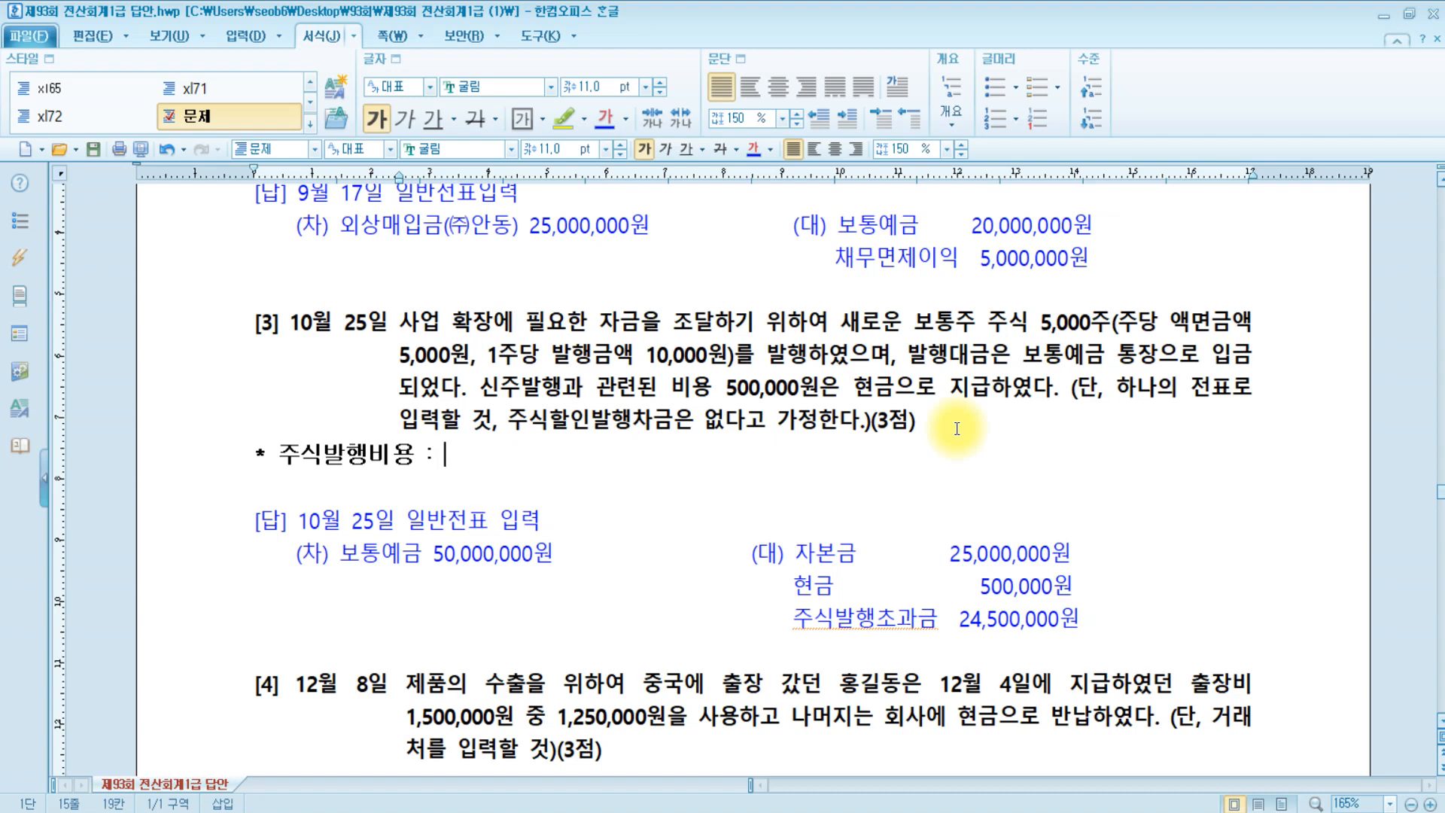
{"action": "type", "text": "발해ㅇ가액에서 "}
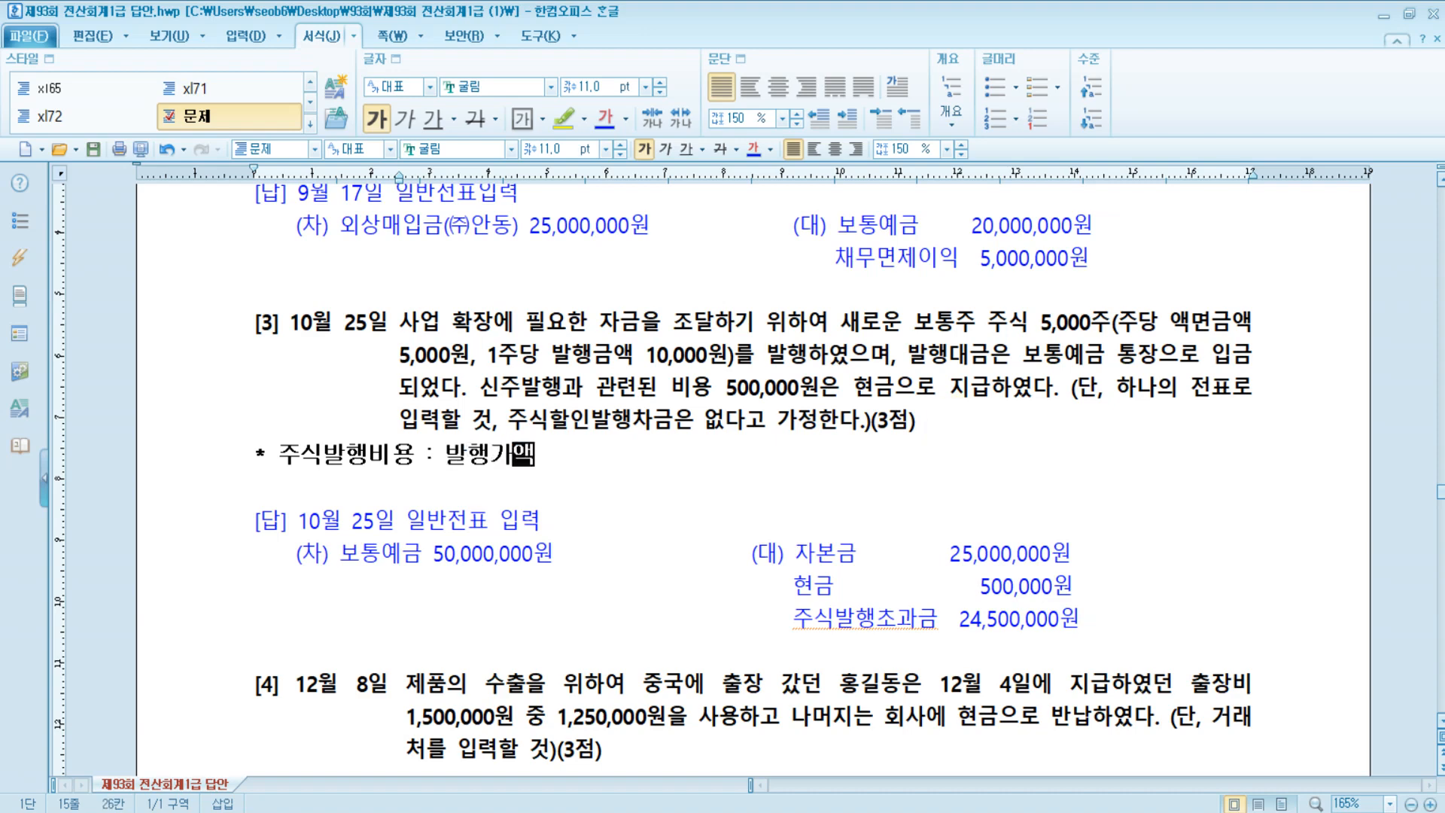
{"action": "type", "text": "차"}
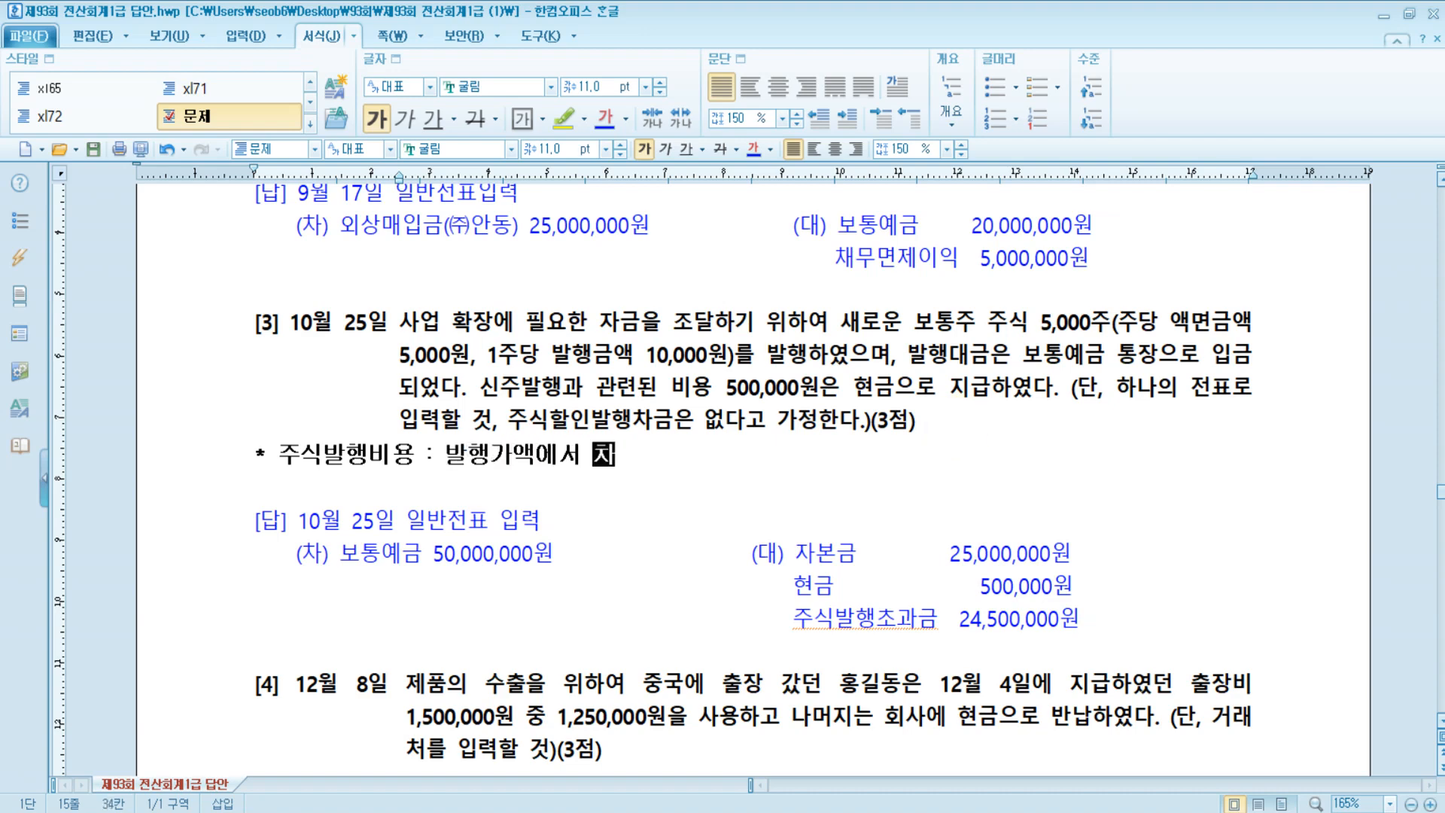
{"action": "type", "text": "감한ㄷㅏ."}
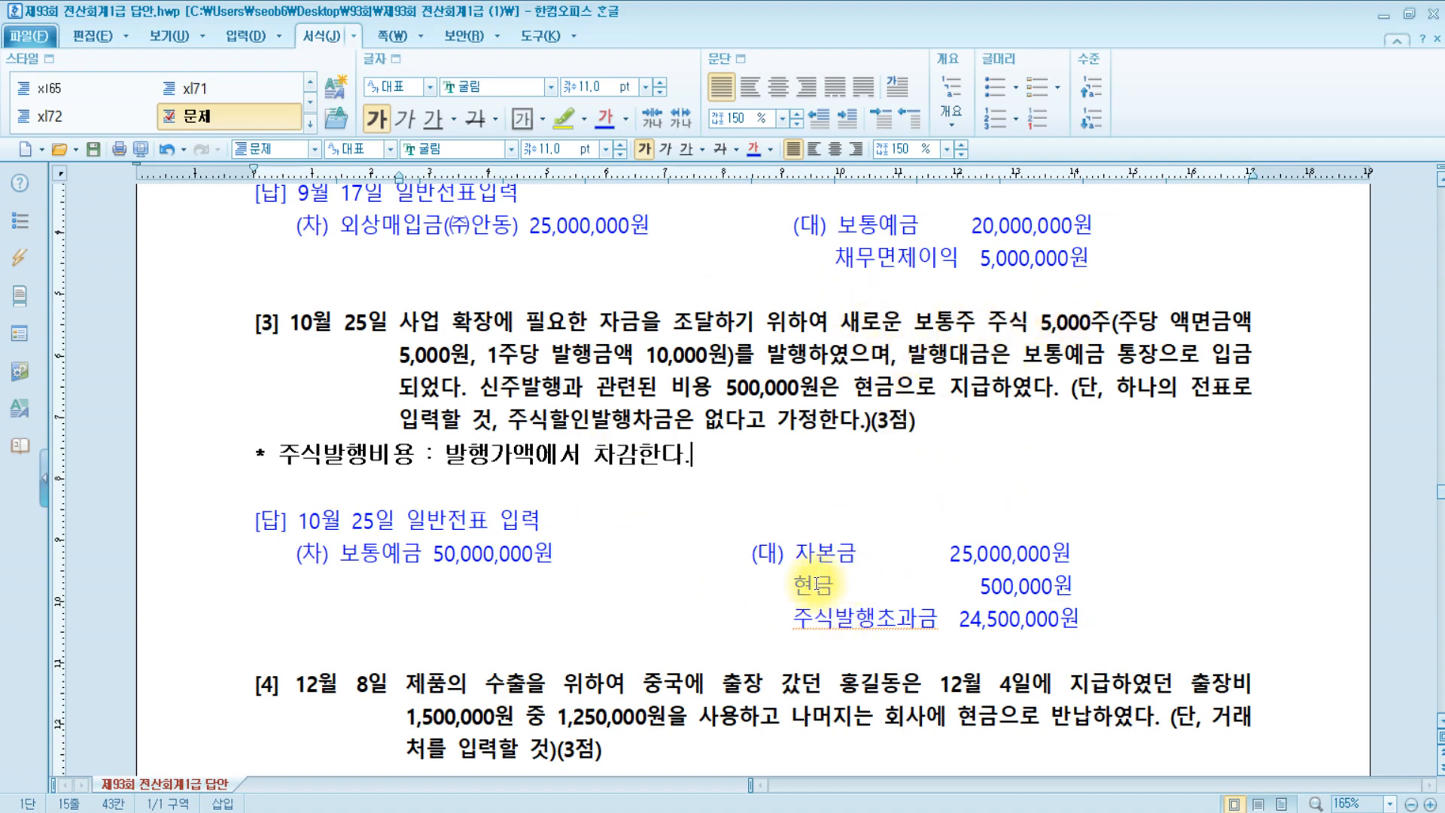
Compare the 보통예금, 자본금 and 현금 lines of the 10월 25일 answer with the share-issue details in problem [3]
{"action": "left_click_drag", "start_coordinate": [790, 555], "coordinate": [881, 556]}
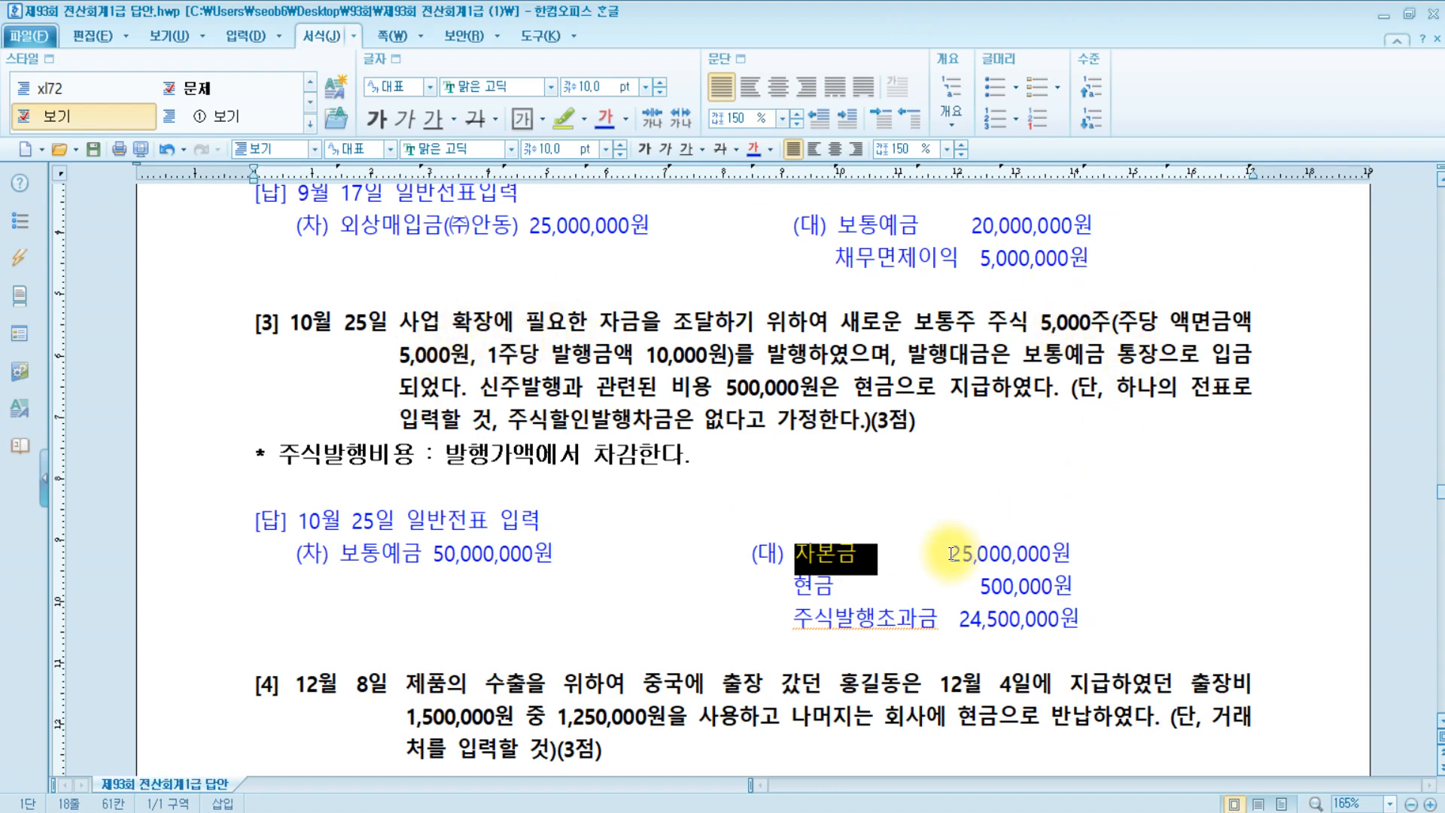
{"action": "left_click_drag", "start_coordinate": [951, 554], "coordinate": [1136, 553]}
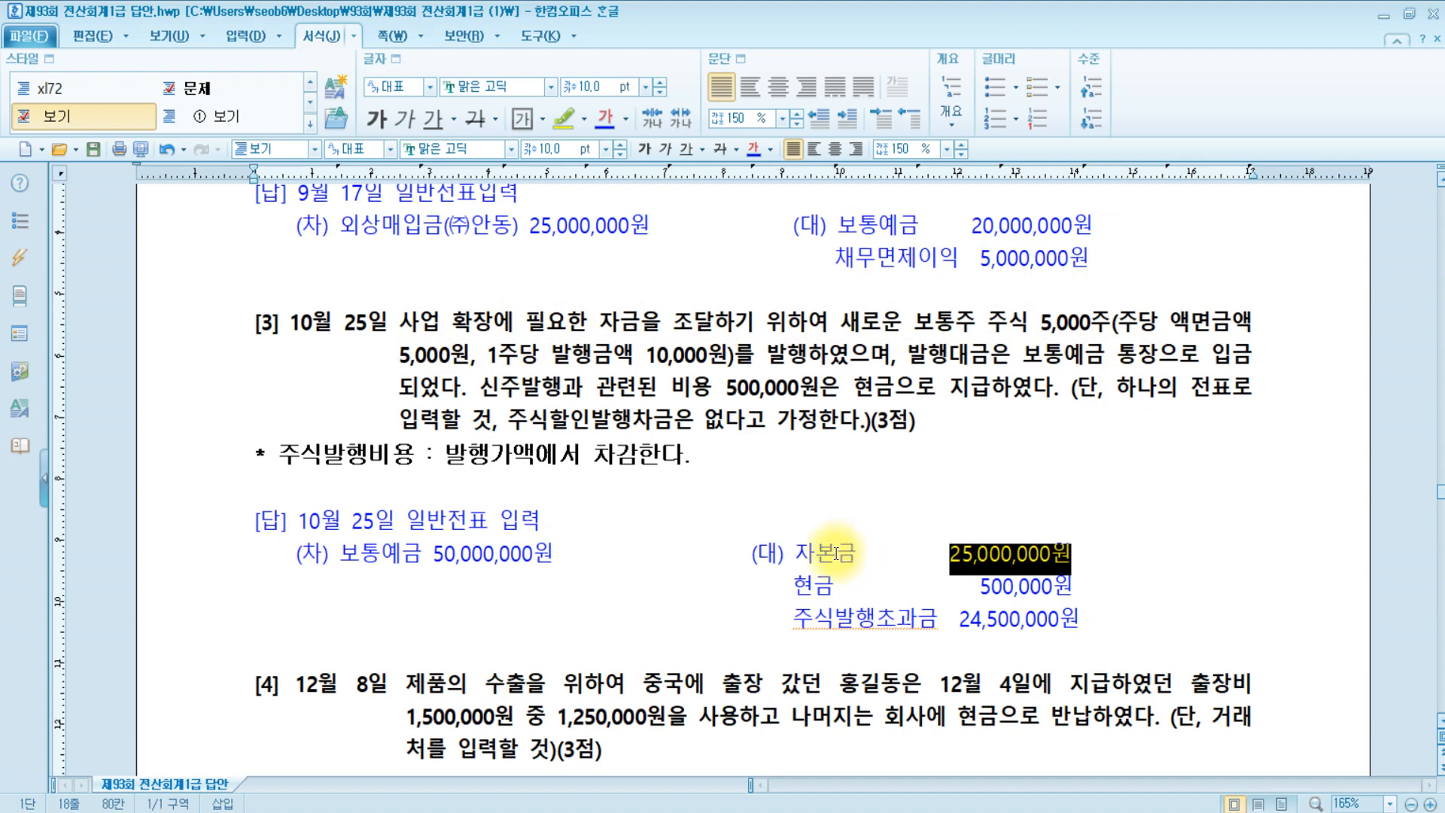
{"action": "left_click_drag", "start_coordinate": [795, 554], "coordinate": [1113, 557]}
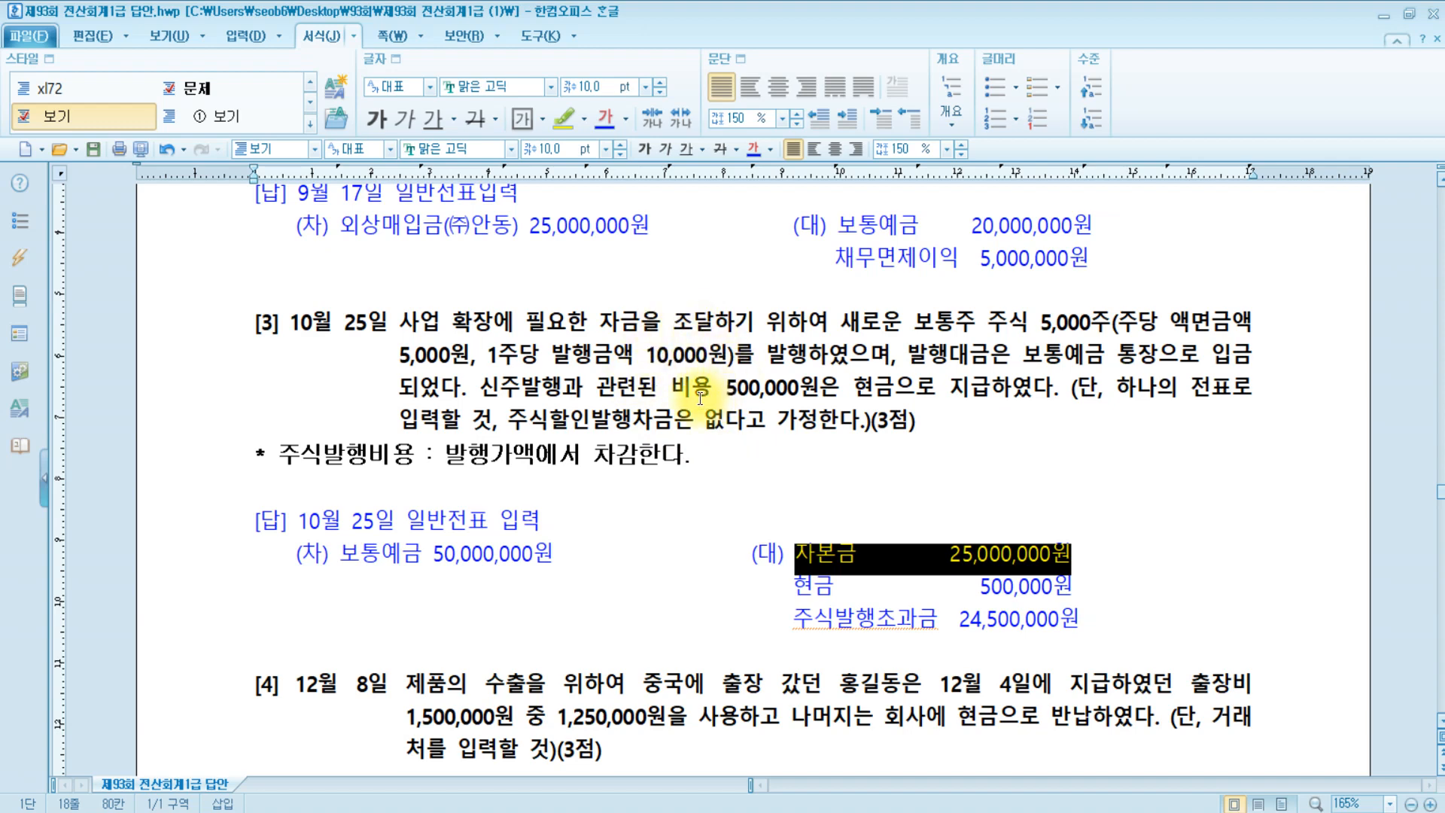
{"action": "left_click", "coordinate": [1109, 325]}
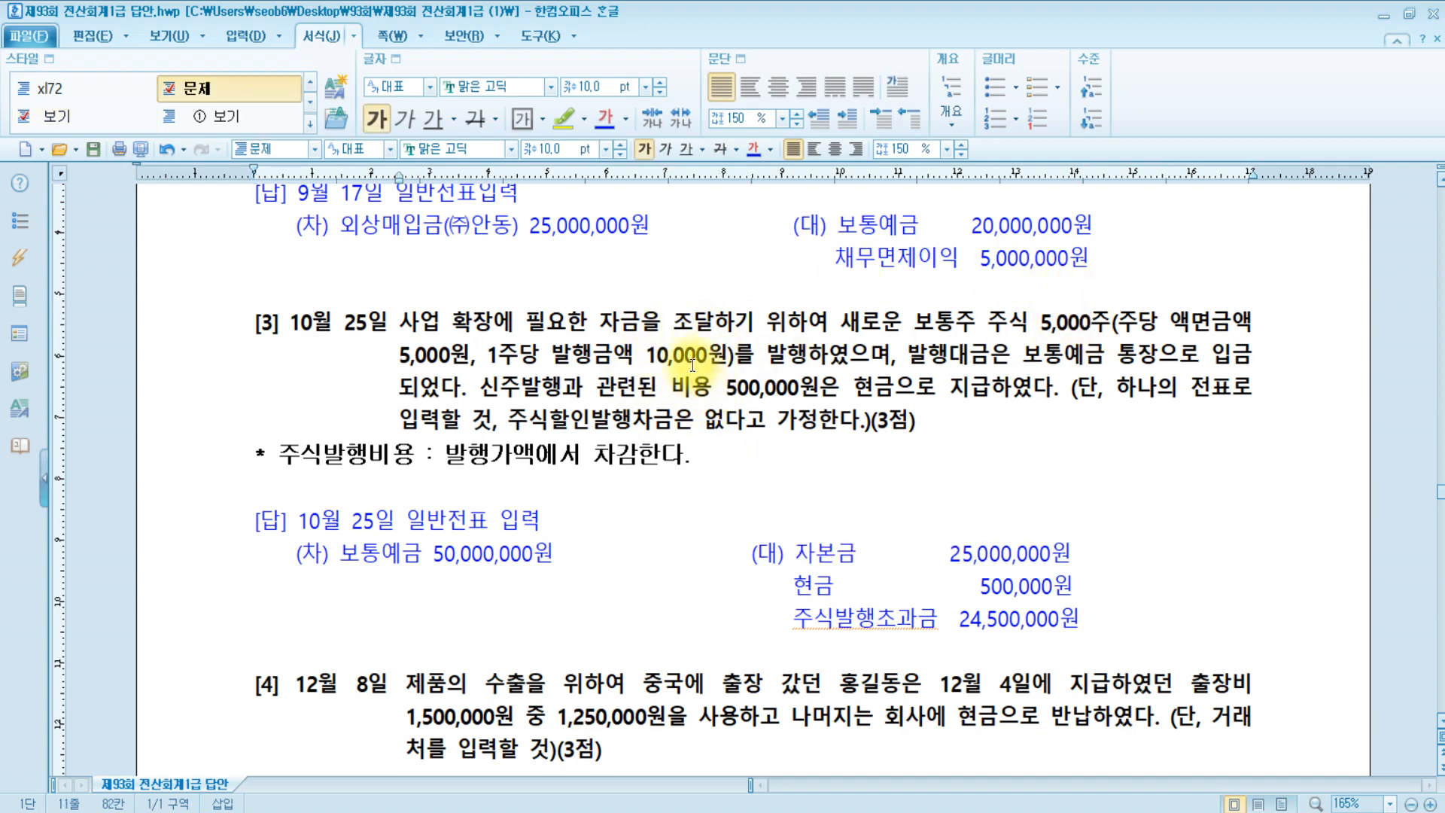
{"action": "left_click", "coordinate": [473, 557]}
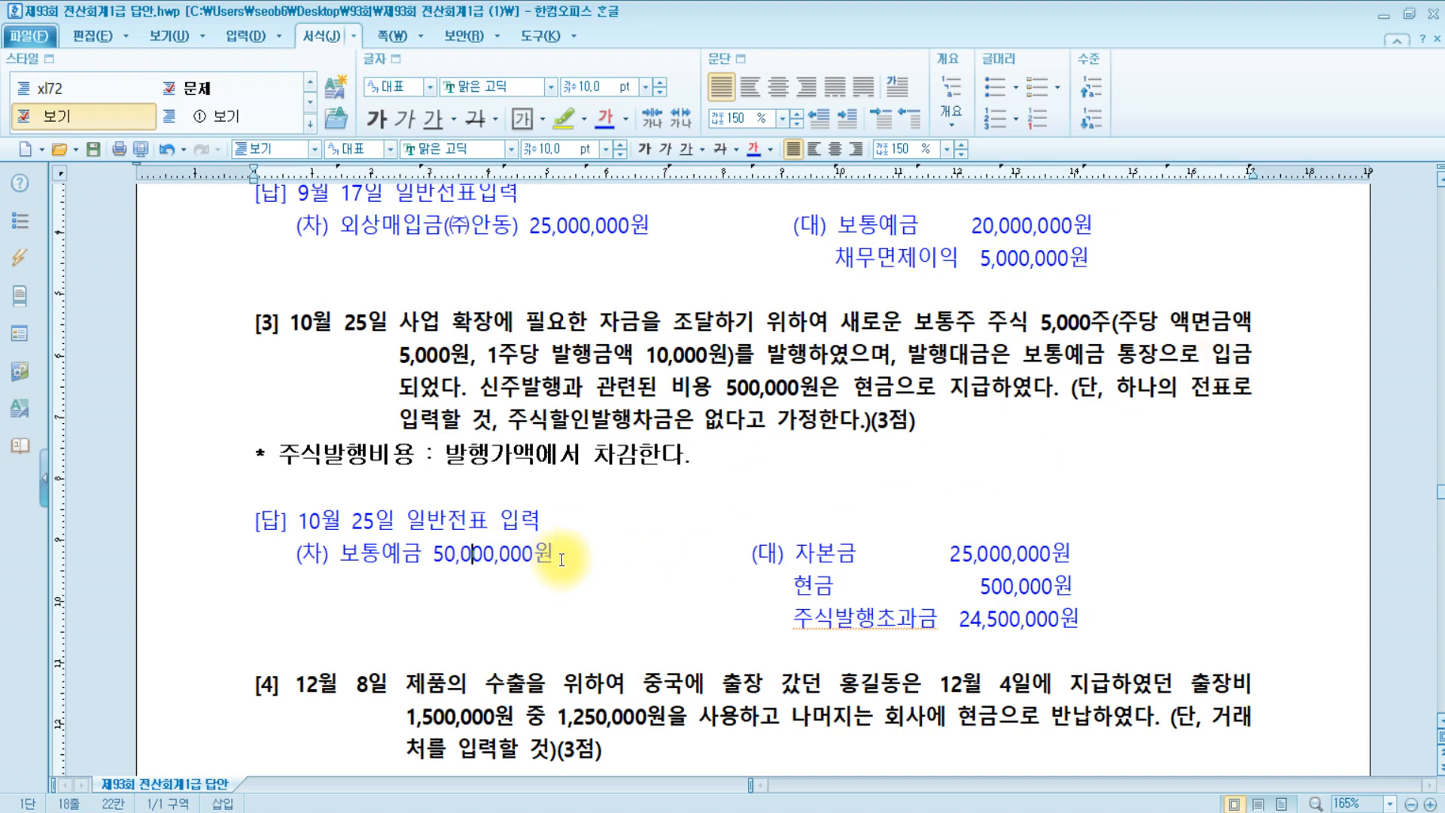
{"action": "left_click_drag", "start_coordinate": [561, 559], "coordinate": [261, 554]}
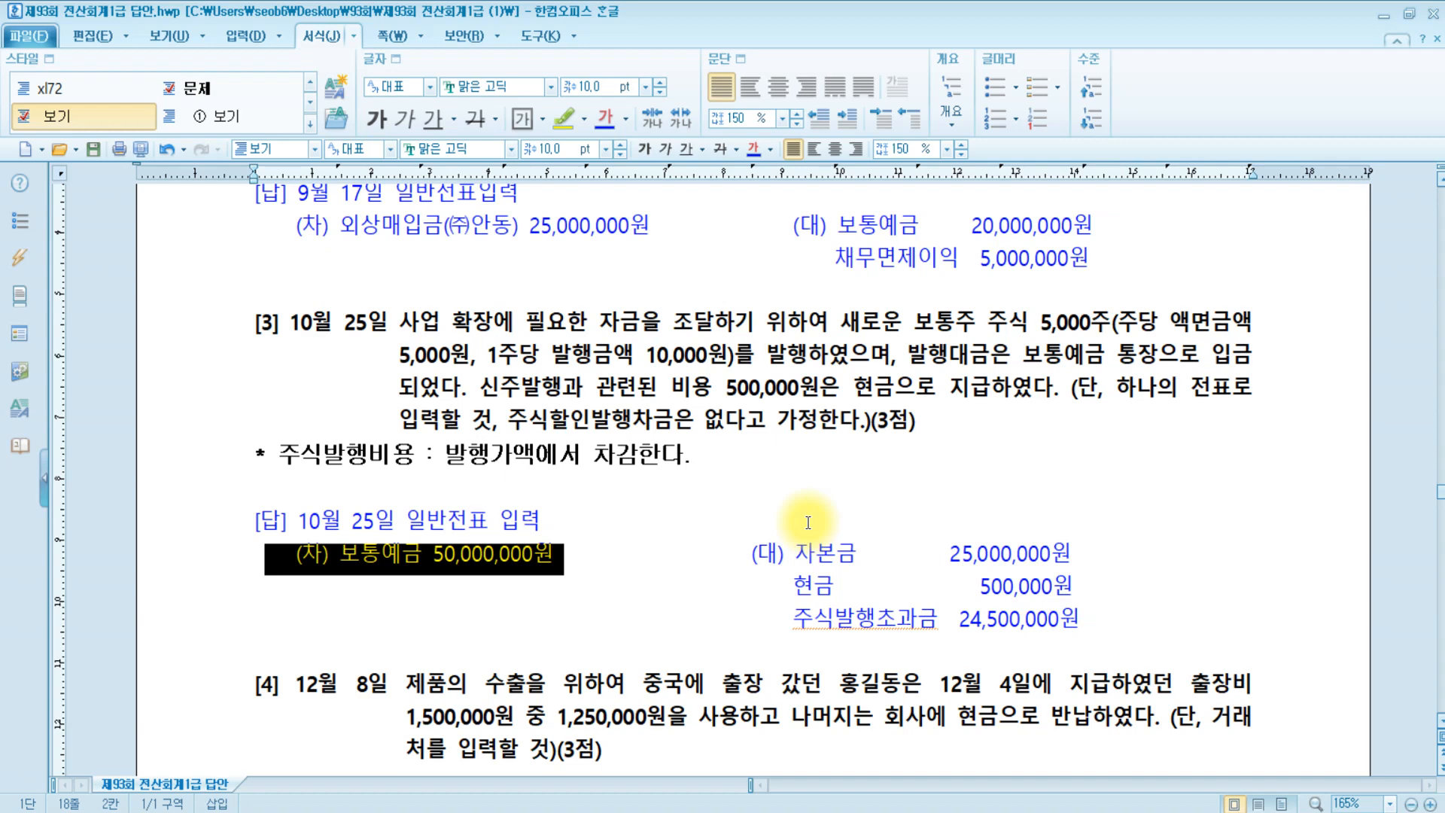
{"action": "left_click", "coordinate": [1025, 554]}
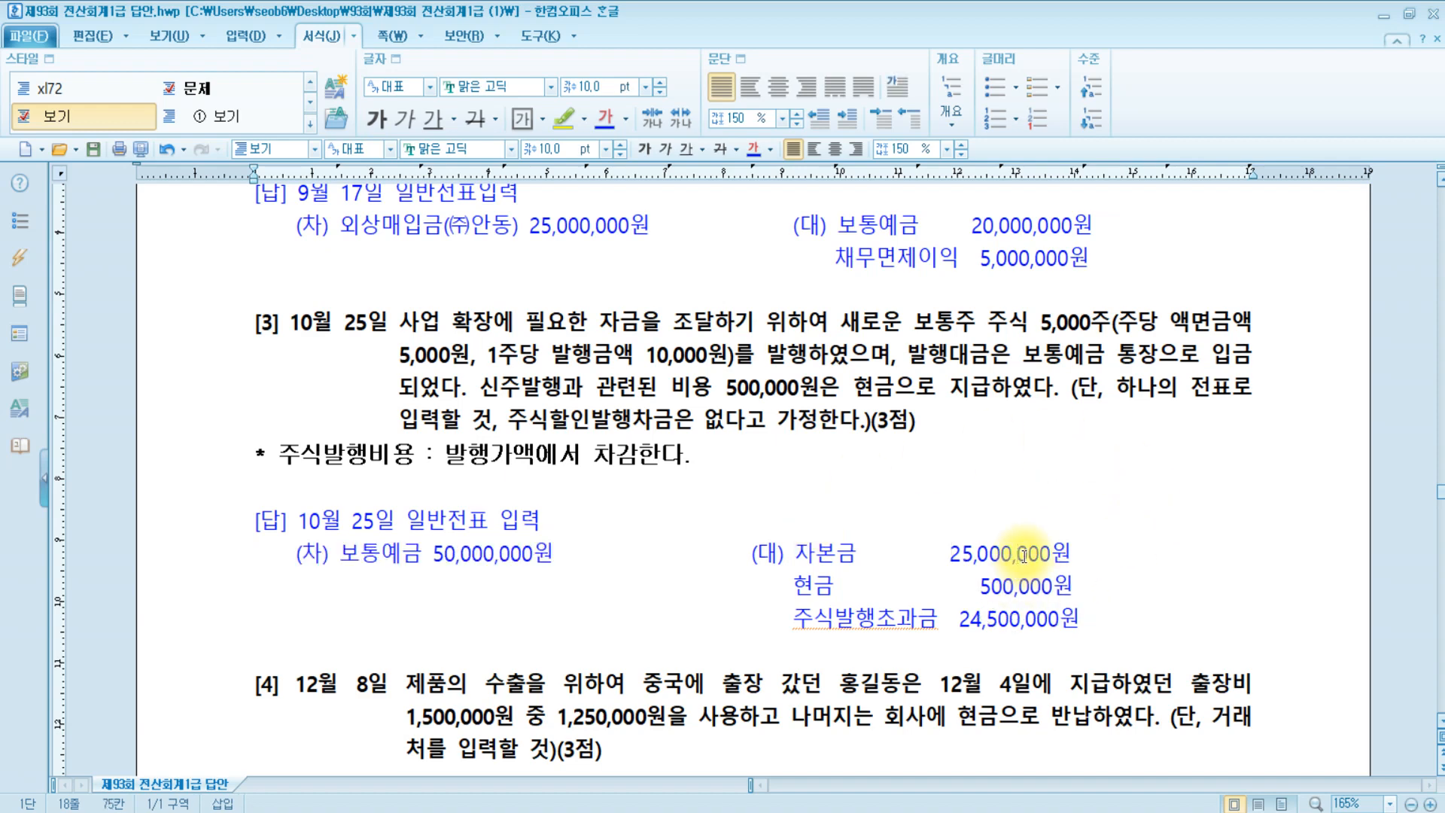
{"action": "left_click", "coordinate": [491, 554]}
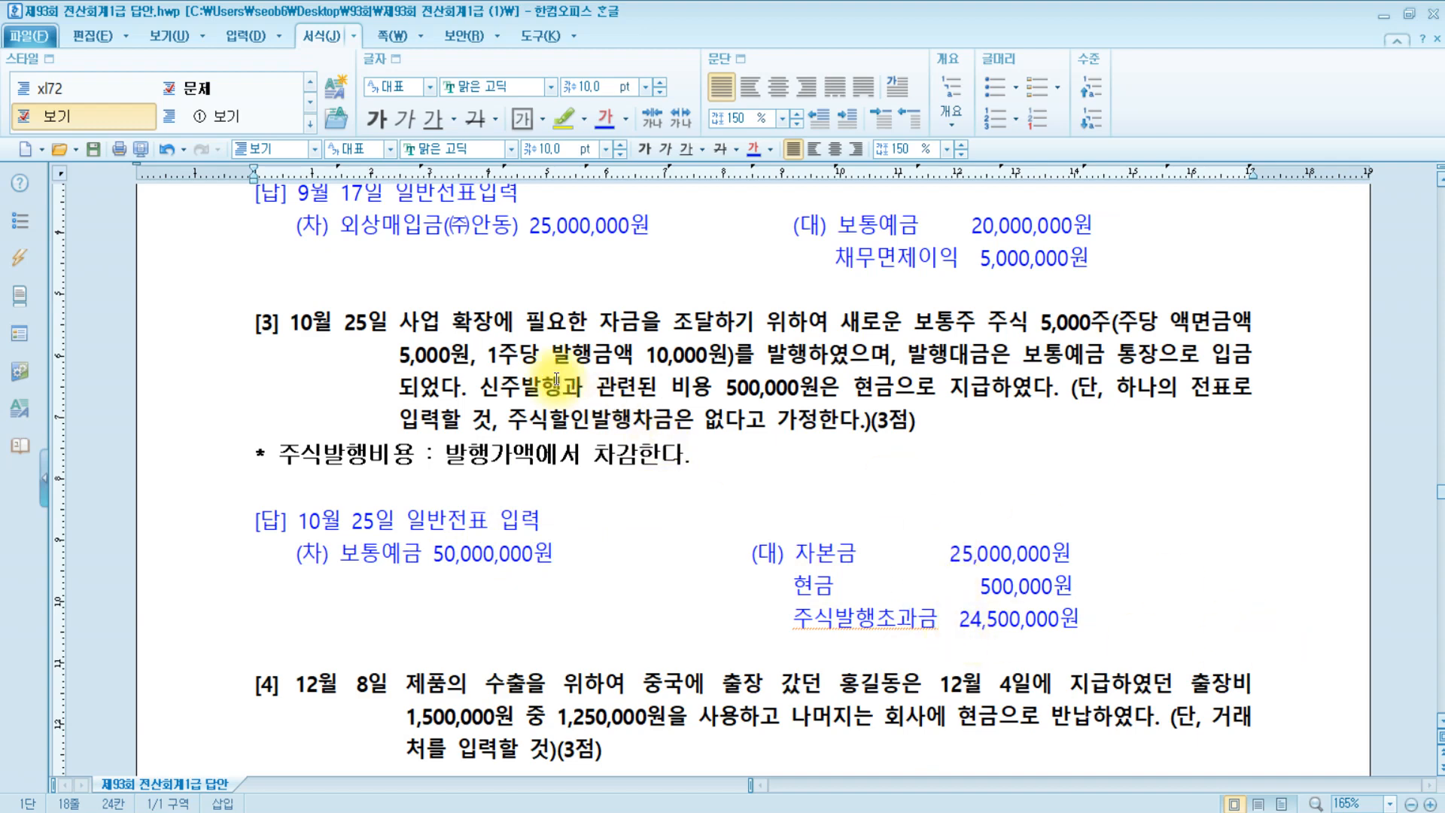
{"action": "left_click", "coordinate": [484, 390]}
{"action": "left_click_drag", "start_coordinate": [484, 390], "coordinate": [1052, 407]}
{"action": "left_click", "coordinate": [791, 586]}
Highlight the whole "주식발행비용" note line in yellow
{"action": "left_click_drag", "start_coordinate": [254, 453], "coordinate": [698, 464]}
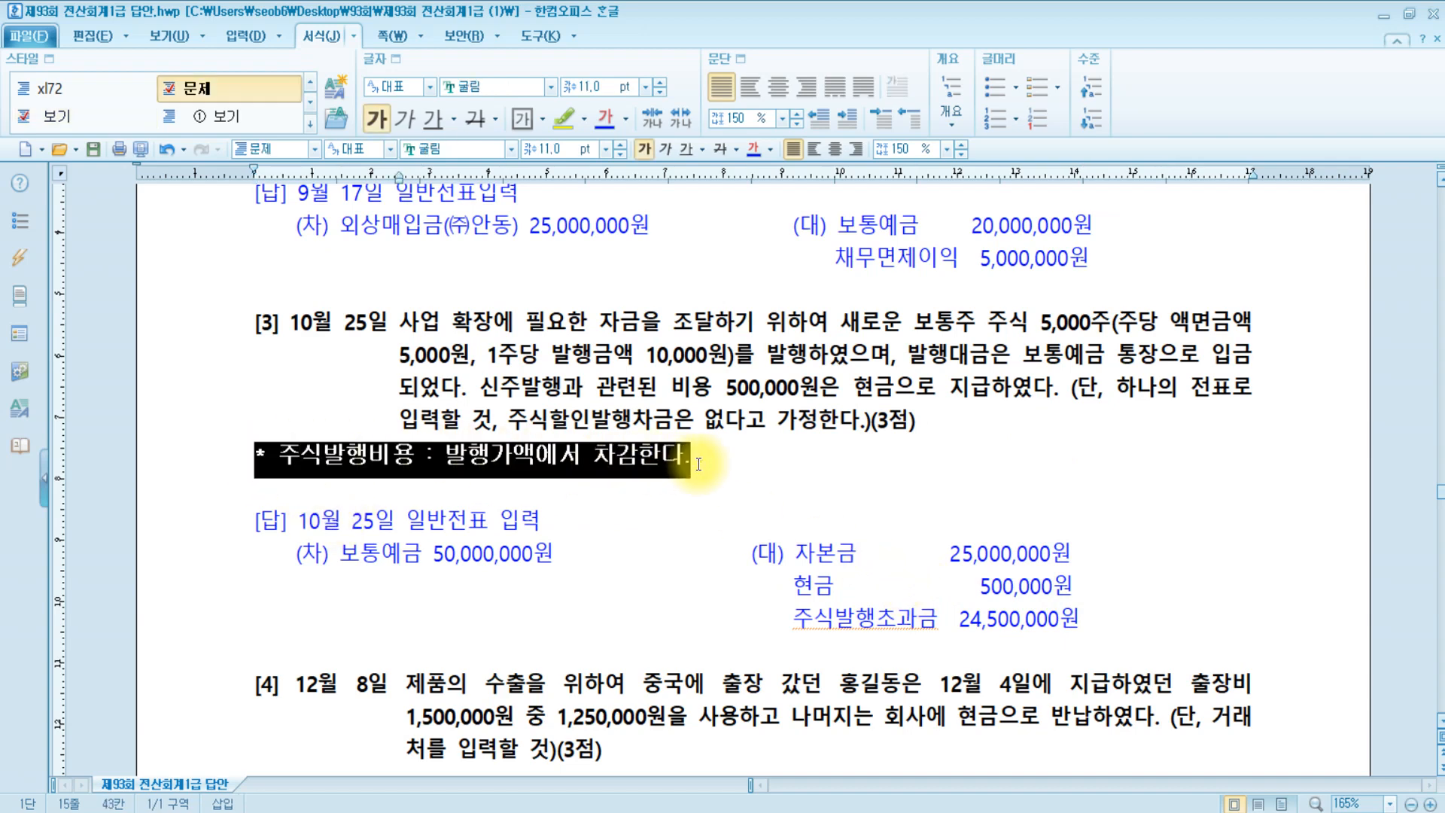
{"action": "left_click", "coordinate": [560, 119]}
{"action": "left_click", "coordinate": [725, 420]}
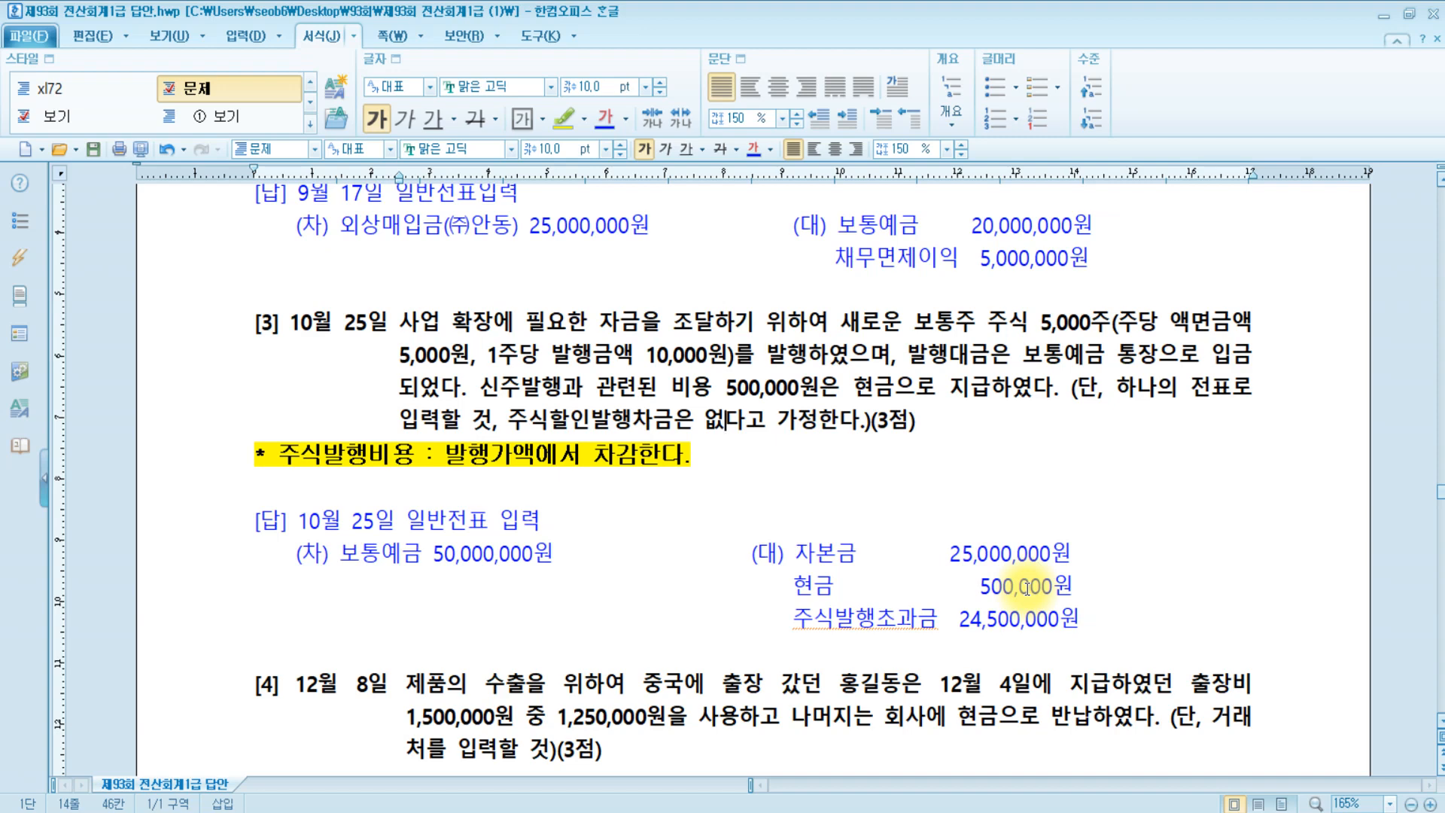
Check the 자본금 and 주식발행초과금 amounts in the 10월 25일 answer, then switch back to KcLep's 일반전표입력
{"action": "left_click_drag", "start_coordinate": [942, 556], "coordinate": [1085, 559]}
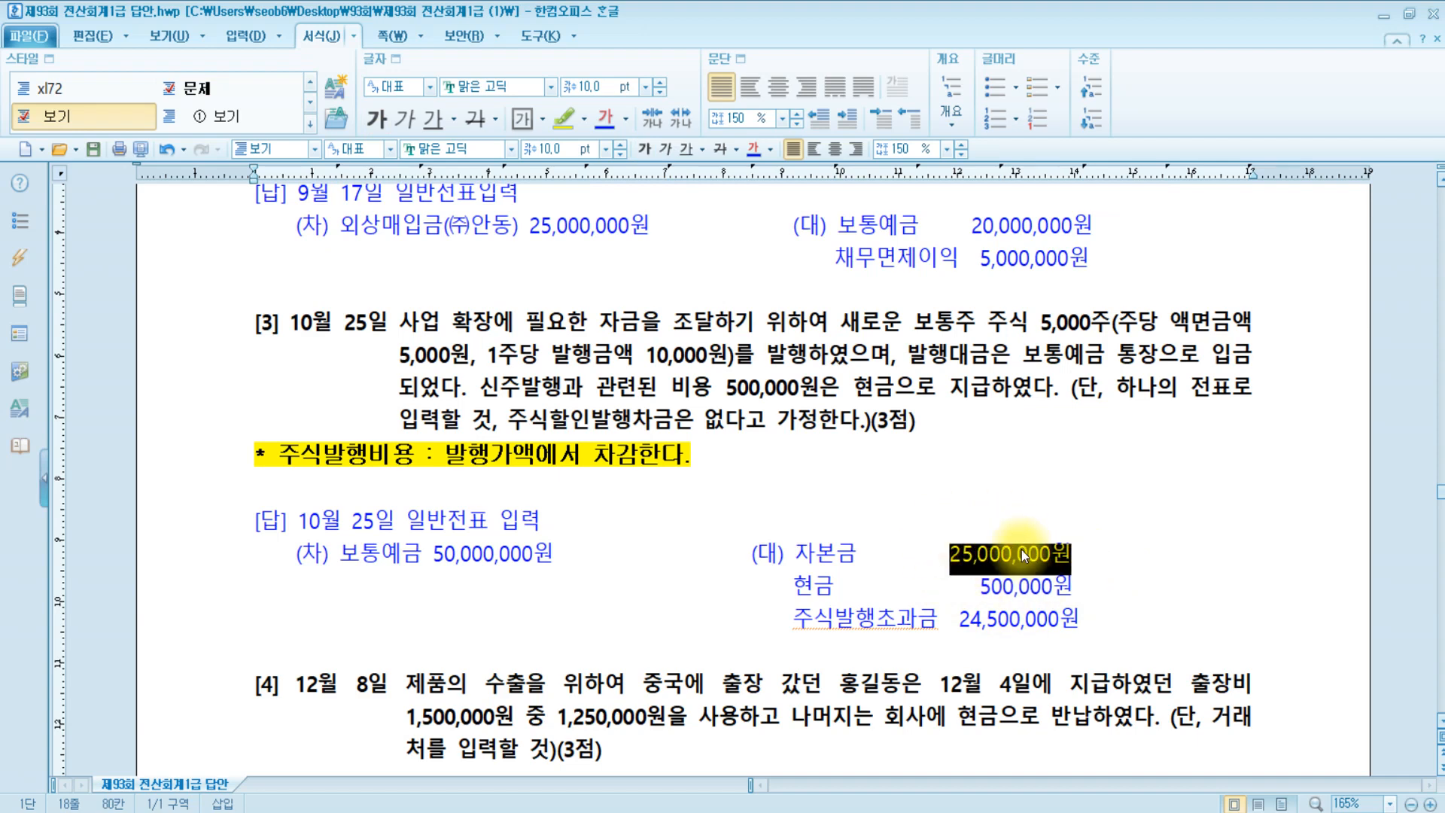
{"action": "left_click_drag", "start_coordinate": [944, 618], "coordinate": [1124, 623]}
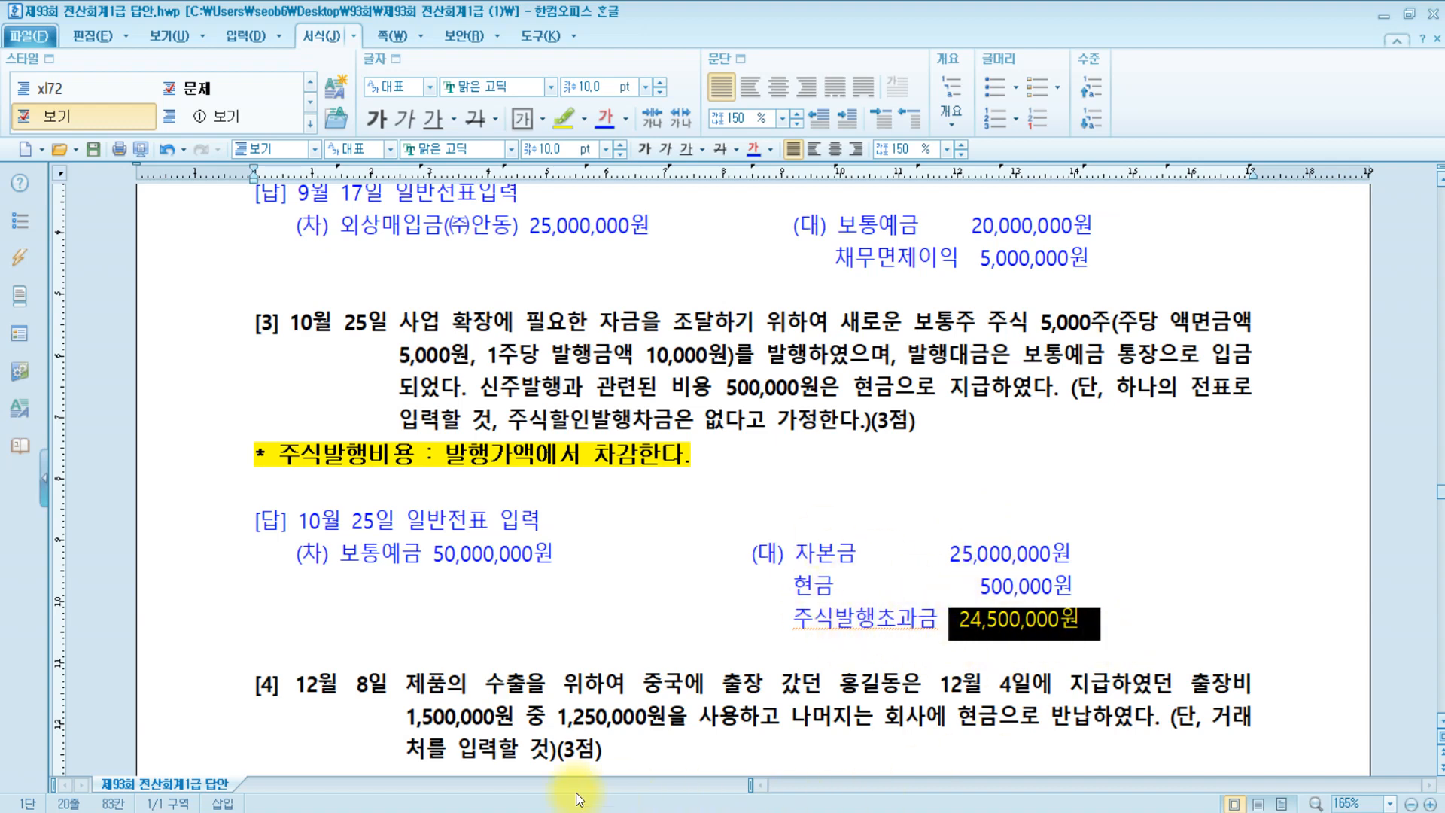
{"action": "mouse_move", "coordinate": [413, 811]}
{"action": "left_click", "coordinate": [412, 759]}
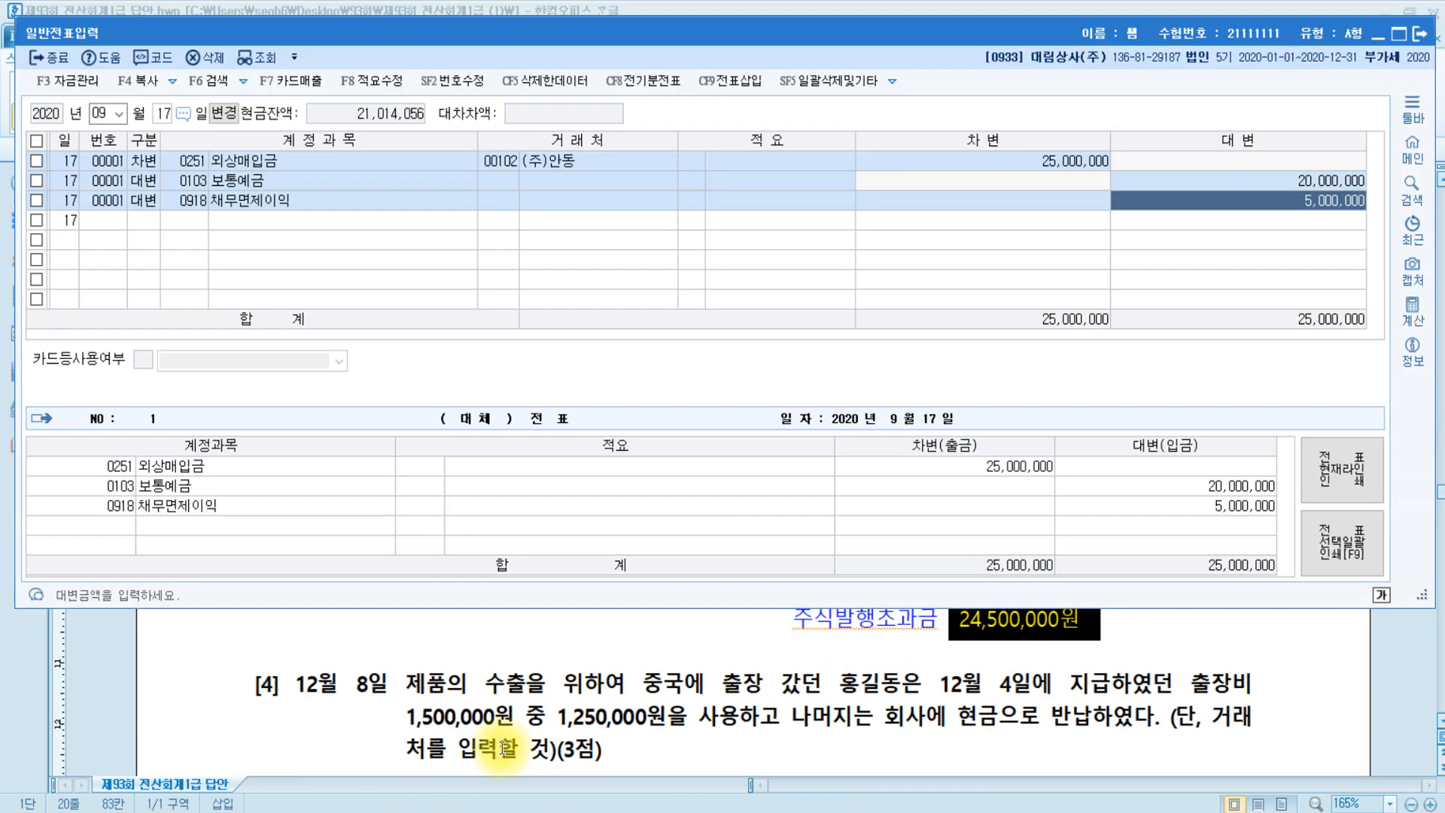
Set the 일반전표입력 date to 10월 25일
{"action": "key", "text": "shift+Tab"}
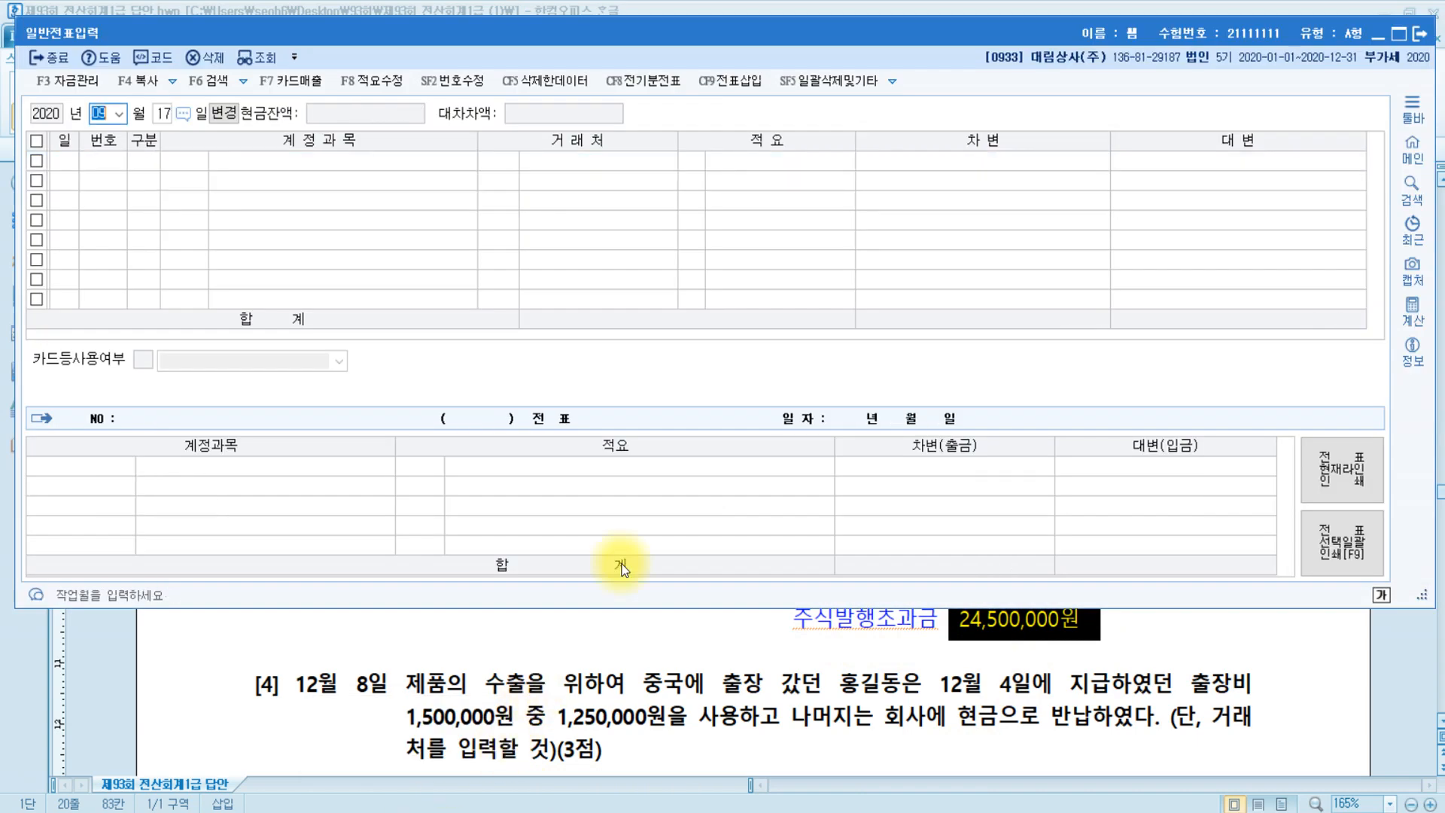
{"action": "type", "text": "10"}
{"action": "key", "text": "Return"}
{"action": "type", "text": "25"}
{"action": "key", "text": "Return"}
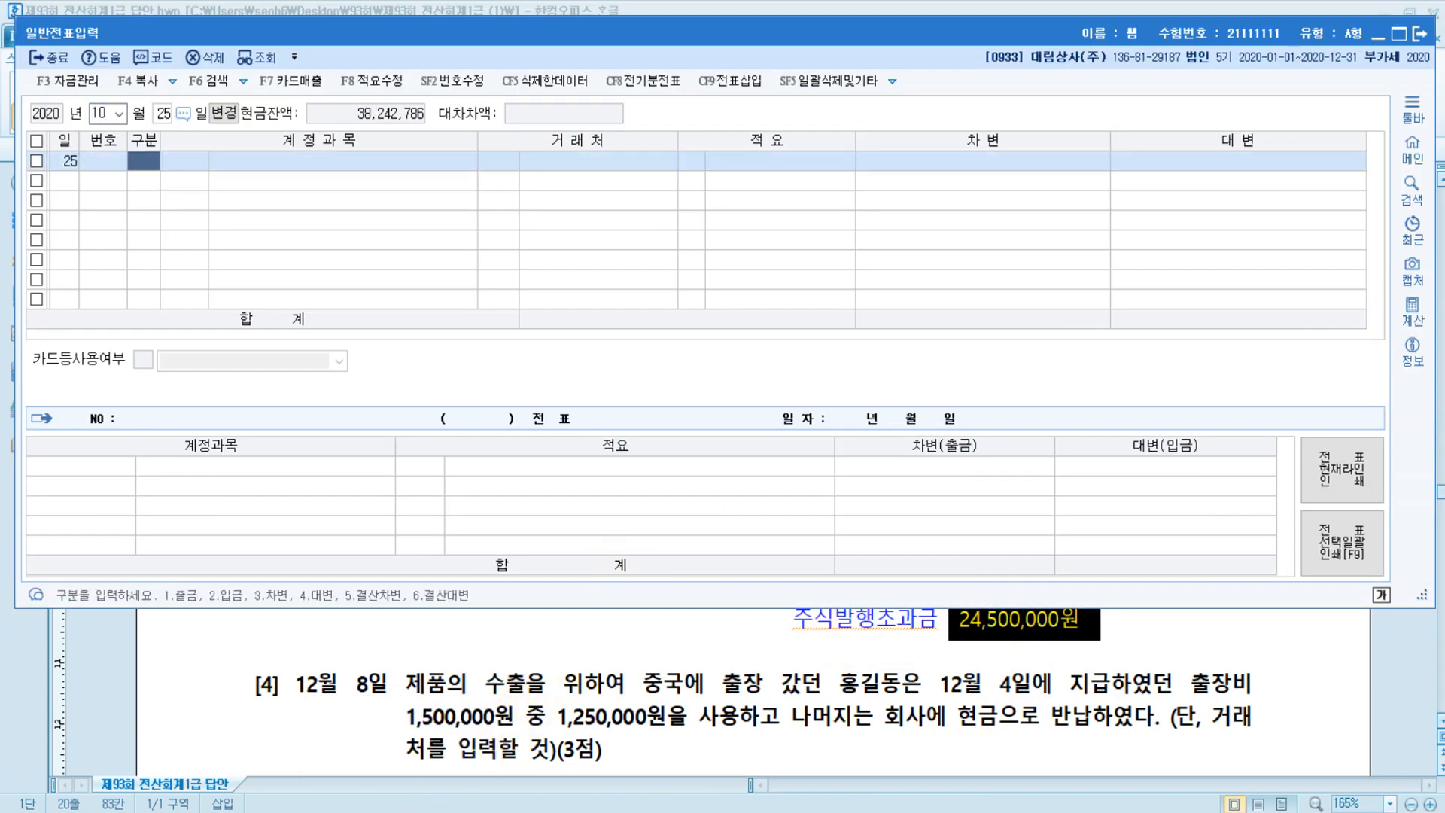
Enter a 대변 line for 자본금 with an amount of 25,000,000 on 10월 25일
{"action": "type", "text": "4"}
{"action": "key", "text": "Return"}
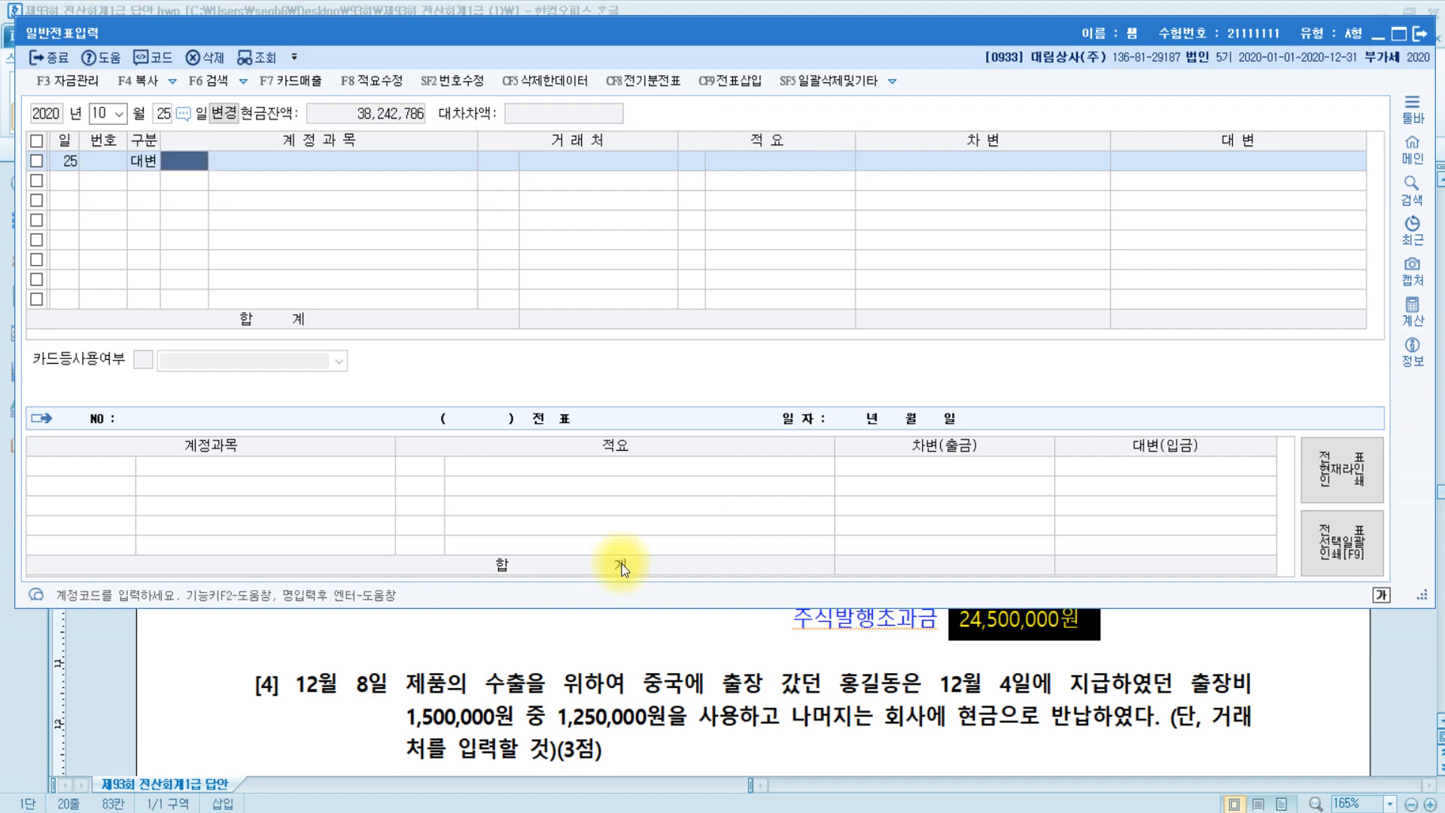
{"action": "type", "text": "자본금"}
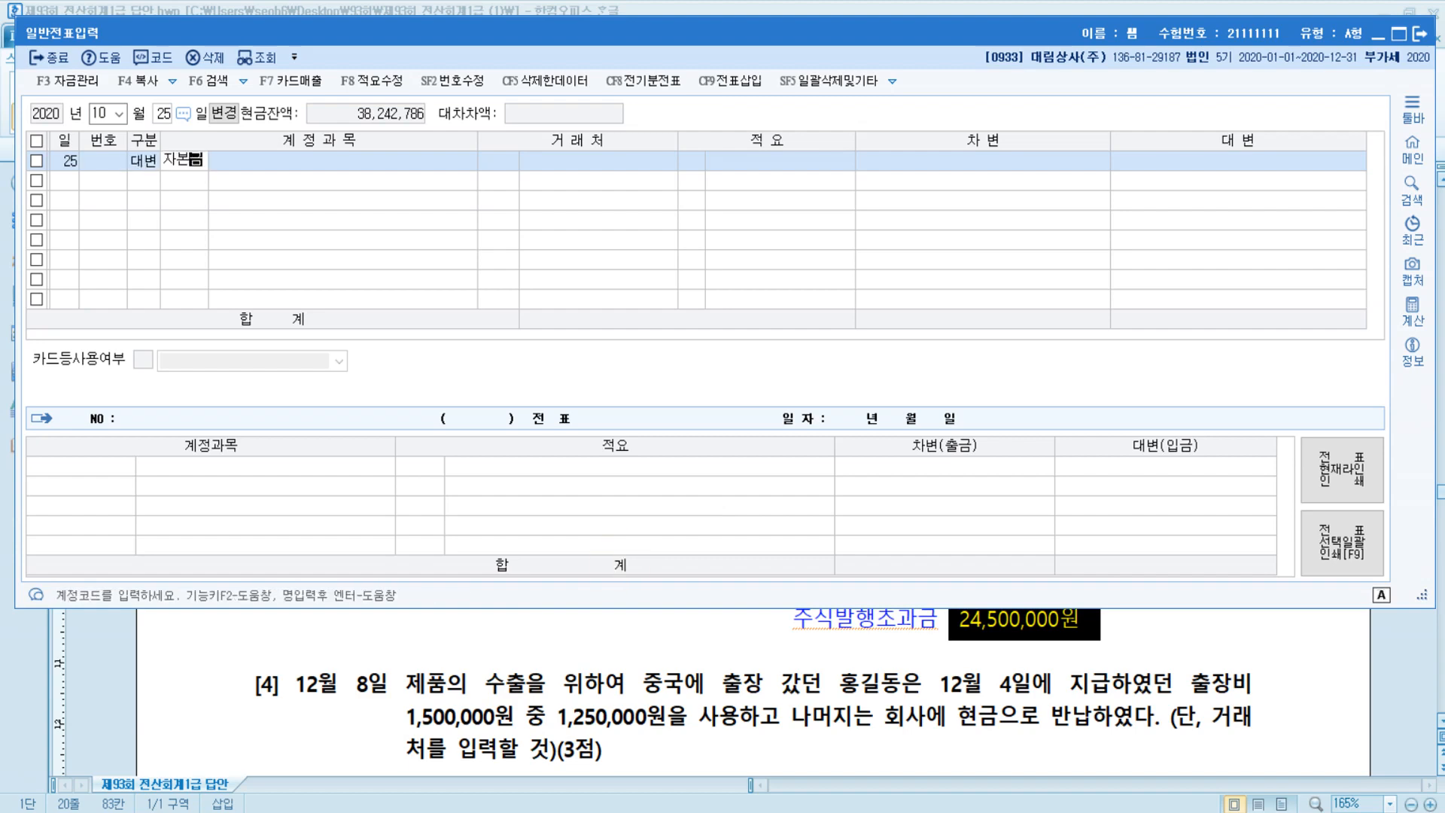
{"action": "key", "text": "Return"}
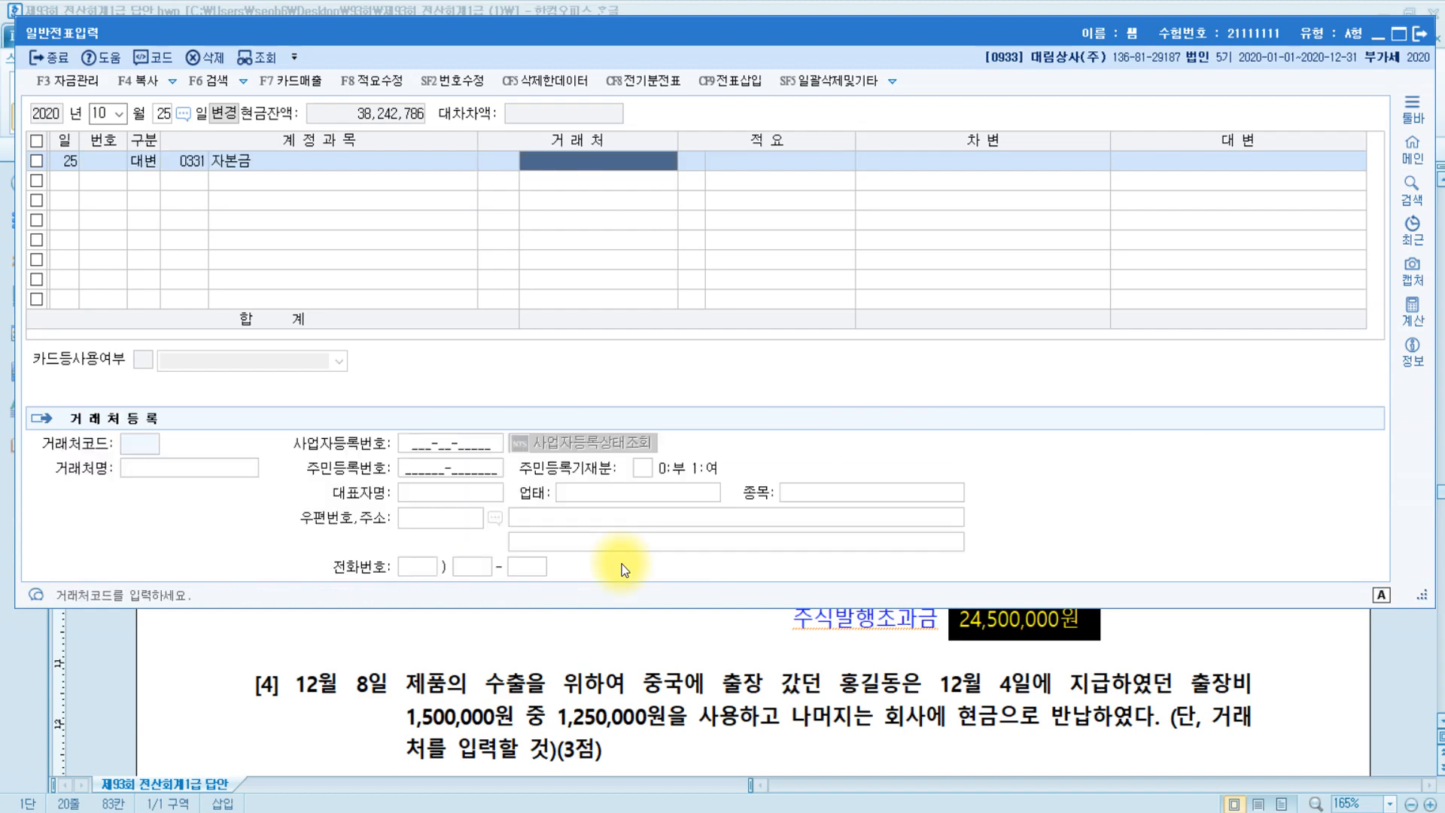
{"action": "key", "text": "Return"}
{"action": "key", "text": "Return"}
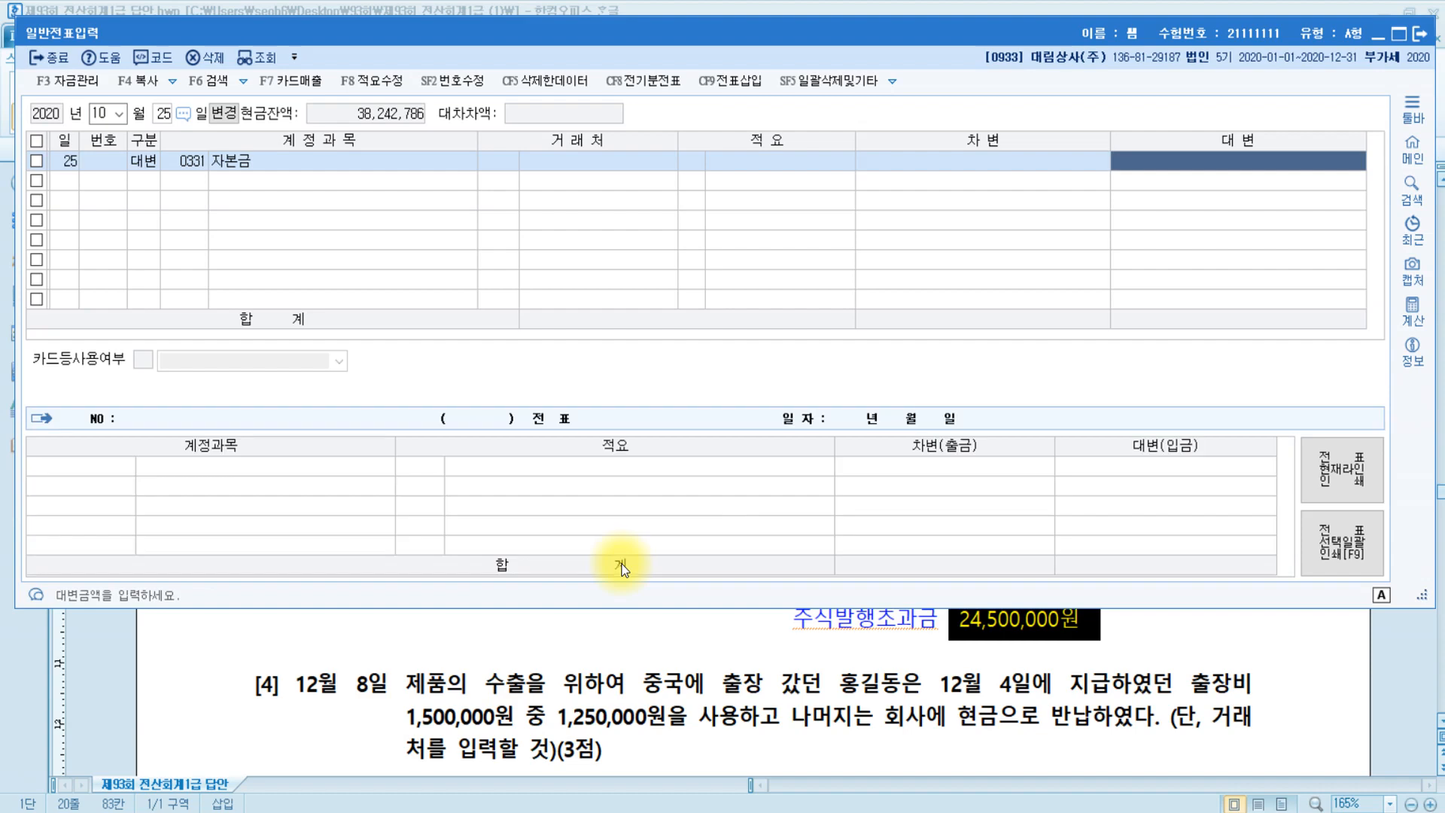
{"action": "type", "text": "25000000"}
{"action": "key", "text": "Return"}
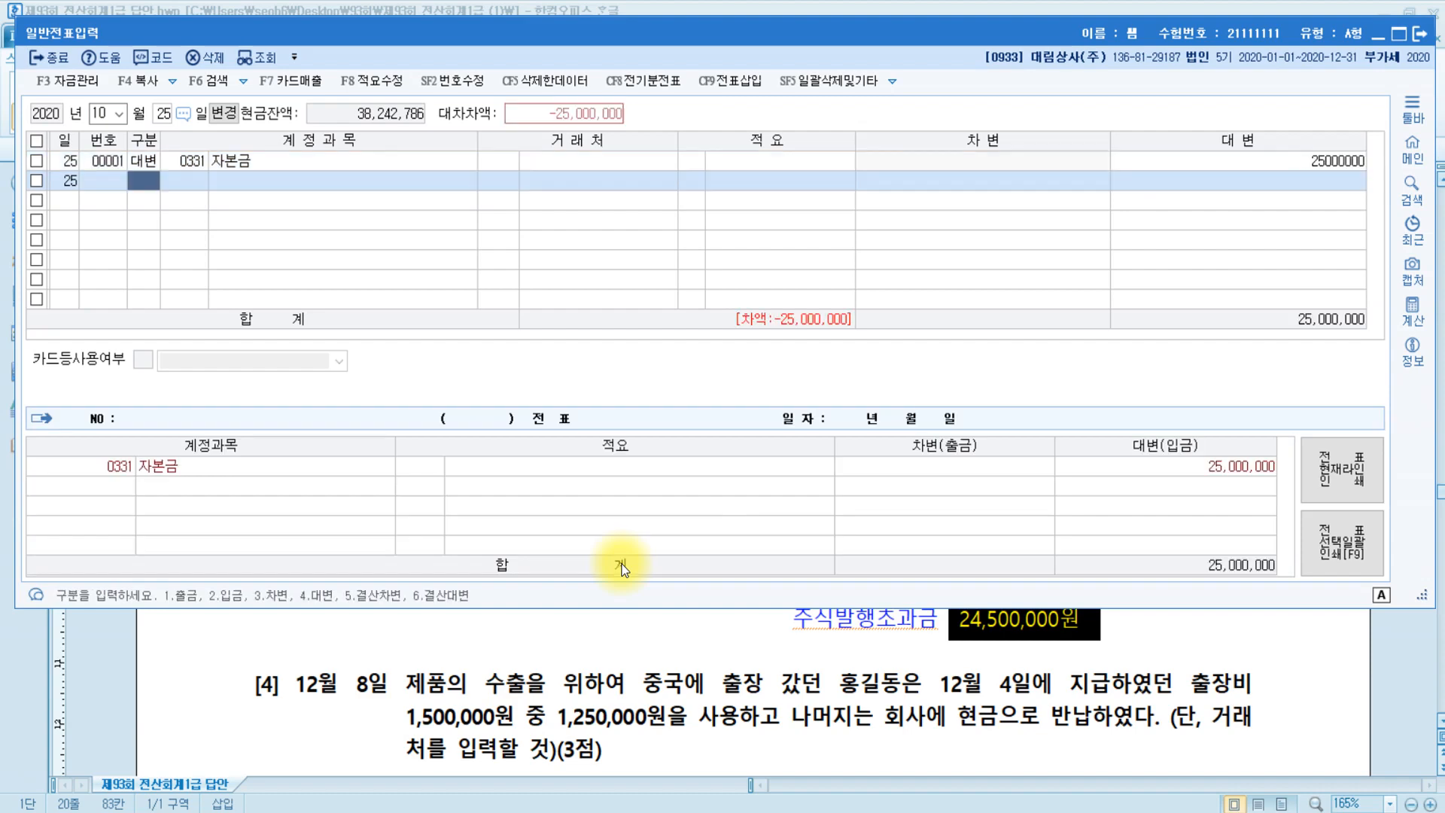
Add a 차변 line for 0103 보통예금 with an amount of 50,000,000
{"action": "type", "text": "3"}
{"action": "key", "text": "Return"}
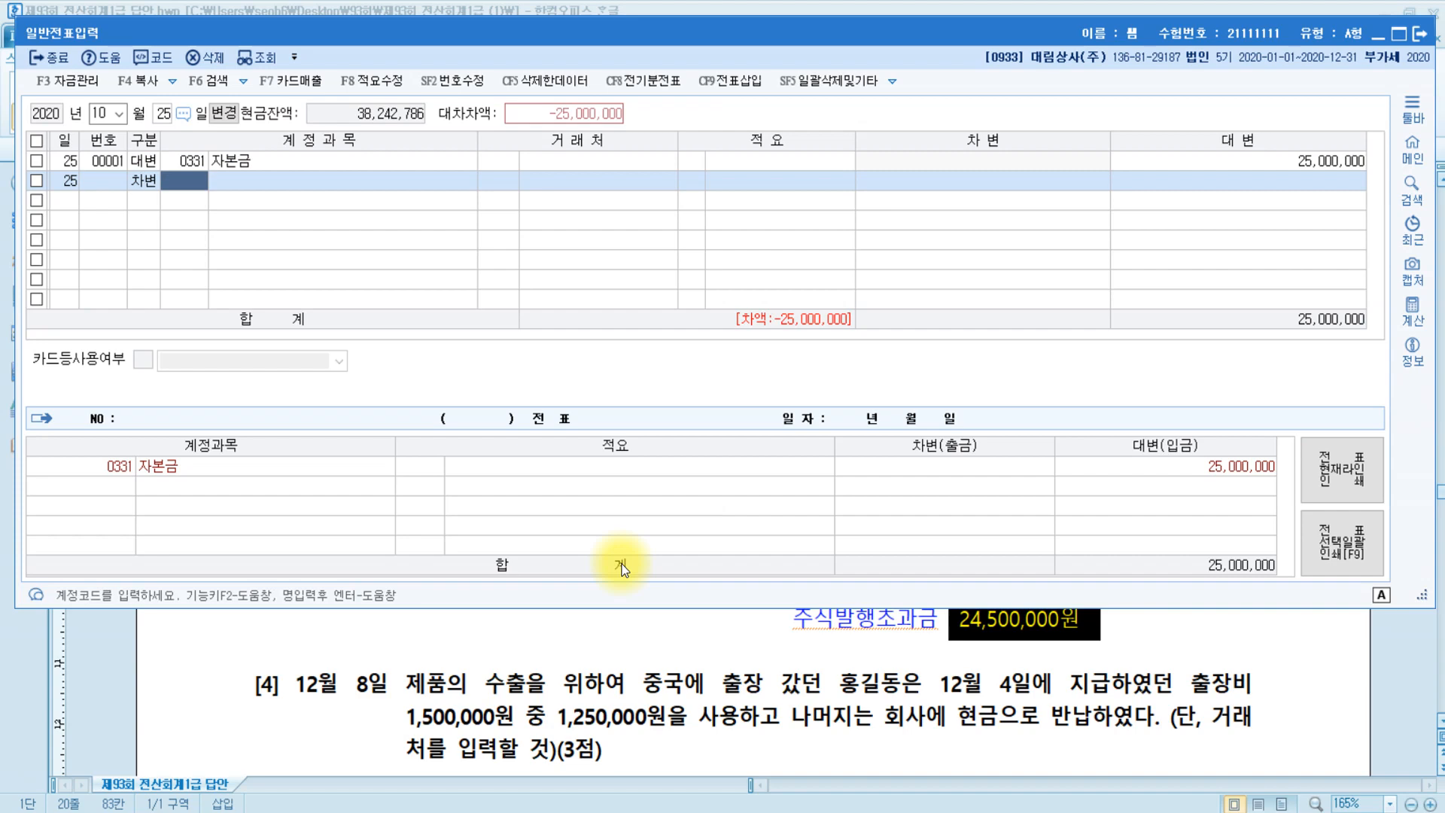
{"action": "key", "text": "Hangul"}
{"action": "type", "text": "보통"}
{"action": "key", "text": "Return"}
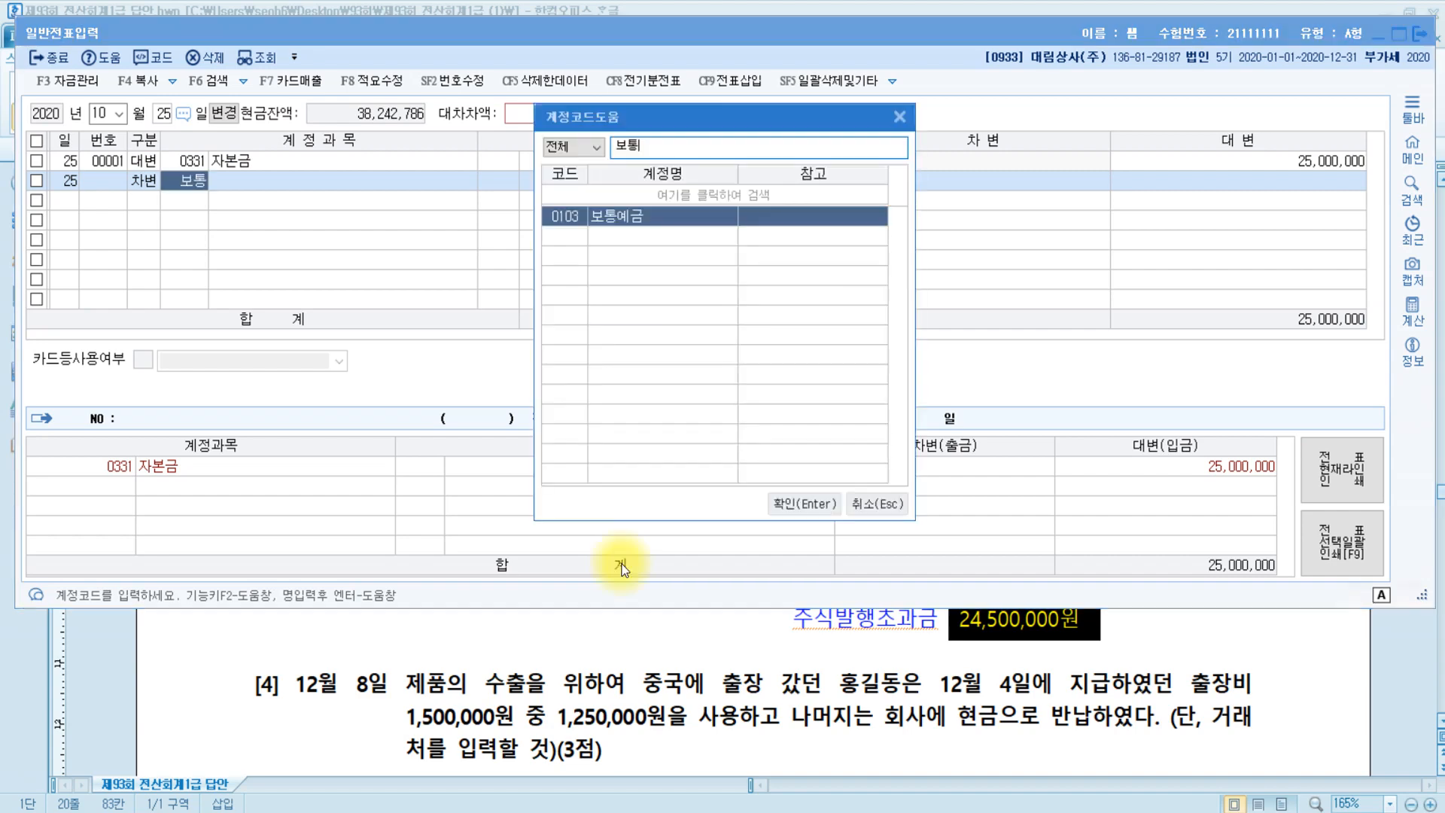
{"action": "key", "text": "Return"}
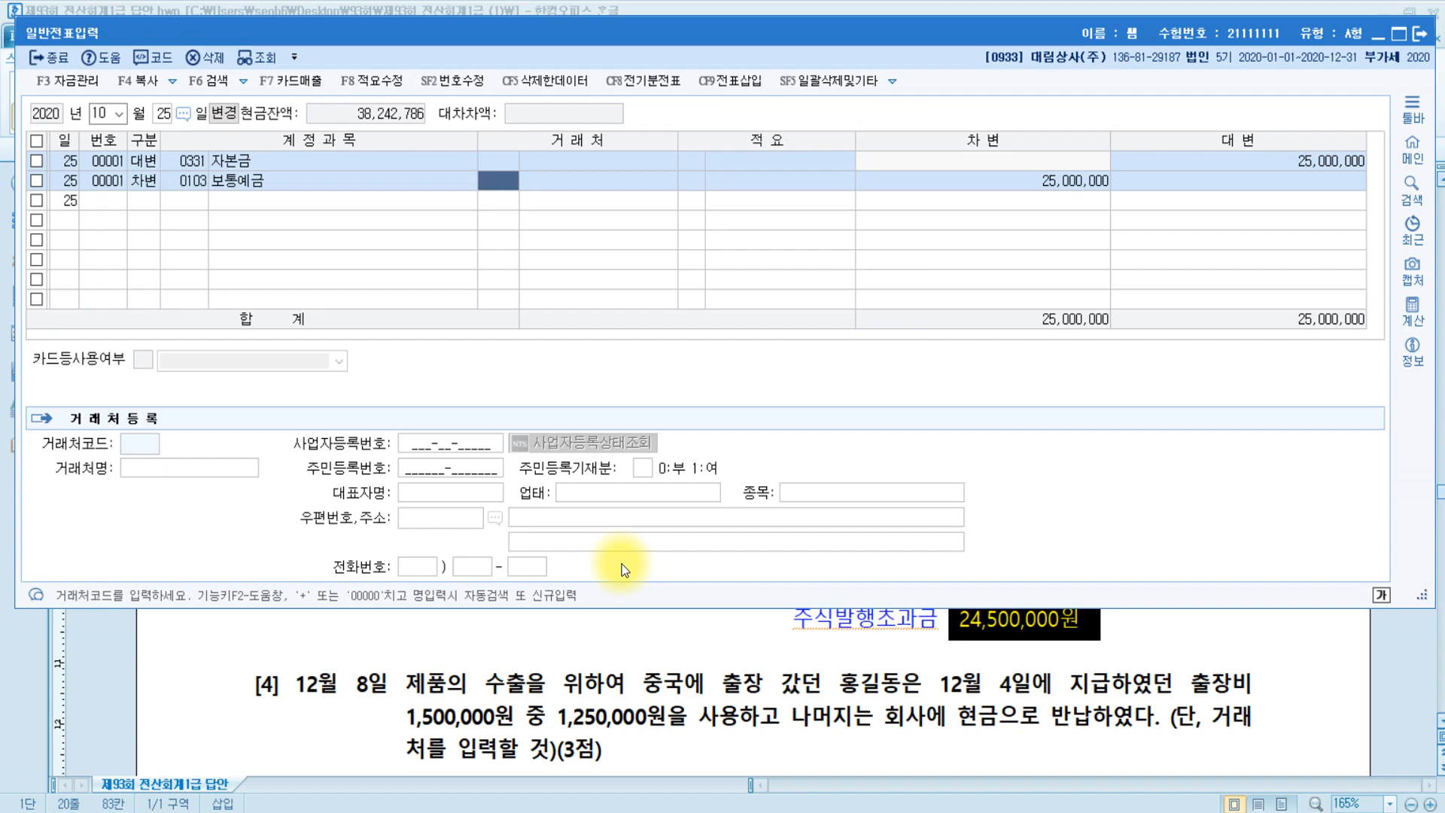
{"action": "key", "text": "Return"}
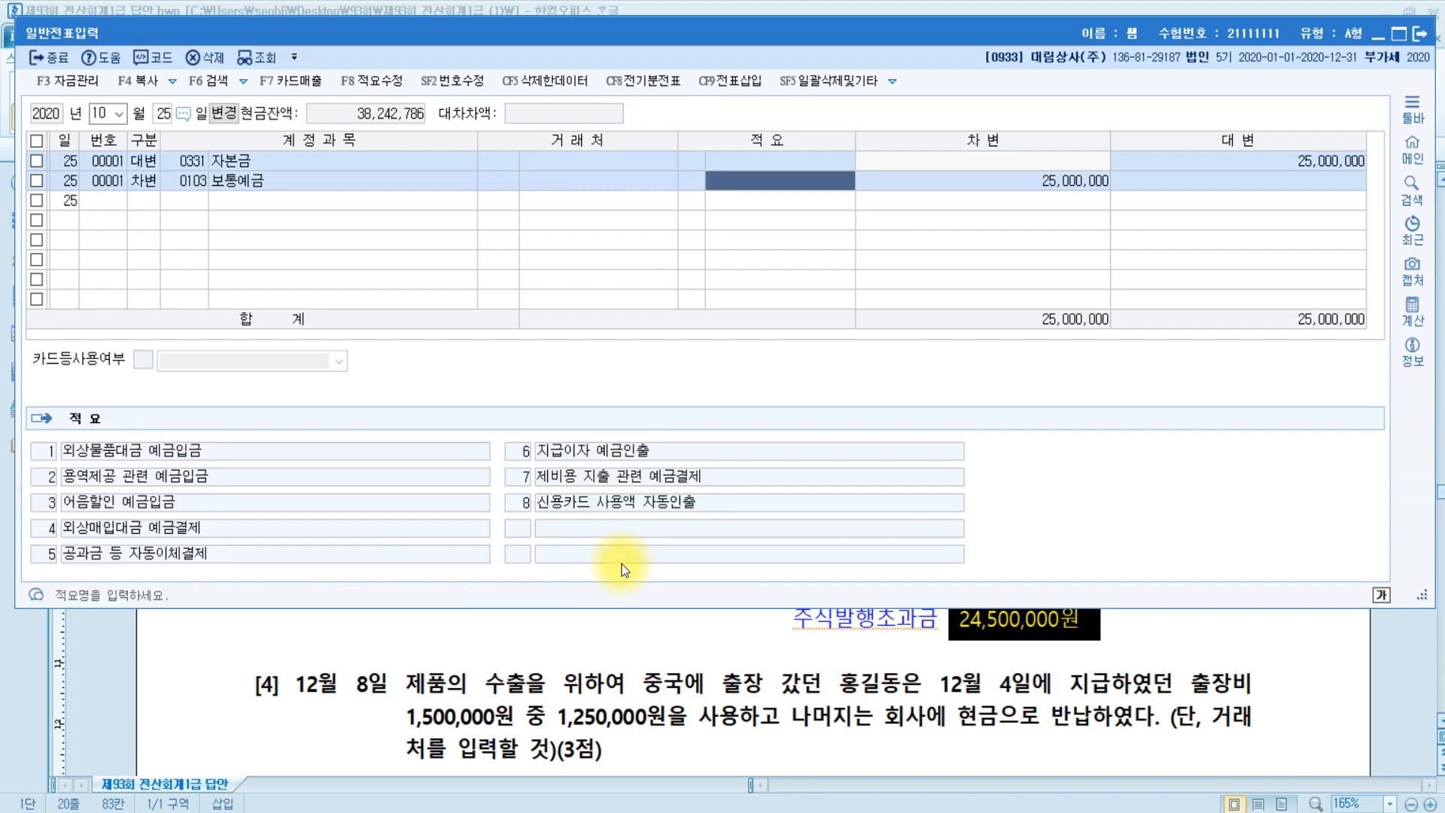
{"action": "key", "text": "Return"}
{"action": "type", "text": "50000000"}
{"action": "key", "text": "Return"}
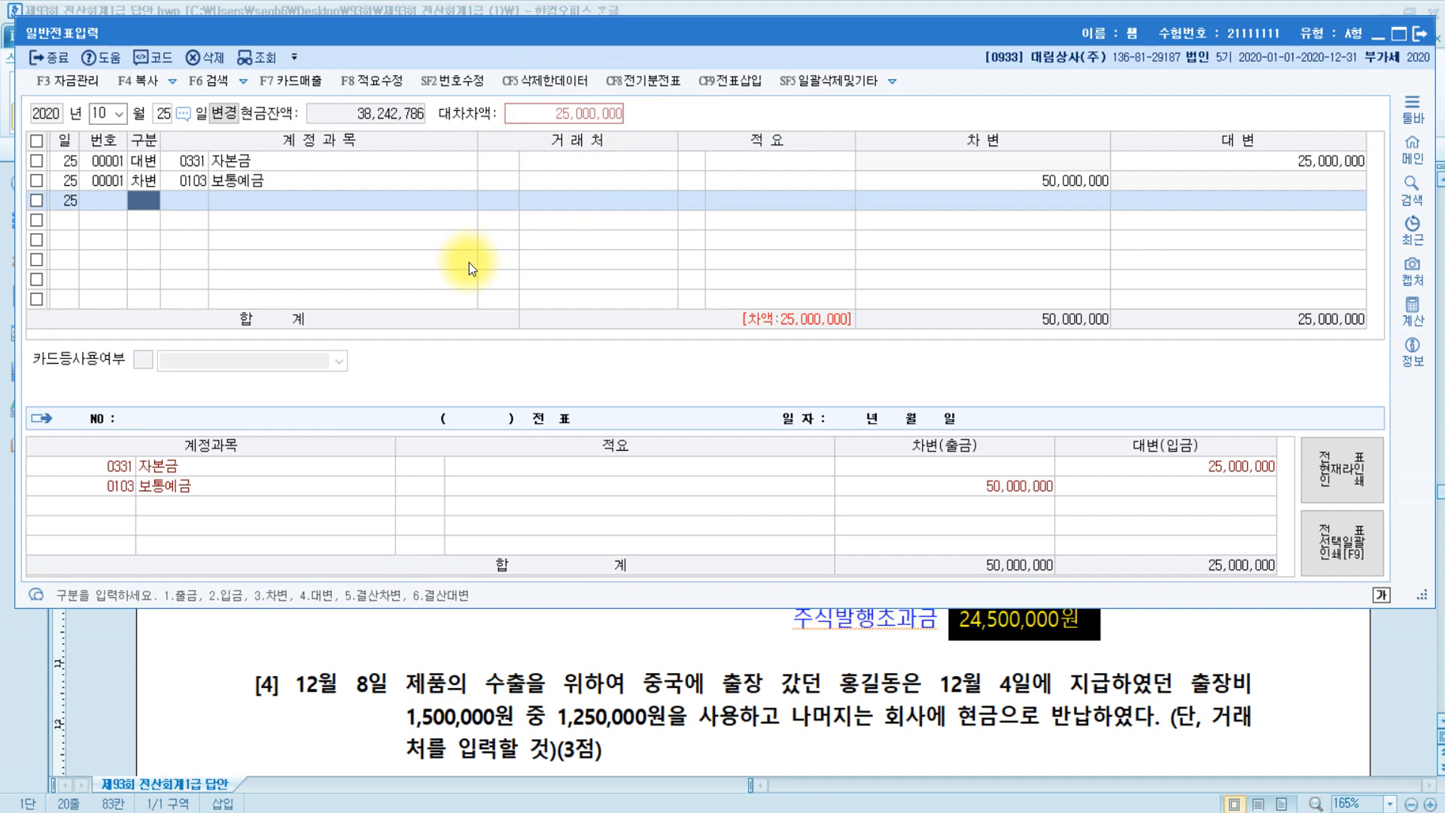
Add a 대변 line for 현금 with an amount of 500,000
{"action": "key", "text": "Return"}
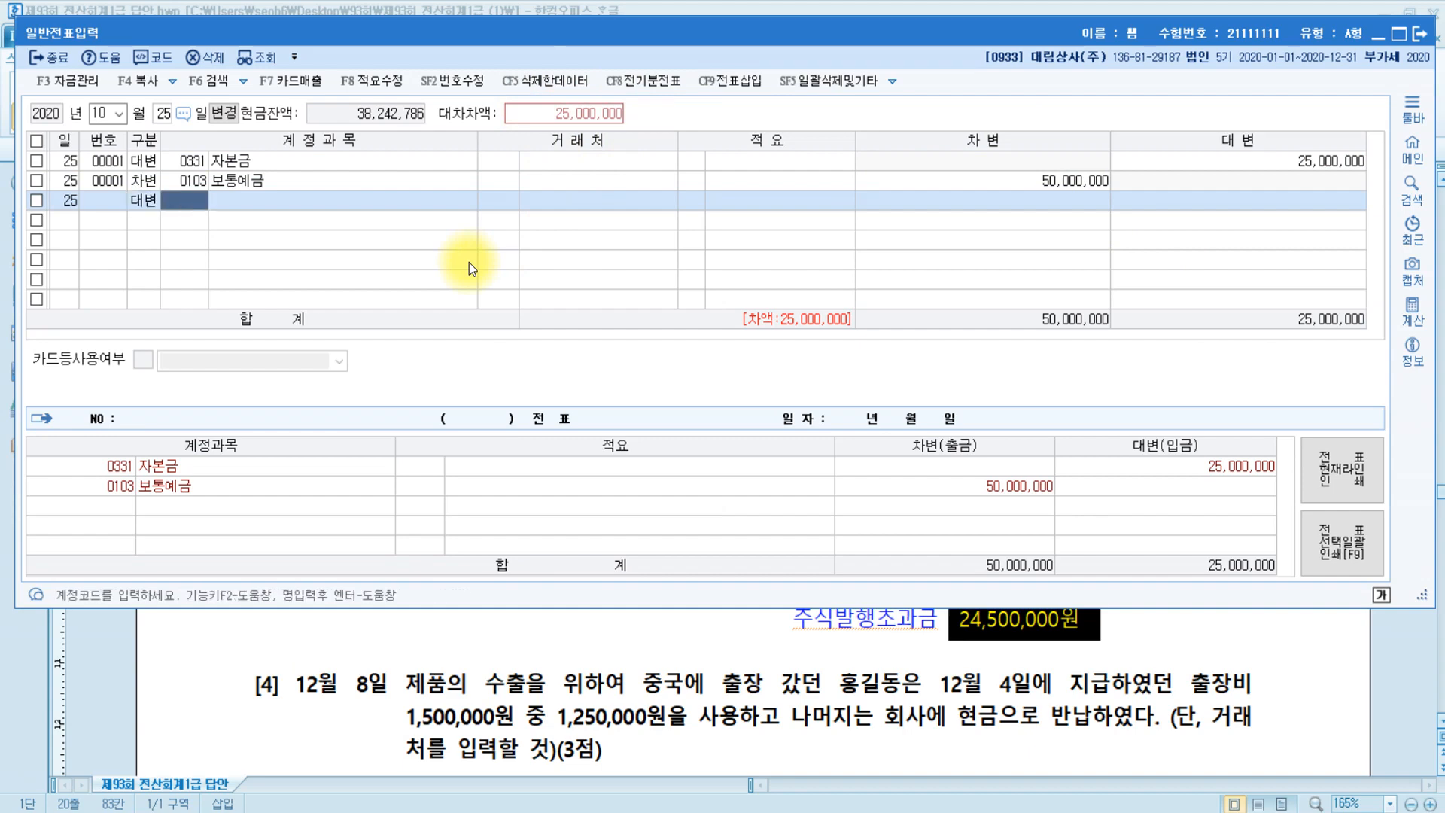
{"action": "type", "text": "현금"}
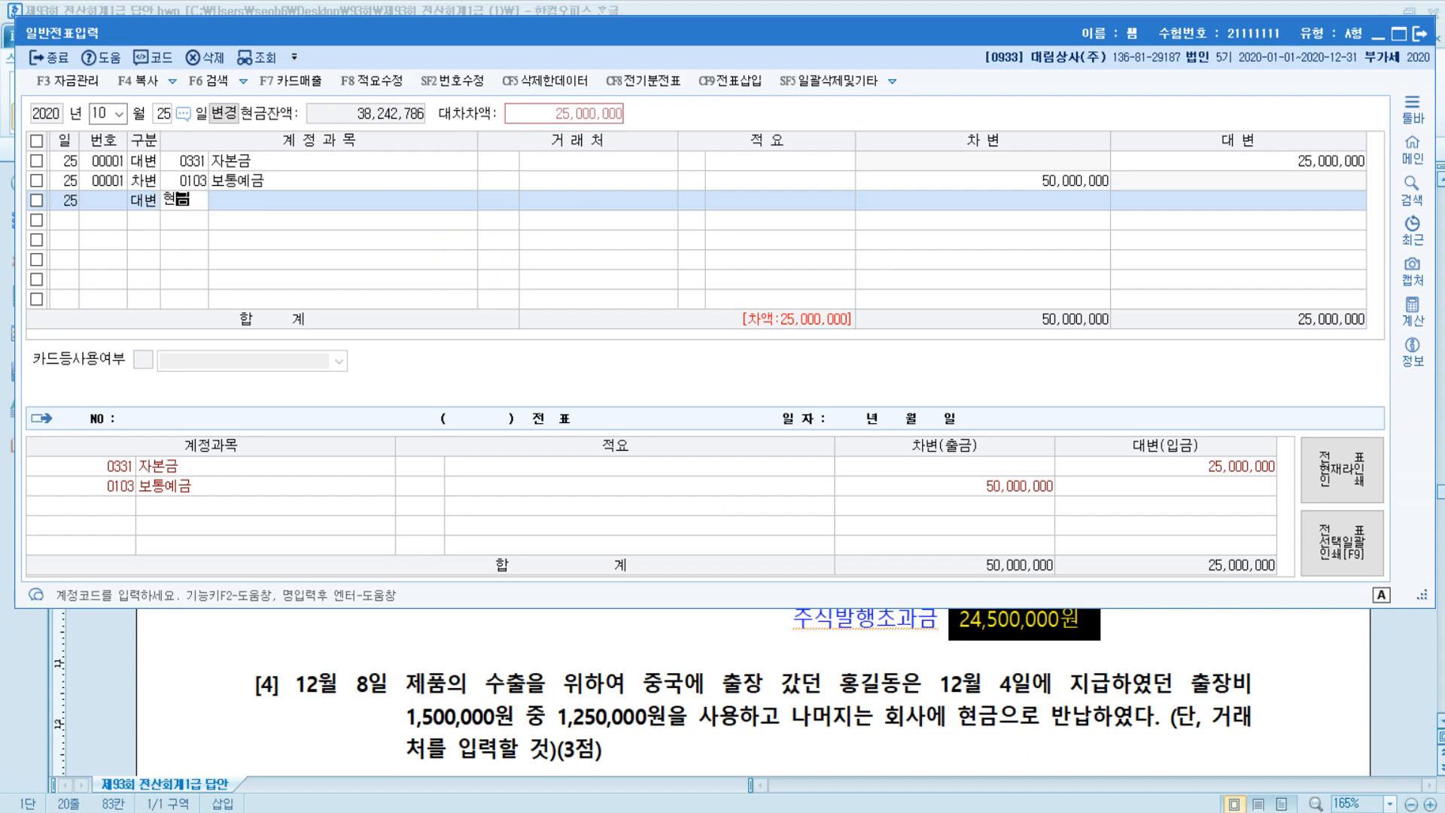
{"action": "key", "text": "Return"}
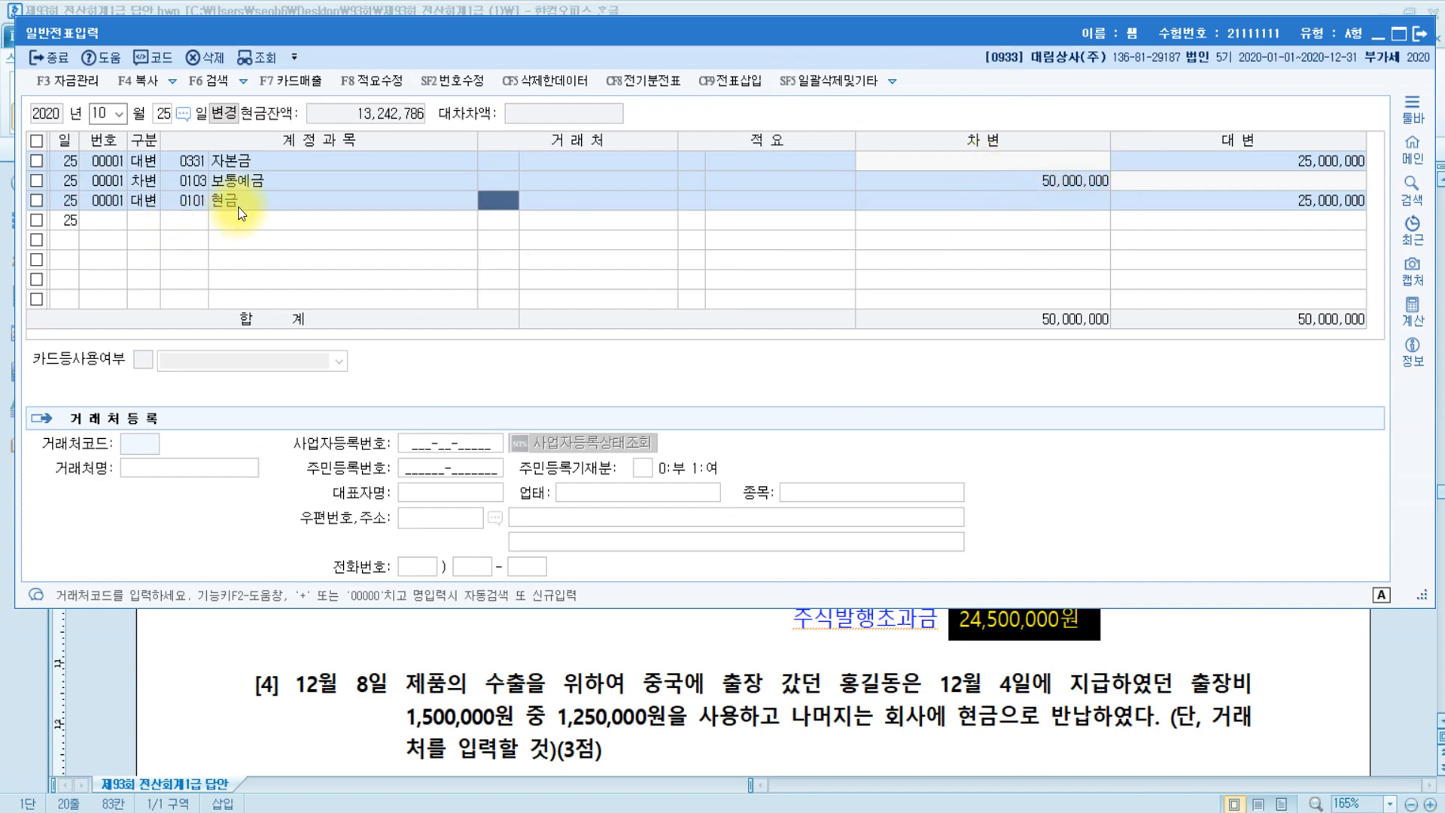
{"action": "key", "text": "Return"}
{"action": "key", "text": "Return"}
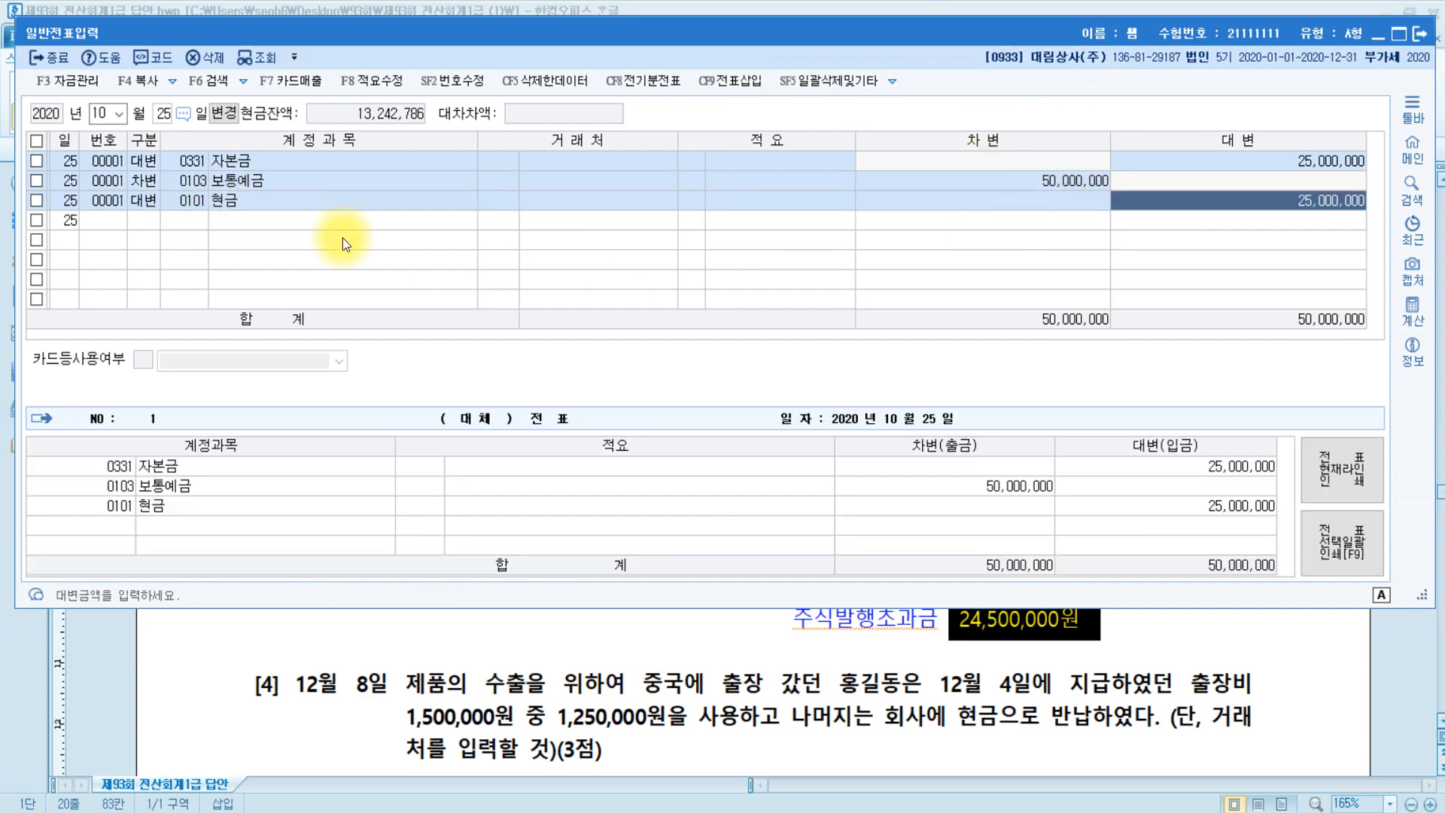
{"action": "type", "text": "500+"}
{"action": "key", "text": "Return"}
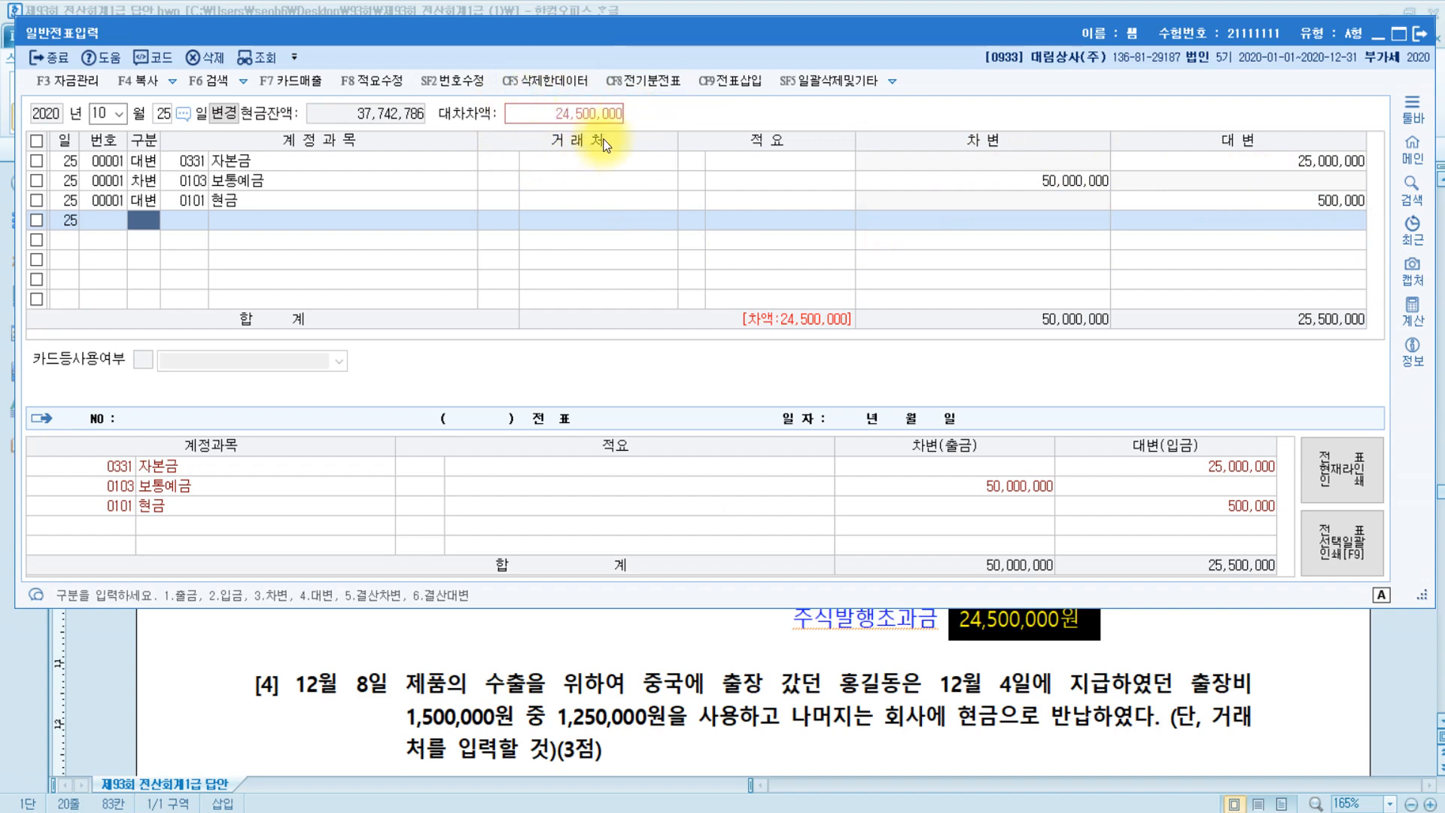
Add a 대변 line for 0341 주식발행초과금 with the balancing amount of 24,500,000
{"action": "type", "text": "4"}
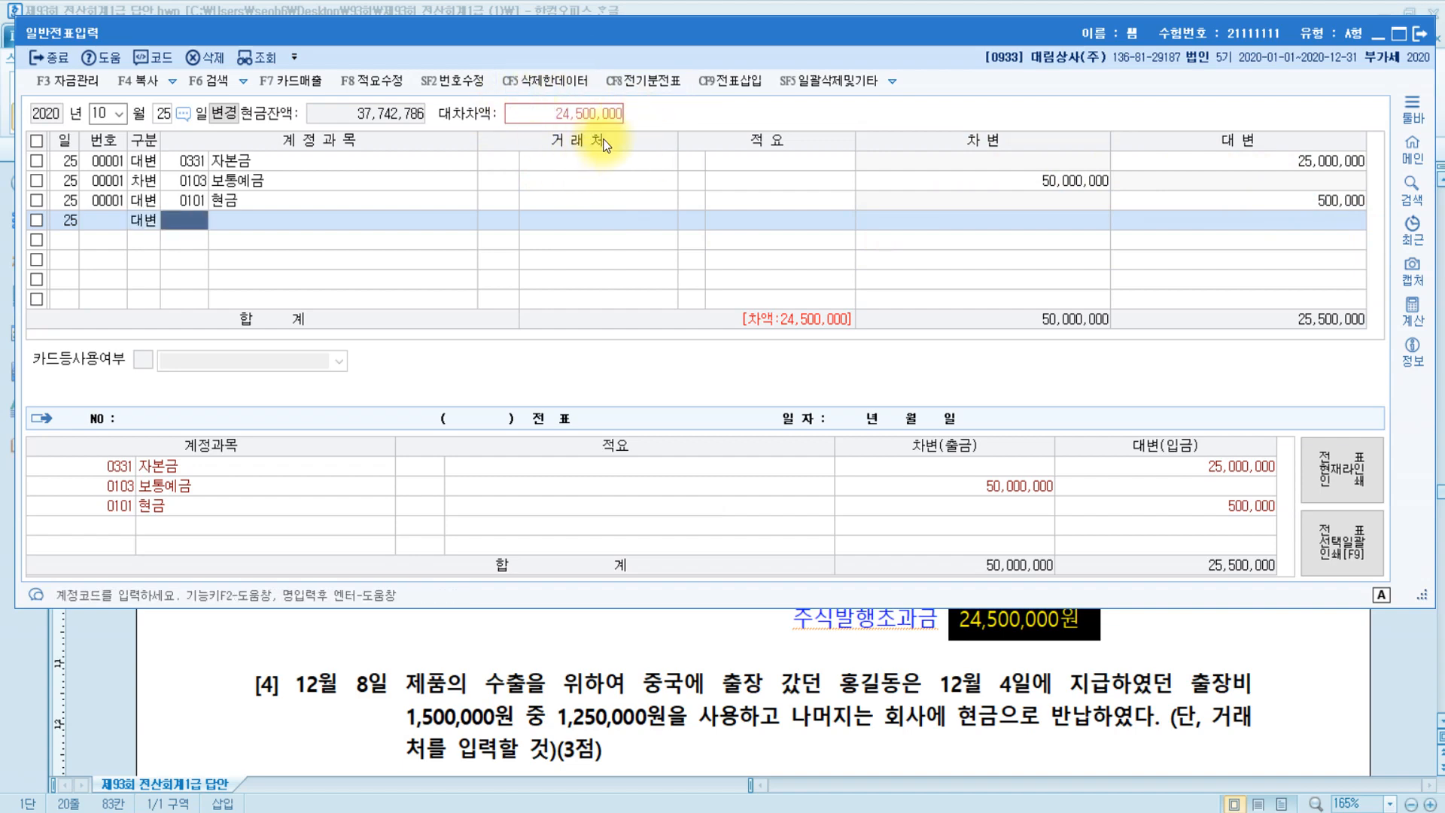
{"action": "type", "text": "주식발"}
{"action": "key", "text": "Return"}
{"action": "key", "text": "Return"}
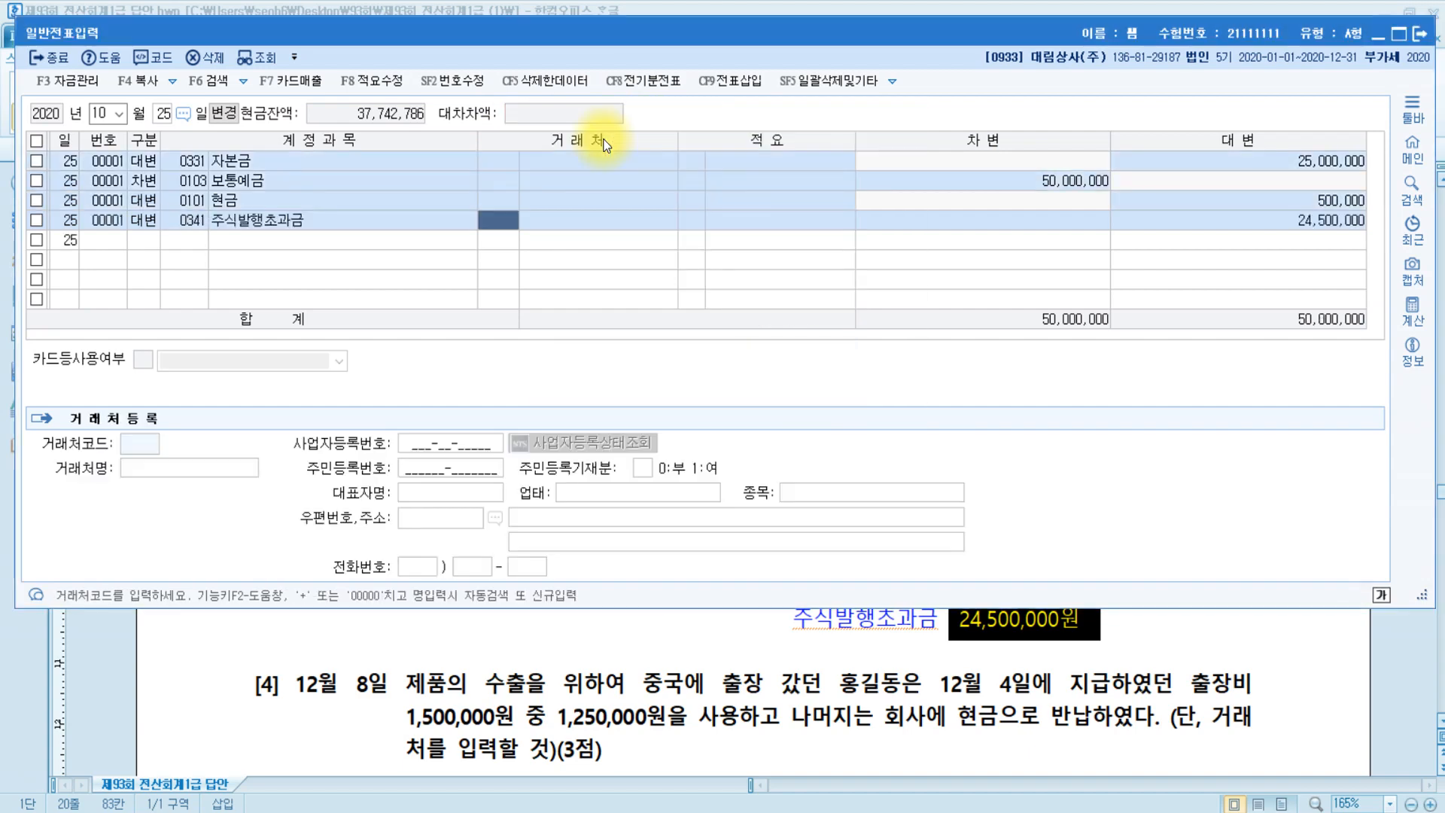
{"action": "key", "text": "Return"}
{"action": "key", "text": "Return"}
{"action": "key", "text": "Return"}
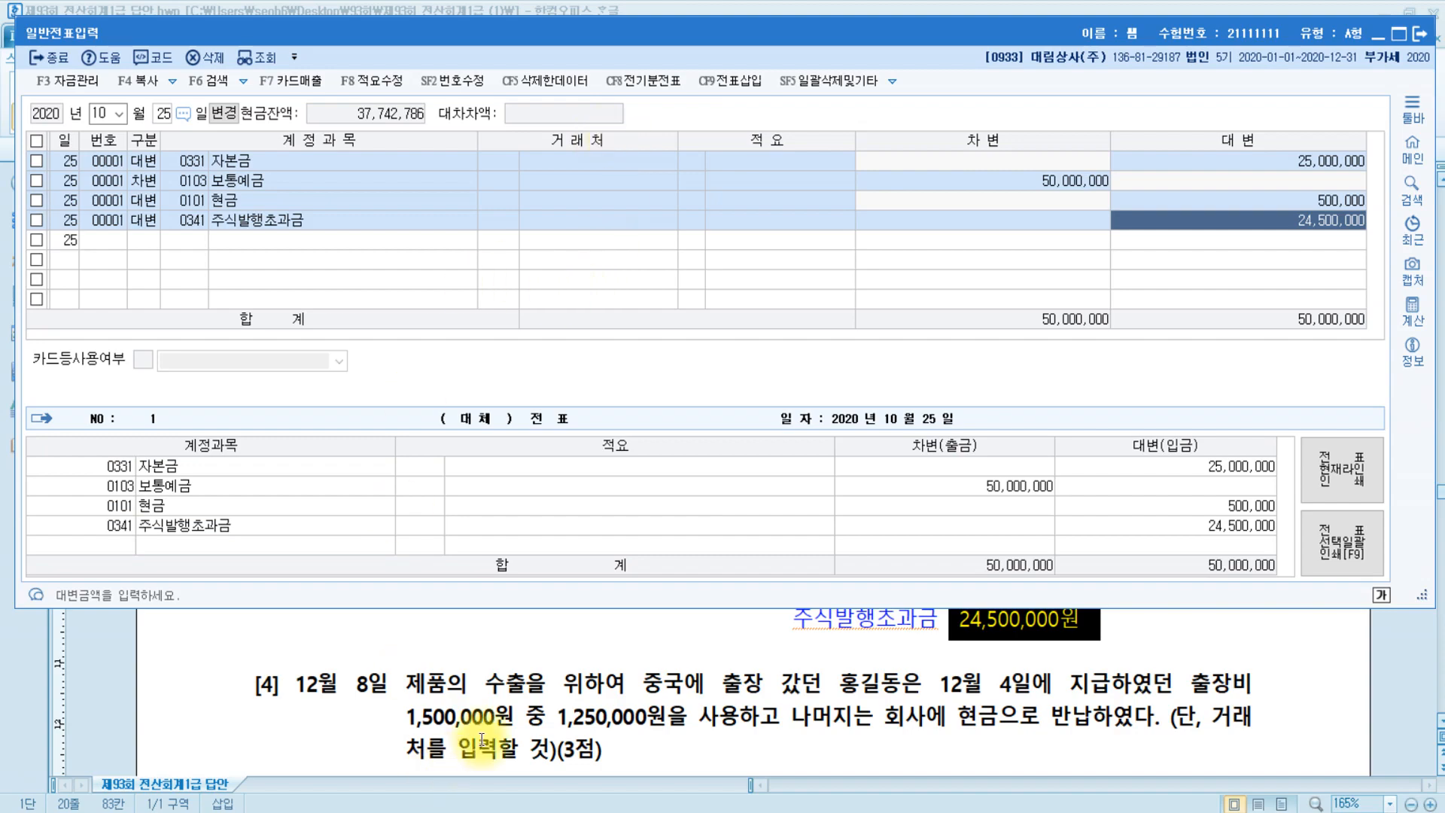
Switch to the 한글 document and highlight "12월 4일에" in problem [4] in yellow
{"action": "left_click", "coordinate": [527, 715]}
{"action": "scroll", "coordinate": [629, 684], "scroll_direction": "down", "scroll_amount": 3}
{"action": "scroll", "coordinate": [629, 685], "scroll_direction": "down", "scroll_amount": 2}
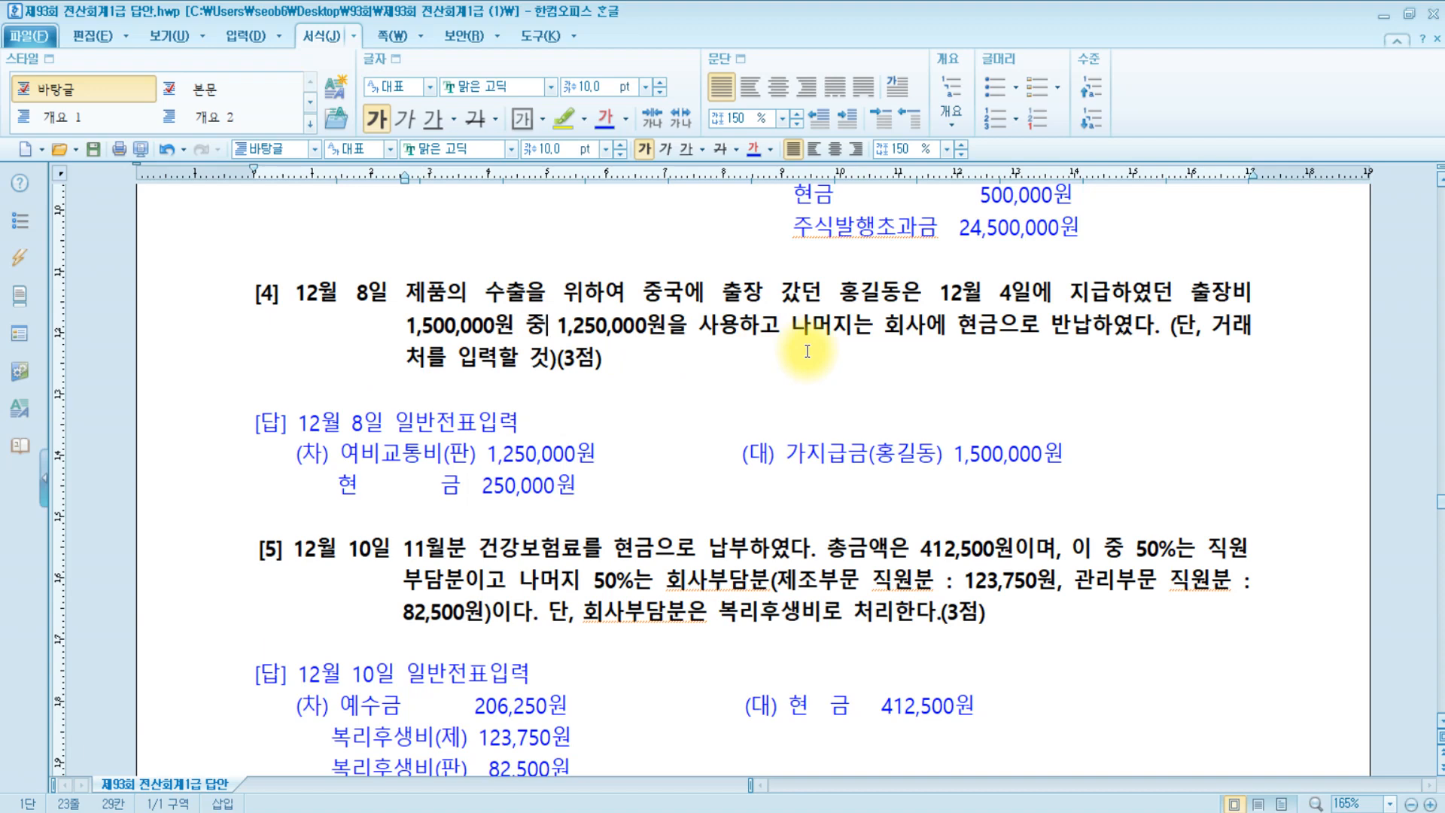
{"action": "left_click_drag", "start_coordinate": [939, 294], "coordinate": [1048, 295]}
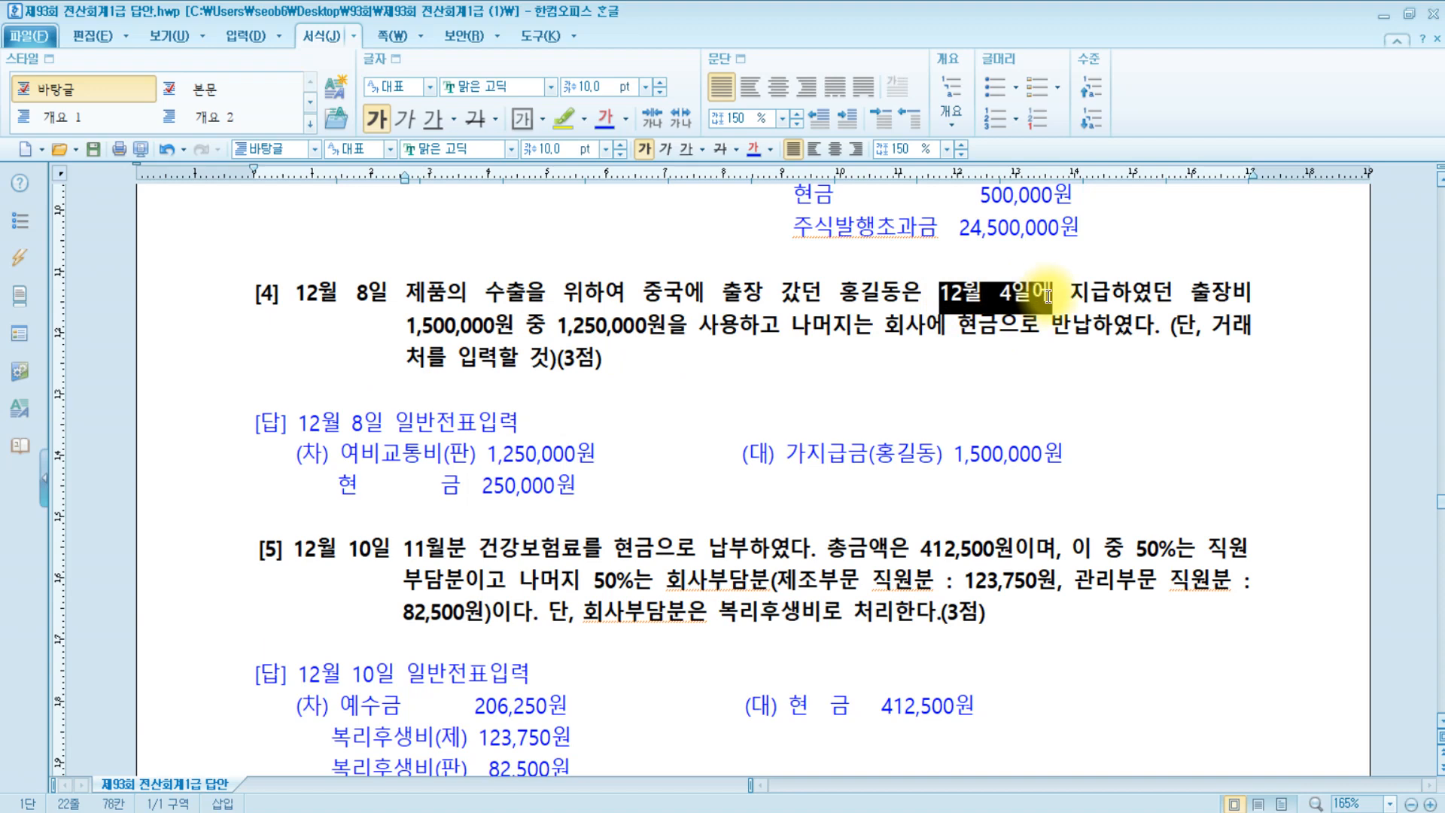
{"action": "left_click", "coordinate": [562, 117]}
Bring up the 12월 4일 entries in KcLep's 일반전표입력 and examine the accounts of the 출금 voucher for the China trip advance
{"action": "left_click", "coordinate": [389, 805]}
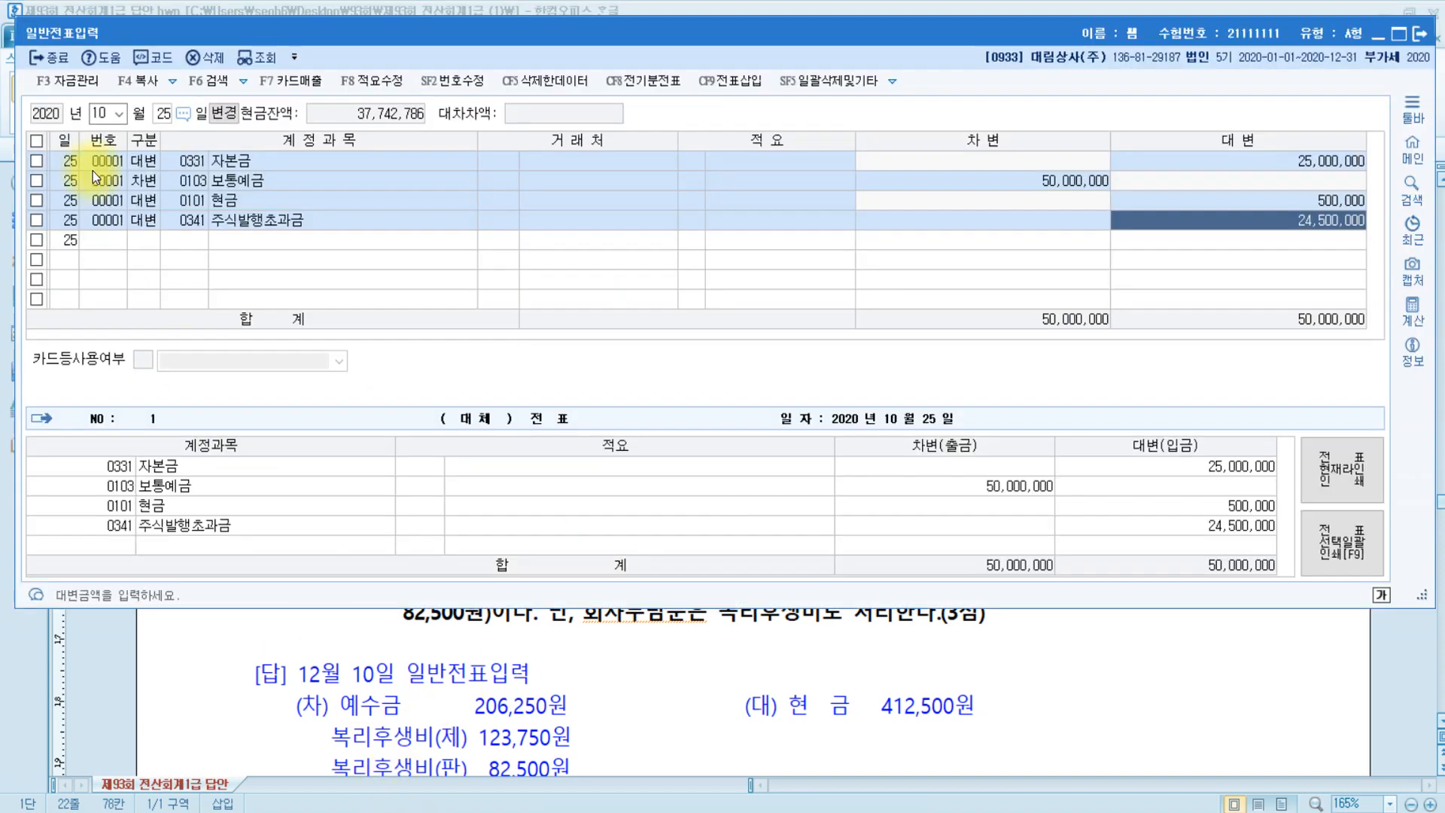
{"action": "left_click", "coordinate": [102, 111]}
{"action": "type", "text": "12"}
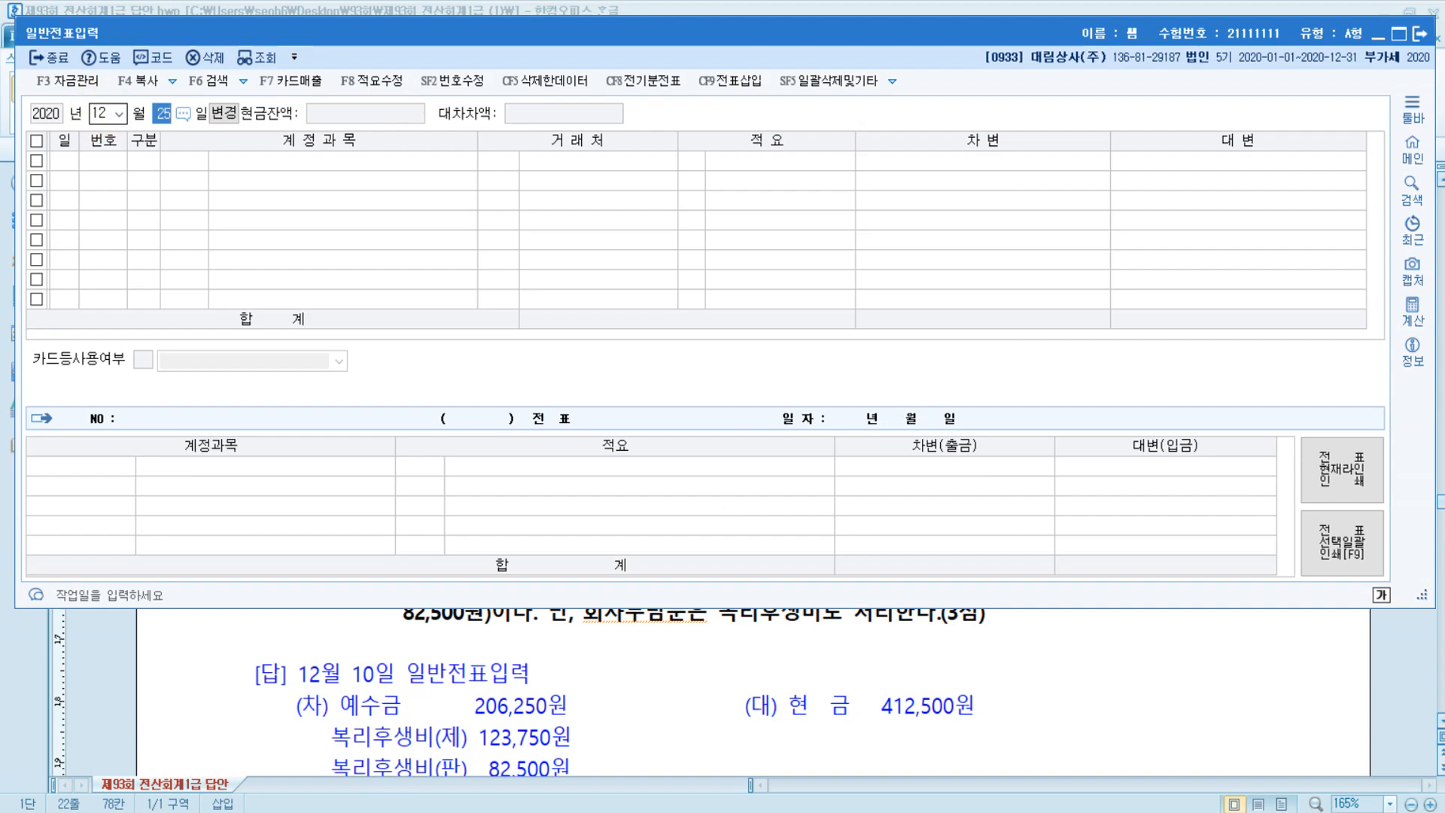
{"action": "key", "text": "Return"}
{"action": "left_click", "coordinate": [105, 114]}
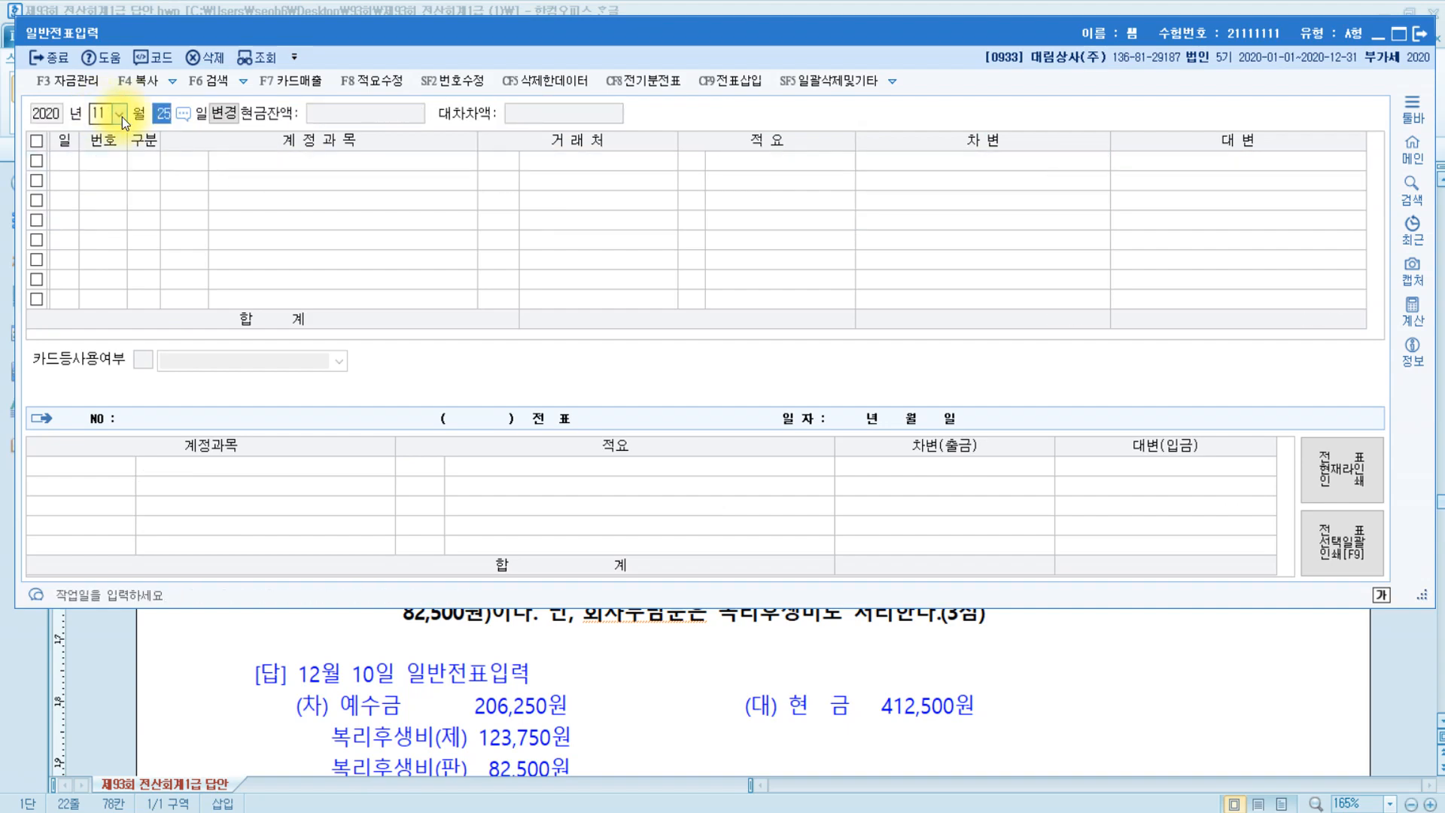
{"action": "type", "text": "12"}
{"action": "key", "text": "Return"}
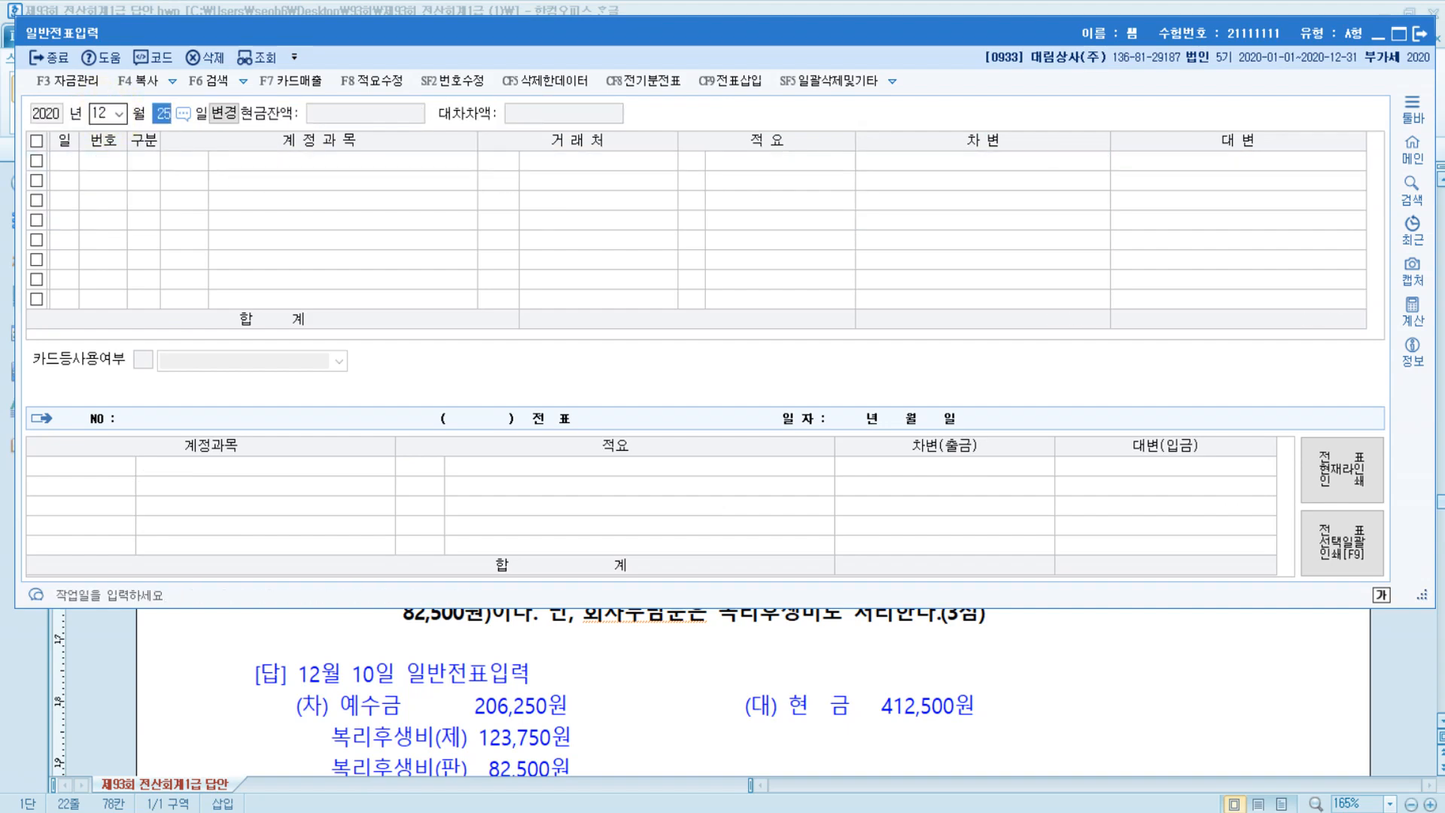
{"action": "key", "text": "Return"}
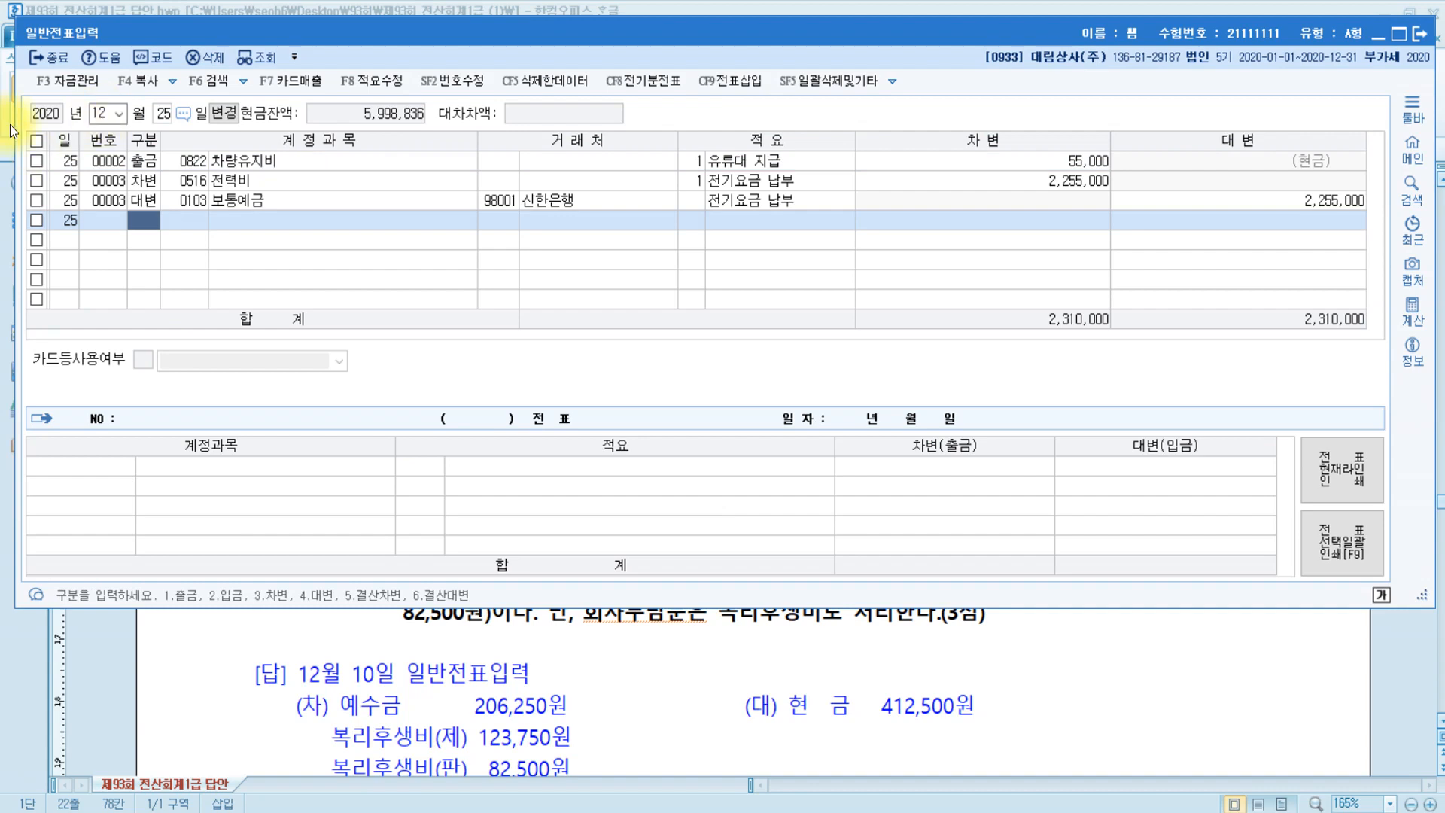
{"action": "key", "text": "Escape"}
{"action": "key", "text": "Return"}
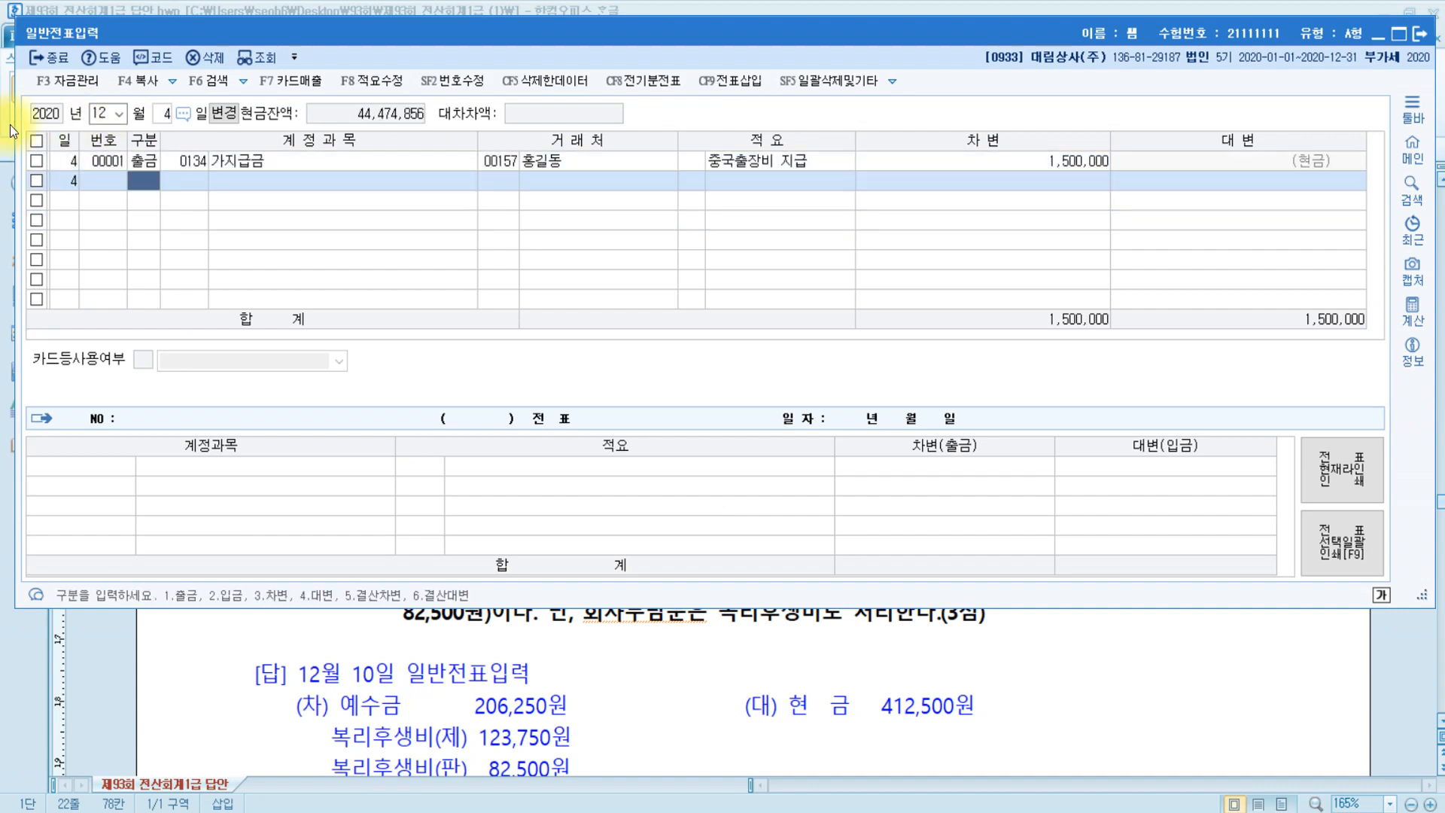
{"action": "left_click", "coordinate": [151, 158]}
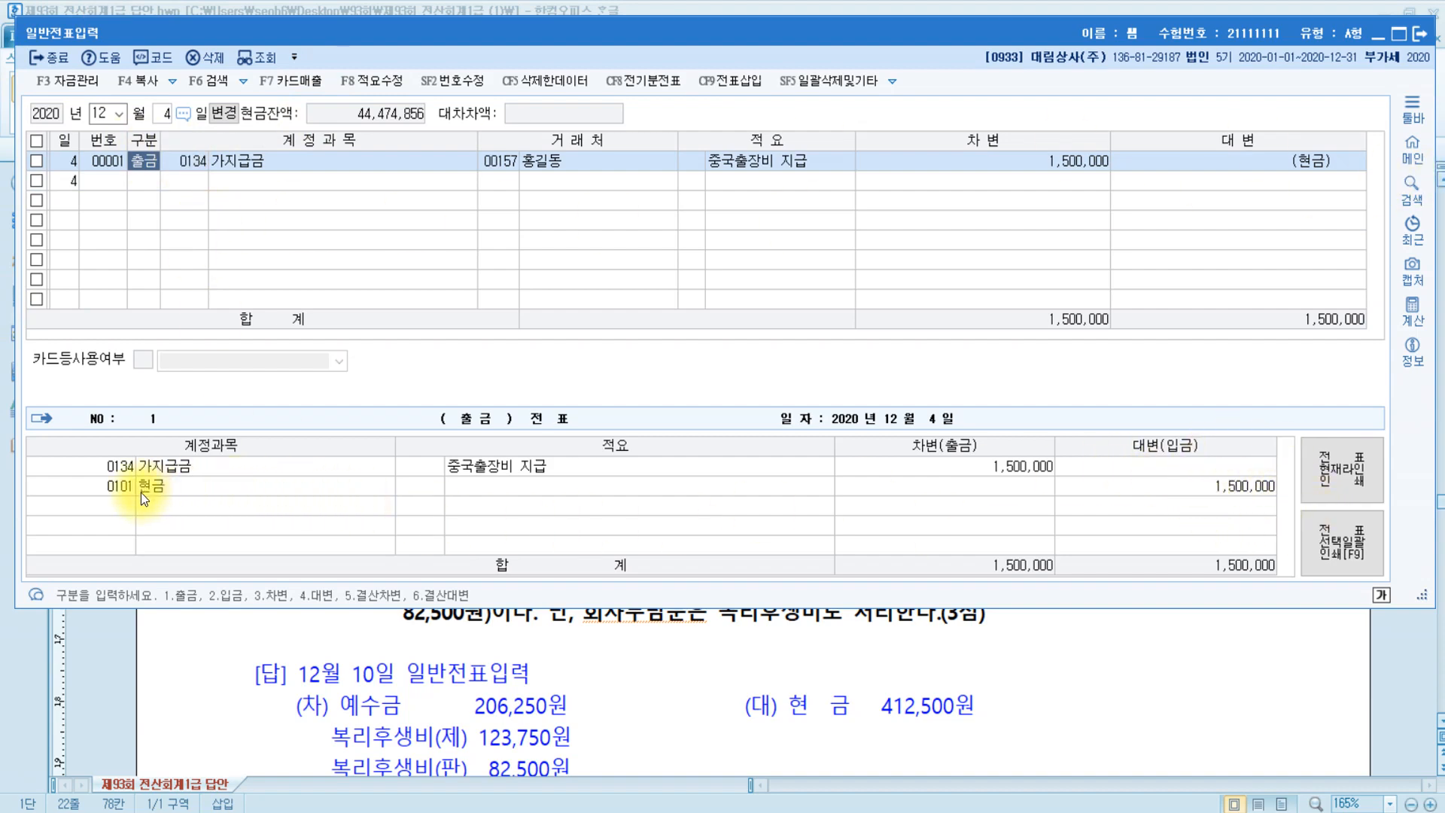
{"action": "left_click", "coordinate": [196, 467]}
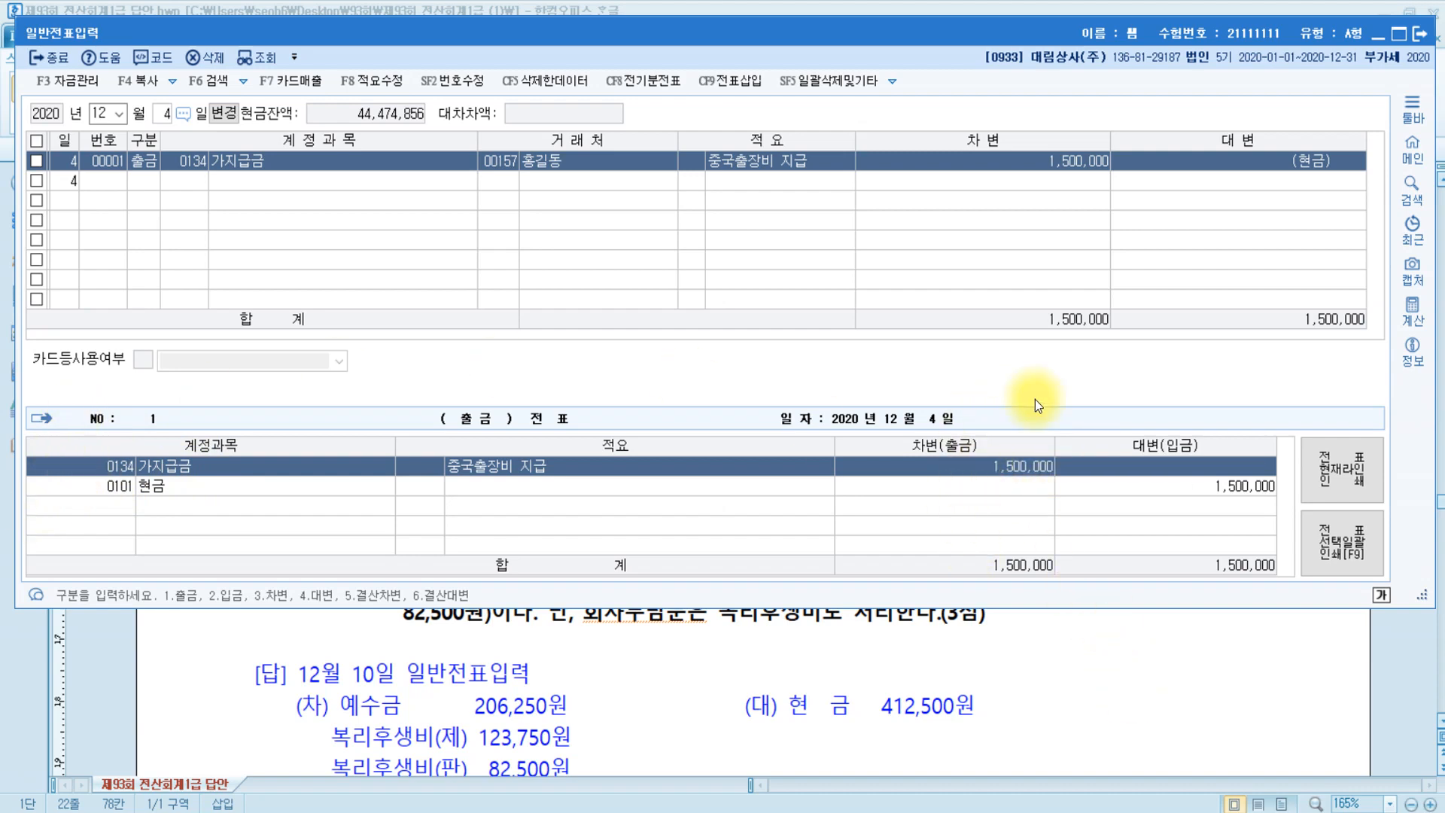
Check the transaction date of problem [4] in the 한글 document, then open 12월 8일 in KcLep's 일반전표입력
{"action": "left_click", "coordinate": [752, 707]}
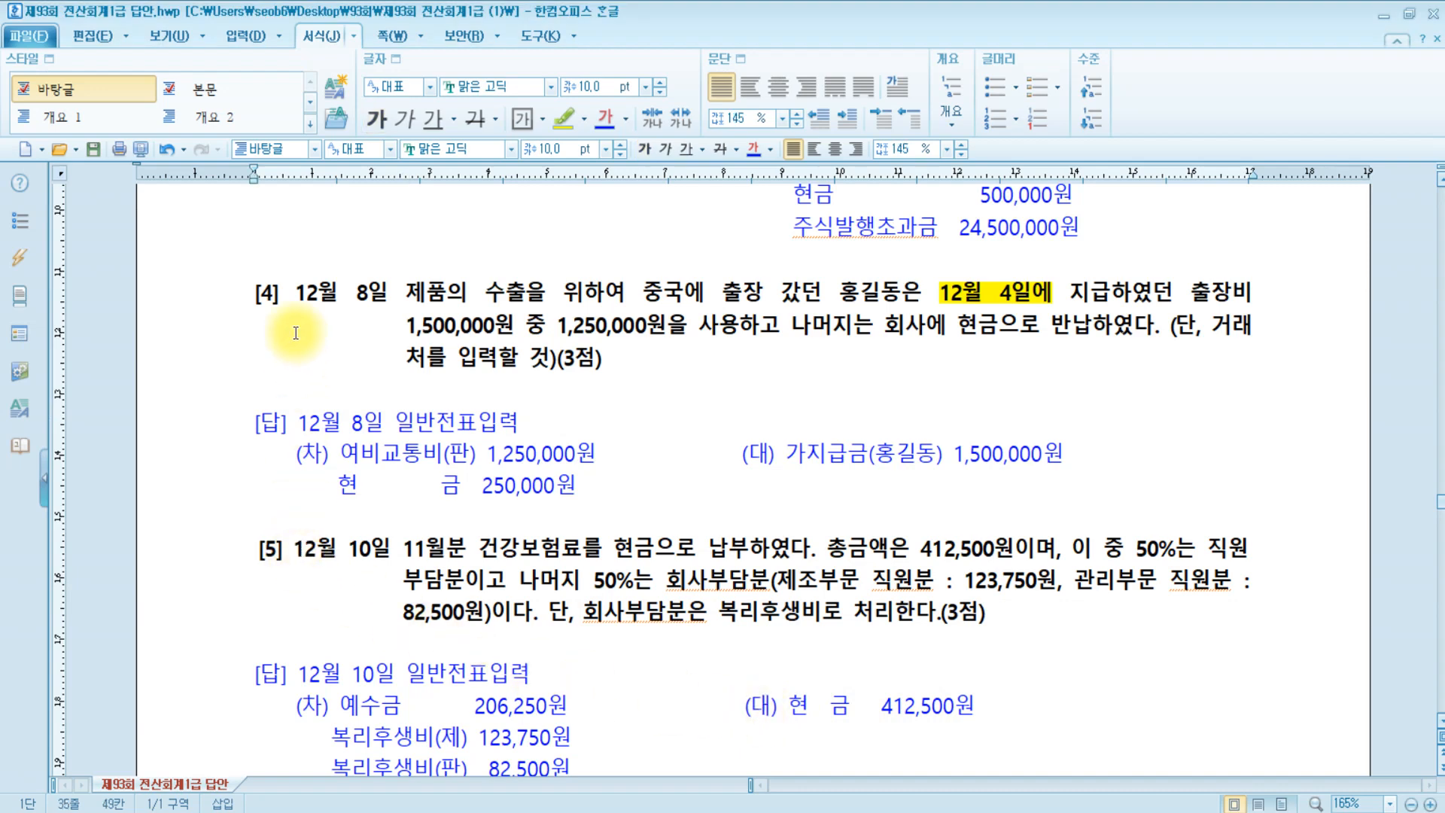
{"action": "left_click_drag", "start_coordinate": [290, 297], "coordinate": [416, 296]}
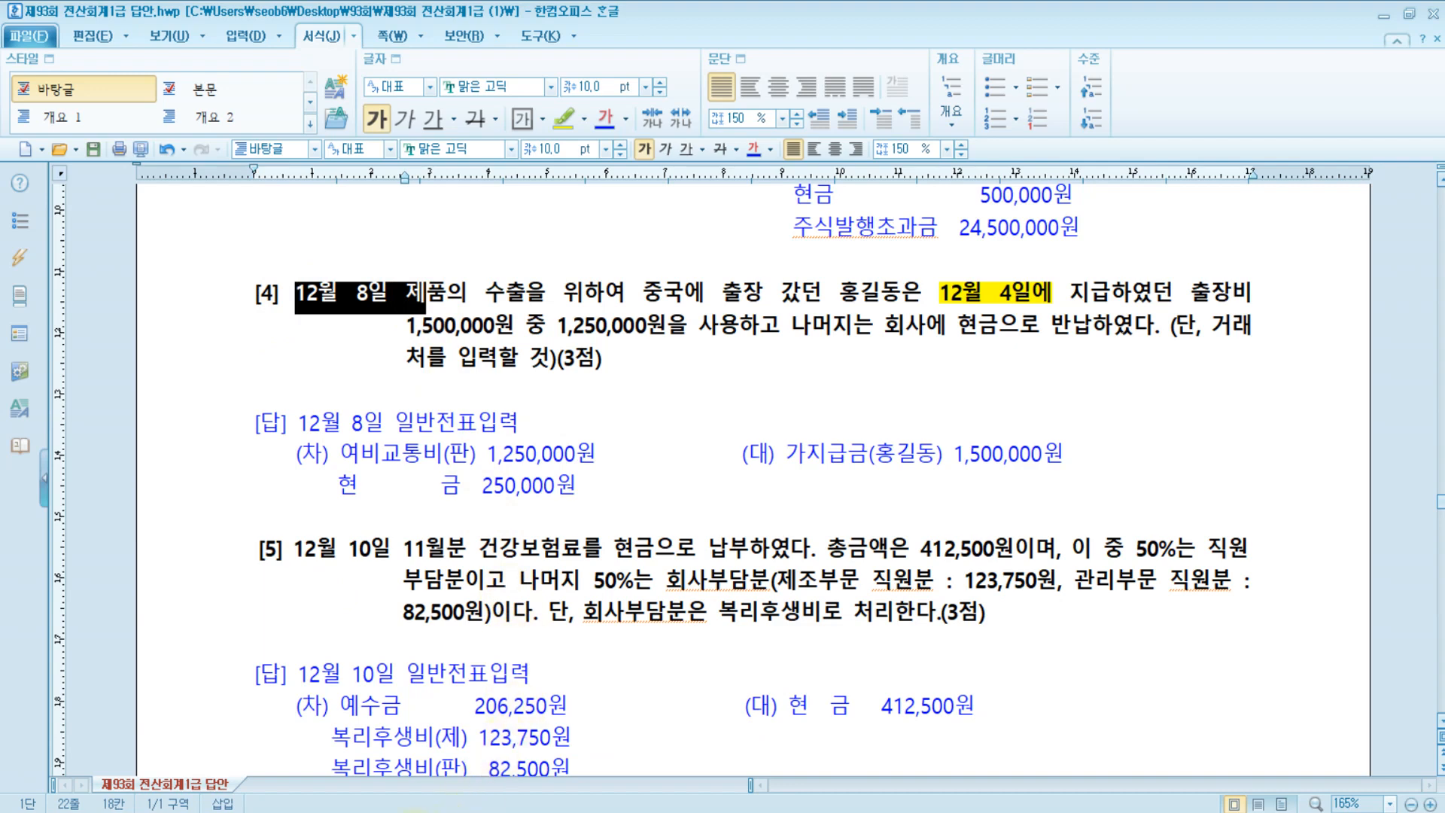
{"action": "left_click", "coordinate": [472, 811]}
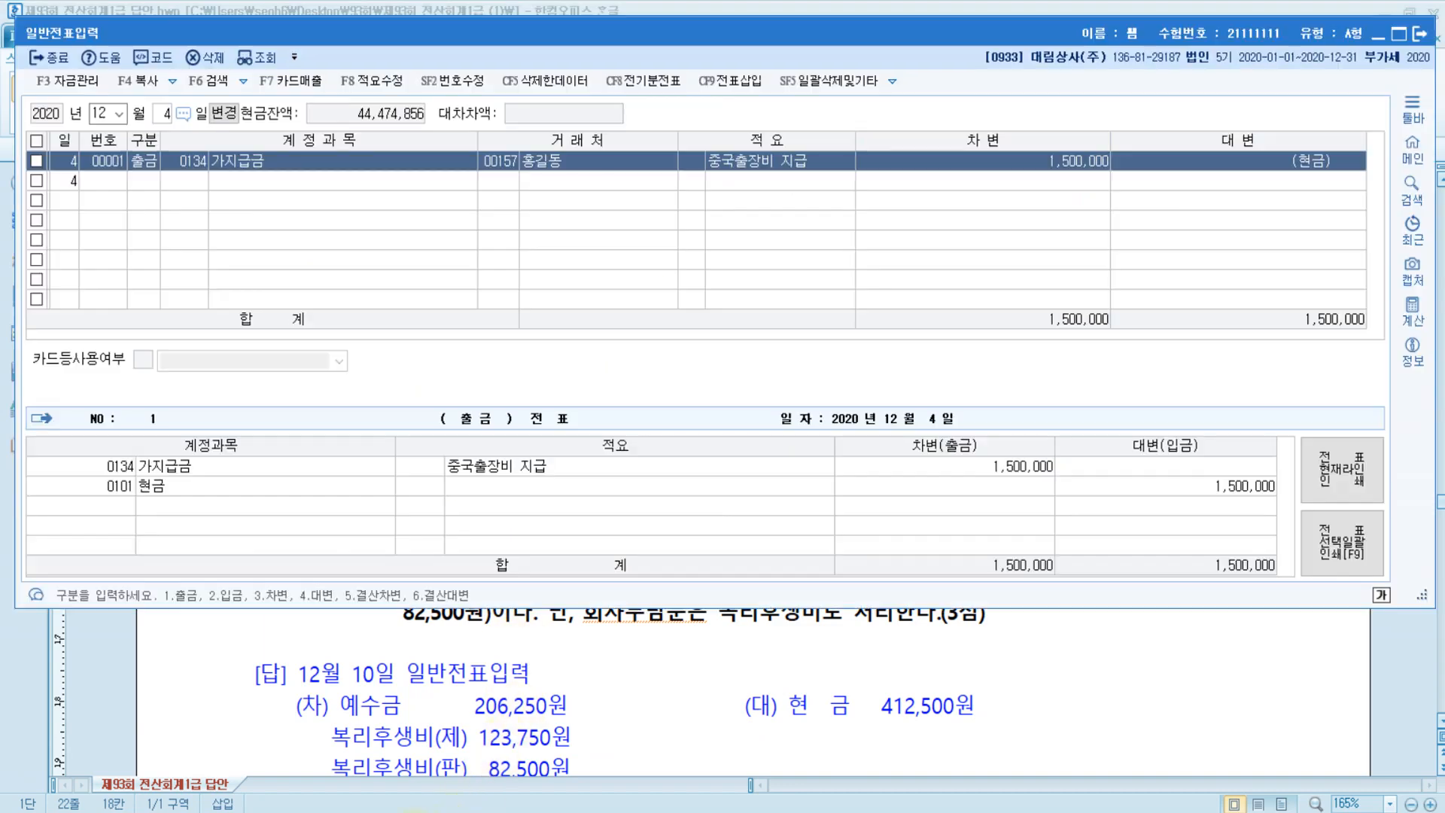
{"action": "left_click", "coordinate": [430, 226]}
{"action": "key", "text": "Escape"}
{"action": "type", "text": "8"}
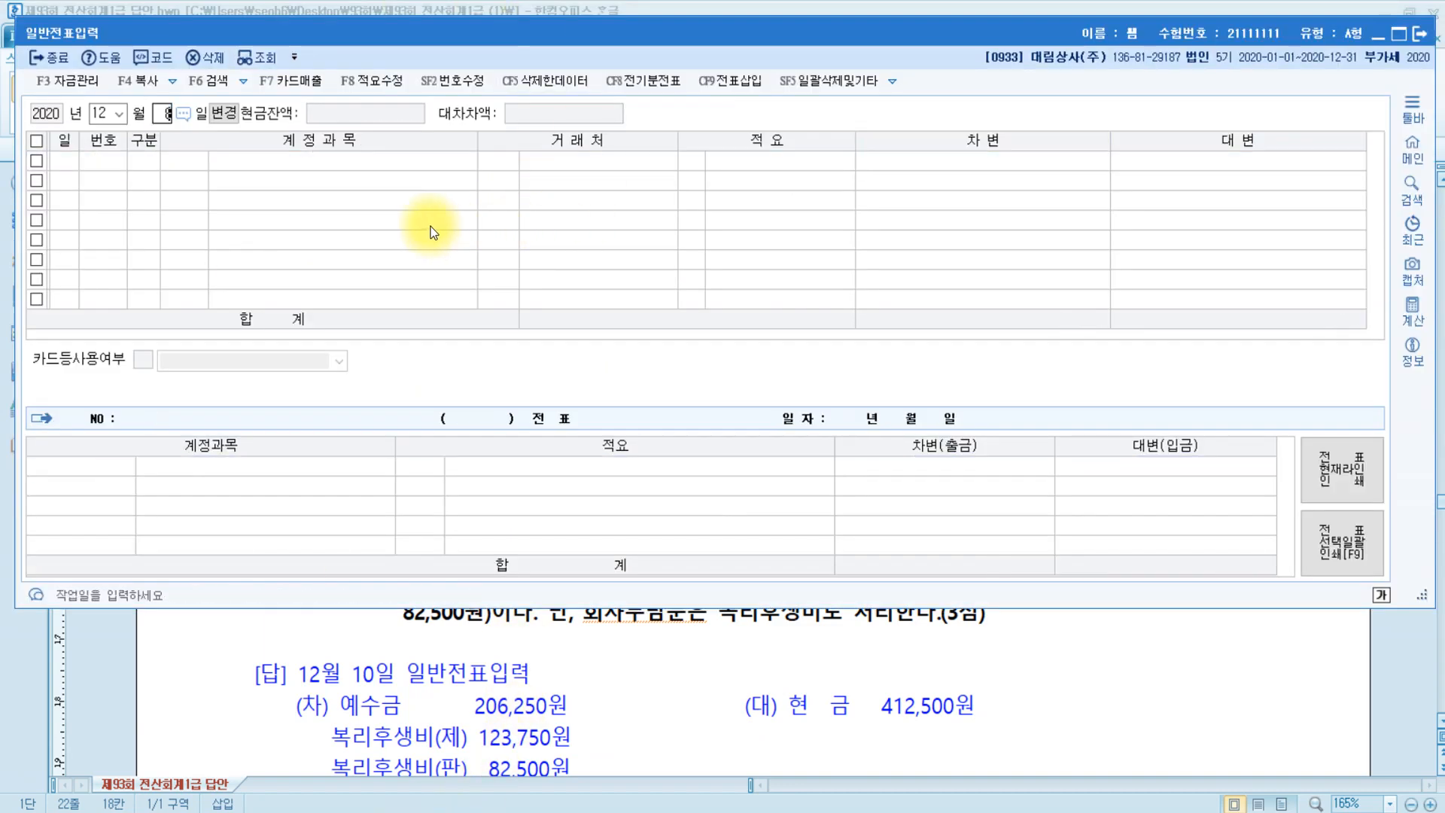
{"action": "key", "text": "Return"}
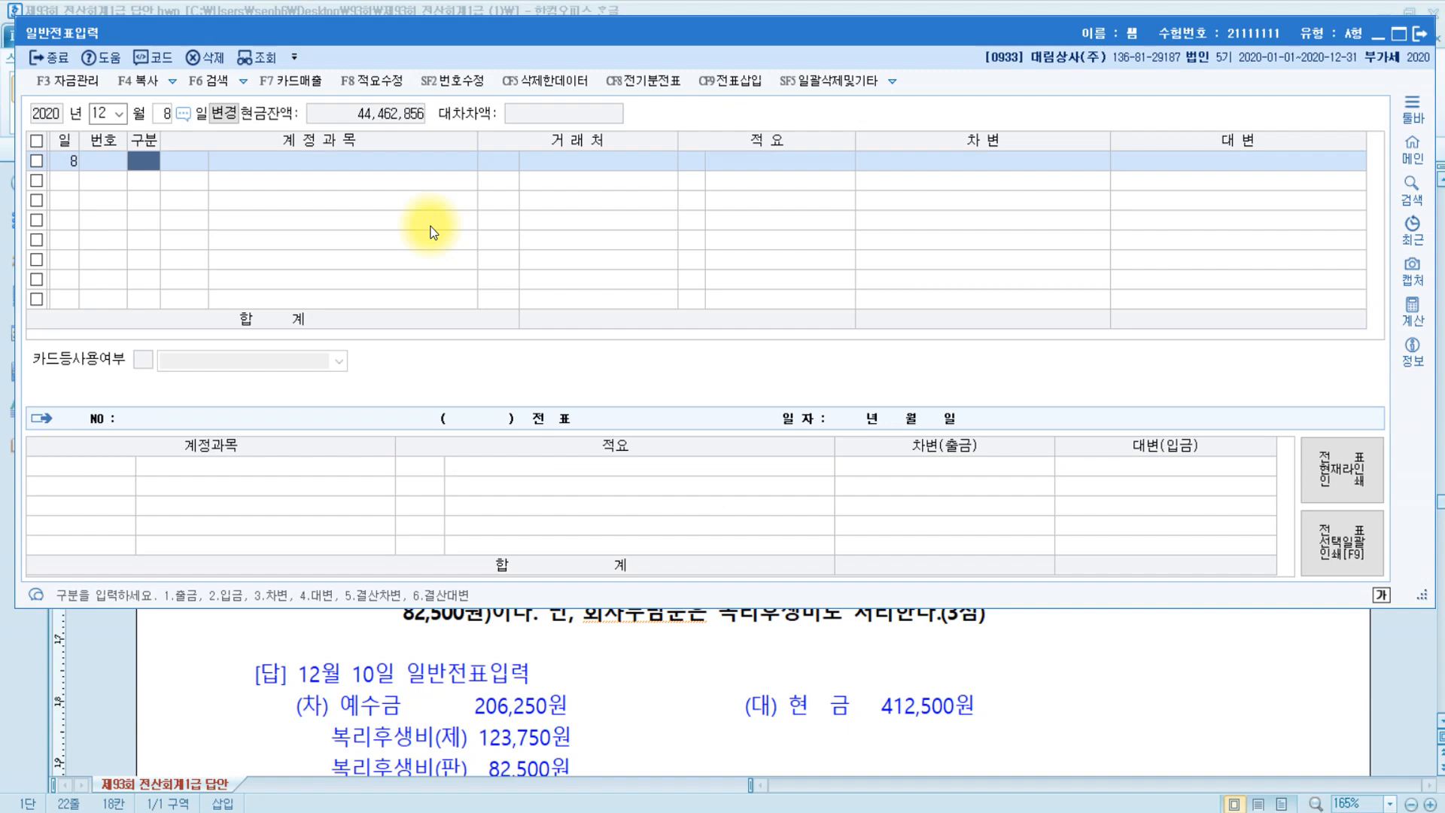
Start the 12월 8일 entry with a 대변 line for account 0134 가지급금
{"action": "key", "text": "Hangul"}
{"action": "type", "text": "4"}
{"action": "key", "text": "Return"}
{"action": "type", "text": "가지급"}
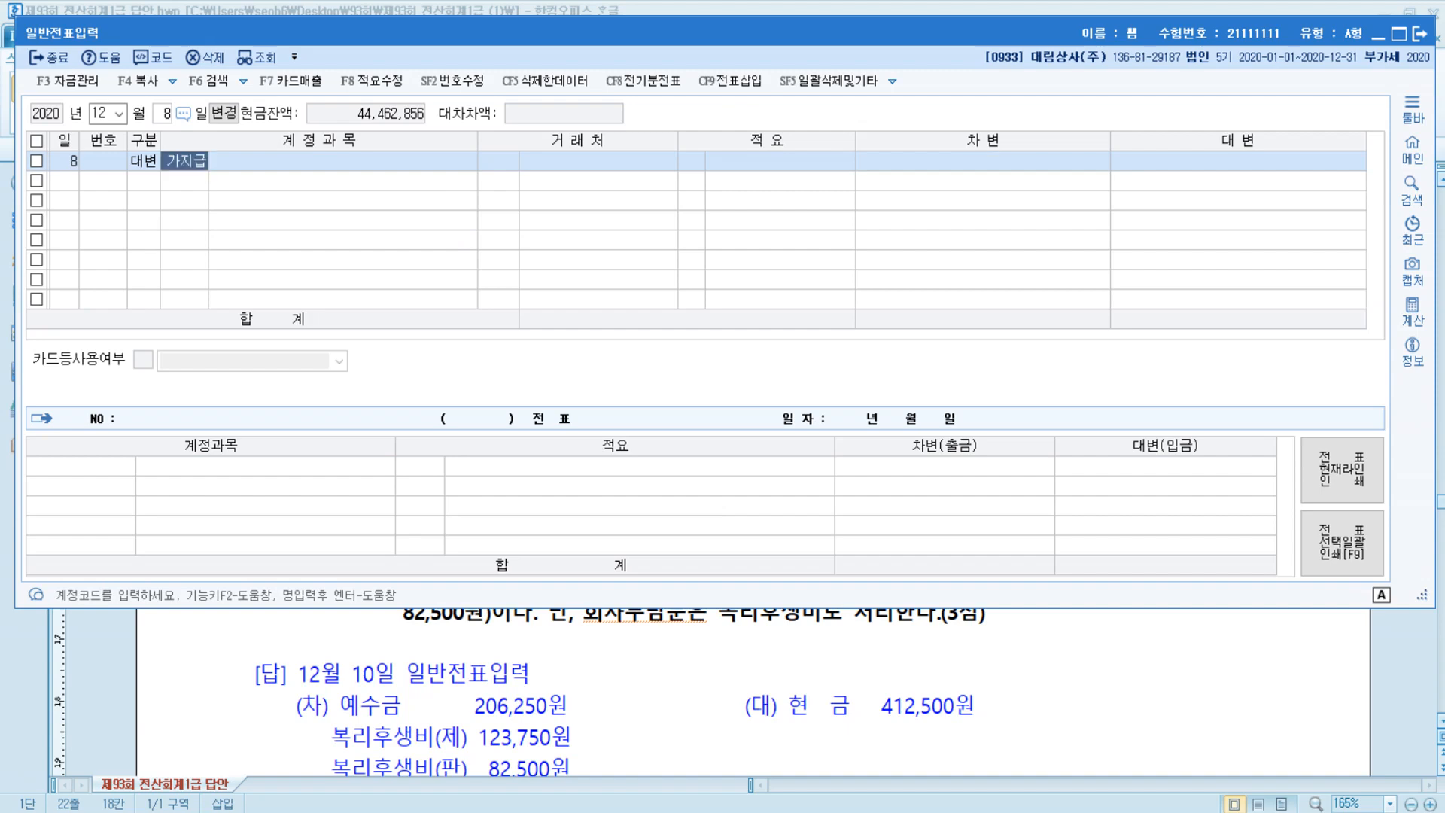
{"action": "key", "text": "Return"}
{"action": "key", "text": "Return"}
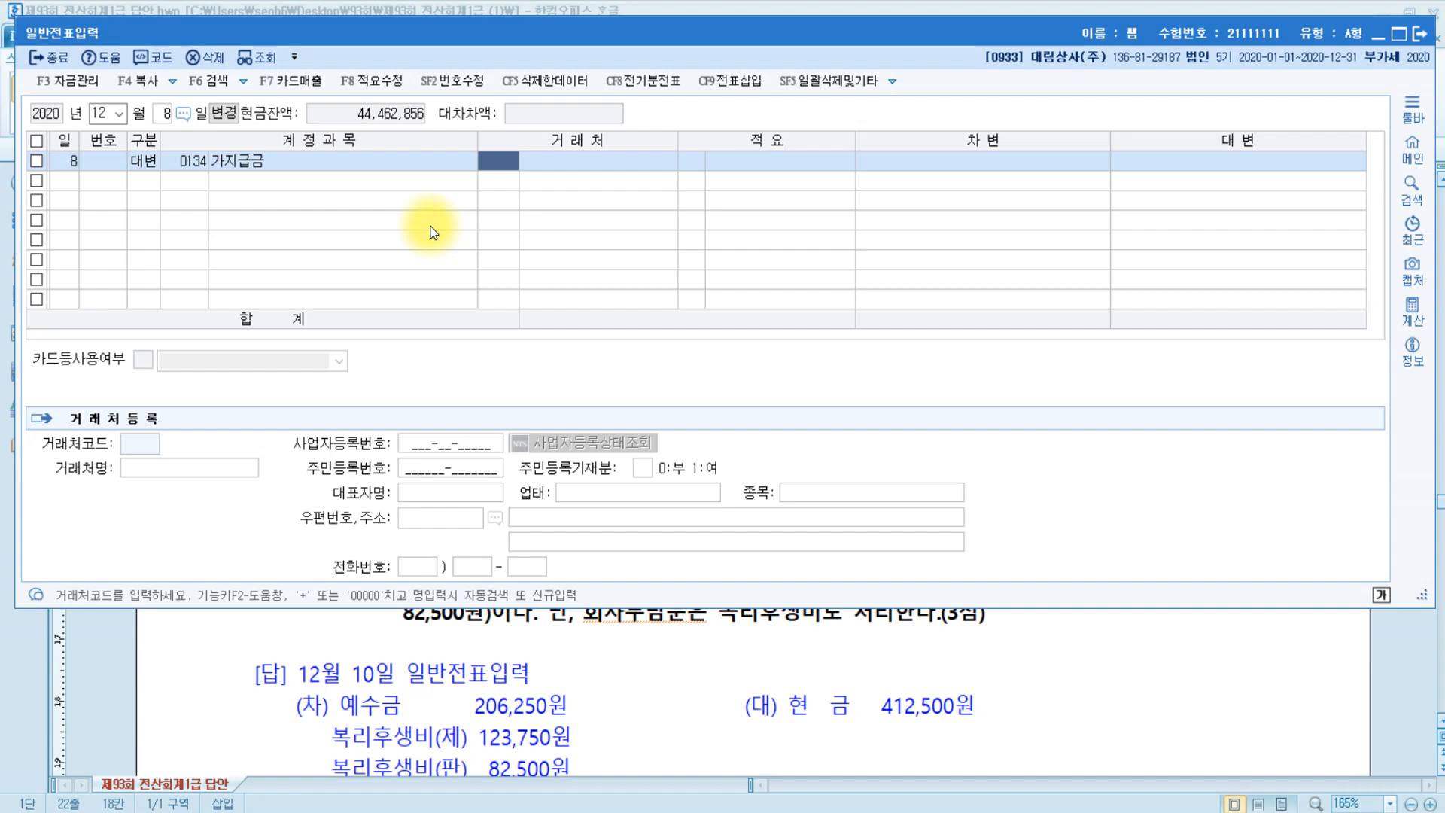
Assign the employee who received the trip advance as the 가지급금 line's 거래처 and set its 대변 amount to 1,500,000
{"action": "key", "text": "Hangul"}
{"action": "type", "text": "홍길"}
{"action": "key", "text": "Return"}
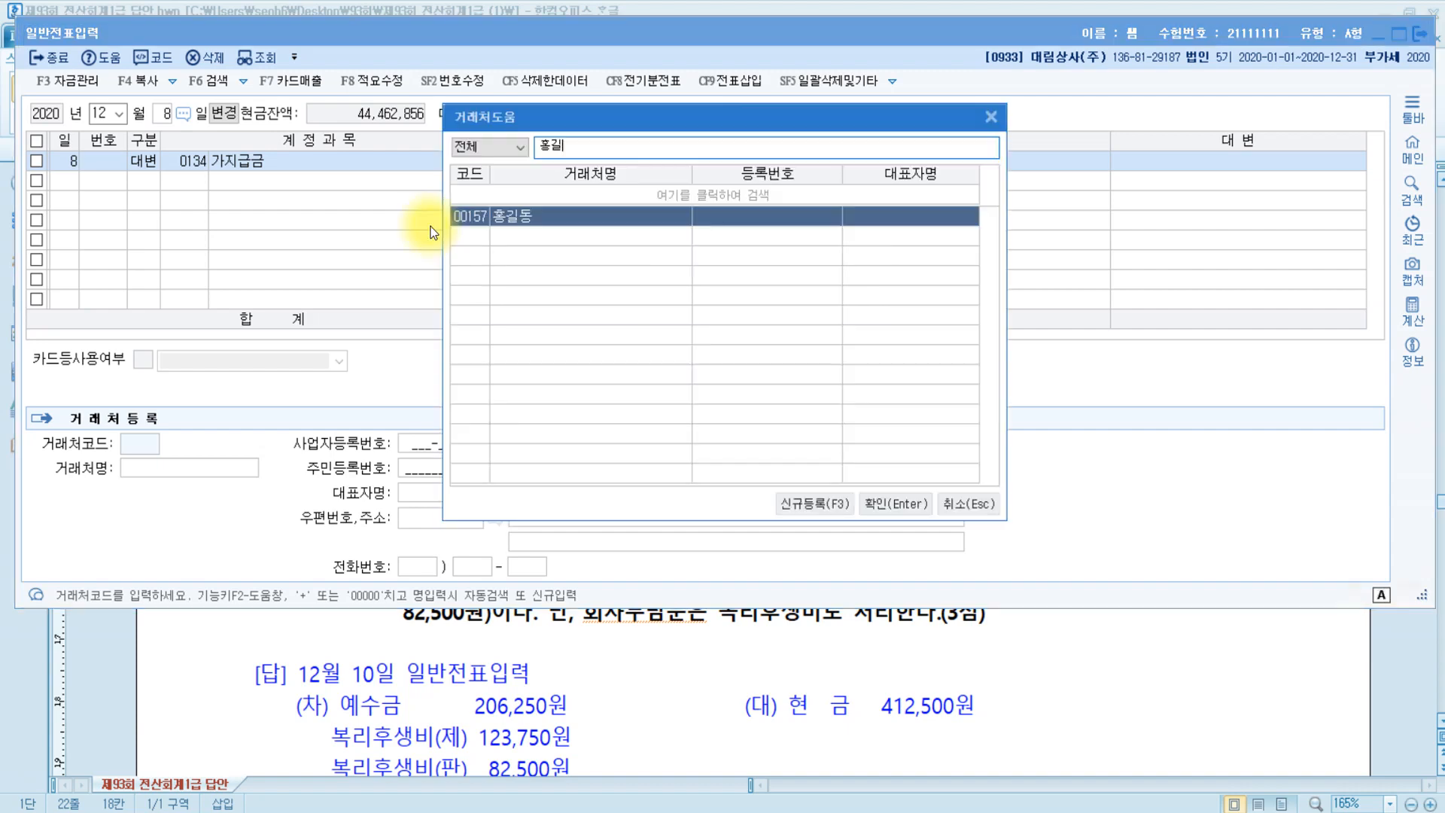
{"action": "key", "text": "Return"}
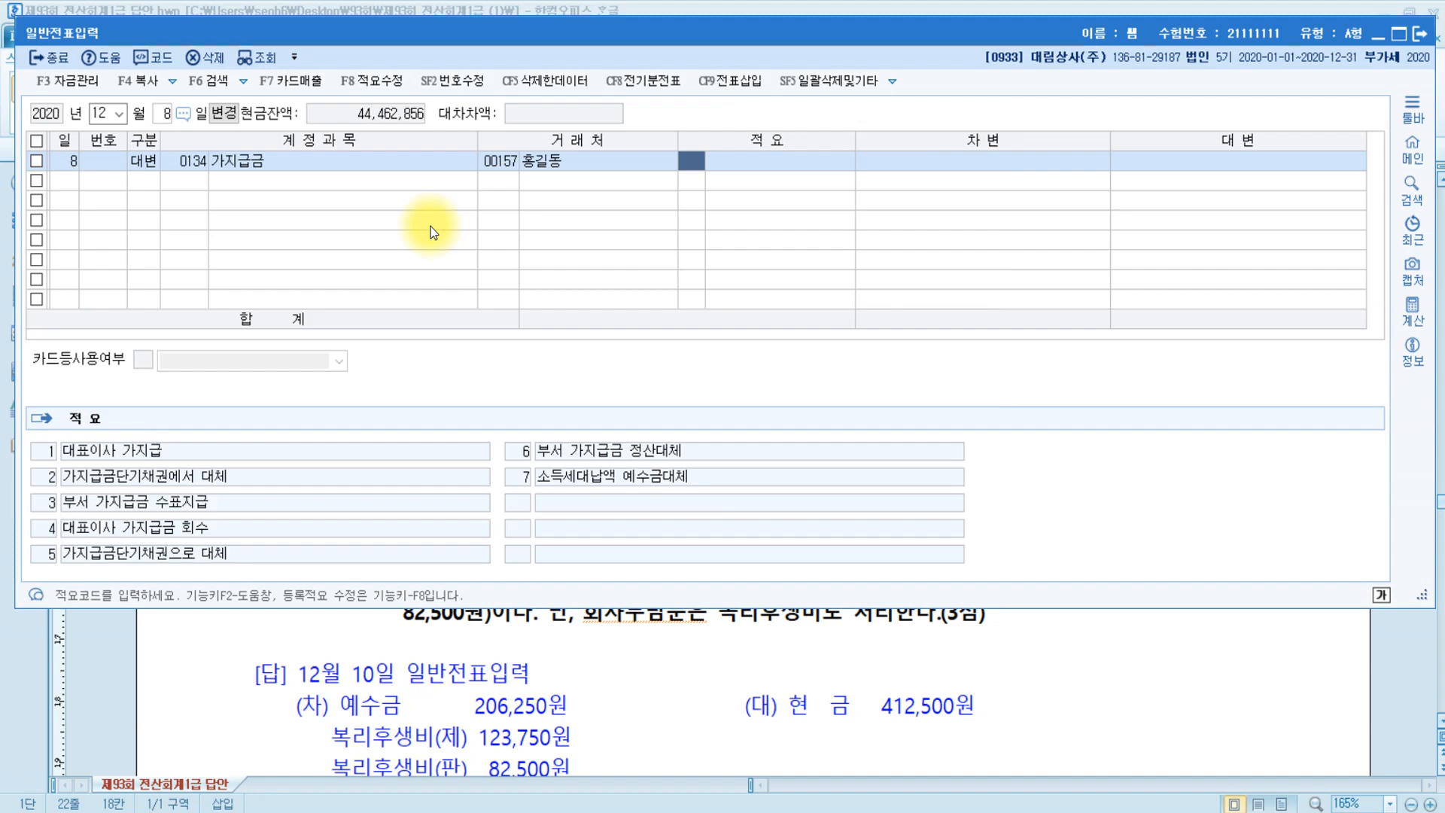
{"action": "key", "text": "Return"}
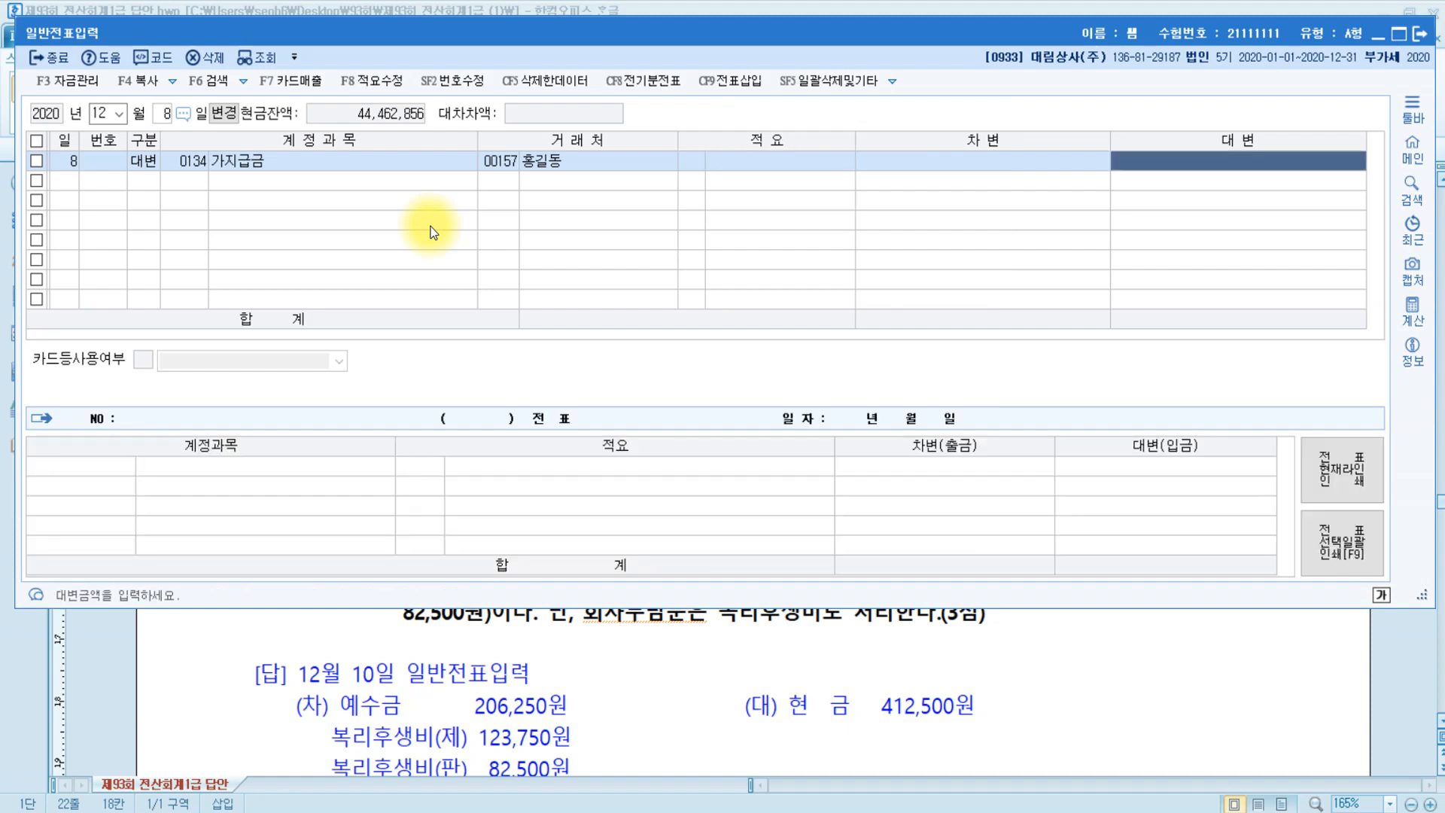
{"action": "type", "text": "1500000"}
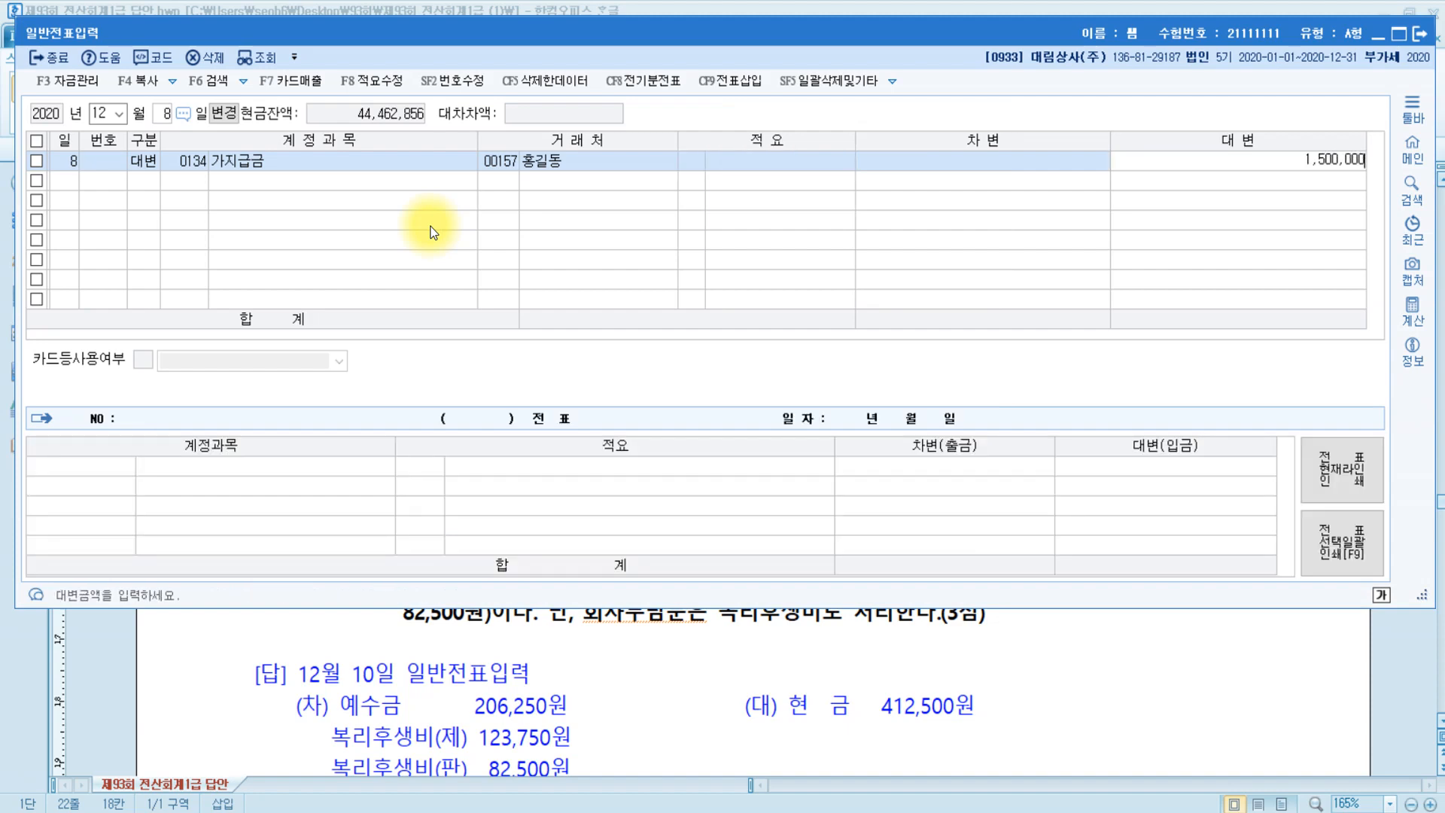
{"action": "key", "text": "Return"}
Add a 차변 line for 0812 여비교통비, the 판매관리비 variant of the account
{"action": "type", "text": "3"}
{"action": "key", "text": "Return"}
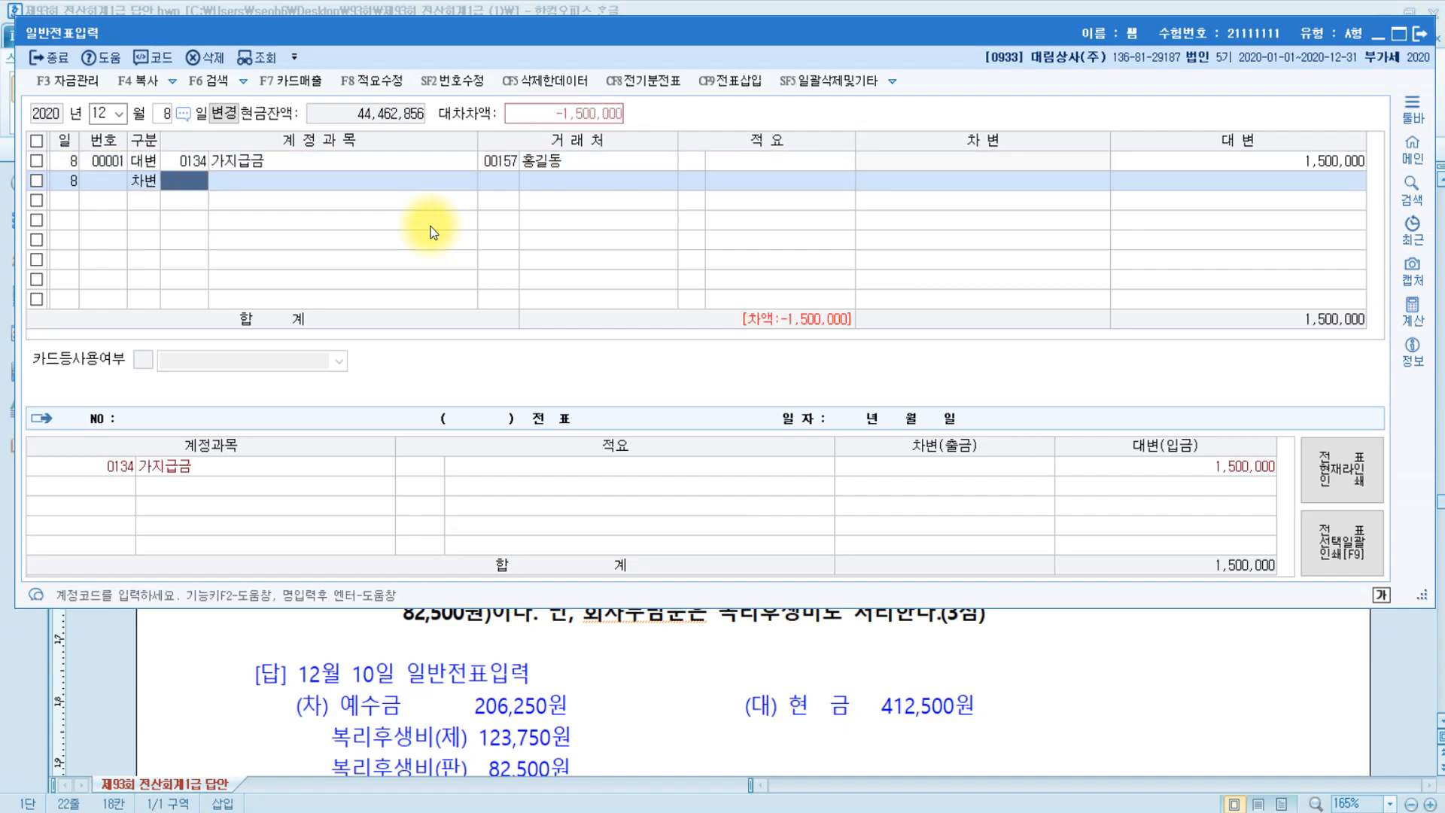
{"action": "type", "text": "여비"}
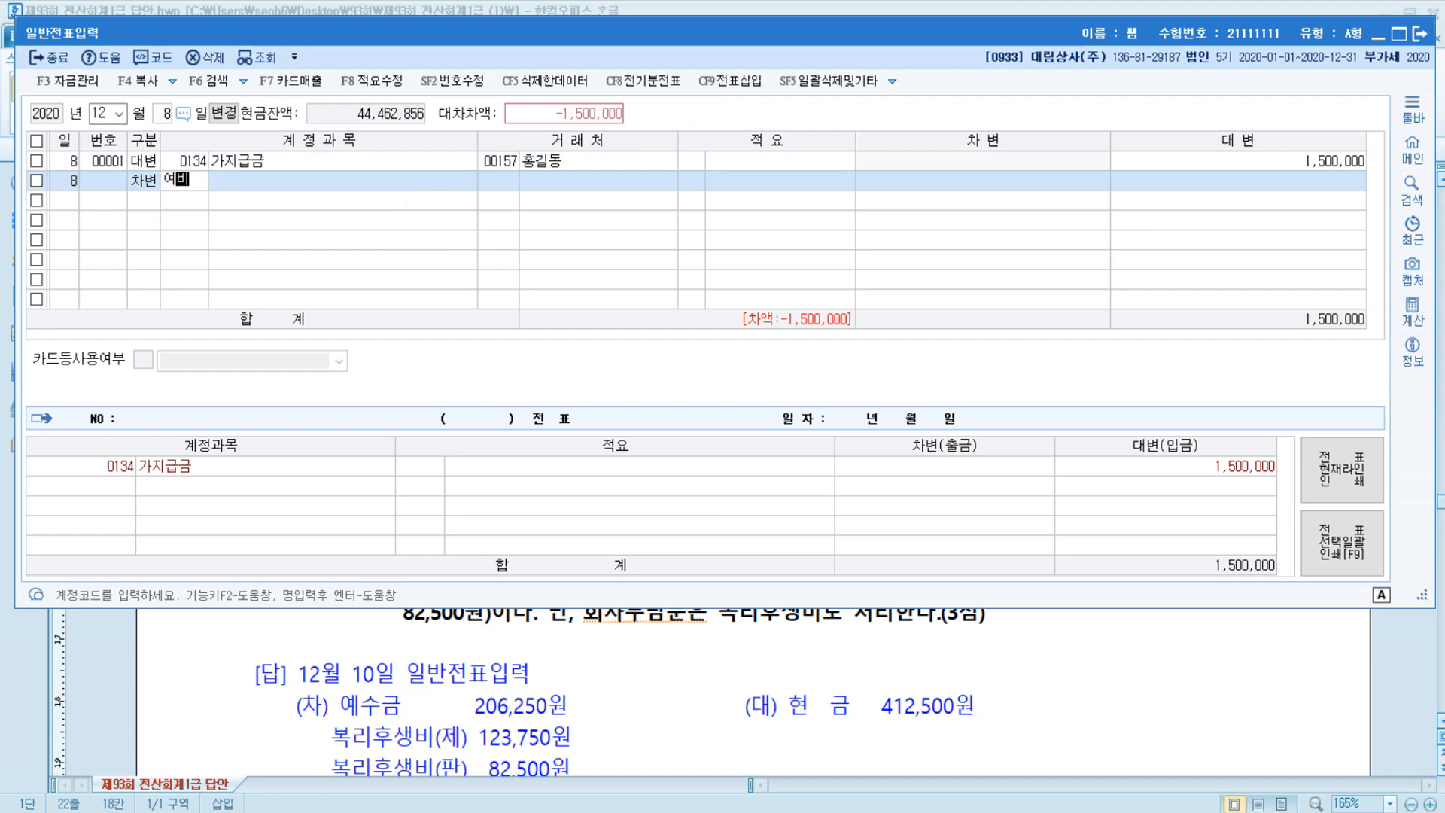
{"action": "key", "text": "Return"}
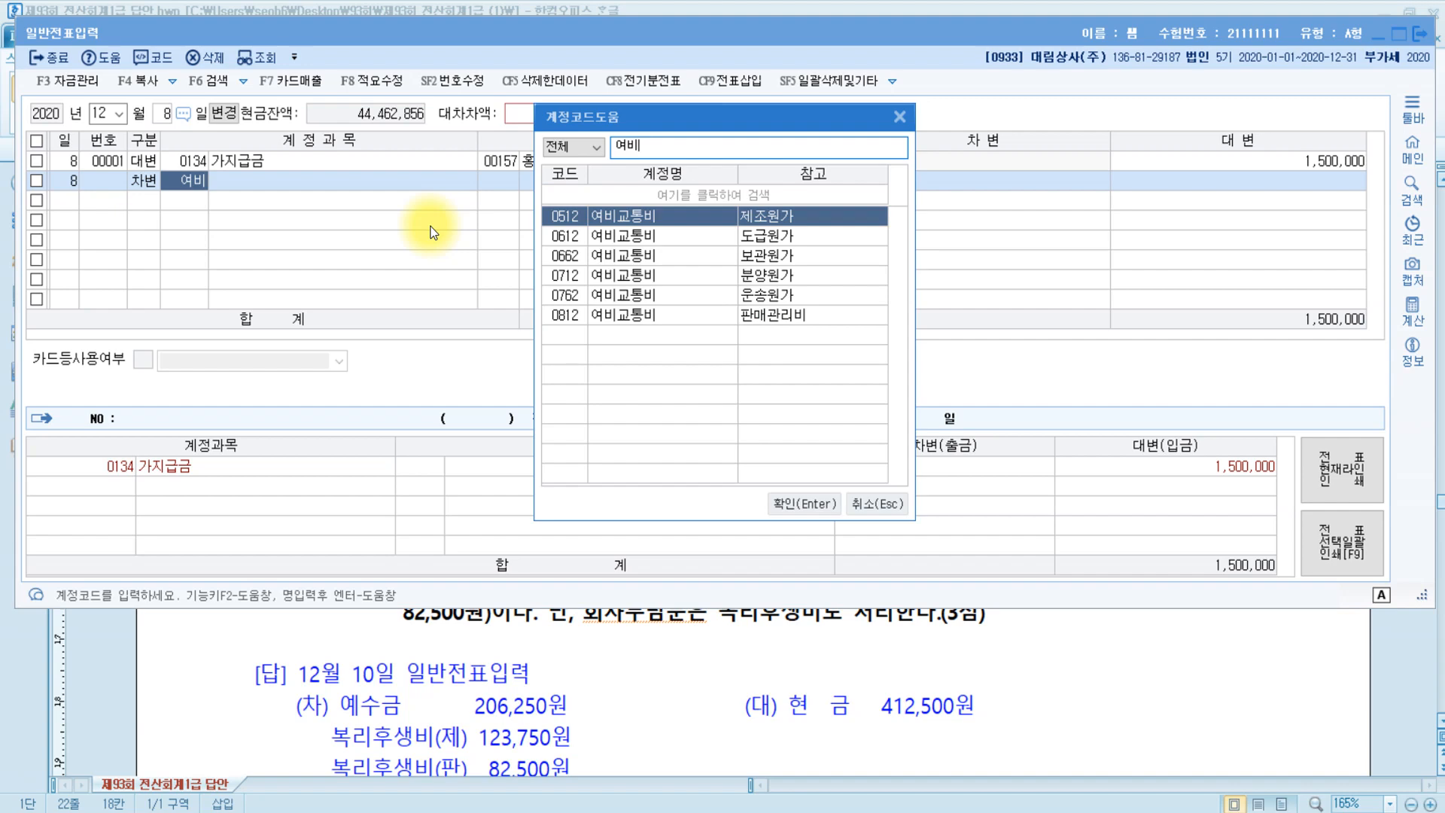
{"action": "key", "text": "Down"}
{"action": "key", "text": "Down"}
{"action": "key", "text": "Down"}
{"action": "key", "text": "Down"}
{"action": "key", "text": "Down"}
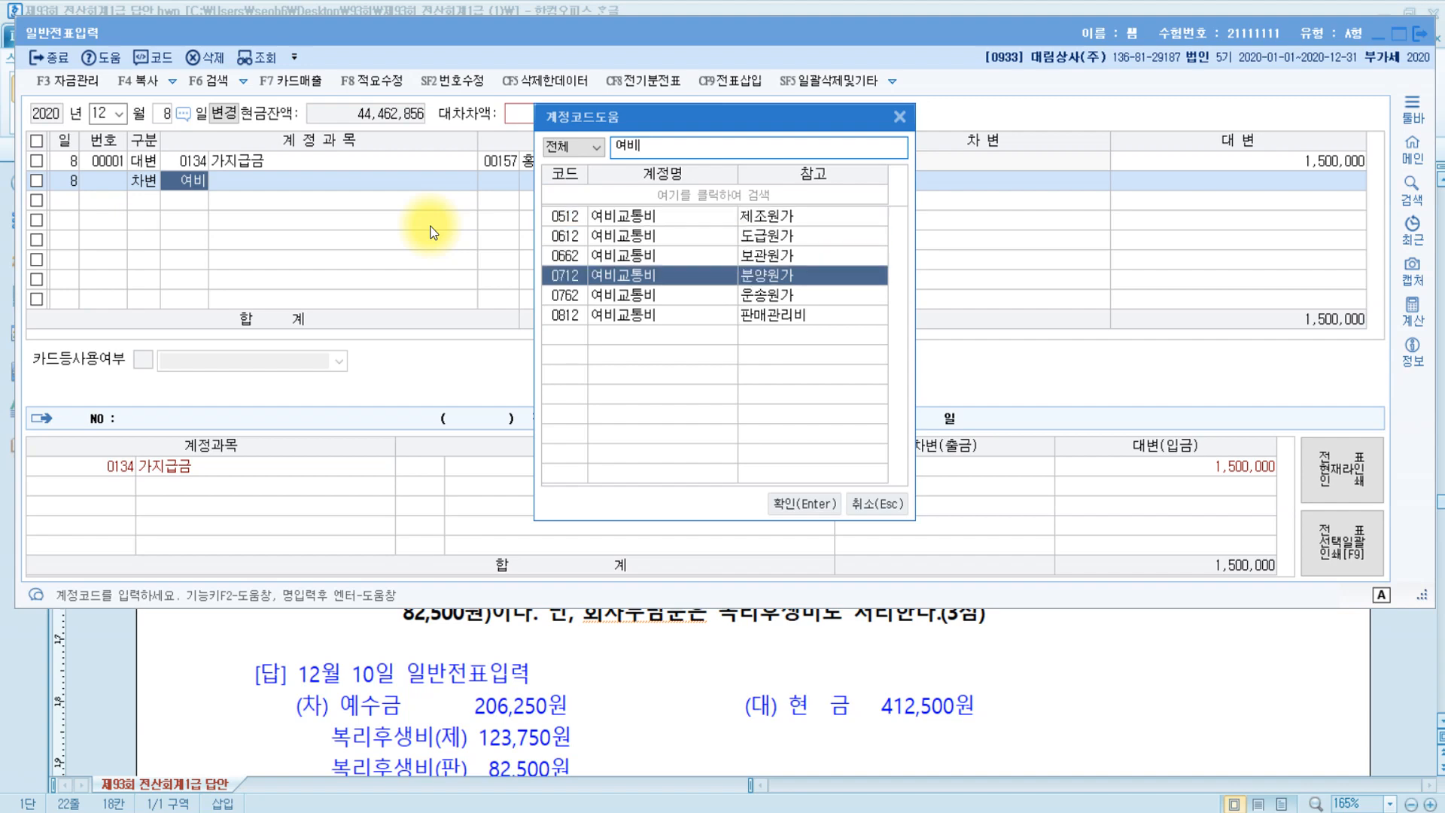
{"action": "key", "text": "Return"}
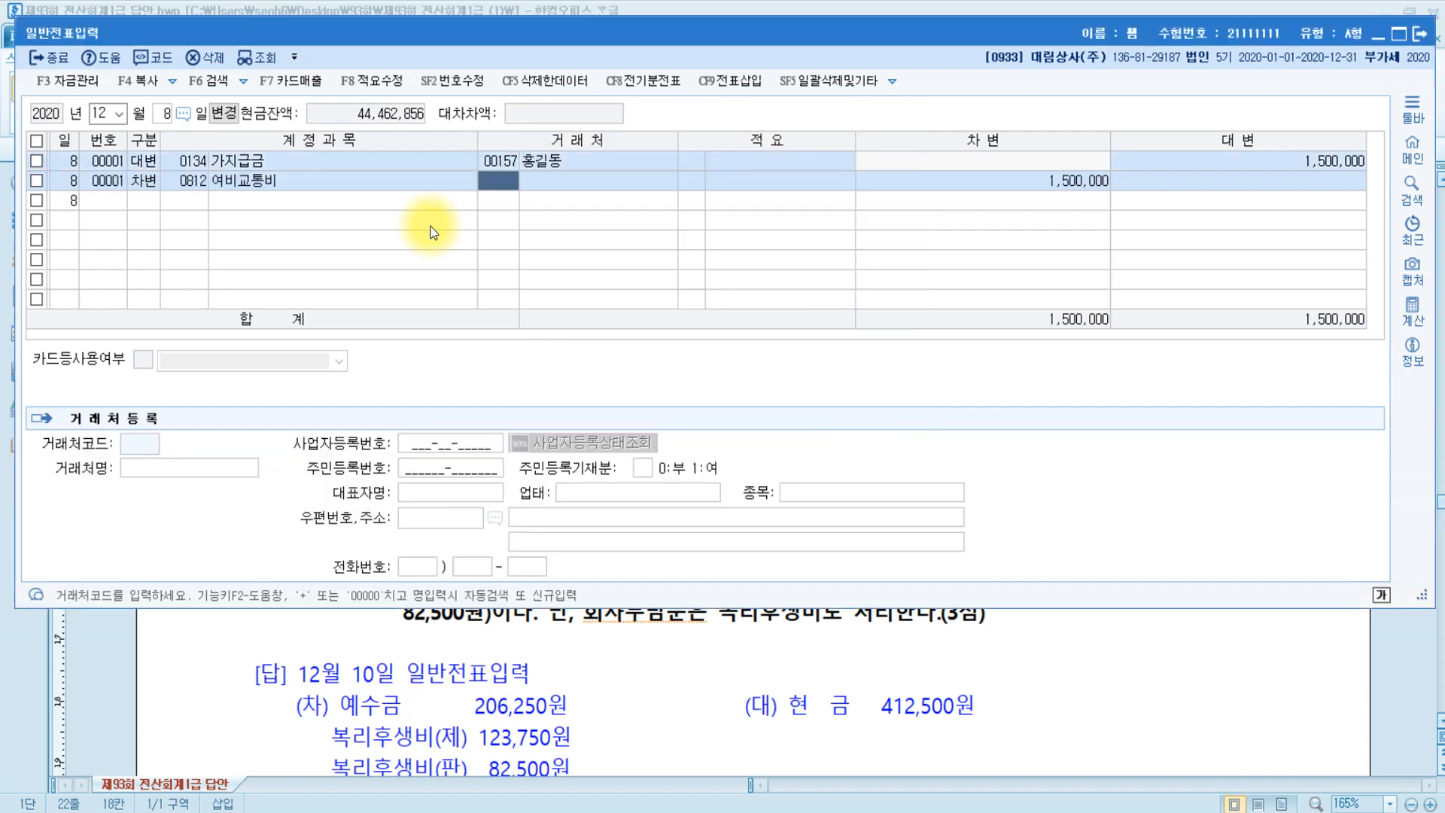
Set the 여비교통비 line's 차변 amount to 1,250,000, leaving its 거래처 and 적요 blank
{"action": "key", "text": "Return"}
{"action": "key", "text": "Return"}
{"action": "key", "text": "Return"}
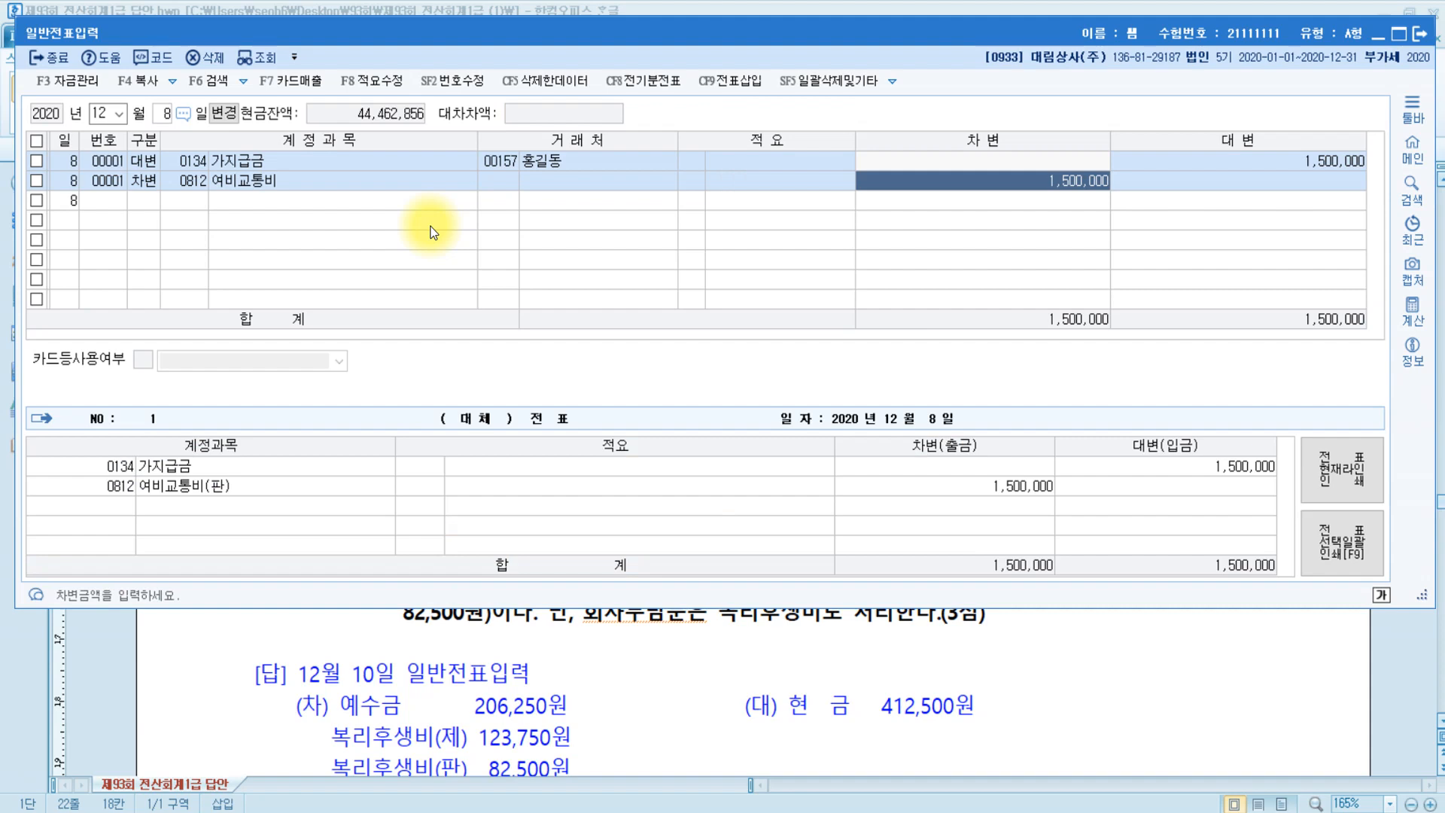
{"action": "type", "text": "1250000"}
{"action": "key", "text": "Return"}
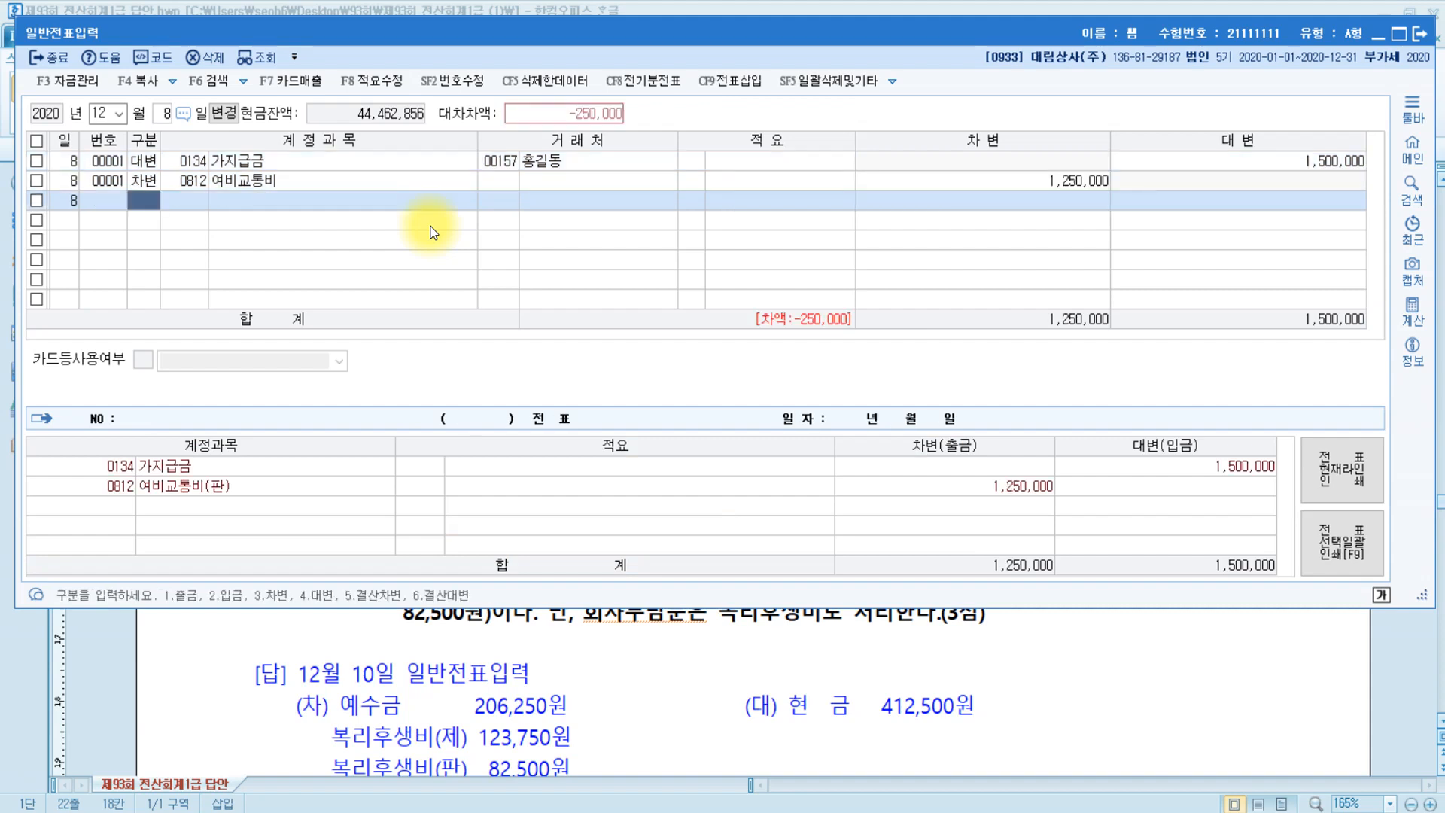
Add a 차변 line for 0101 현금 with the balancing amount of 250,000
{"action": "type", "text": "3"}
{"action": "key", "text": "Return"}
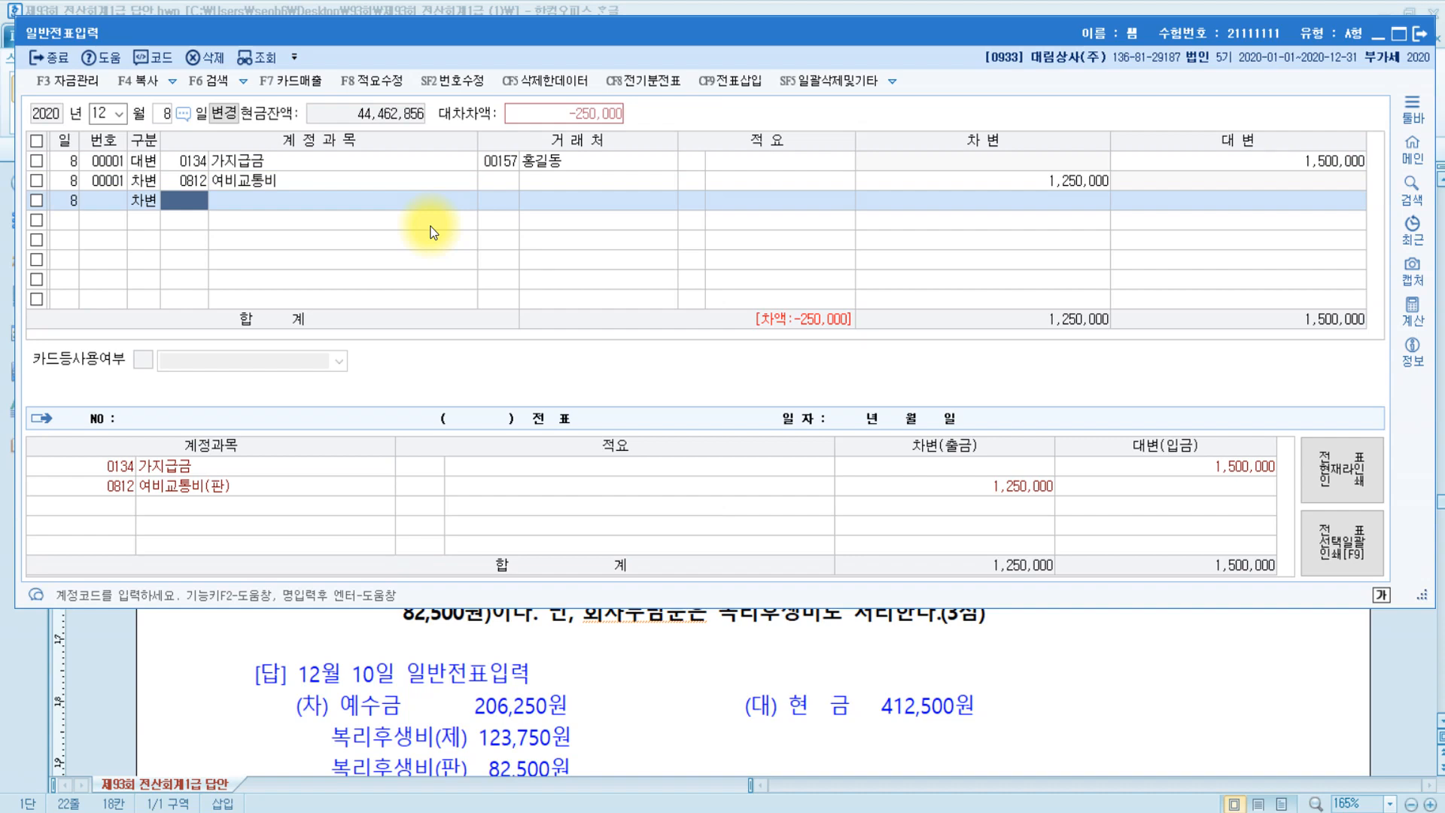
{"action": "type", "text": "101"}
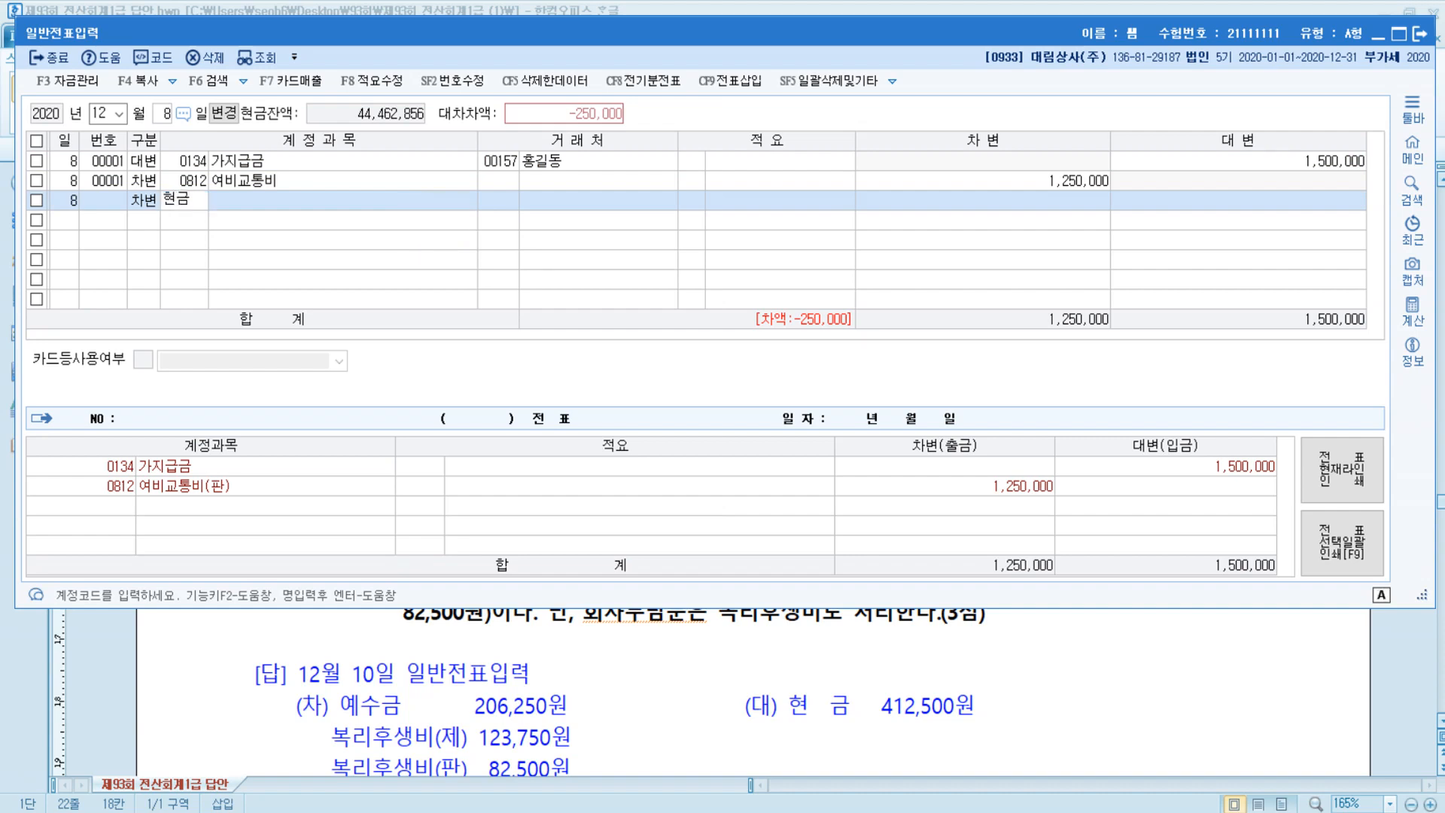
{"action": "key", "text": "Return"}
{"action": "key", "text": "Return"}
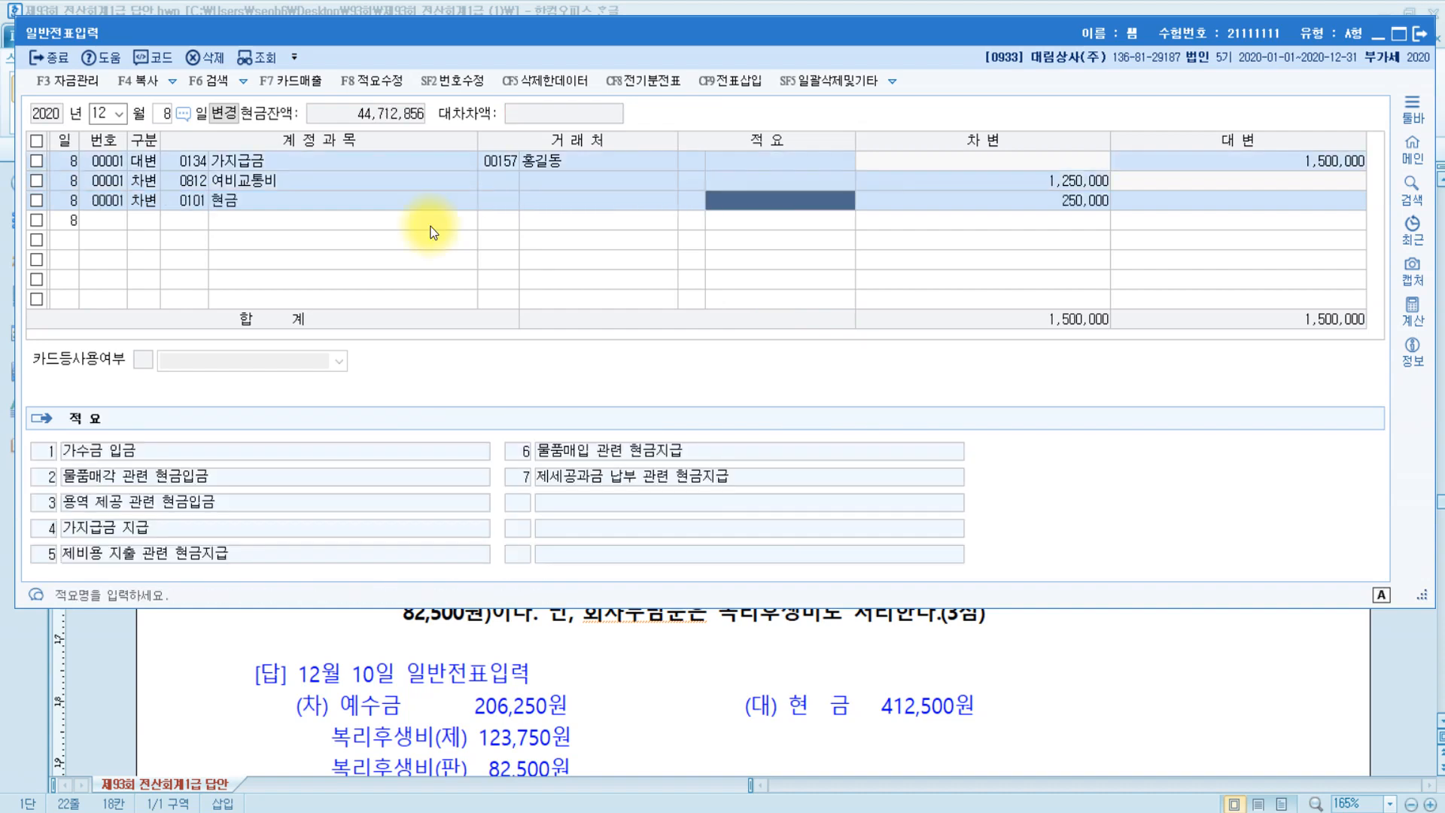
{"action": "key", "text": "Return"}
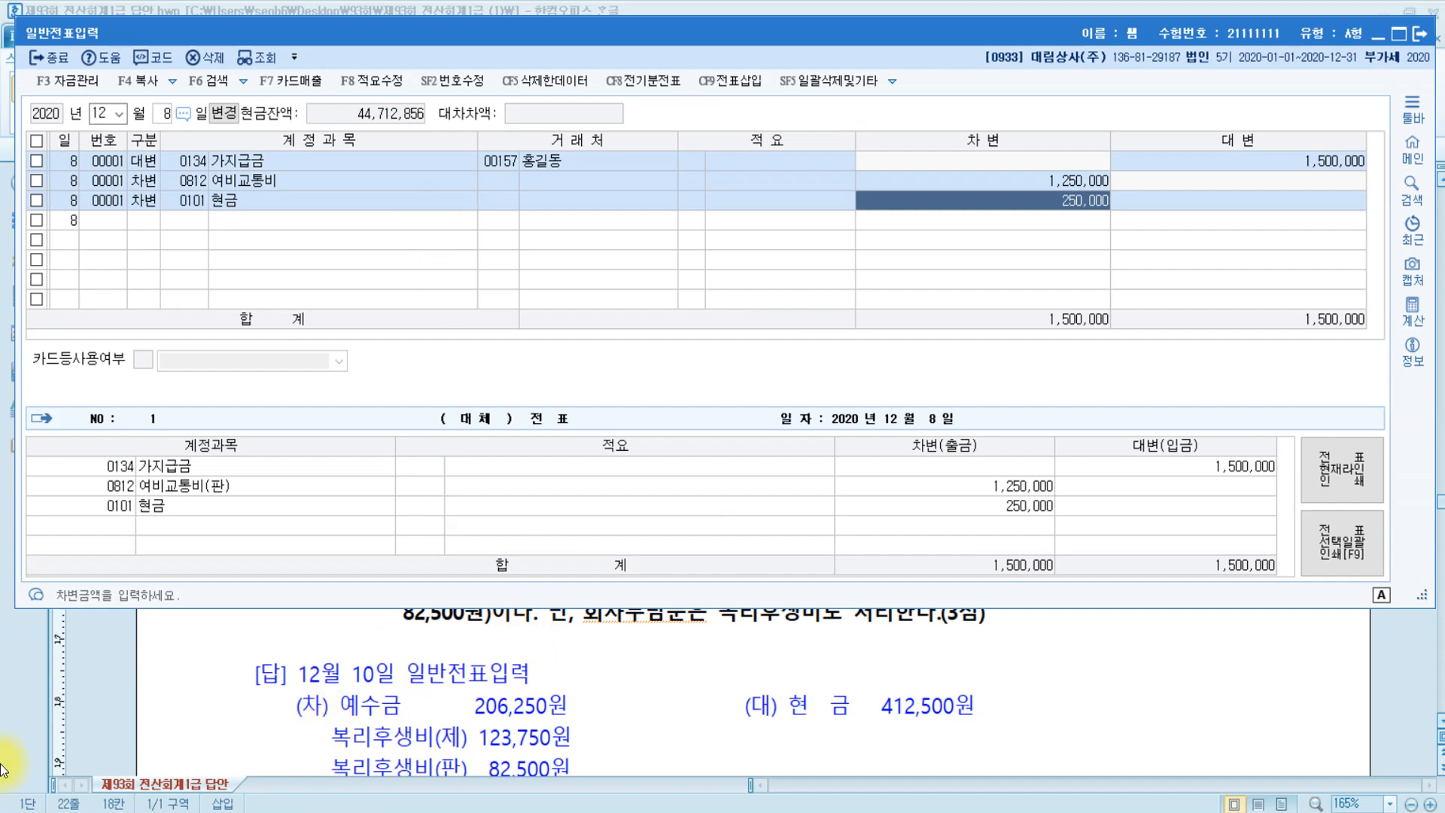
Switch to the 한글 document and examine problem [5]'s payment method, total amount and 50% employee share
{"action": "left_click", "coordinate": [624, 717]}
{"action": "scroll", "coordinate": [624, 716], "scroll_direction": "down", "scroll_amount": 3}
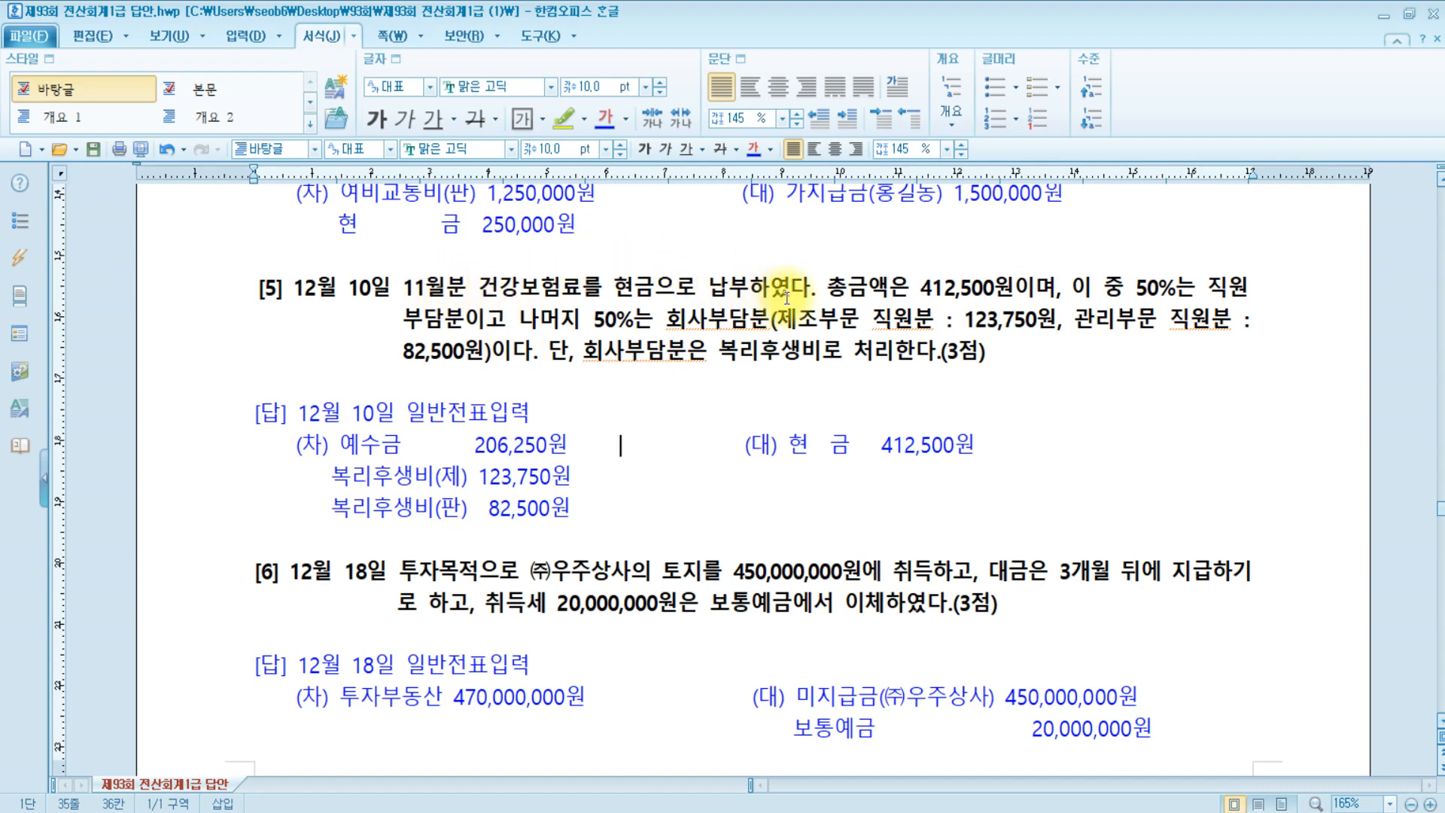
{"action": "left_click_drag", "start_coordinate": [922, 288], "coordinate": [974, 288]}
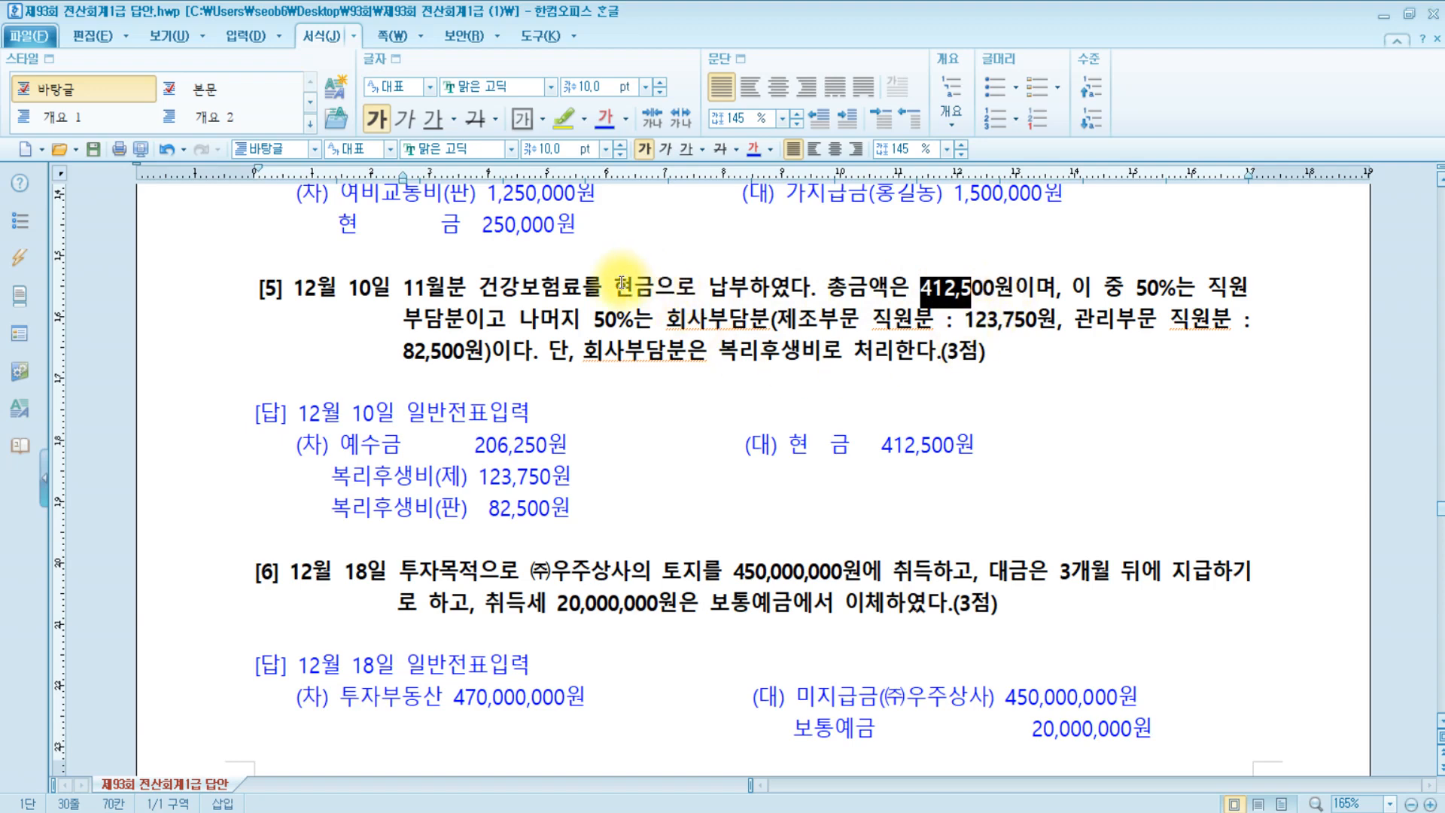
{"action": "left_click_drag", "start_coordinate": [615, 288], "coordinate": [707, 290]}
{"action": "left_click", "coordinate": [919, 291]}
{"action": "left_click_drag", "start_coordinate": [919, 291], "coordinate": [1006, 292]}
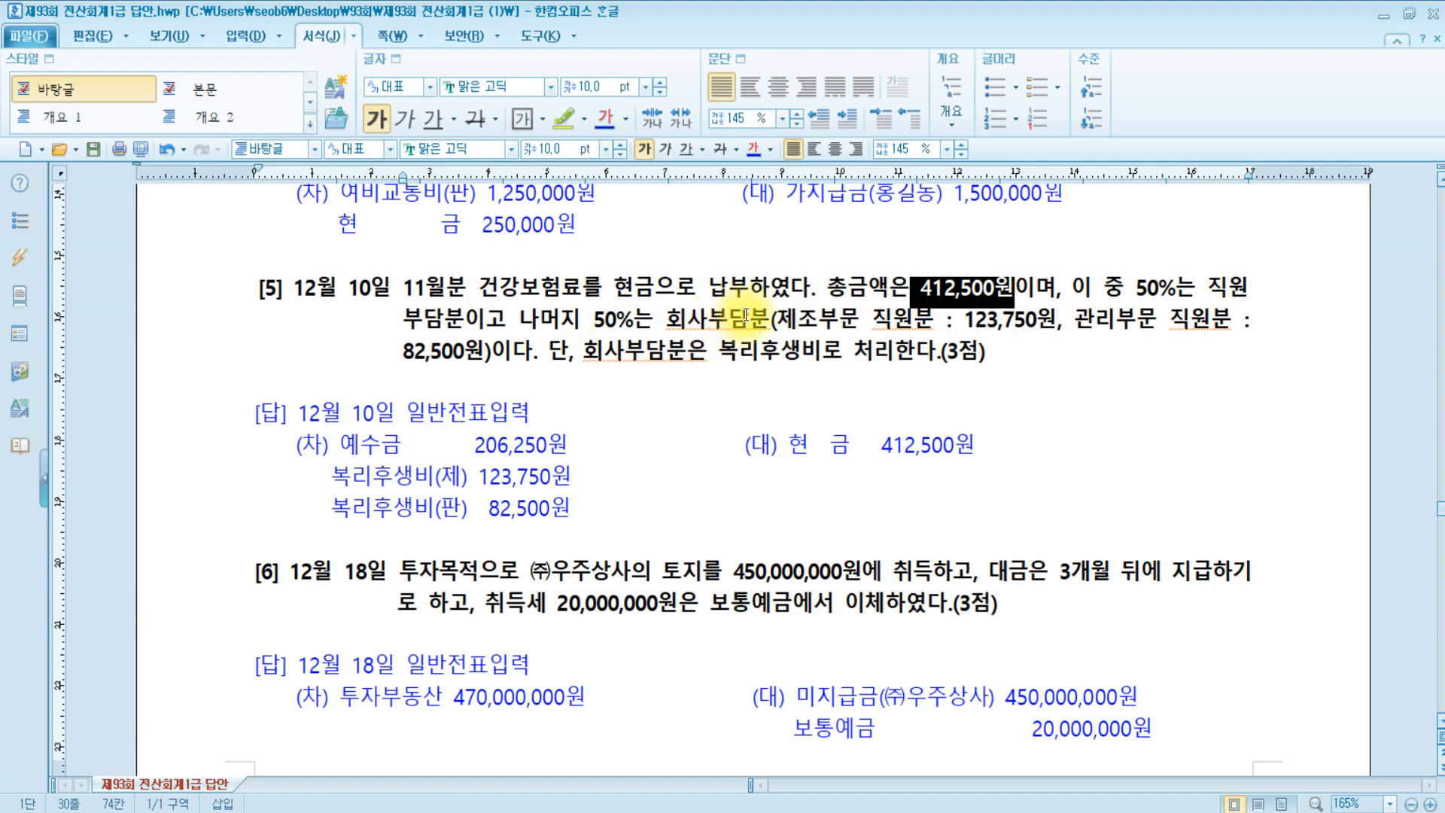
{"action": "left_click", "coordinate": [1228, 288]}
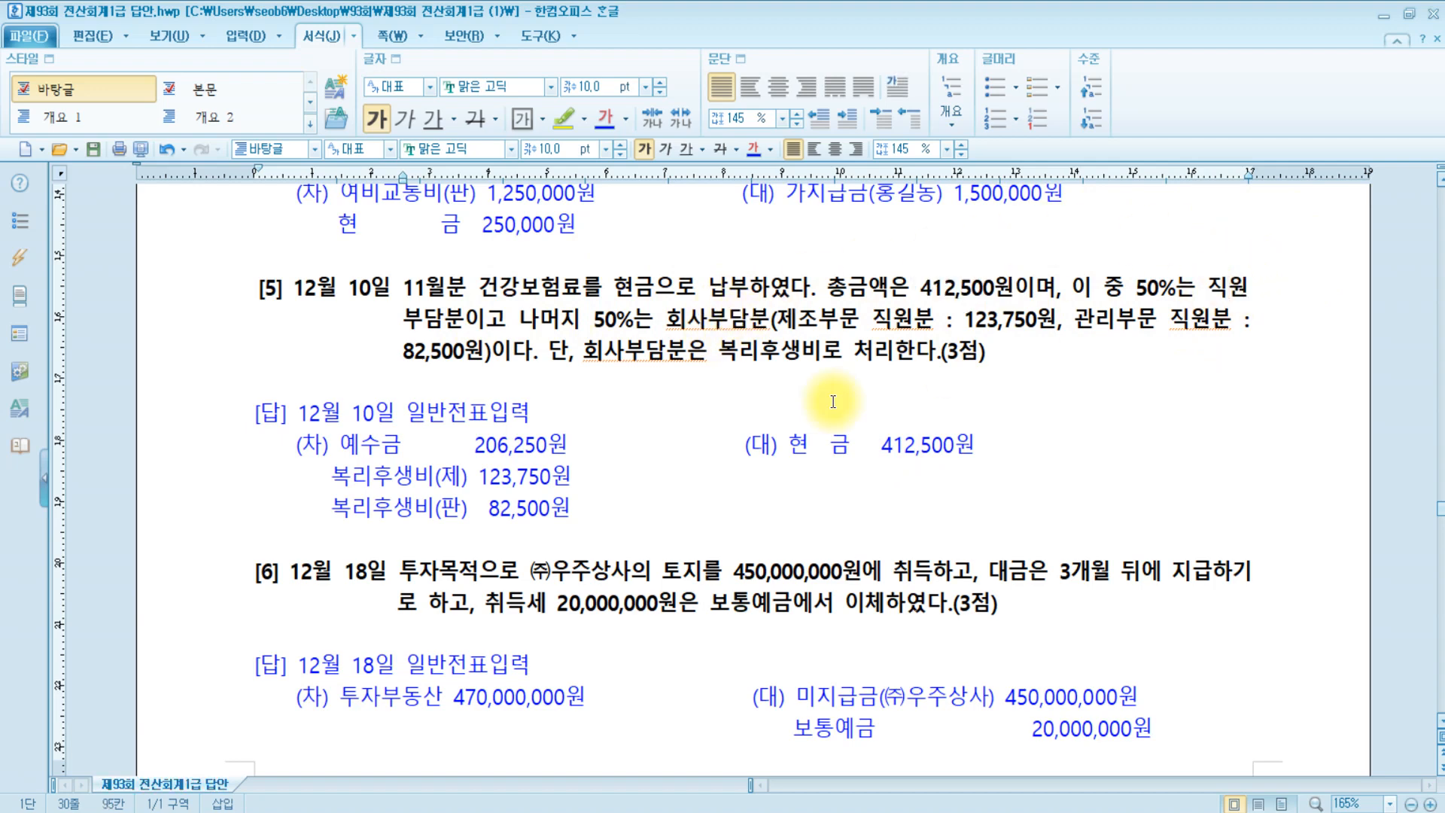
Compare problem [5]'s 예수금 answer line with the company's share for 제조부문 and 관리부문 and its 복리후생비 instruction
{"action": "left_click_drag", "start_coordinate": [340, 444], "coordinate": [580, 449]}
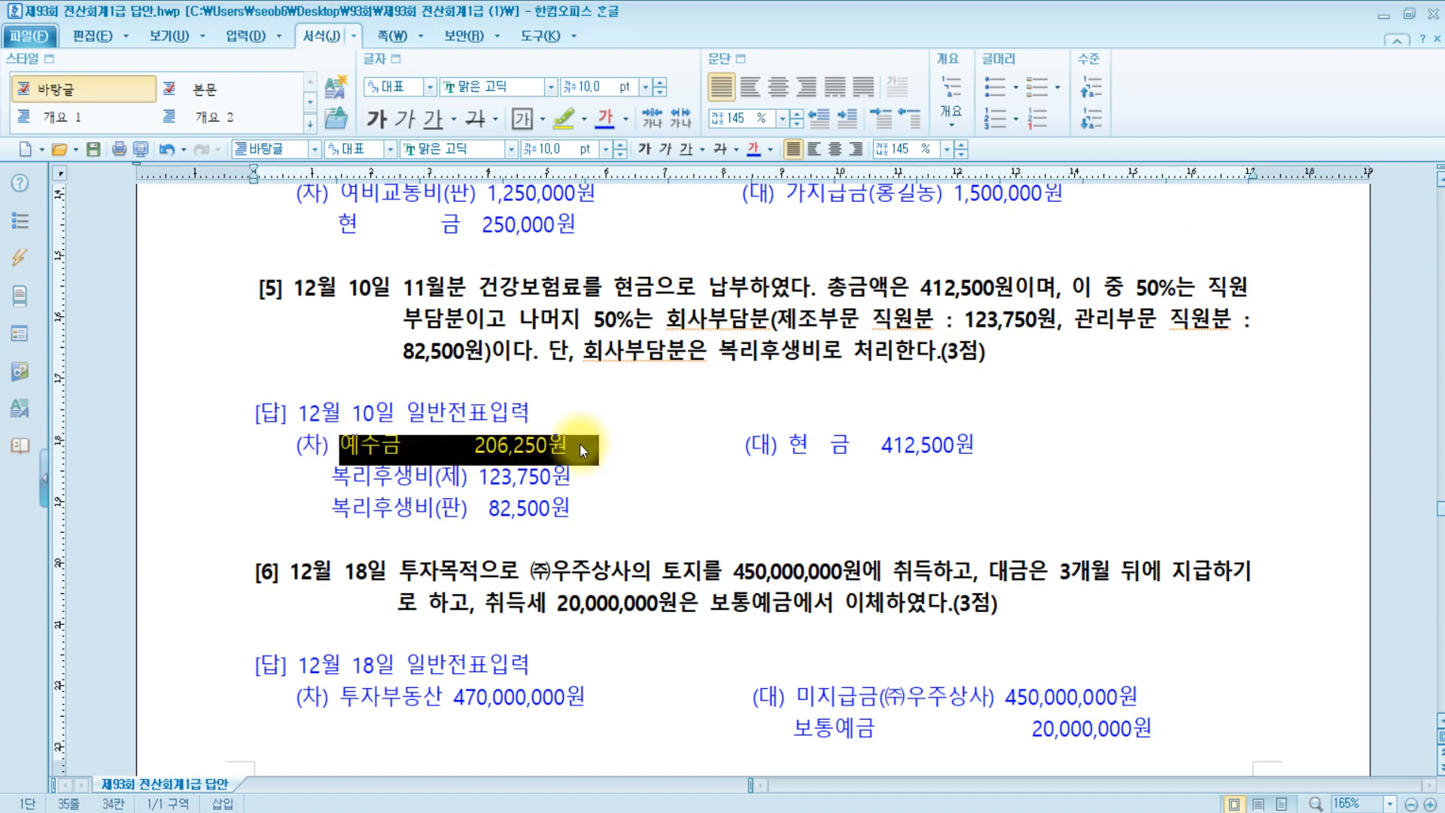
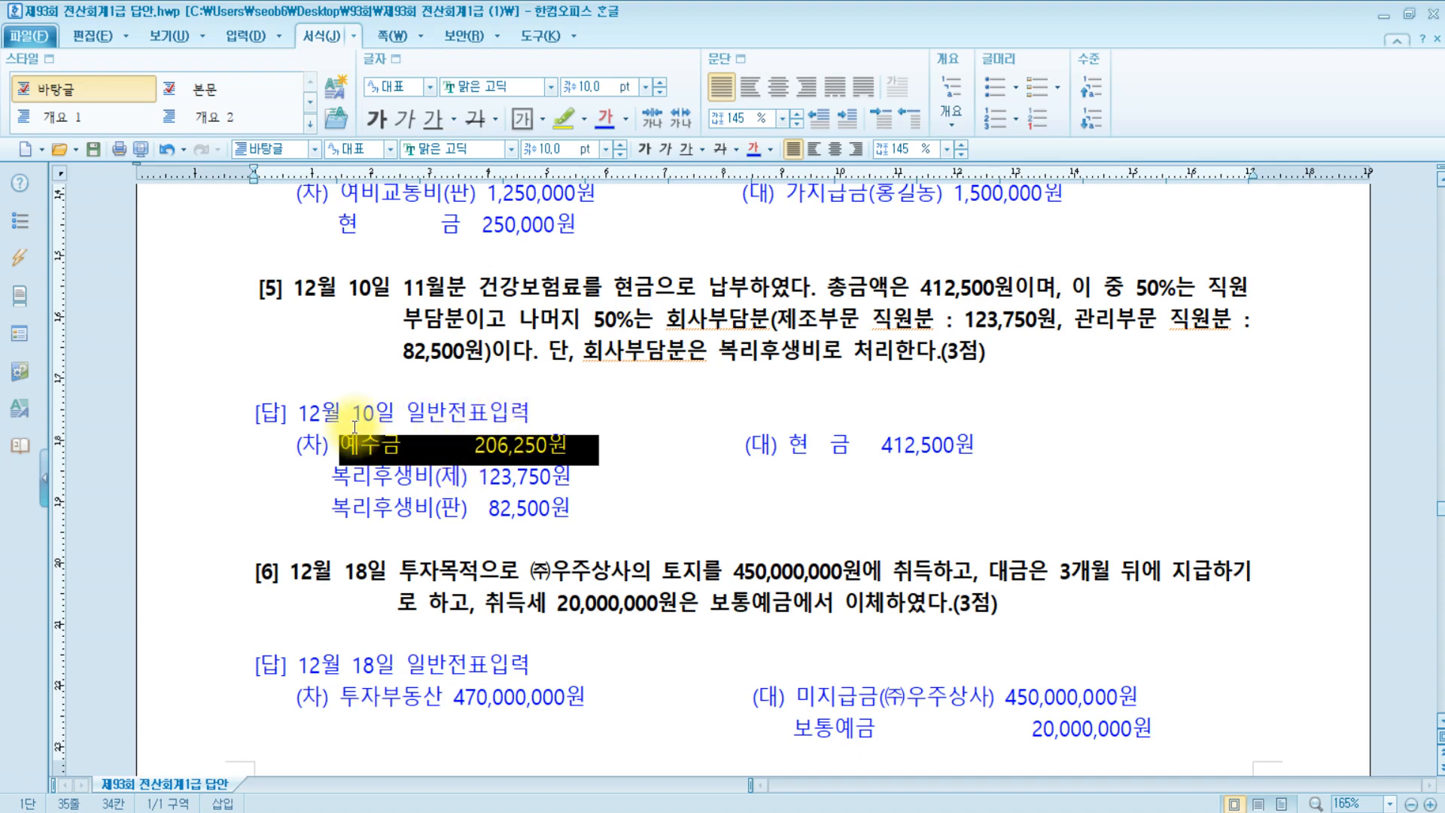
{"action": "left_click", "coordinate": [450, 444]}
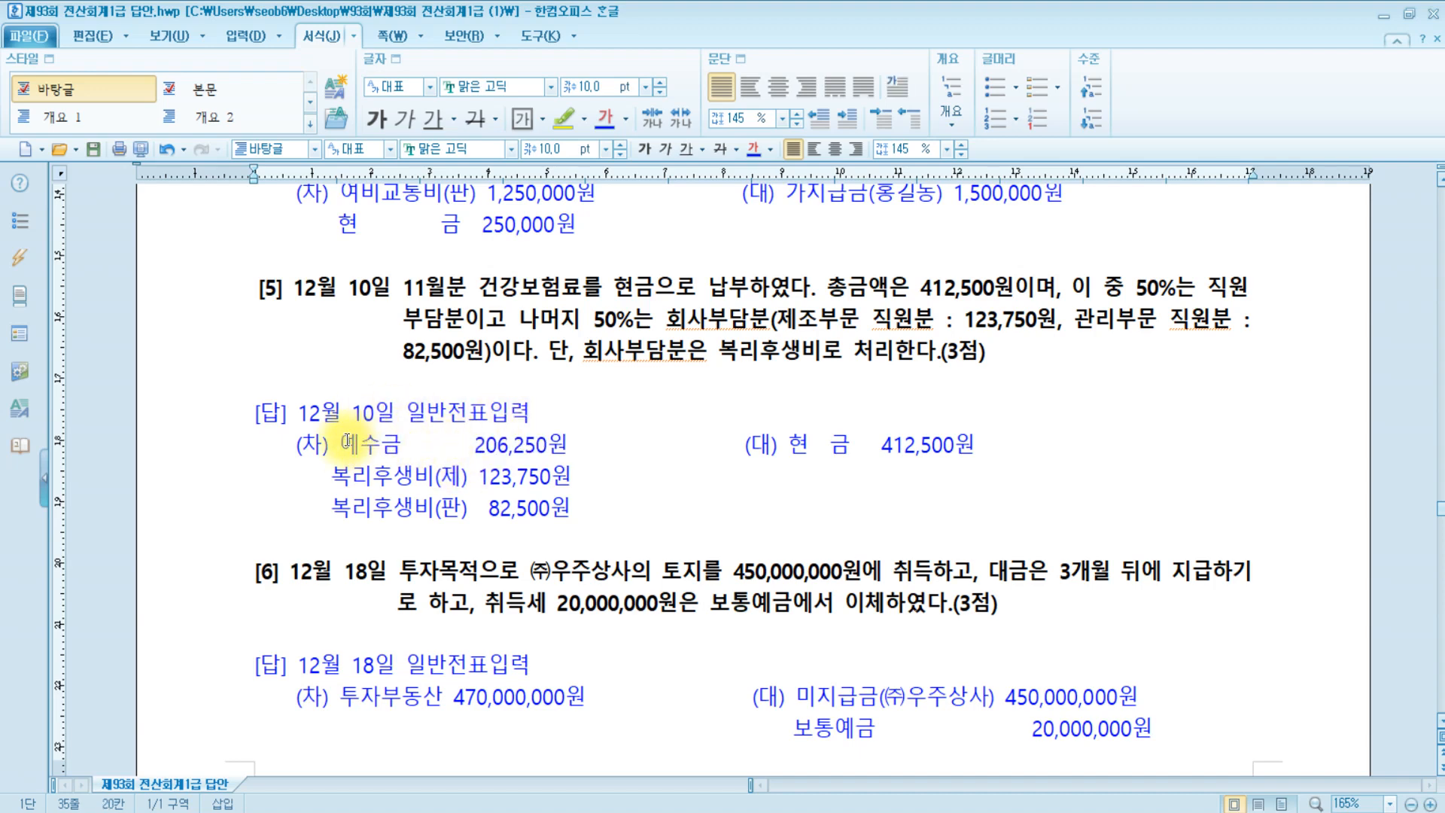
{"action": "left_click_drag", "start_coordinate": [340, 445], "coordinate": [579, 439]}
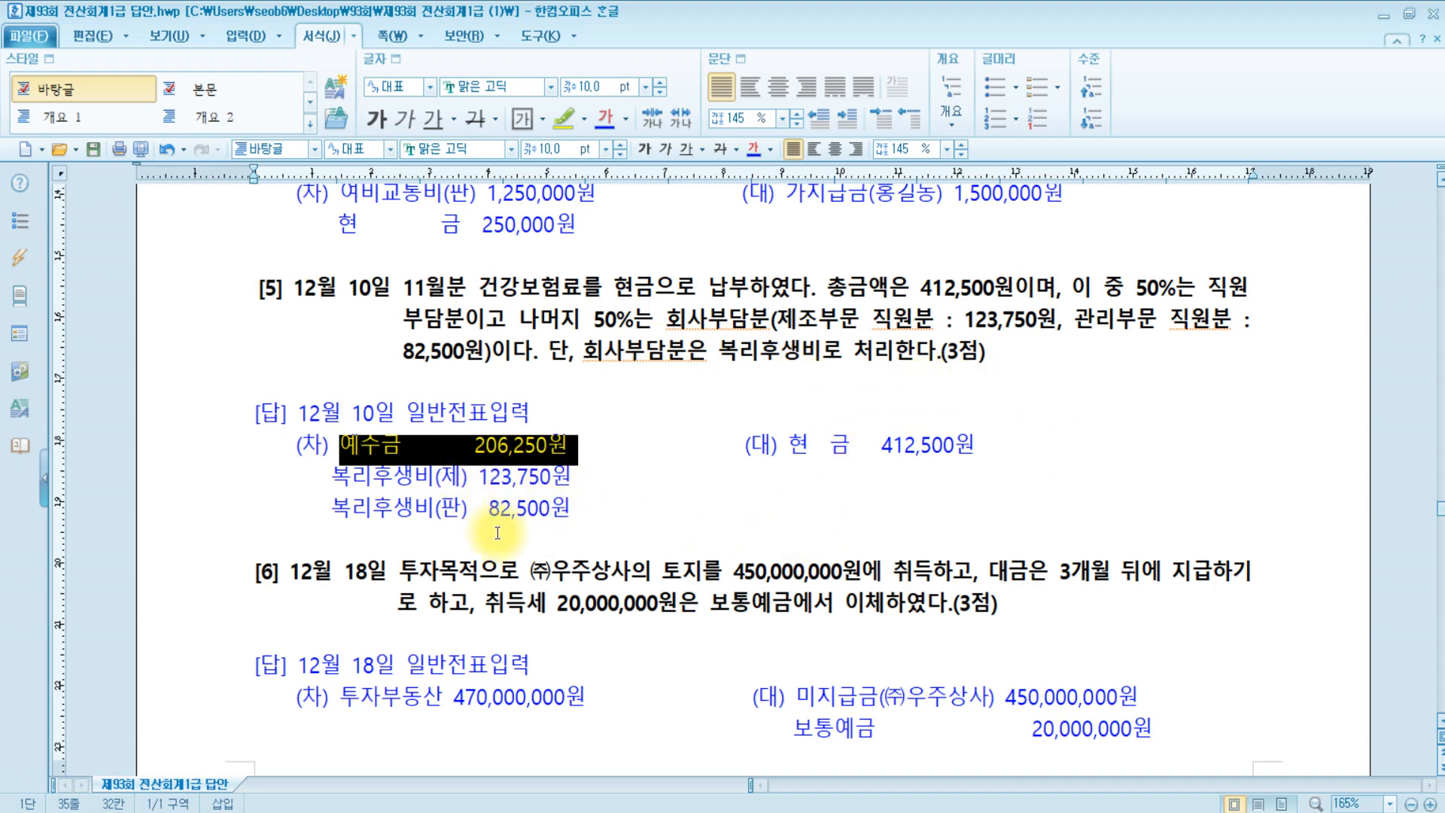
{"action": "left_click_drag", "start_coordinate": [788, 311], "coordinate": [1232, 322]}
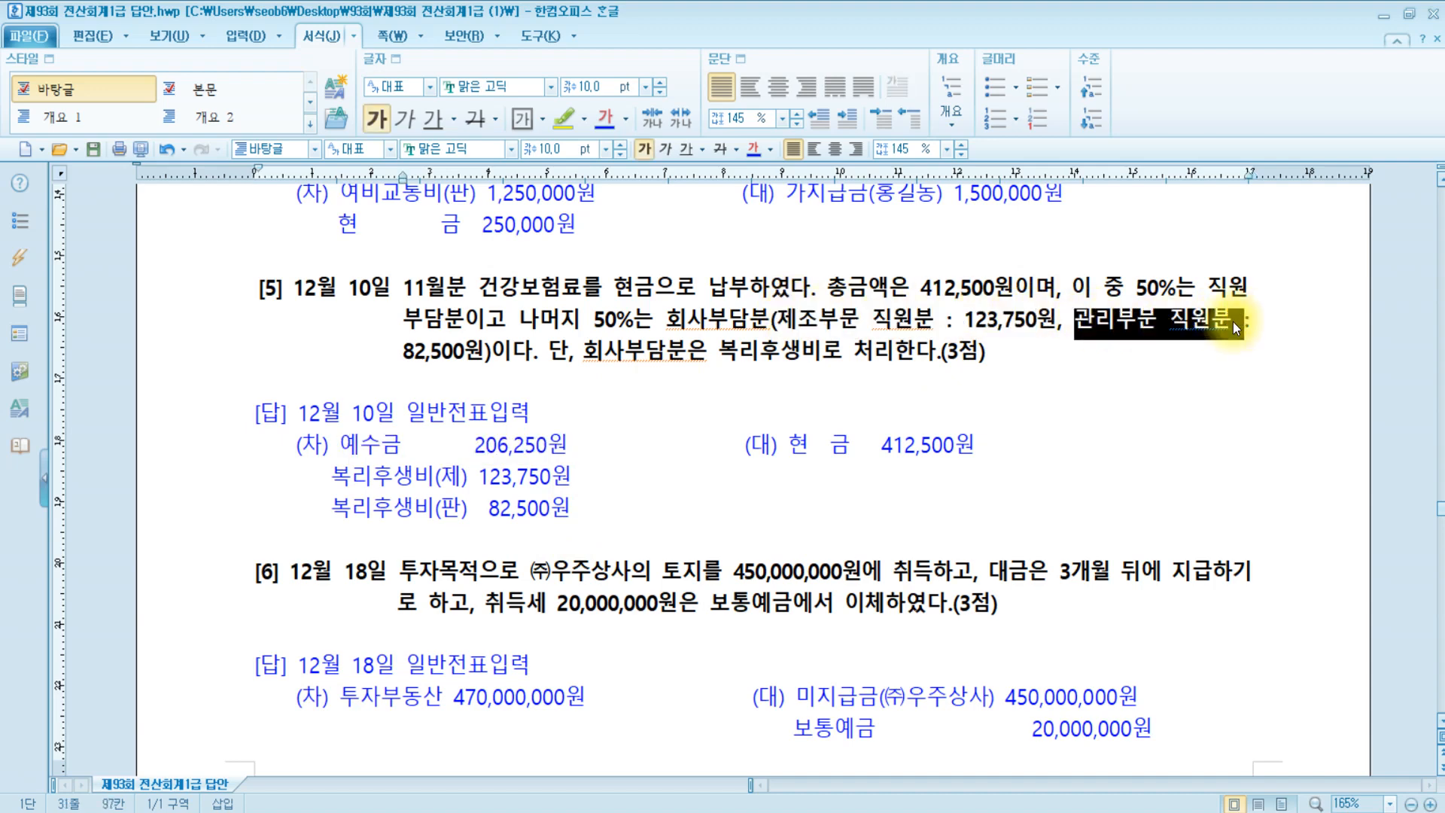
{"action": "left_click", "coordinate": [1026, 319]}
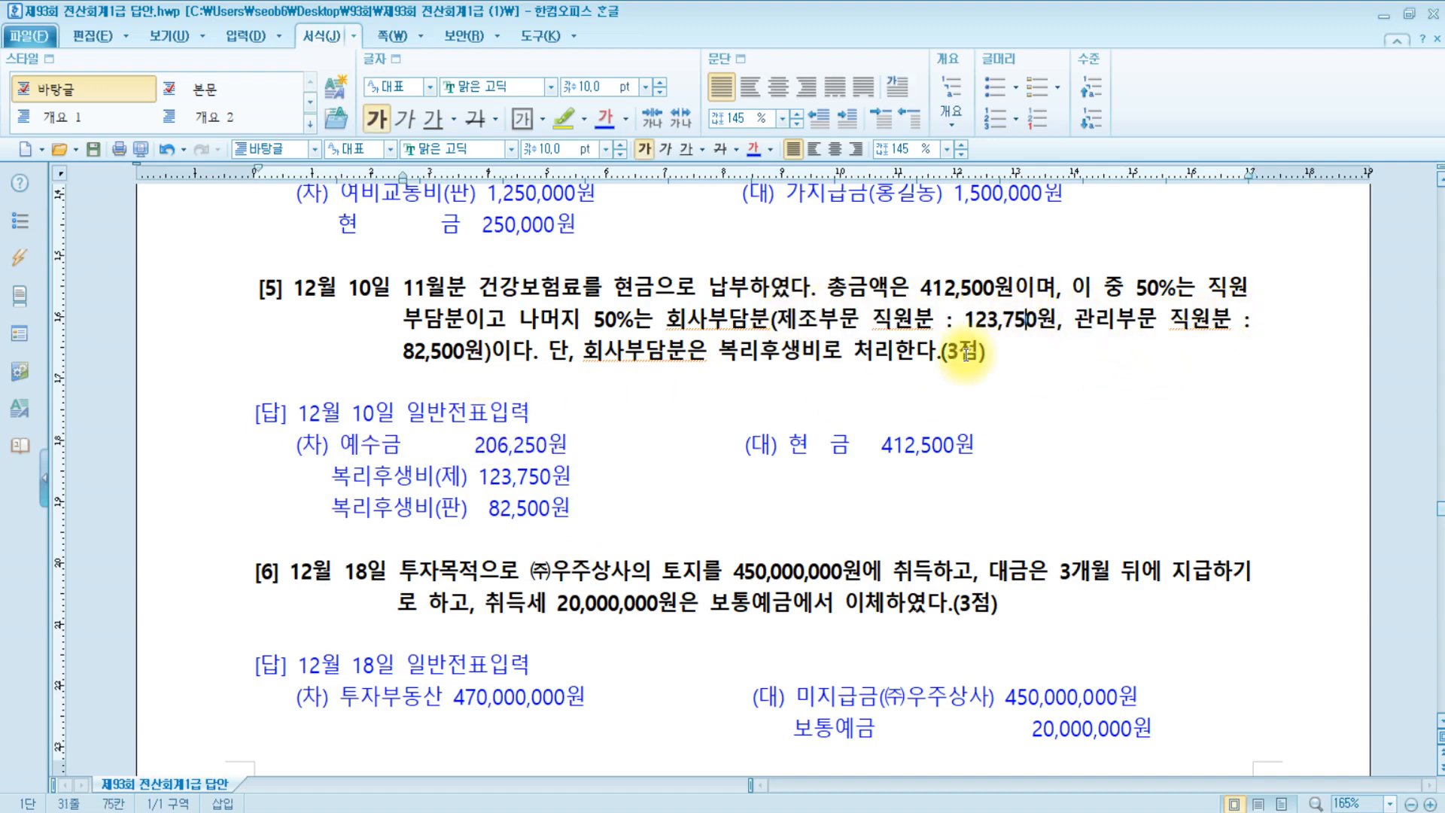
{"action": "left_click", "coordinate": [451, 351]}
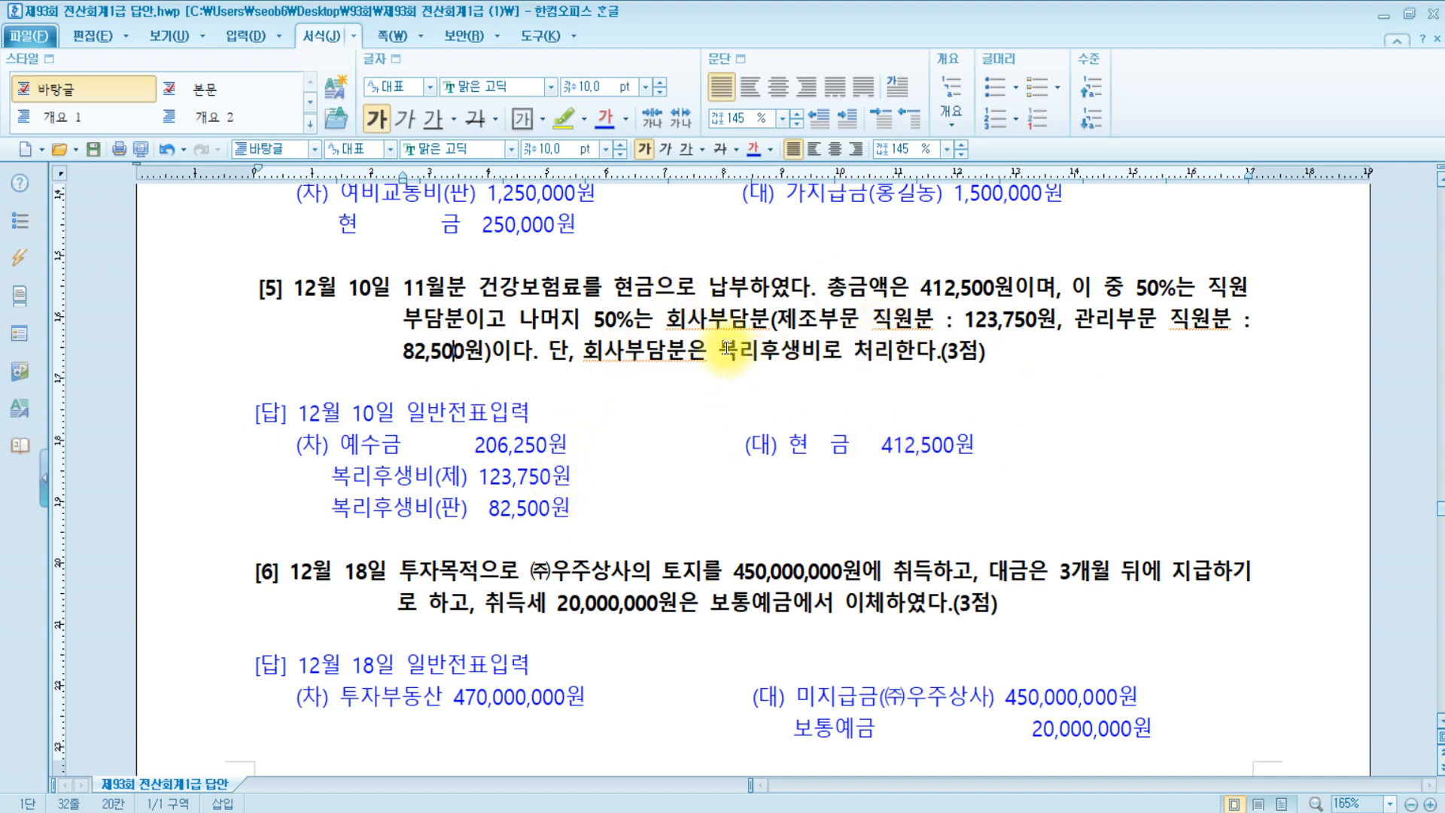
{"action": "left_click_drag", "start_coordinate": [720, 351], "coordinate": [986, 352]}
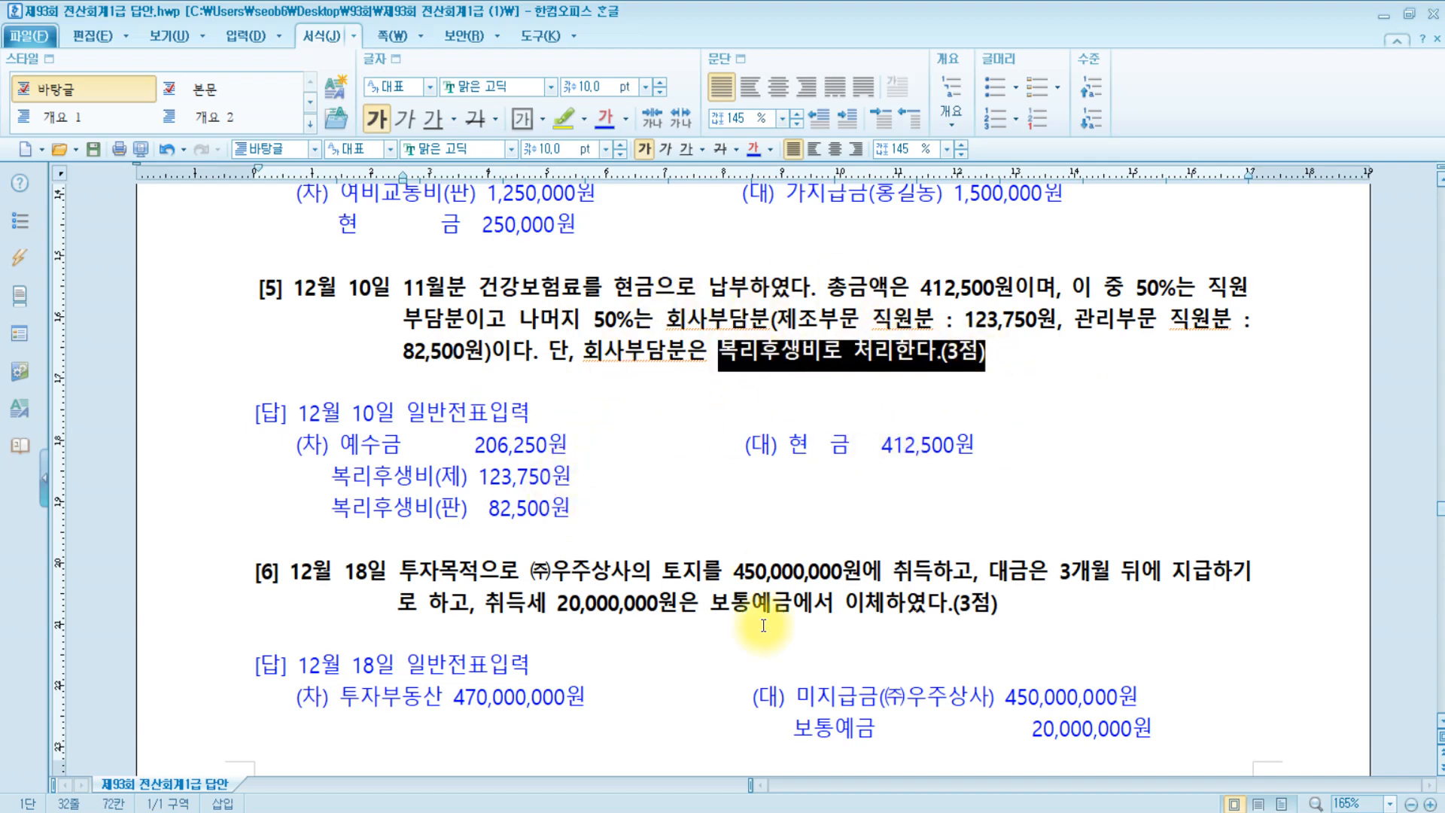
Return to KcLep's 일반전표입력 and change the transaction date to 12월 10일
{"action": "left_click", "coordinate": [416, 812]}
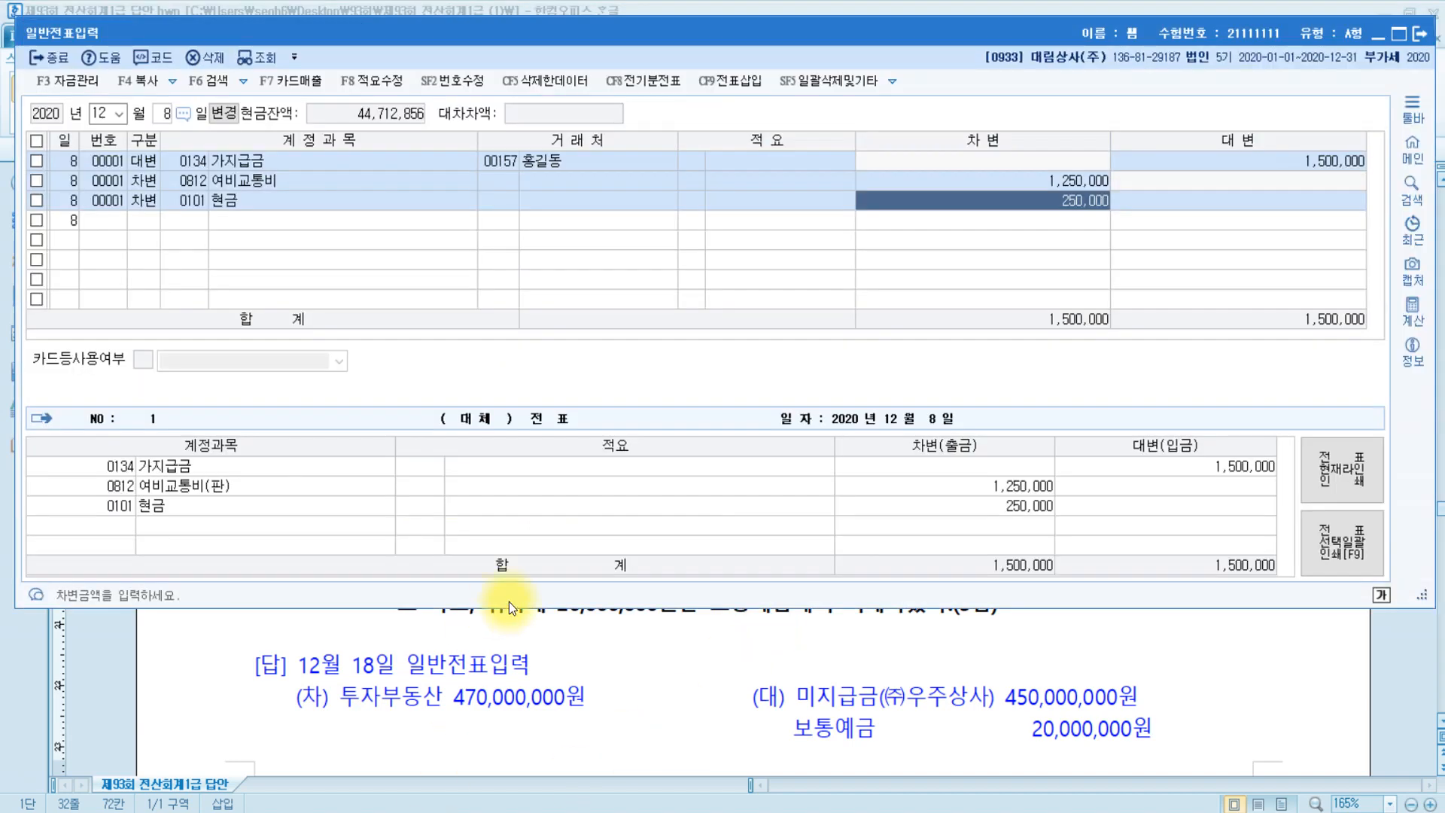
{"action": "key", "text": "Escape"}
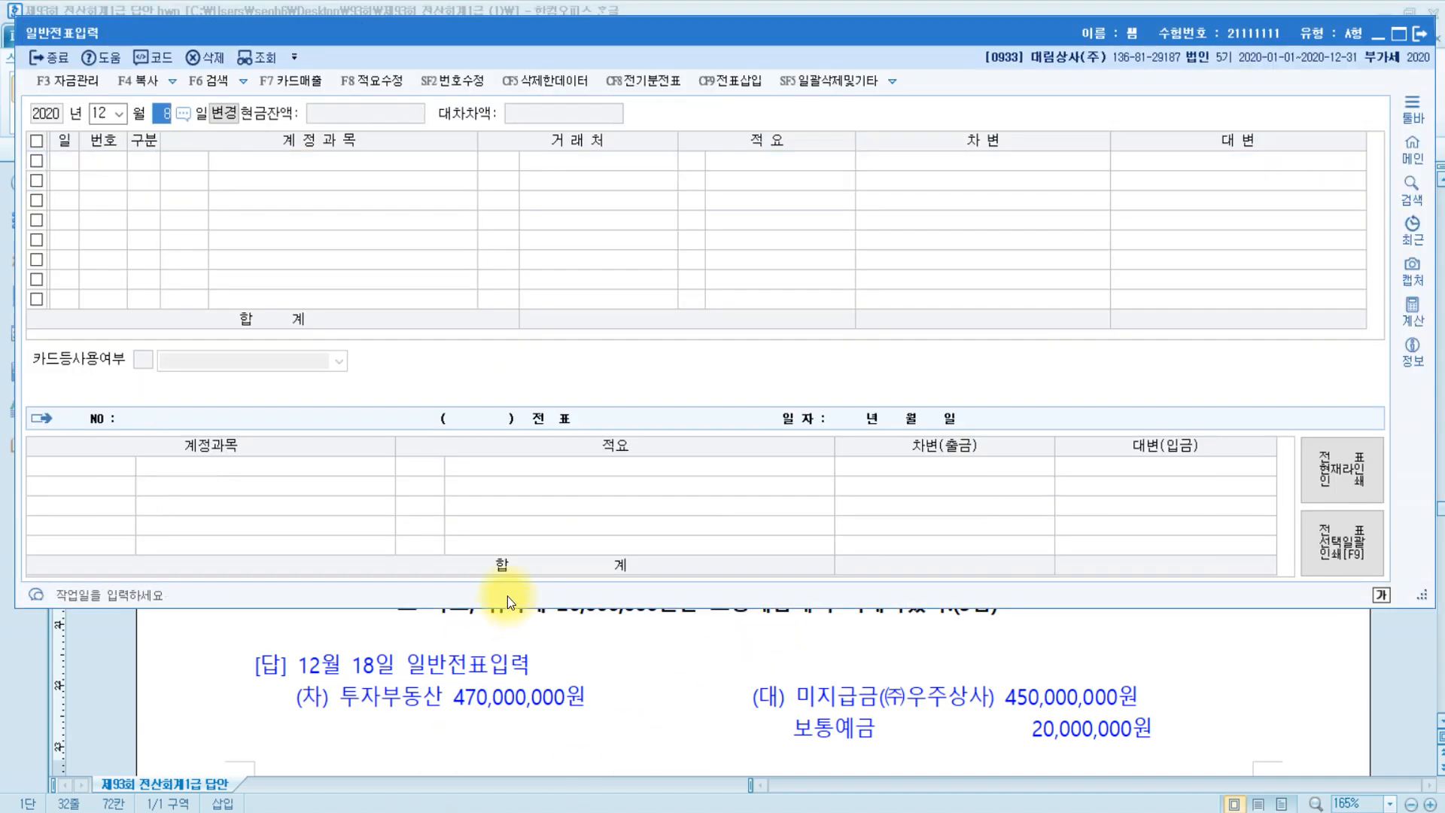
{"action": "type", "text": "10"}
{"action": "key", "text": "Return"}
Add a 대변 line for 0101 현금 with an amount of 412,500 to the 12월 10일 entry
{"action": "type", "text": "4"}
{"action": "key", "text": "Return"}
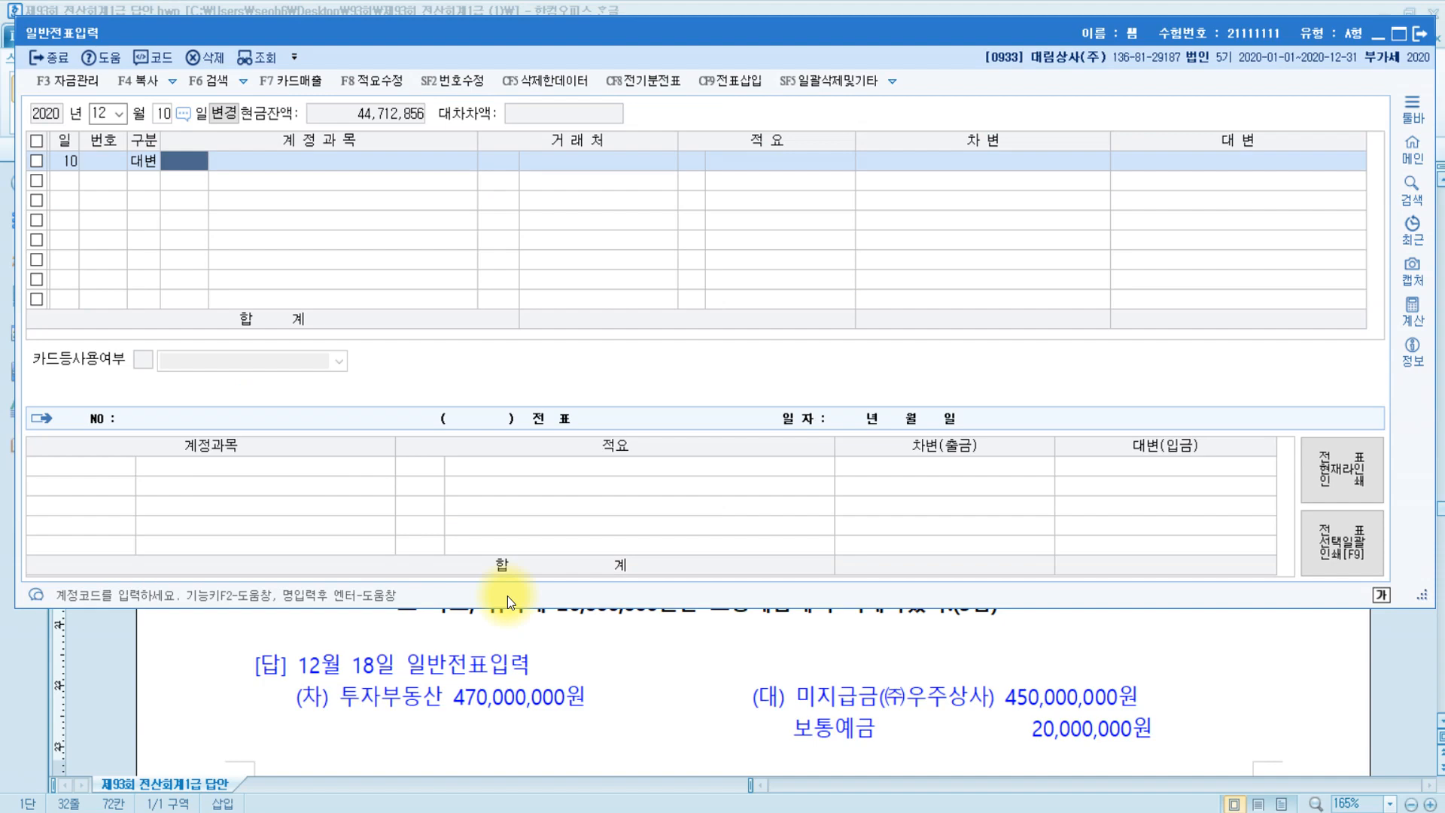
{"action": "type", "text": "101"}
{"action": "key", "text": "Return"}
{"action": "key", "text": "Return"}
{"action": "key", "text": "Return"}
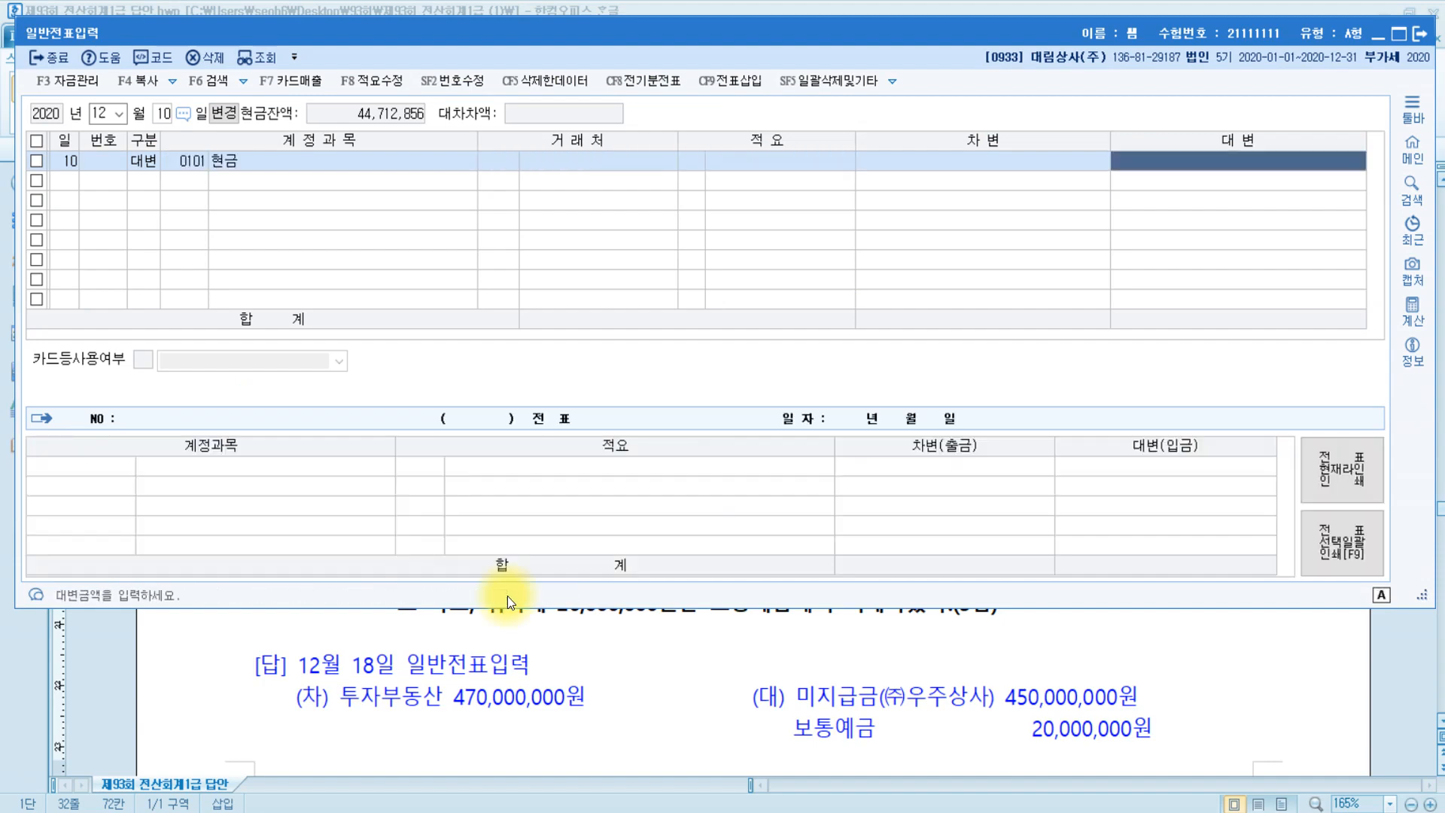
{"action": "type", "text": "412500"}
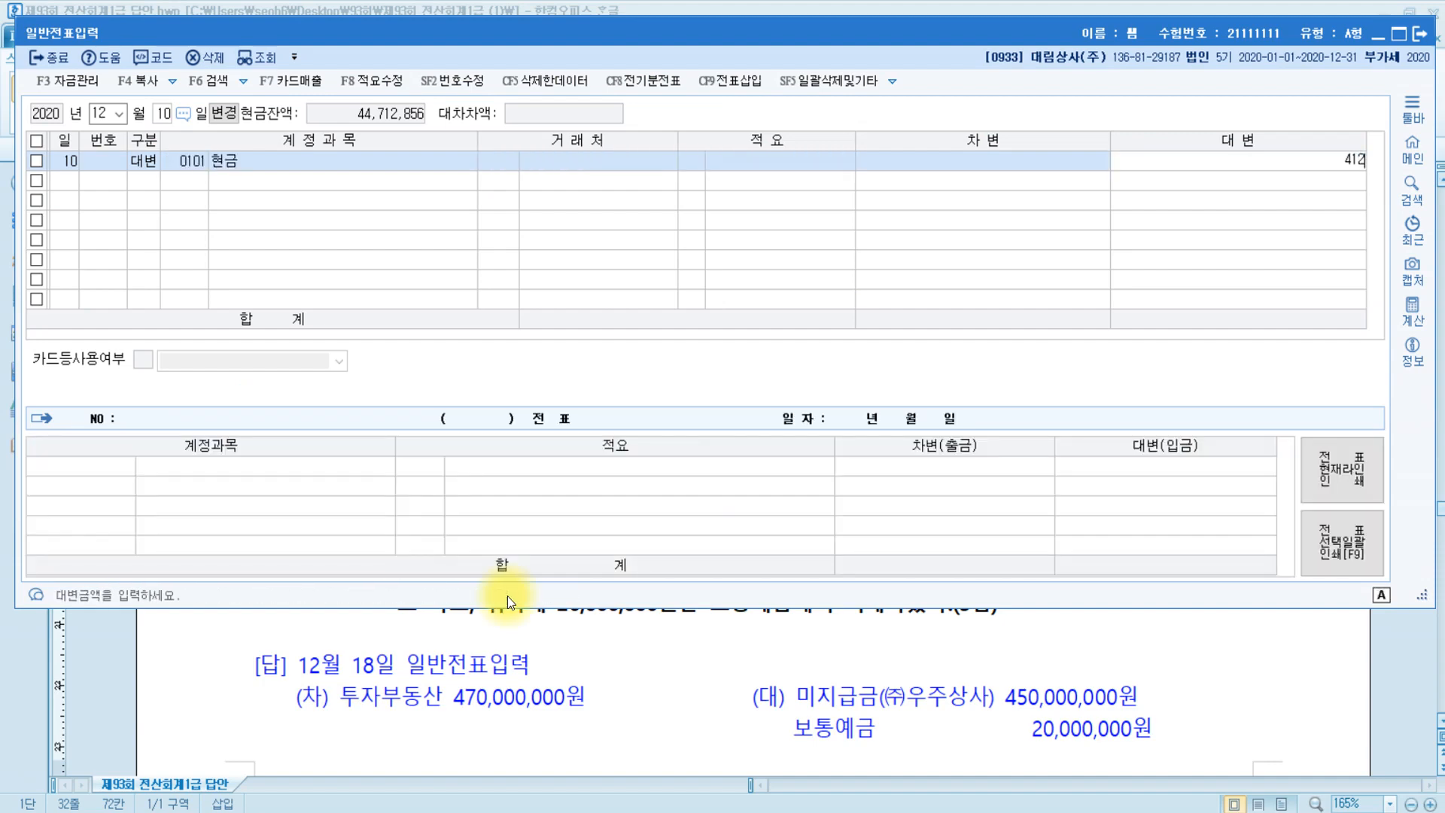
{"action": "key", "text": "Return"}
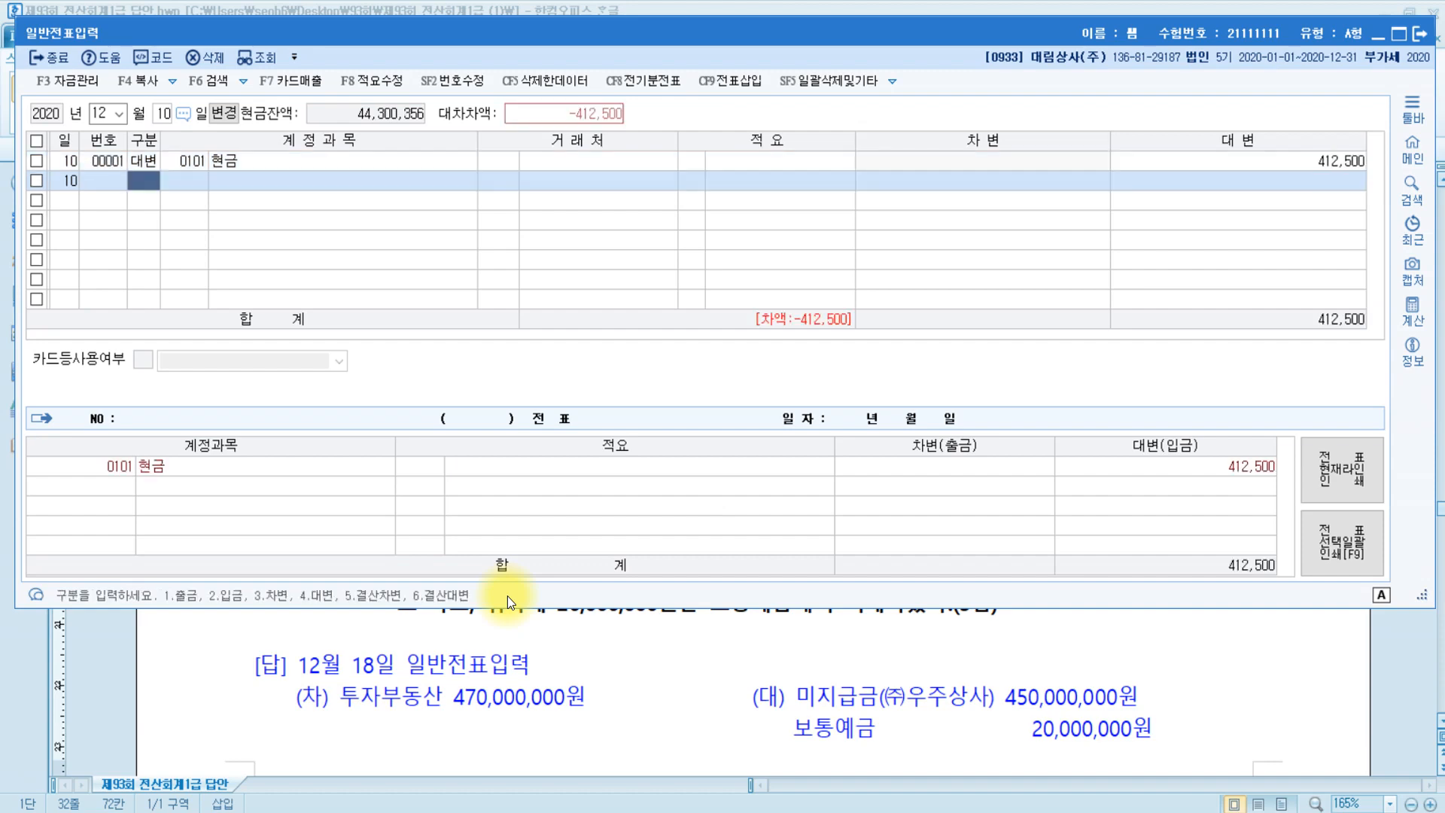
Add a 차변 line for 0254 예수금 with an amount of 206,250 to the 12월 10일 entry
{"action": "type", "text": "3"}
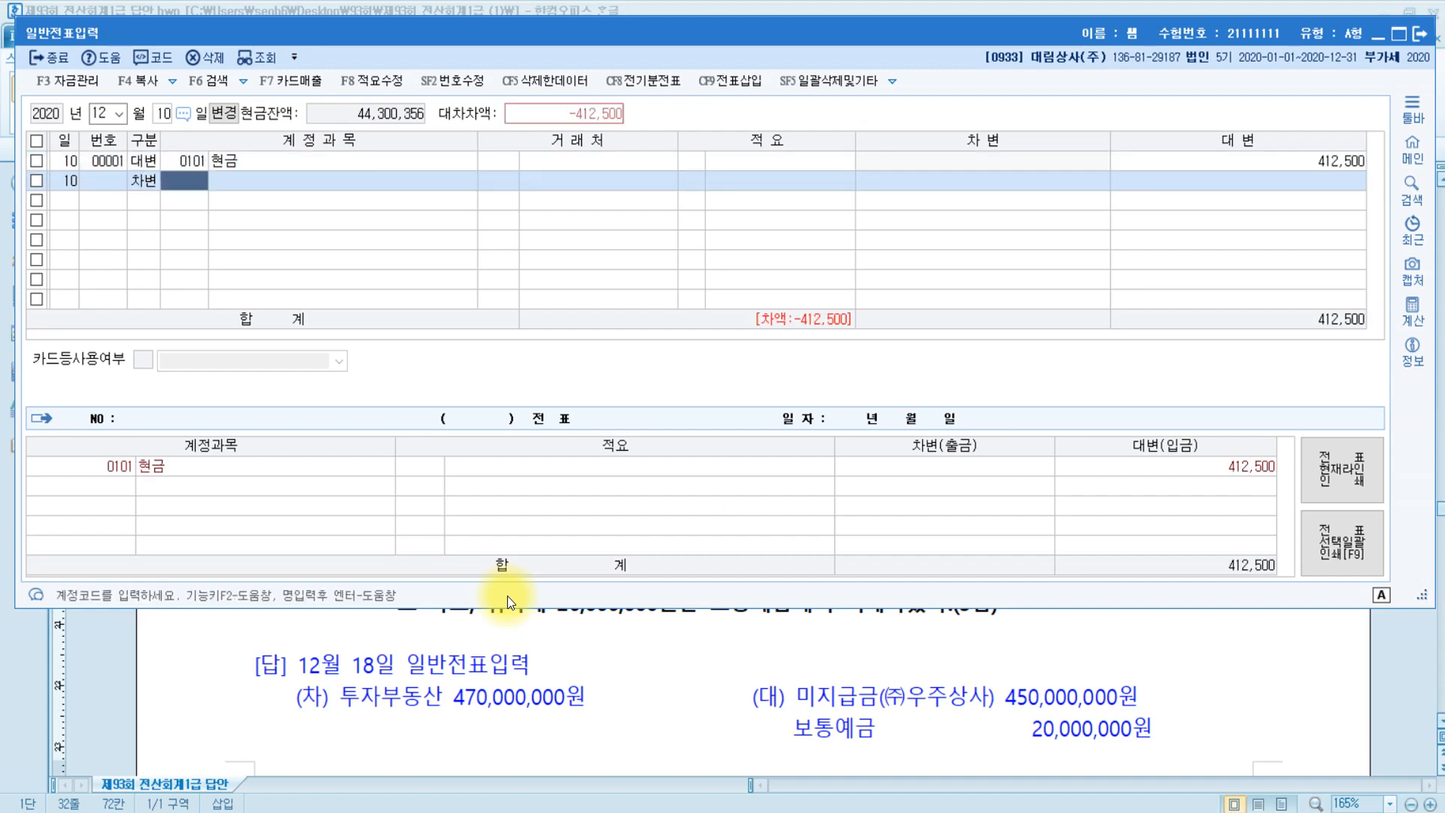
{"action": "type", "text": "예수"}
{"action": "key", "text": "Return"}
{"action": "key", "text": "Return"}
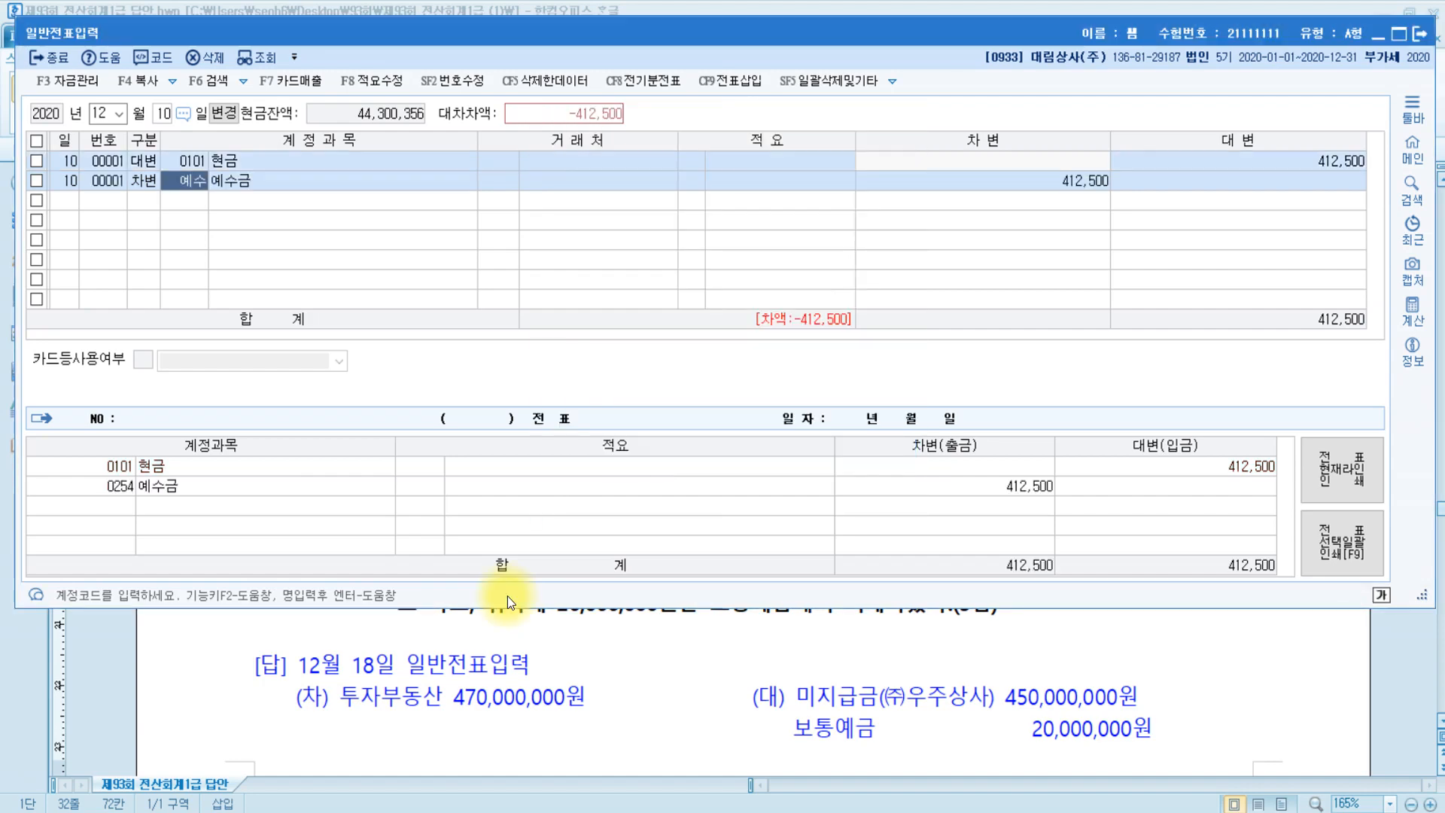
{"action": "key", "text": "Return"}
{"action": "key", "text": "Return"}
{"action": "key", "text": "Return"}
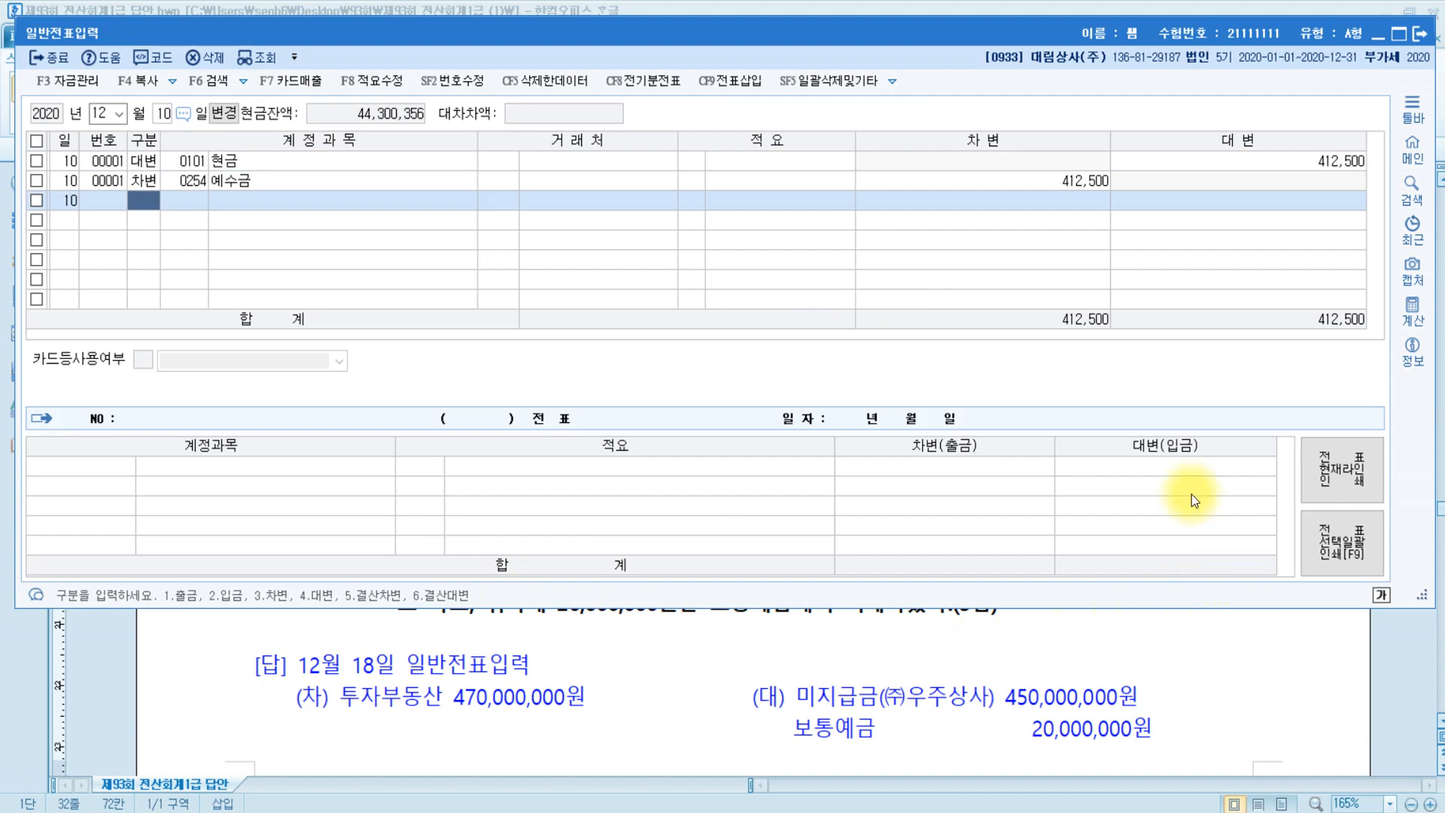
{"action": "left_click", "coordinate": [1049, 181]}
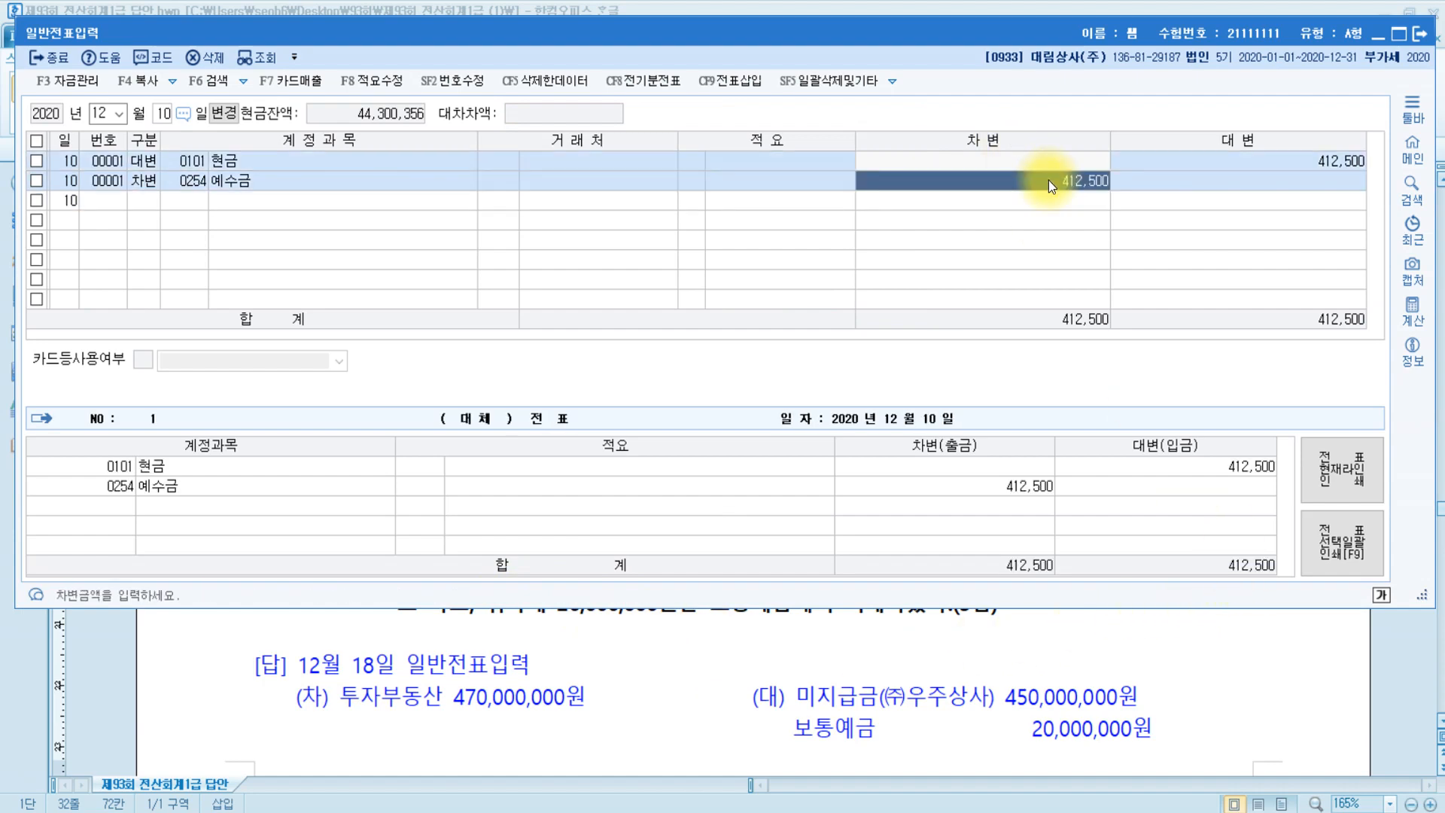
{"action": "type", "text": "206250"}
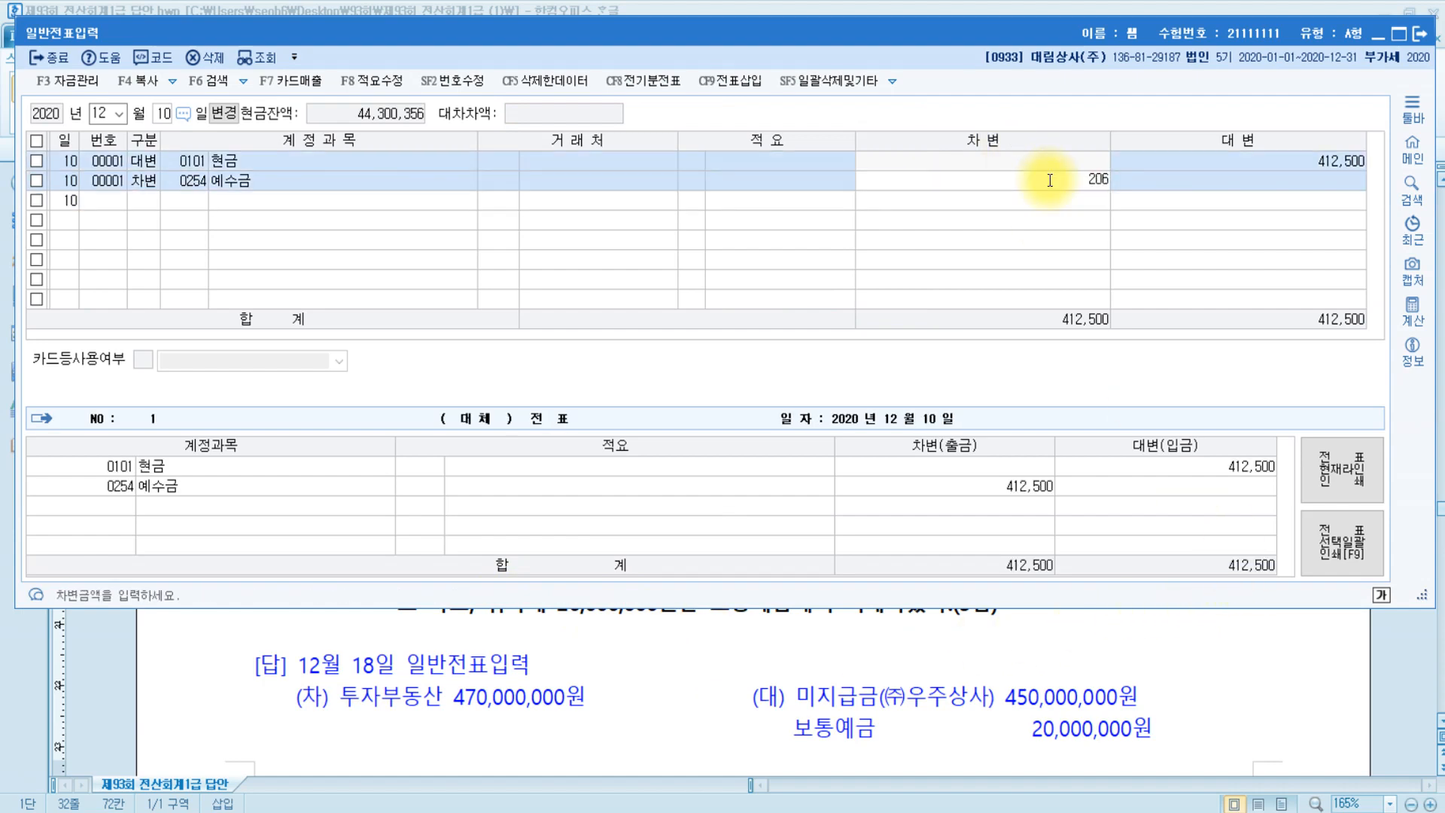
{"action": "key", "text": "Return"}
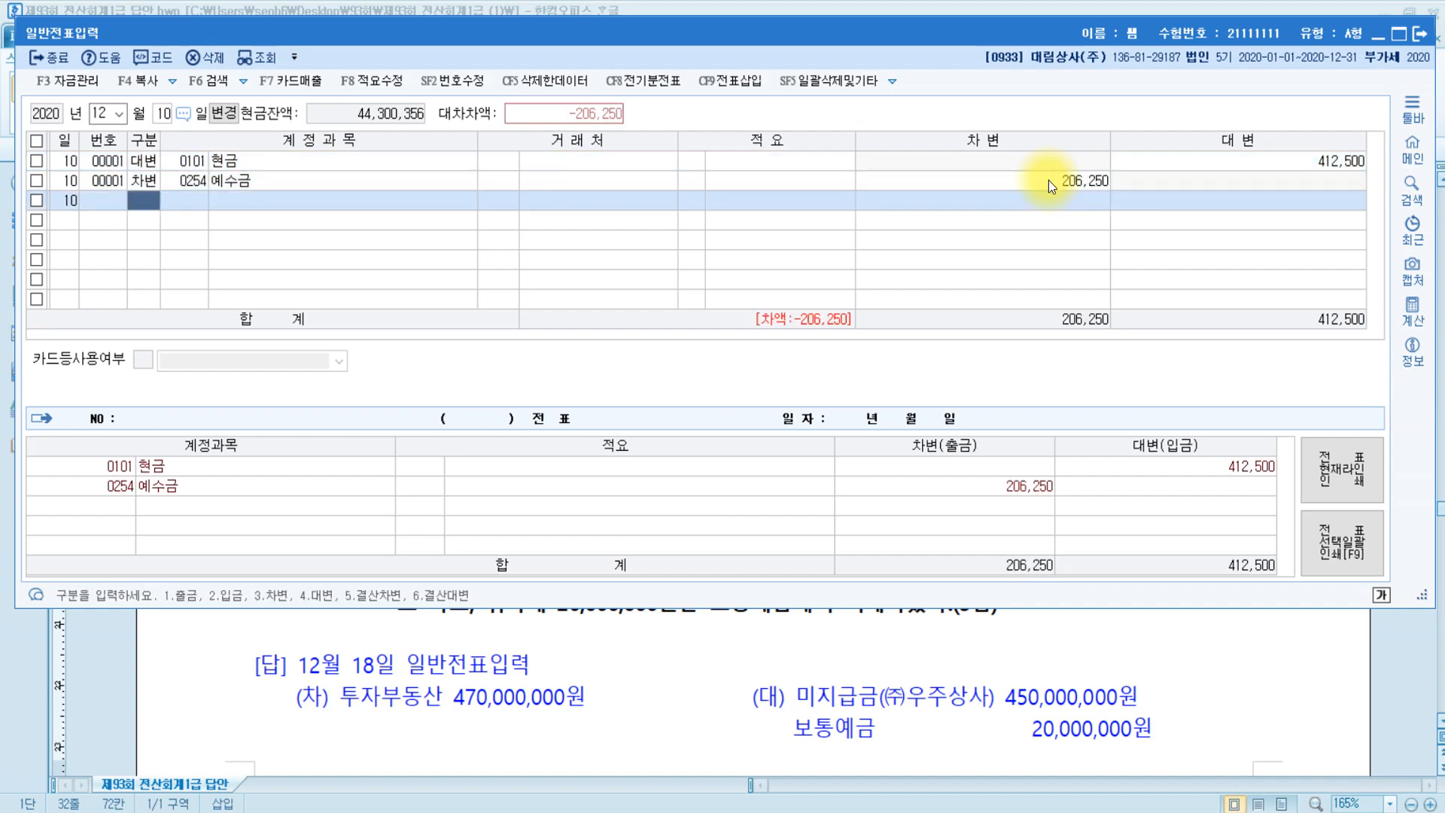
Add a 차변 line for 0511 복리후생비 (제조원가) with an amount of 123,750 below the 예수금 line
{"action": "type", "text": "3"}
{"action": "key", "text": "Return"}
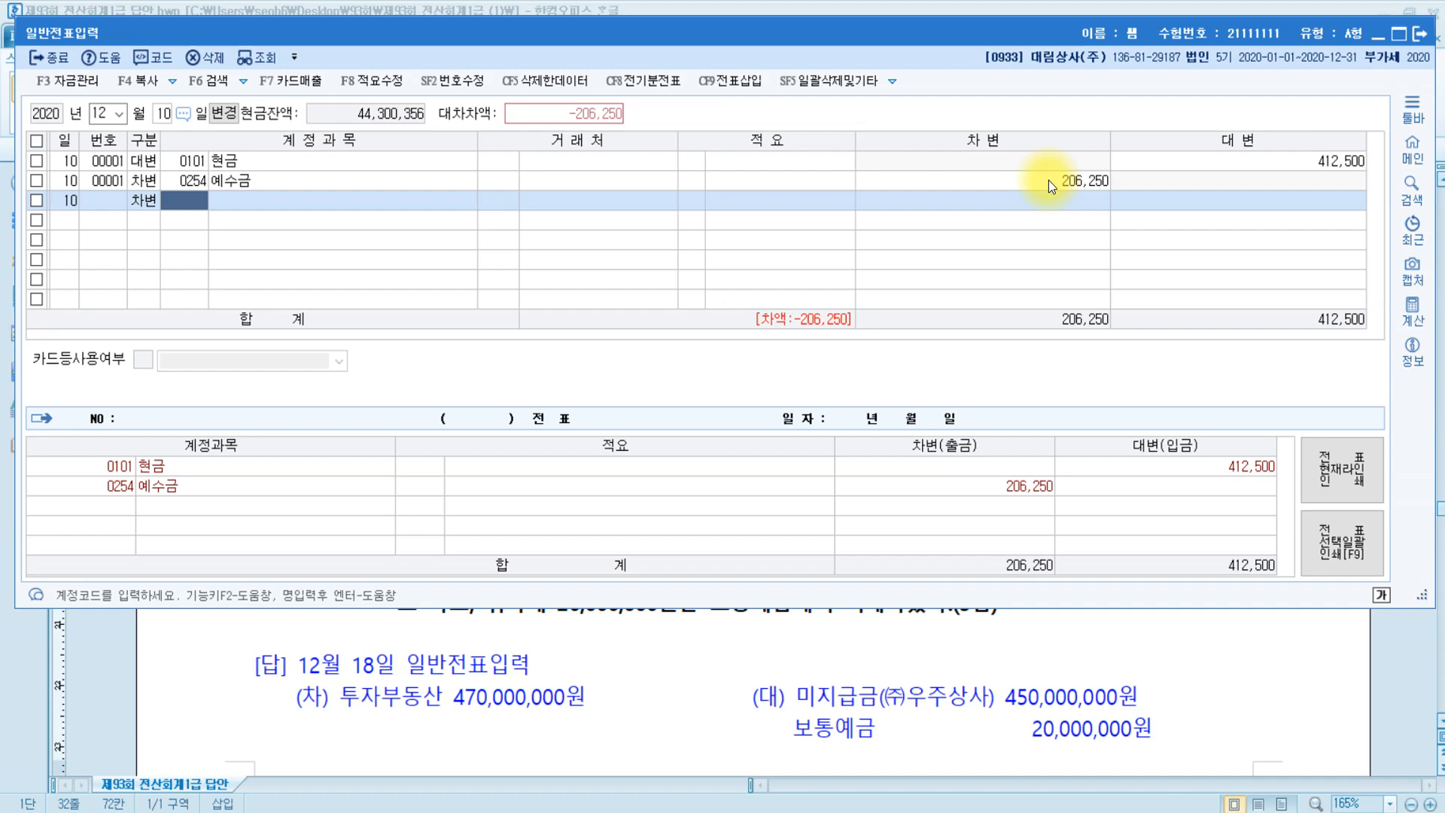
{"action": "type", "text": "복리"}
{"action": "key", "text": "Return"}
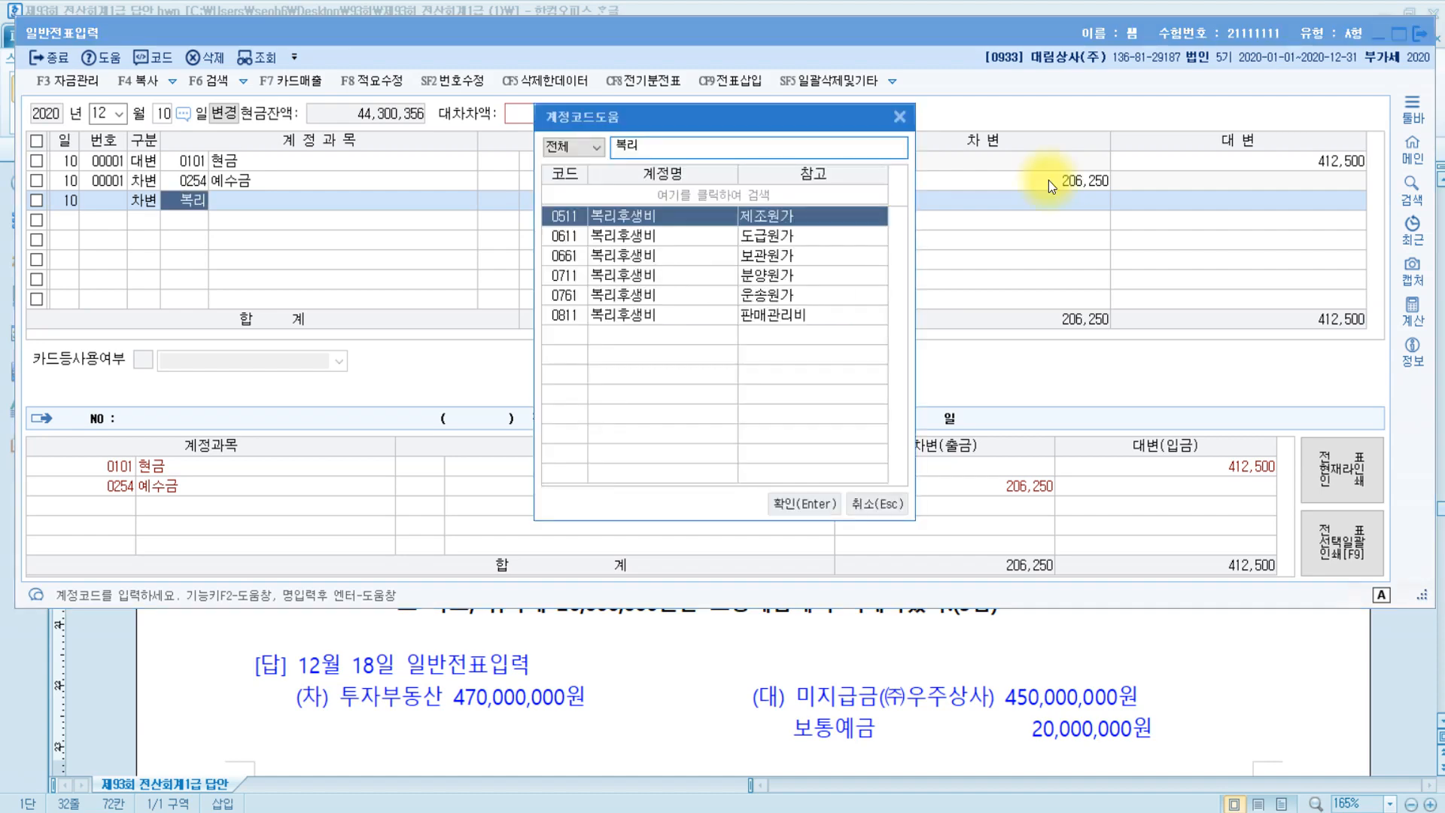
{"action": "key", "text": "Return"}
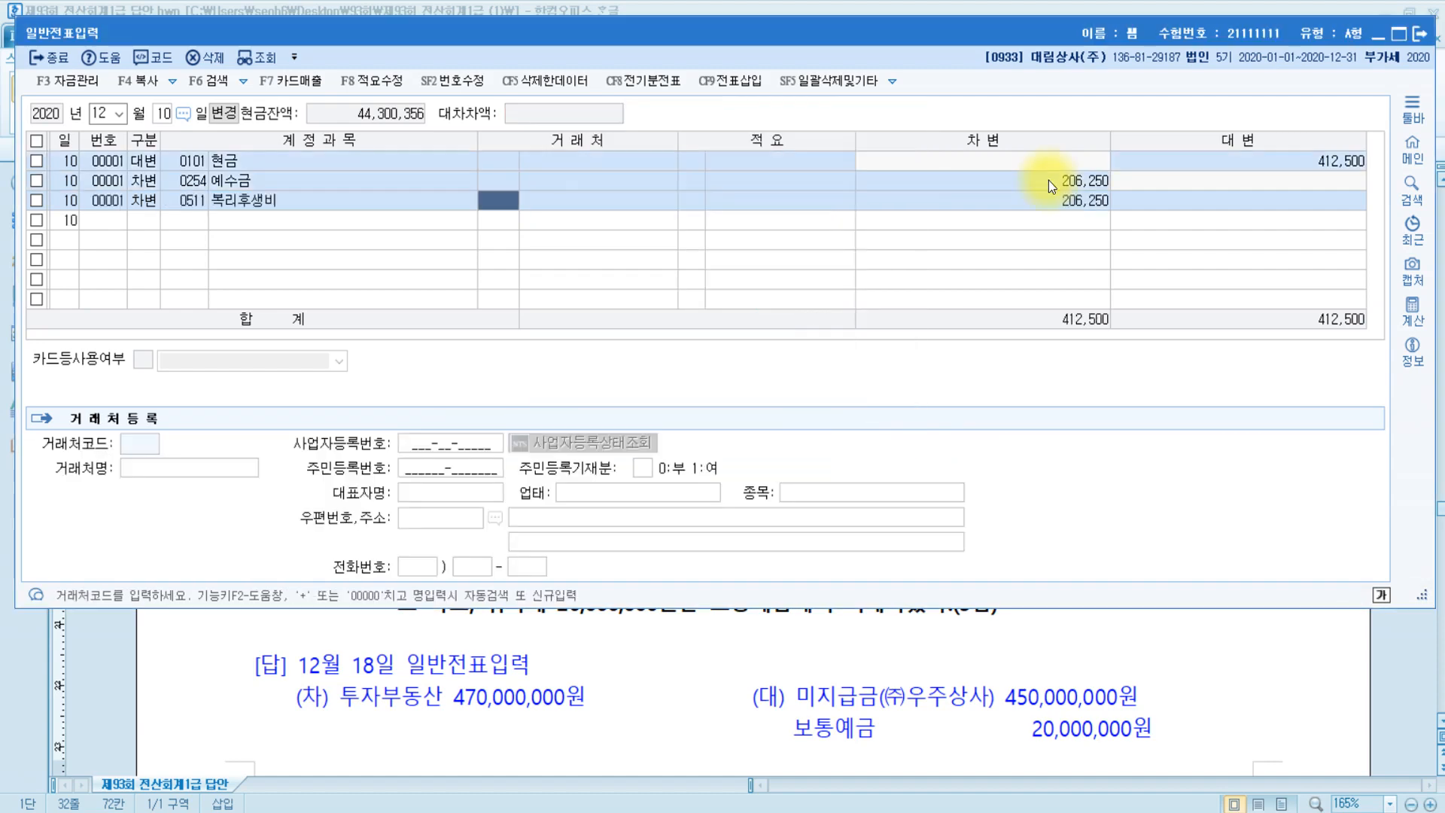
{"action": "key", "text": "Return"}
{"action": "key", "text": "Return"}
{"action": "key", "text": "Return"}
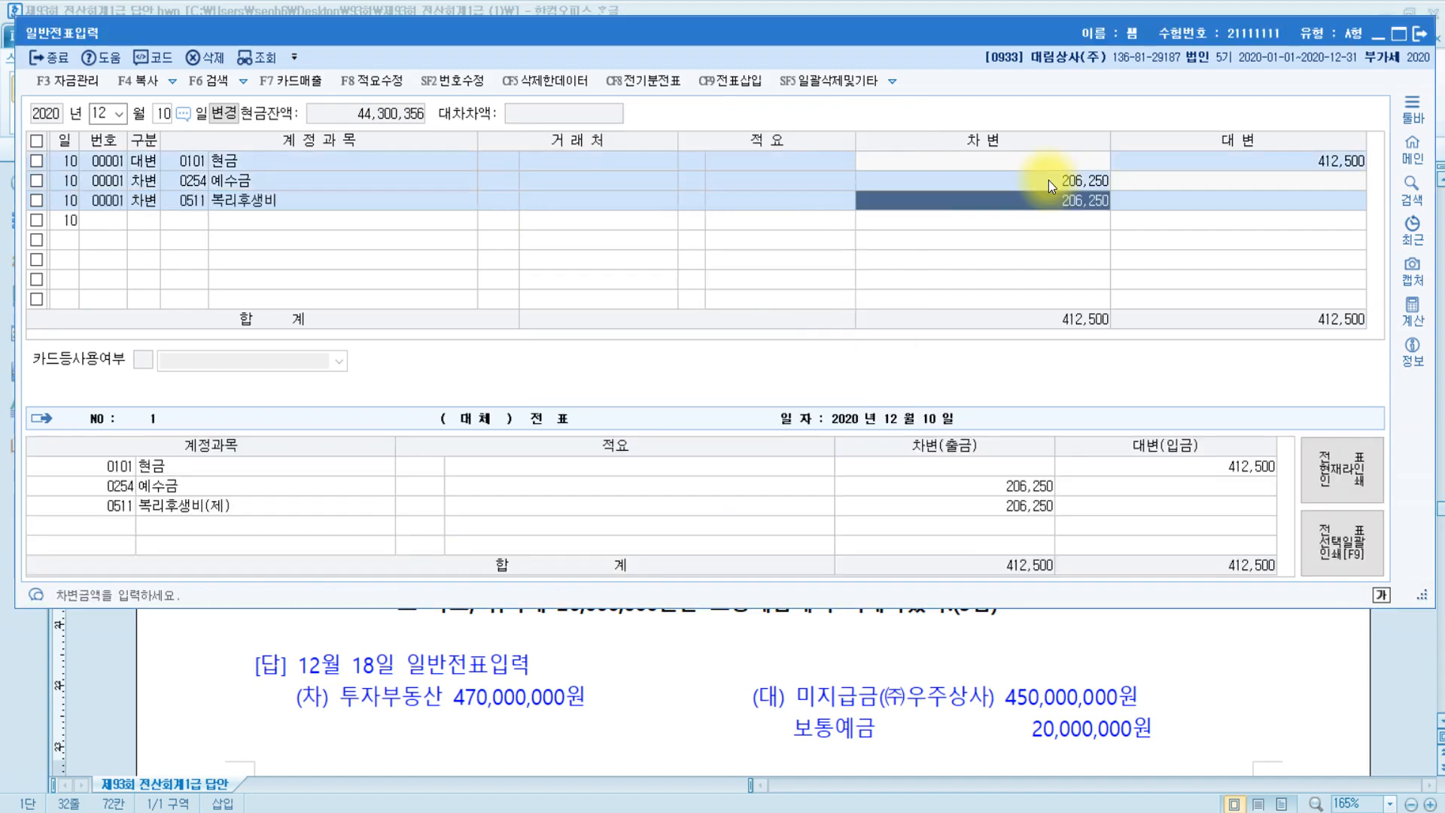
{"action": "type", "text": "123,"}
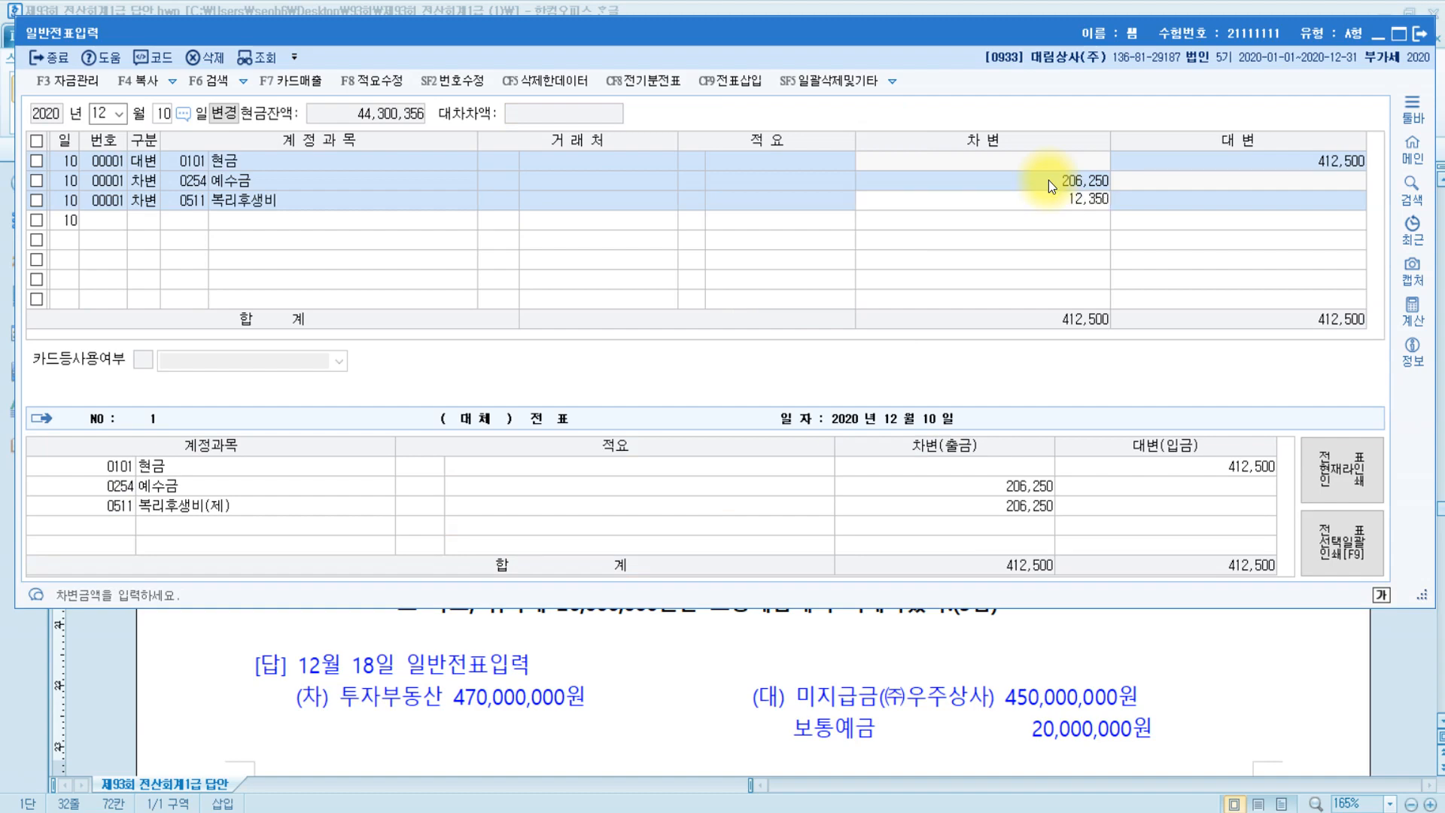
{"action": "type", "text": "750"}
{"action": "key", "text": "Return"}
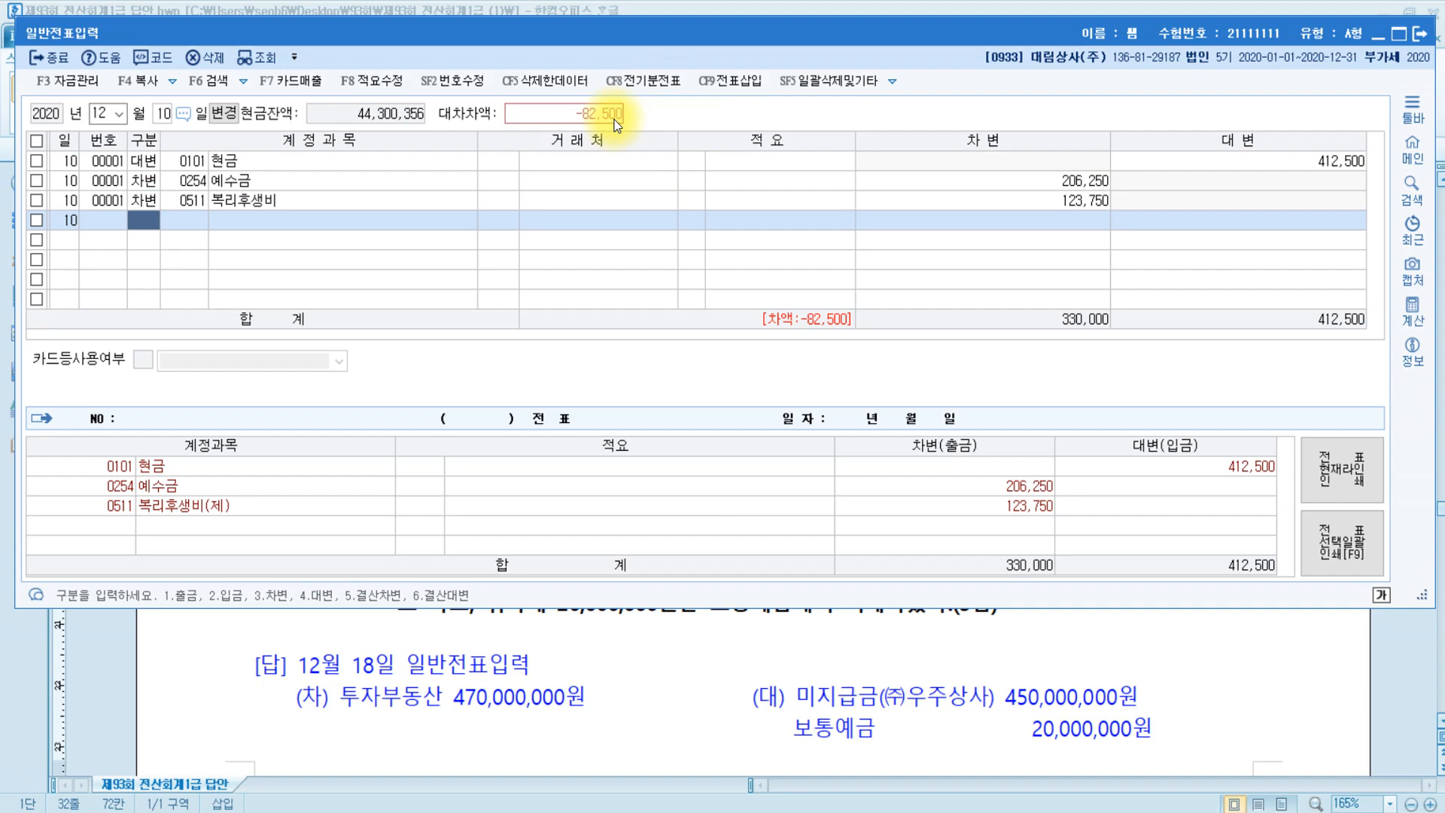
Add a 차변 line for 0811 복리후생비 (판매관리비), accepting the balancing amount of 82,500
{"action": "type", "text": "3"}
{"action": "key", "text": "Return"}
{"action": "type", "text": "복리"}
{"action": "key", "text": "Return"}
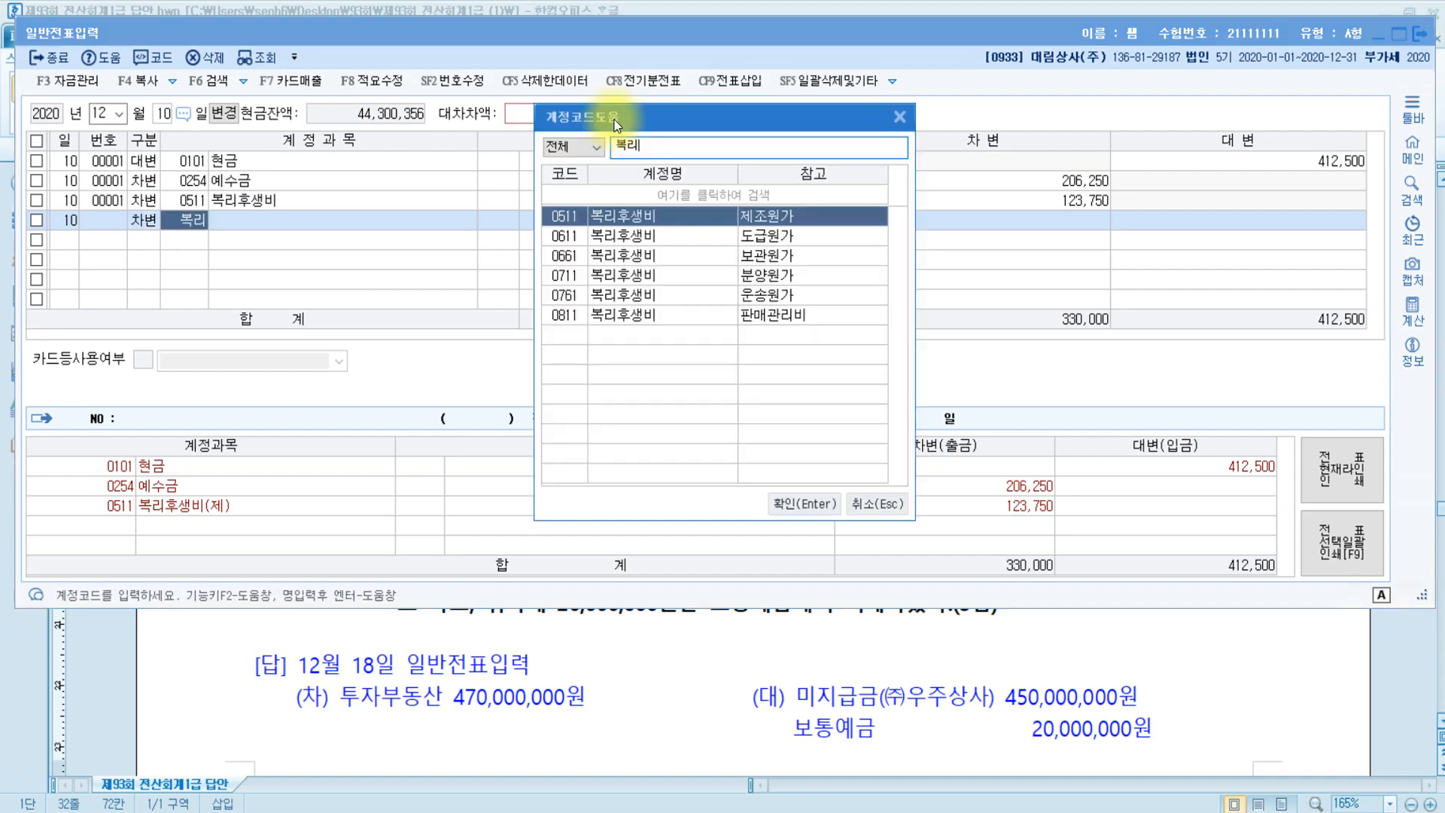
{"action": "key", "text": "Down"}
{"action": "key", "text": "Down"}
{"action": "key", "text": "Down"}
{"action": "key", "text": "Down"}
{"action": "key", "text": "Down"}
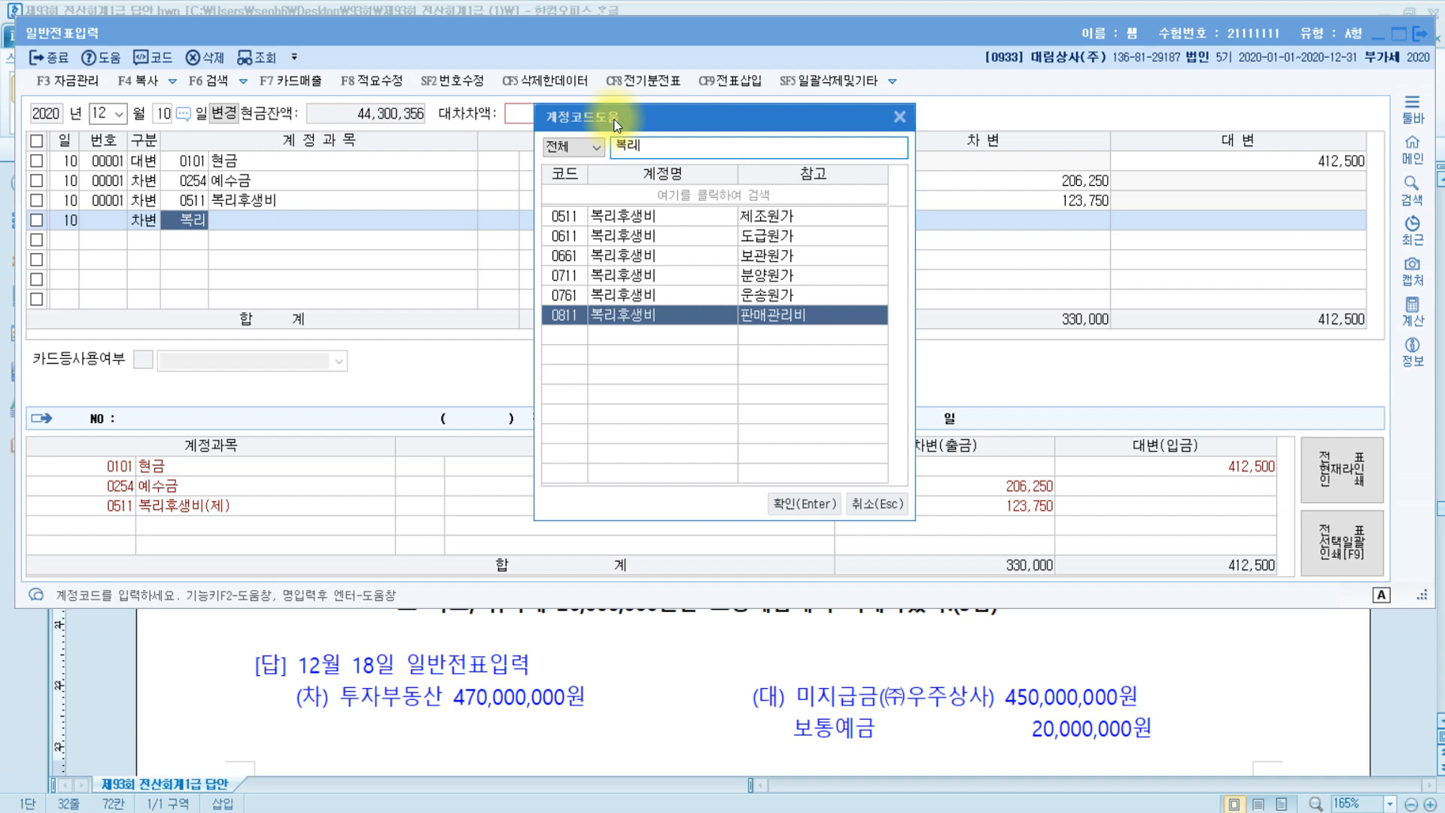
{"action": "key", "text": "Return"}
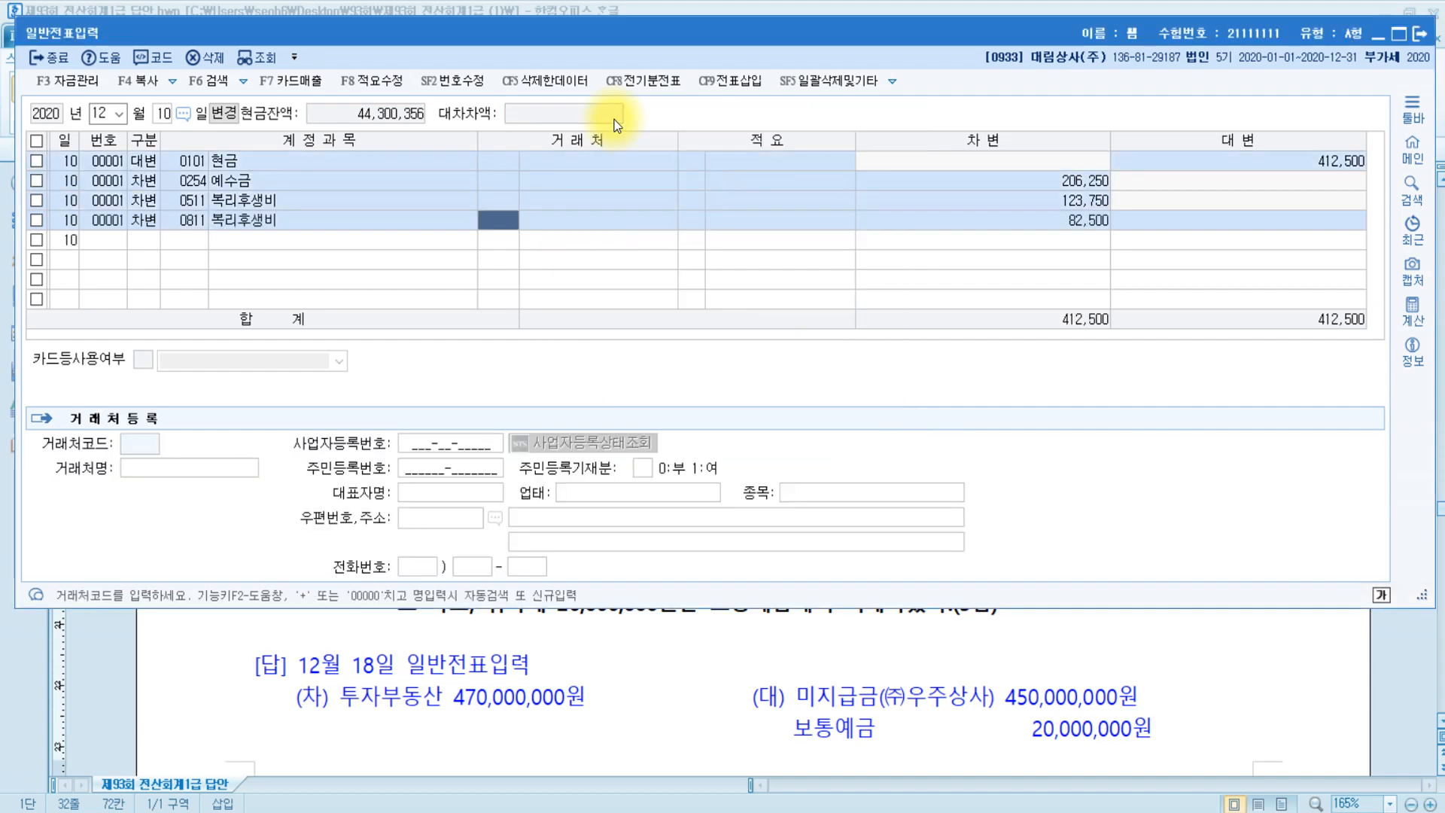
{"action": "key", "text": "Return"}
{"action": "key", "text": "Return"}
{"action": "key", "text": "Return"}
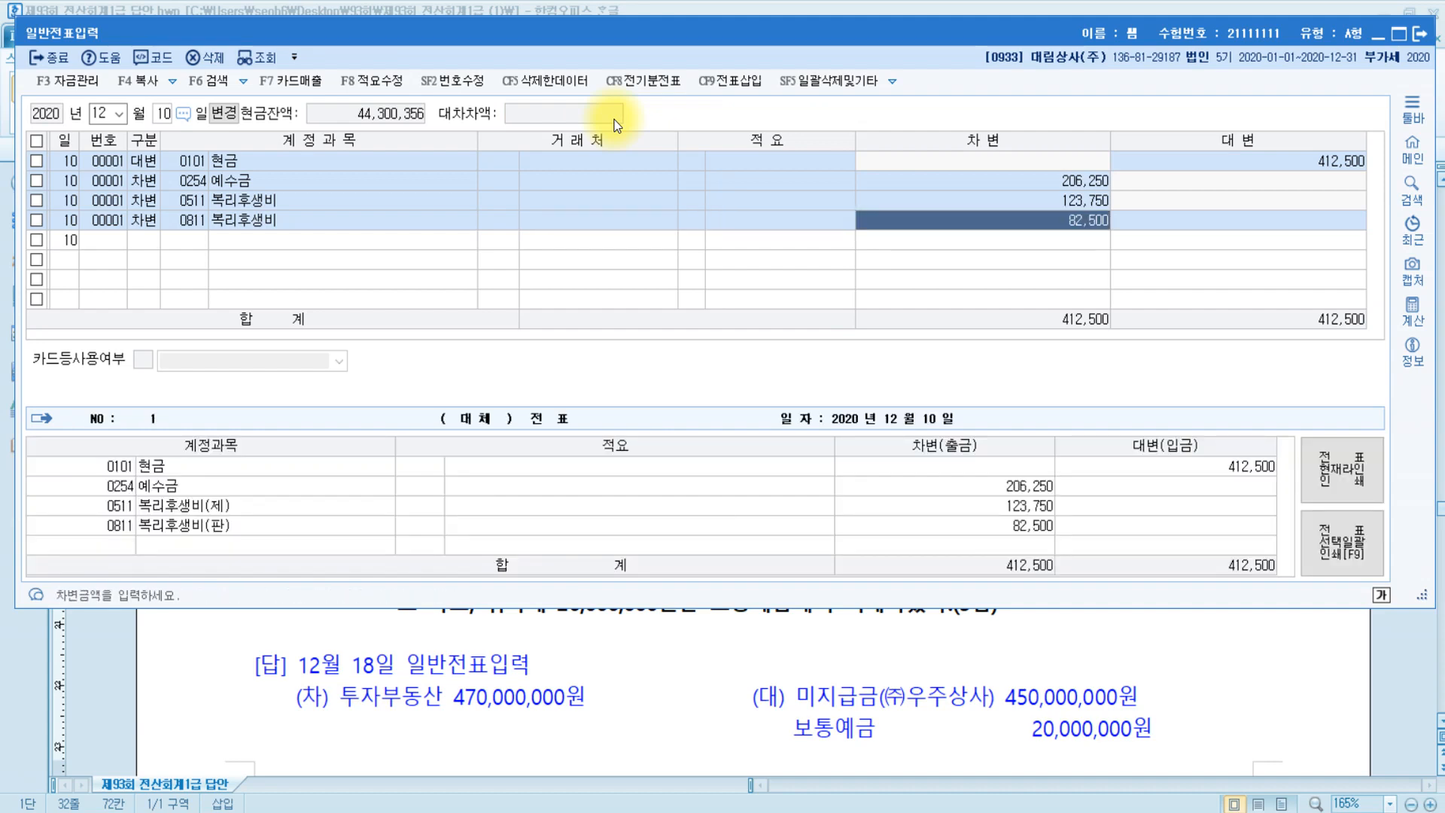
Switch to the 한글 document and examine problem [6]'s land purchase price and 취득세 payment
{"action": "left_click", "coordinate": [522, 648]}
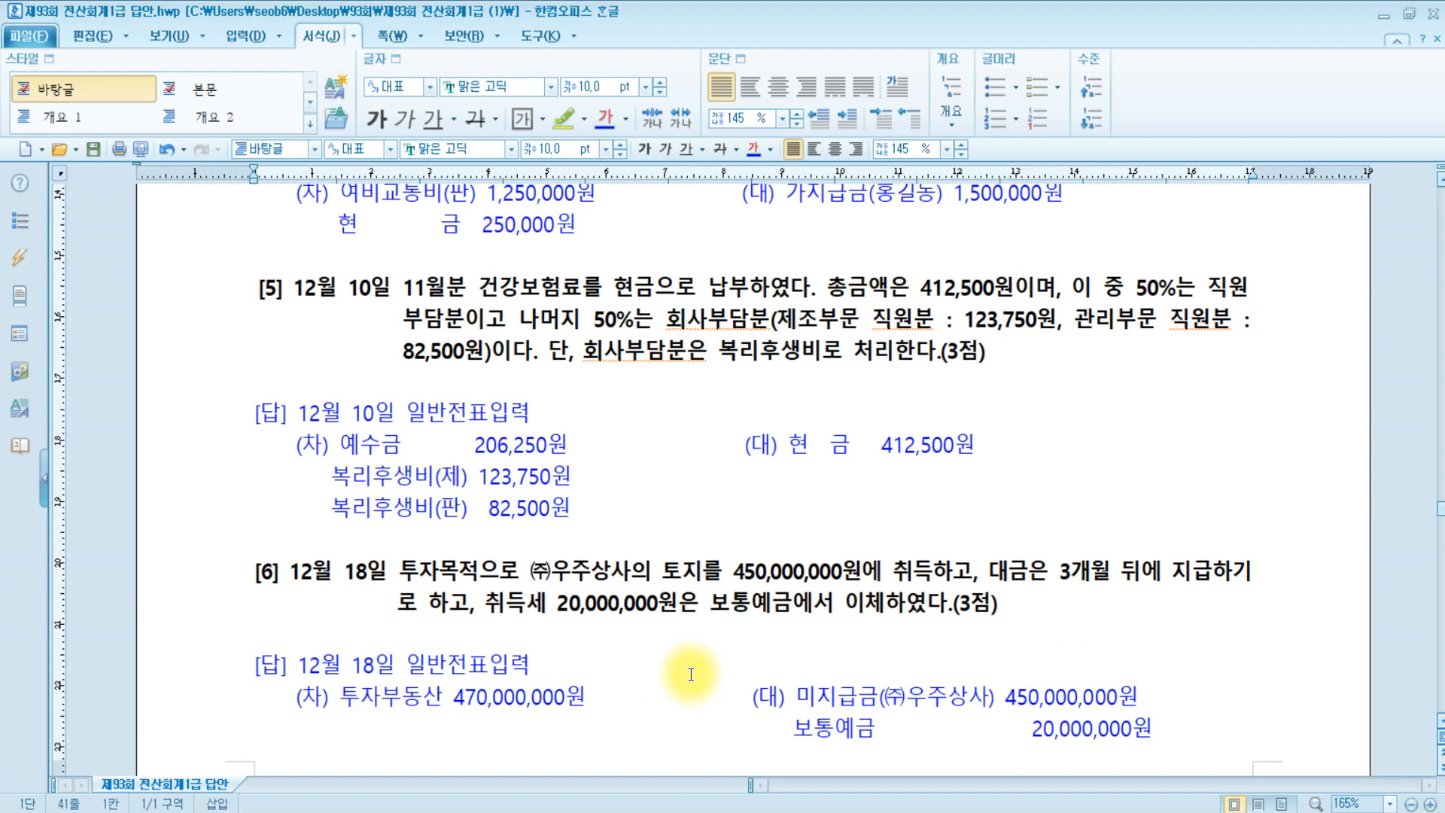
{"action": "left_click", "coordinate": [680, 563]}
{"action": "left_click_drag", "start_coordinate": [734, 572], "coordinate": [918, 571]}
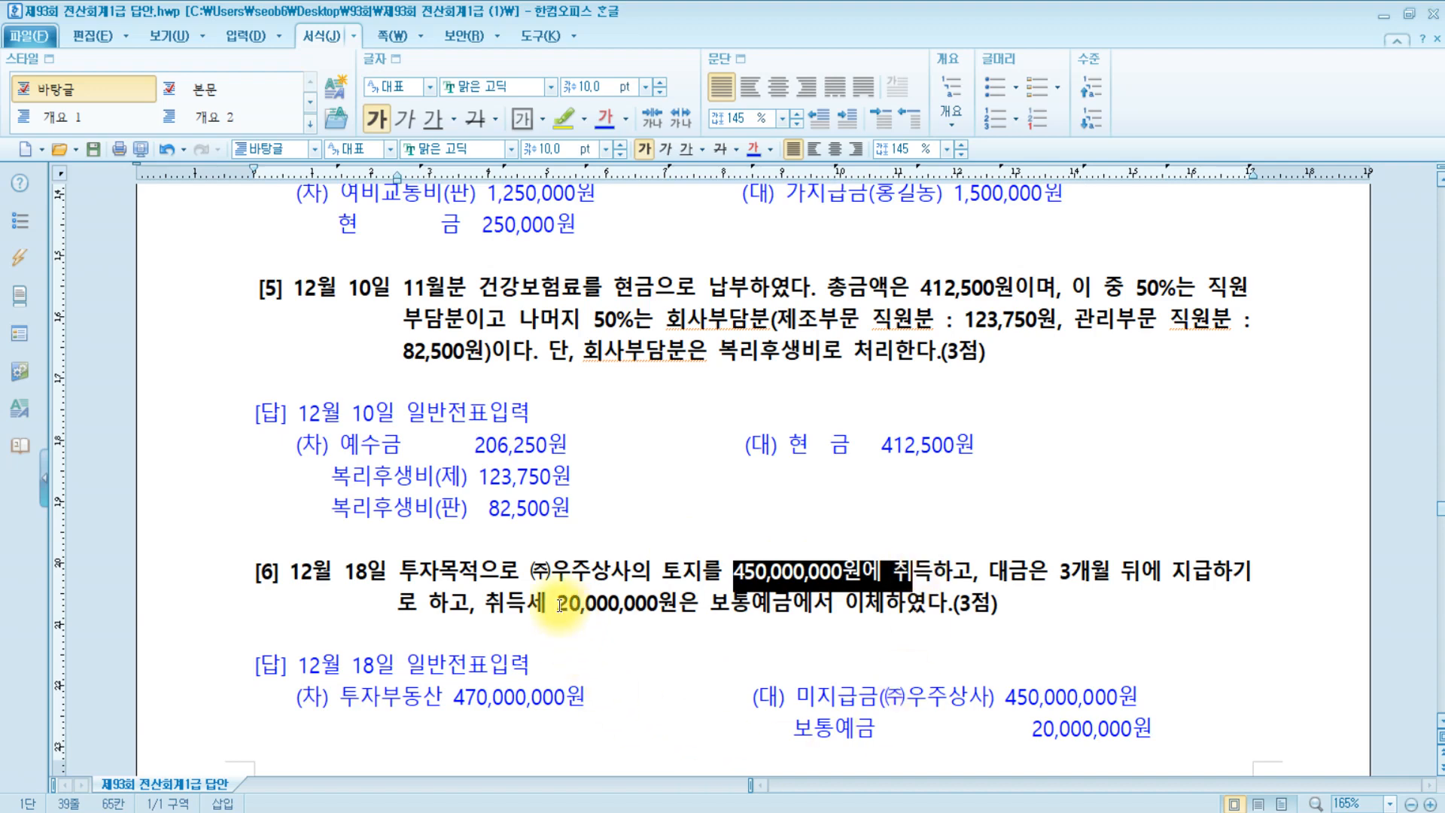
{"action": "left_click_drag", "start_coordinate": [547, 604], "coordinate": [720, 607]}
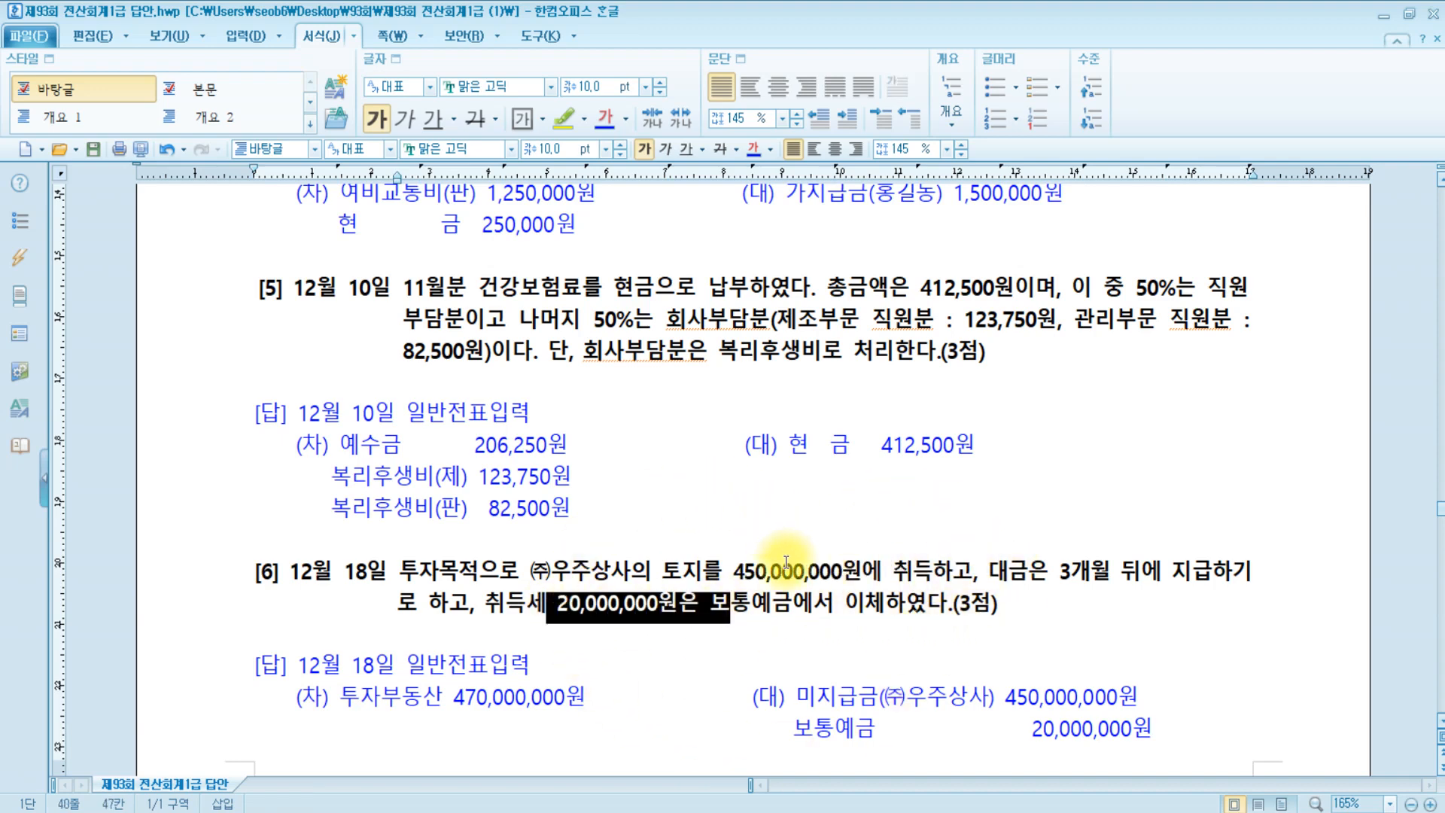
Return to KcLep's 일반전표입력 and change the transaction date to 12월 18일
{"action": "left_click", "coordinate": [415, 811]}
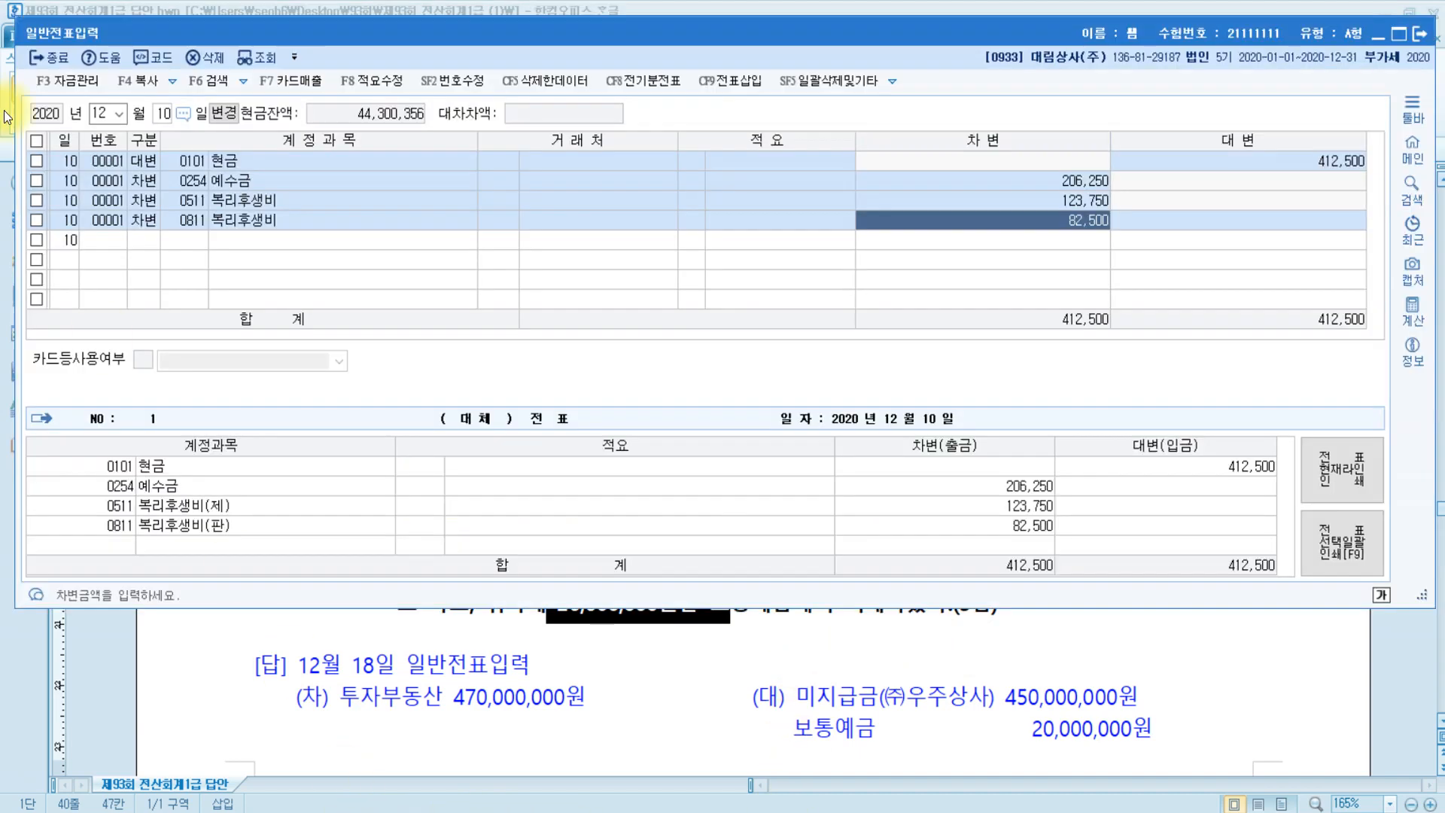
{"action": "key", "text": "Escape"}
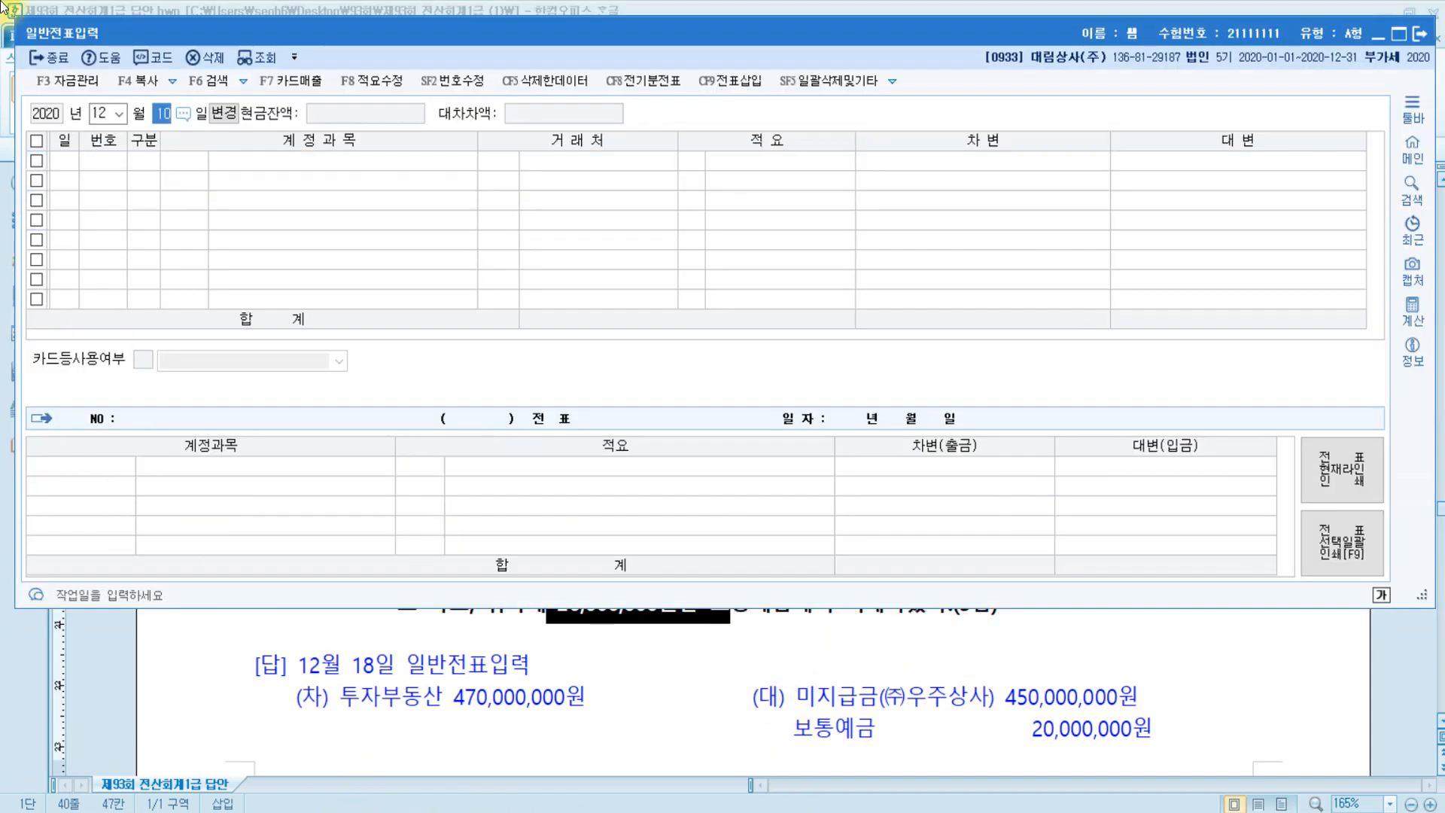
{"action": "key", "text": "shift+Tab"}
{"action": "key", "text": "Tab"}
{"action": "type", "text": "18"}
{"action": "key", "text": "Return"}
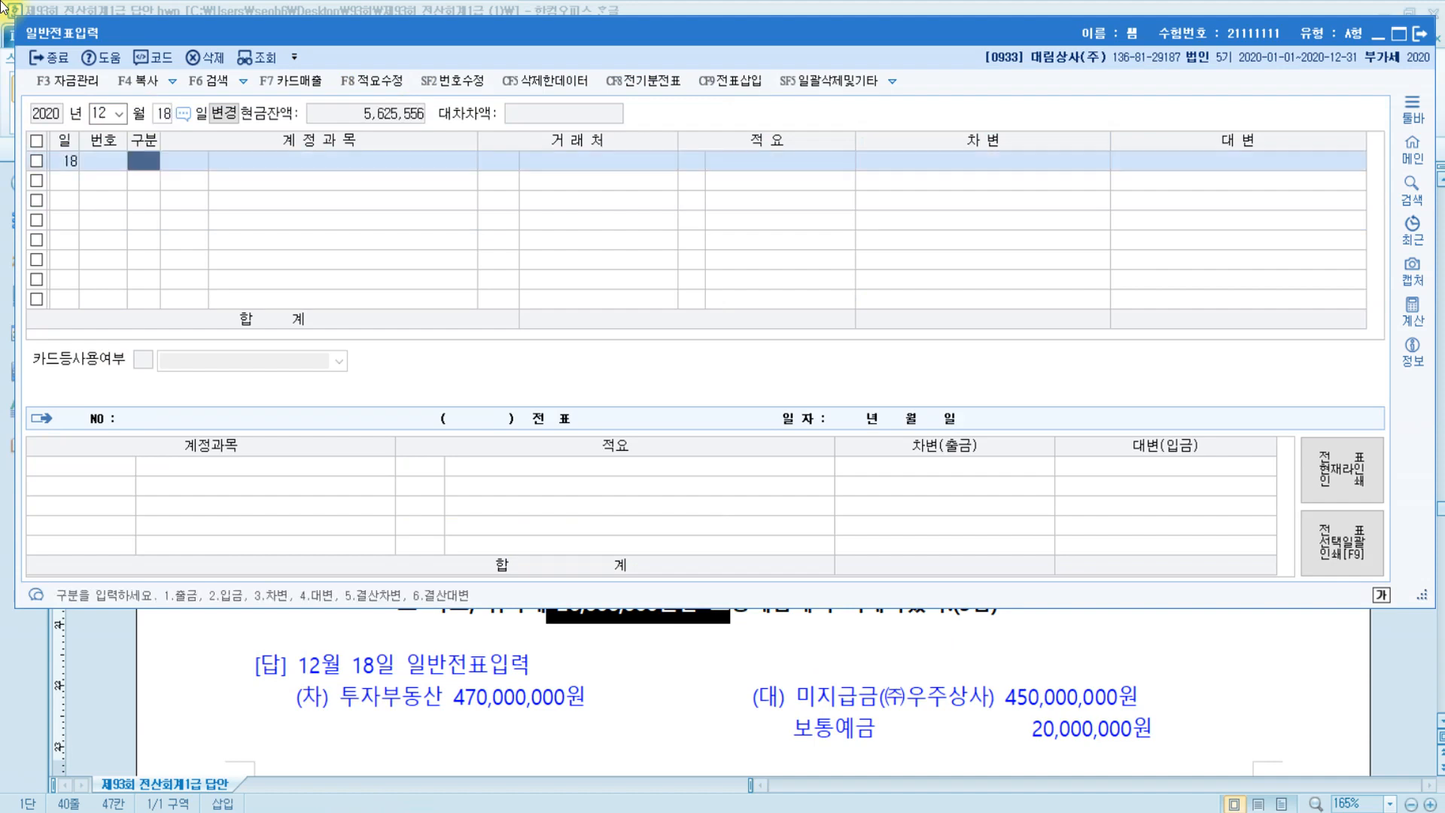
Start a 차변 line in the 12월 18일 entry with account 0201 토지
{"action": "type", "text": "3"}
{"action": "key", "text": "Return"}
{"action": "type", "text": "0201"}
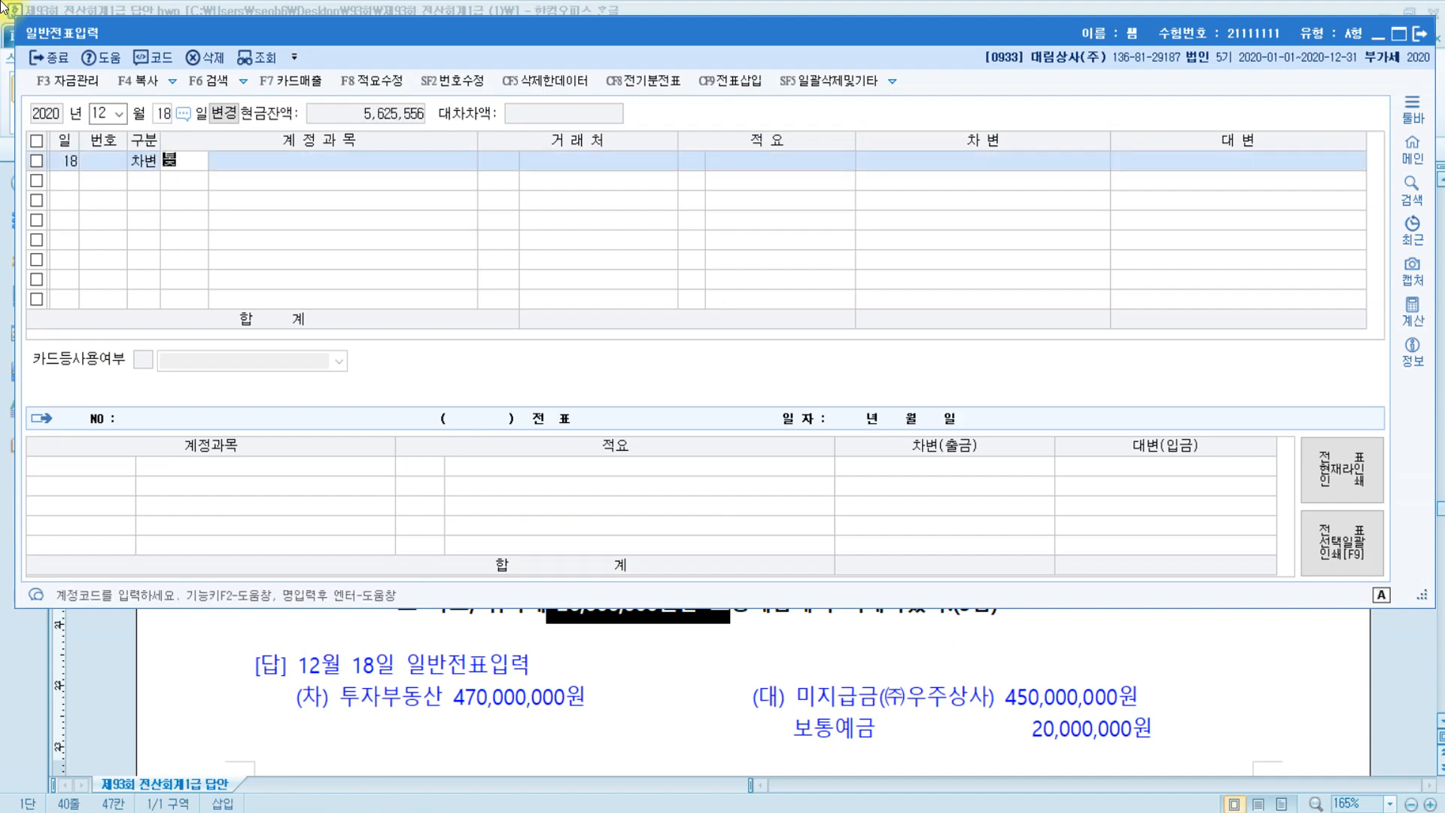
{"action": "key", "text": "Return"}
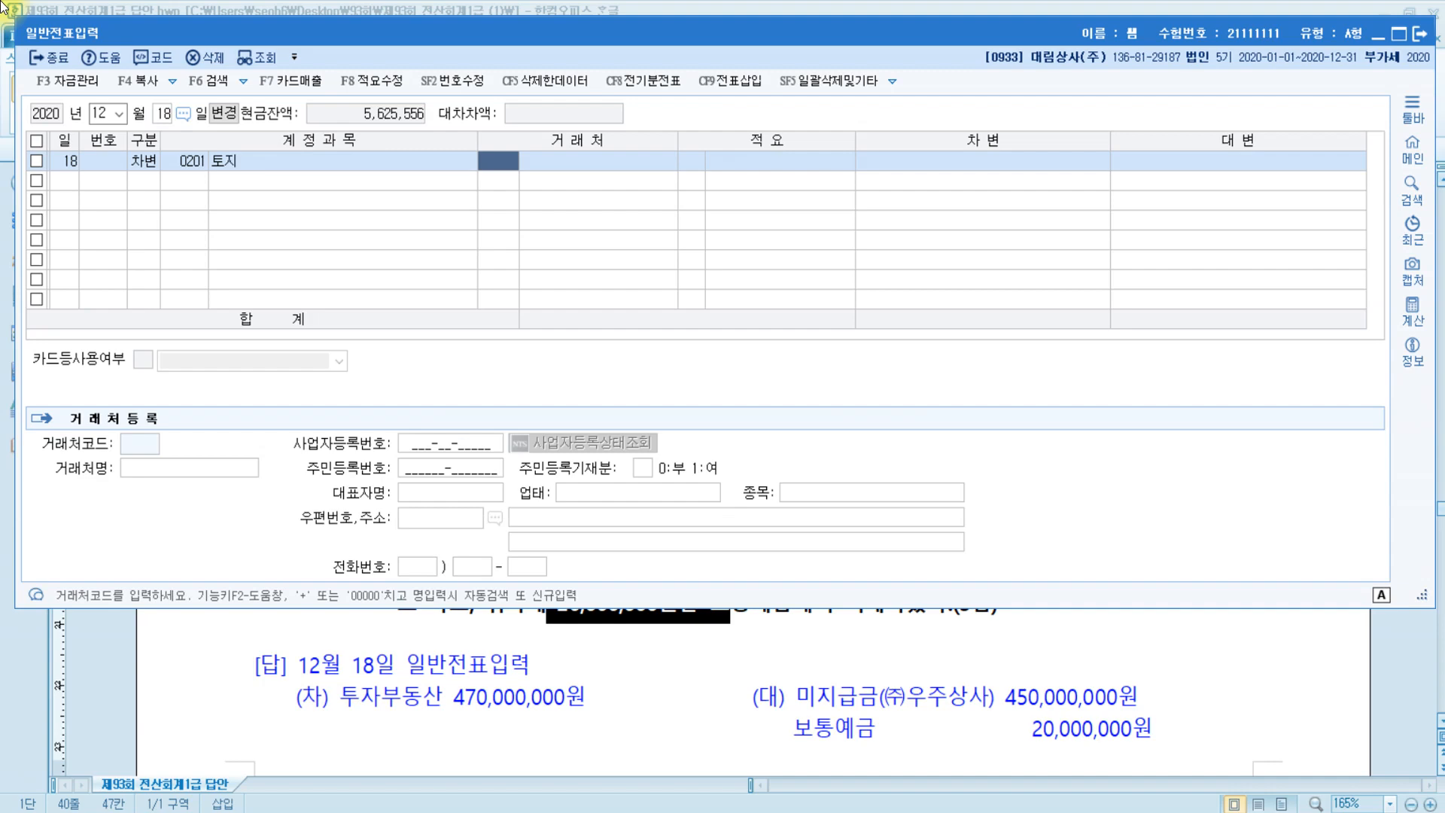
Replace the 차변 line's account with 0183 투자부동산, found by searching the account codes for 투자
{"action": "key", "text": "Left"}
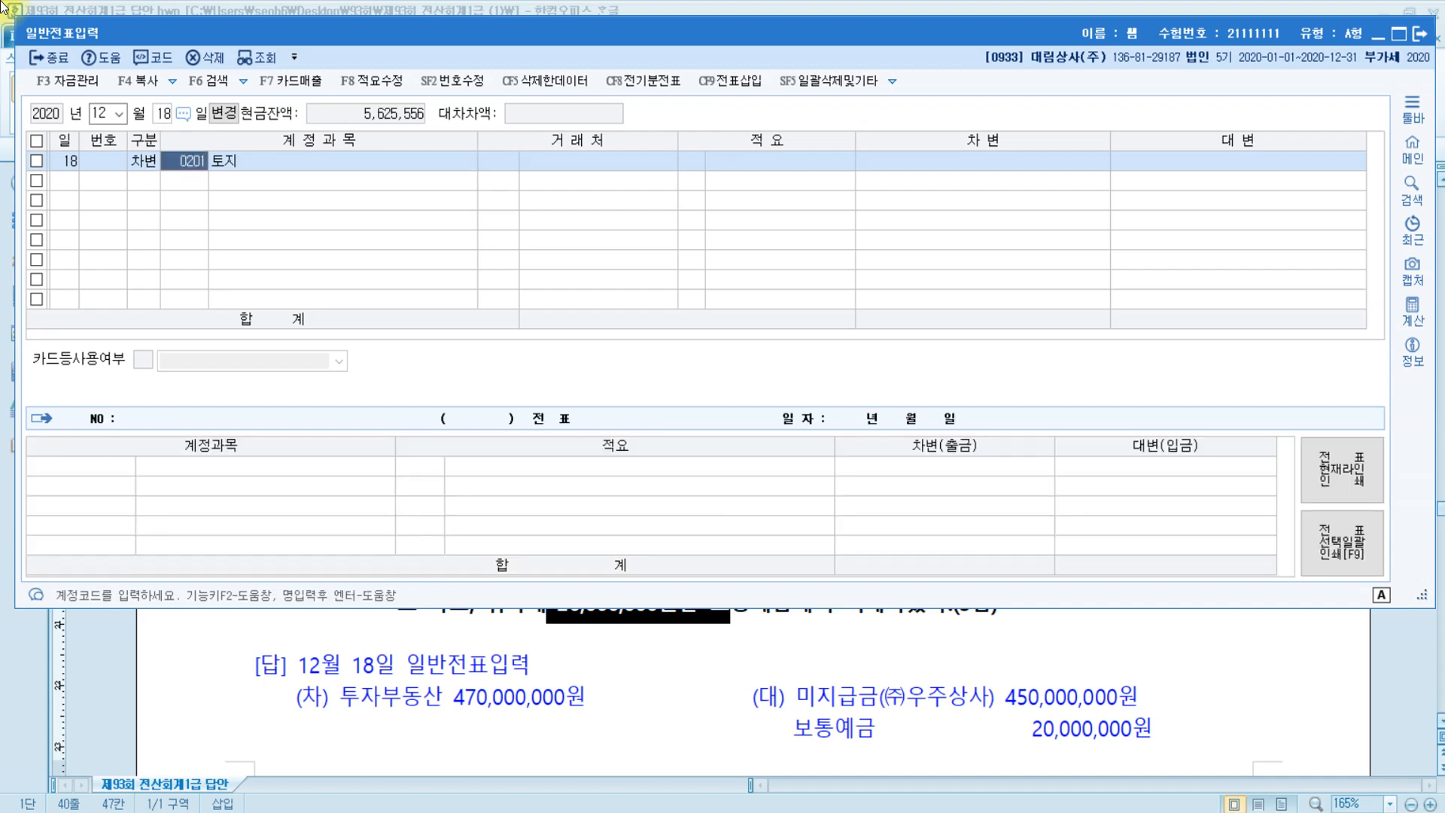
{"action": "type", "text": "투자"}
{"action": "key", "text": "Return"}
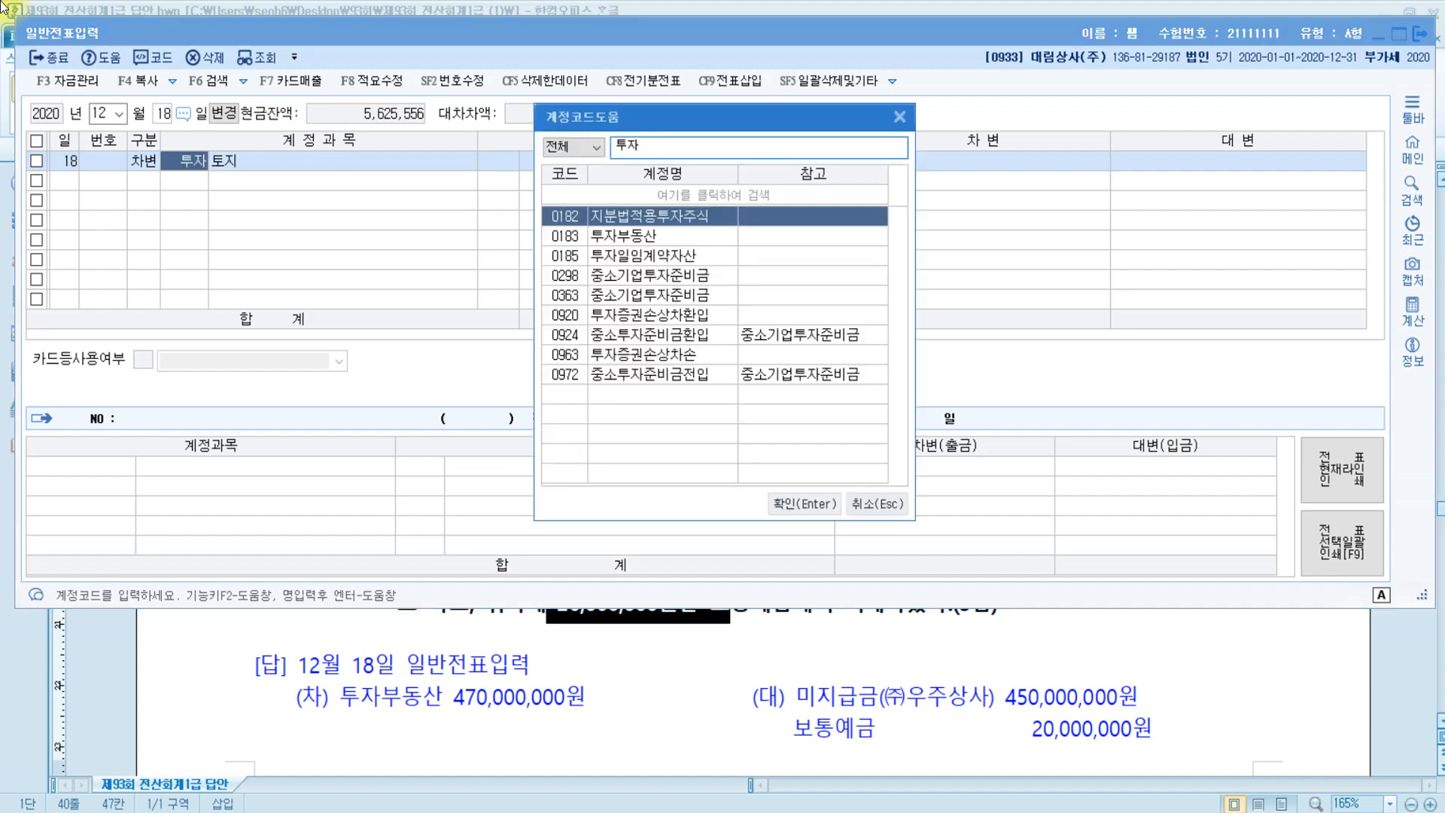
{"action": "key", "text": "Down"}
{"action": "key", "text": "Return"}
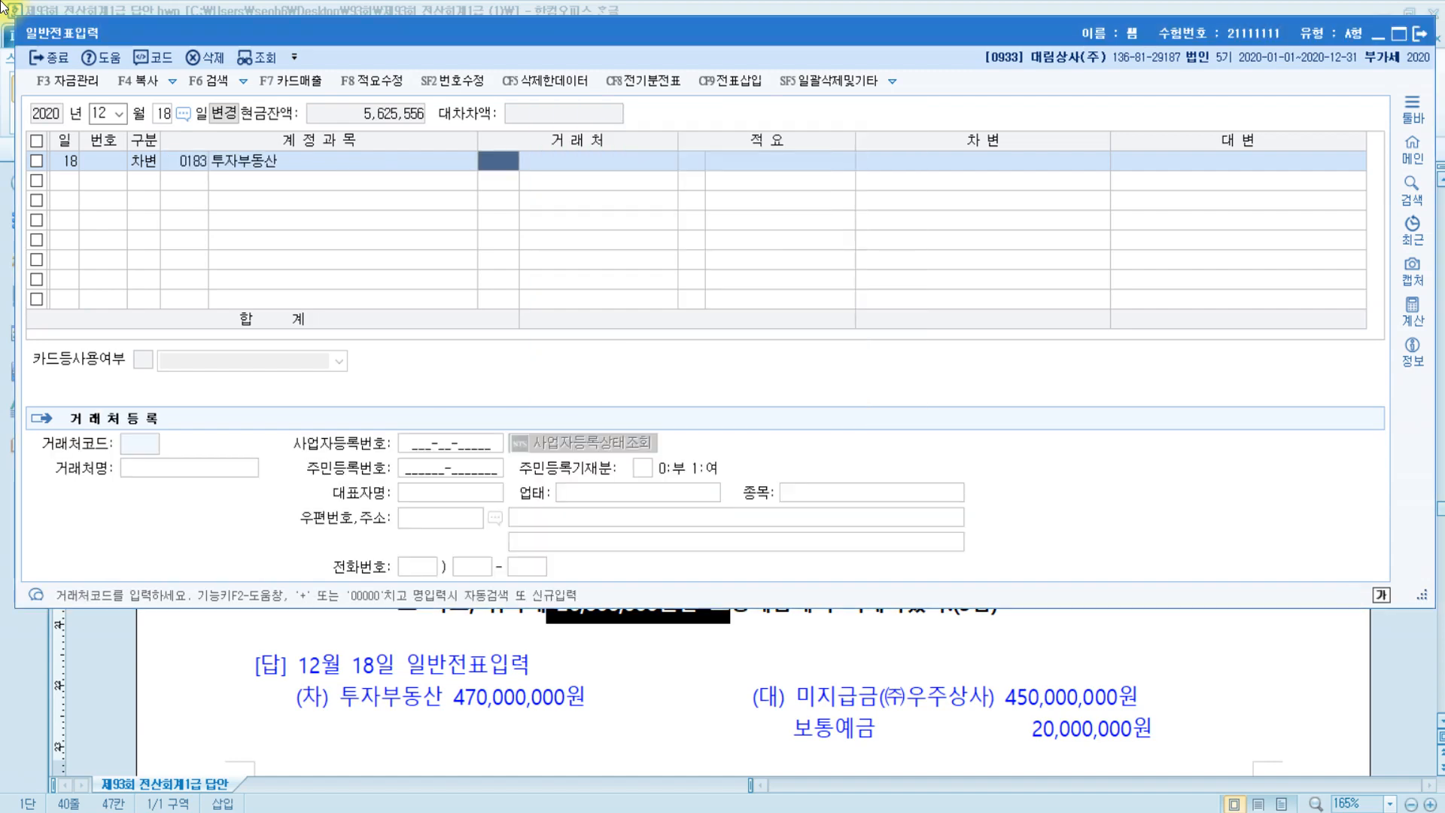
Switch to the 한글 document and highlight the phrase 투자목적으 in problem [6] in yellow
{"action": "left_click", "coordinate": [701, 651]}
{"action": "left_click", "coordinate": [425, 572]}
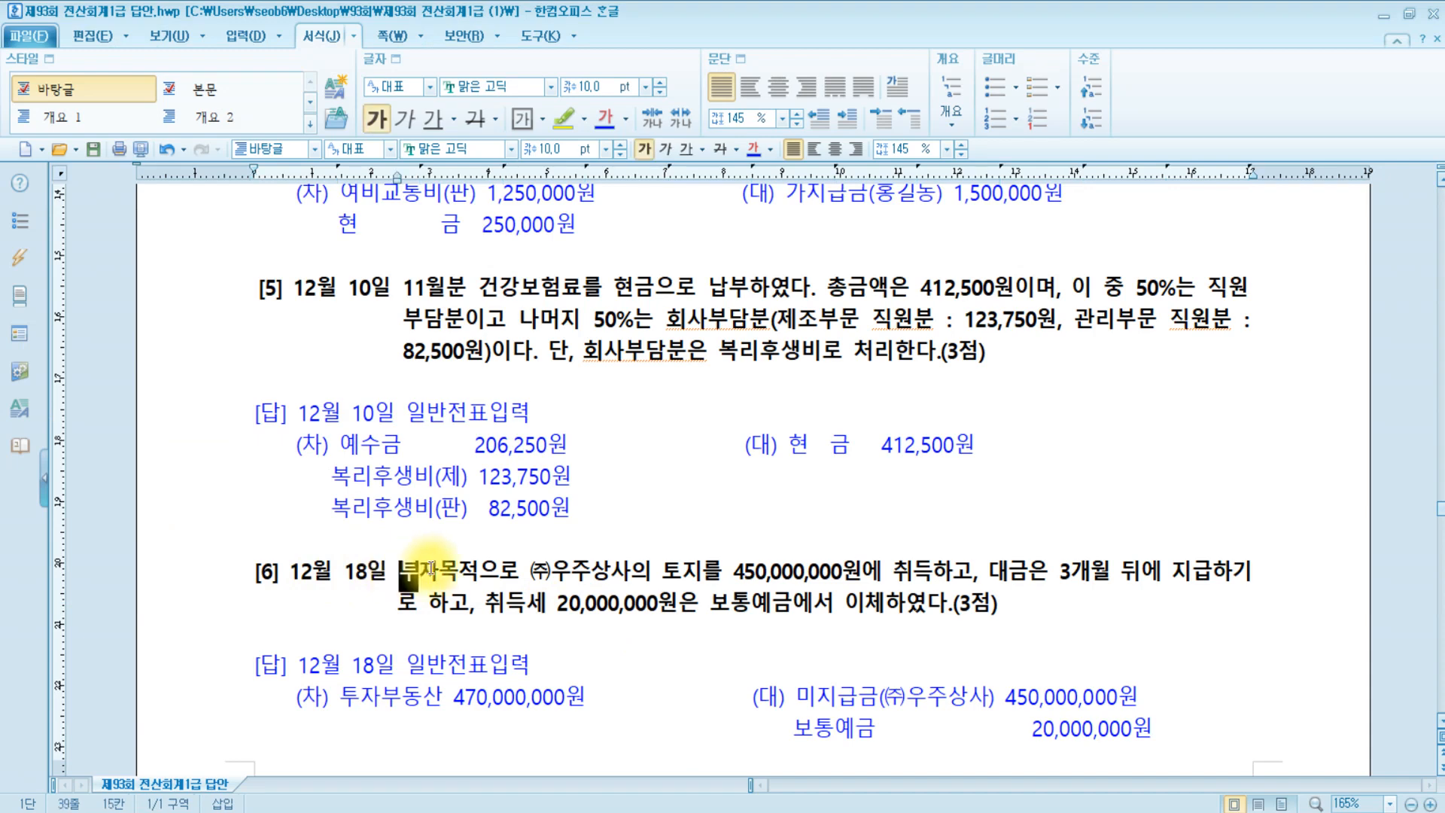
{"action": "left_click_drag", "start_coordinate": [430, 568], "coordinate": [499, 572]}
{"action": "left_click", "coordinate": [563, 118]}
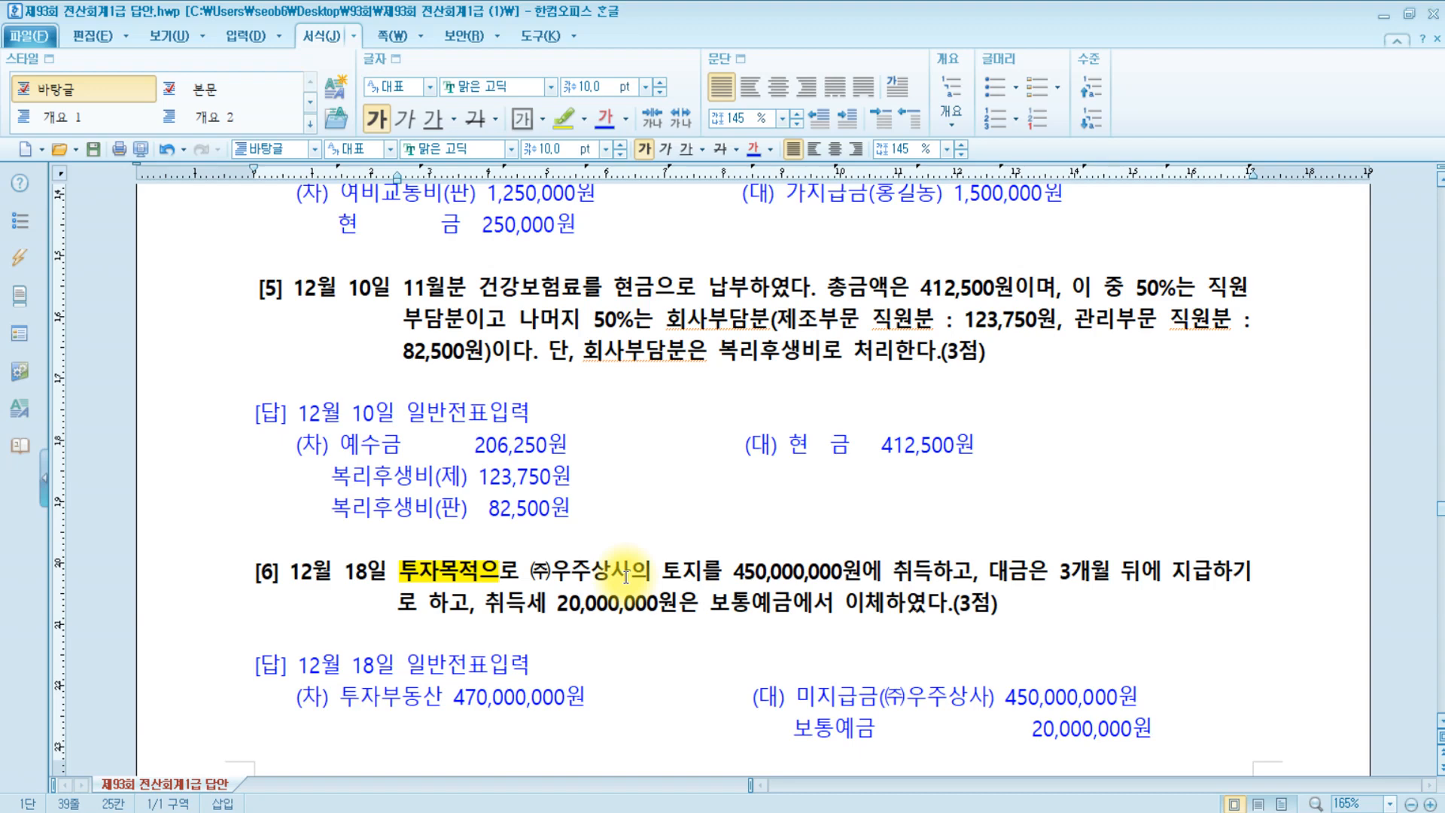
{"action": "left_click", "coordinate": [445, 581]}
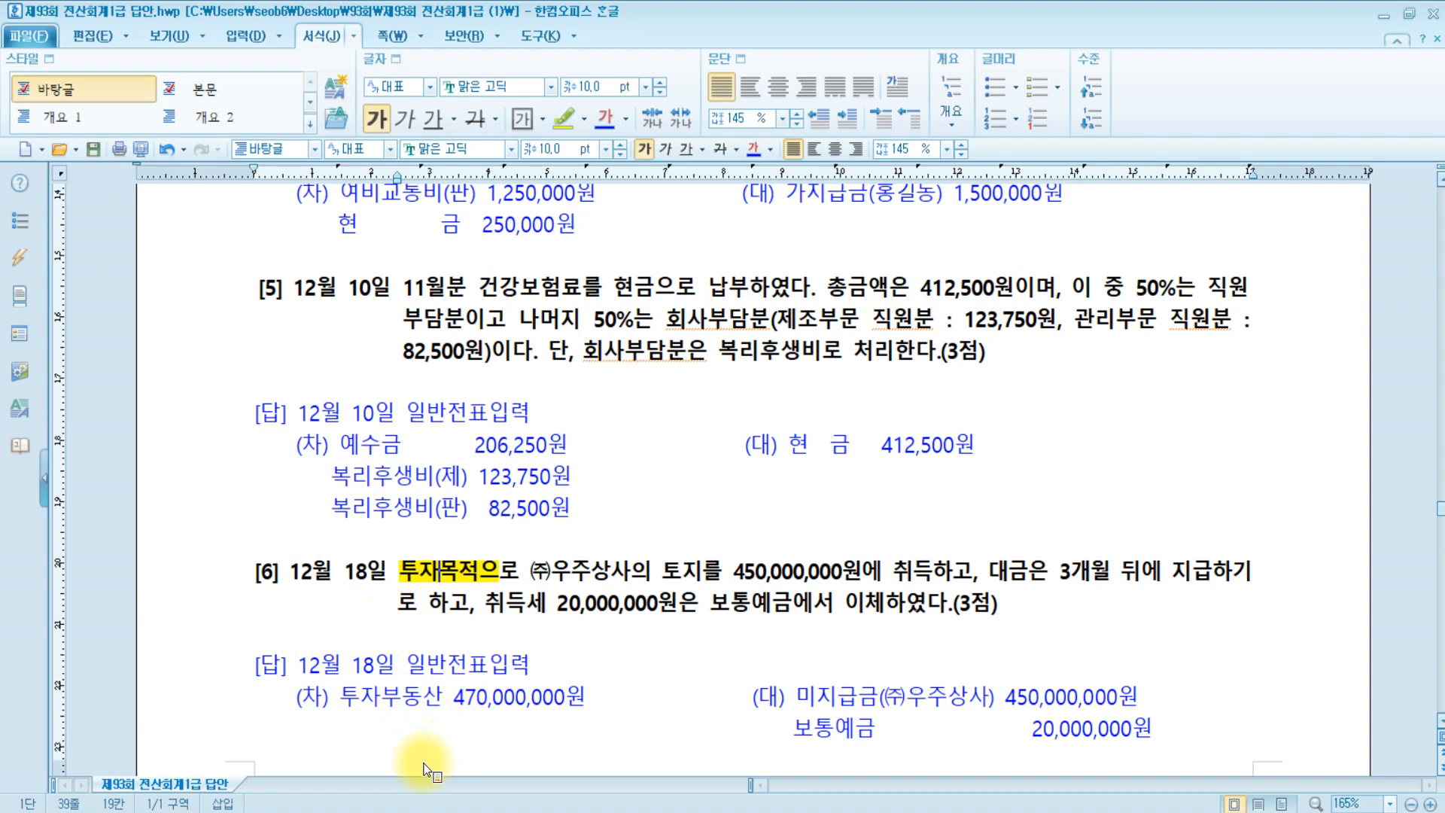
Return to KcLep and set the 투자부동산 line's 차변 amount to 470,000,000
{"action": "key", "text": "alt+Tab"}
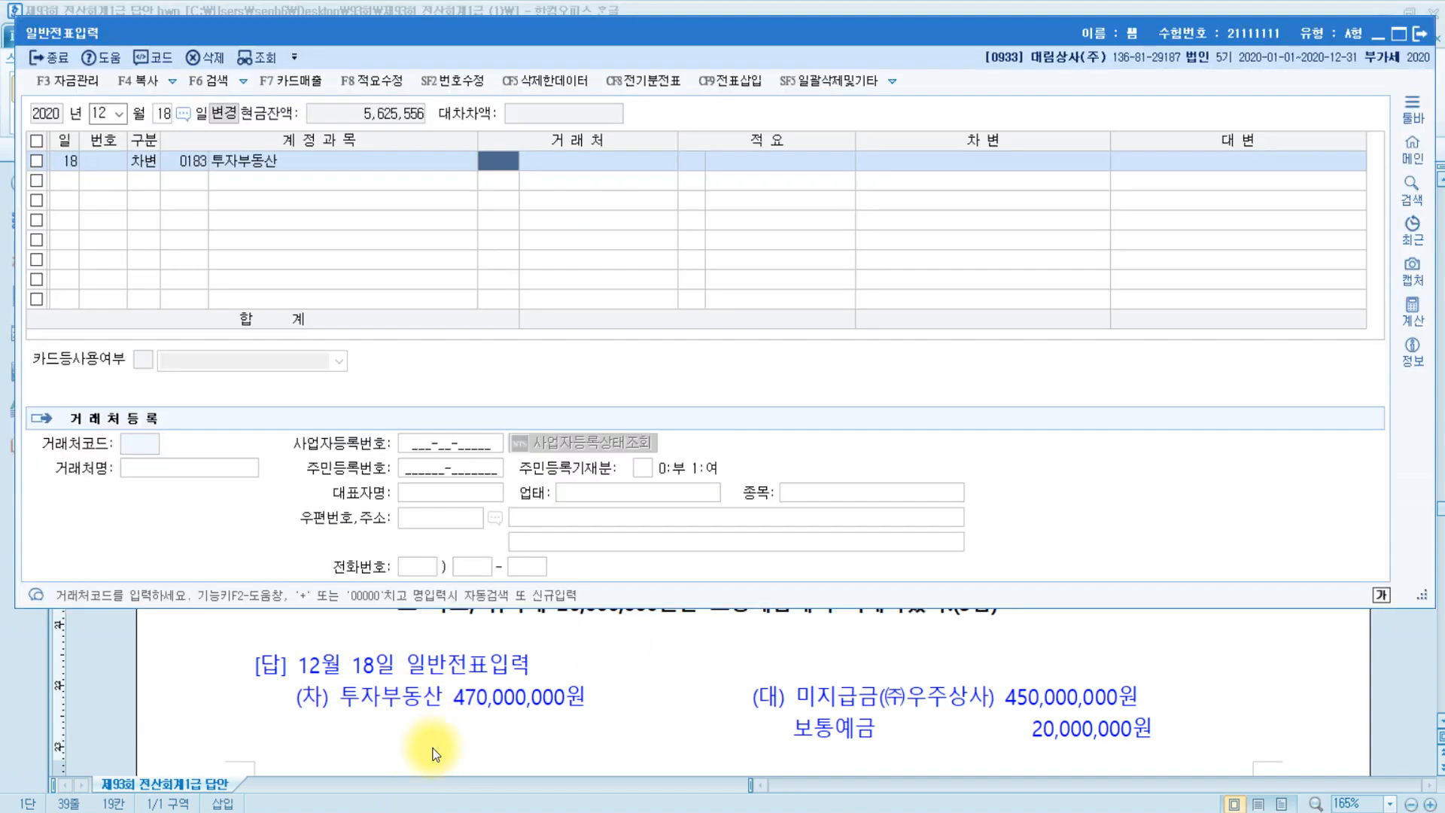
{"action": "key", "text": "Return"}
{"action": "key", "text": "Return"}
{"action": "key", "text": "Return"}
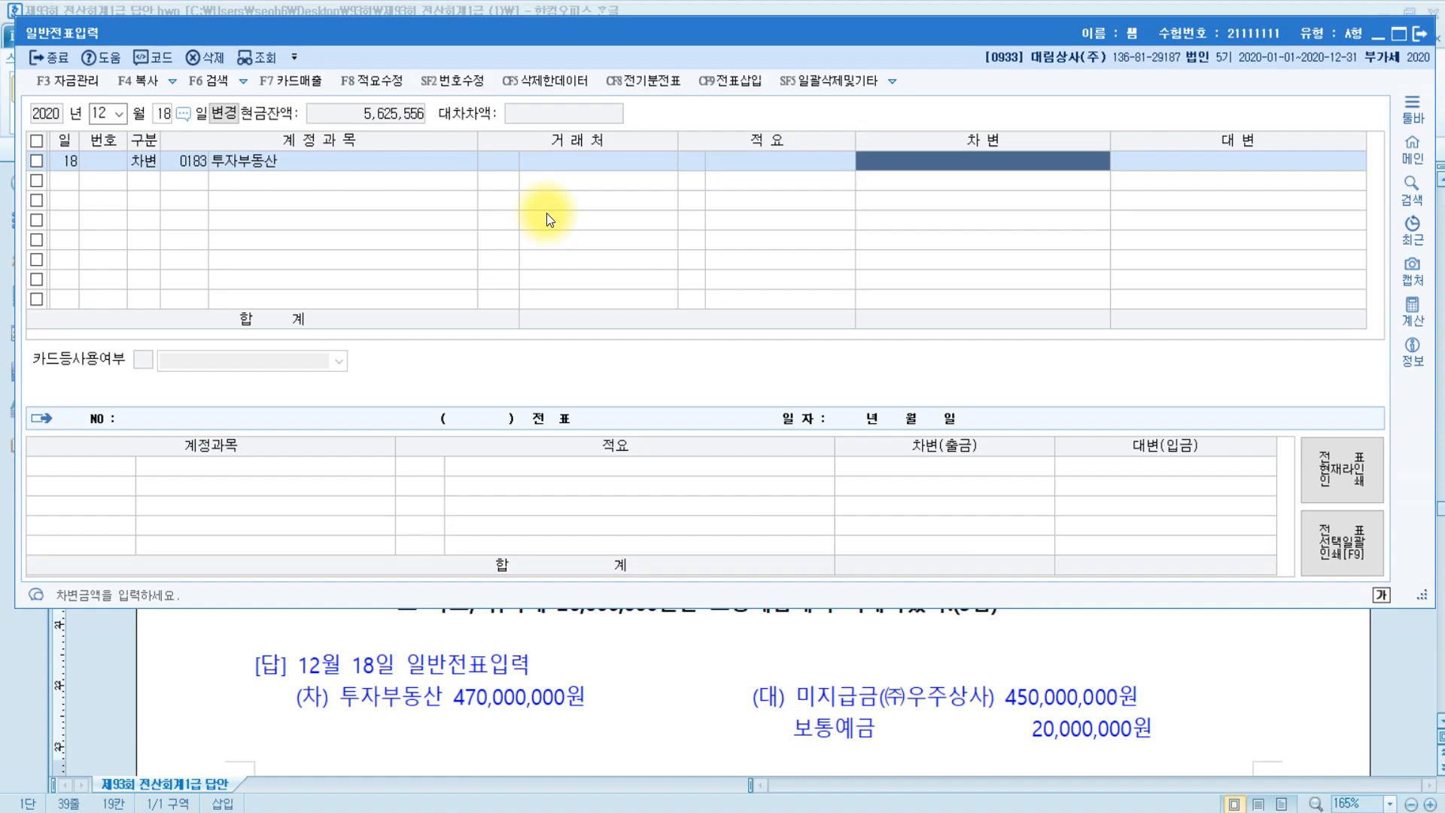
{"action": "type", "text": "470000000"}
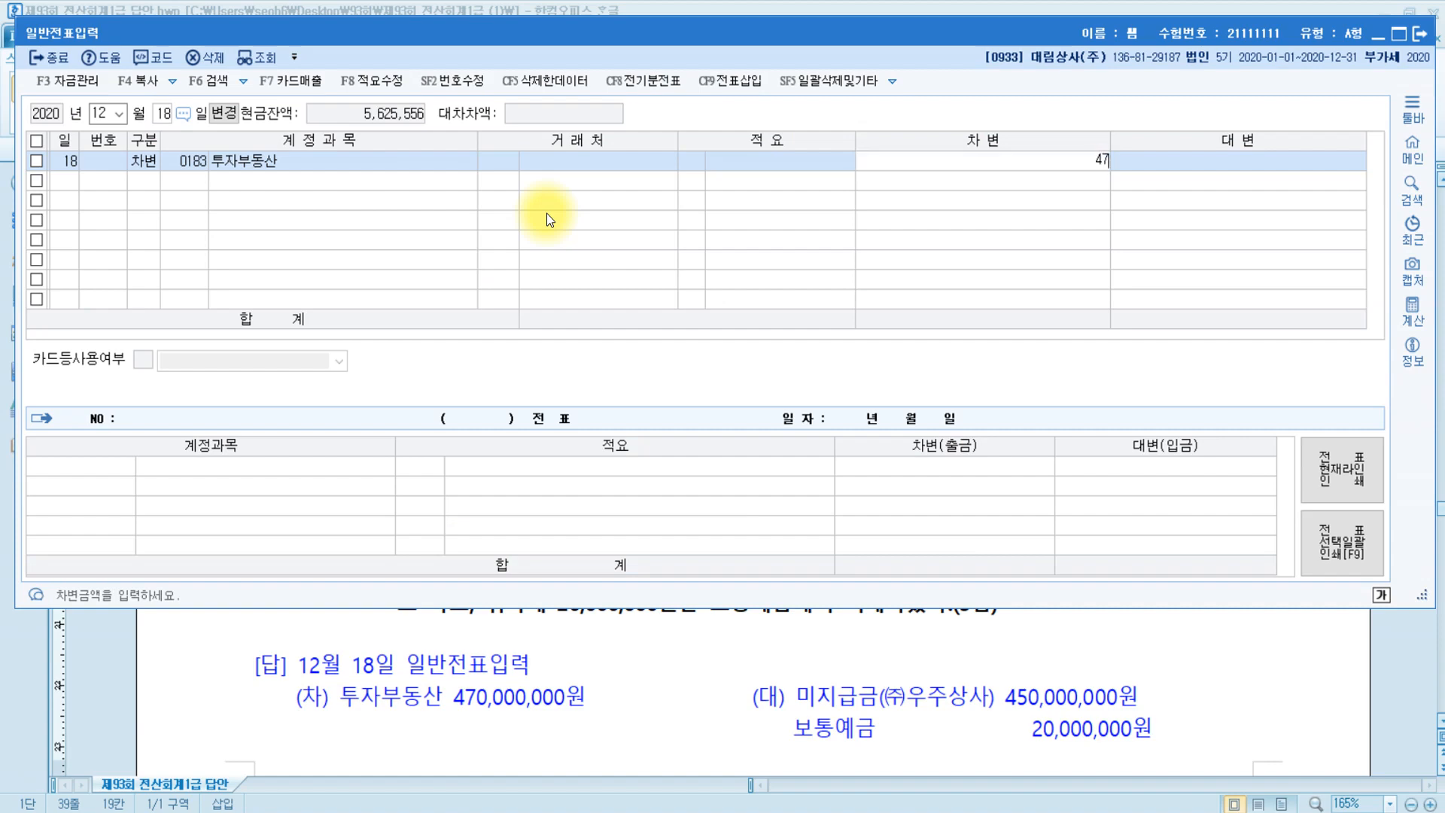
{"action": "key", "text": "Return"}
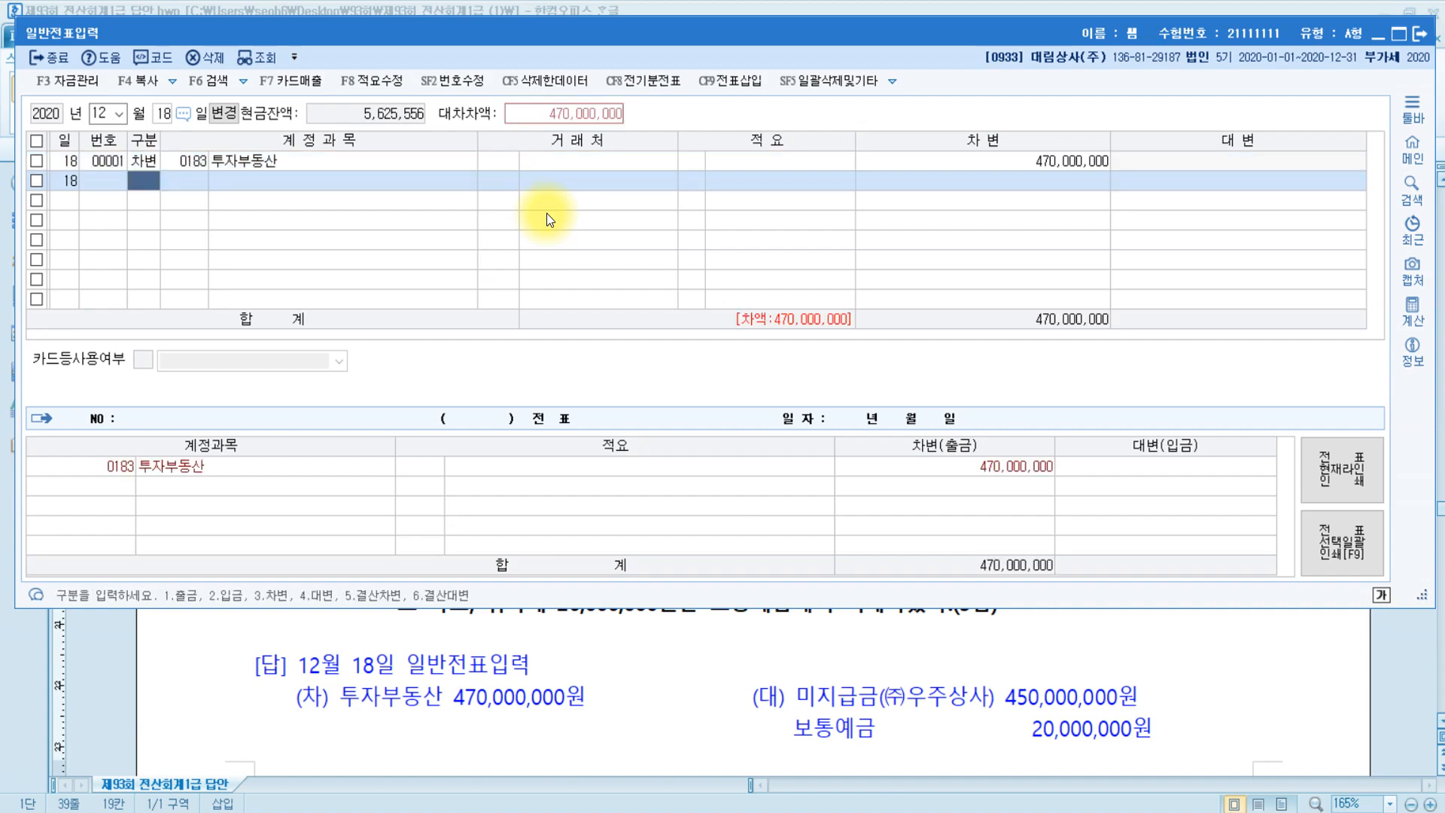
Add a 대변 line to the 12월 18일 entry with account 0253 미지급금 and 거래처 00115 (주)우주상사
{"action": "type", "text": "4"}
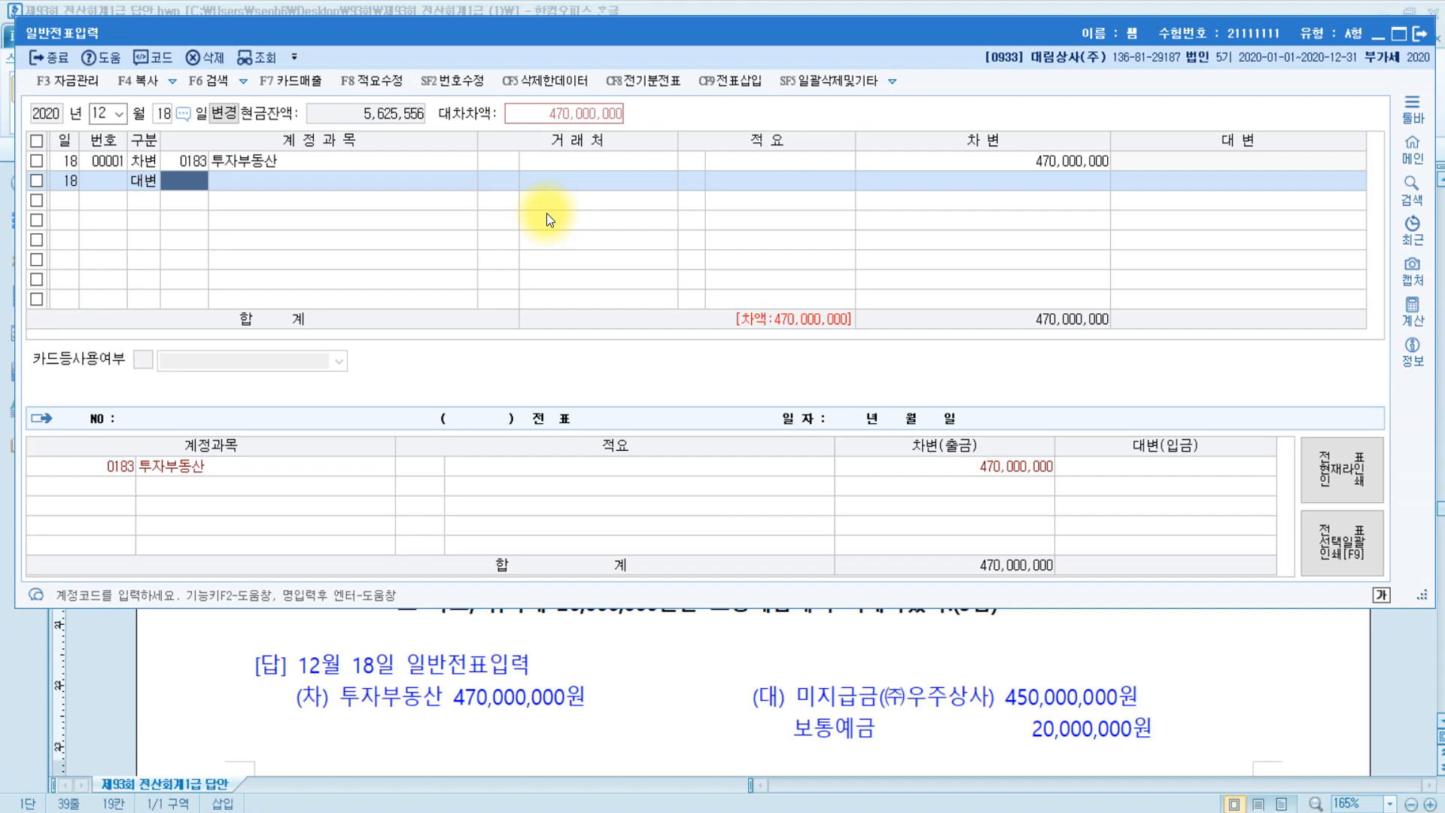
{"action": "type", "text": "미지"}
{"action": "key", "text": "Return"}
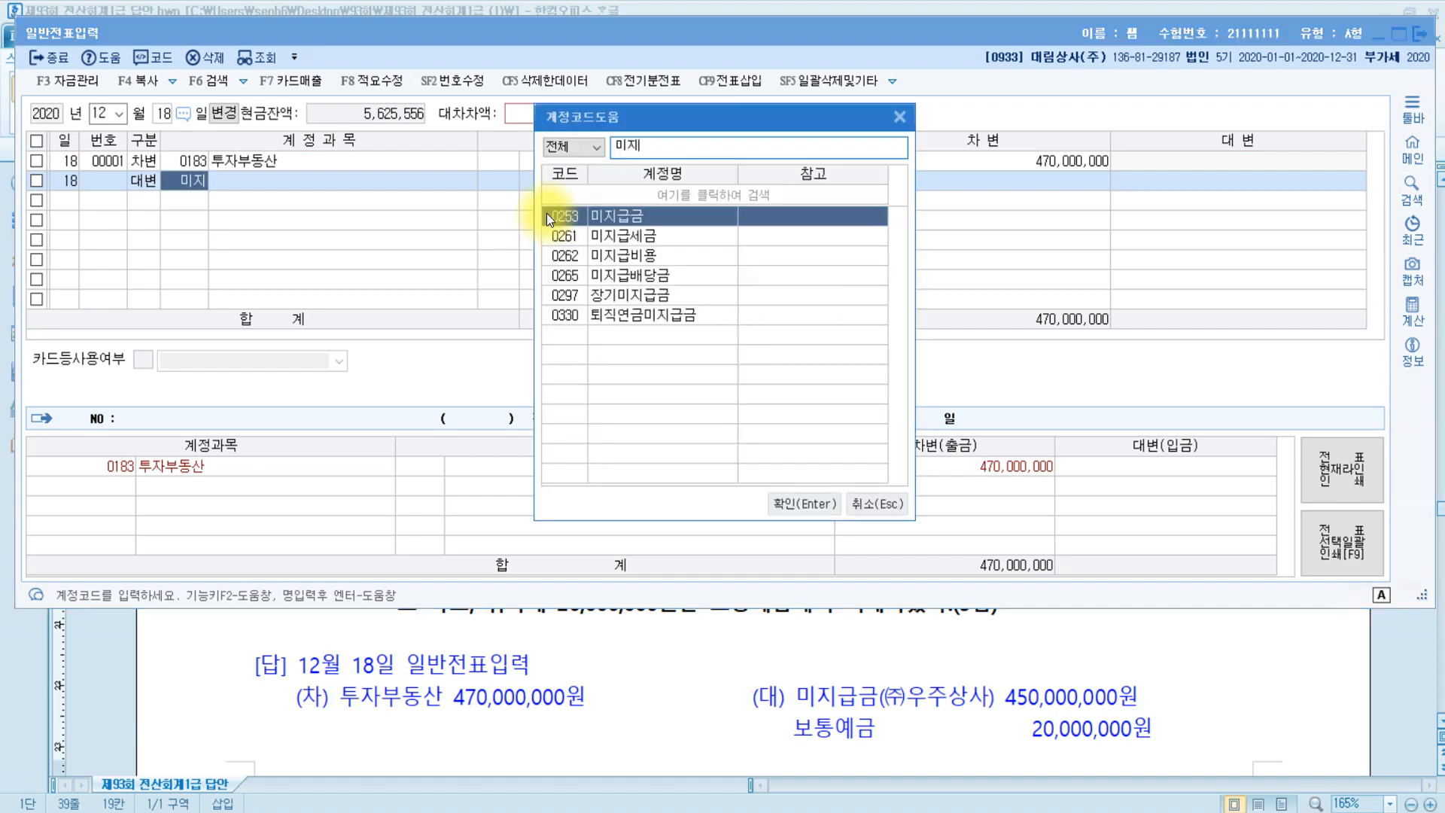
{"action": "key", "text": "Return"}
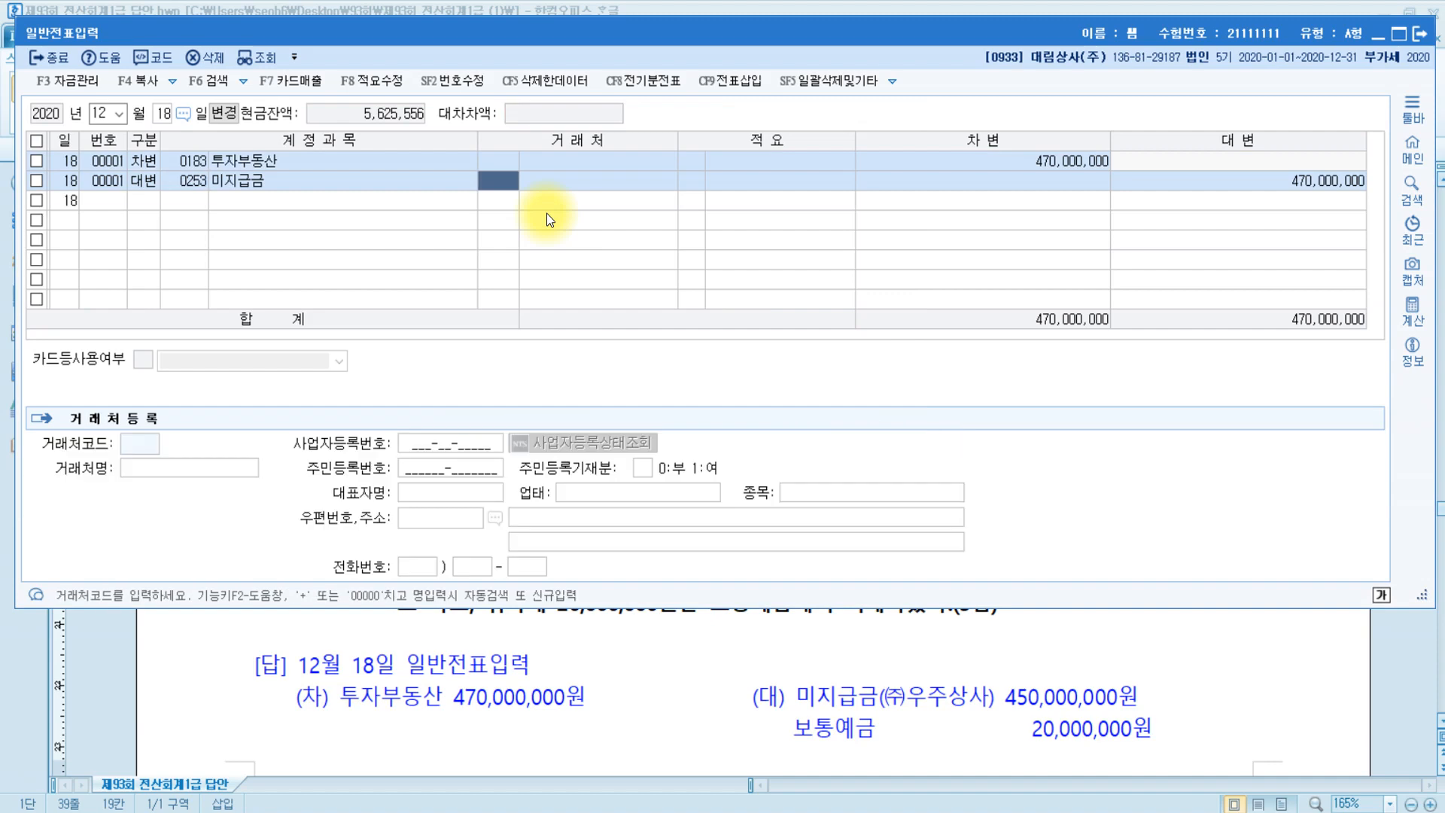
{"action": "type", "text": "우주"}
{"action": "key", "text": "Return"}
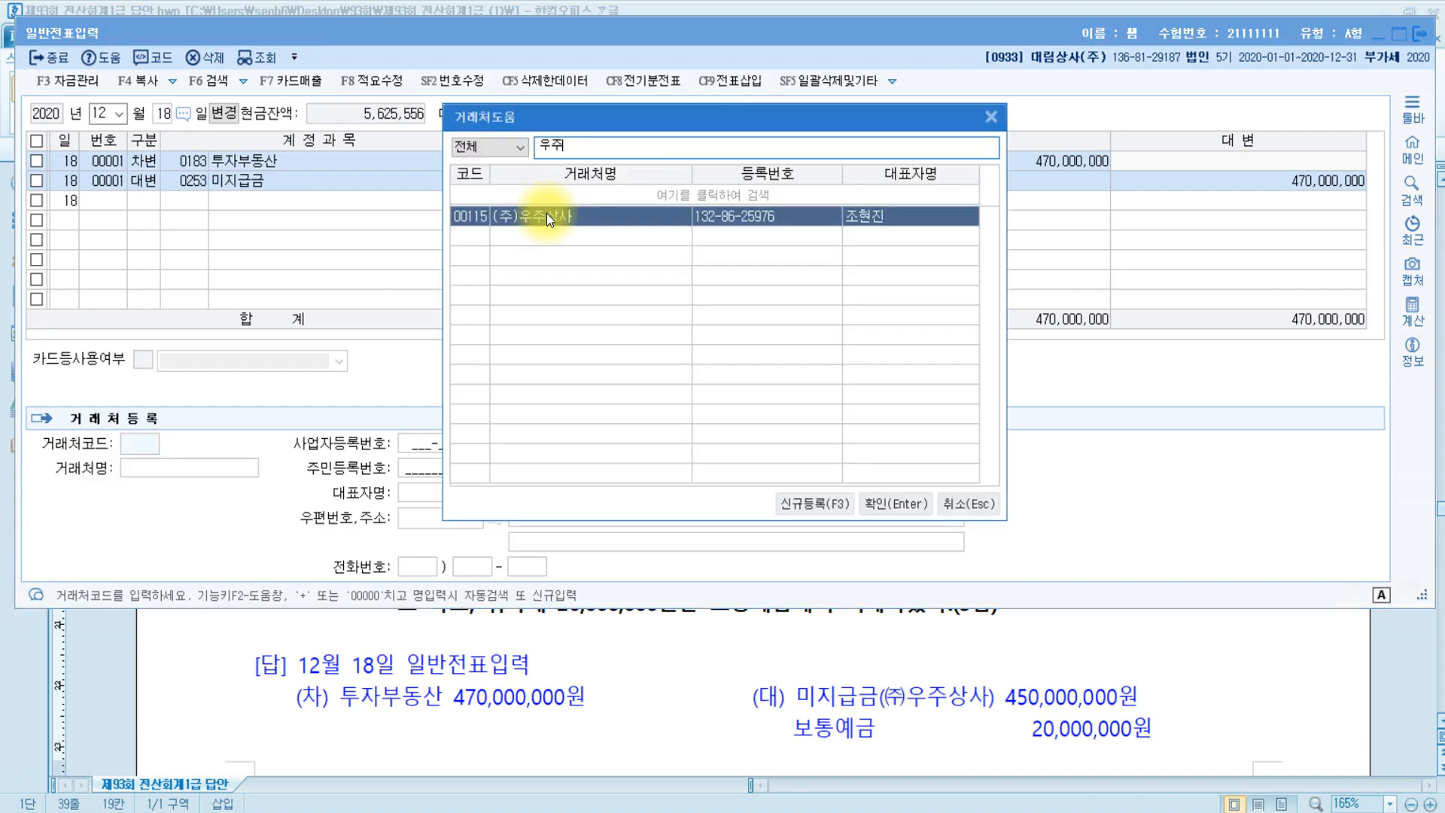
{"action": "key", "text": "Return"}
{"action": "key", "text": "Return"}
{"action": "key", "text": "Return"}
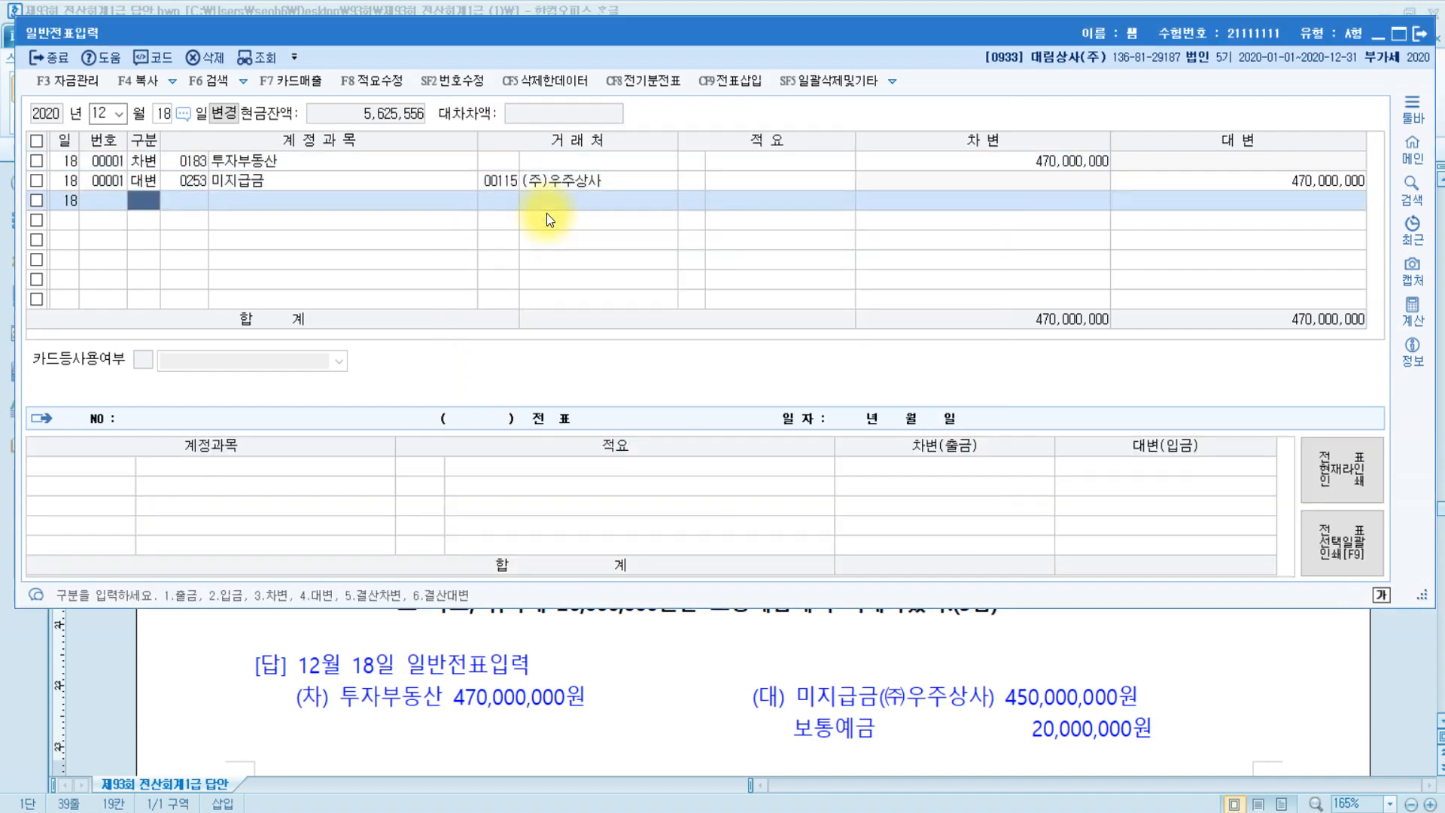
Set the 미지급금 line's 대변 amount to 450,000
{"action": "key", "text": "Up"}
{"action": "key", "text": "Return"}
{"action": "key", "text": "Return"}
{"action": "key", "text": "Return"}
{"action": "key", "text": "Return"}
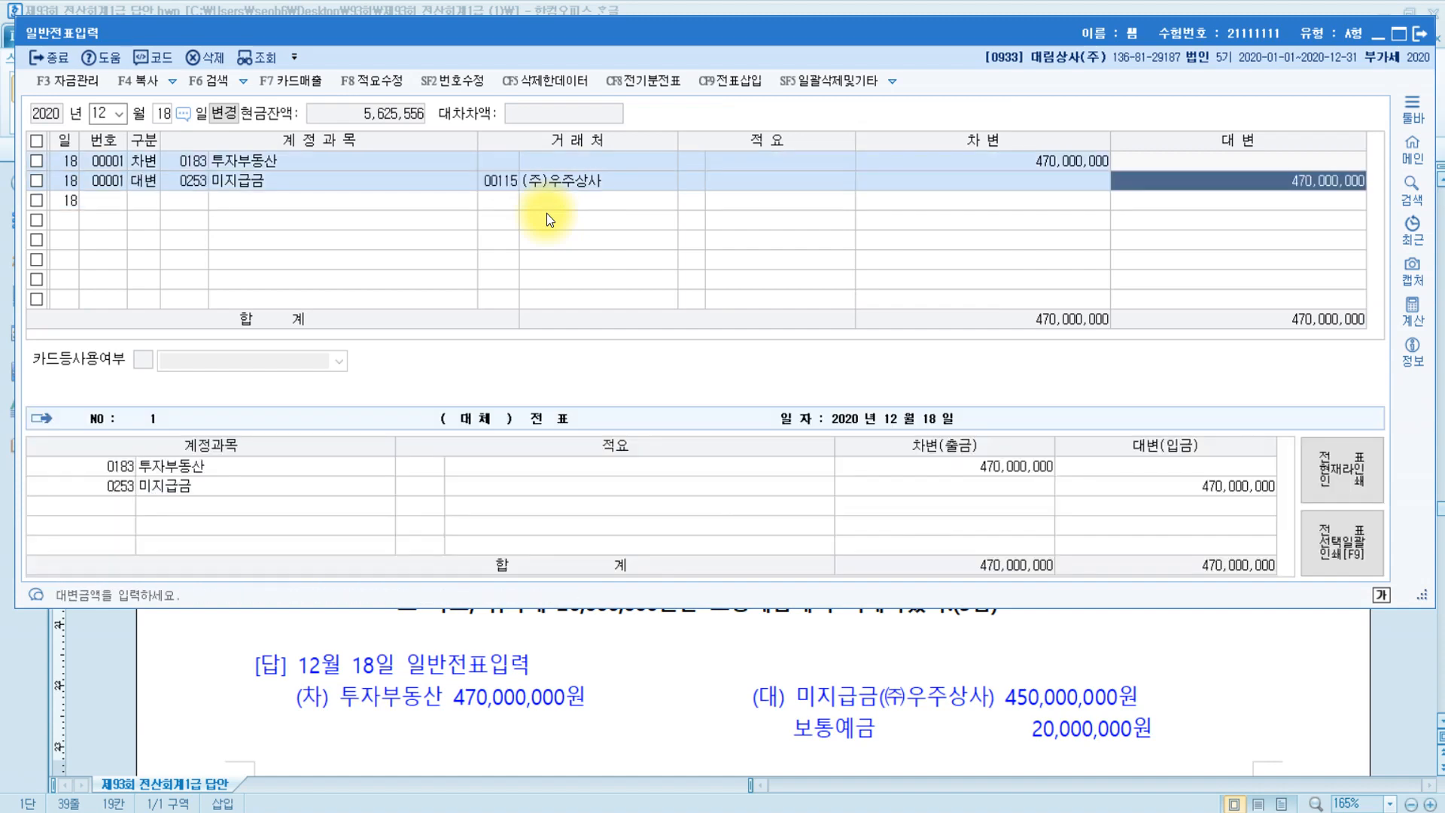
{"action": "type", "text": "450000"}
{"action": "key", "text": "Return"}
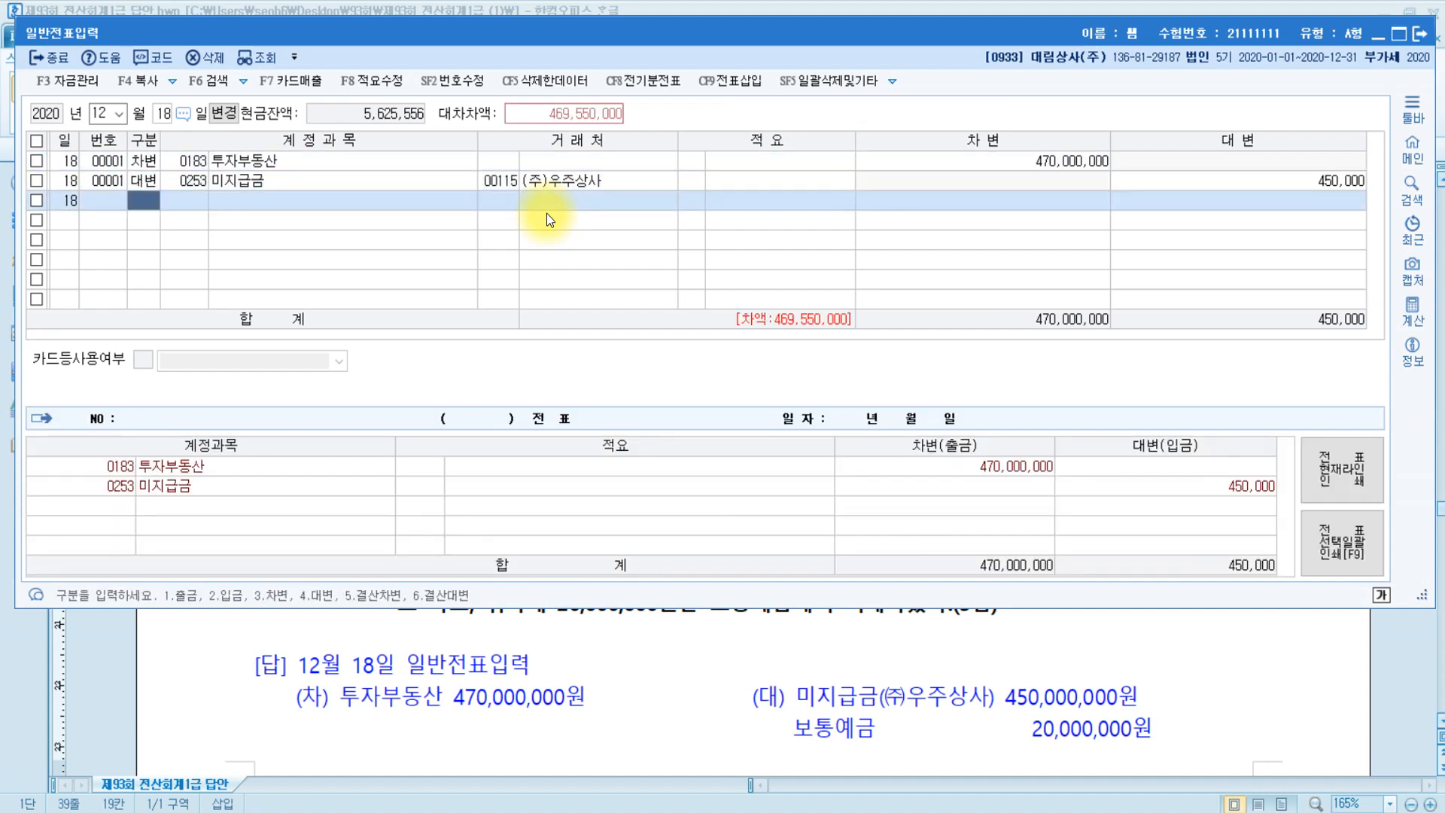
Set the 미지급금 line's 대변 amount to 450,000,000
{"action": "left_click", "coordinate": [1274, 179]}
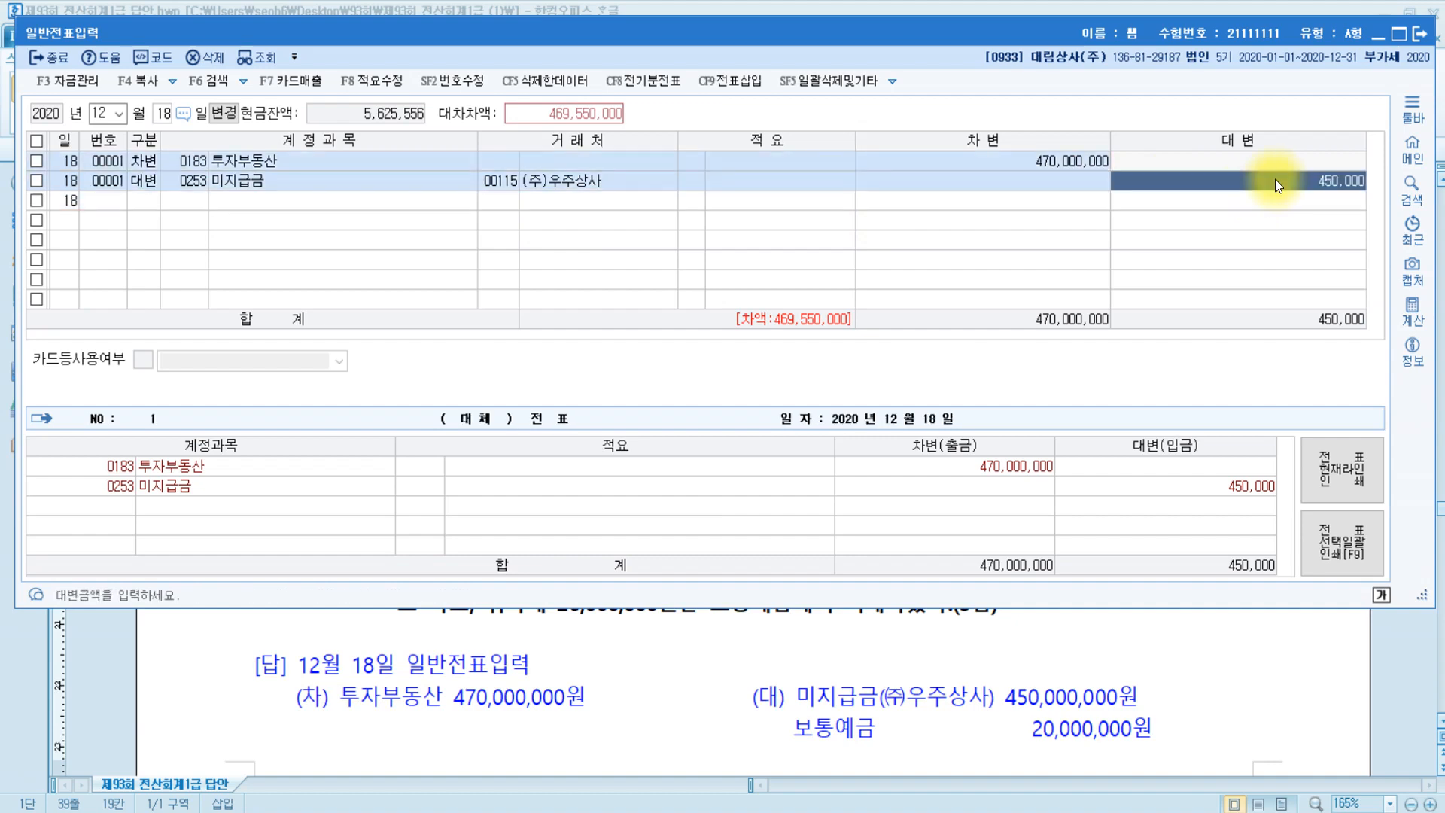
{"action": "type", "text": "450000000"}
{"action": "key", "text": "Return"}
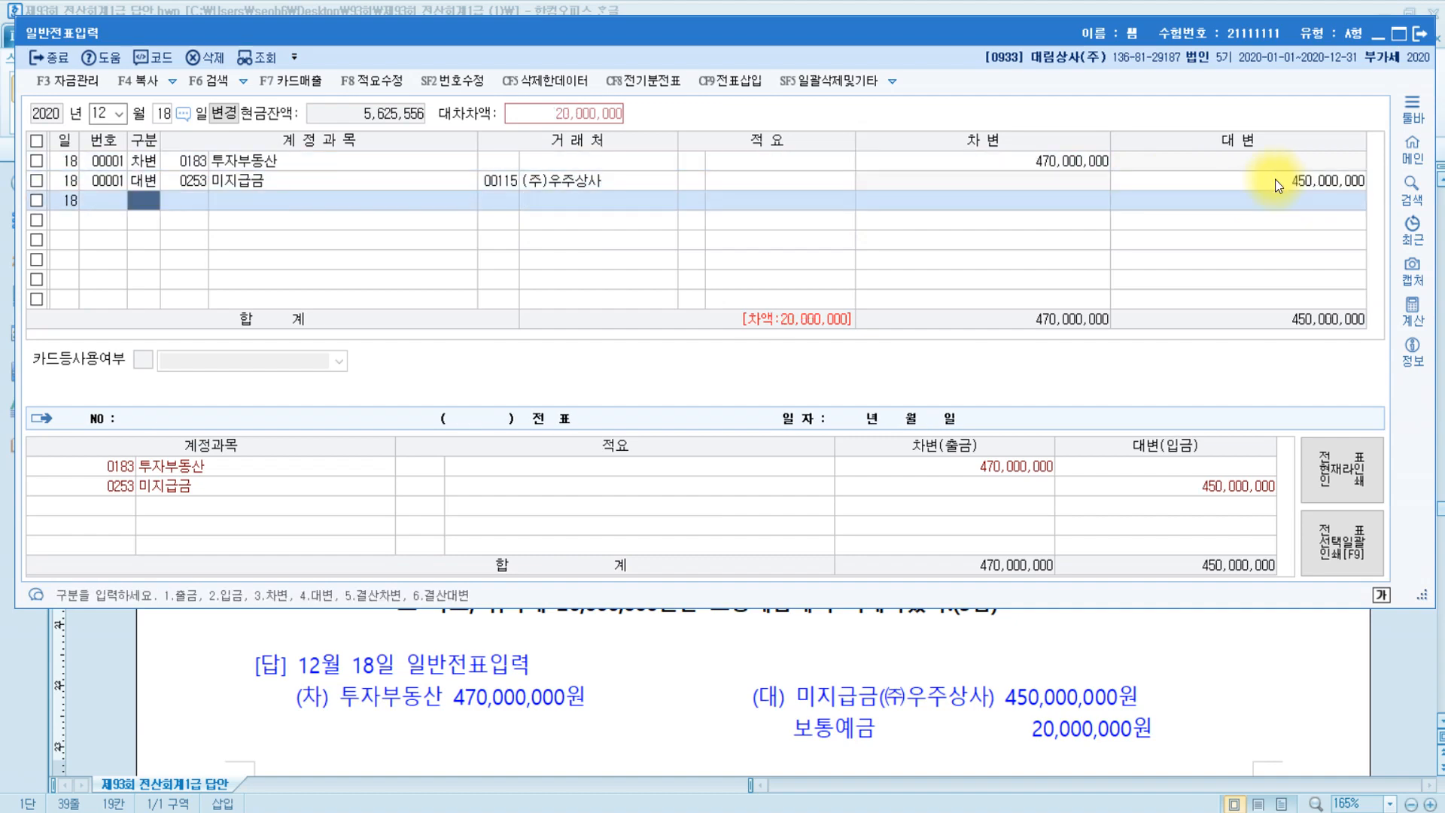
Add a second 대변 line to the 12월 18일 entry with account 0103 보통예금 for 20,000,000
{"action": "type", "text": "4"}
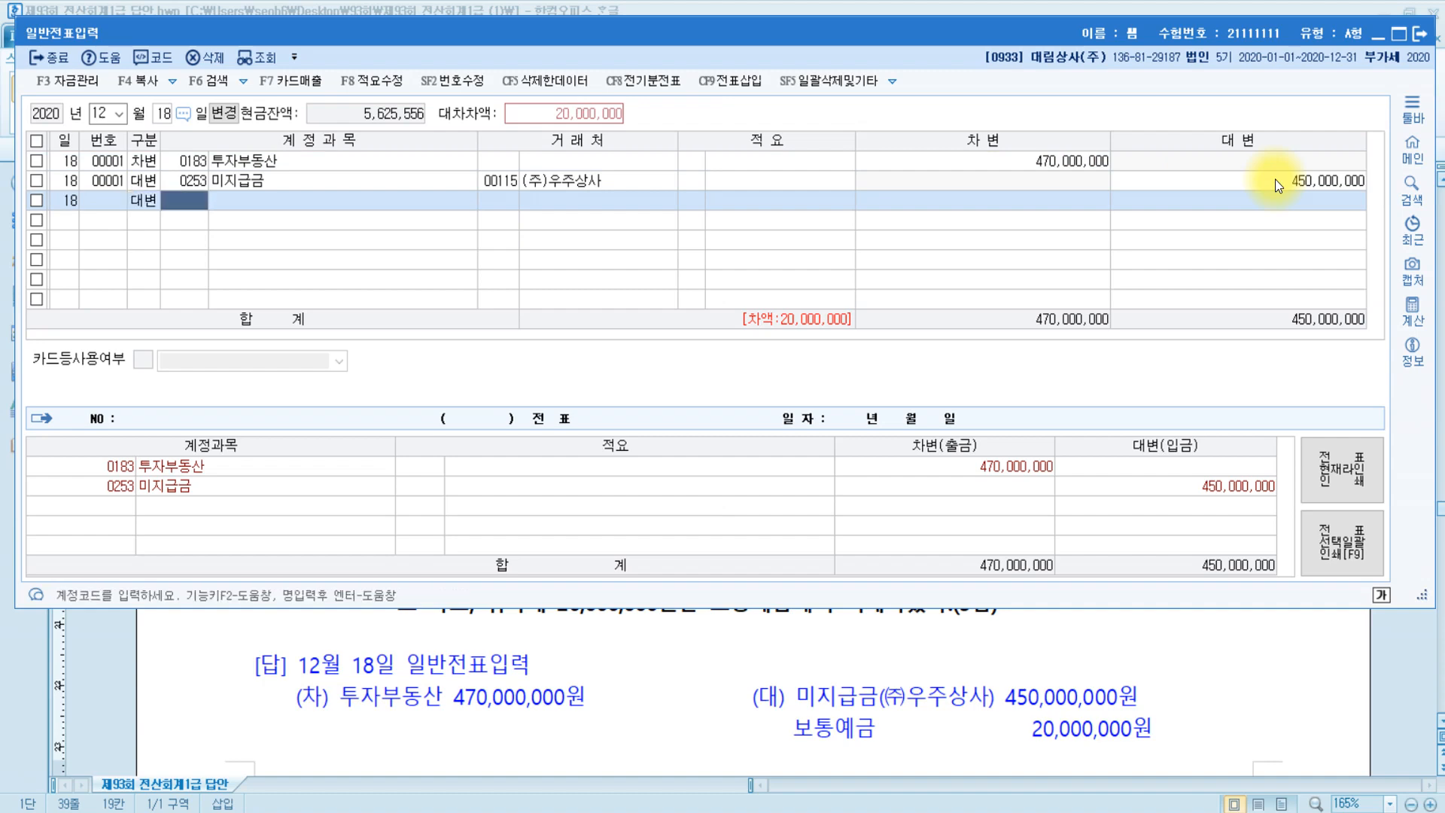
{"action": "type", "text": "보통"}
{"action": "key", "text": "Return"}
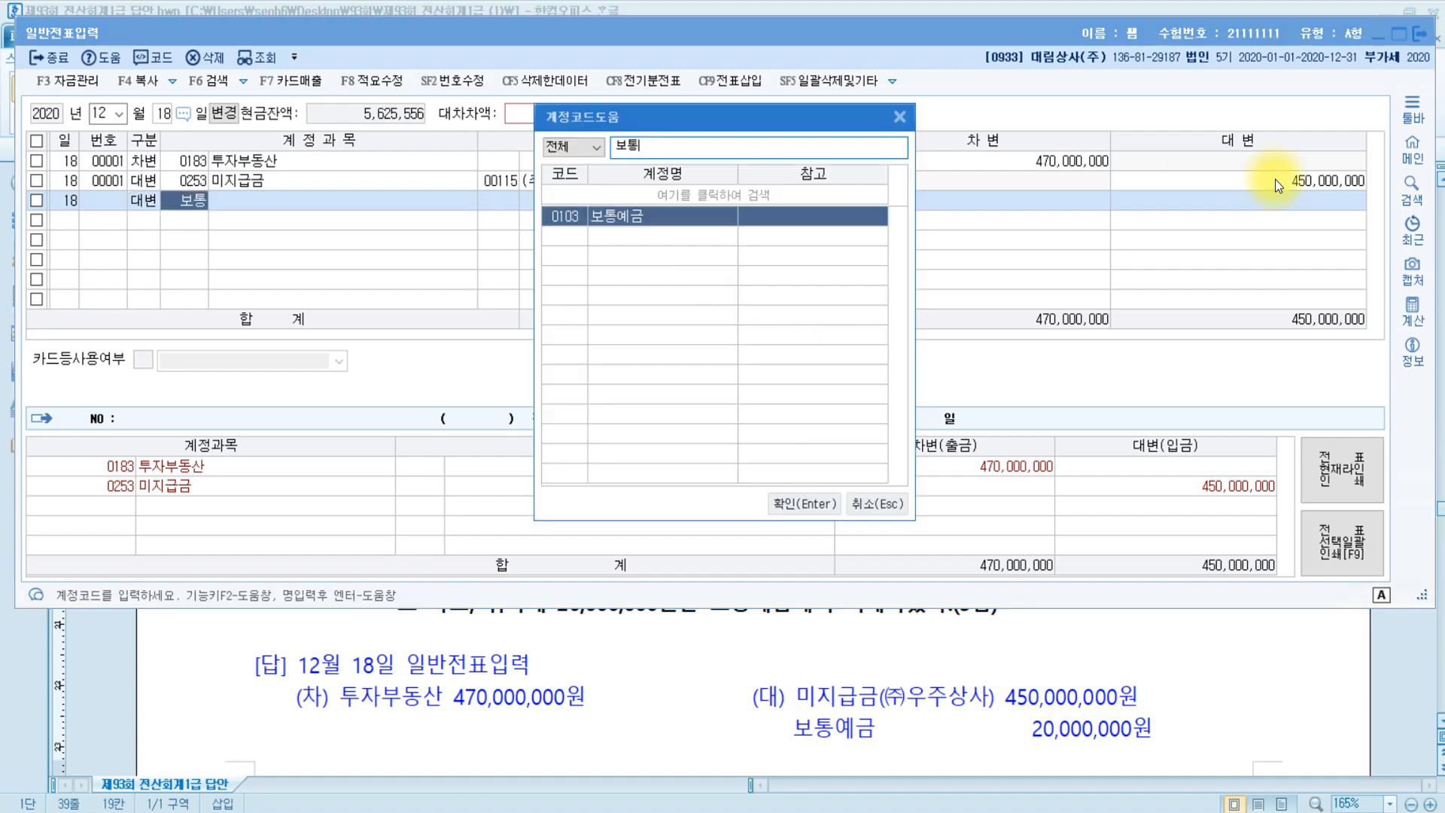
{"action": "key", "text": "Return"}
{"action": "key", "text": "Return"}
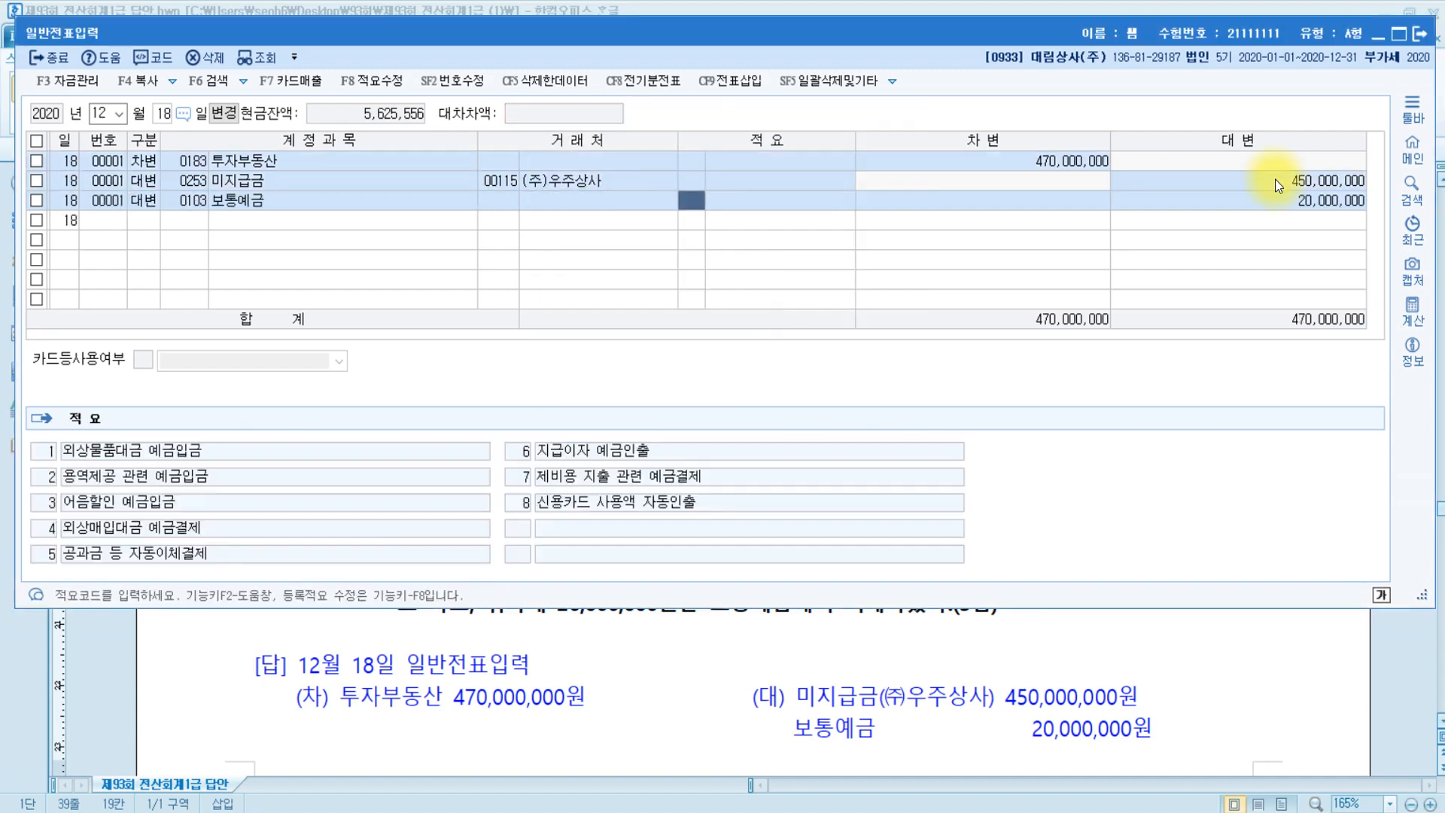
{"action": "key", "text": "Return"}
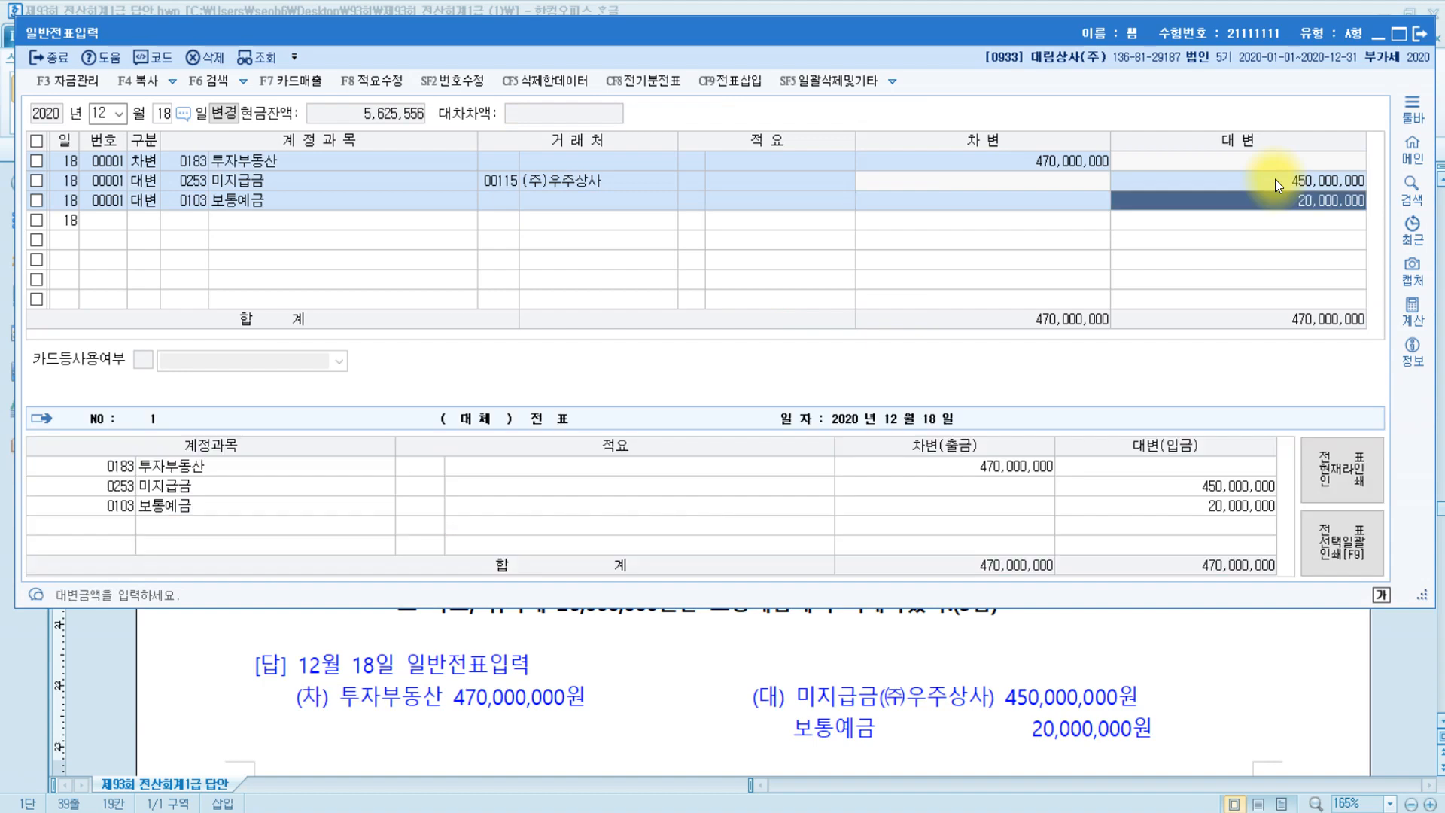
Switch to the 한글 document, go to 문제3 problem [1], and highlight 판매 and 전자세금계산서 in yellow
{"action": "left_click", "coordinate": [963, 689]}
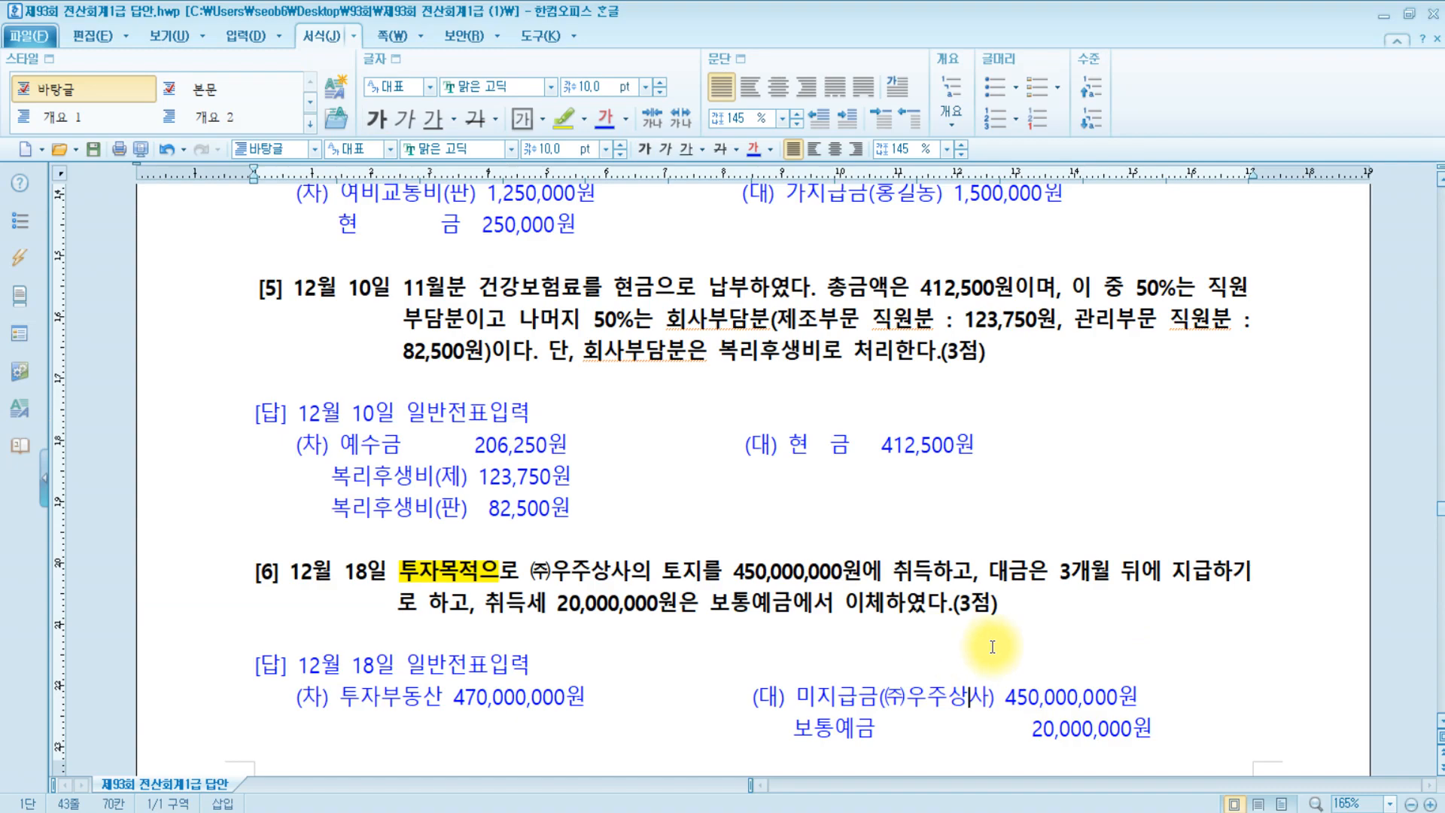
{"action": "scroll", "coordinate": [991, 646], "scroll_direction": "down", "scroll_amount": 5}
{"action": "scroll", "coordinate": [992, 647], "scroll_direction": "down", "scroll_amount": 2}
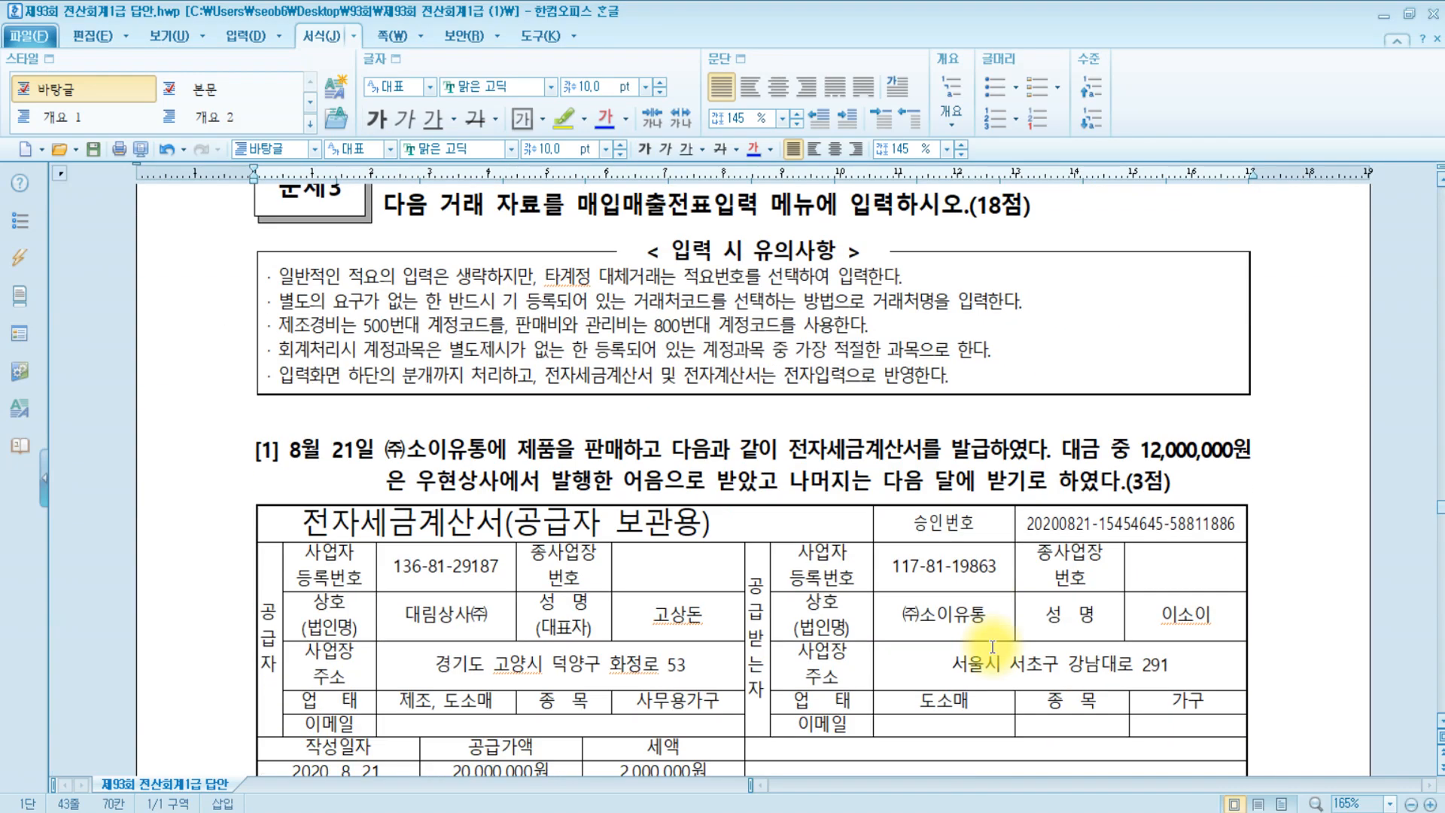
{"action": "scroll", "coordinate": [991, 646], "scroll_direction": "up", "scroll_amount": 2}
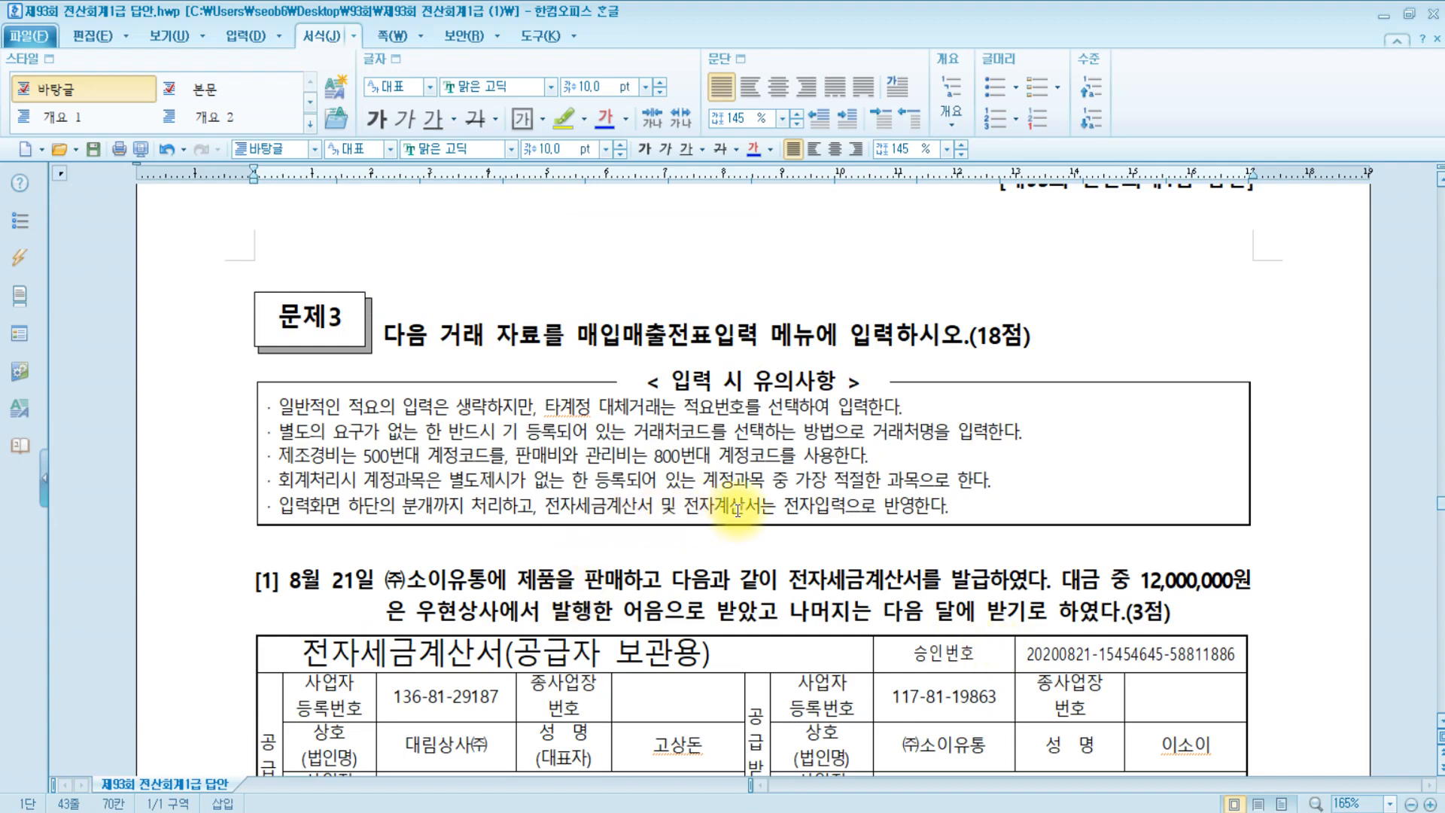
{"action": "scroll", "coordinate": [738, 511], "scroll_direction": "down", "scroll_amount": 1}
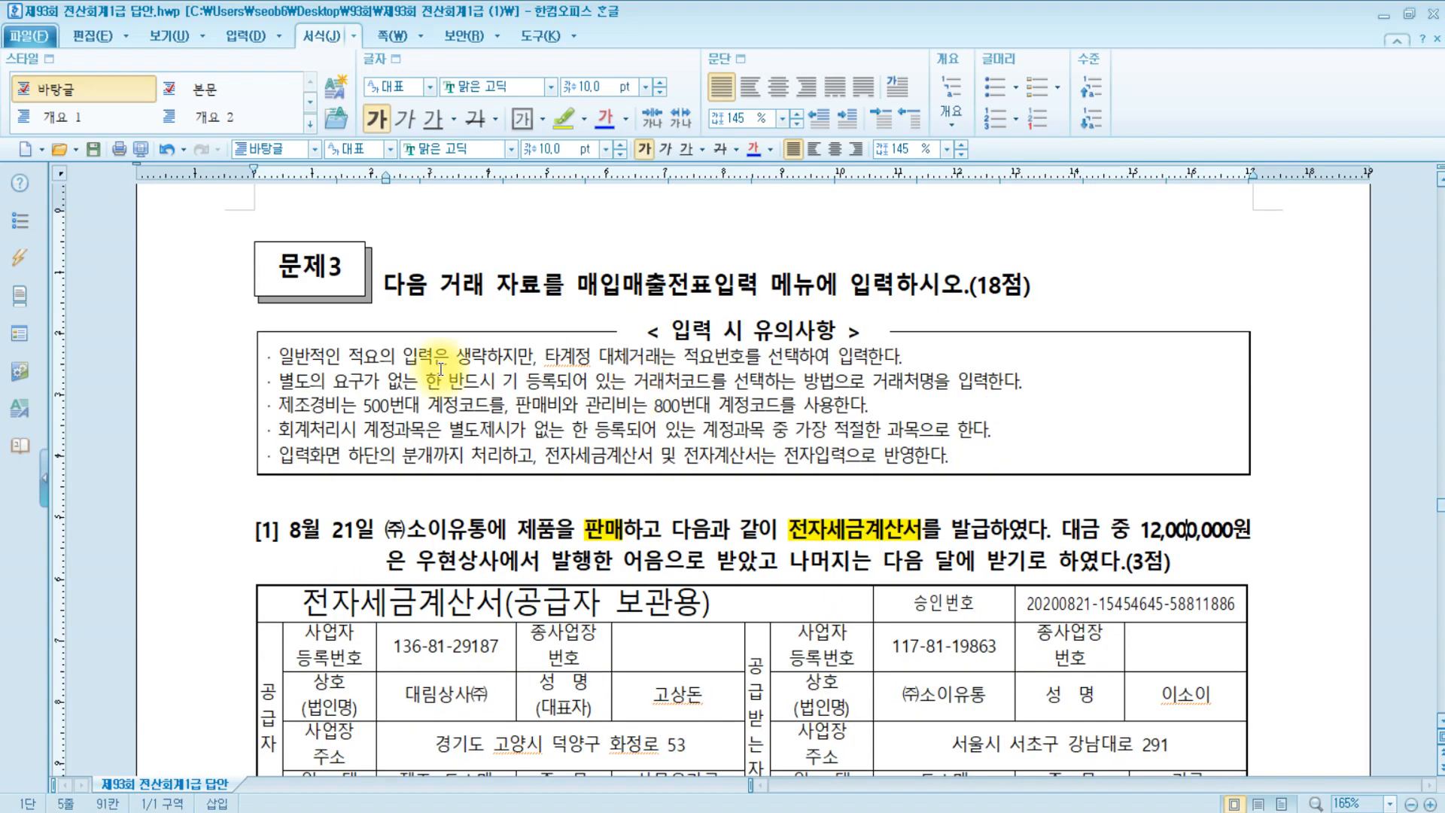
{"action": "left_click", "coordinate": [643, 334]}
{"action": "left_click", "coordinate": [437, 523]}
{"action": "scroll", "coordinate": [497, 513], "scroll_direction": "down", "scroll_amount": 3}
{"action": "scroll", "coordinate": [510, 511], "scroll_direction": "down", "scroll_amount": 3}
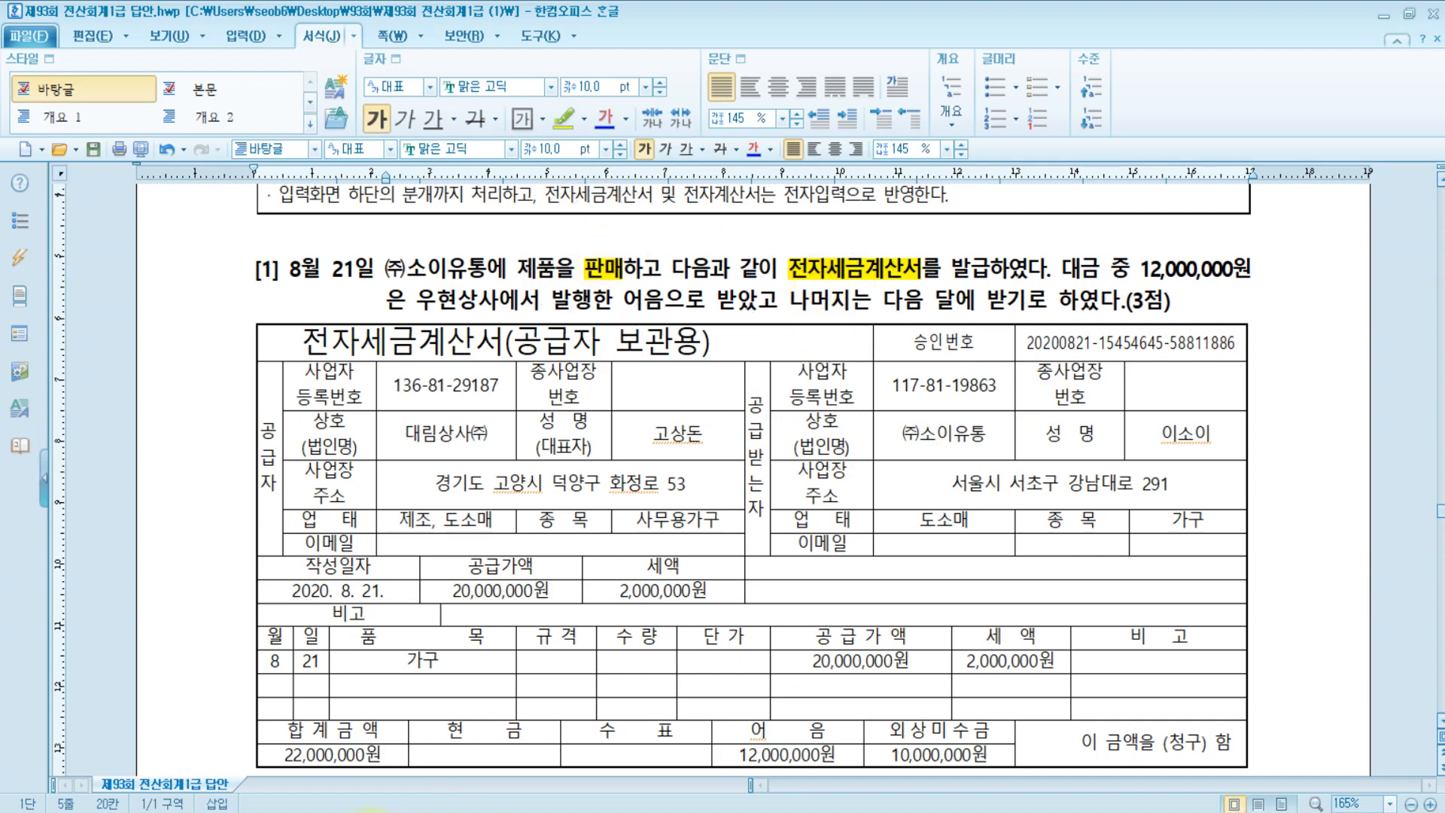
Switch to KcLep, open 매입매출전표입력, and set the entry date to 08월 21일
{"action": "left_click", "coordinate": [417, 811]}
{"action": "left_click", "coordinate": [306, 223]}
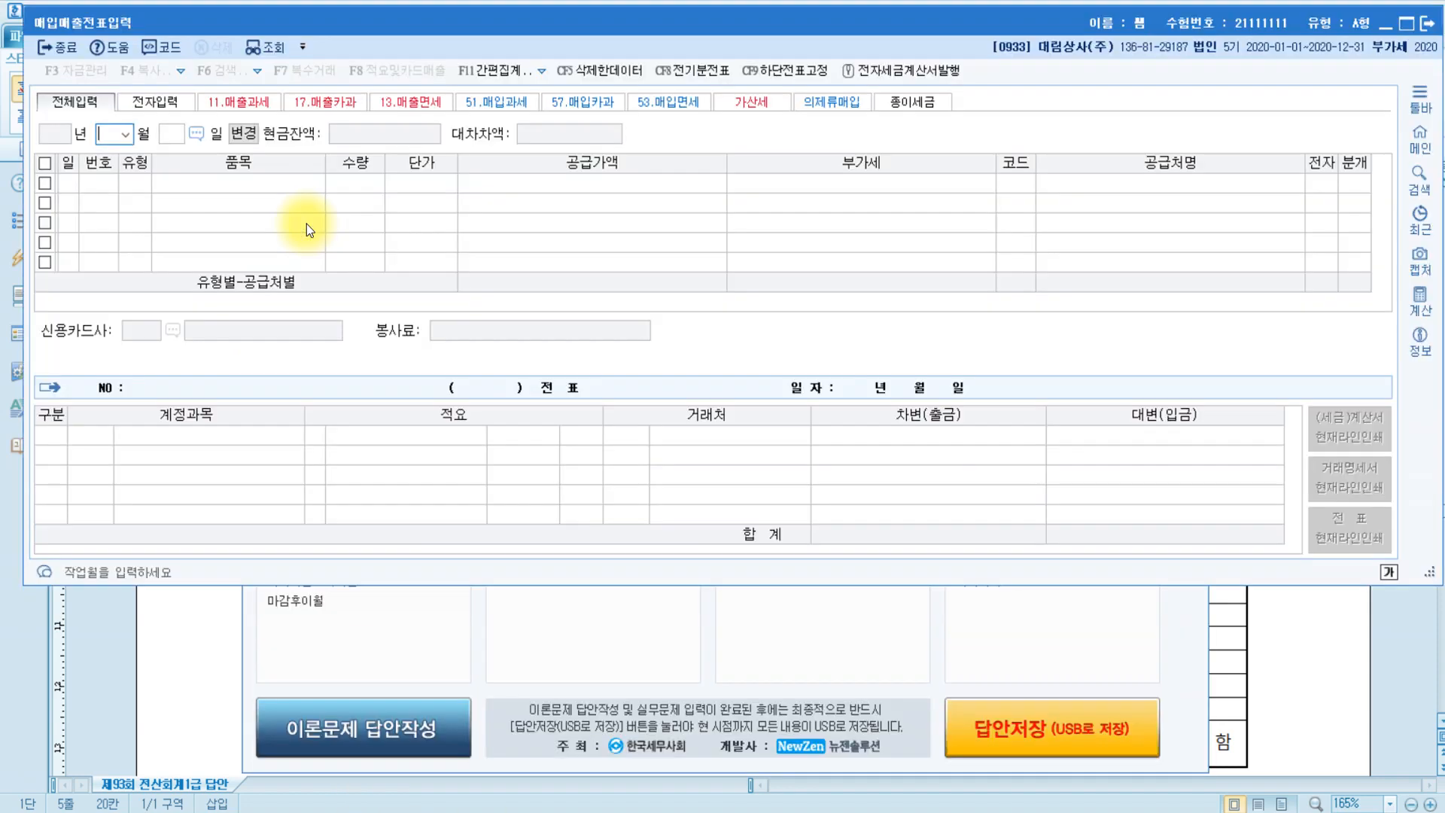
{"action": "type", "text": "08"}
{"action": "key", "text": "Return"}
{"action": "type", "text": "2"}
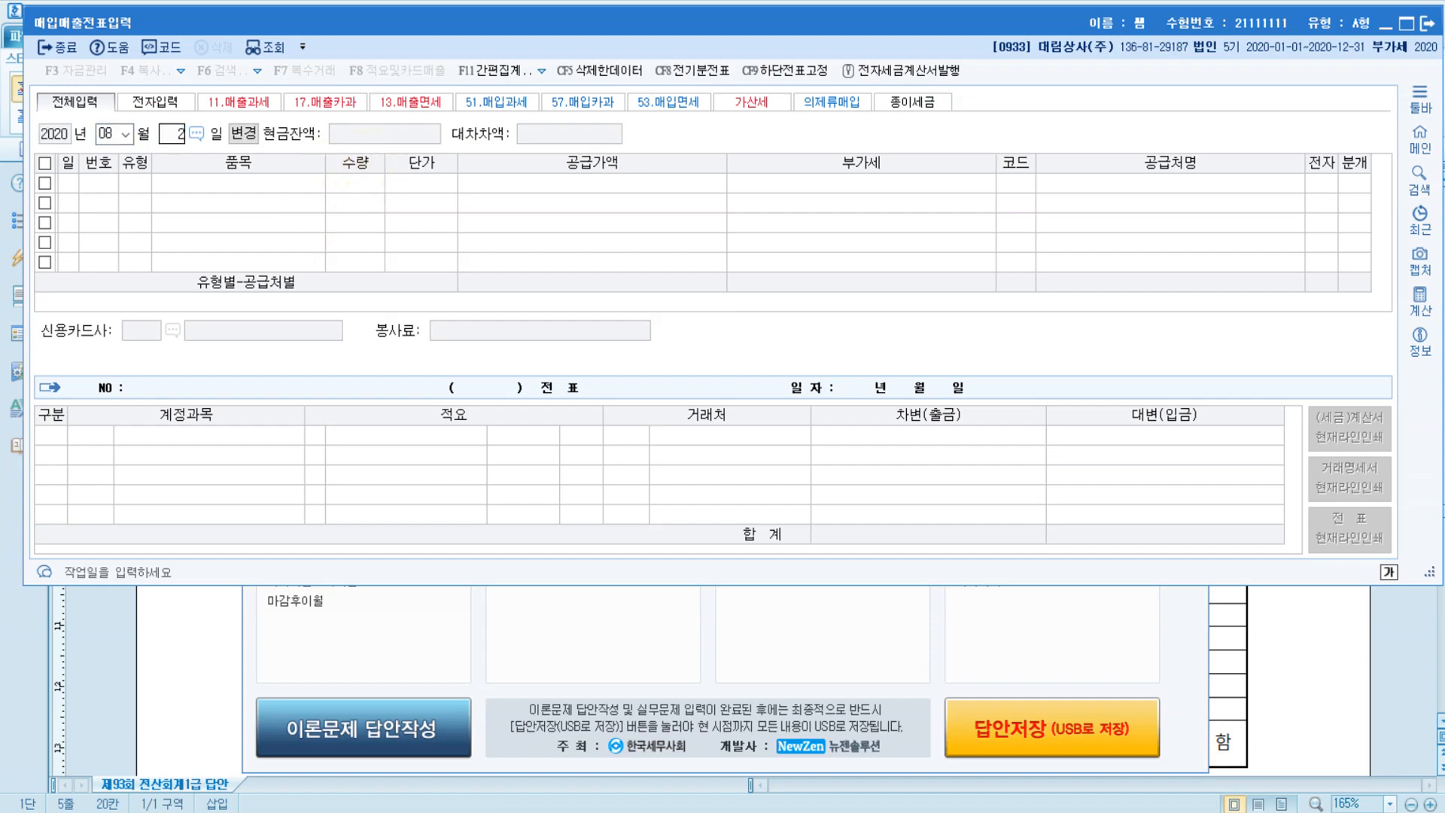
{"action": "type", "text": "1"}
{"action": "key", "text": "Return"}
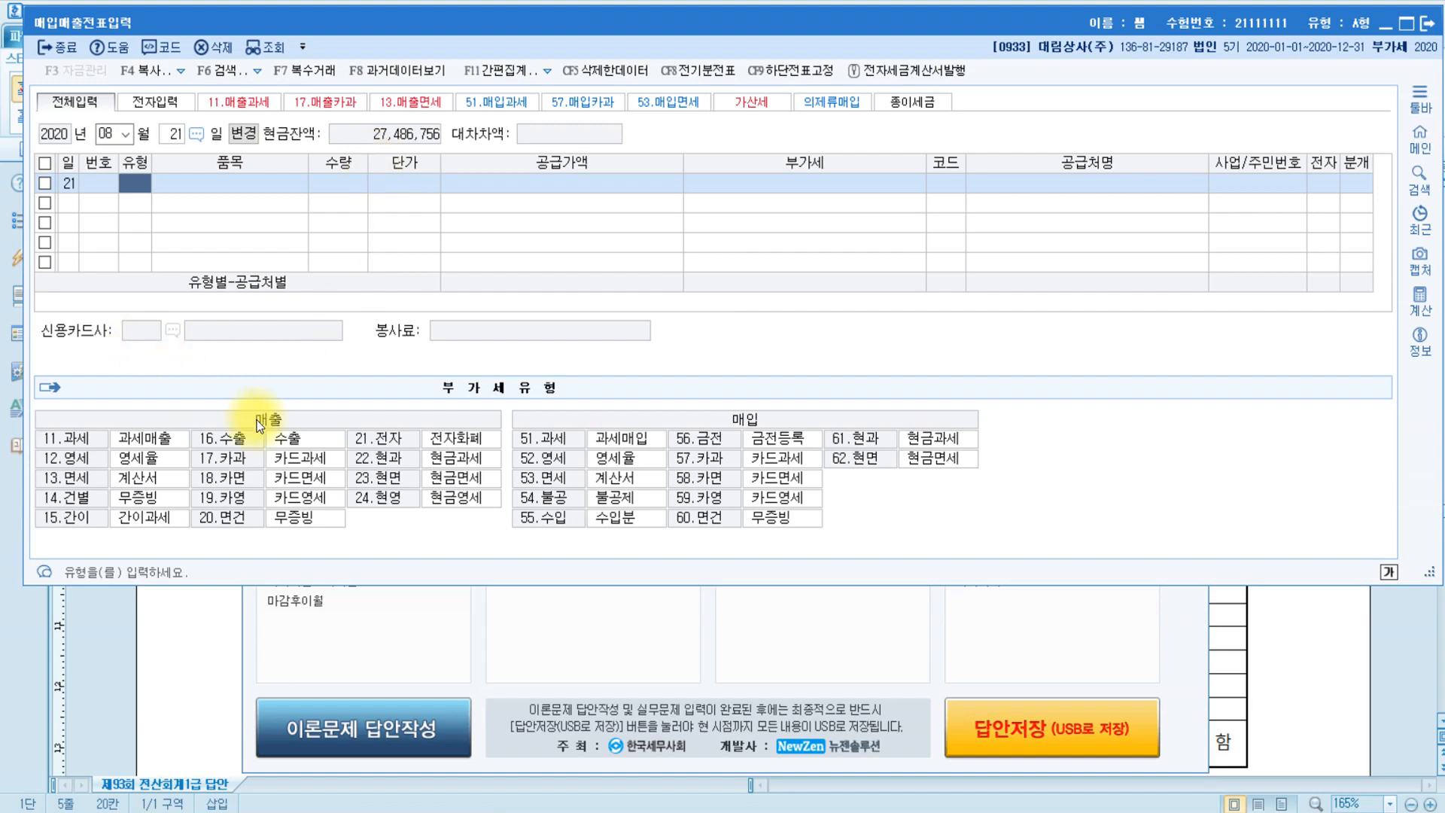
Enter a sales line of type 11 과세 with 품목 가구 and a 공급가액 of 20,000,000, leaving 수량 and 단가 blank
{"action": "type", "text": "11"}
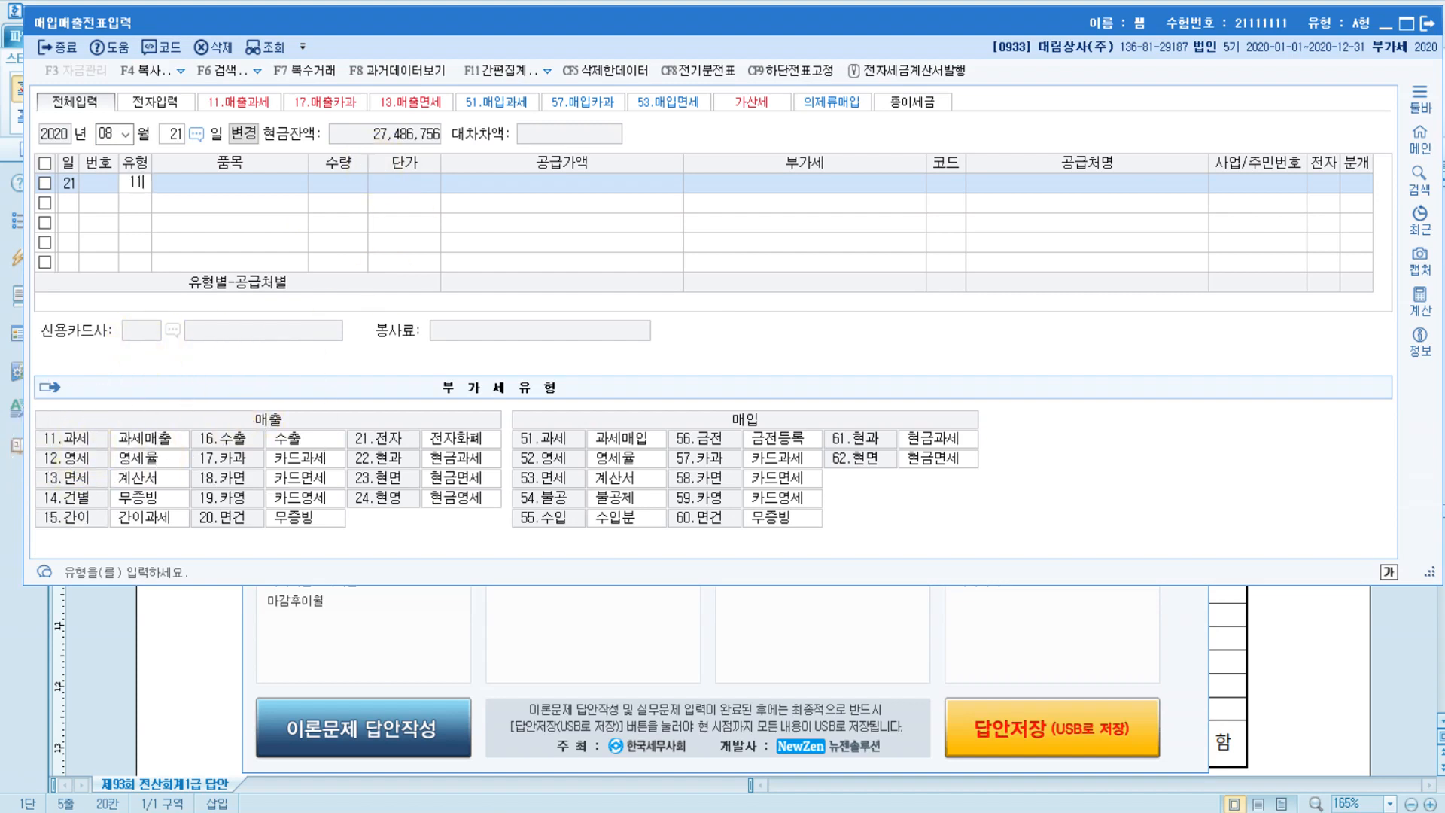
{"action": "key", "text": "Return"}
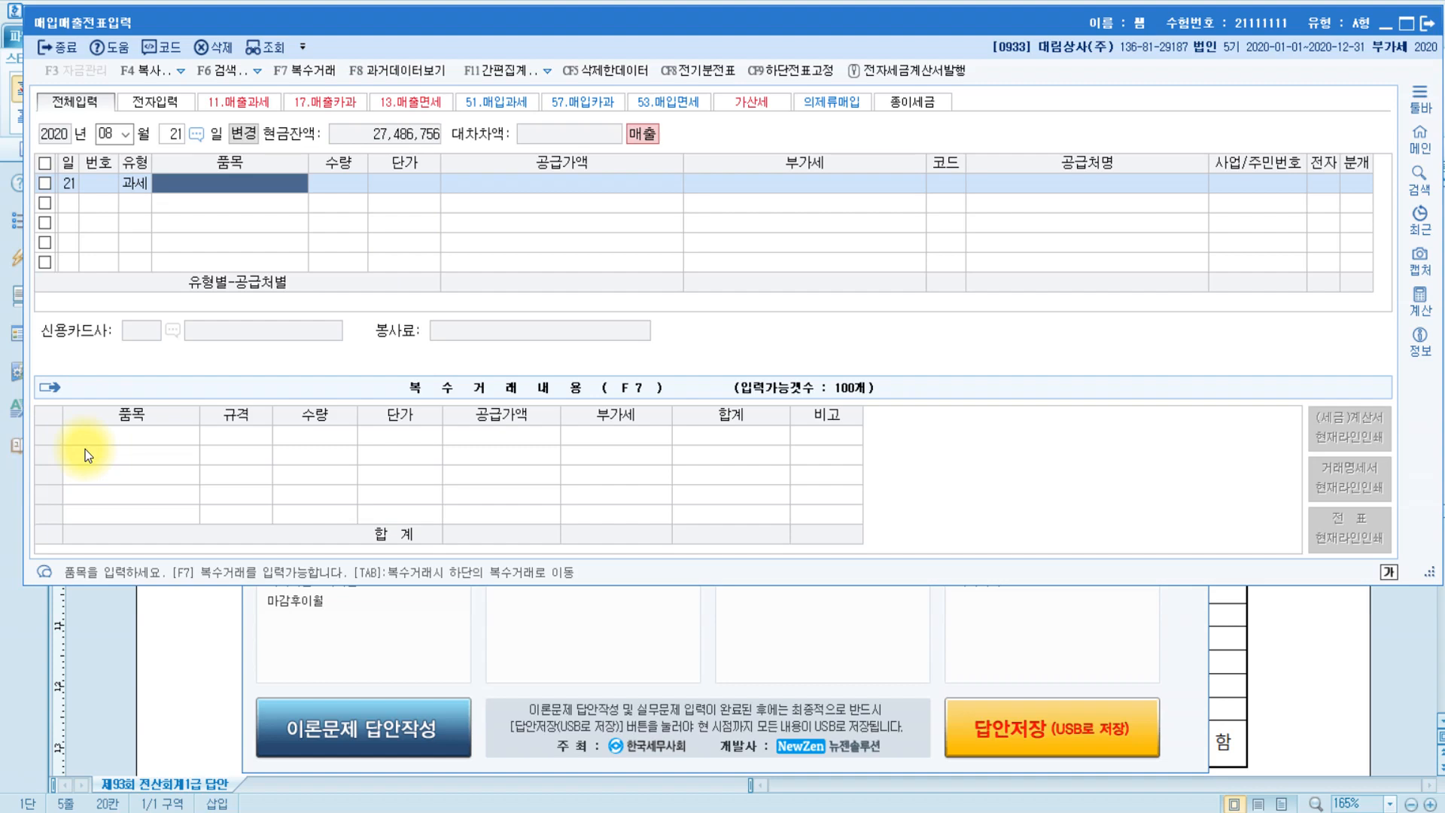
{"action": "type", "text": "가구"}
{"action": "key", "text": "Return"}
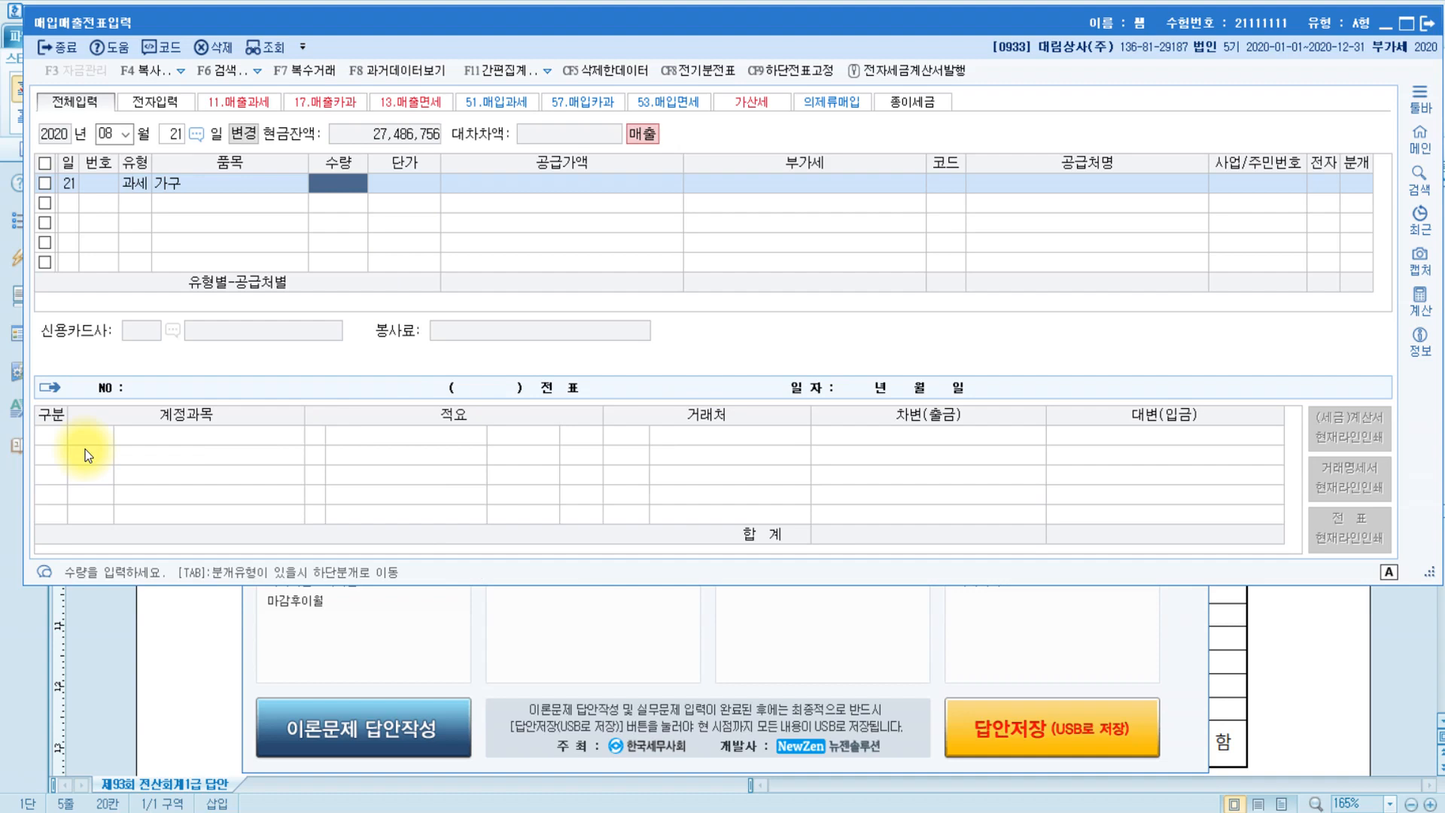
{"action": "key", "text": "Return"}
{"action": "key", "text": "Return"}
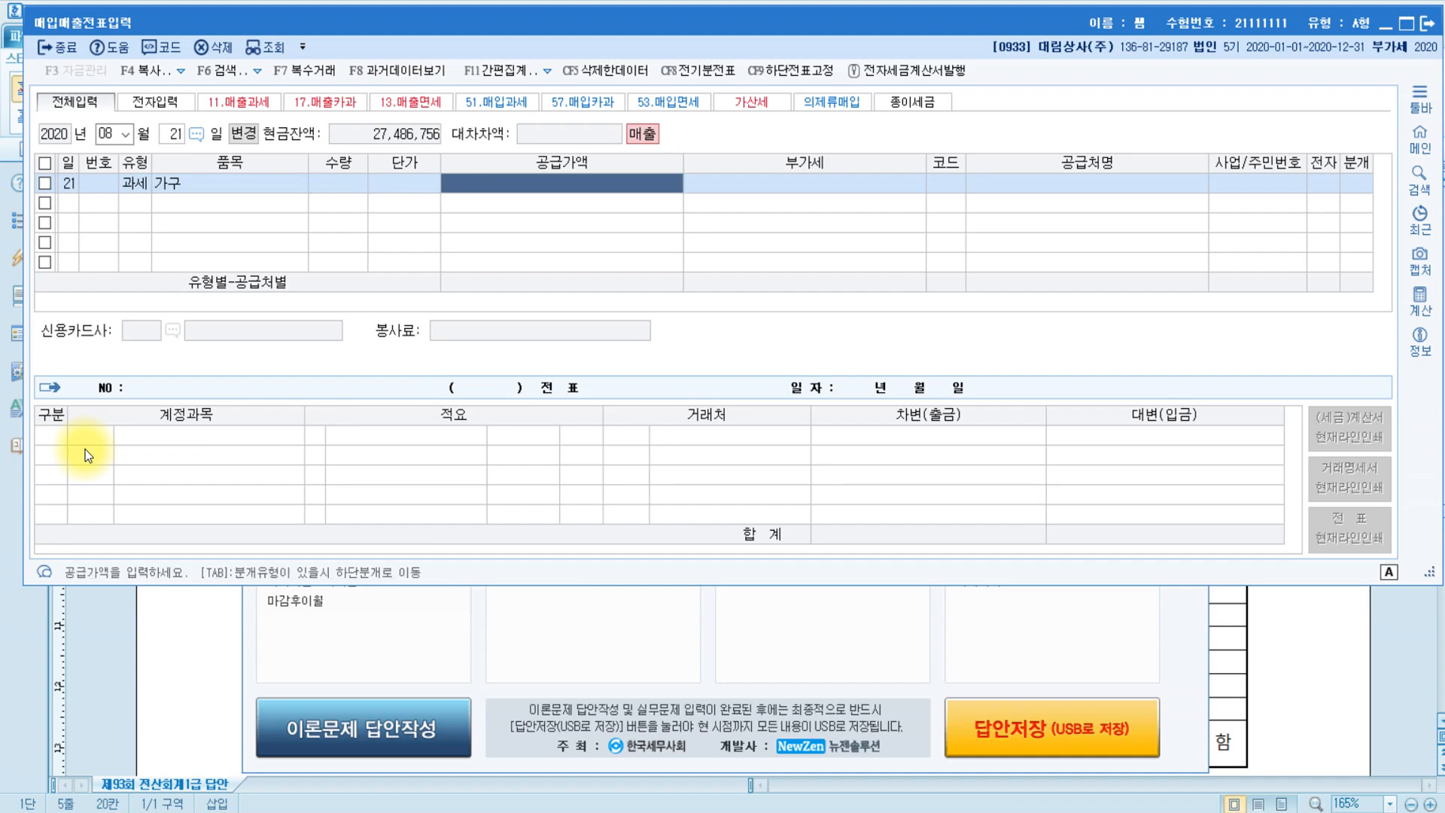
{"action": "type", "text": "20000000"}
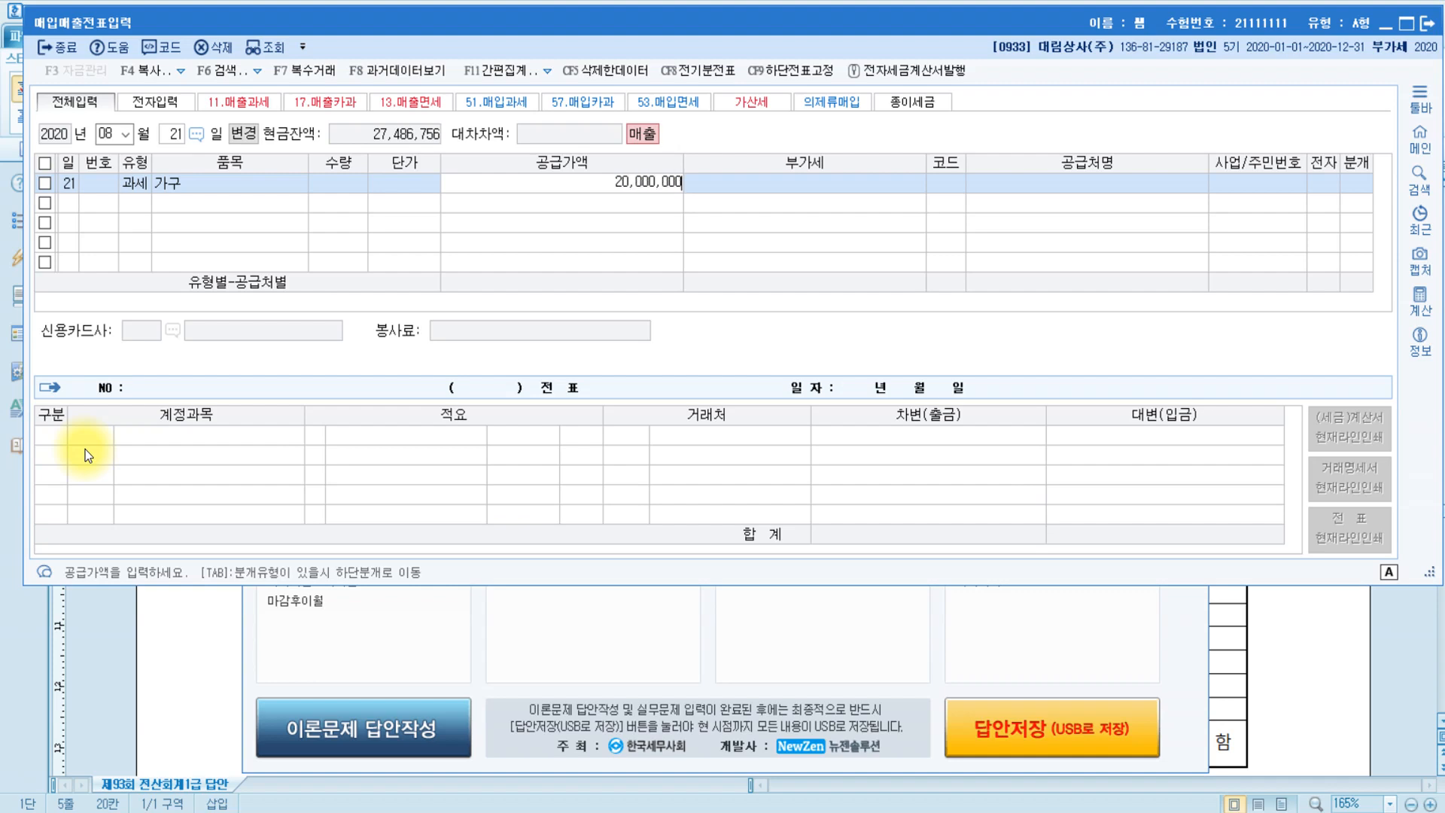
{"action": "key", "text": "Return"}
{"action": "key", "text": "Return"}
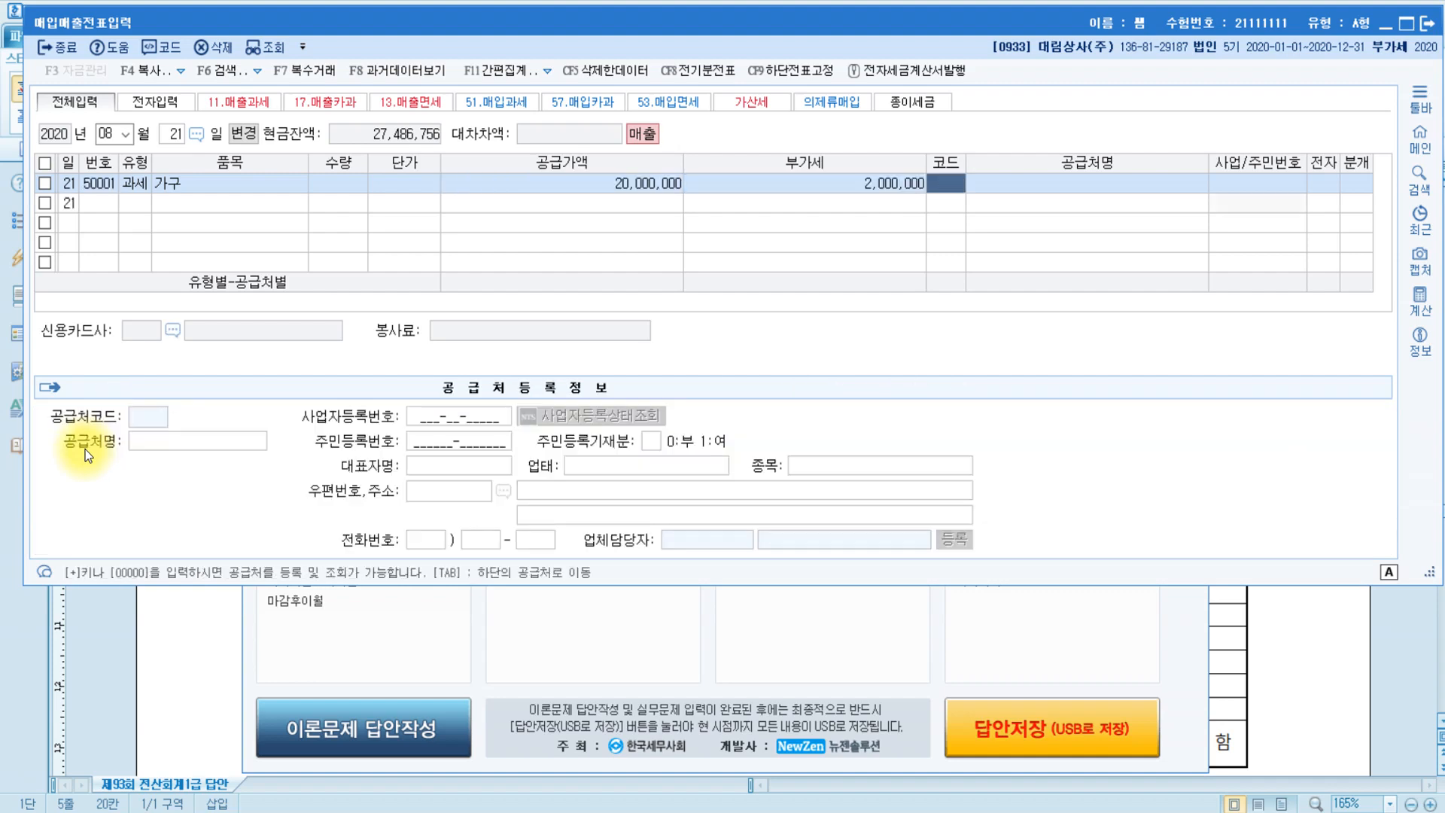
Assign 공급처 00150 (주)소이유통 to the sales line and set 전자 to 여
{"action": "type", "text": "소이"}
{"action": "key", "text": "Return"}
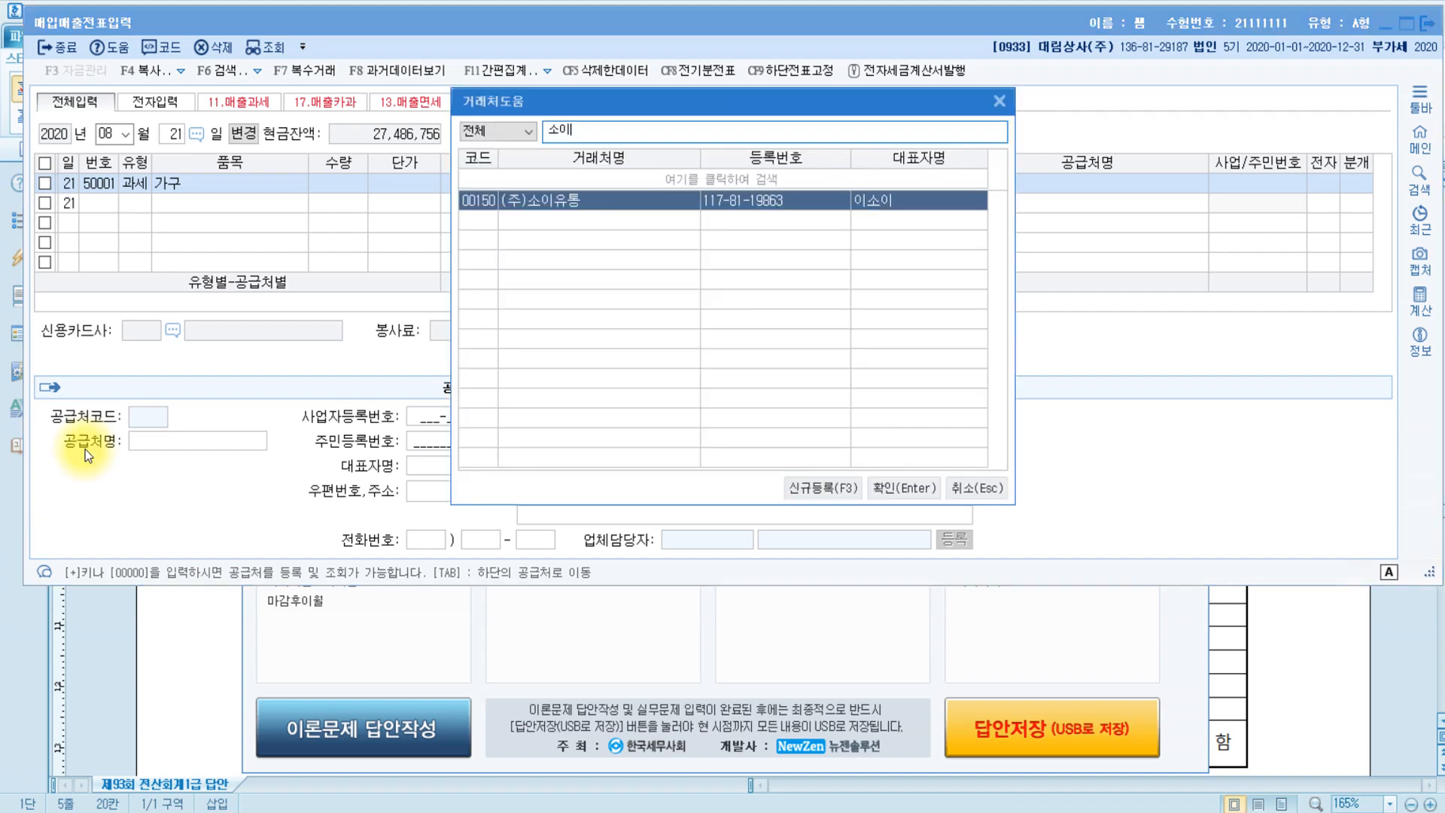
{"action": "key", "text": "Return"}
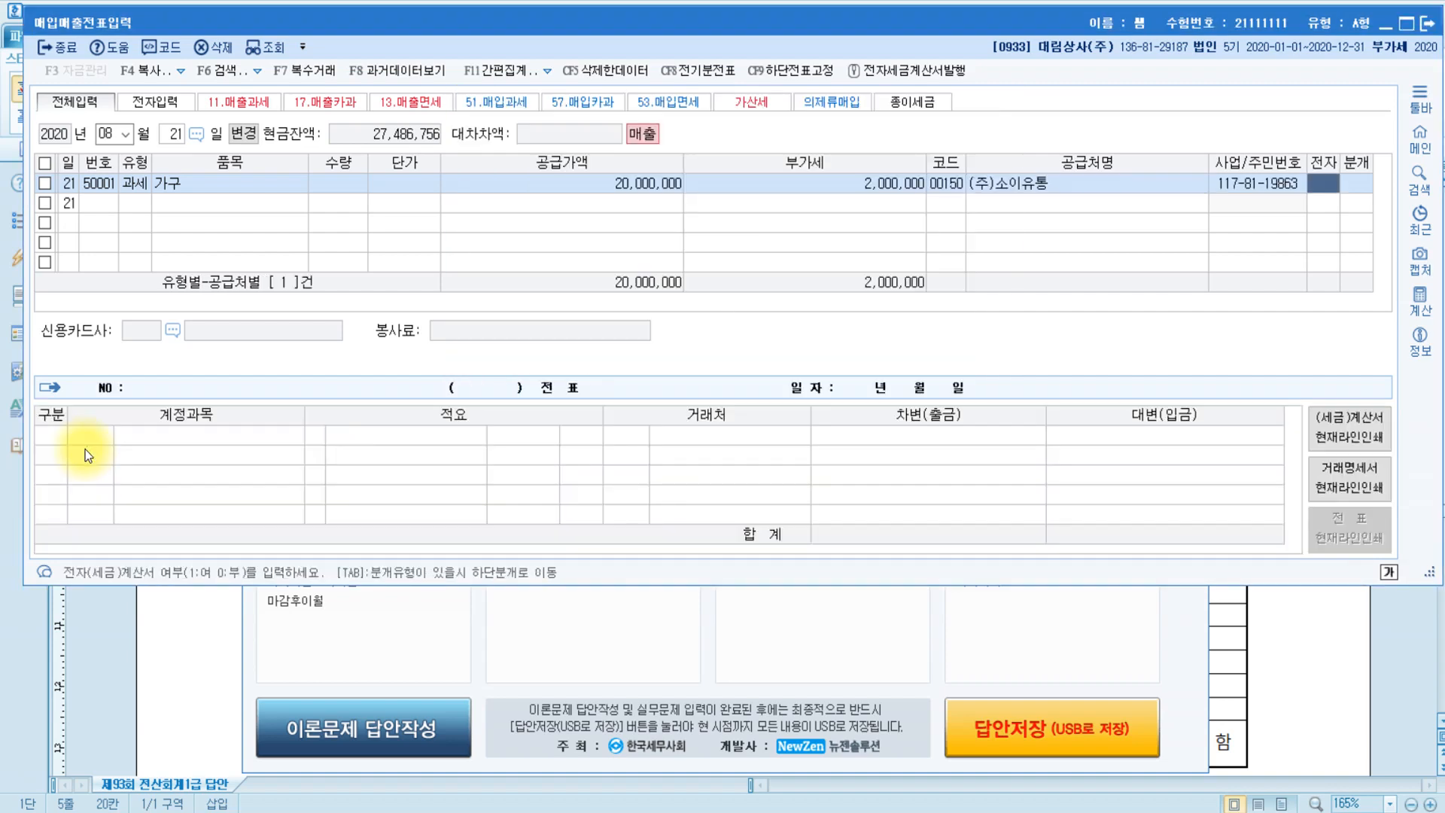
{"action": "type", "text": "1"}
{"action": "key", "text": "Return"}
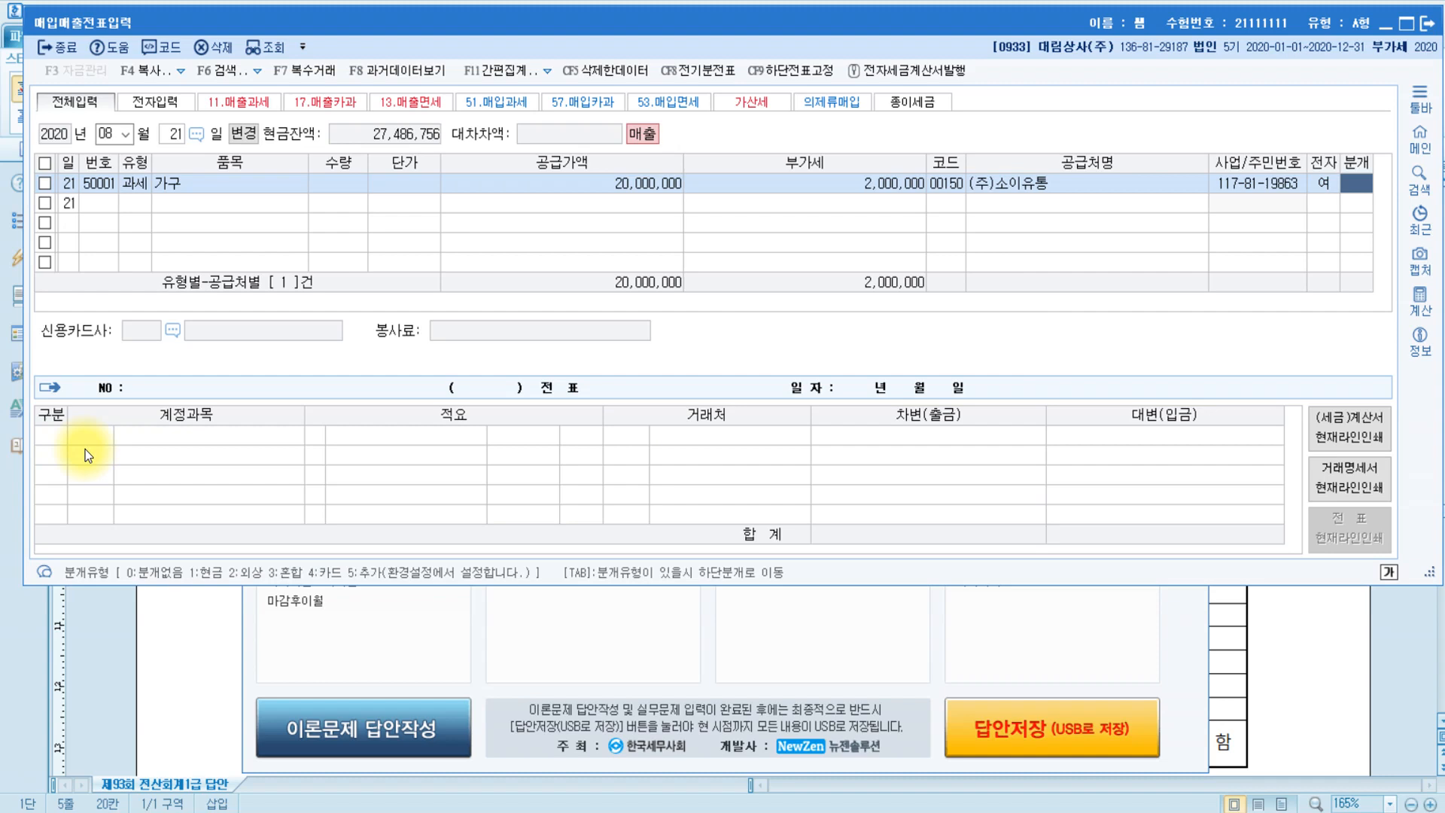
Set the sales line's 분개 type to 혼합 and start a 차변 line below 제품매출
{"action": "type", "text": "3"}
{"action": "key", "text": "Return"}
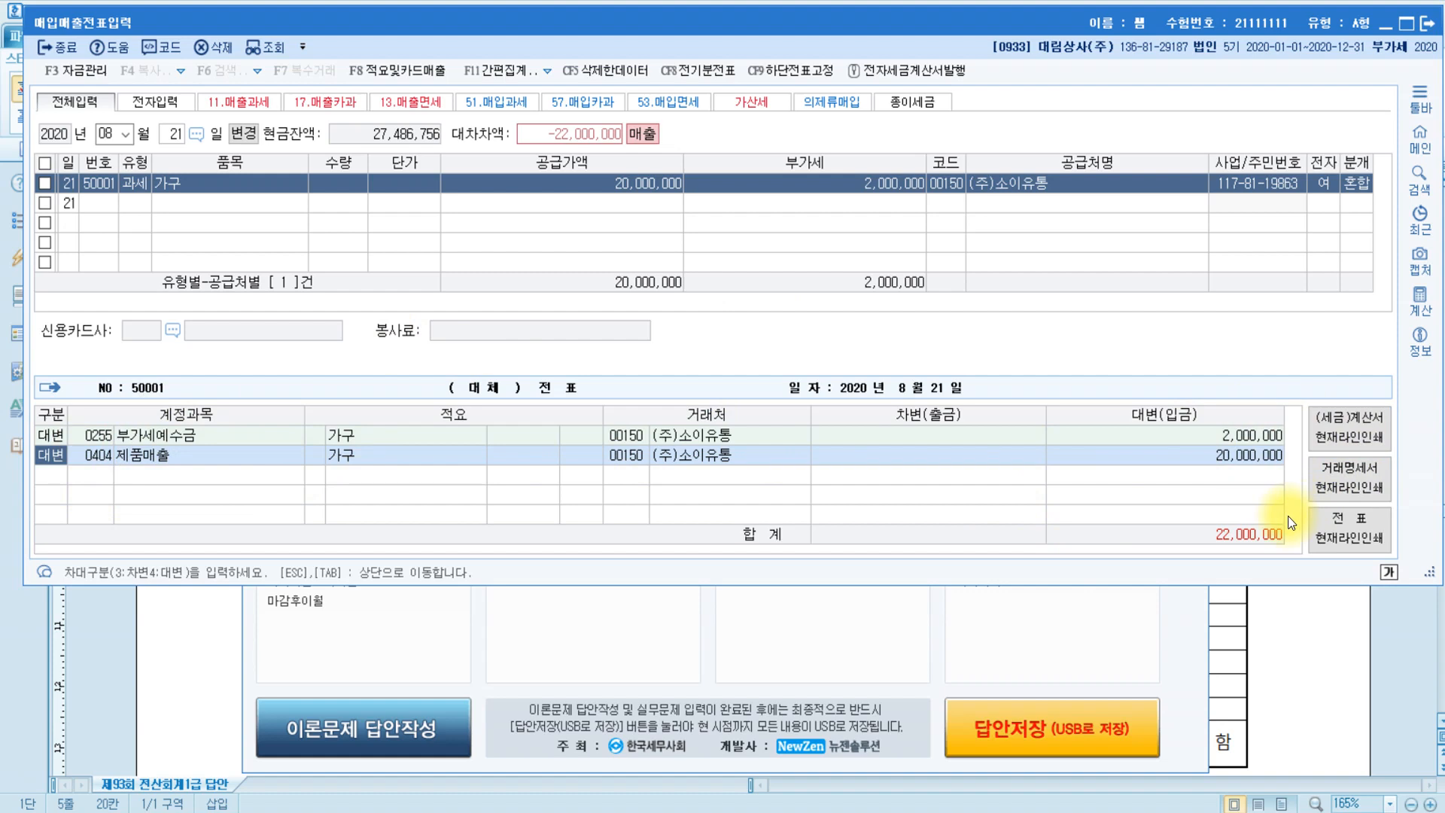
{"action": "key", "text": "Down"}
{"action": "type", "text": "3"}
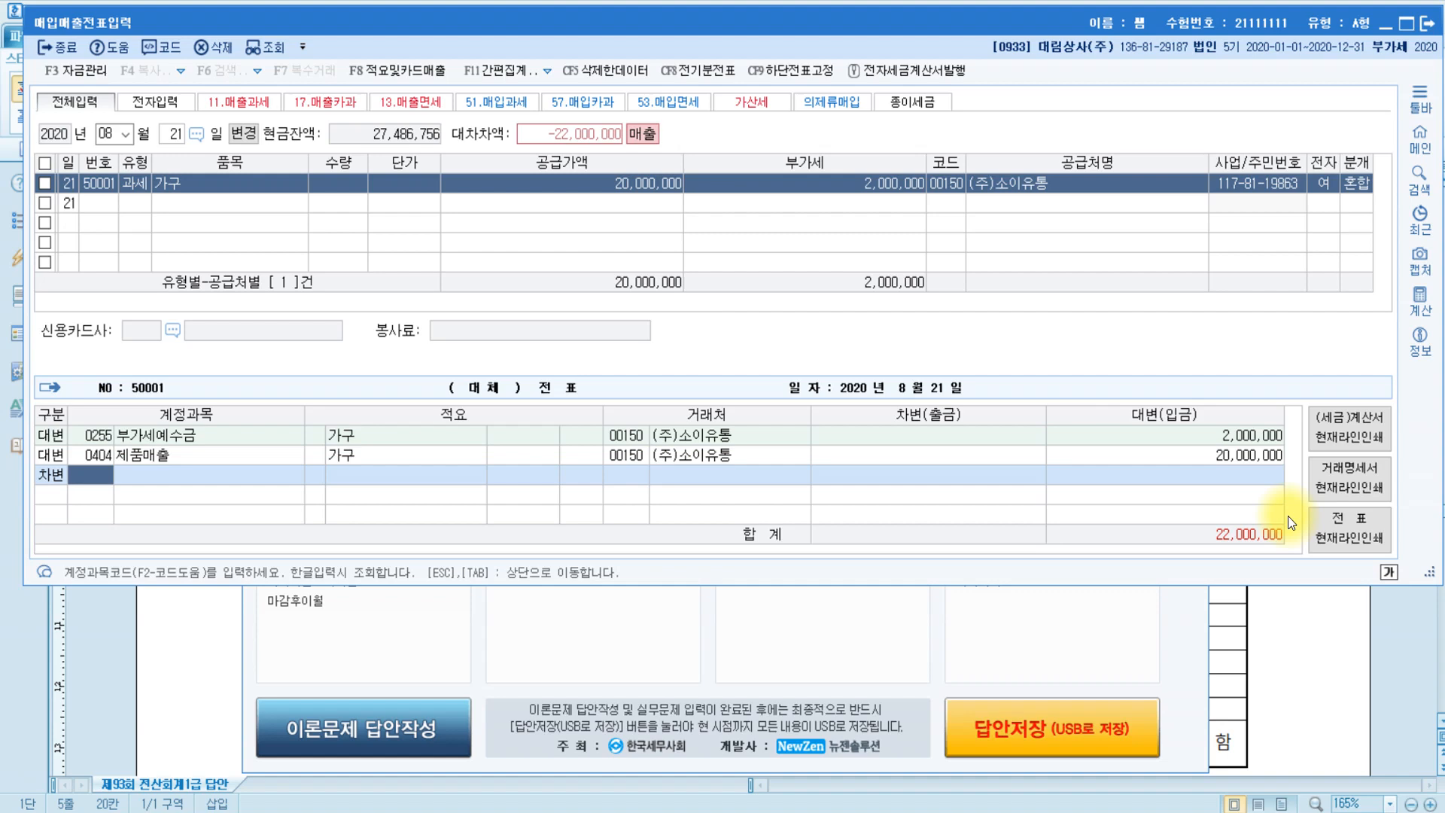
Switch to the 한글 document and review problem [1]'s payment terms, tax invoice and model answer
{"action": "left_click", "coordinate": [1285, 639]}
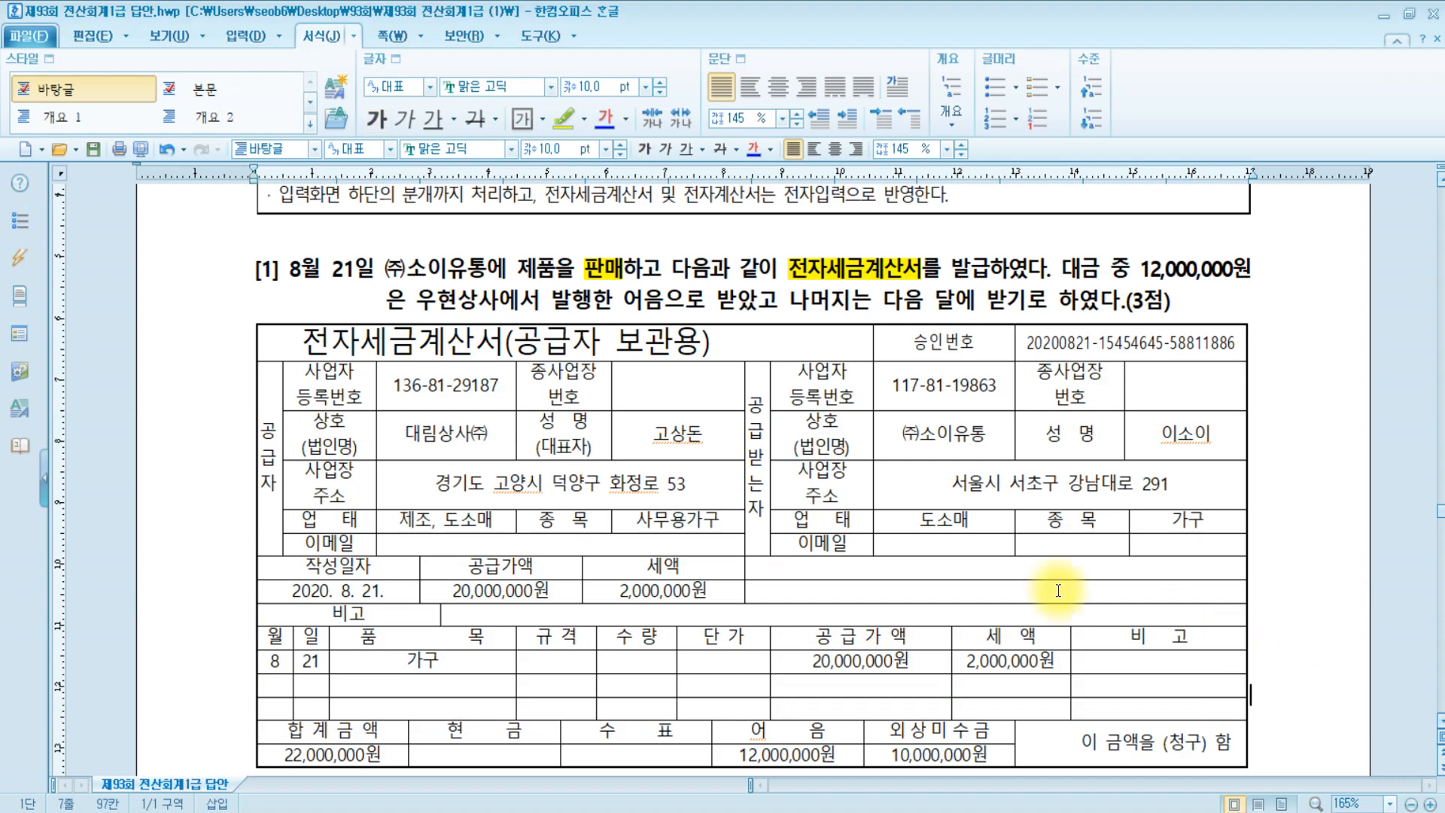
{"action": "scroll", "coordinate": [807, 374], "scroll_direction": "down", "scroll_amount": 4}
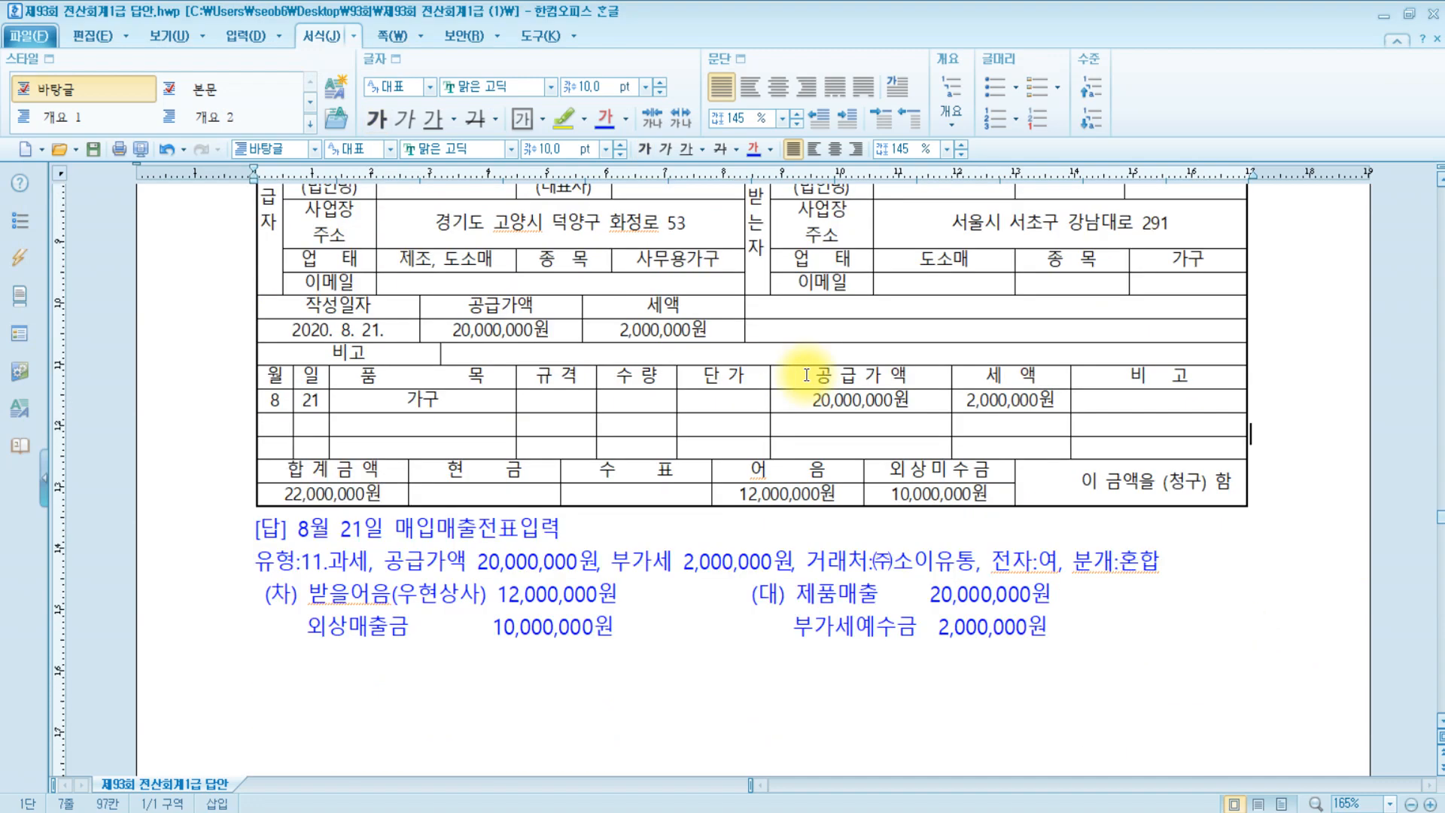
{"action": "scroll", "coordinate": [806, 374], "scroll_direction": "up", "scroll_amount": 6}
{"action": "scroll", "coordinate": [806, 373], "scroll_direction": "down", "scroll_amount": 2}
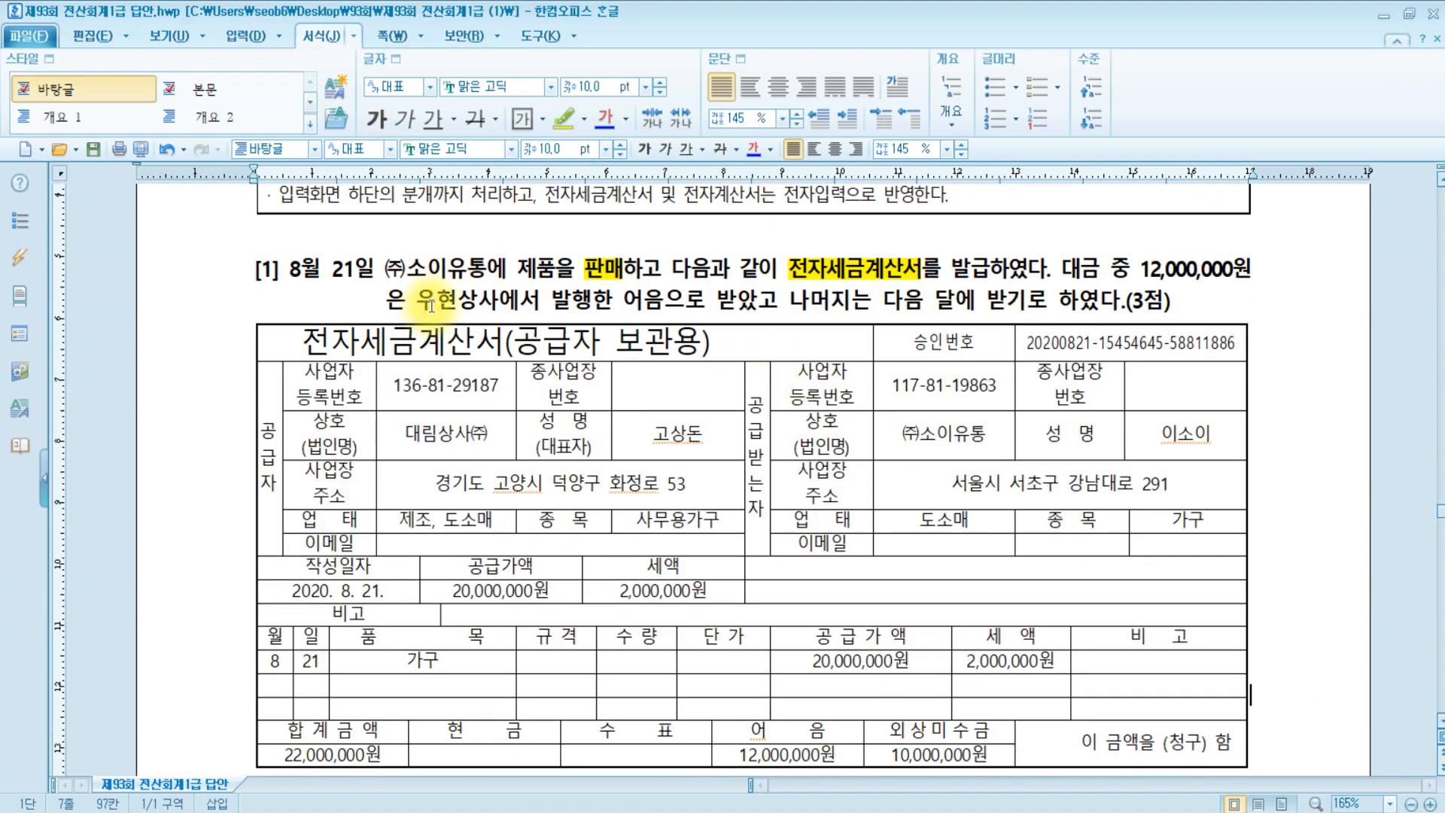
Colour the phrase 우현상사에서 발행한 어음 in problem [1] blue
{"action": "left_click_drag", "start_coordinate": [417, 301], "coordinate": [663, 303]}
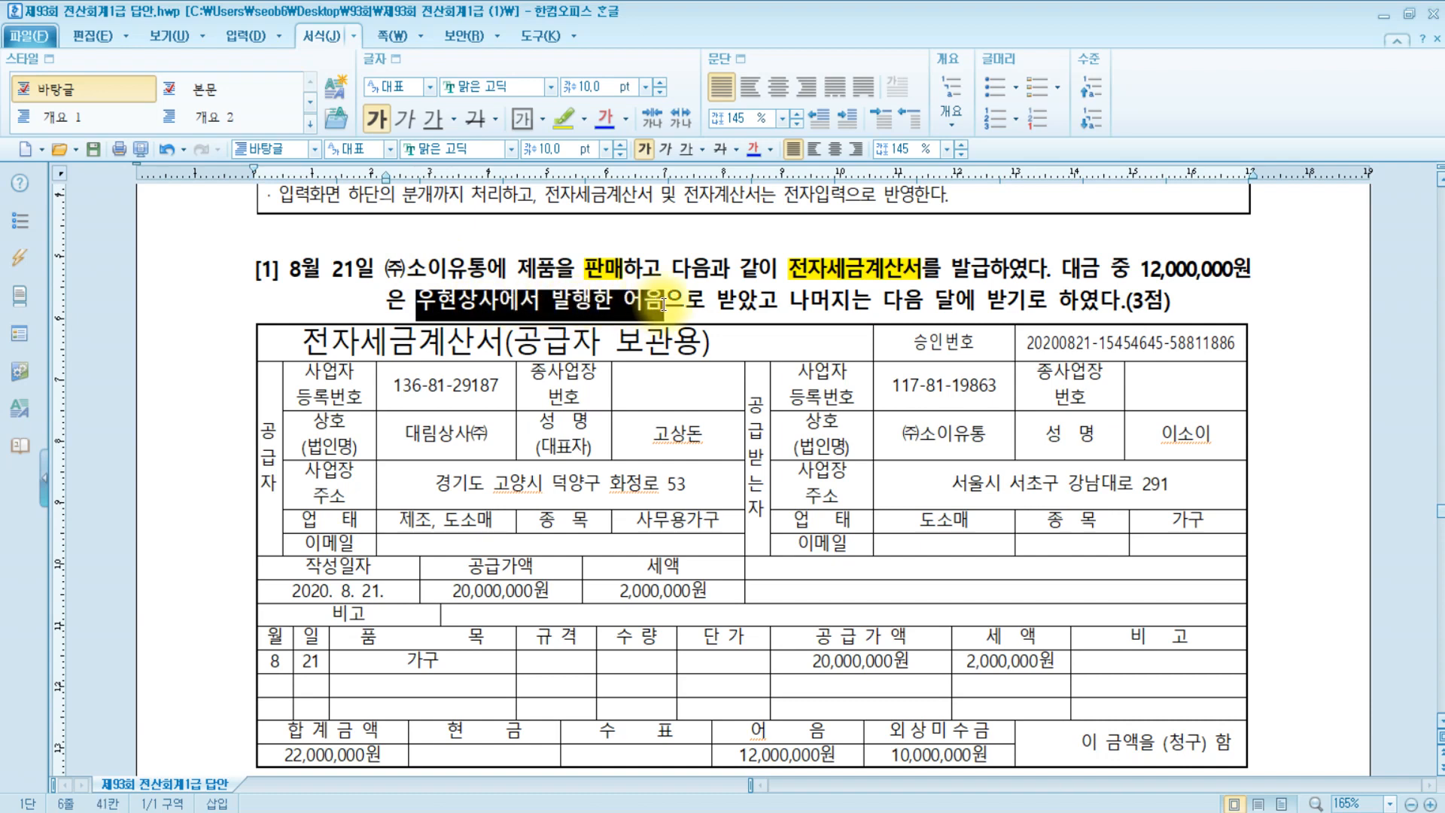
{"action": "left_click", "coordinate": [756, 151]}
{"action": "left_click", "coordinate": [495, 313]}
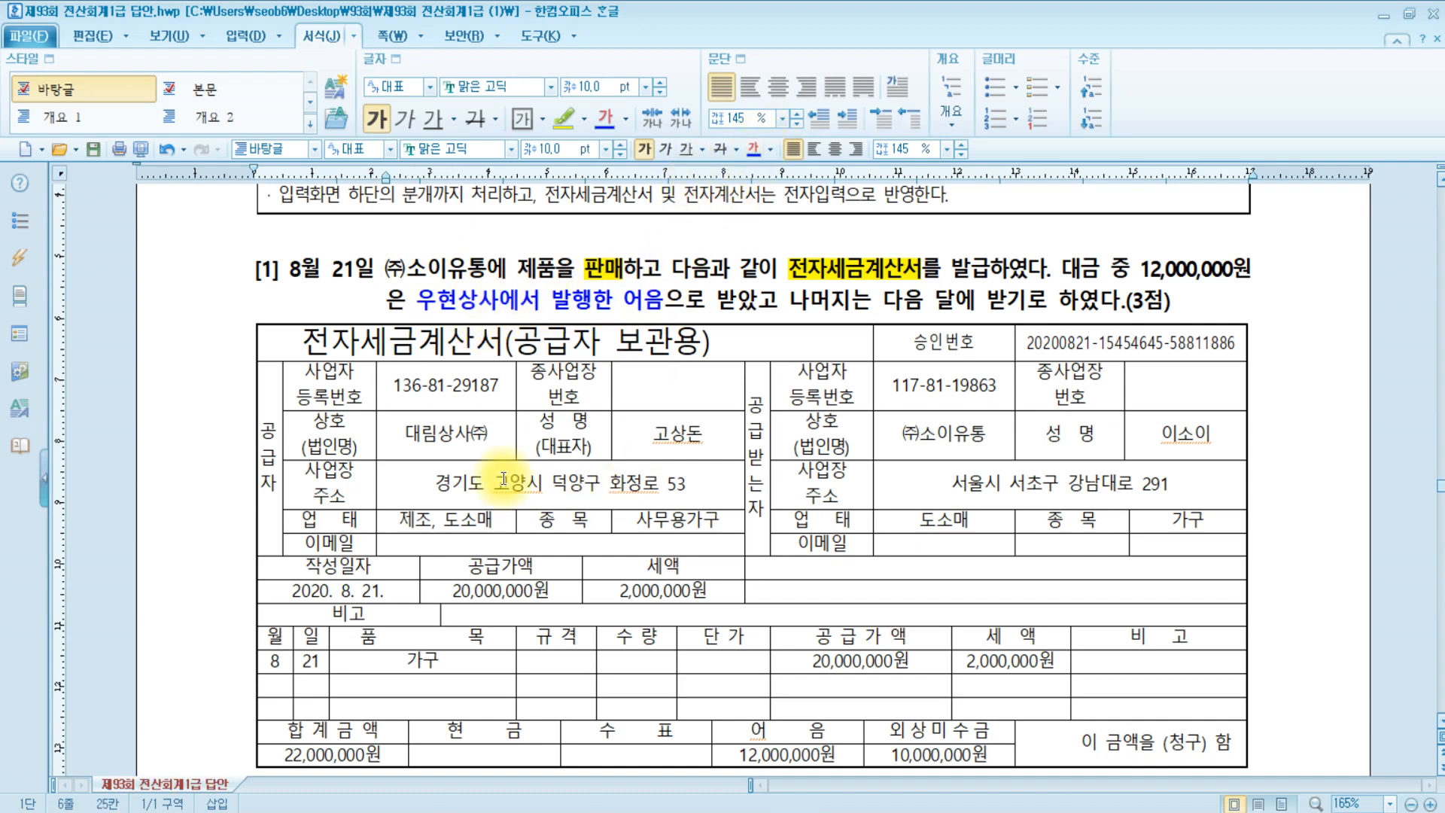
{"action": "left_click", "coordinate": [482, 269]}
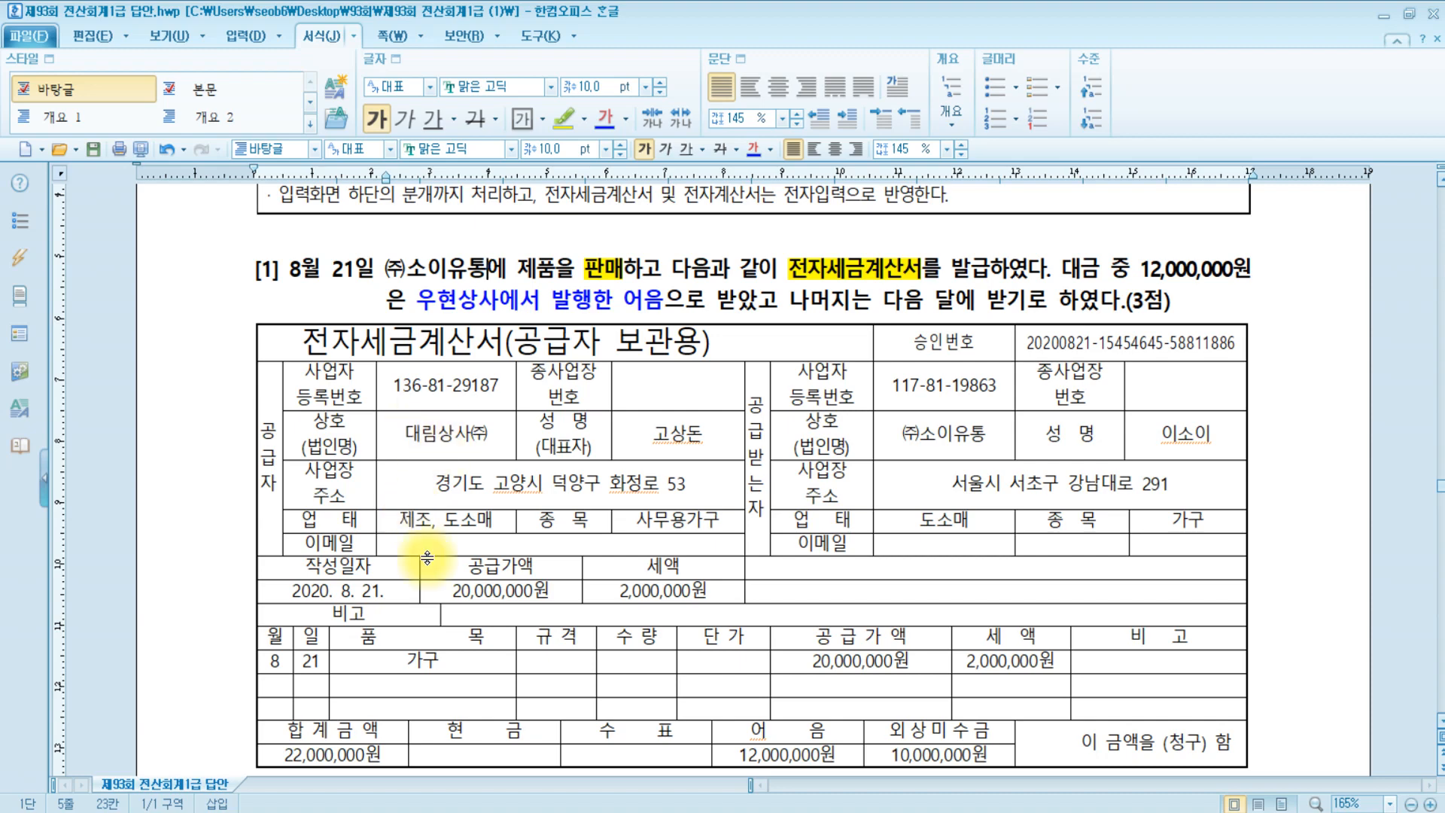
Switch to KcLep's 매입매출전표입력 and fill the open 차변 line with 0110 받을어음 for 12,000,000
{"action": "mouse_move", "coordinate": [412, 811]}
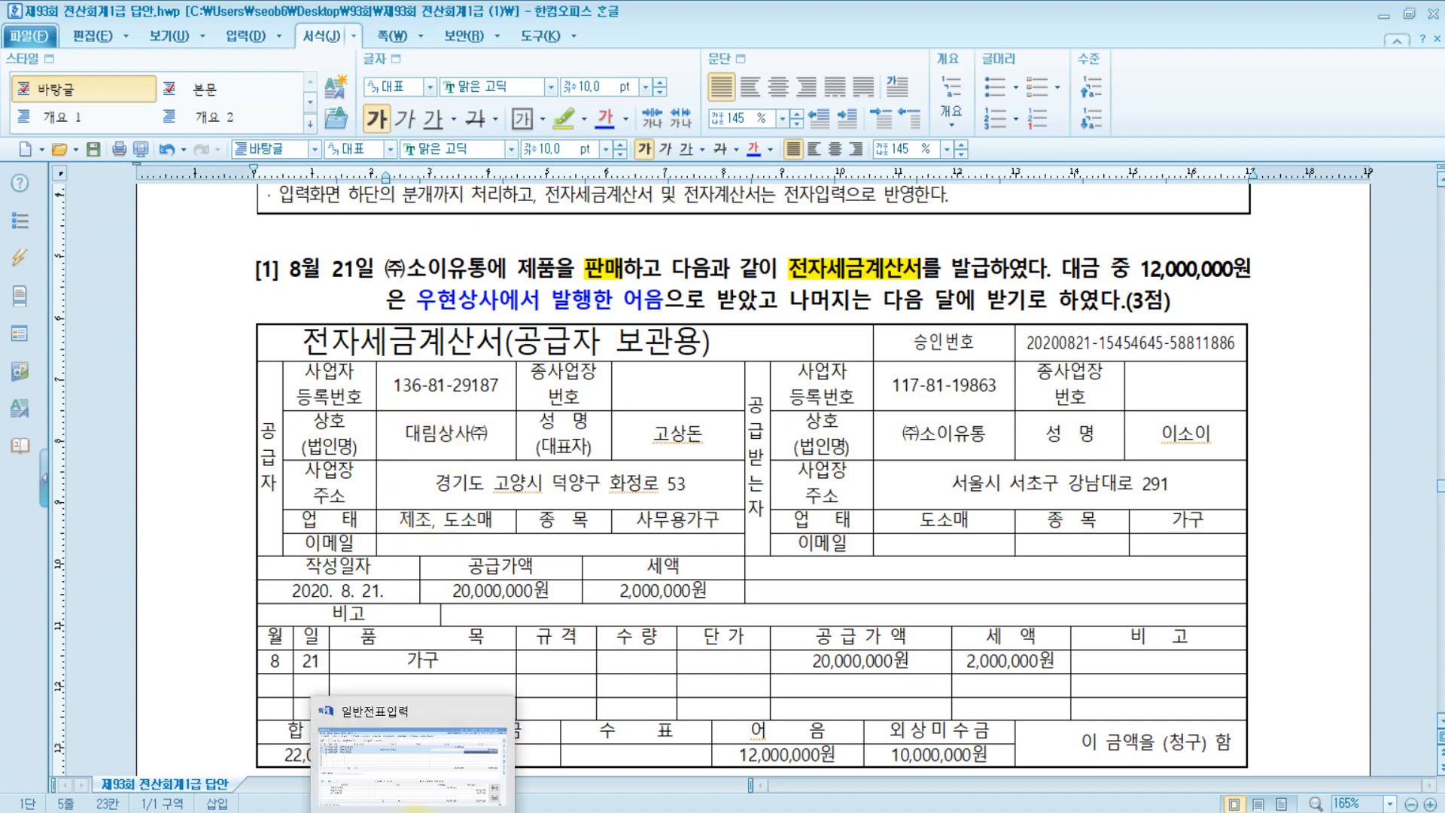
{"action": "left_click", "coordinate": [412, 760]}
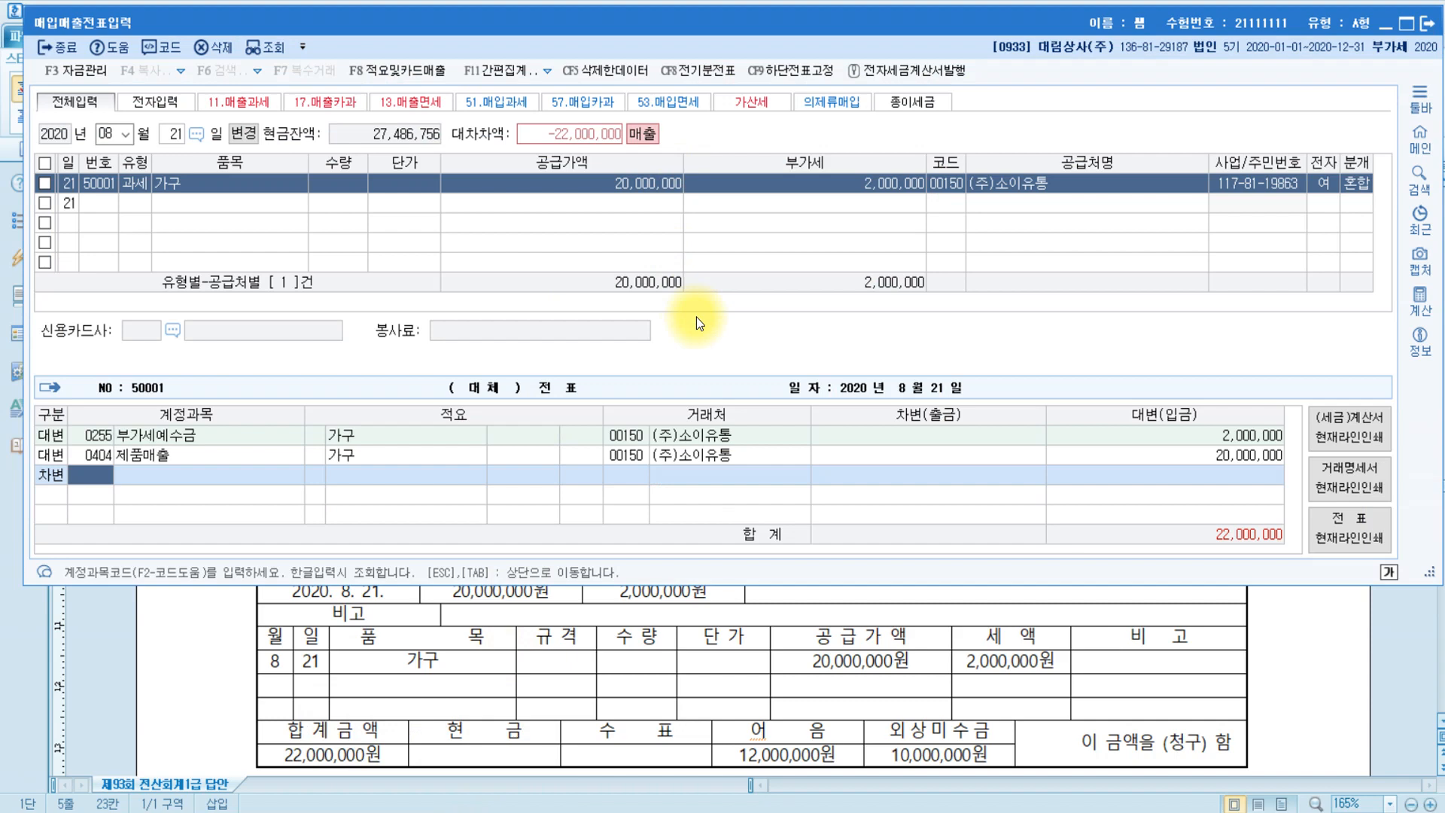
{"action": "type", "text": "받을"}
{"action": "key", "text": "Return"}
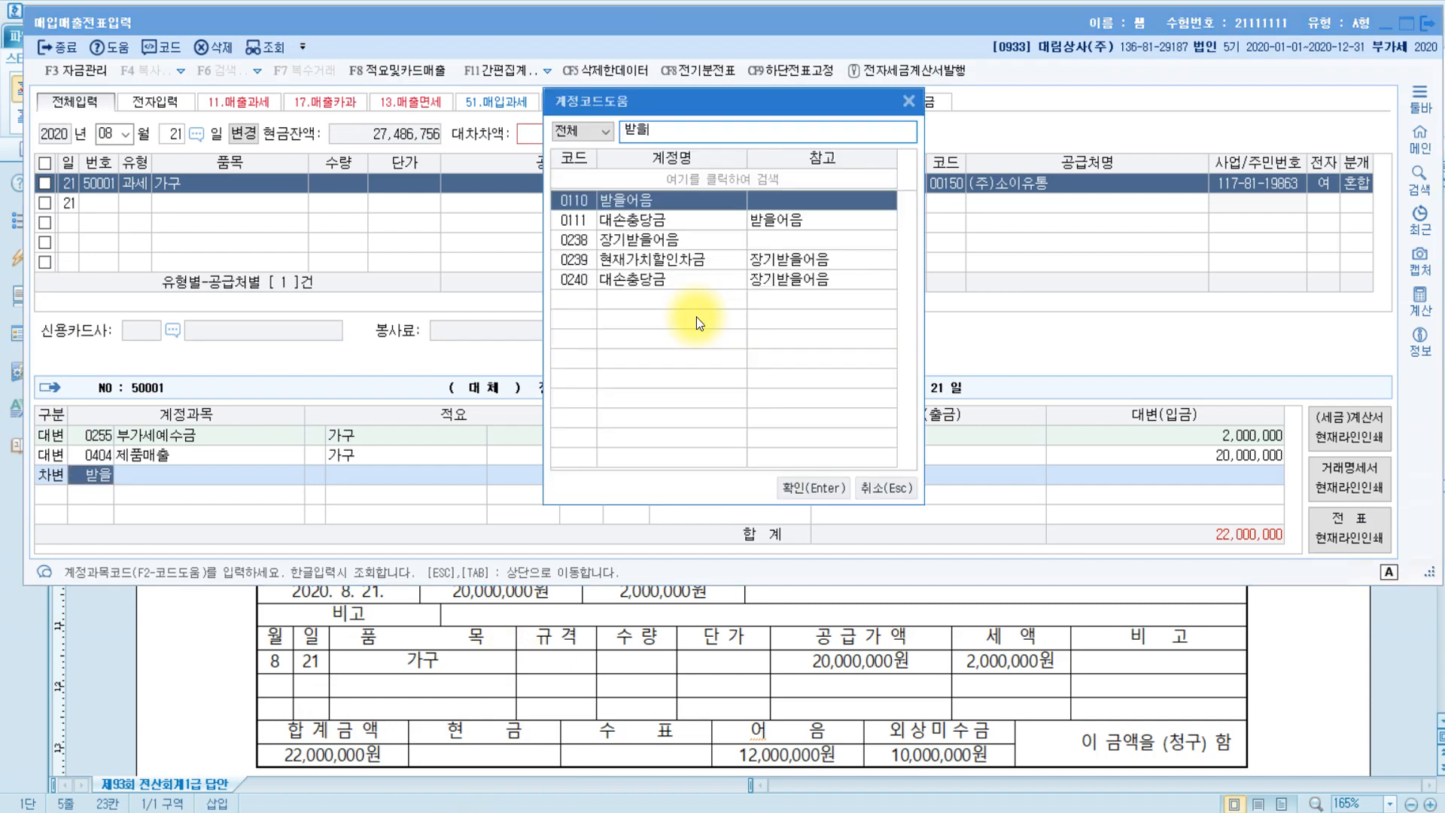
{"action": "key", "text": "Return"}
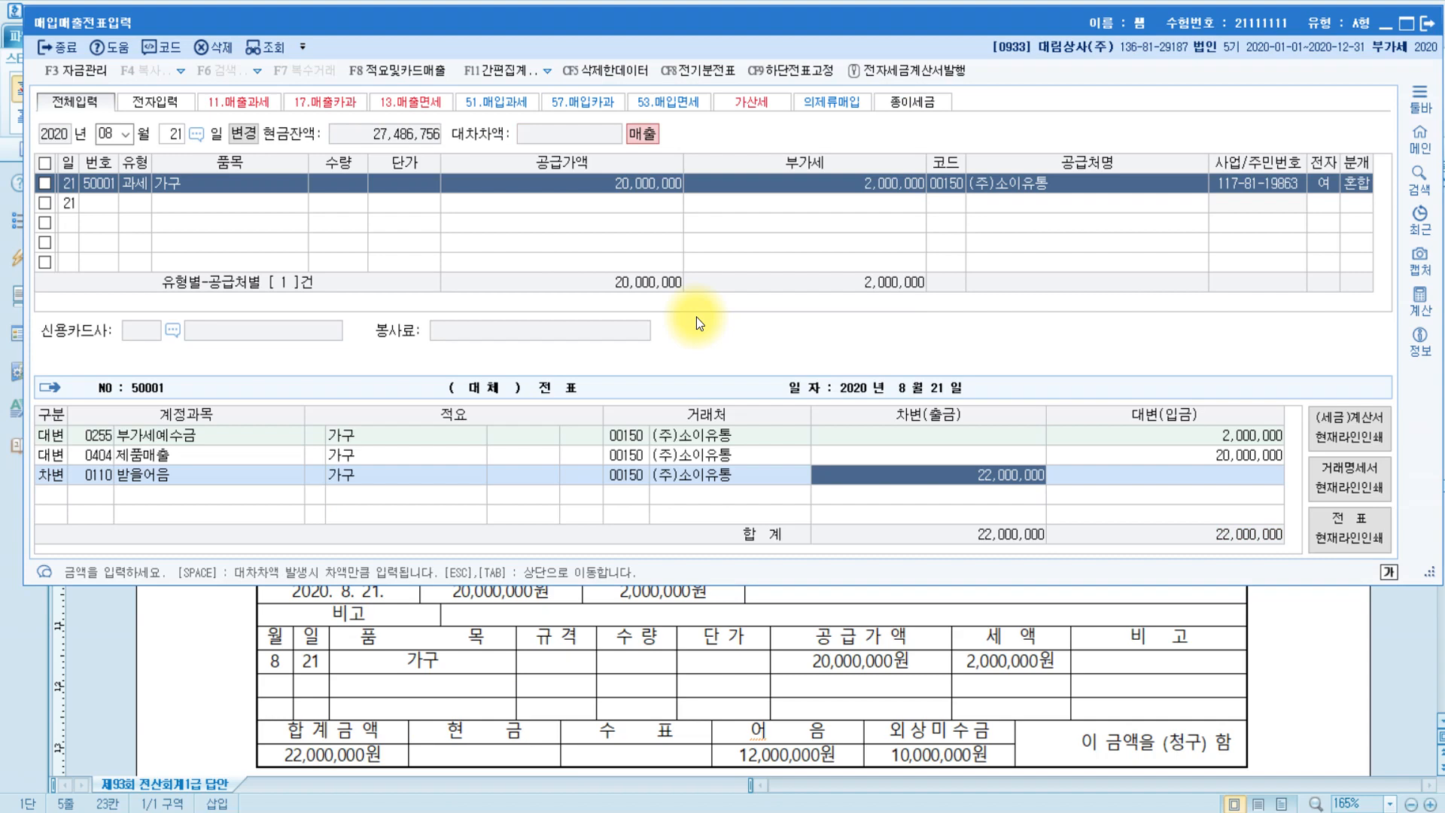
{"action": "type", "text": "12000000"}
{"action": "key", "text": "Return"}
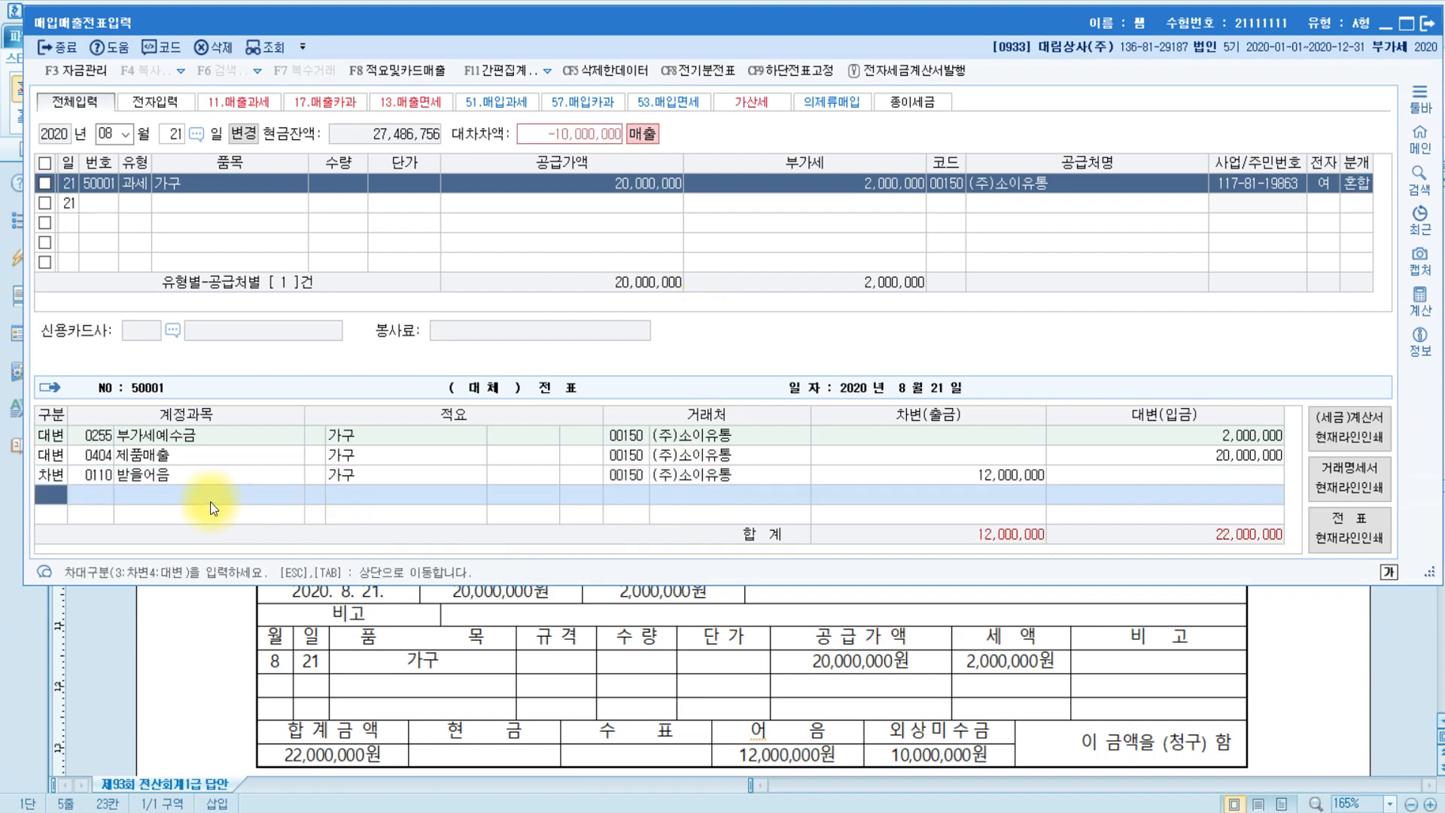
Change the 거래처 of the 받을어음 line to 00148 우현상사
{"action": "left_click", "coordinate": [629, 475]}
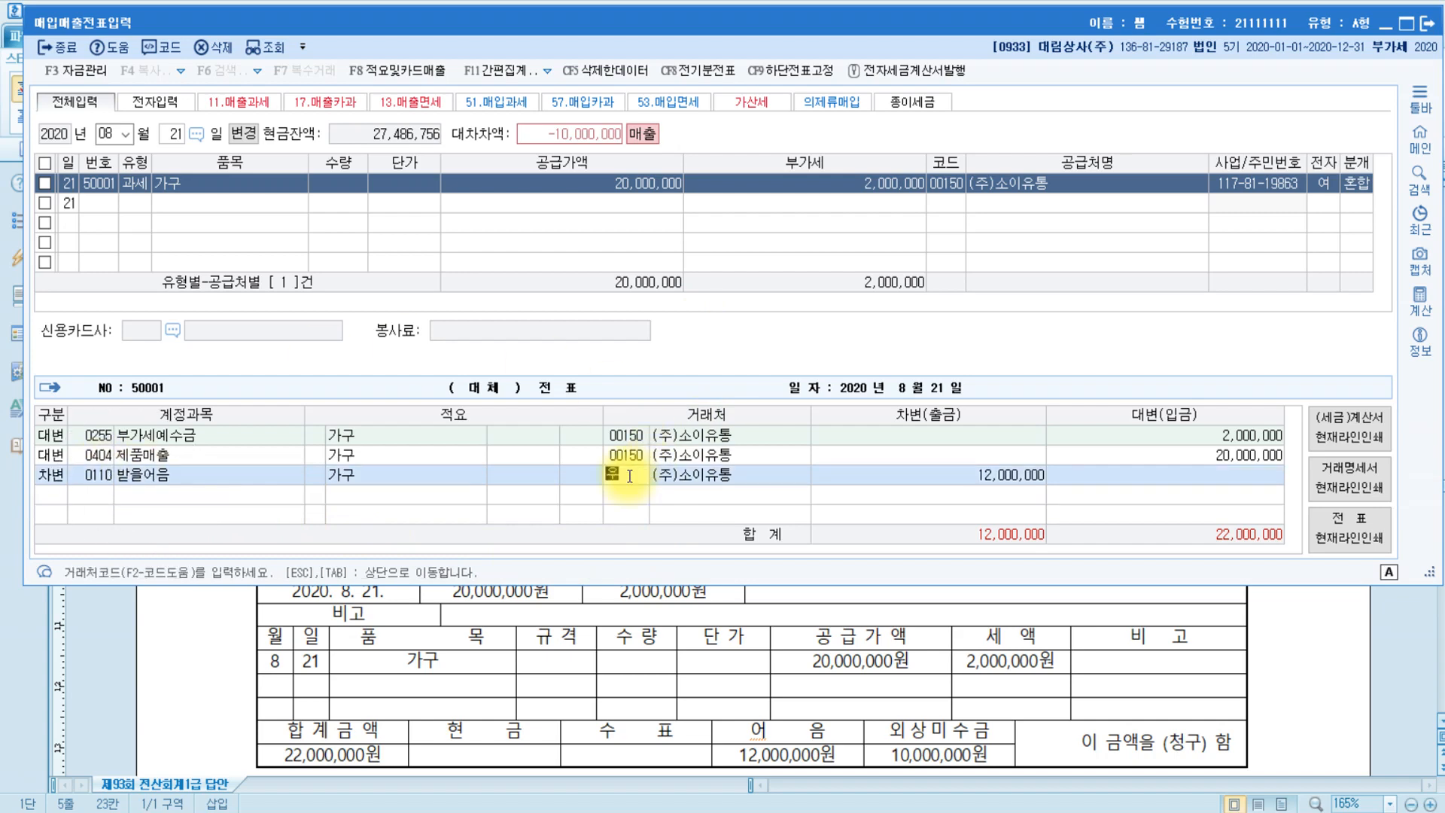
{"action": "type", "text": "우현"}
{"action": "key", "text": "Return"}
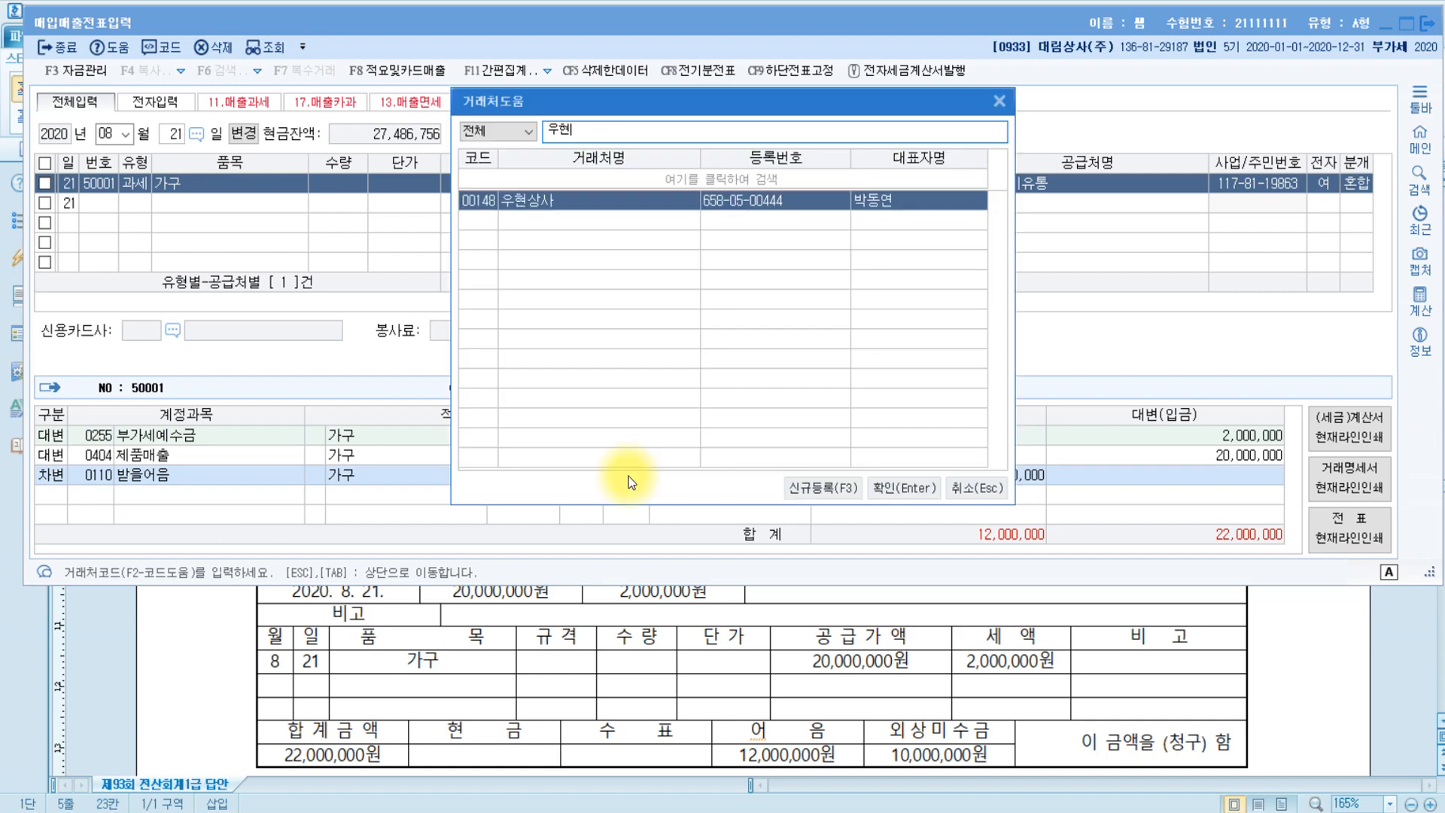
{"action": "key", "text": "Return"}
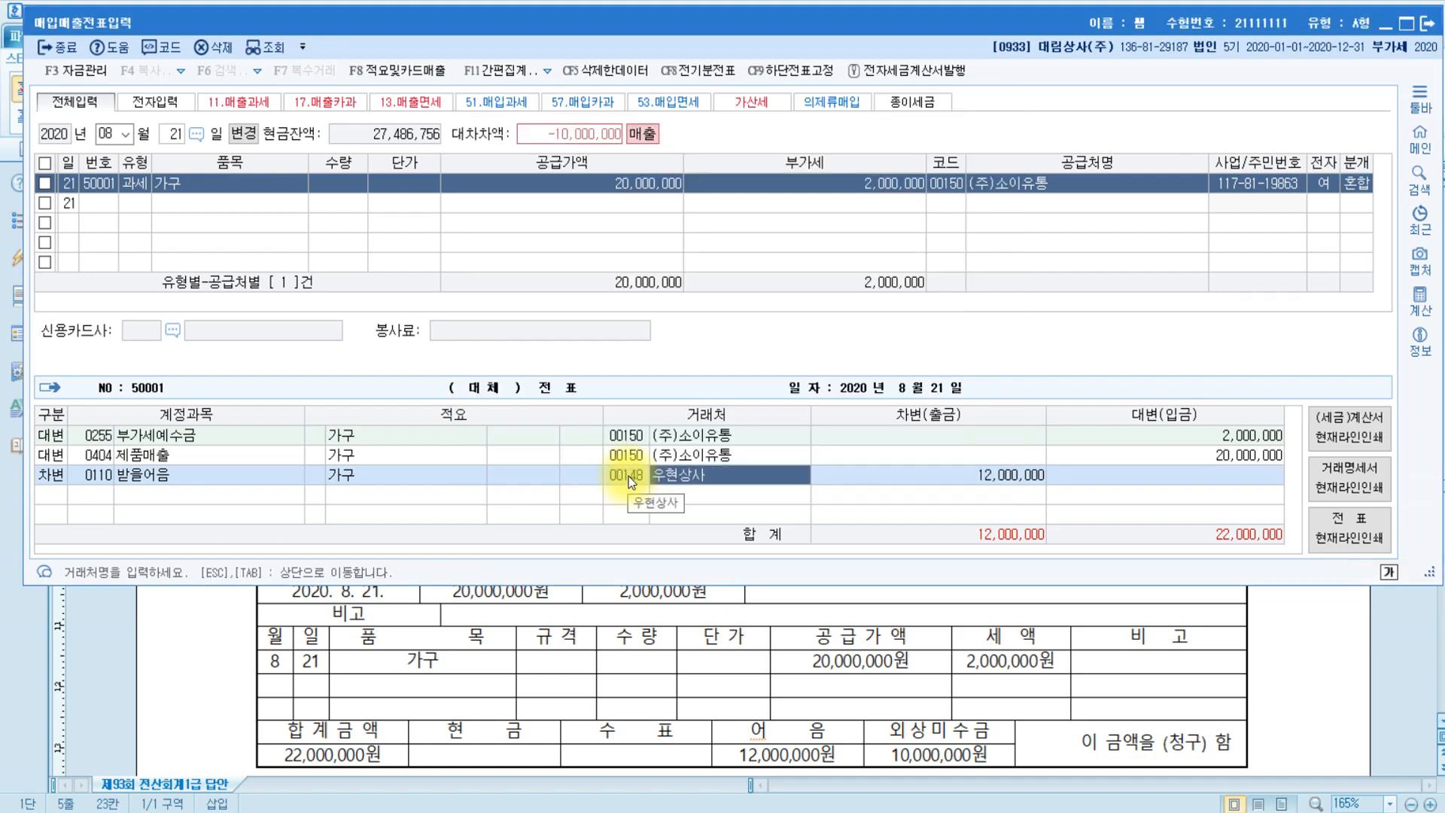
{"action": "key", "text": "Return"}
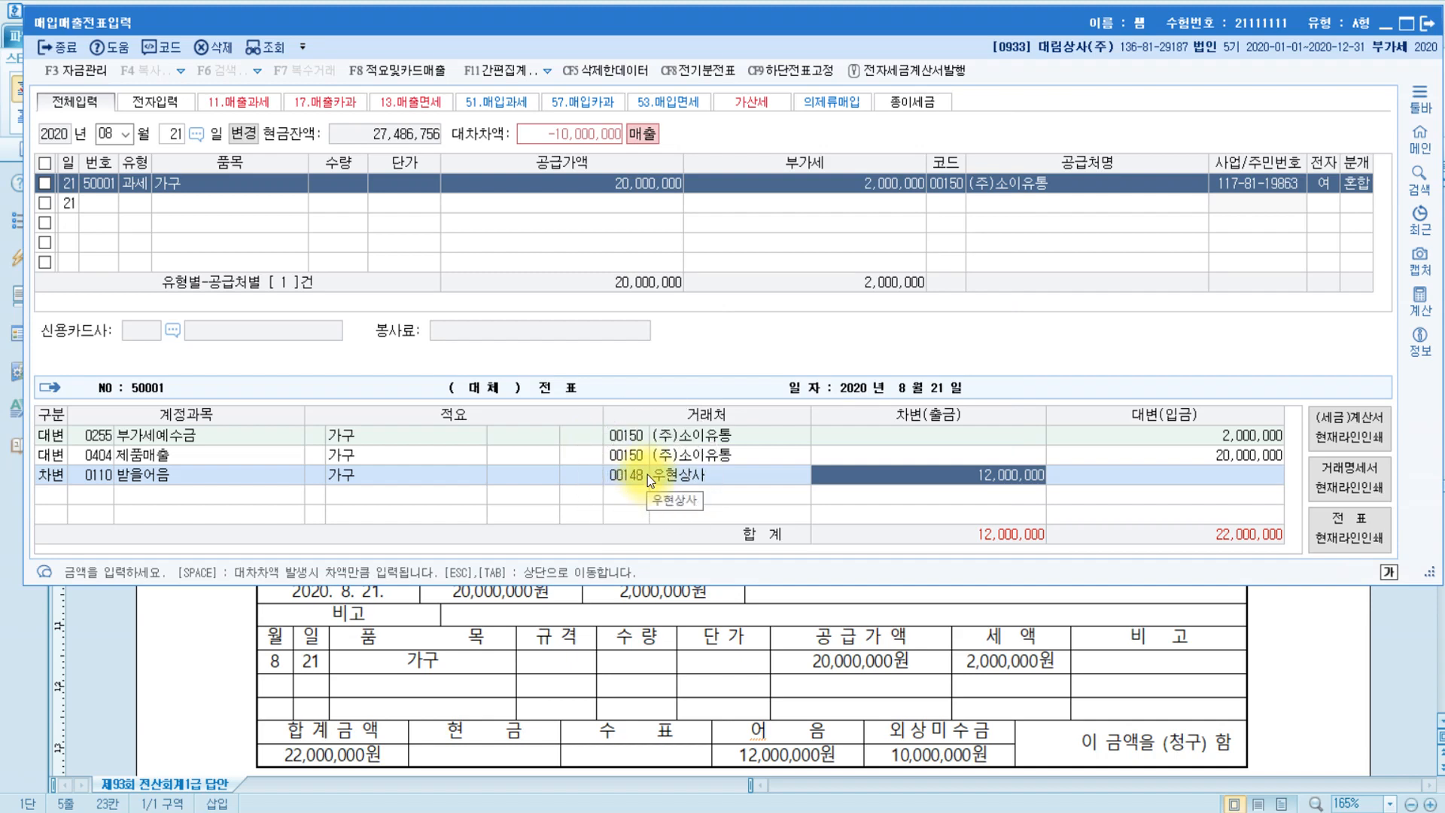
{"action": "key", "text": "Return"}
Add a 차변 line with 0108 외상매출금 for the remaining 10,000,000
{"action": "key", "text": "3"}
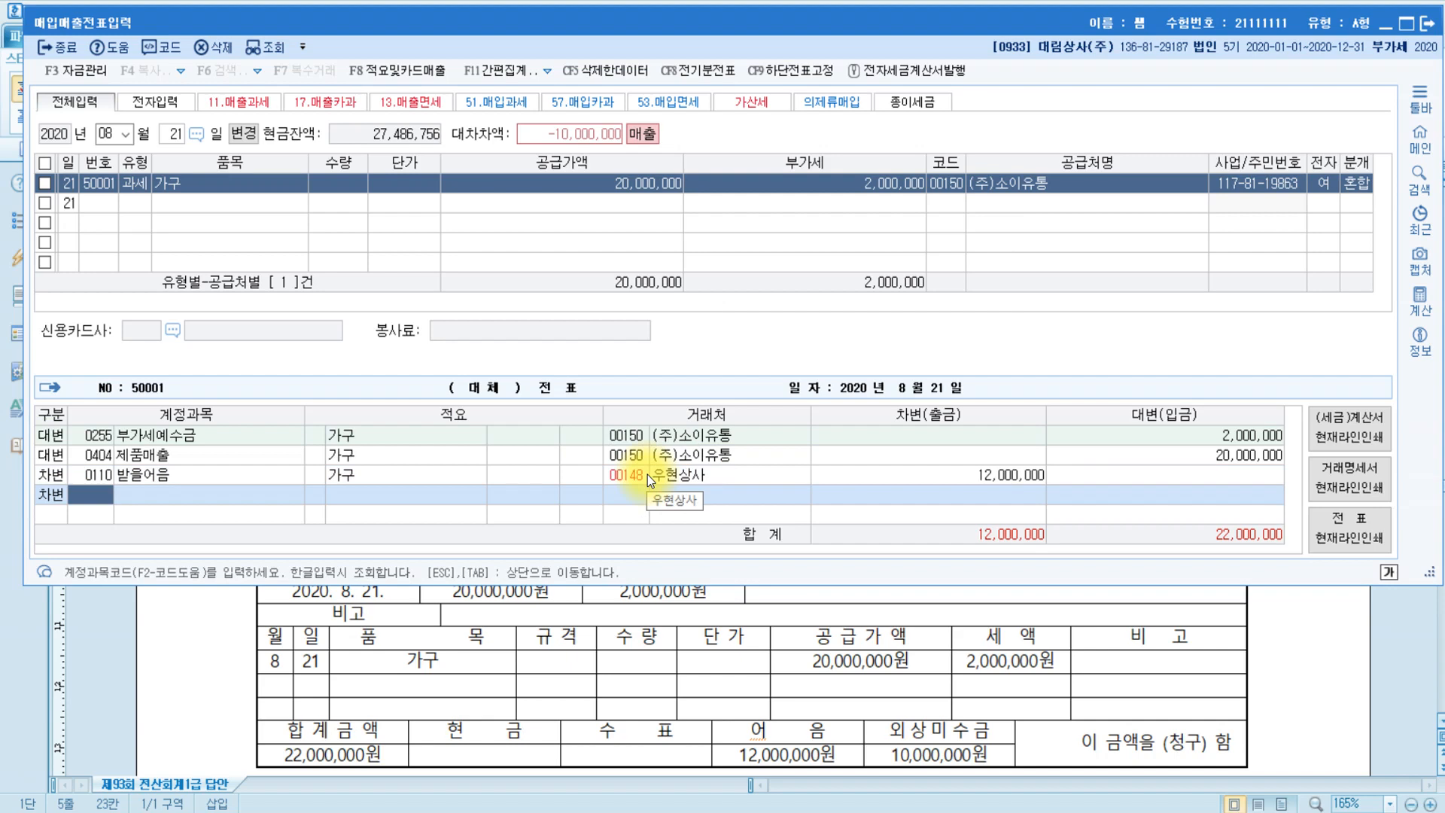
{"action": "type", "text": "외상"}
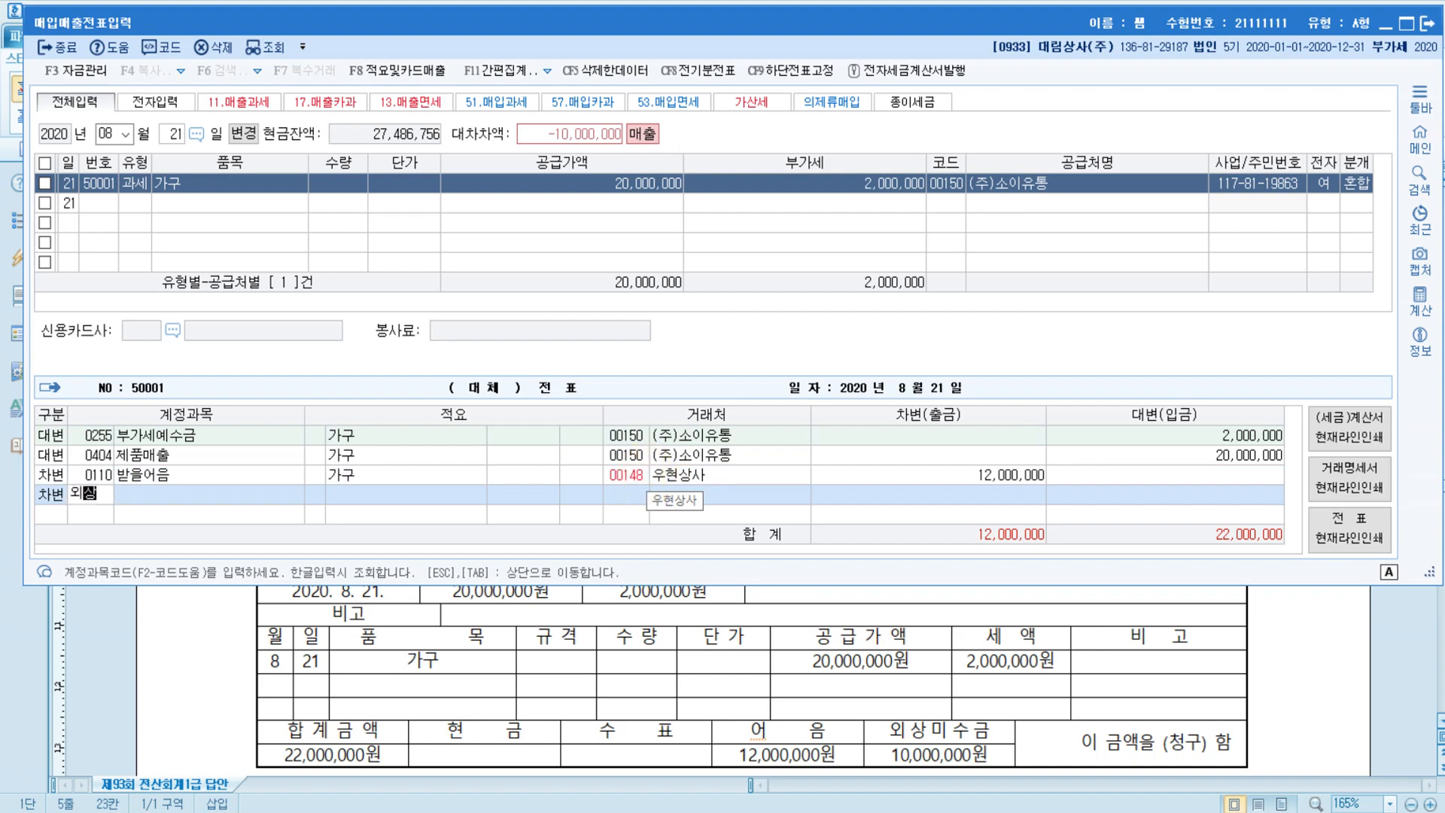
{"action": "key", "text": "Return"}
{"action": "key", "text": "Return"}
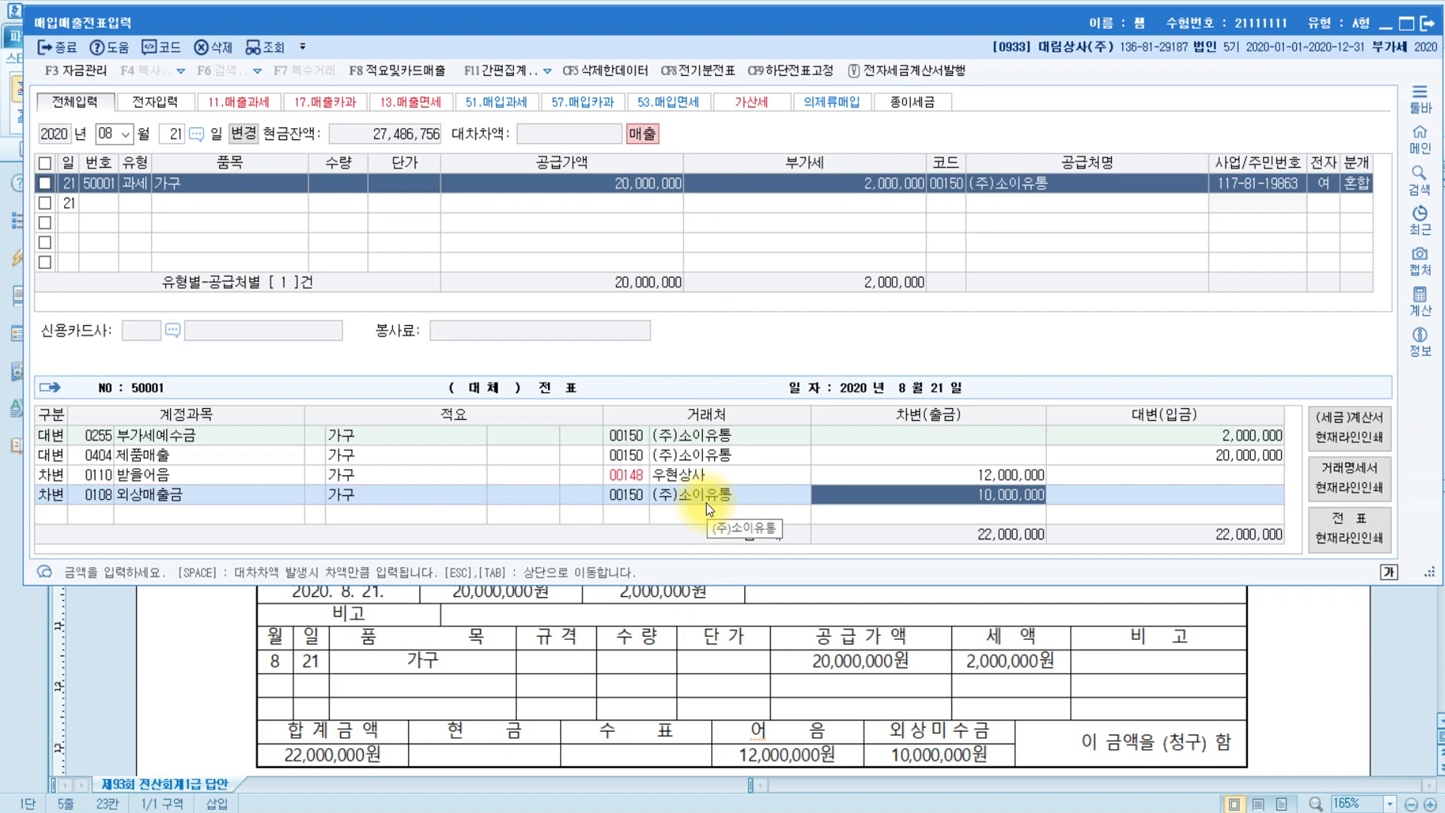
Read problem [2] in the 한글 document, and set the voucher date in KcLep to 10월 11일
{"action": "left_click", "coordinate": [1168, 699]}
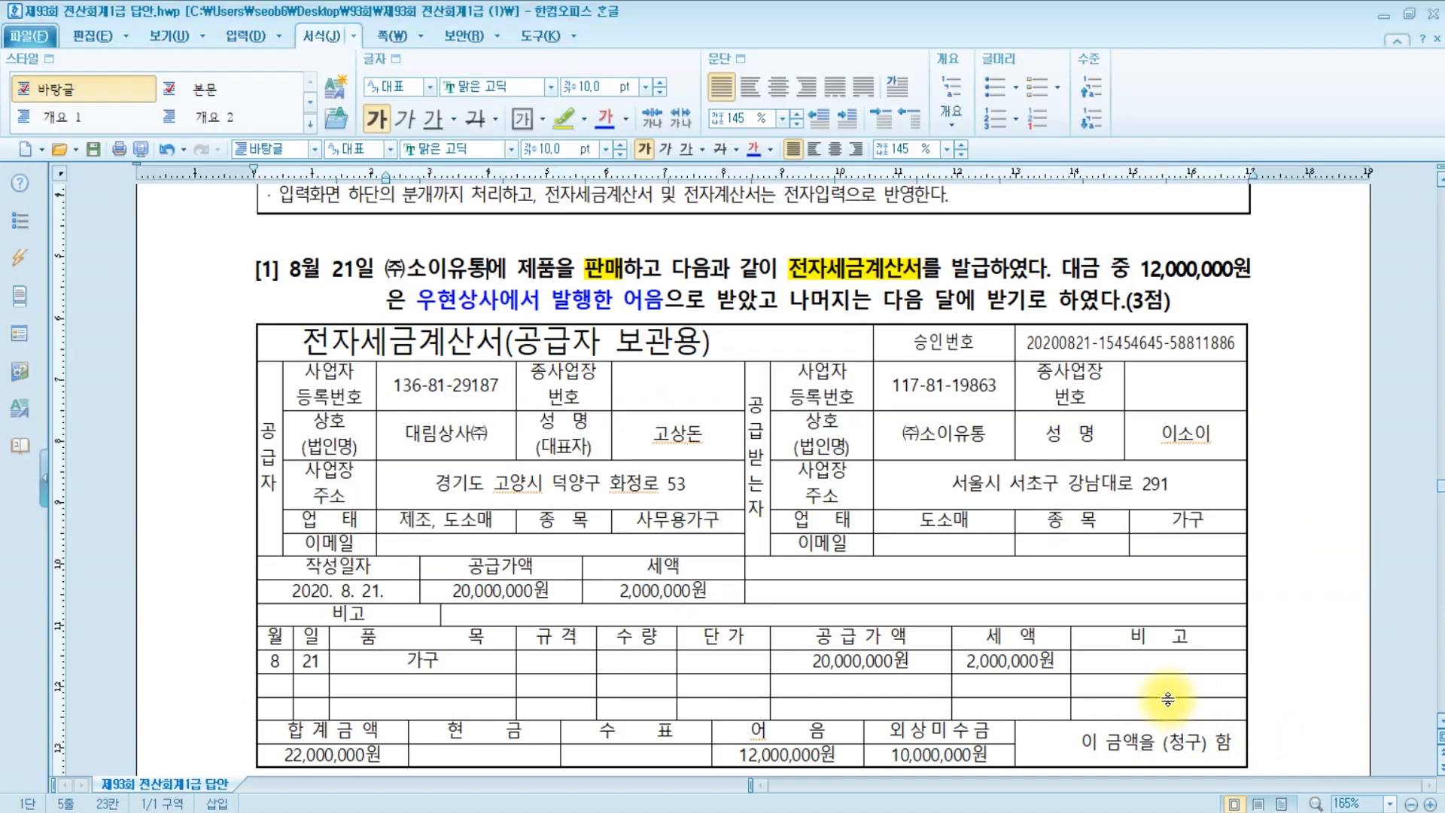
{"action": "scroll", "coordinate": [1168, 699], "scroll_direction": "down", "scroll_amount": 12}
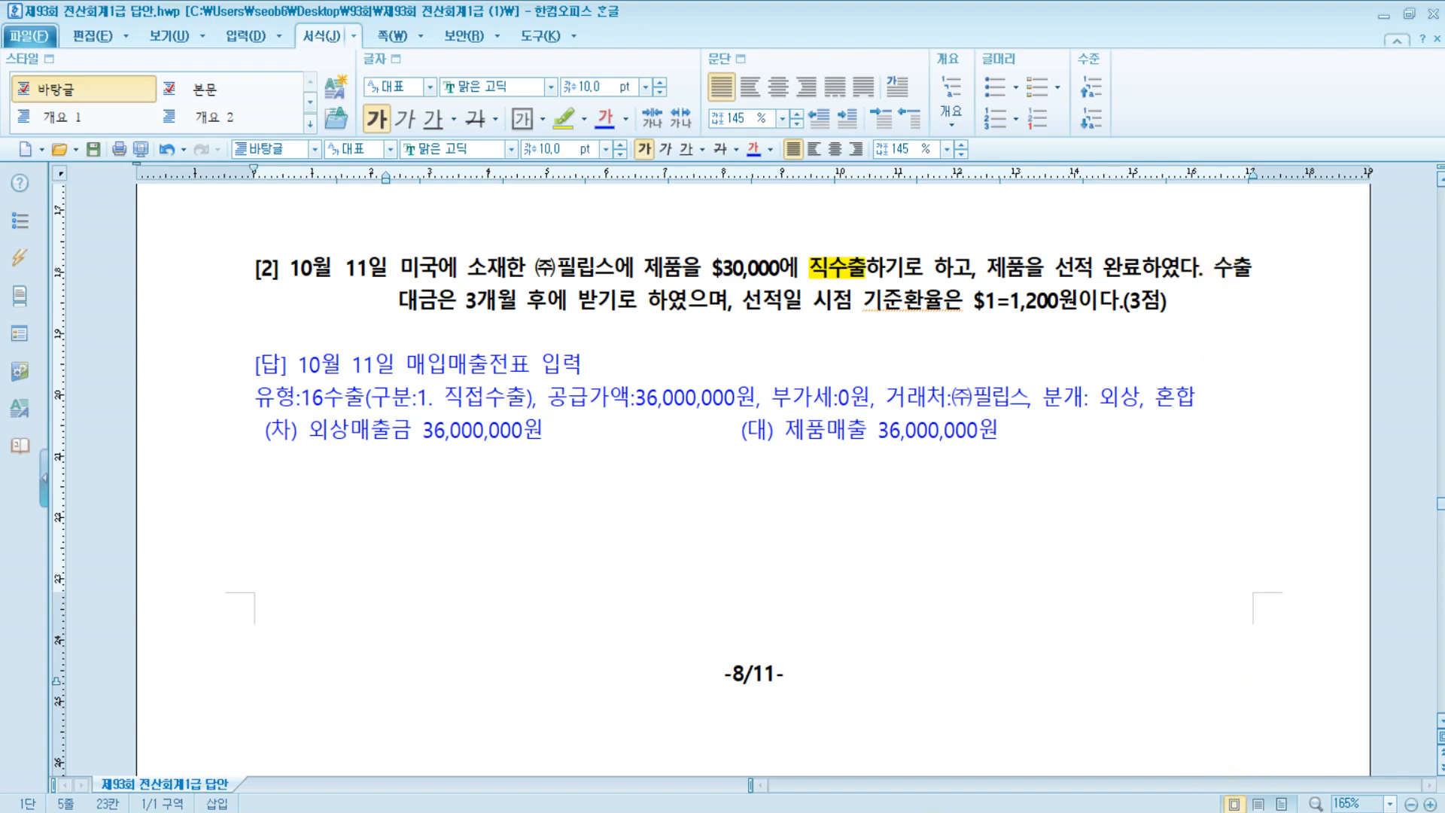
{"action": "left_click", "coordinate": [478, 812]}
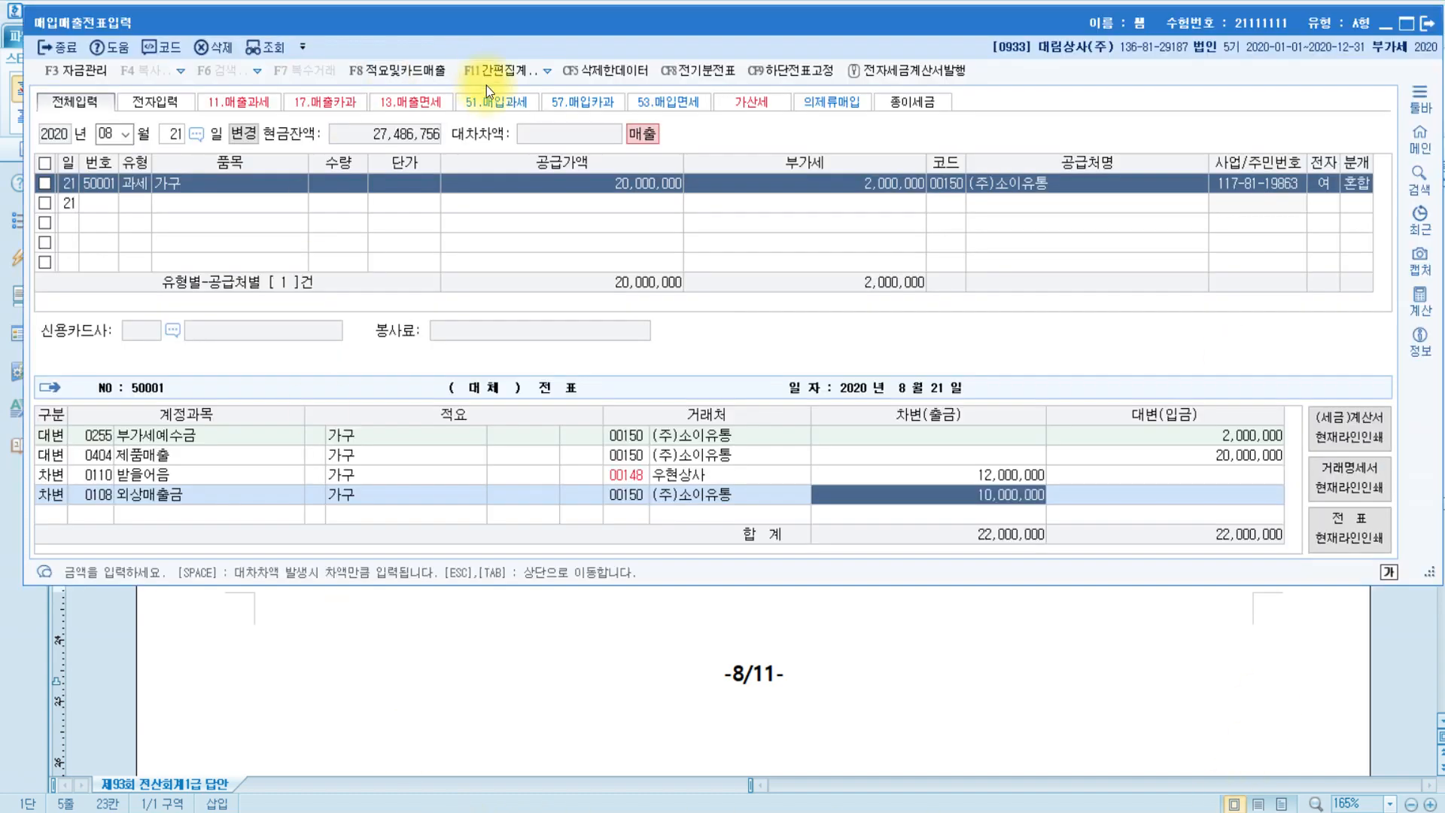
{"action": "key", "text": "Escape"}
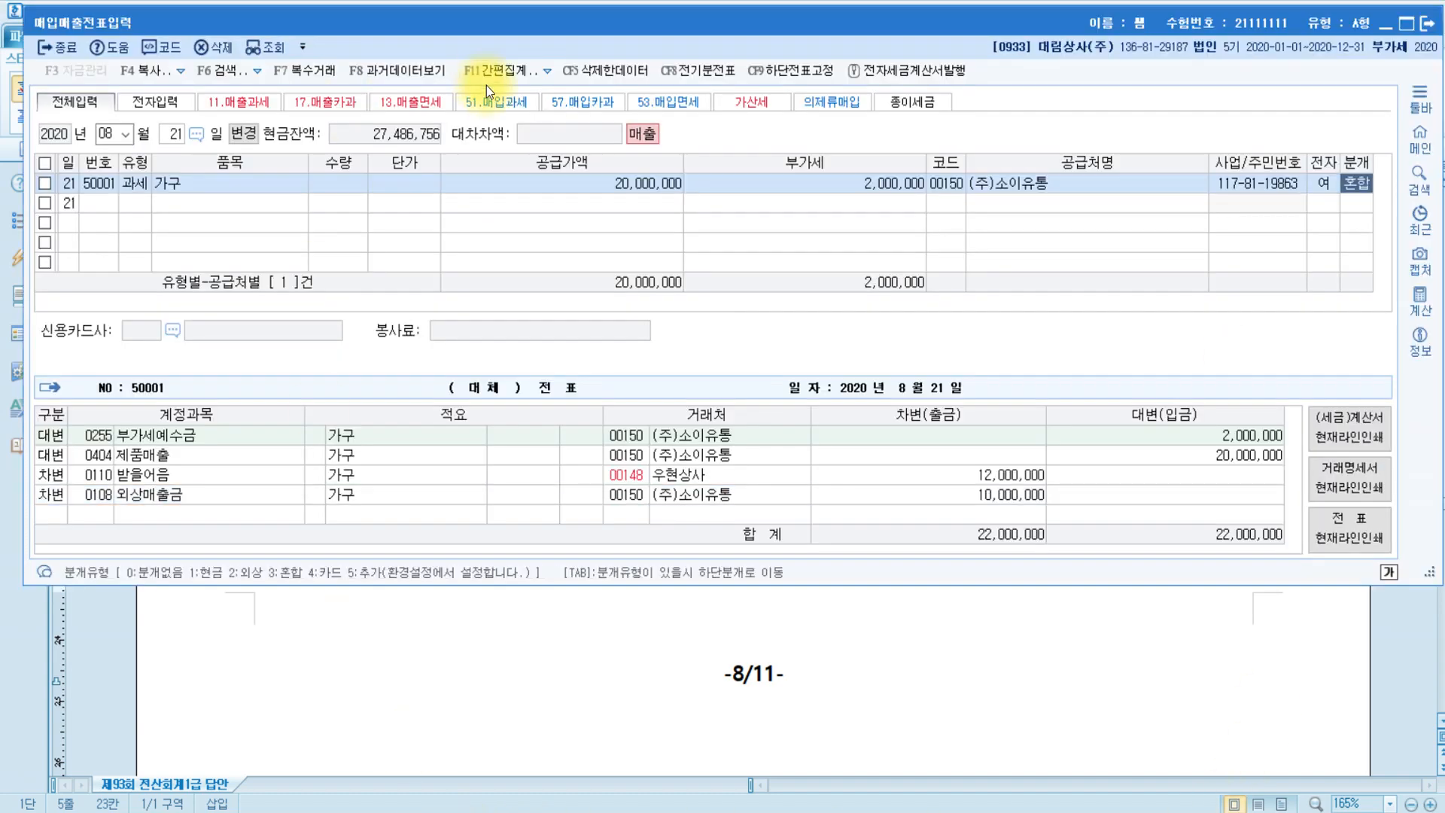
{"action": "type", "text": "110"}
{"action": "key", "text": "Return"}
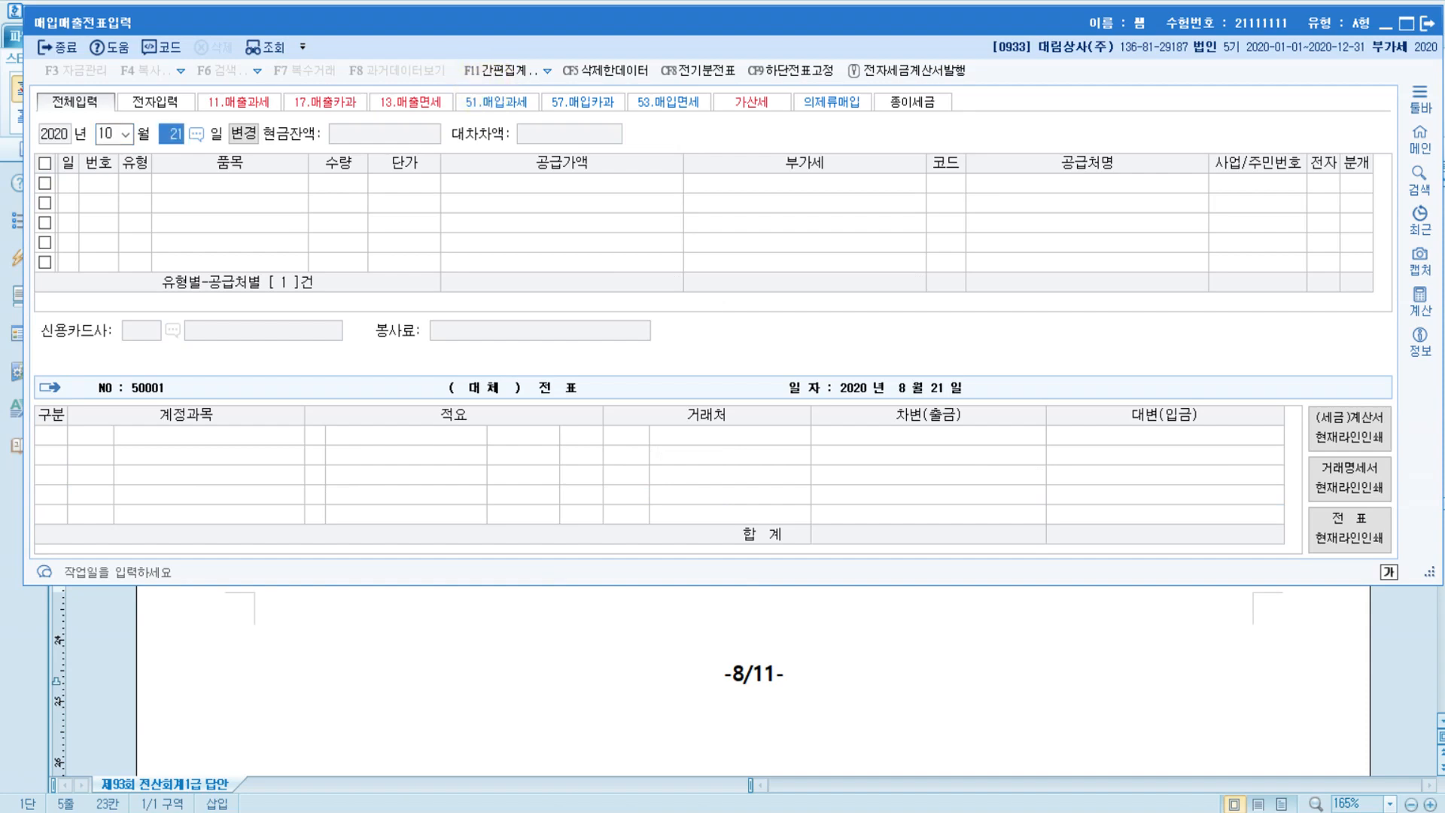
{"action": "type", "text": "11"}
{"action": "key", "text": "Return"}
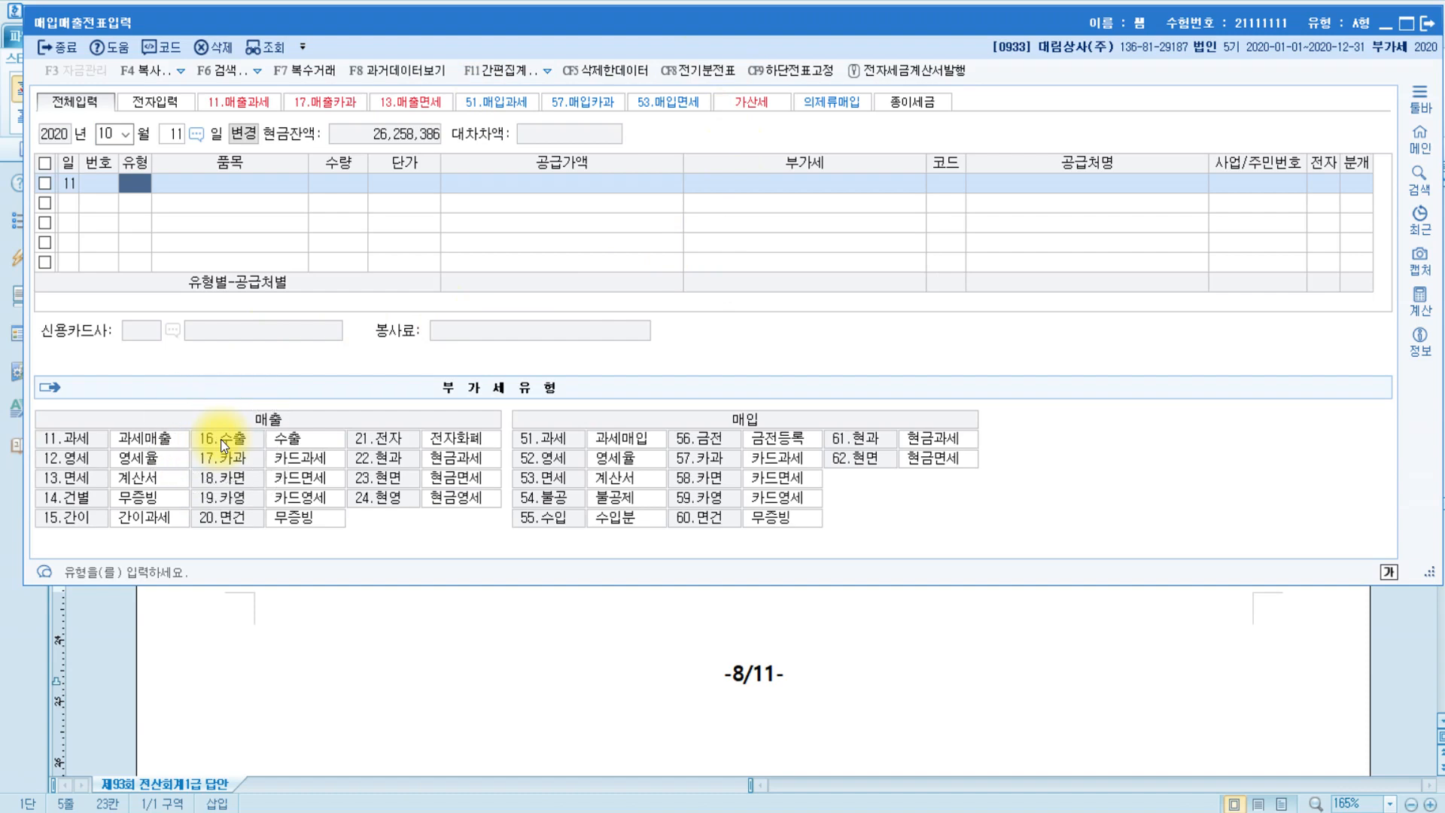
Enter a sales line of type 16 수출 with 품목 제품, 수량 30,000 and 단가 1,200
{"action": "left_click", "coordinate": [220, 440]}
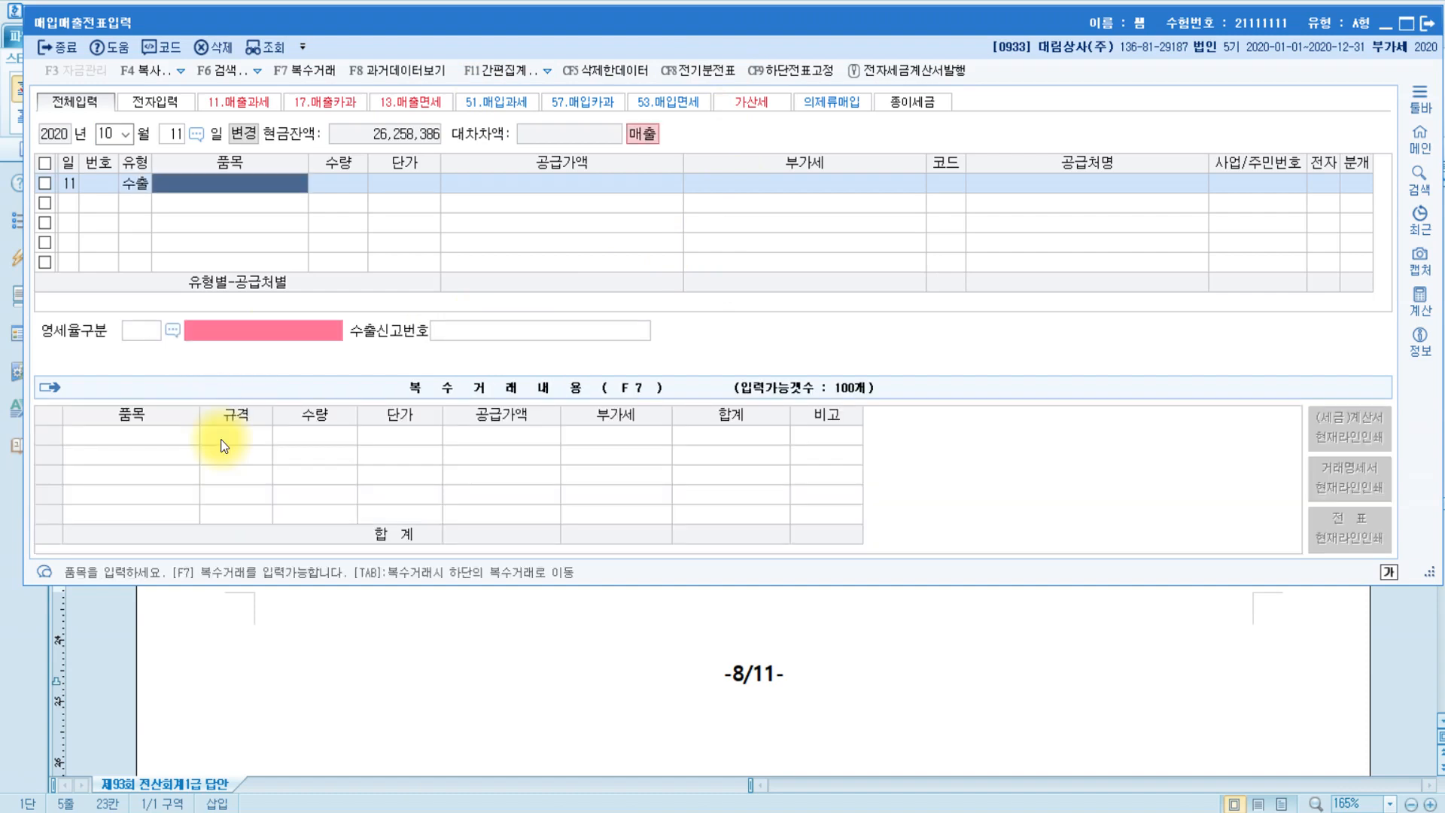
{"action": "type", "text": "제품"}
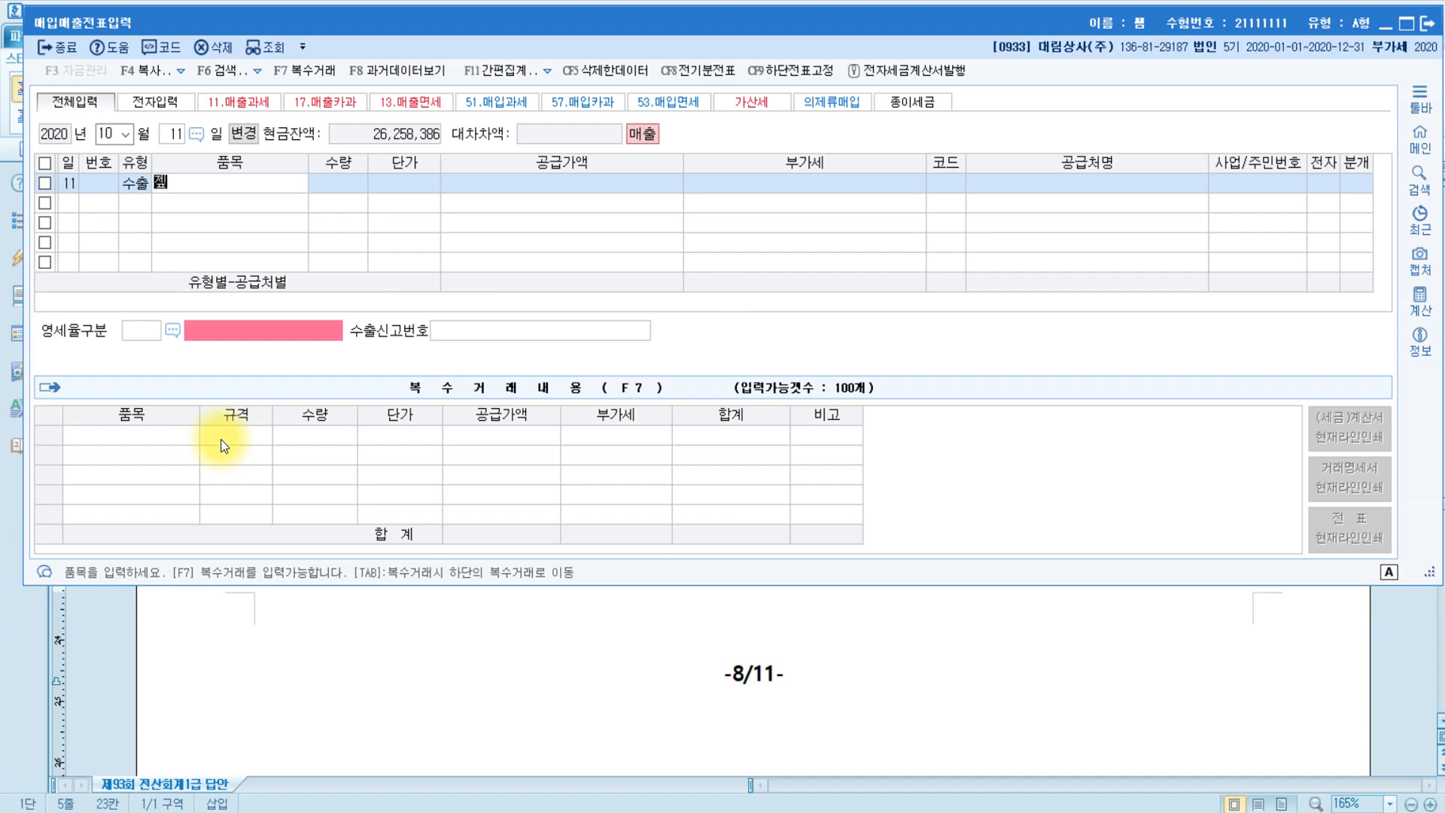
{"action": "key", "text": "Return"}
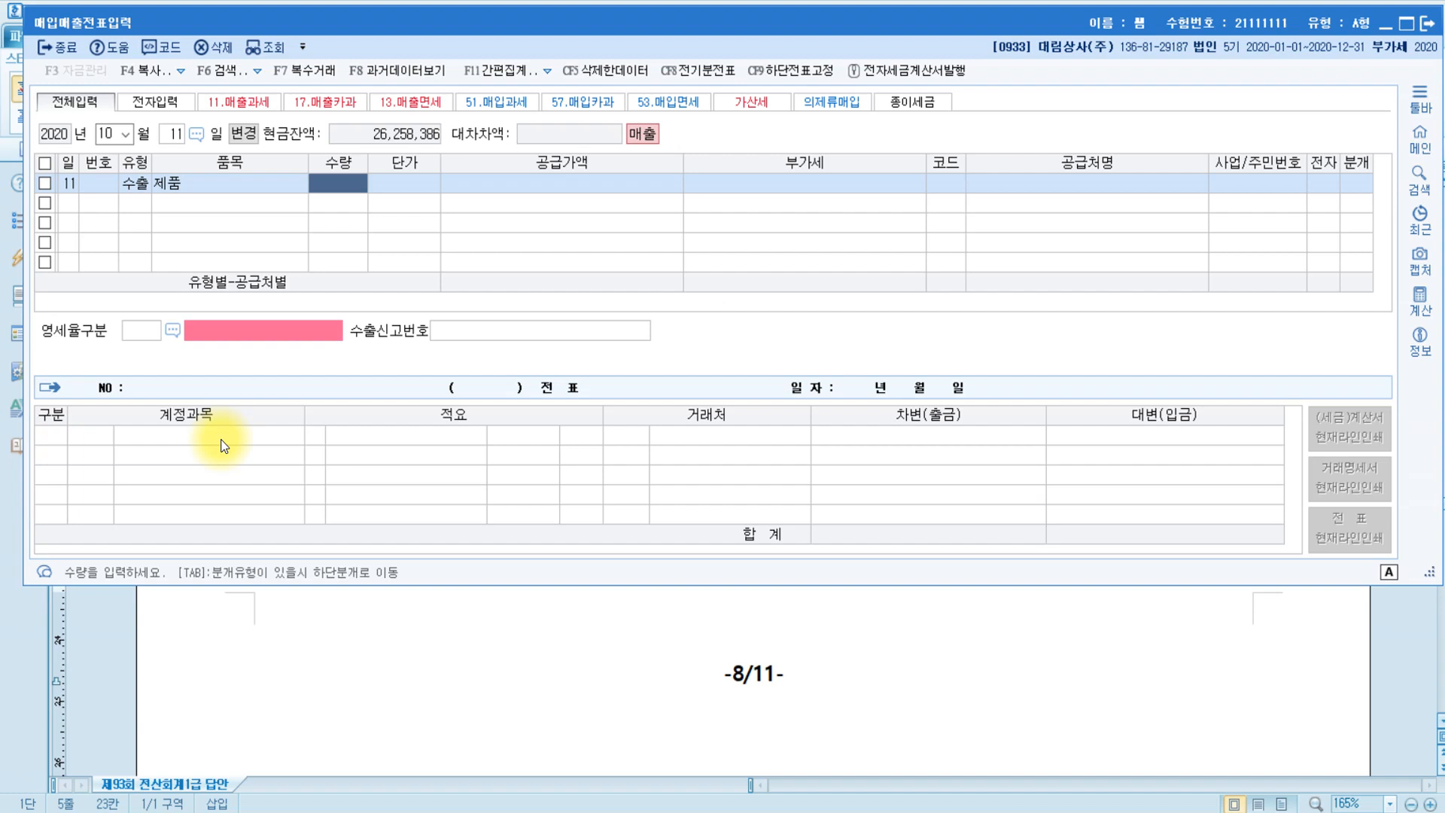
{"action": "type", "text": "300000"}
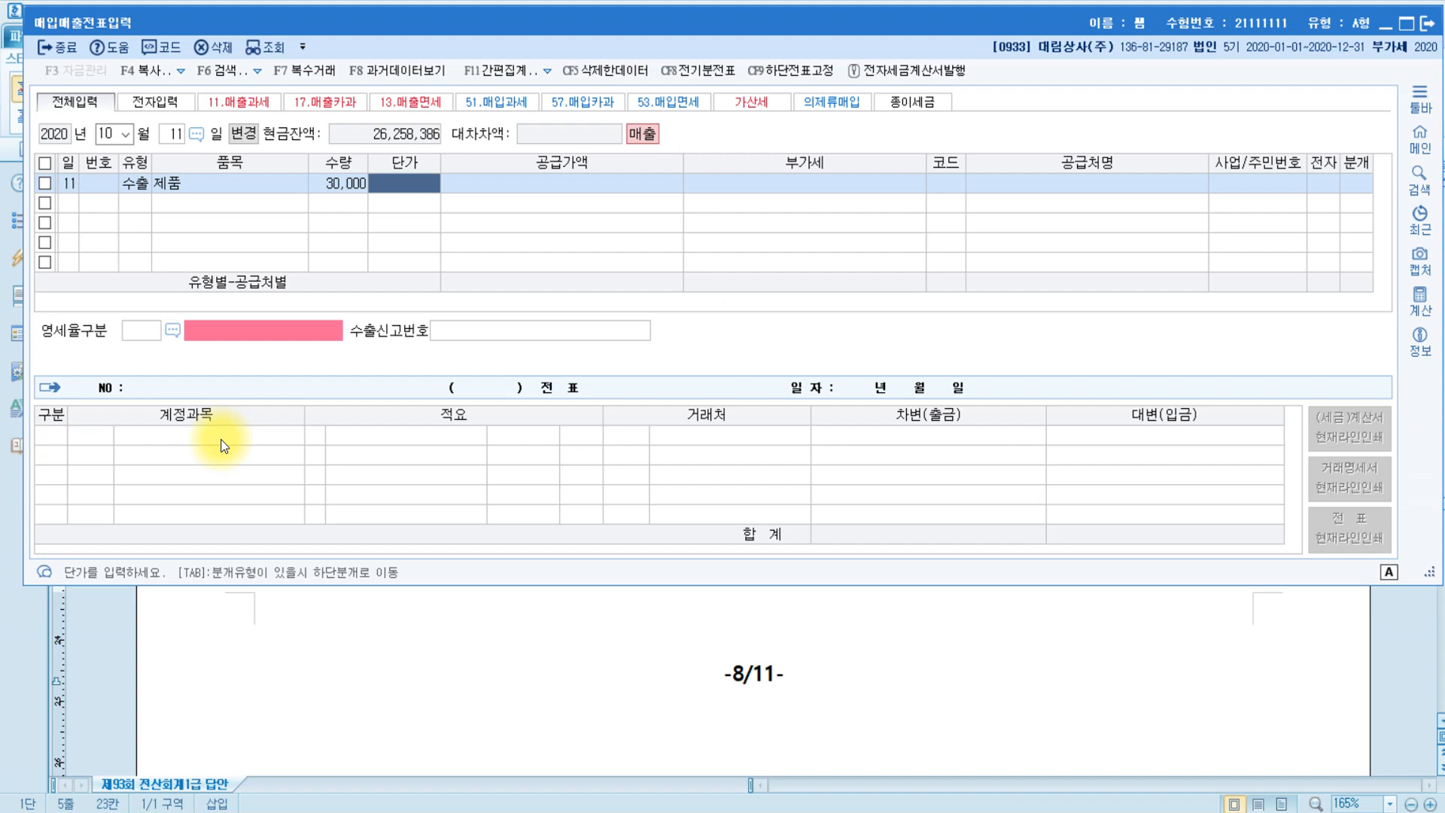
{"action": "type", "text": "1,200"}
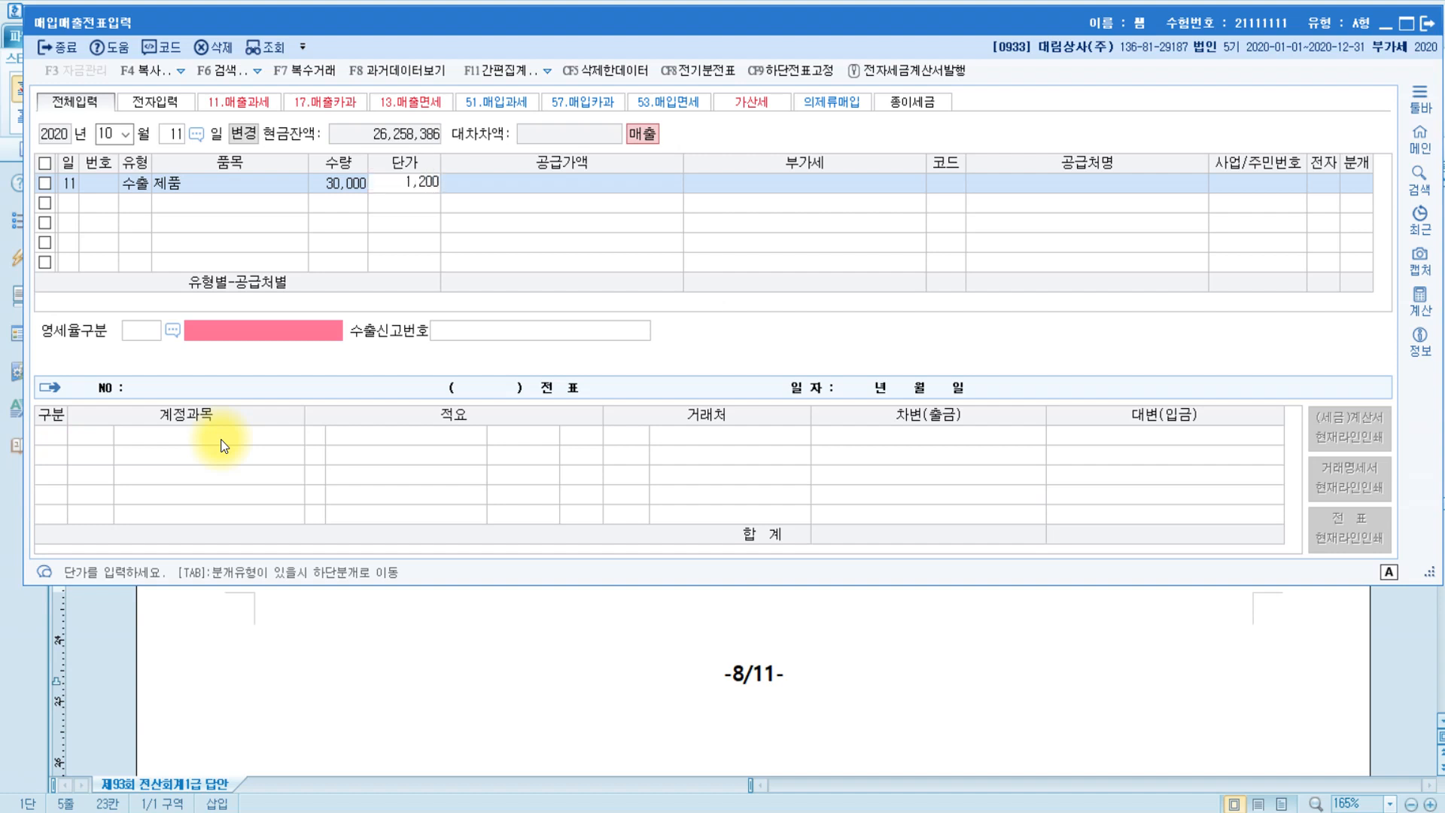
{"action": "key", "text": "Return"}
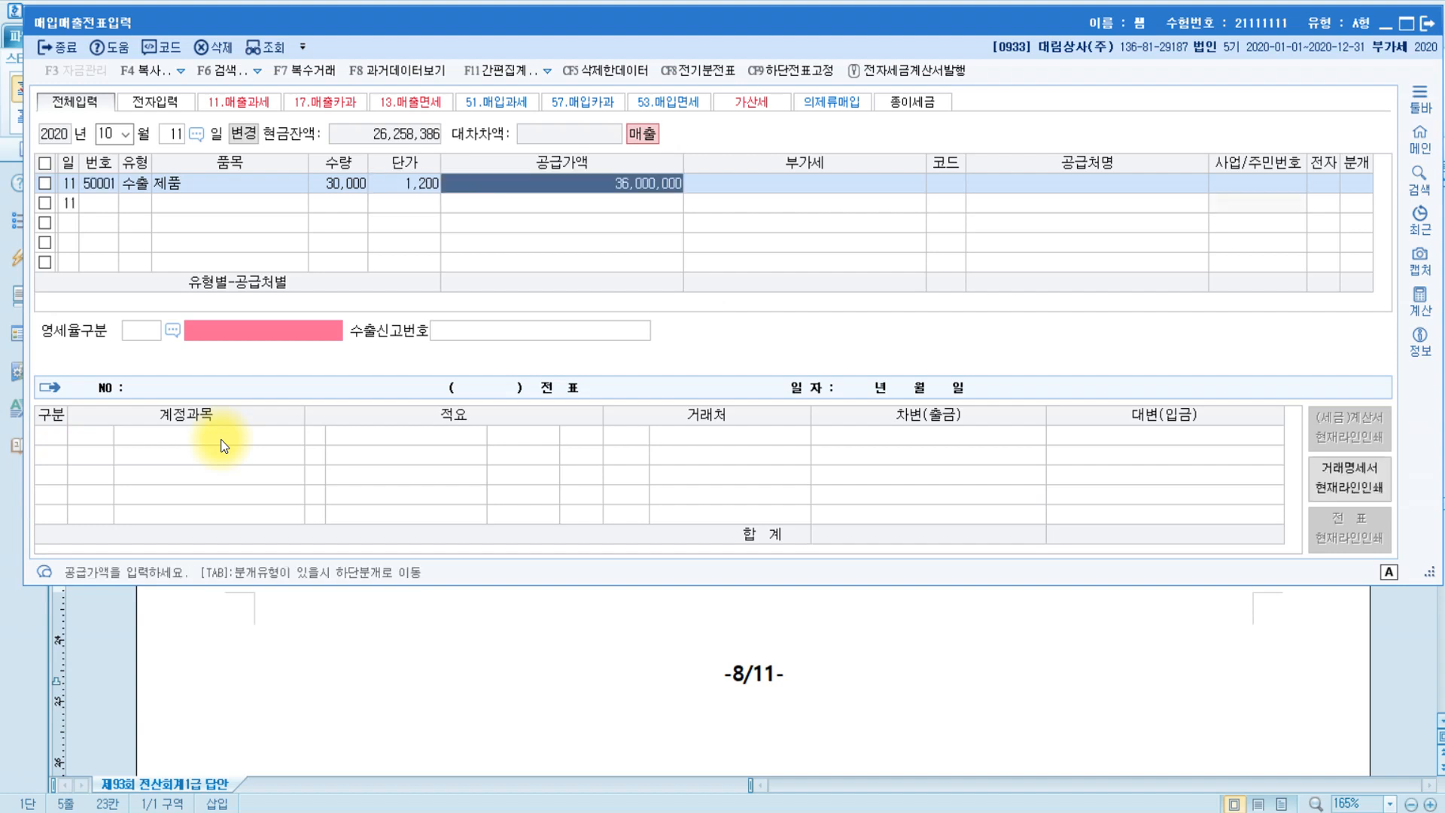
Clear the export line's 수량 and 단가 by setting both to 0
{"action": "left_click", "coordinate": [343, 182]}
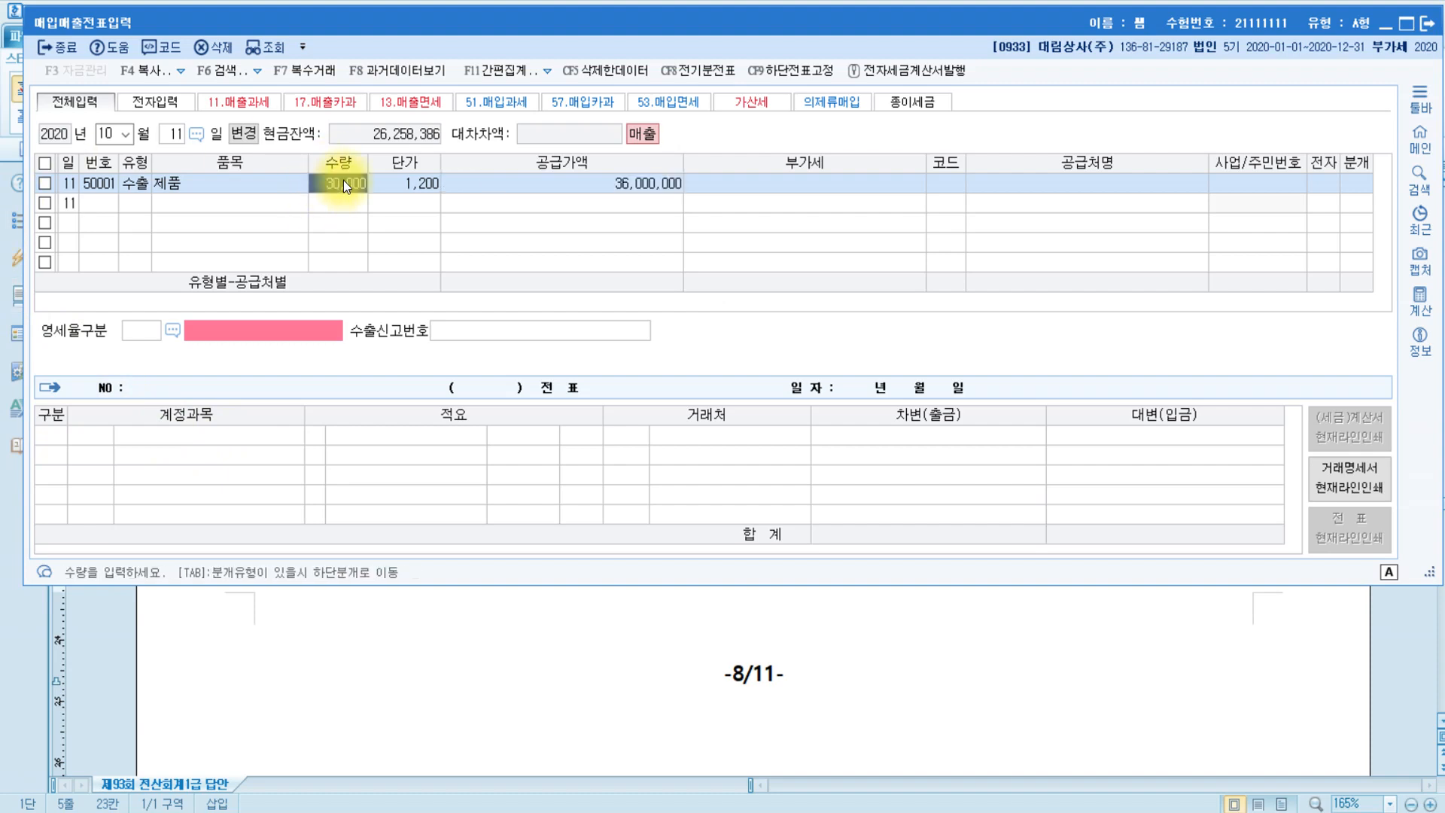
{"action": "left_click", "coordinate": [403, 183]}
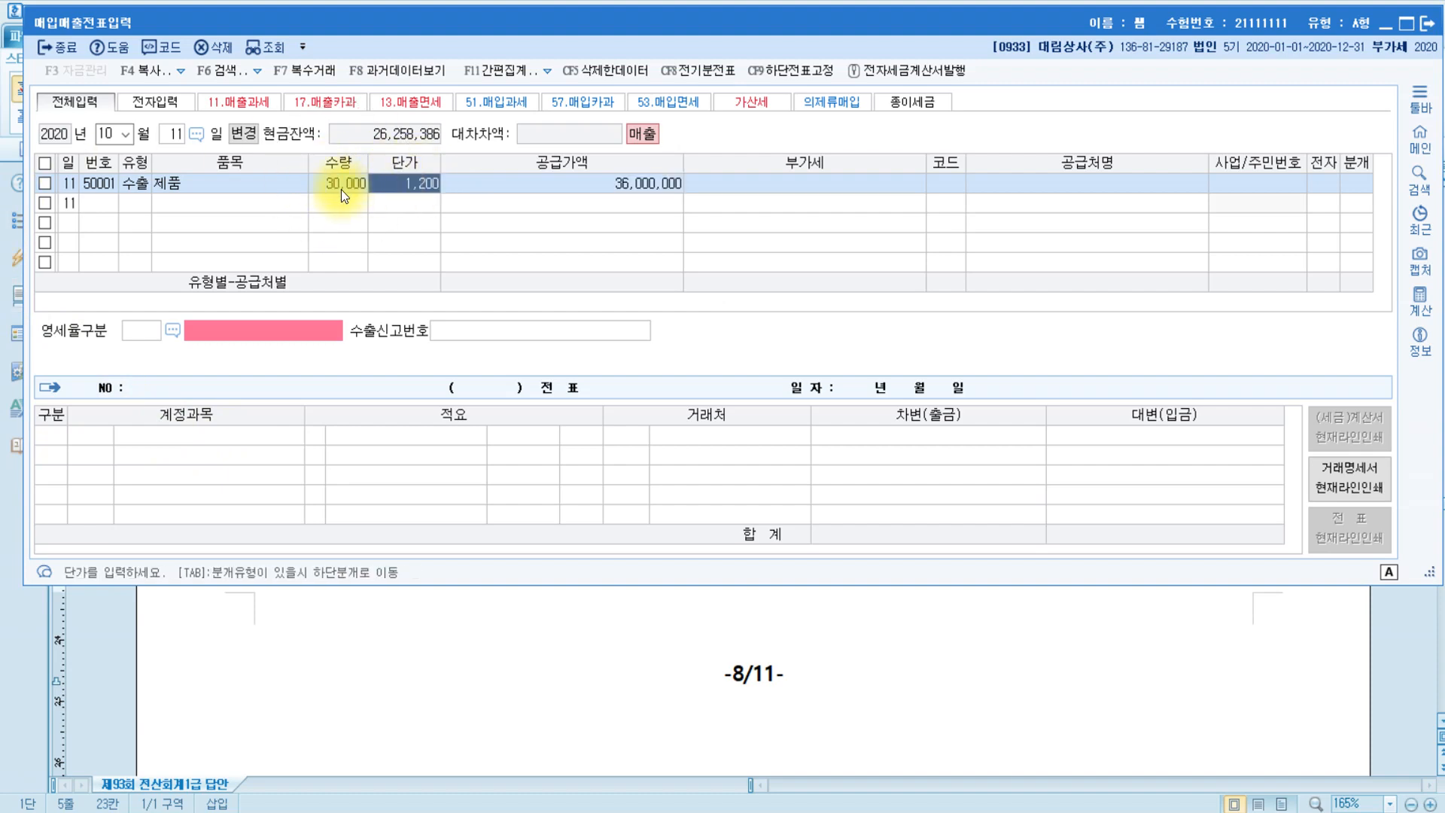
{"action": "left_click", "coordinate": [341, 186]}
{"action": "left_click", "coordinate": [401, 183]}
{"action": "left_click", "coordinate": [333, 187]}
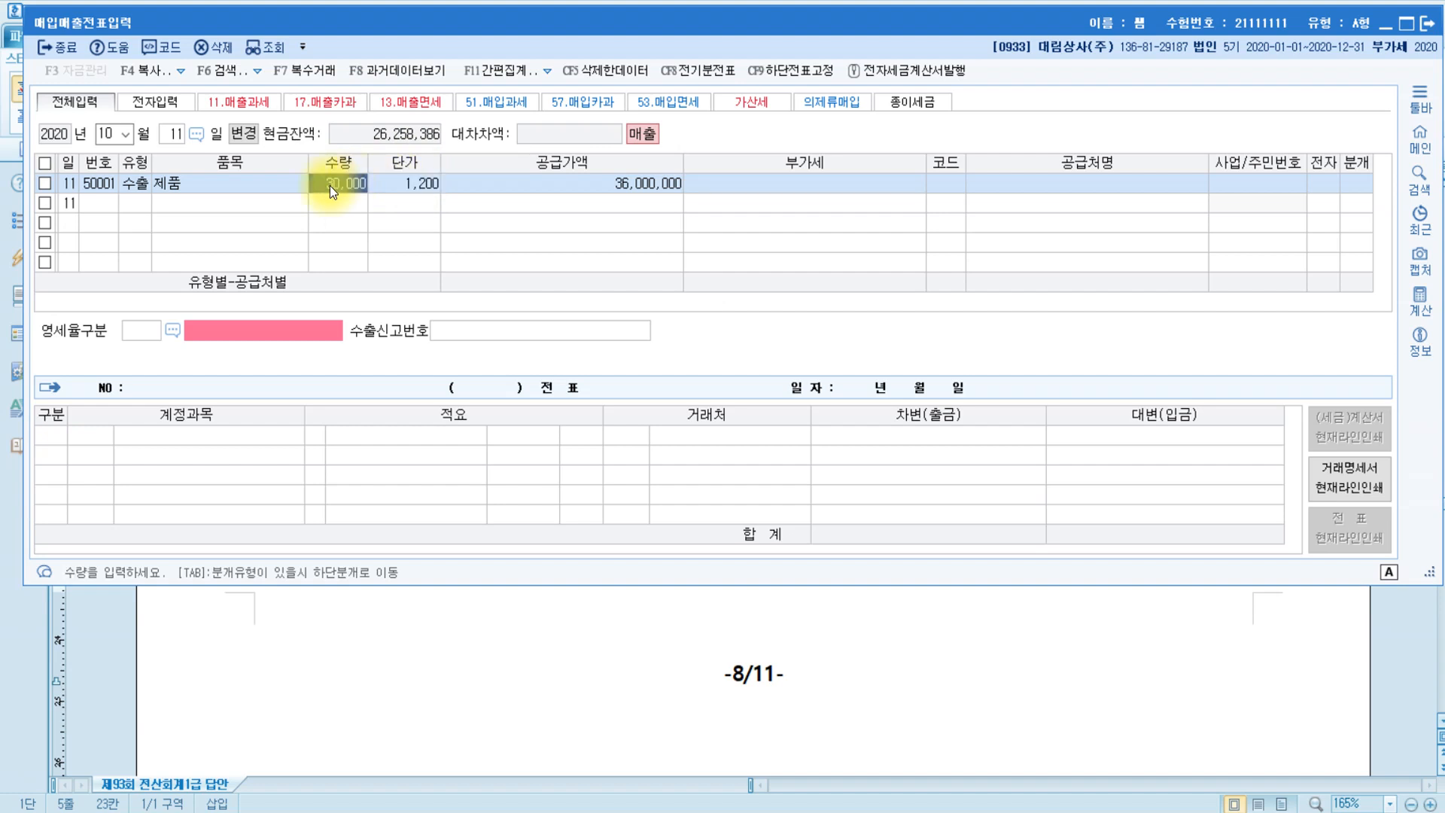
{"action": "left_click", "coordinate": [395, 187]}
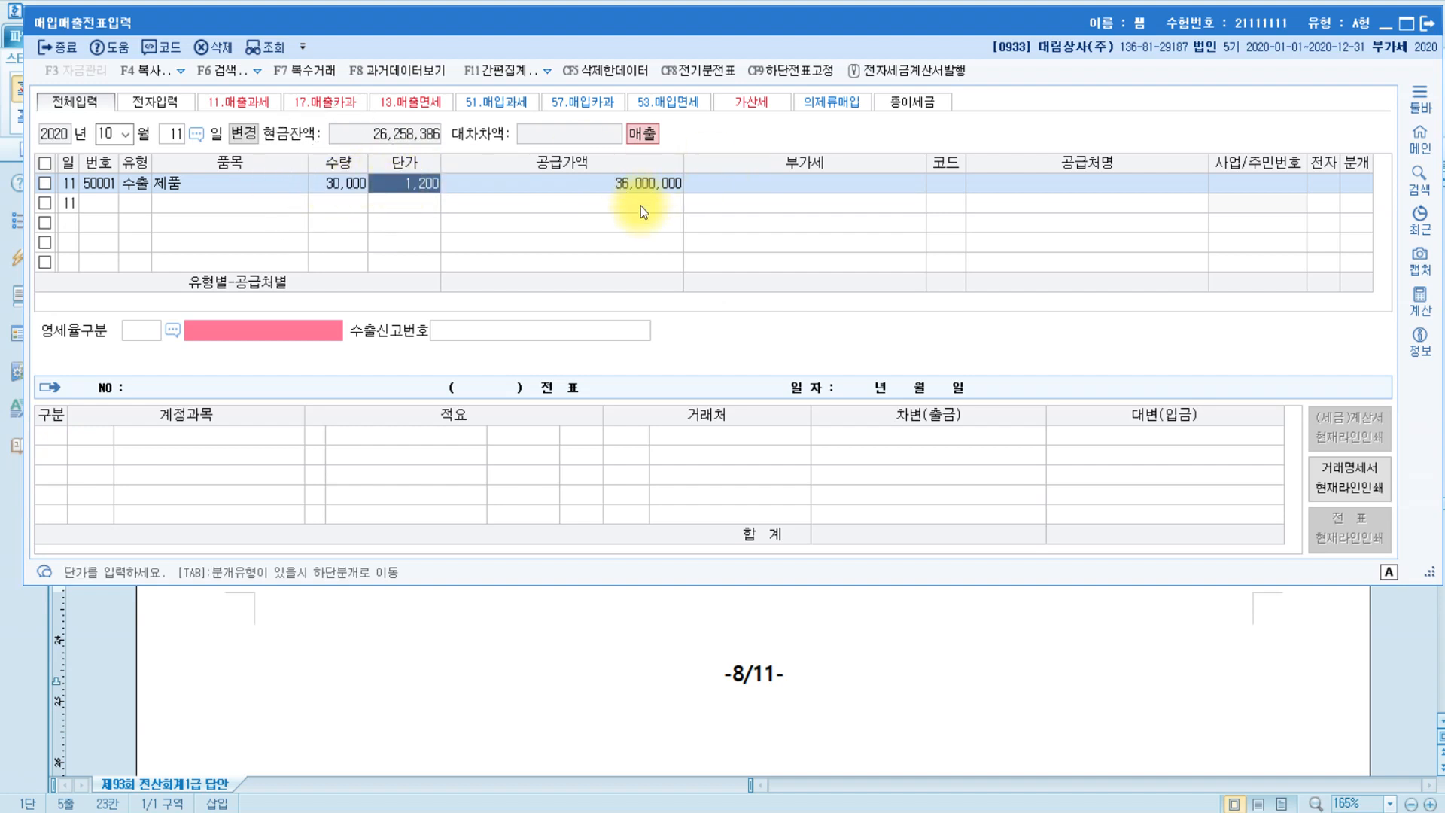
{"action": "left_click", "coordinate": [355, 186]}
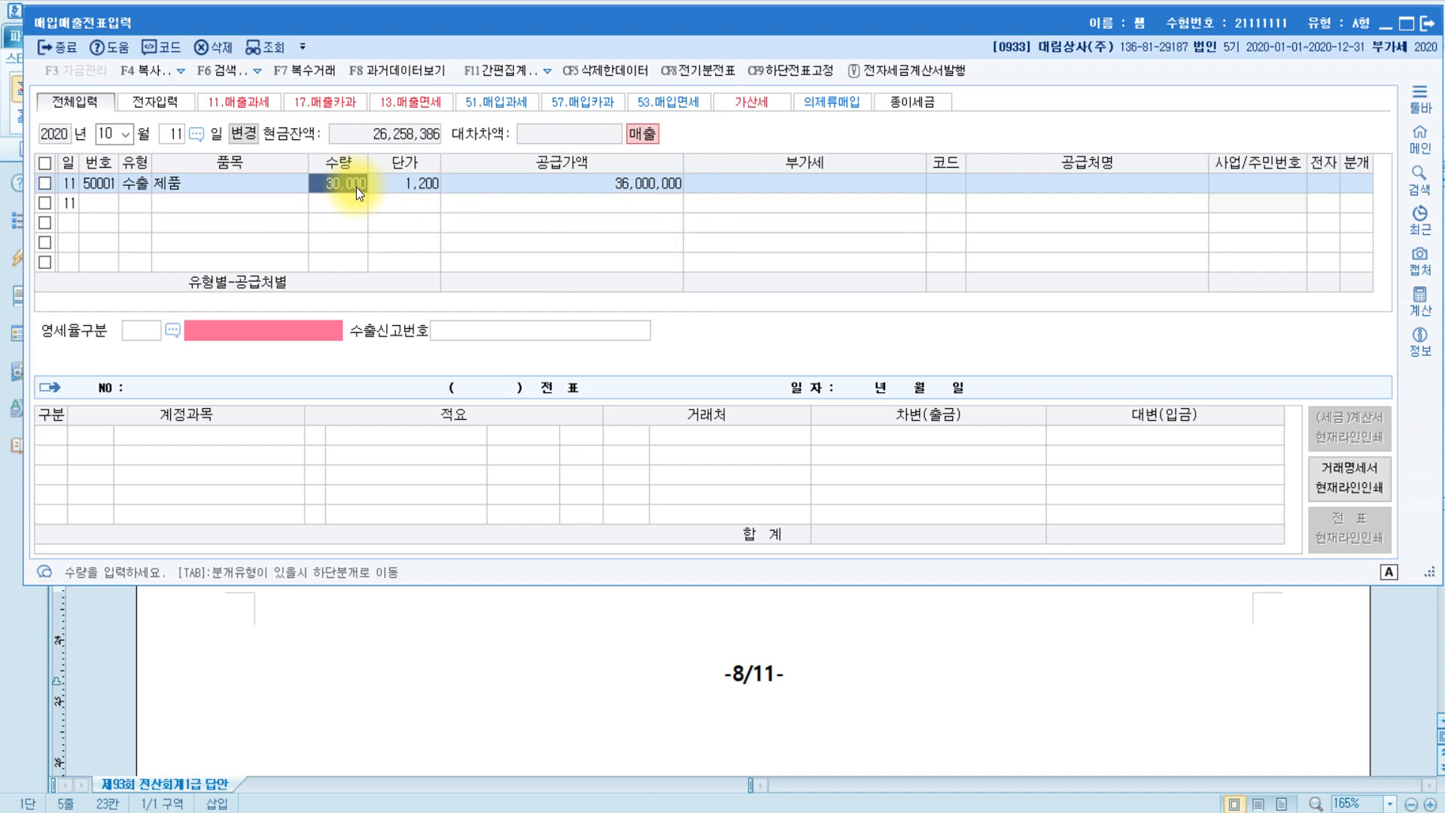
{"action": "type", "text": "0"}
{"action": "key", "text": "Return"}
{"action": "type", "text": "0"}
{"action": "key", "text": "Return"}
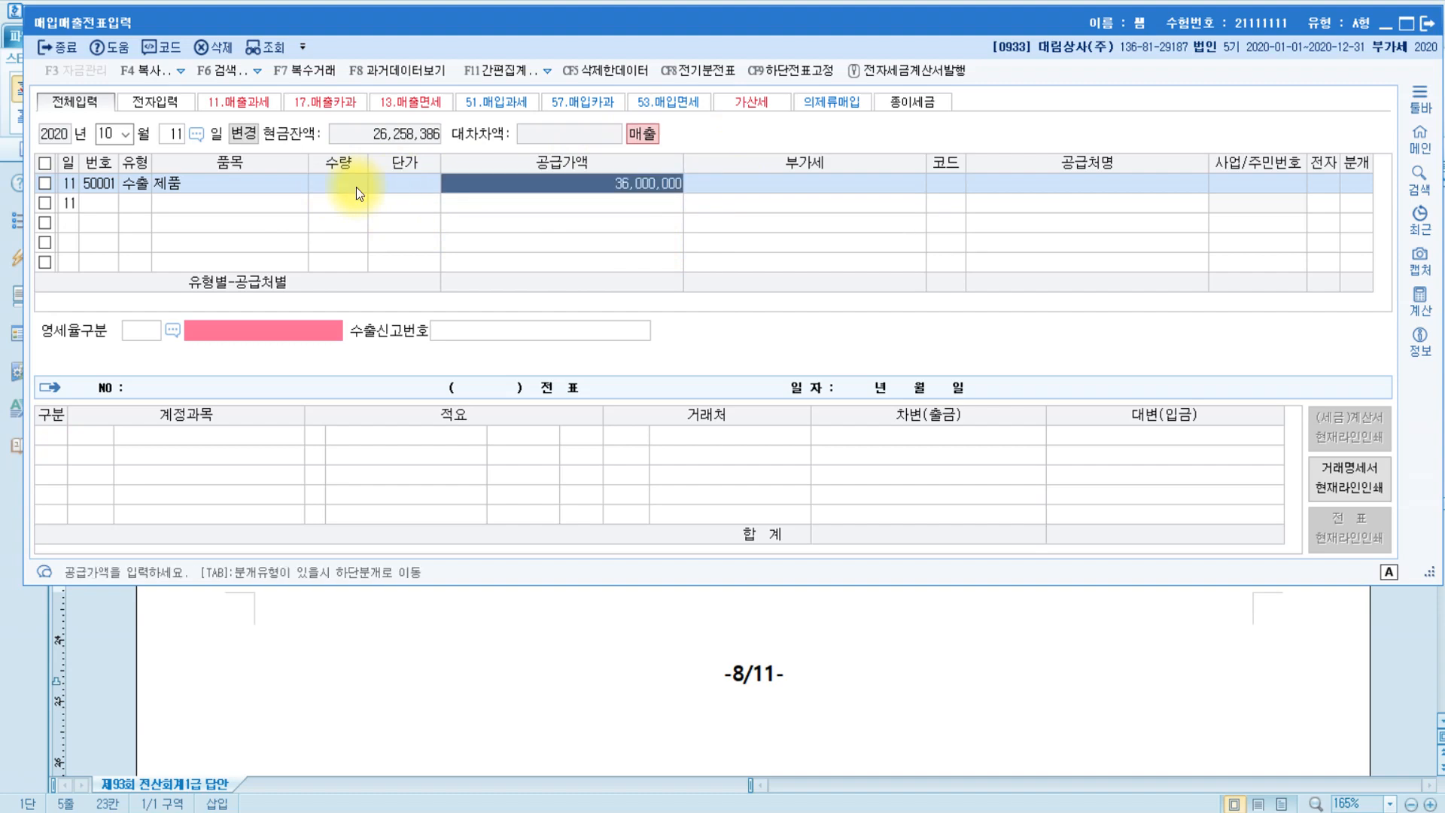
Accept the 공급가액 of 36,000,000 on the export line and set its 공급처 to (주)필립스
{"action": "key", "text": "Return"}
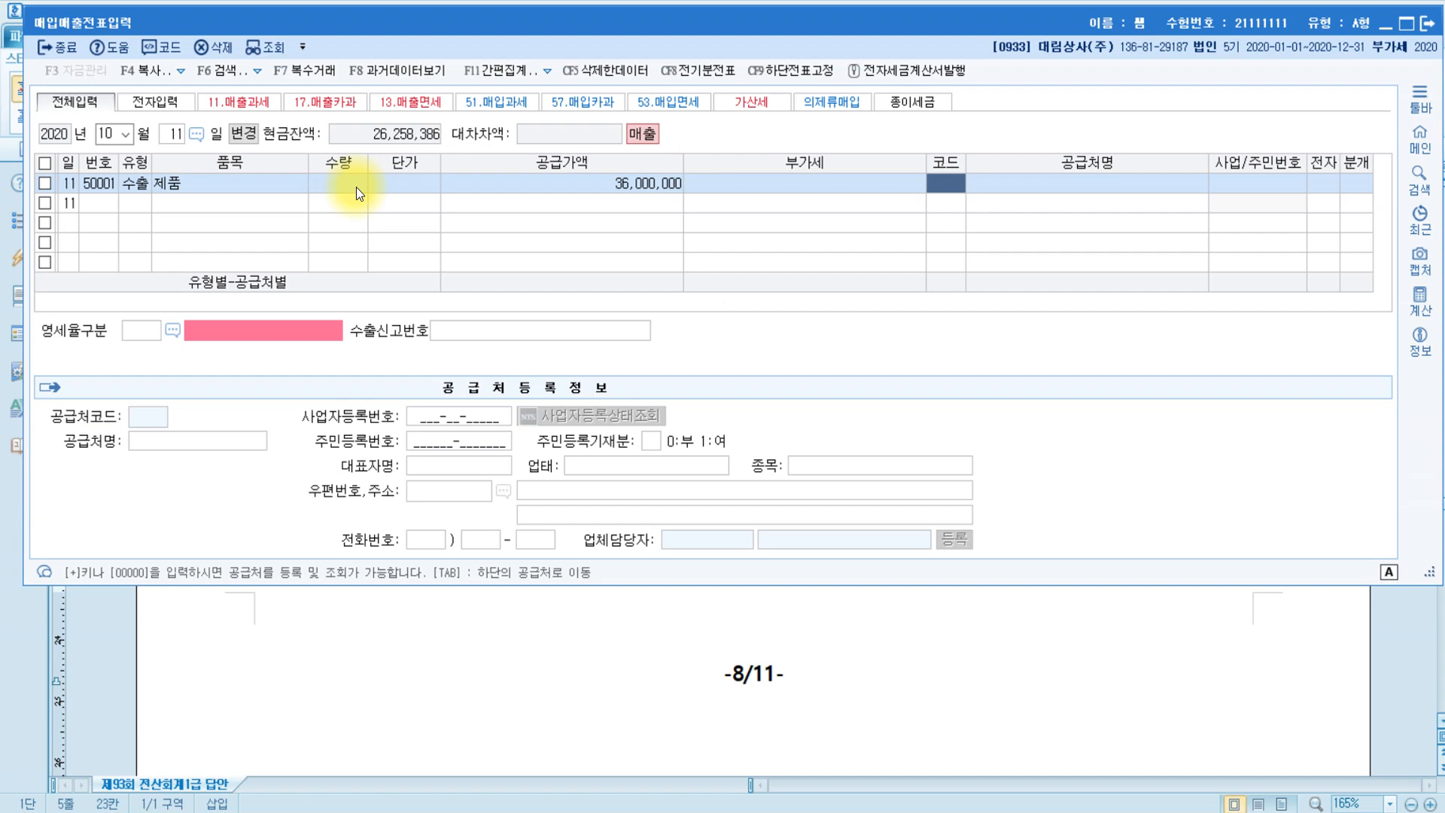
{"action": "type", "text": "필립"}
{"action": "key", "text": "Return"}
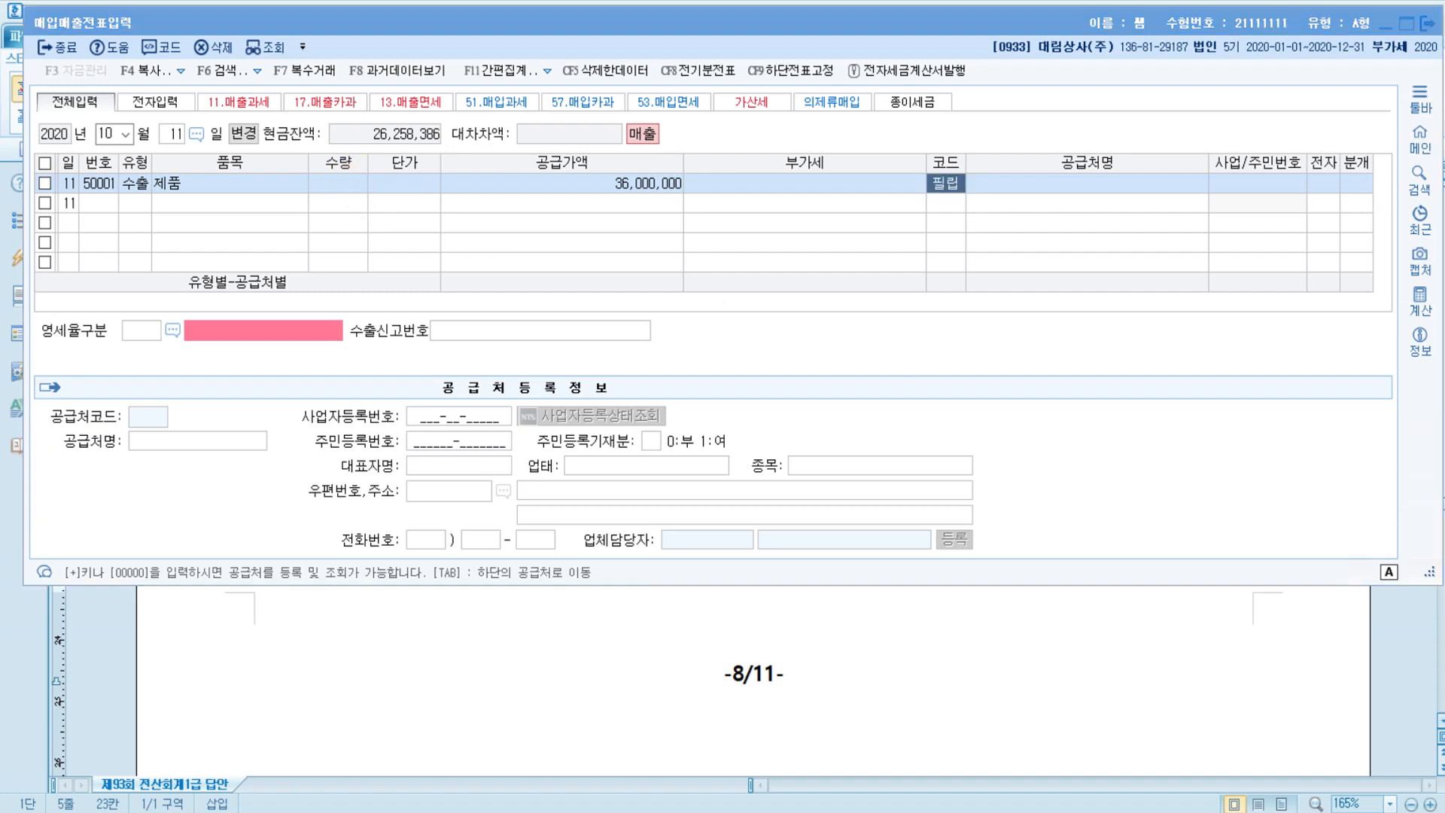
{"action": "key", "text": "Return"}
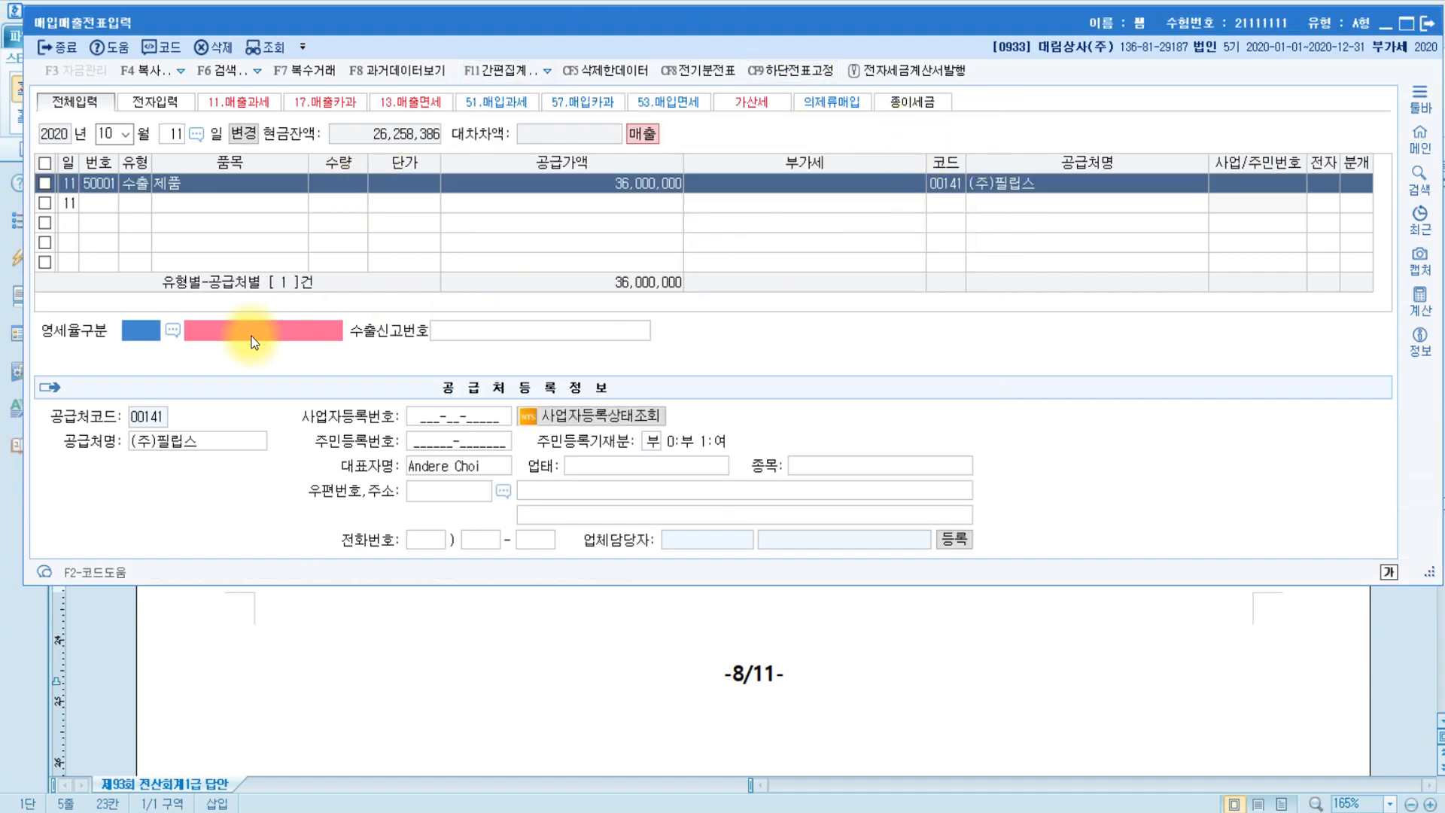
Set 영세율구분 to 1 직접수출(대행수출 포함), leave 수출신고번호 blank, and apply 분개유형 2 외상
{"action": "key", "text": "F2"}
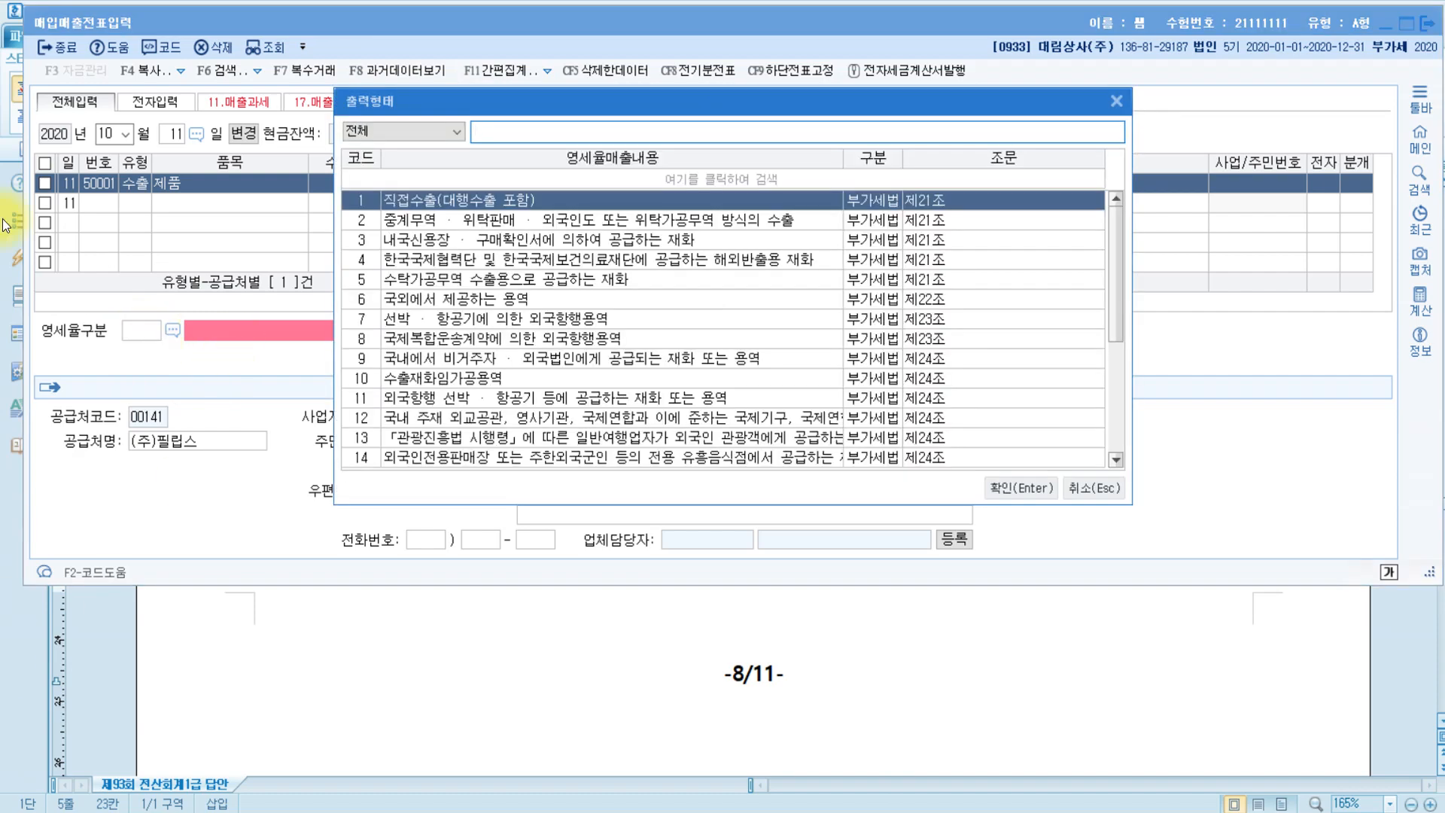
{"action": "double_click", "coordinate": [445, 205]}
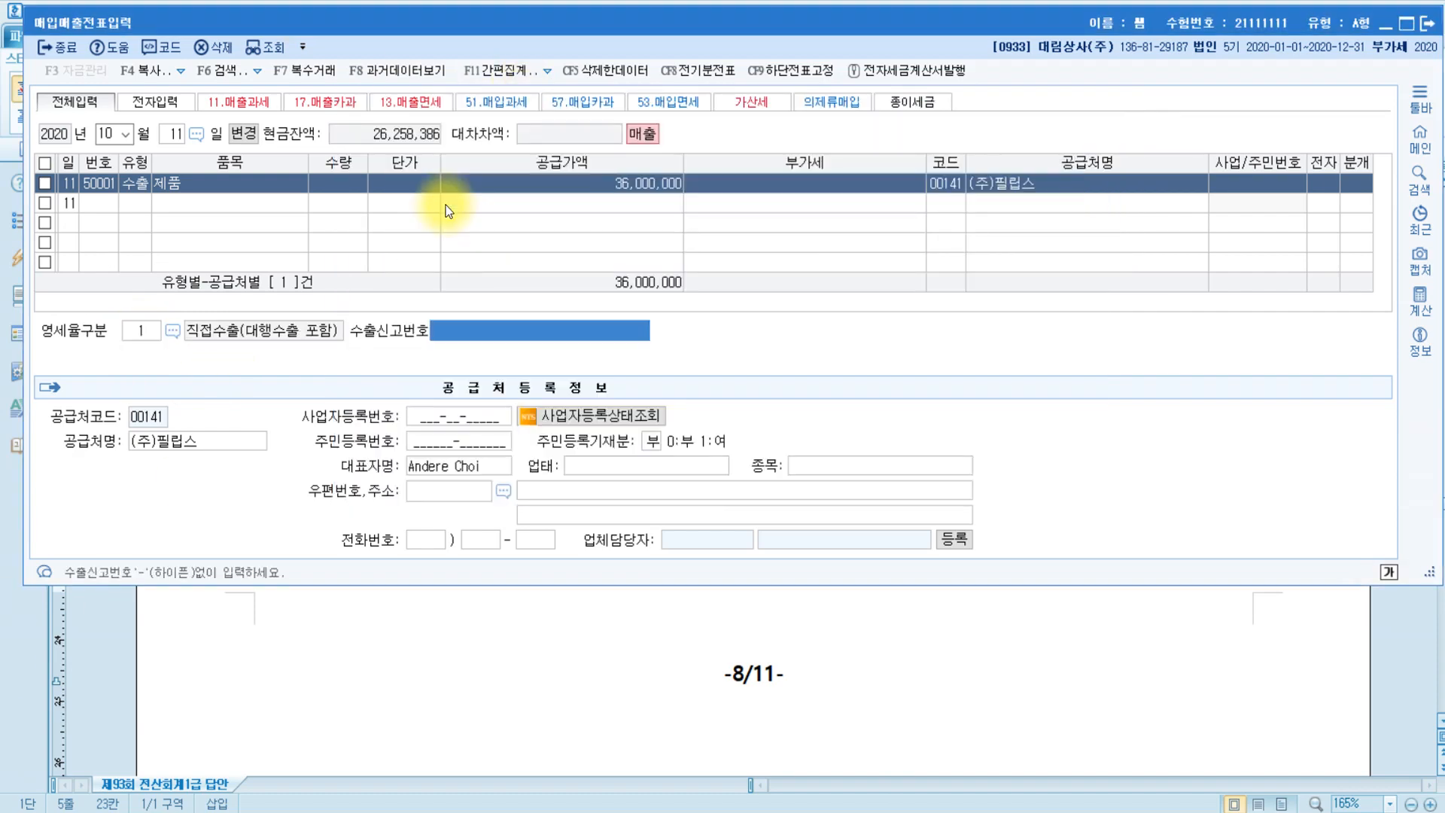
{"action": "key", "text": "Return"}
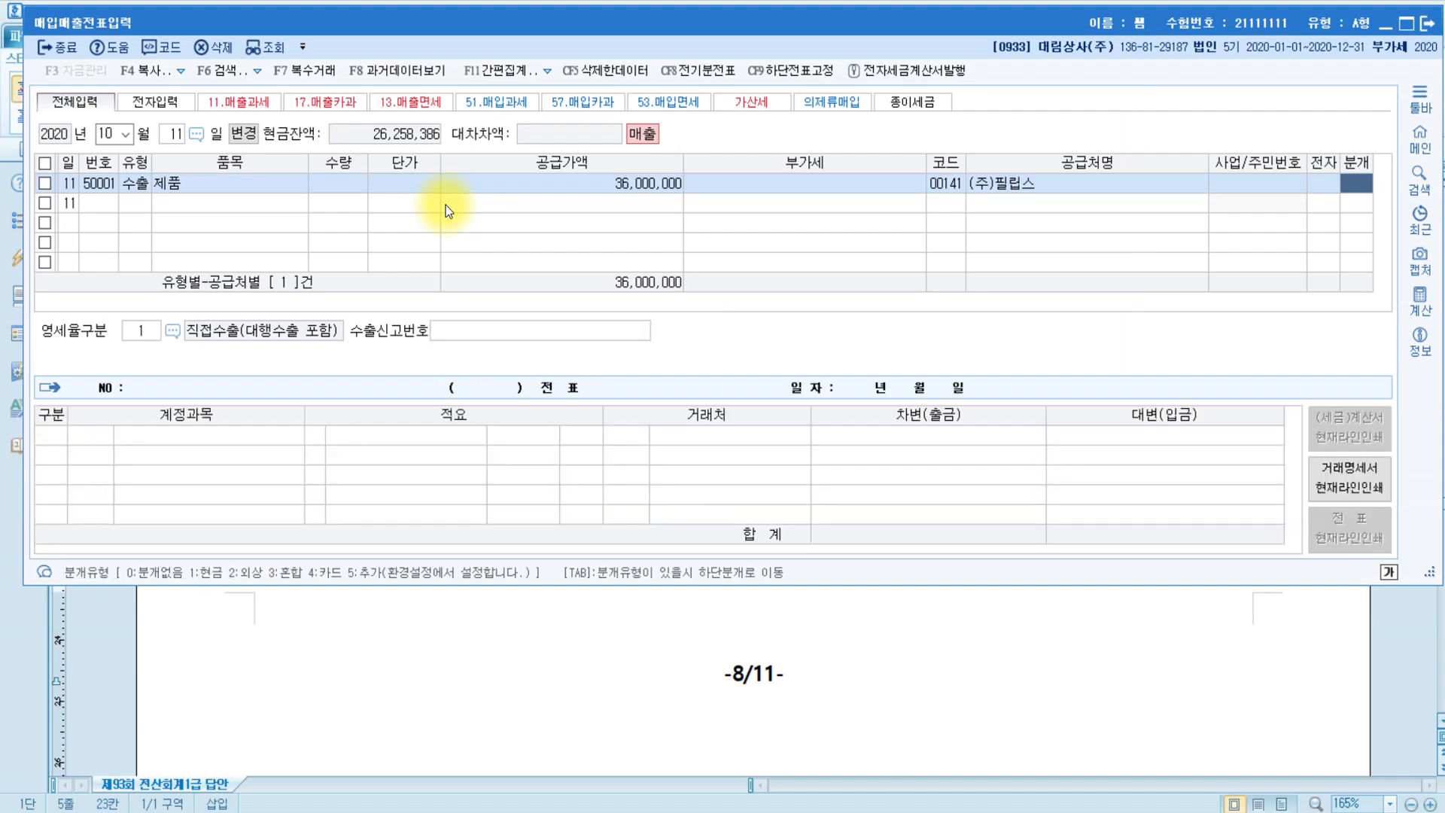
{"action": "type", "text": "2"}
{"action": "key", "text": "Return"}
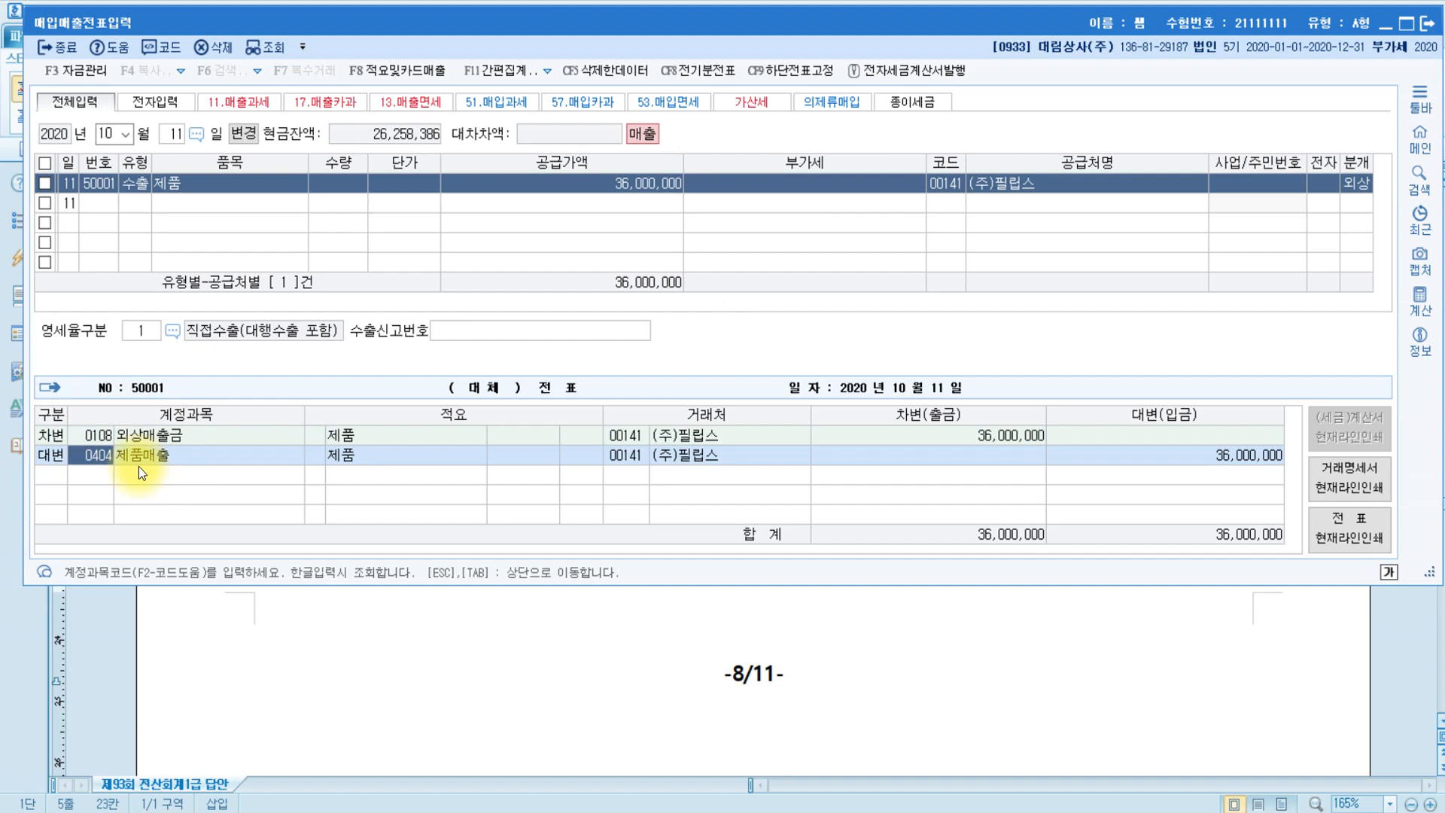
Read problem [3] in the 한글 document, and set the voucher date in KcLep to 11월 7일
{"action": "left_click", "coordinate": [799, 646]}
{"action": "scroll", "coordinate": [801, 651], "scroll_direction": "down", "scroll_amount": 10}
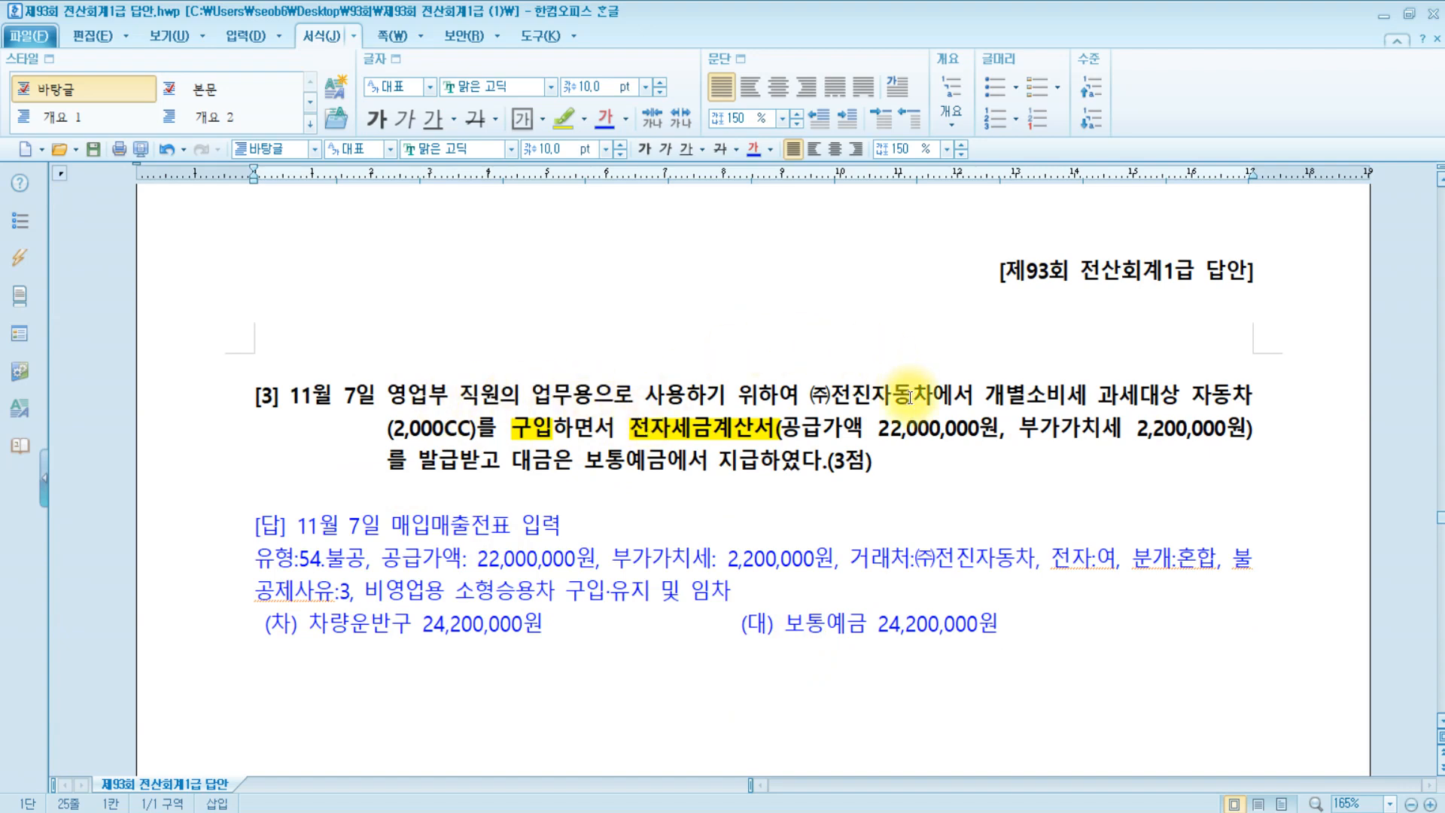
{"action": "left_click_drag", "start_coordinate": [985, 397], "coordinate": [1250, 398]}
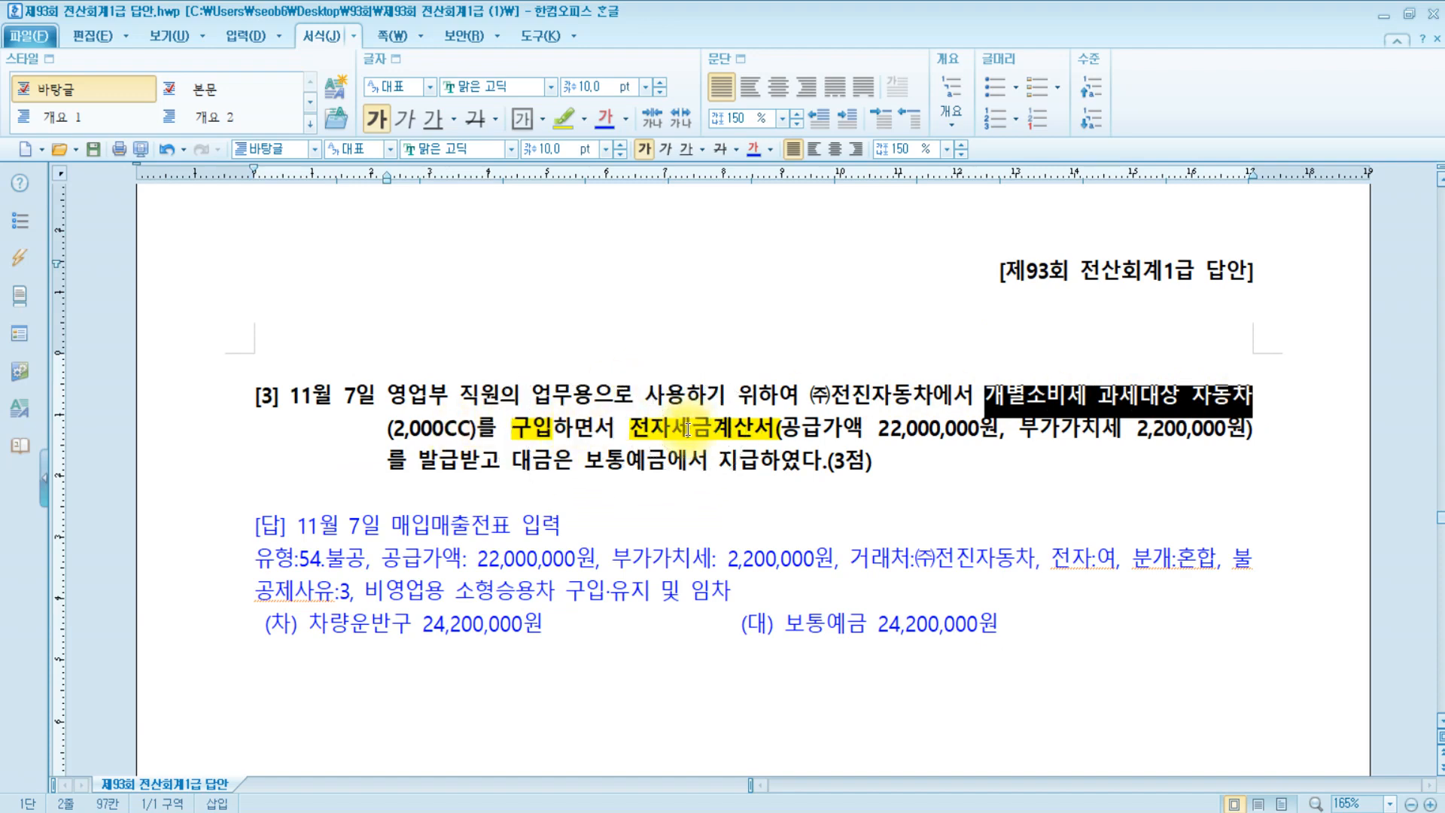
{"action": "left_click", "coordinate": [998, 406]}
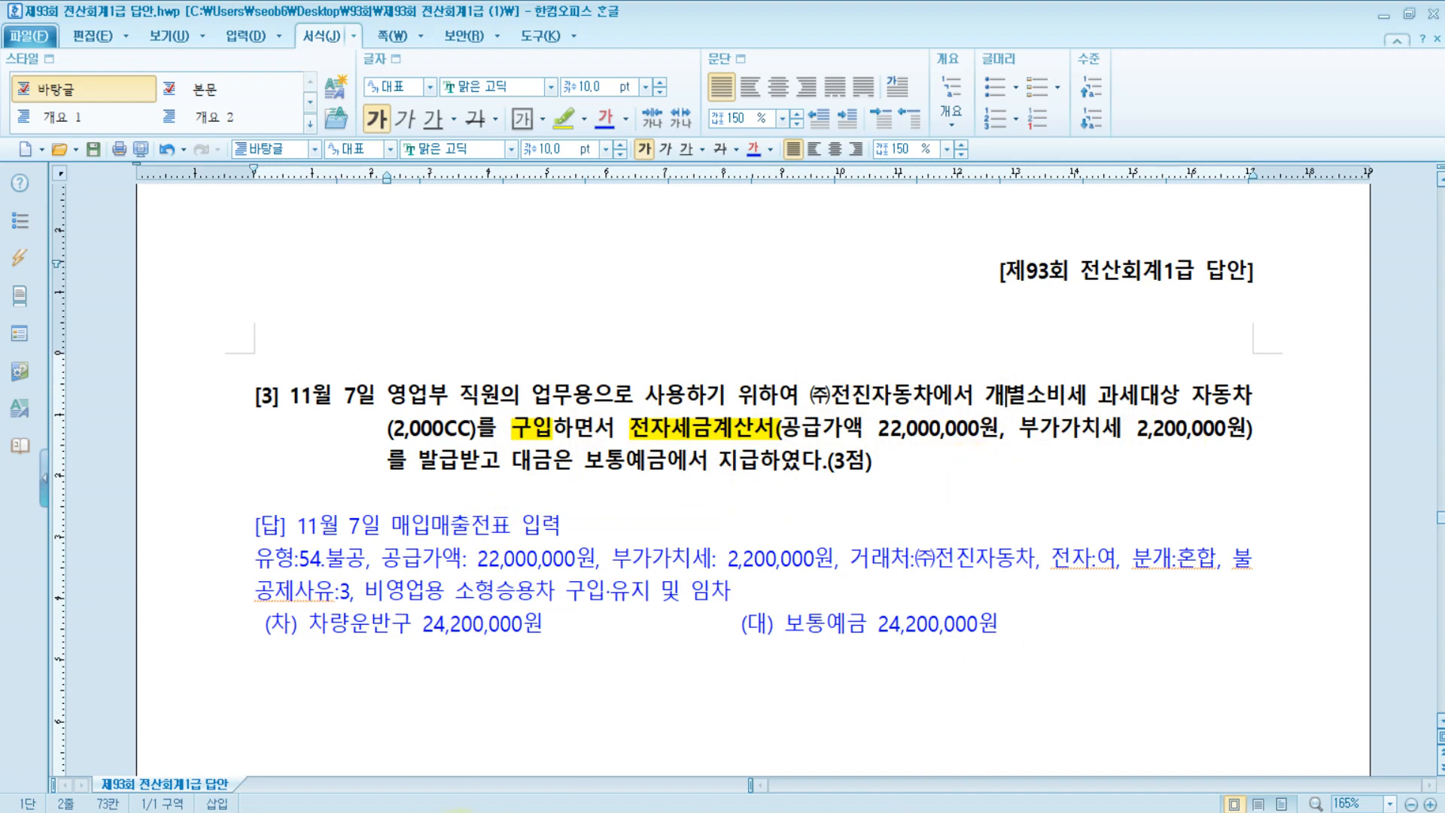
{"action": "left_click", "coordinate": [466, 811]}
{"action": "key", "text": "Escape"}
{"action": "key", "text": "Escape"}
{"action": "key", "text": "Escape"}
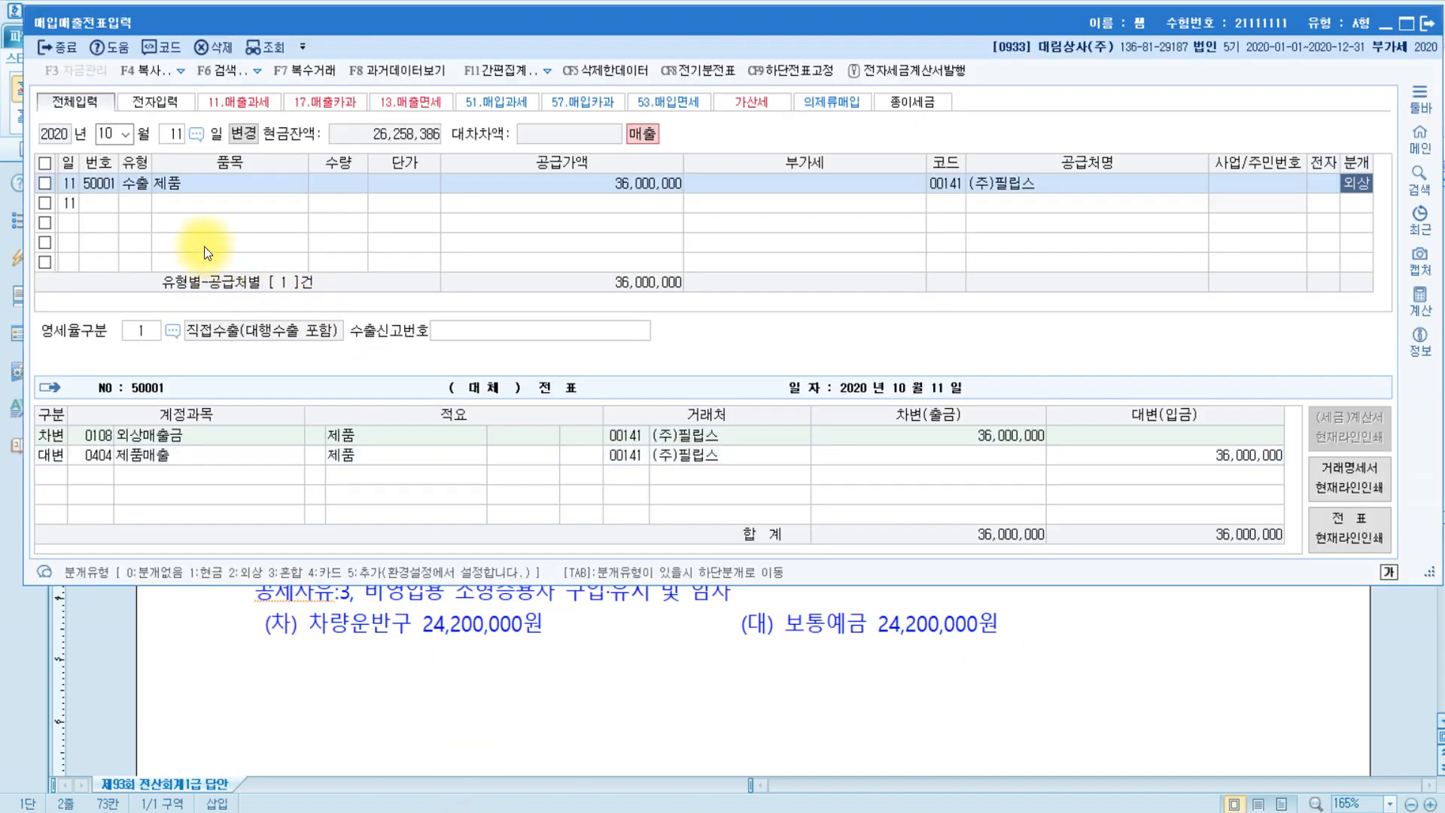
{"action": "type", "text": "11"}
{"action": "key", "text": "Return"}
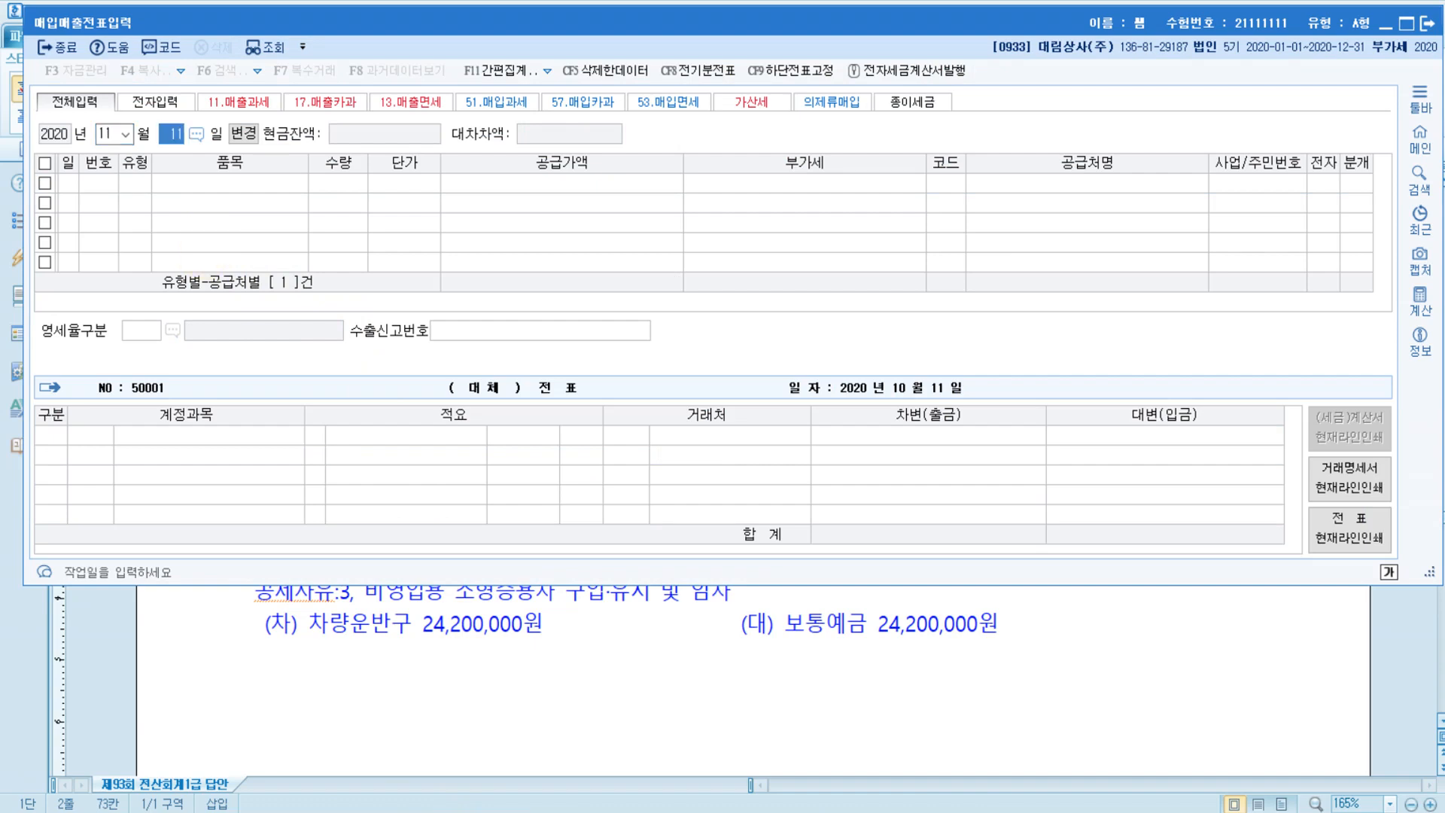
{"action": "type", "text": "7"}
{"action": "key", "text": "Return"}
{"action": "key", "text": "Return"}
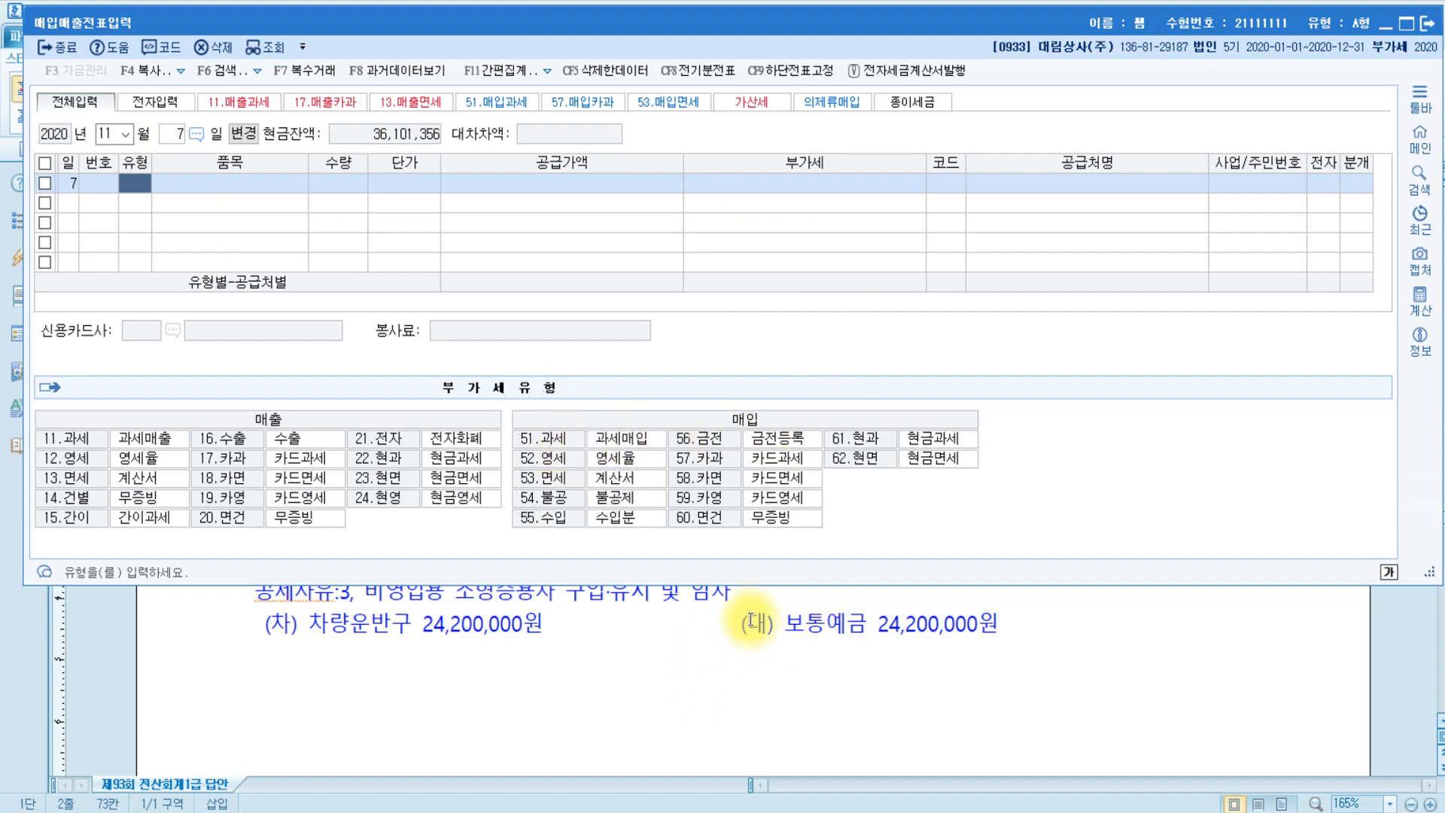
In the 한글 document, colour the phrase 개별소비세 과세대상 자동차 in problem [3] blue
{"action": "left_click", "coordinate": [771, 604]}
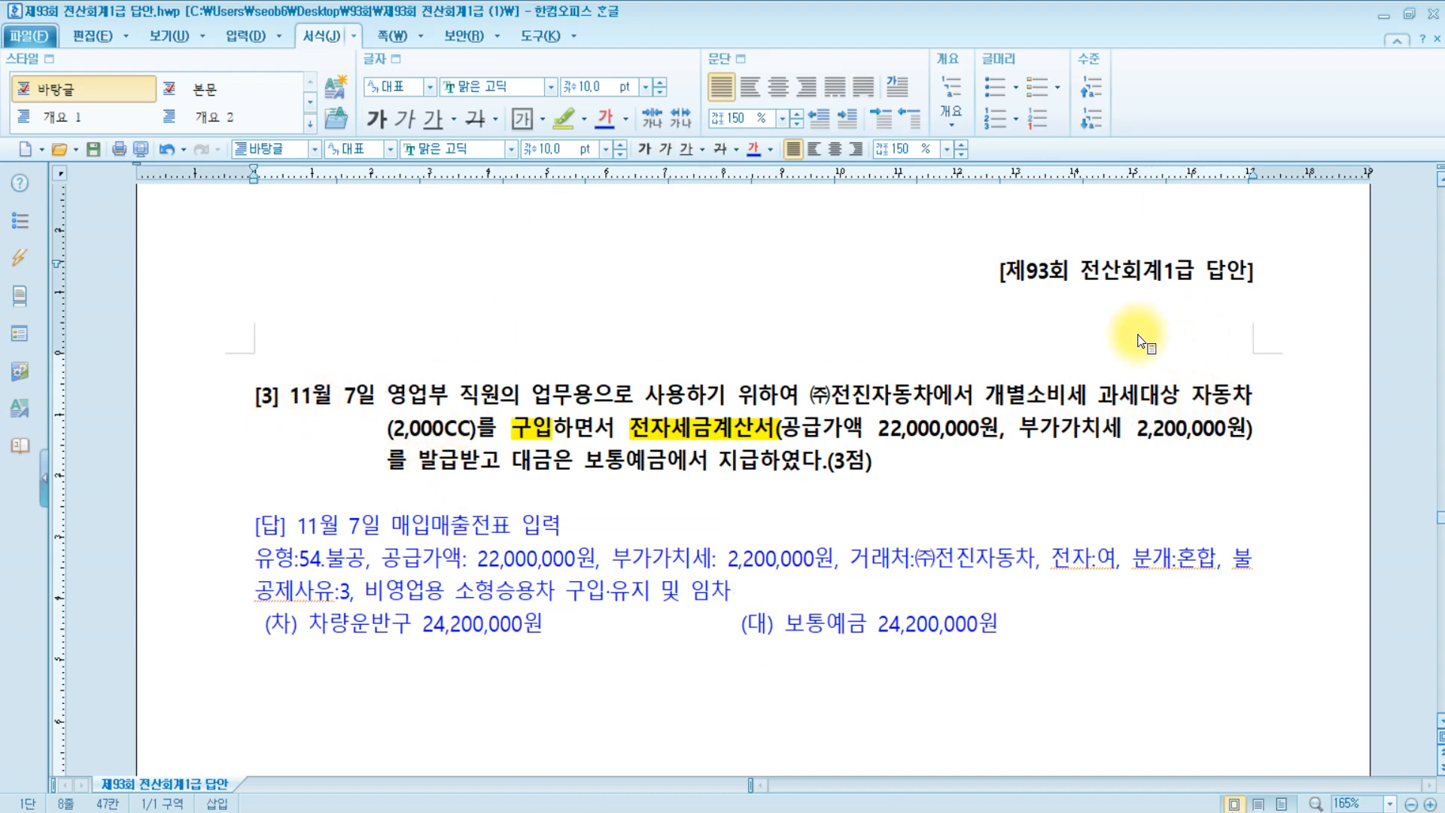
{"action": "left_click_drag", "start_coordinate": [976, 394], "coordinate": [1279, 391]}
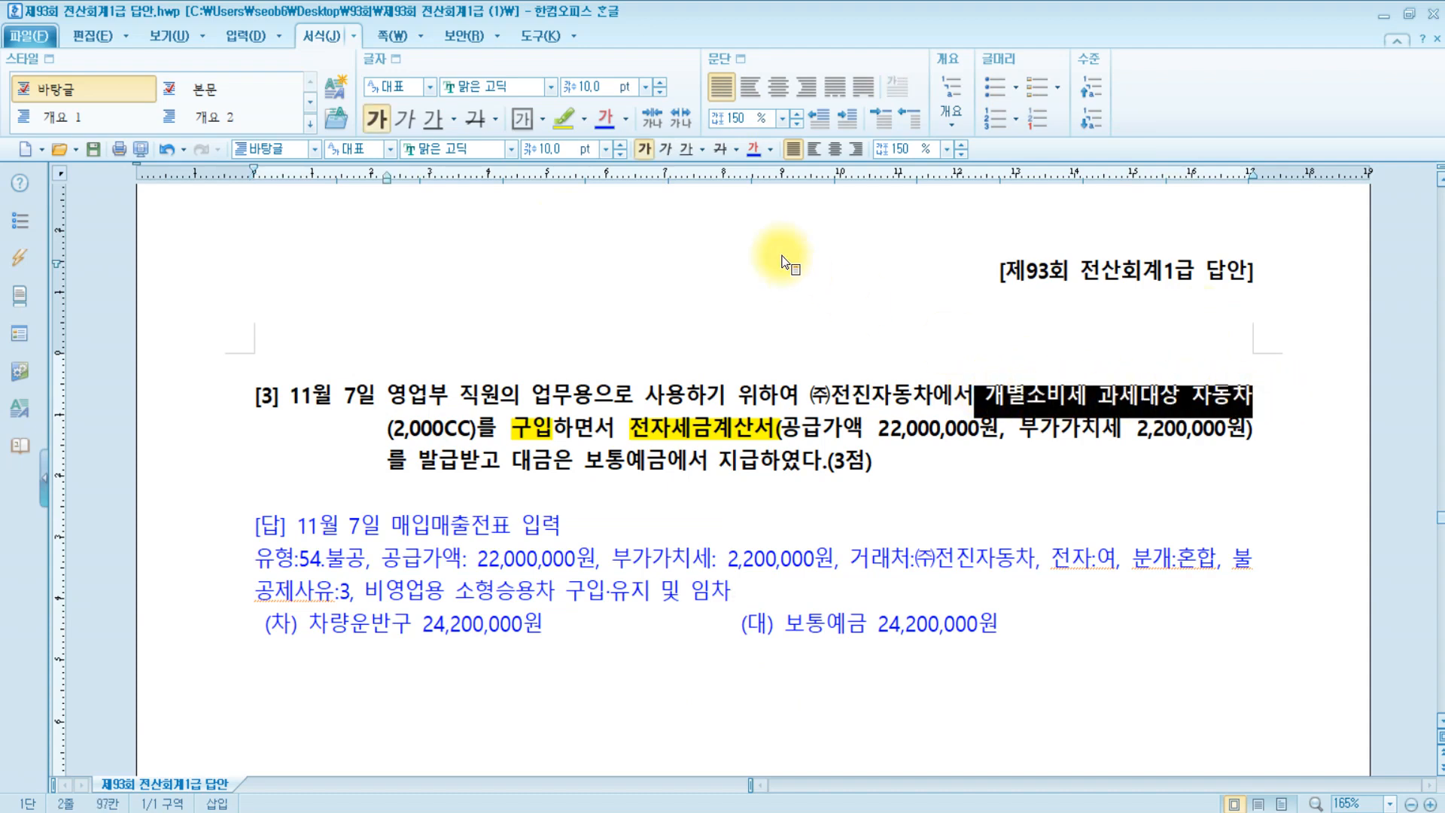
{"action": "left_click", "coordinate": [754, 154]}
Add a note beginning "8인승 이하 1,0" after (3점) at the end of problem [3]
{"action": "left_click", "coordinate": [945, 461]}
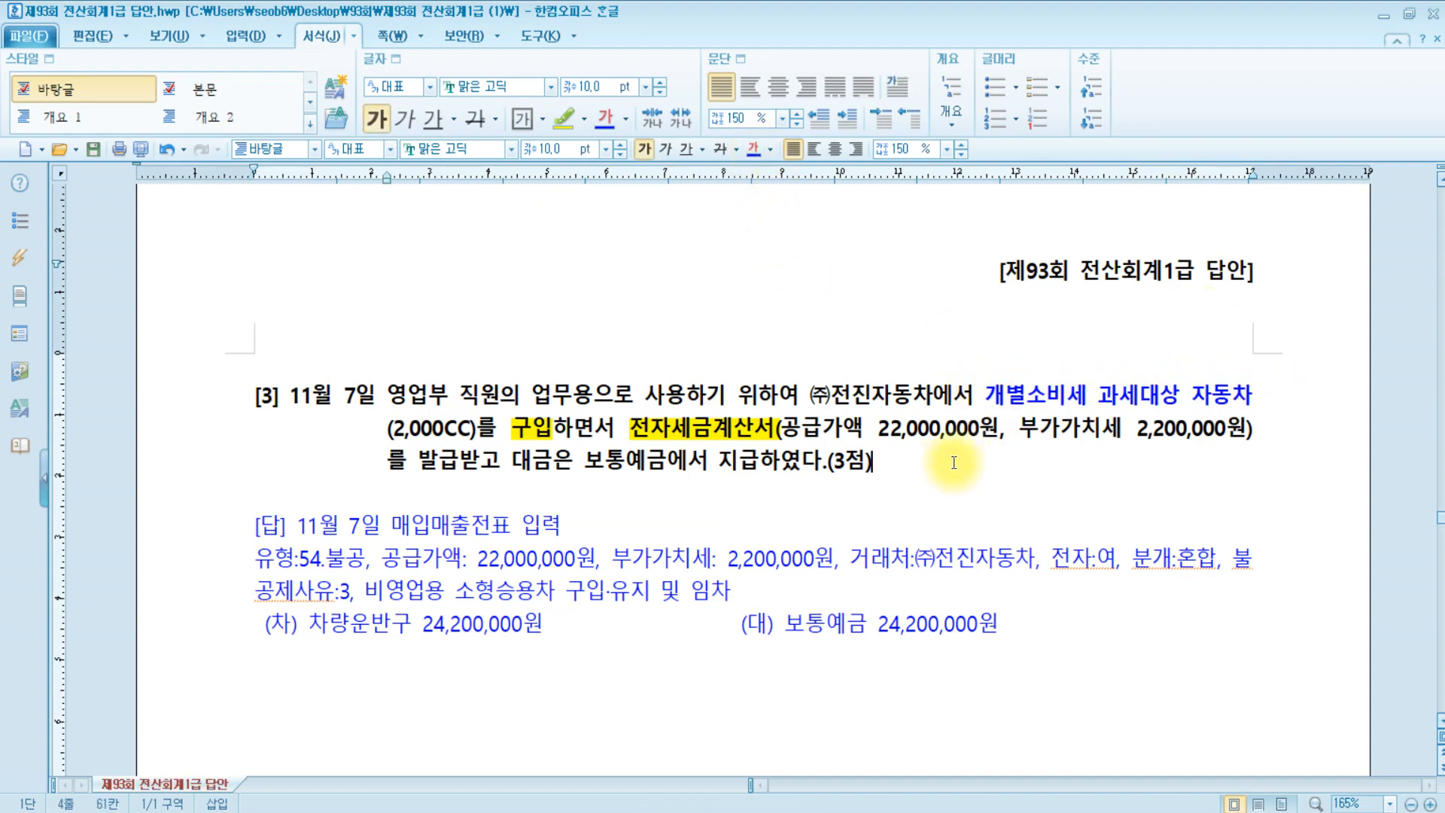
{"action": "type", "text": "8"}
{"action": "type", "text": "인승 이하 "}
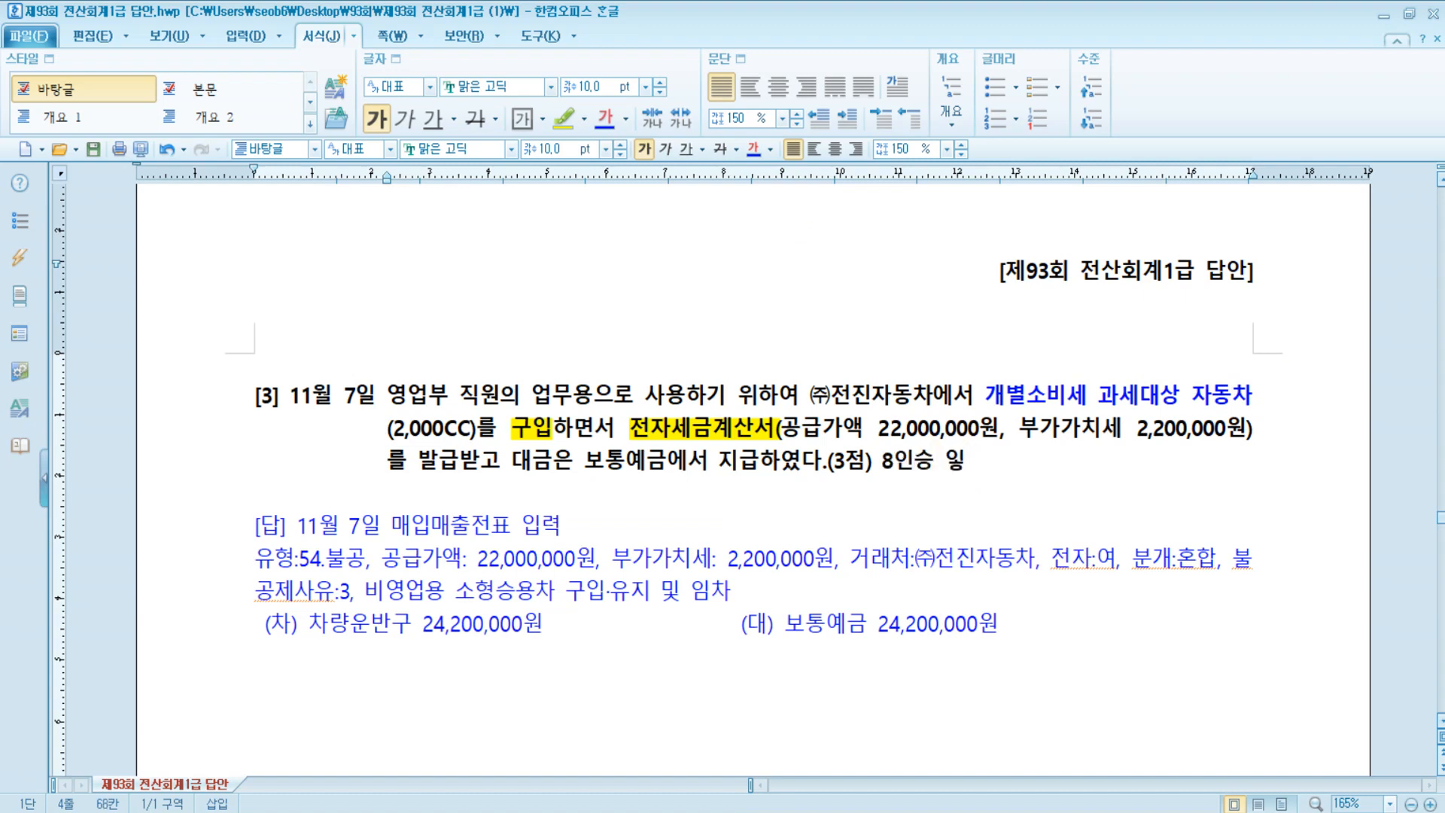
{"action": "type", "text": "1,0"}
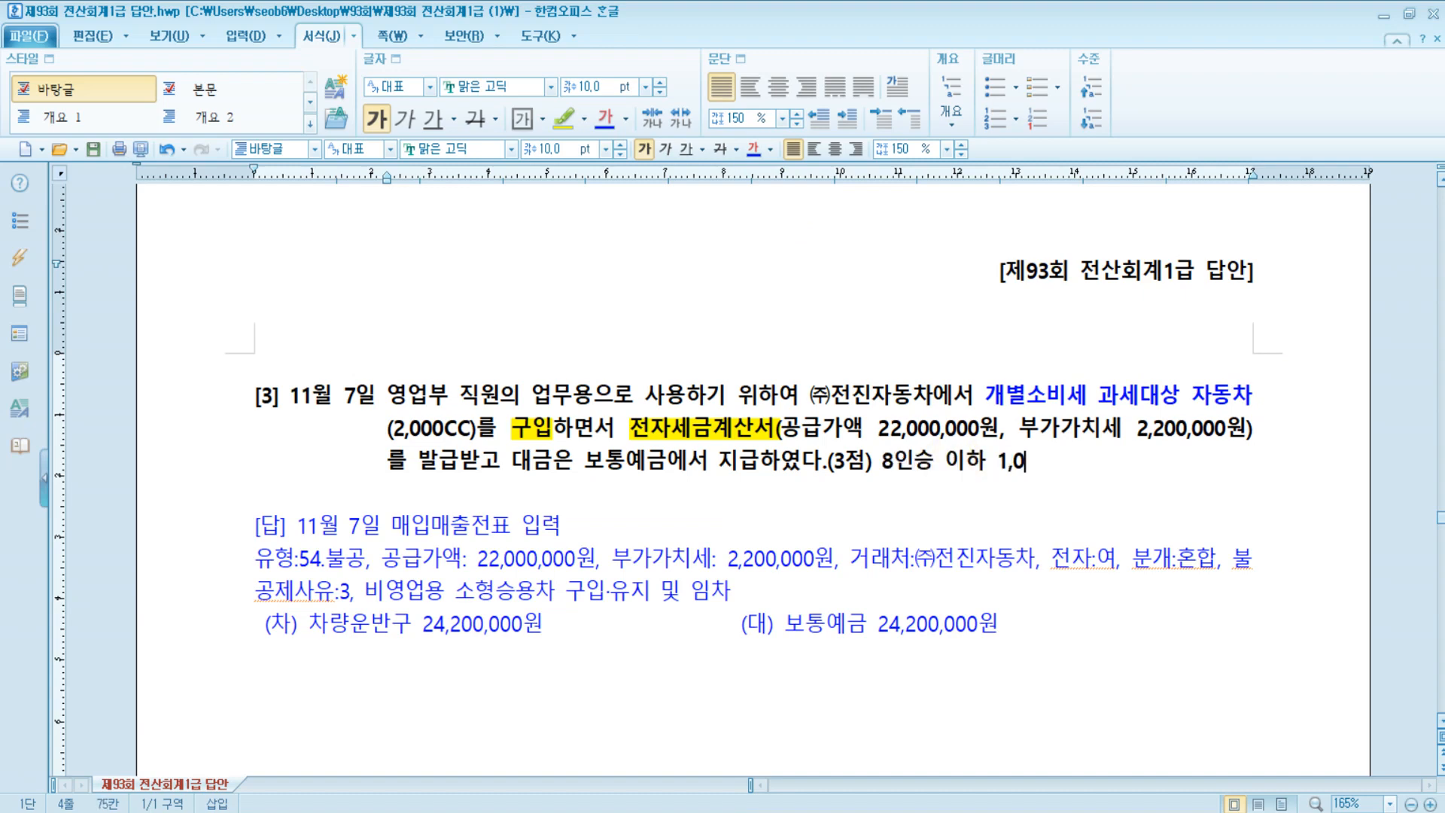
Complete the note at the end of question [3] so it reads "8인승 이하 1,000cc초과", and highlight the note in yellow
{"action": "type", "text": "00ㅊㅊchr"}
{"action": "key", "text": "BackSpace"}
{"action": "key", "text": "BackSpace"}
{"action": "key", "text": "BackSpace"}
{"action": "key", "text": "BackSpace"}
{"action": "key", "text": "BackSpace"}
{"action": "key", "text": "BackSpace"}
{"action": "type", "text": "0ㅊㅊ"}
{"action": "key", "text": "BackSpace"}
{"action": "key", "text": "BackSpace"}
{"action": "type", "text": "cc총₩"}
{"action": "key", "text": "BackSpace"}
{"action": "key", "text": "BackSpace"}
{"action": "type", "text": "초과"}
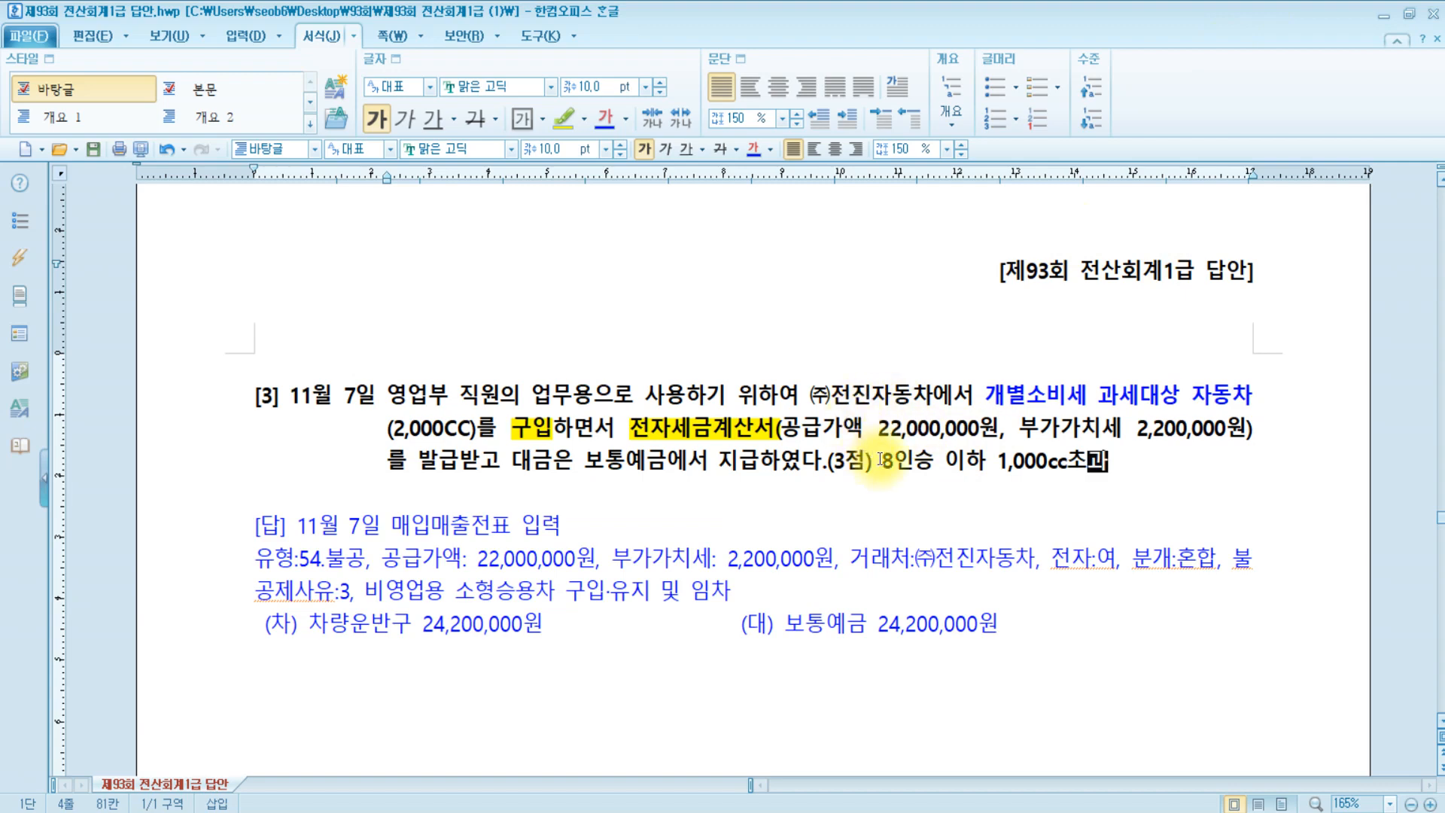
{"action": "left_click_drag", "start_coordinate": [880, 459], "coordinate": [1093, 459]}
{"action": "left_click", "coordinate": [563, 118]}
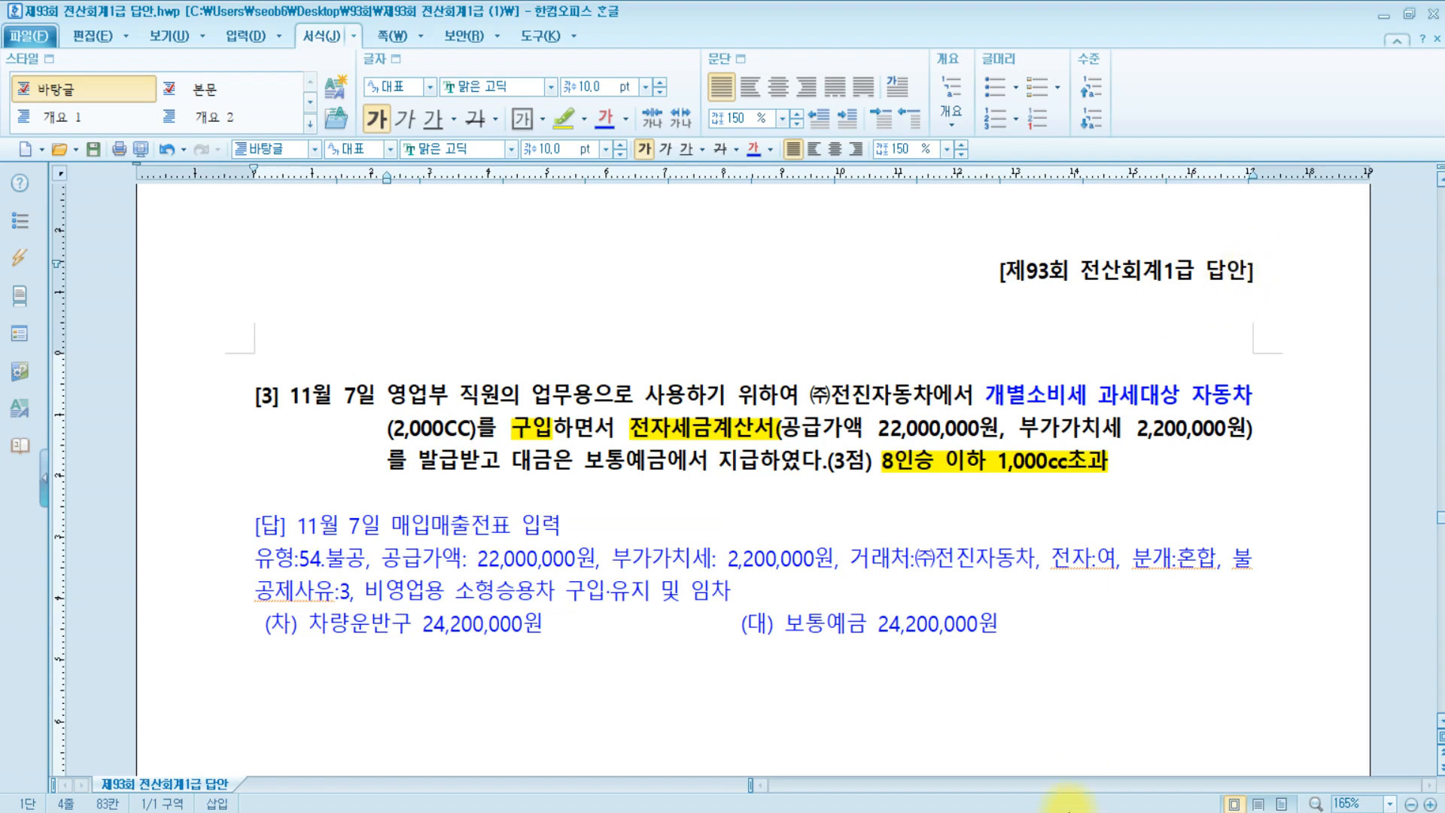
Switch to the 매입매출전표입력 window and enter a 54.불공 purchase on the November 7 row with item 자동차 and supply value 22,000,000
{"action": "left_click", "coordinate": [466, 812]}
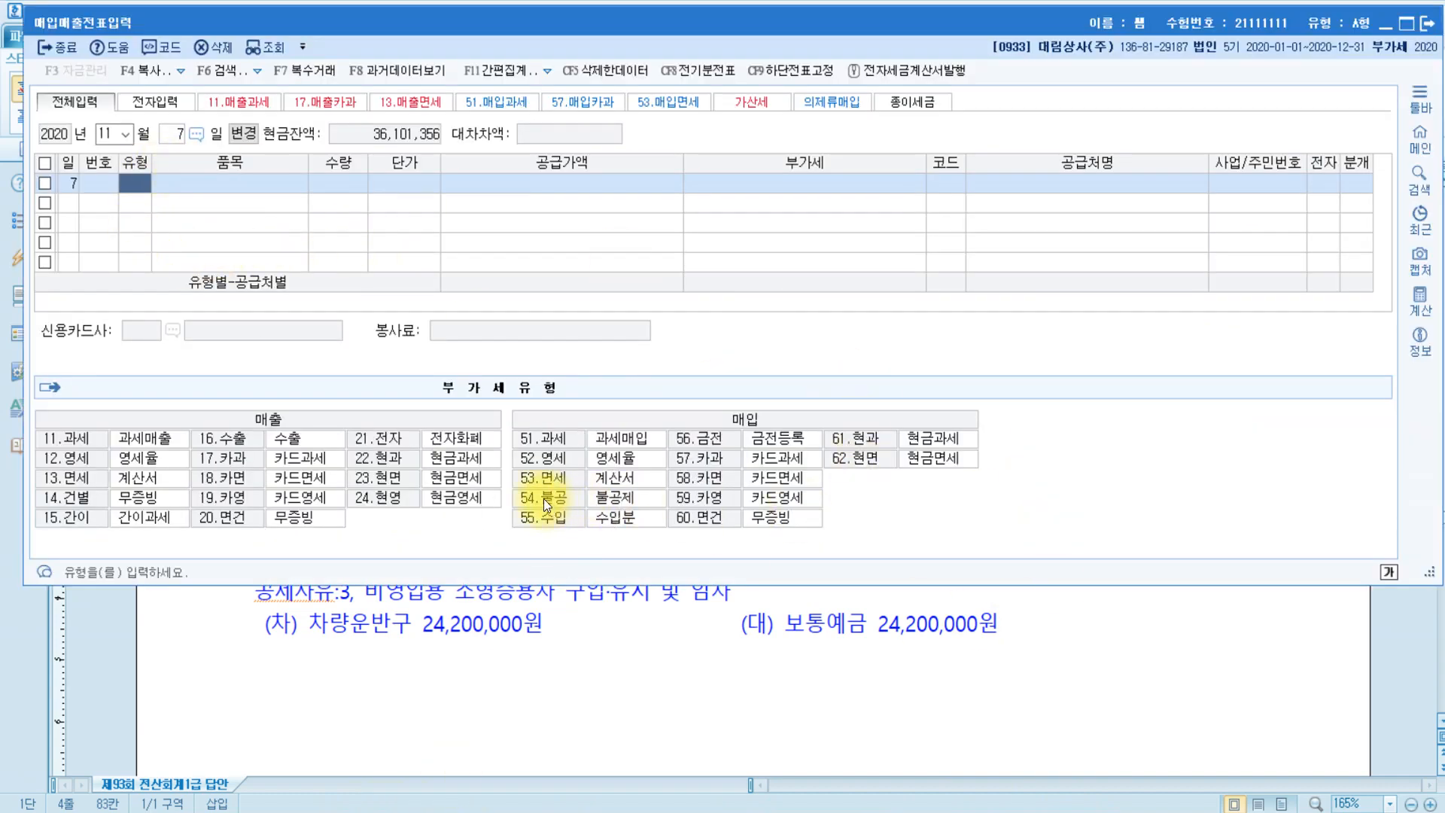
{"action": "type", "text": "54"}
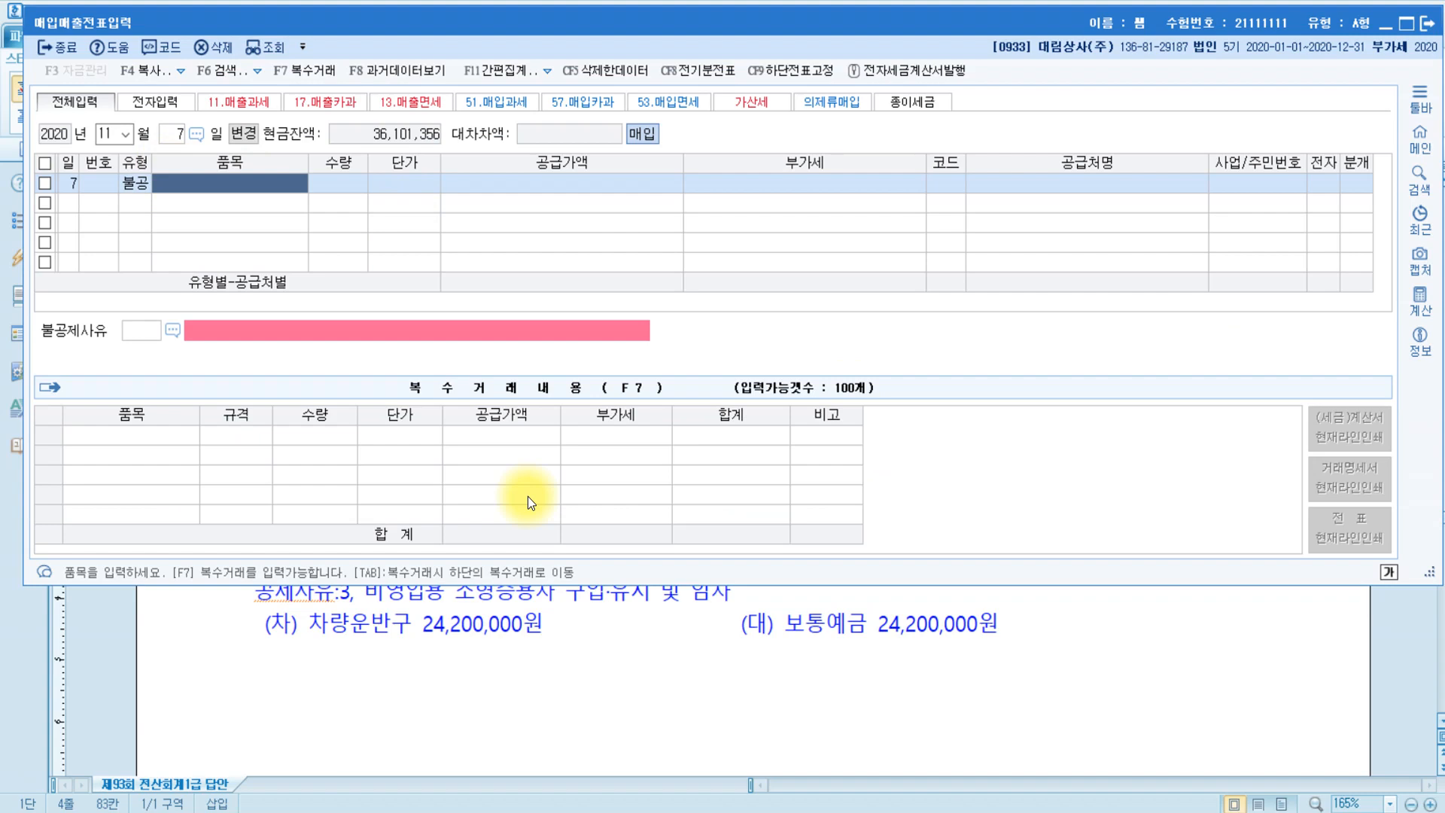
{"action": "type", "text": "자동차"}
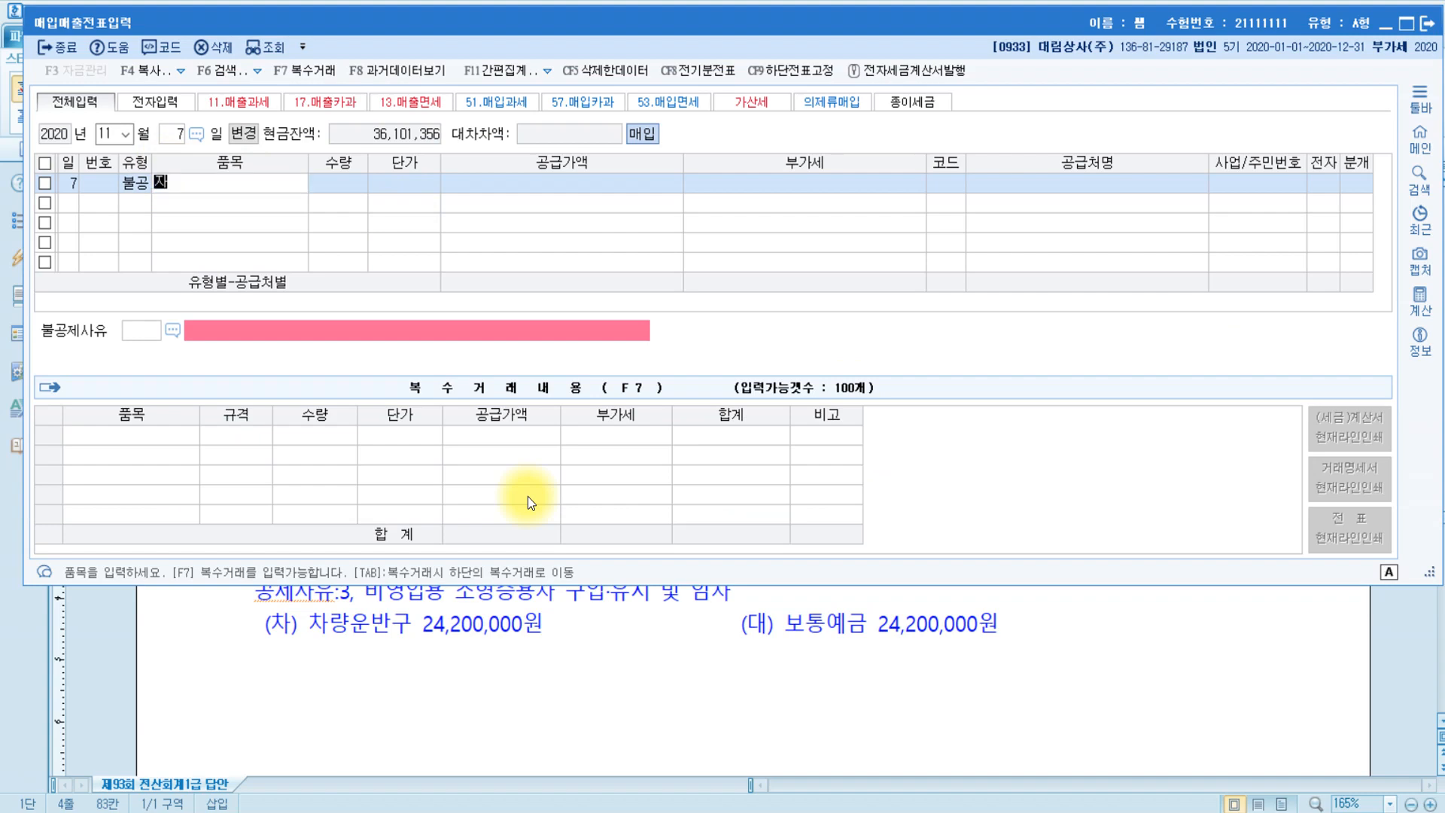
{"action": "key", "text": "Return"}
{"action": "key", "text": "Return"}
{"action": "key", "text": "Return"}
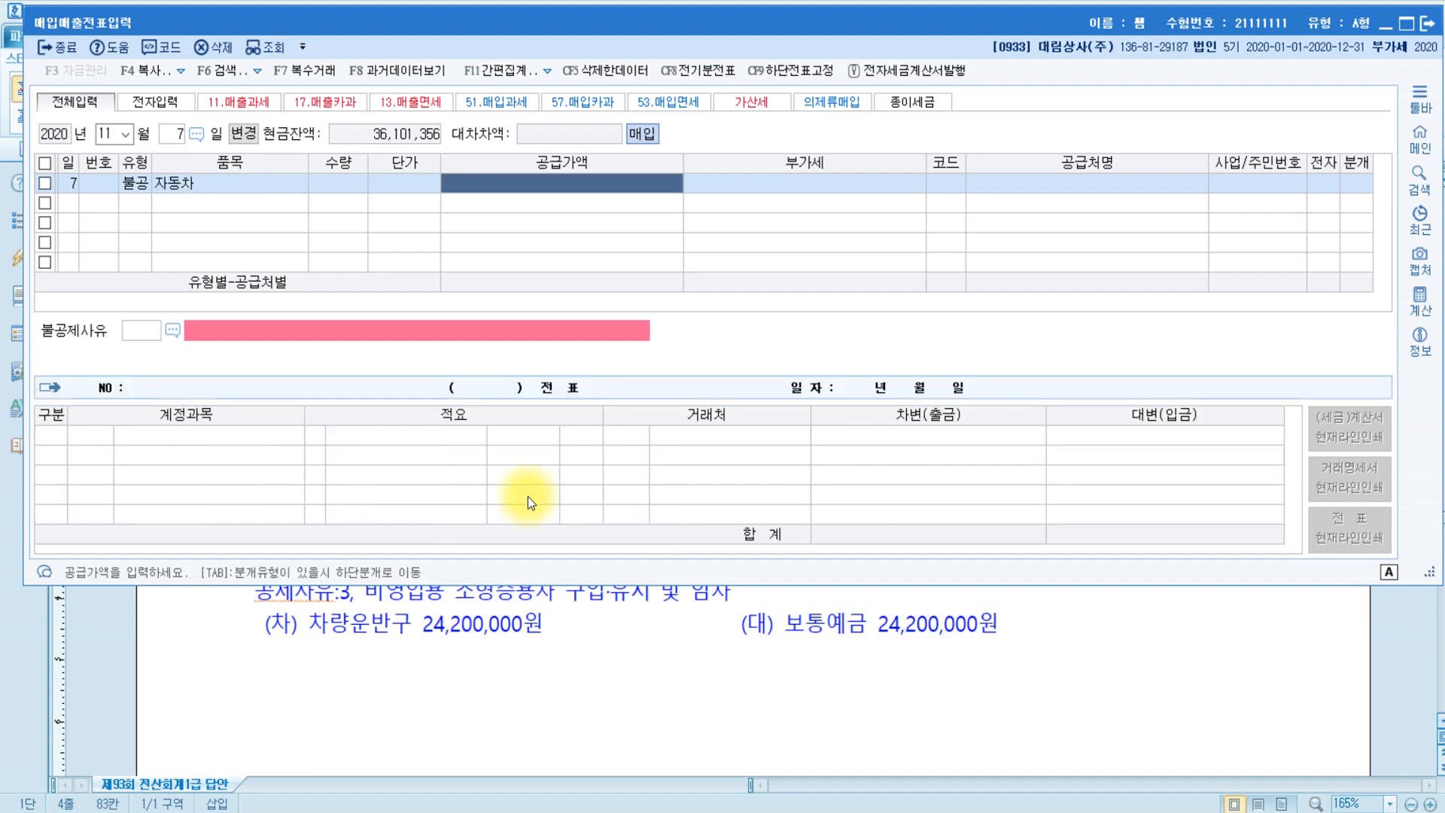
{"action": "type", "text": "22000000"}
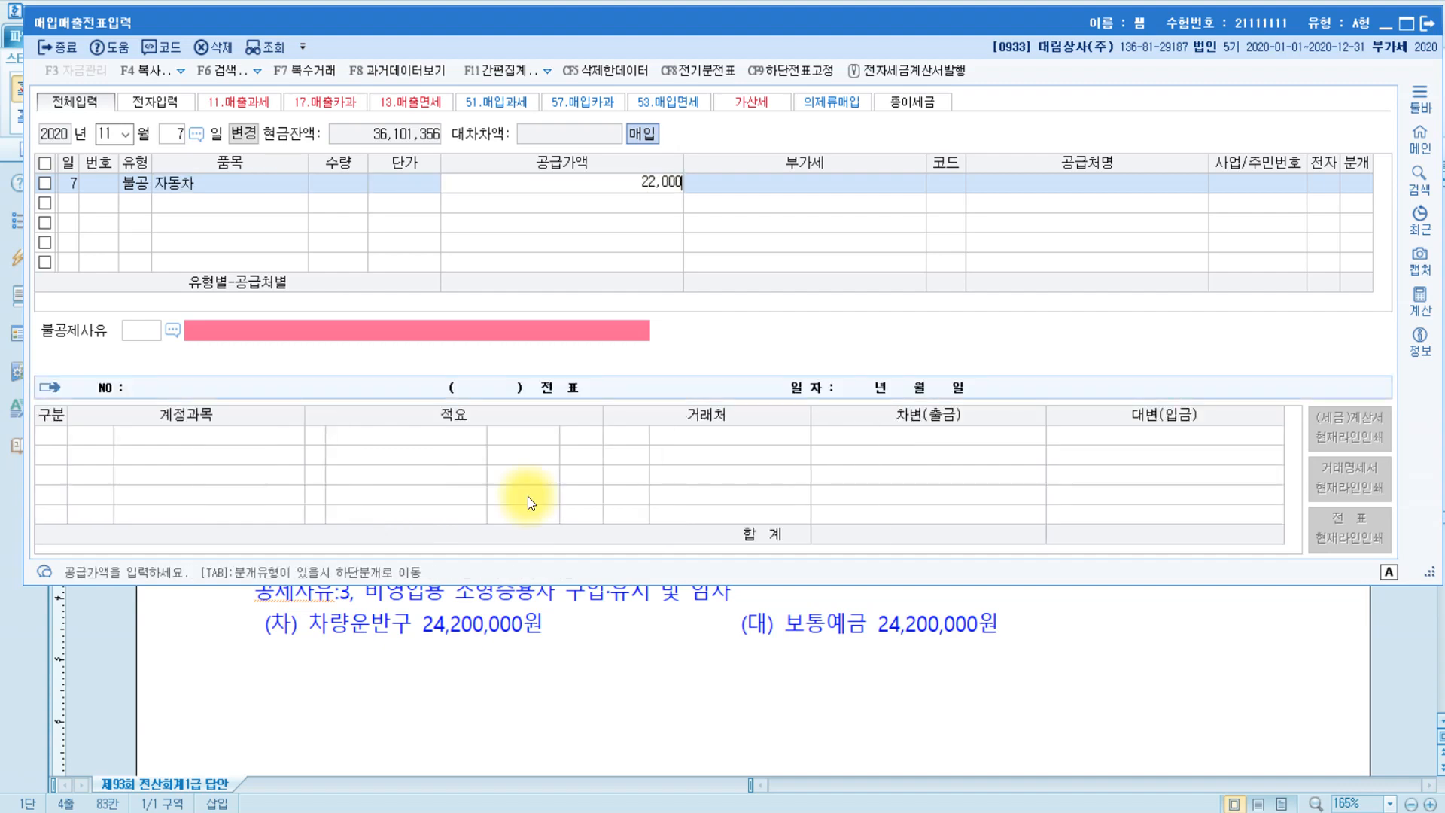
{"action": "key", "text": "Return"}
{"action": "key", "text": "Return"}
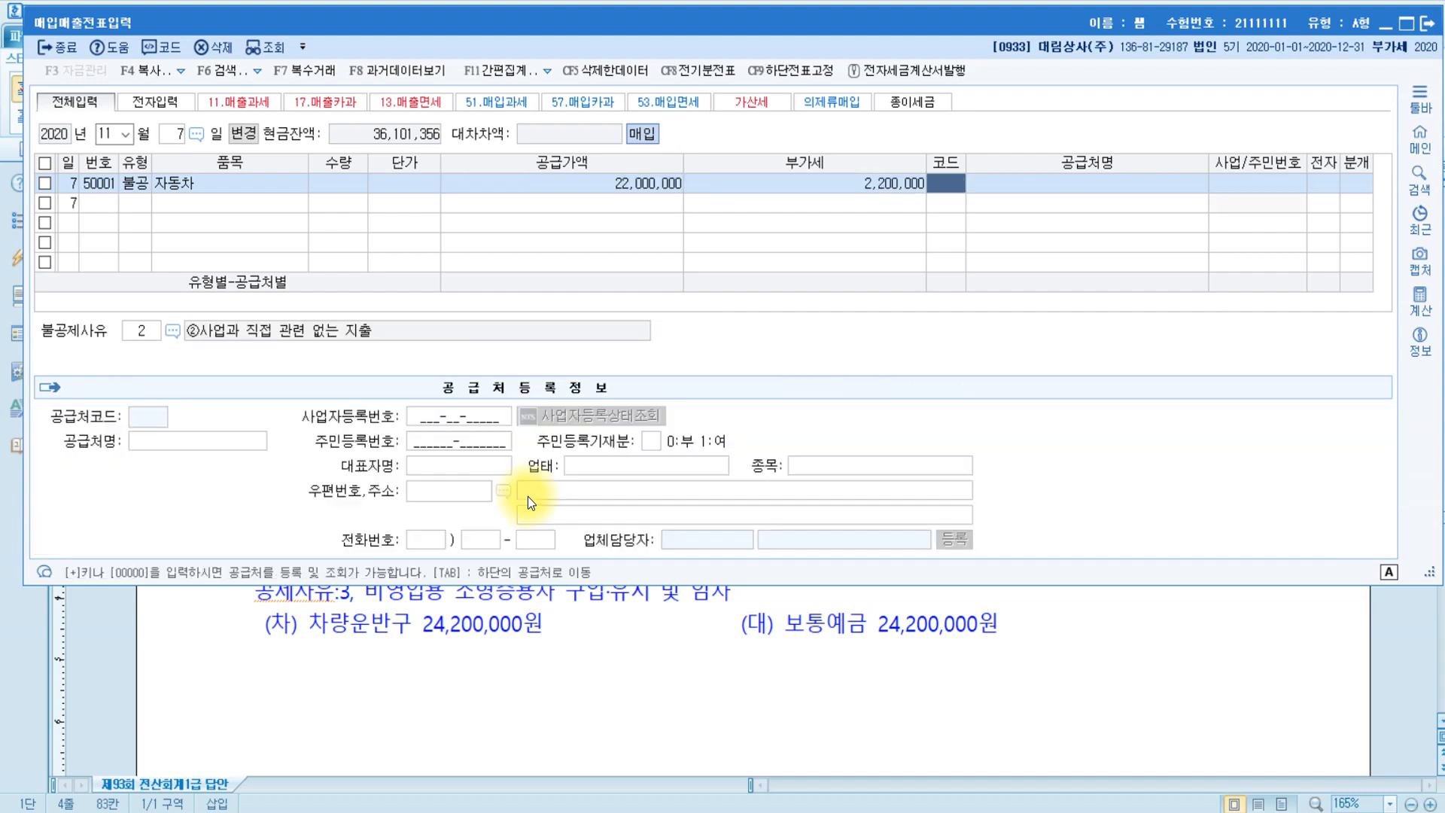
Set the supplier of the 자동차 purchase to (주)전진자동차 and mark the tax invoice as electronic (여)
{"action": "type", "text": "전진"}
{"action": "key", "text": "Return"}
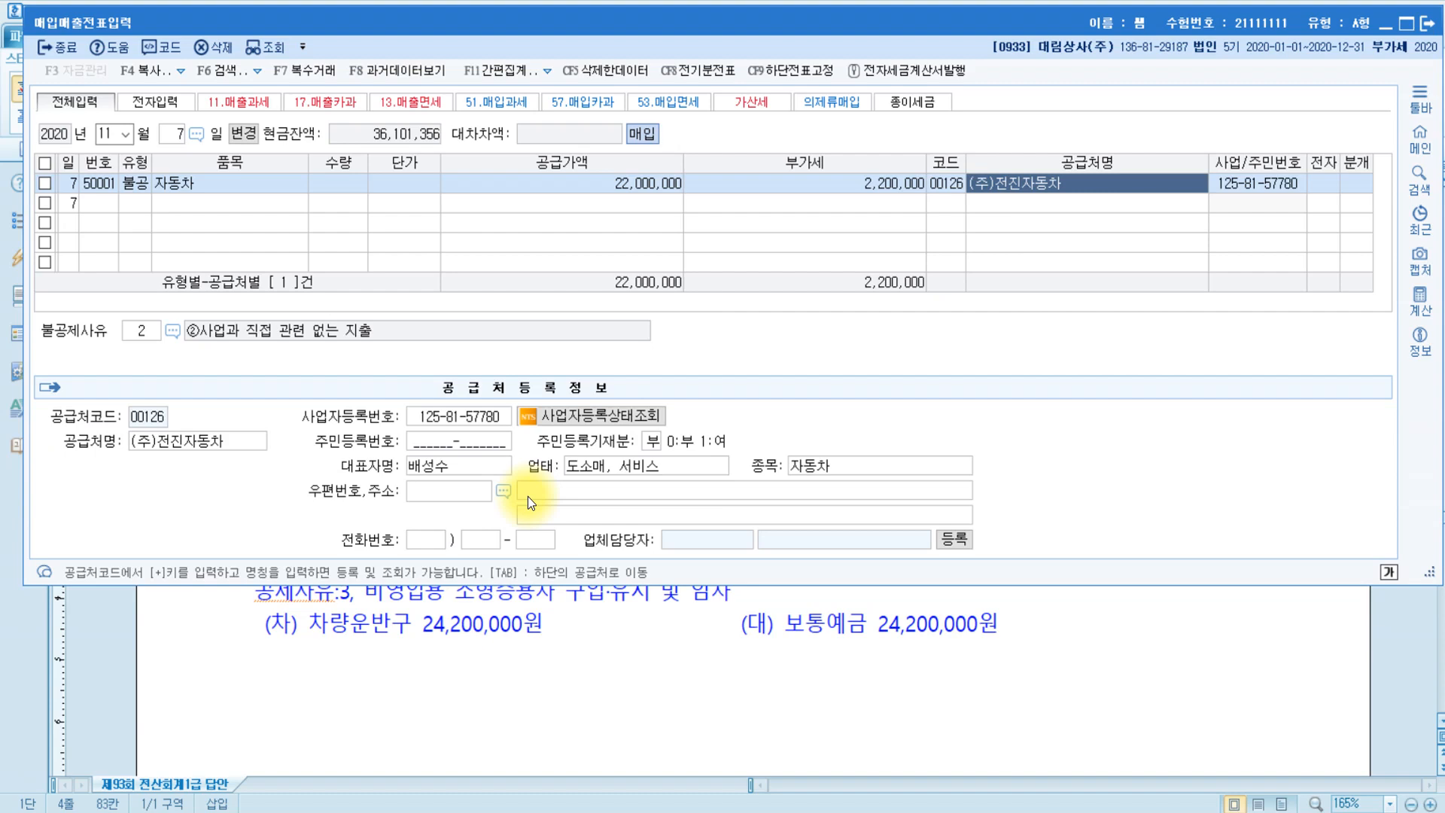
{"action": "key", "text": "Return"}
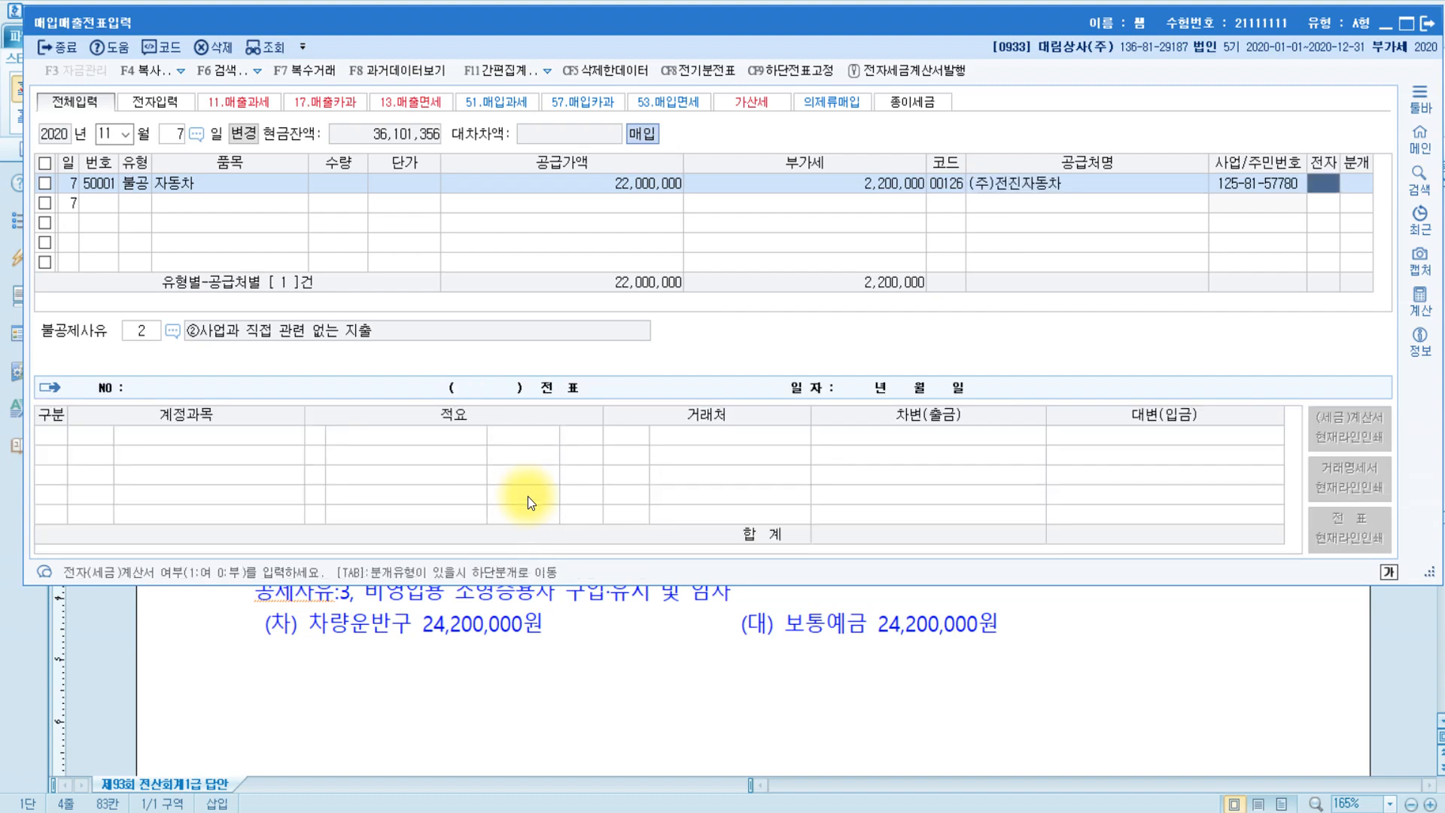
{"action": "type", "text": "1"}
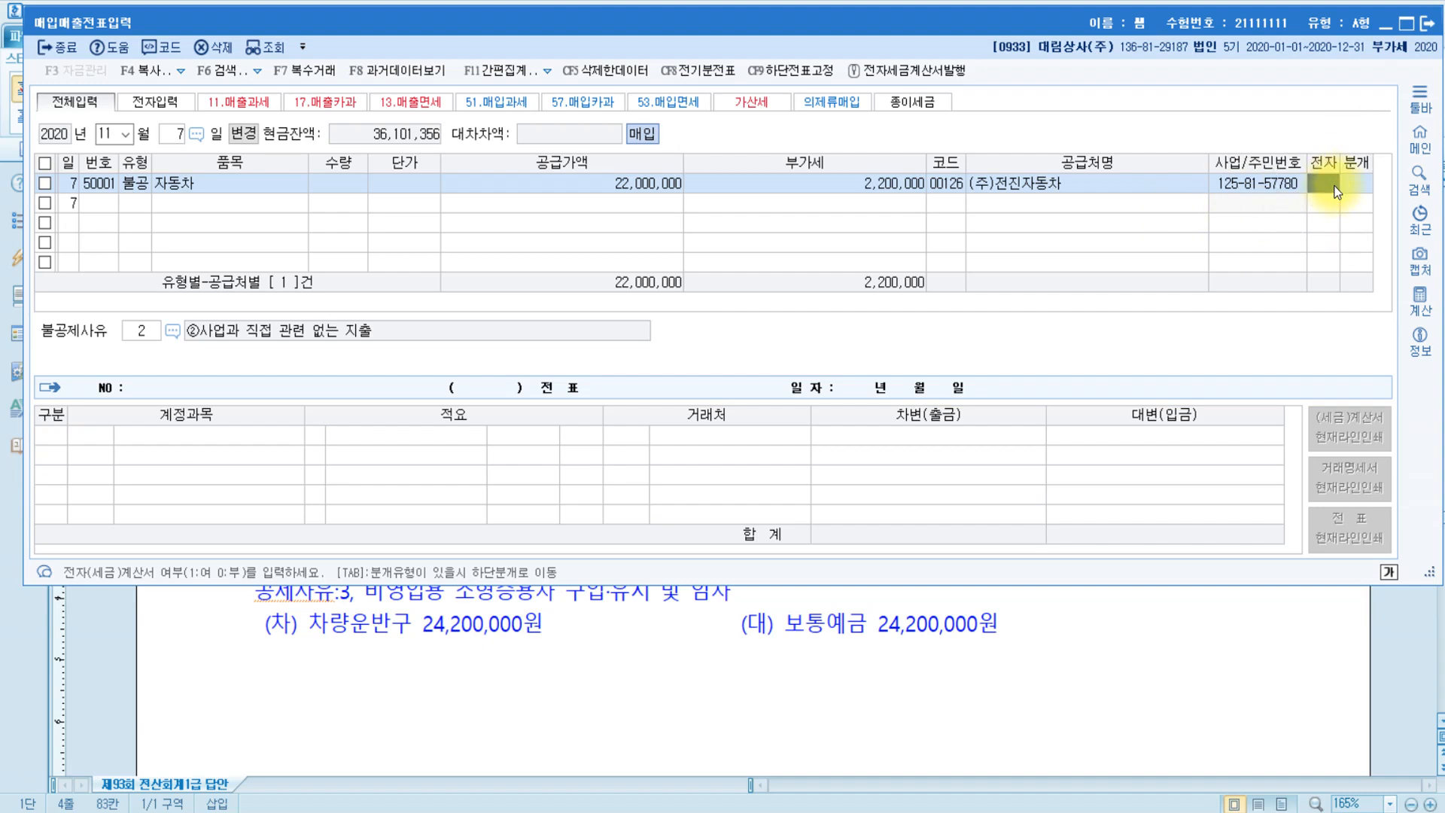
{"action": "key", "text": "Return"}
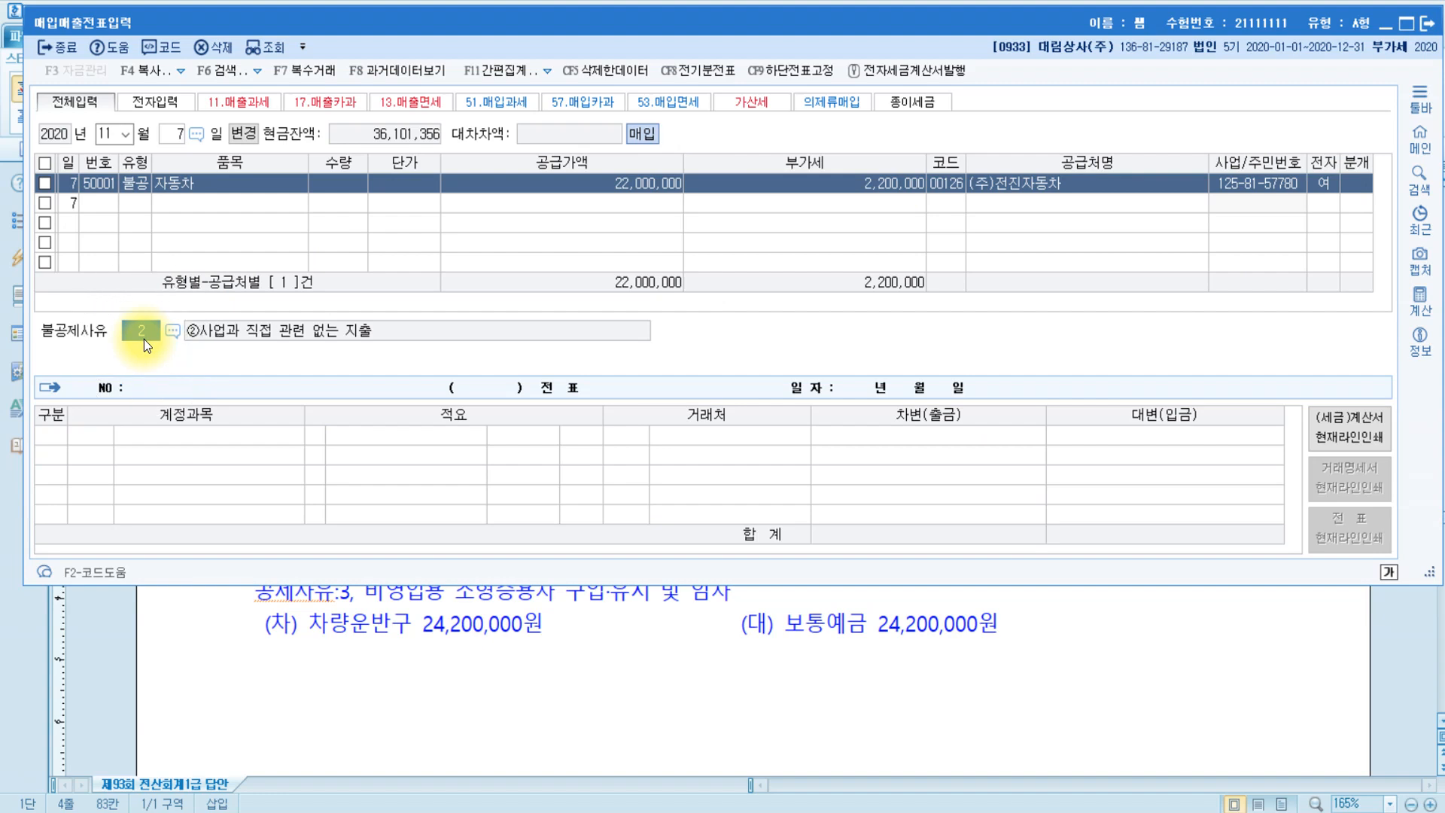
Set the non-deduction reason (불공제사유) to 3, ③비영업용 소형승용자동차 구입·유지 및 임차
{"action": "key", "text": "F2"}
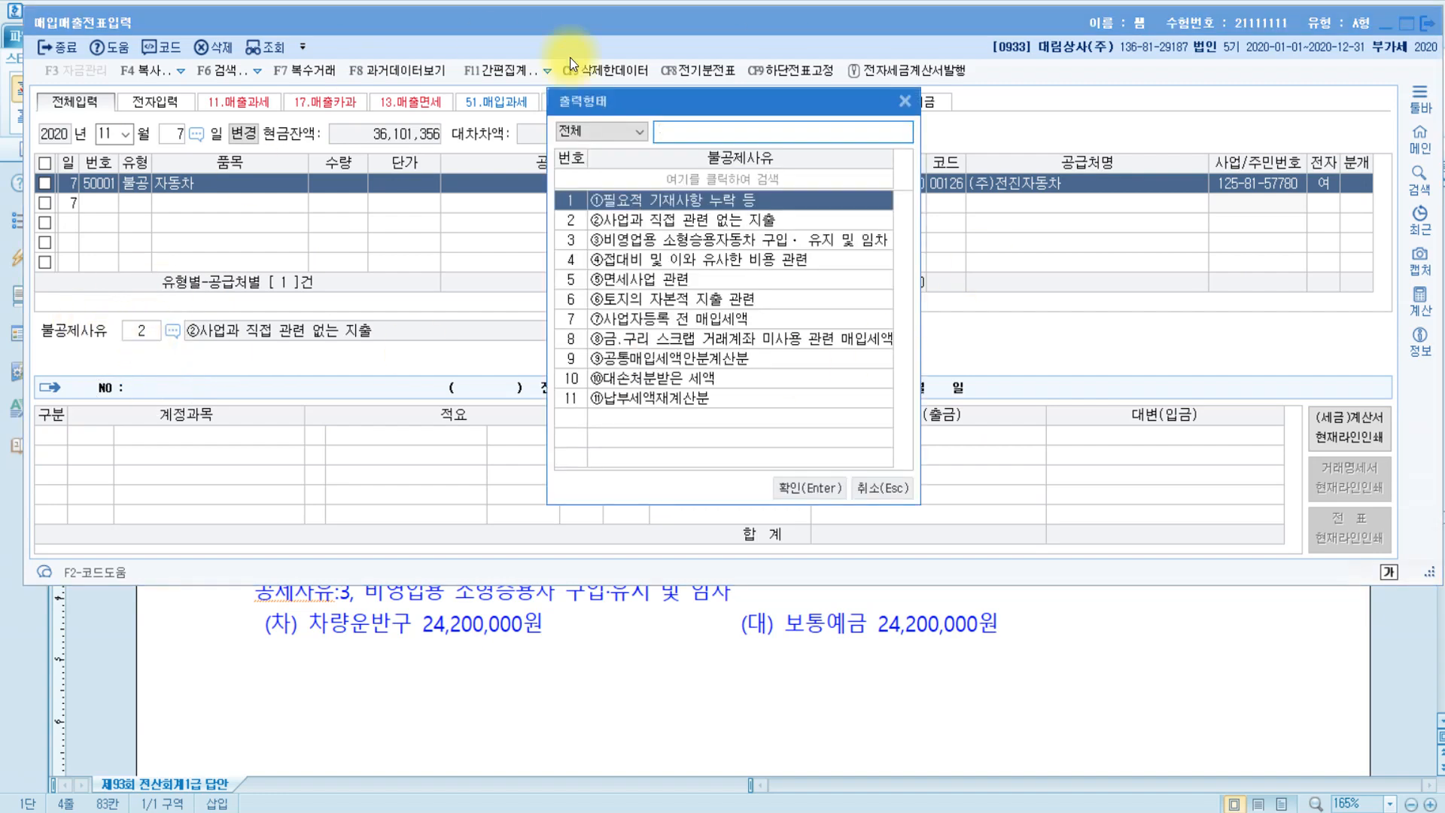
{"action": "left_click", "coordinate": [629, 239]}
{"action": "key", "text": "Return"}
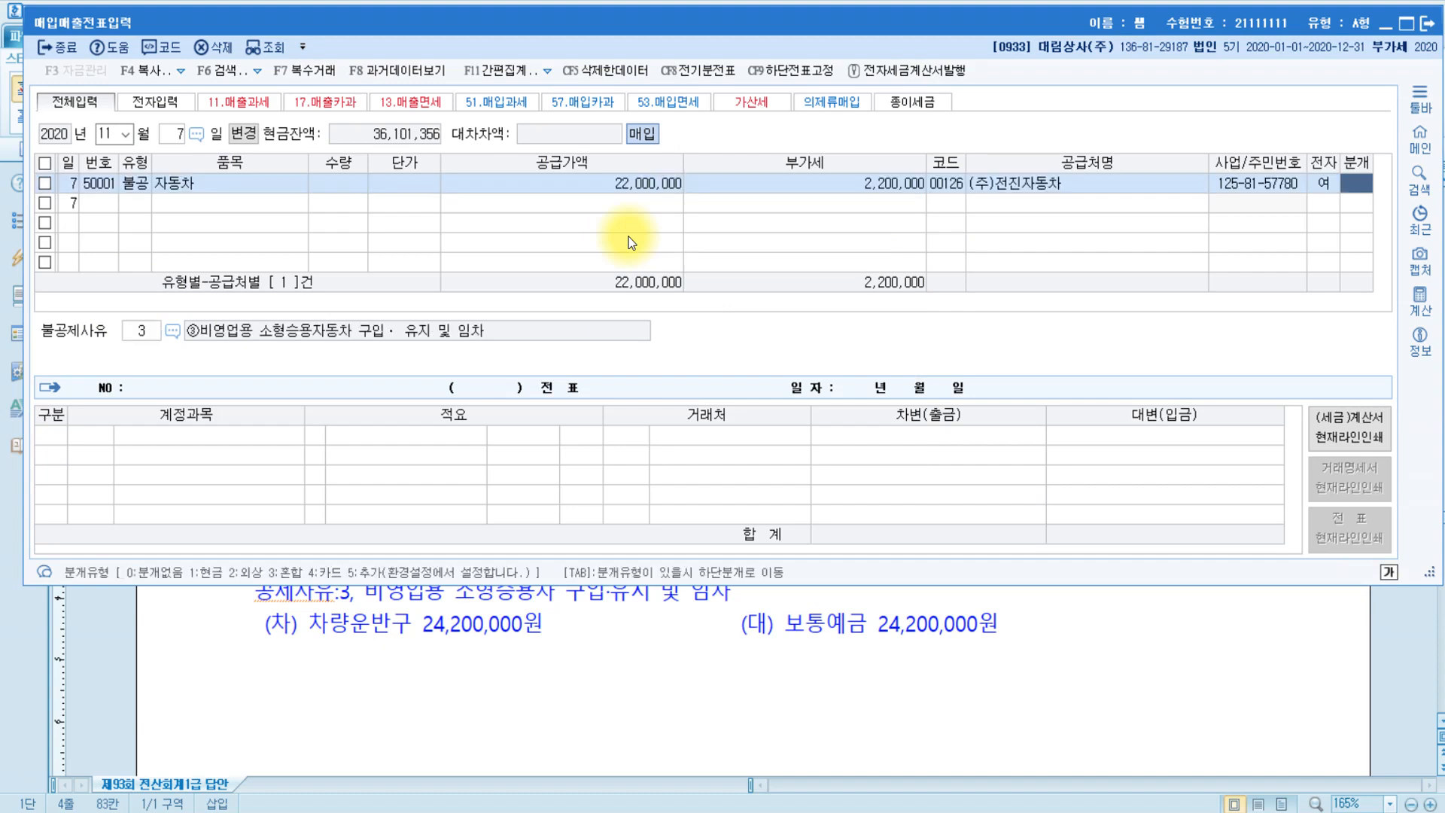
Set the journal type to 혼합 and change the debit account to 차량운반구
{"action": "type", "text": "3"}
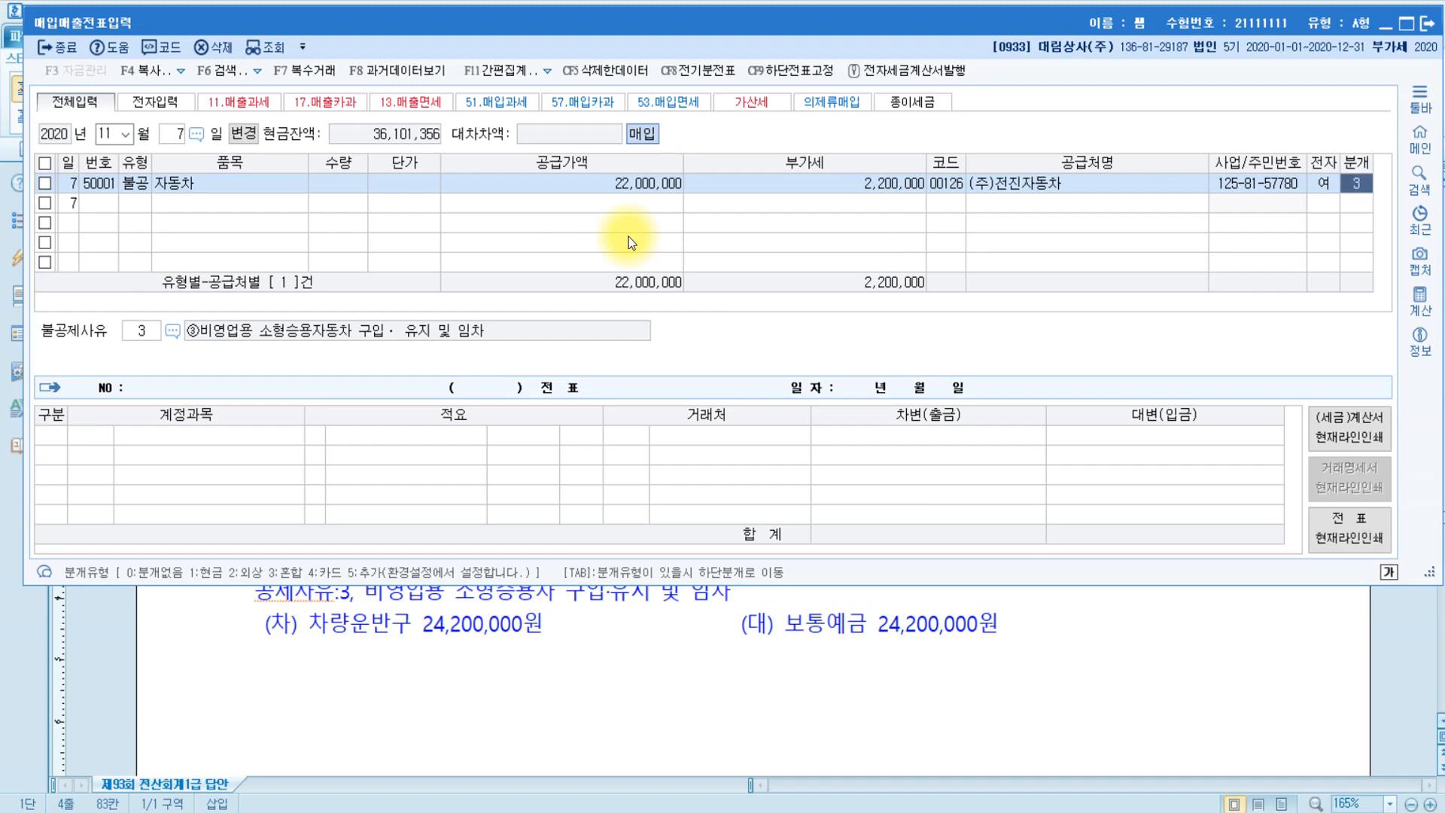
{"action": "key", "text": "Return"}
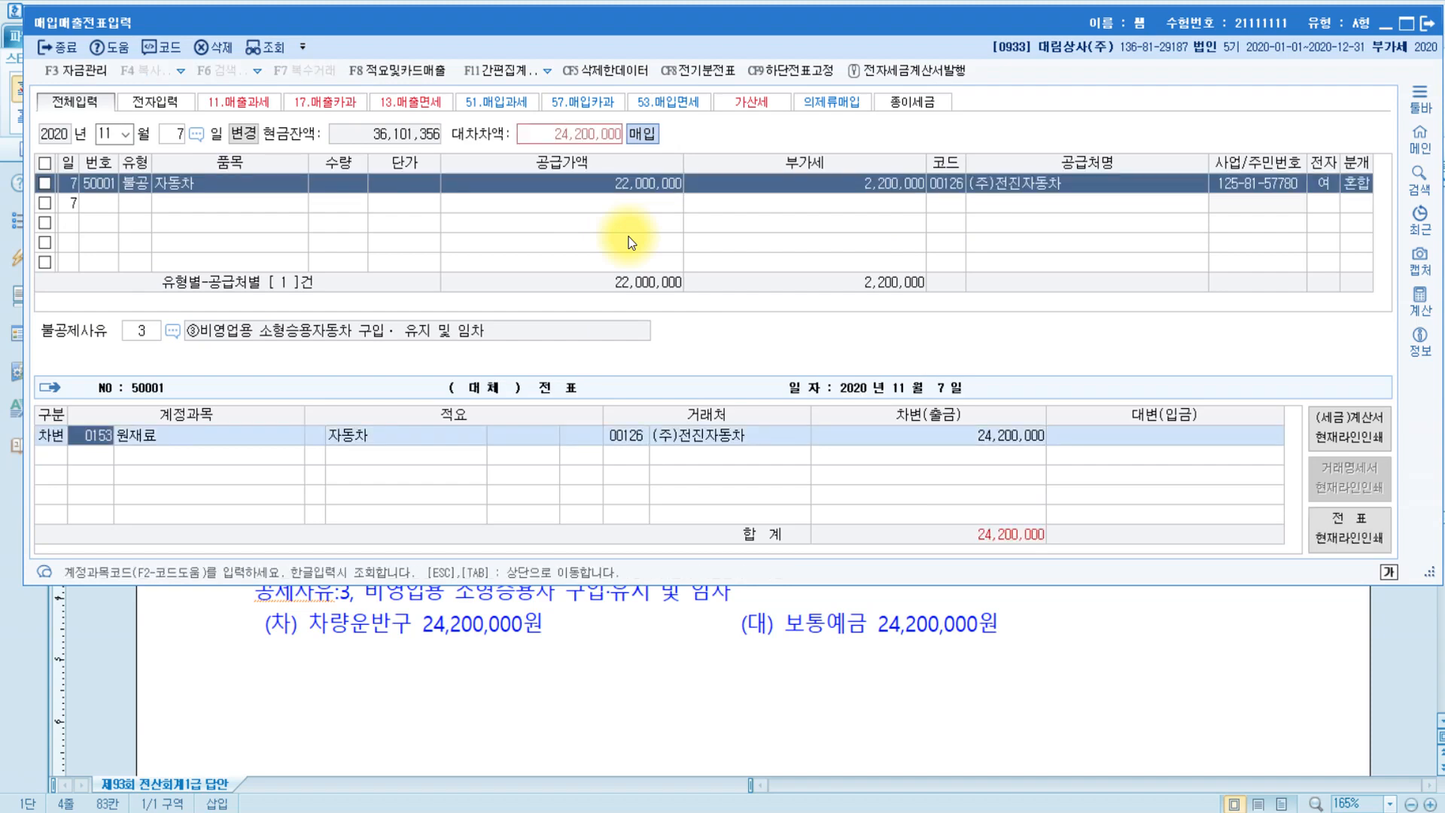
{"action": "type", "text": "차량"}
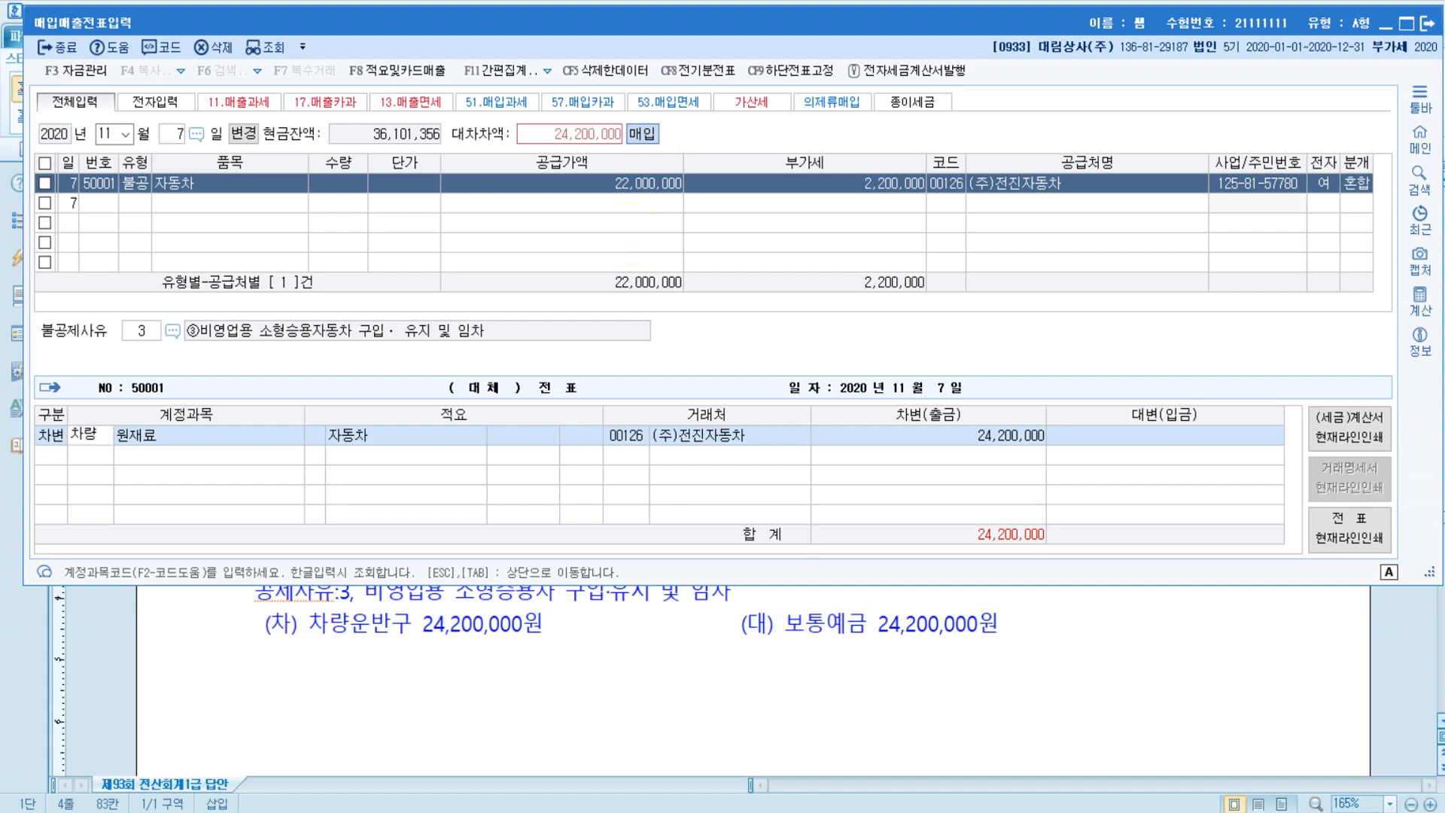
{"action": "key", "text": "Return"}
{"action": "key", "text": "Return"}
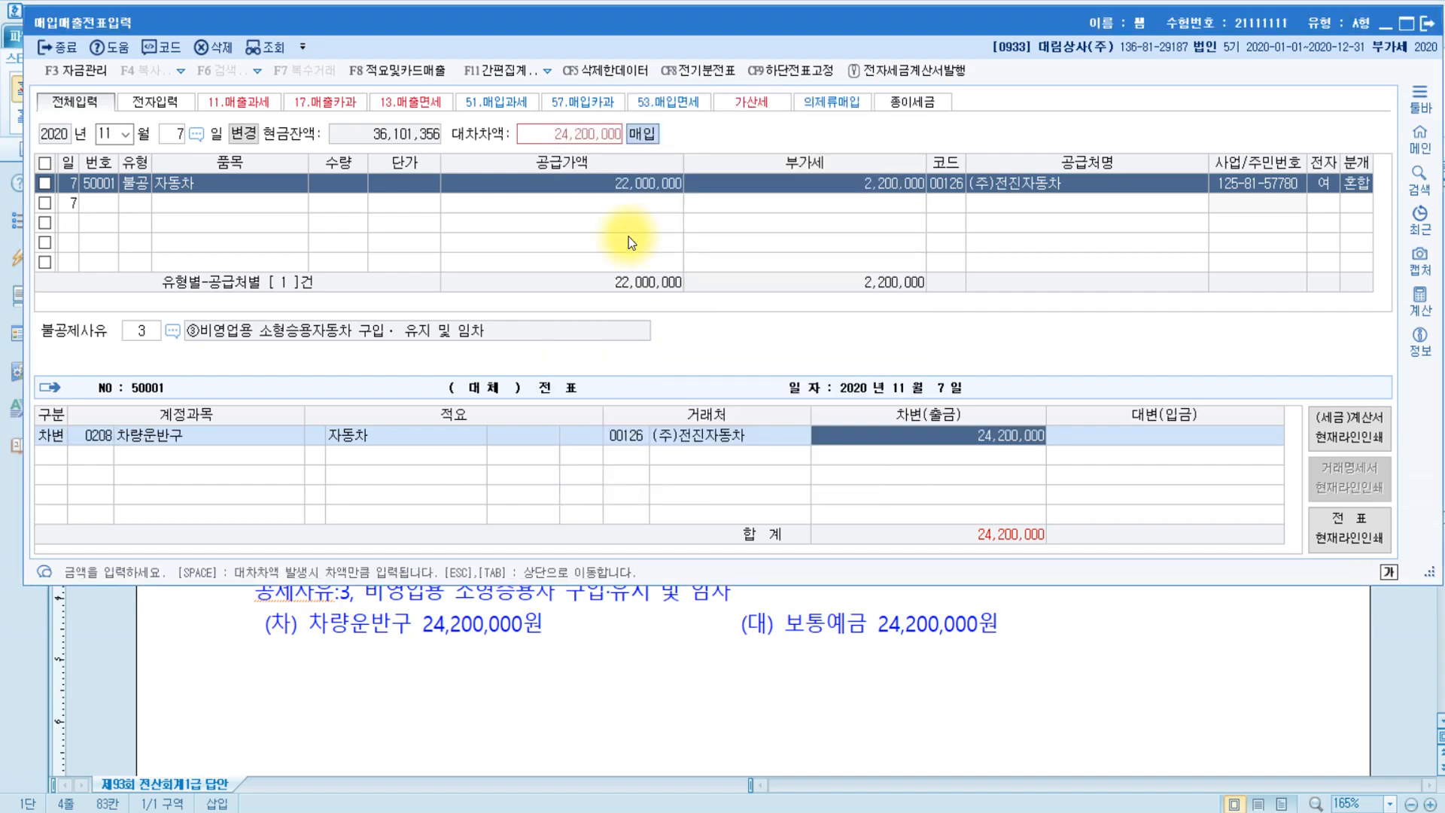
{"action": "key", "text": "Return"}
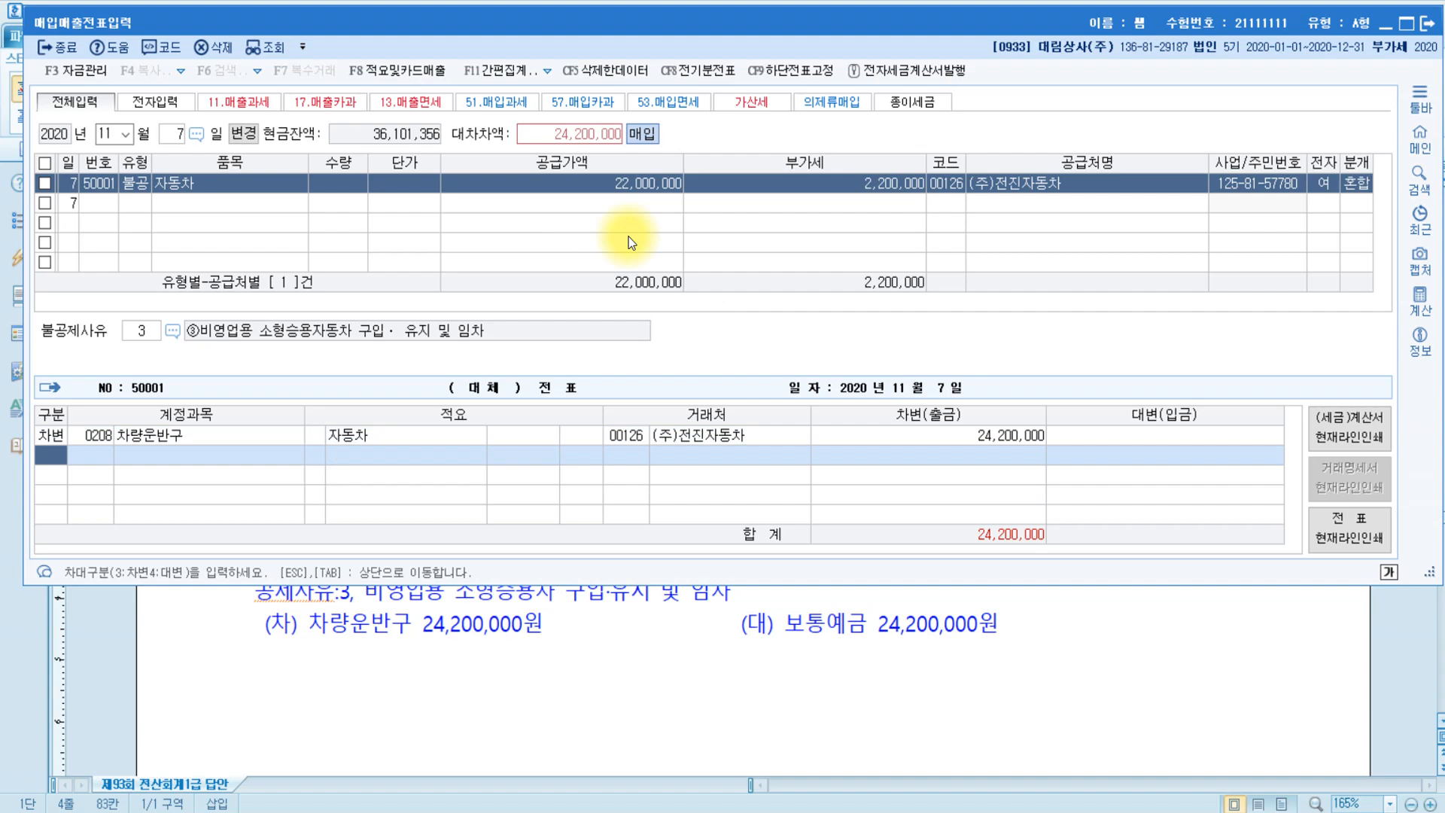
Add a credit line to 보통예금 for the 24,200,000 balance and leave the journal section
{"action": "type", "text": "4"}
{"action": "type", "text": "보통"}
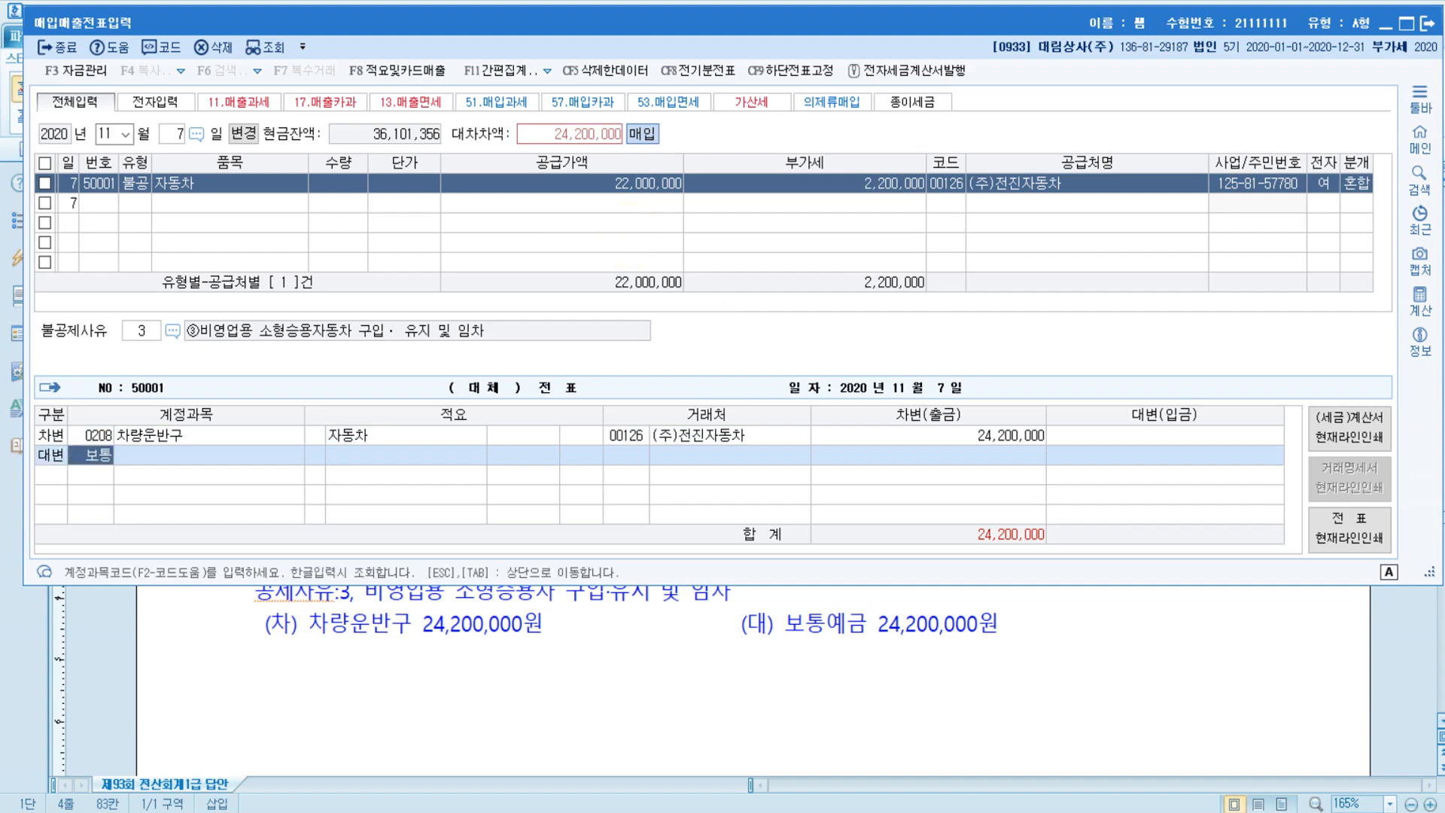
{"action": "key", "text": "Return"}
{"action": "key", "text": "Return"}
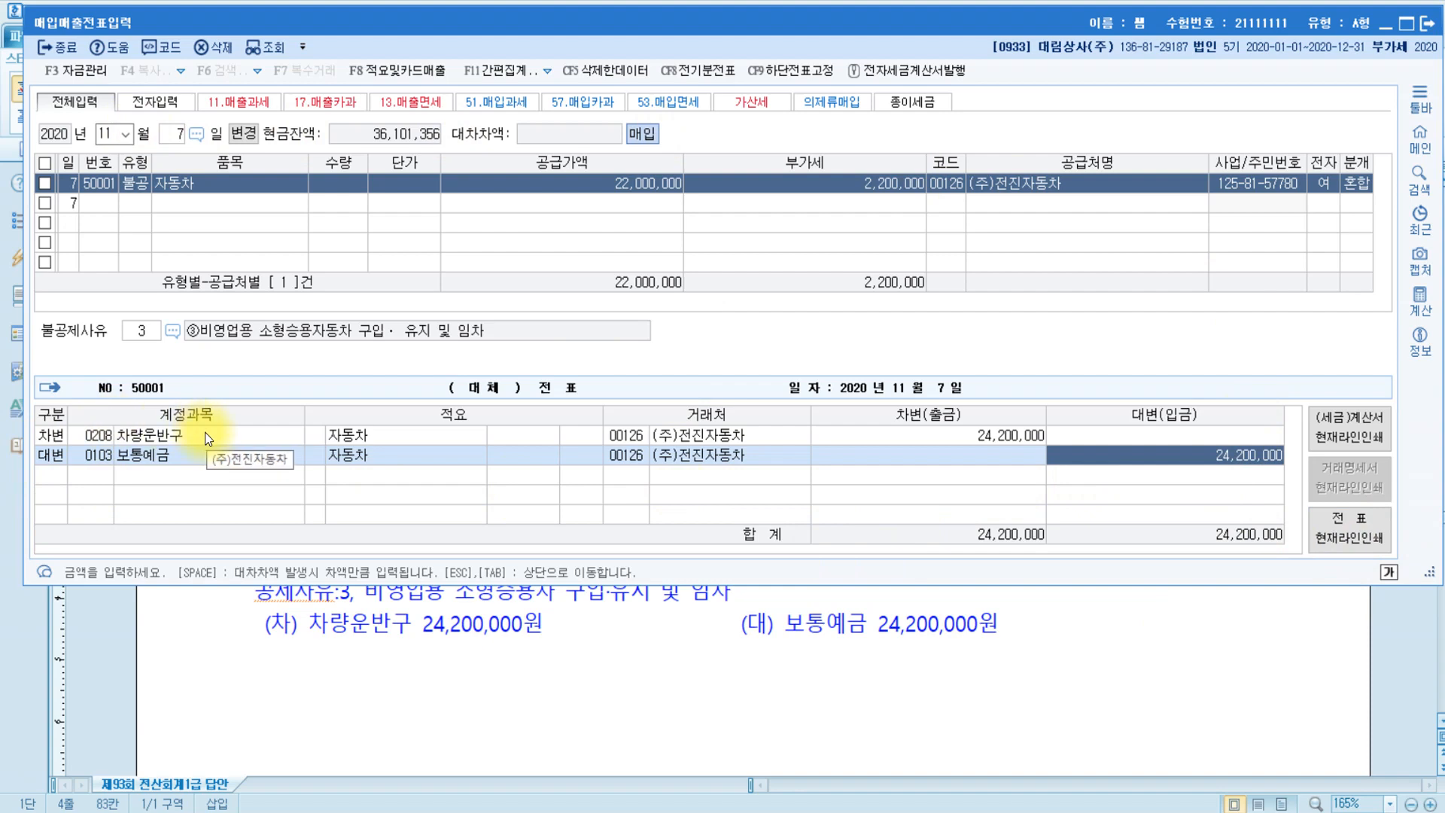
{"action": "key", "text": "Escape"}
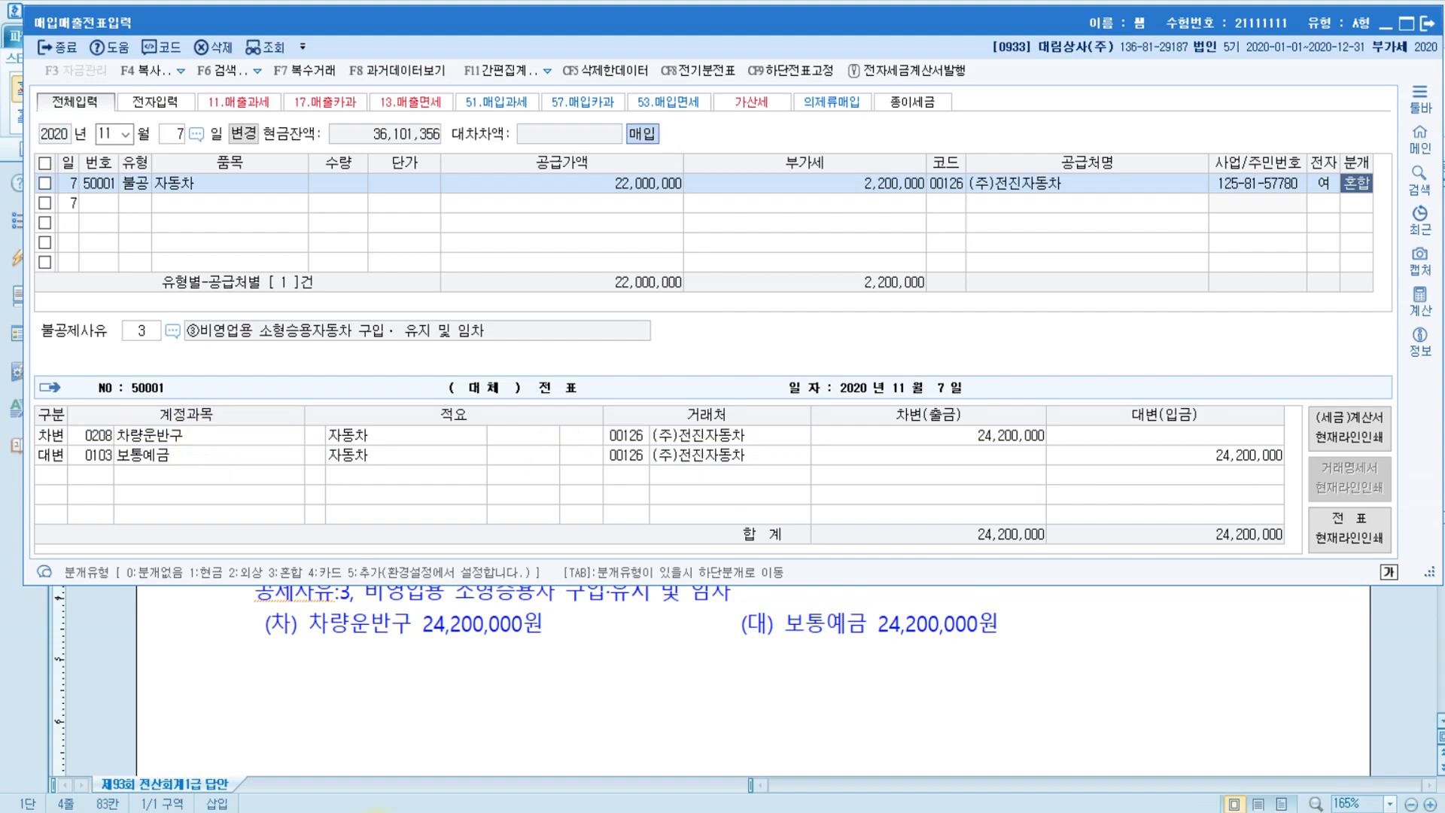
Read question [4] and its cash receipt in the Hangul answer document, and return to the voucher's date entry
{"action": "left_click", "coordinate": [791, 638]}
{"action": "scroll", "coordinate": [791, 638], "scroll_direction": "down", "scroll_amount": 10}
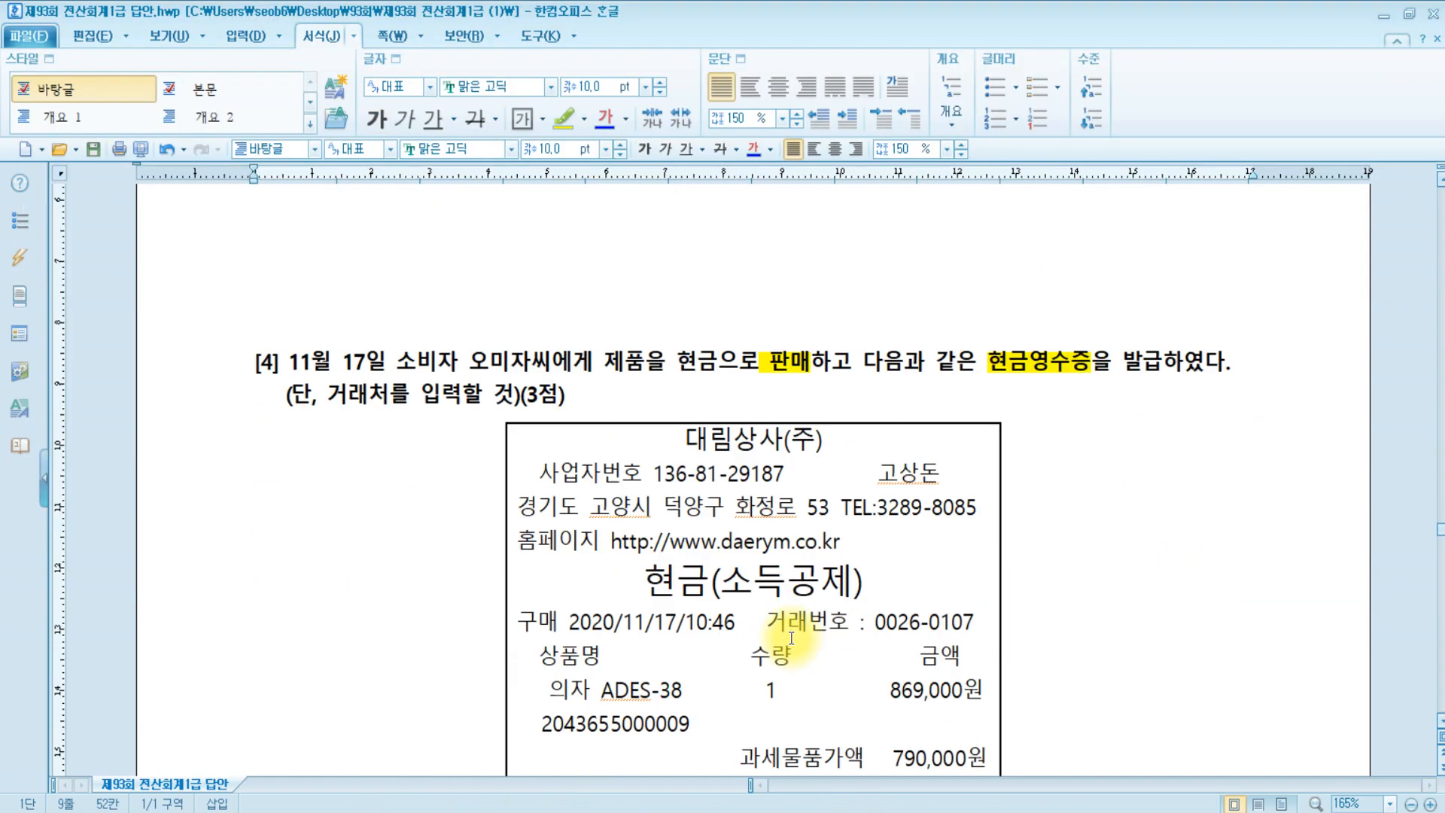
{"action": "scroll", "coordinate": [791, 638], "scroll_direction": "up", "scroll_amount": 3}
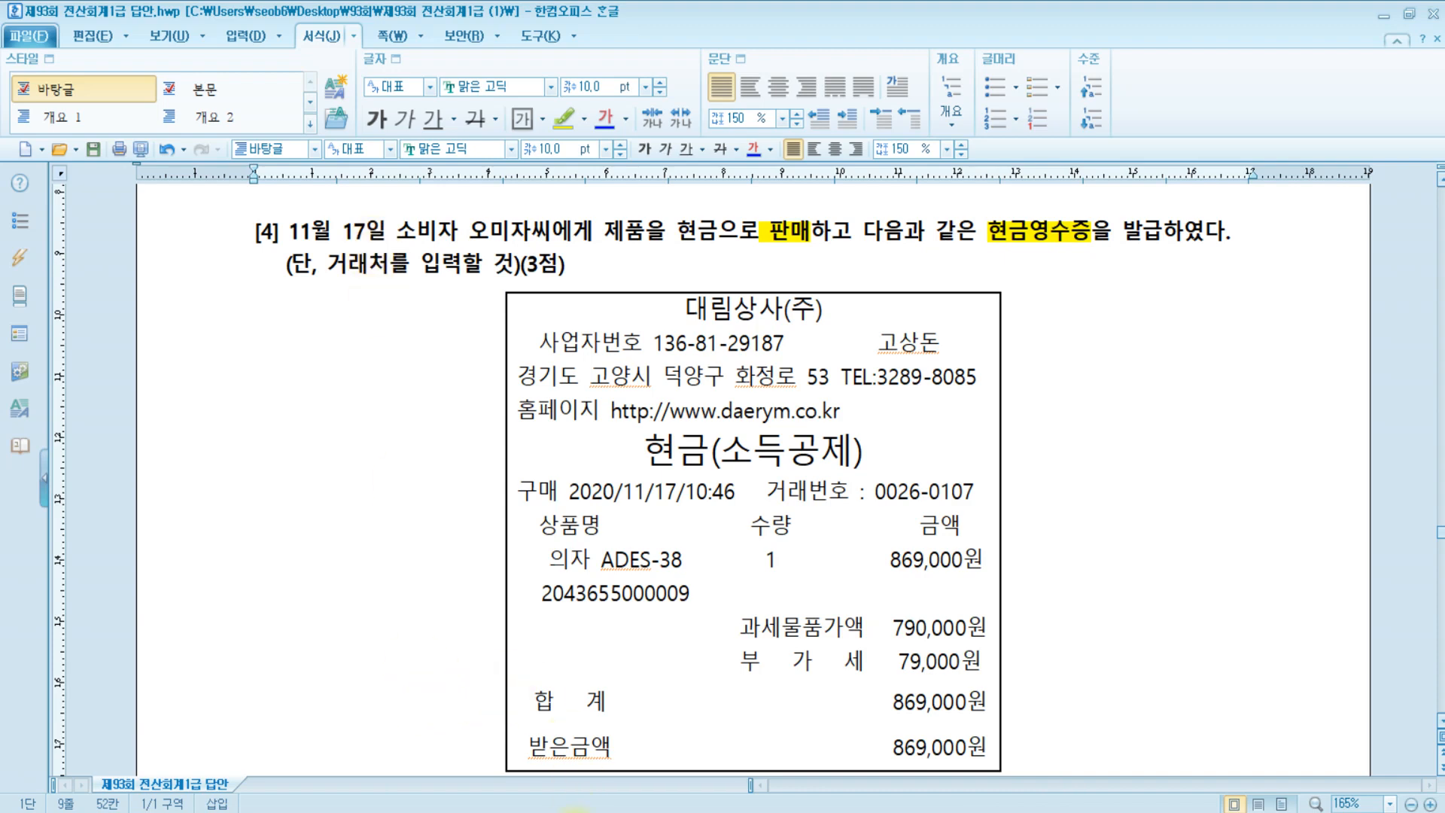
{"action": "left_click", "coordinate": [472, 812]}
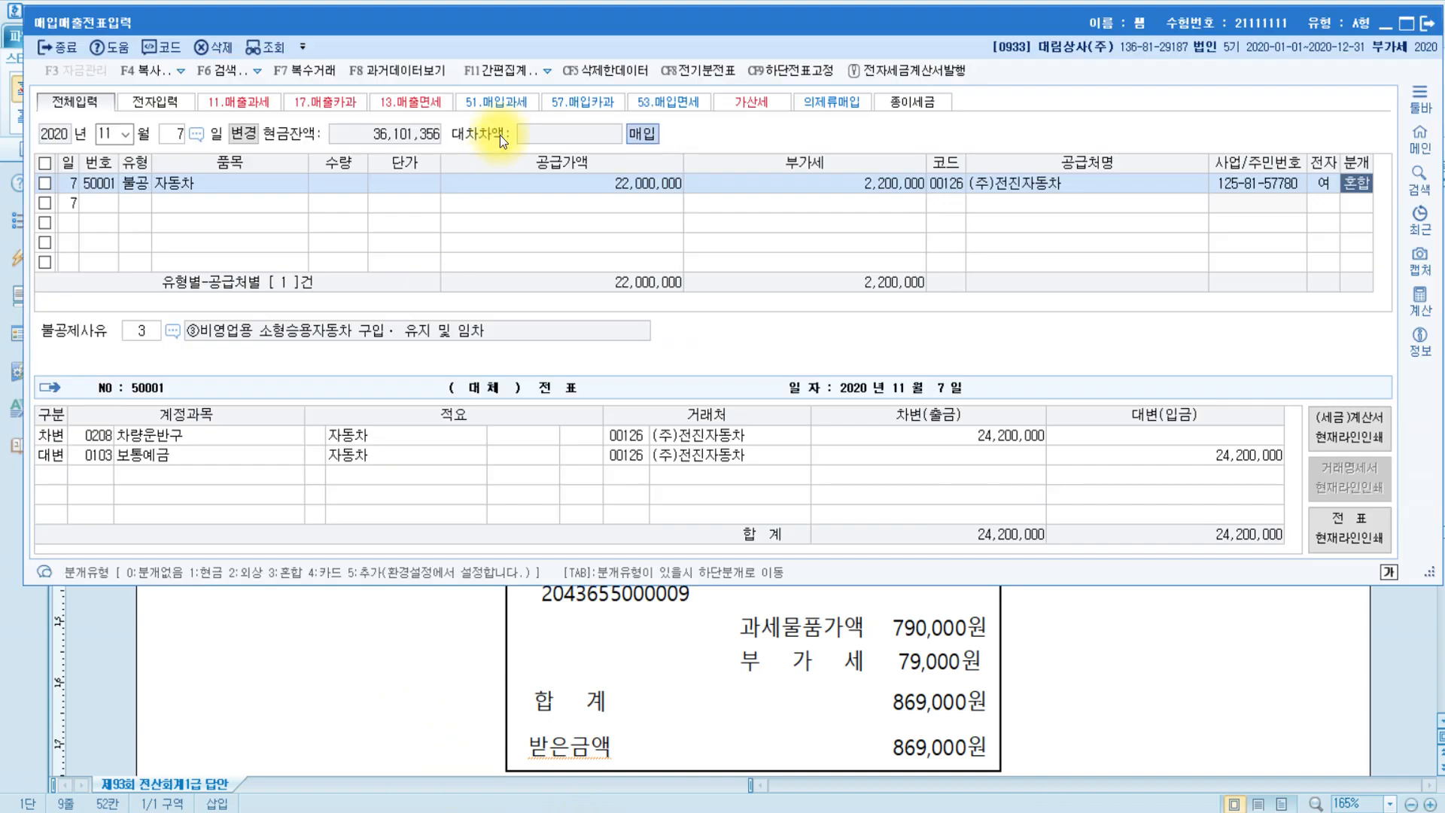
{"action": "key", "text": "Escape"}
{"action": "type", "text": "11"}
{"action": "key", "text": "Return"}
{"action": "key", "text": "Return"}
{"action": "type", "text": "7"}
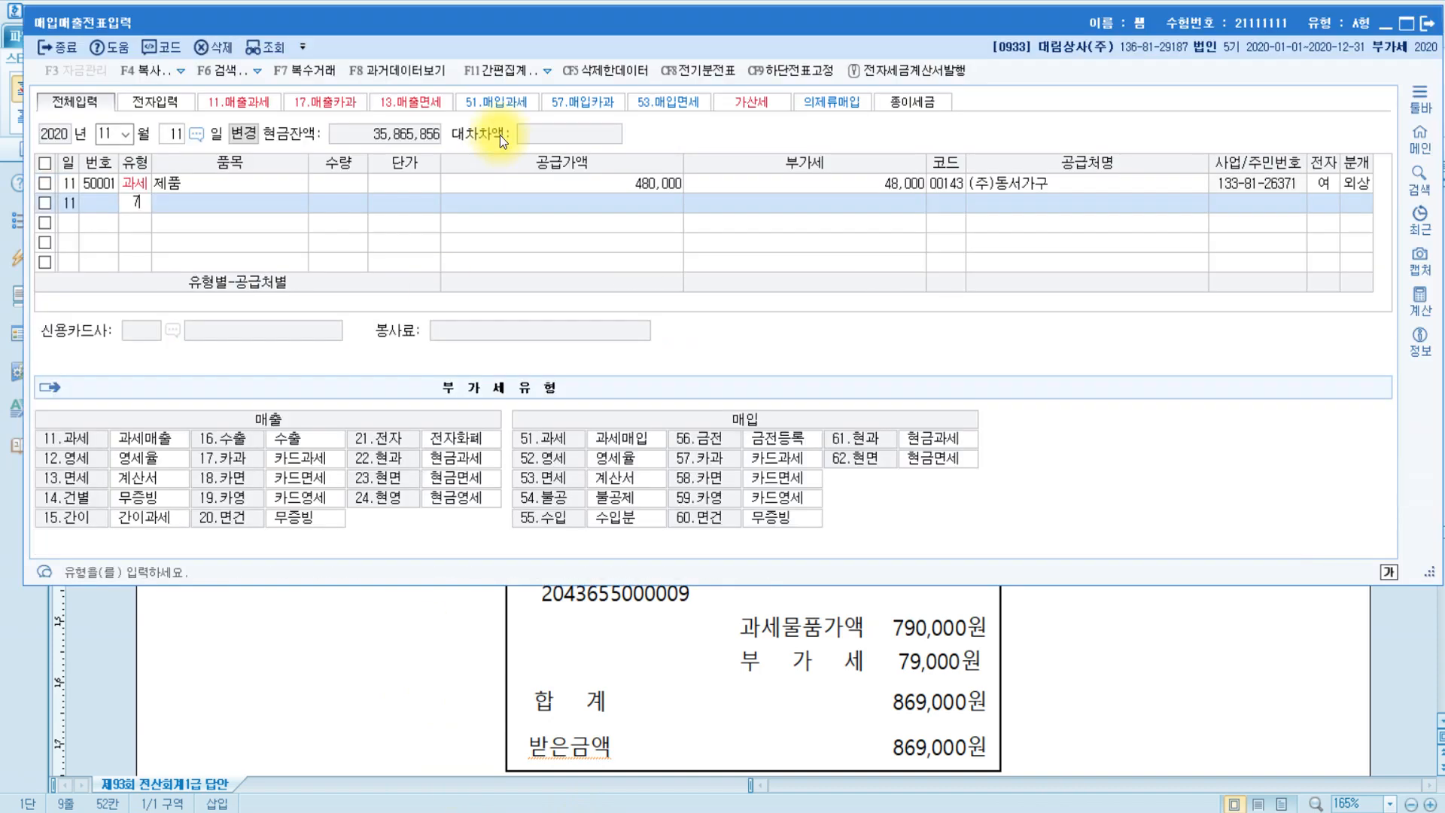
{"action": "key", "text": "Escape"}
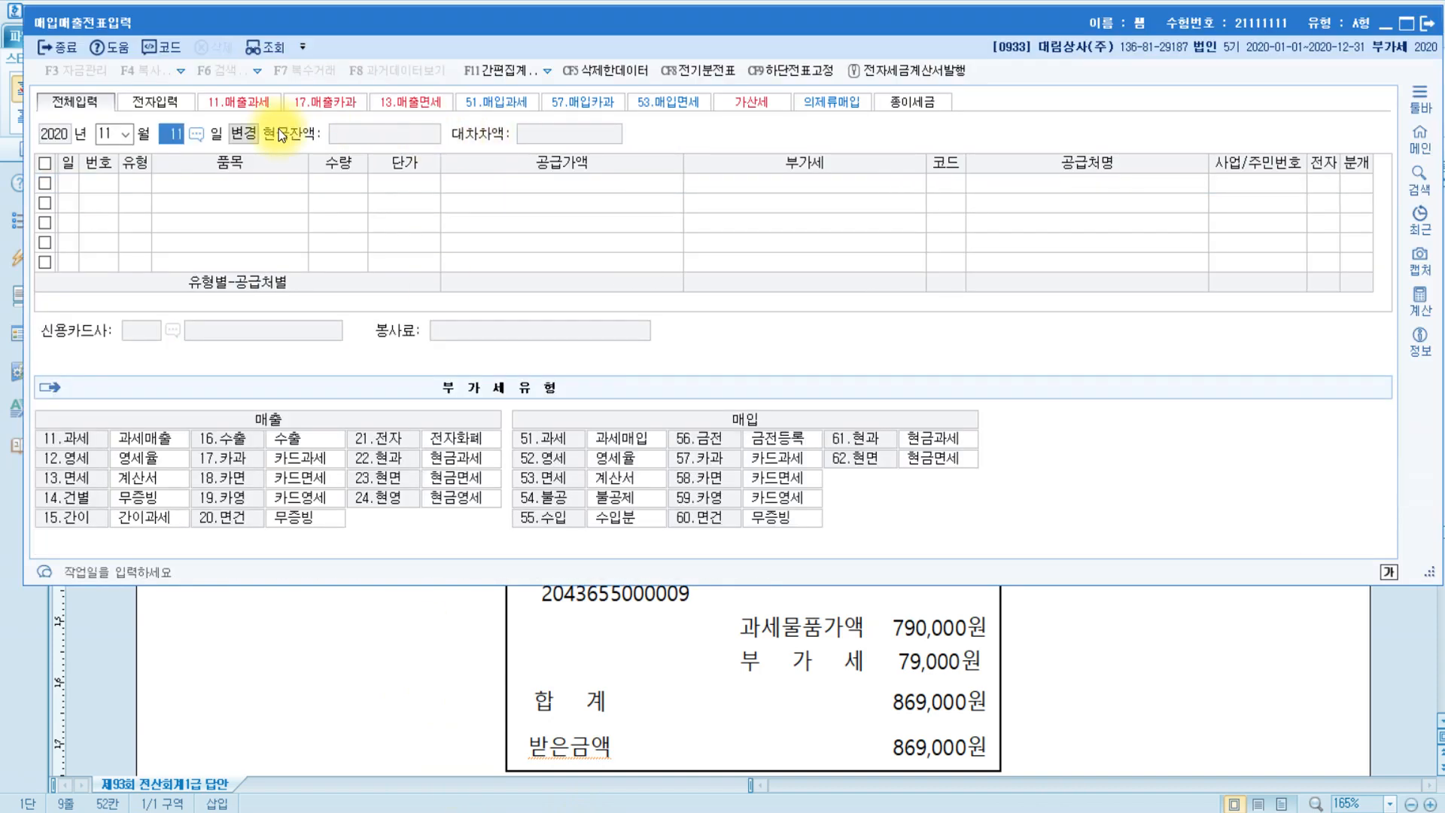
Load the vouchers for November 17 and set the new row's transaction type to 22.현과
{"action": "type", "text": "17"}
{"action": "key", "text": "Return"}
{"action": "key", "text": "Return"}
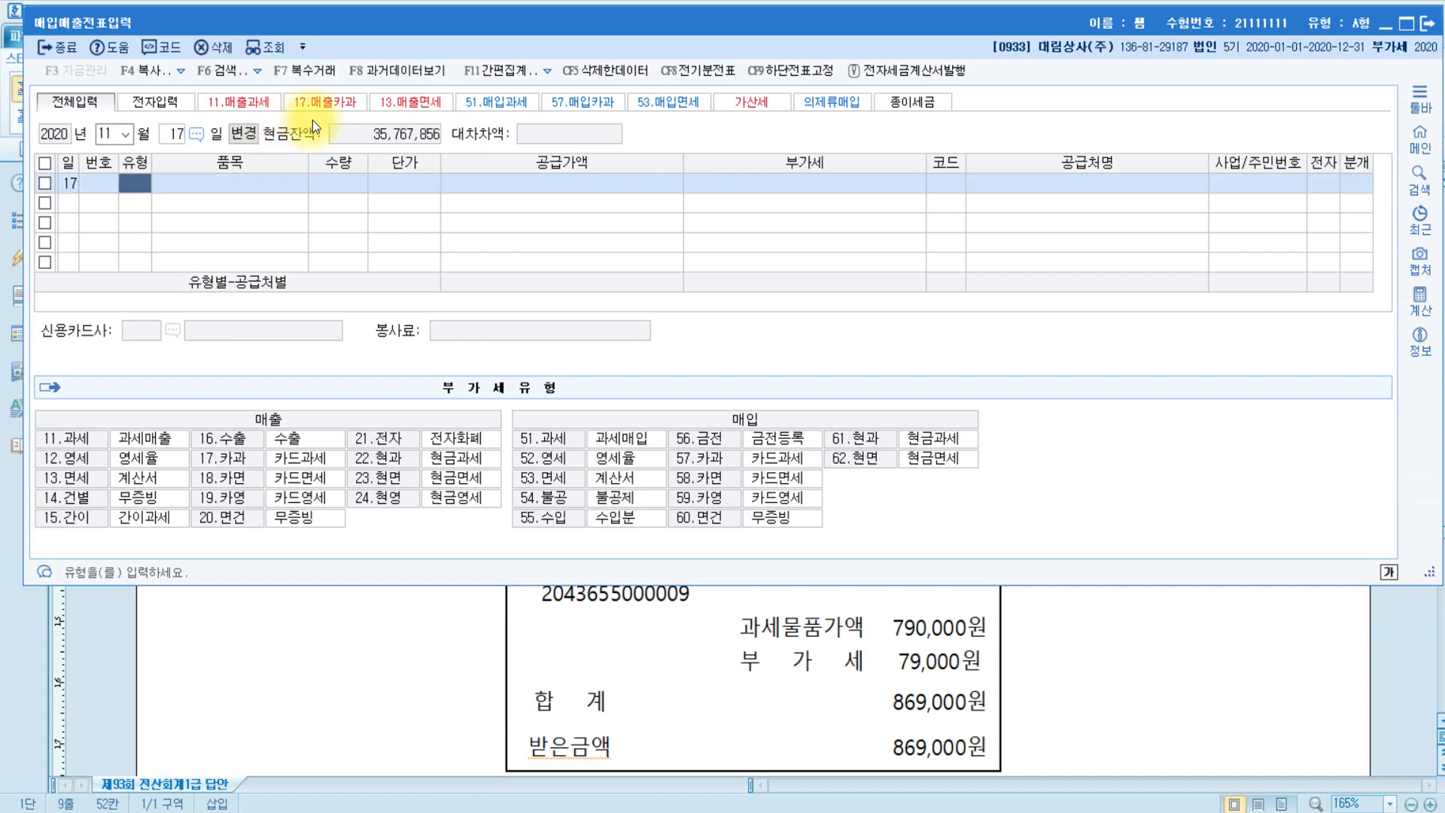
{"action": "mouse_move", "coordinate": [131, 812]}
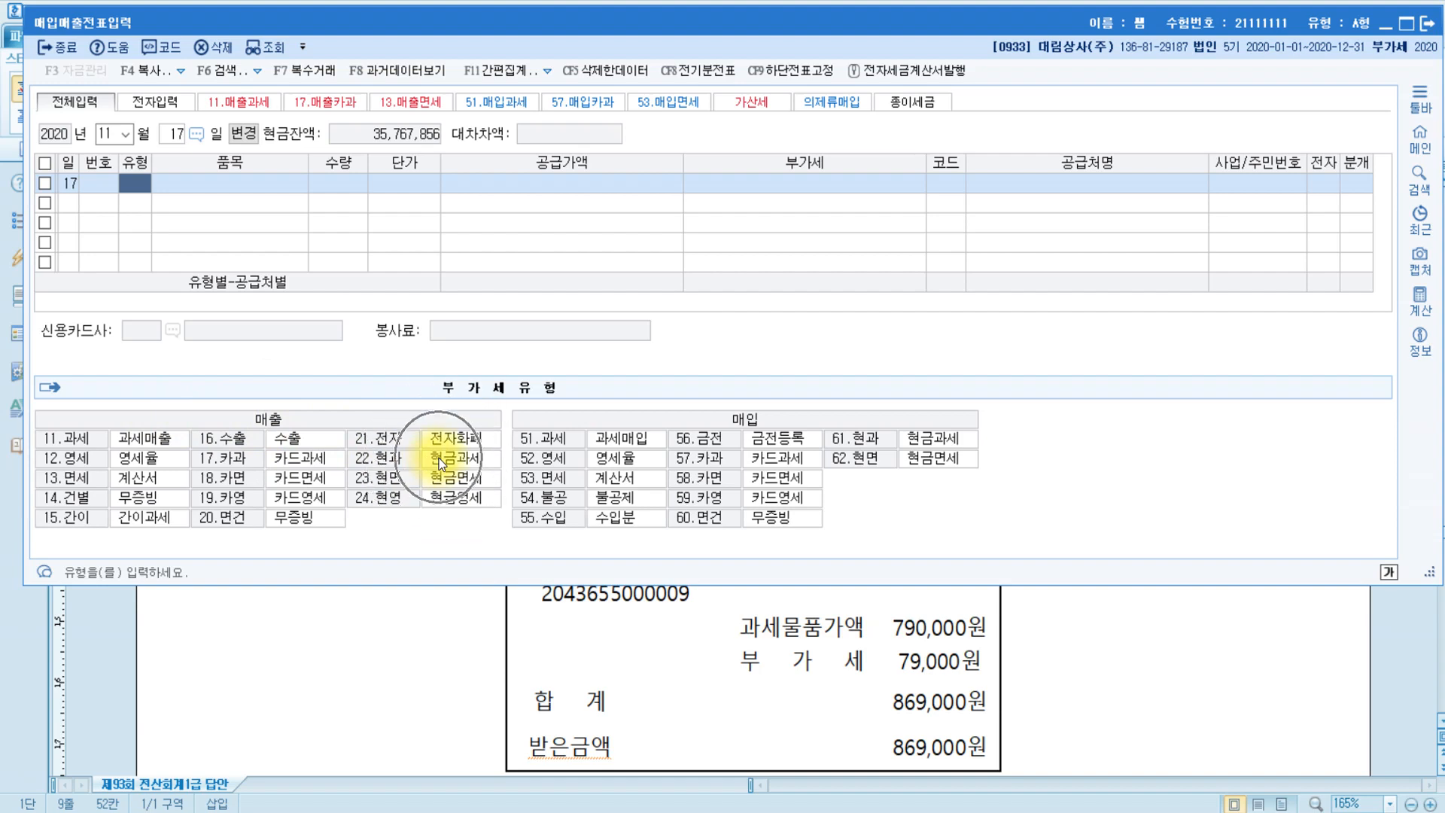
{"action": "left_click", "coordinate": [364, 459]}
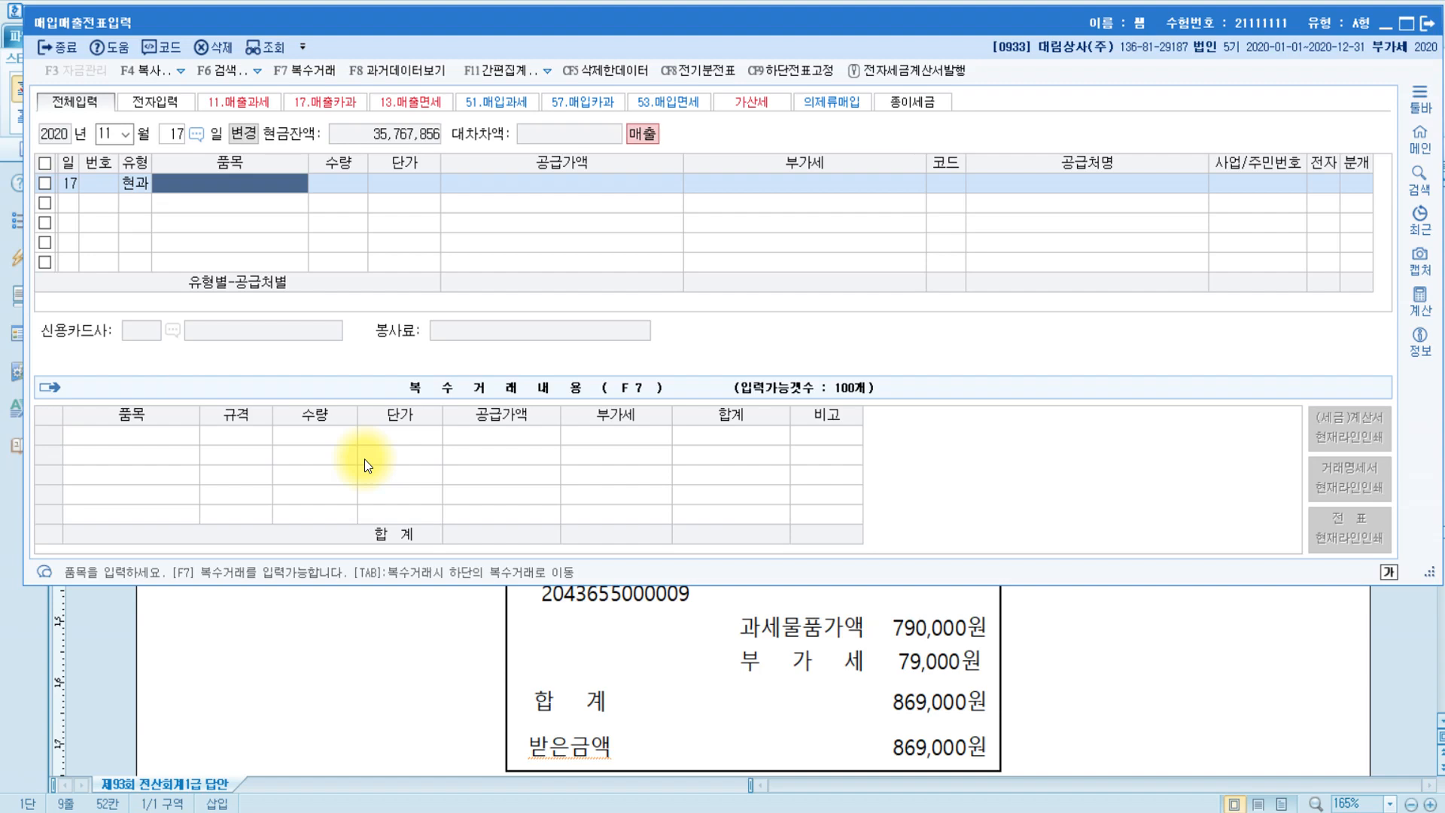
Enter 제품 as the item and 869,000 as the VAT-inclusive amount, accepting the calculated supply value and VAT
{"action": "type", "text": "제푸"}
{"action": "key", "text": "BackSpace"}
{"action": "key", "text": "BackSpace"}
{"action": "key", "text": "BackSpace"}
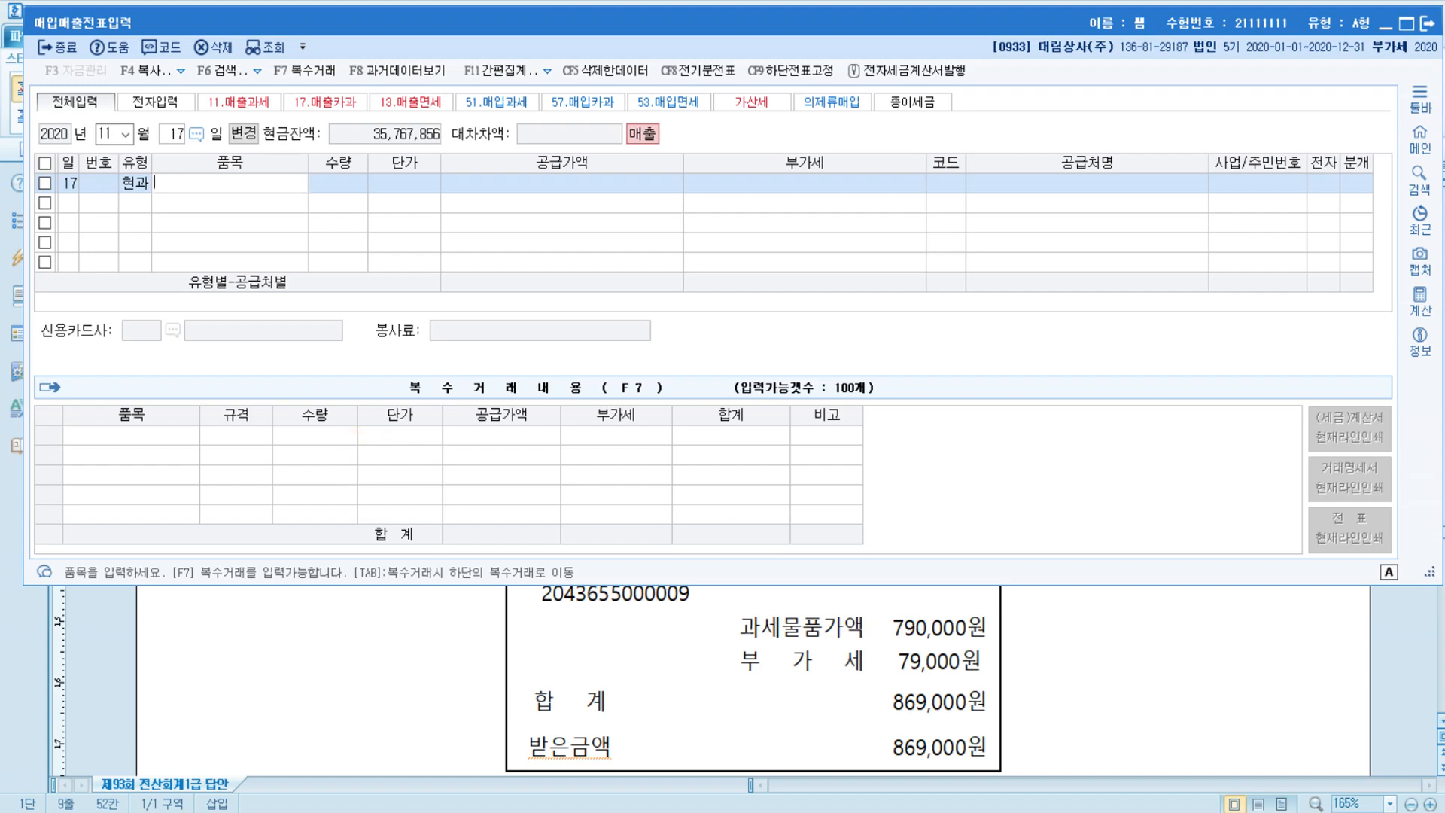
{"action": "type", "text": "제품"}
{"action": "key", "text": "Return"}
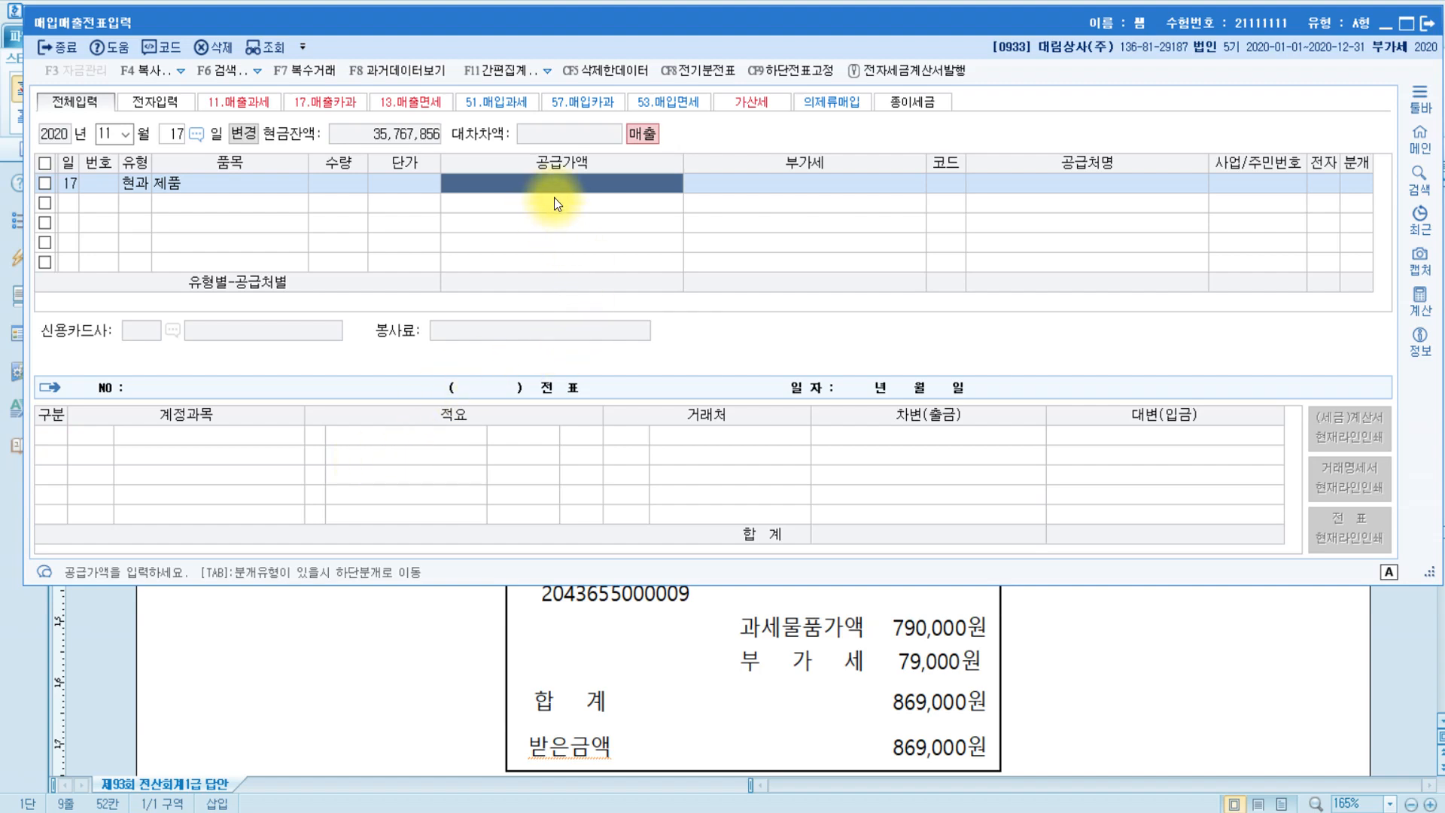
{"action": "type", "text": "8690000"}
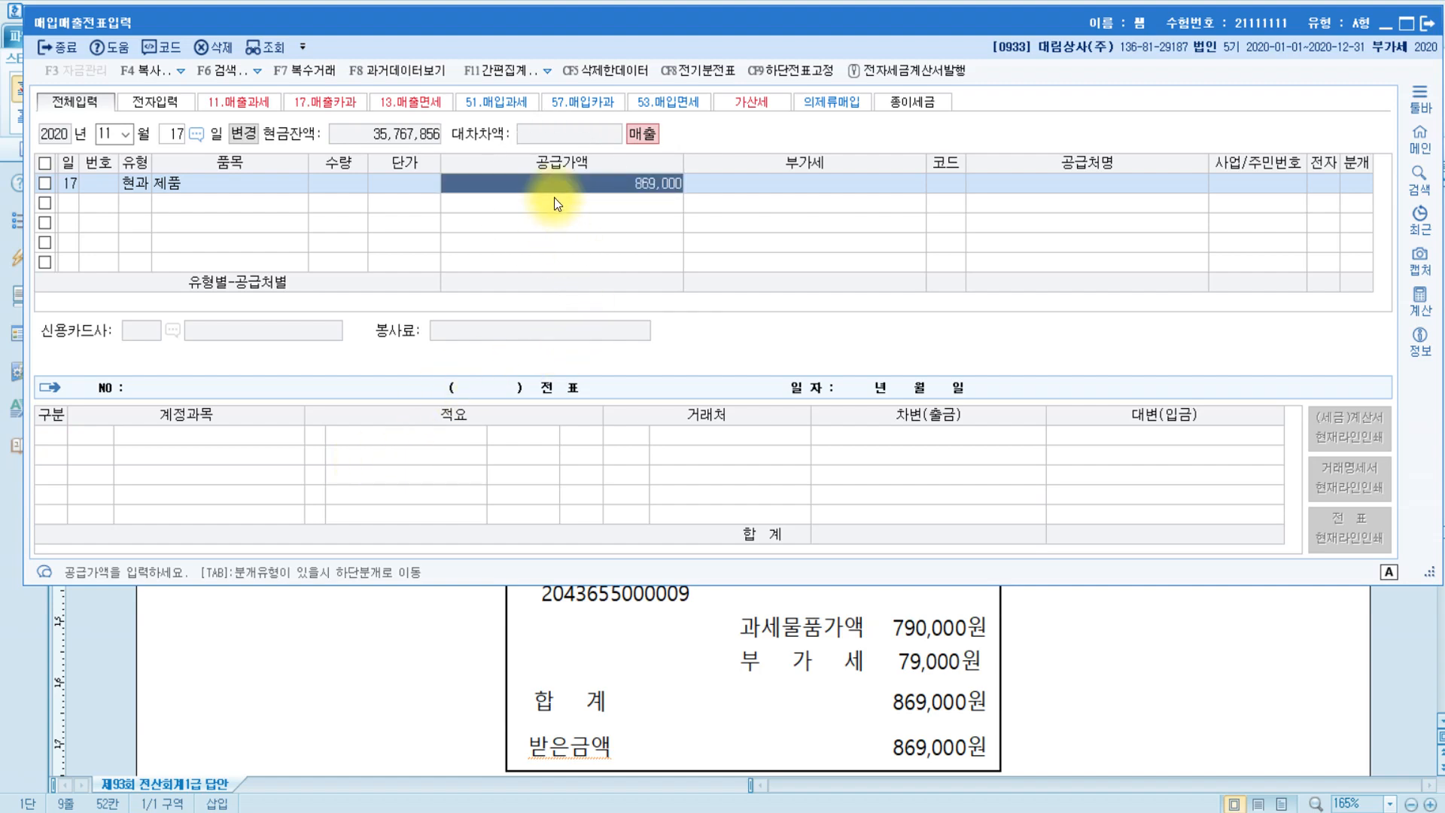
{"action": "key", "text": "Return"}
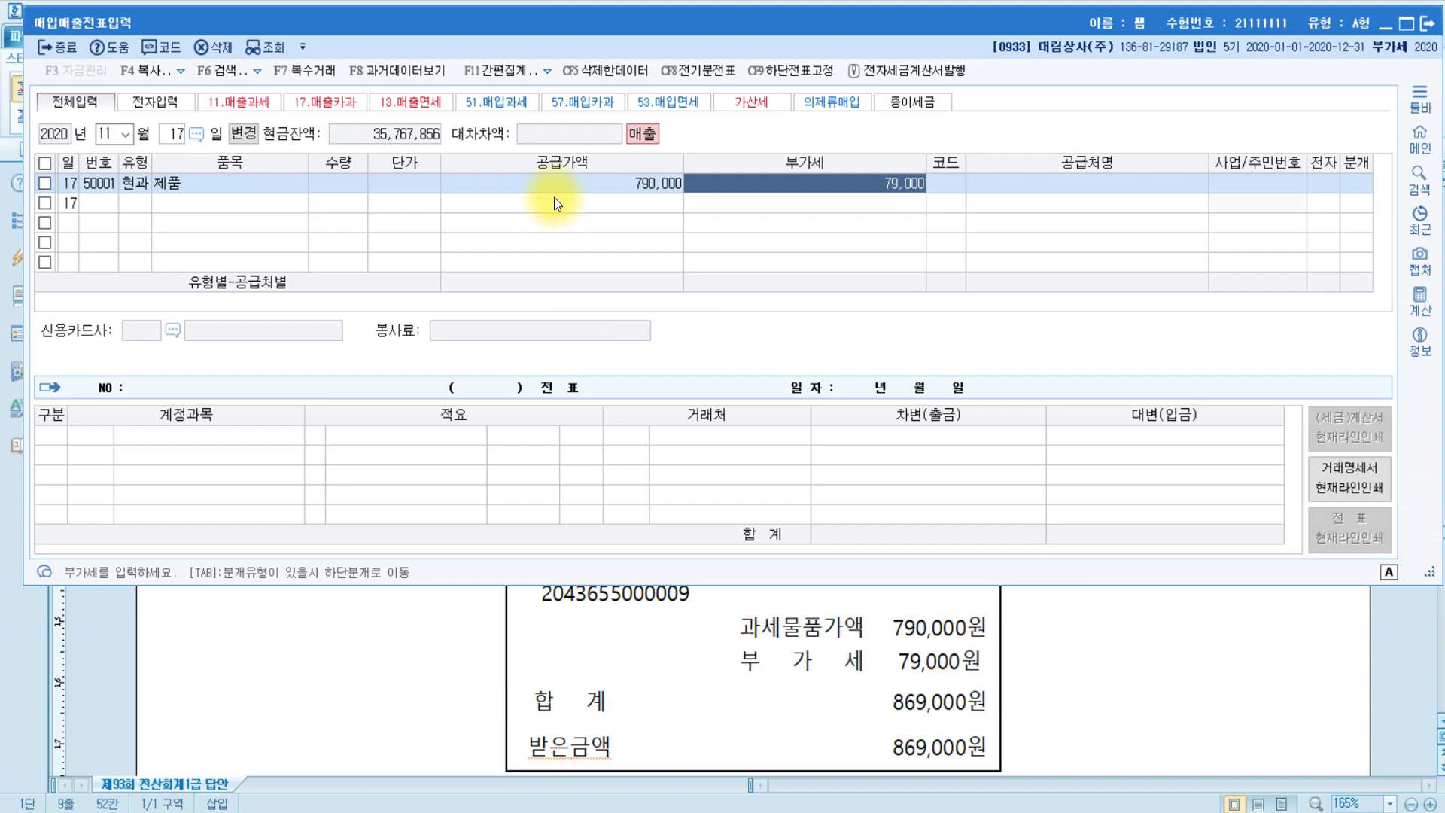
{"action": "key", "text": "Return"}
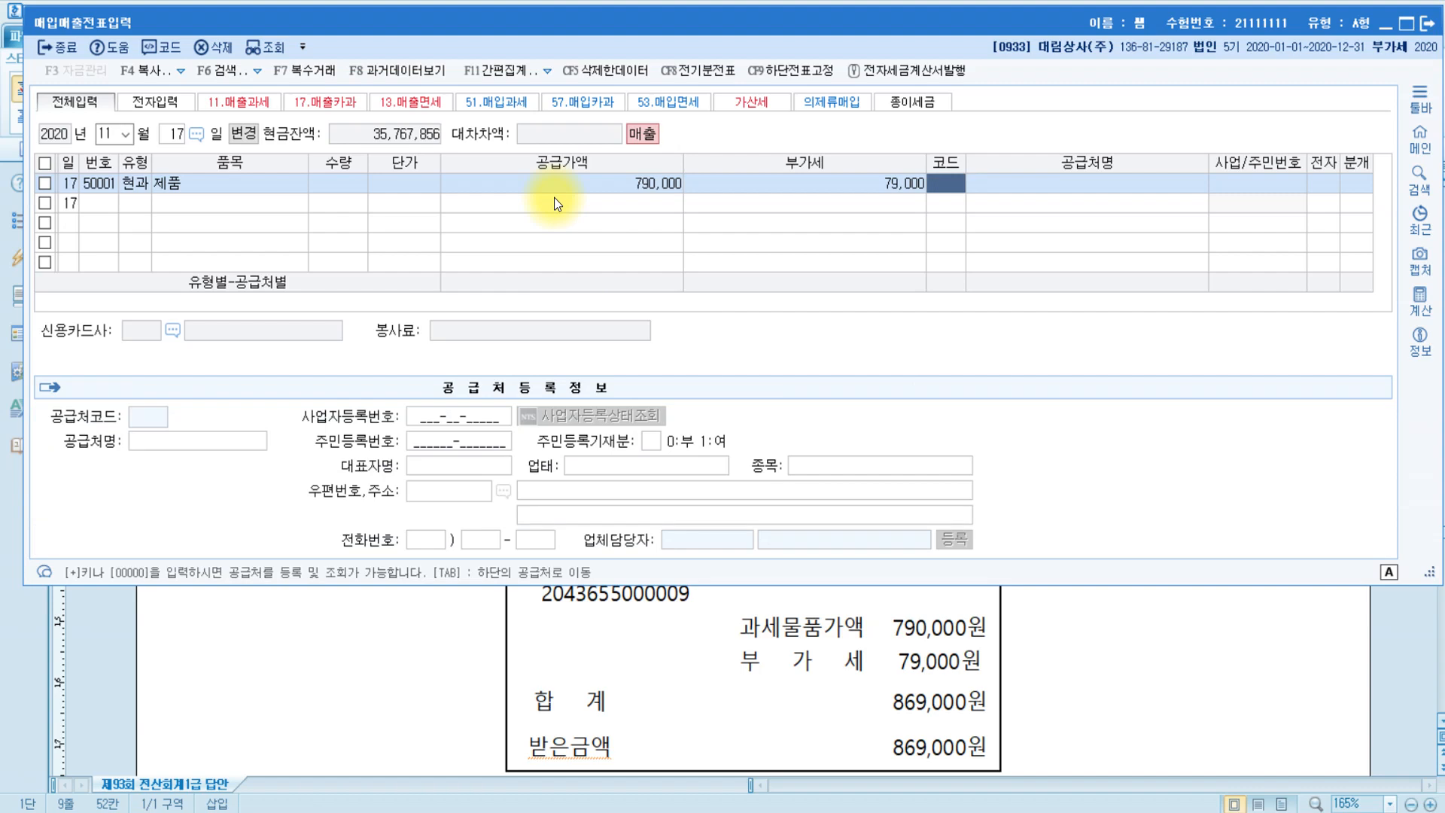
Enter the consumer named in question [4] as the trading partner and set the sale's journal type to 현금
{"action": "type", "text": "오미"}
{"action": "key", "text": "Return"}
{"action": "key", "text": "Return"}
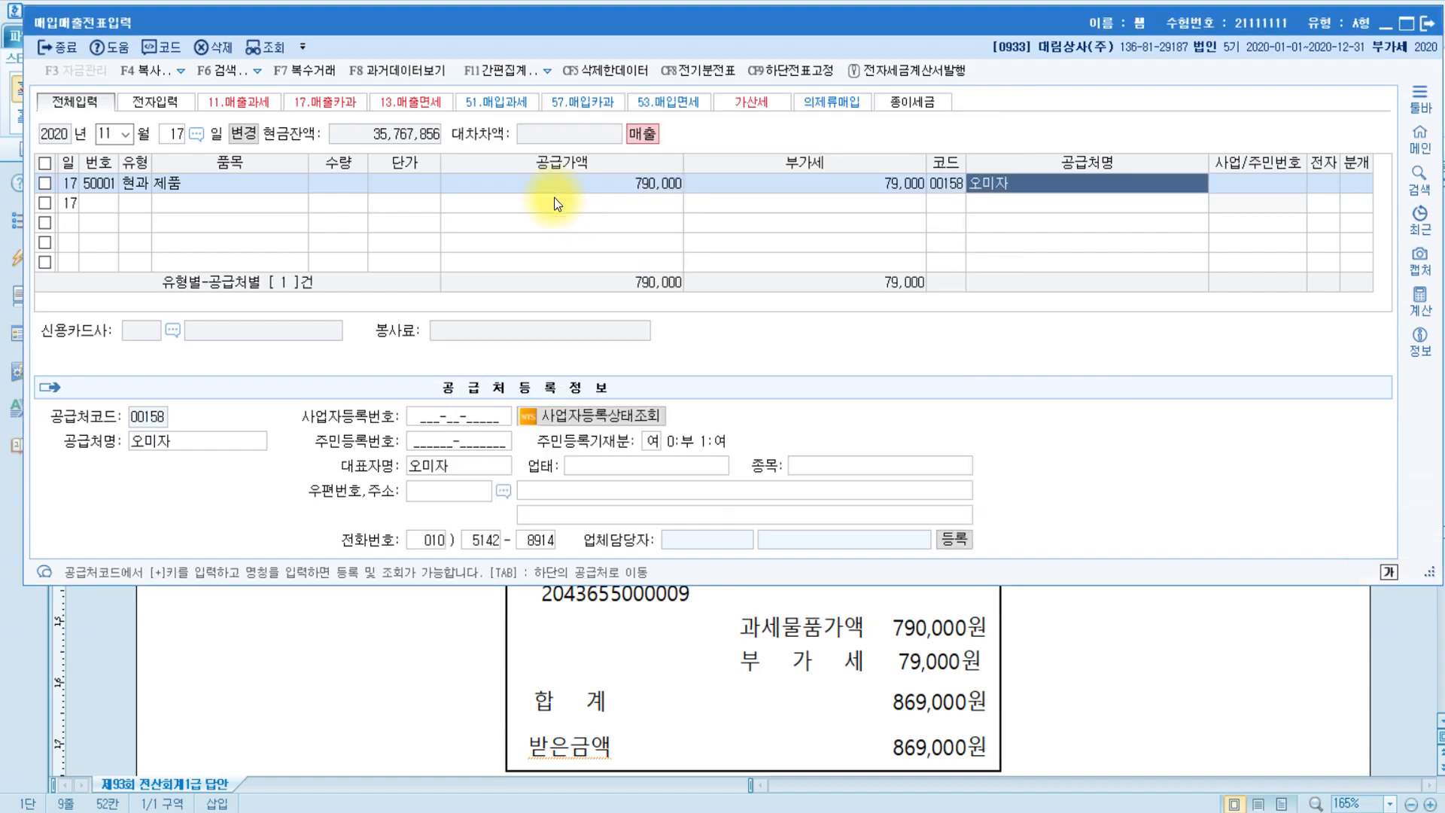
{"action": "key", "text": "Return"}
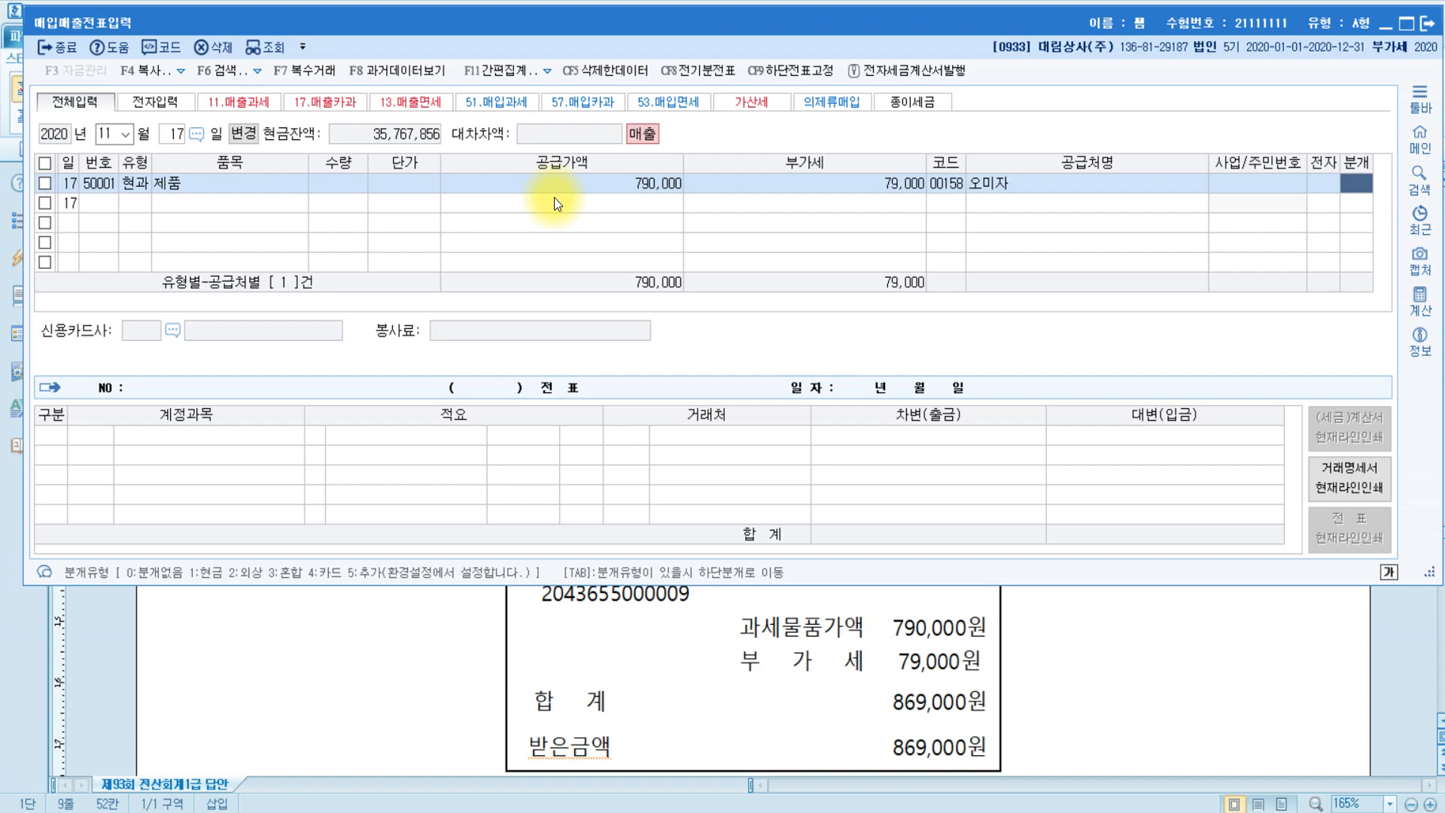
{"action": "type", "text": "1"}
{"action": "key", "text": "Return"}
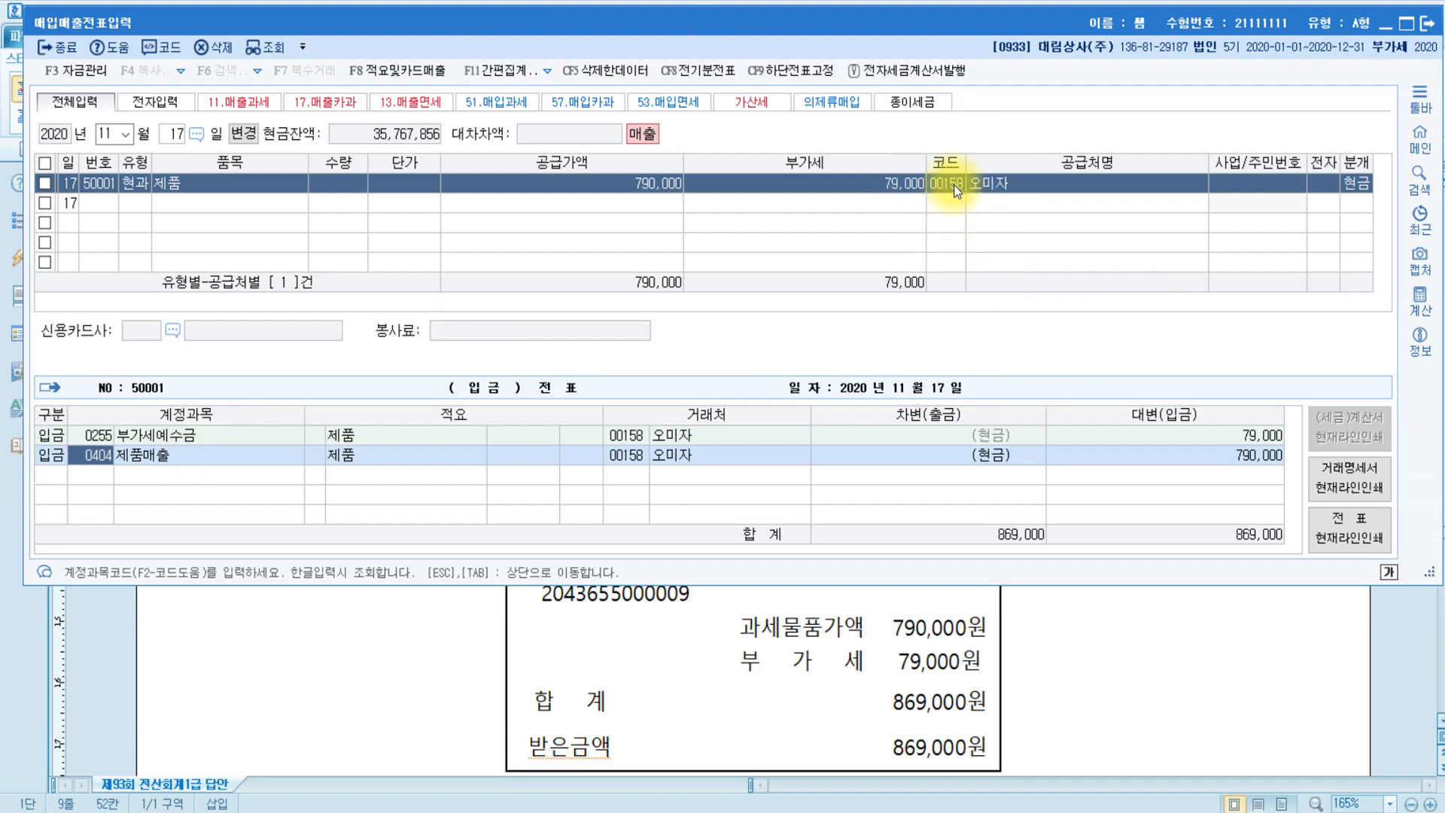
{"action": "left_click", "coordinate": [1244, 460]}
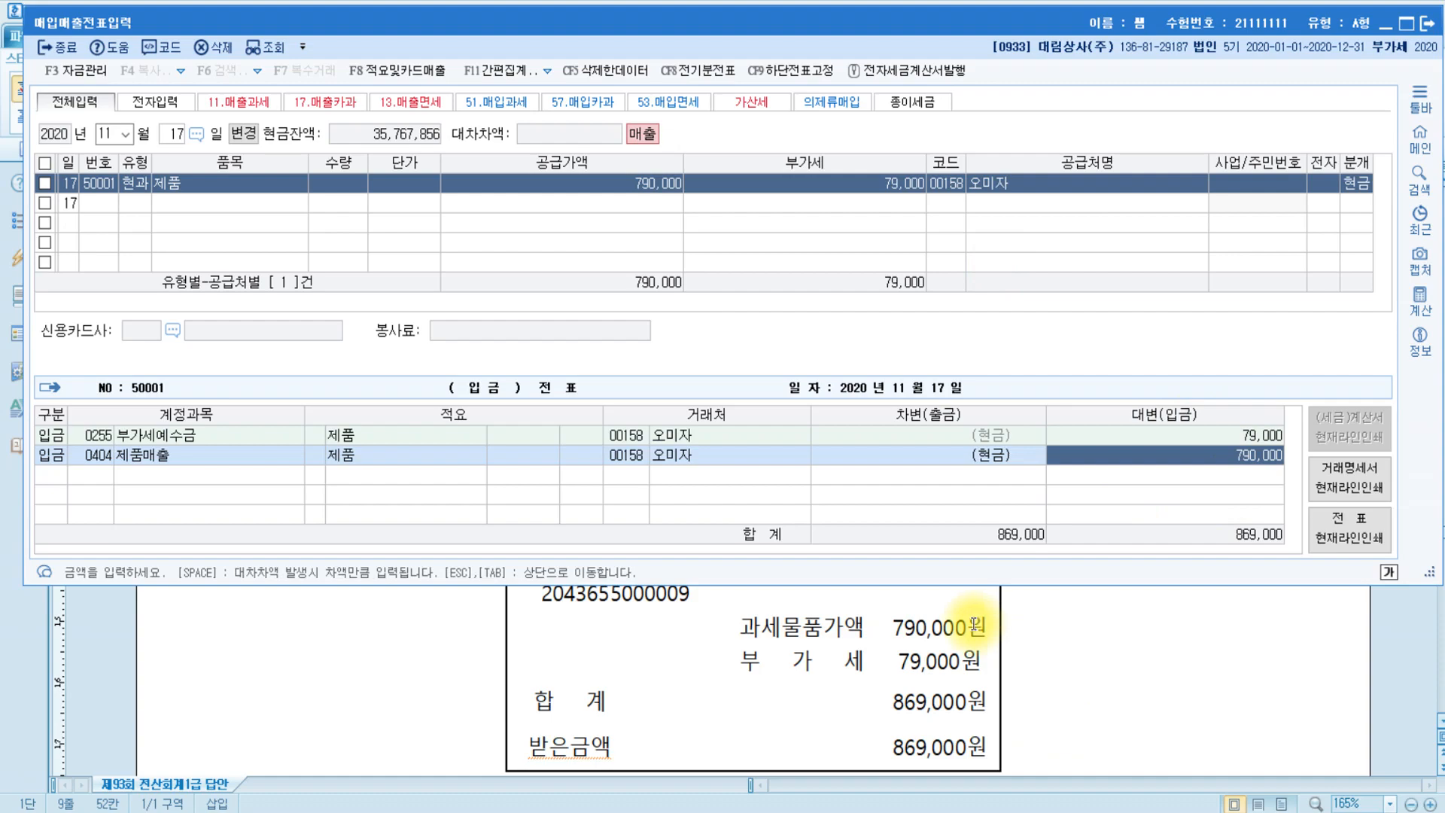
Read question [5] and its electronic tax invoice in the Hangul answer document, and return to the voucher's date entry
{"action": "left_click", "coordinate": [894, 674]}
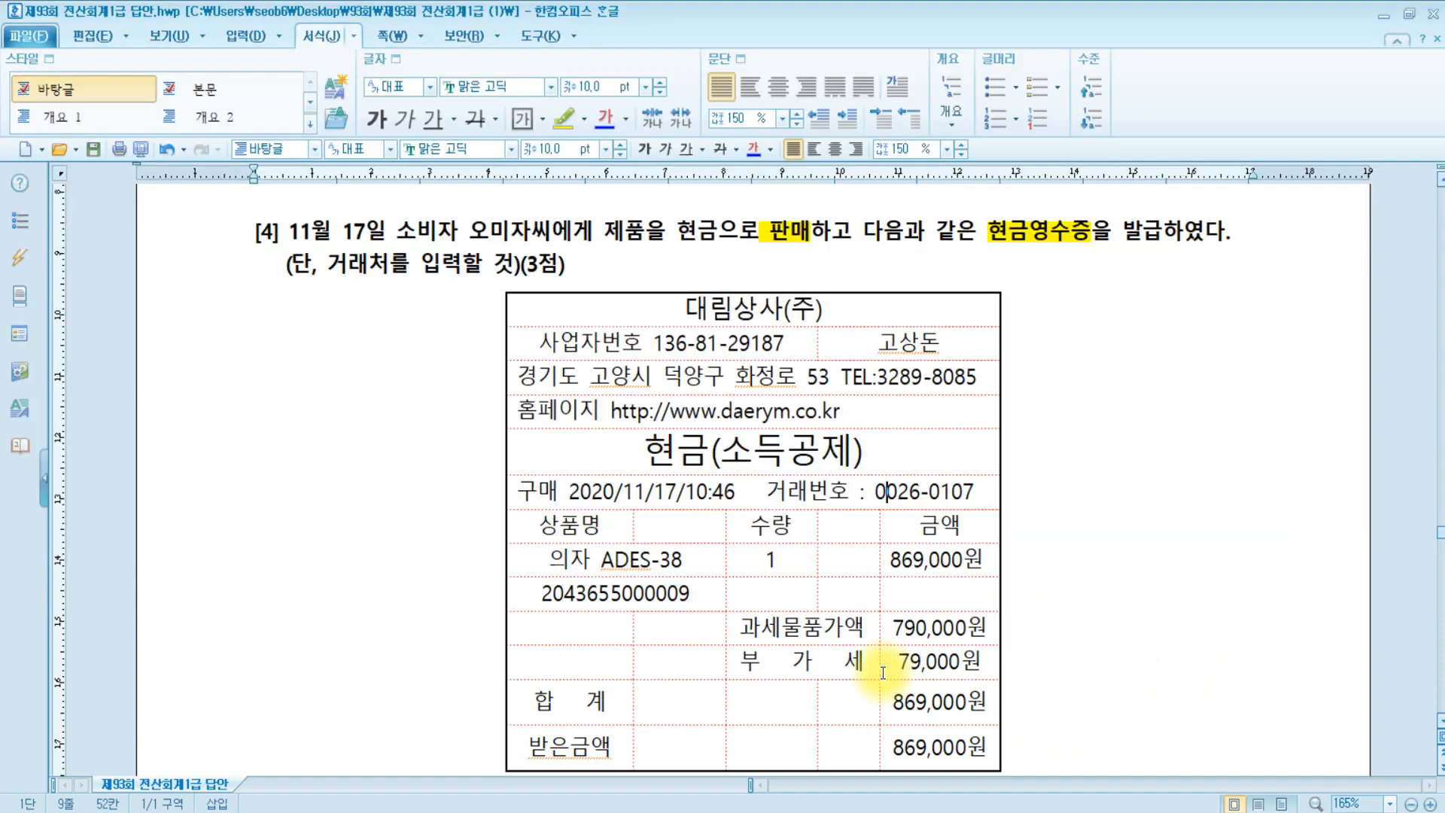
{"action": "scroll", "coordinate": [931, 639], "scroll_direction": "down", "scroll_amount": 12}
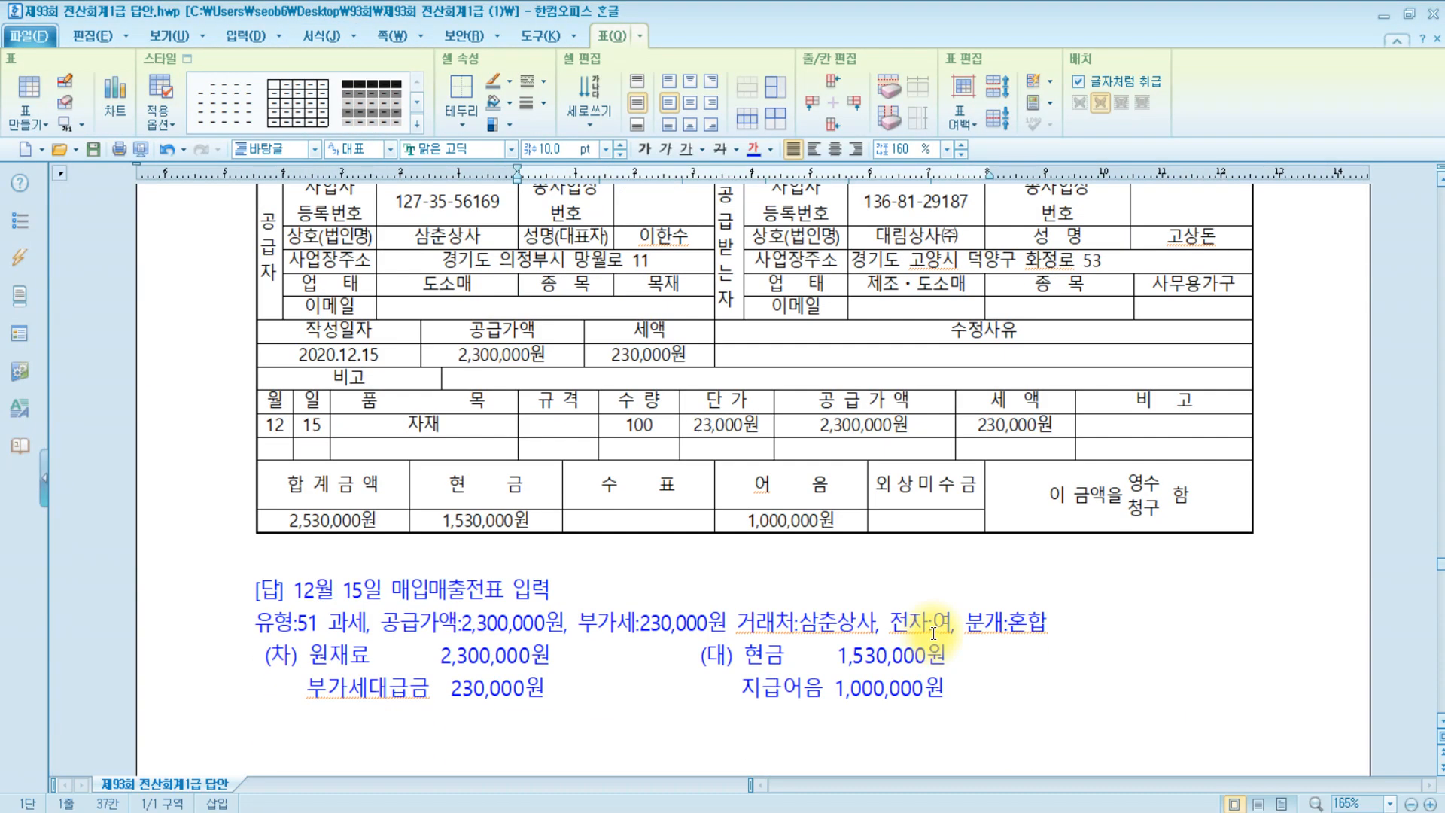
{"action": "scroll", "coordinate": [933, 630], "scroll_direction": "up", "scroll_amount": 2}
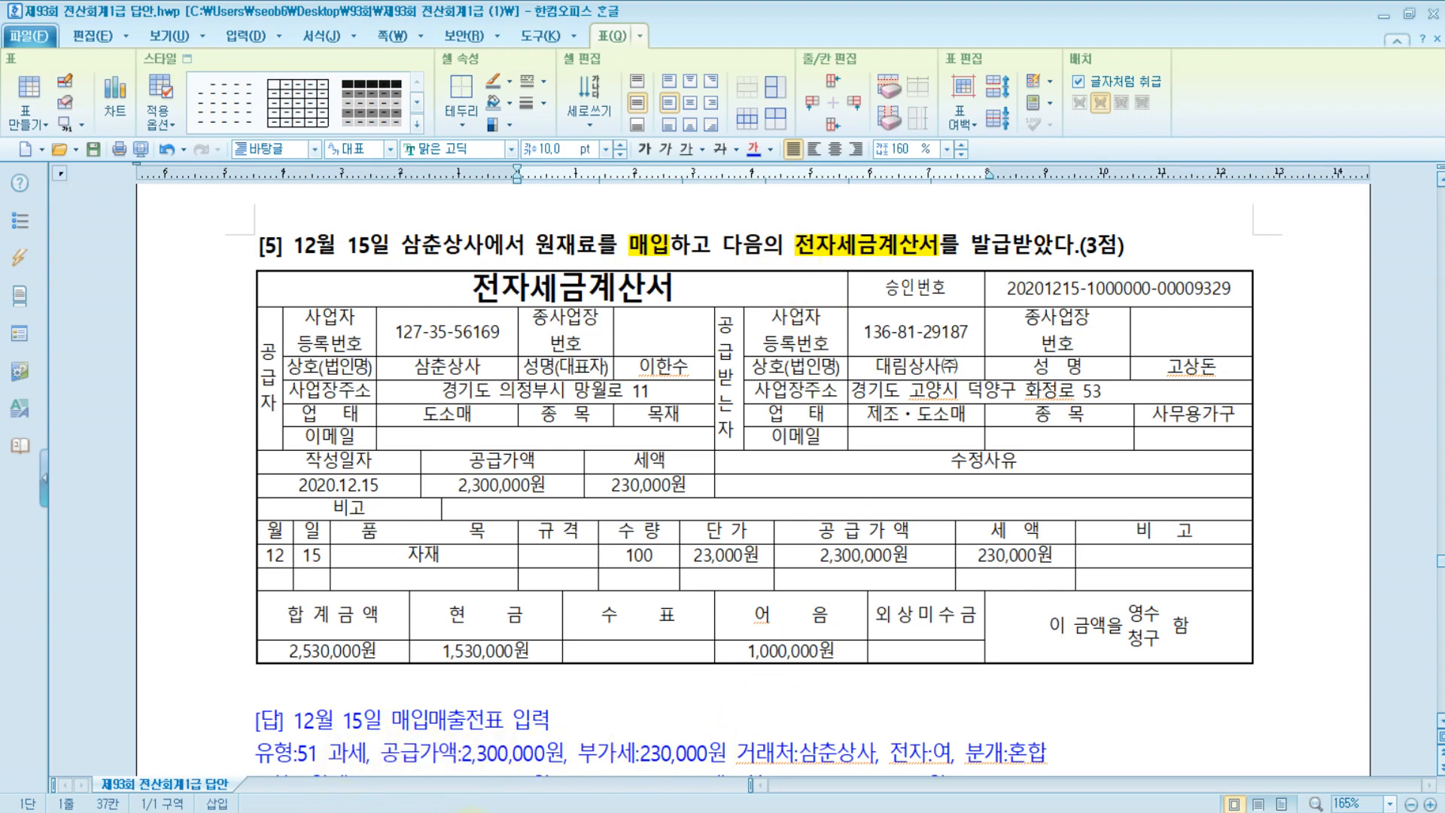
{"action": "key", "text": "alt+Tab"}
{"action": "key", "text": "Tab"}
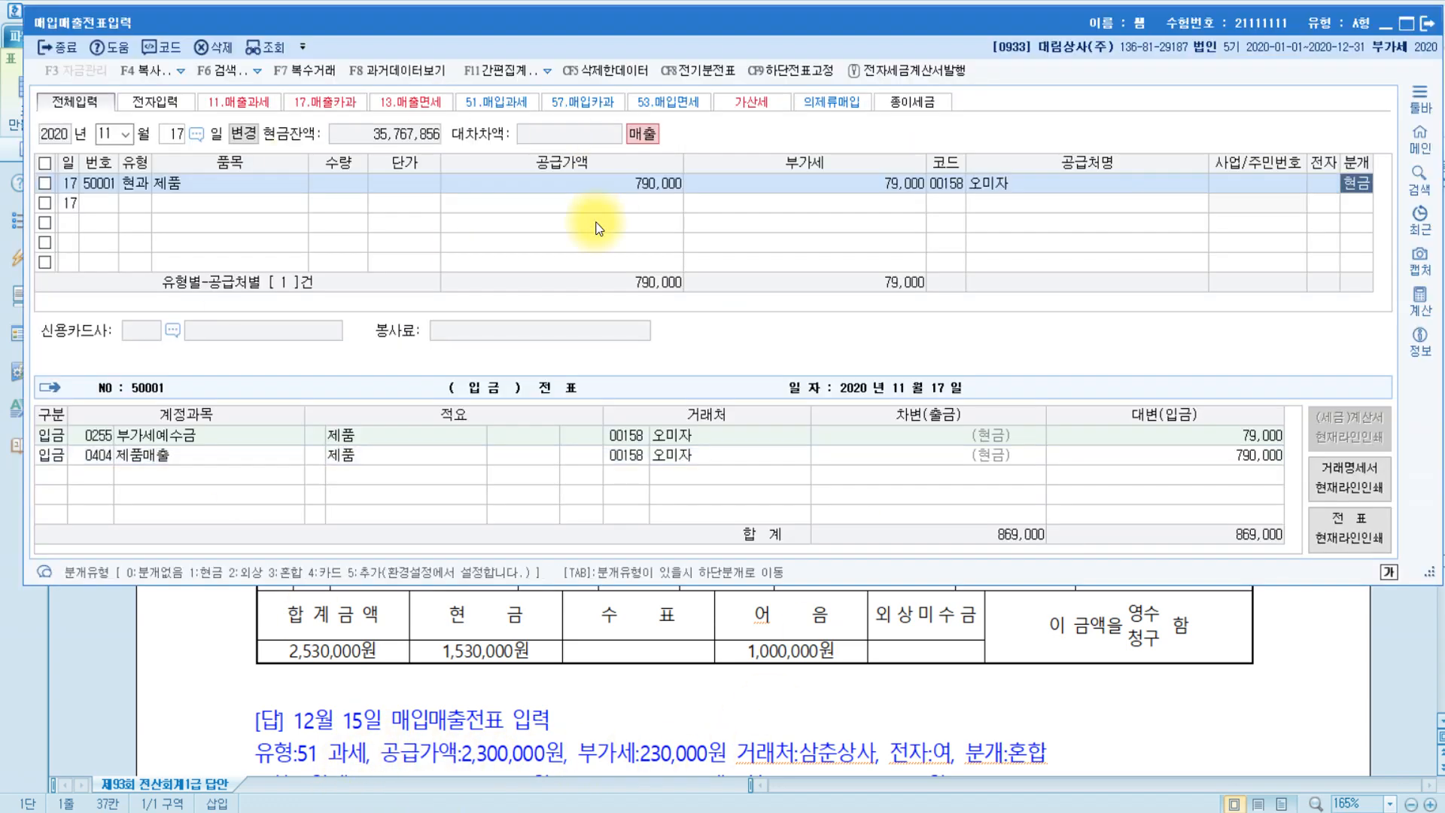
{"action": "key", "text": "Escape"}
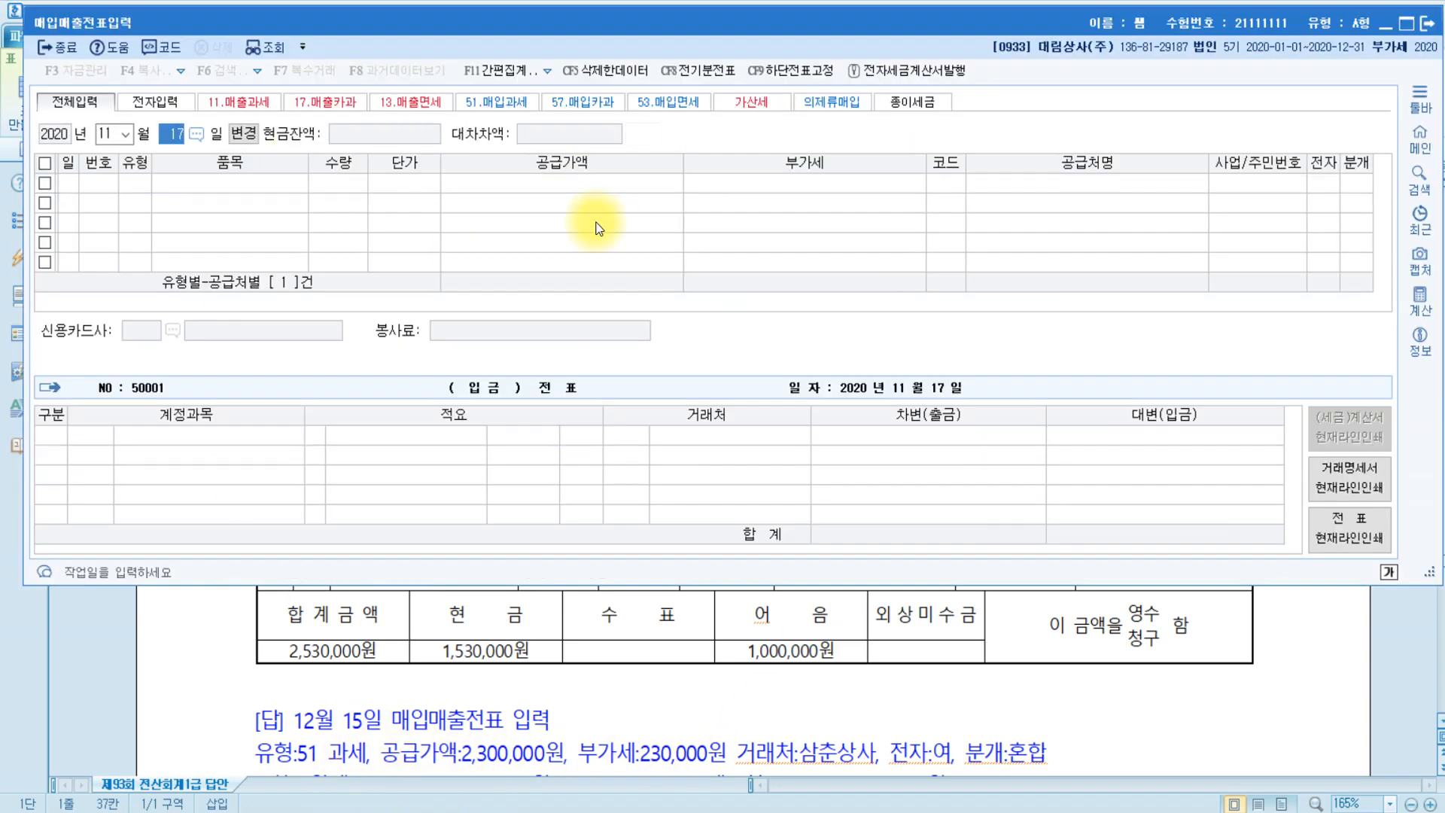
Load the vouchers for December 15, checking the date against question [5] in the Hangul answer document
{"action": "type", "text": "15"}
{"action": "key", "text": "Return"}
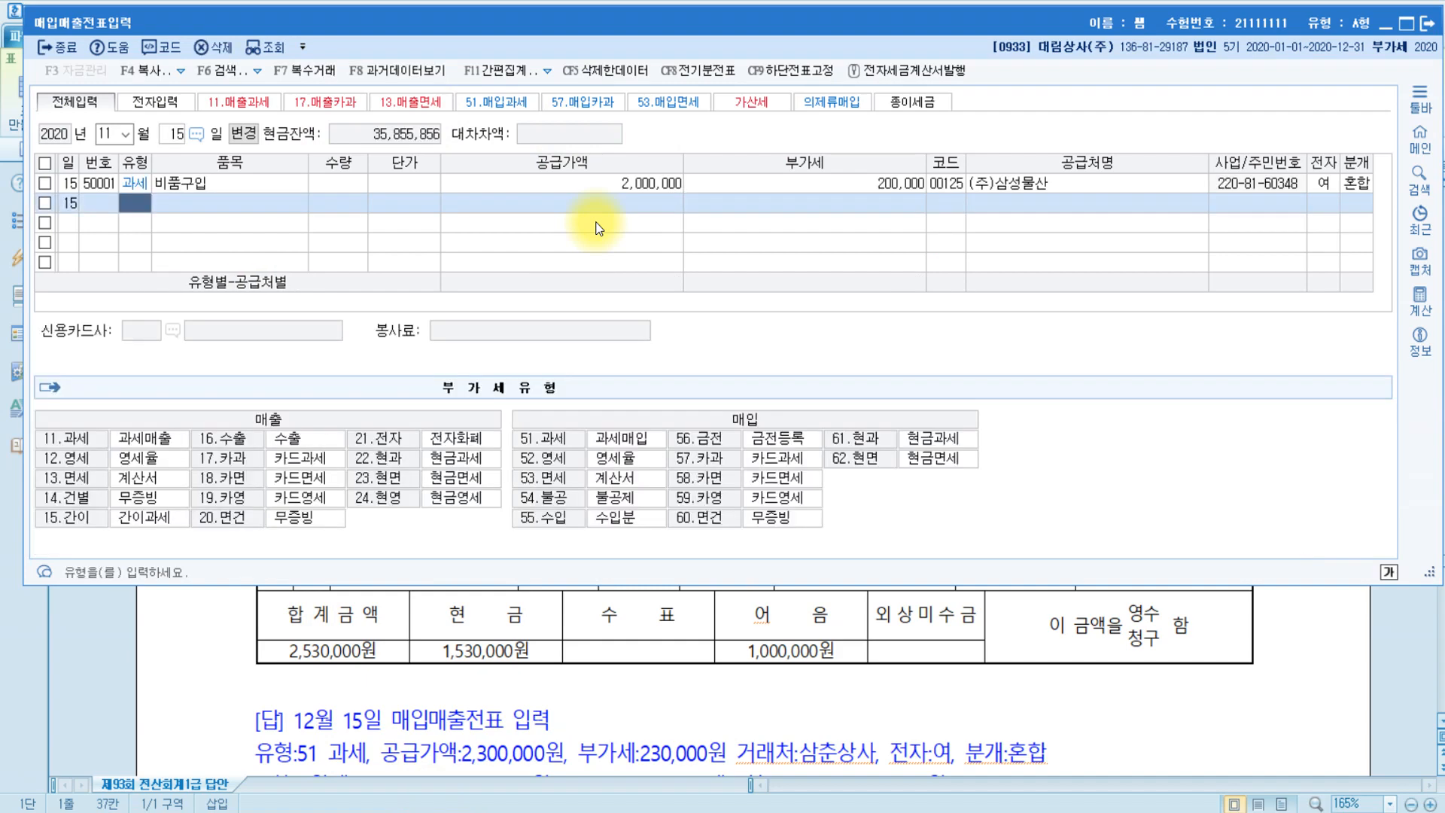
{"action": "left_click", "coordinate": [713, 700]}
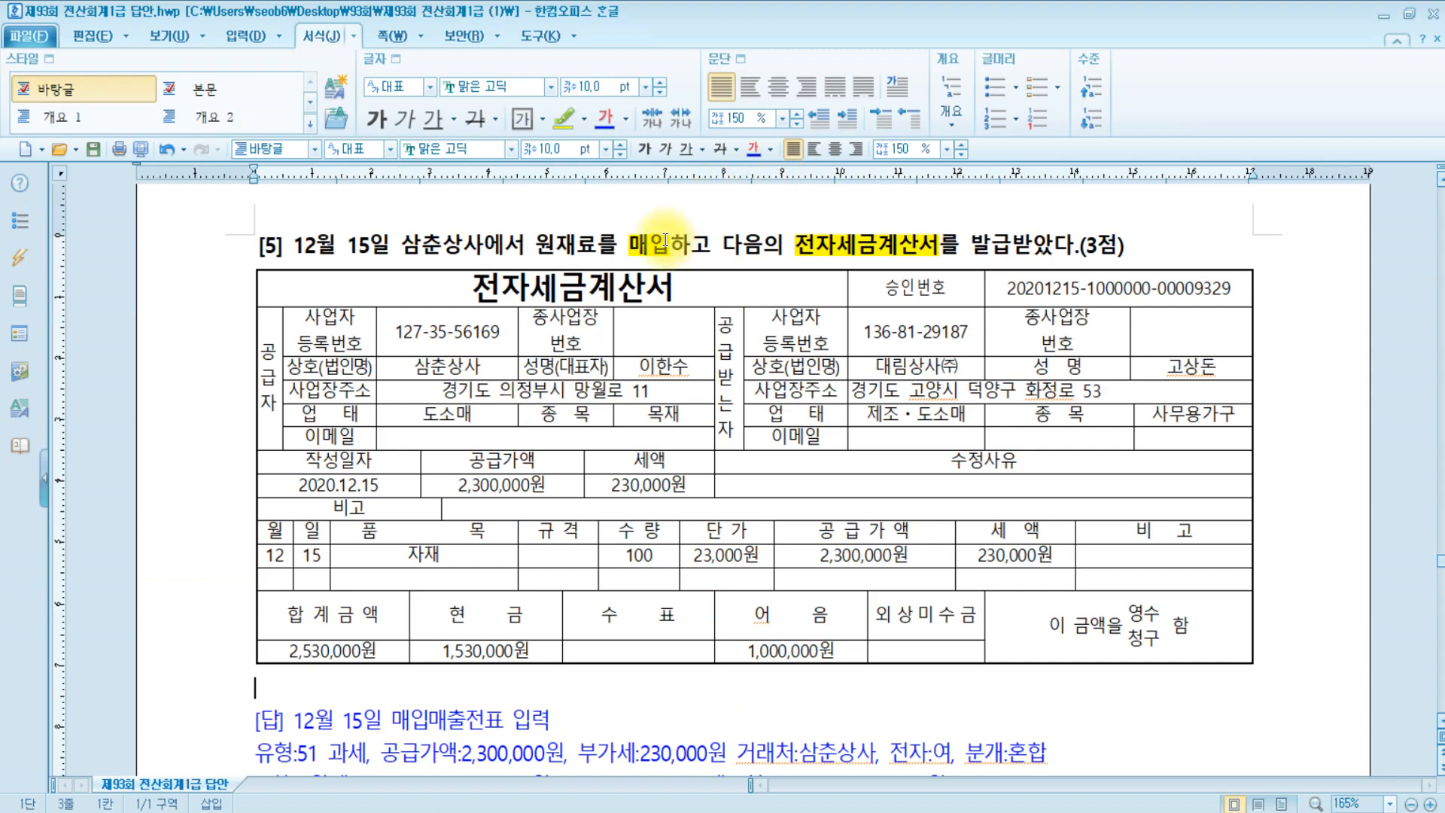
{"action": "left_click", "coordinate": [463, 812]}
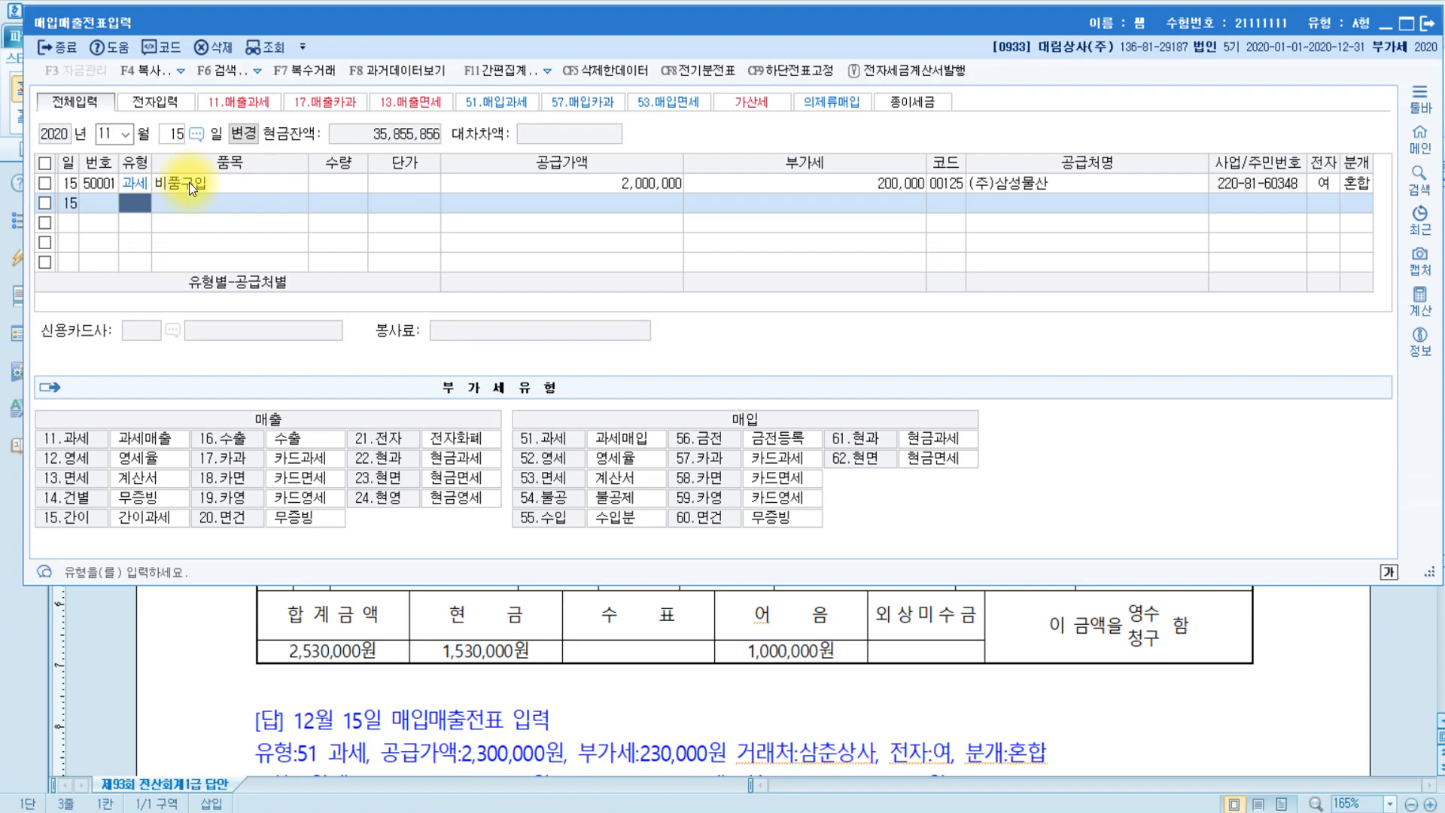
{"action": "left_click", "coordinate": [113, 132]}
{"action": "type", "text": "12"}
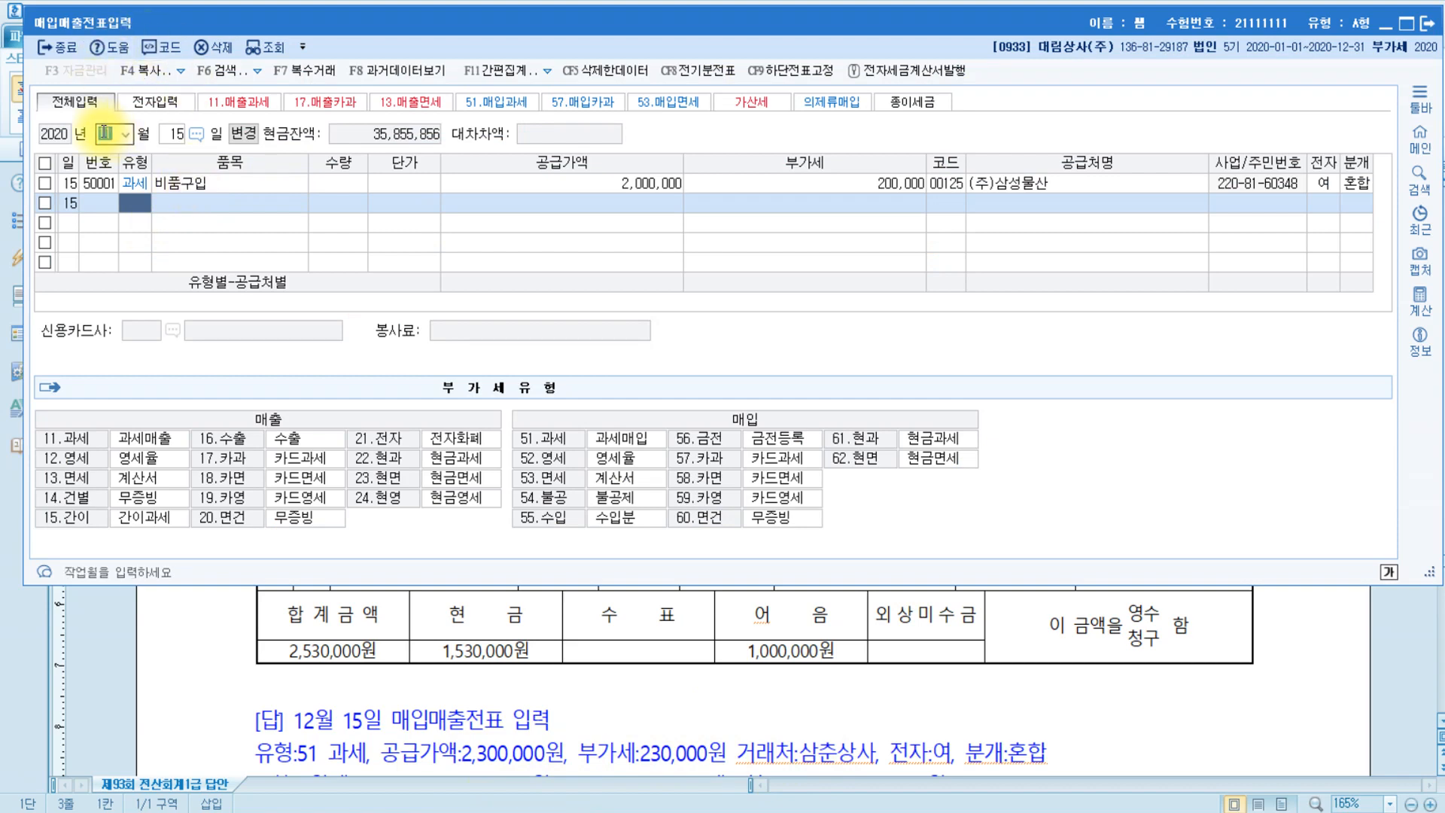
{"action": "key", "text": "Return"}
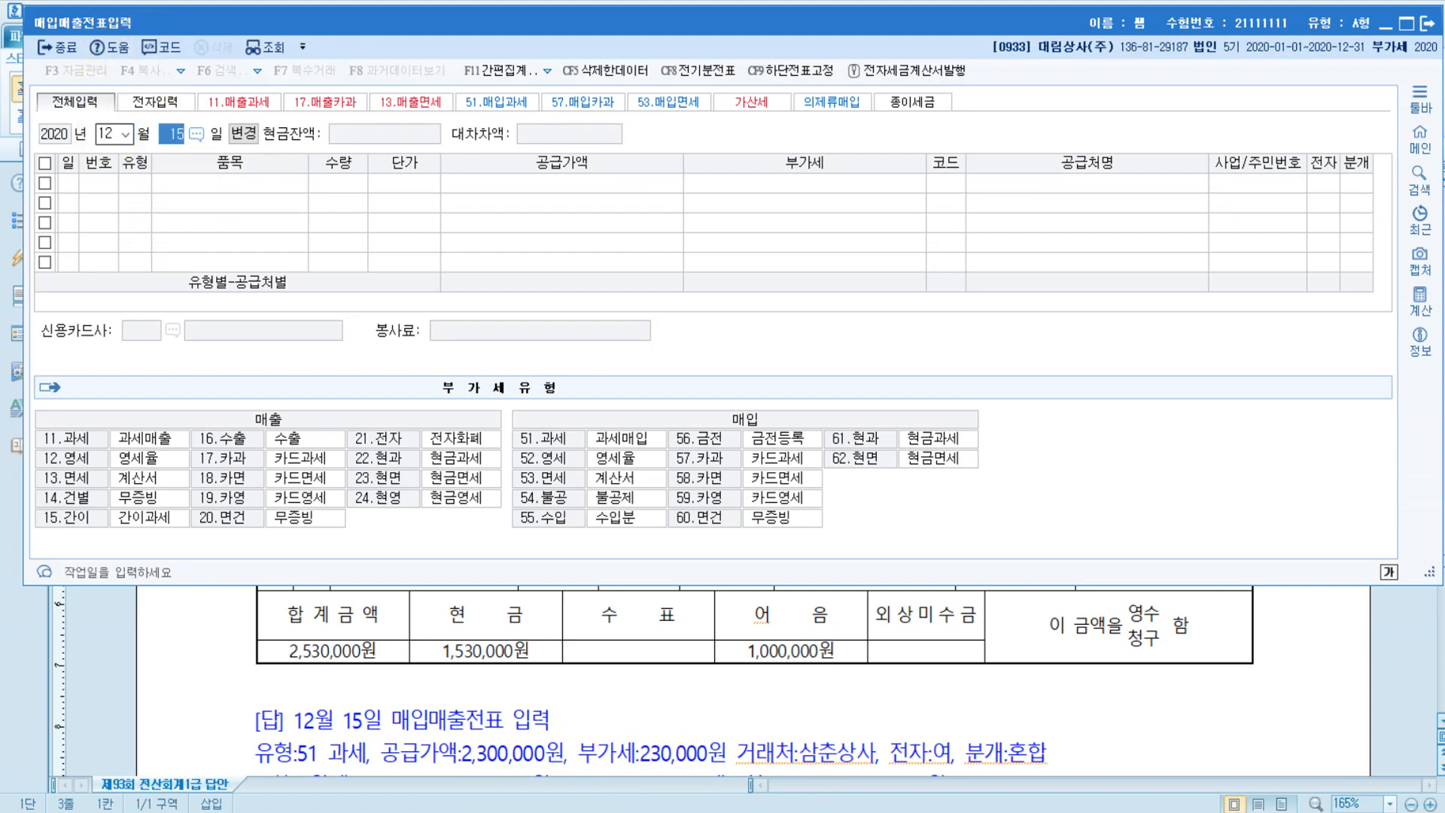
{"action": "key", "text": "Return"}
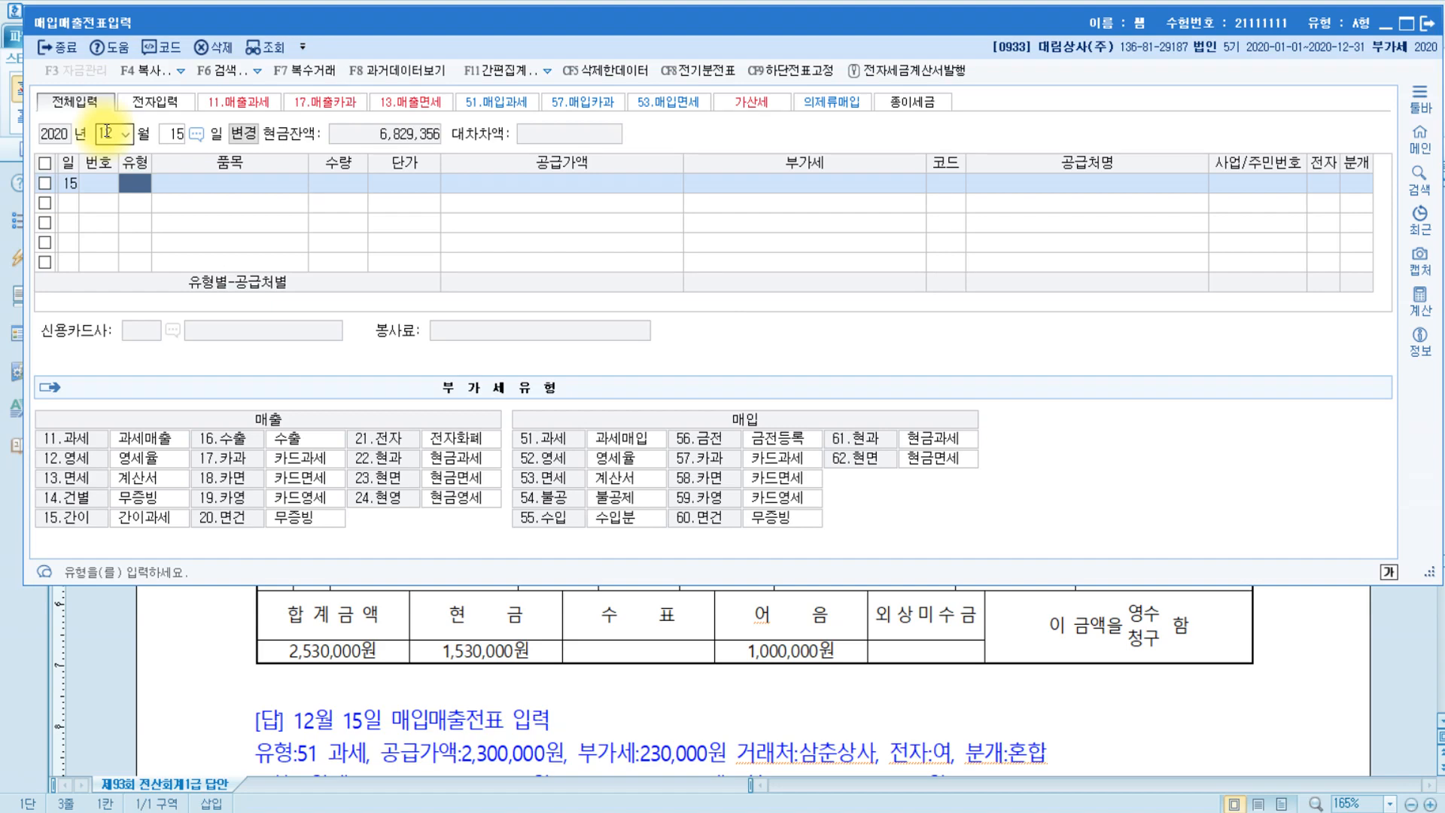
Fill the new row with type 51.과세, item 자재, quantity 100 and unit price 23,000, accepting the calculated supply value and VAT
{"action": "type", "text": "51"}
{"action": "key", "text": "Return"}
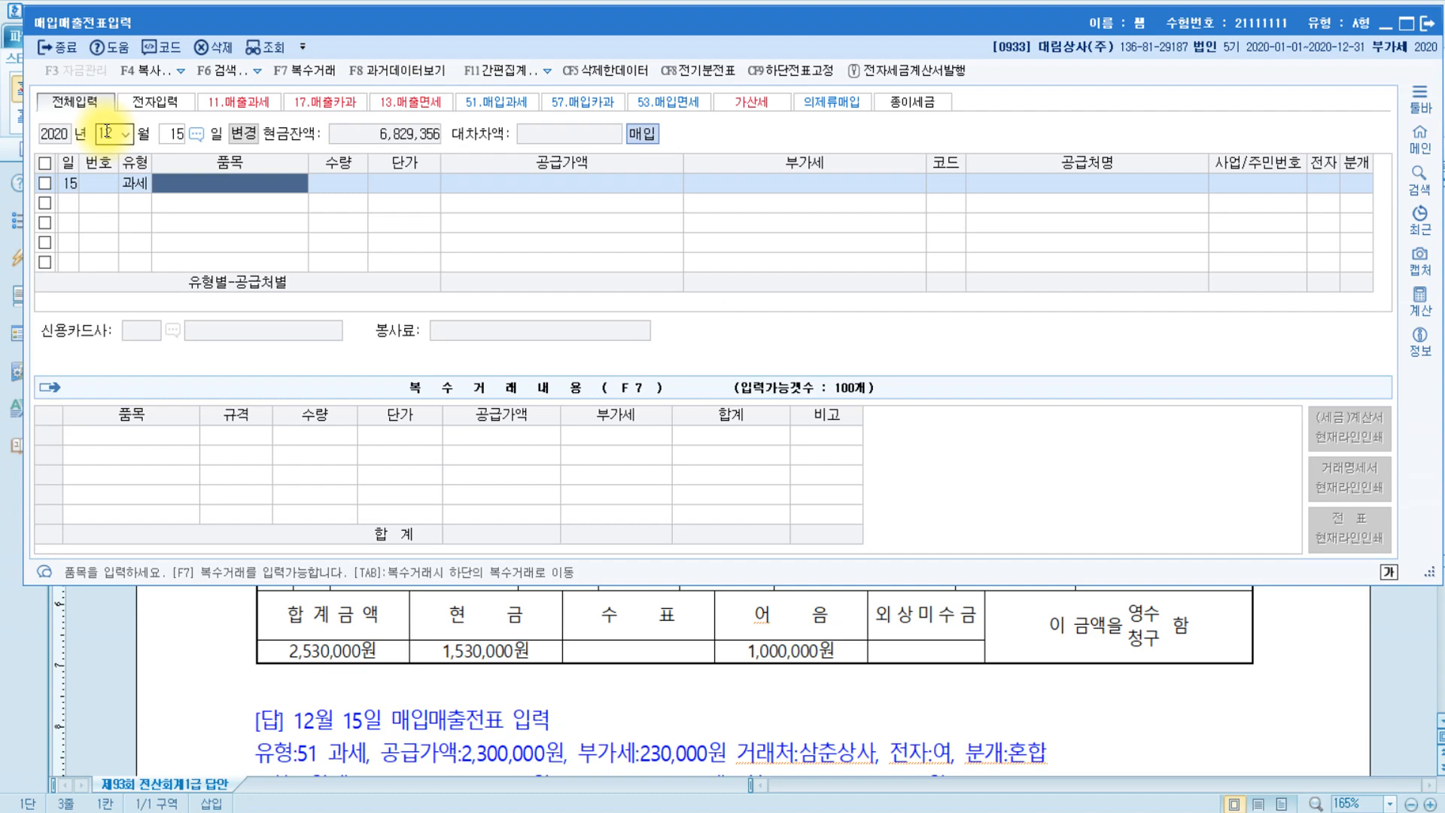
{"action": "type", "text": "자재"}
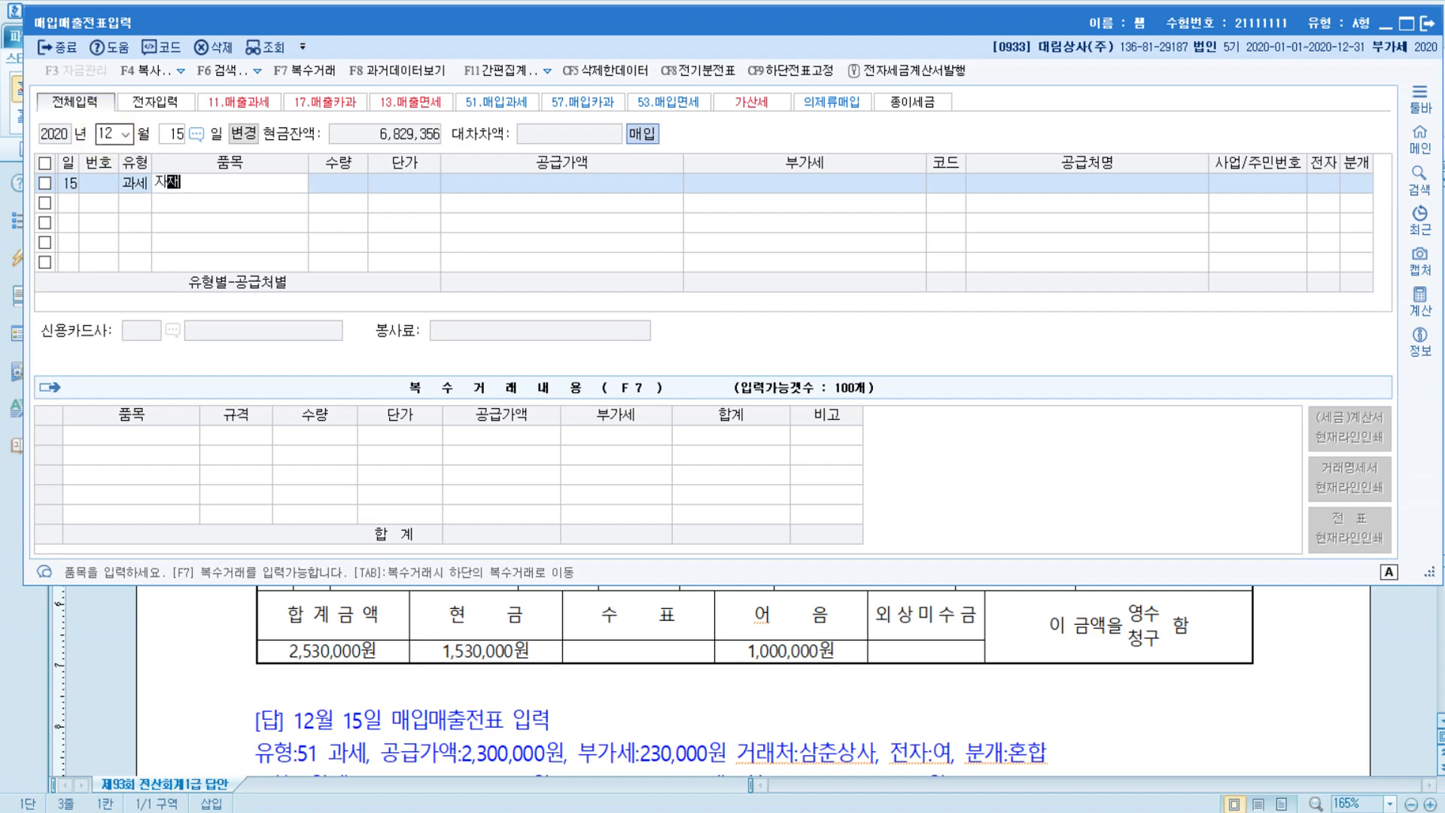
{"action": "key", "text": "Return"}
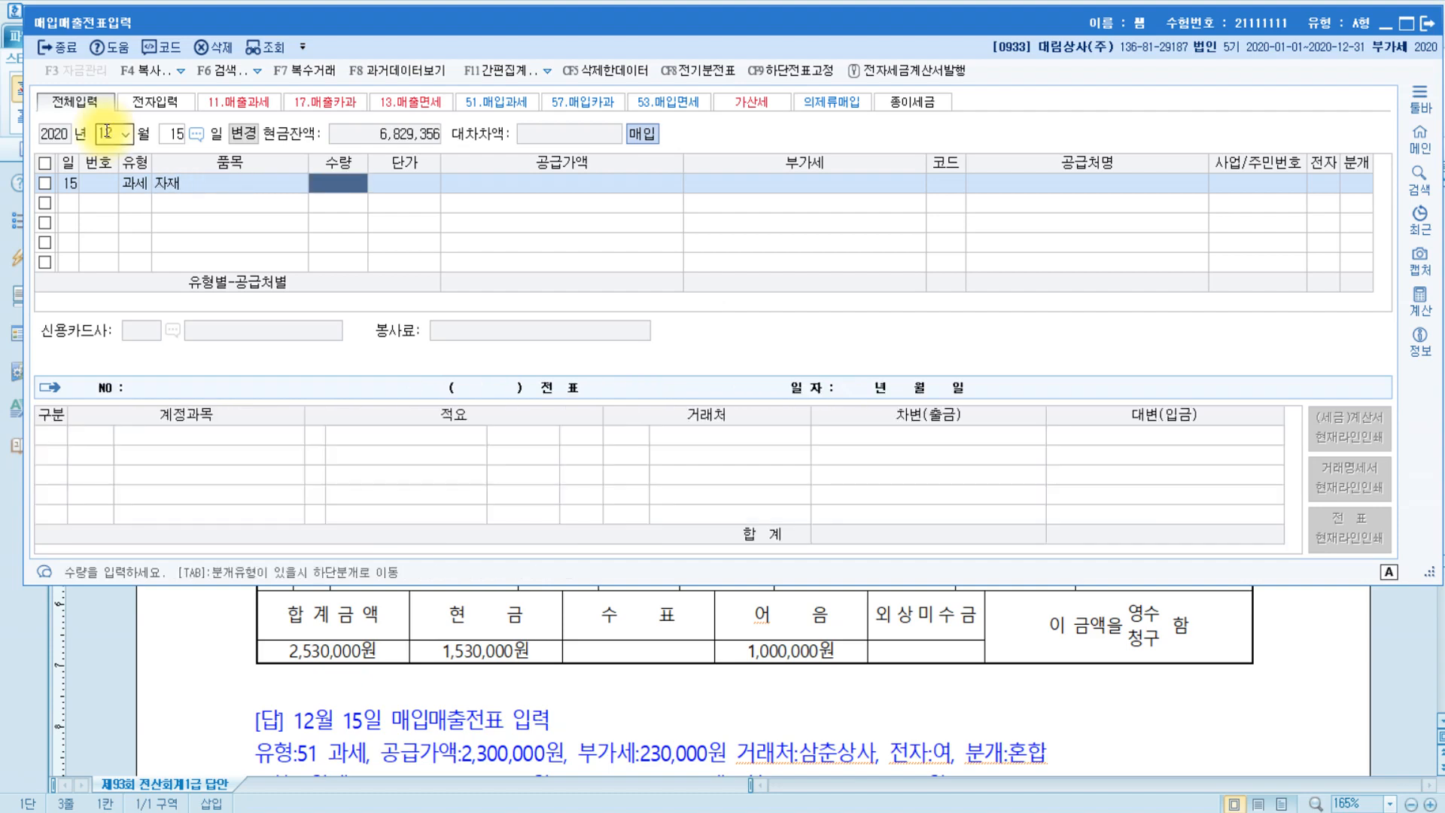
{"action": "type", "text": "100"}
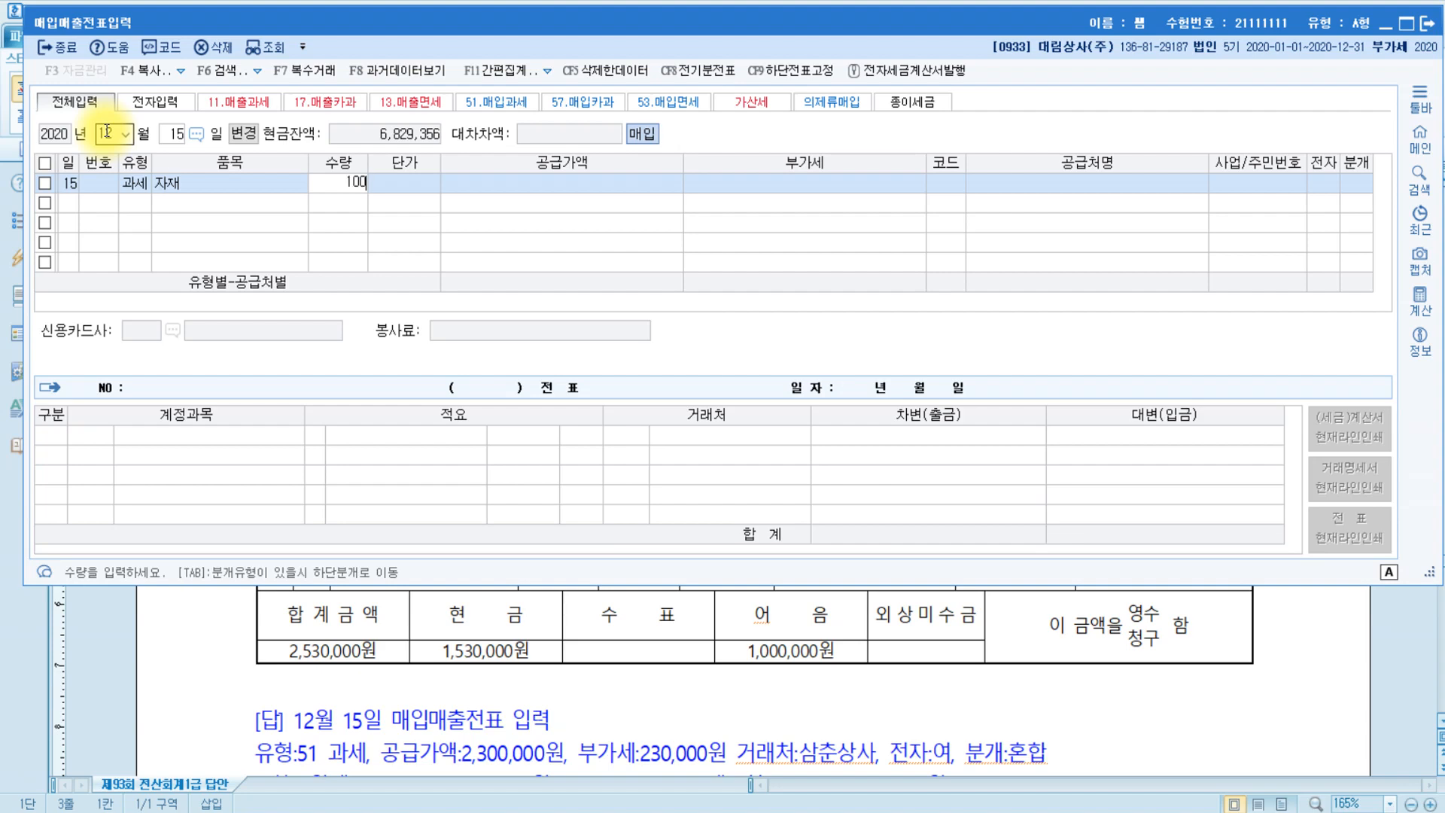
{"action": "key", "text": "Return"}
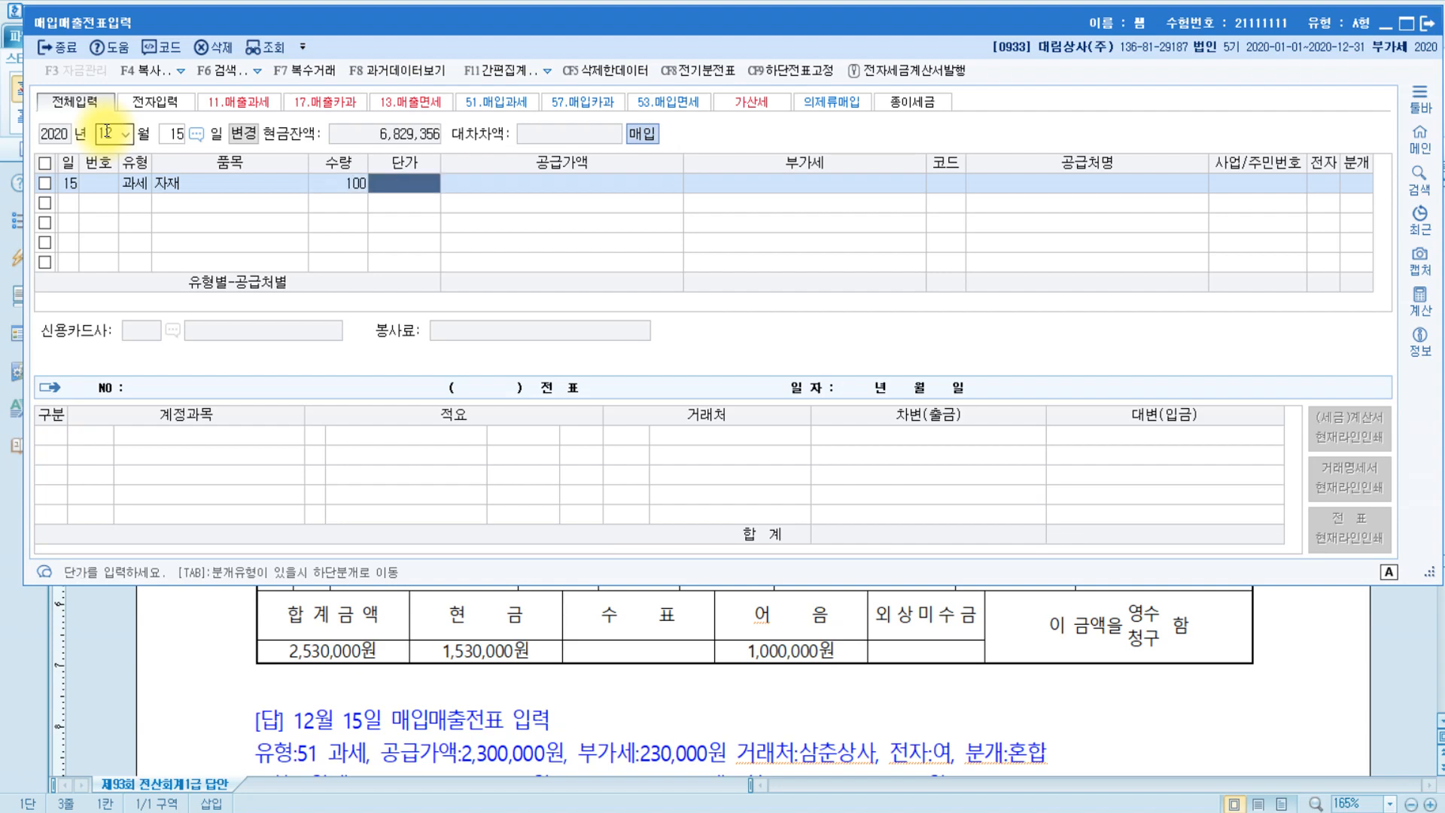
{"action": "type", "text": "230000"}
{"action": "key", "text": "Return"}
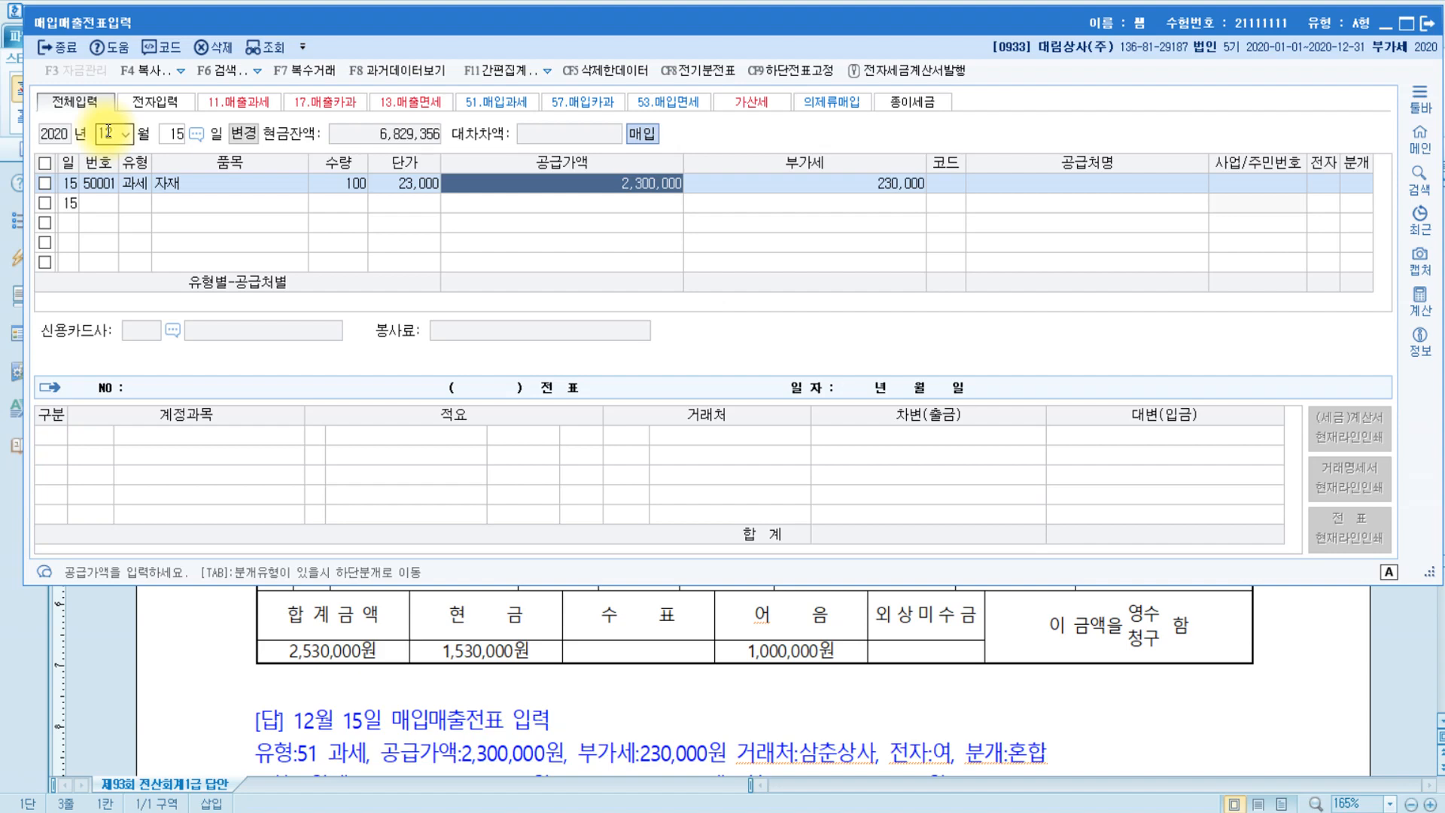
{"action": "key", "text": "Return"}
{"action": "key", "text": "Return"}
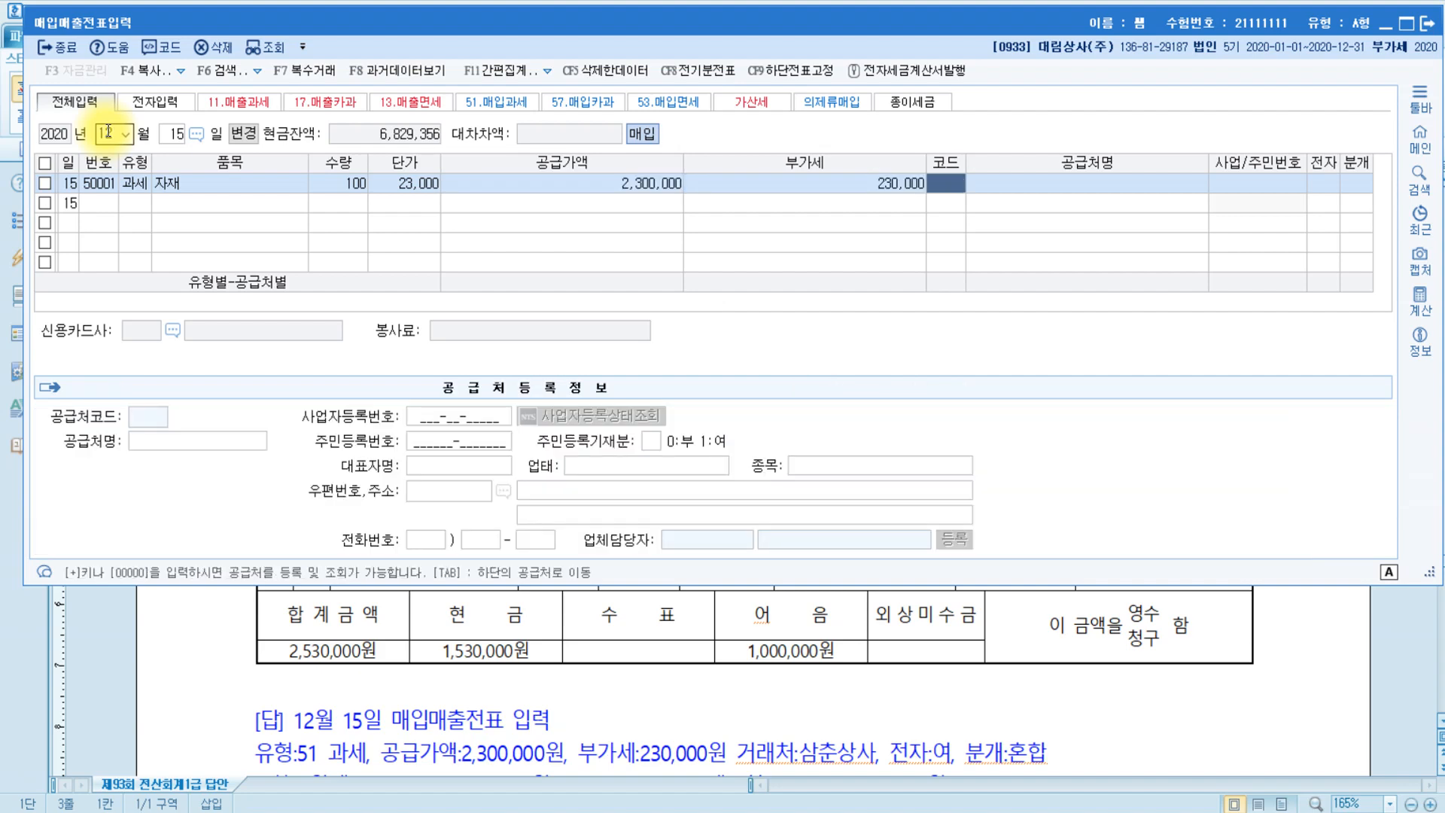
Enter 삼춘상사 as the supplier of the December 15 purchase and mark its electronic invoice as 여
{"action": "key", "text": "Hangul"}
{"action": "type", "text": "삼춘"}
{"action": "key", "text": "Return"}
{"action": "key", "text": "Return"}
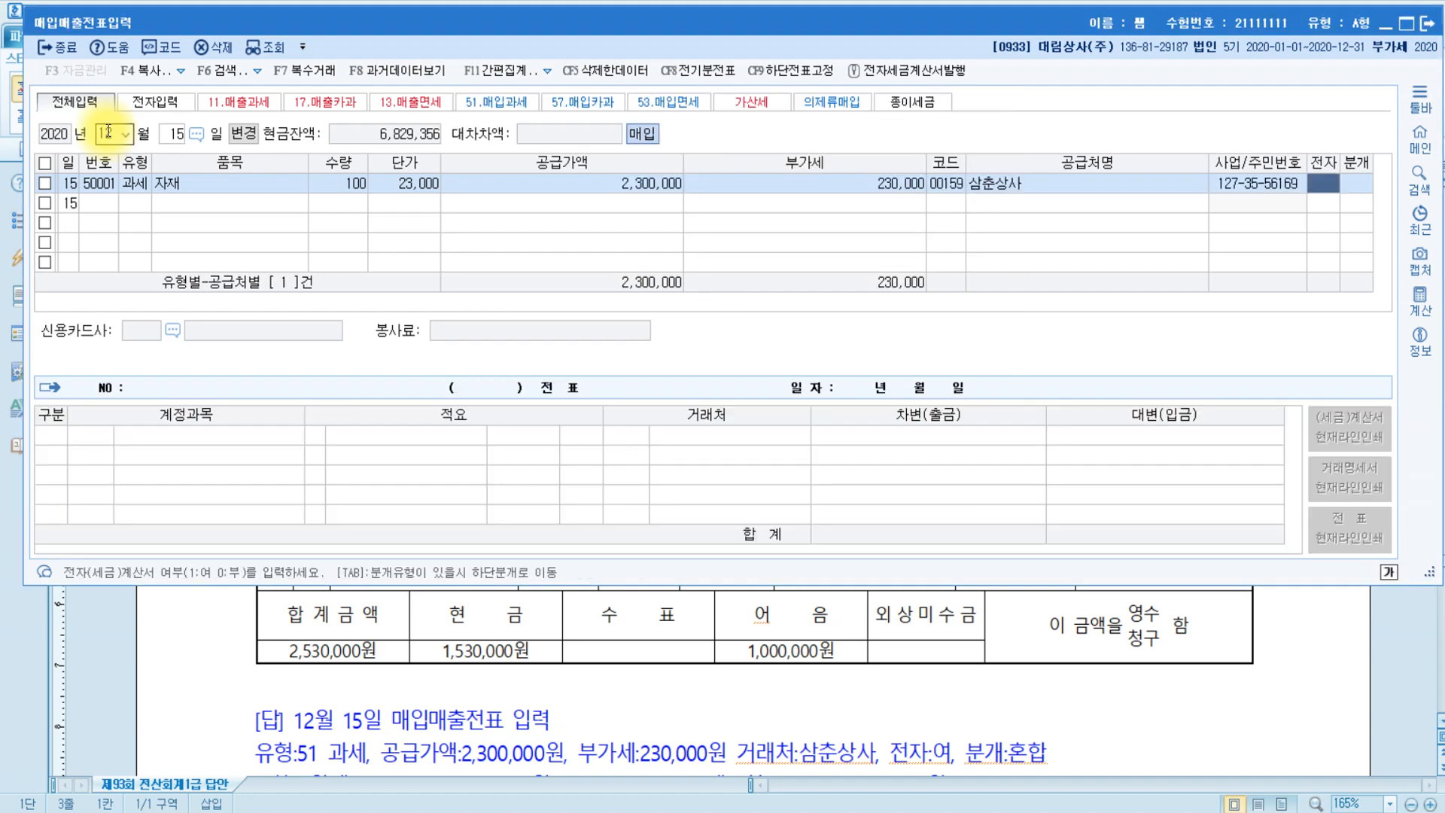
{"action": "type", "text": "1"}
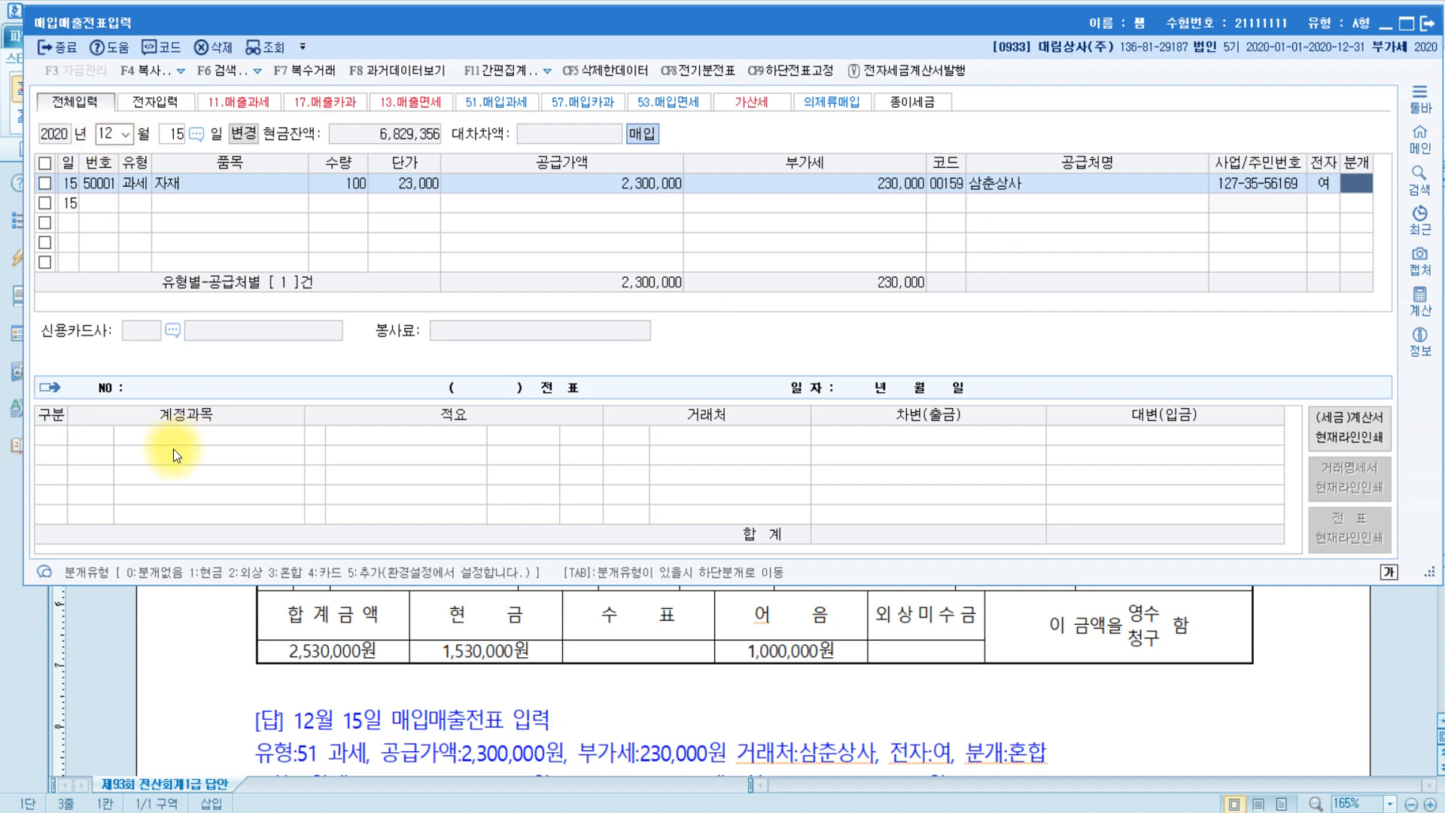
Recheck the invoice's payment breakdown in the Hangul answer document and set the purchase's journal type to 혼합
{"action": "left_click", "coordinate": [586, 681]}
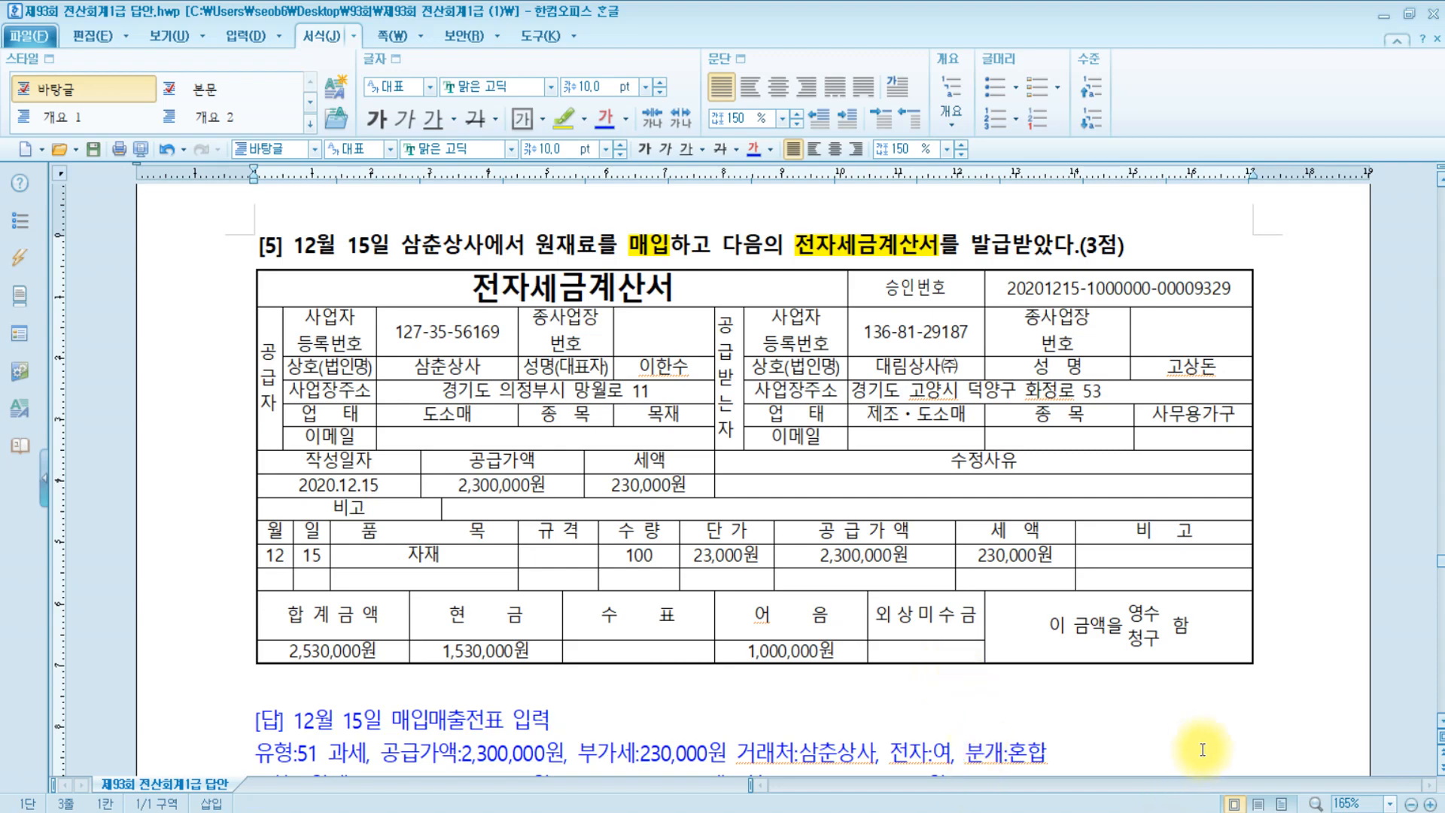
{"action": "key", "text": "alt+Tab"}
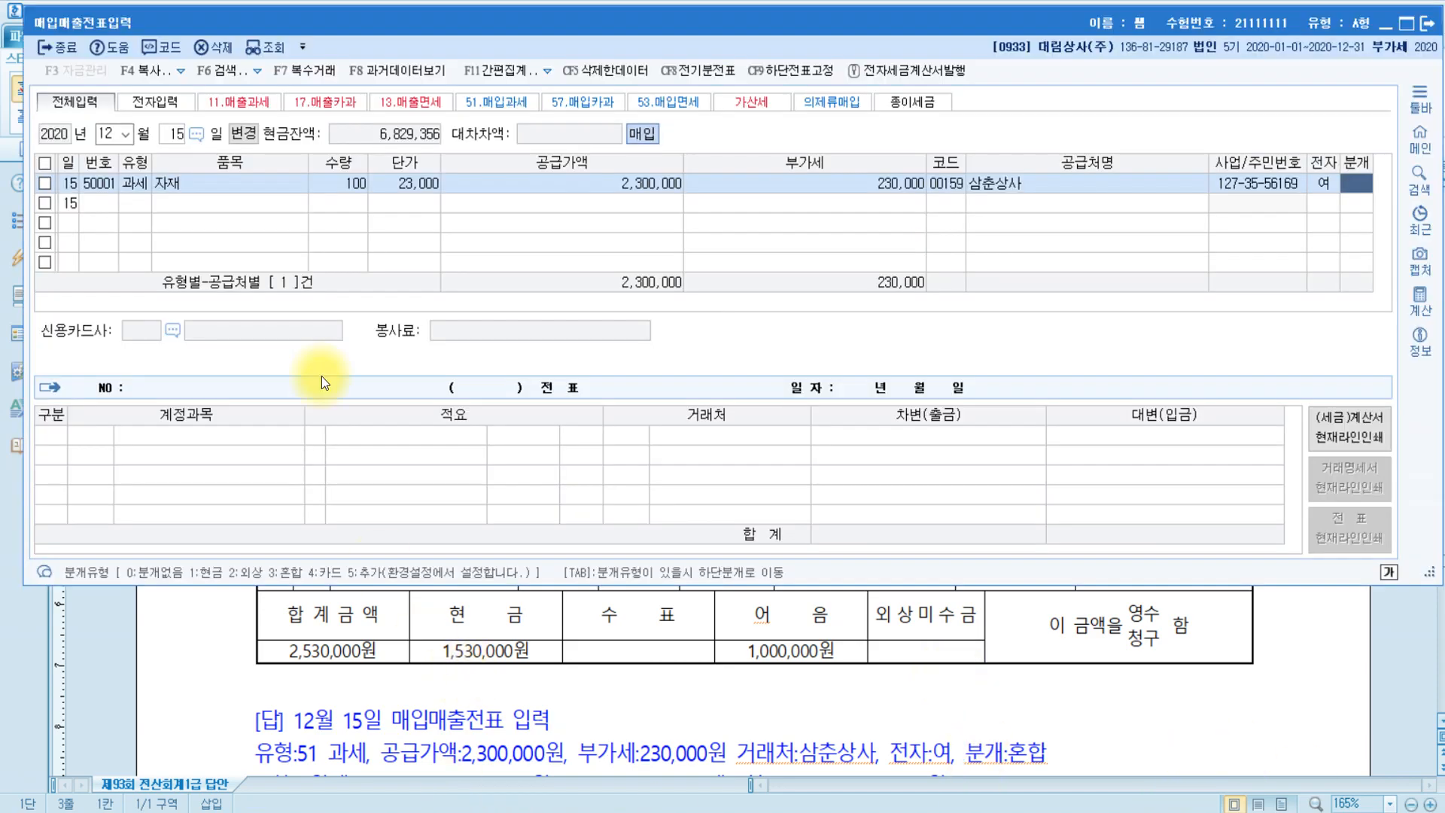
{"action": "type", "text": "3"}
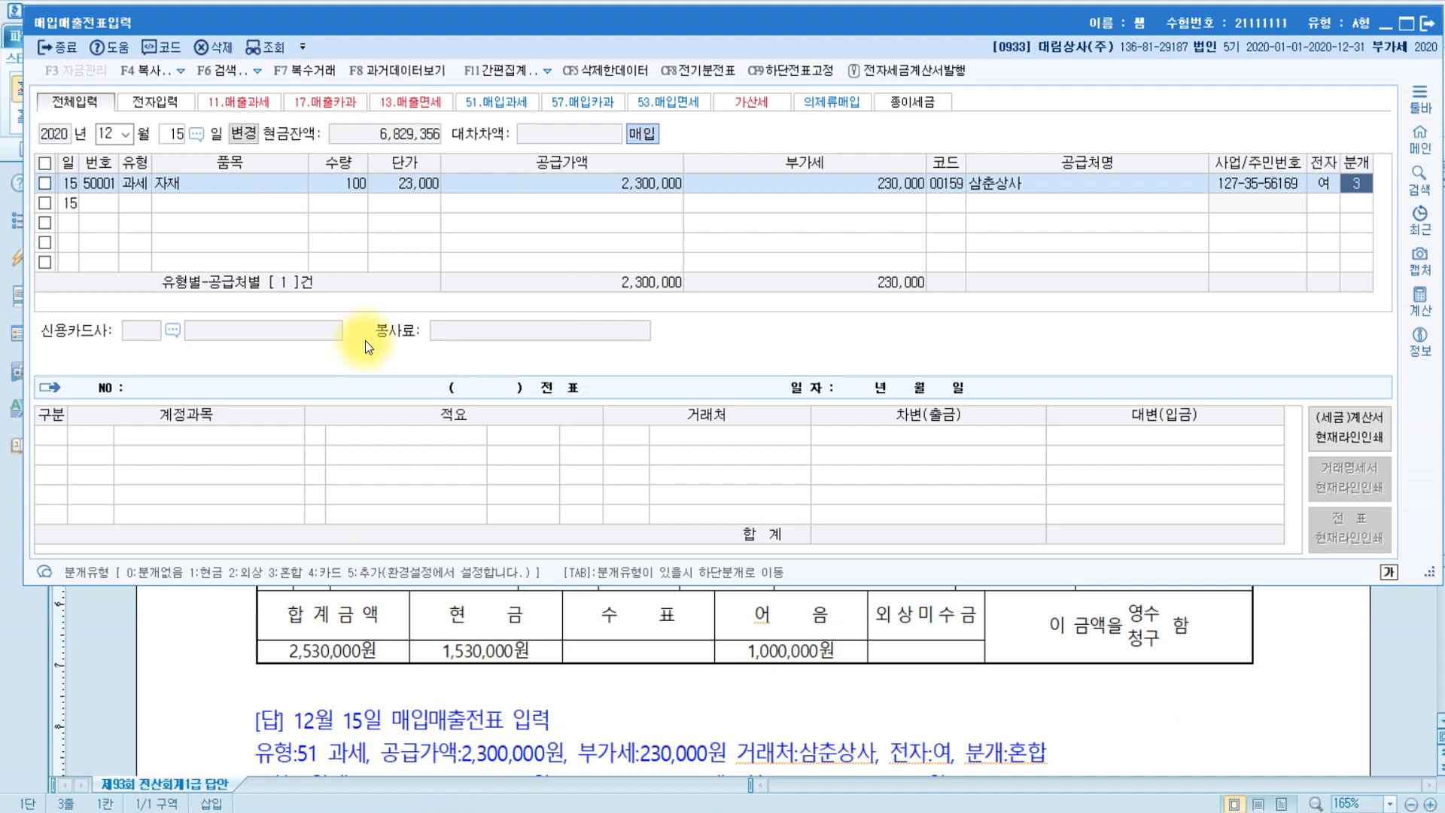
{"action": "key", "text": "Return"}
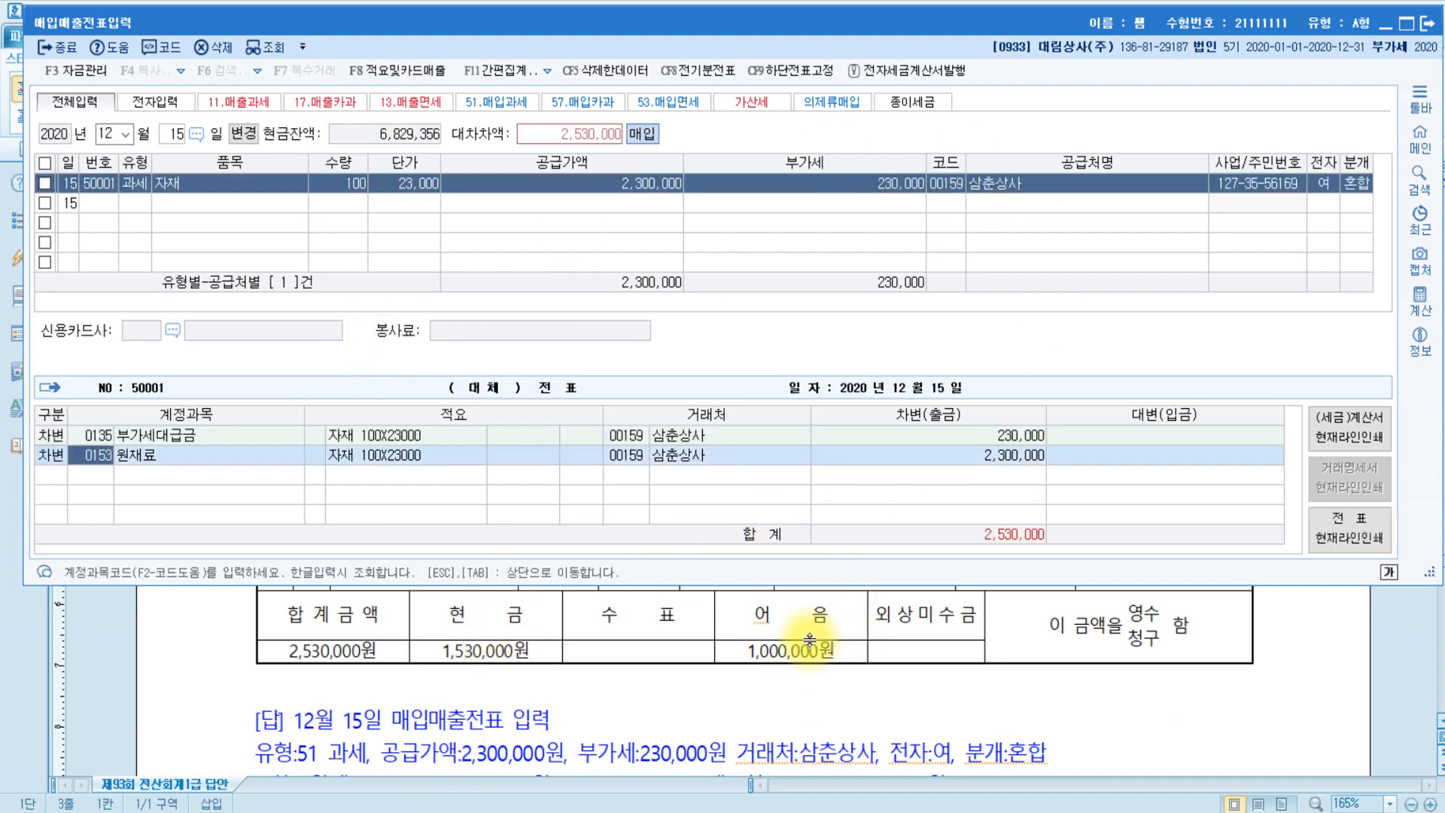
Add a credit line to account 현금 in the purchase journal with an amount of 1,530,000
{"action": "key", "text": "Down"}
{"action": "type", "text": "4"}
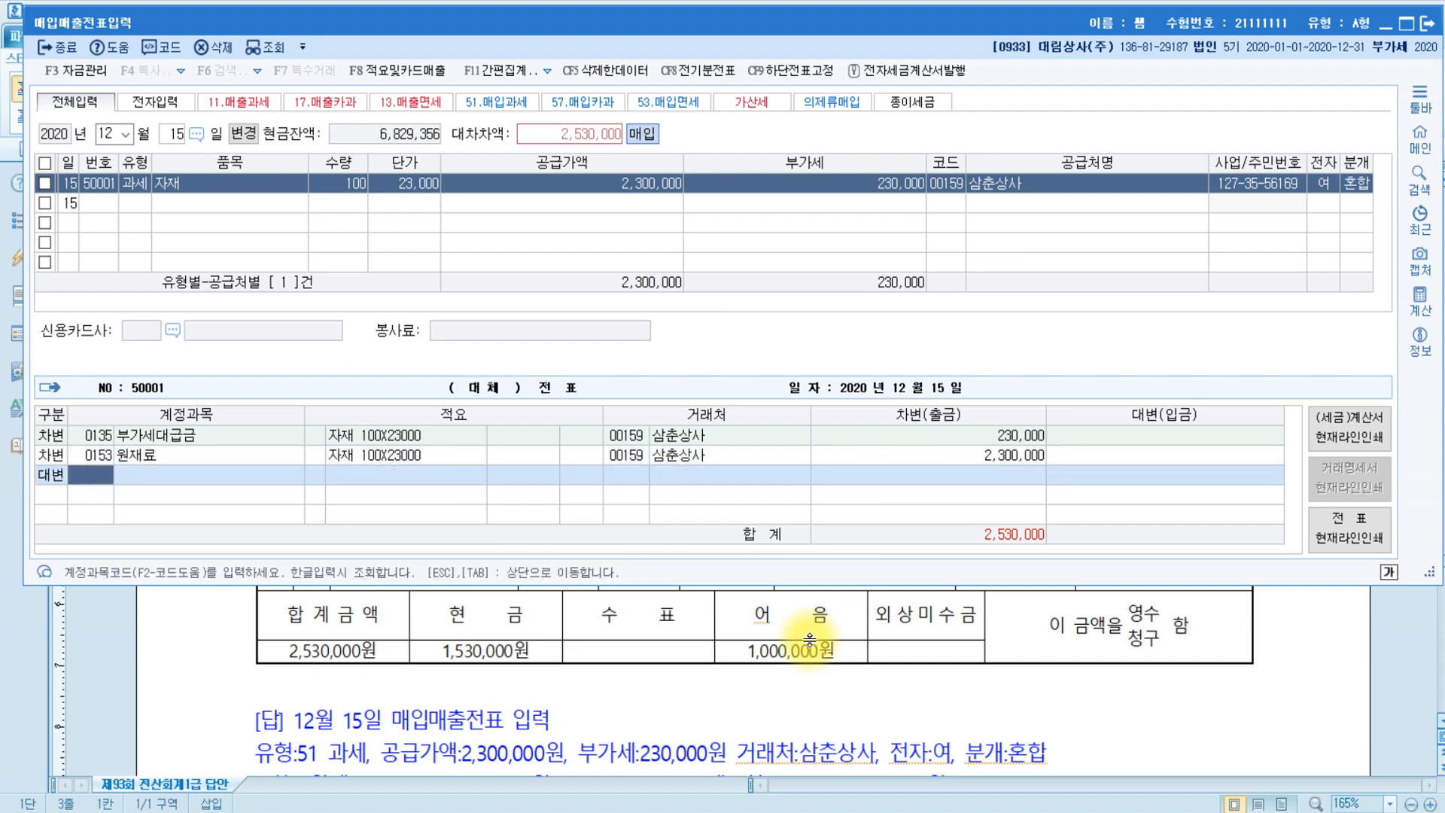
{"action": "type", "text": "현금"}
{"action": "key", "text": "Return"}
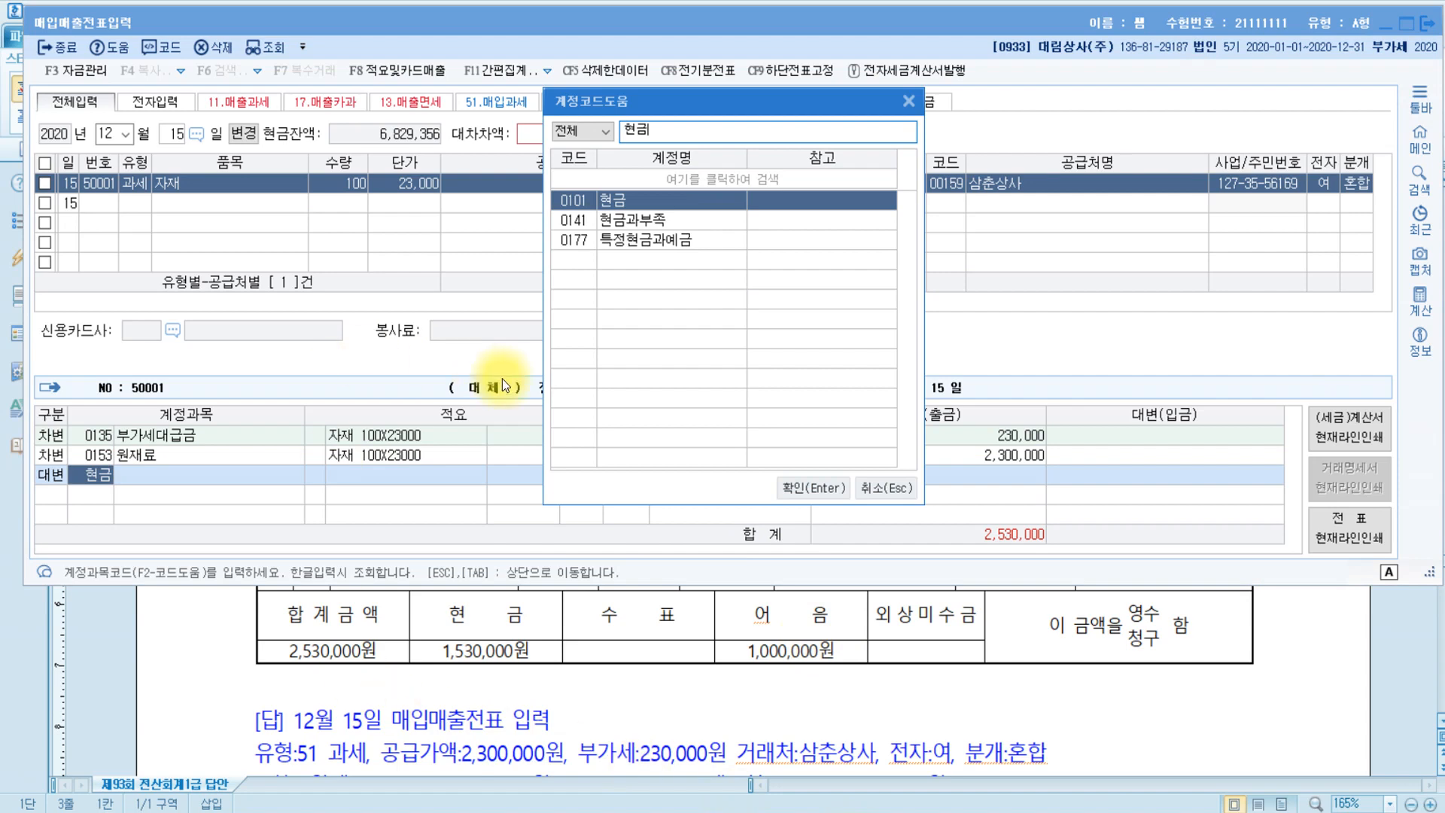
{"action": "key", "text": "Return"}
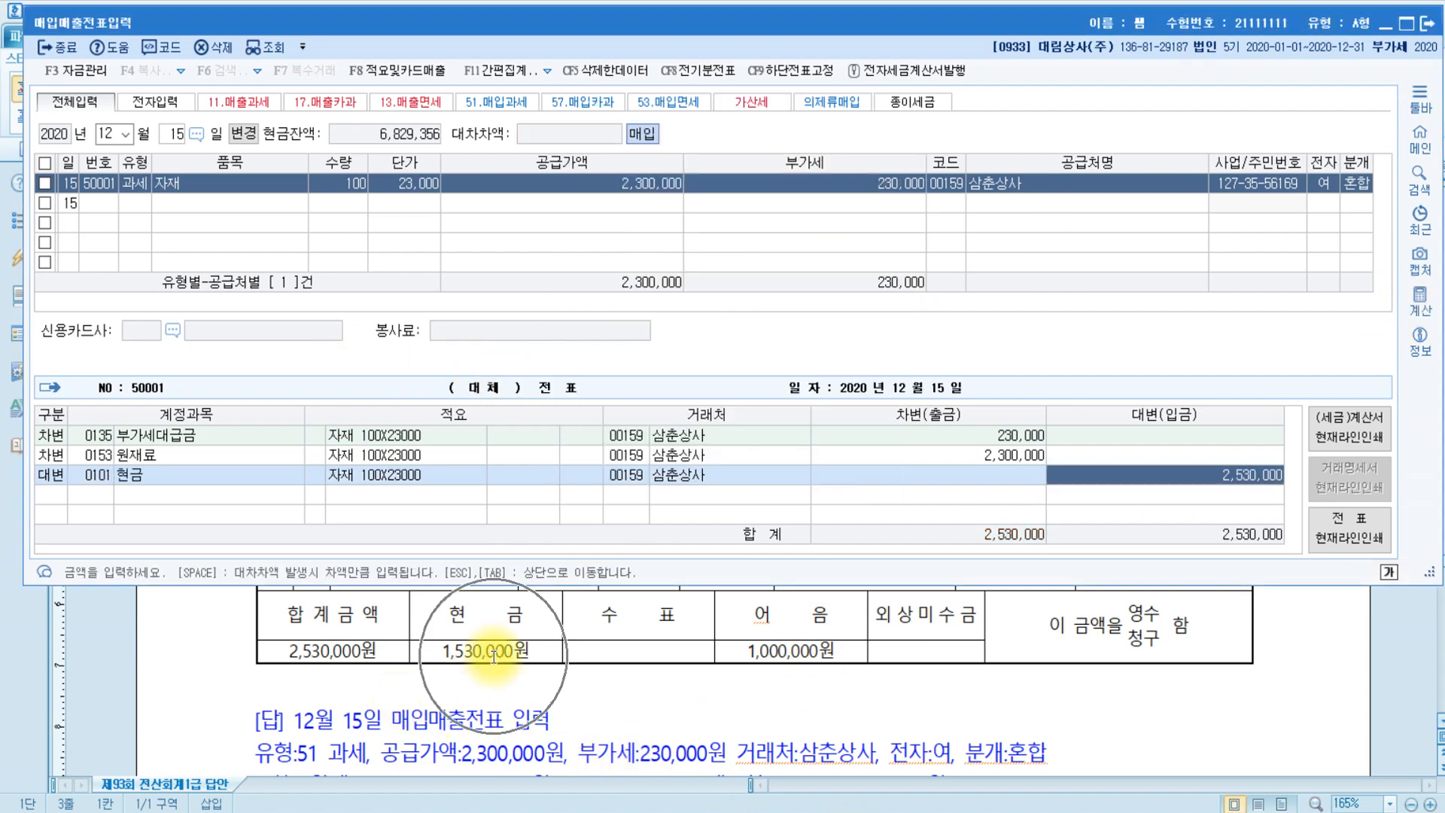
{"action": "type", "text": "1"}
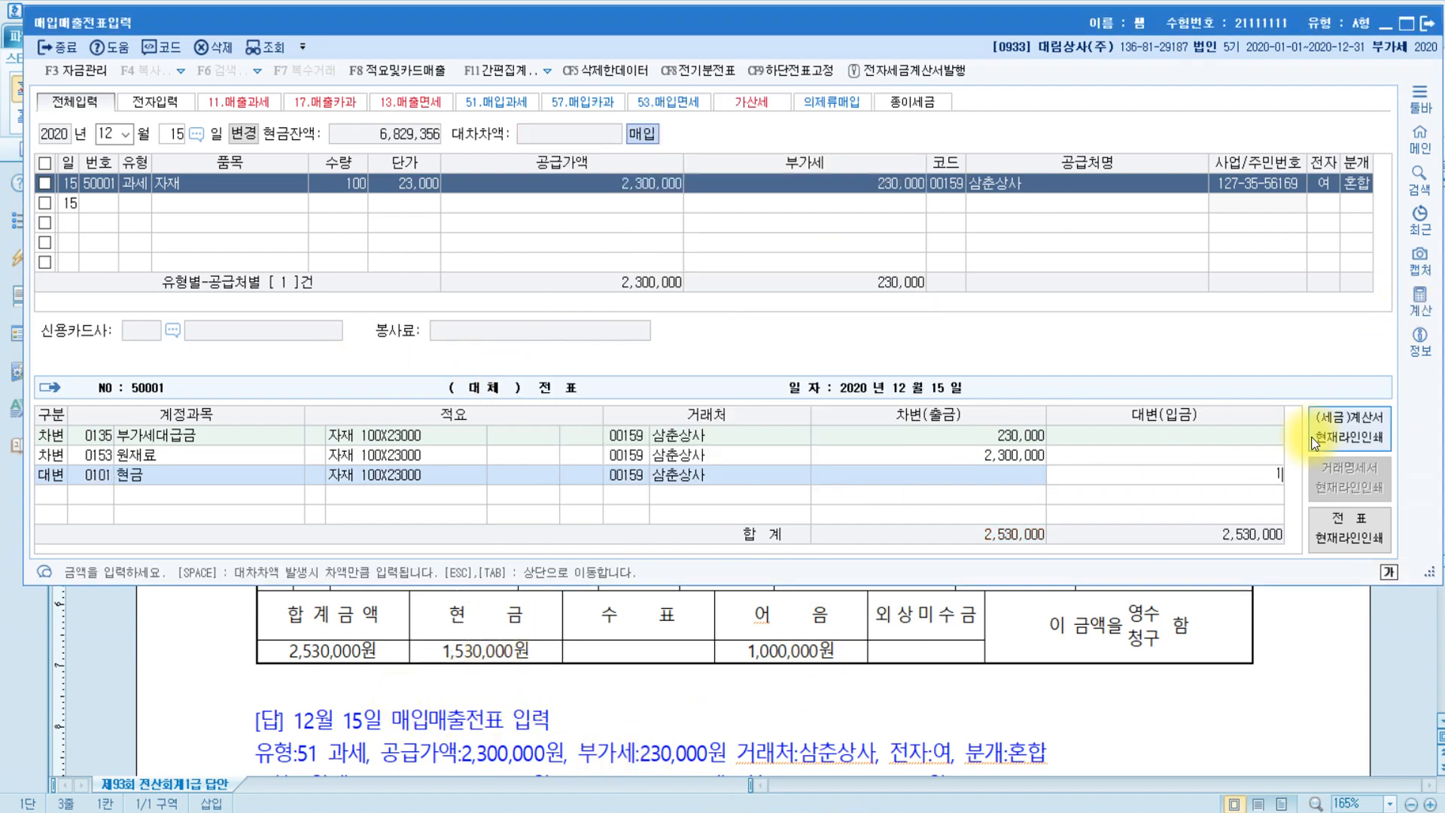
{"action": "type", "text": ",530,000"}
{"action": "key", "text": "Return"}
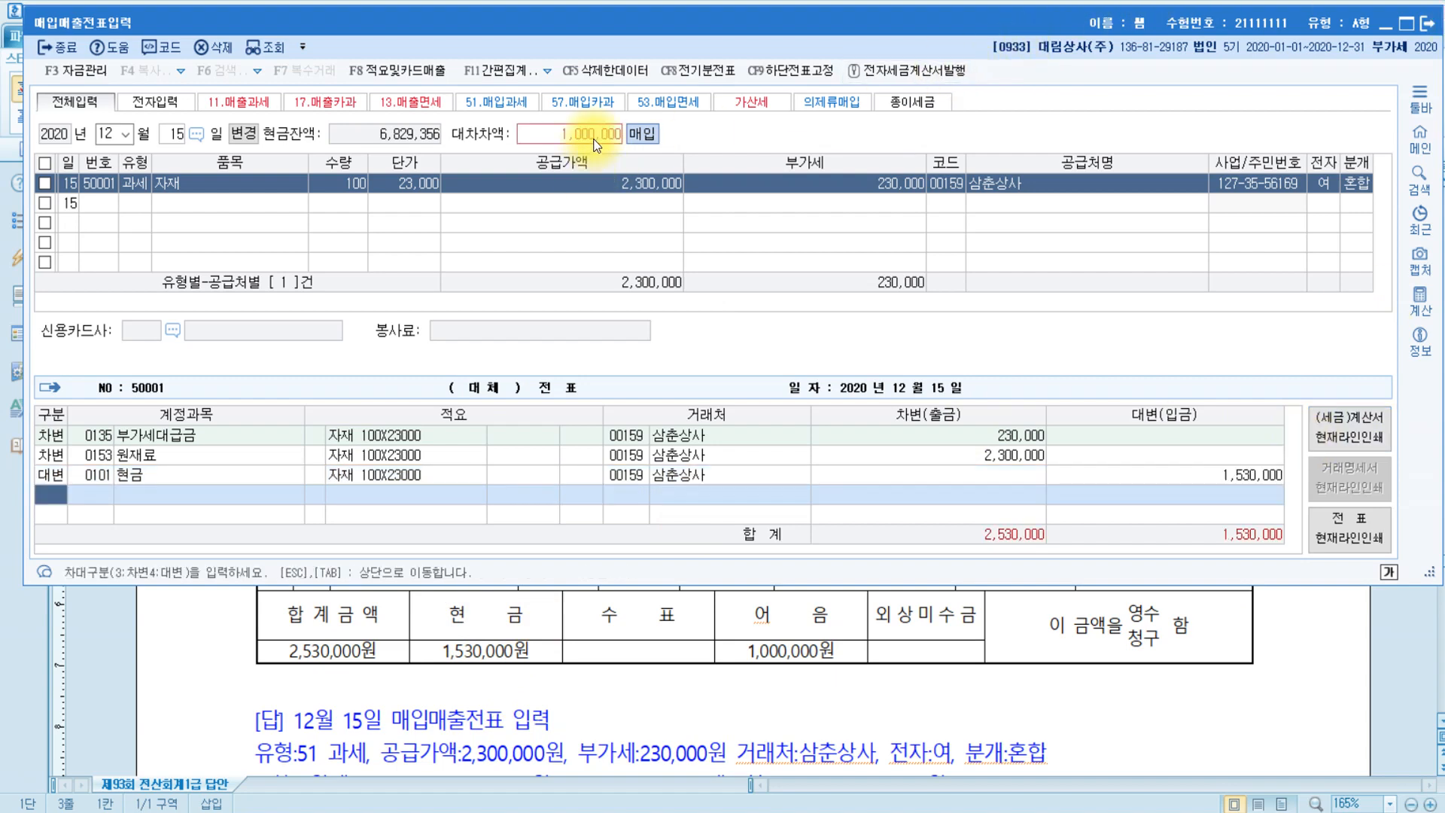
Add a credit line to account 지급어음 in the December 15 purchase journal for 1,000,000 and check its trading partner
{"action": "type", "text": "4"}
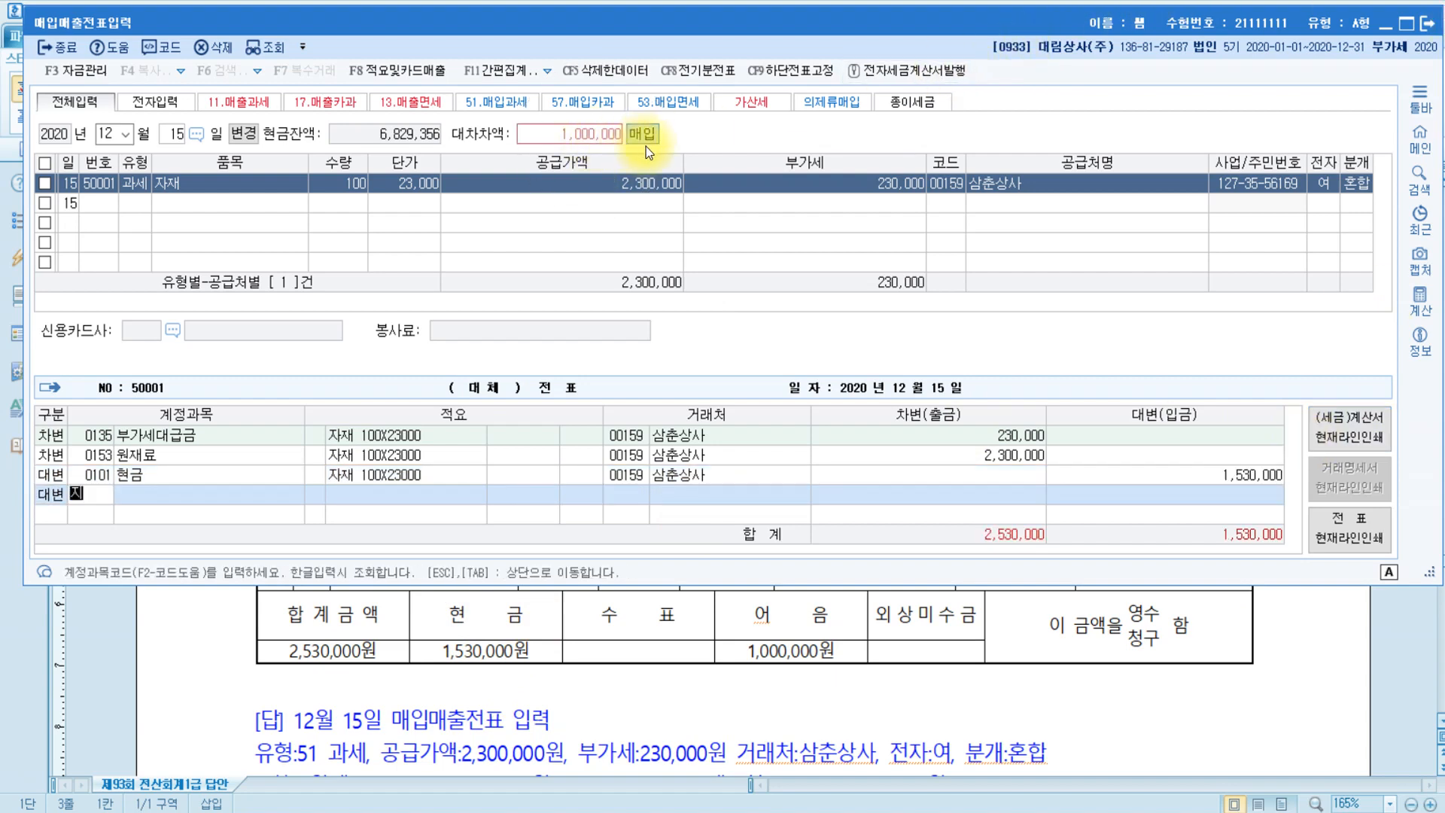
{"action": "type", "text": "지급"}
{"action": "key", "text": "Return"}
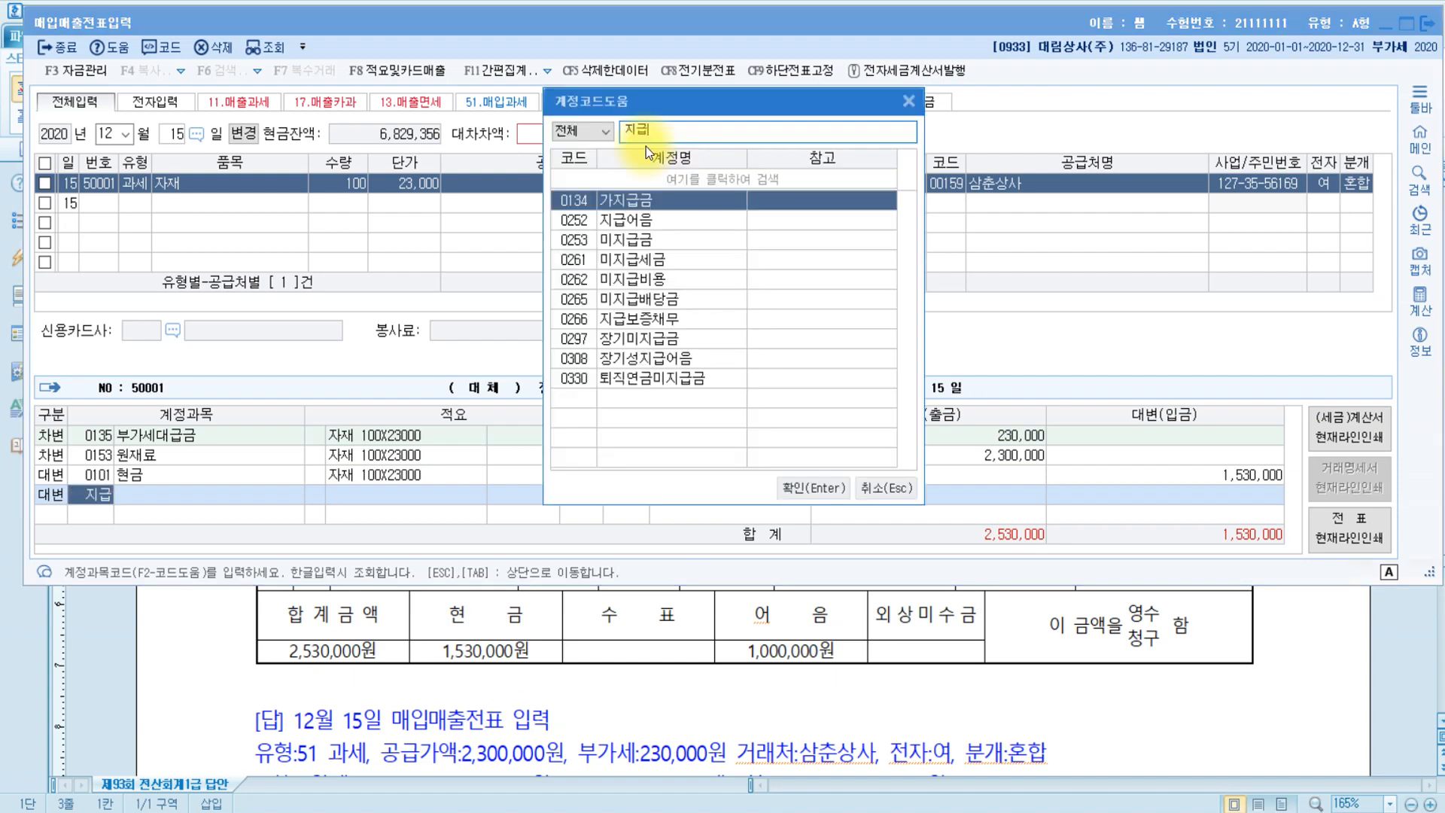
{"action": "key", "text": "Down"}
{"action": "key", "text": "Return"}
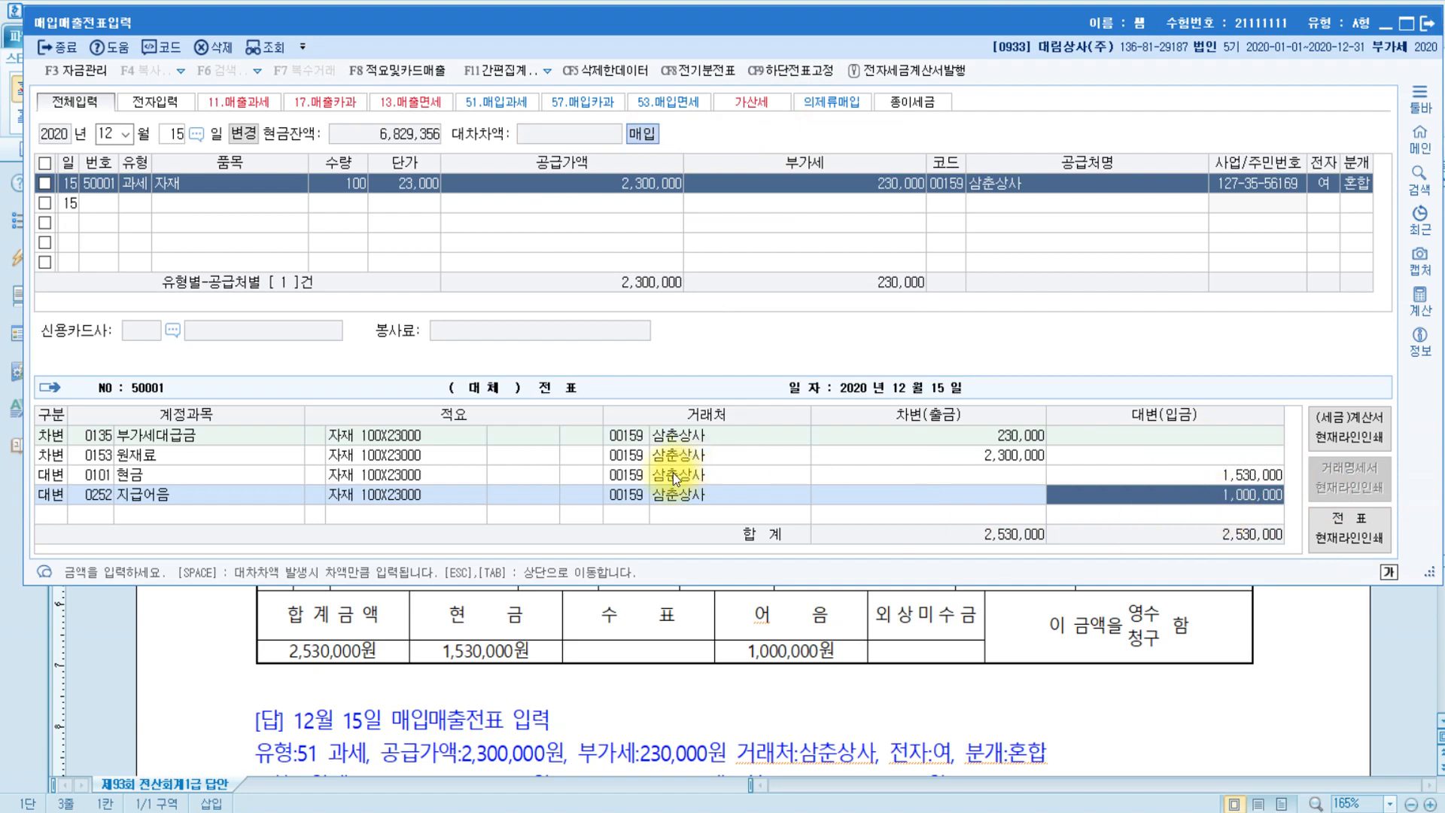
{"action": "left_click", "coordinate": [633, 497]}
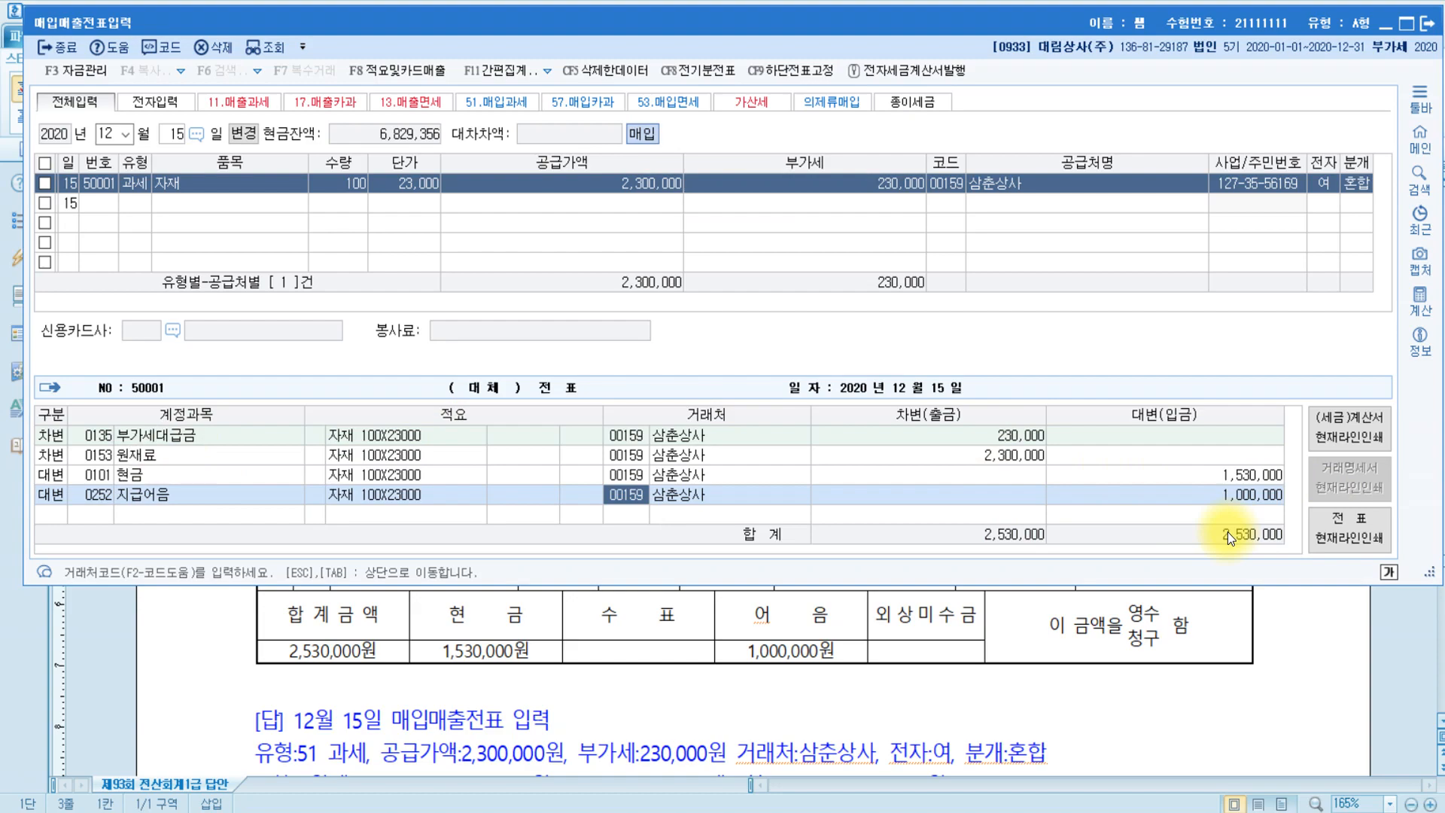
Read question [6] in the Hangul answer document and start a December 24 row of type 57.카과 in 매입매출전표입력
{"action": "left_click", "coordinate": [877, 687]}
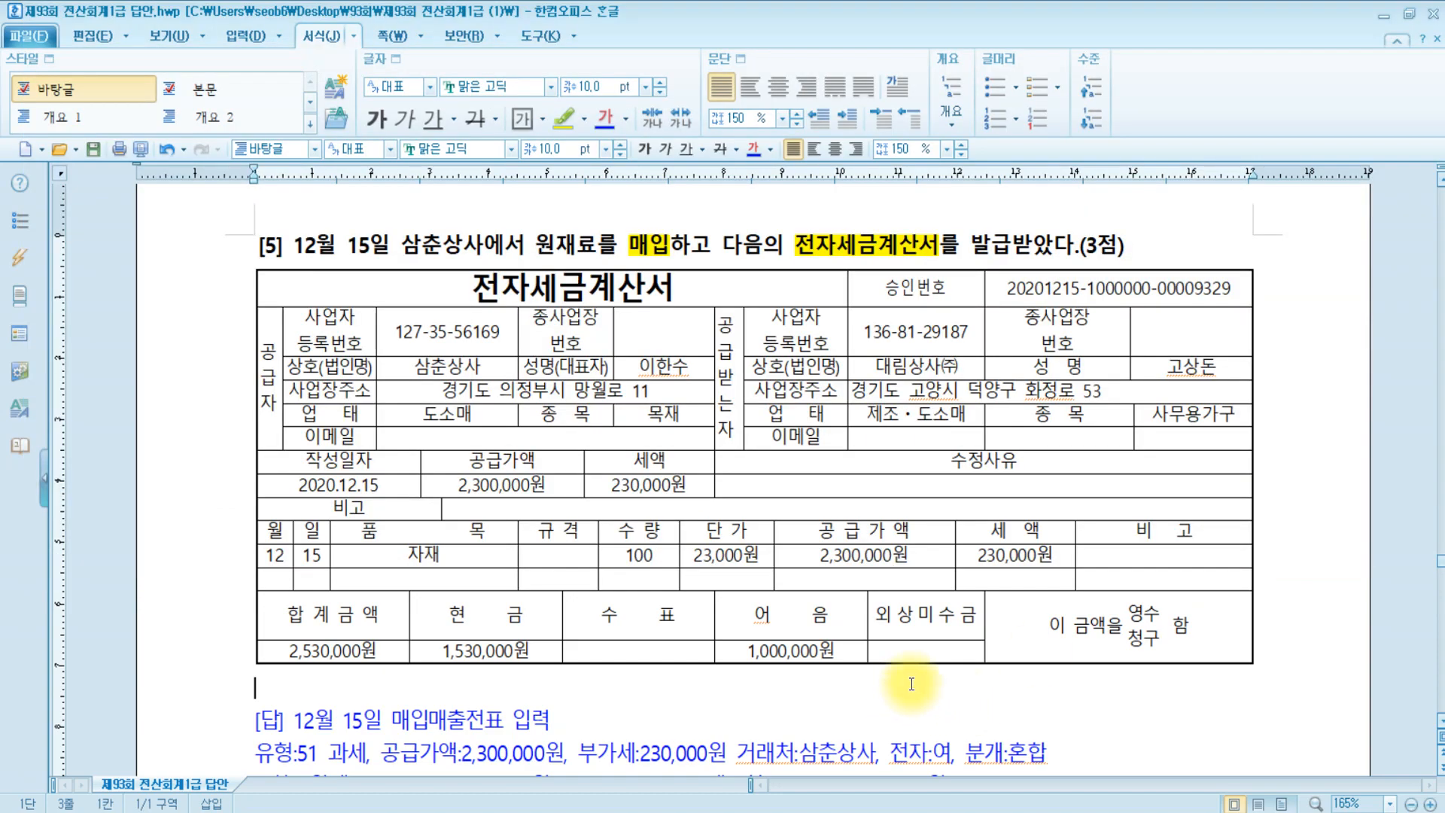
{"action": "scroll", "coordinate": [912, 683], "scroll_direction": "down", "scroll_amount": 5}
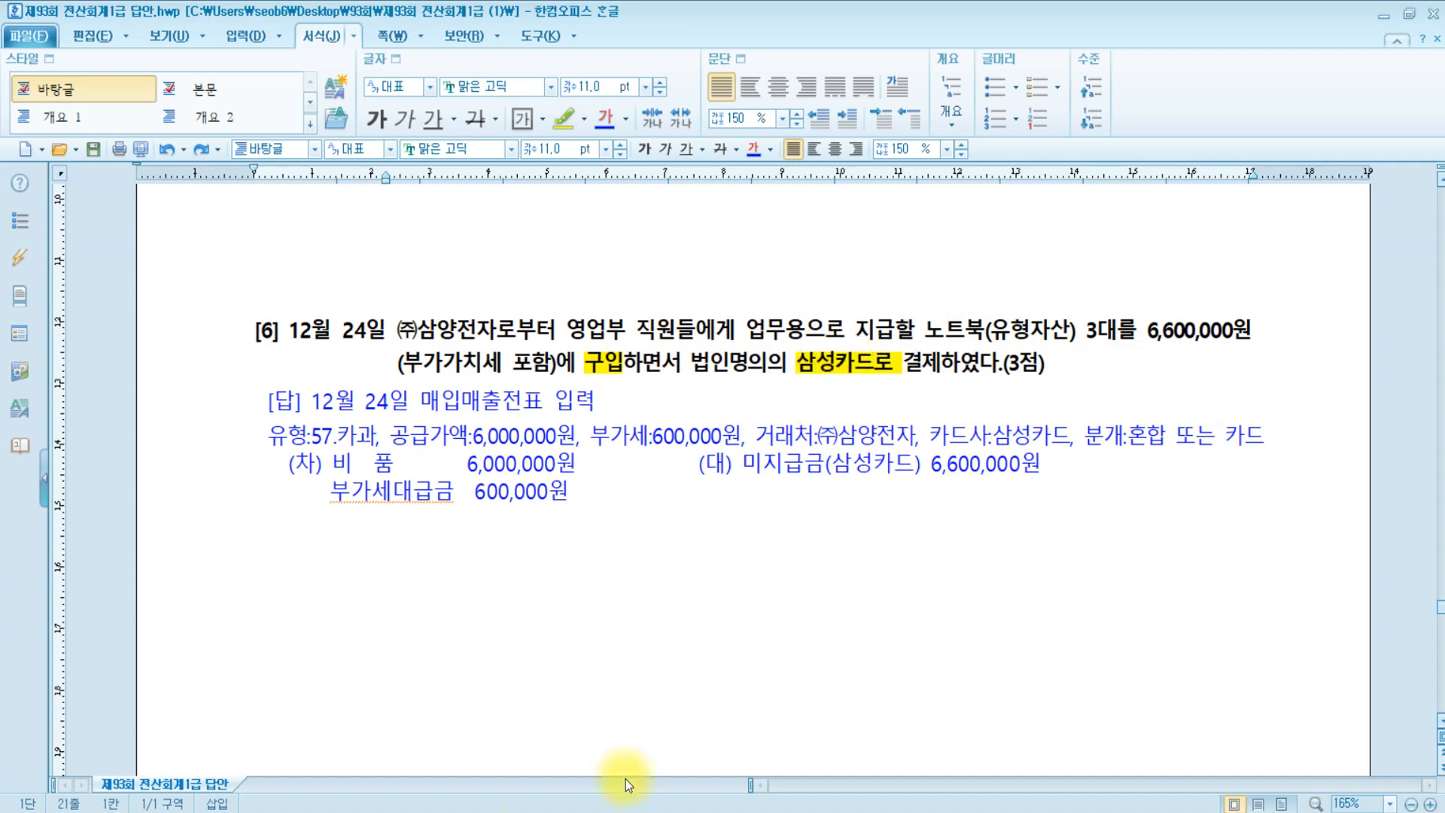
{"action": "left_click", "coordinate": [457, 811]}
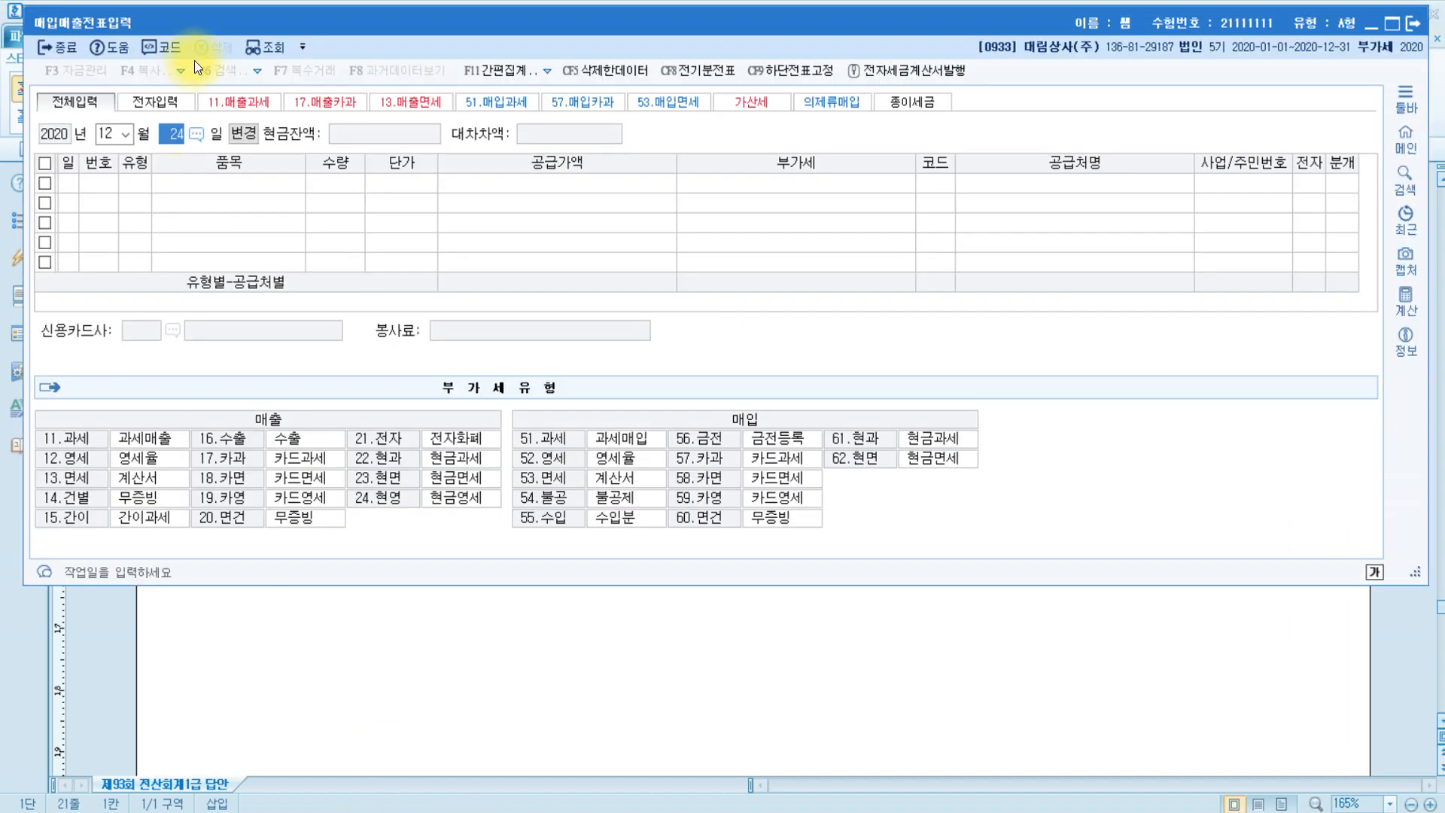
{"action": "key", "text": "Return"}
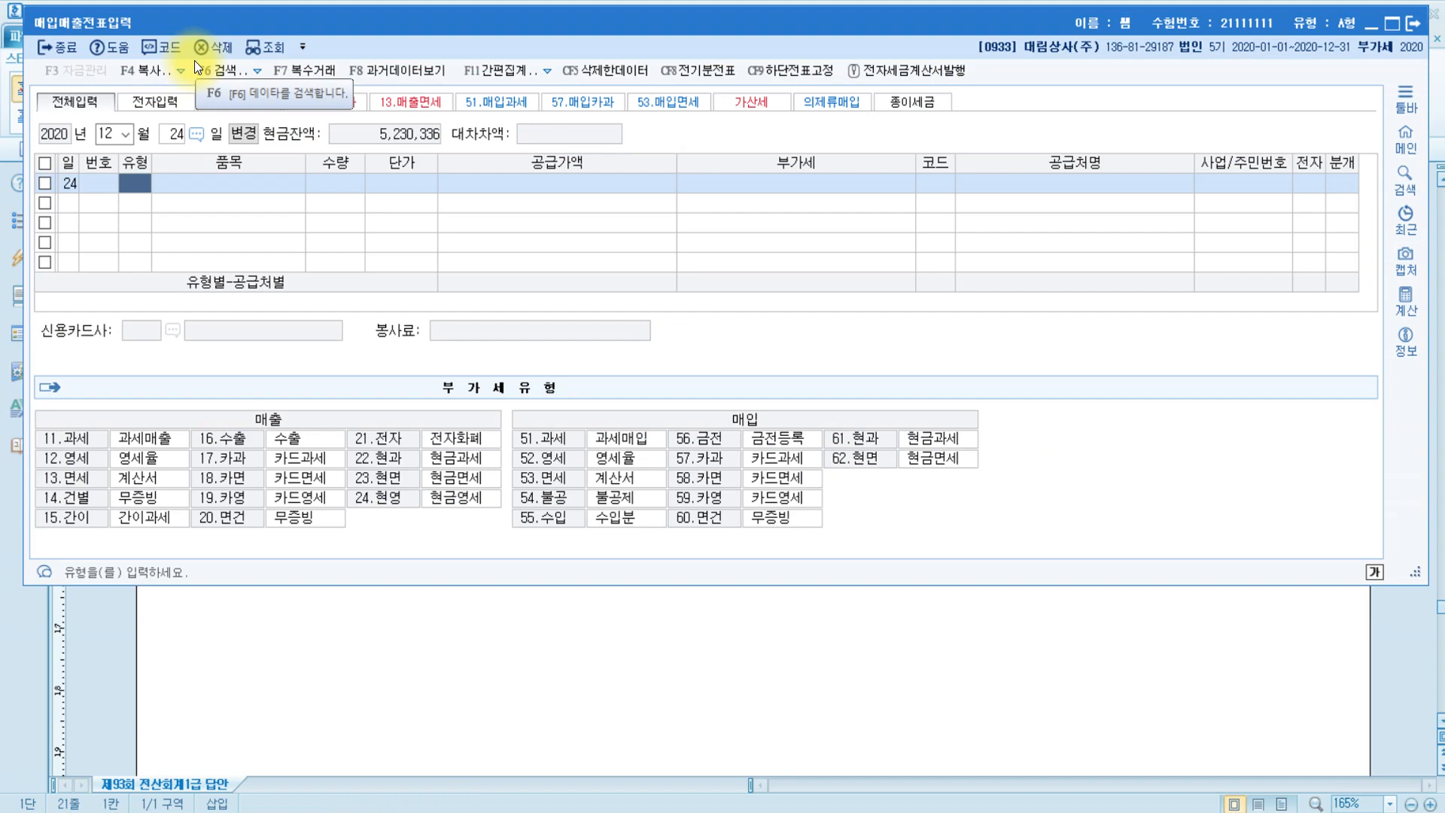
{"action": "type", "text": "57"}
{"action": "key", "text": "Return"}
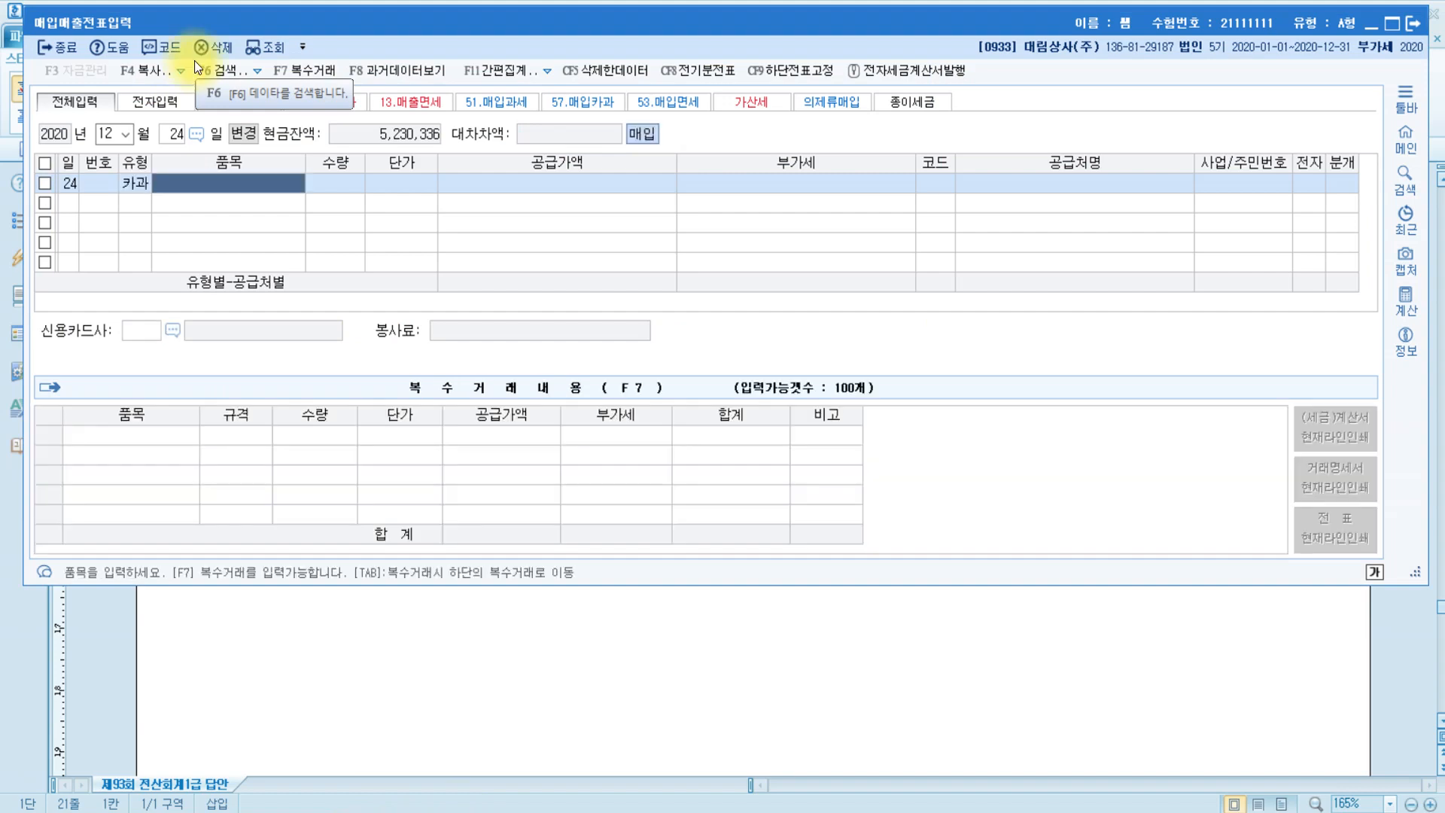
Fill the row with item 노트북, quantity 3 and the VAT-inclusive amount 6,600,000, accepting the calculated VAT
{"action": "type", "text": "노트북"}
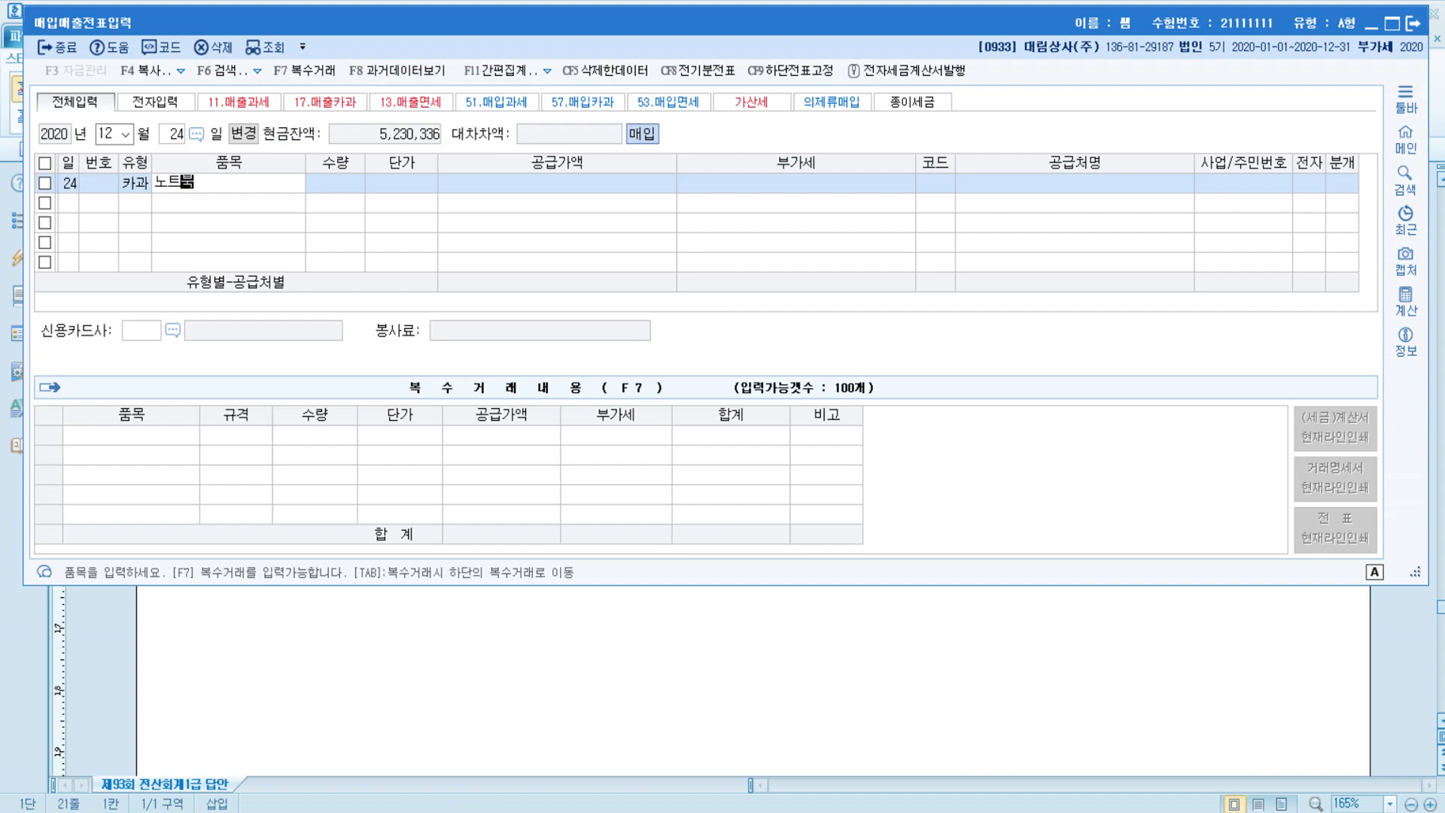
{"action": "key", "text": "Return"}
{"action": "type", "text": "3"}
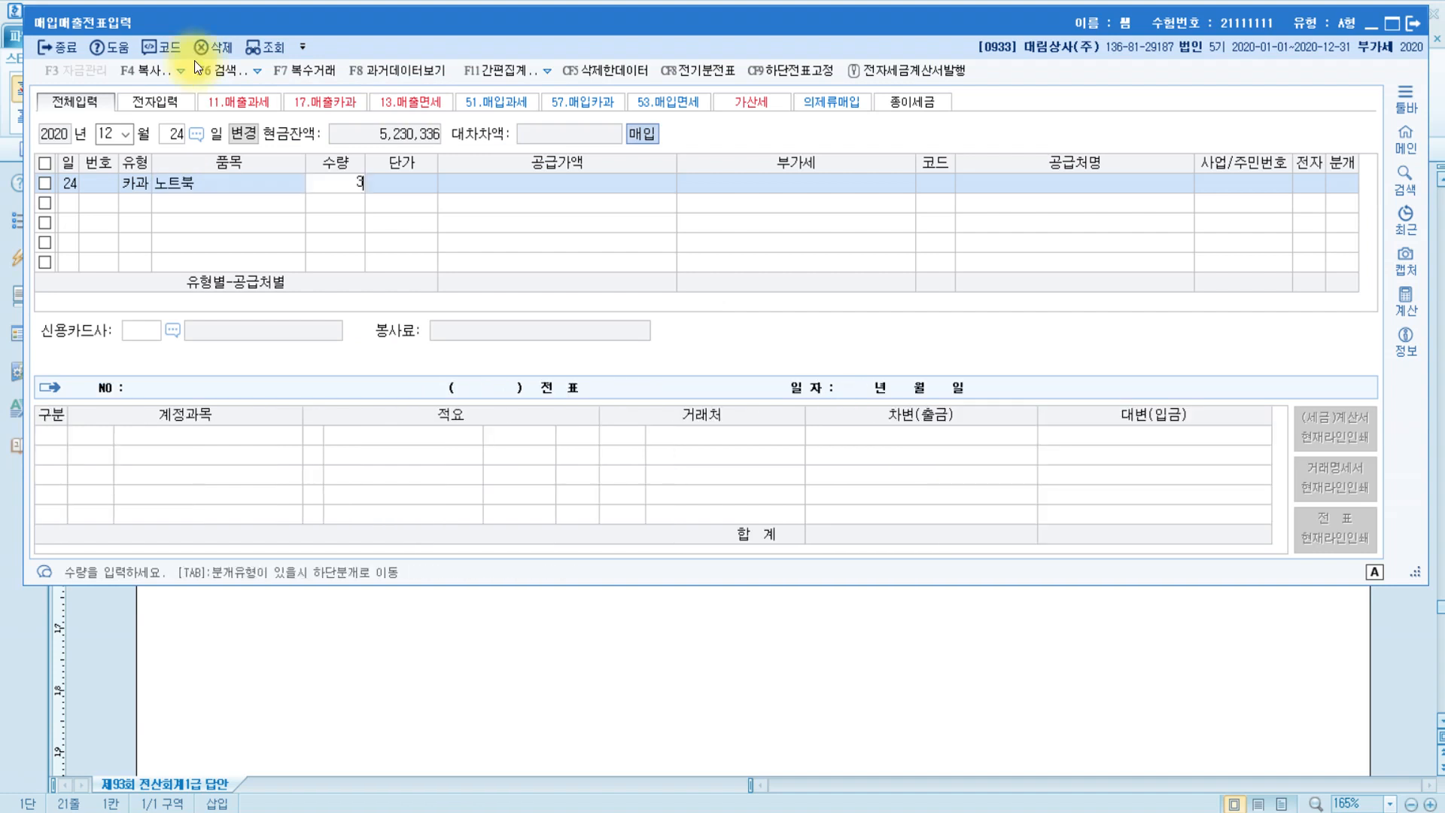
{"action": "key", "text": "Return"}
{"action": "key", "text": "Return"}
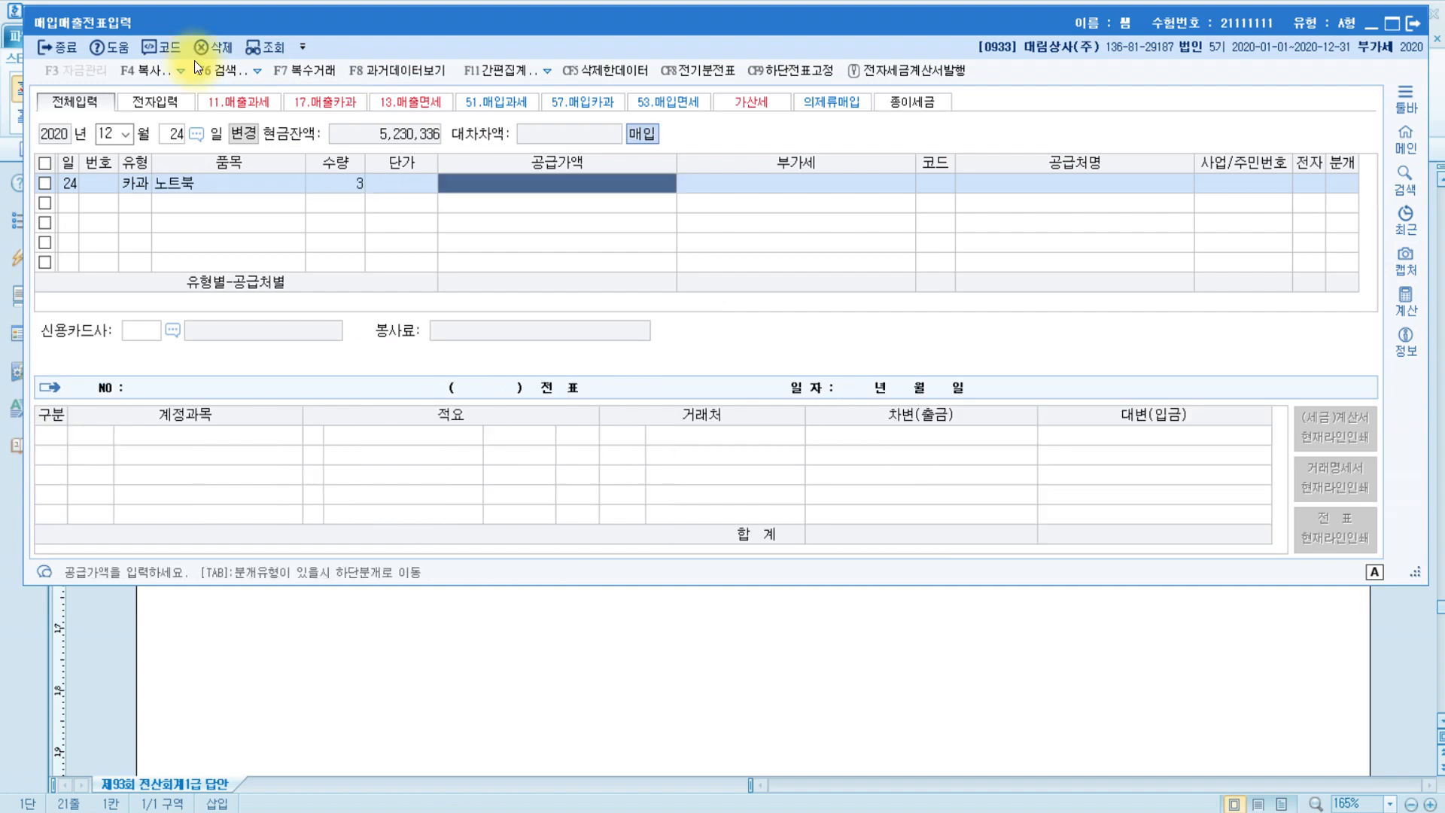
{"action": "type", "text": "6600000"}
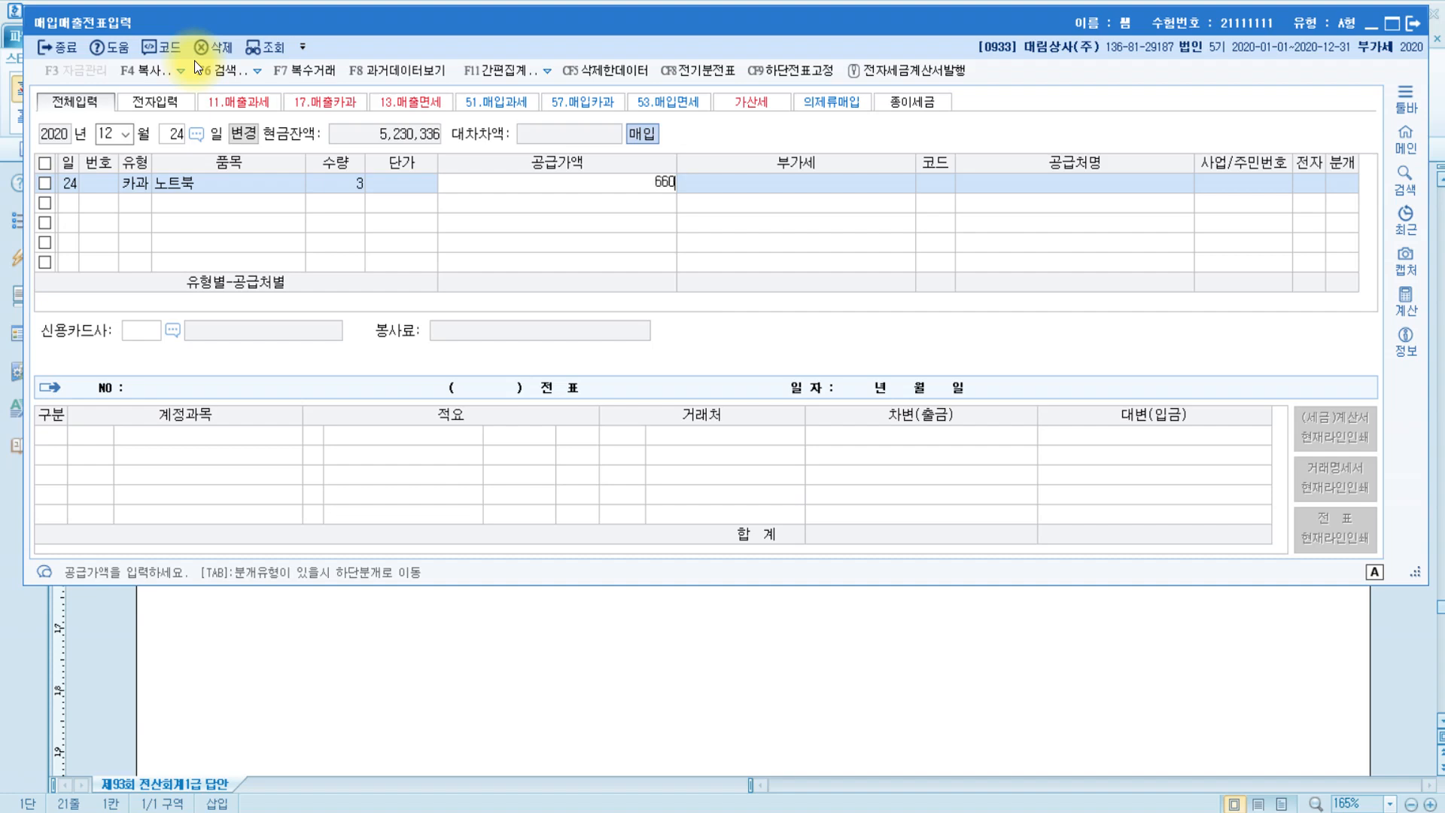
{"action": "key", "text": "Return"}
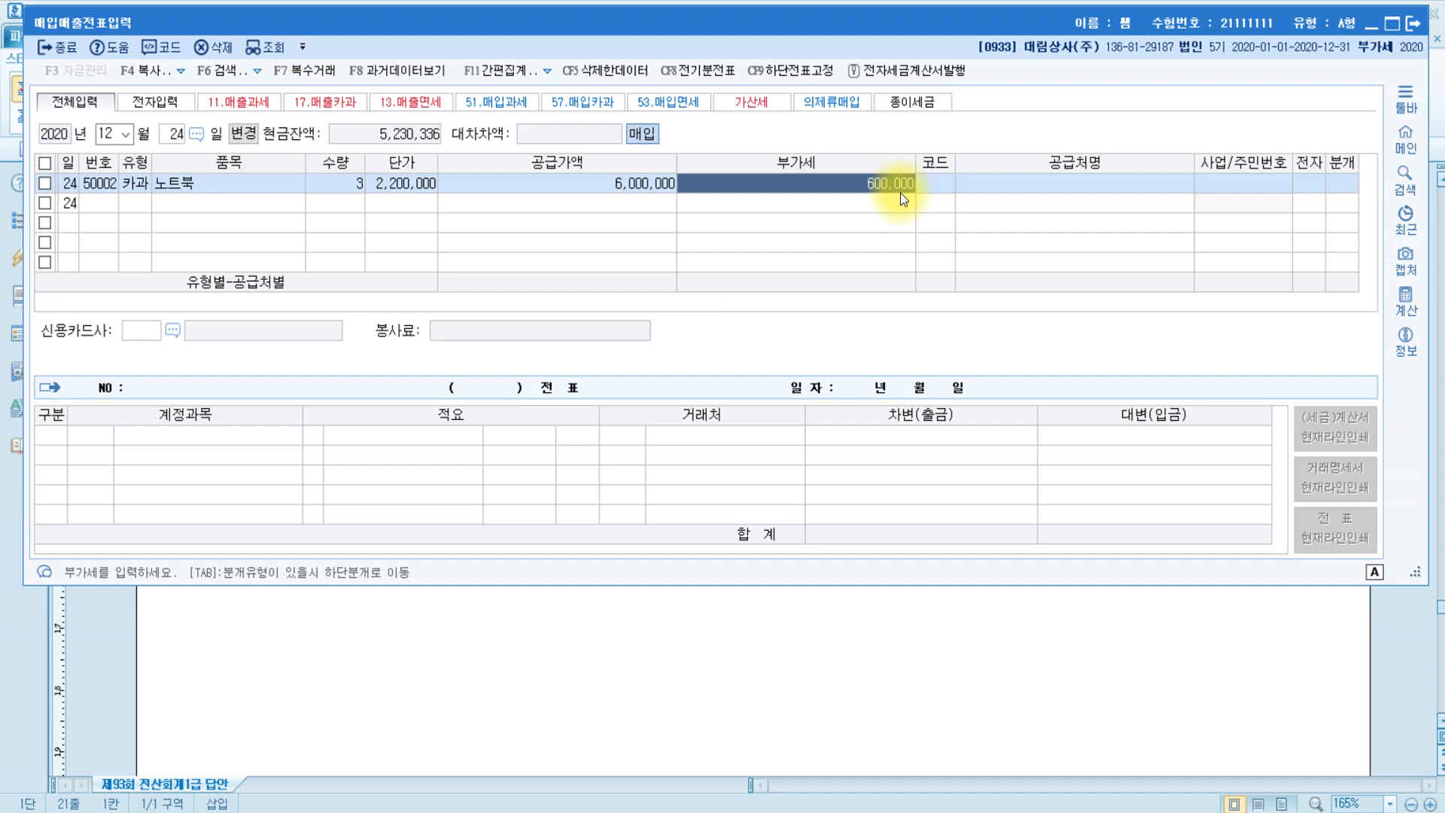
{"action": "key", "text": "Return"}
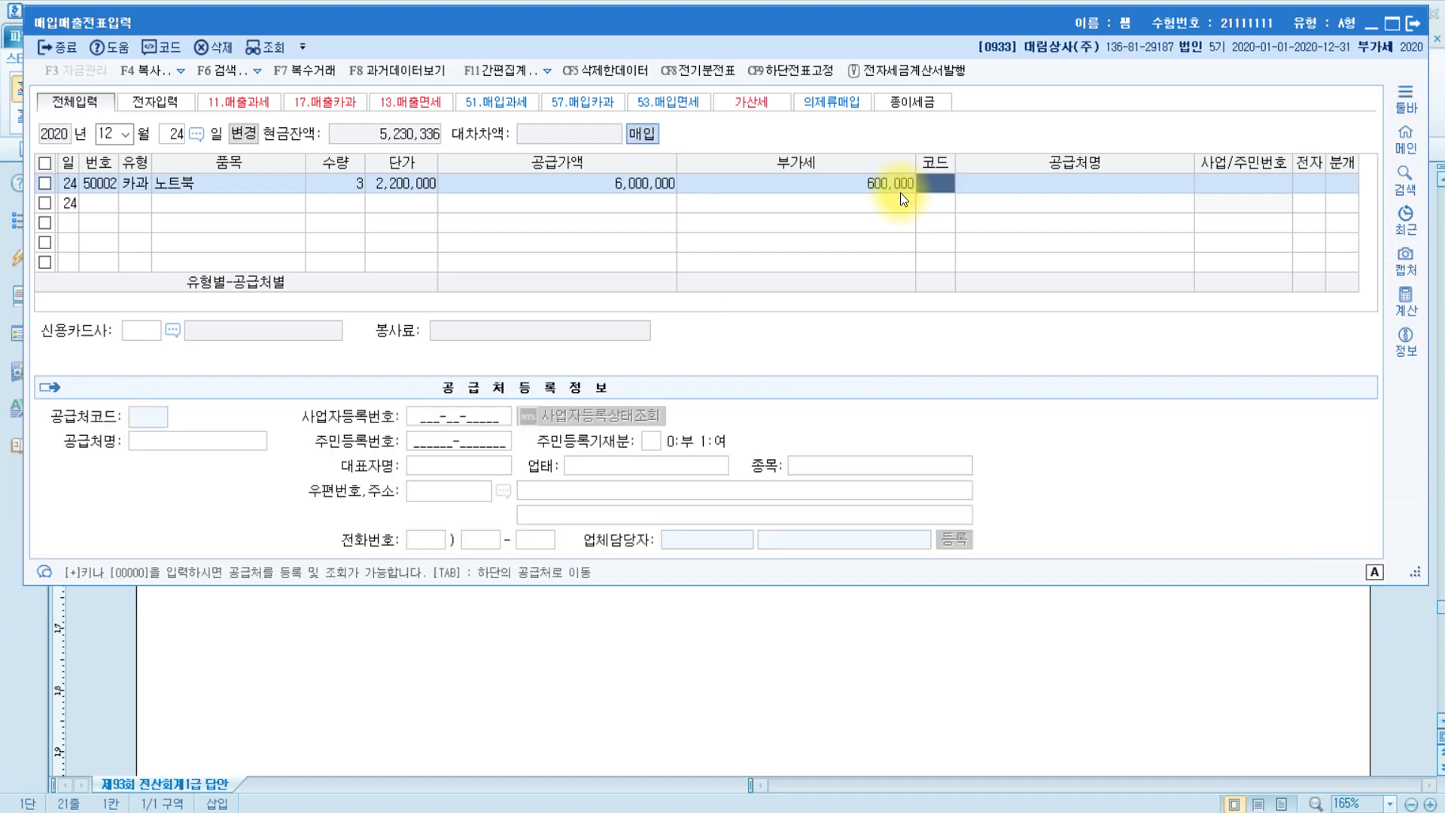
Enter (주)삼양전자 as the supplier of the December 24 purchase and 삼성카드 as its credit card company
{"action": "type", "text": "삼양"}
{"action": "key", "text": "Return"}
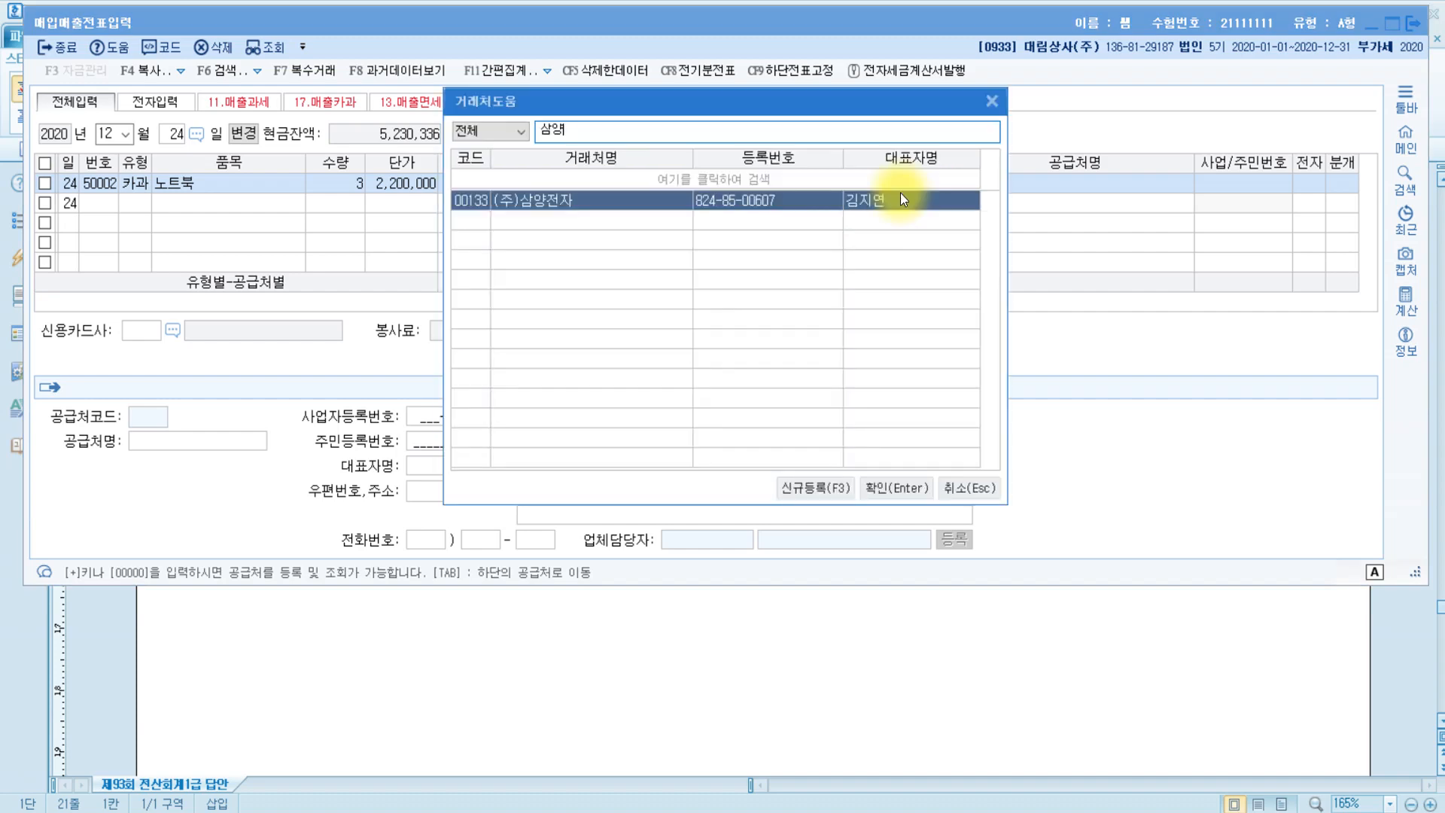
{"action": "key", "text": "Return"}
{"action": "key", "text": "Return"}
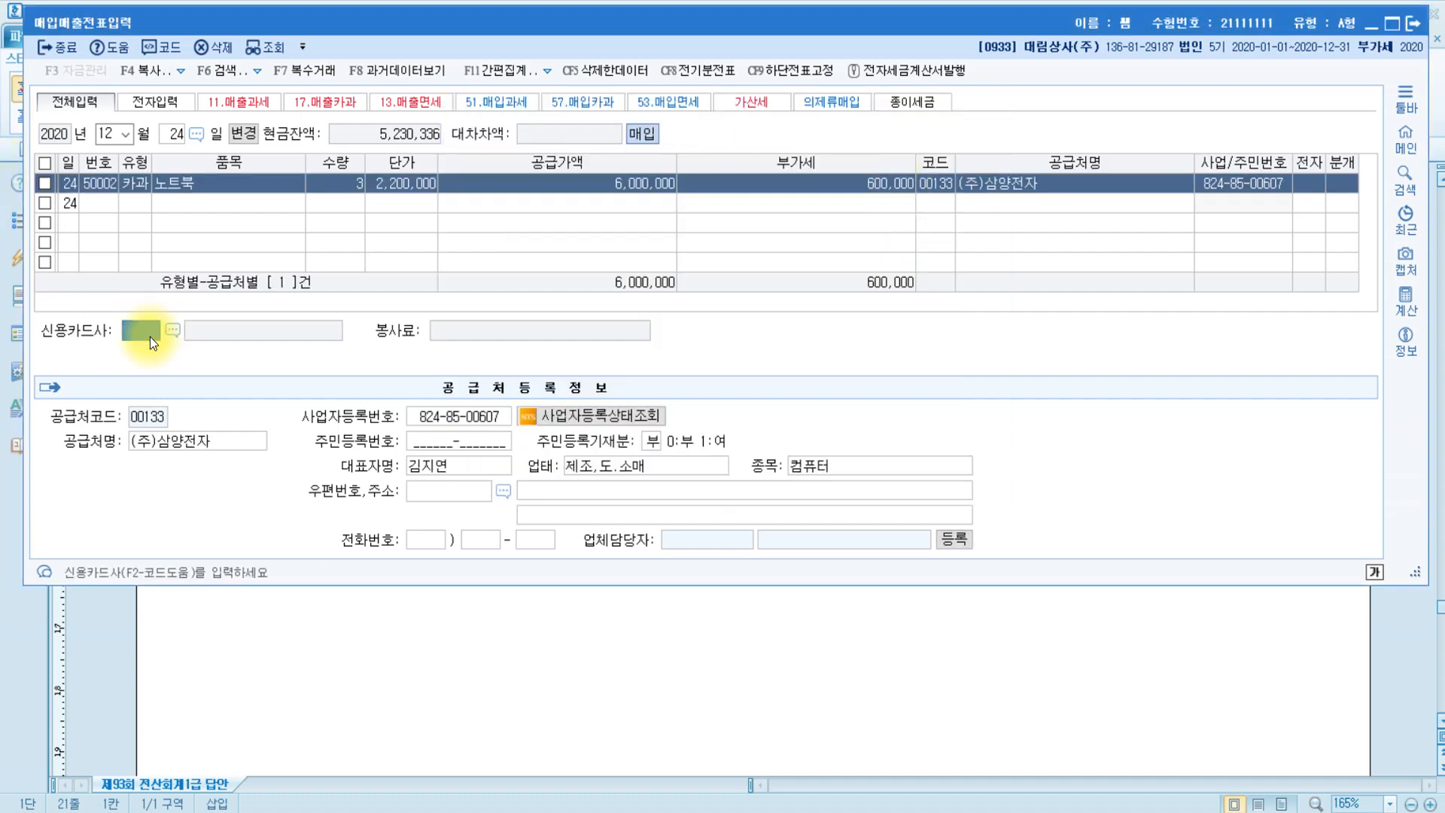
{"action": "key", "text": "F2"}
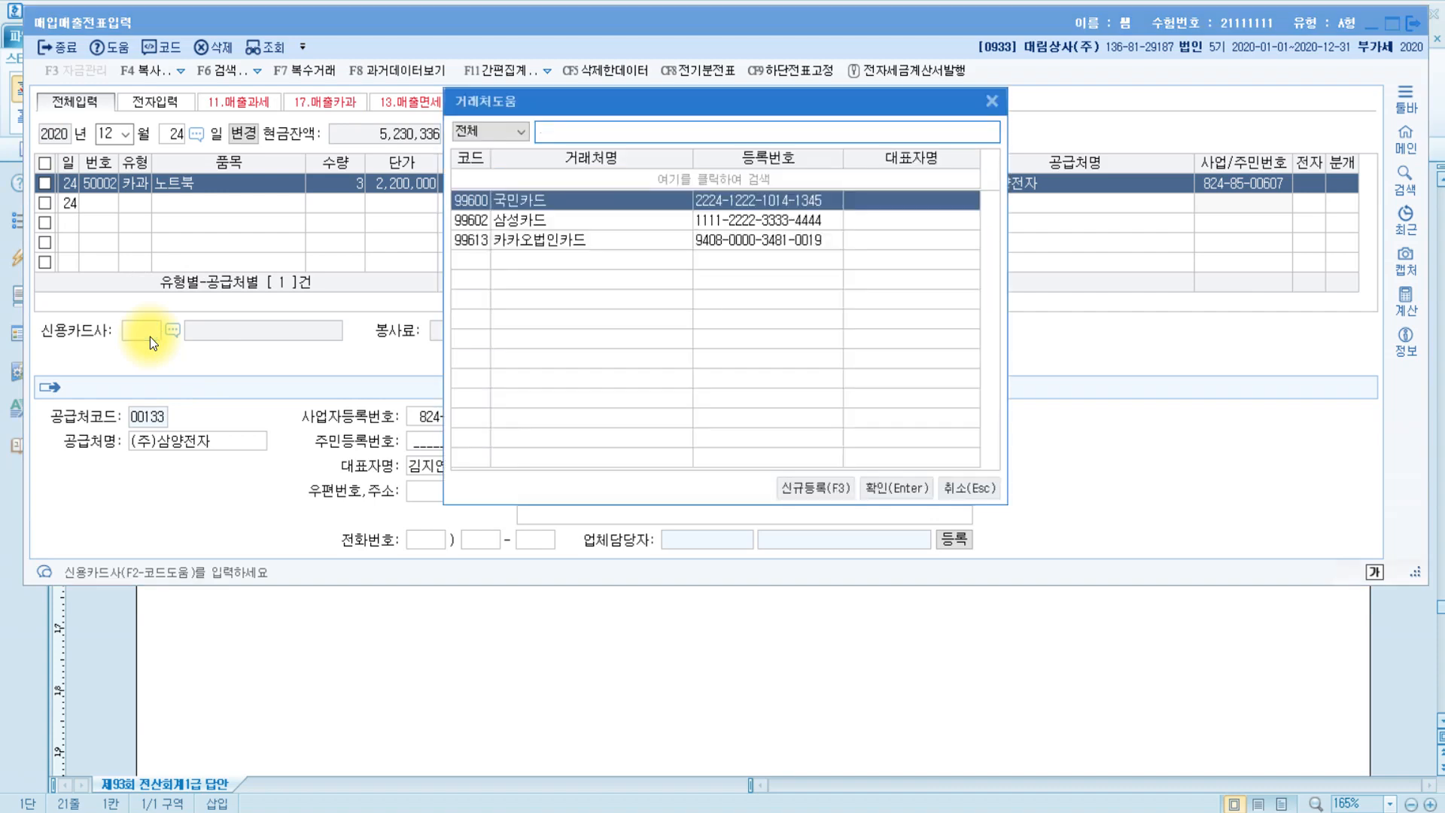
{"action": "left_click", "coordinate": [513, 224]}
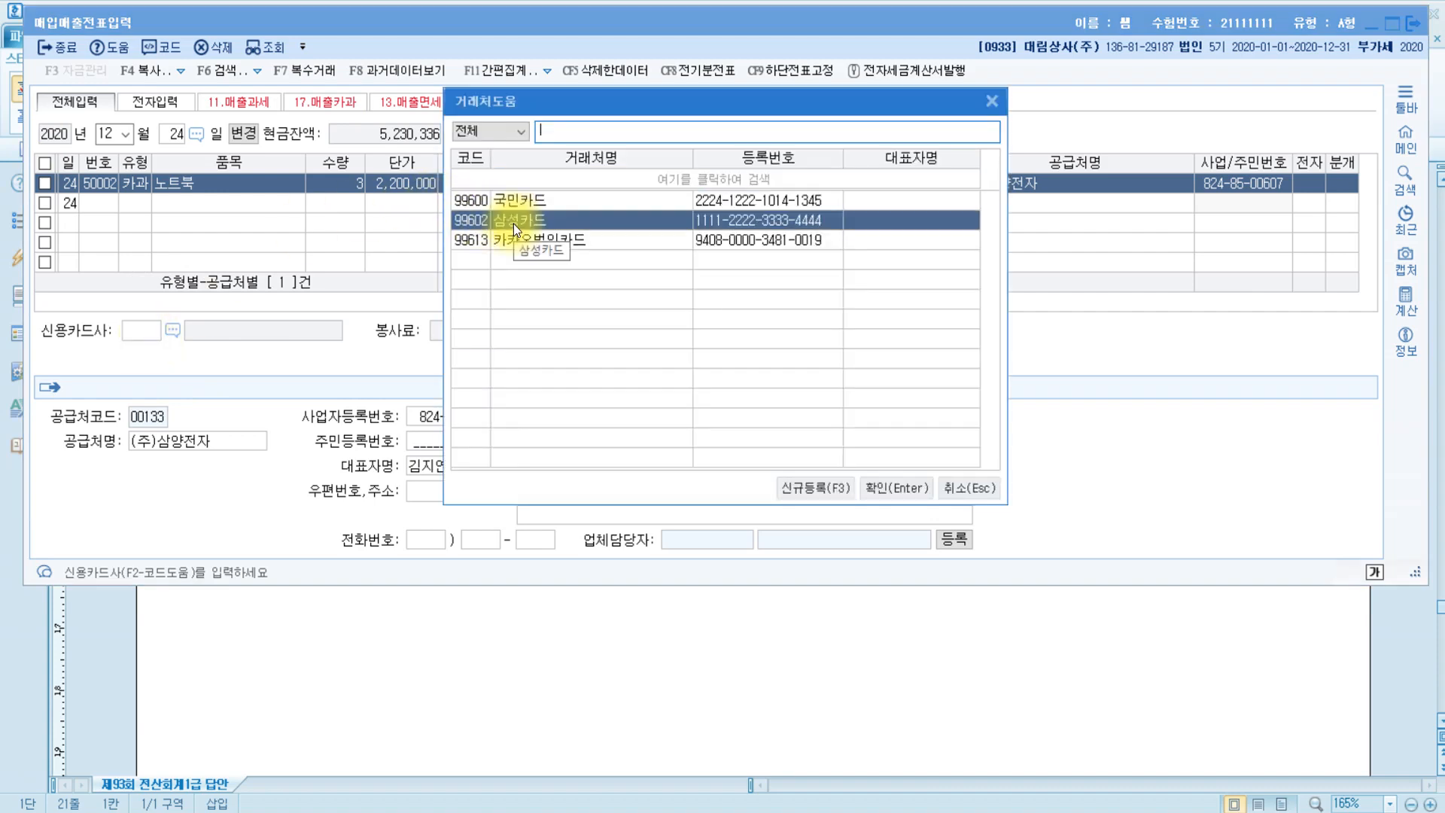
{"action": "double_click", "coordinate": [513, 224]}
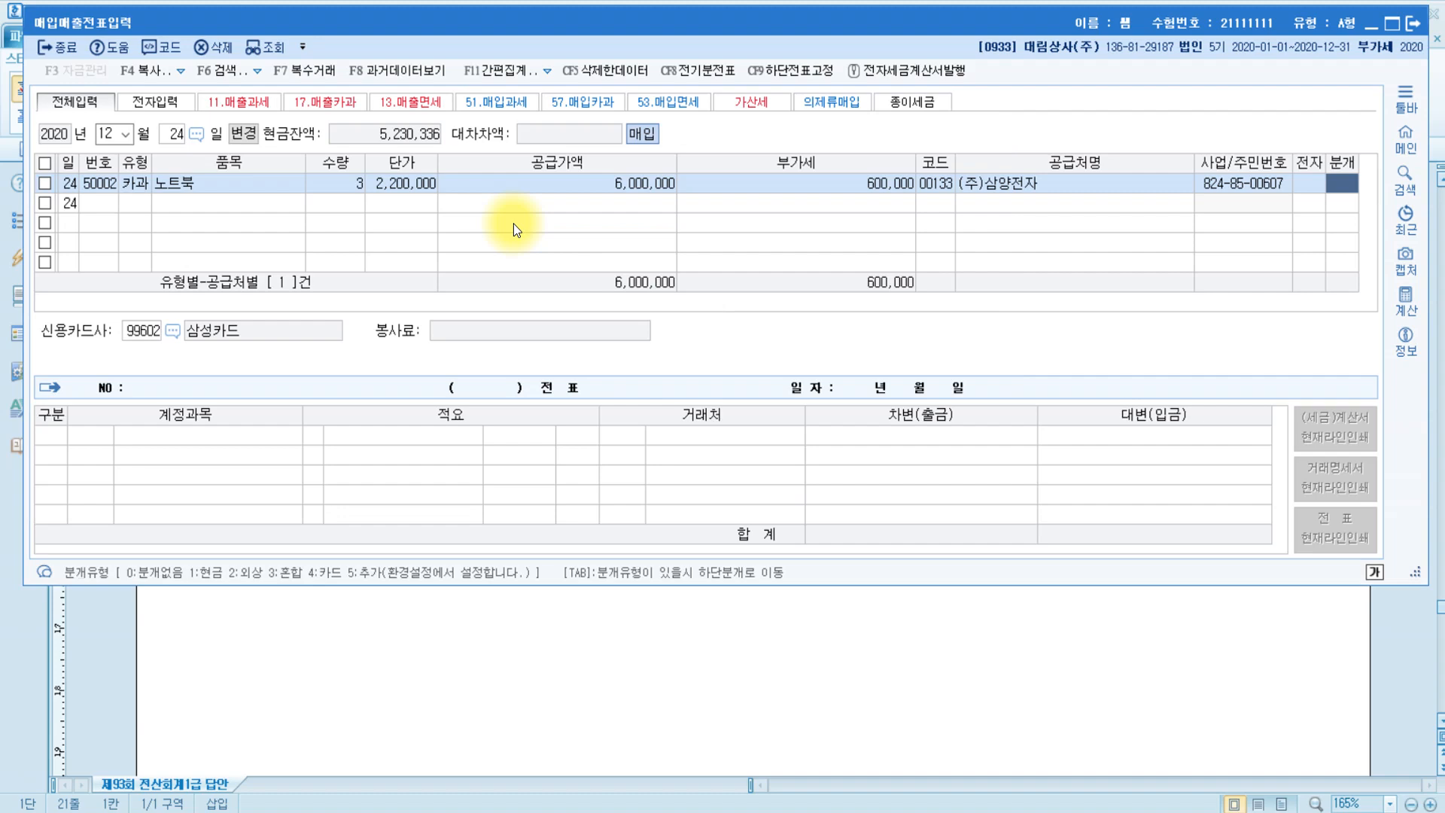
Set the purchase's journal type to 카드 and change the 원재료 debit line's account to 비품
{"action": "type", "text": "4"}
{"action": "key", "text": "Return"}
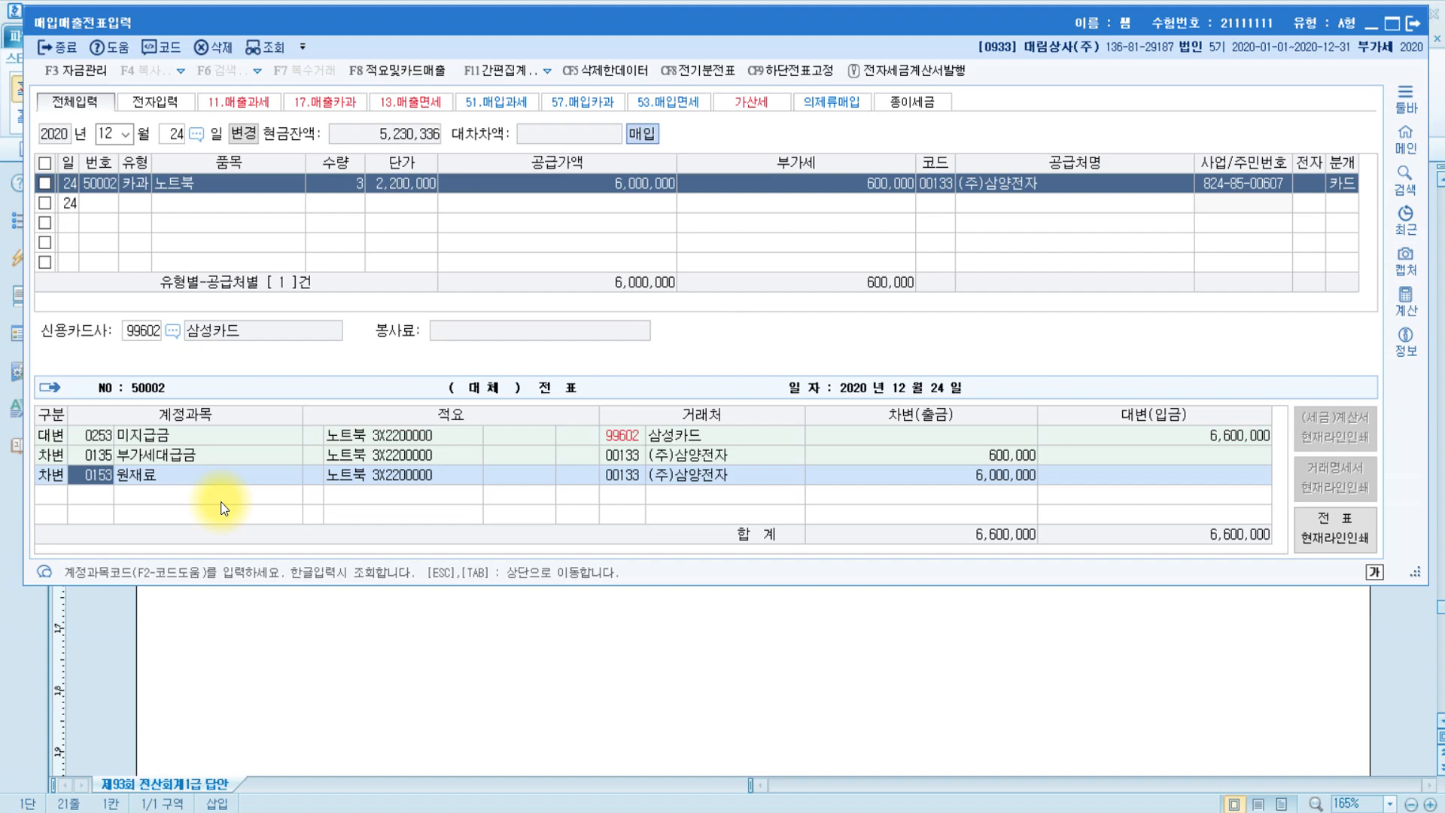
{"action": "type", "text": "비품"}
{"action": "key", "text": "Return"}
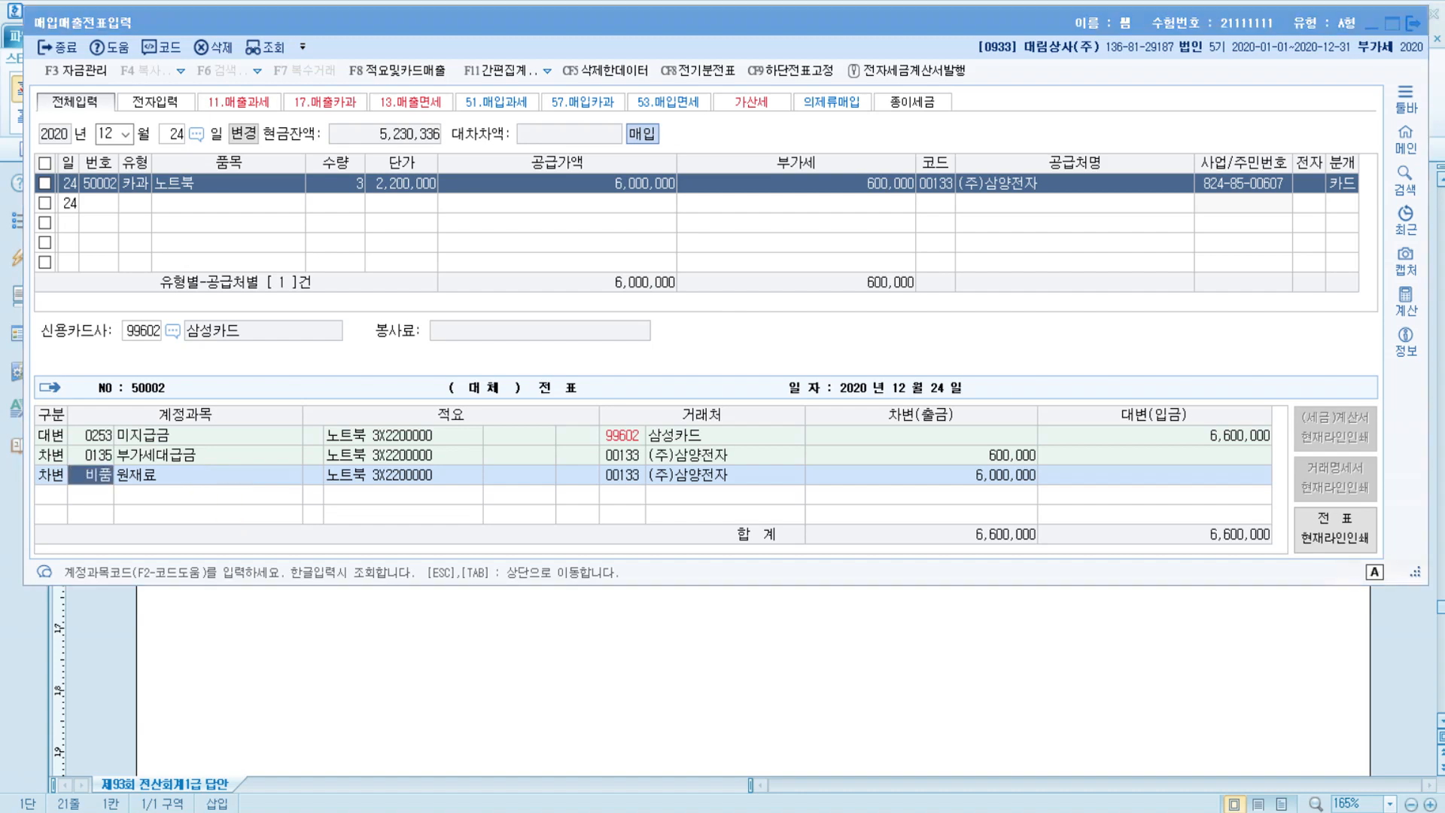
{"action": "key", "text": "Return"}
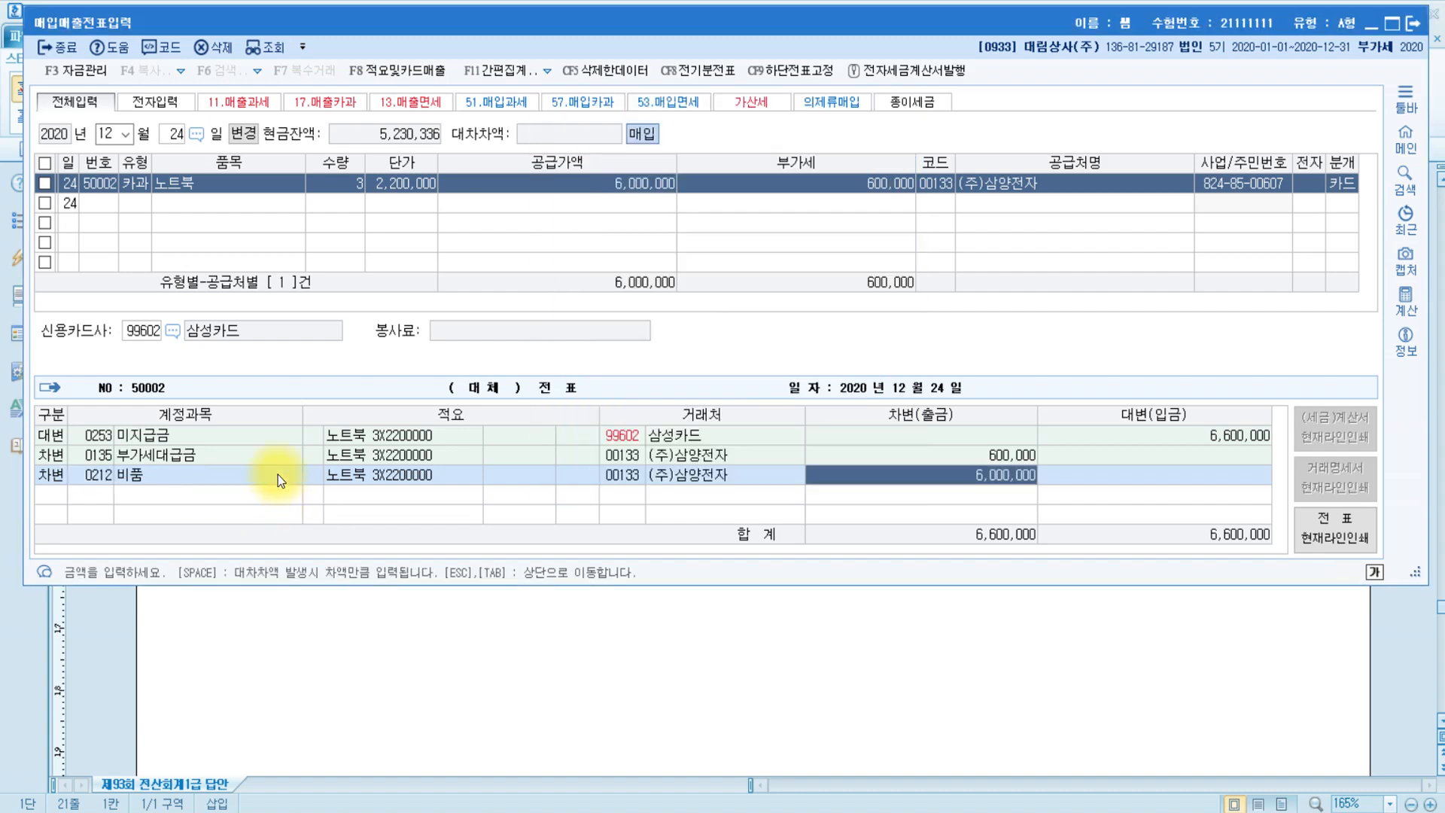
Check the account and trading partner of the 미지급금 credit line and leave the December 24 voucher
{"action": "left_click", "coordinate": [105, 438]}
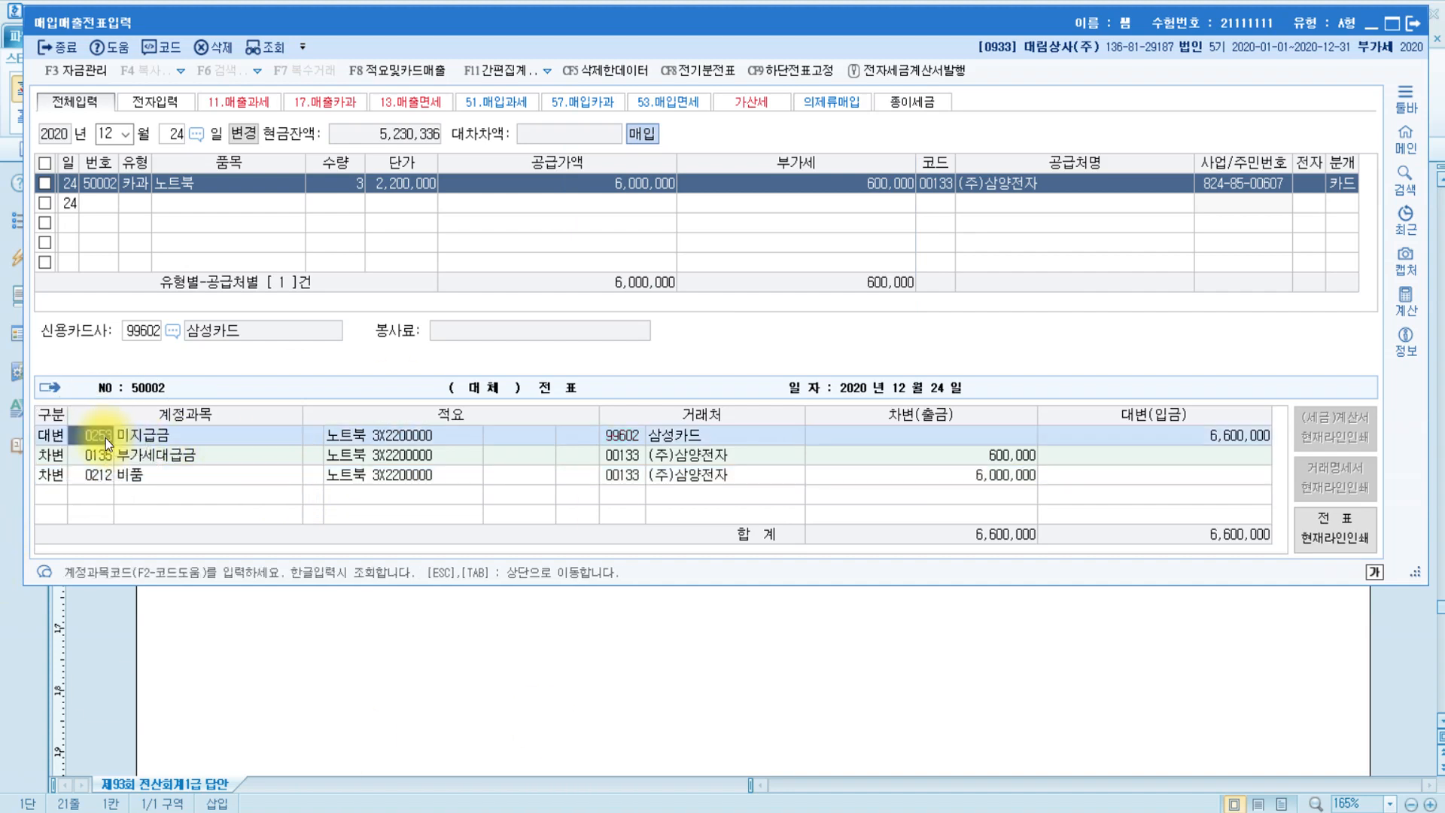
{"action": "left_click", "coordinate": [705, 435]}
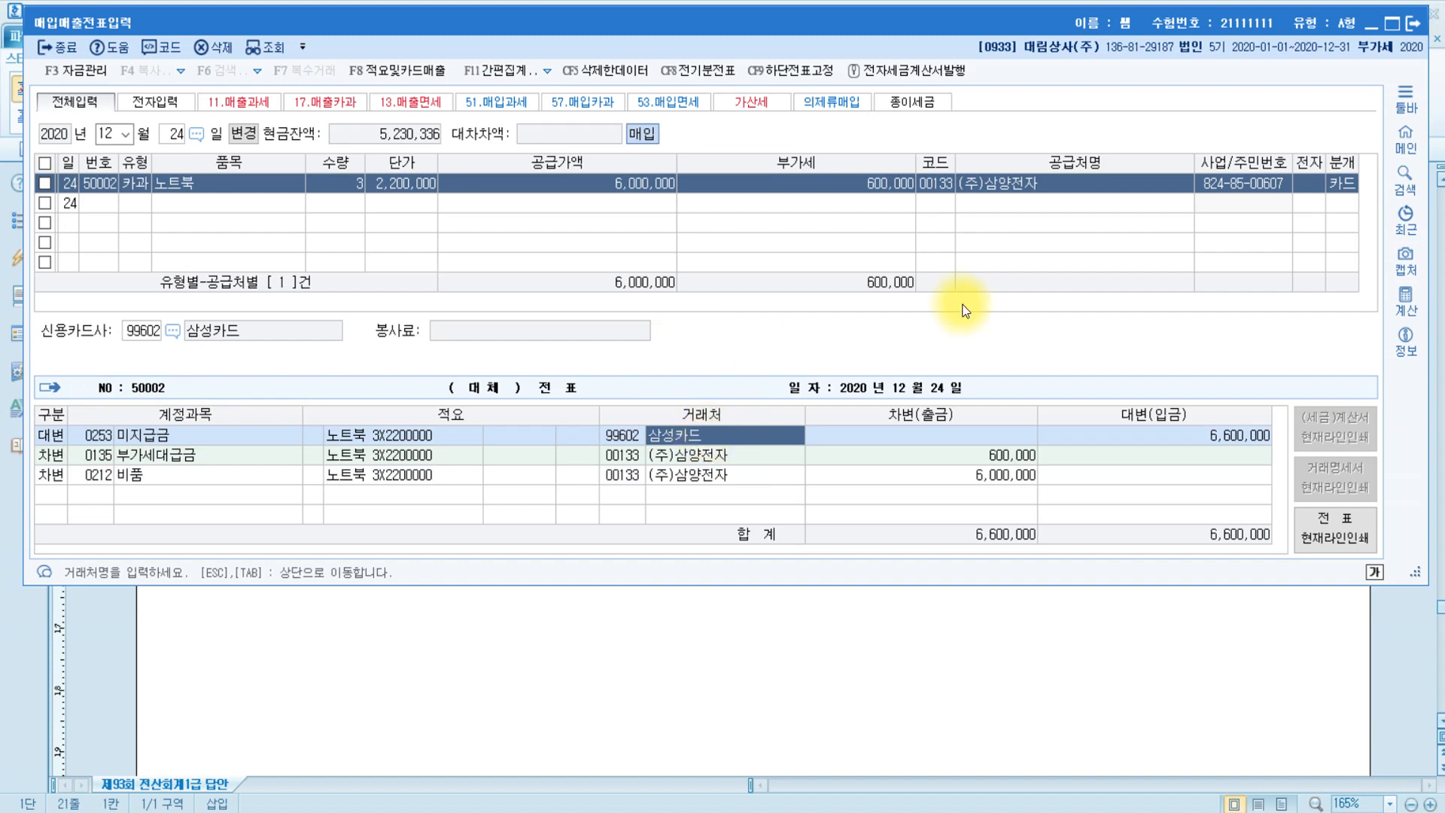
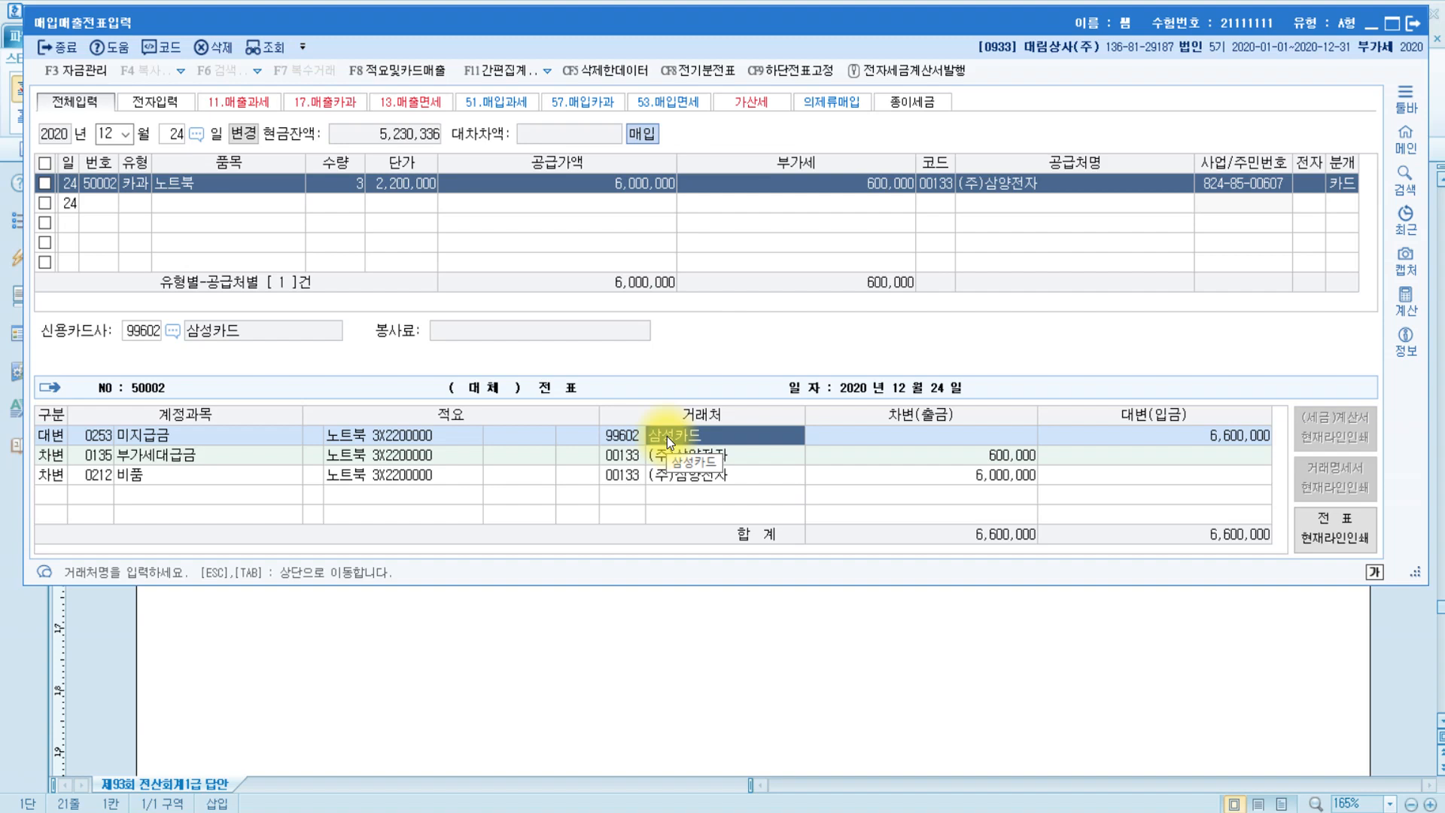
{"action": "key", "text": "Escape"}
{"action": "key", "text": "Escape"}
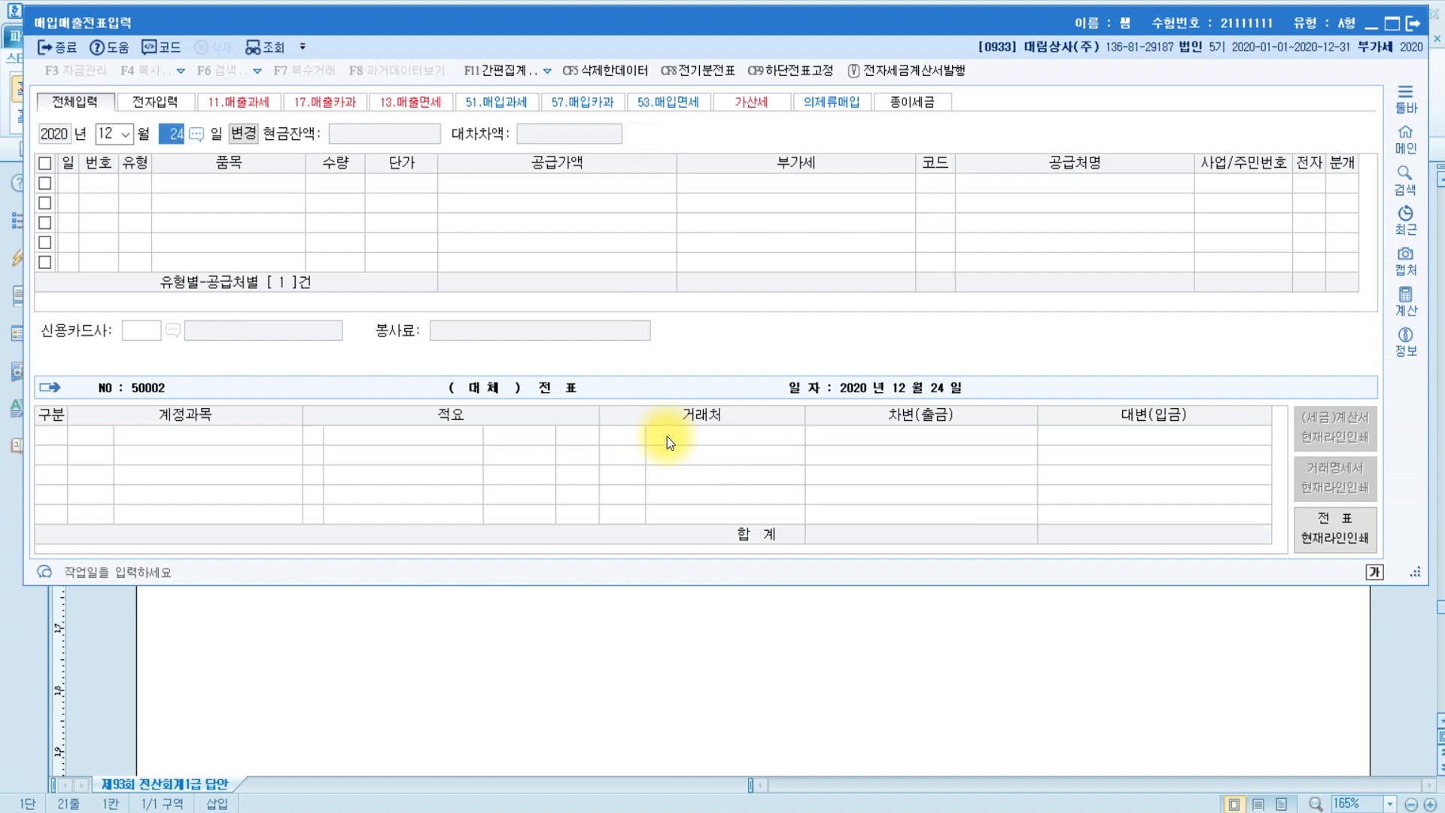
Highlight 구입 and 현금영수증 in yellow in question [1] of 문제4 in the Hangul answer document
{"action": "left_click", "coordinate": [320, 812]}
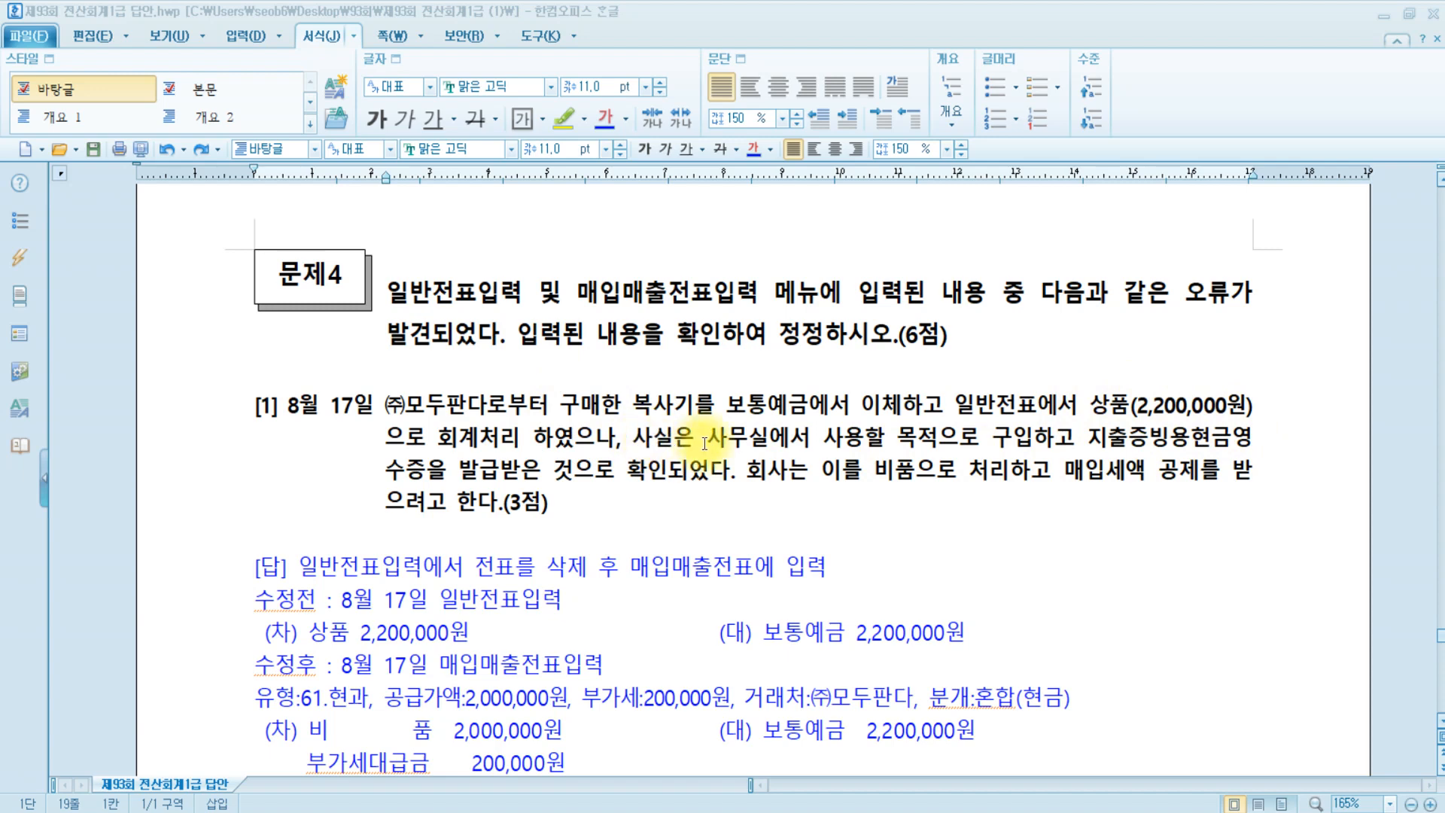
{"action": "left_click_drag", "start_coordinate": [979, 438], "coordinate": [1022, 425]}
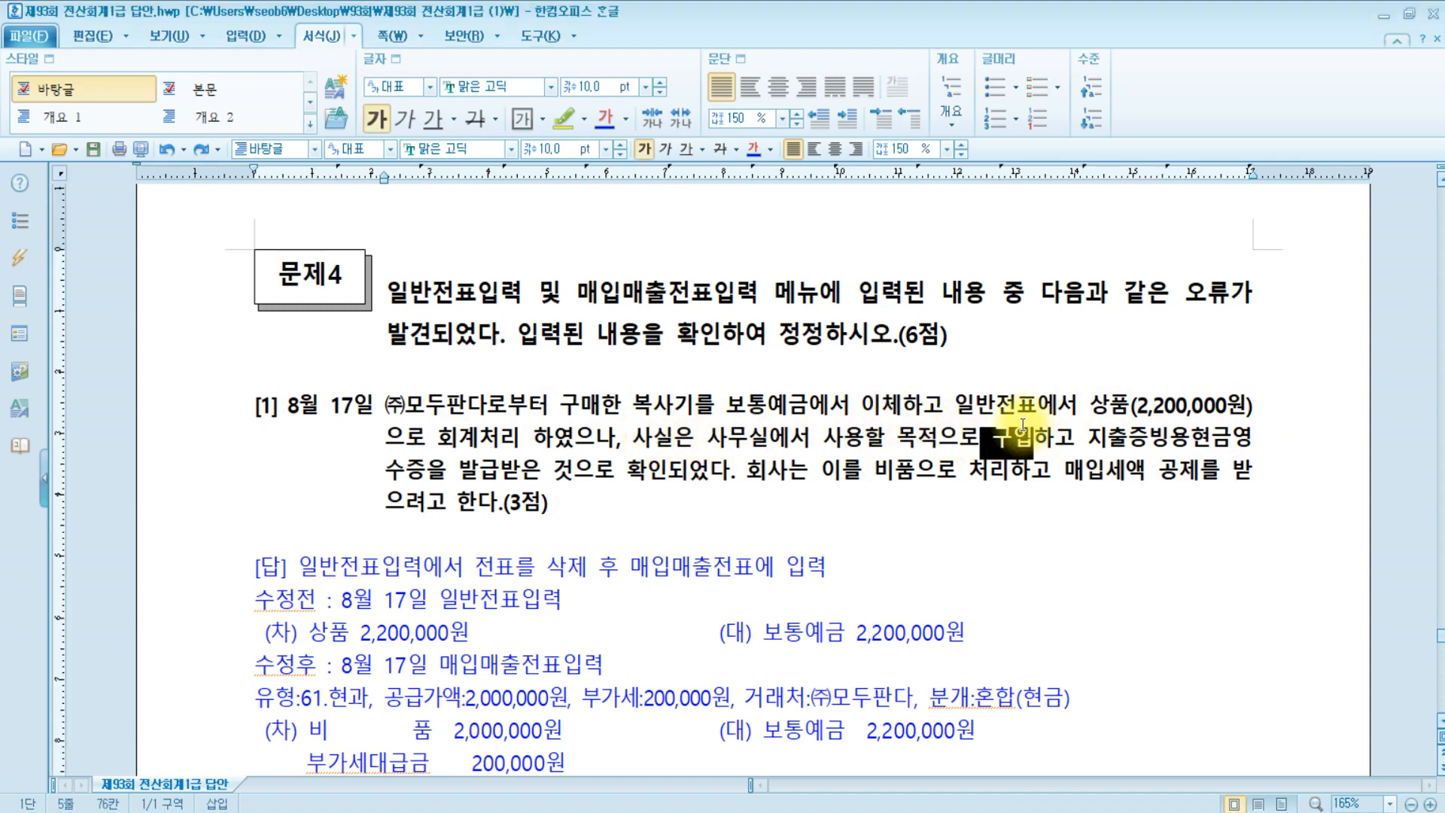
{"action": "left_click", "coordinate": [555, 113]}
{"action": "mouse_move", "coordinate": [1191, 436]}
{"action": "left_mouse_down"}
{"action": "mouse_move", "coordinate": [1219, 436]}
{"action": "mouse_move", "coordinate": [723, 470]}
{"action": "mouse_move", "coordinate": [387, 468]}
{"action": "mouse_move", "coordinate": [427, 470]}
{"action": "left_mouse_up"}
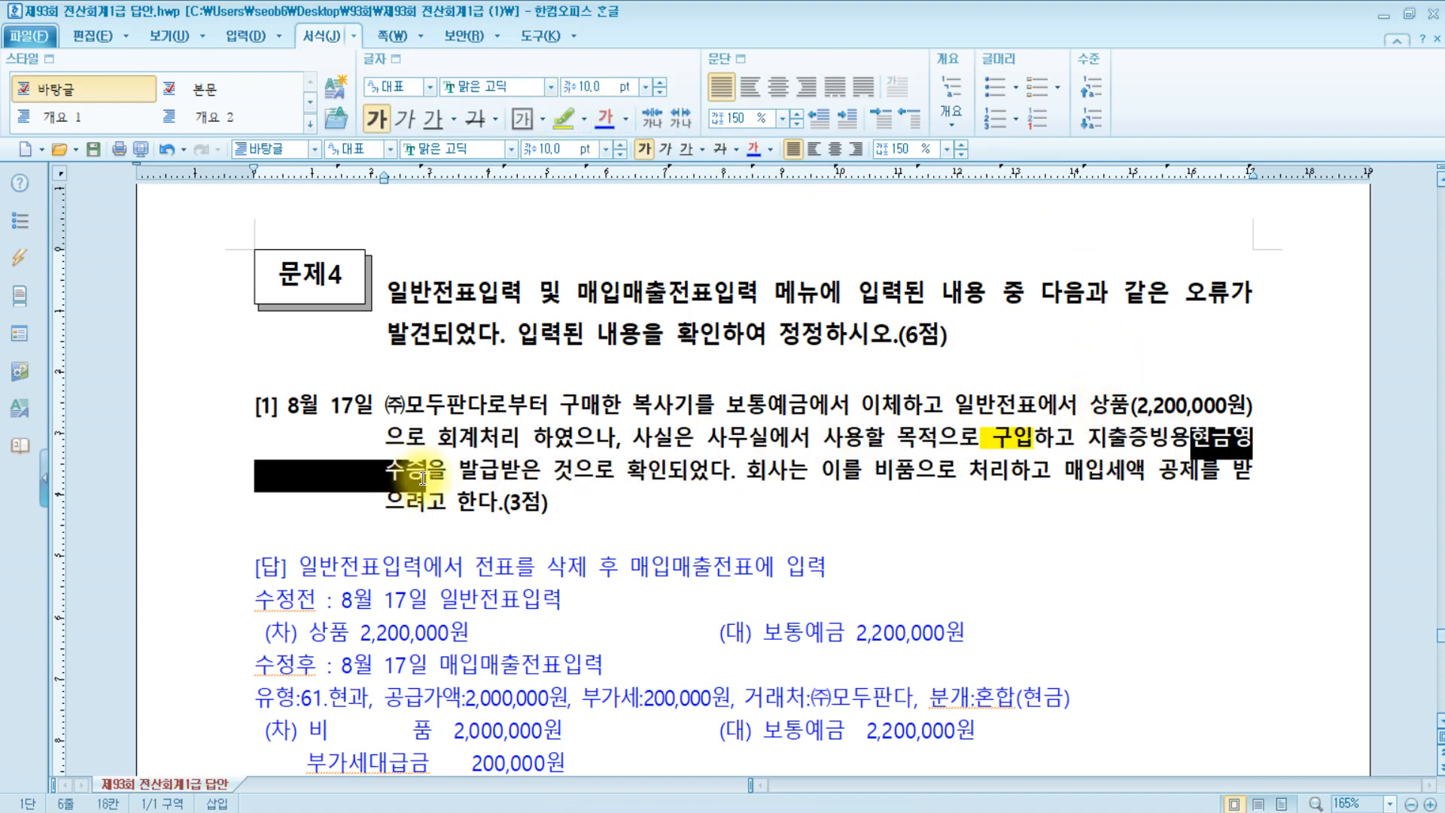
{"action": "left_click", "coordinate": [561, 116]}
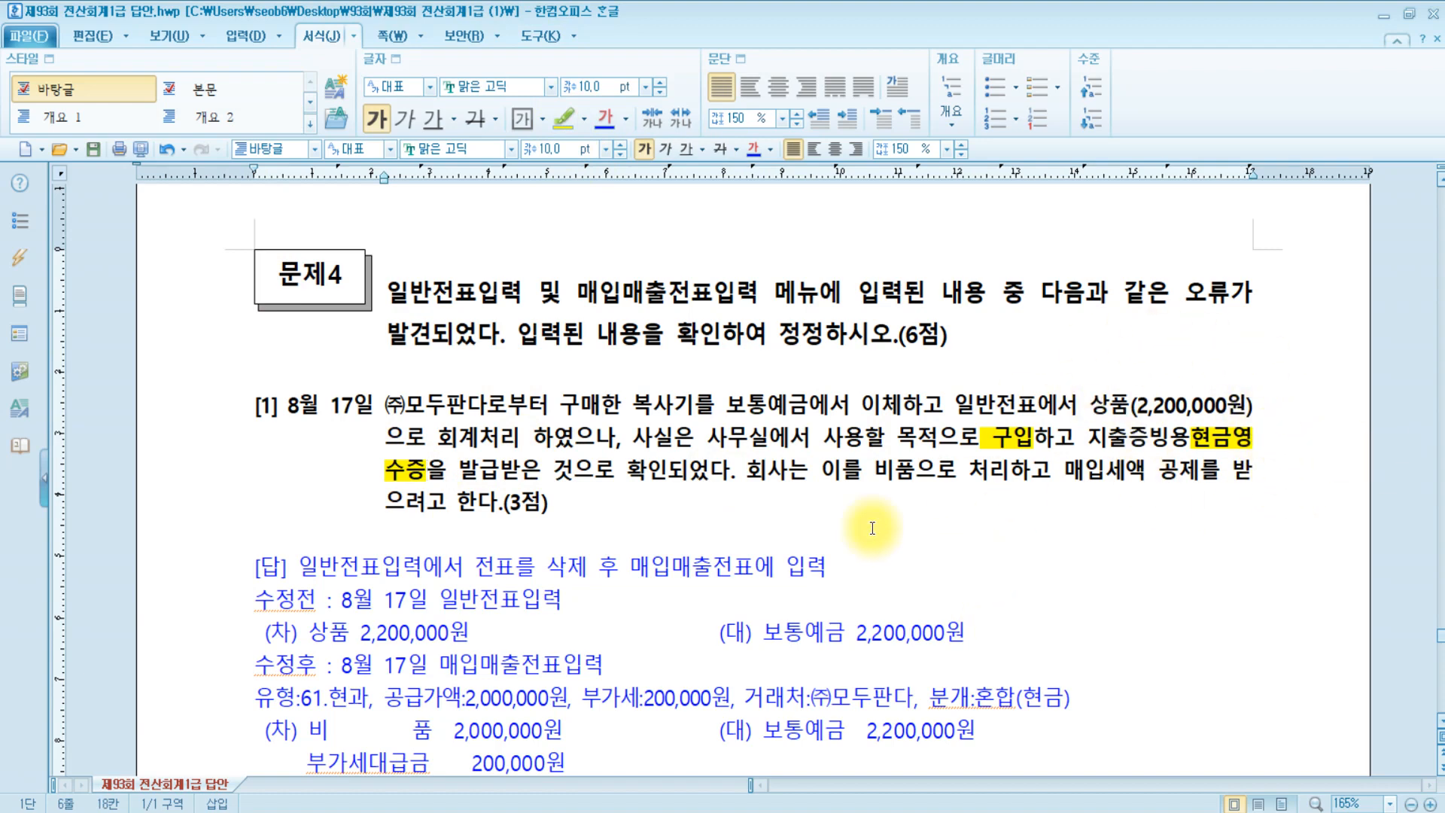
Examine the 비품 and 매입세액 공제 conditions in question [1] and mark the phrase 일반전표에서 by selecting it
{"action": "left_click", "coordinate": [841, 470]}
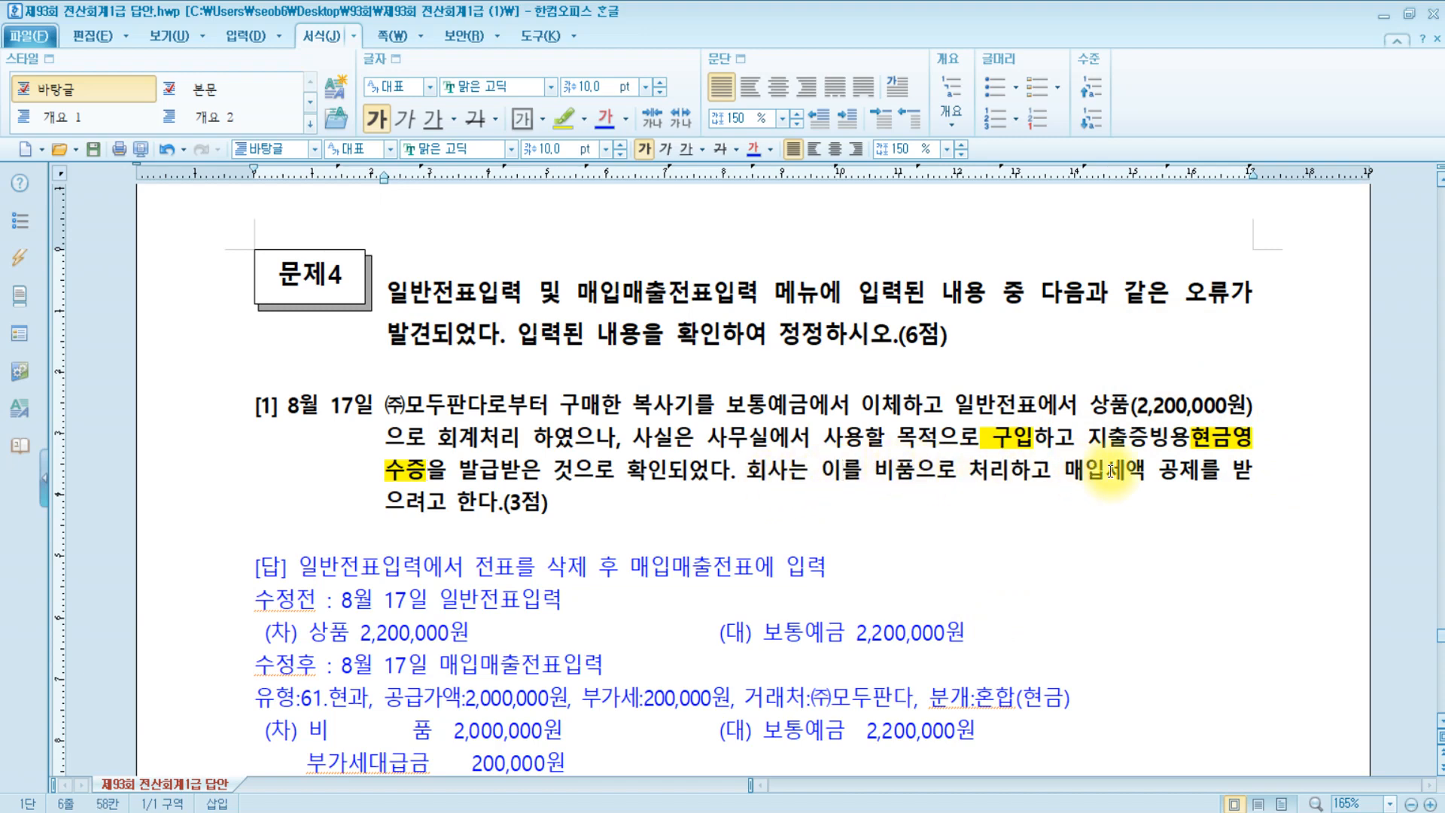
{"action": "left_click", "coordinate": [1067, 471]}
{"action": "left_click_drag", "start_coordinate": [1067, 471], "coordinate": [1325, 506]}
{"action": "left_click", "coordinate": [361, 478]}
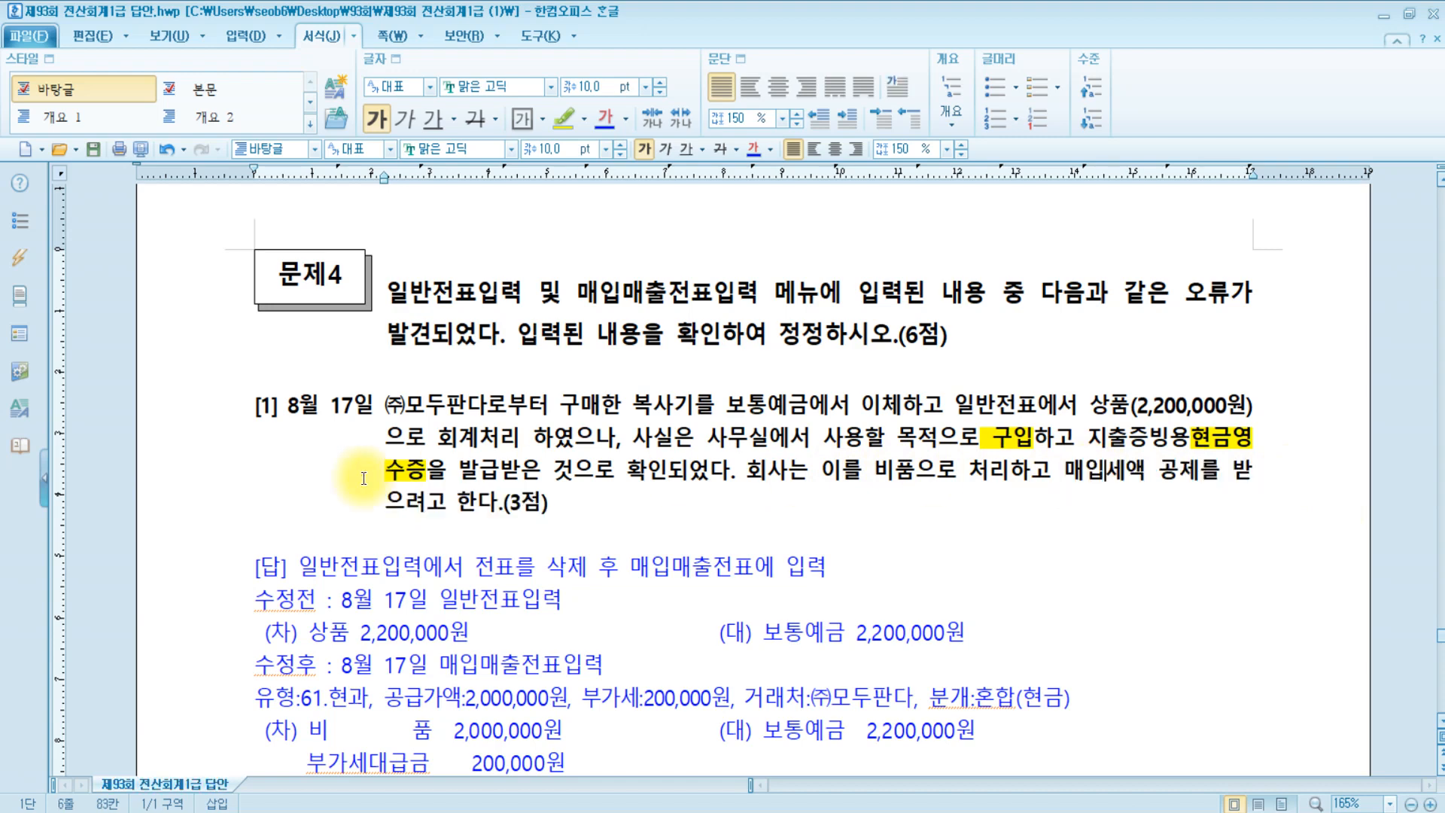
{"action": "left_click", "coordinate": [442, 497]}
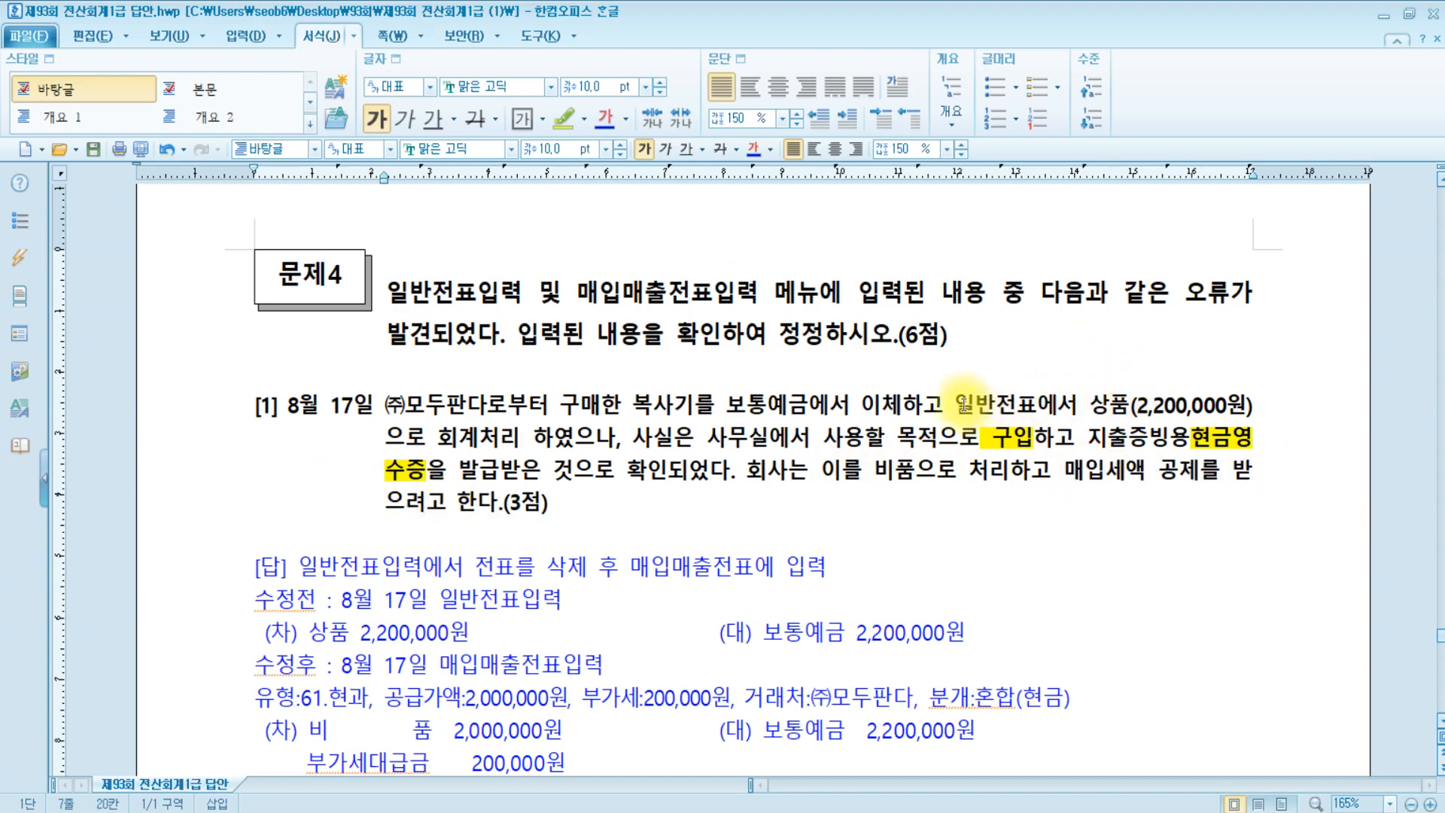
{"action": "left_click_drag", "start_coordinate": [956, 404], "coordinate": [1080, 405]}
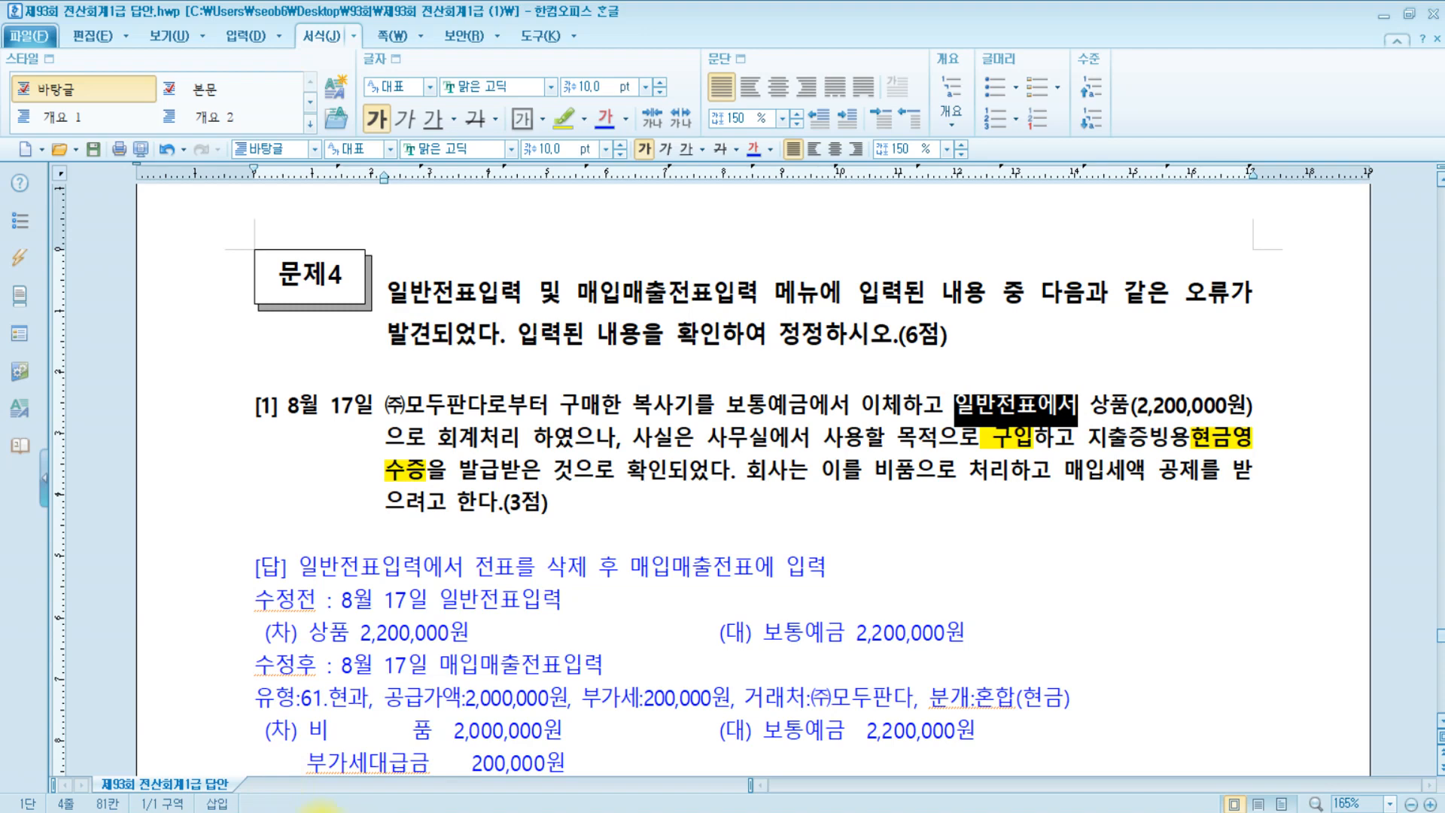
Switch to the accounting program, load the August 17 entries in 일반전표입력 and widen its window
{"action": "left_click", "coordinate": [322, 811]}
{"action": "left_click", "coordinate": [319, 197]}
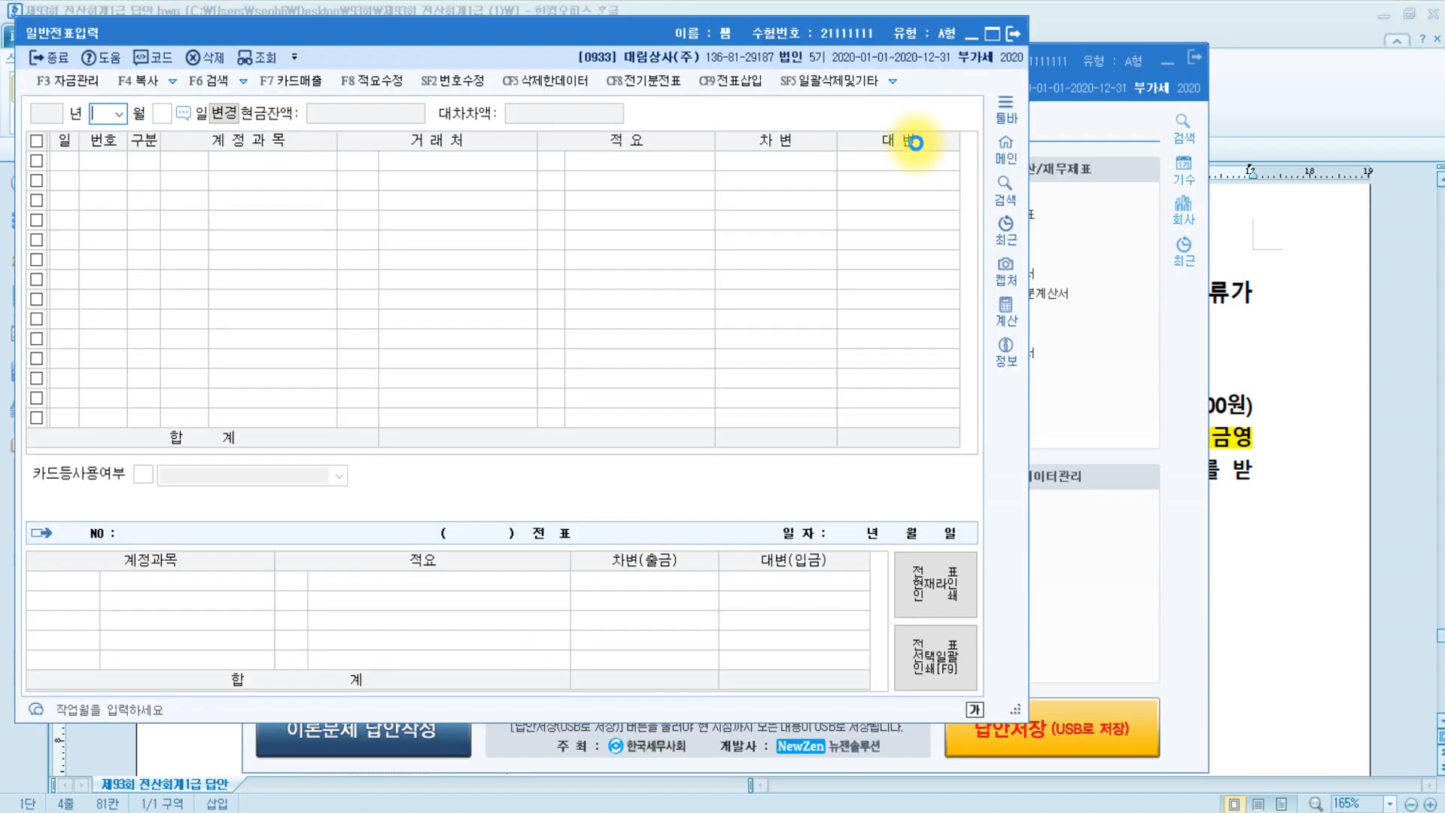
{"action": "type", "text": "17"}
{"action": "key", "text": "Return"}
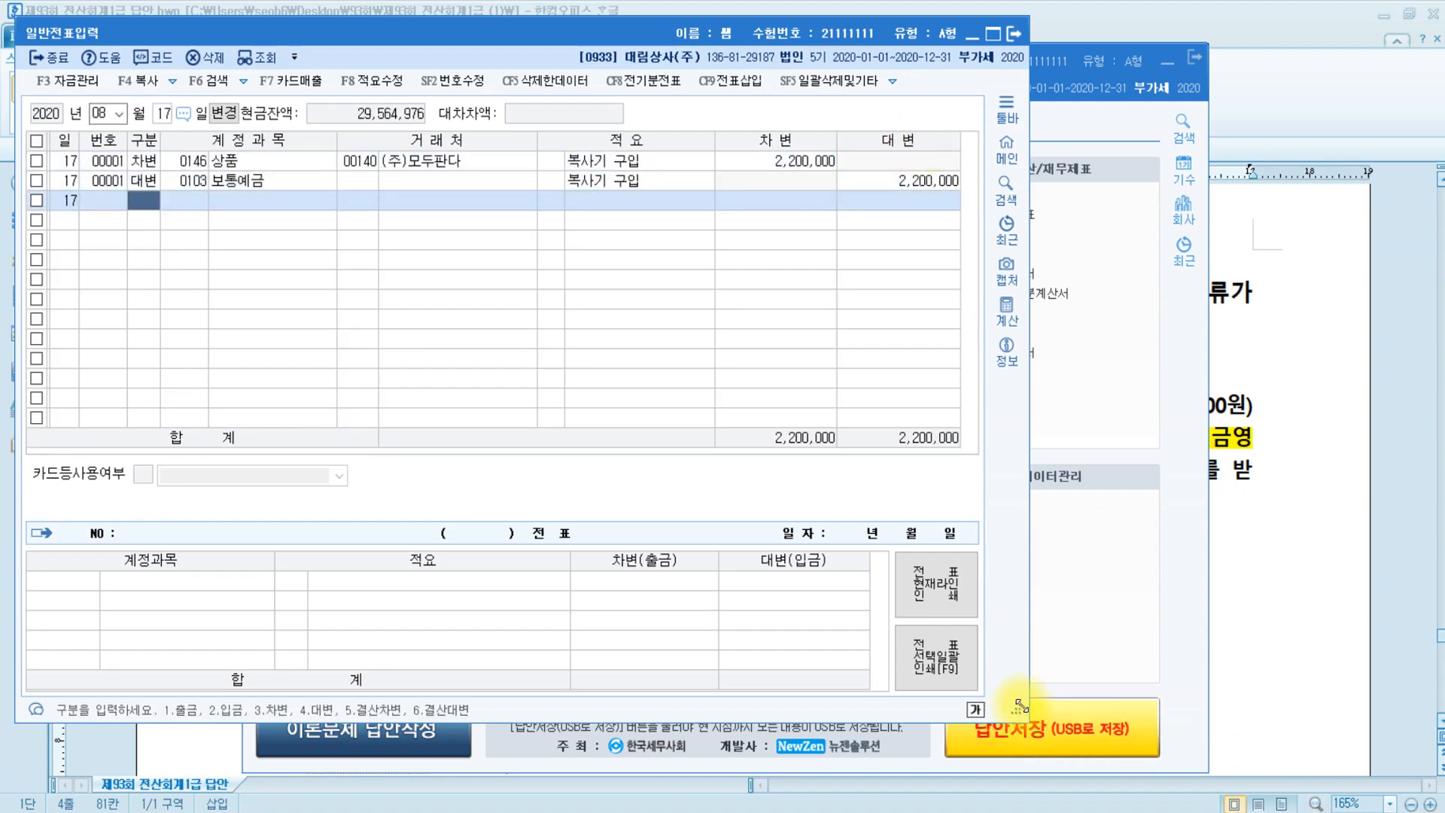
{"action": "left_click_drag", "start_coordinate": [1020, 706], "coordinate": [1417, 584]}
Delete both lines of the August 17 general voucher, the 상품 debit and the 보통예금 credit
{"action": "left_click", "coordinate": [247, 165]}
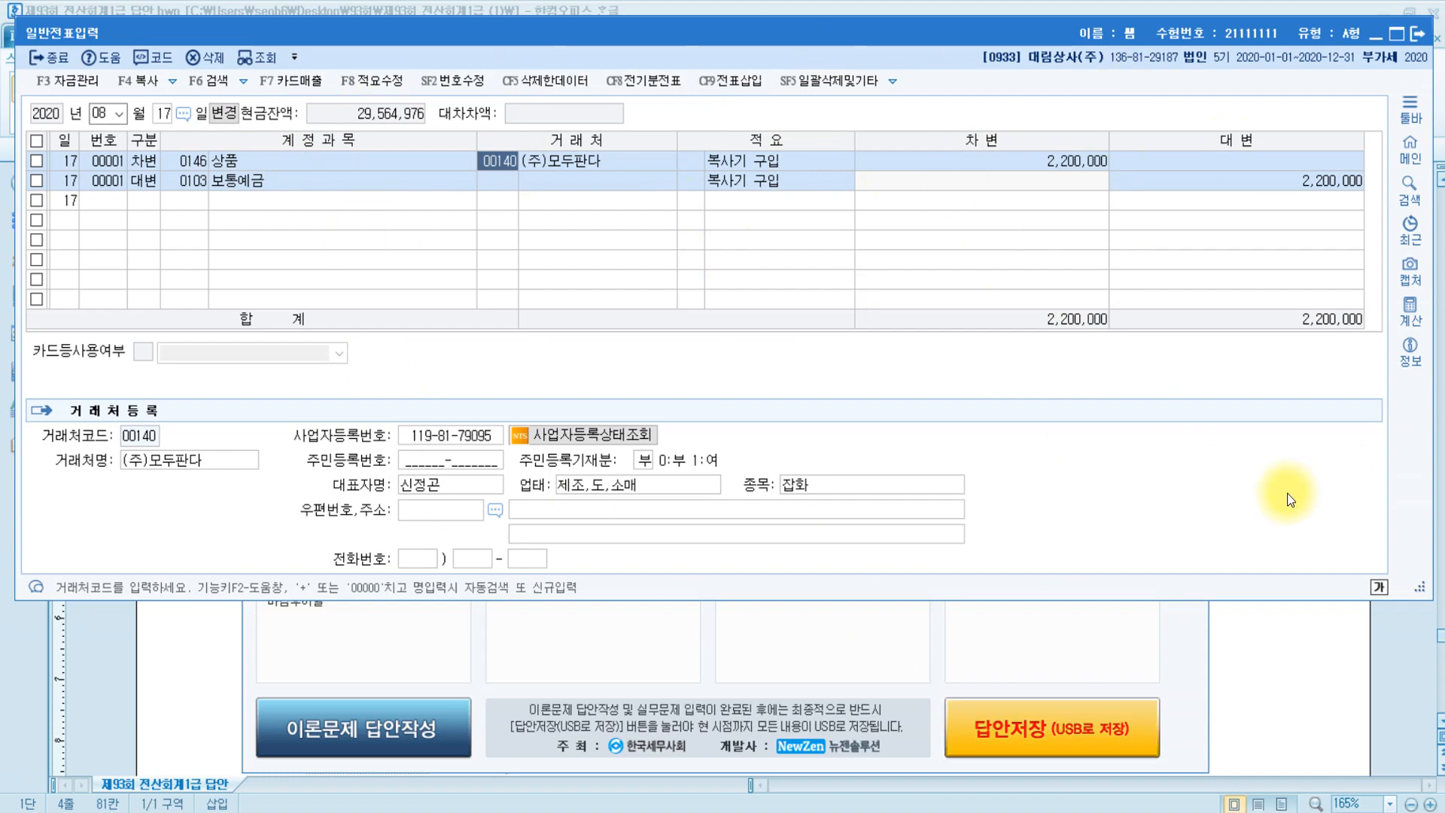
{"action": "left_click", "coordinate": [33, 161]}
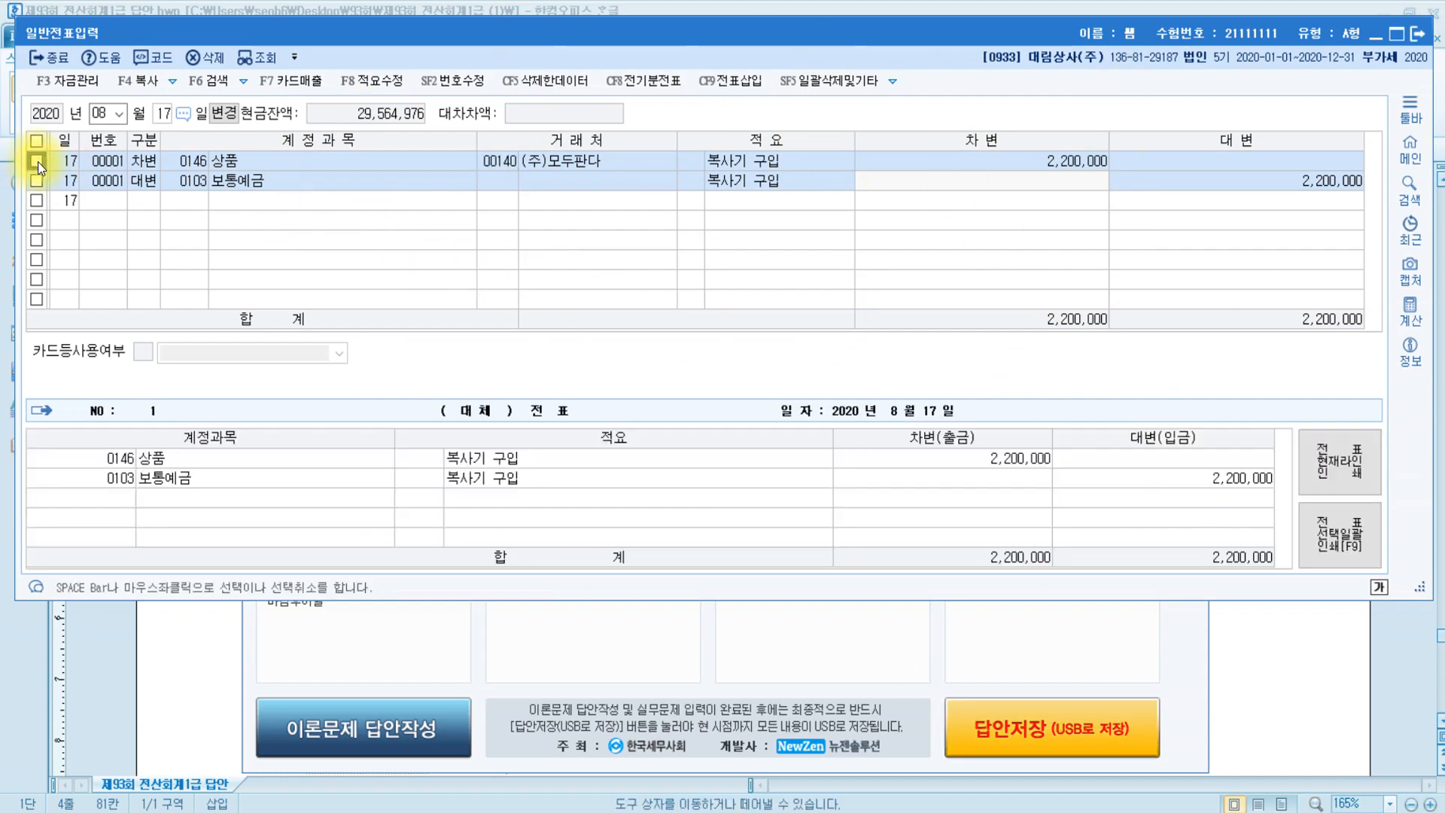
{"action": "left_click", "coordinate": [206, 57]}
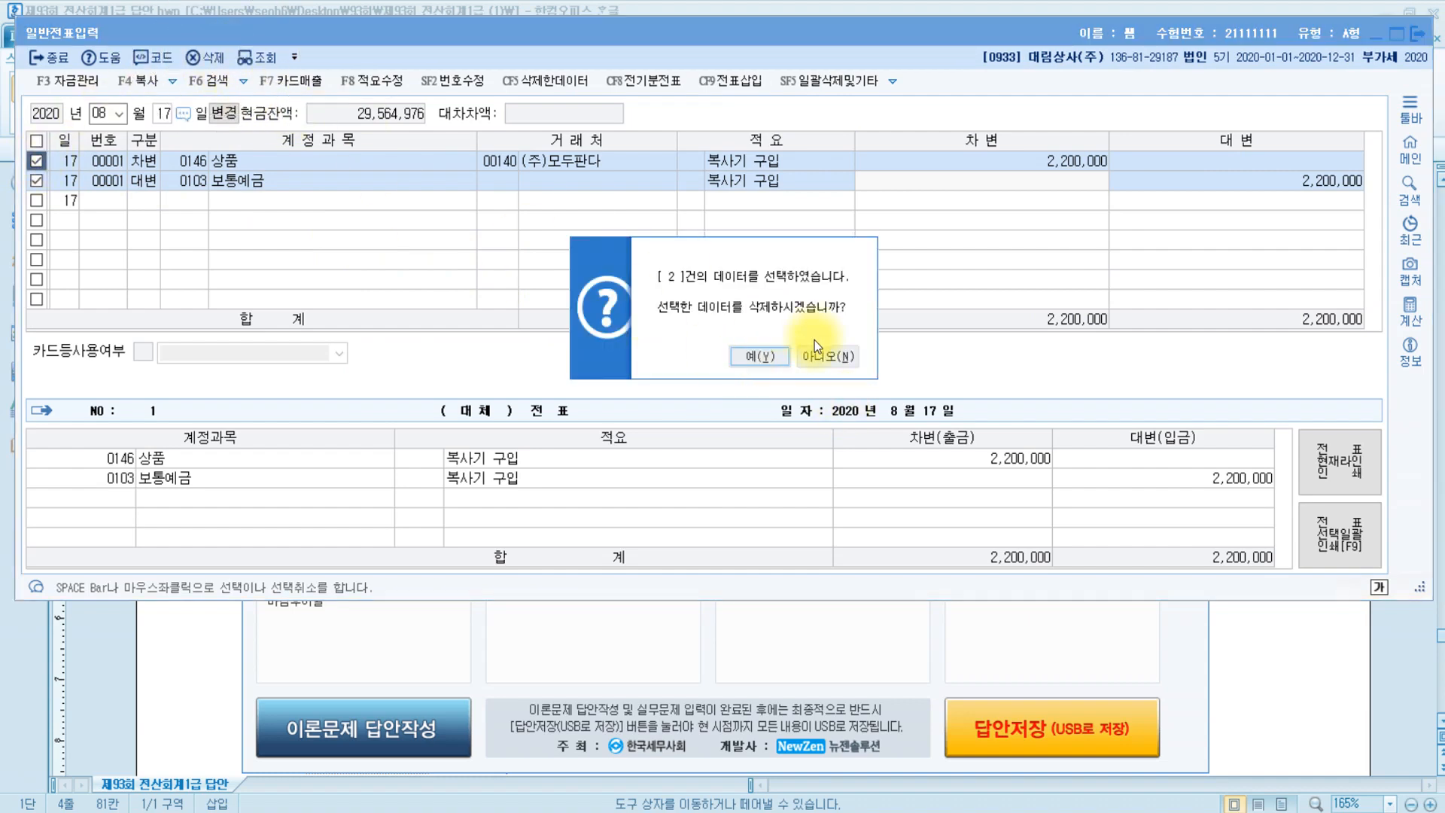
{"action": "left_click", "coordinate": [759, 356]}
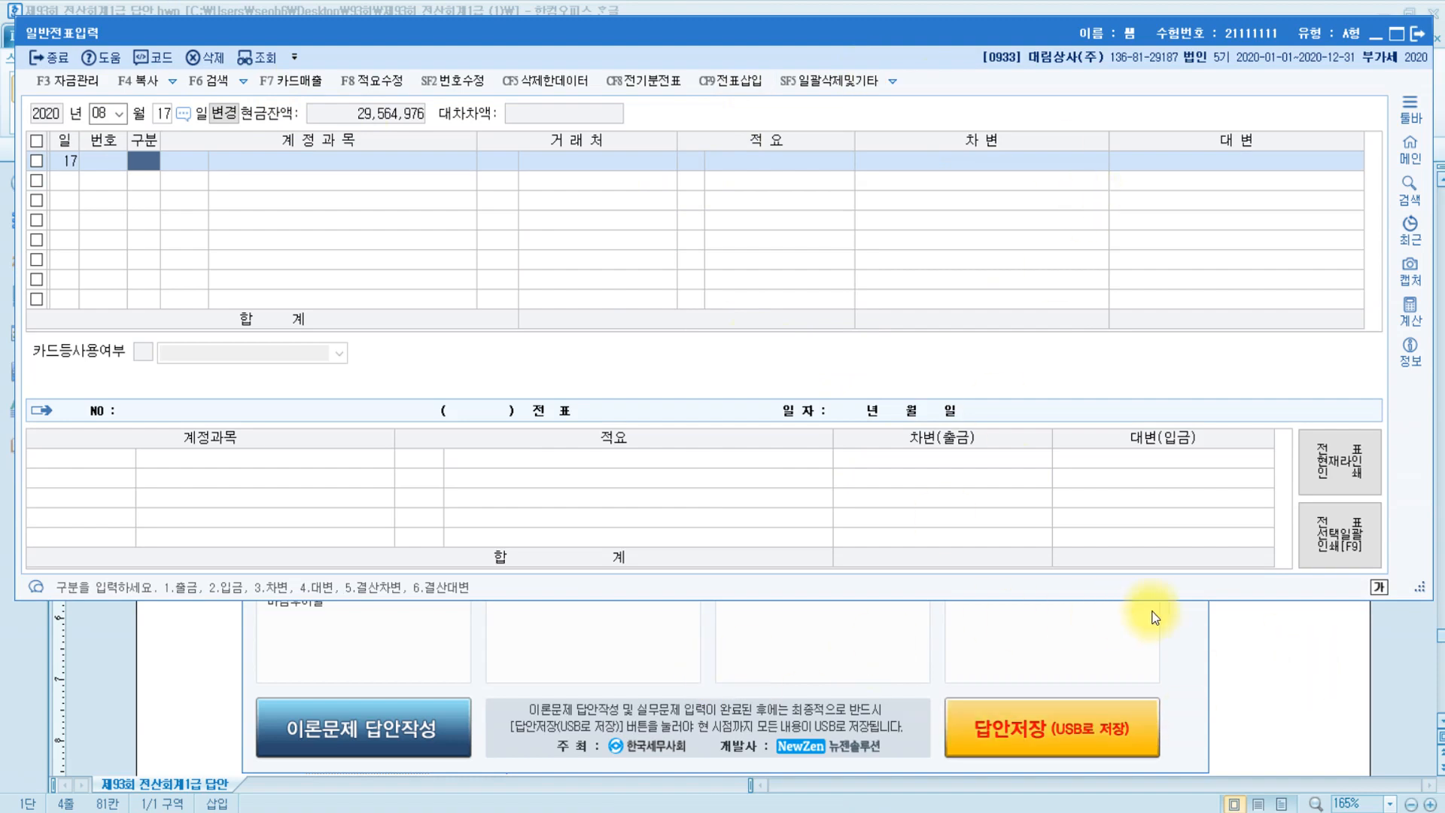
Open 매입매출전표입력 and set the voucher date to August 17
{"action": "left_click", "coordinate": [1174, 637]}
{"action": "left_click", "coordinate": [282, 213]}
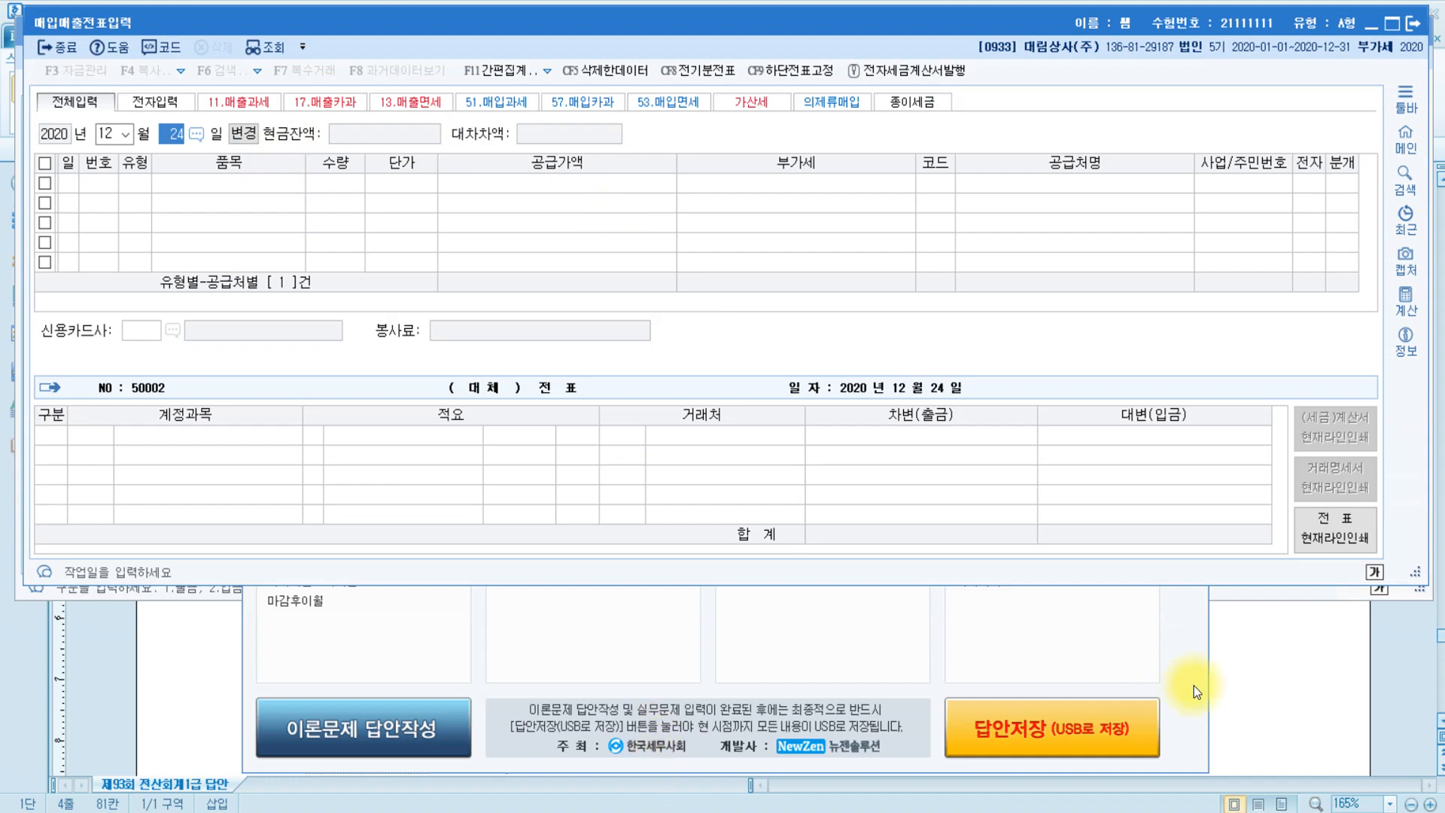
{"action": "left_click", "coordinate": [1242, 684]}
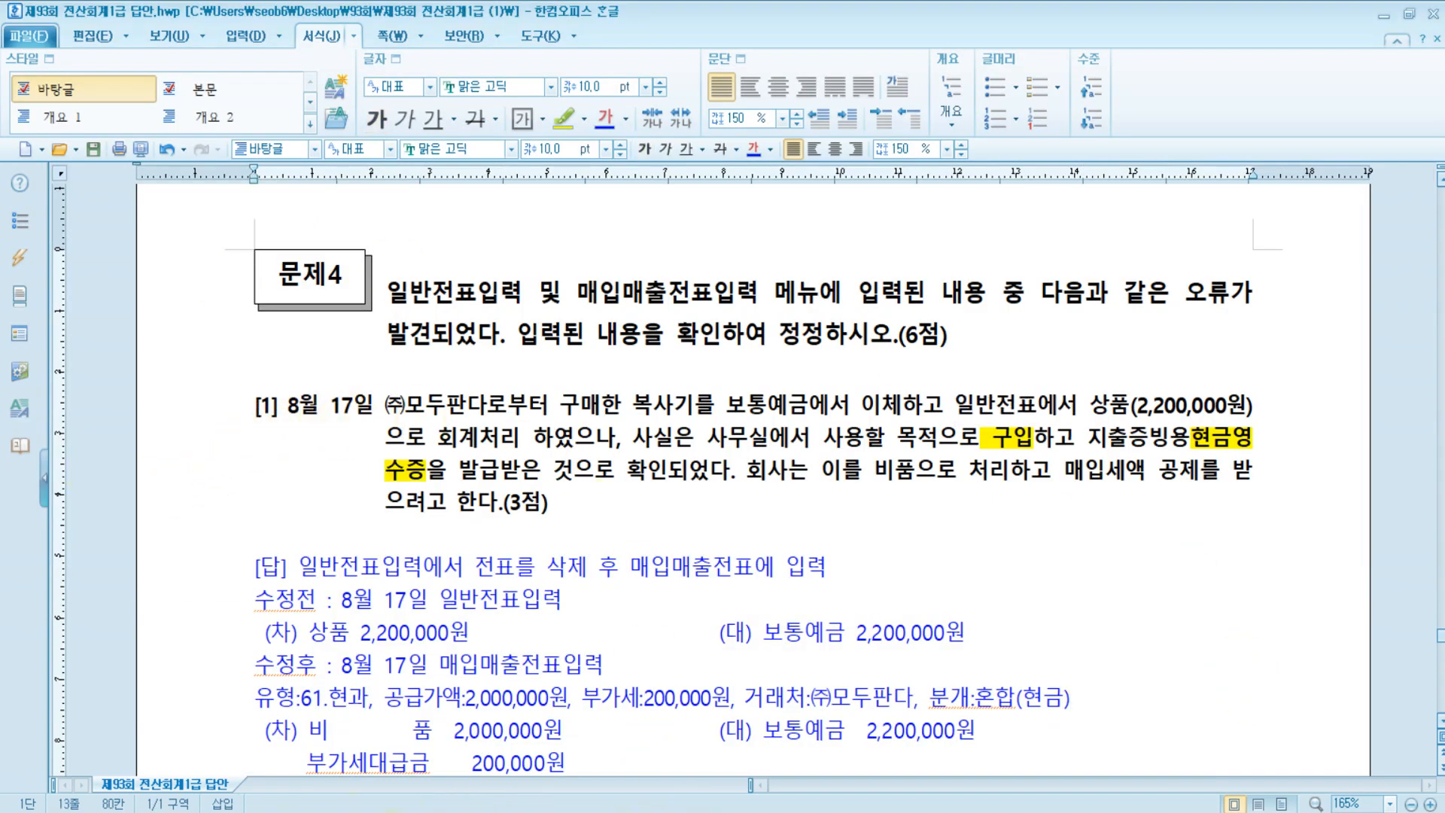
{"action": "key", "text": "alt+Tab"}
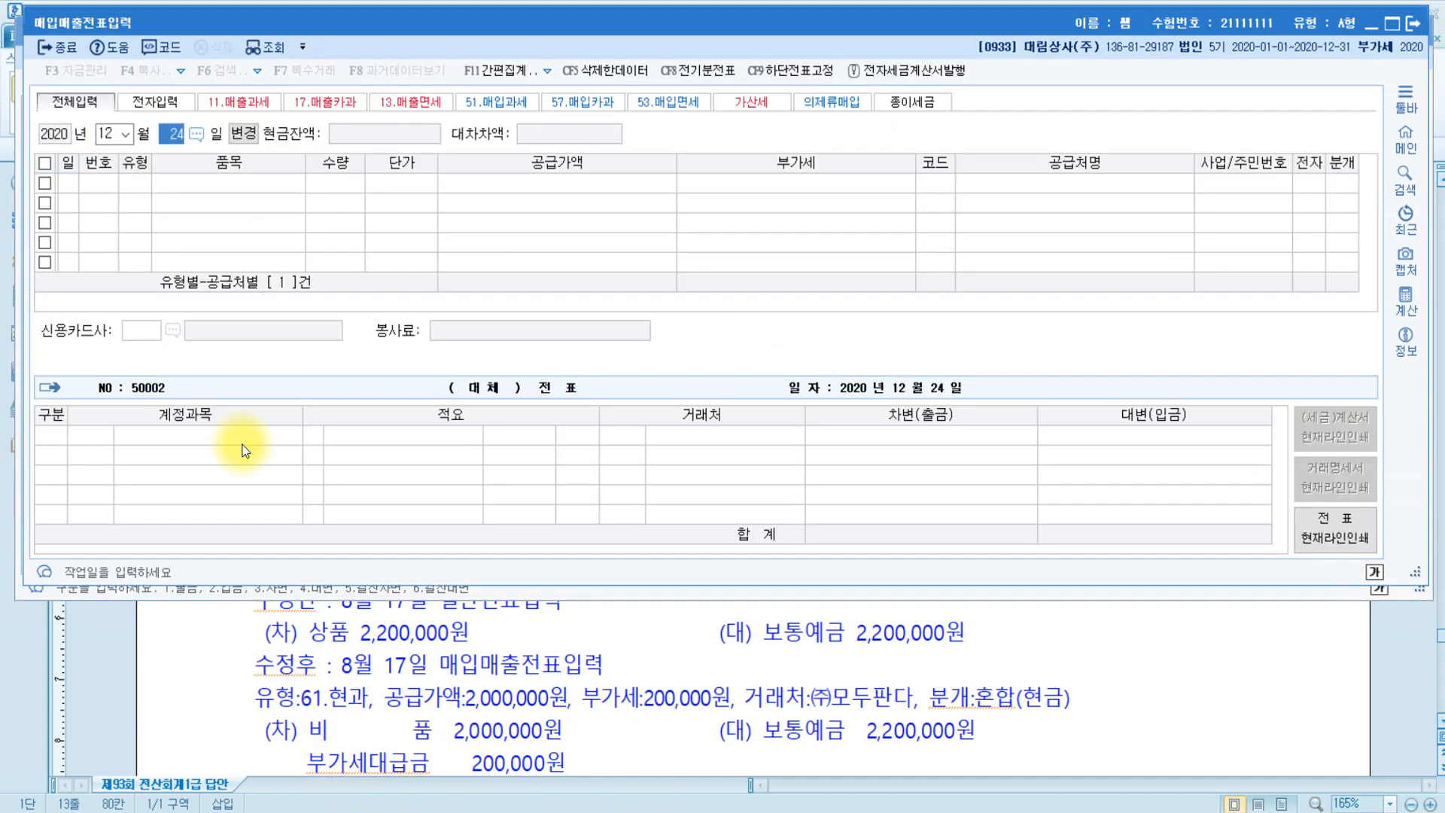
{"action": "key", "text": "shift+Tab"}
{"action": "type", "text": "8"}
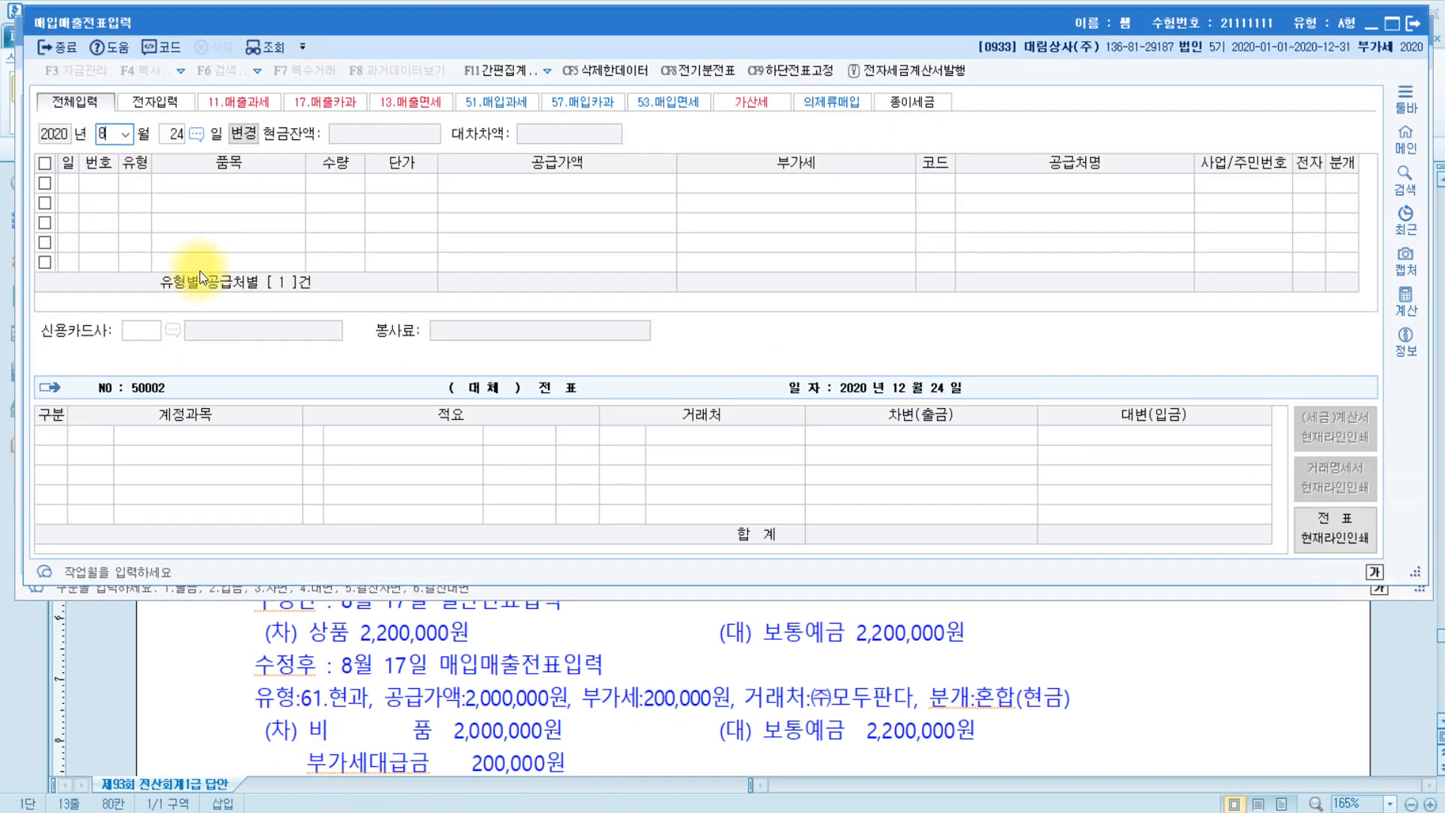
{"action": "key", "text": "Return"}
{"action": "type", "text": "17"}
{"action": "key", "text": "Return"}
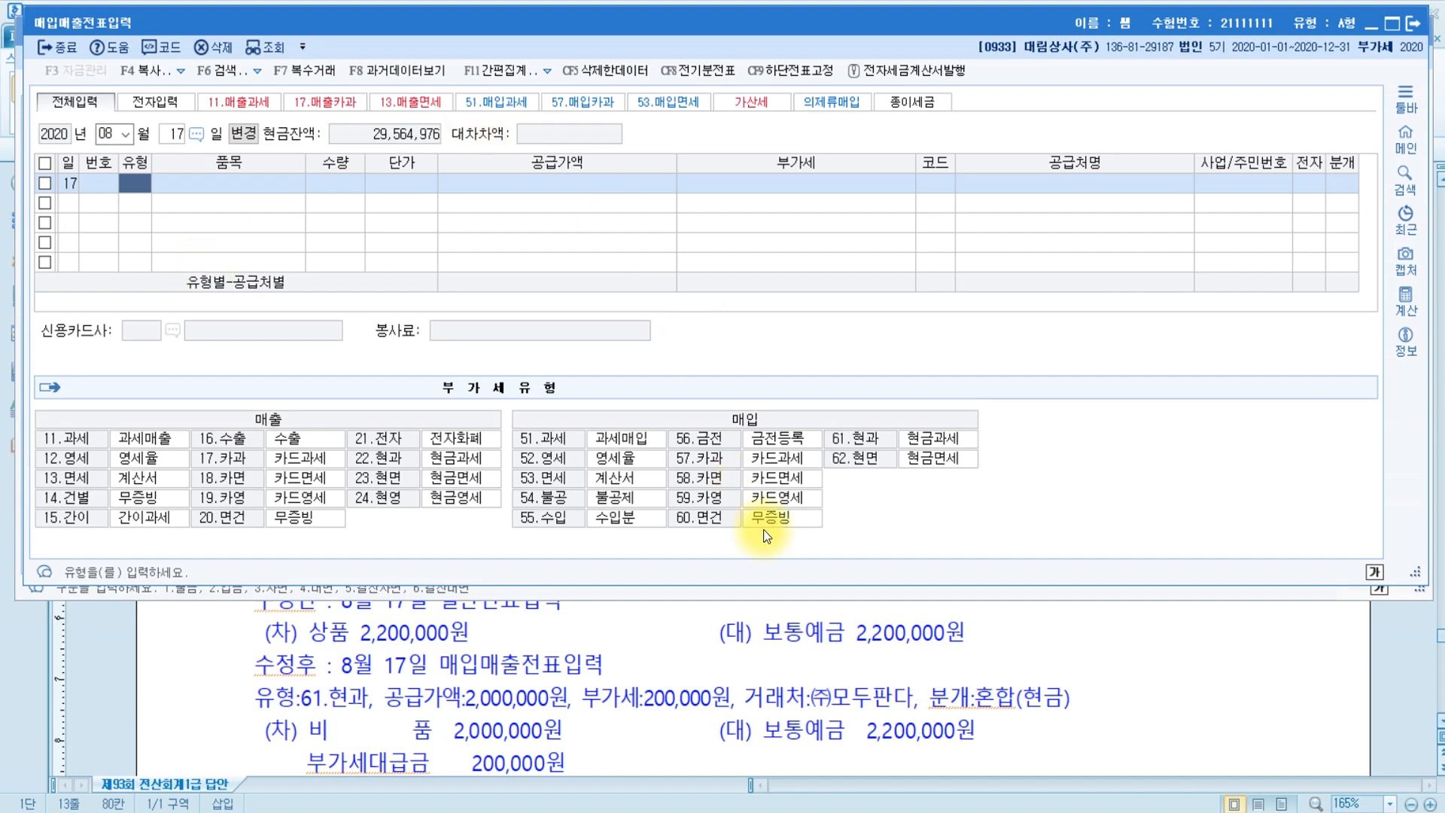
Enter a purchase of type 61.현과 with the item 복사기 and a supply value of 2,000,000
{"action": "left_click", "coordinate": [859, 444]}
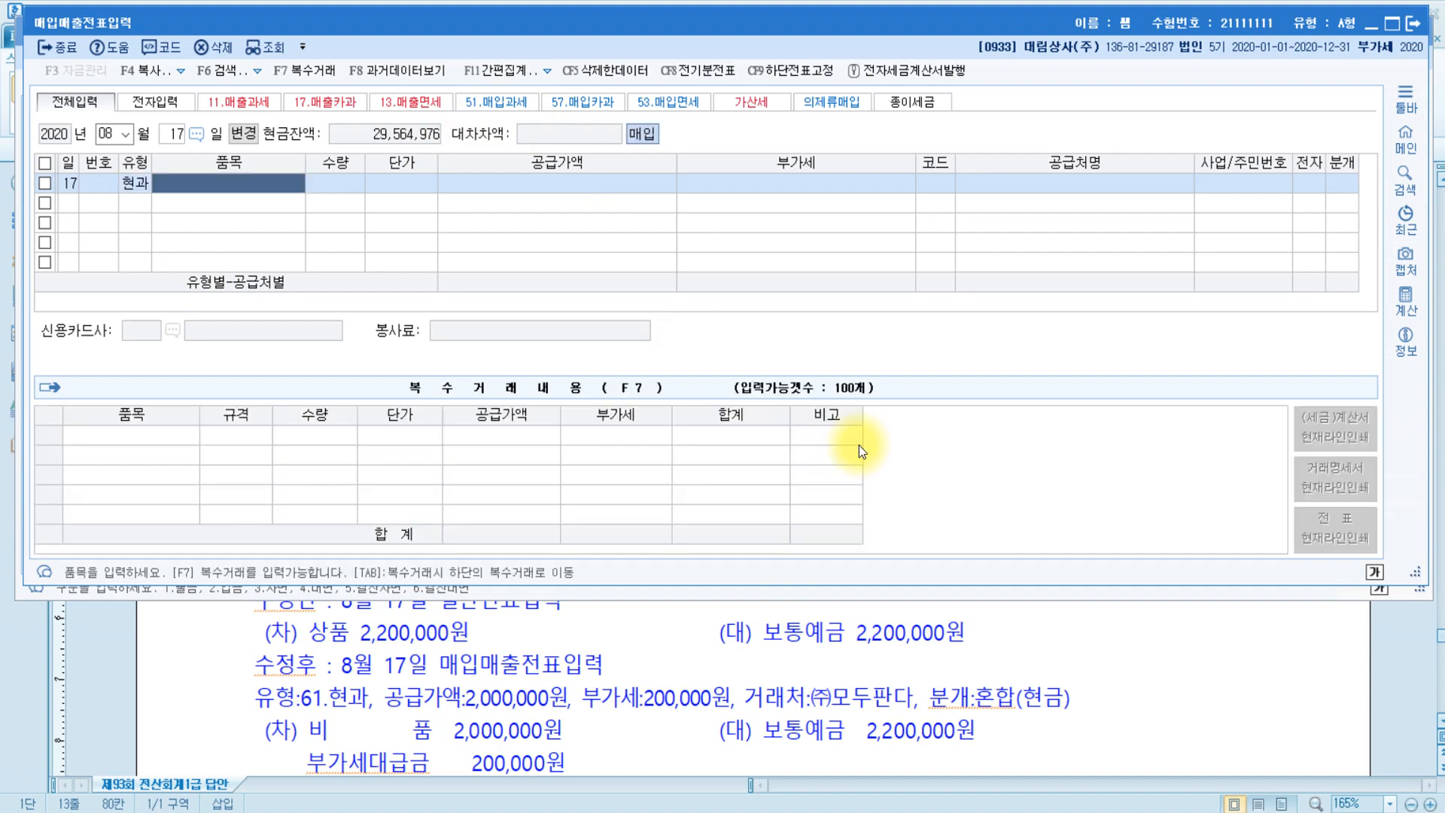
{"action": "type", "text": "복사기"}
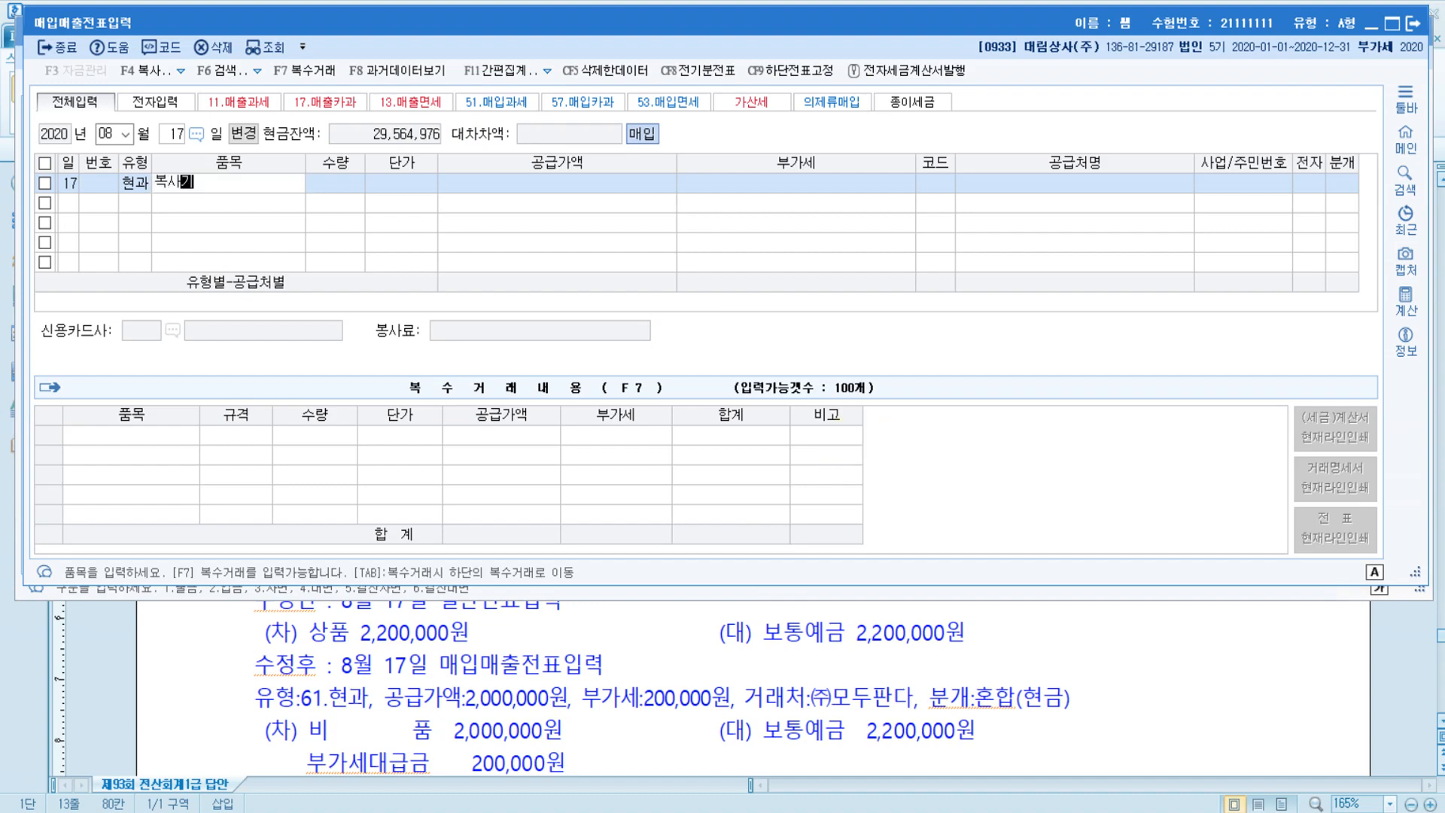
{"action": "key", "text": "Return"}
{"action": "key", "text": "Return"}
{"action": "key", "text": "Return"}
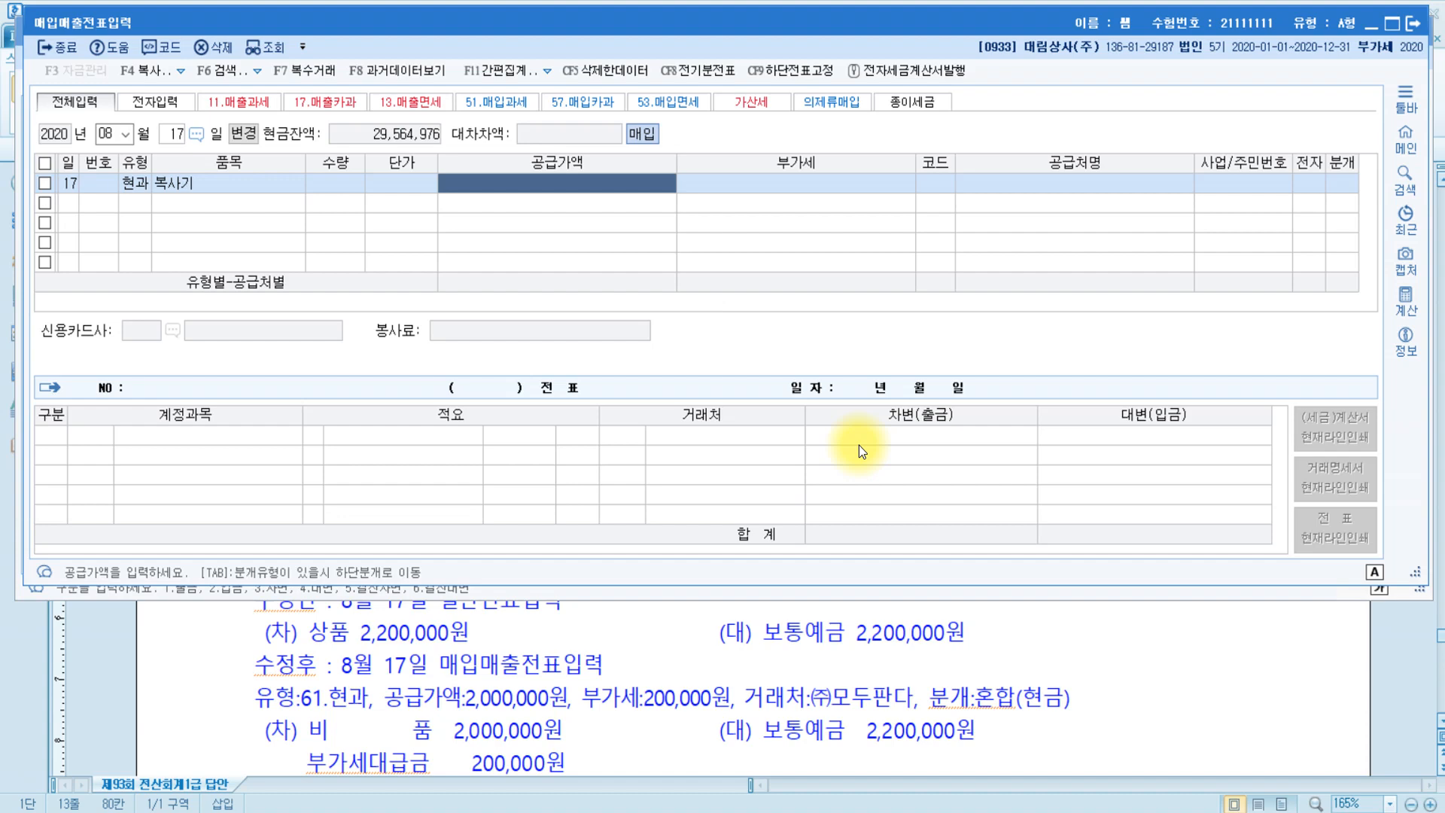
{"action": "type", "text": "2000000"}
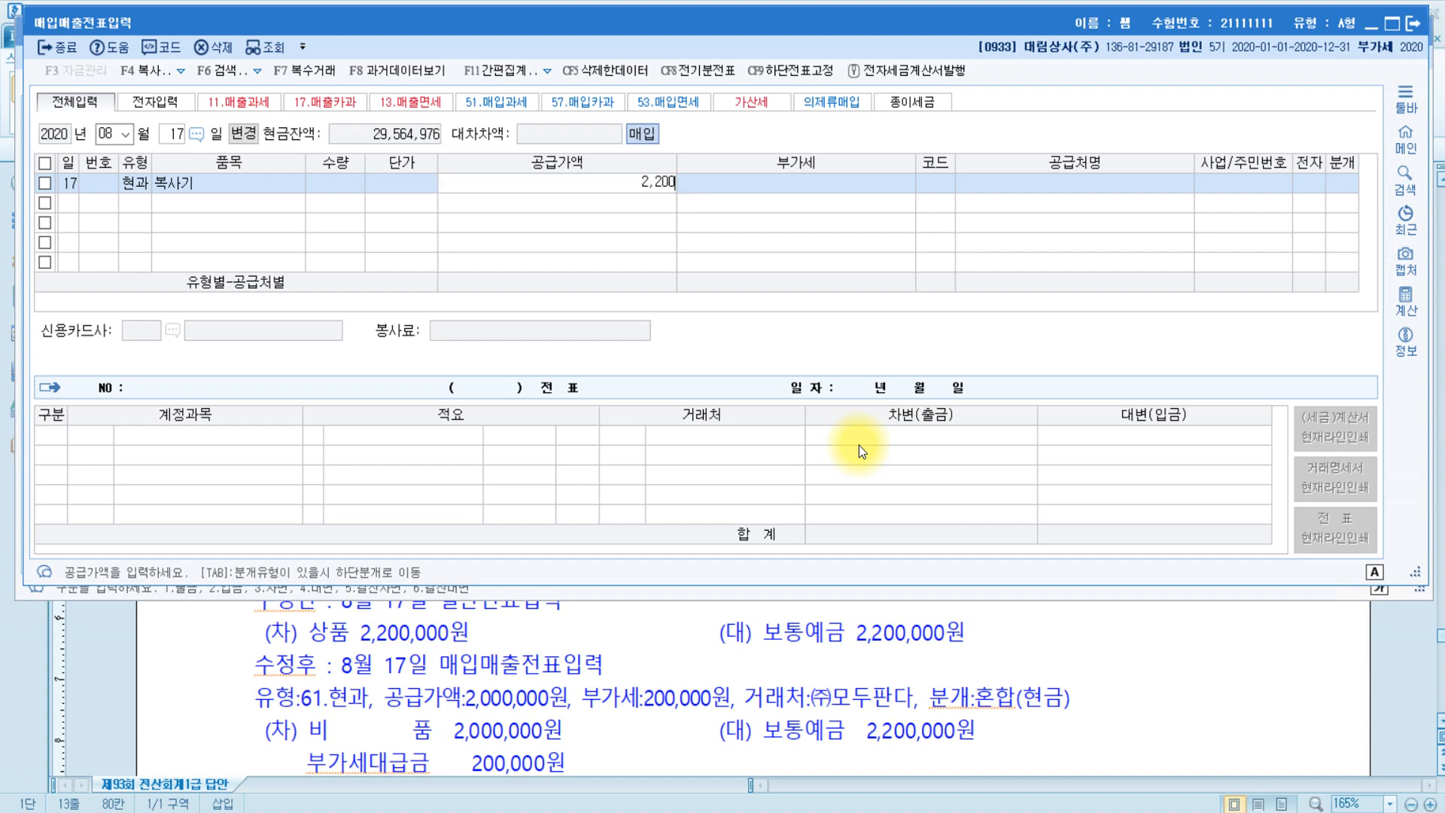
{"action": "key", "text": "Return"}
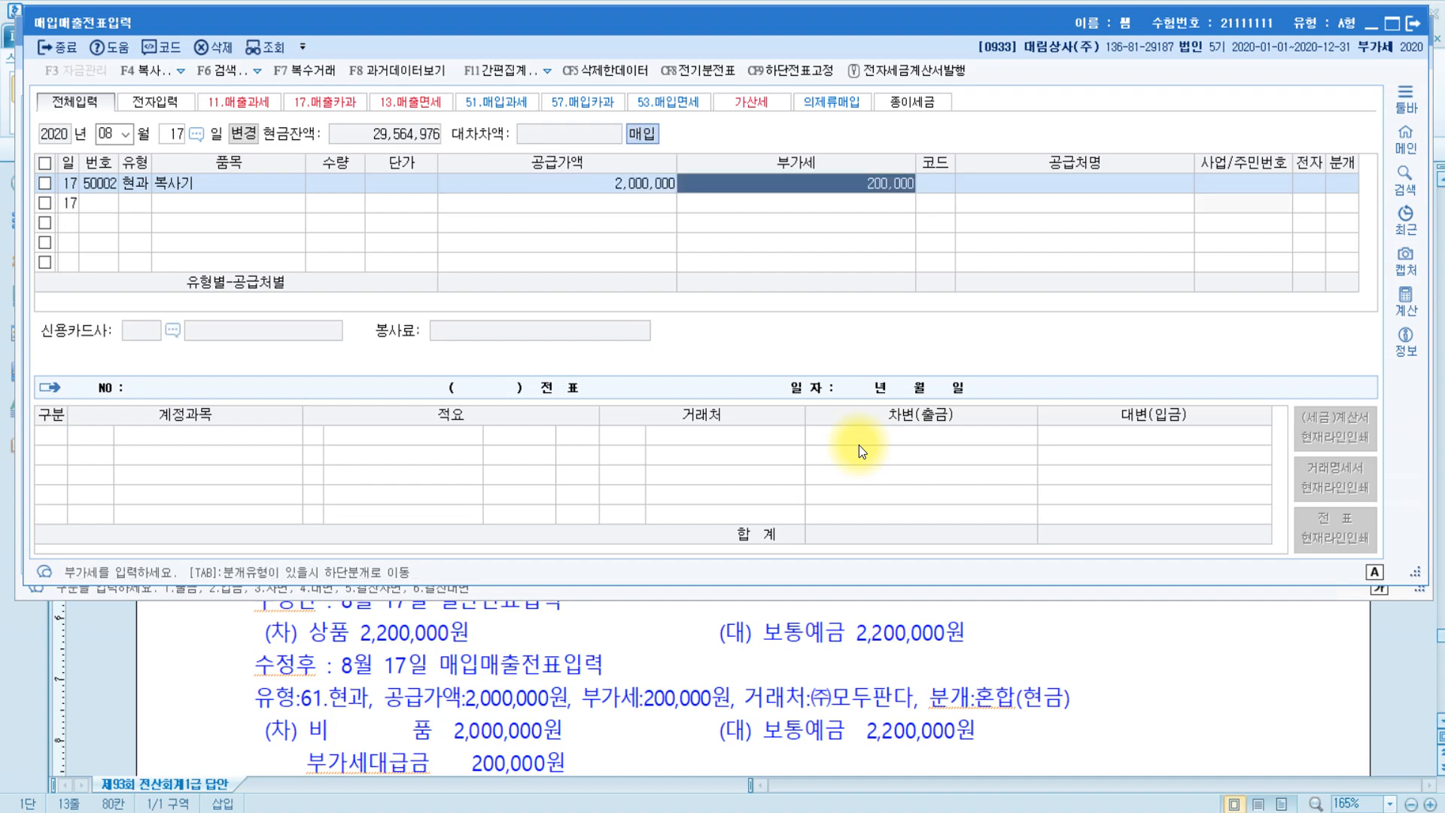
Set the purchase's supplier to (주)모두판다 and its journal type to 혼합
{"action": "left_click", "coordinate": [949, 184]}
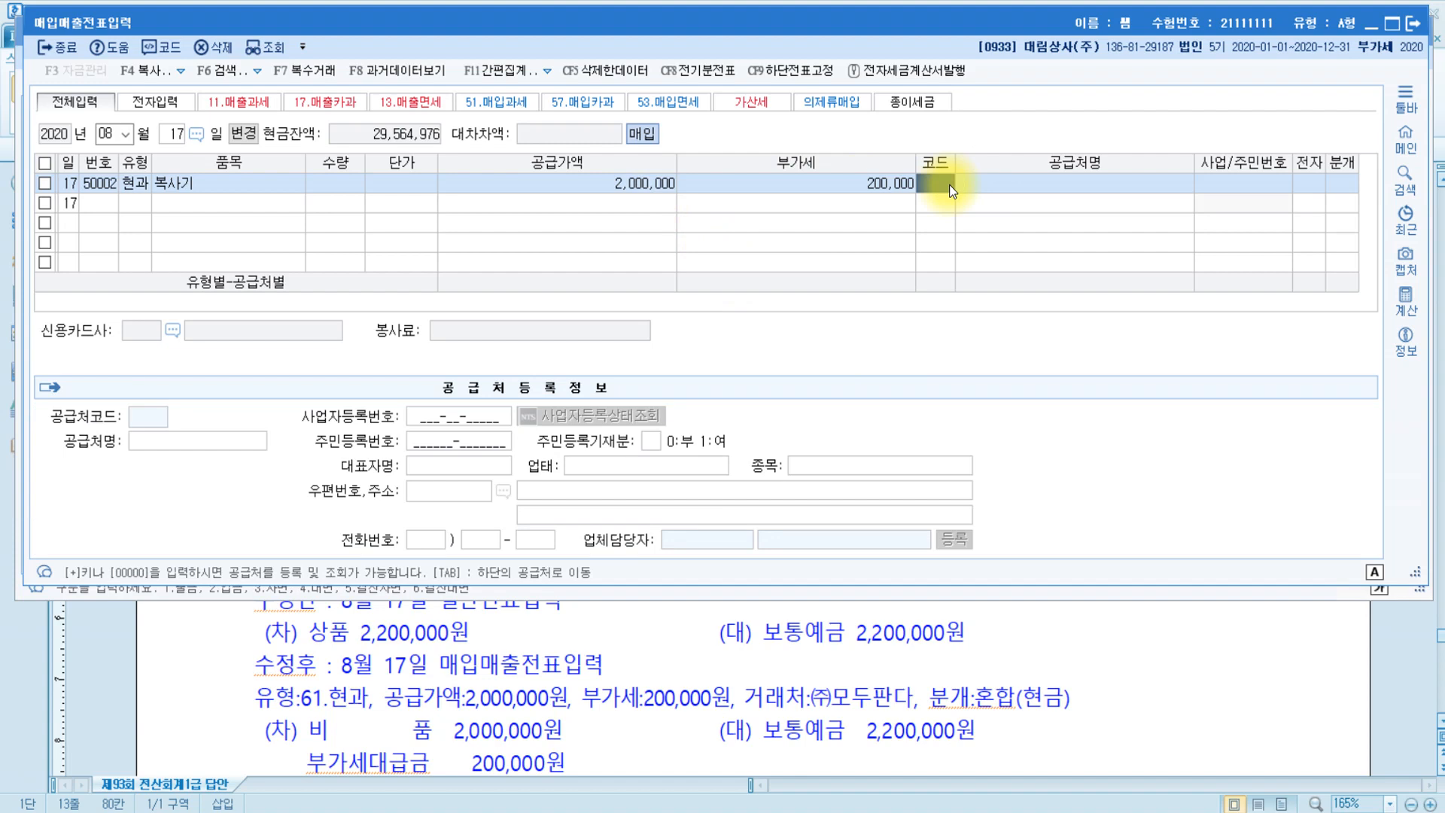
{"action": "type", "text": "모뒤"}
{"action": "key", "text": "Return"}
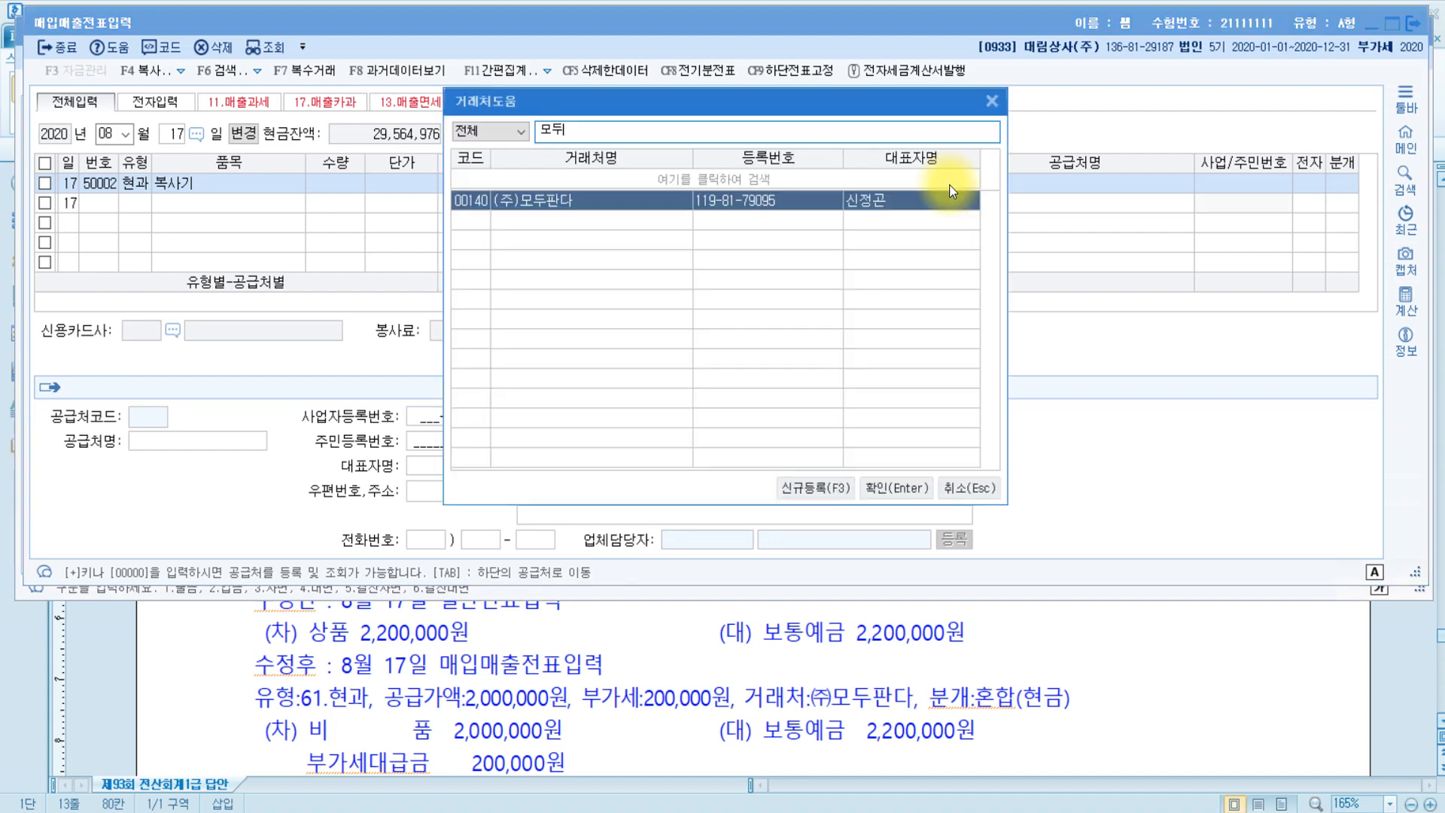
{"action": "key", "text": "Return"}
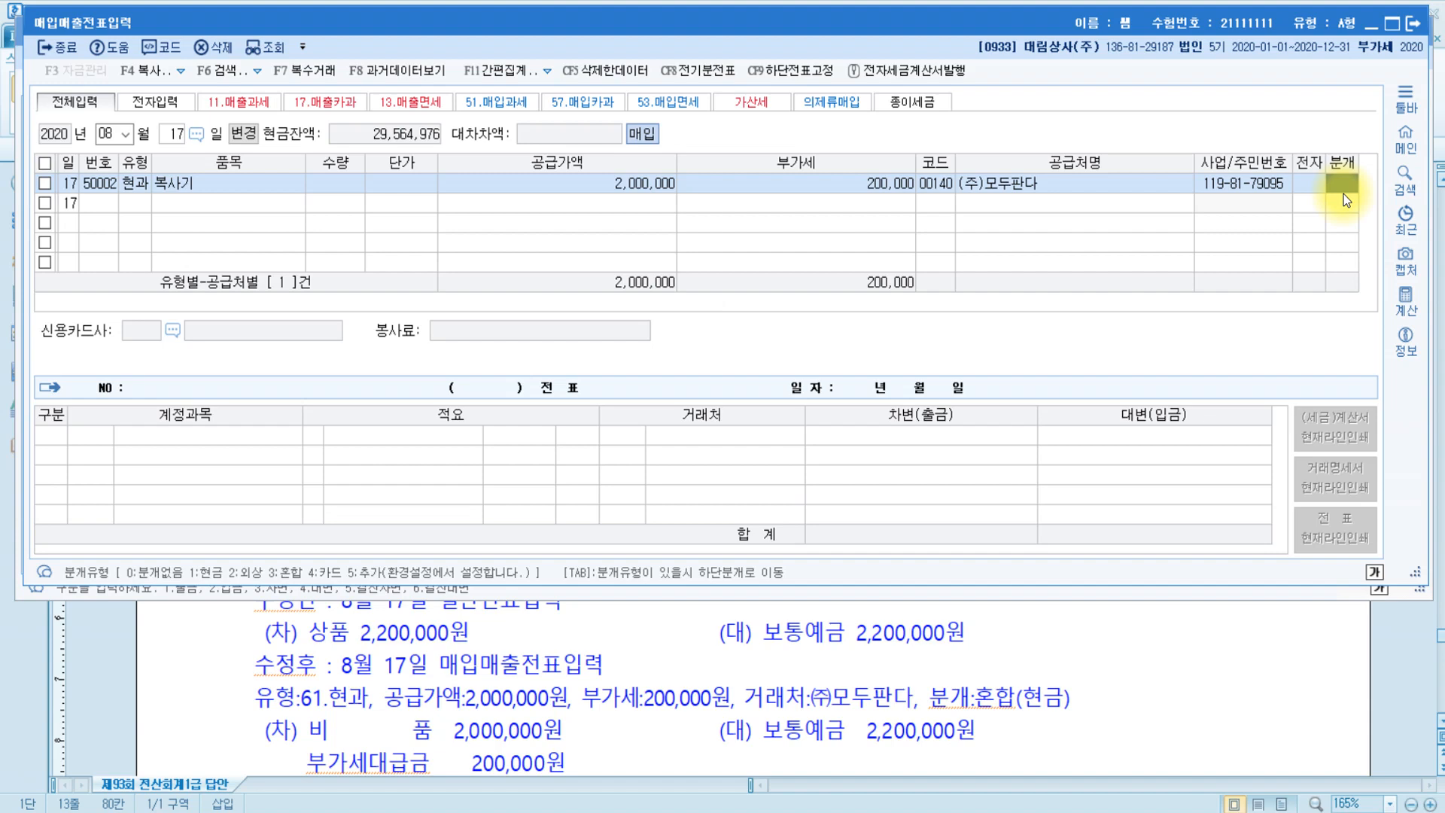
{"action": "type", "text": "3"}
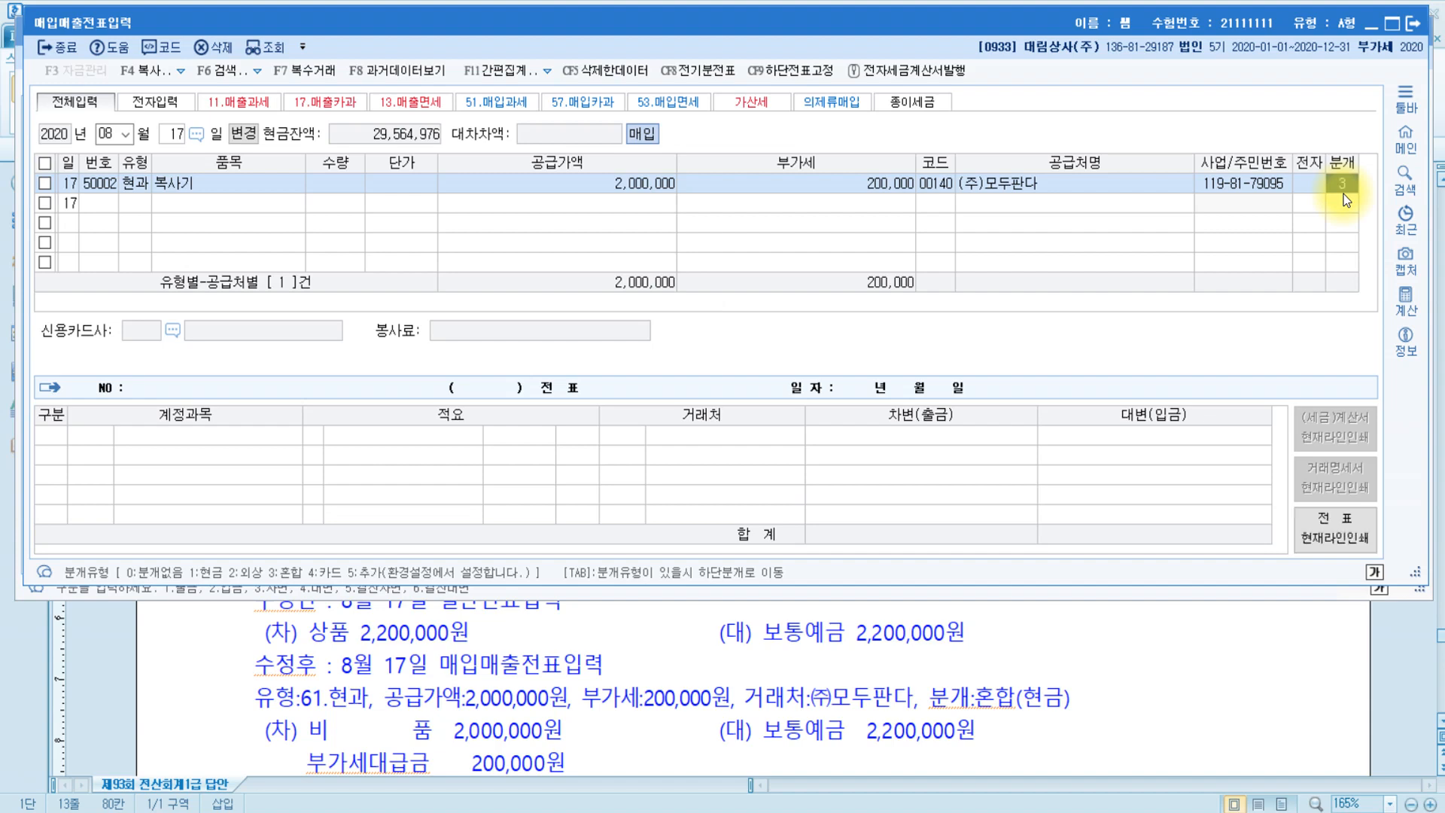
{"action": "key", "text": "Return"}
Change the 원재료 debit line's account to 비품 and add a 보통예금 credit line of 2,200,000
{"action": "left_click", "coordinate": [88, 458]}
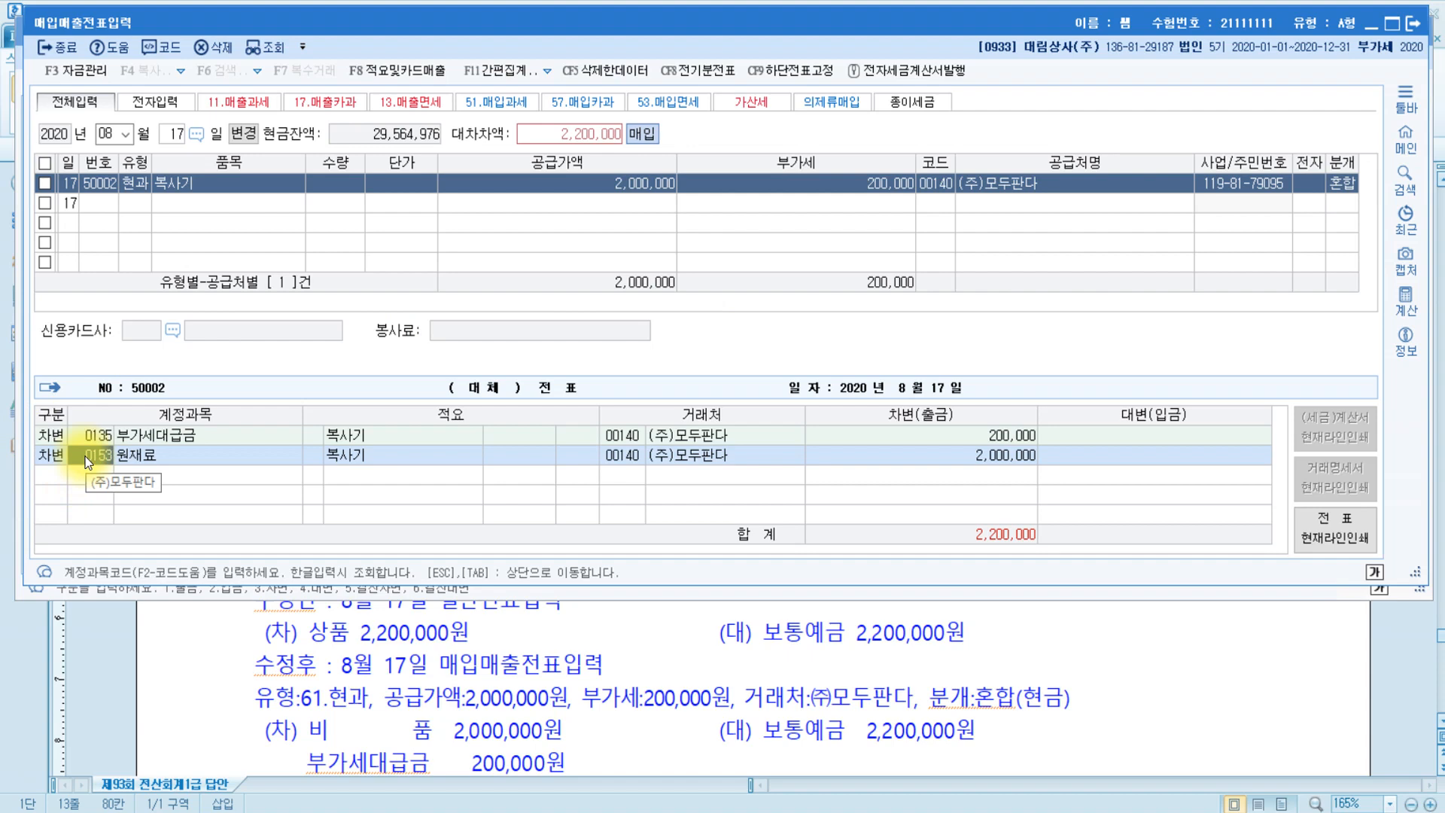
{"action": "type", "text": "비품"}
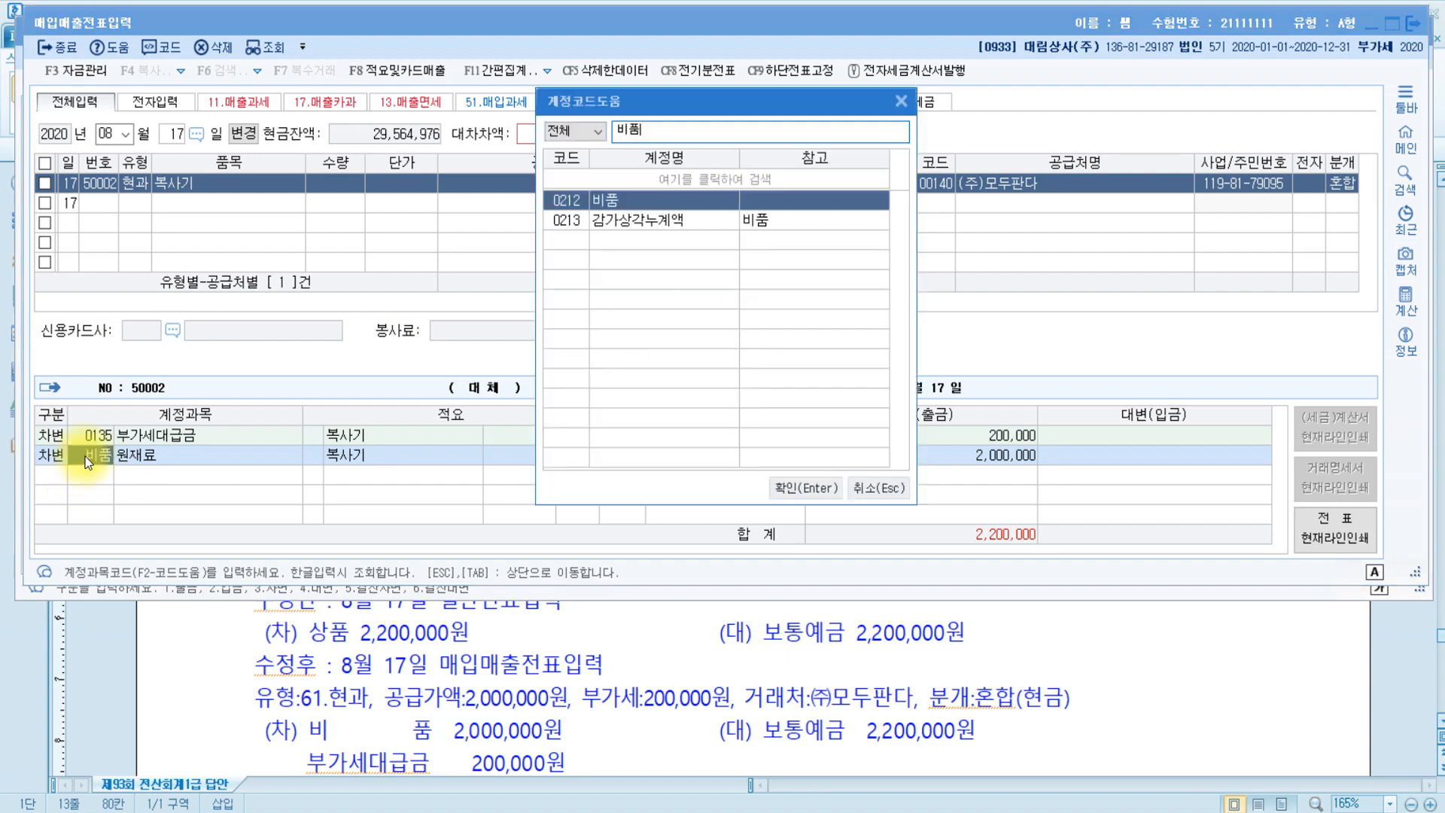
{"action": "key", "text": "Return"}
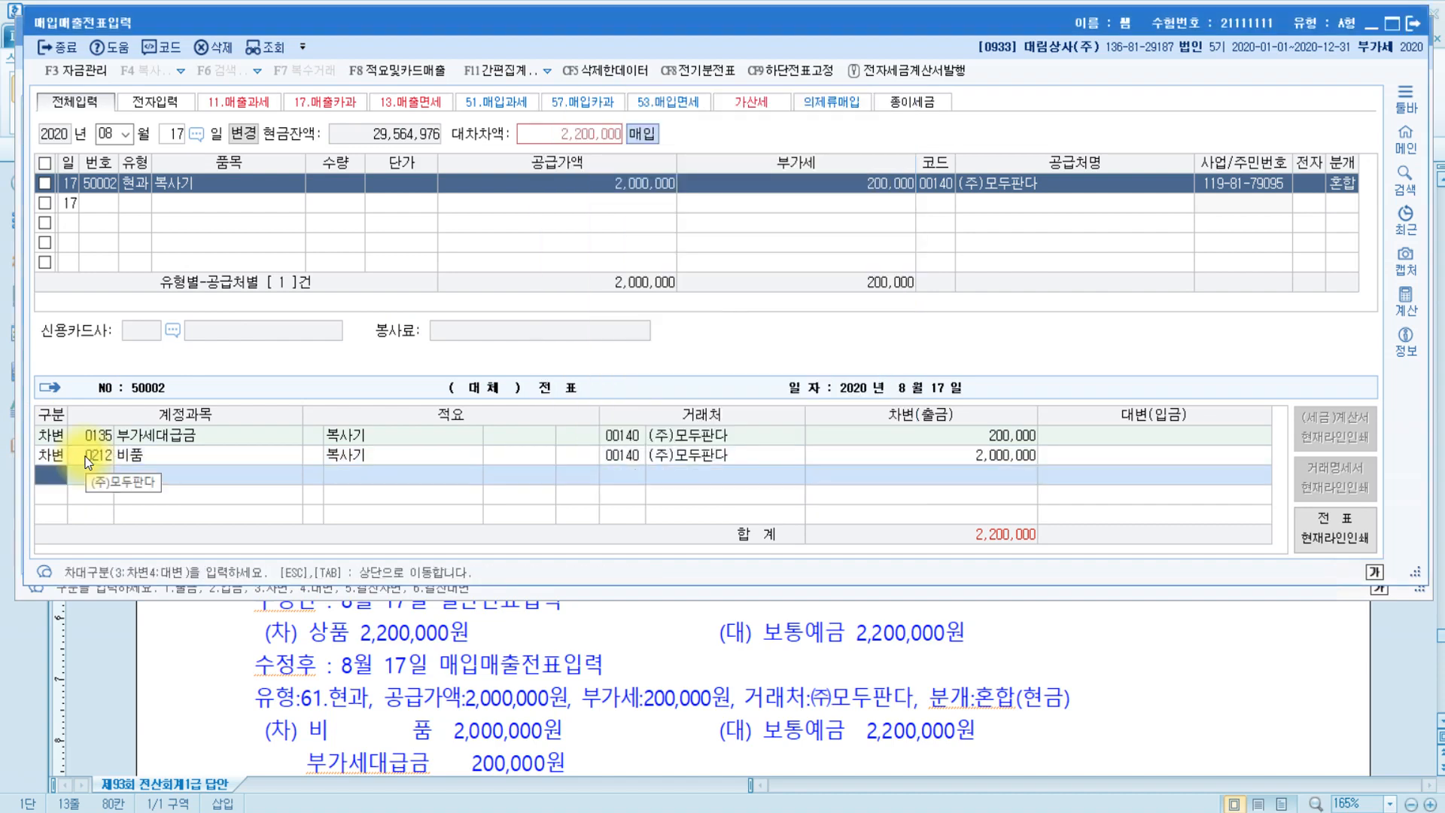
{"action": "type", "text": "보통"}
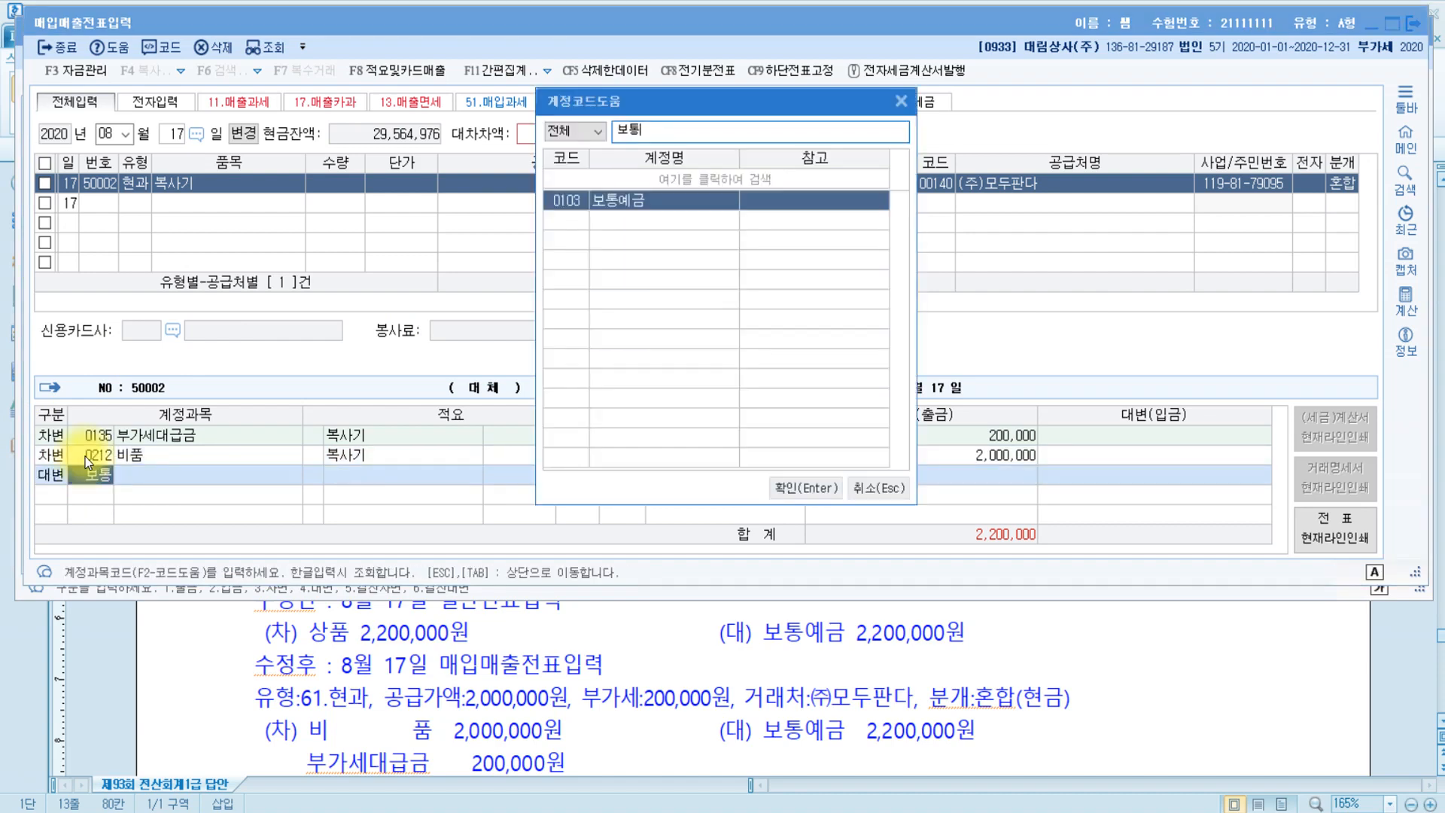
{"action": "key", "text": "Return"}
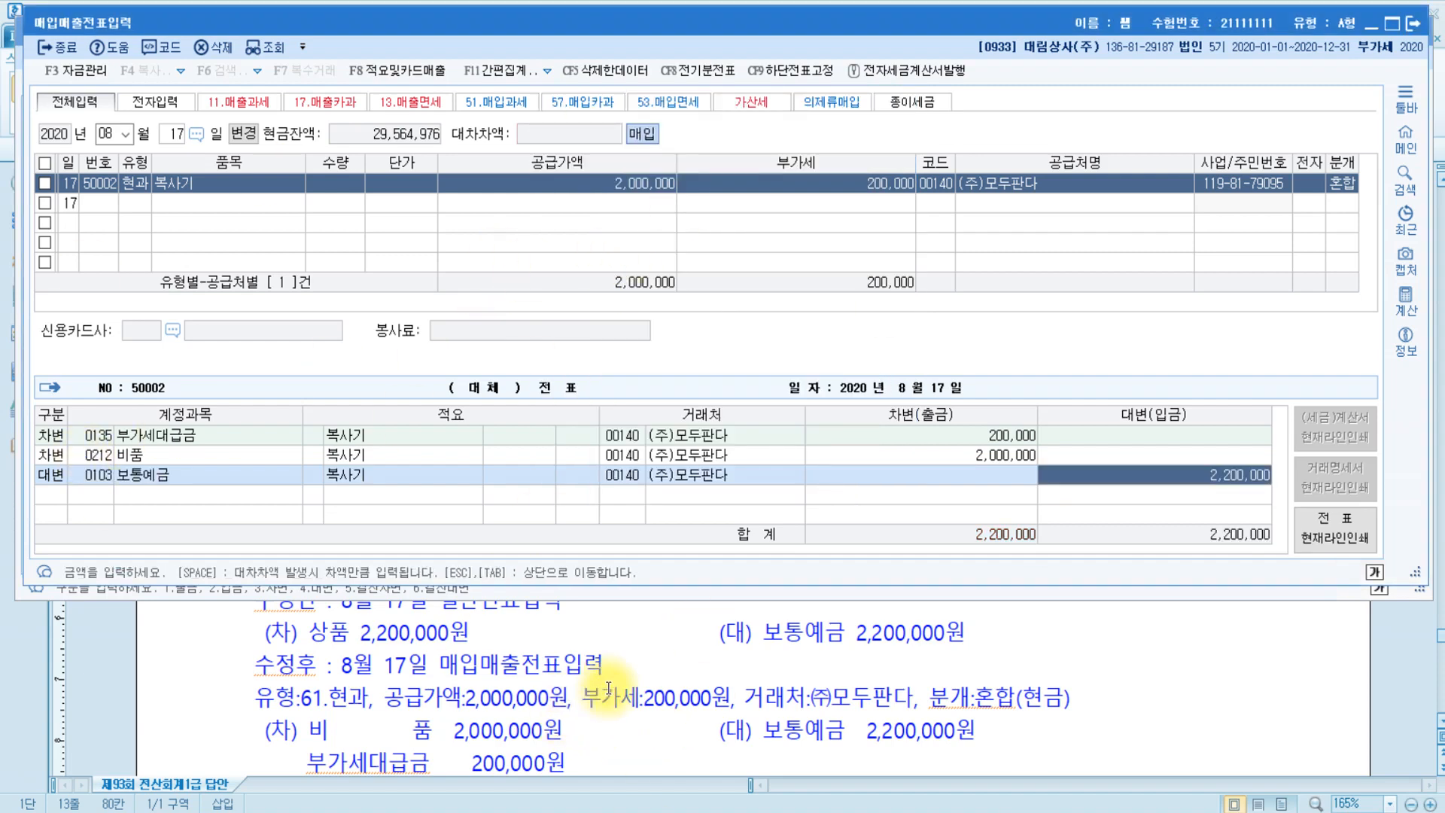
In the Hangul answer document, examine question [2] of 문제4 for the August 25 deposit, the ㈜마산 외상매출금 balance and the excess amount
{"action": "left_click", "coordinate": [864, 680]}
{"action": "scroll", "coordinate": [864, 680], "scroll_direction": "down", "scroll_amount": 10}
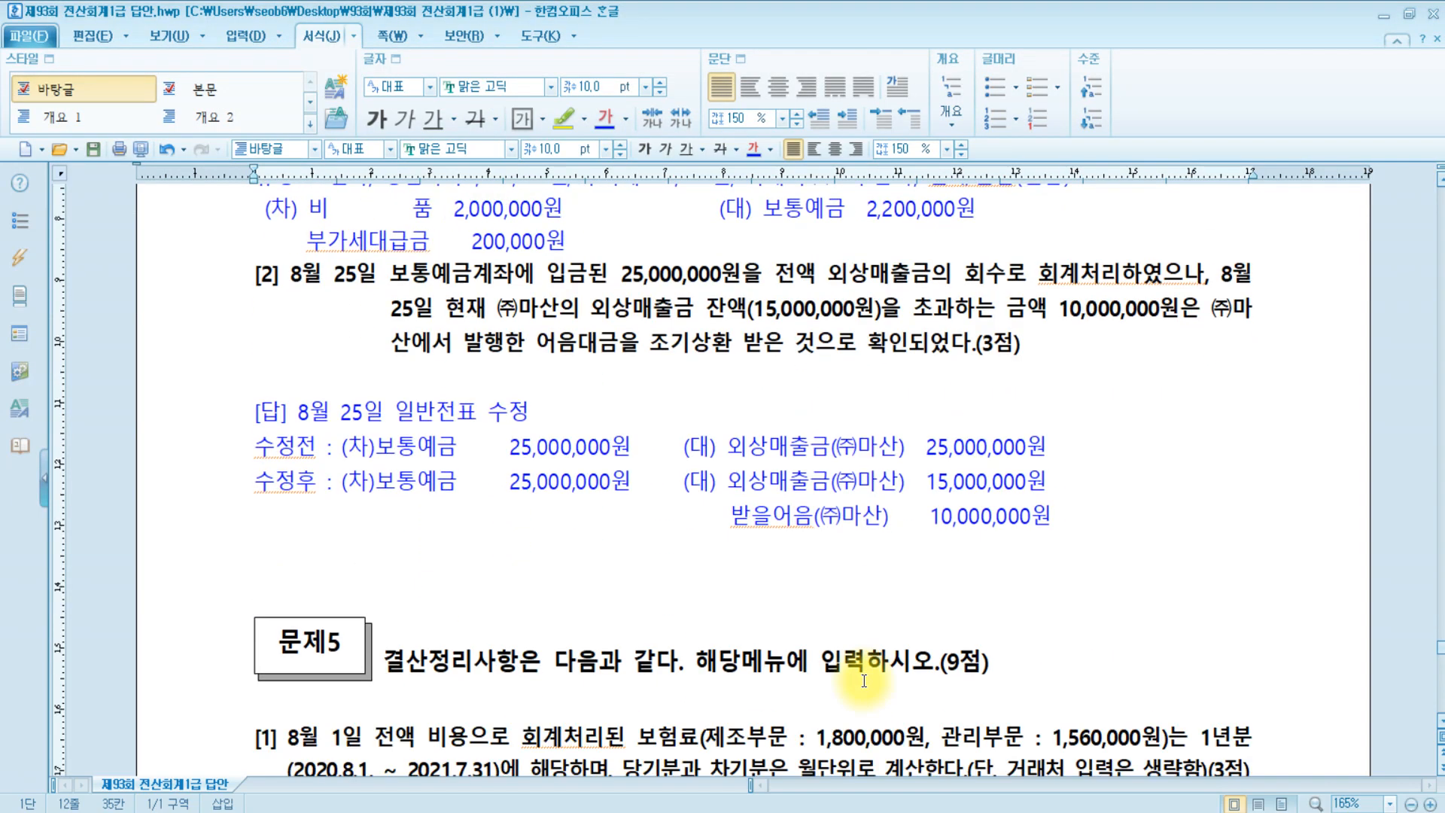
{"action": "scroll", "coordinate": [863, 680], "scroll_direction": "up", "scroll_amount": 3}
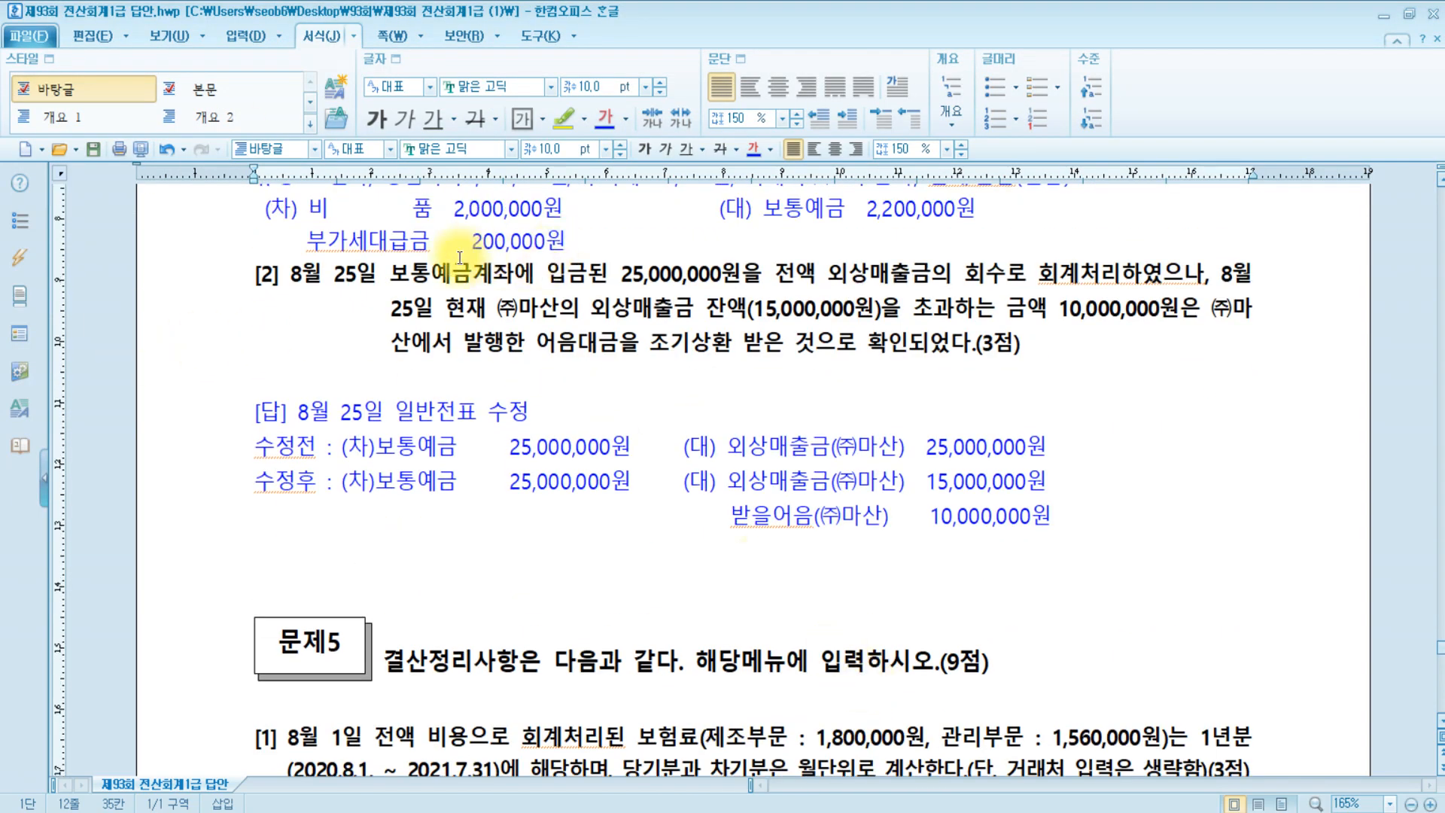
{"action": "left_click", "coordinate": [699, 289]}
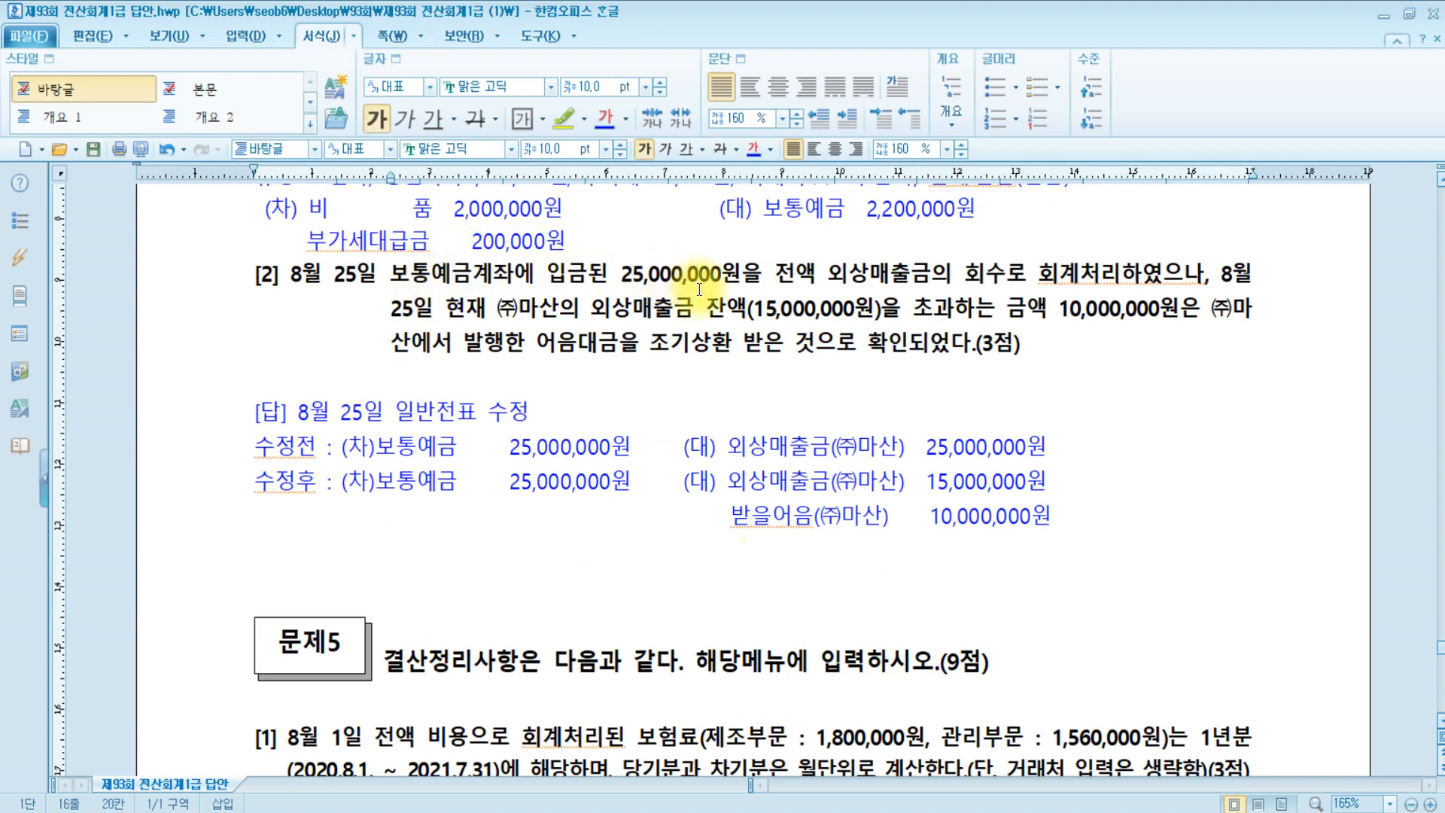
{"action": "left_click", "coordinate": [941, 285]}
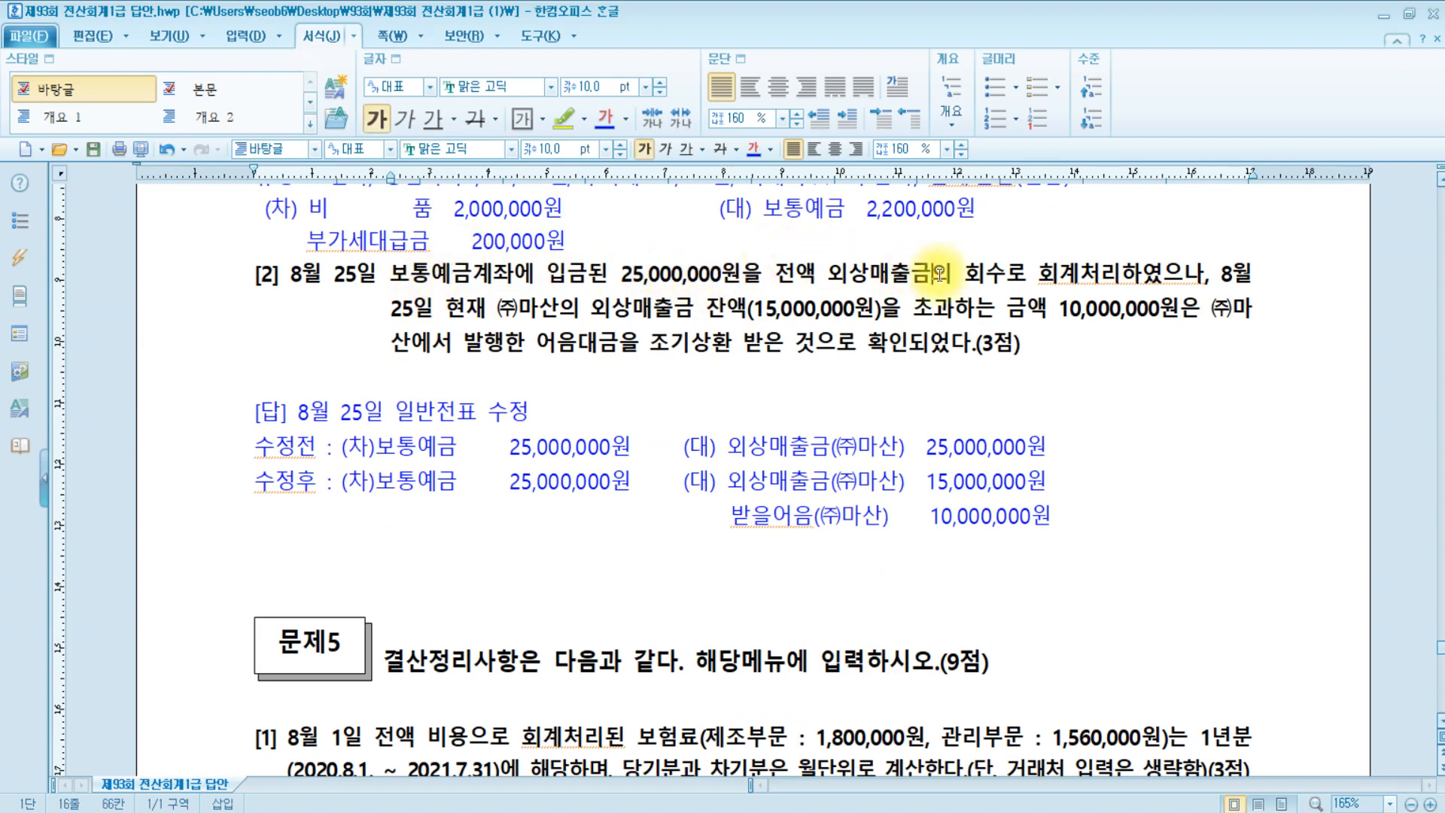
{"action": "left_click", "coordinate": [1191, 275]}
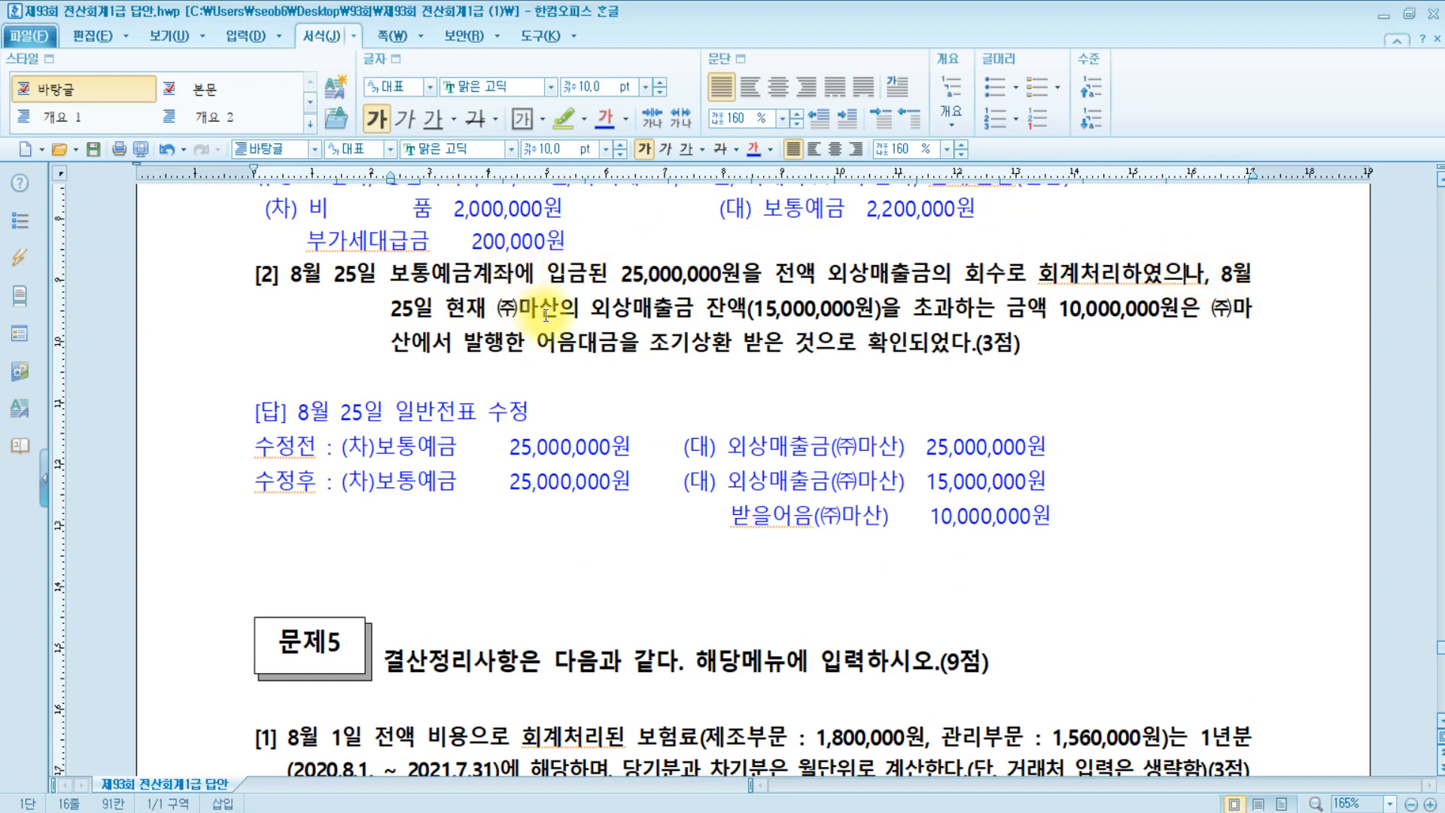
{"action": "left_click", "coordinate": [760, 312]}
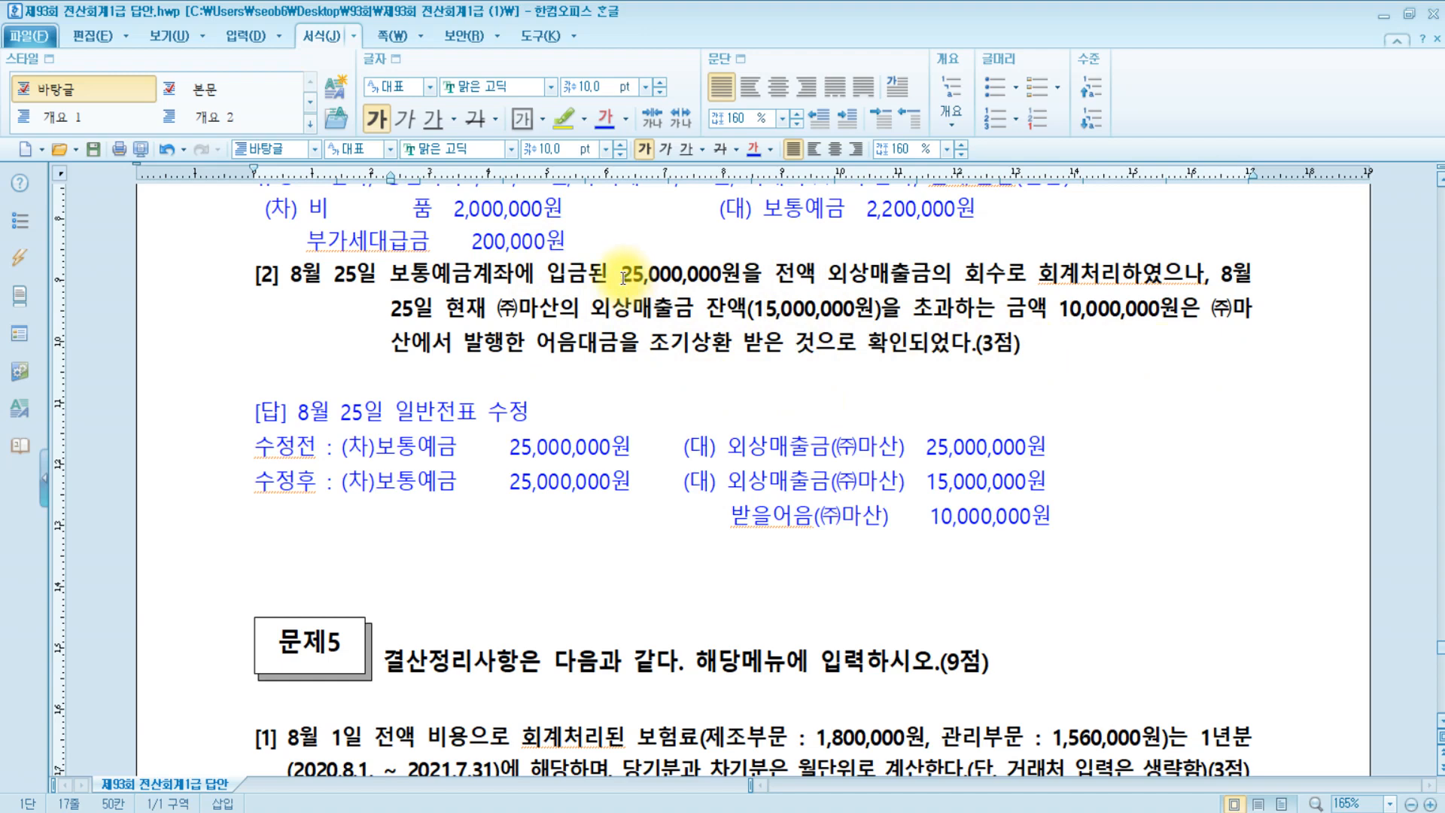
{"action": "left_click_drag", "start_coordinate": [622, 277], "coordinate": [1150, 277]}
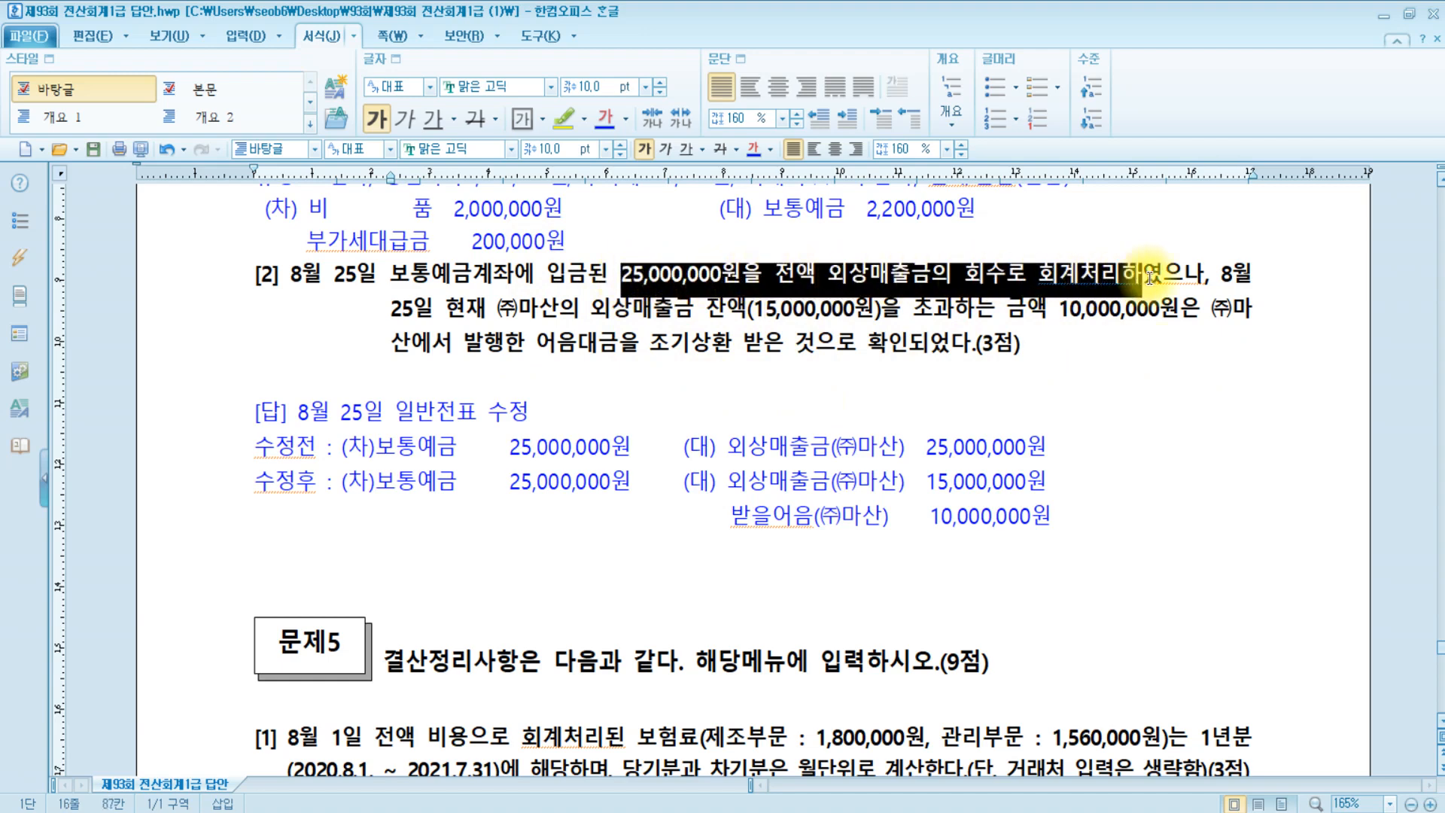
{"action": "left_click", "coordinate": [1234, 275]}
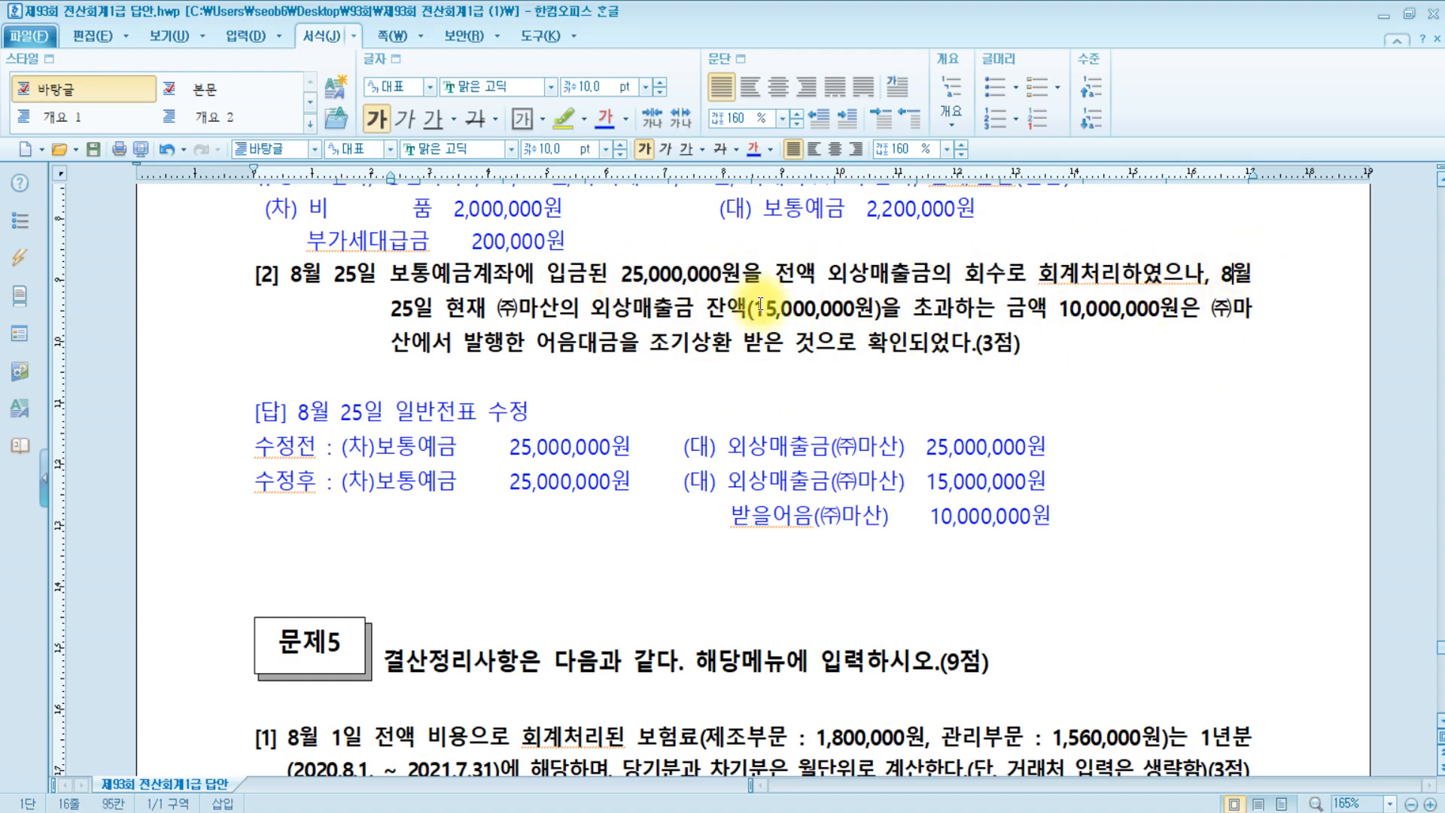
{"action": "left_click_drag", "start_coordinate": [753, 308], "coordinate": [872, 309]}
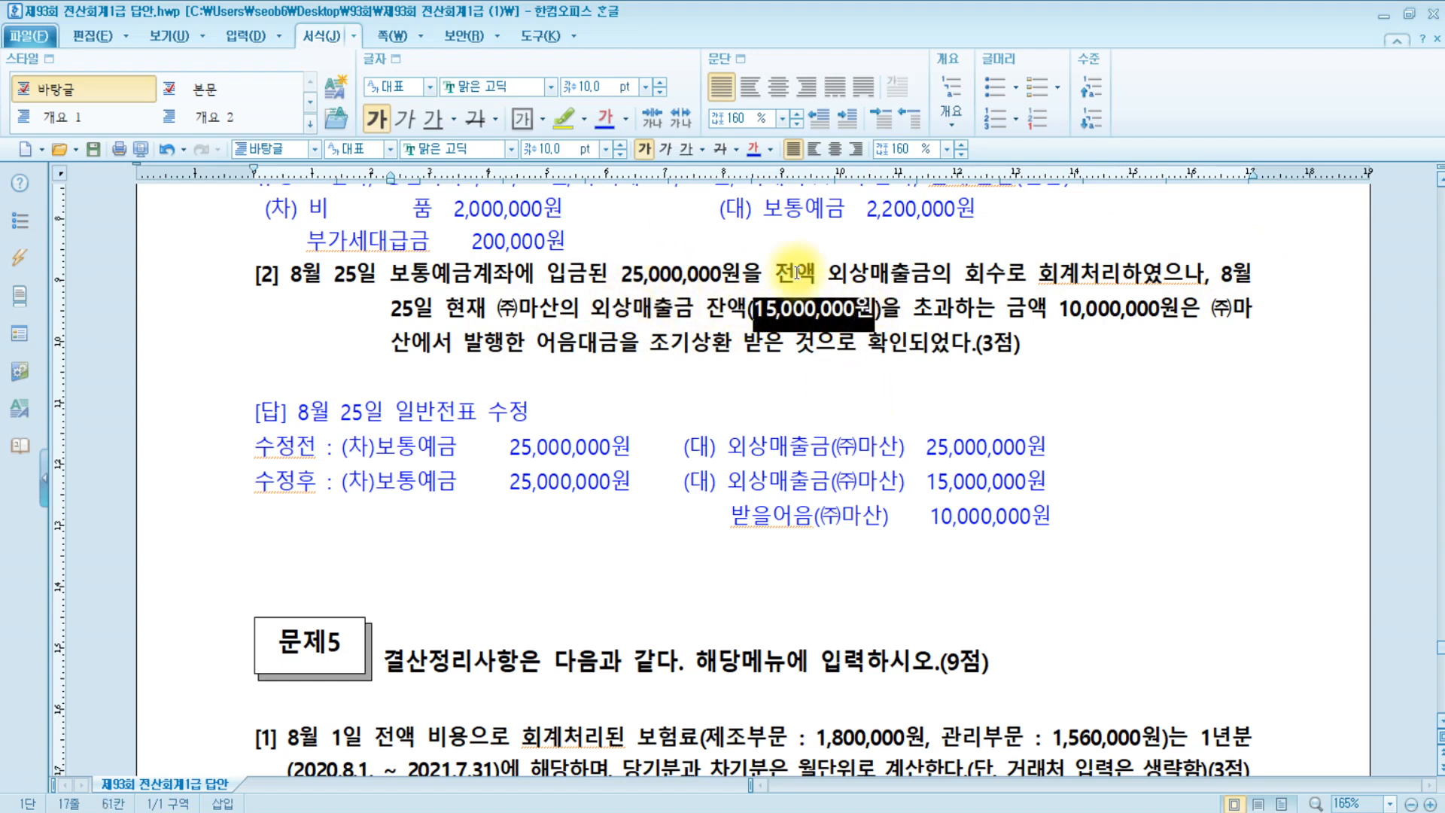
{"action": "left_click", "coordinate": [1142, 308]}
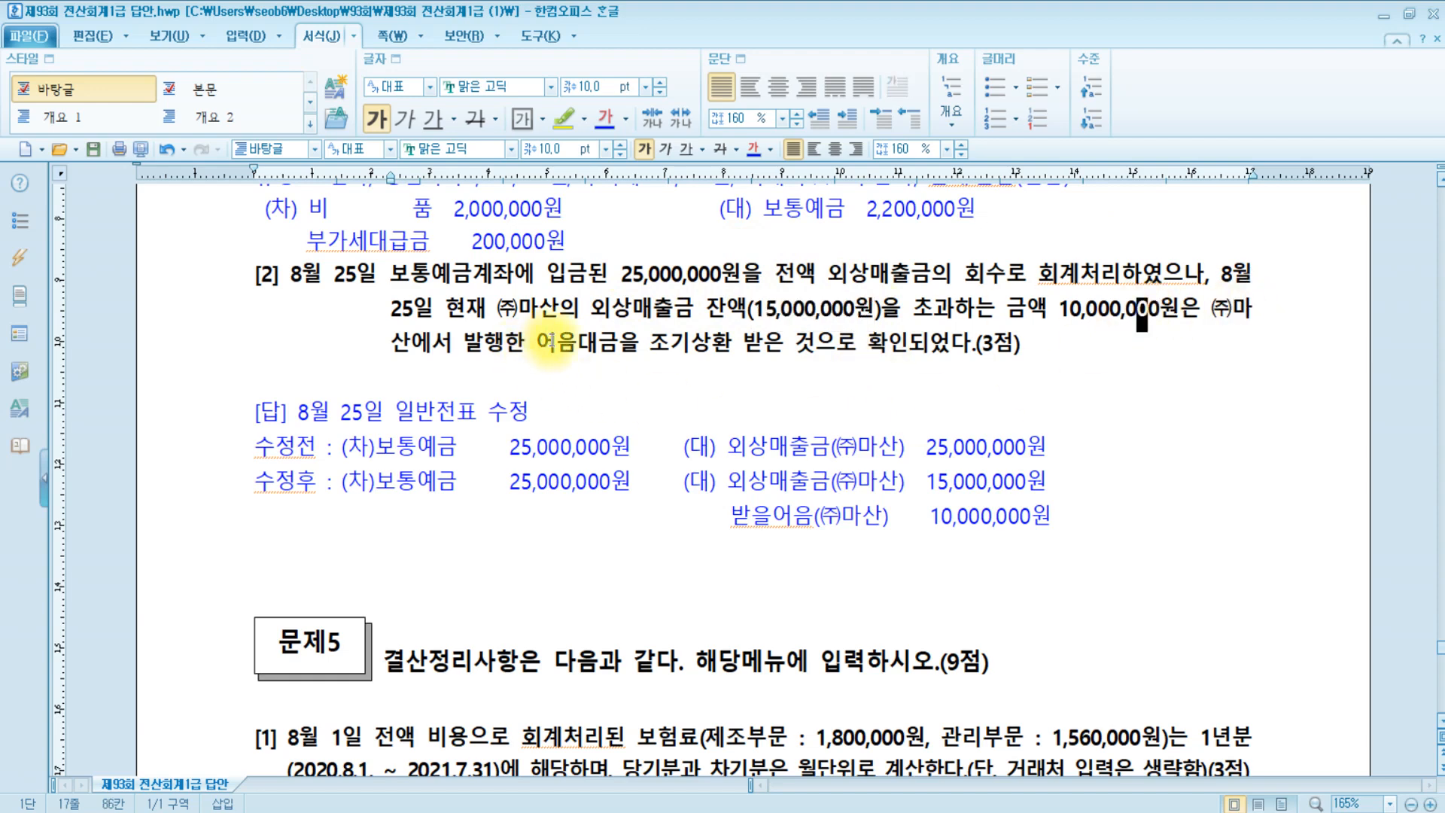
Switch to KcLep and open 일반전표입력 with the vouchers dated August 25
{"action": "left_click", "coordinate": [860, 345]}
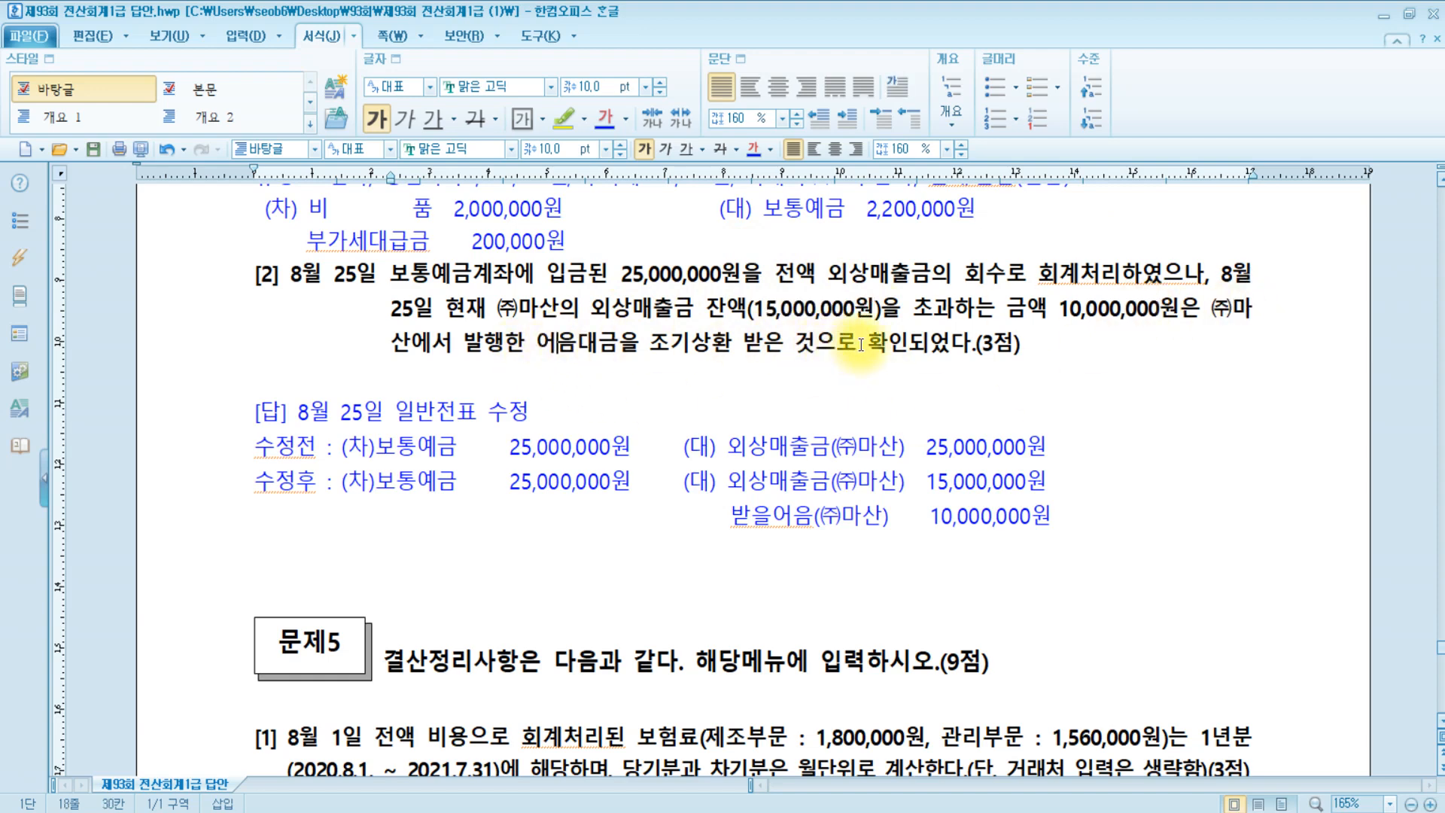
{"action": "left_click", "coordinate": [860, 345]}
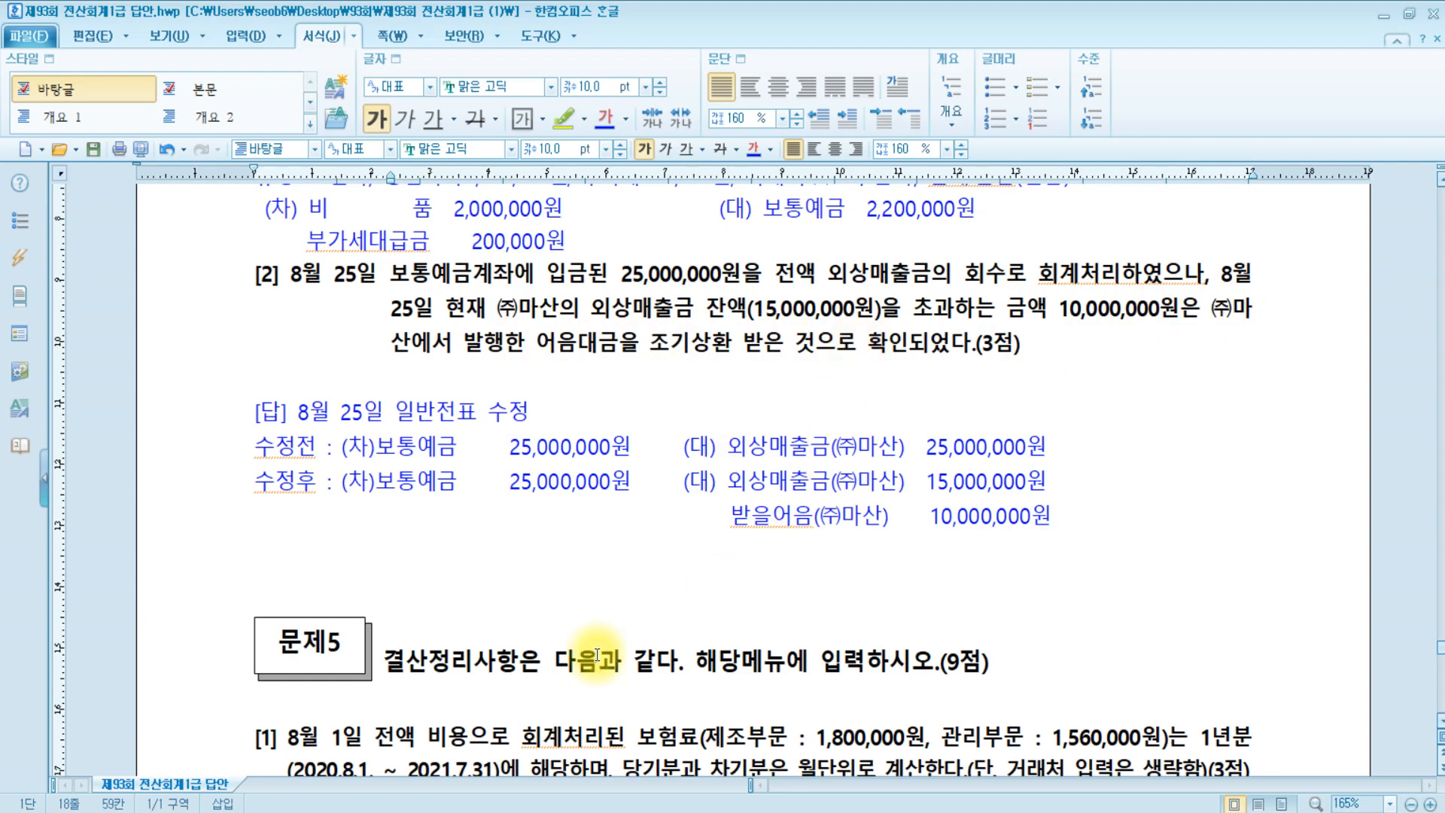
{"action": "left_click", "coordinate": [310, 811]}
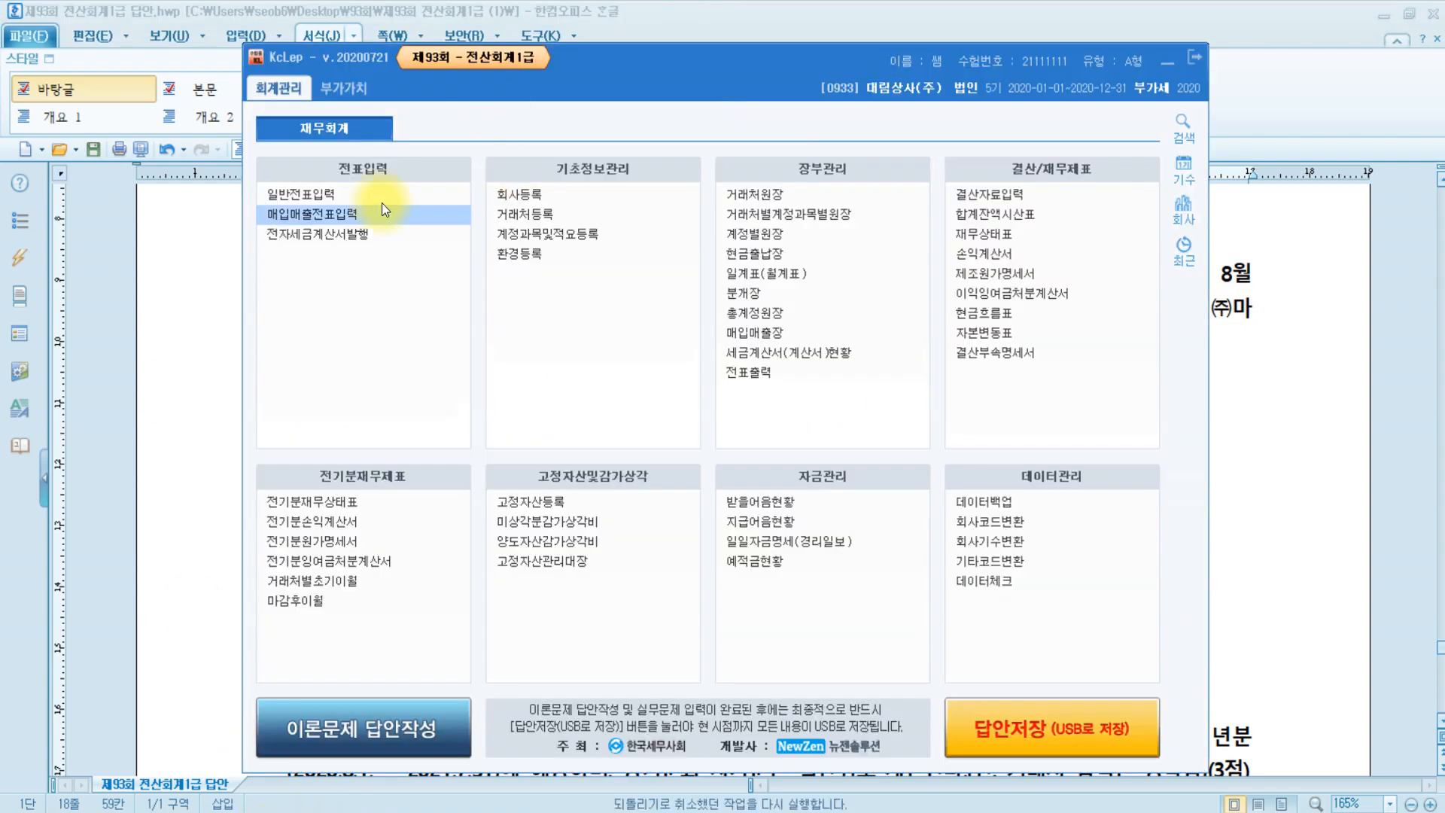
{"action": "left_click", "coordinate": [340, 188]}
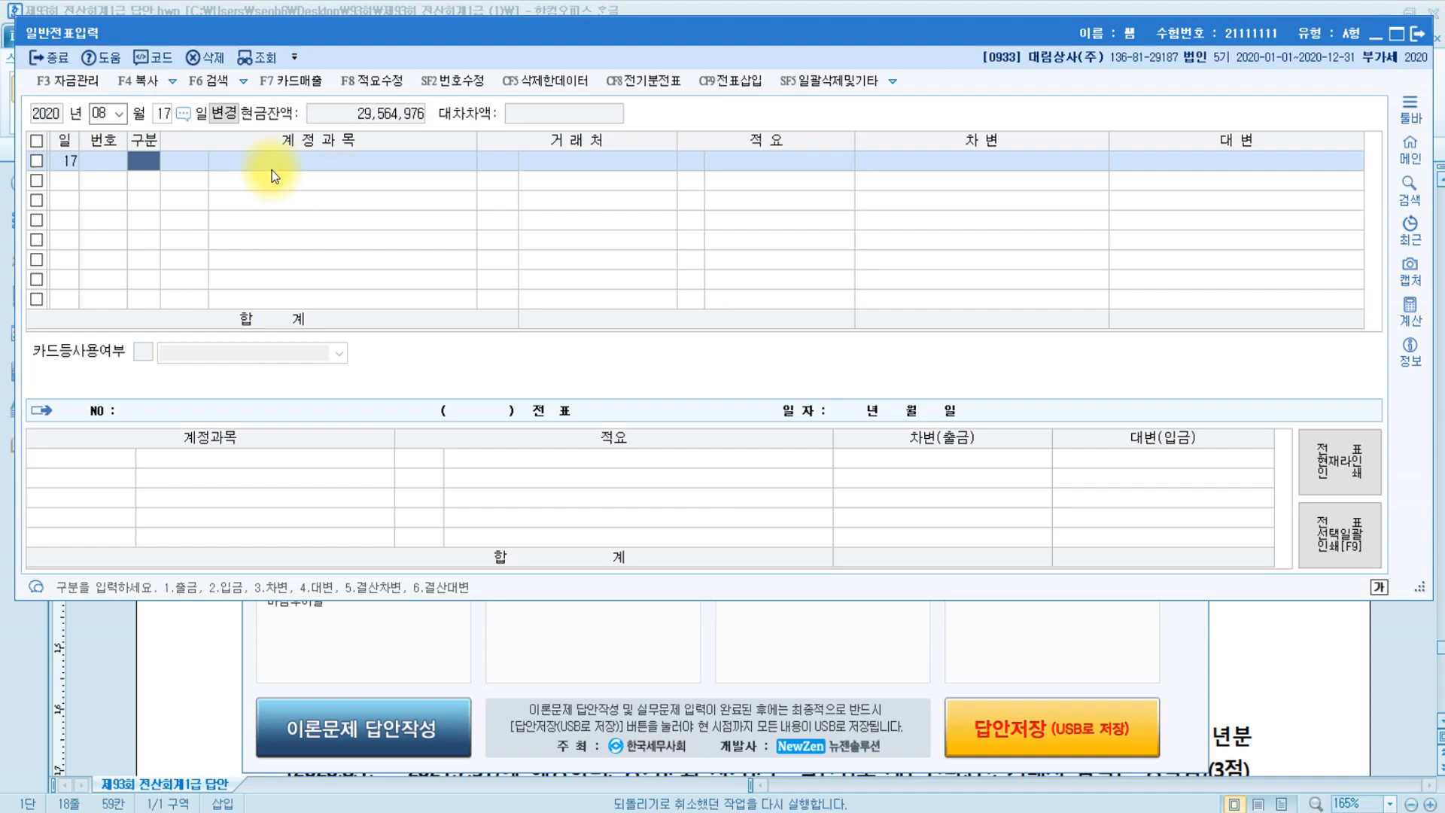
{"action": "key", "text": "Escape"}
{"action": "key", "text": "Escape"}
{"action": "key", "text": "Return"}
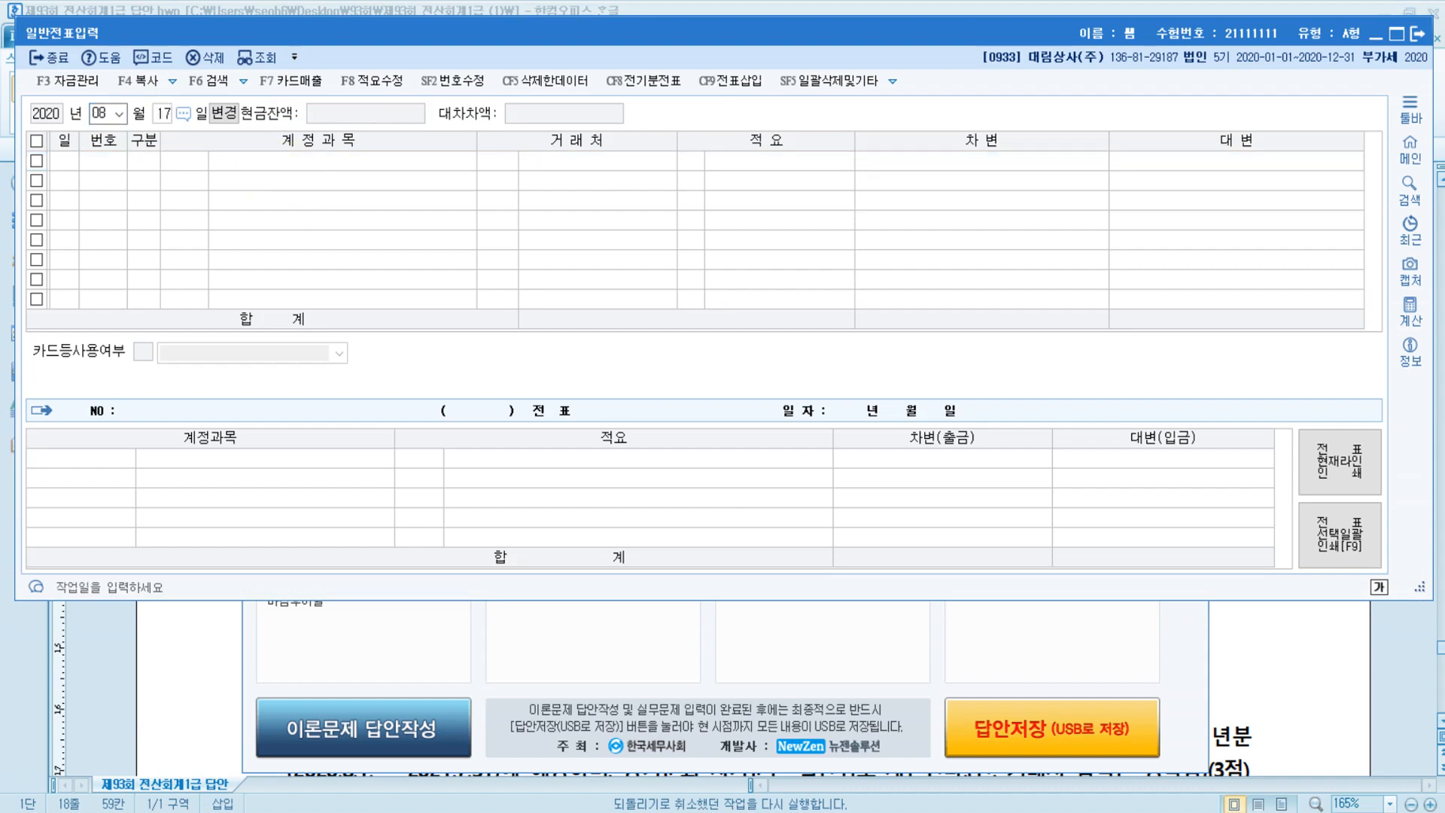
{"action": "type", "text": "25"}
{"action": "key", "text": "Return"}
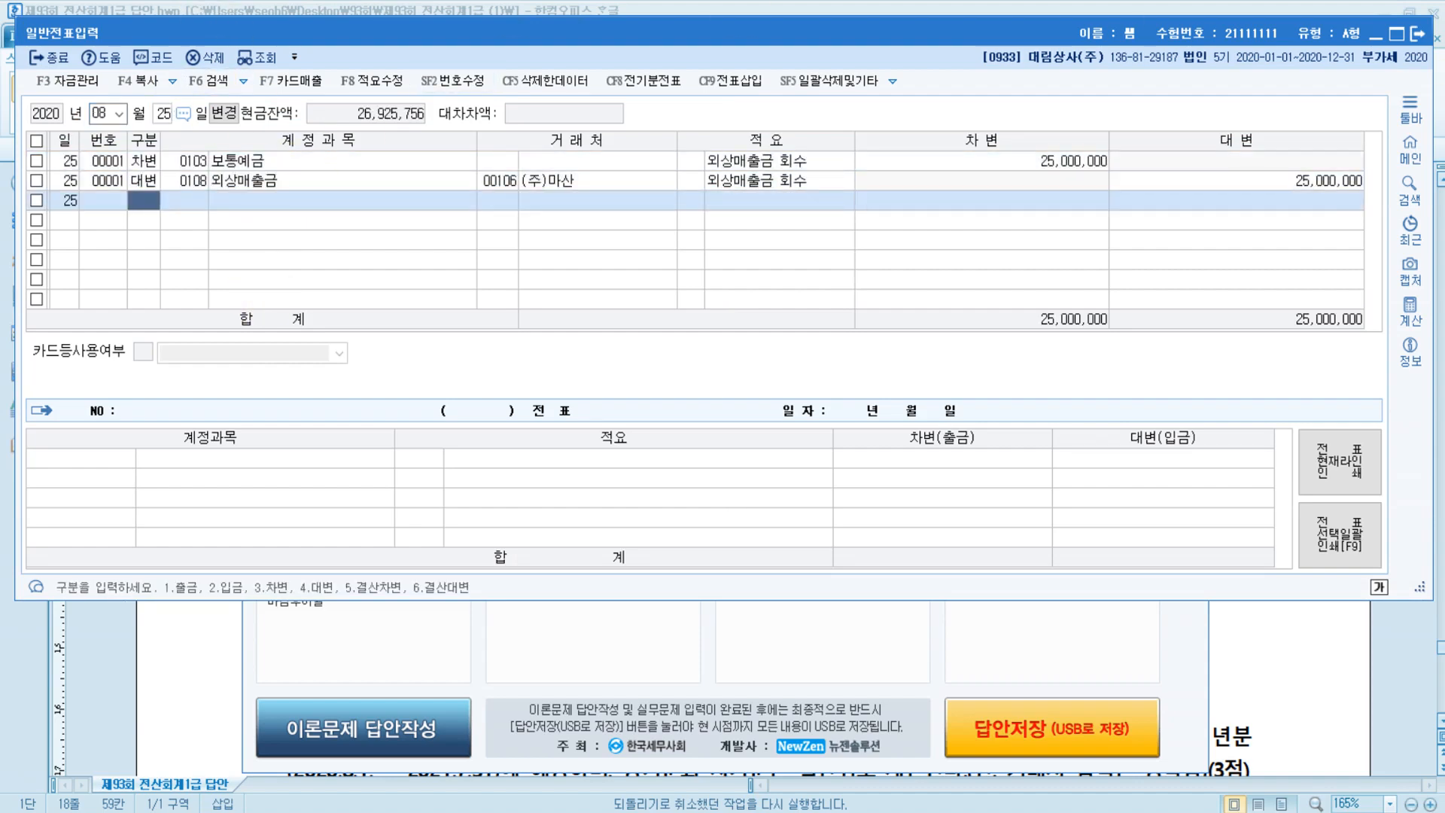
Set the credit amount of the (주)마산 외상매출금 line to 15,000,000
{"action": "left_click", "coordinate": [497, 161]}
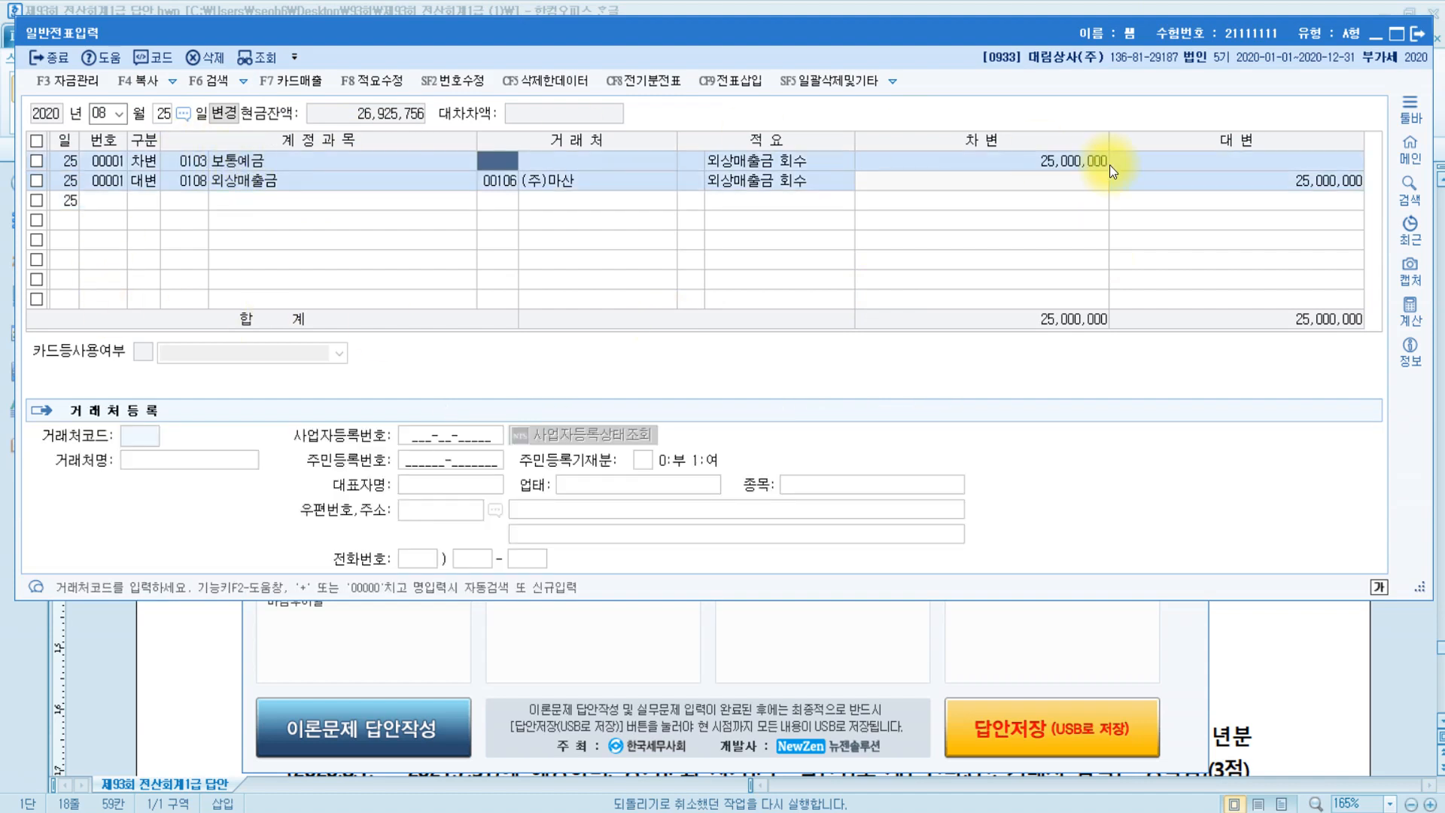
{"action": "left_click", "coordinate": [1056, 161]}
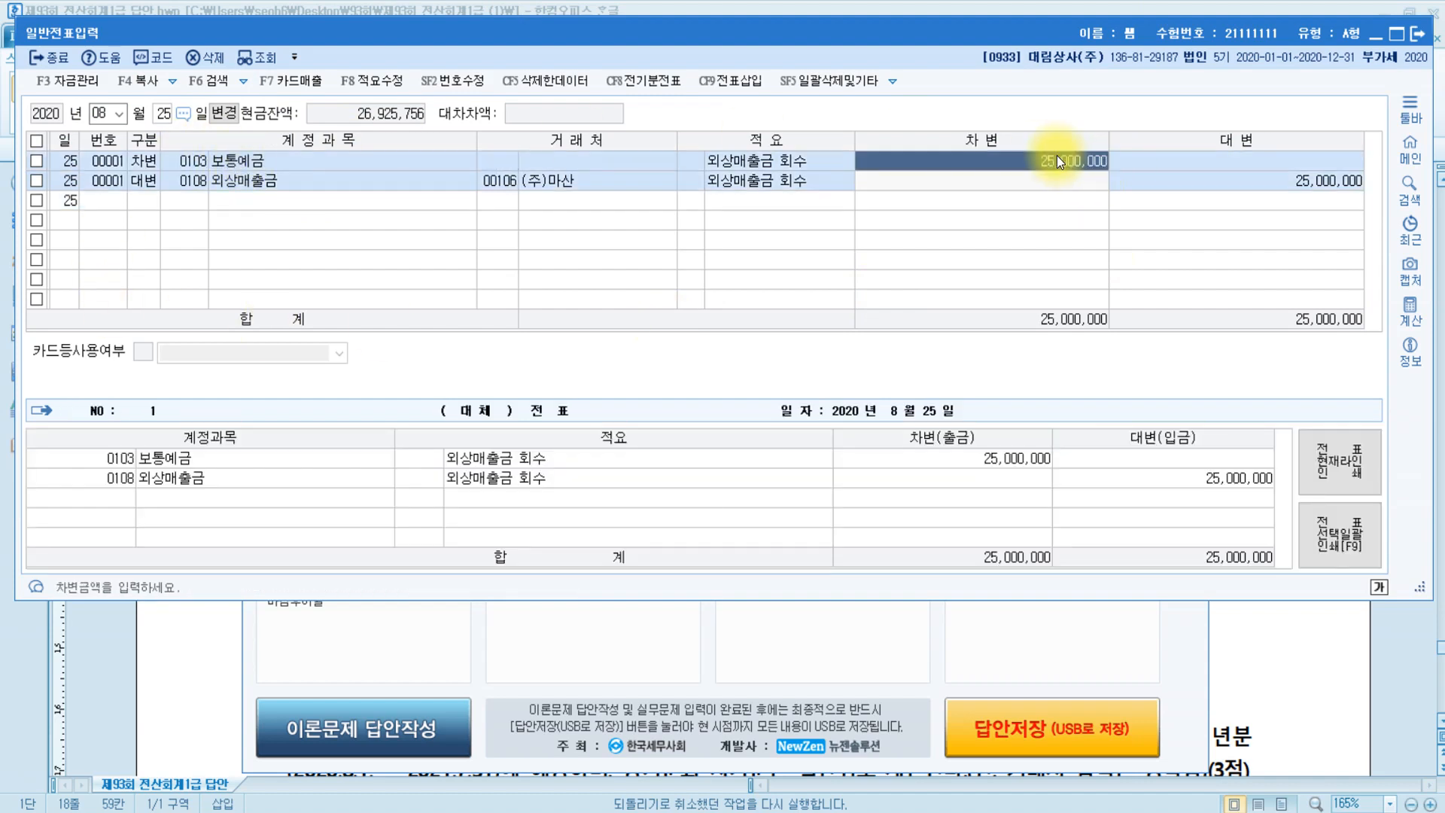
{"action": "left_click", "coordinate": [1268, 675]}
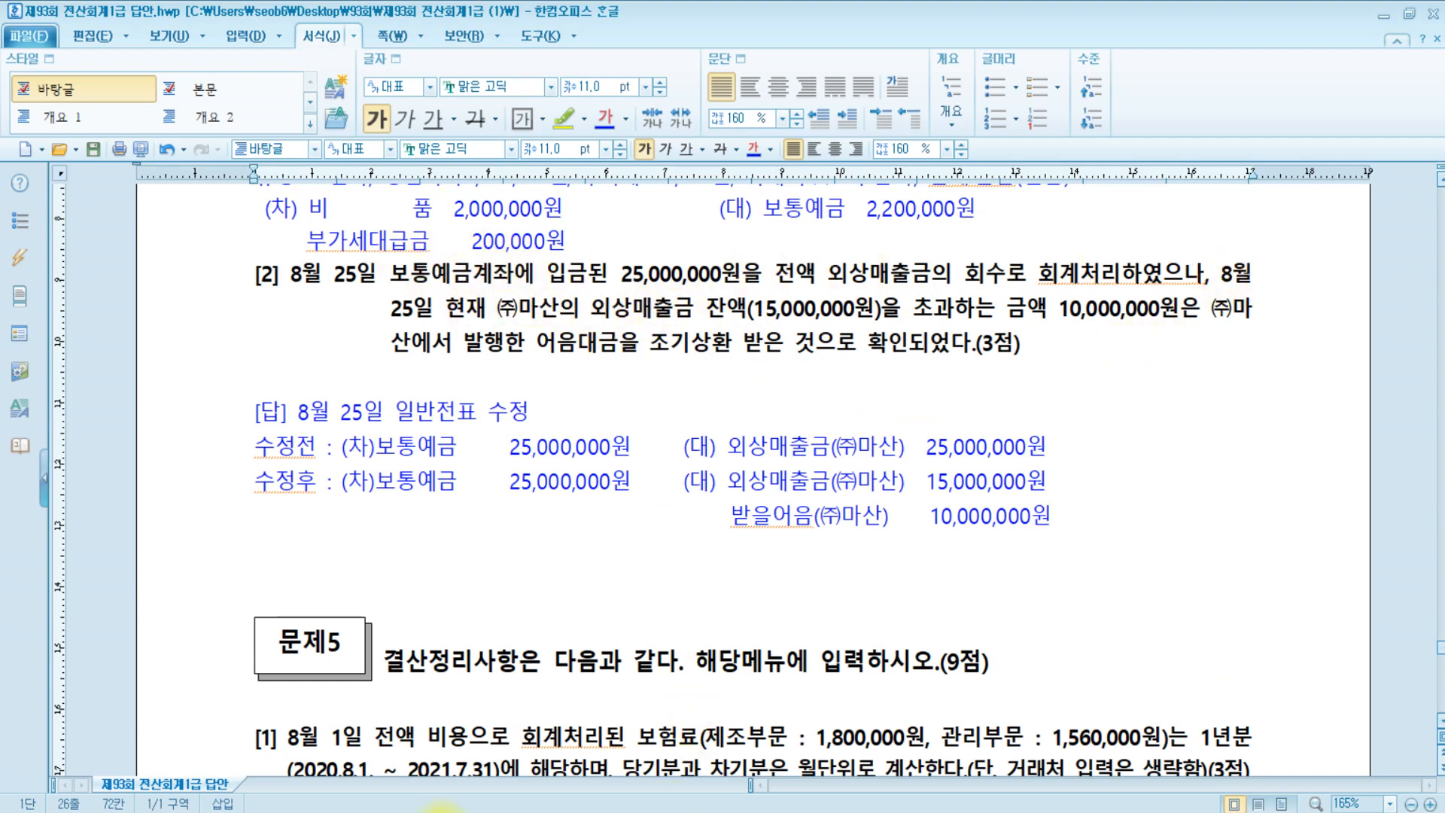
{"action": "key", "text": "alt+Tab"}
{"action": "left_click", "coordinate": [1333, 187]}
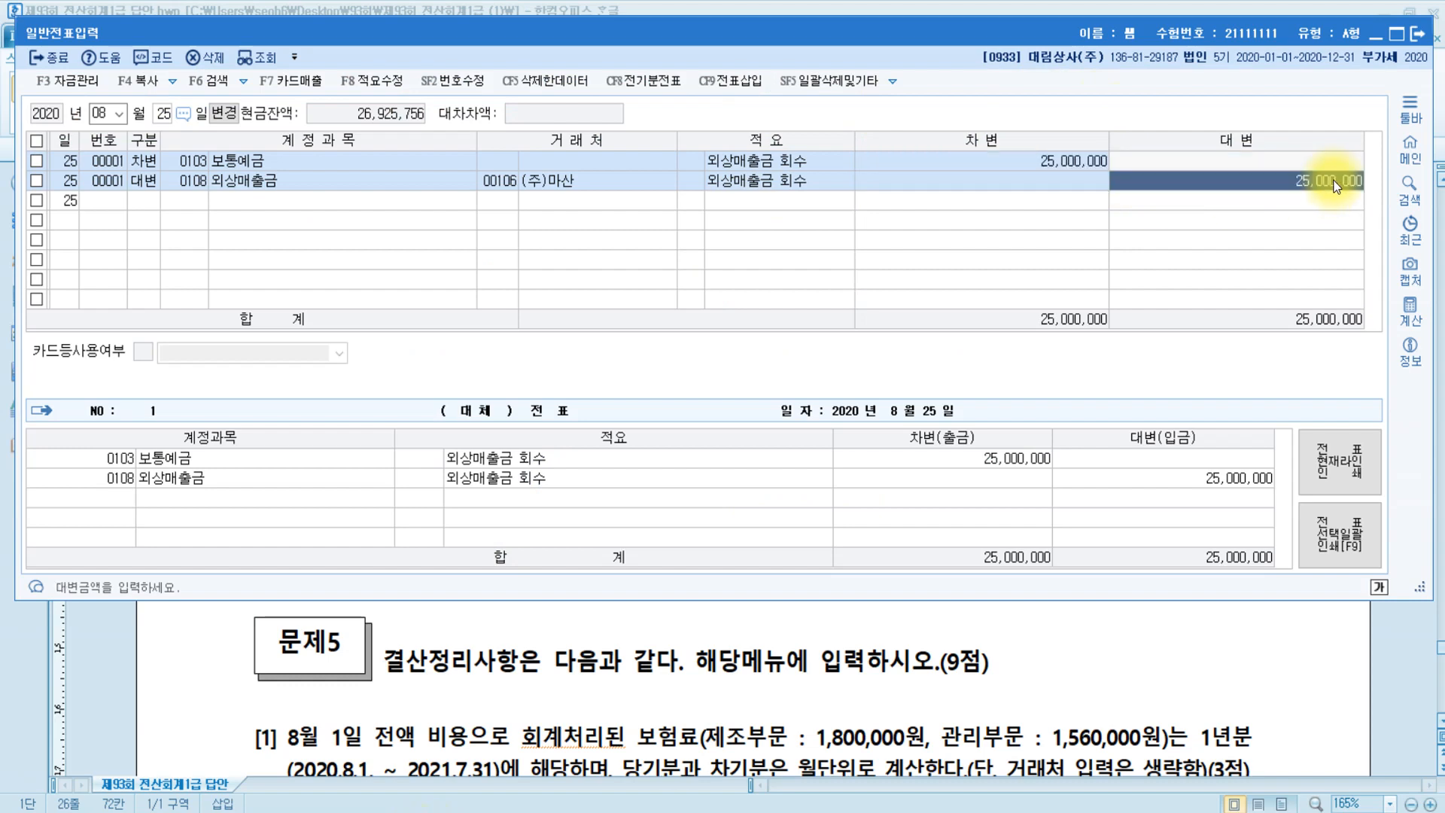
{"action": "left_click", "coordinate": [1333, 186]}
{"action": "type", "text": "15000000"}
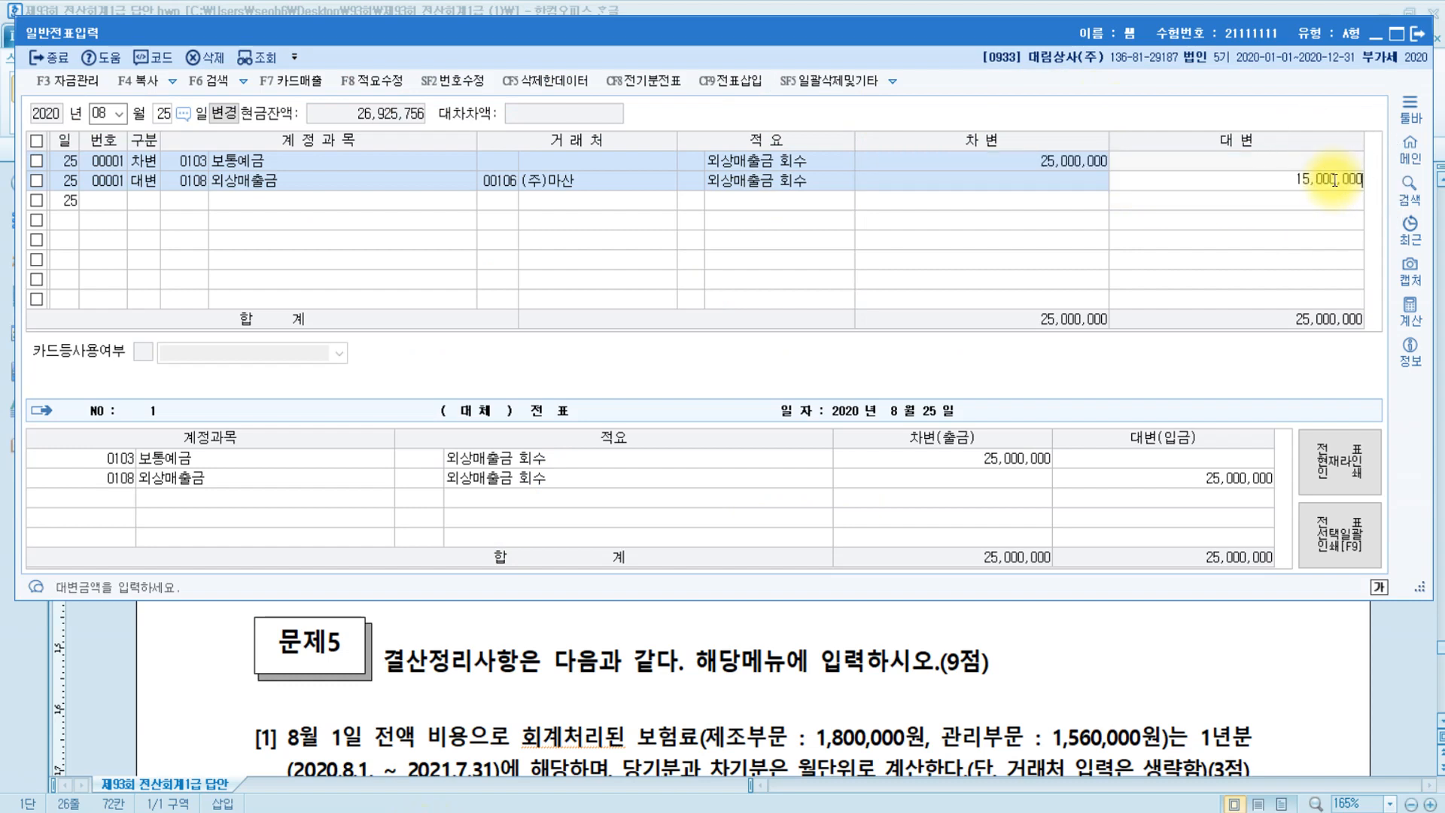
{"action": "key", "text": "Return"}
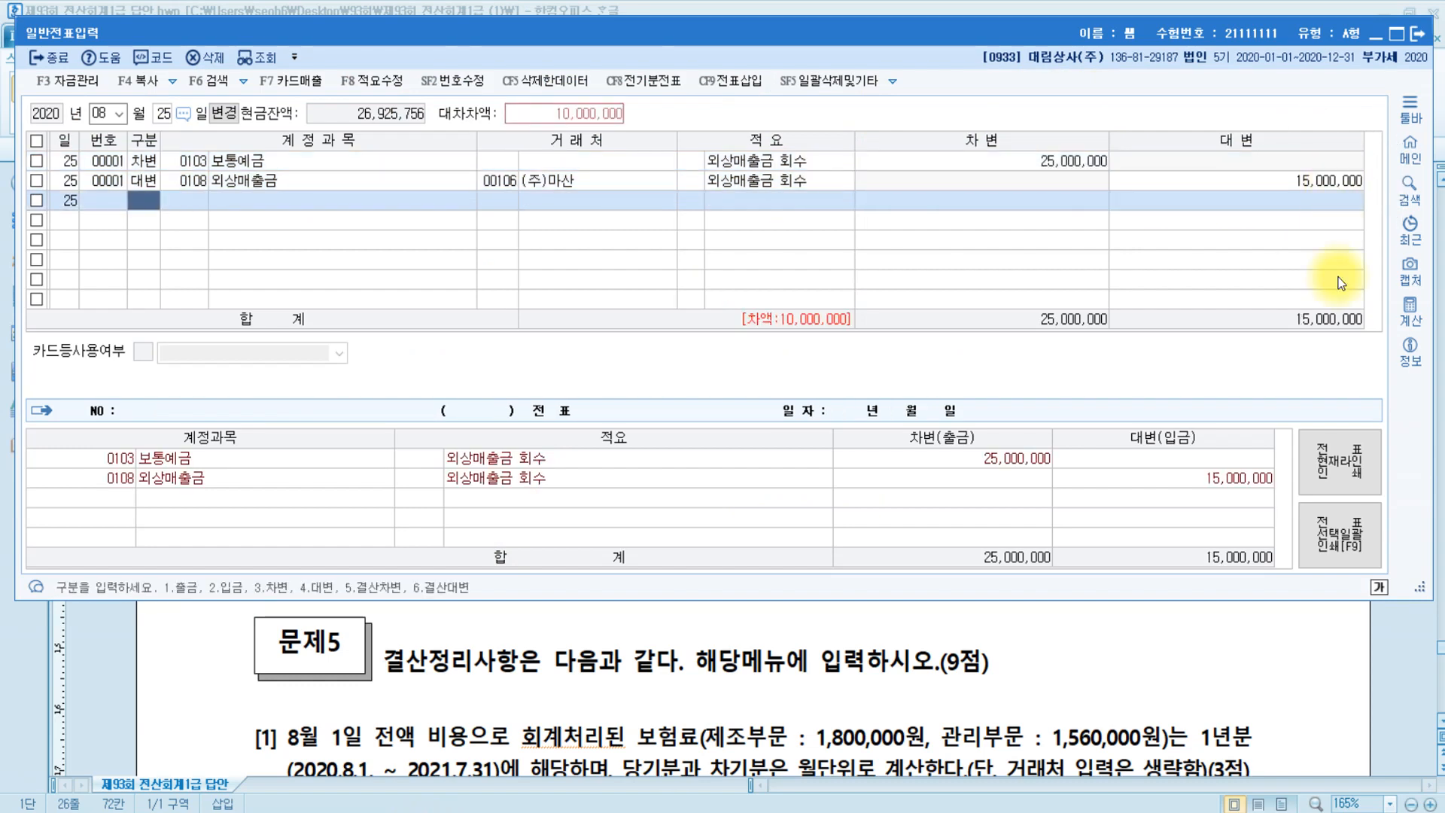
Add a 대변 line to the August 25 voucher for 받을어음 of 10,000,000 with (주)마산 as the 거래처
{"action": "left_click", "coordinate": [784, 660]}
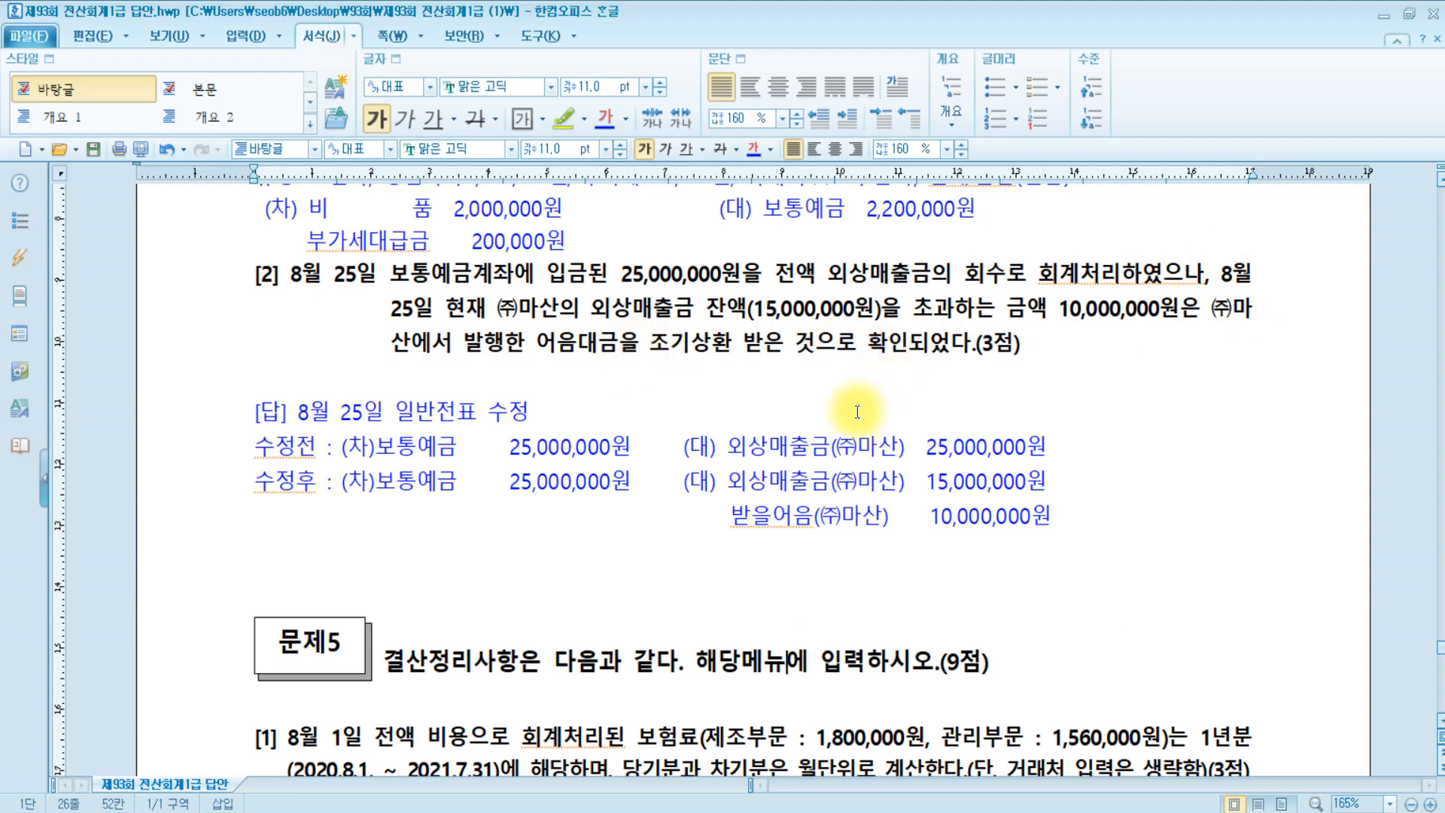
{"action": "key", "text": "alt+Tab"}
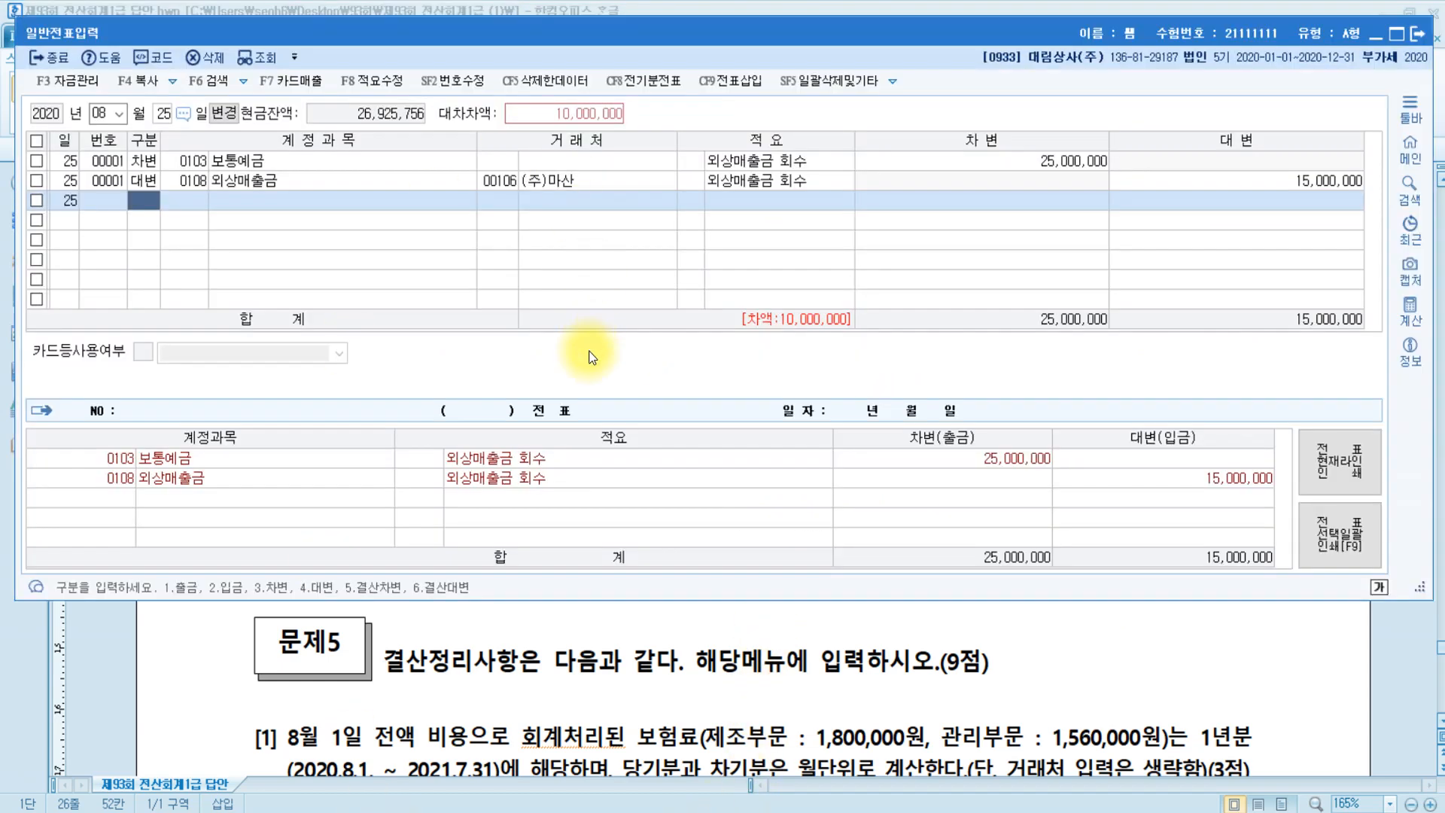
{"action": "type", "text": "4"}
{"action": "key", "text": "Return"}
{"action": "type", "text": "받을"}
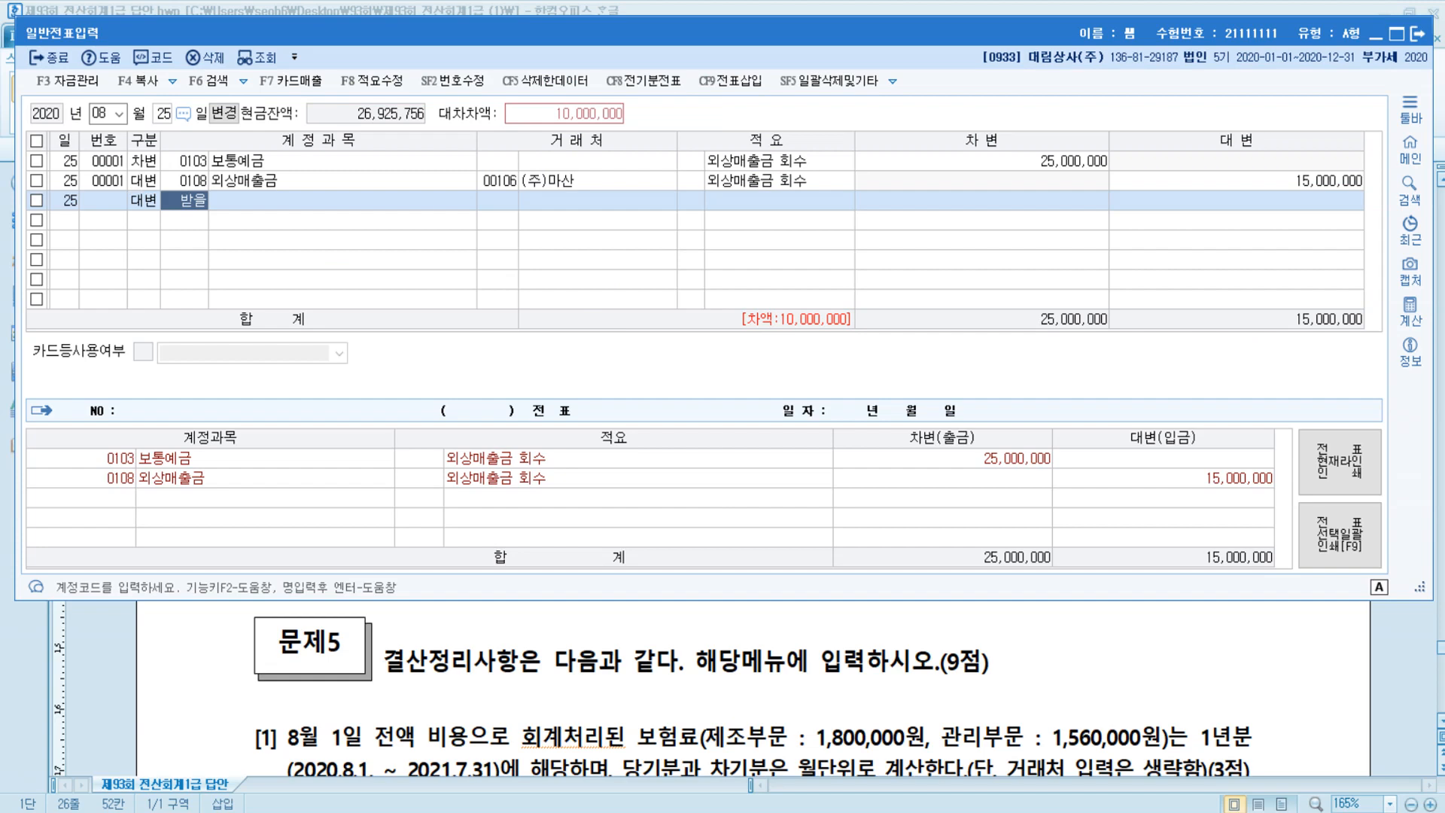
{"action": "key", "text": "Return"}
{"action": "key", "text": "Return"}
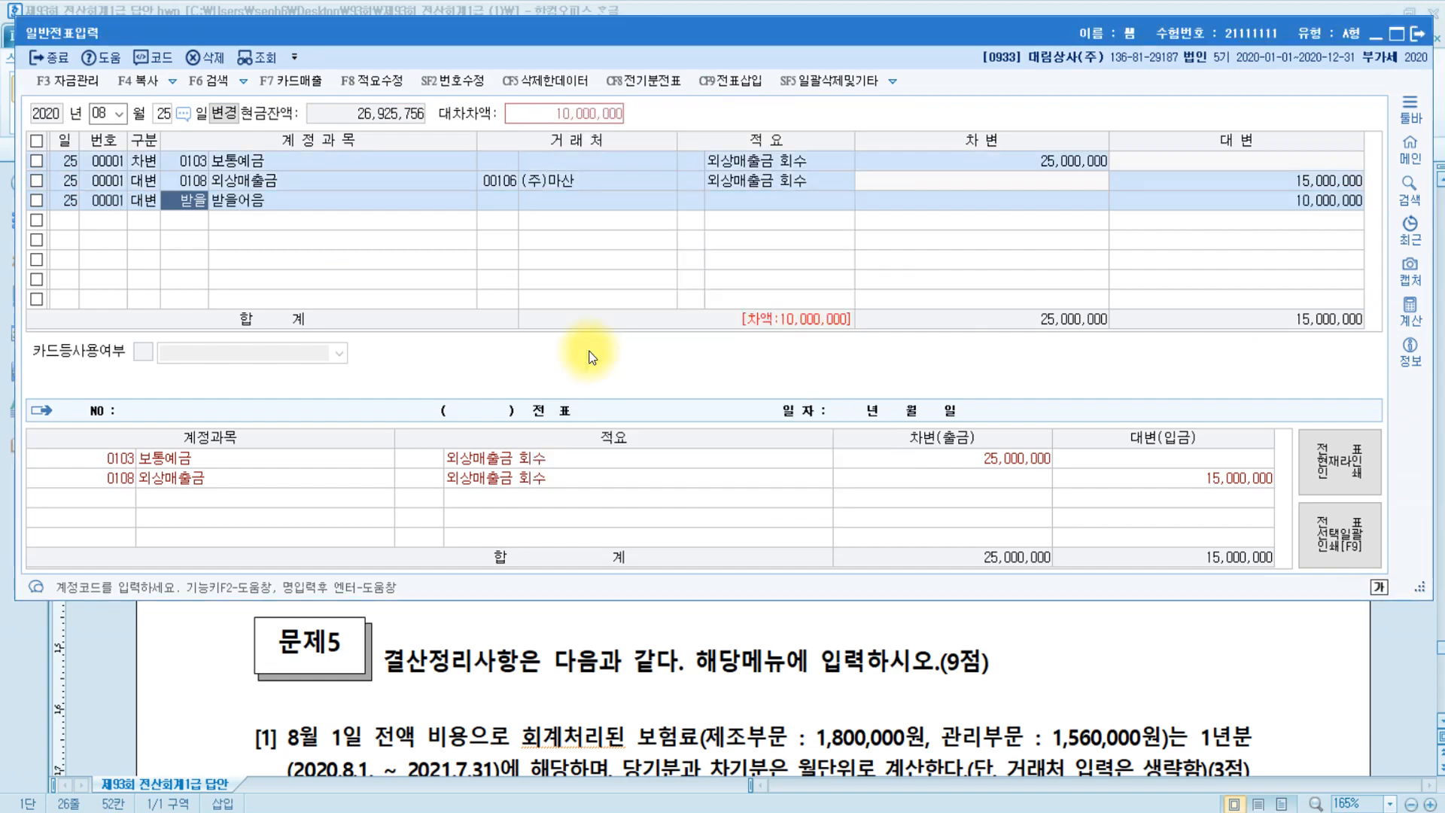
{"action": "type", "text": "마산"}
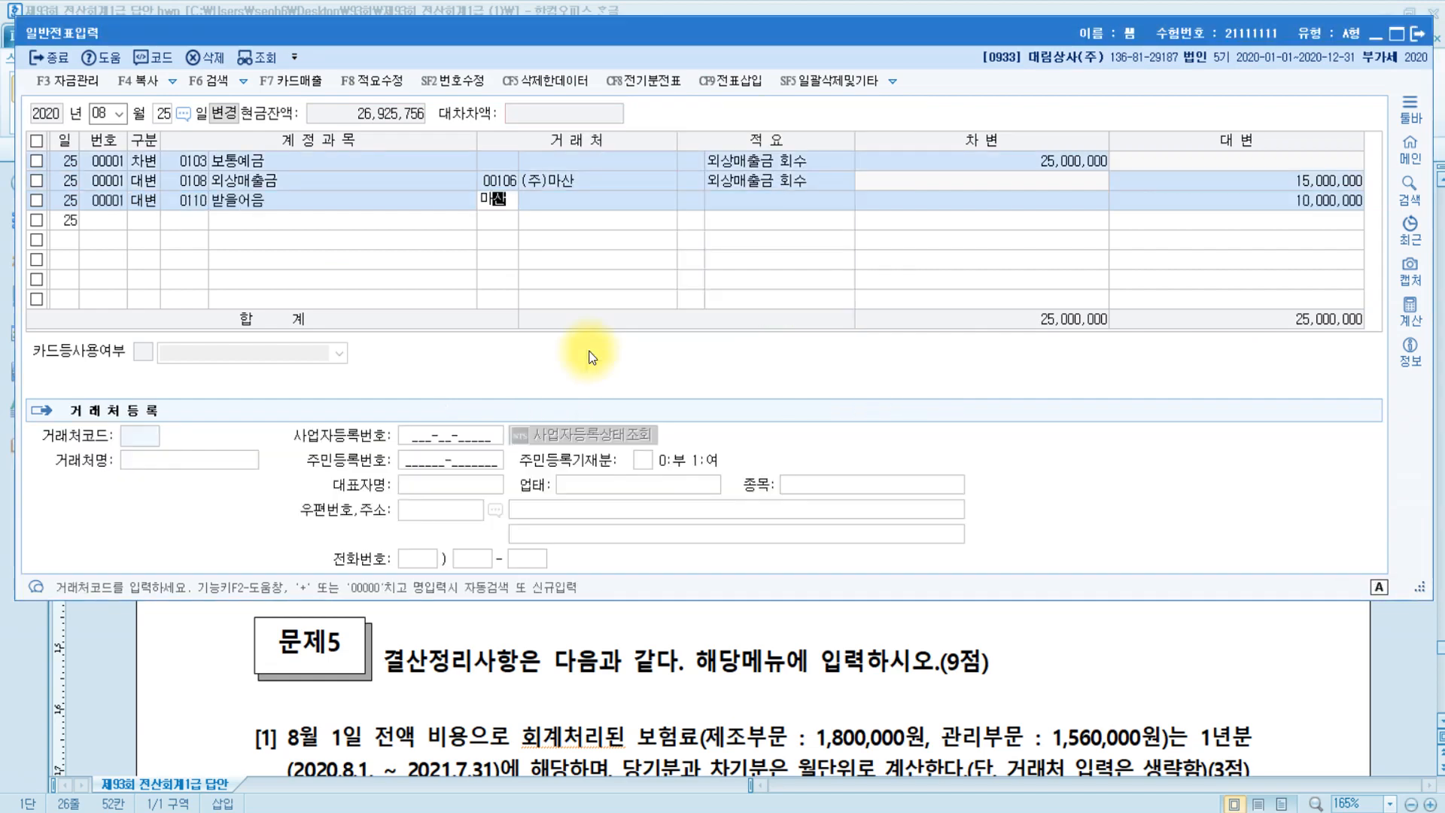
{"action": "key", "text": "Return"}
{"action": "key", "text": "Return"}
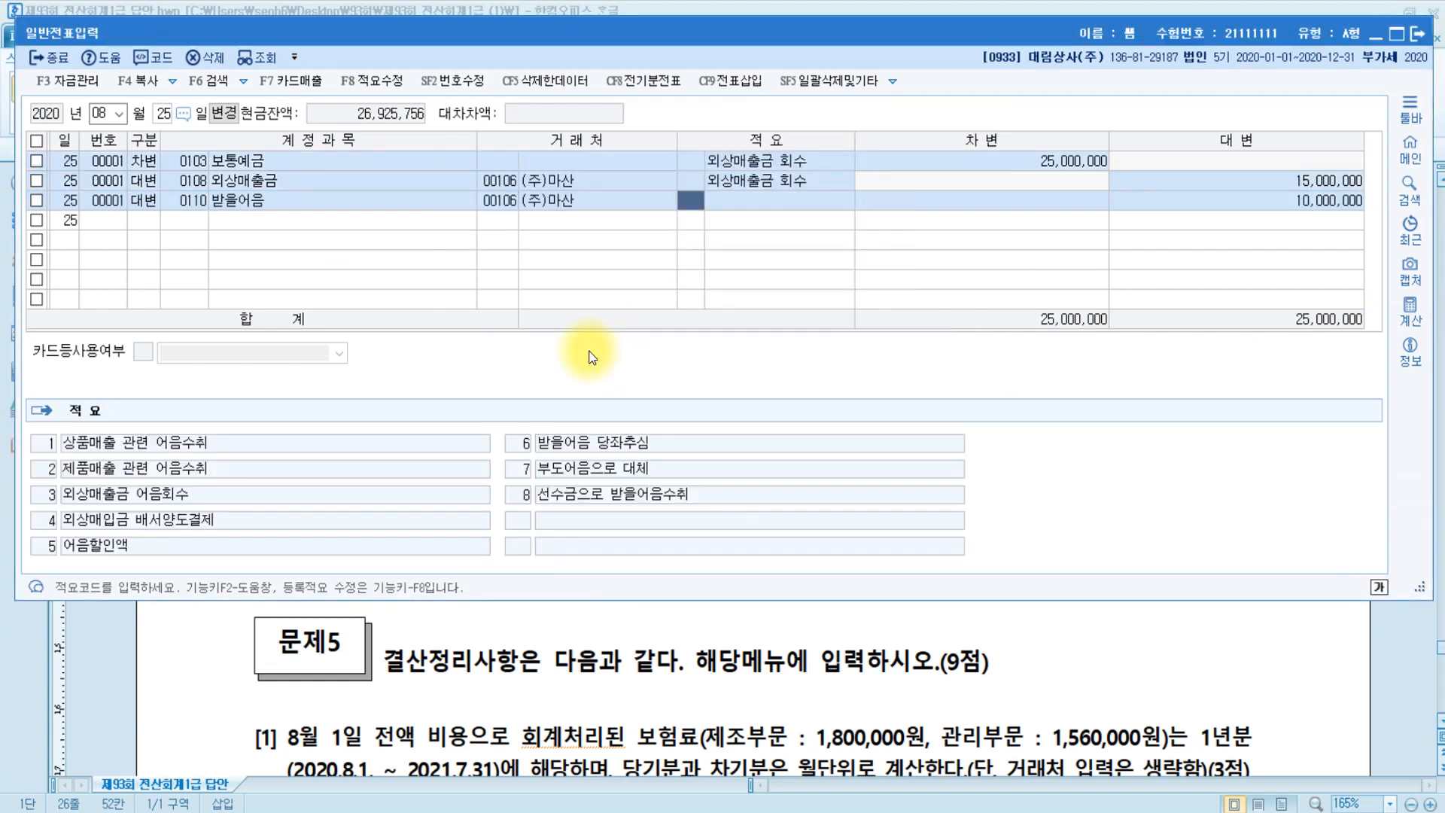
{"action": "key", "text": "Return"}
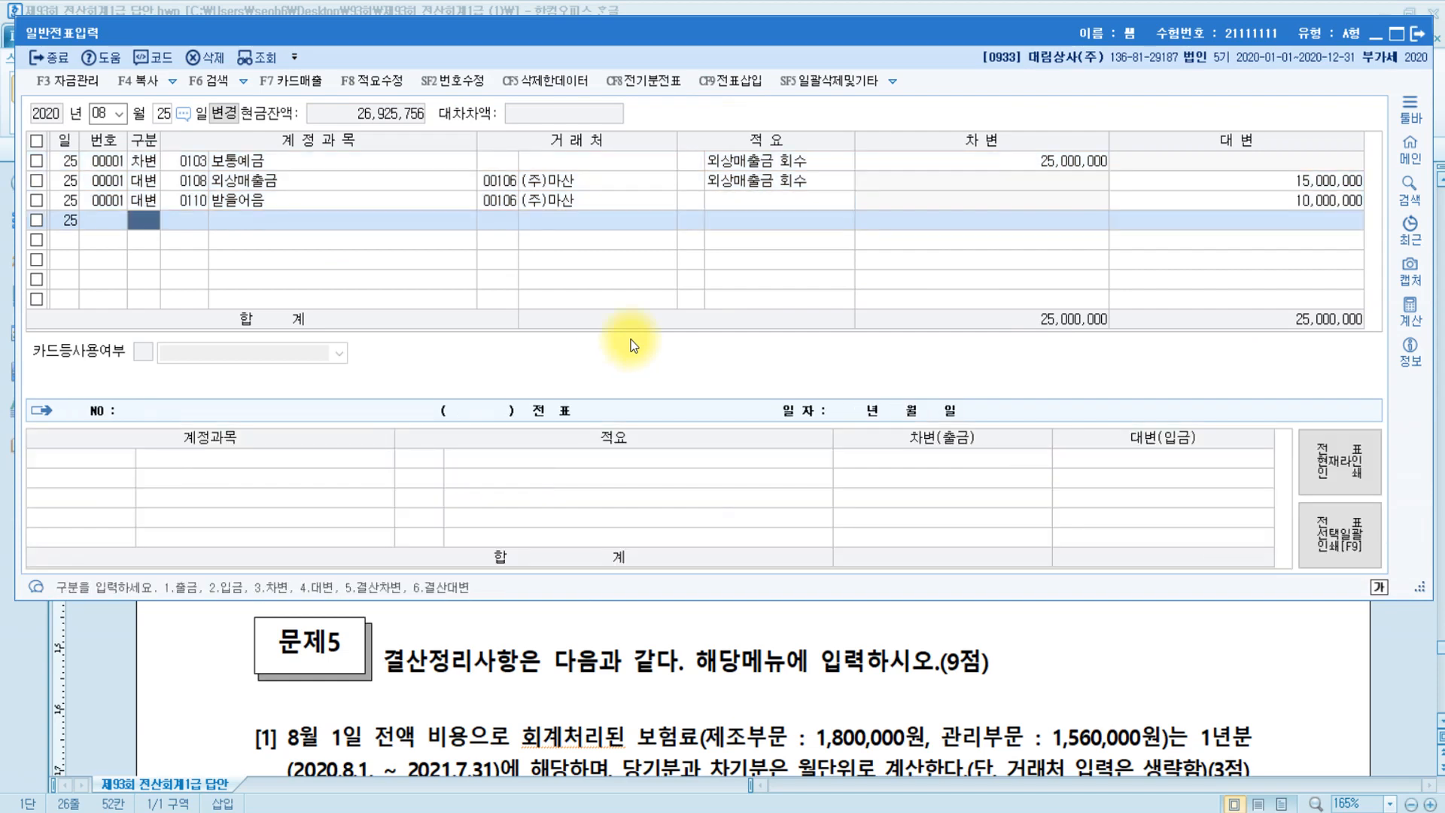
{"action": "left_click", "coordinate": [1355, 197]}
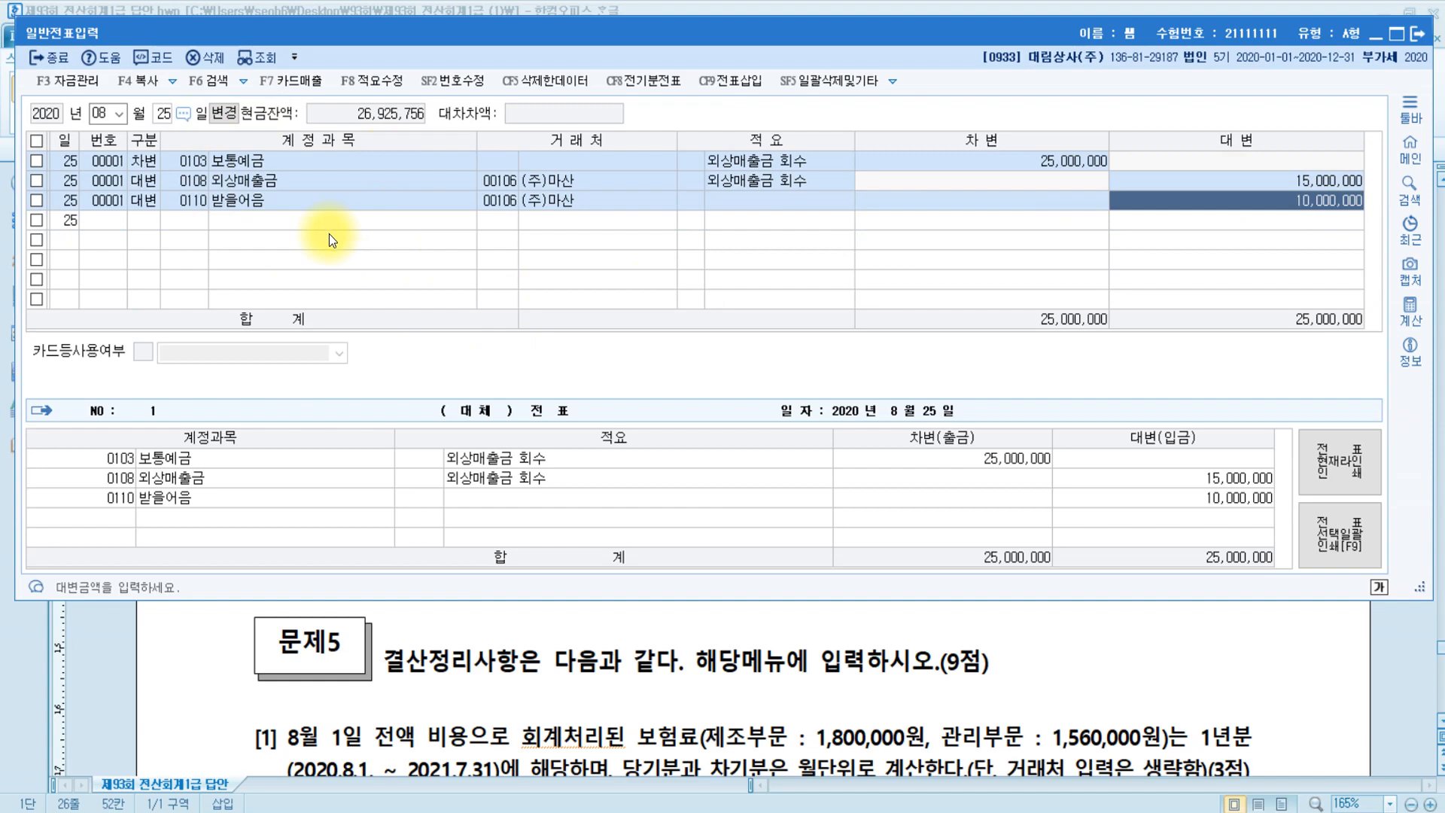
Go to 문제5 in the Hangul answer document, then review the manual and automatic closing order in the 결산 notes in Paint
{"action": "left_click", "coordinate": [883, 620]}
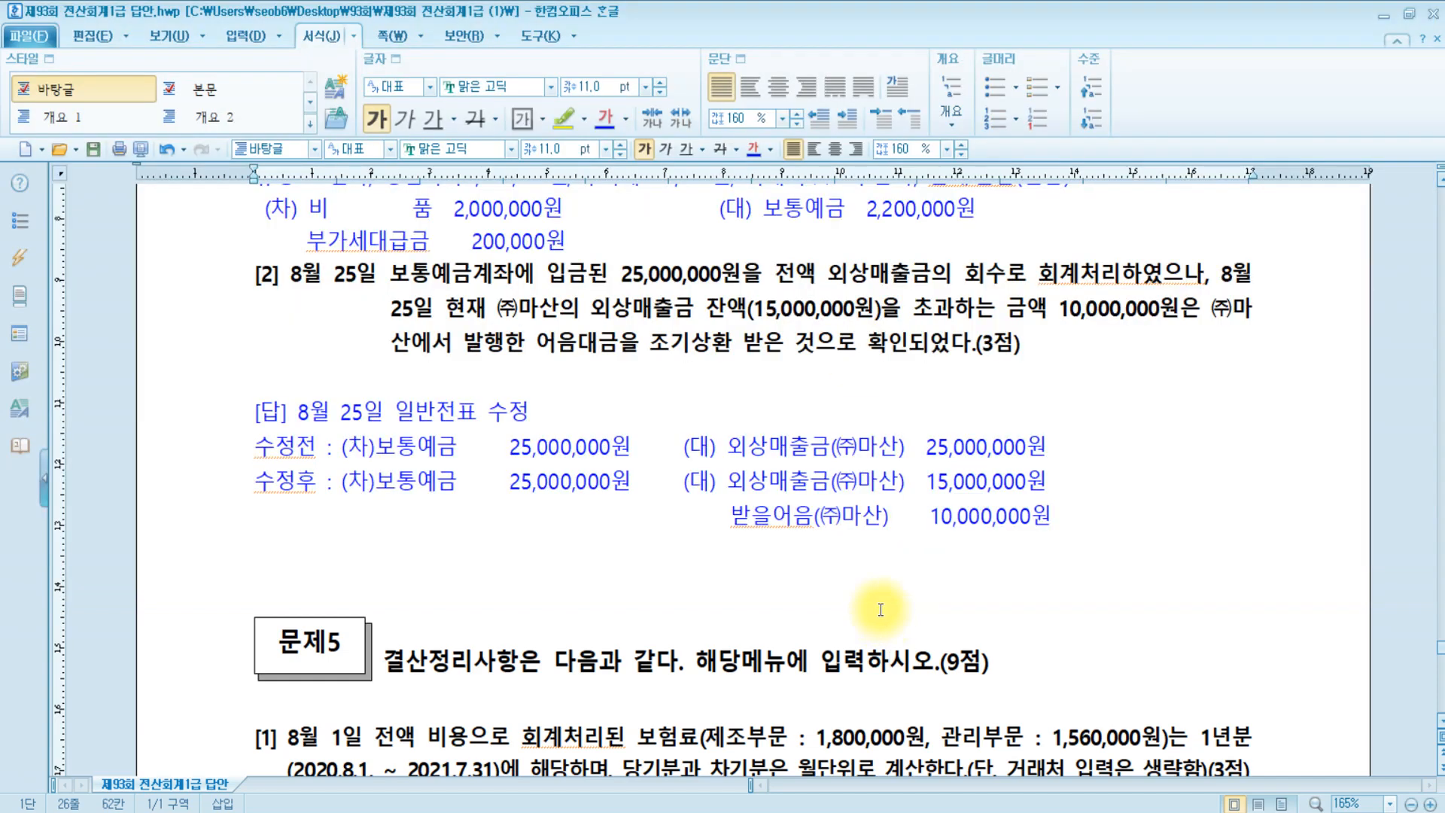
{"action": "scroll", "coordinate": [883, 613], "scroll_direction": "down", "scroll_amount": 4}
{"action": "scroll", "coordinate": [884, 609], "scroll_direction": "down", "scroll_amount": 2}
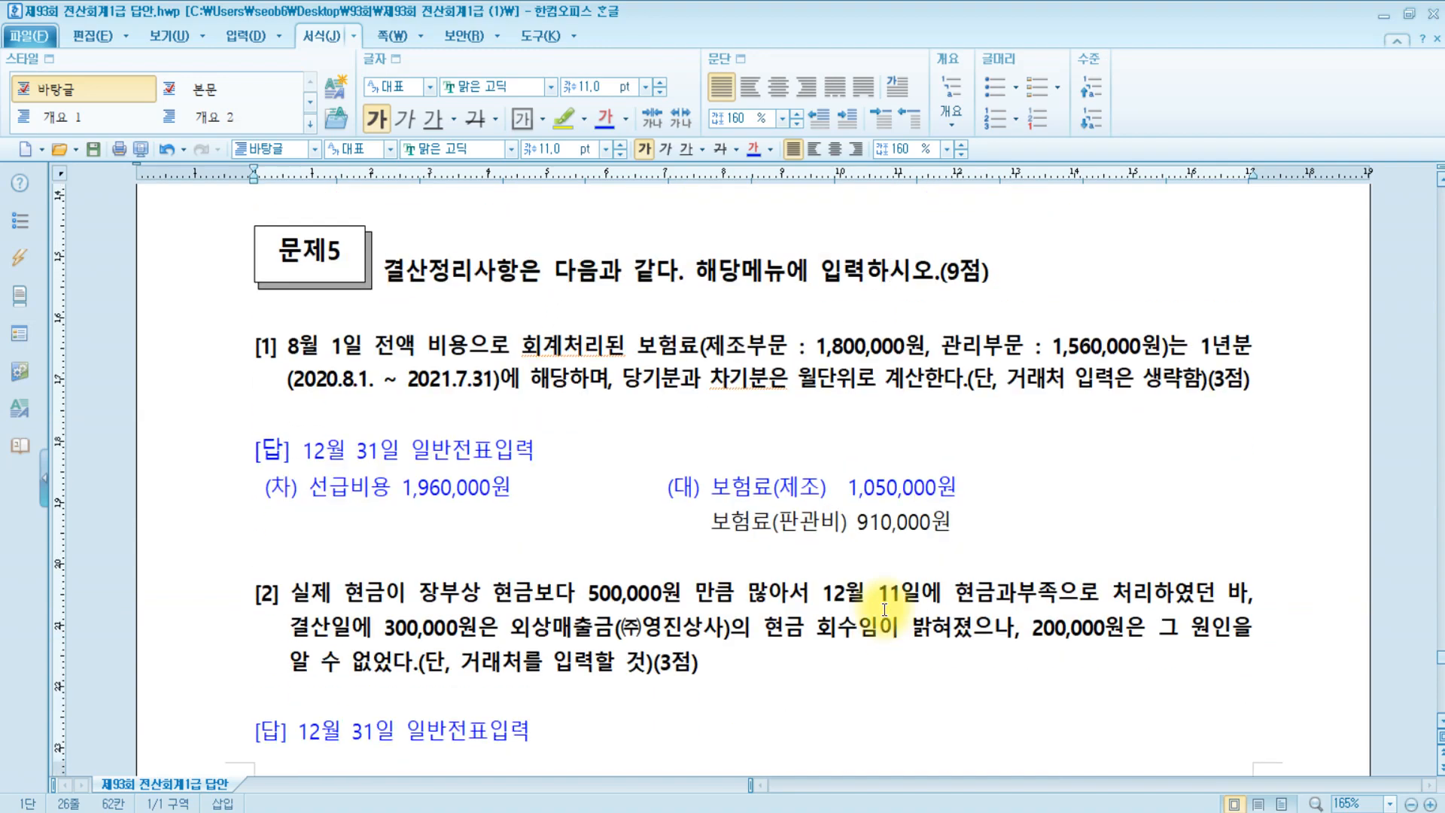
{"action": "left_click", "coordinate": [349, 810]}
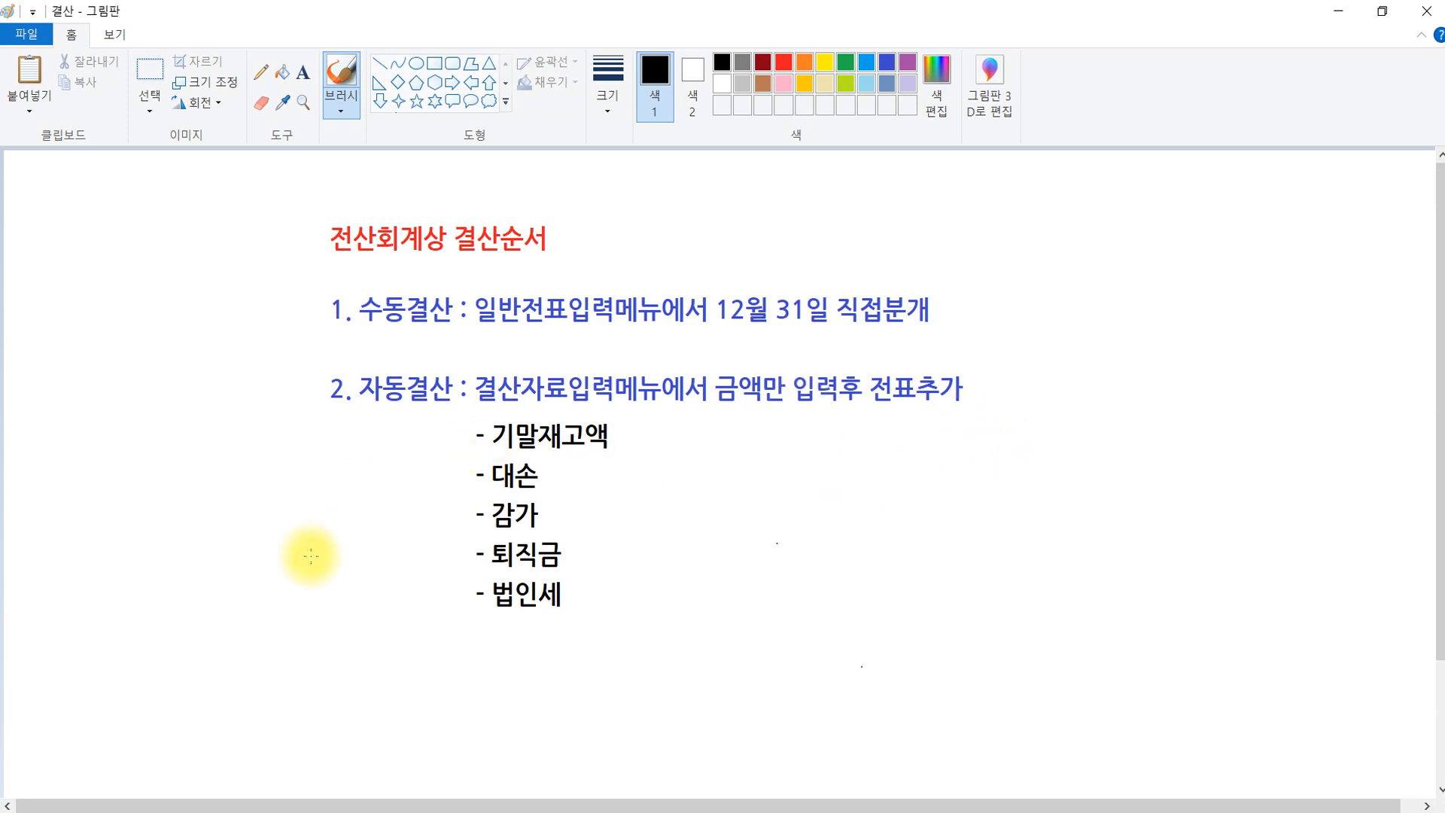
{"action": "left_click", "coordinate": [495, 438]}
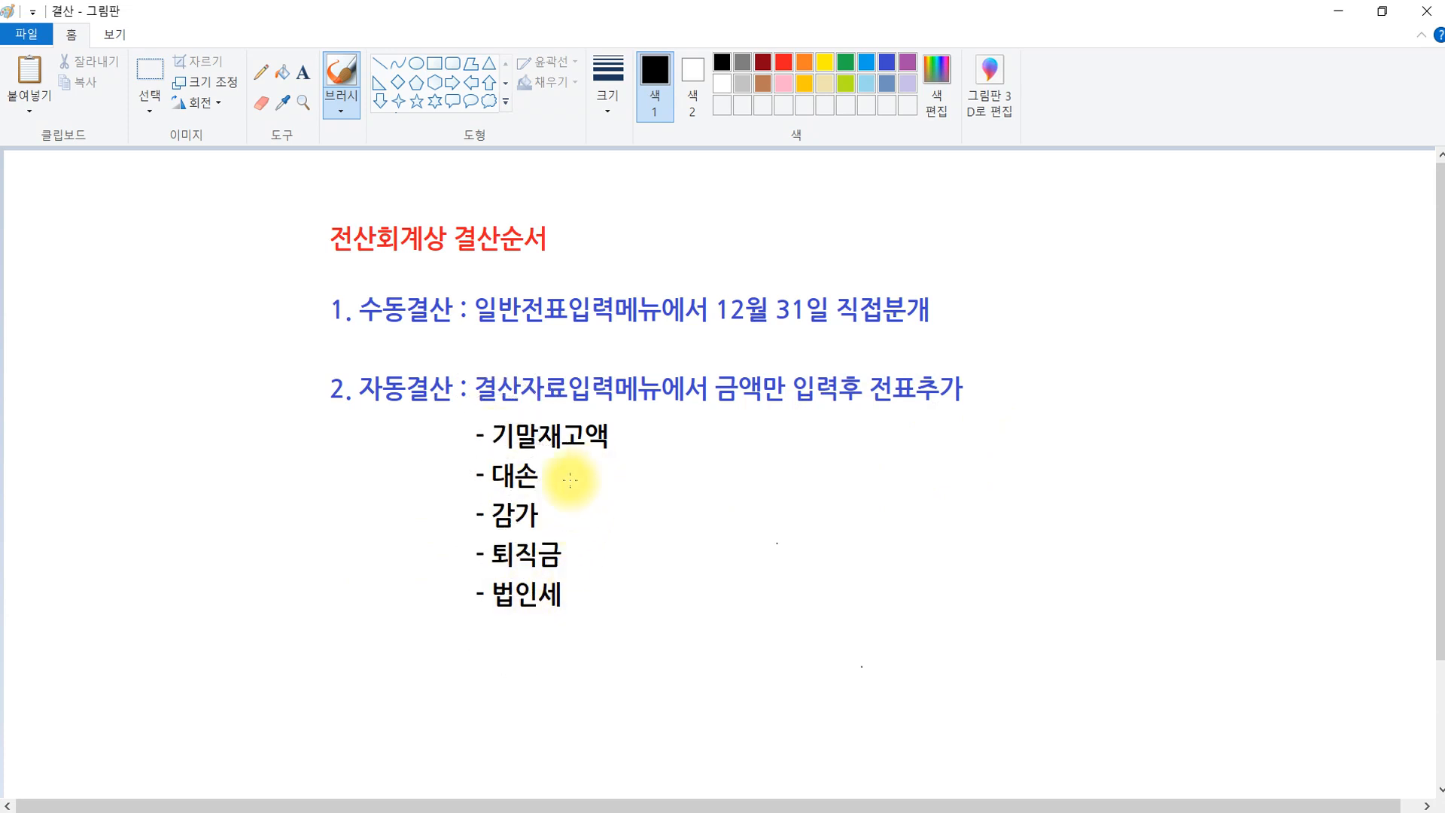
{"action": "left_click", "coordinate": [541, 518]}
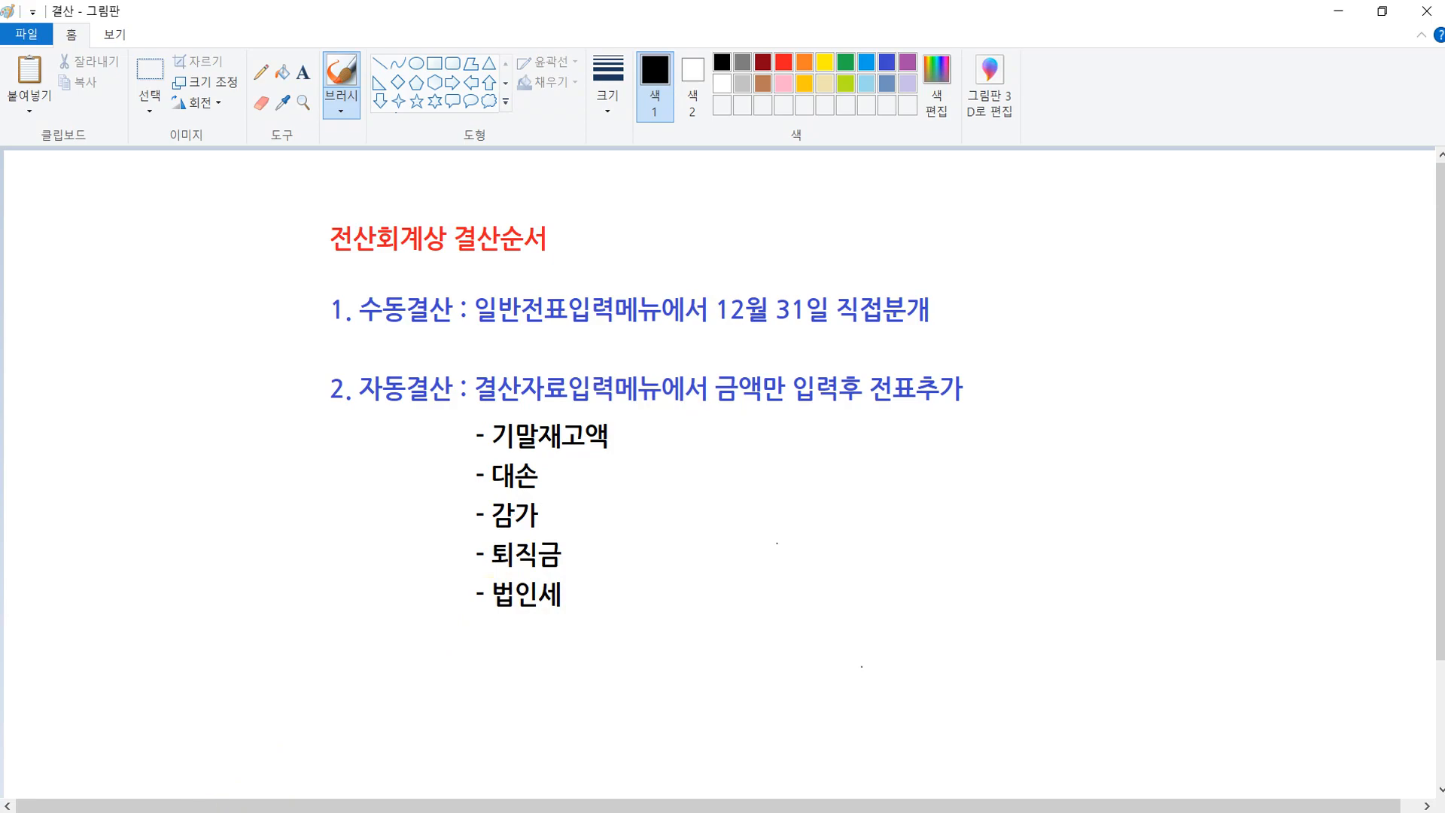
Return to the Hangul answer document and review 문제5 questions [2] and [3], including the 감가상각비 table by department
{"action": "left_click", "coordinate": [266, 778]}
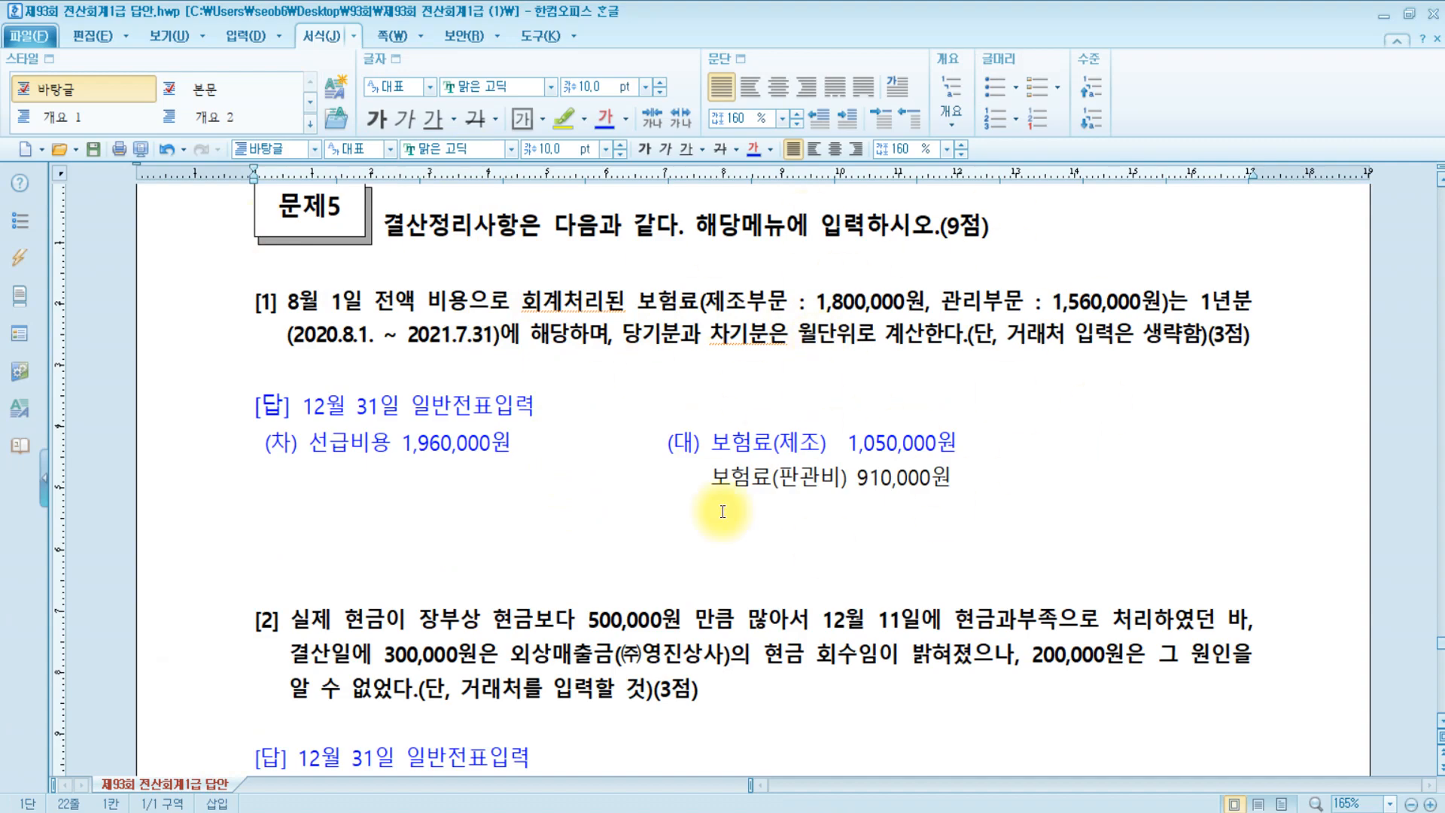
{"action": "scroll", "coordinate": [451, 437], "scroll_direction": "down", "scroll_amount": 3}
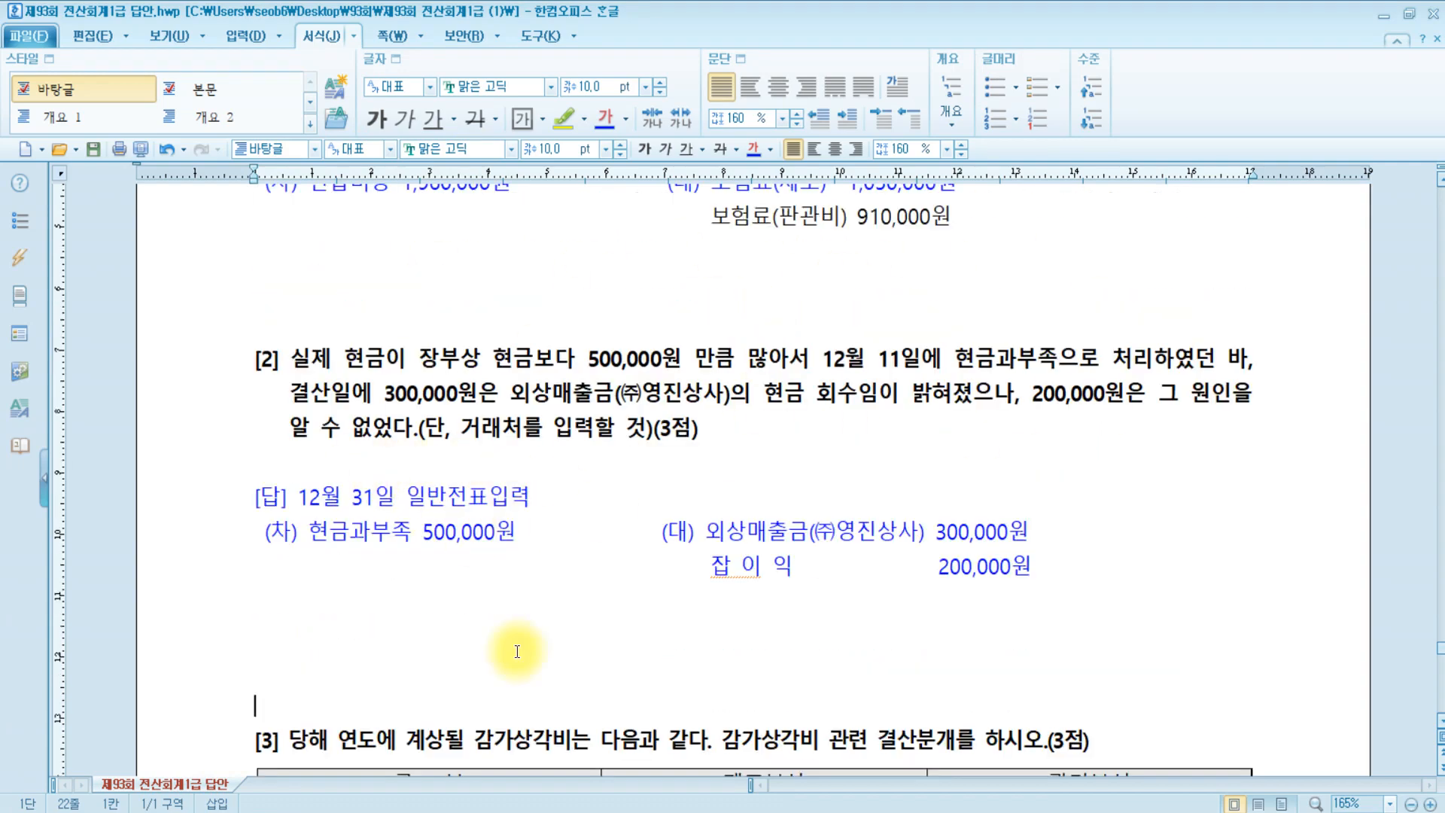
{"action": "scroll", "coordinate": [845, 543], "scroll_direction": "down", "scroll_amount": 5}
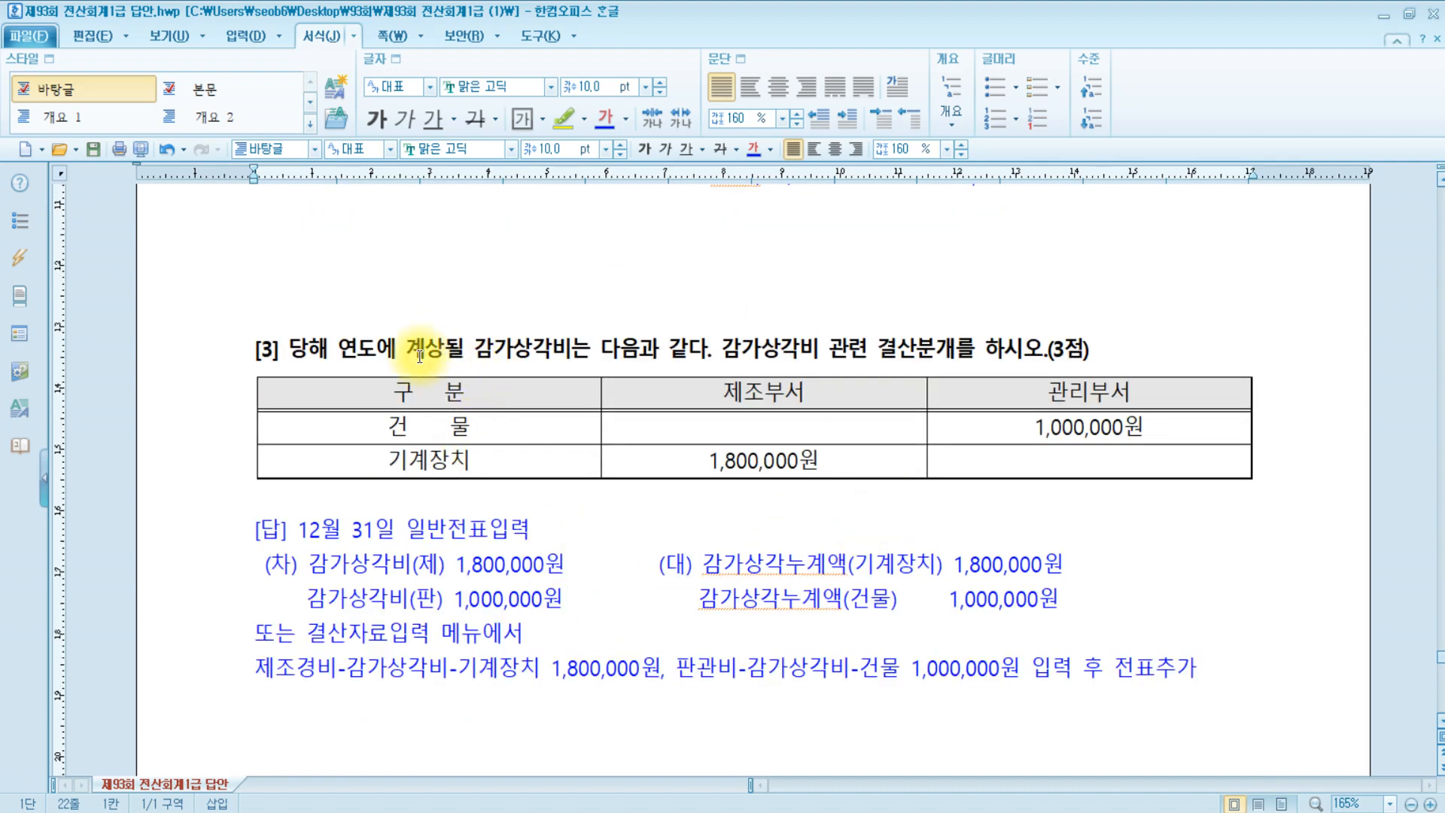
{"action": "left_click_drag", "start_coordinate": [474, 348], "coordinate": [503, 346]}
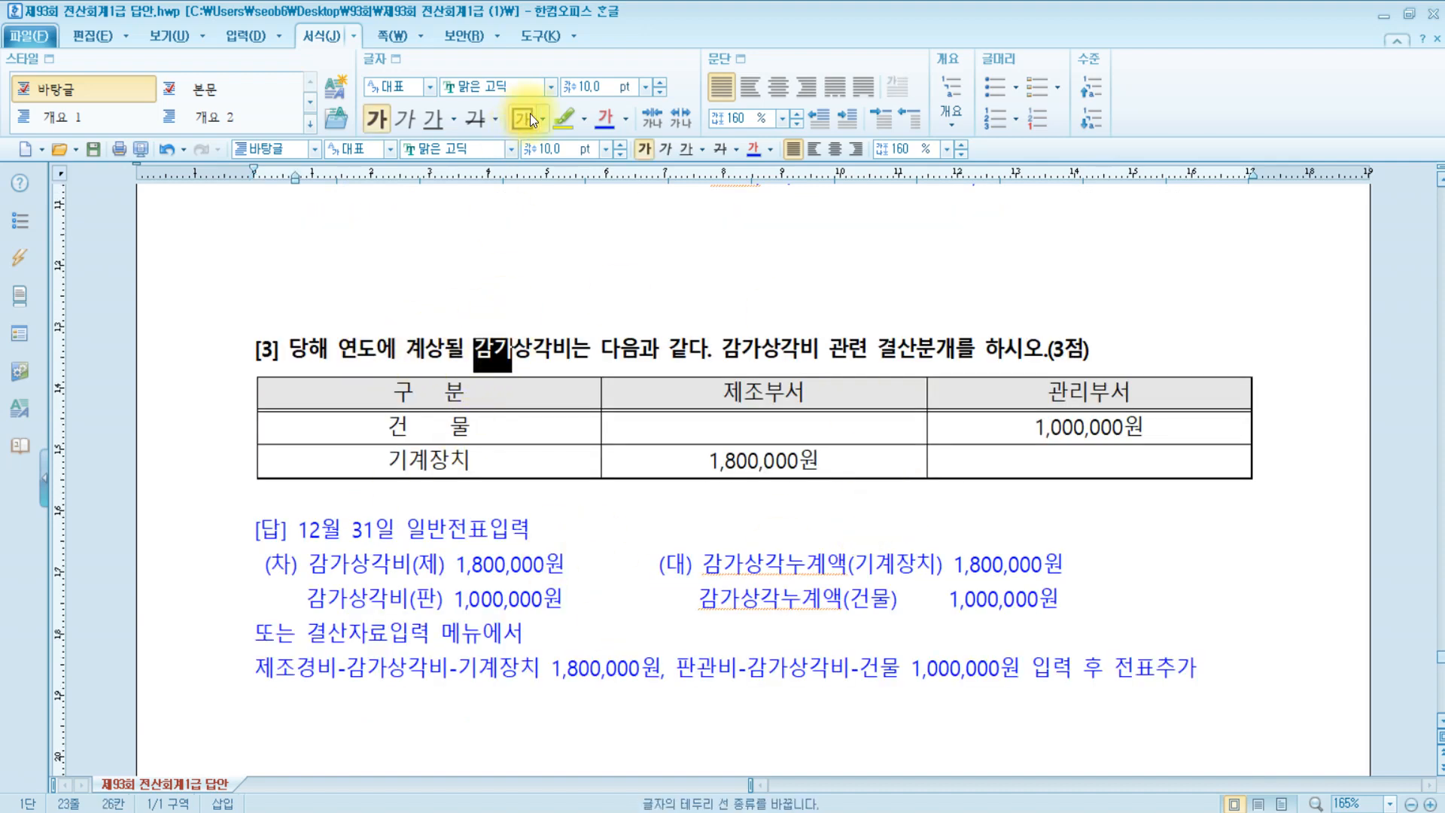
{"action": "left_click", "coordinate": [561, 118]}
{"action": "left_click", "coordinate": [710, 461]}
{"action": "scroll", "coordinate": [710, 461], "scroll_direction": "up", "scroll_amount": 9}
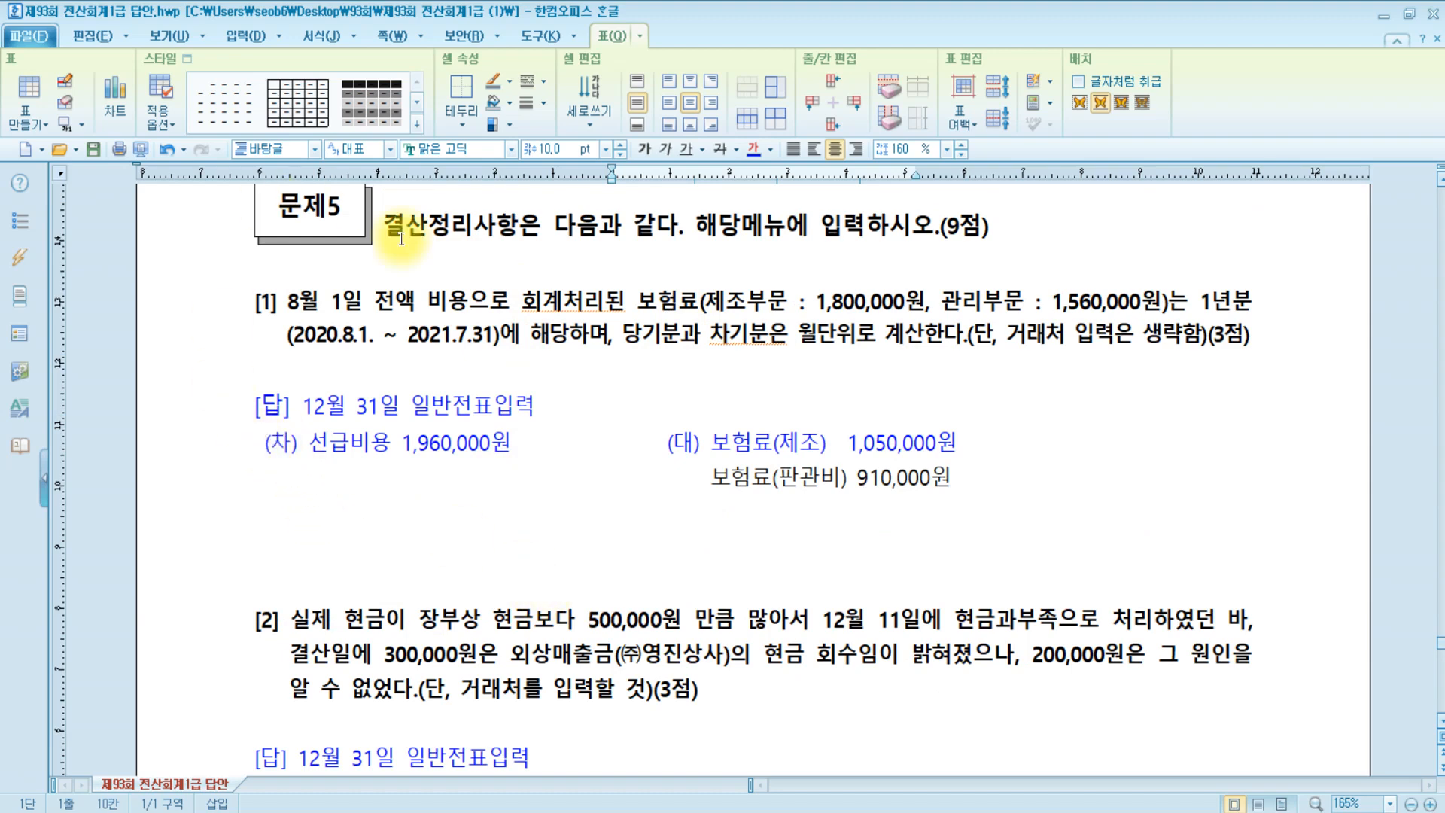
Examine question [1] of 문제5 for the 보험료 amounts, the coverage period, the monthly calculation basis and the 거래처 instruction
{"action": "left_click", "coordinate": [288, 303]}
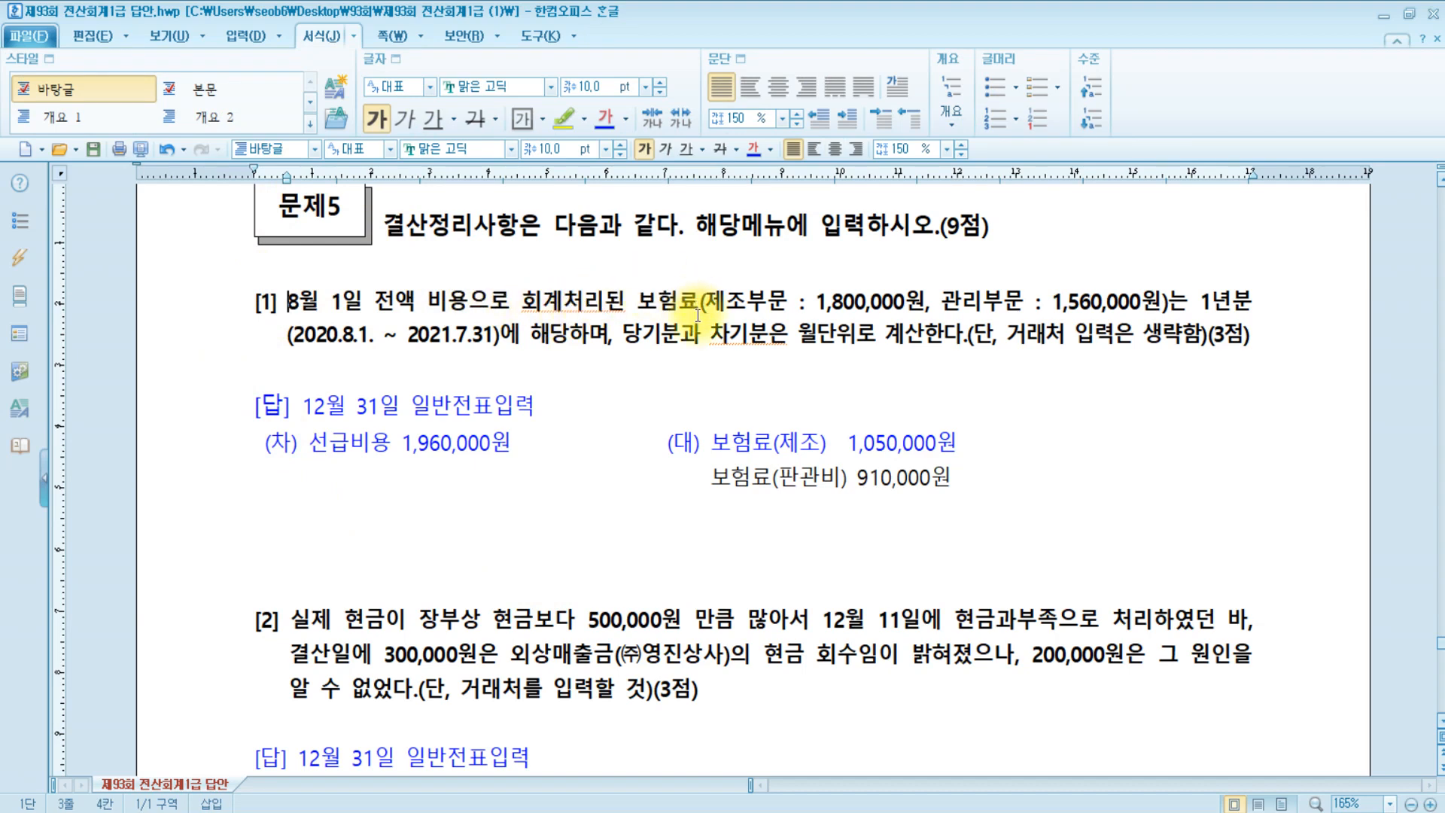
{"action": "left_click", "coordinate": [748, 302]}
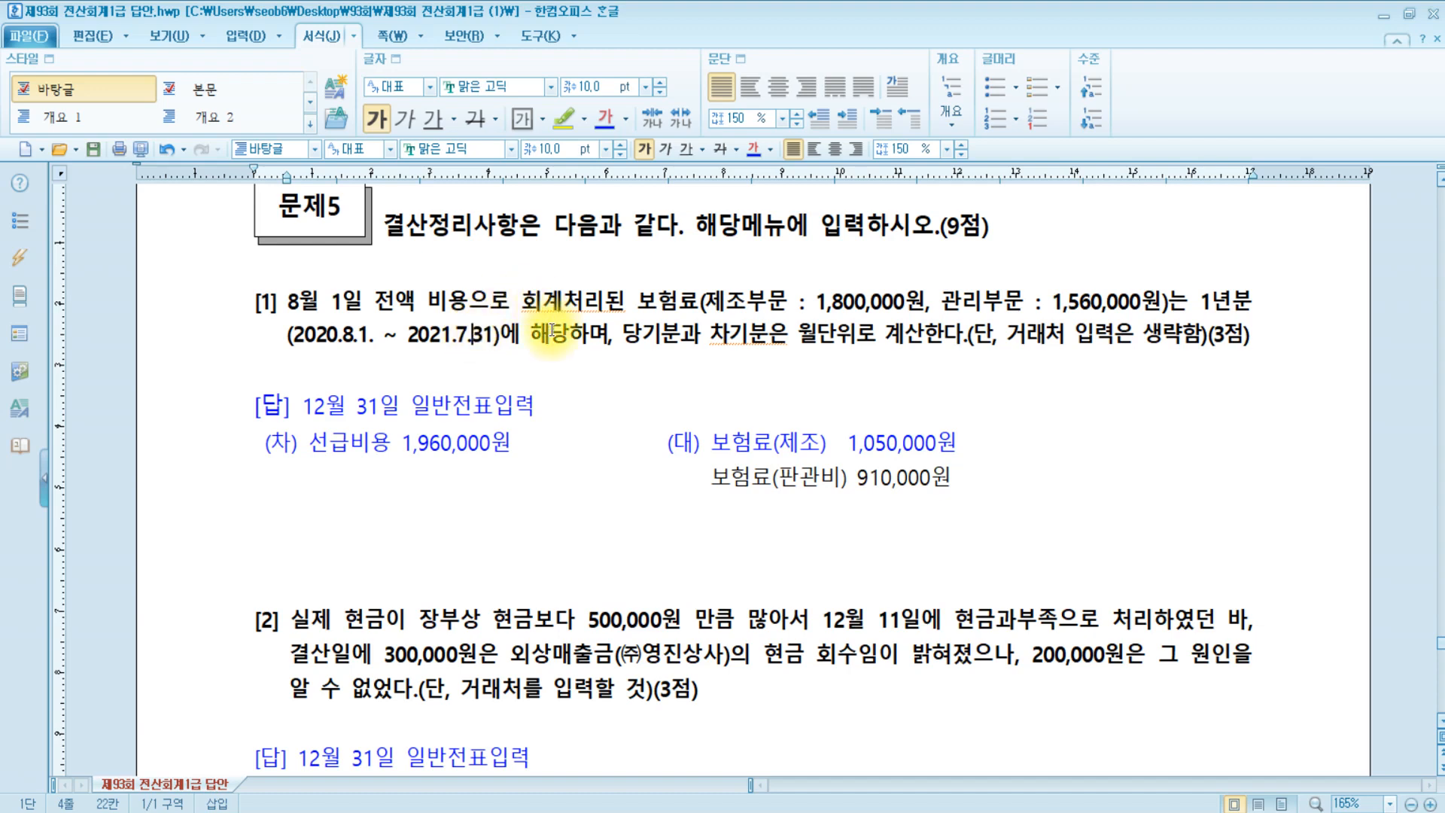
{"action": "left_click", "coordinate": [732, 333]}
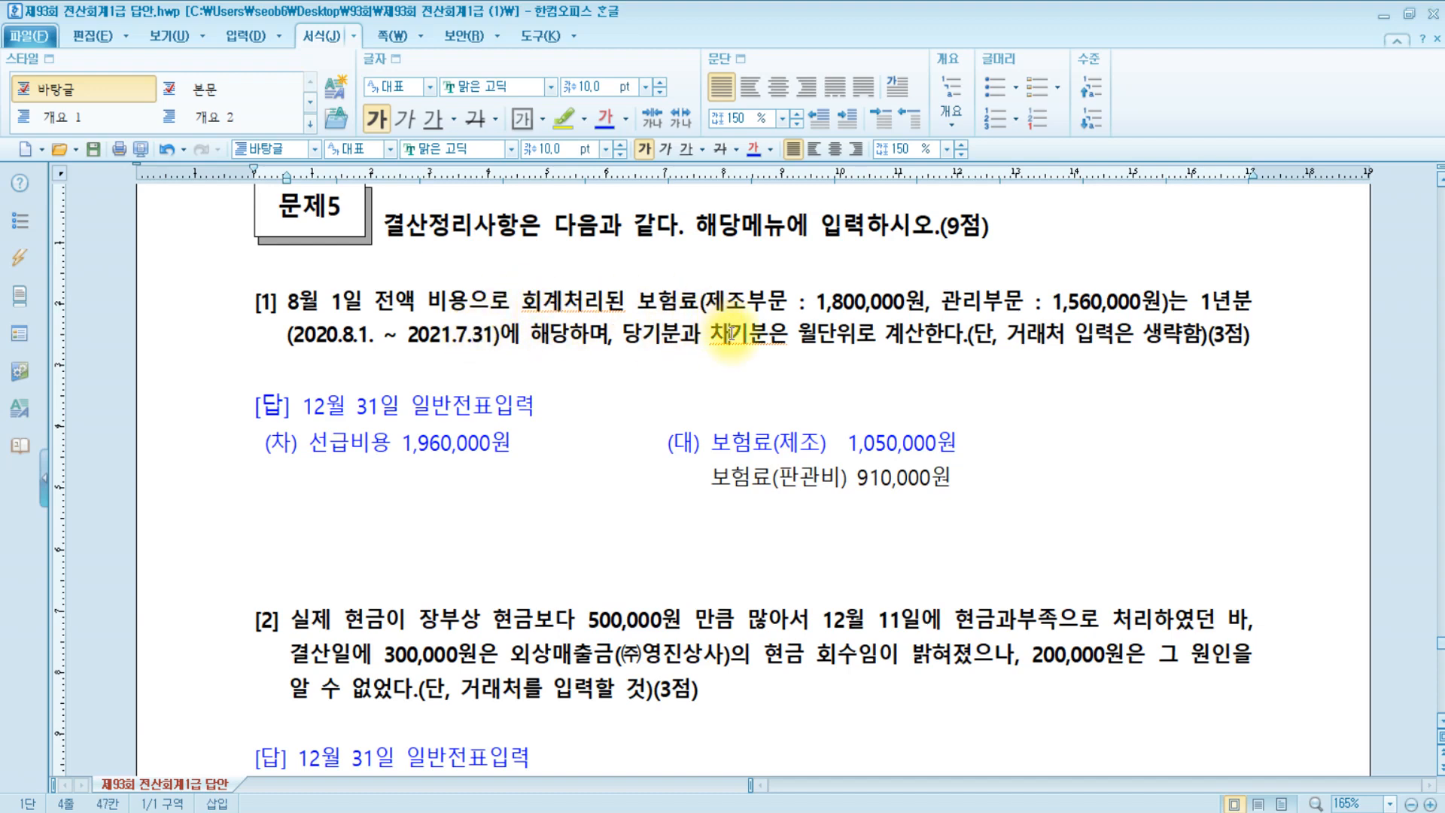
{"action": "left_click", "coordinate": [855, 333]}
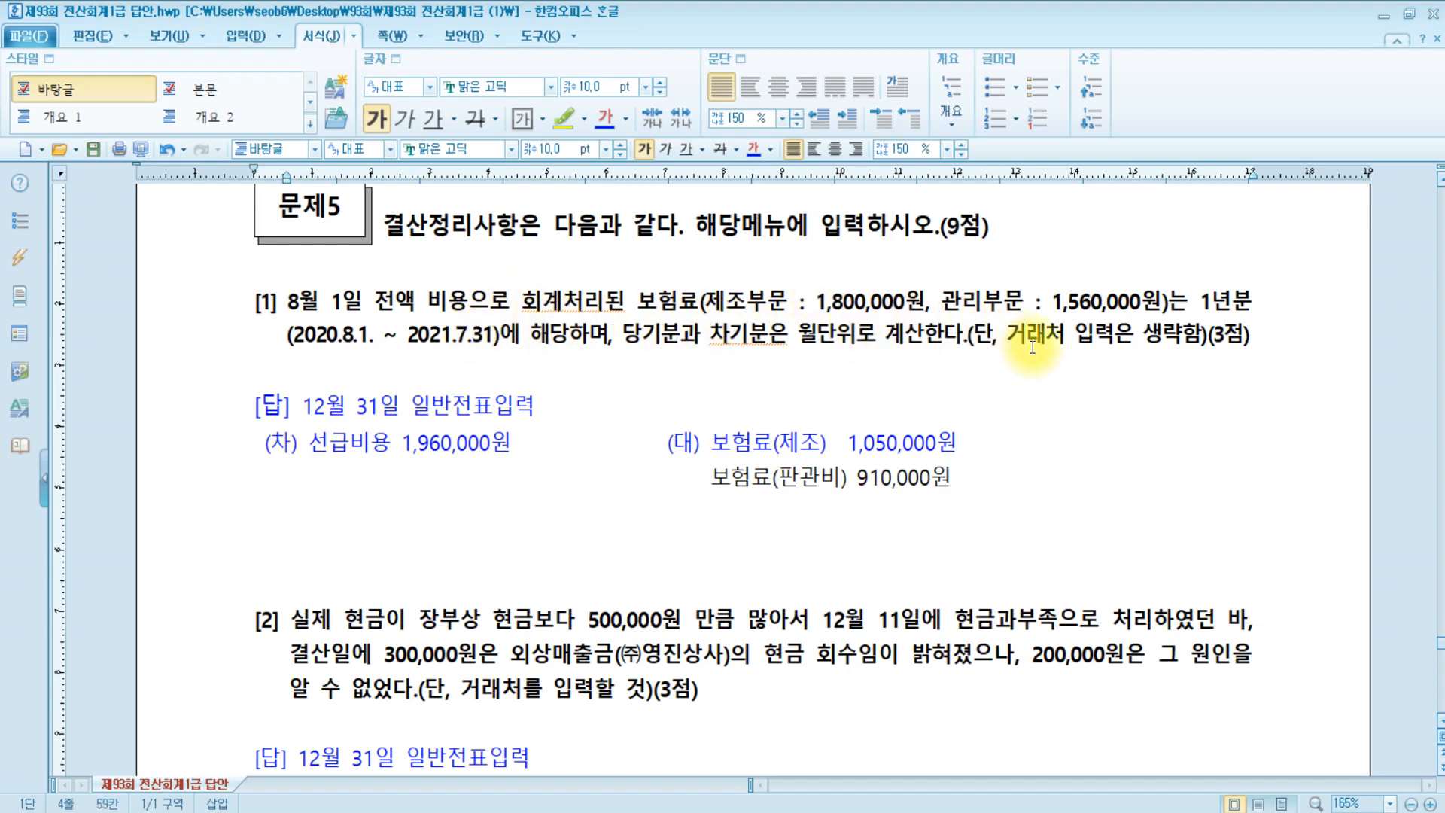
{"action": "left_click", "coordinate": [1081, 343]}
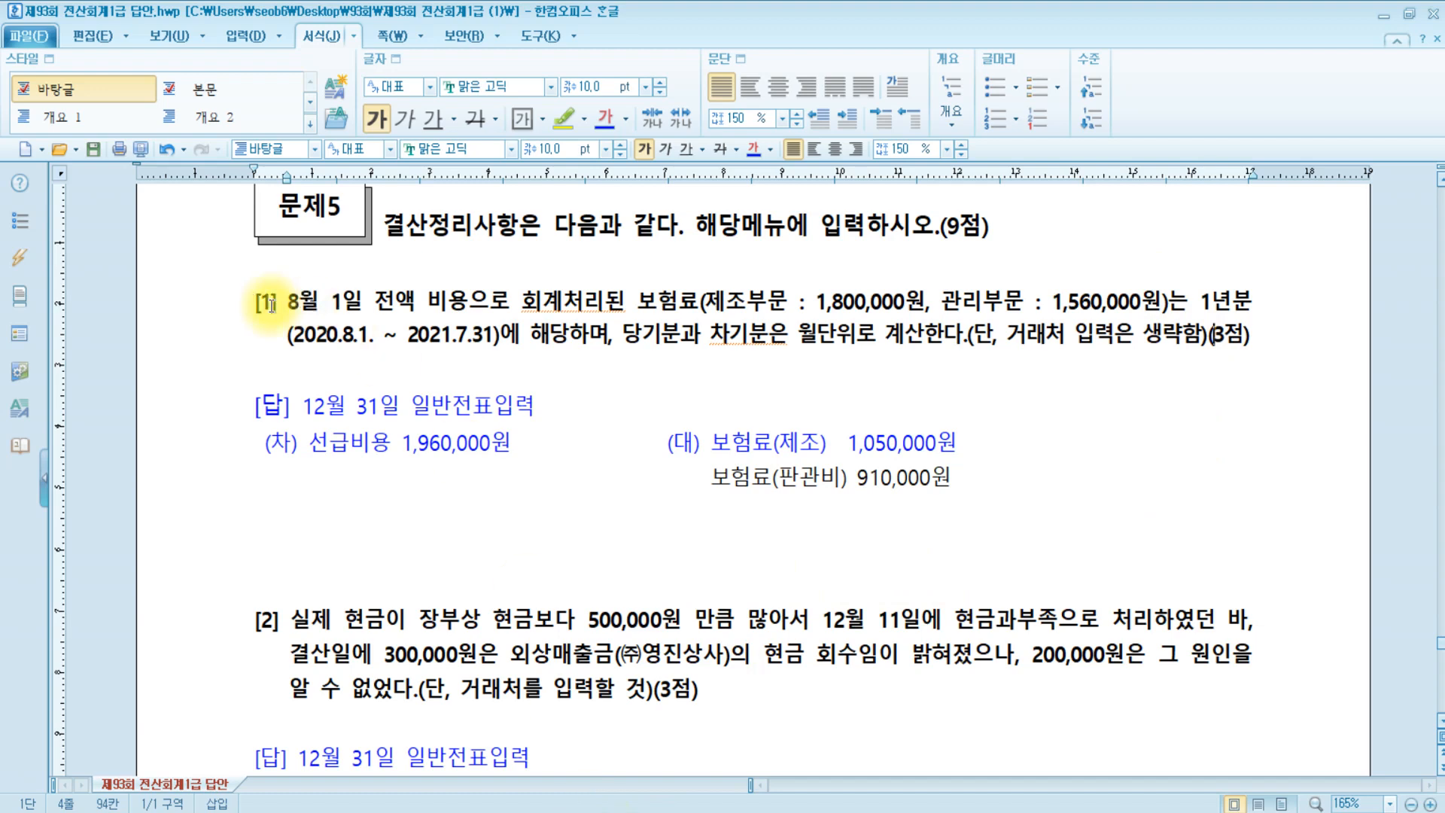
Look up the August 1 voucher in 일반전표입력 and review its two 보험료 lines and the 보통예금 line
{"action": "left_click_drag", "start_coordinate": [280, 302], "coordinate": [368, 302]}
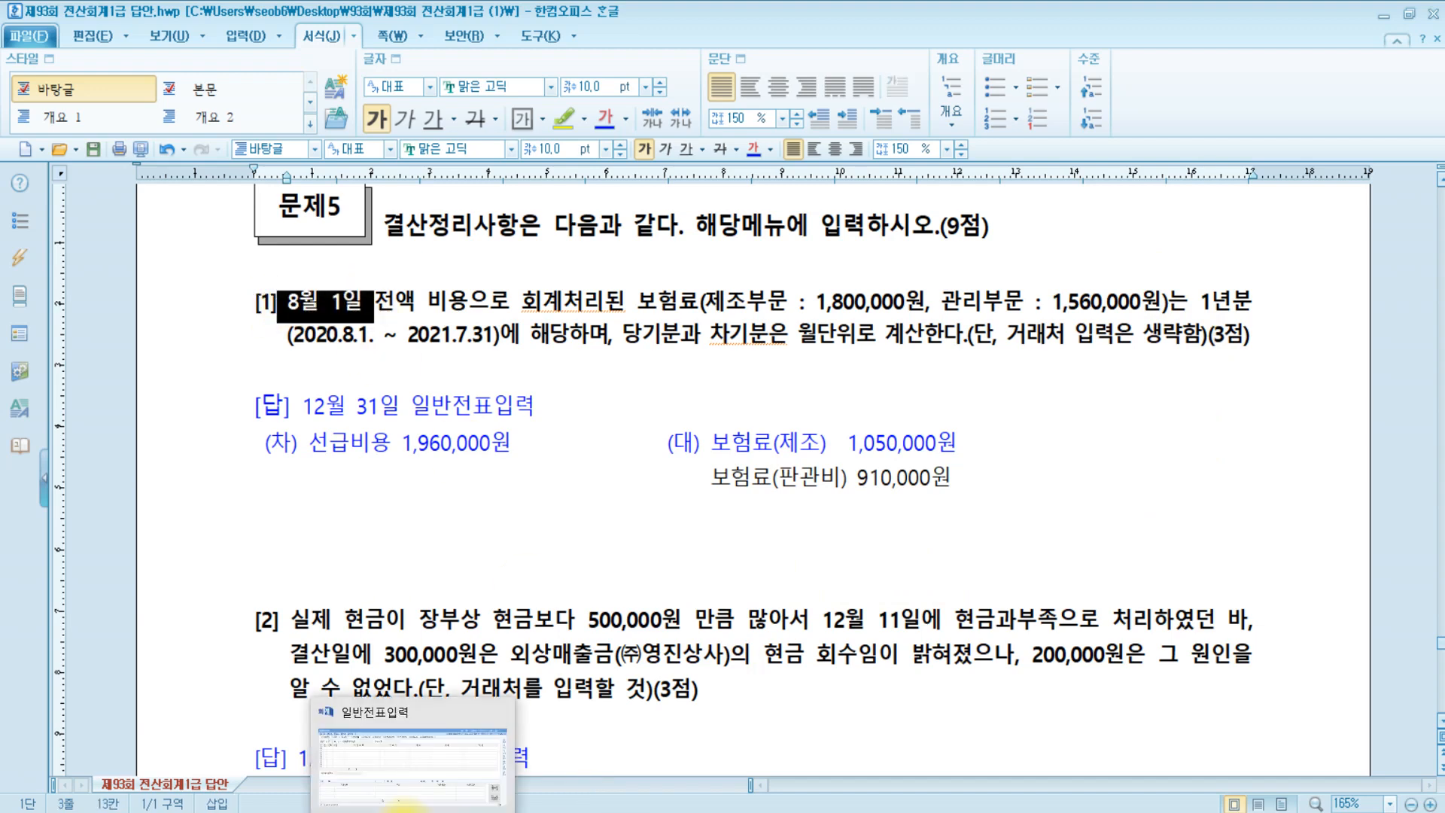
{"action": "left_click", "coordinate": [404, 810]}
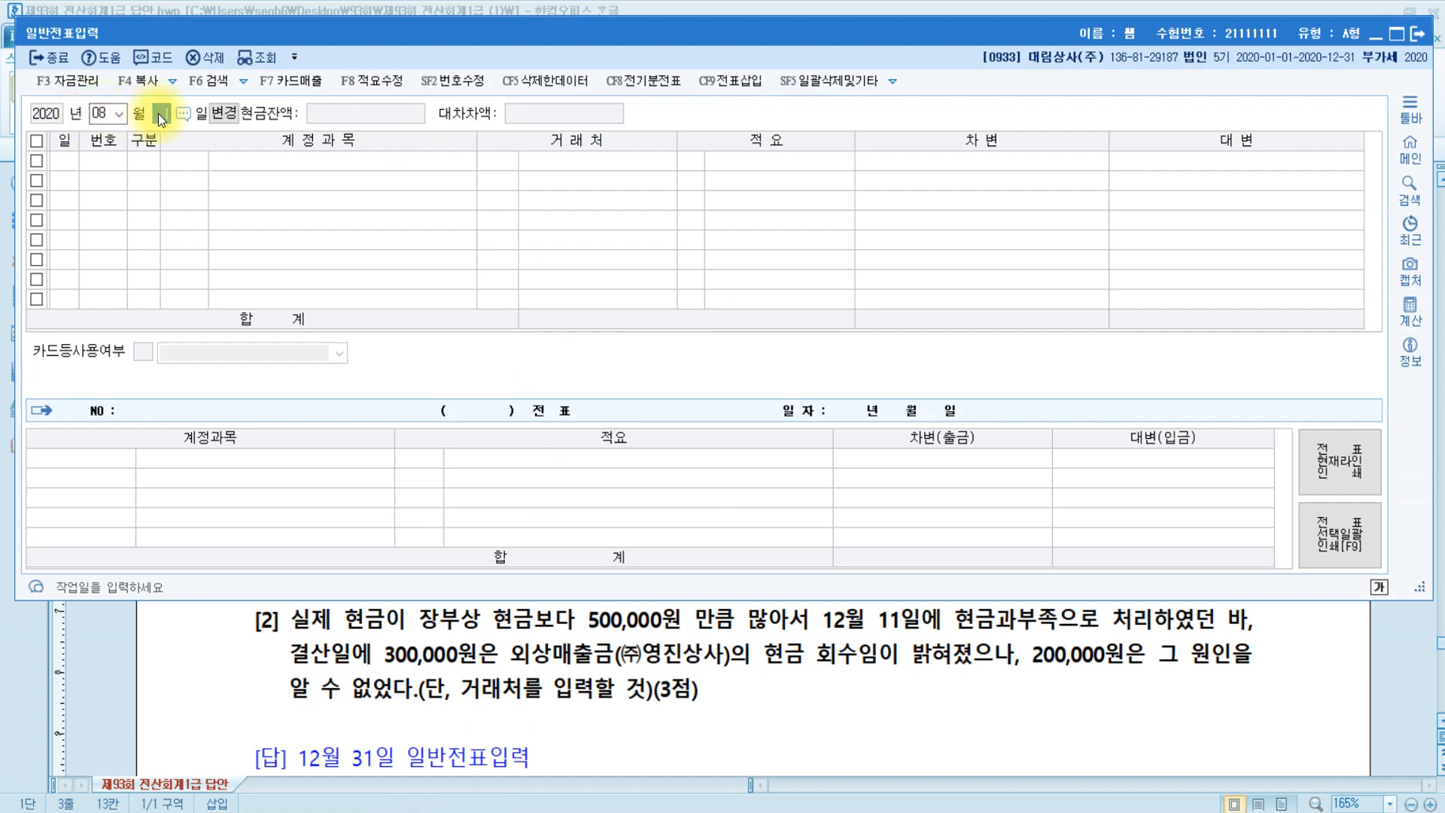
{"action": "key", "text": "Return"}
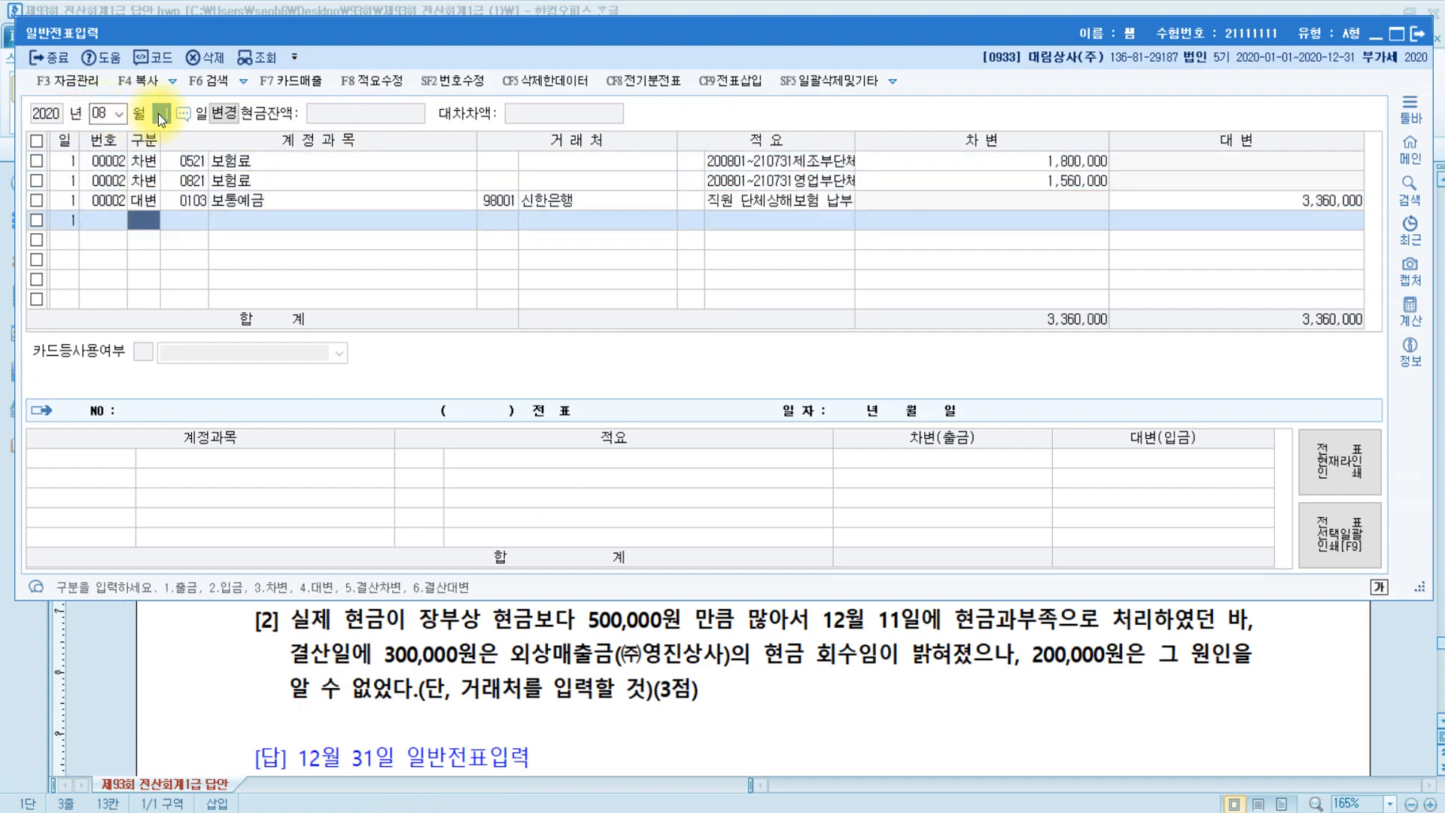
{"action": "left_click", "coordinate": [1247, 200]}
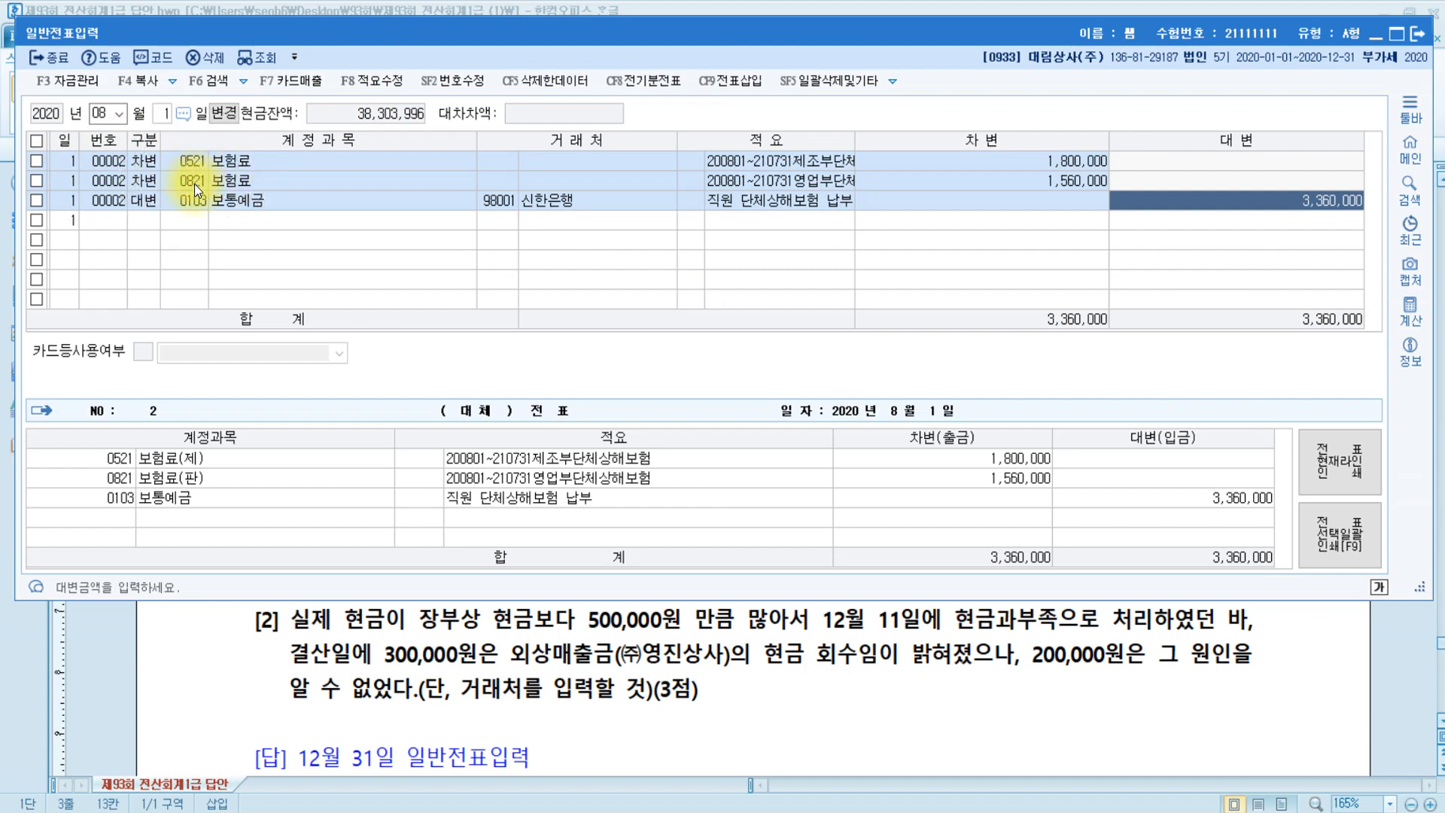
{"action": "left_click", "coordinate": [1070, 160]}
{"action": "left_click", "coordinate": [1067, 182]}
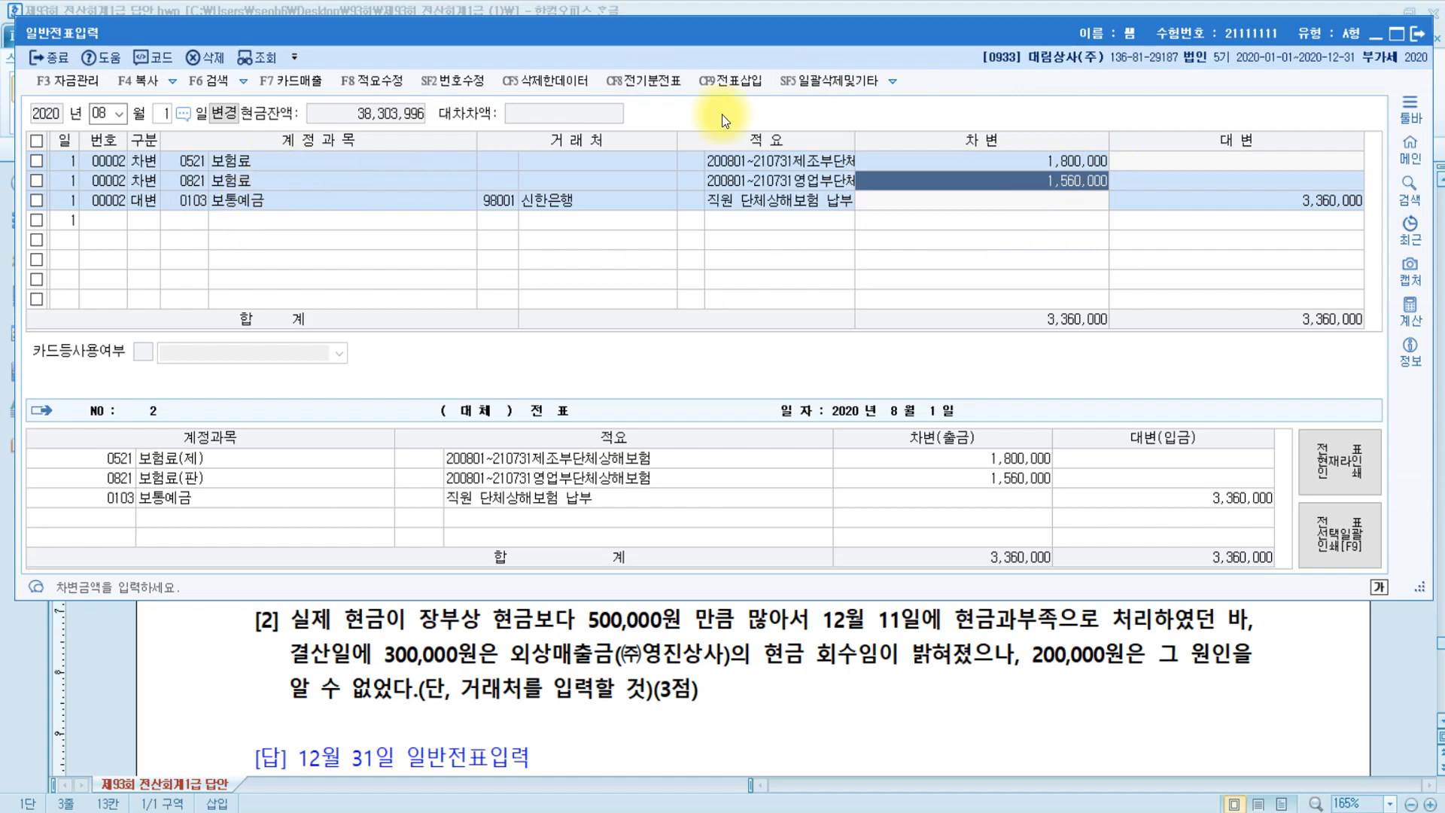
{"action": "left_click", "coordinate": [1279, 201]}
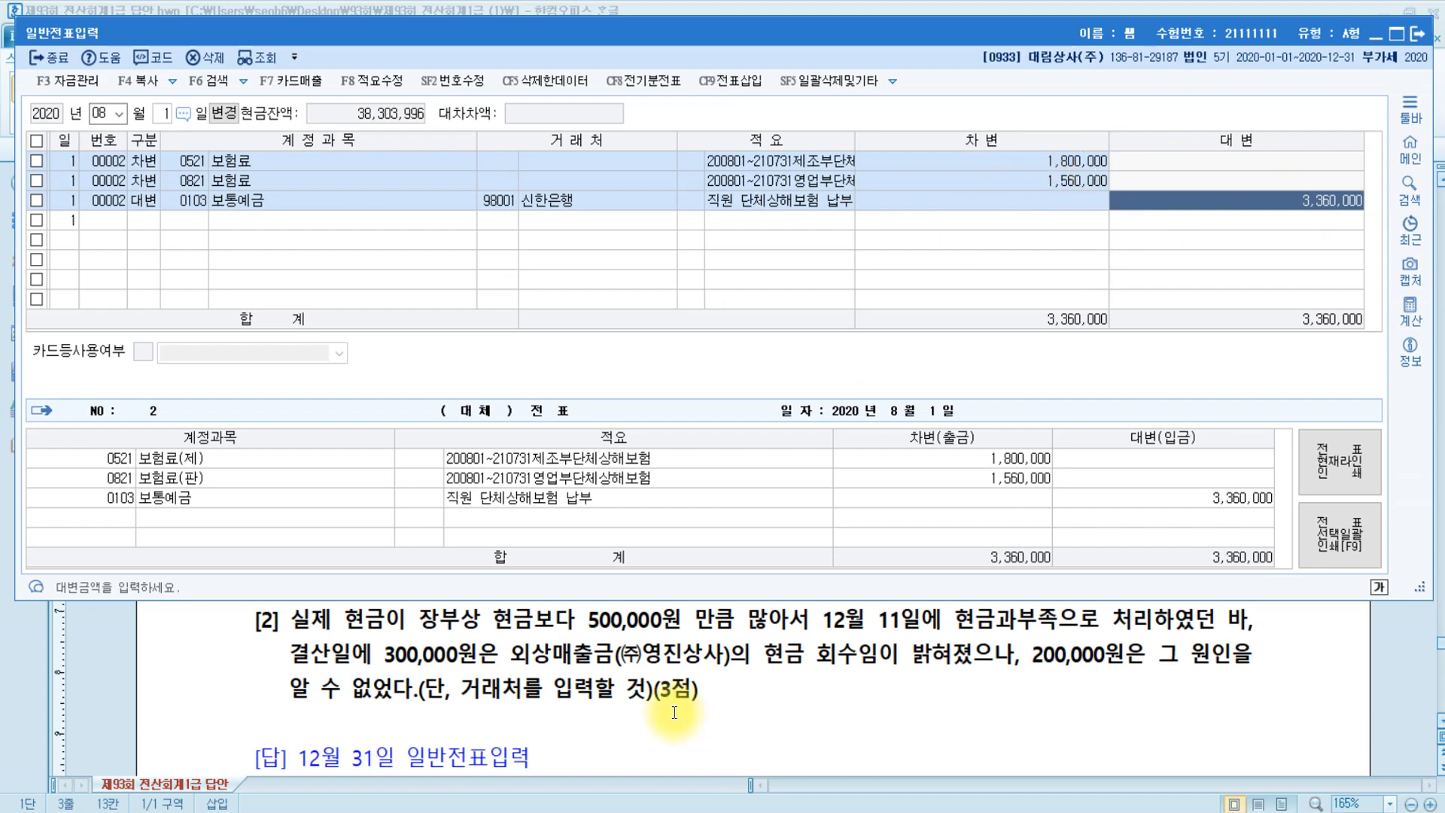
Switch to the untitled Paint drawing and restore the 8/1 note: 보험료(제) 1,800,000 and 보험료(판) 1,560,000 / 보통예금 3,360,000
{"action": "left_click", "coordinate": [460, 812]}
{"action": "left_click", "coordinate": [519, 790]}
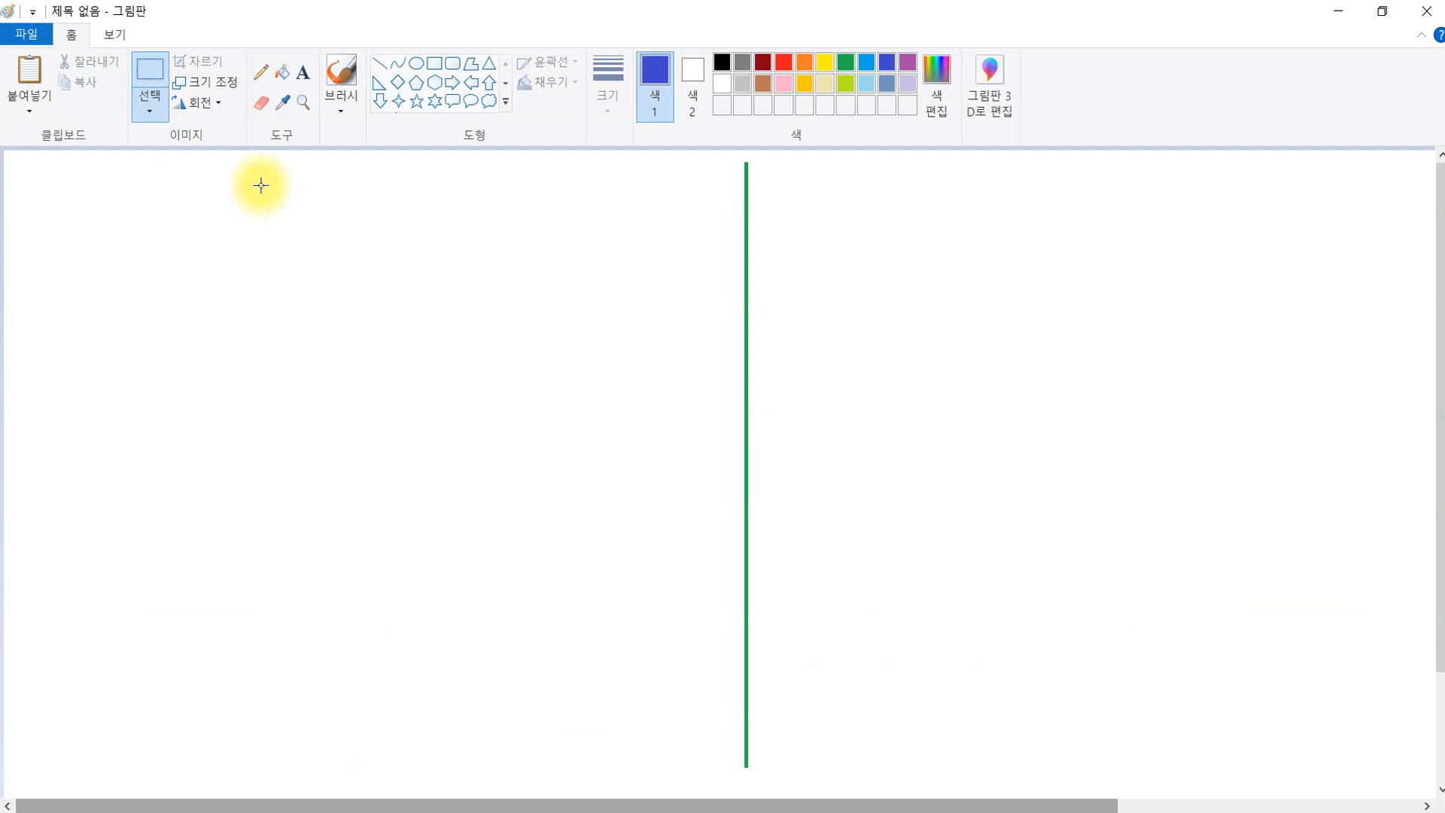
{"action": "key", "text": "ctrl+z"}
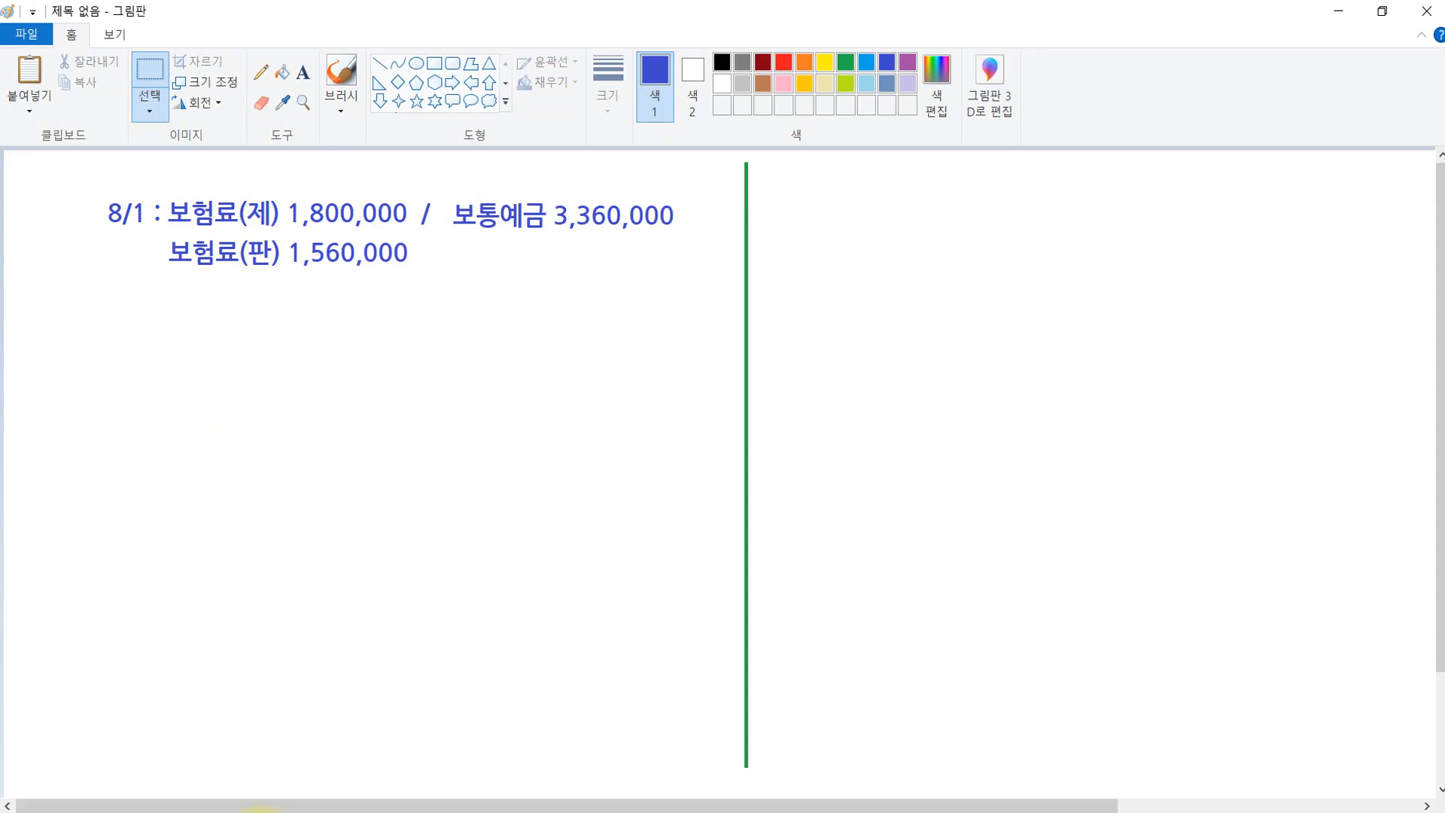
Return to the Hangul answer document and reread question [1] for the 보험료 amounts and the monthly split between periods
{"action": "left_click", "coordinate": [261, 809]}
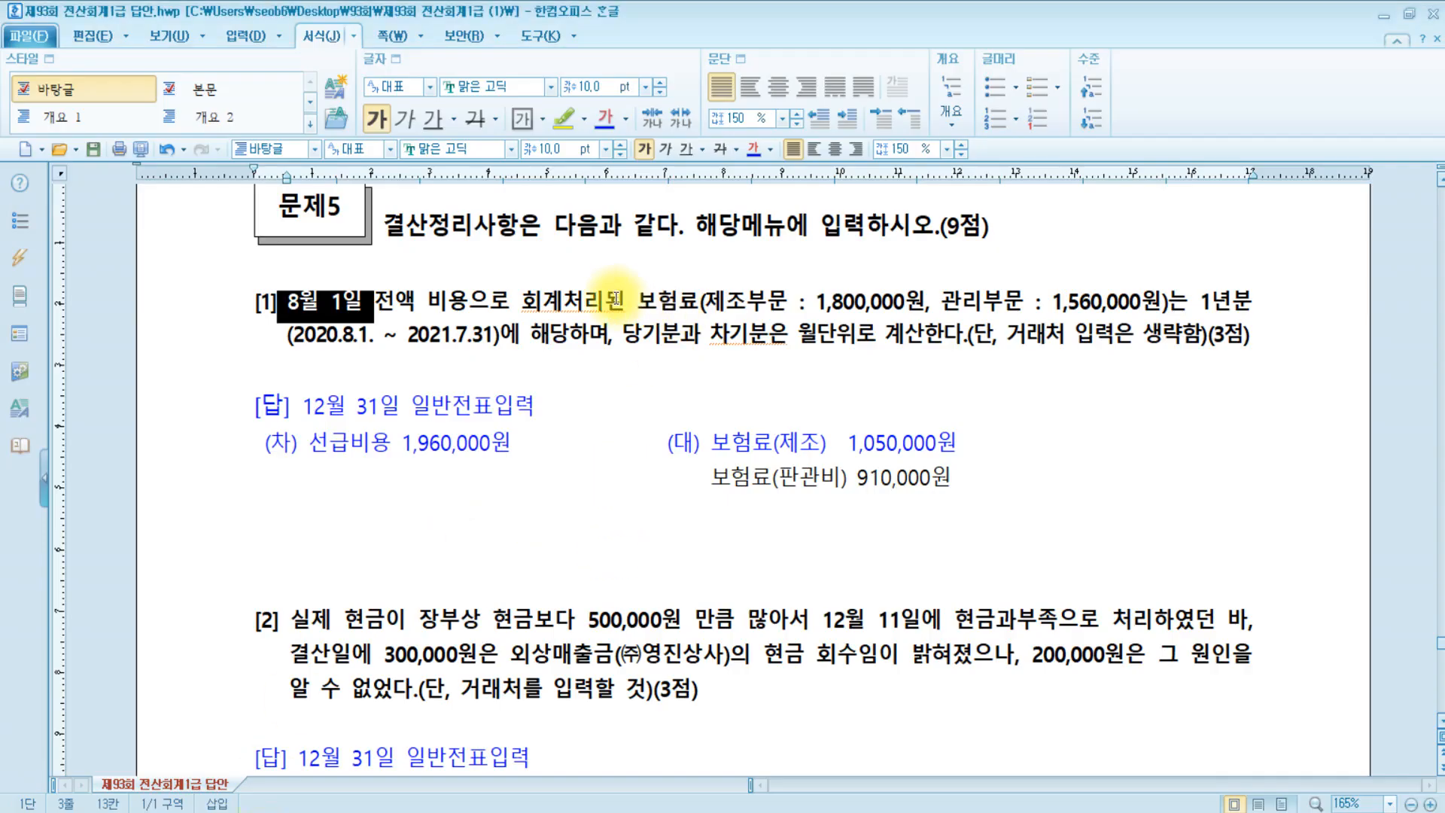
{"action": "left_click", "coordinate": [427, 301]}
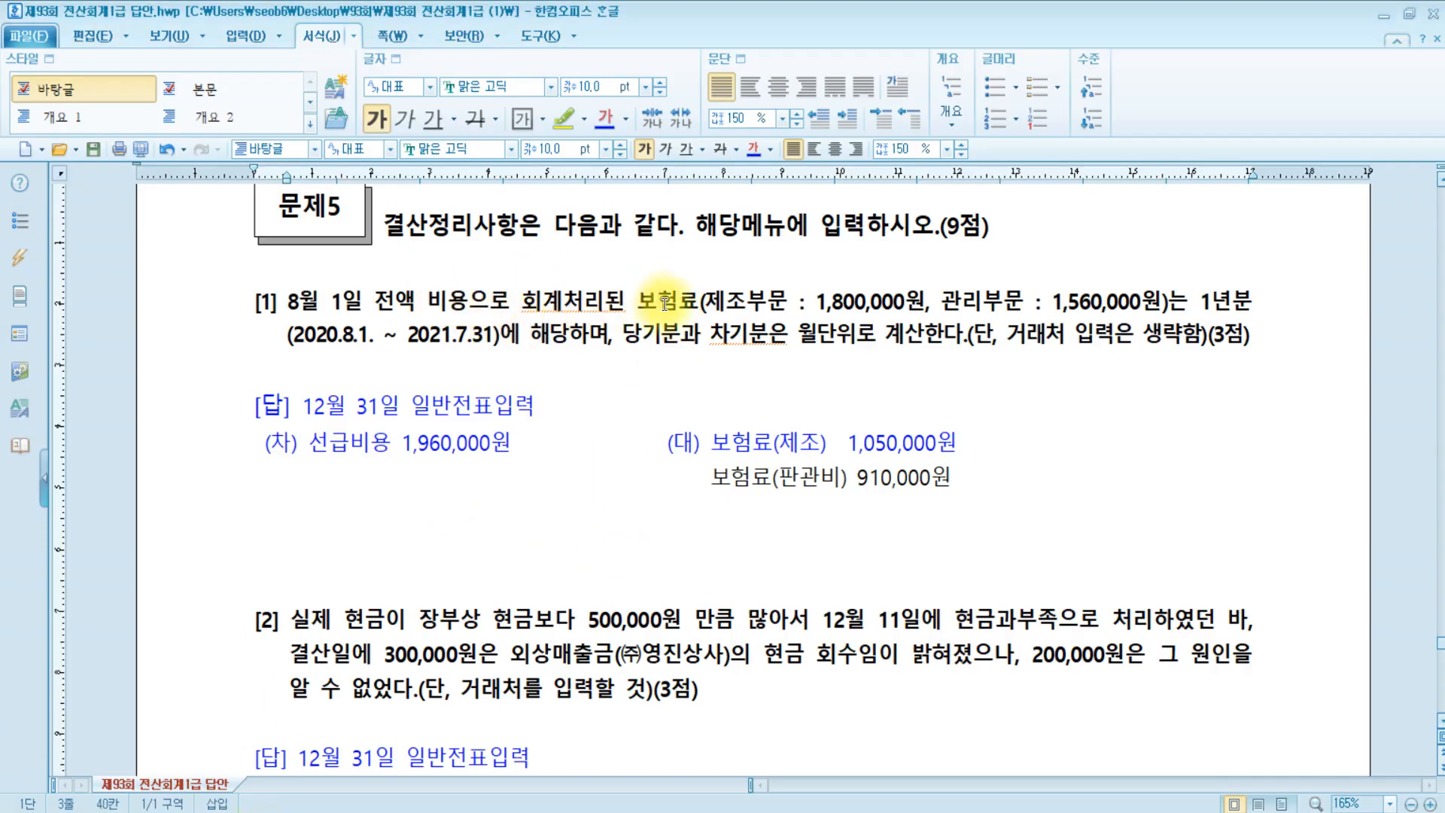
{"action": "left_click_drag", "start_coordinate": [624, 337], "coordinate": [935, 339]}
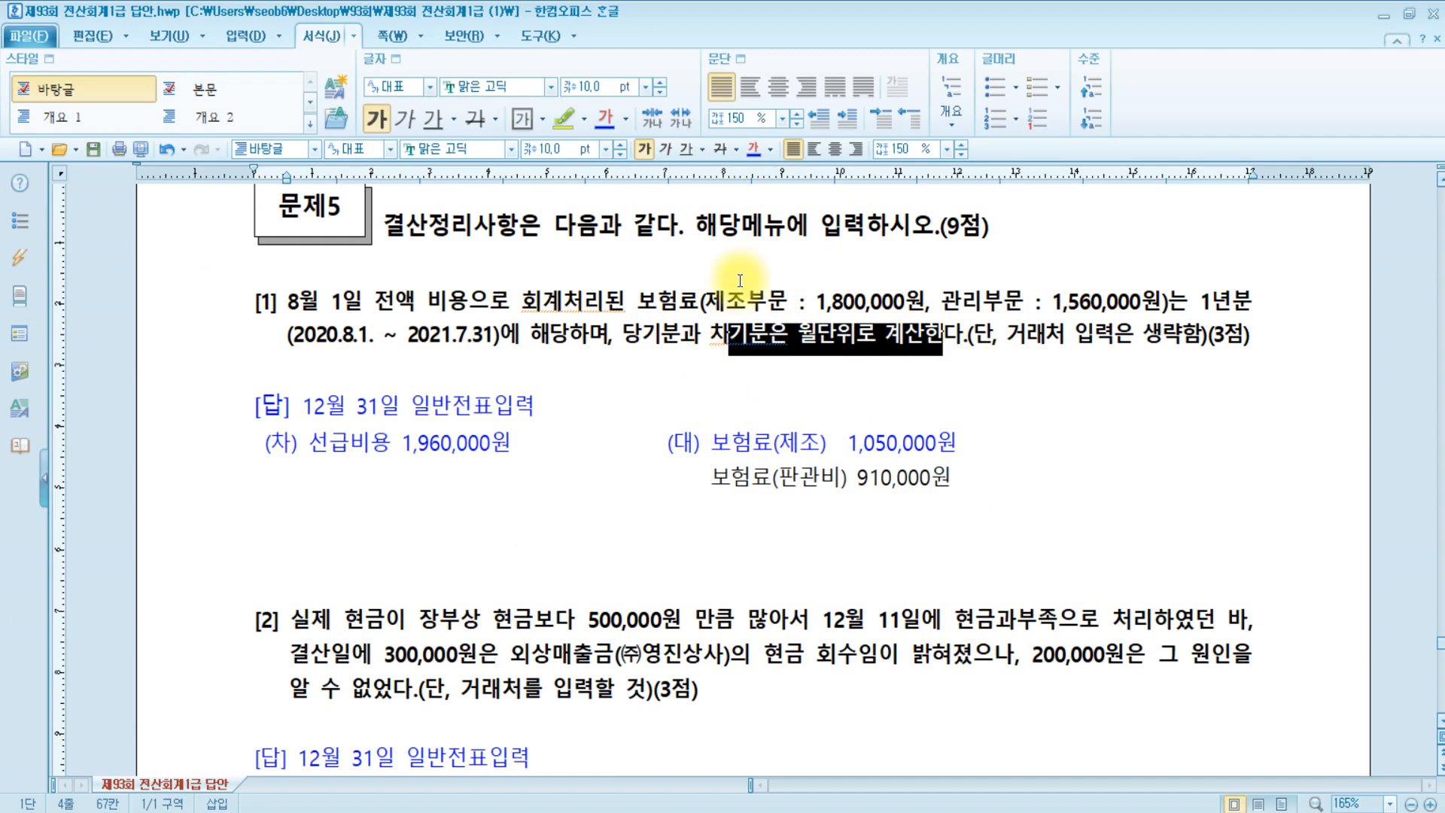
{"action": "left_click", "coordinate": [854, 301]}
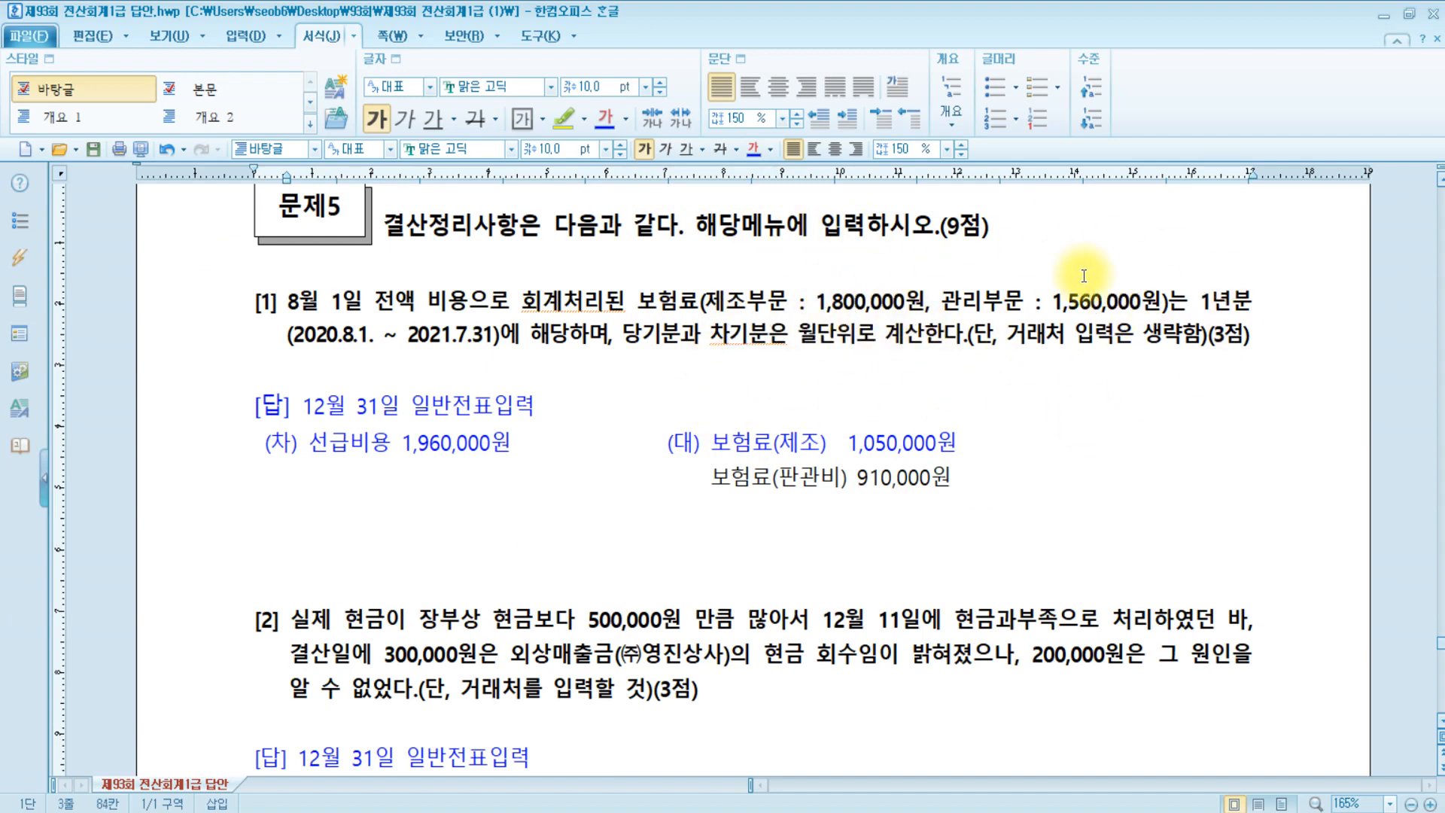
{"action": "left_click_drag", "start_coordinate": [636, 302], "coordinate": [703, 305]}
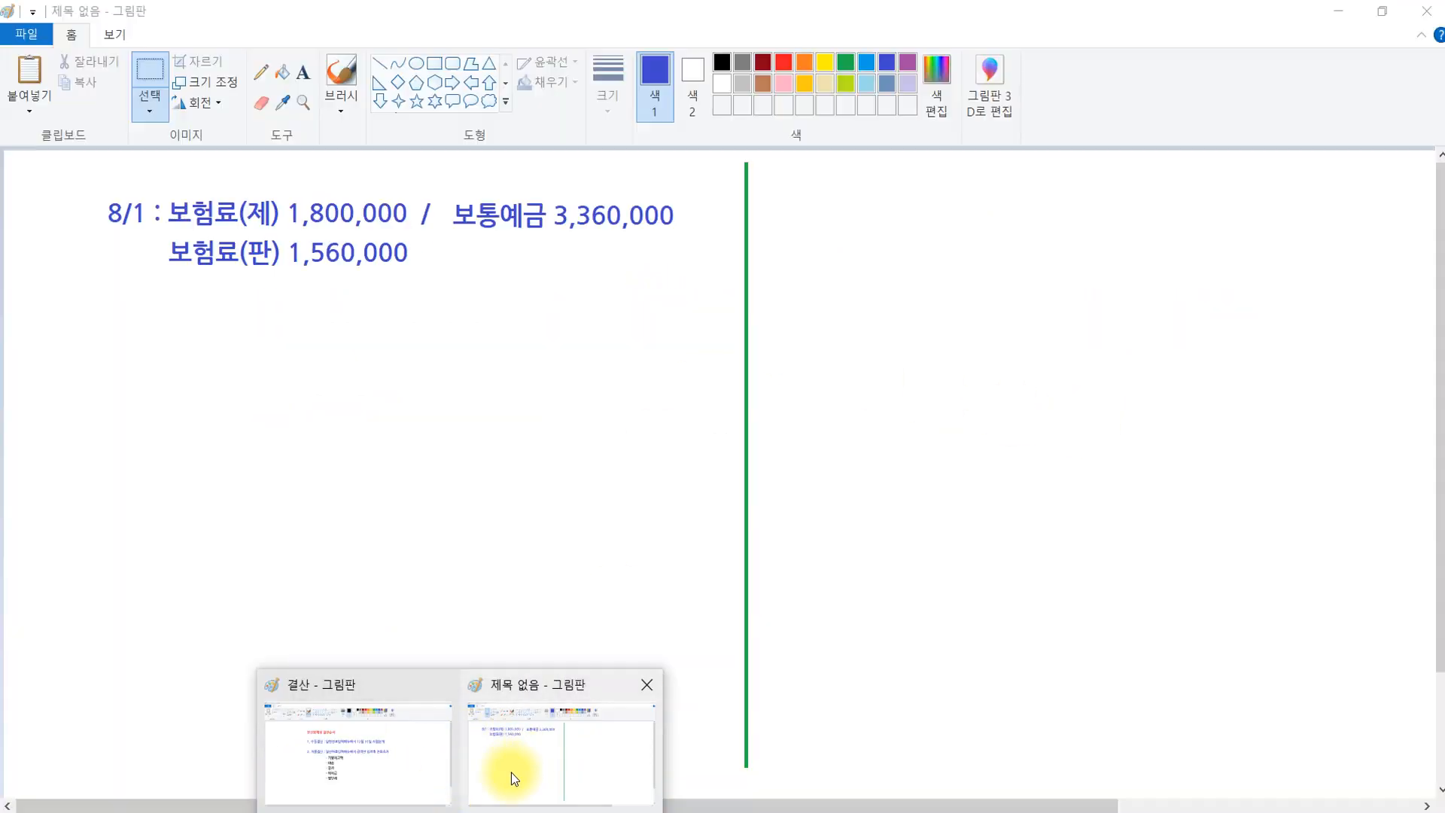
In the untitled Paint drawing, restore the 제조 and 관리 calculations for 8/1~12/31 over 12 months and compare them with the 8/1 entry
{"action": "left_click", "coordinate": [512, 772]}
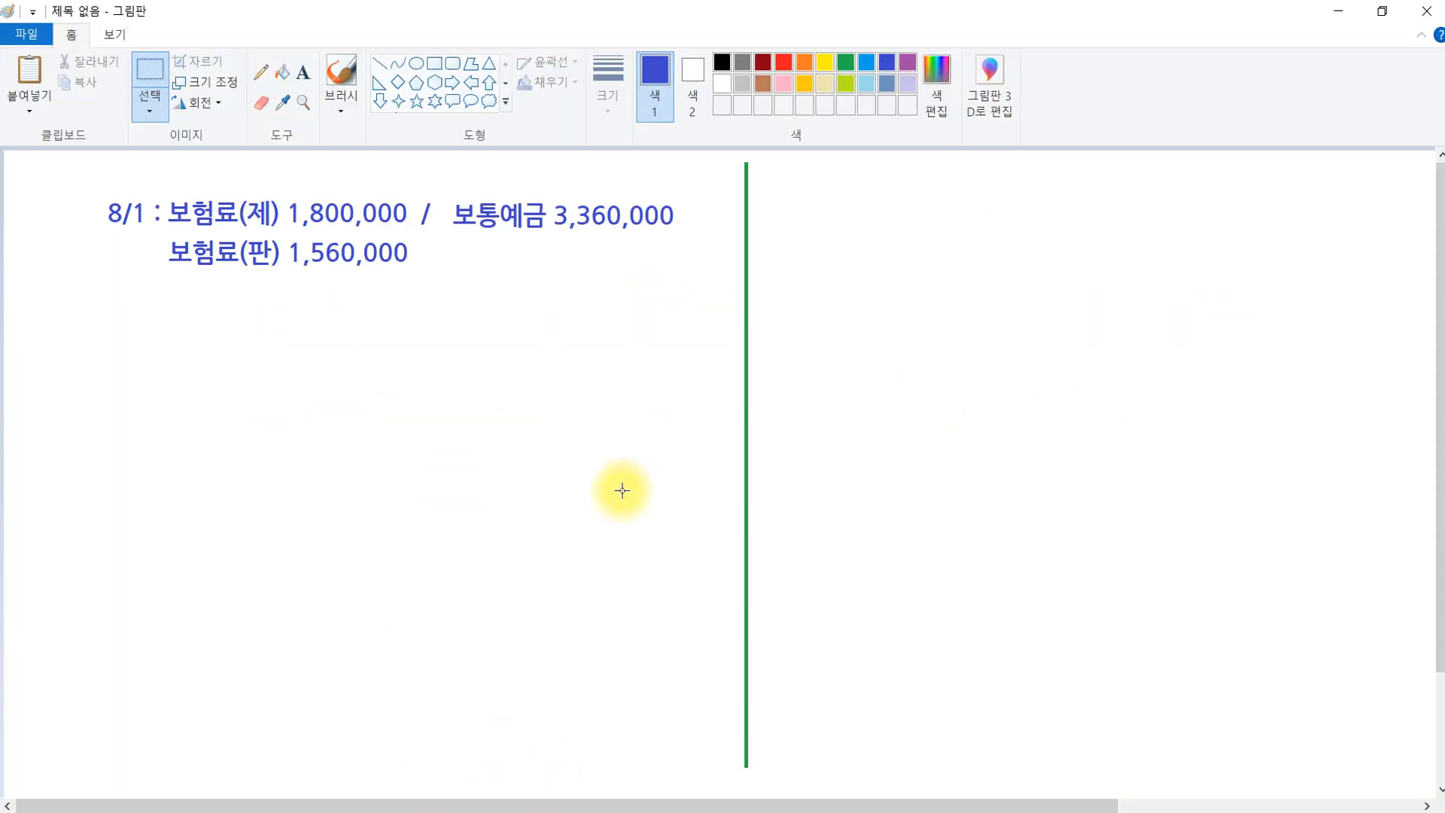
{"action": "key", "text": "ctrl+z"}
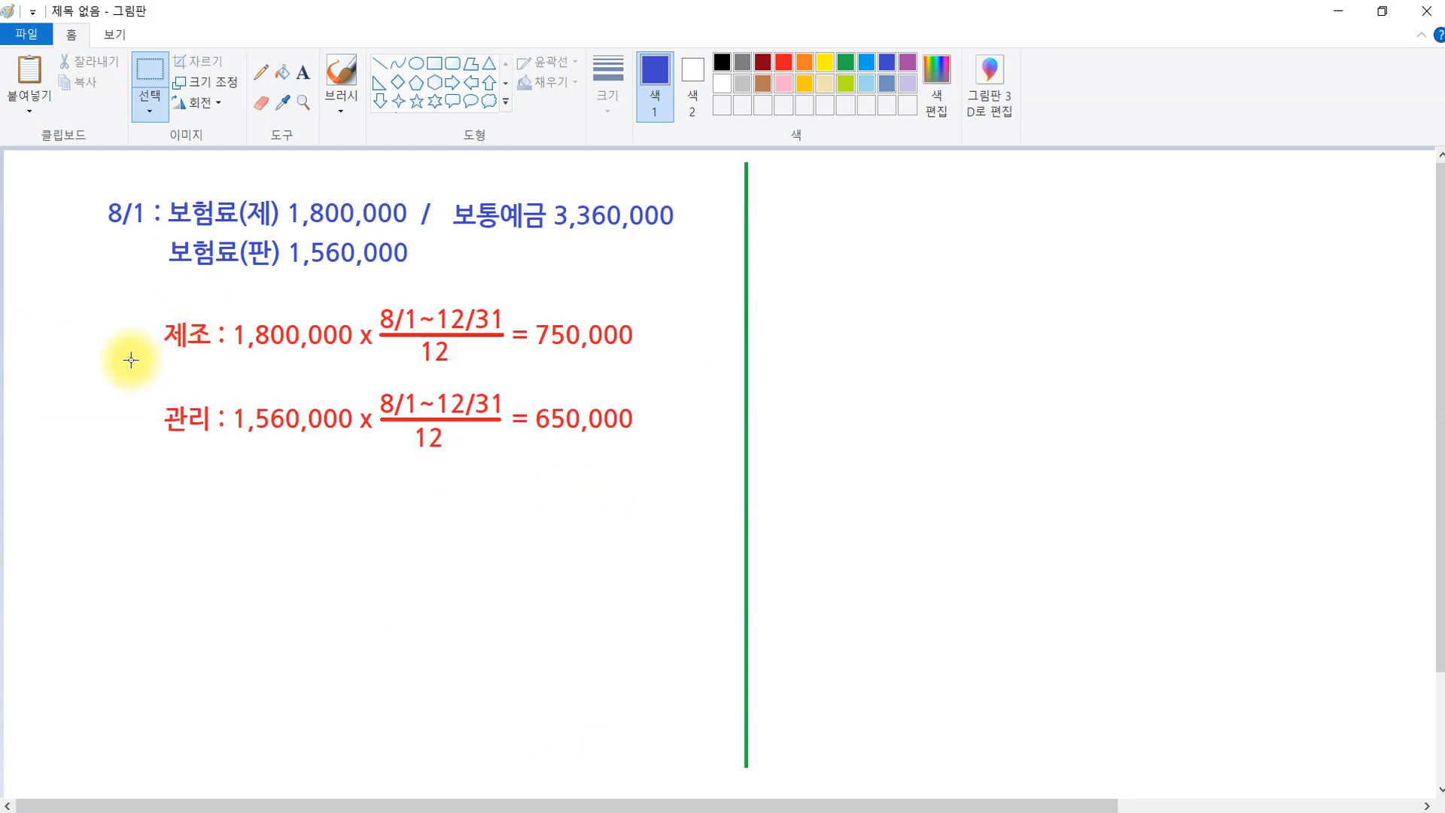
{"action": "left_click", "coordinate": [177, 350]}
{"action": "left_click", "coordinate": [177, 350]}
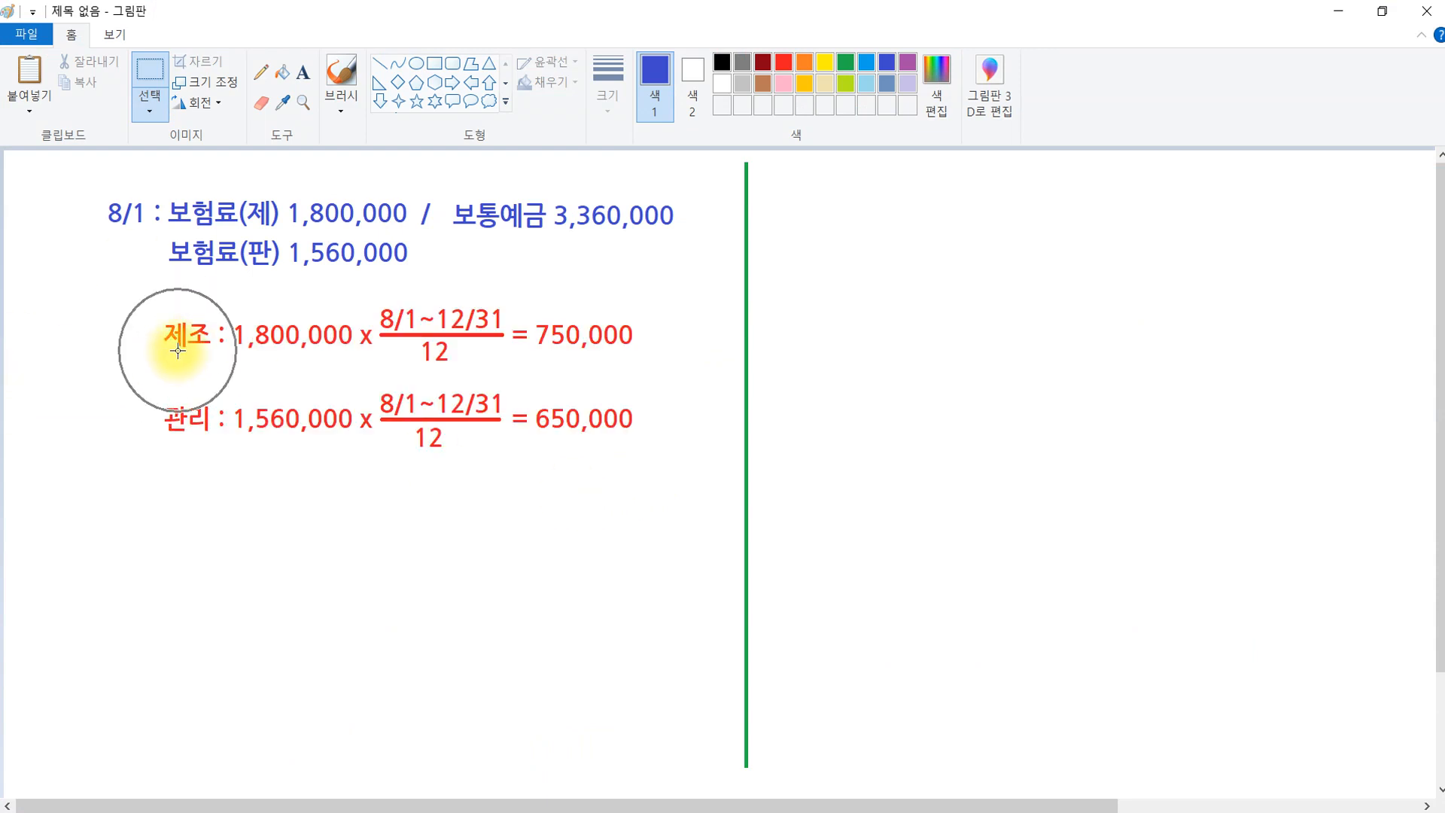
{"action": "left_click", "coordinate": [340, 220]}
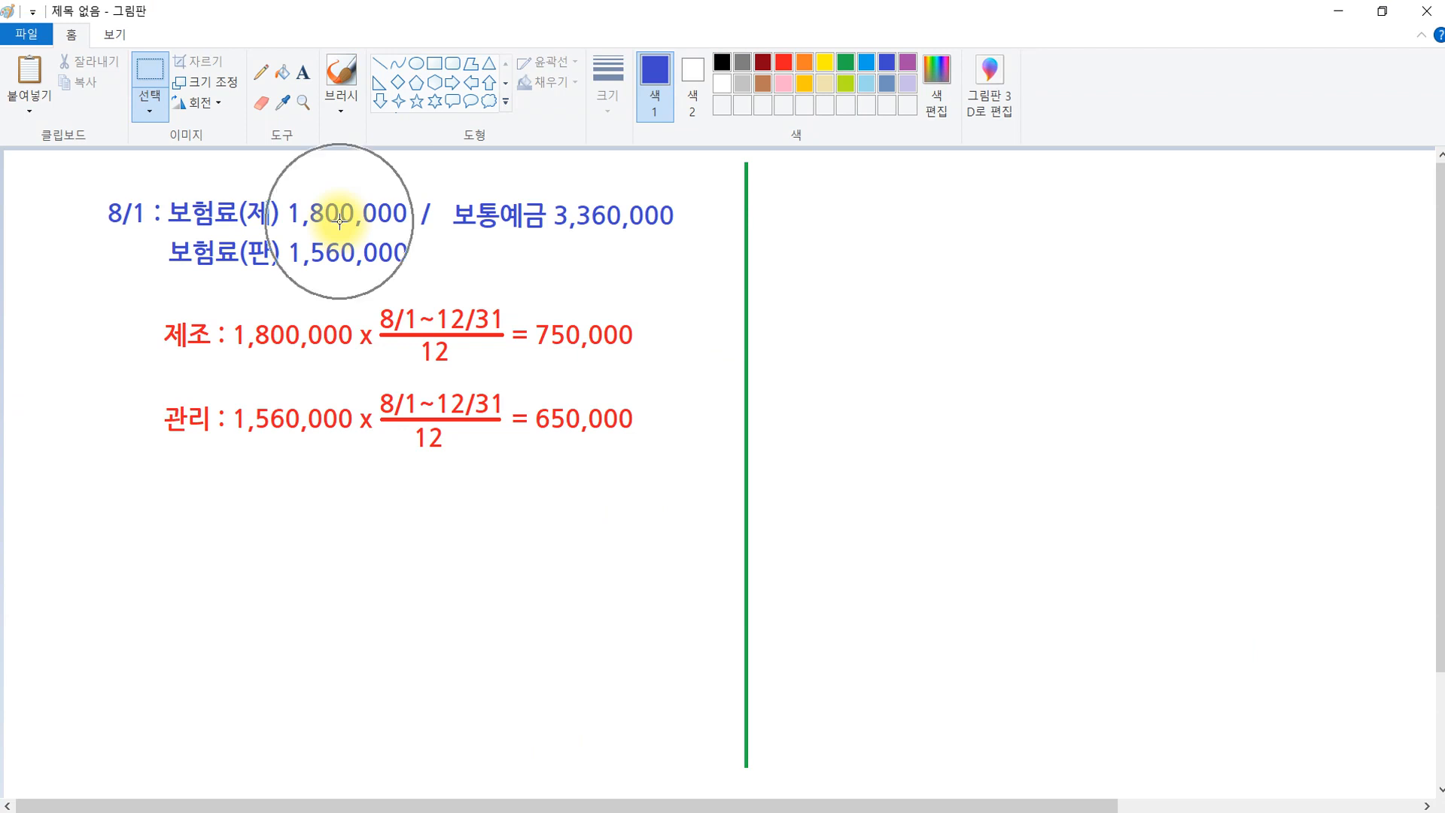
{"action": "left_click", "coordinate": [339, 220]}
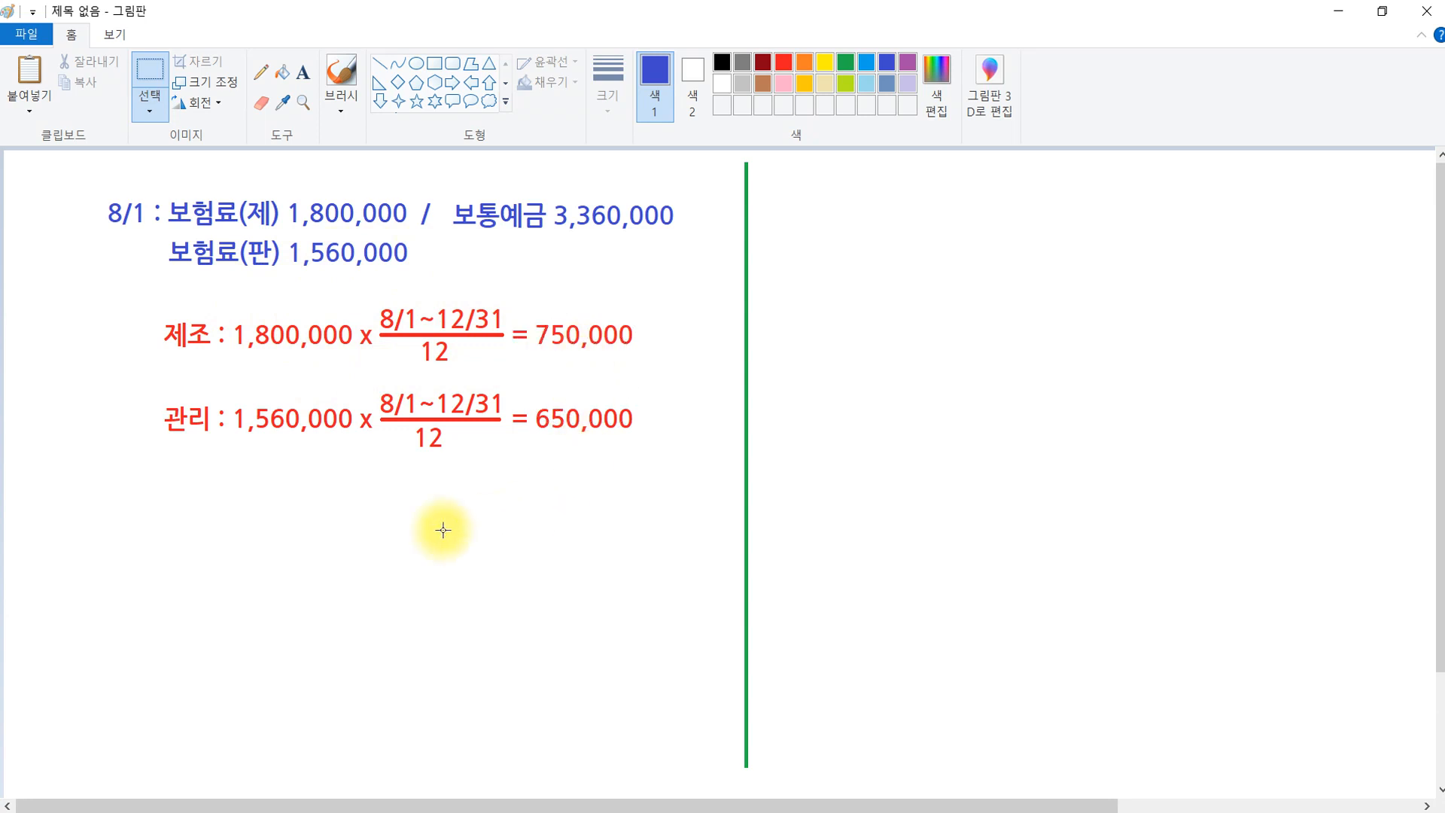
{"action": "left_click", "coordinate": [284, 437]}
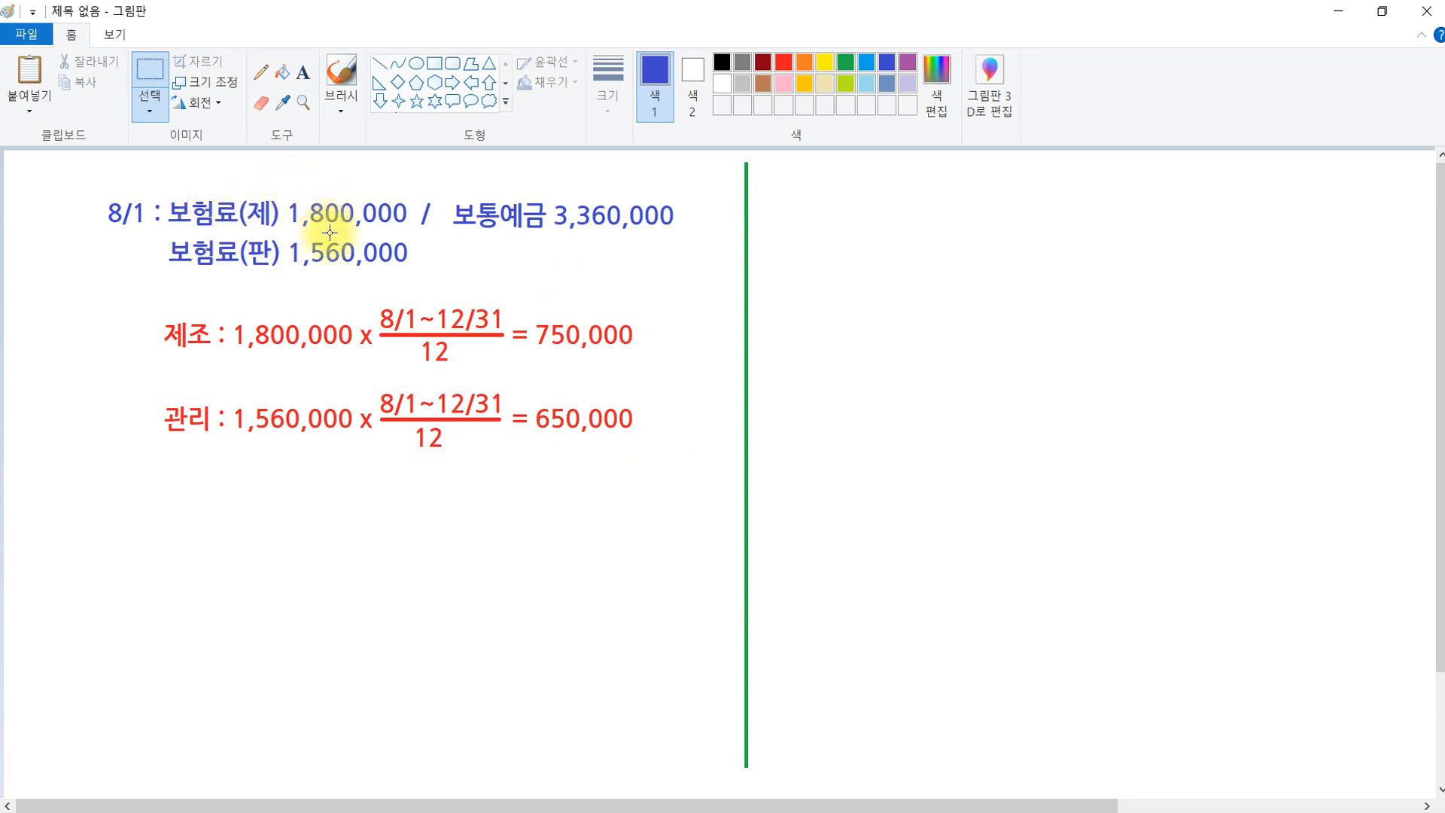
{"action": "left_click", "coordinate": [555, 333]}
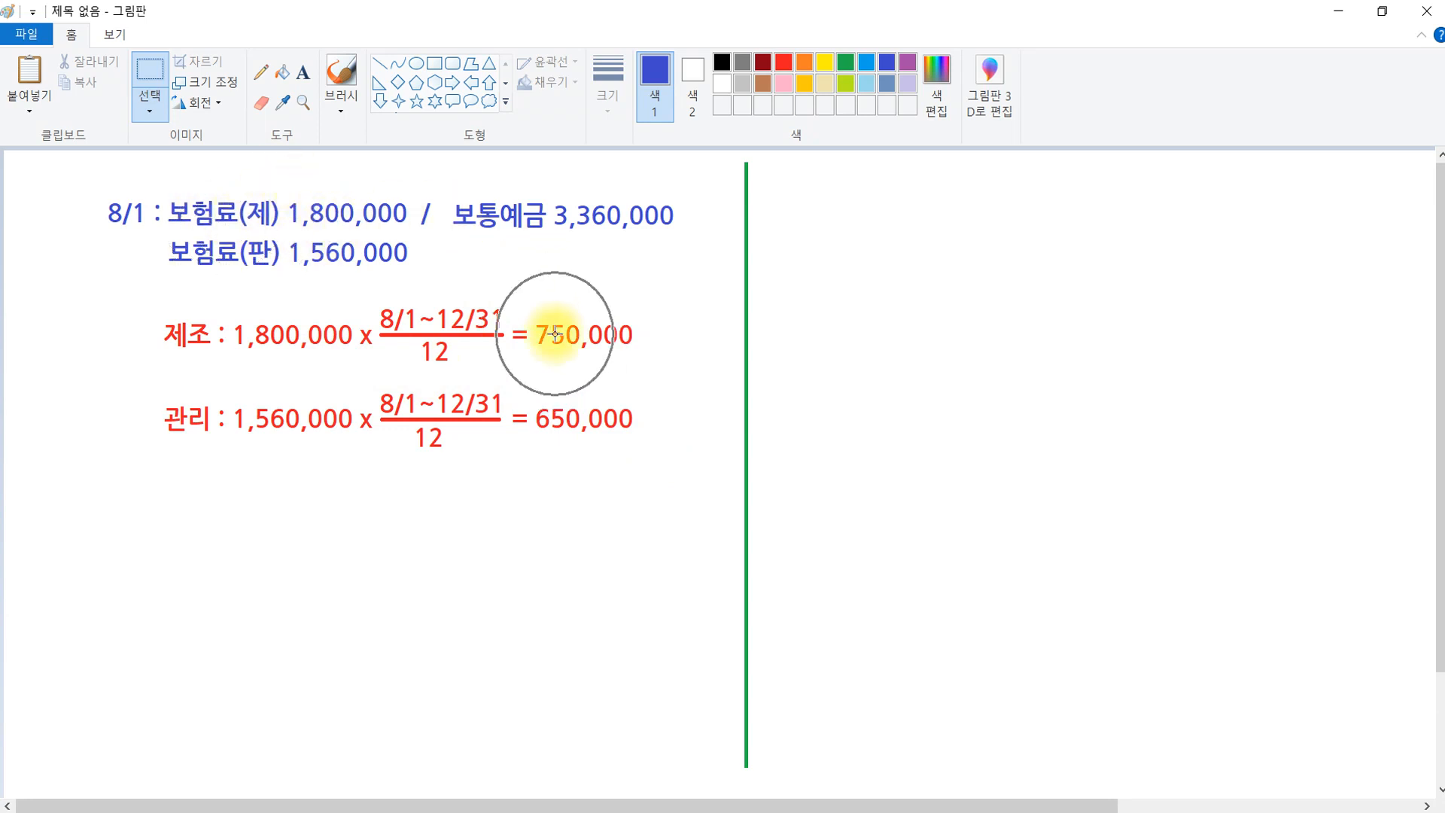
{"action": "left_click", "coordinate": [248, 262]}
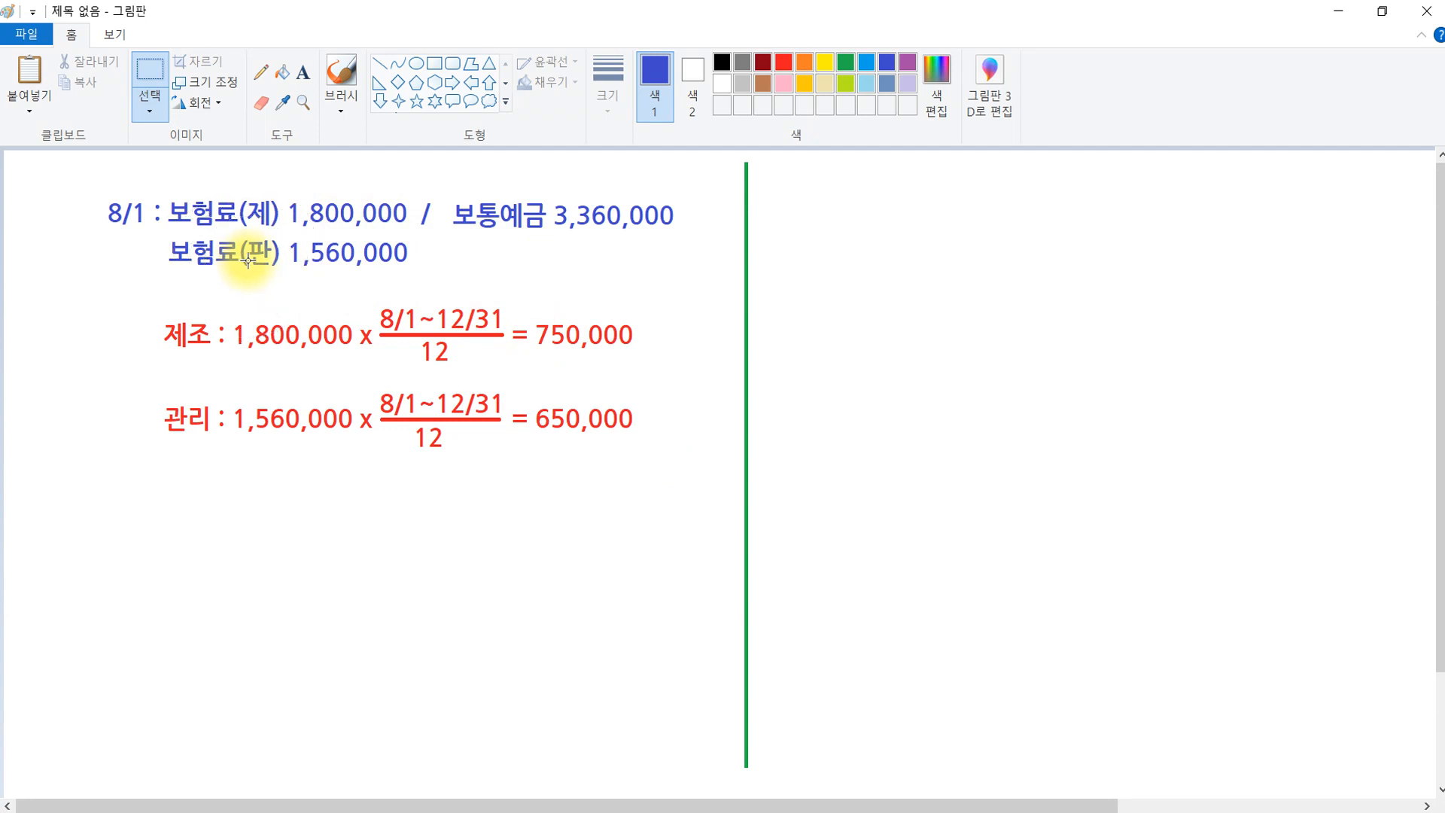
{"action": "left_click", "coordinate": [339, 259]}
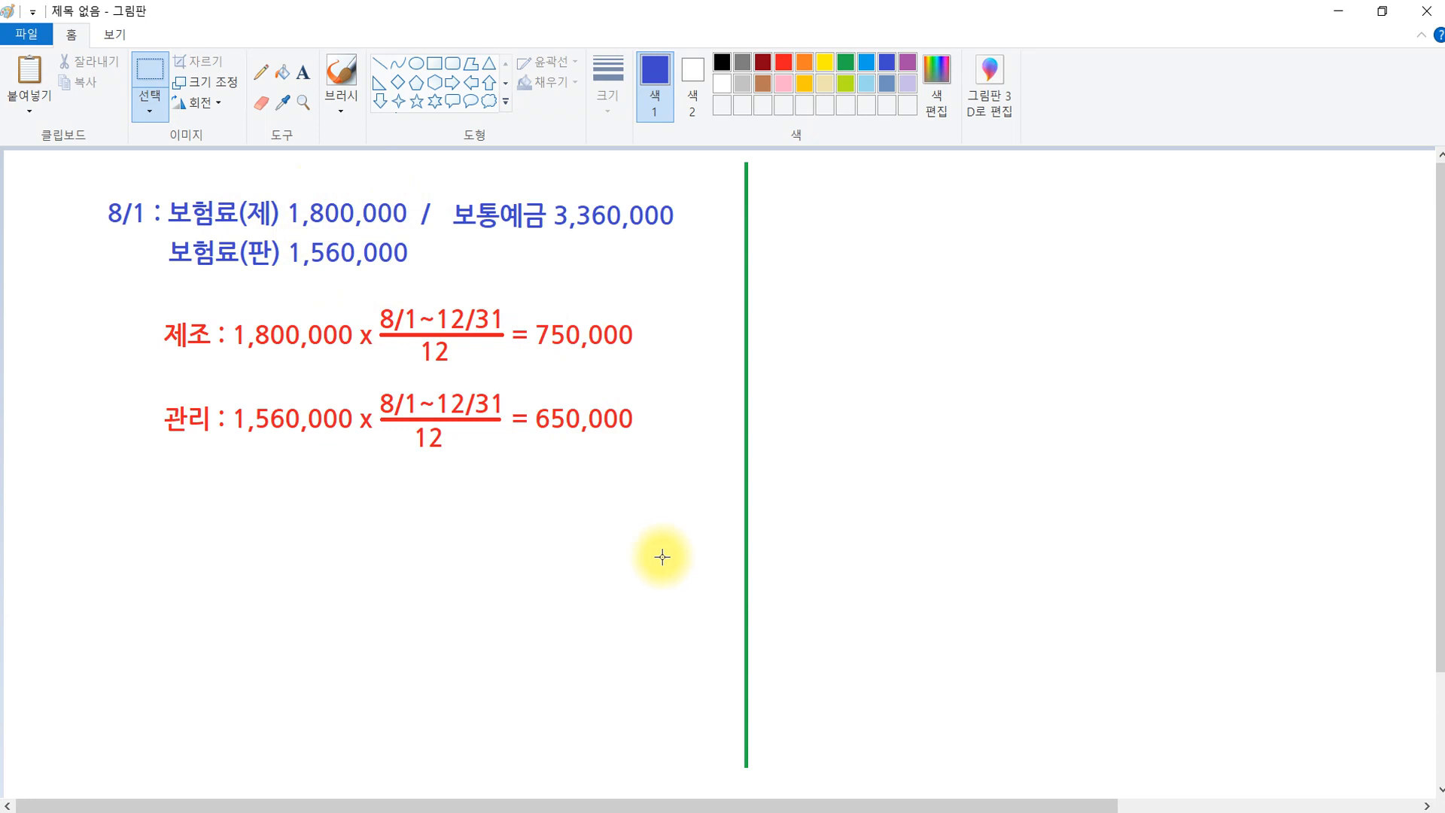
Restore the 12/31 note in Paint, 선급비용 1,960,000 / 보험료(제) 1,050,000 and 보험료(판) 910,000, and check it against the calculations
{"action": "key", "text": "ctrl+z"}
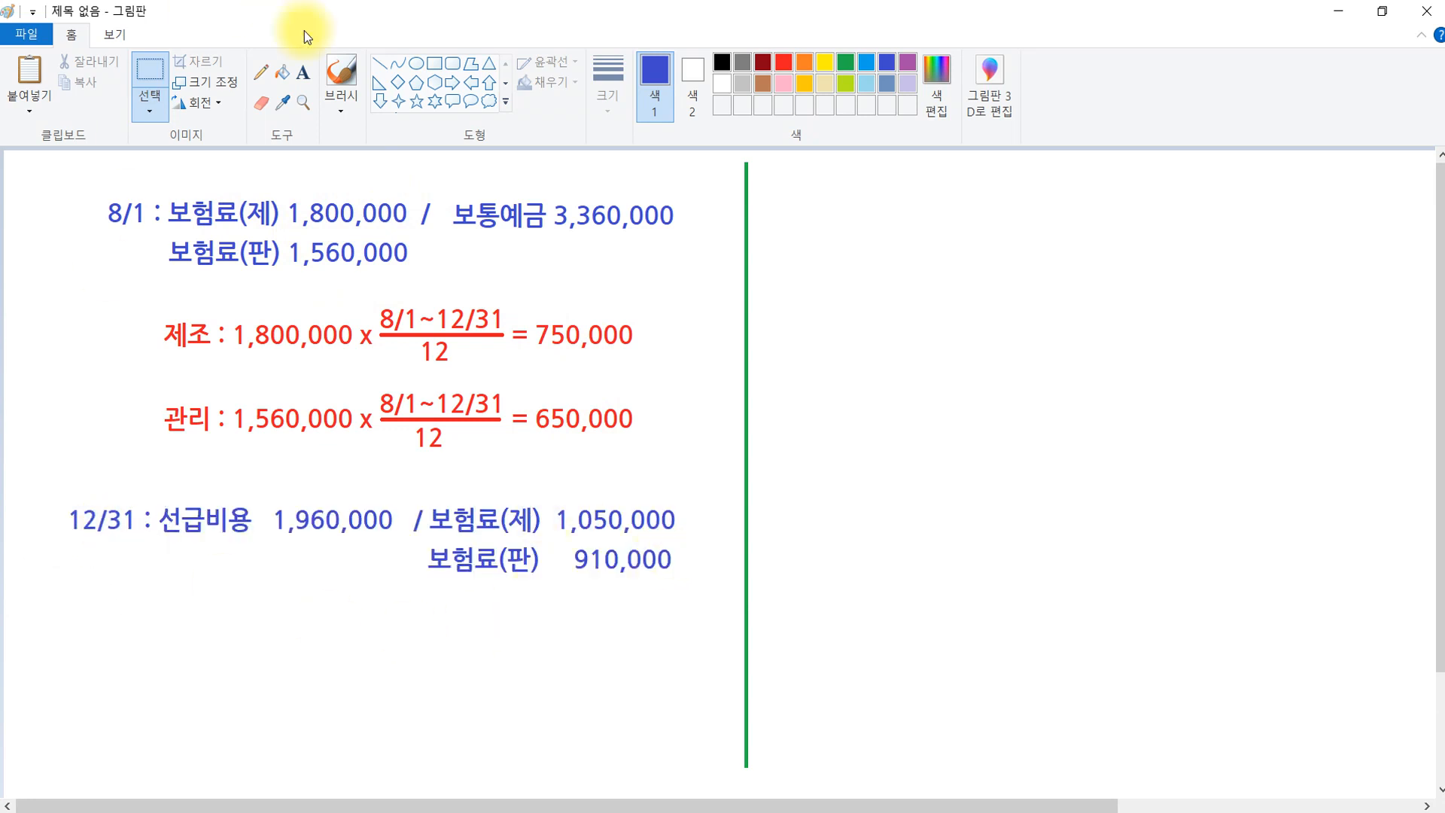
{"action": "left_click", "coordinate": [308, 220]}
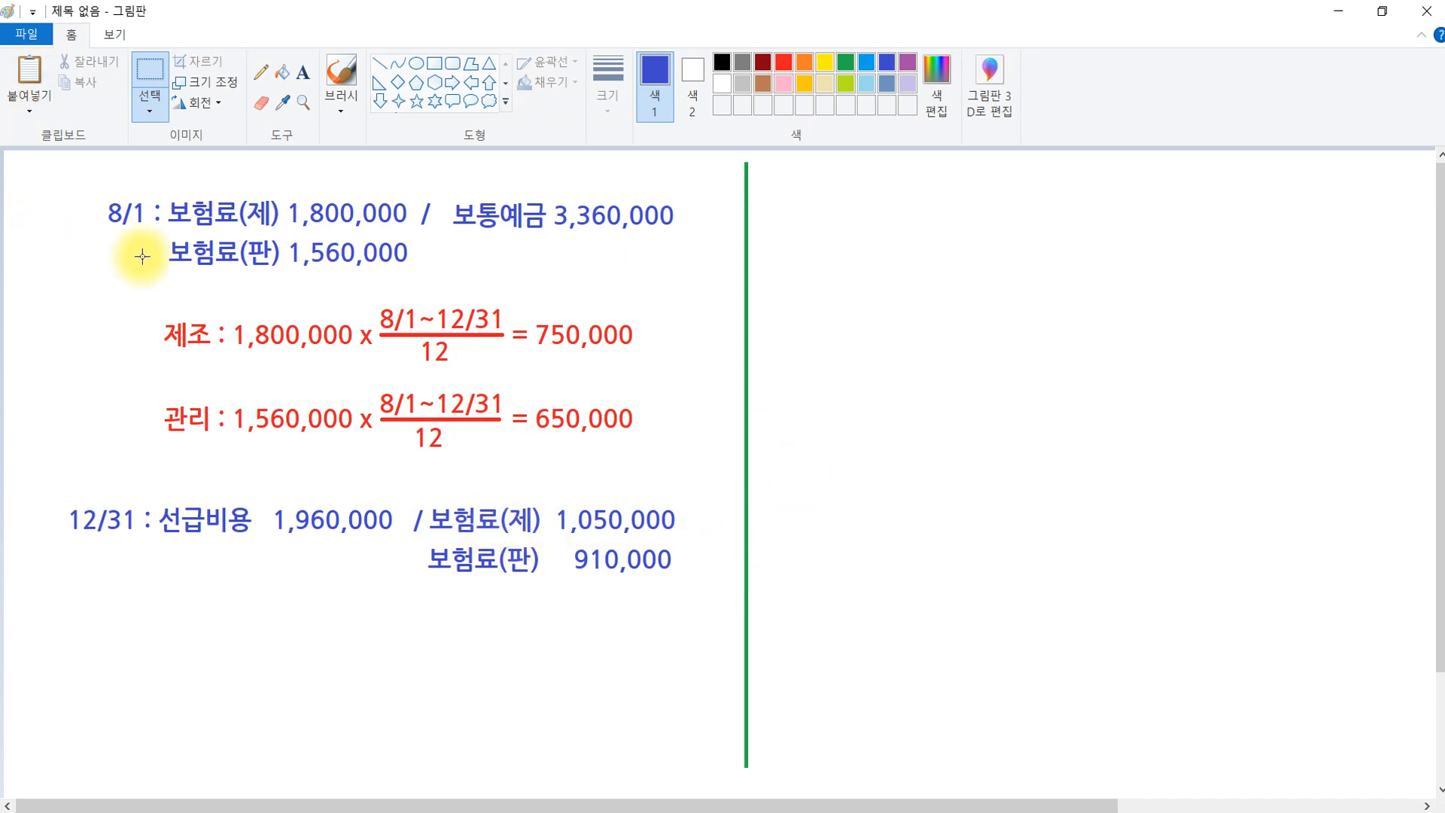
{"action": "left_click", "coordinate": [274, 264]}
{"action": "left_click", "coordinate": [273, 263]}
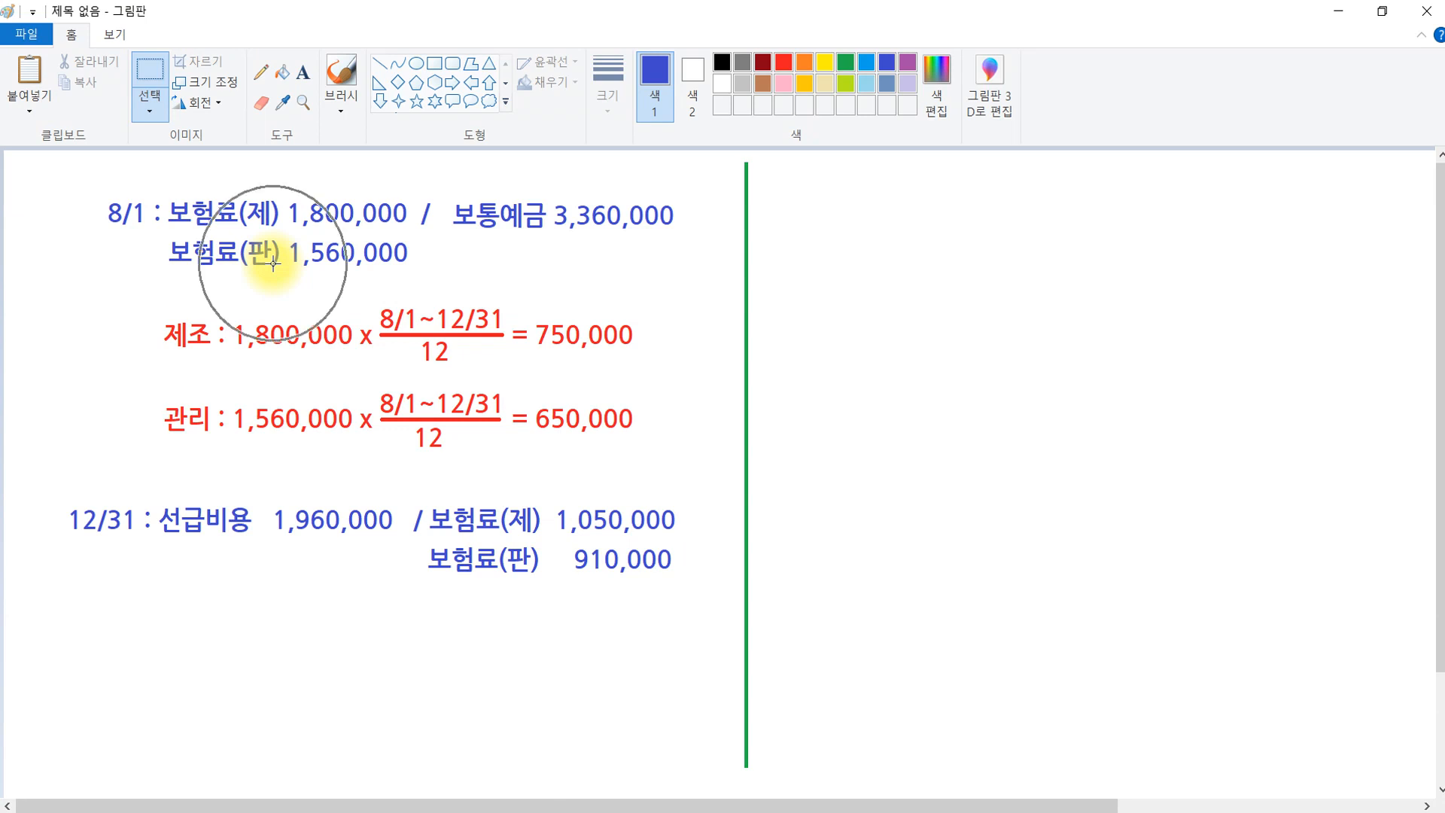
{"action": "left_click", "coordinate": [595, 422]}
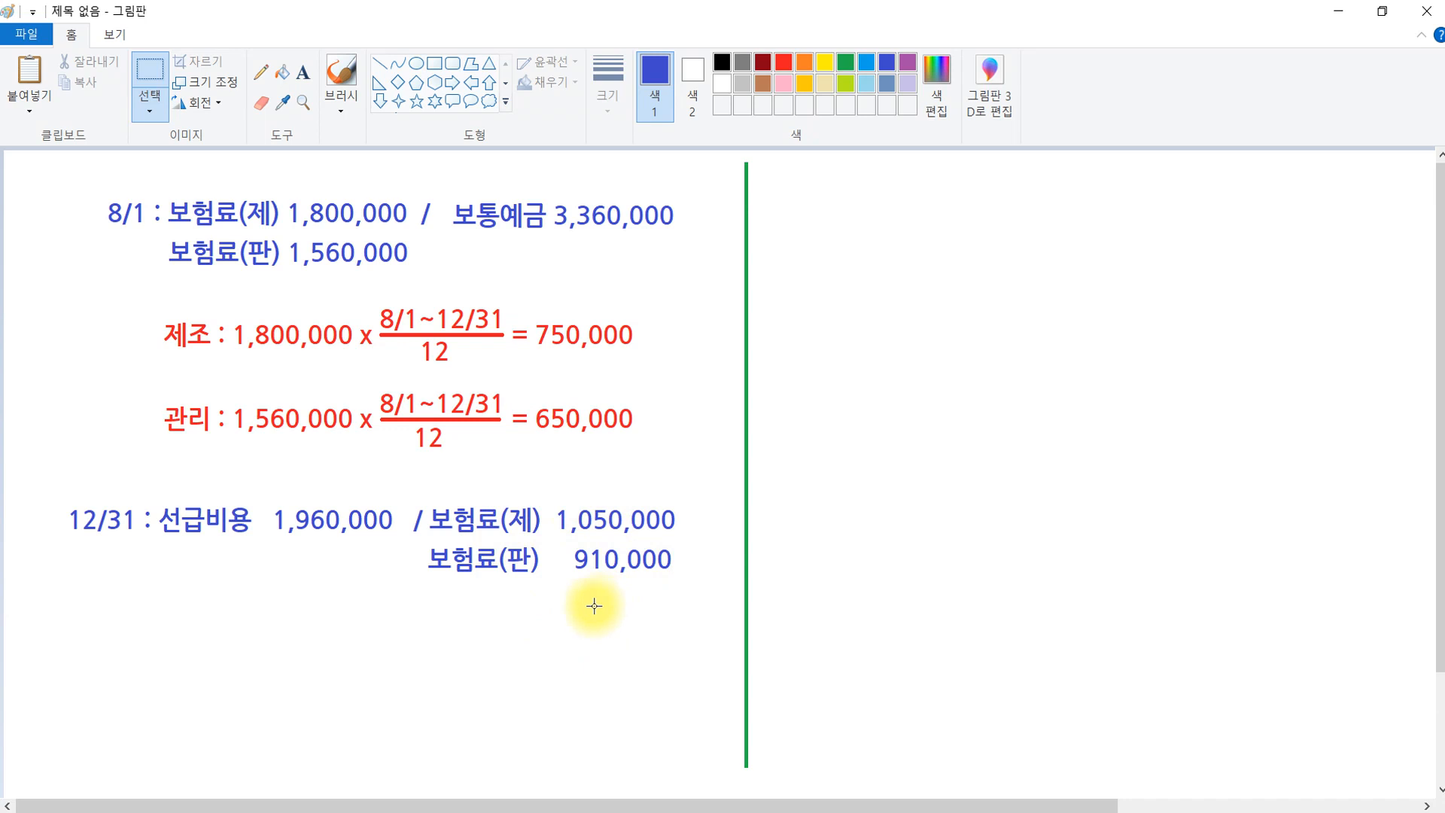
{"action": "left_click", "coordinate": [522, 231]}
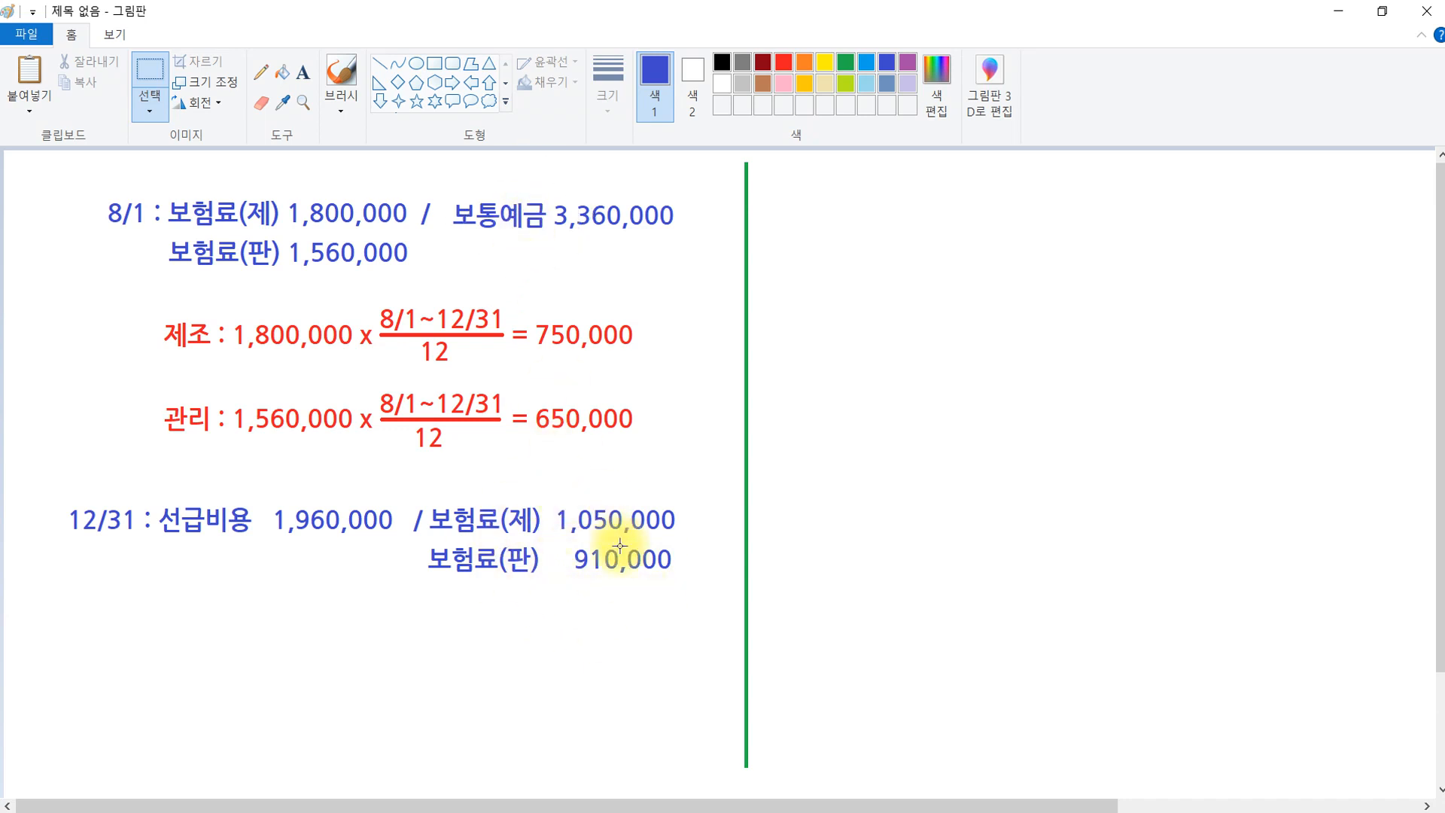
{"action": "left_click", "coordinate": [241, 532]}
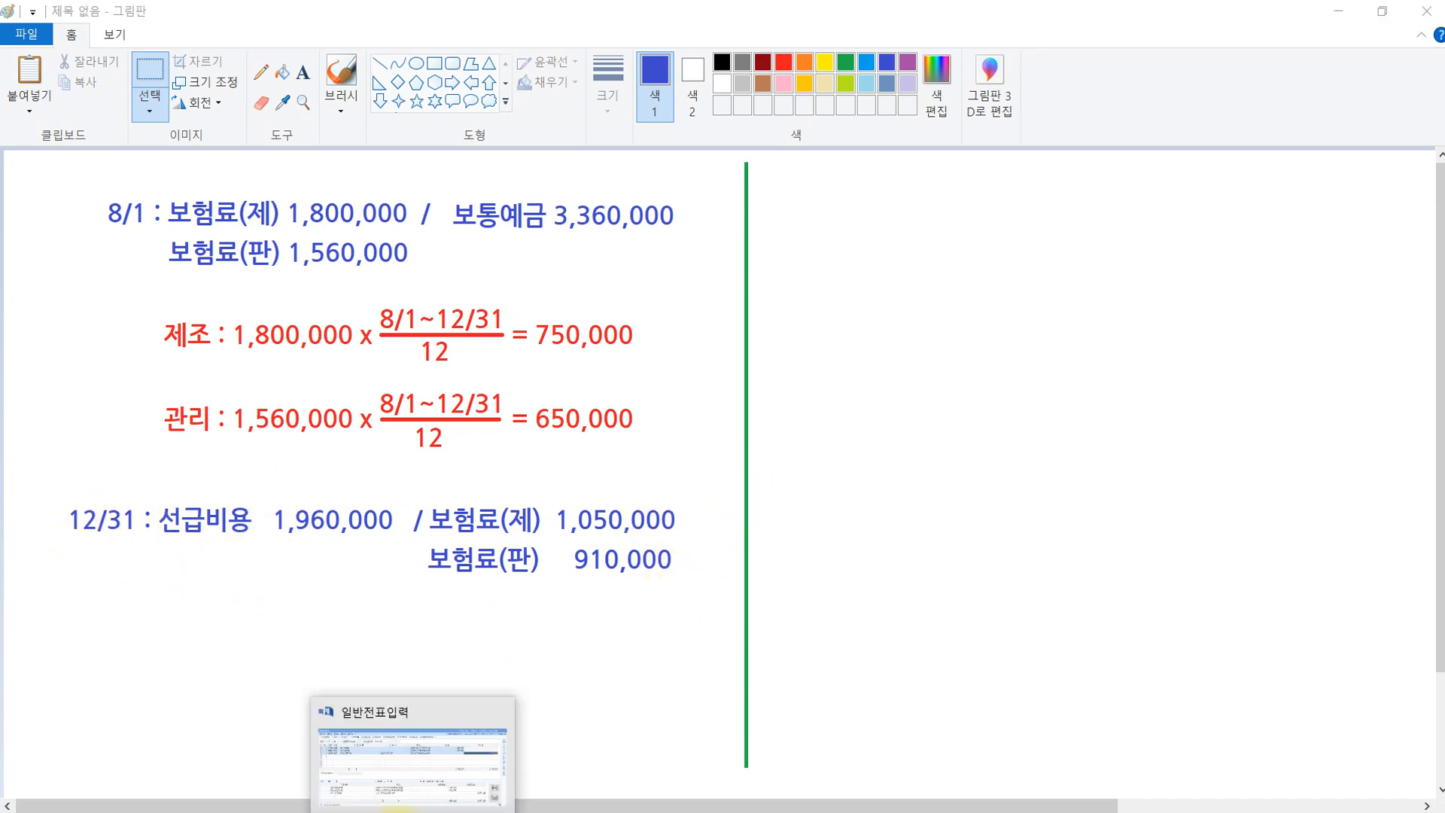
Switch to 일반전표입력 and set the voucher date to December 31
{"action": "left_click", "coordinate": [399, 752]}
{"action": "left_click", "coordinate": [111, 115]}
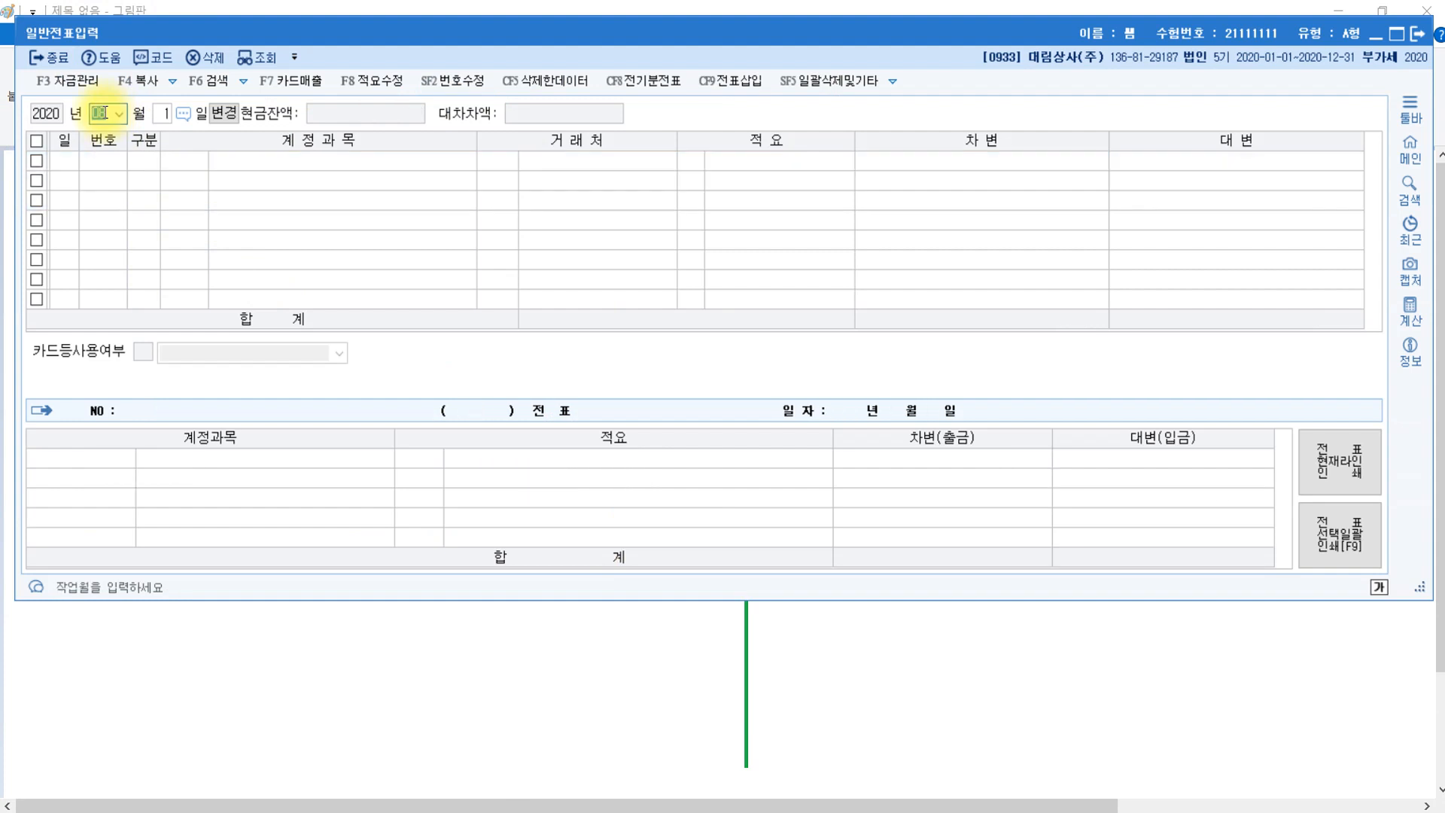
{"action": "type", "text": "12"}
{"action": "key", "text": "Return"}
{"action": "type", "text": "31"}
{"action": "key", "text": "Return"}
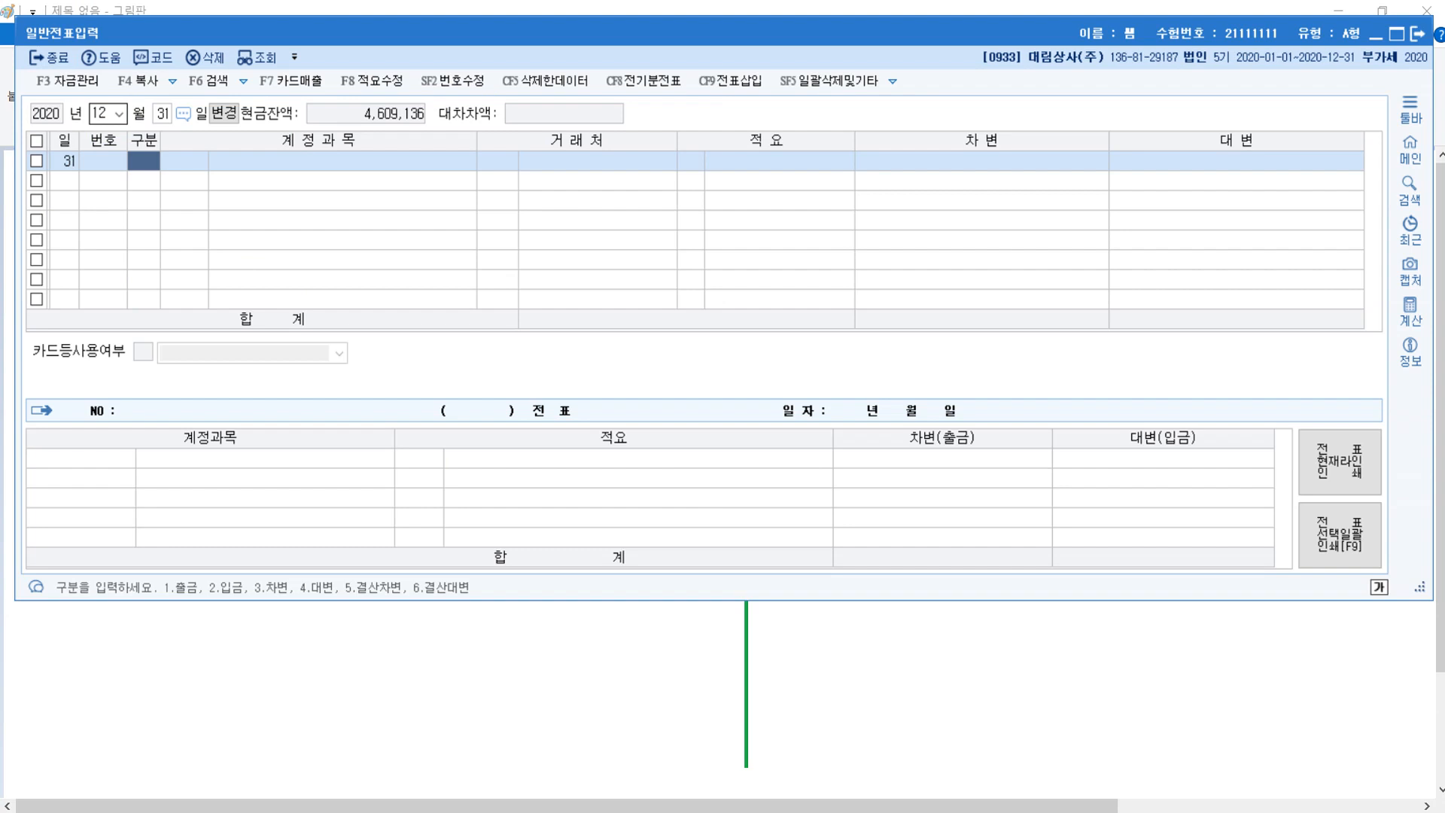
Add a credit line on December 31 for 보험료 of 제조원가 (0521) with the amount 1,050,000
{"action": "type", "text": "4"}
{"action": "key", "text": "Return"}
{"action": "type", "text": "보험"}
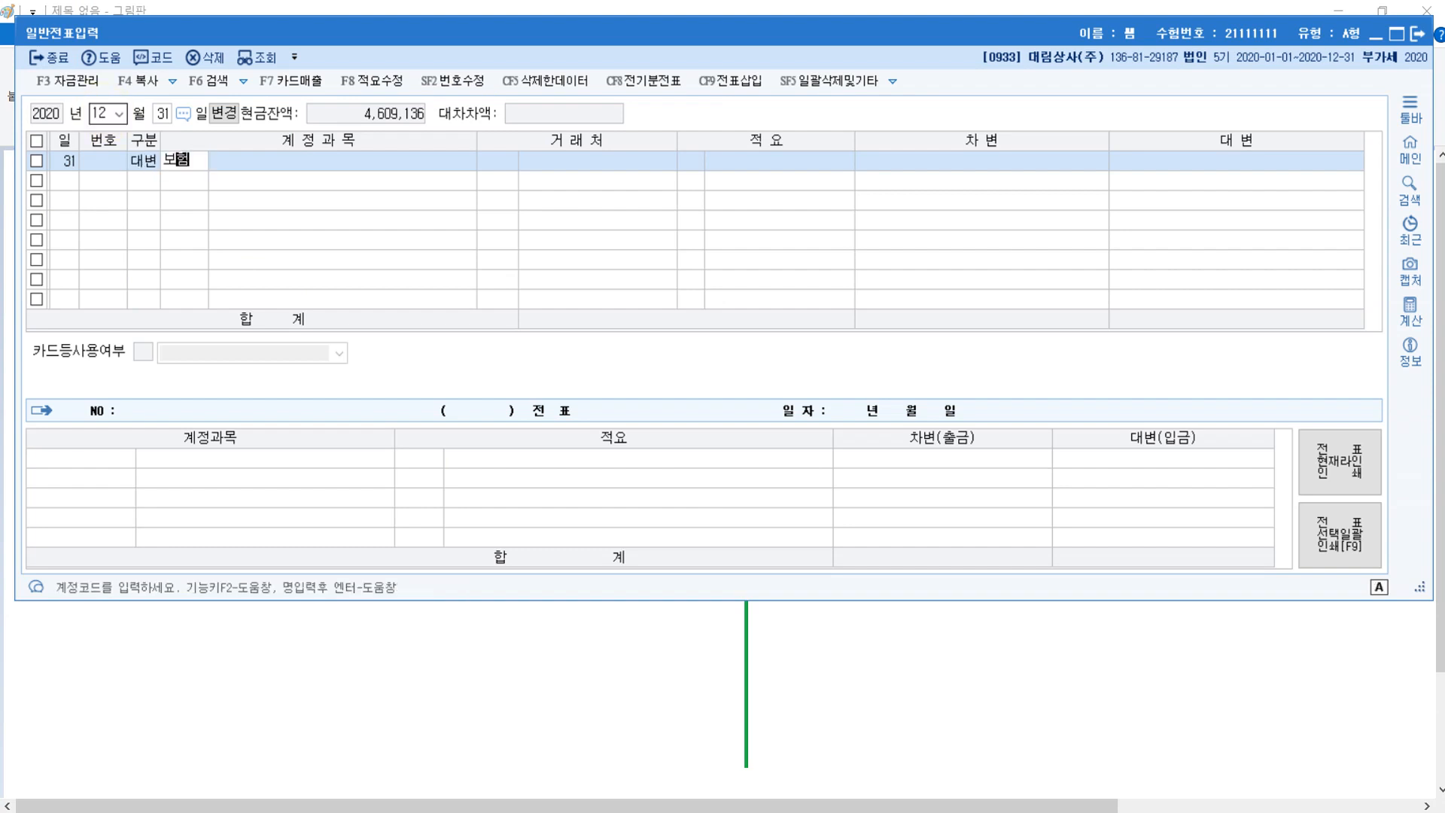
{"action": "key", "text": "Return"}
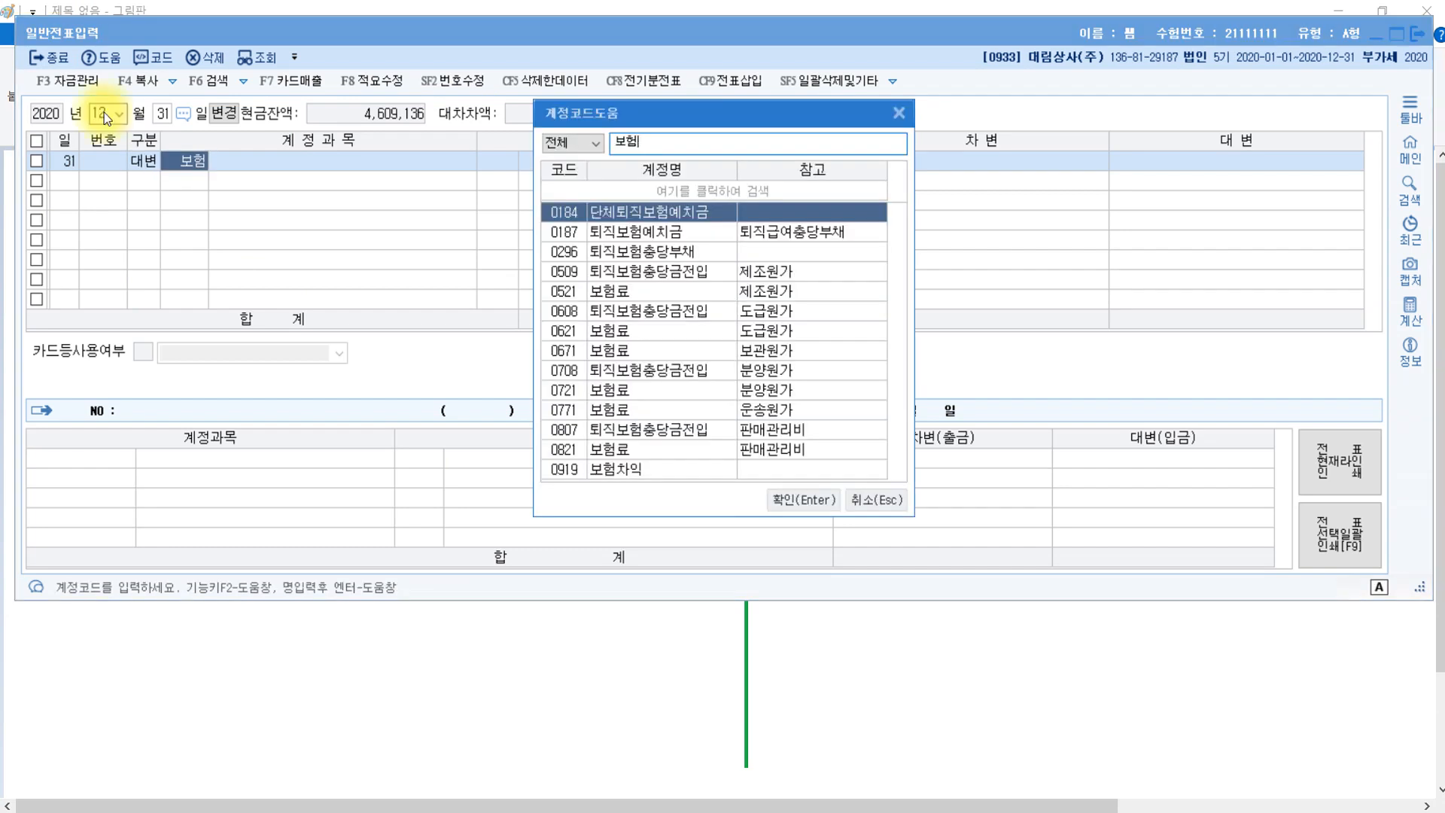
{"action": "type", "text": "료"}
{"action": "key", "text": "Return"}
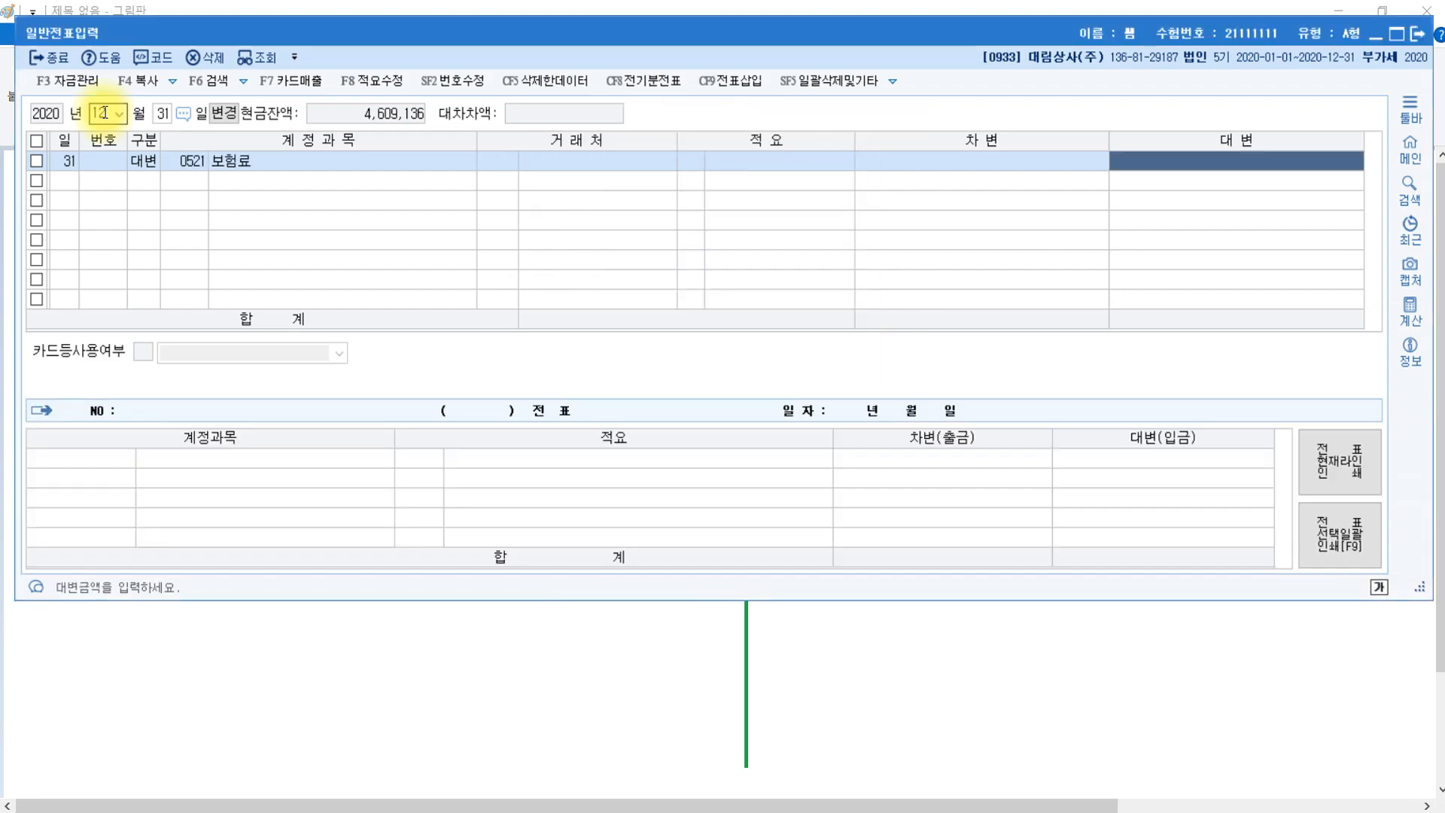
{"action": "left_click", "coordinate": [717, 637]}
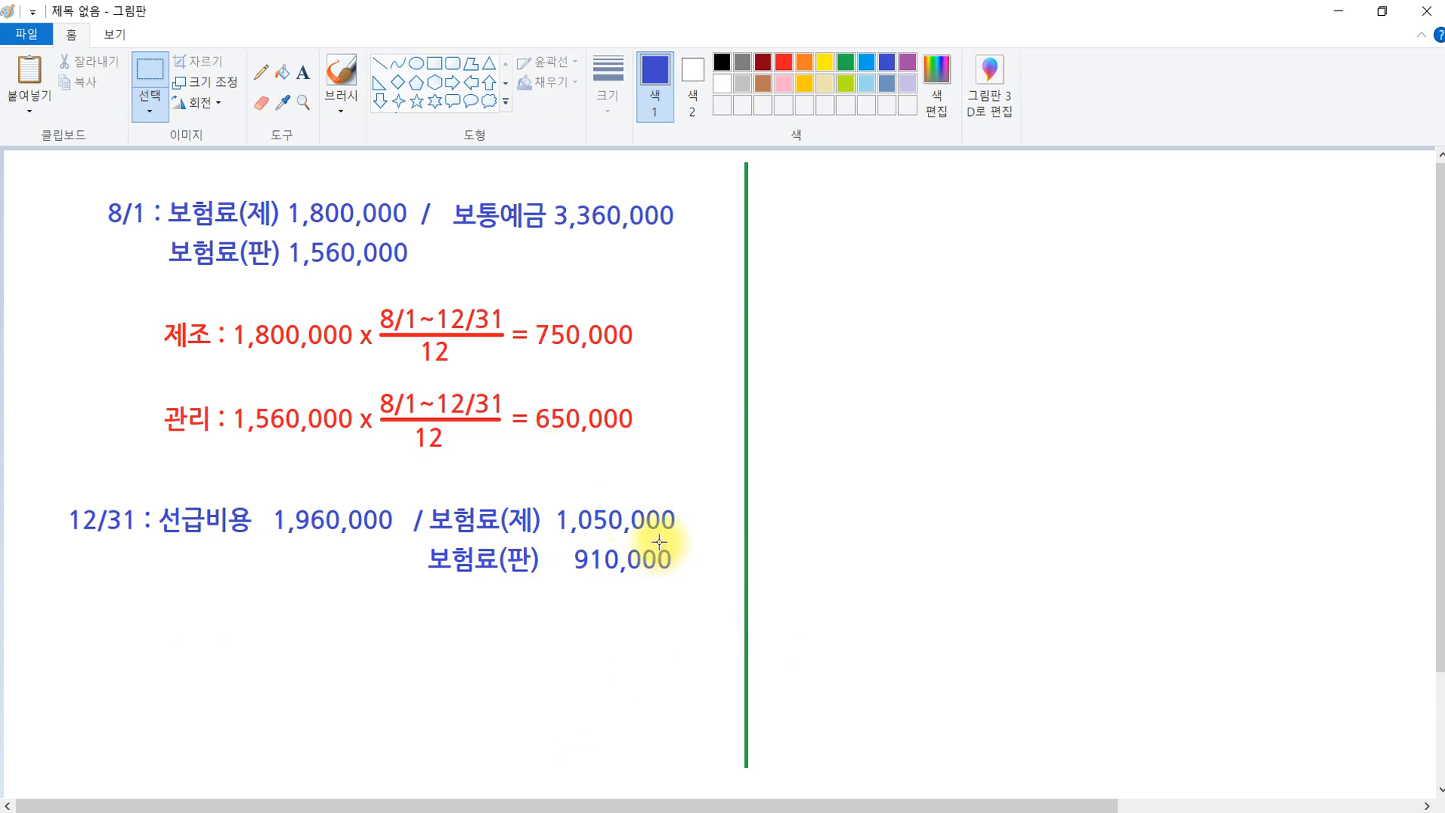
{"action": "left_click", "coordinate": [401, 811]}
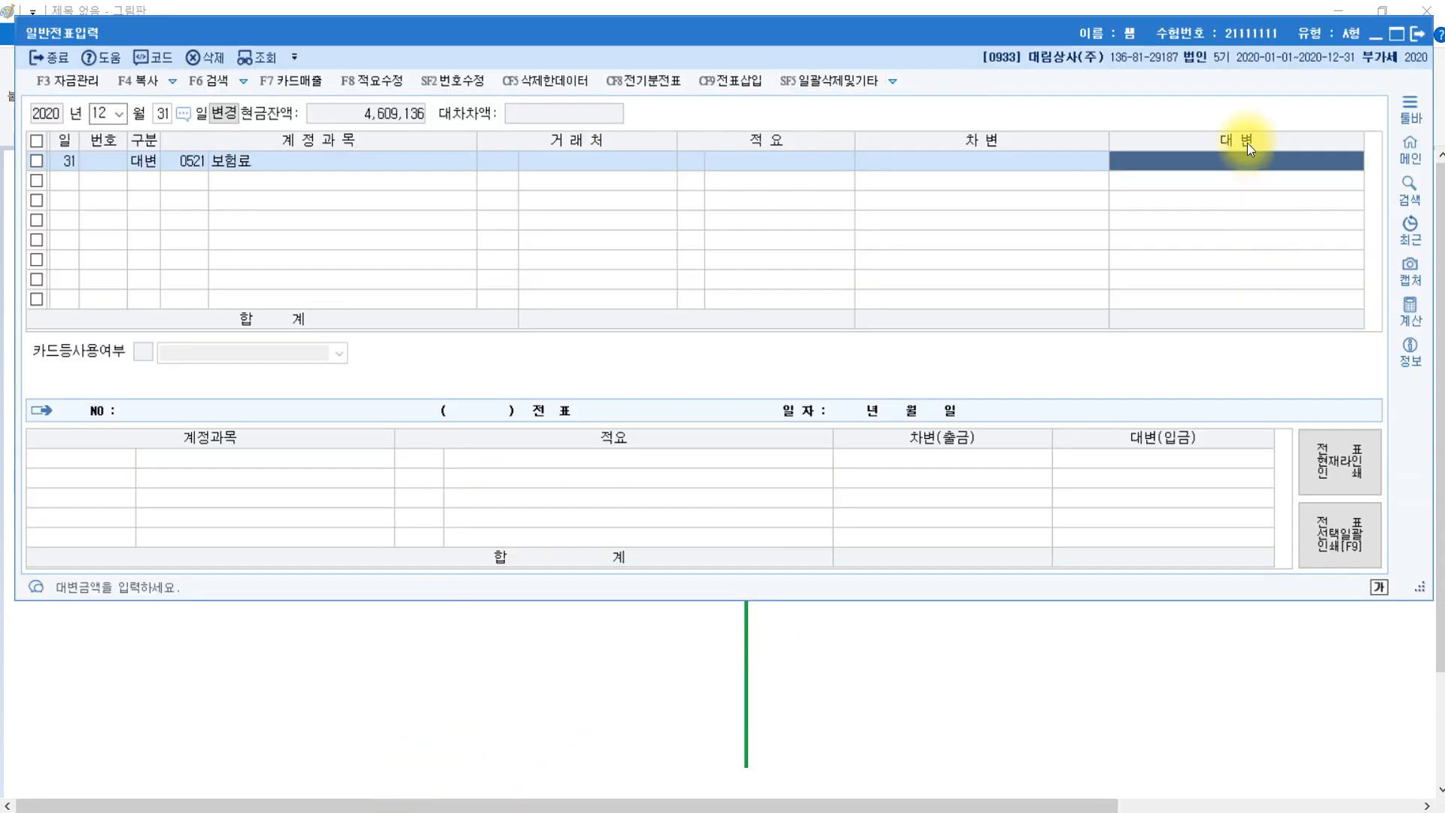
{"action": "type", "text": "1050000"}
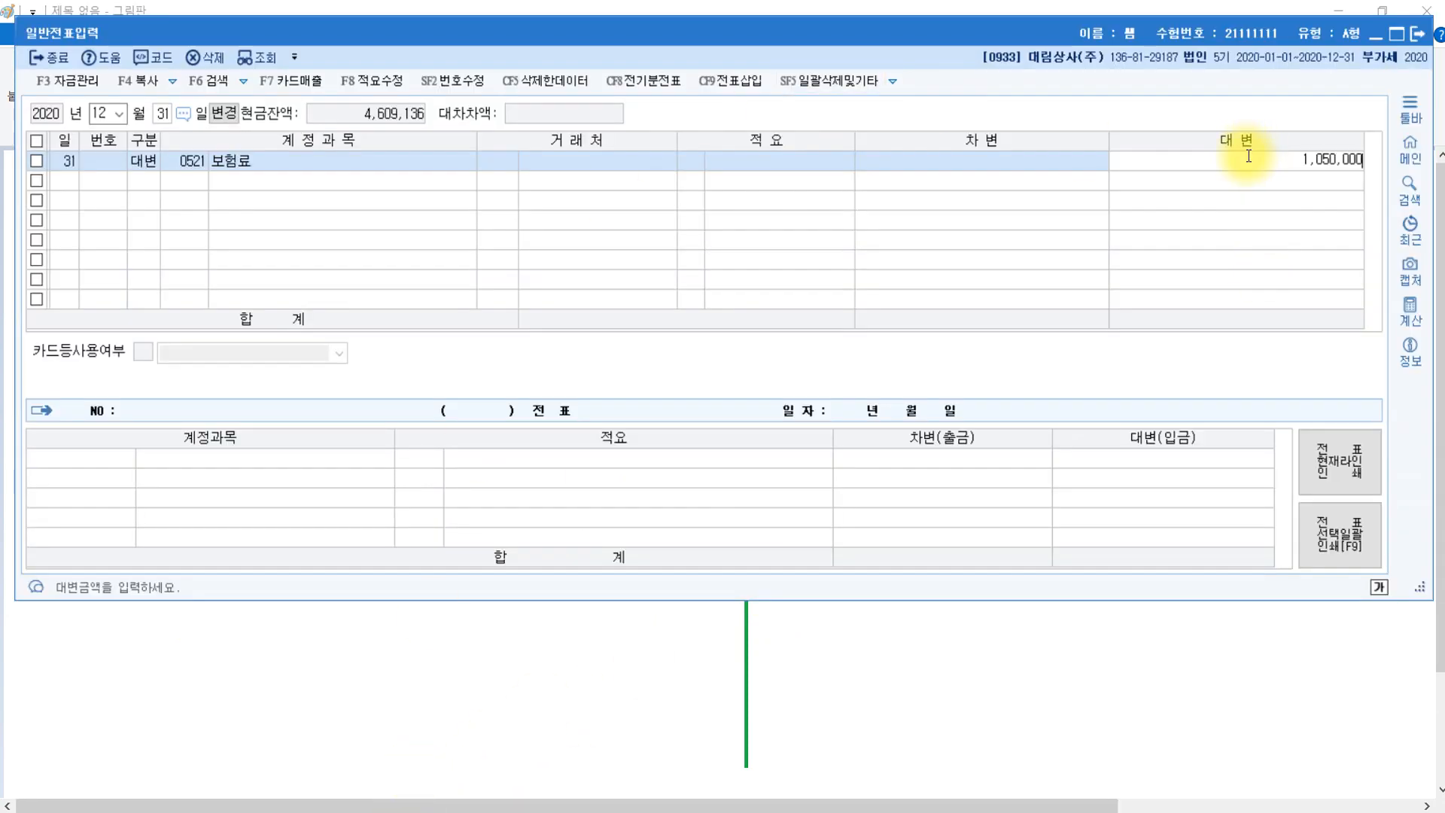
{"action": "key", "text": "Return"}
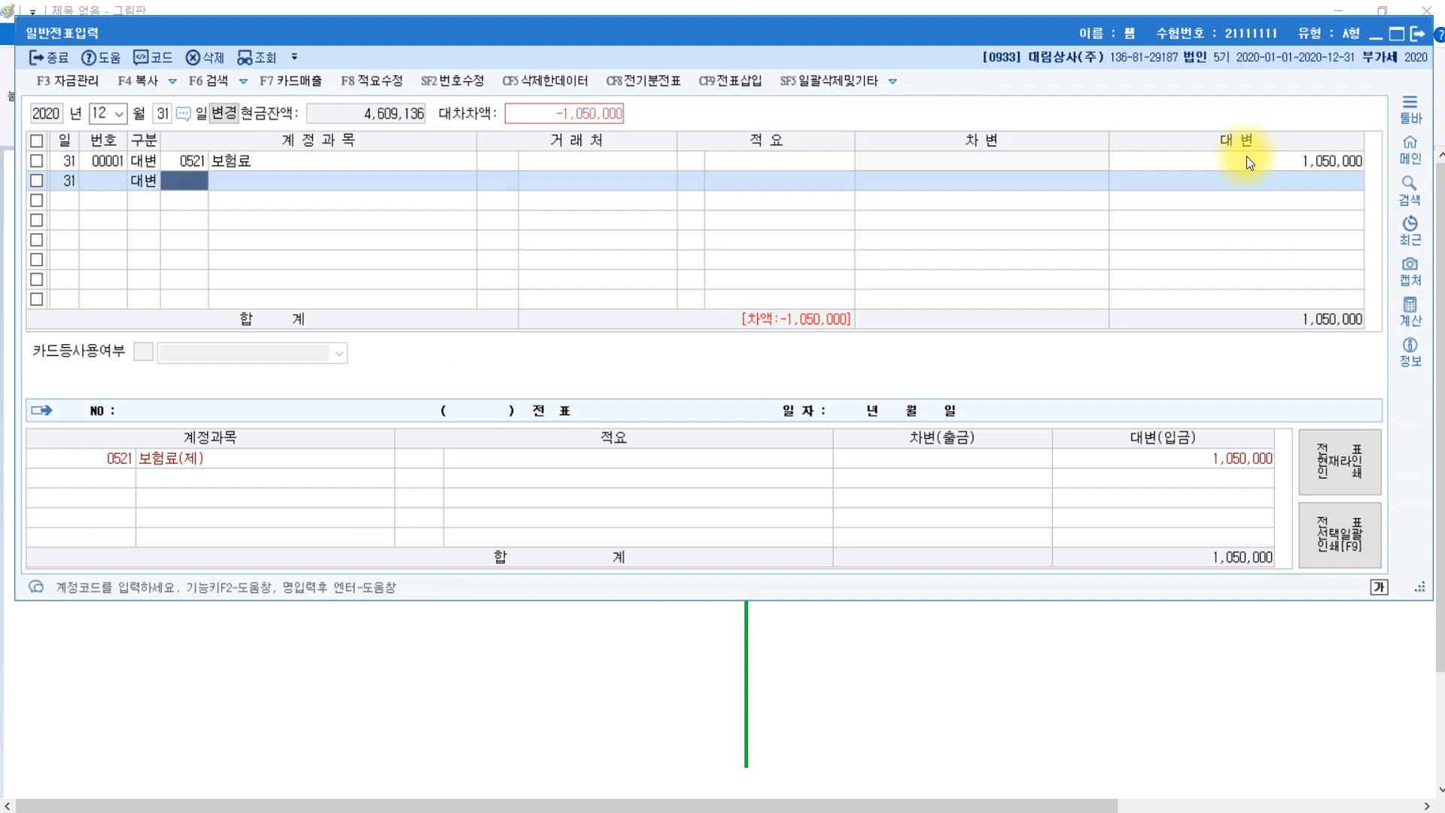
Add a second credit line for 보험료 of 판매관리비 (0821) with the amount 910,000, leaving 거래처 blank
{"action": "type", "text": "보험료"}
{"action": "key", "text": "Return"}
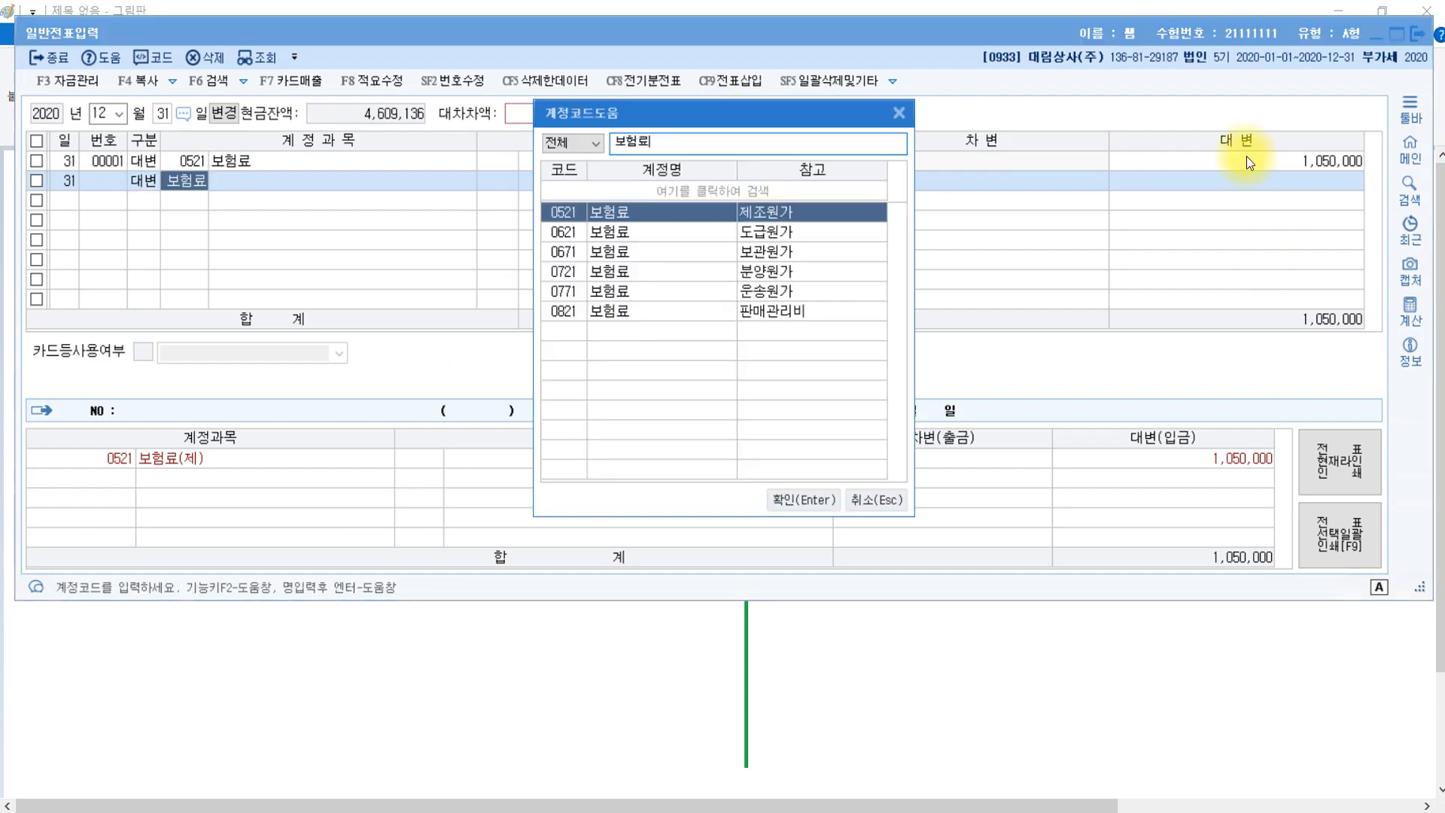
{"action": "key", "text": "Down"}
{"action": "key", "text": "Down"}
{"action": "key", "text": "Down"}
{"action": "key", "text": "Down"}
{"action": "key", "text": "Down"}
{"action": "key", "text": "Return"}
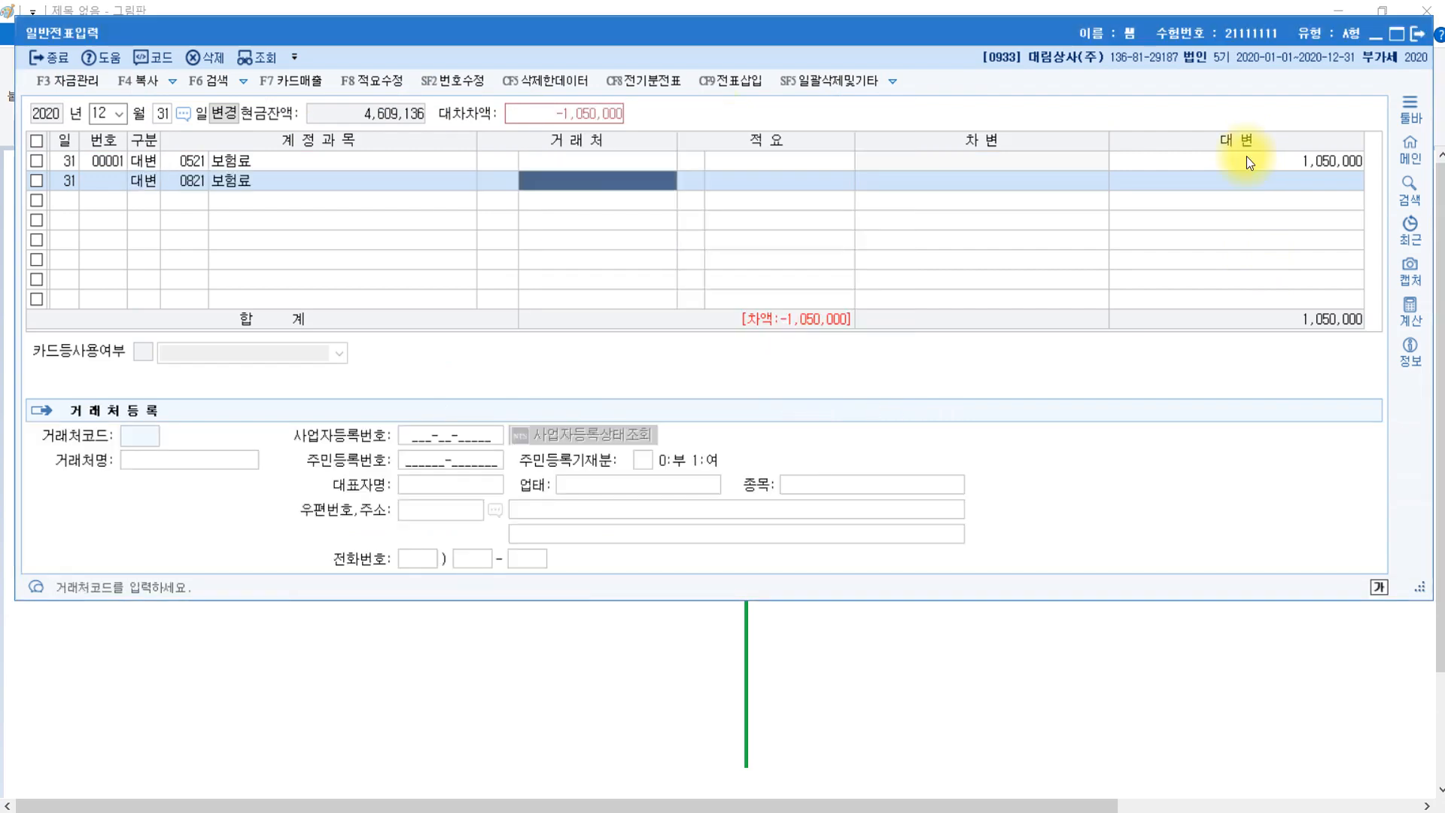
{"action": "left_click", "coordinate": [874, 705]}
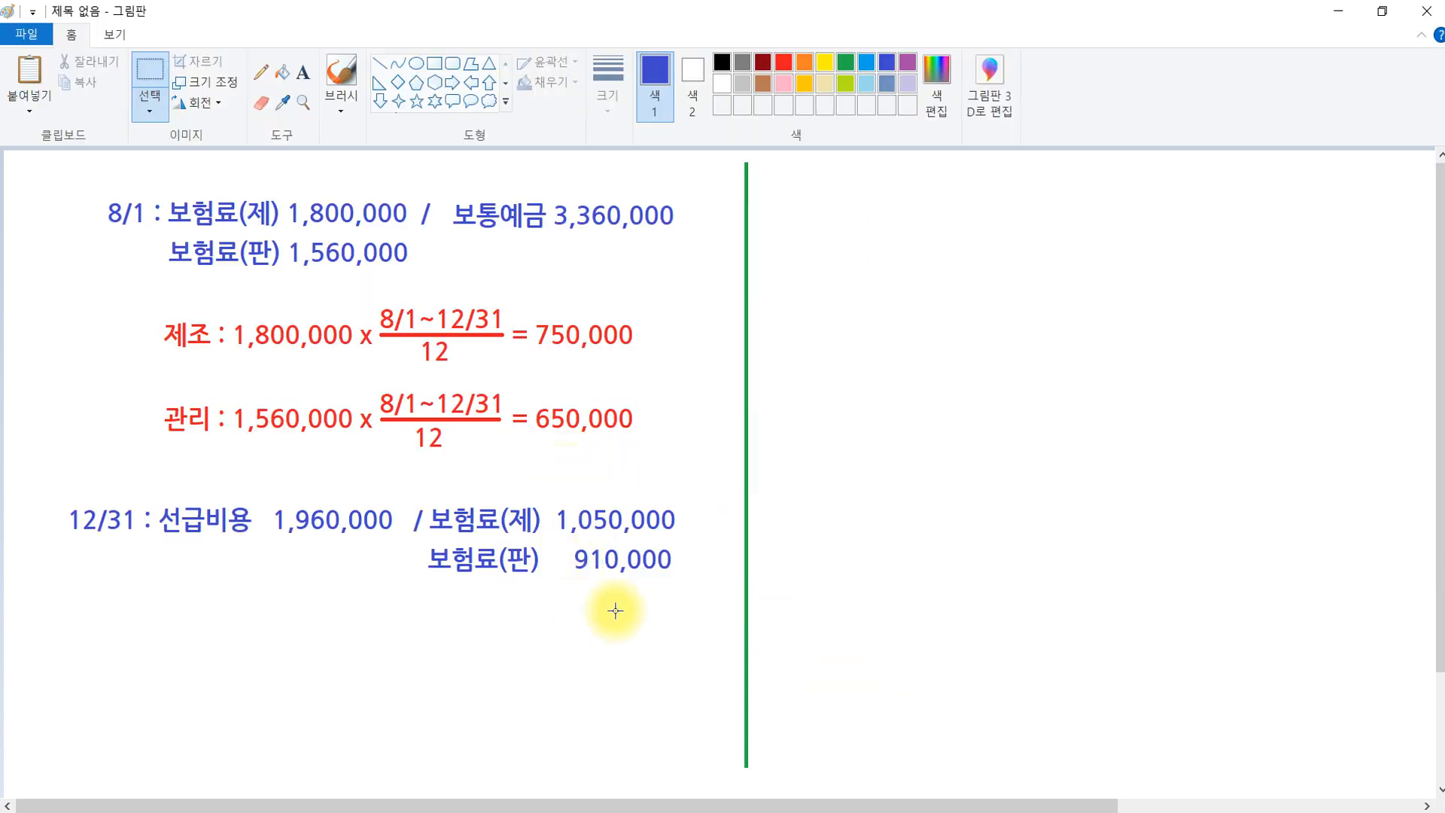
{"action": "left_click", "coordinate": [416, 767]}
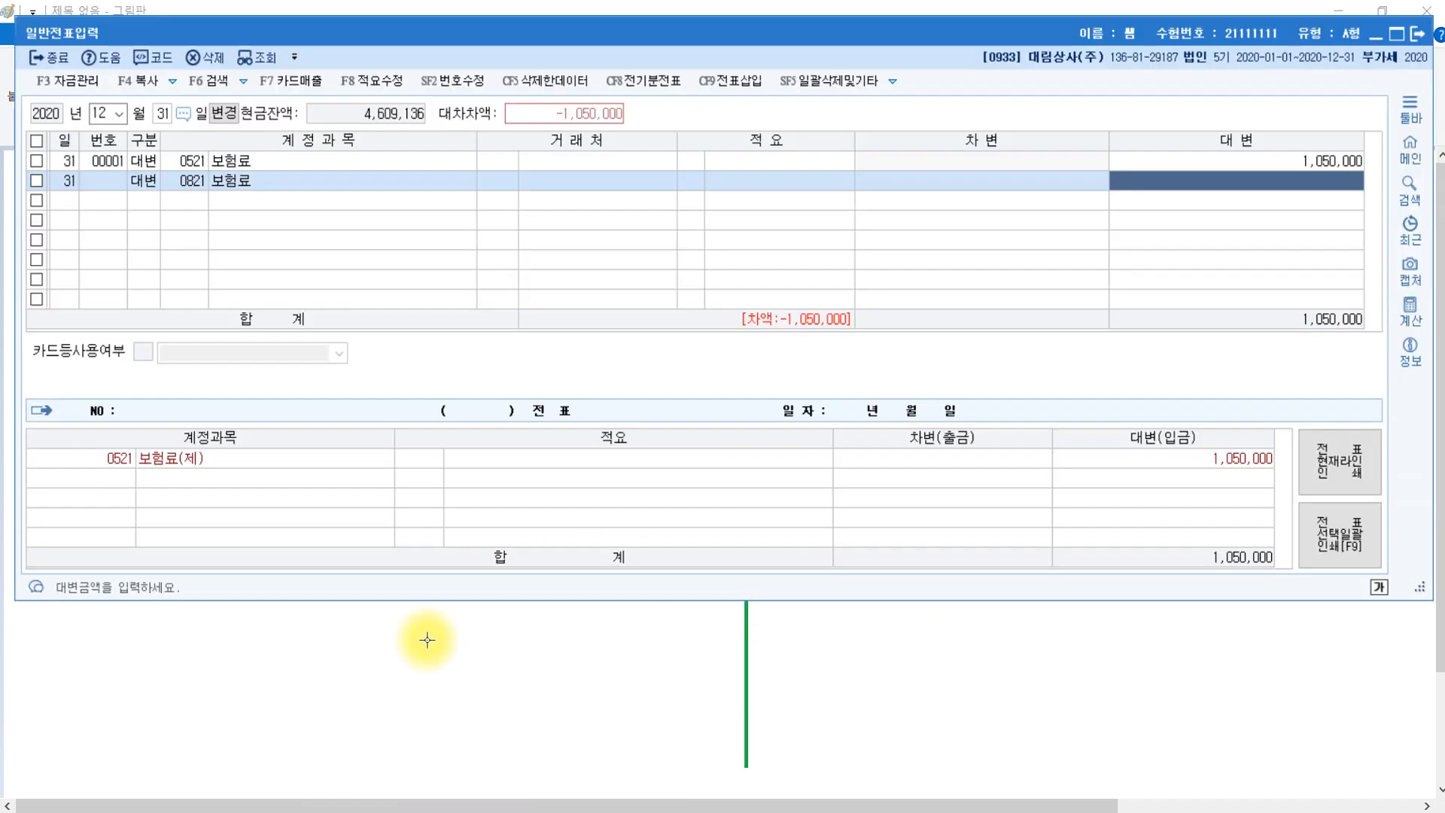
{"action": "type", "text": "910000"}
{"action": "key", "text": "Return"}
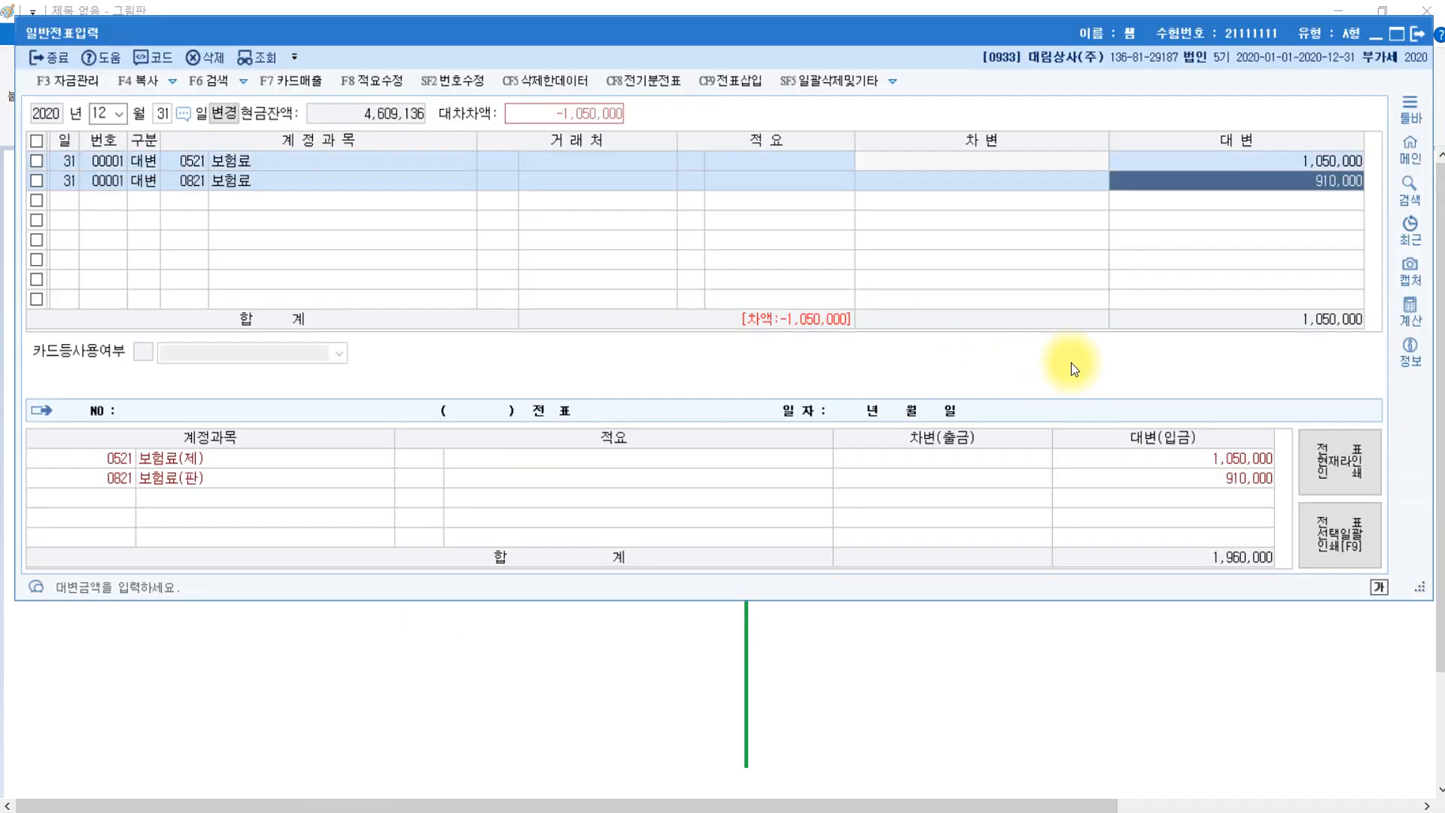
{"action": "key", "text": "Return"}
Complete the voucher with a debit line for 선급비용 (0133) of 1,960,000, leaving 거래처 blank
{"action": "type", "text": "3"}
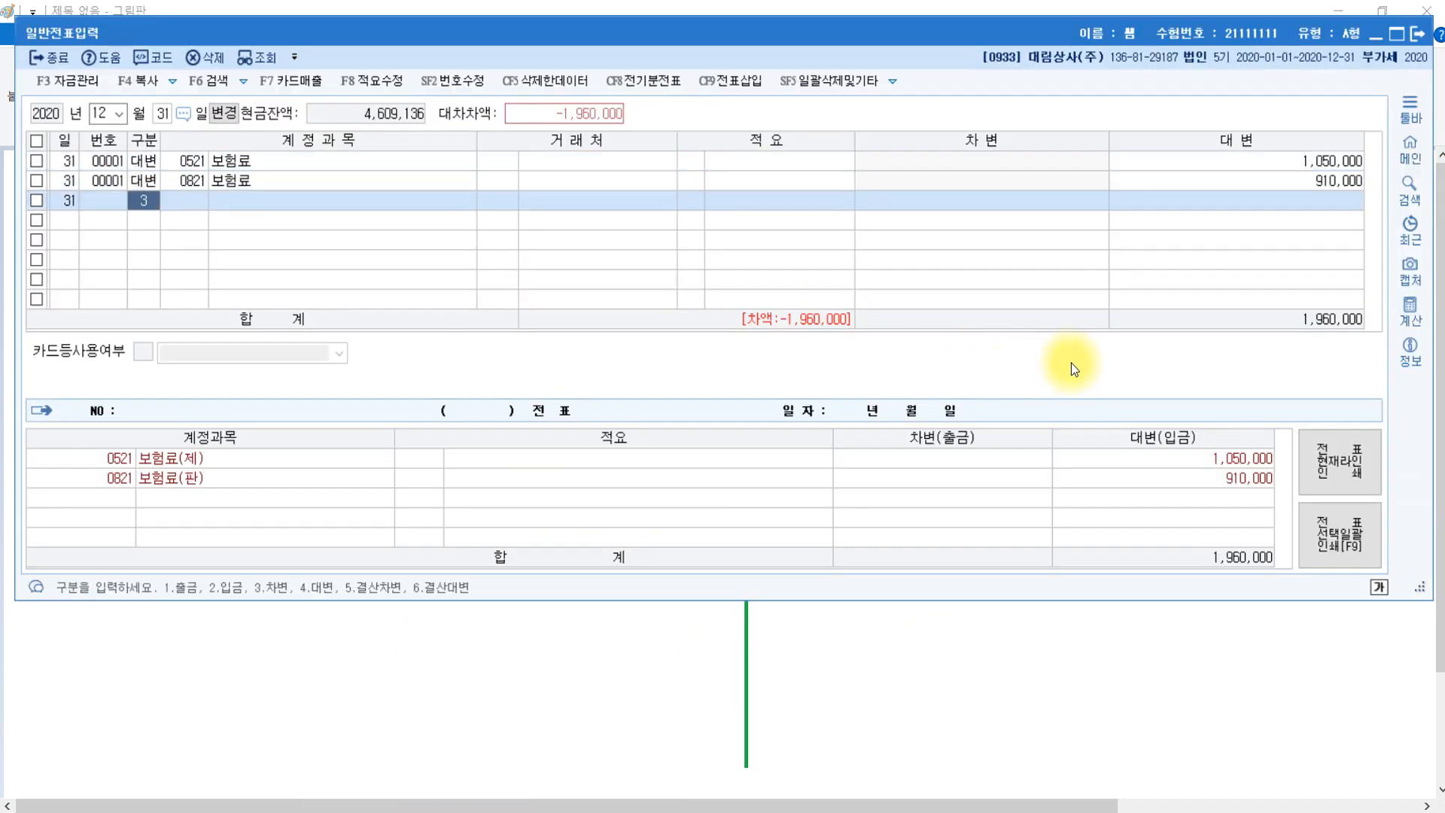
{"action": "key", "text": "Return"}
{"action": "type", "text": "선급"}
{"action": "key", "text": "Return"}
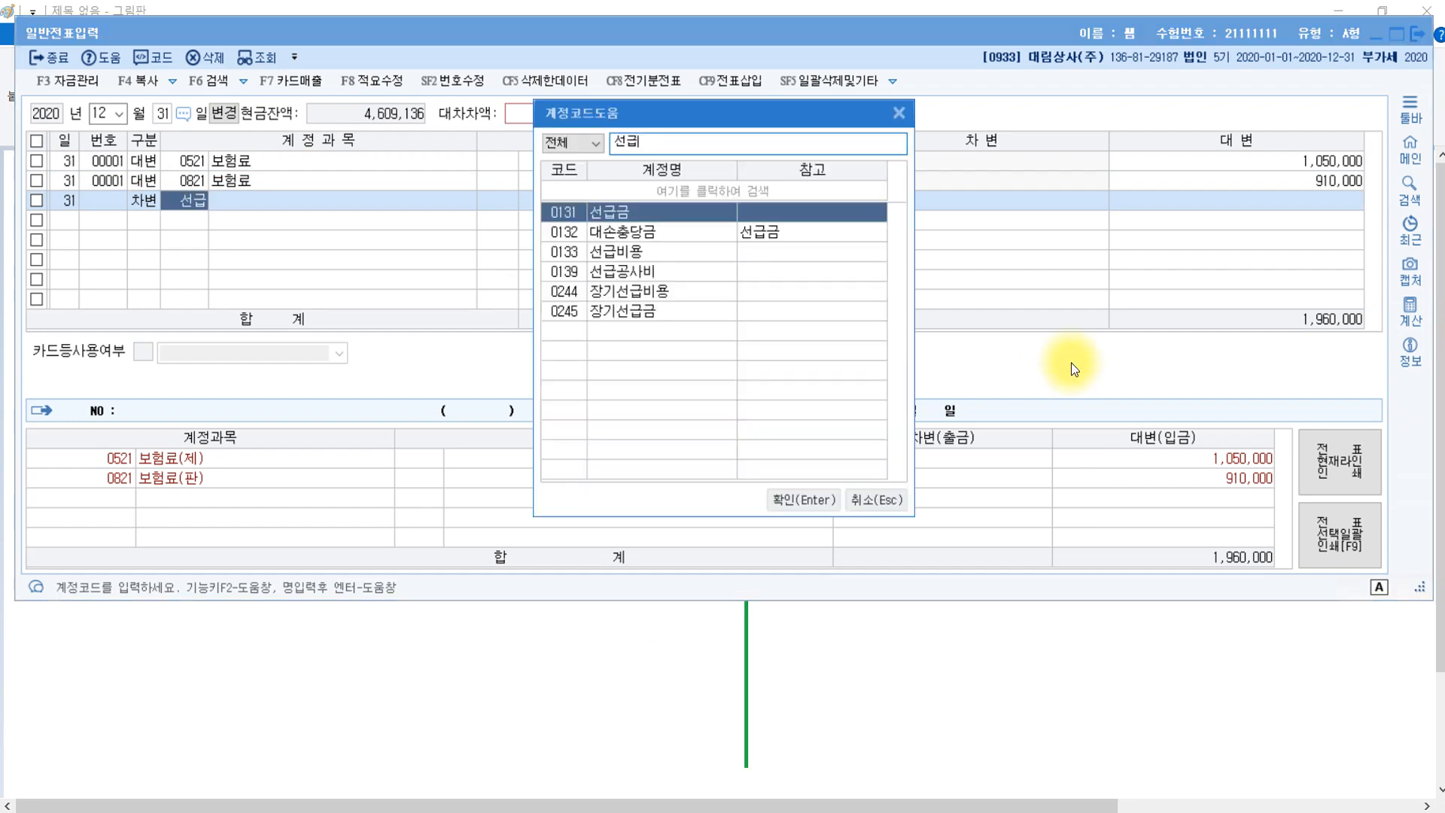
{"action": "key", "text": "Down"}
{"action": "key", "text": "Down"}
{"action": "key", "text": "Return"}
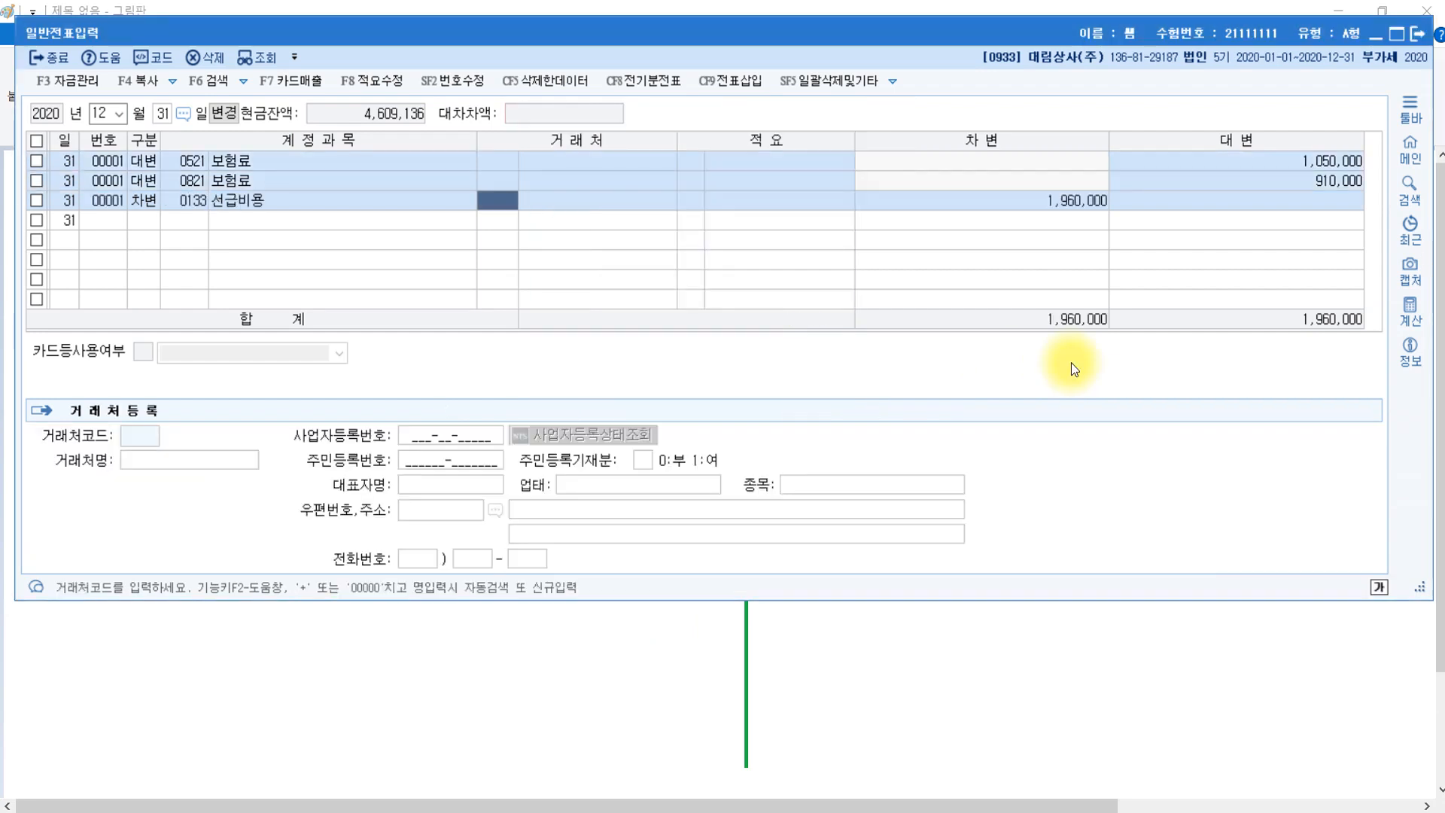
{"action": "key", "text": "Return"}
{"action": "key", "text": "Return"}
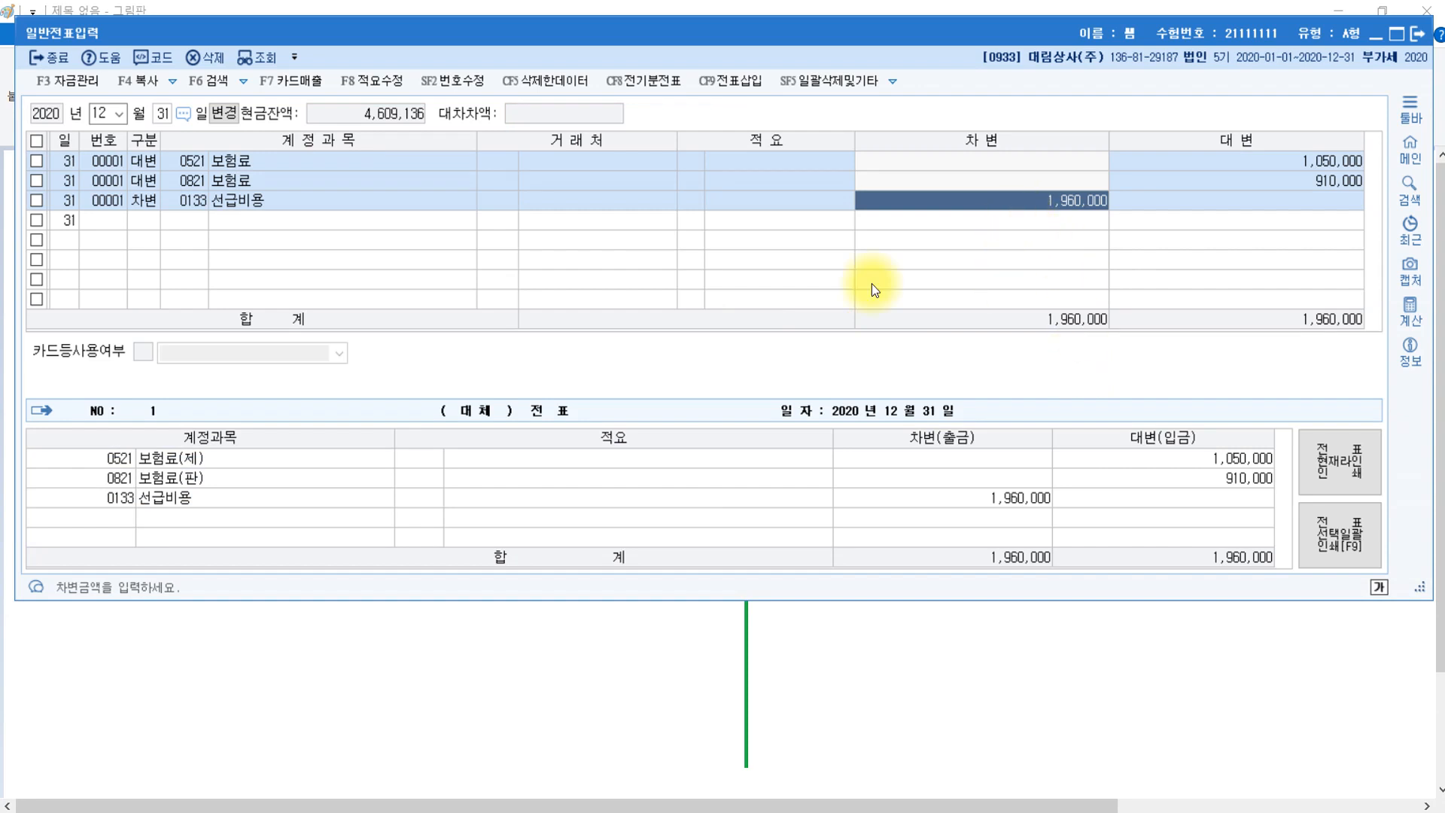
Switch to the Paint drawing and restore the alternative 8/1 entry, 선급비용 3,360,000 / 보통예금 3,360,000, beyond the green divider
{"action": "left_click", "coordinate": [1203, 653]}
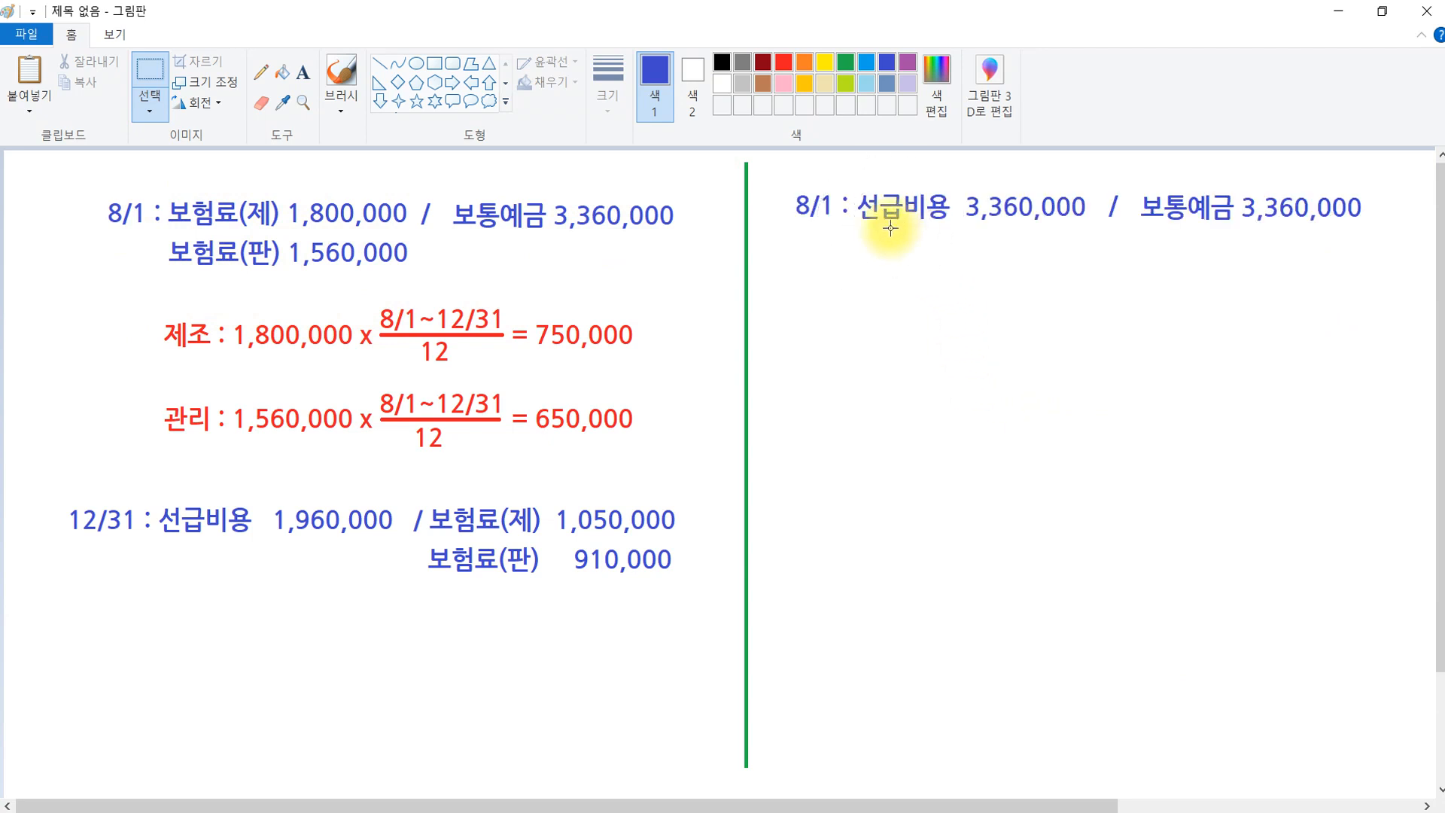
{"action": "left_click", "coordinate": [890, 228]}
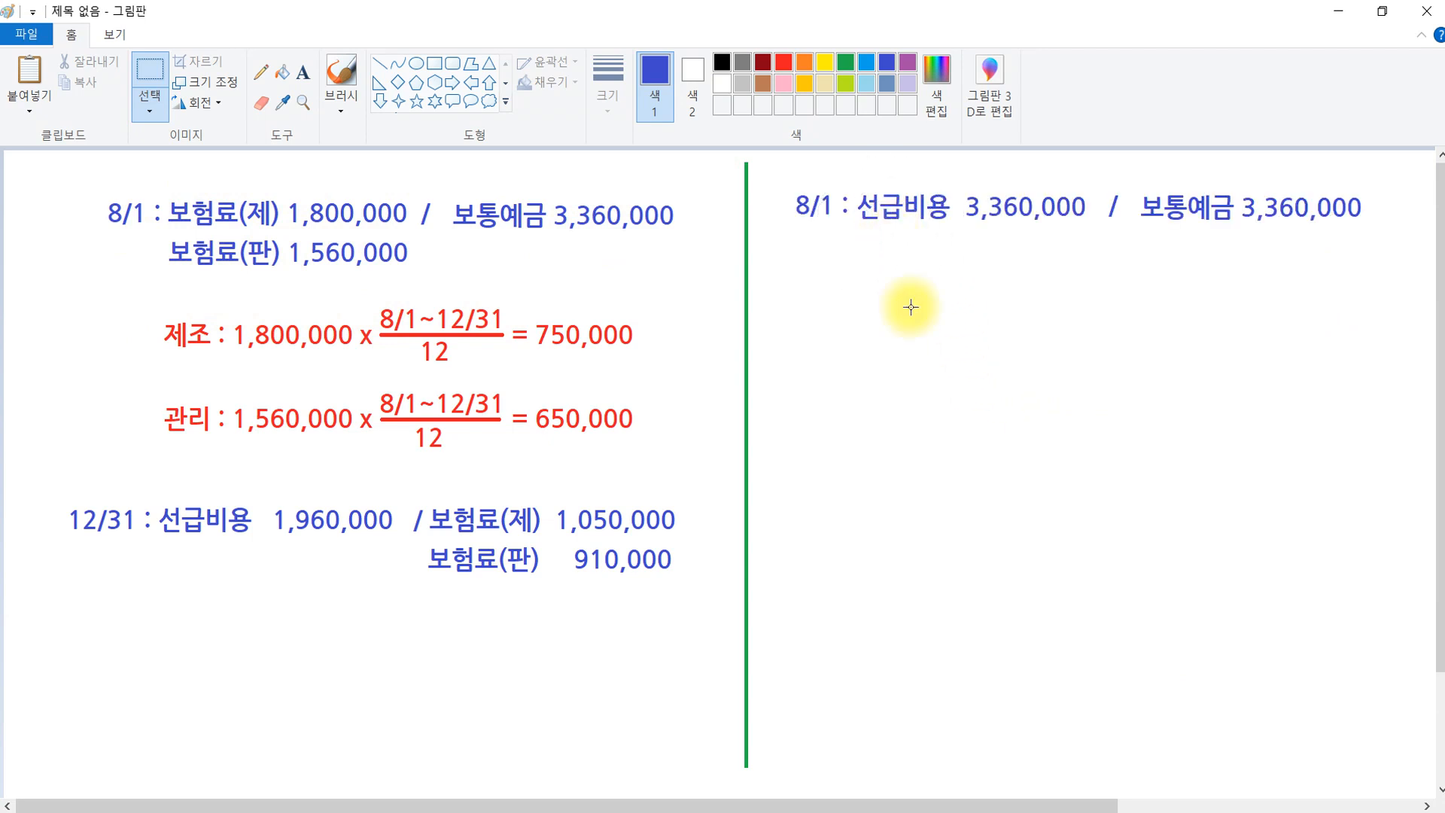
{"action": "left_click", "coordinate": [832, 540]}
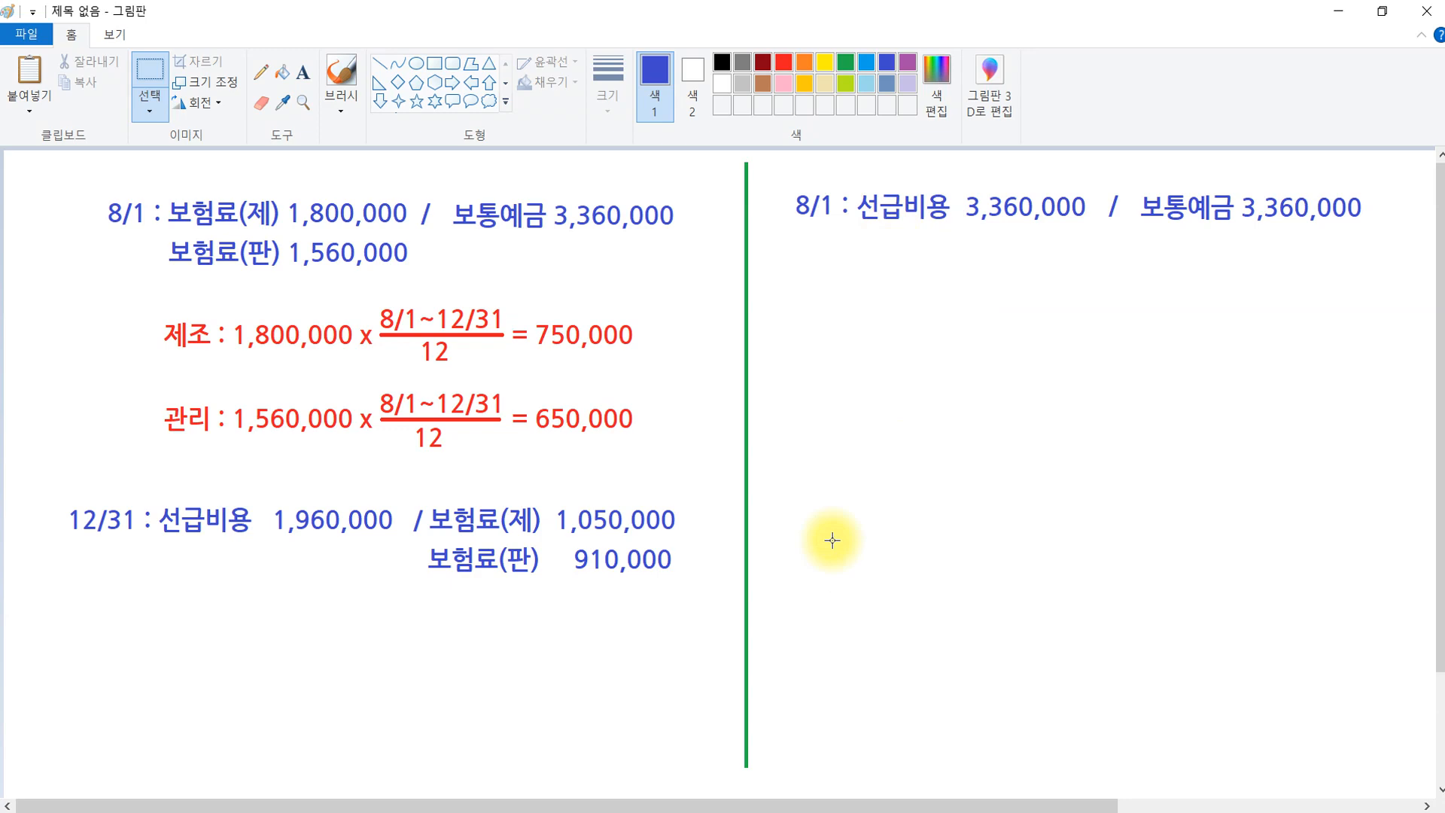
Restore the 제조 750,000 and 관리 650,000 calculations under the alternative 8/1 선급비용 entry and compare them with the original ones
{"action": "left_click", "coordinate": [935, 222]}
{"action": "left_click", "coordinate": [923, 220]}
{"action": "left_click", "coordinate": [922, 219]}
{"action": "left_click", "coordinate": [293, 340]}
{"action": "left_click", "coordinate": [298, 431]}
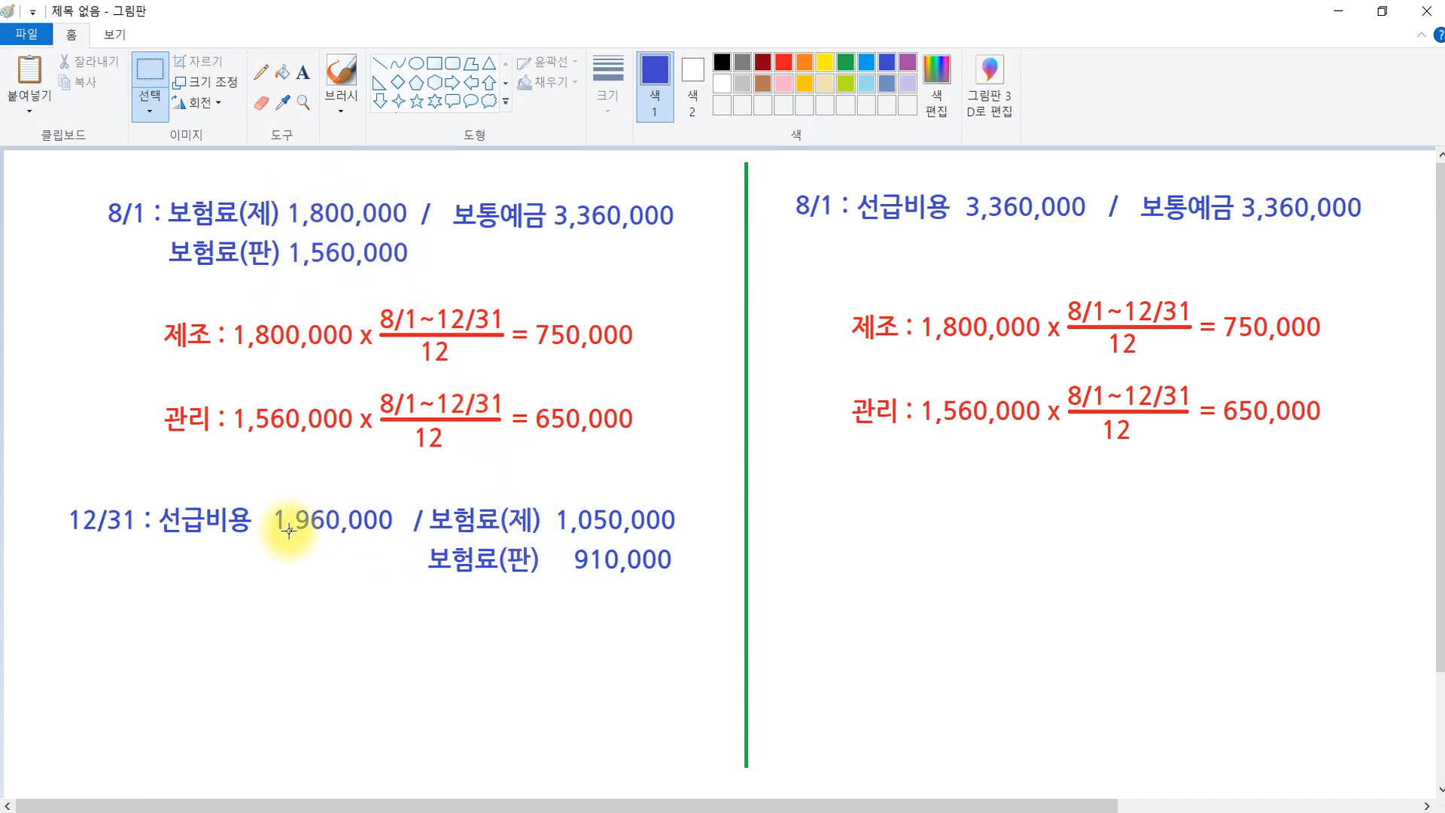
Restore the alternative 12/31 entry, 보험료(제) 750,000 and 보험료(판) 650,000 / 선급비용 1,400,000, and check it against its 8/1 entry
{"action": "left_click", "coordinate": [209, 537]}
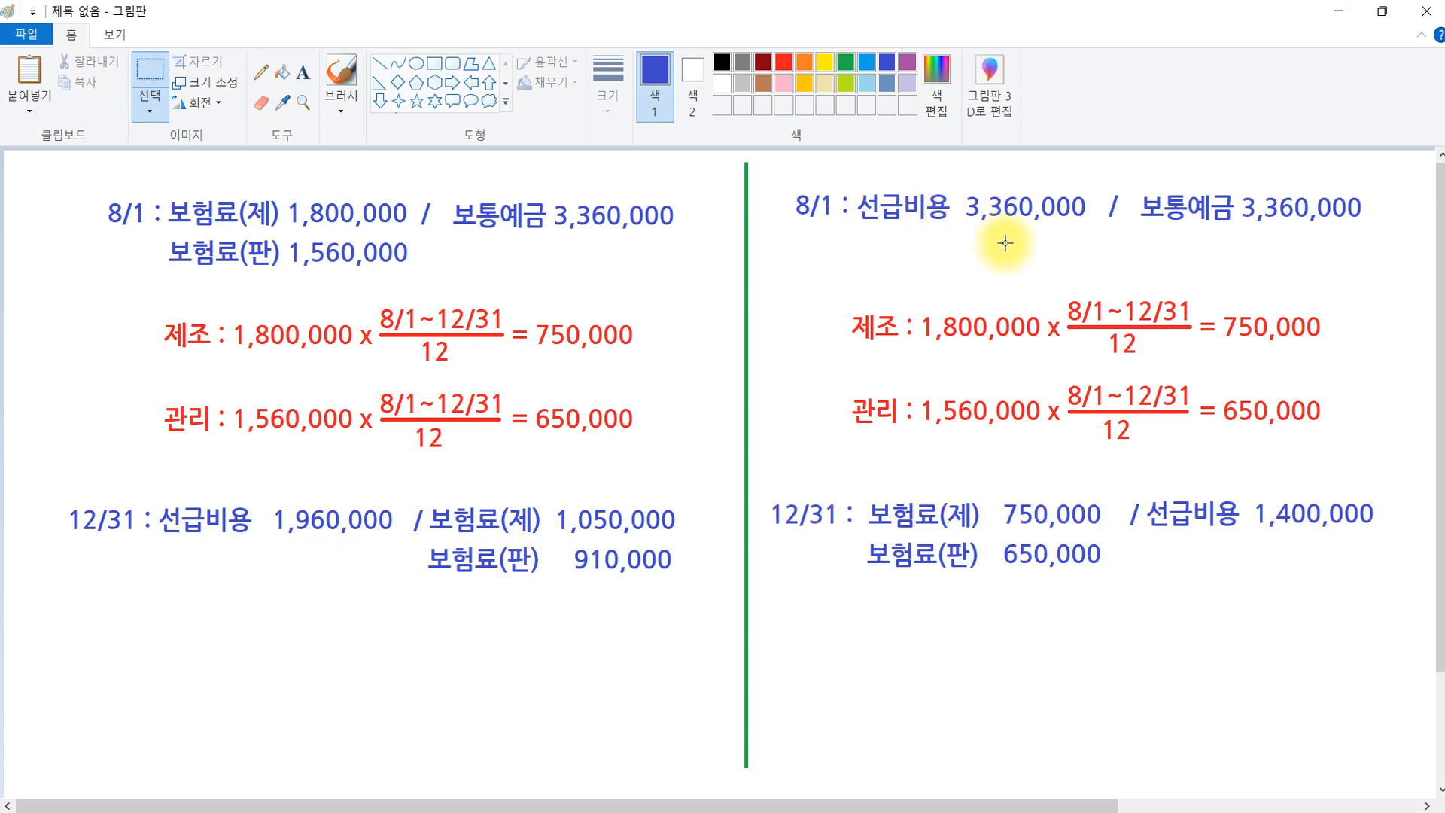
{"action": "left_click", "coordinate": [906, 231]}
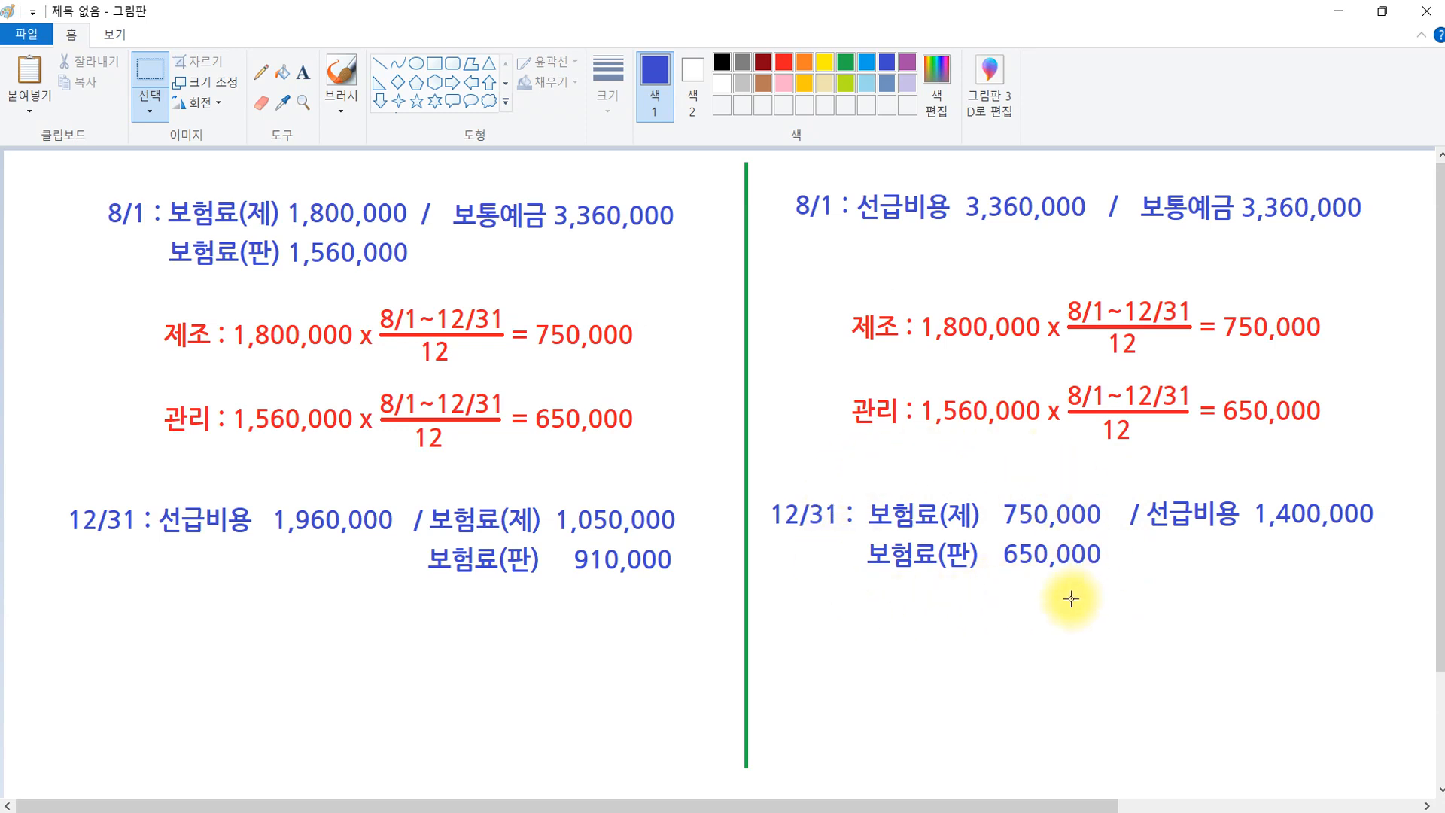
{"action": "left_click", "coordinate": [897, 220]}
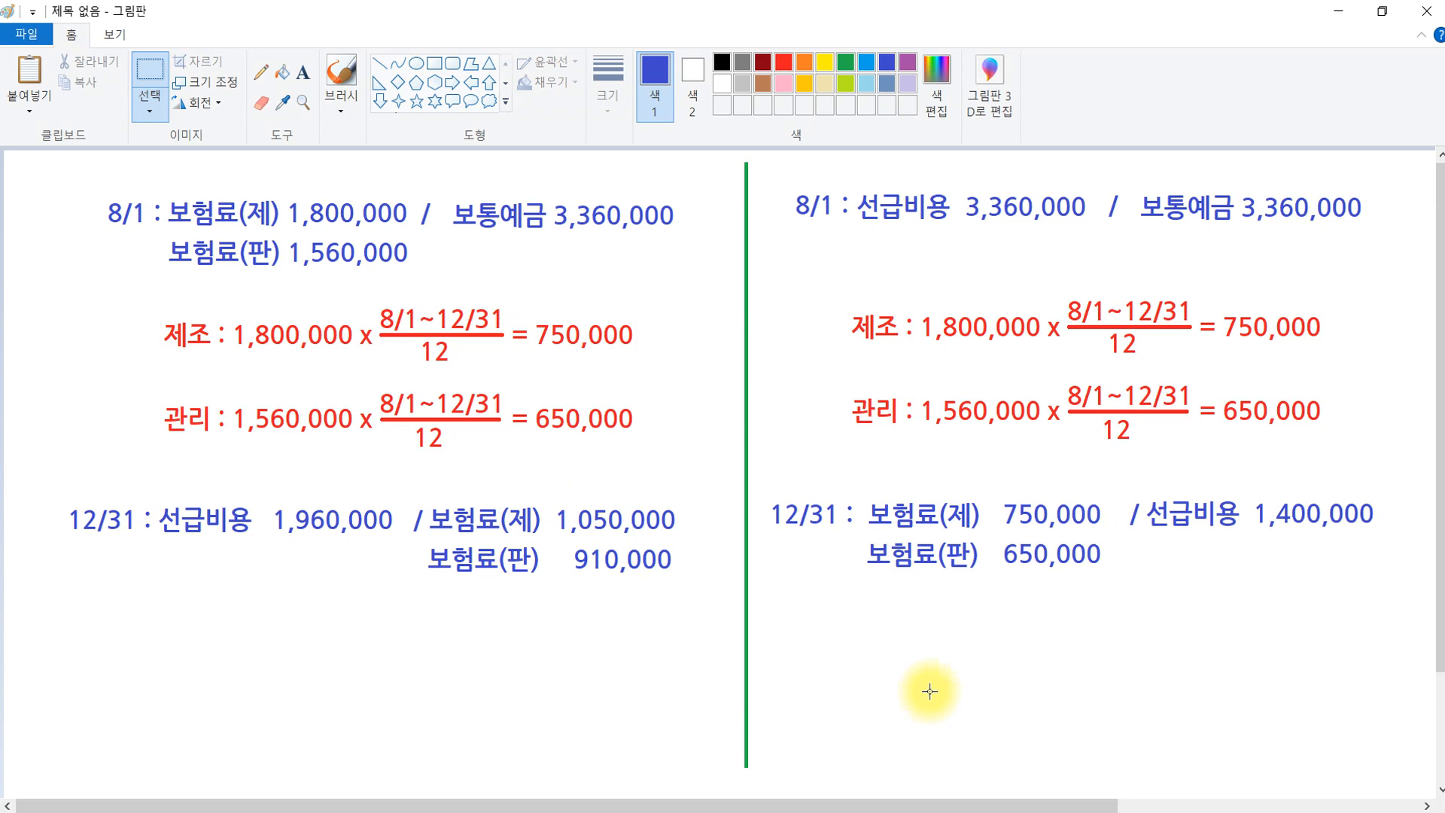
Return to the Hangul answer document and insert "(금고)" after 실제 in question [2] of 문제5
{"action": "left_click", "coordinate": [280, 812]}
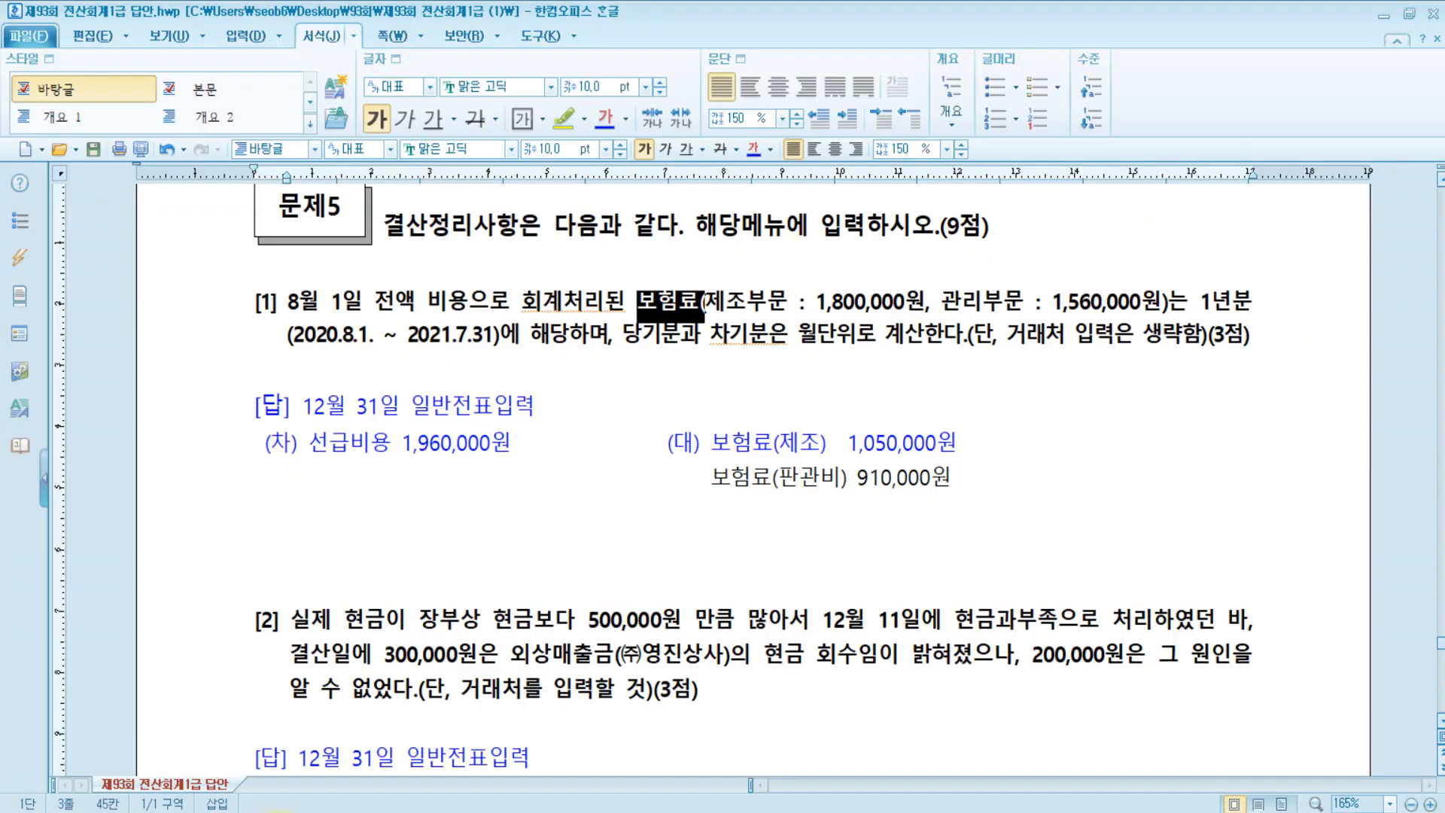
{"action": "scroll", "coordinate": [336, 530], "scroll_direction": "down", "scroll_amount": 3}
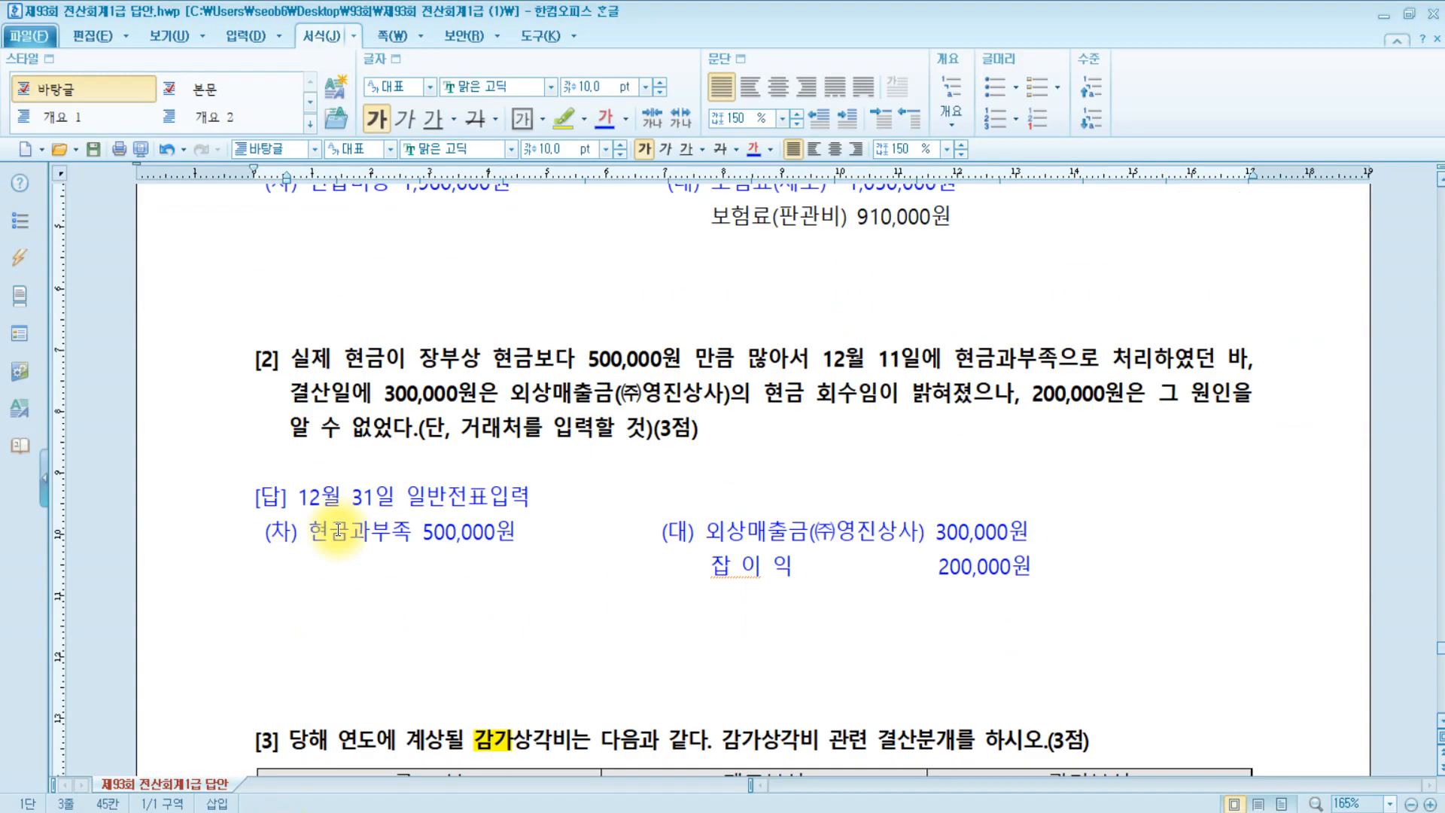
{"action": "left_click", "coordinate": [393, 359]}
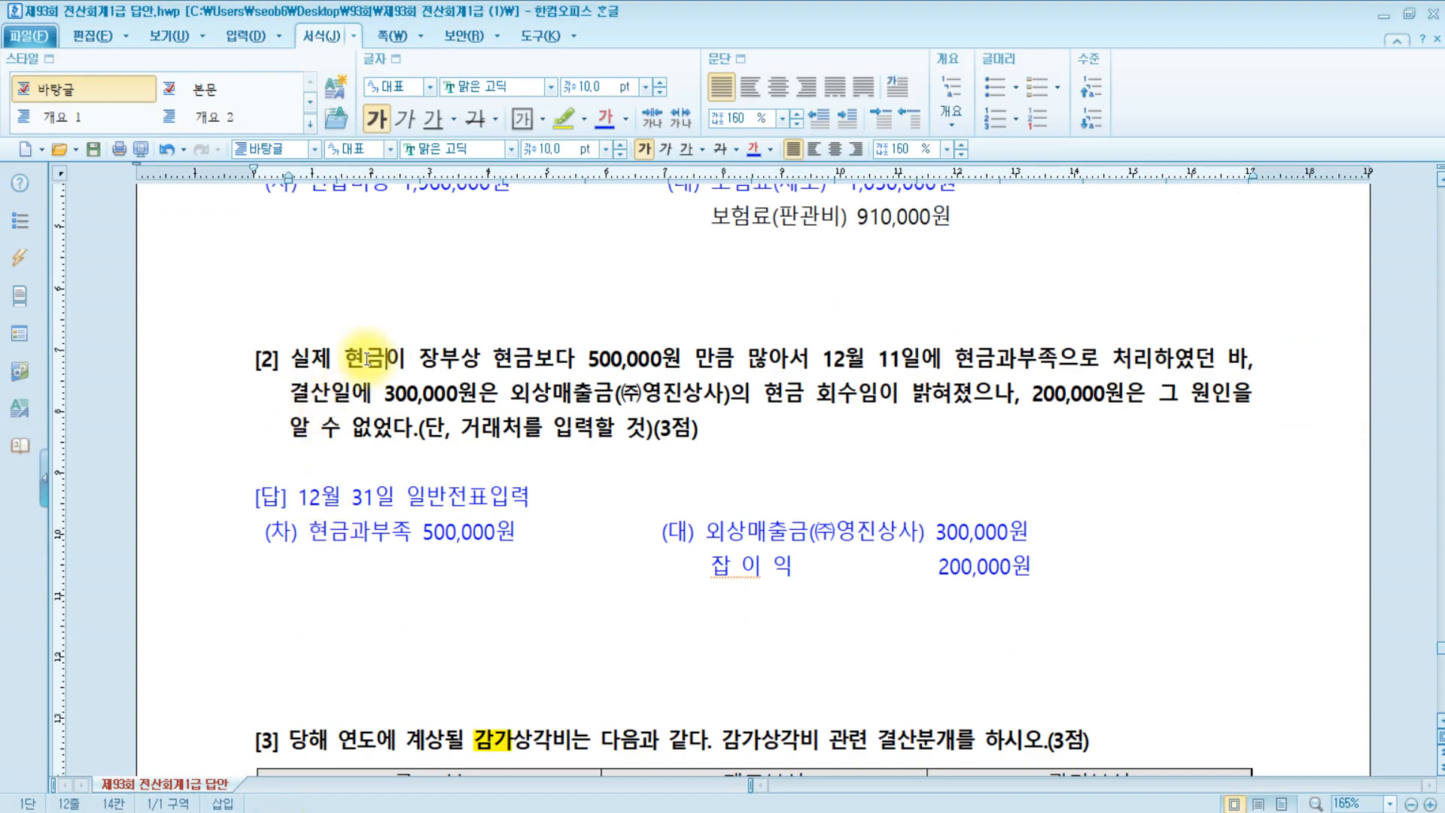
{"action": "left_click_drag", "start_coordinate": [292, 358], "coordinate": [331, 355]}
{"action": "left_click", "coordinate": [331, 356]}
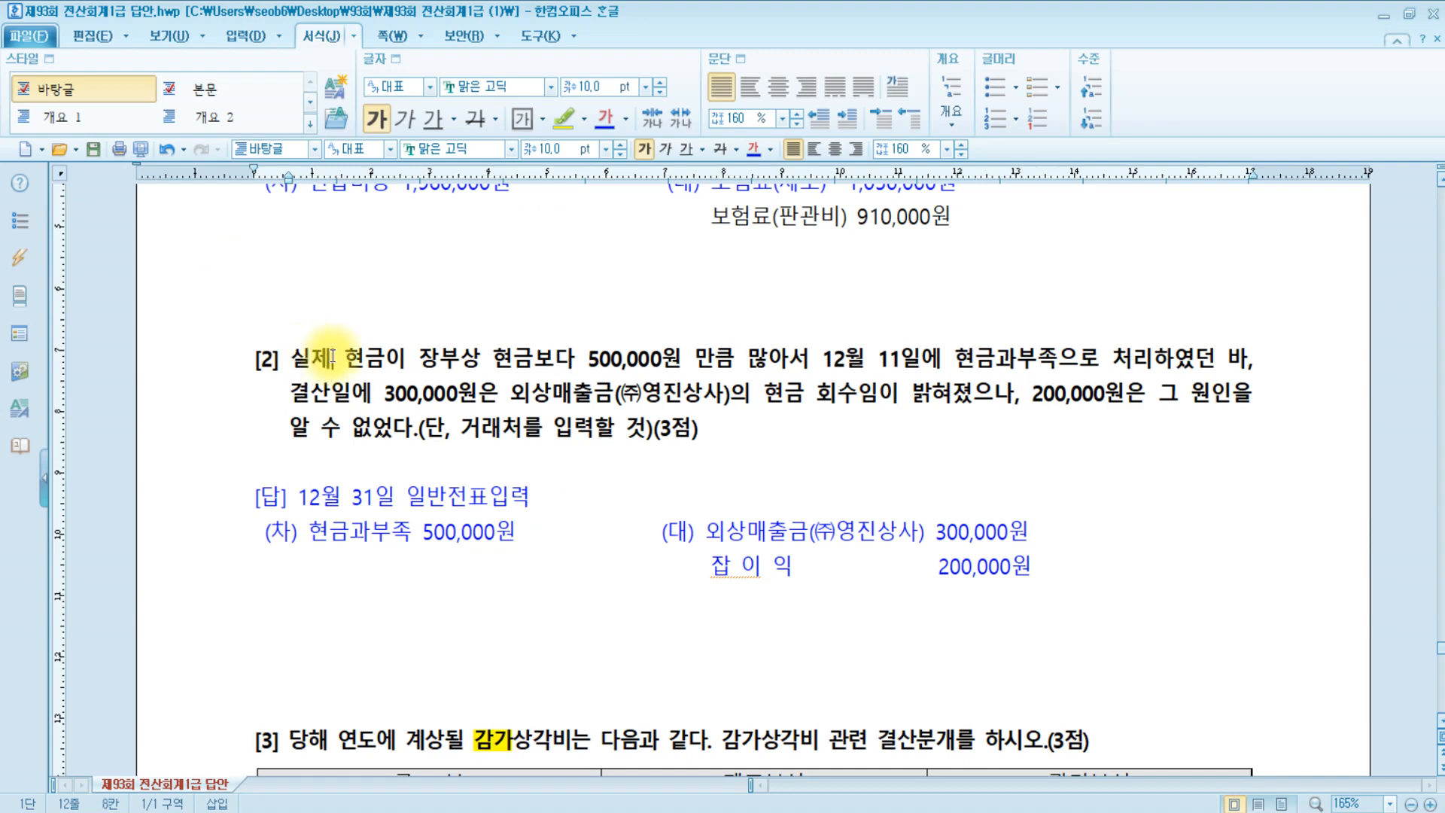
{"action": "type", "text": "(금고)"}
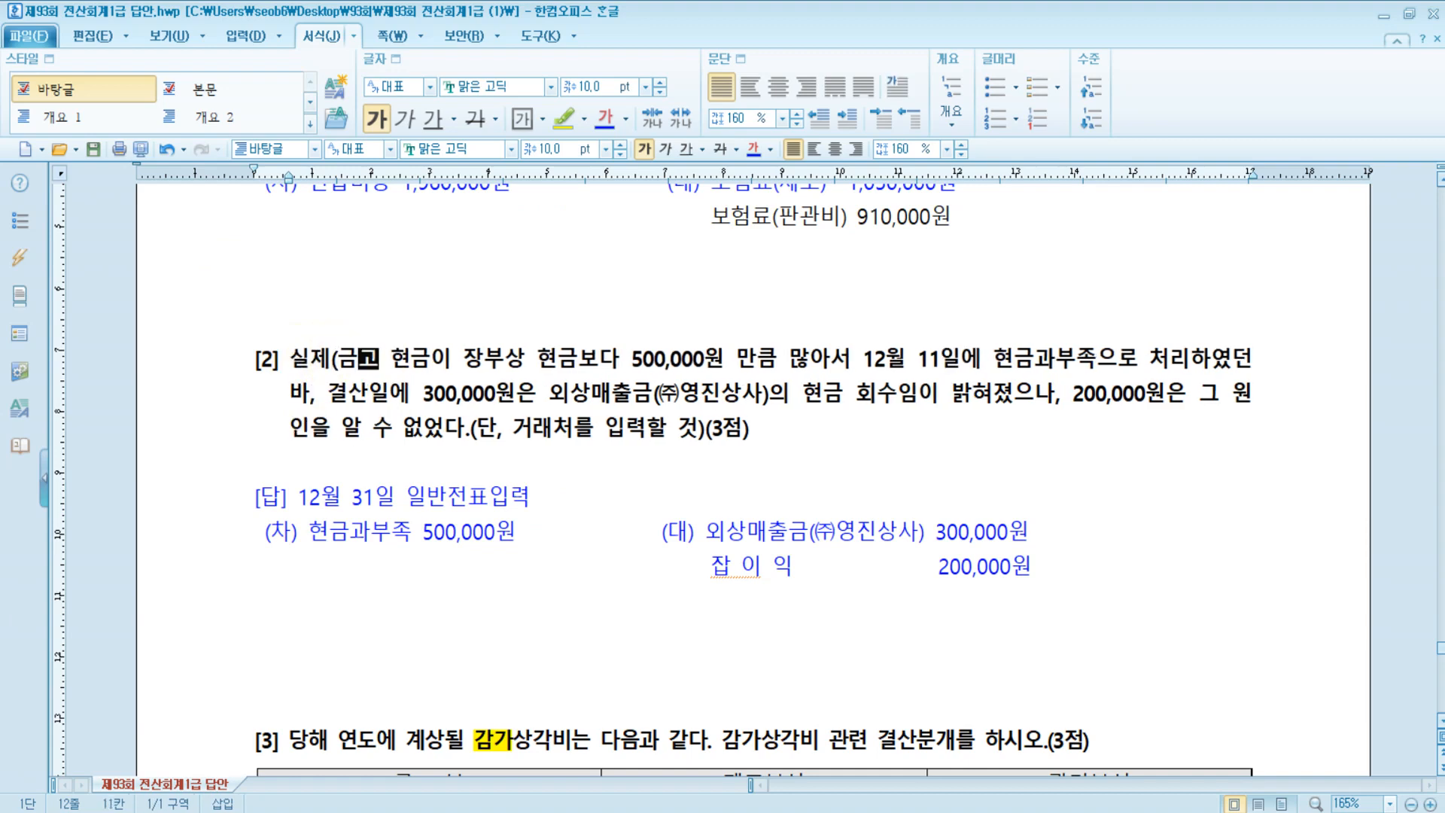
Highlight 실제(금고) and 장부 in yellow in the first line of question [2]
{"action": "left_click_drag", "start_coordinate": [395, 356], "coordinate": [288, 357]}
{"action": "left_click", "coordinate": [564, 119]}
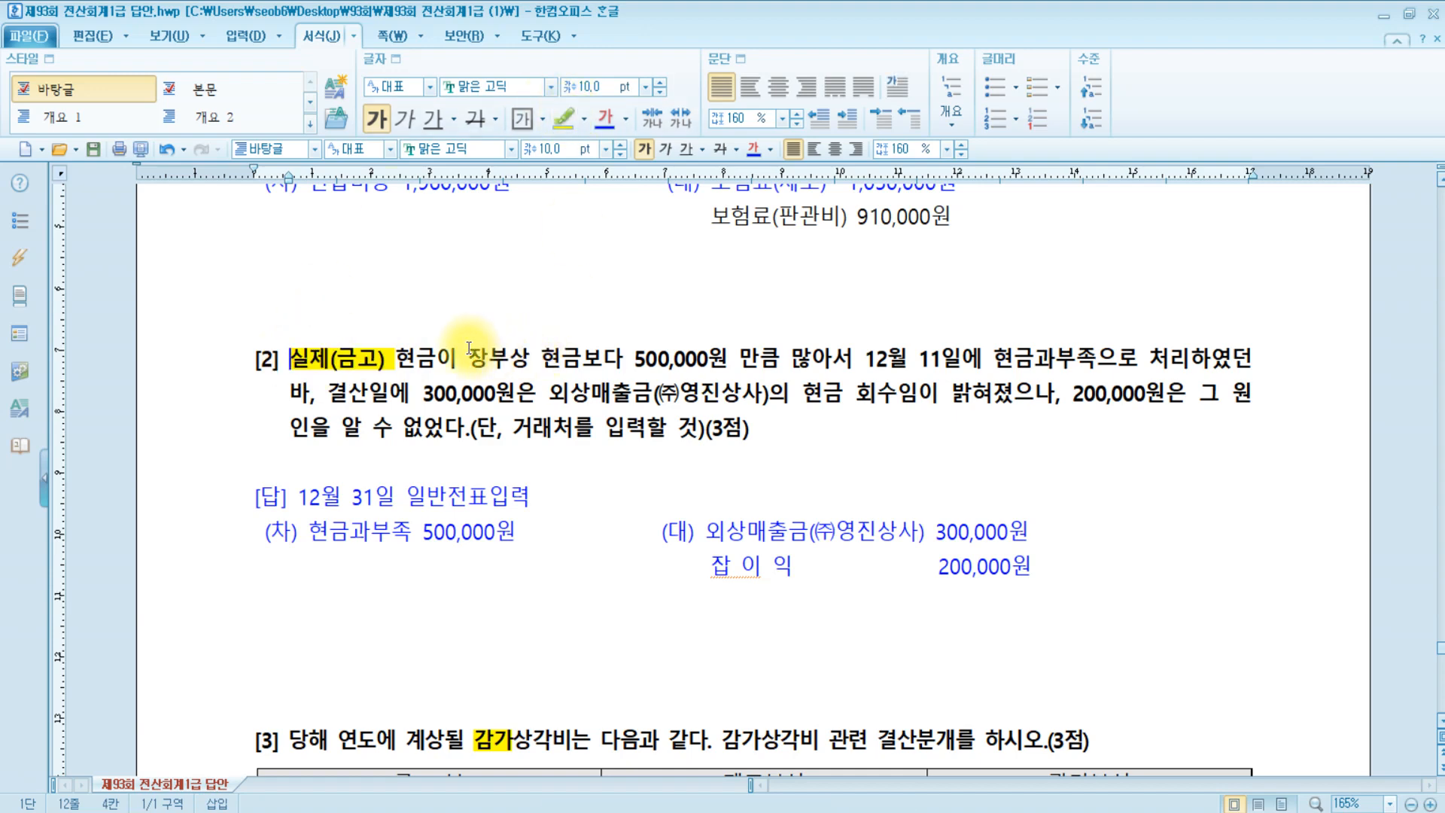
{"action": "left_click_drag", "start_coordinate": [470, 358], "coordinate": [512, 358]}
{"action": "left_click", "coordinate": [563, 118]}
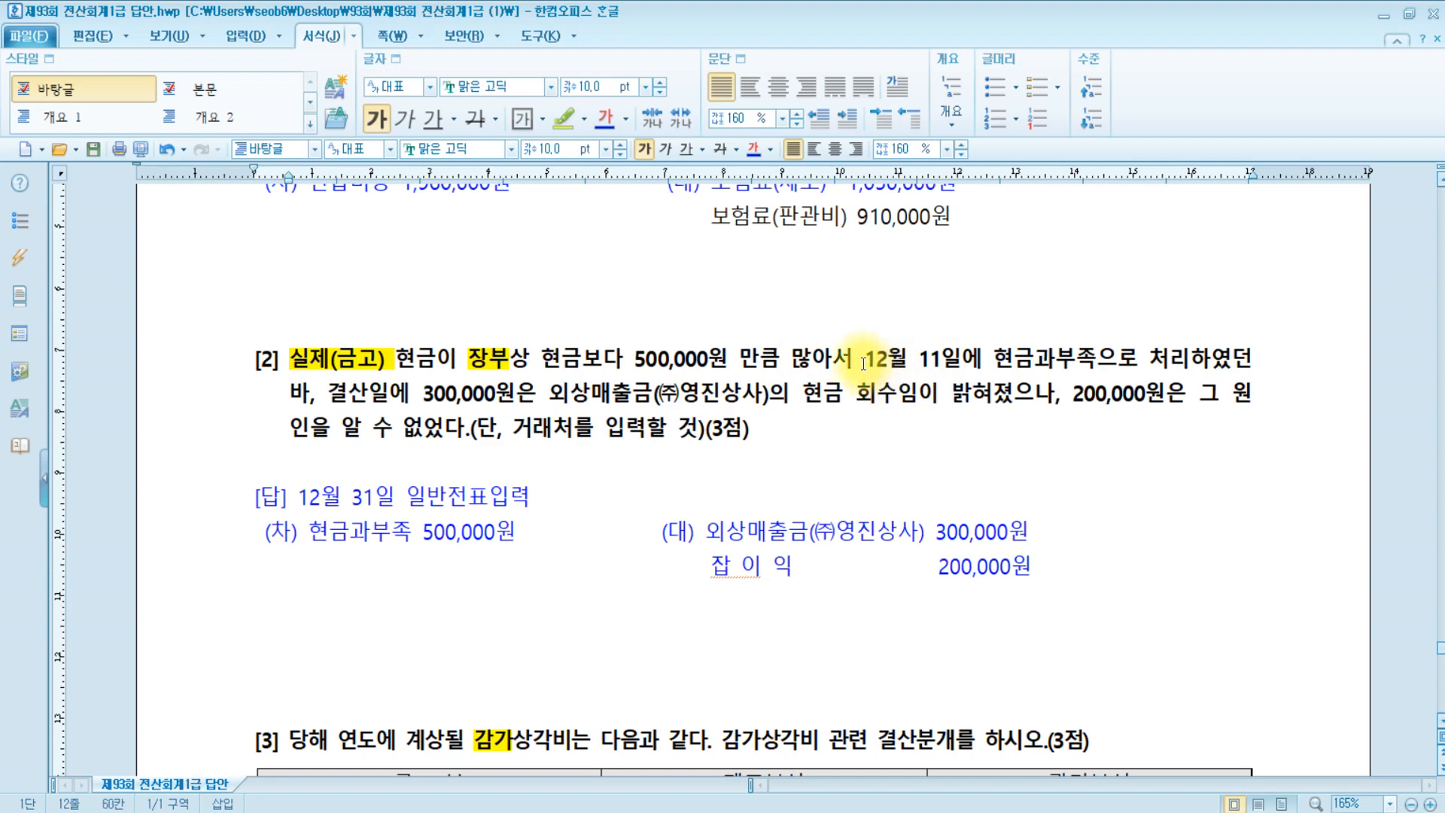
Reread the opening clause of question [2] on the 12월 11일 현금과부족 treatment, and switch back to 일반전표입력
{"action": "left_click_drag", "start_coordinate": [863, 364], "coordinate": [971, 361]}
{"action": "left_click", "coordinate": [1057, 357]}
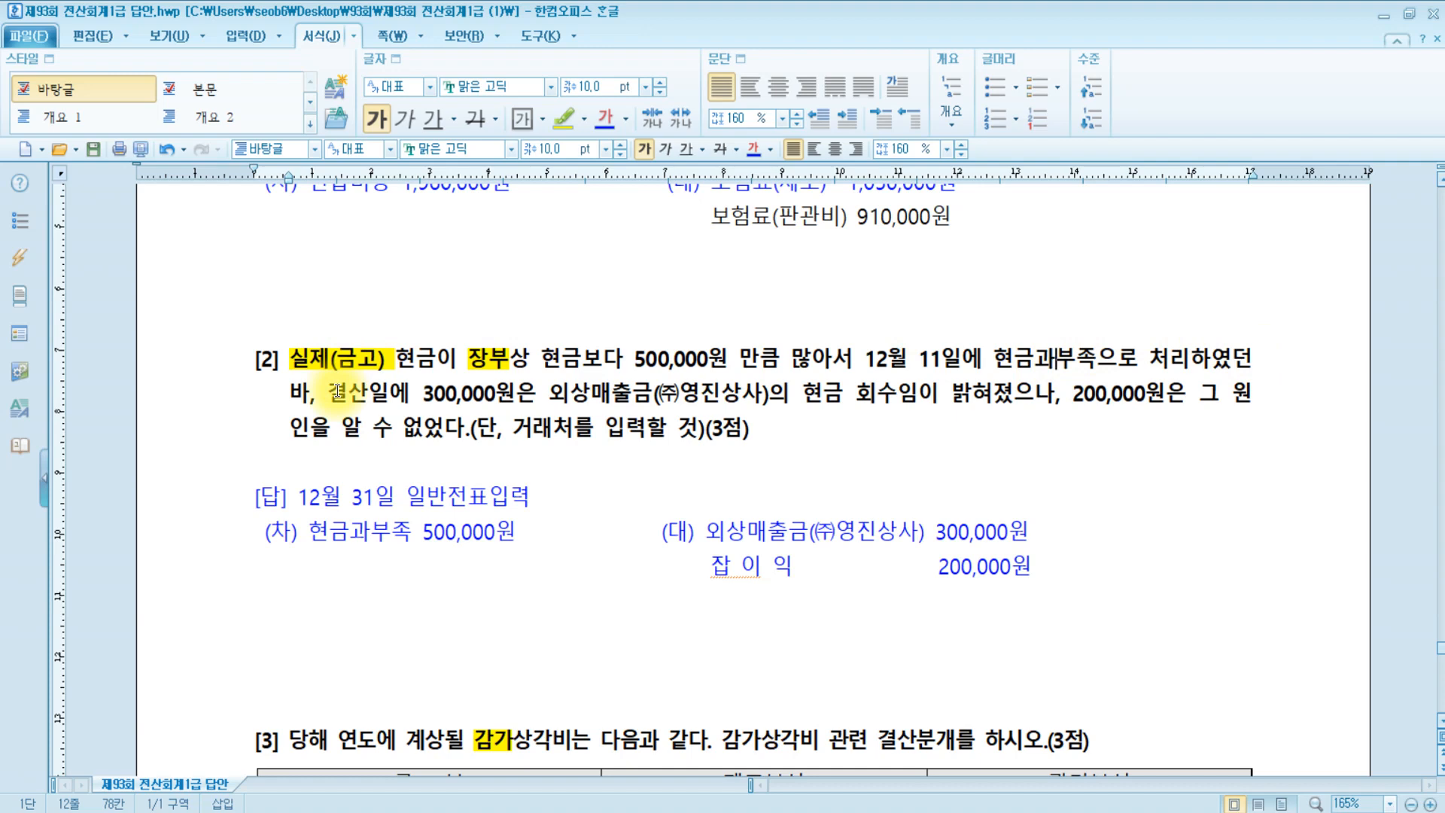
{"action": "left_click_drag", "start_coordinate": [314, 393], "coordinate": [292, 361]}
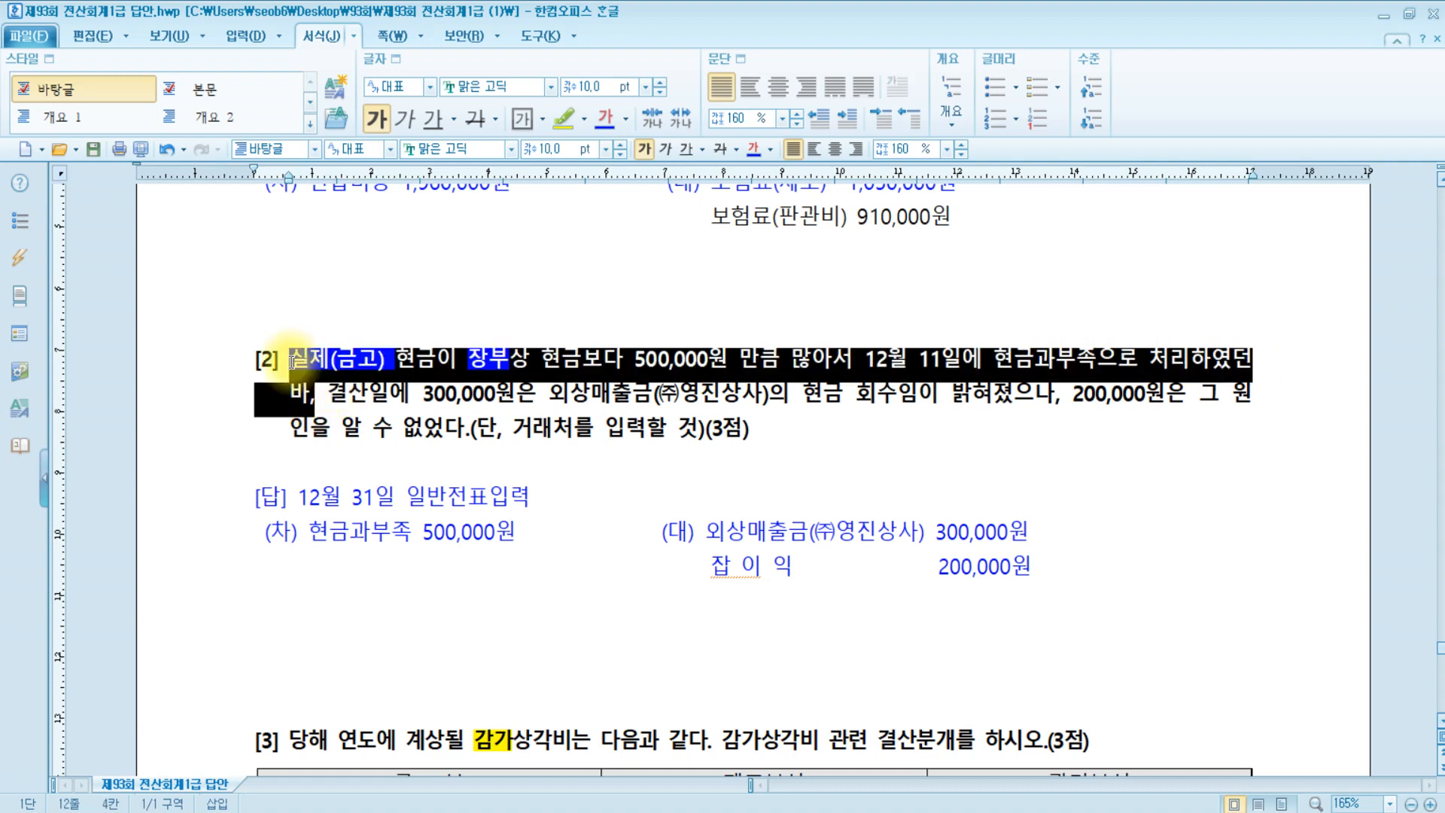
{"action": "left_click", "coordinate": [332, 397]}
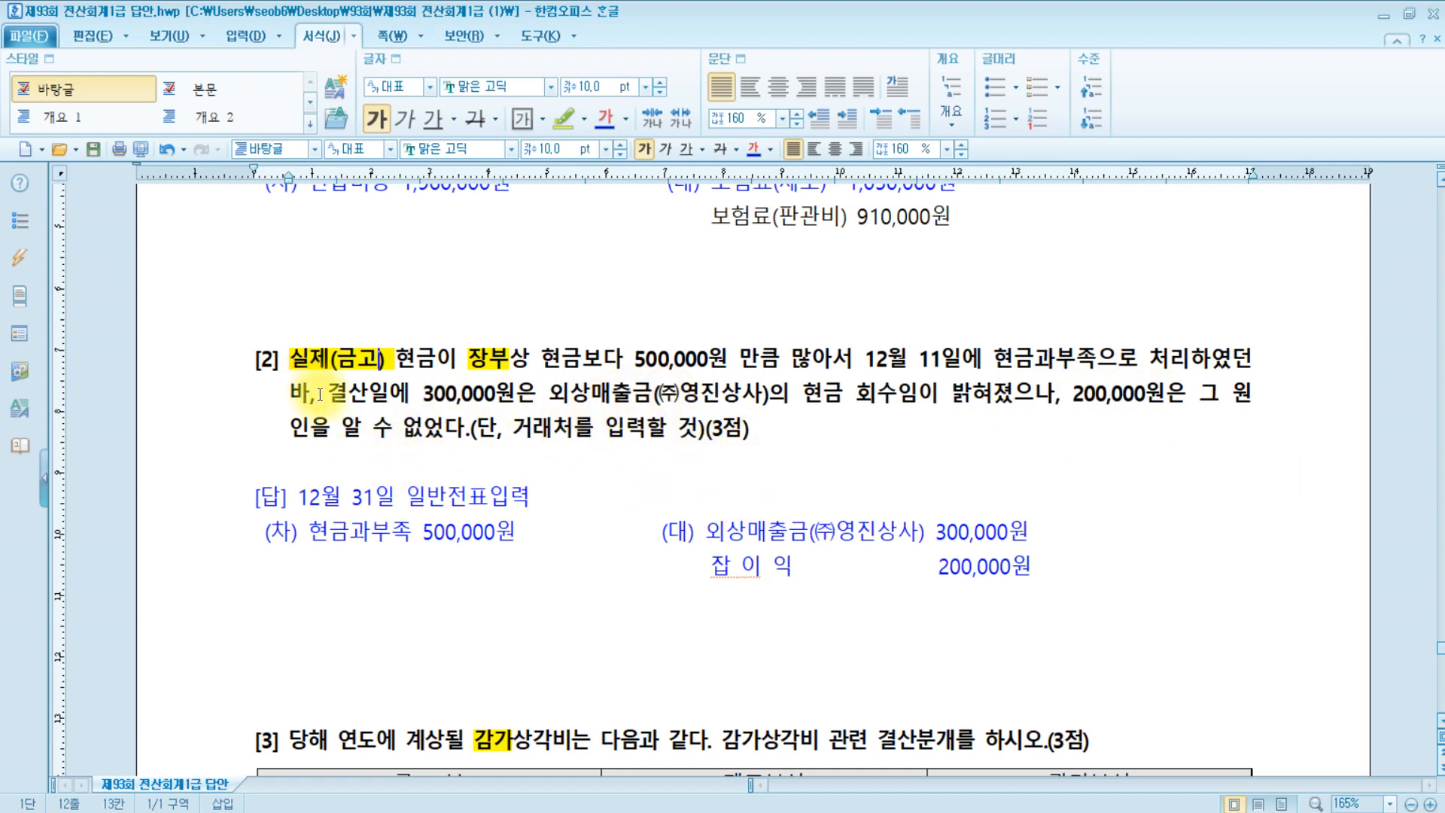
{"action": "left_click_drag", "start_coordinate": [315, 392], "coordinate": [268, 358]}
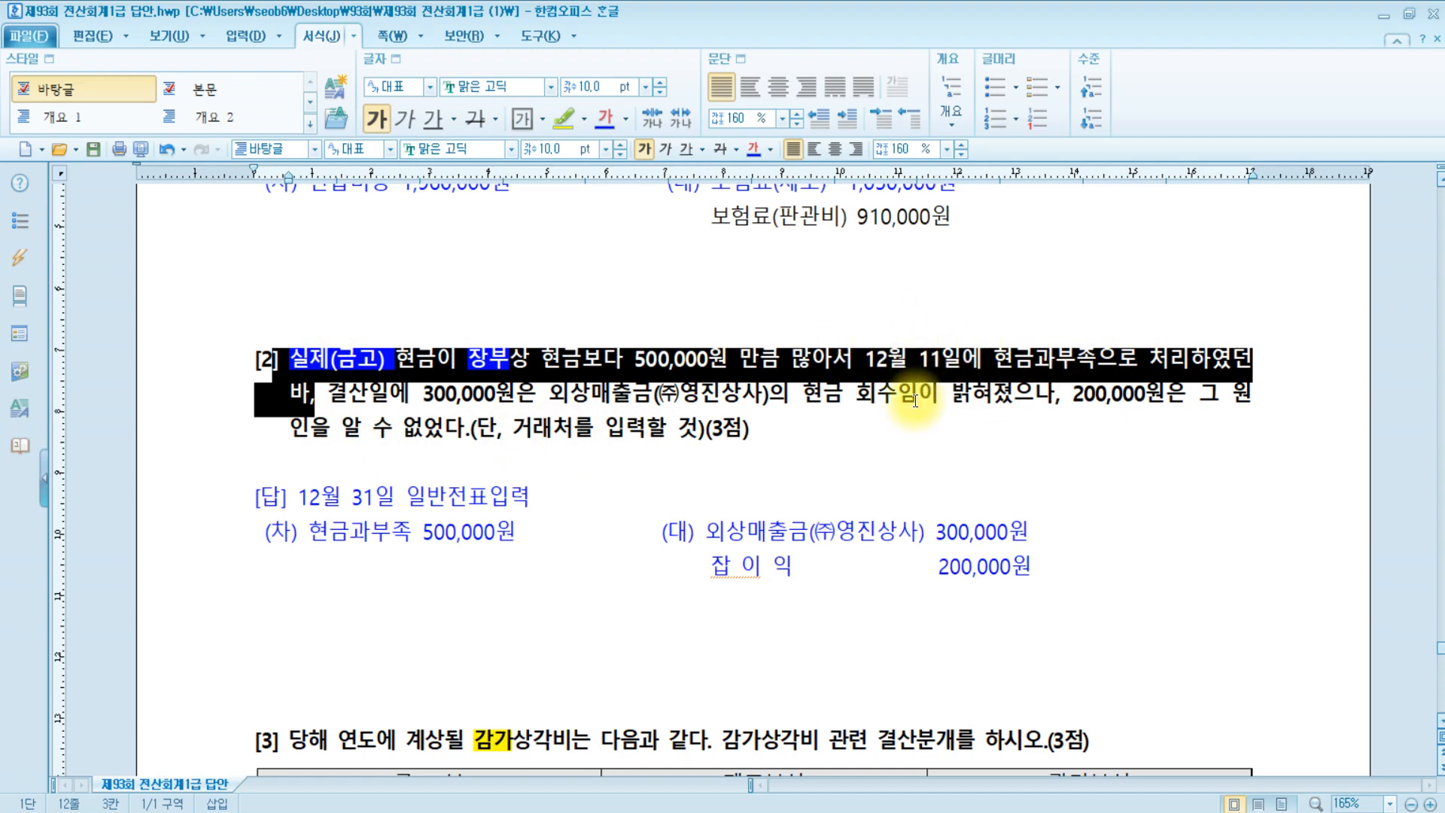
{"action": "left_click", "coordinate": [410, 812]}
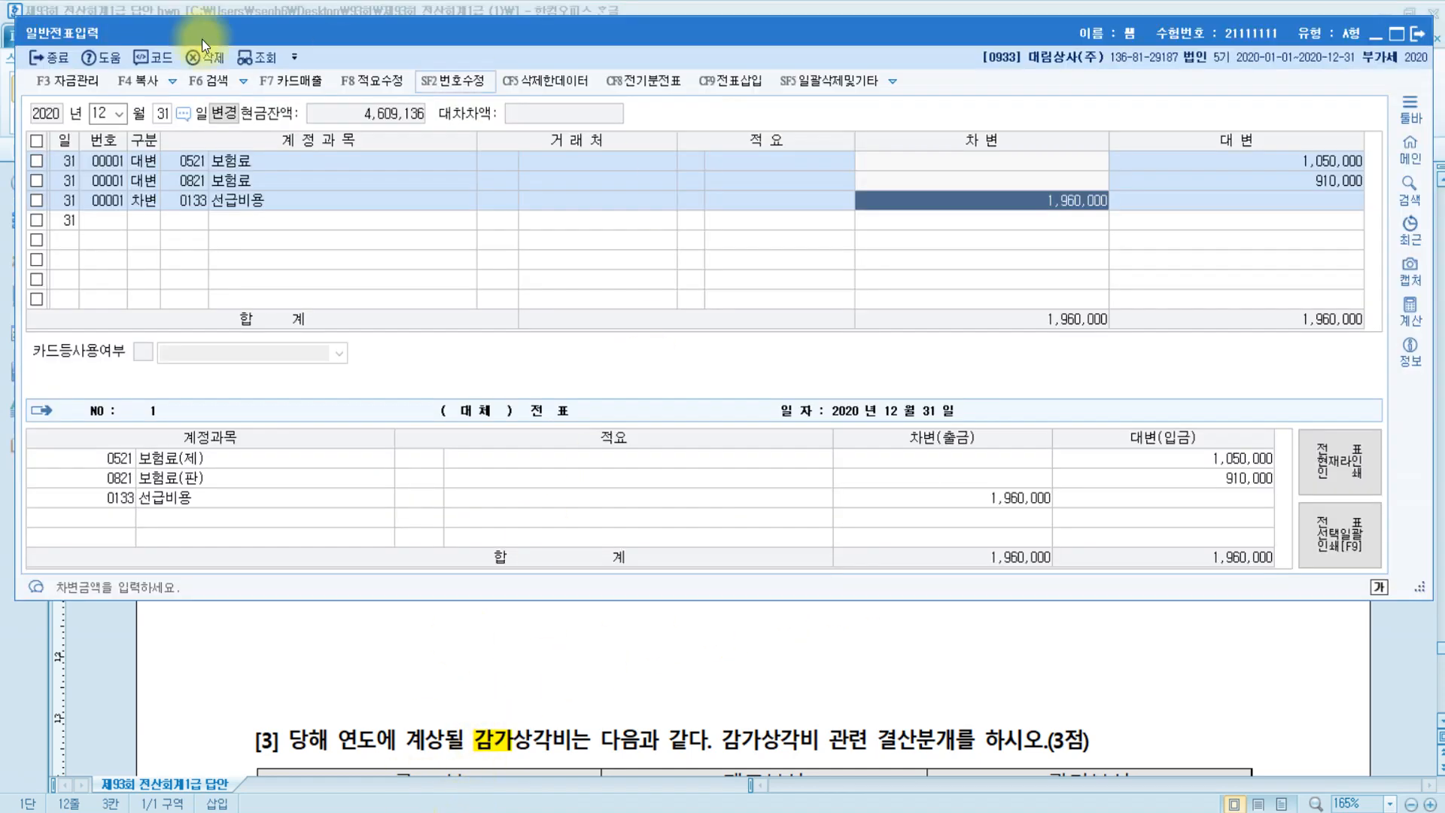
Review the December 11 voucher in 일반전표입력, checking the 현금과부족 entry against 현금
{"action": "left_click", "coordinate": [162, 113]}
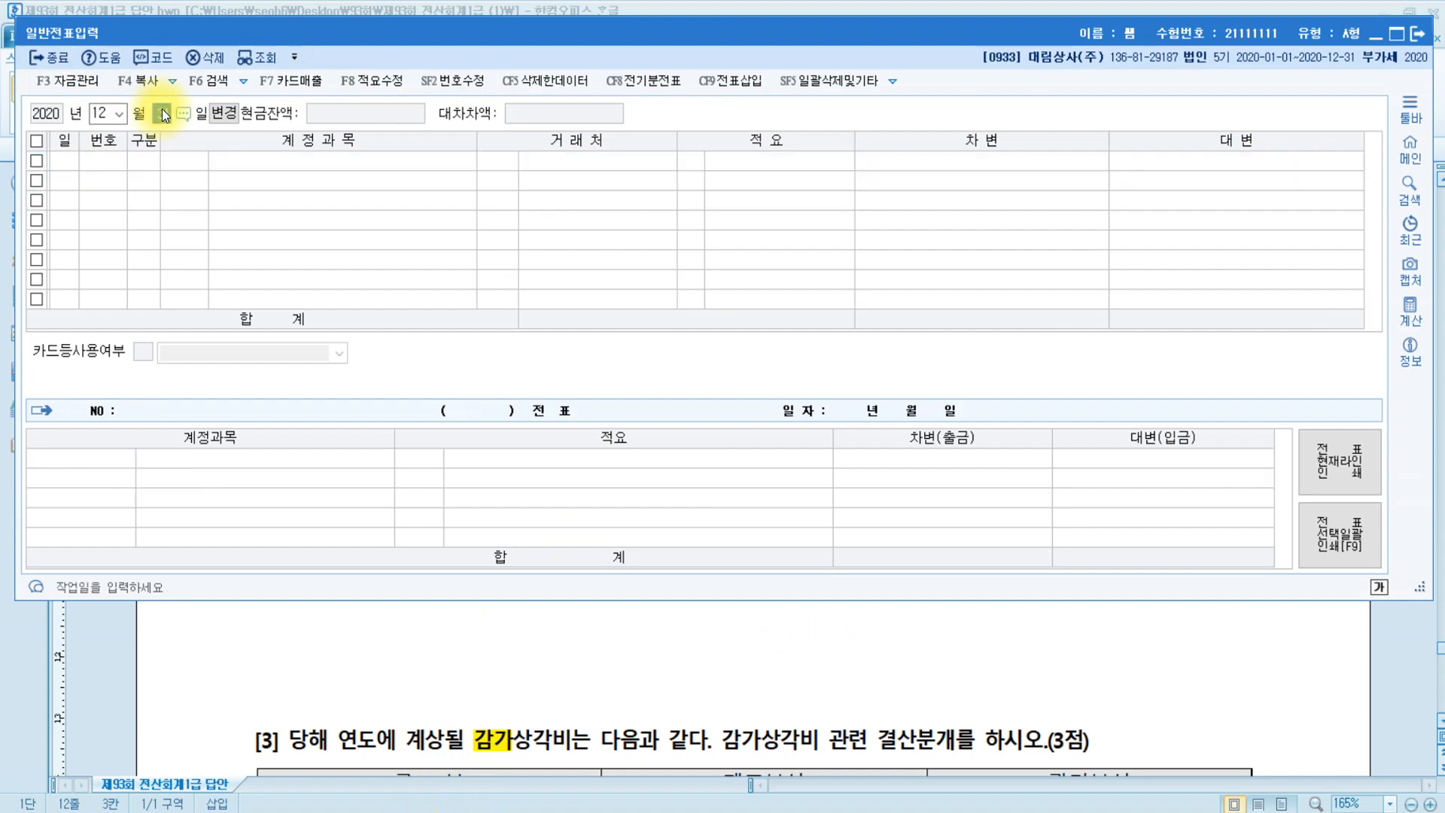
{"action": "type", "text": "11"}
{"action": "left_click", "coordinate": [1219, 158]}
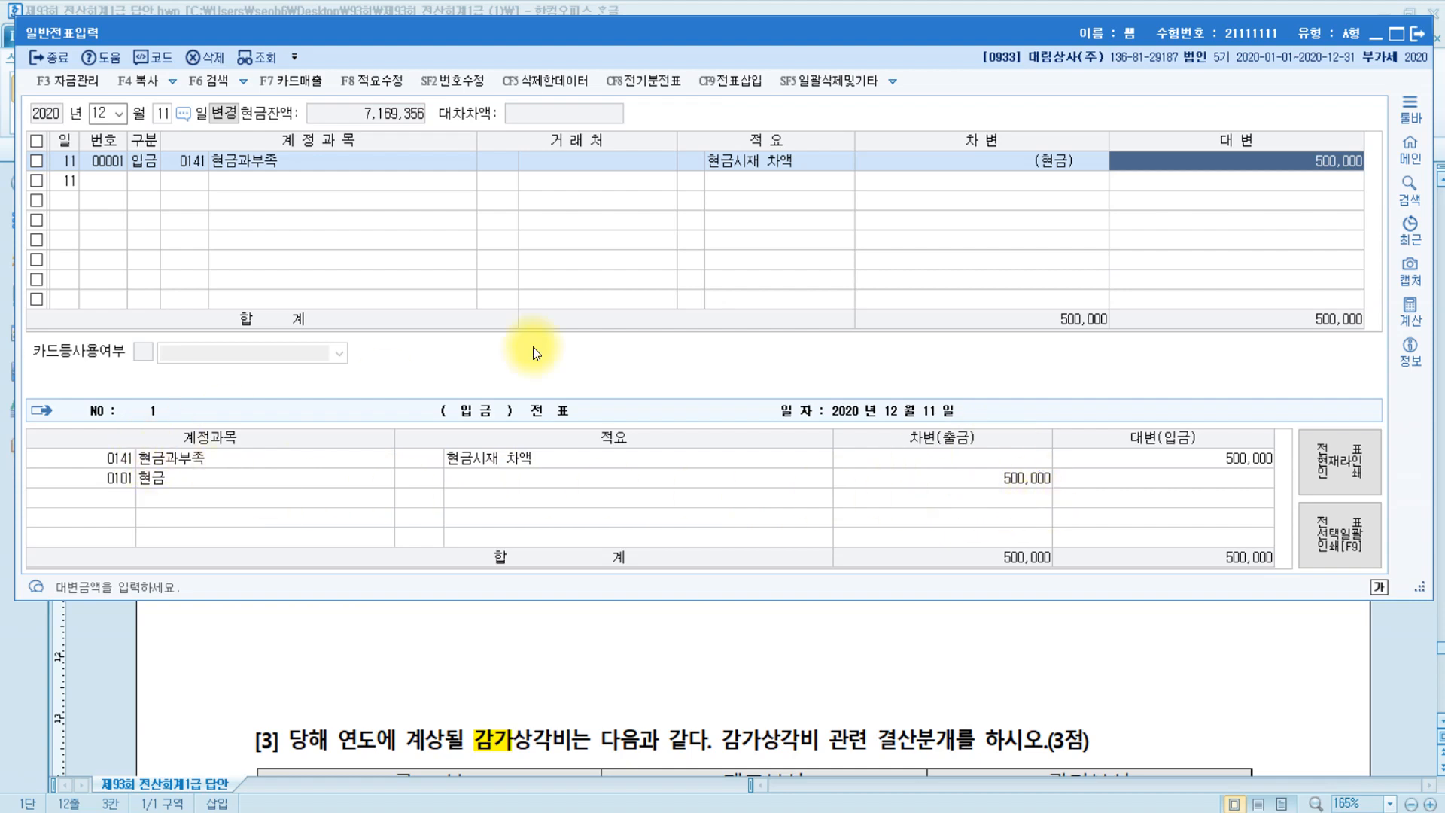
{"action": "left_click", "coordinate": [1188, 454]}
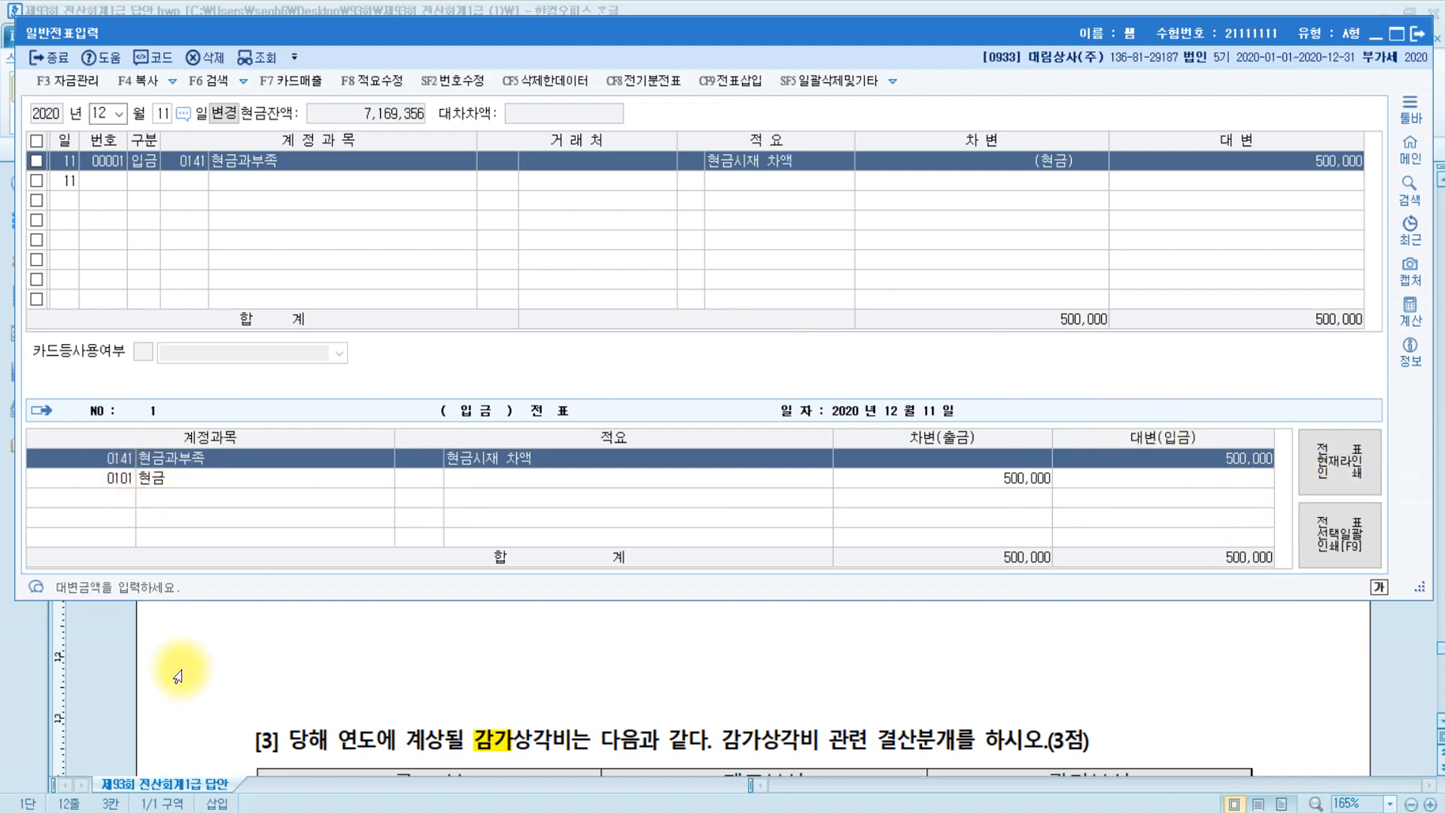
Return to December 31 and add a debit line for 0141 현금과부족 of 500,000
{"action": "left_click", "coordinate": [157, 114]}
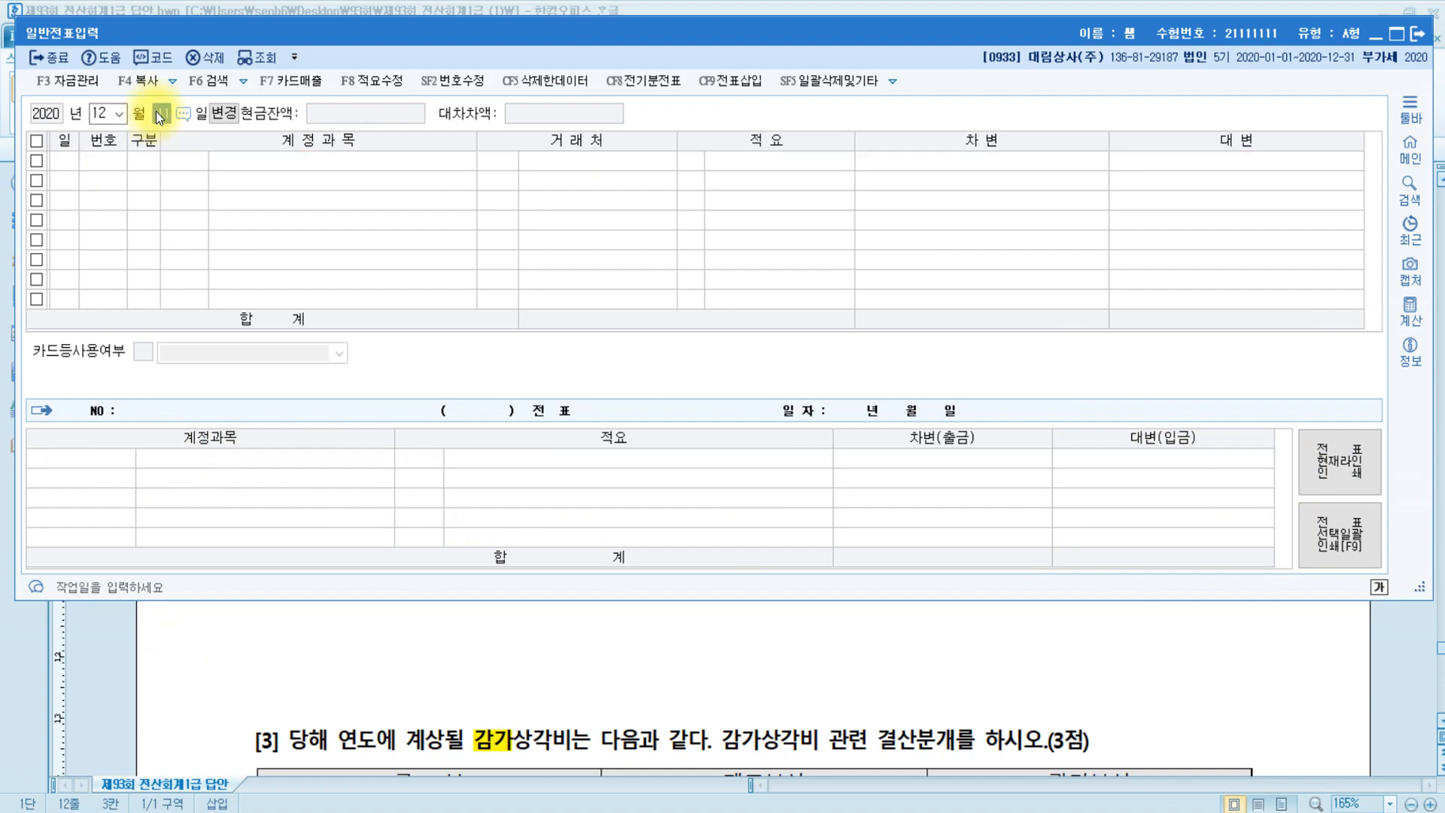
{"action": "type", "text": "31"}
{"action": "key", "text": "Return"}
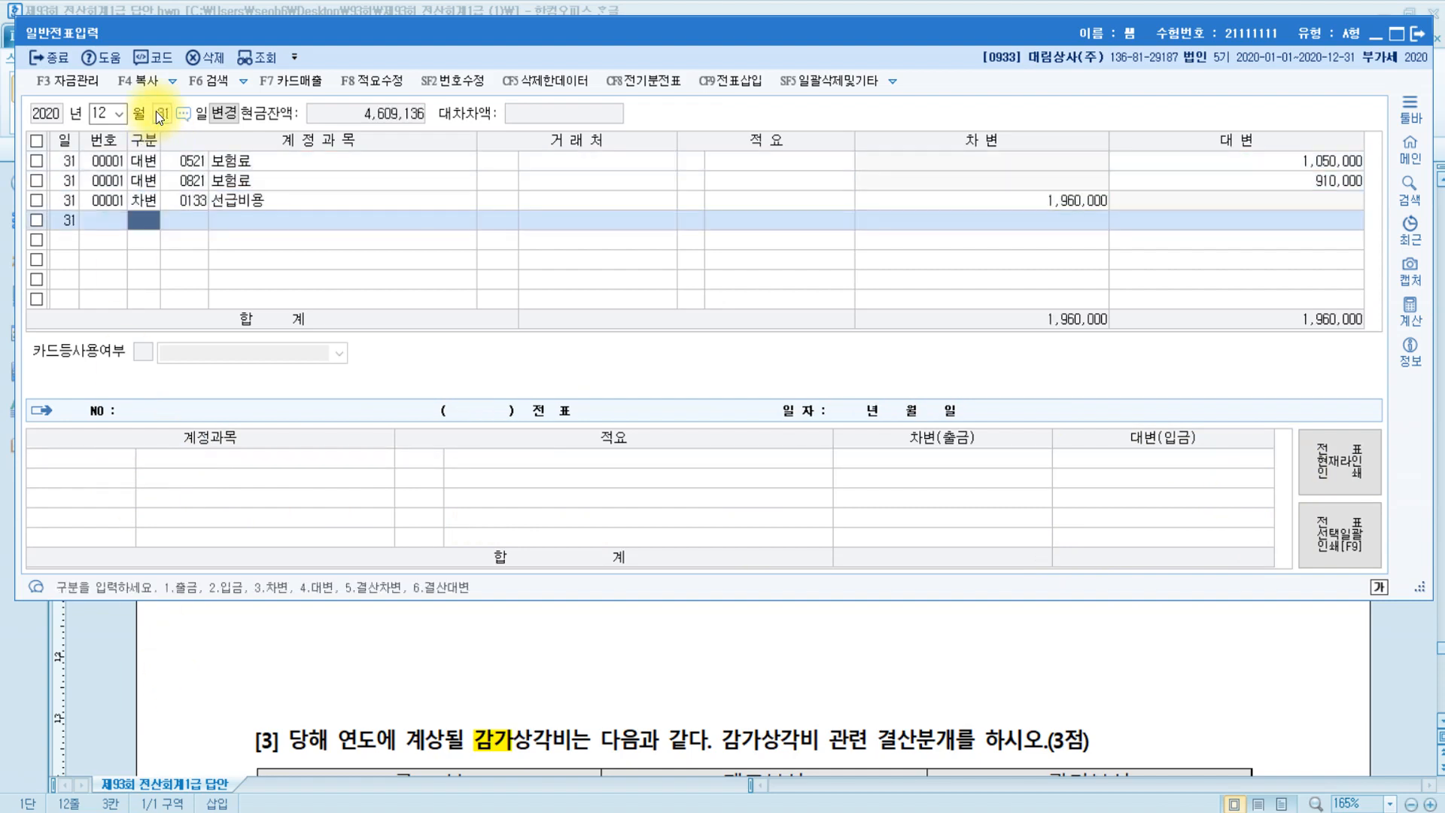
{"action": "key", "text": "Return"}
{"action": "type", "text": "현금과"}
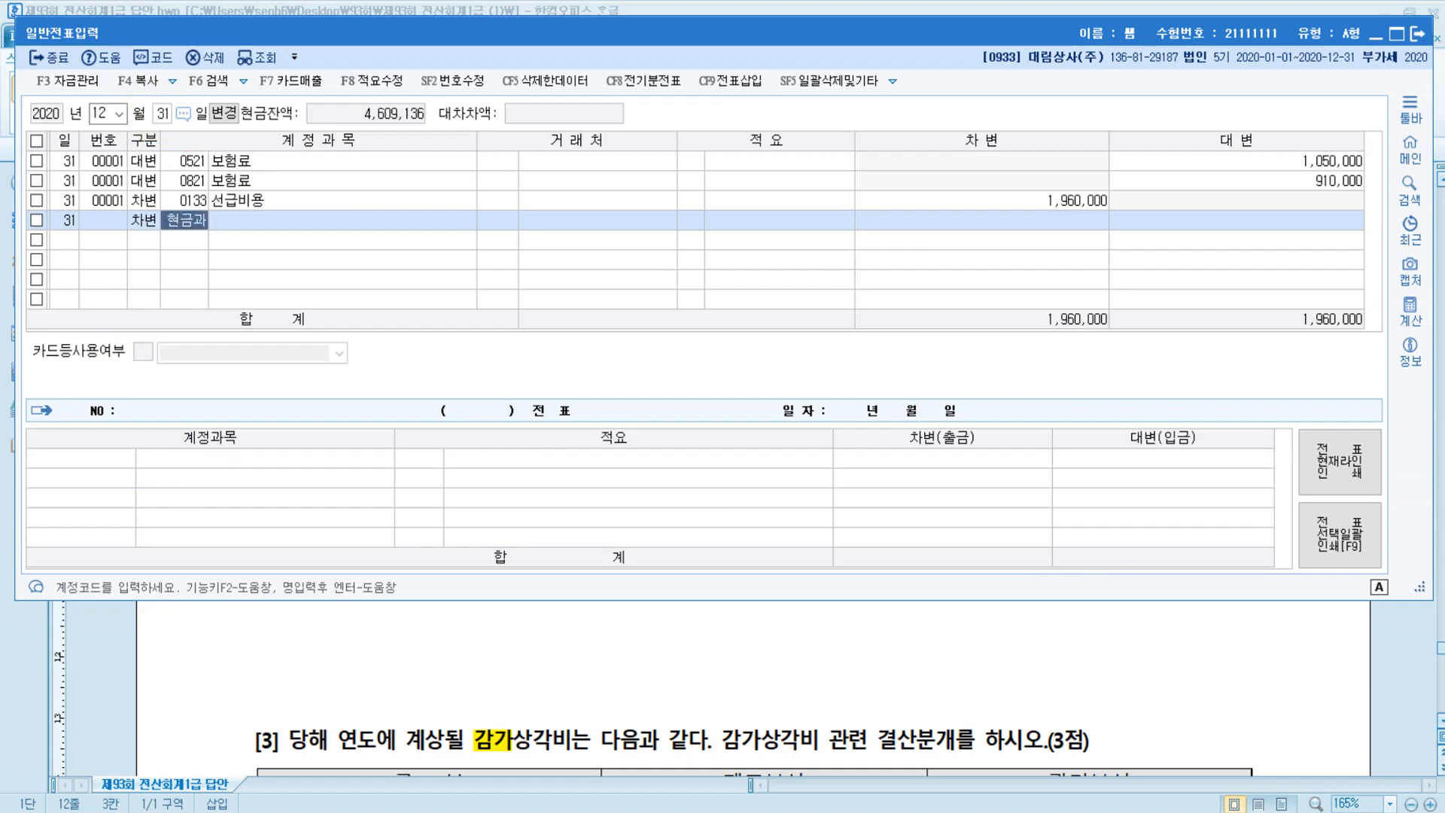
{"action": "key", "text": "Return"}
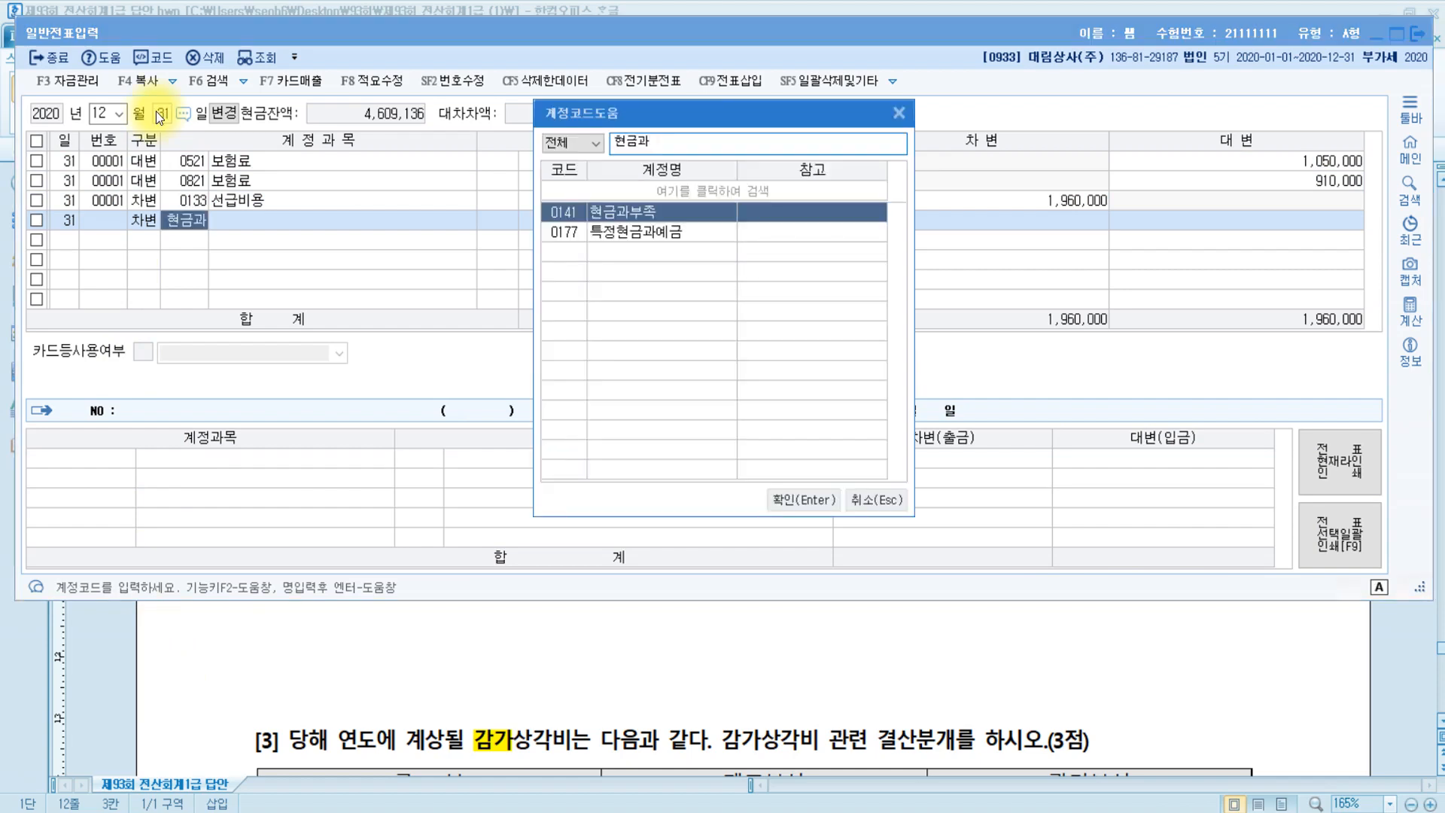
{"action": "key", "text": "BackSpace"}
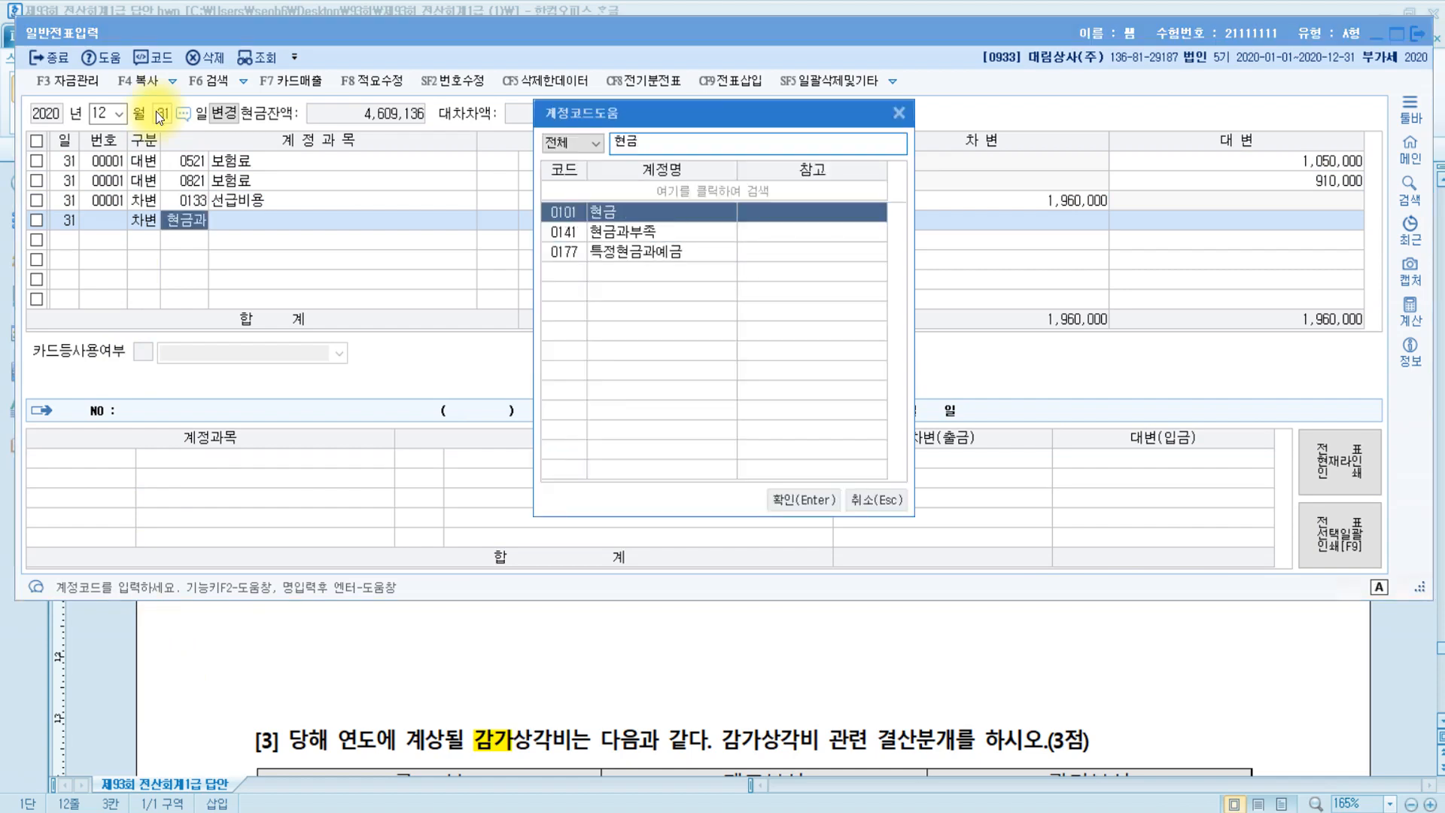
{"action": "type", "text": "과"}
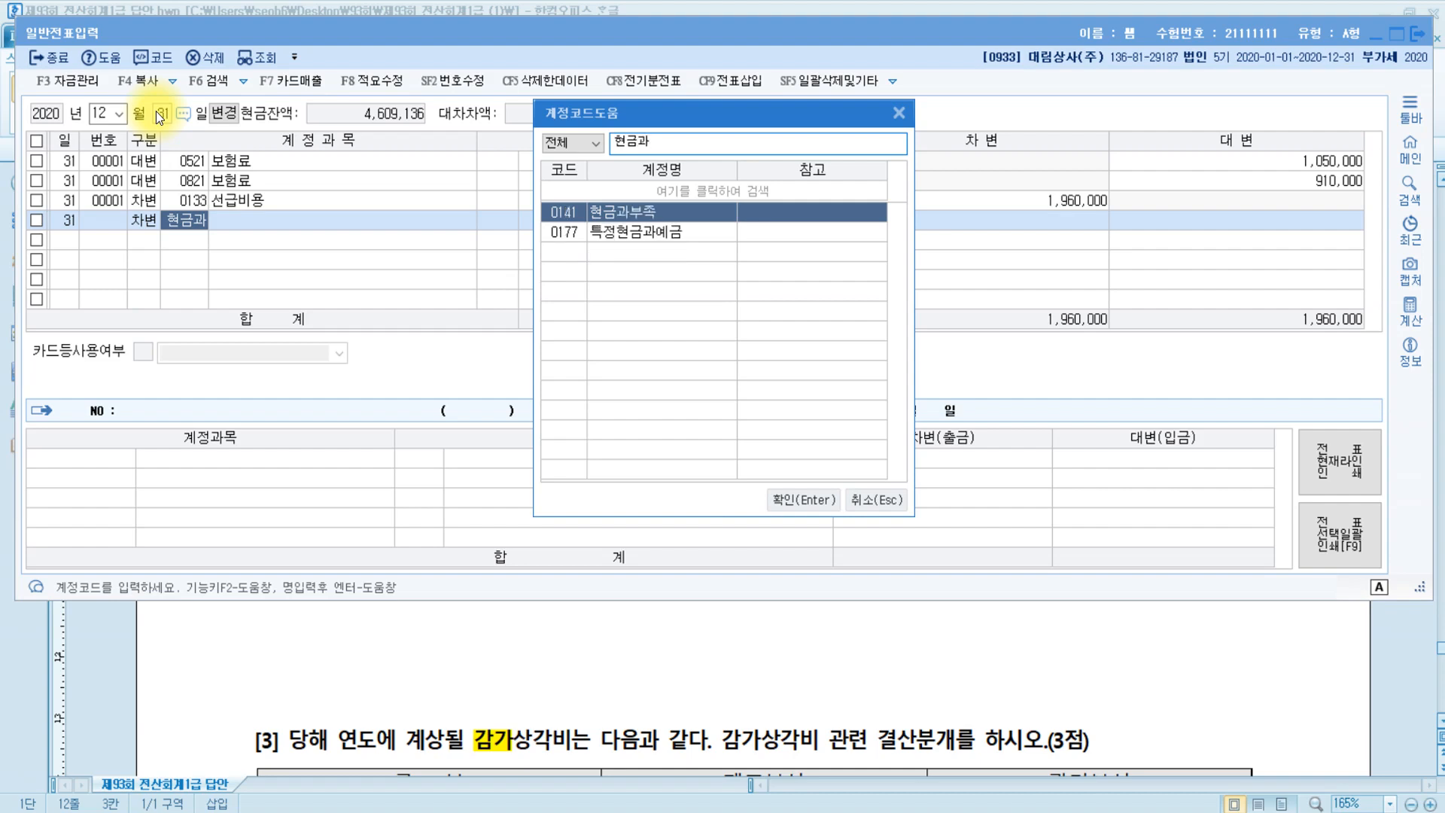
{"action": "key", "text": "Return"}
{"action": "key", "text": "Return"}
{"action": "key", "text": "Return"}
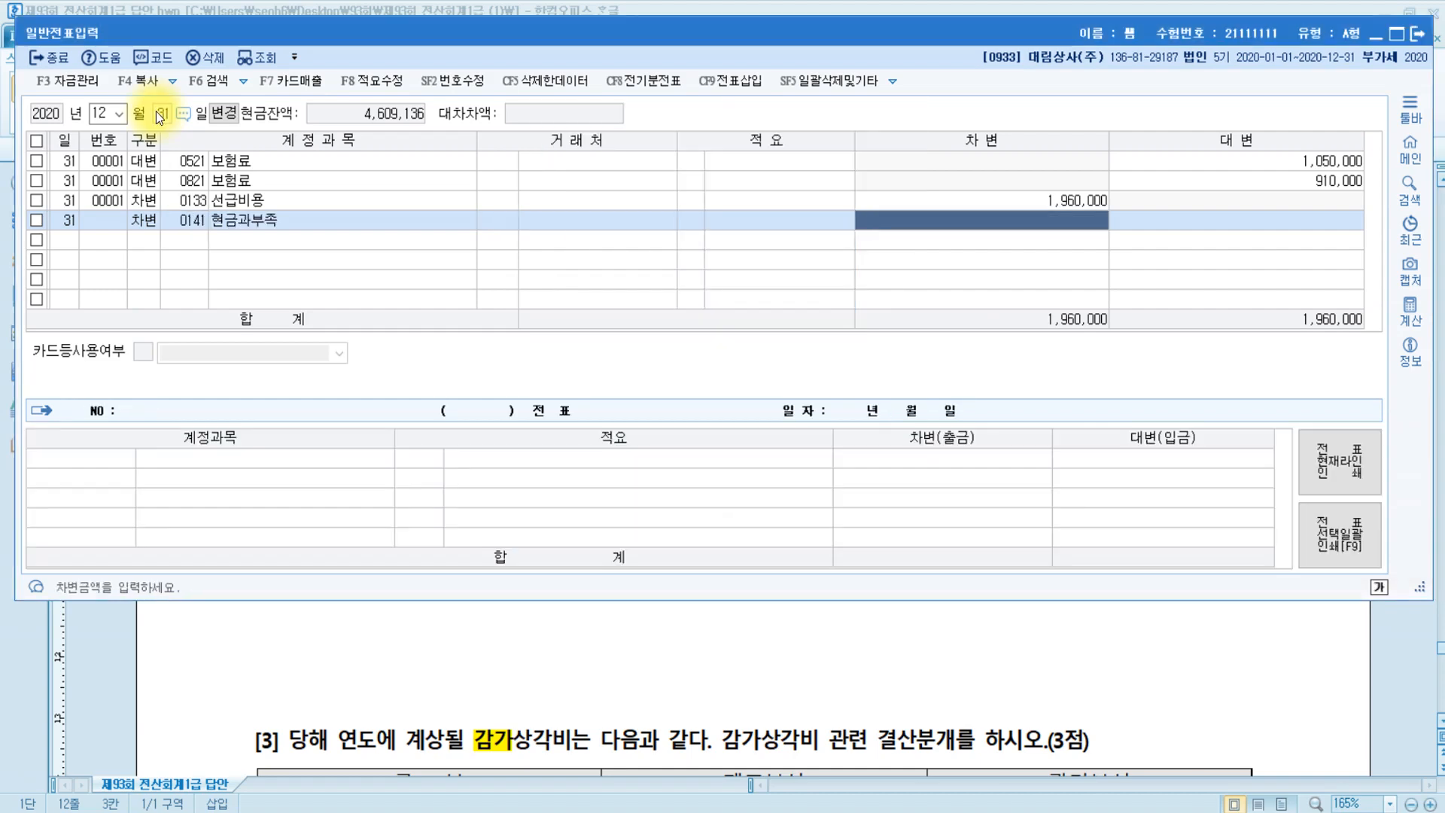
{"action": "type", "text": "5000000"}
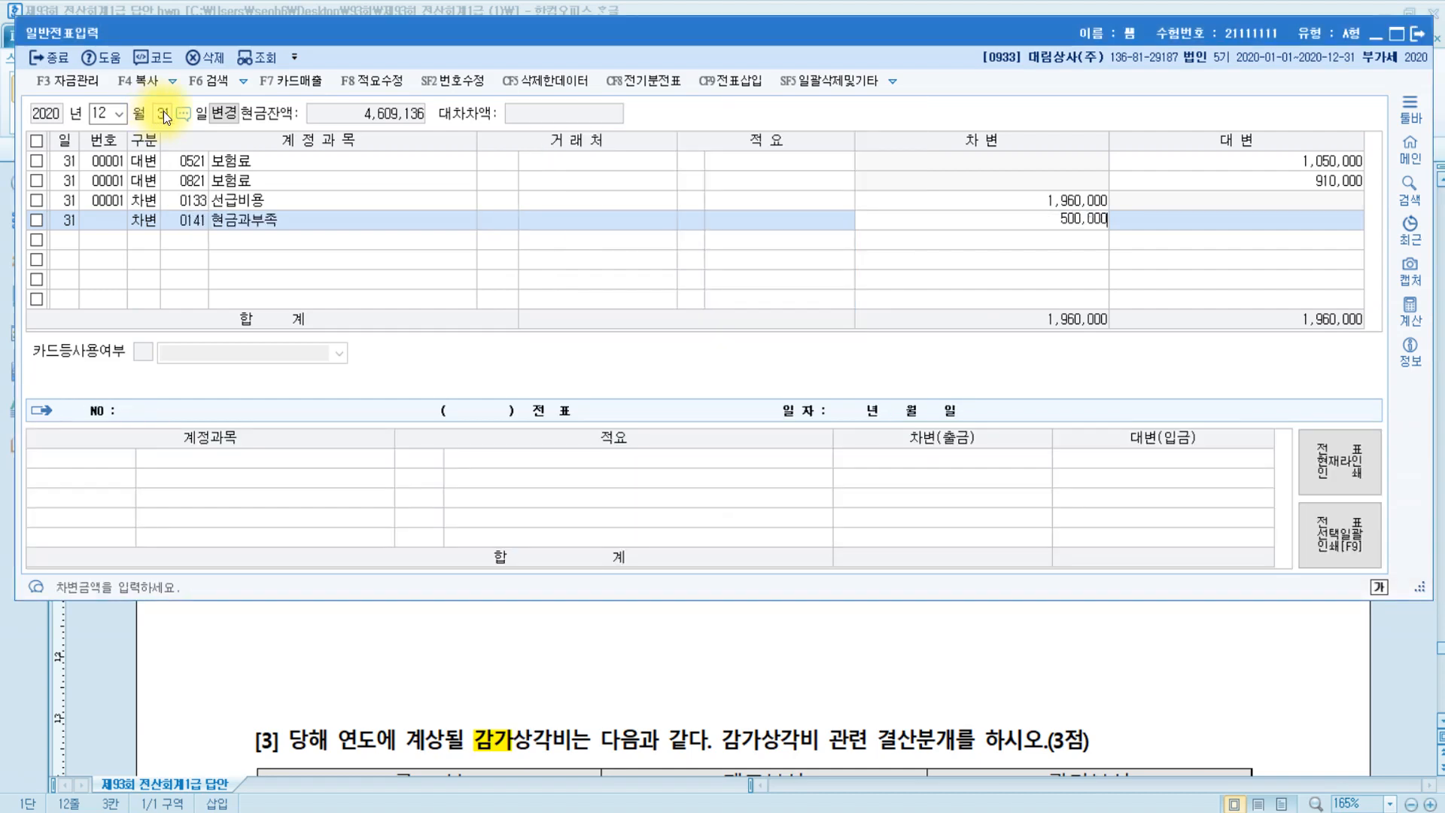
{"action": "key", "text": "Return"}
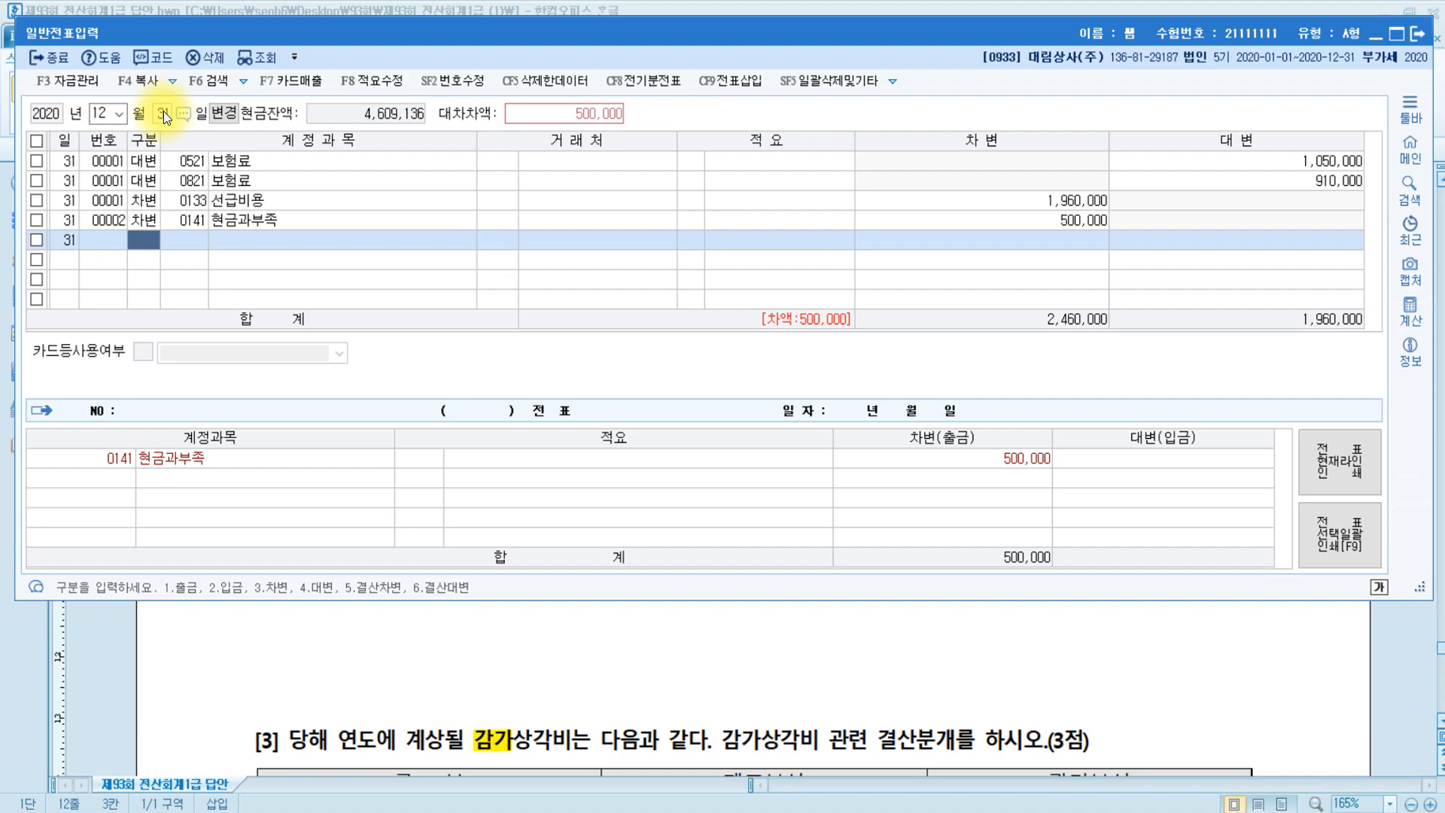
Reread in question [2] how the 300,000원 relates to 외상매출금(㈜영진상사), and switch back to 일반전표입력
{"action": "left_click", "coordinate": [538, 684]}
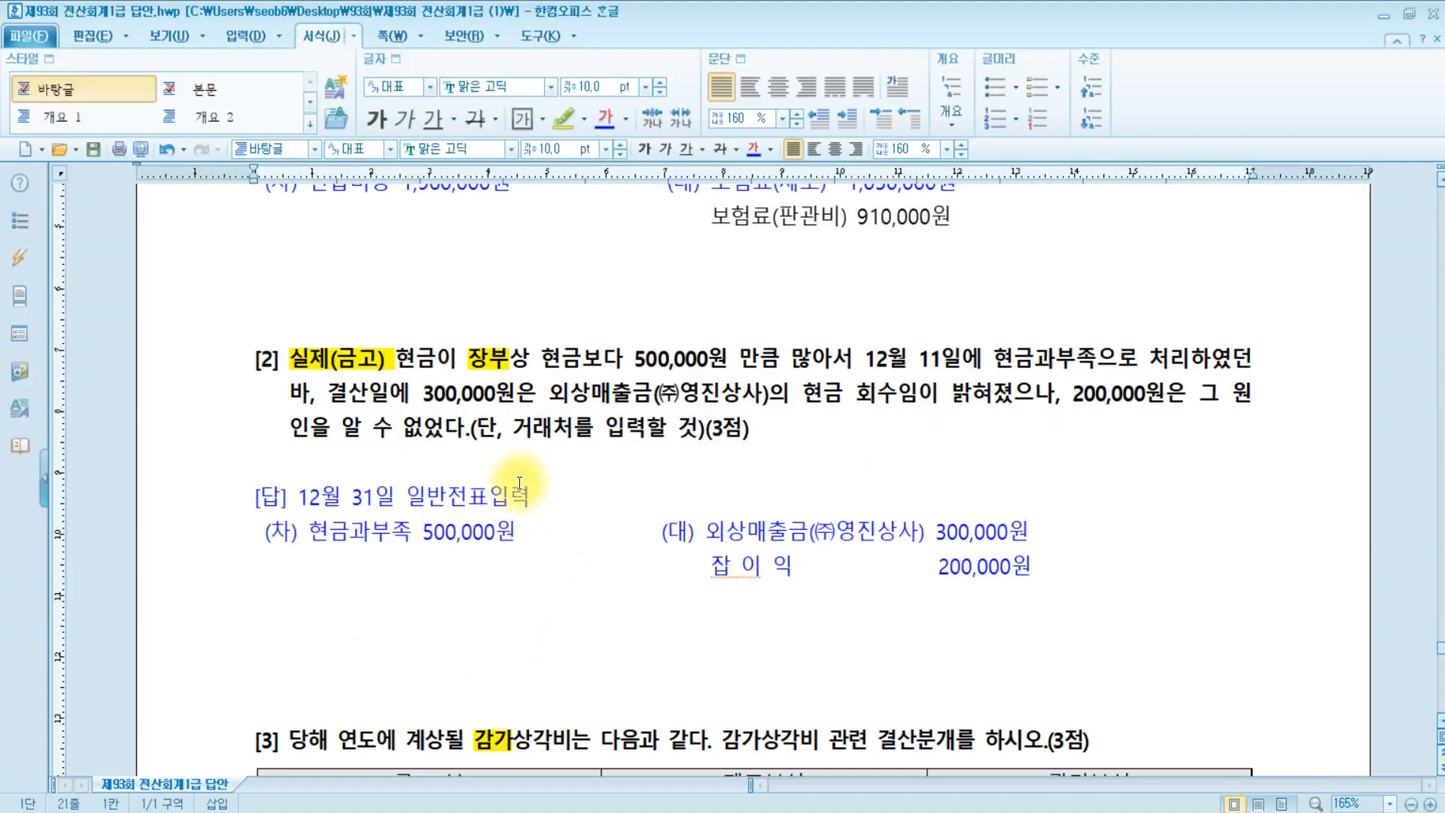
{"action": "left_click", "coordinate": [426, 391]}
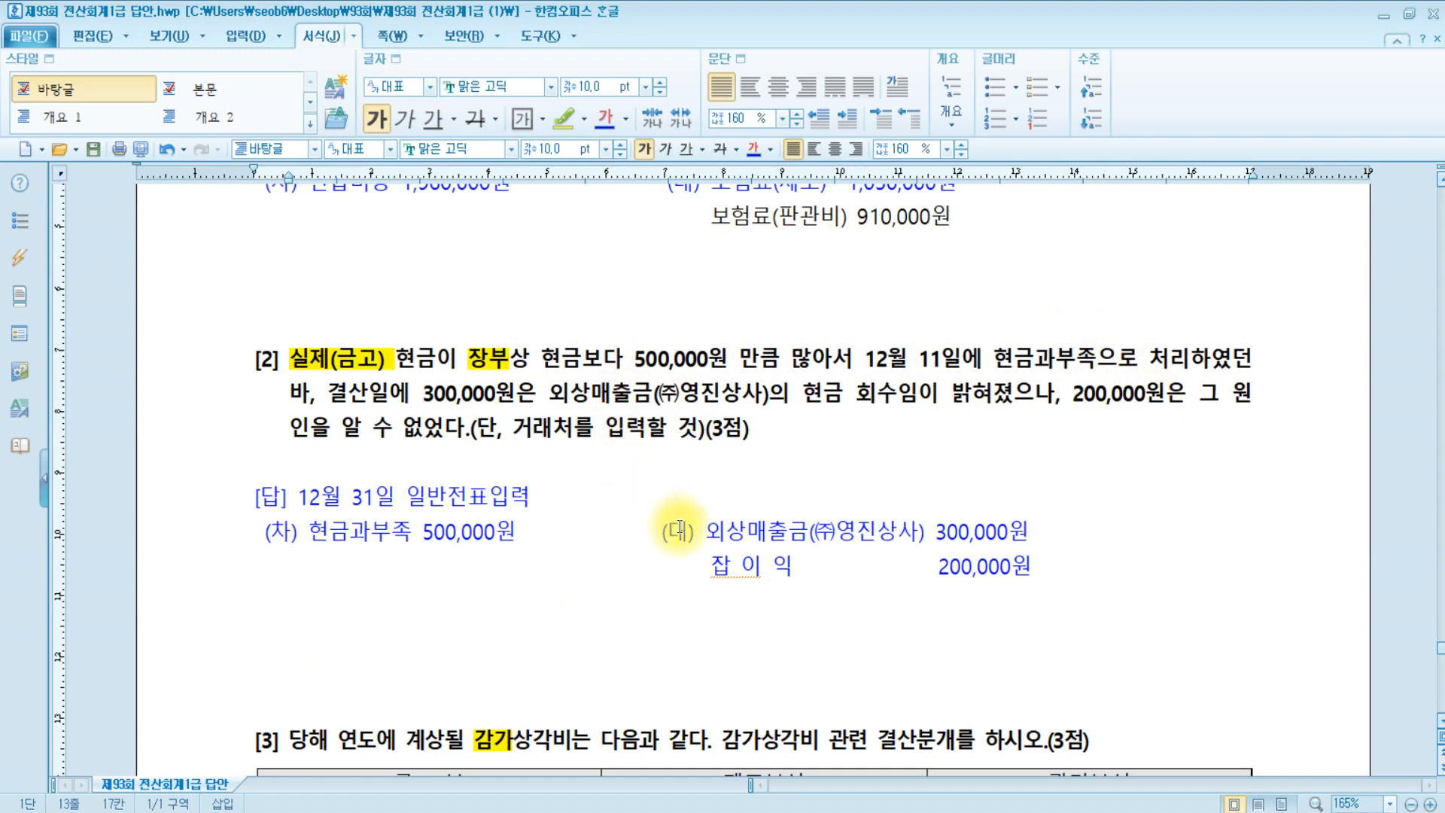
{"action": "left_click", "coordinate": [436, 391]}
{"action": "left_click", "coordinate": [591, 391]}
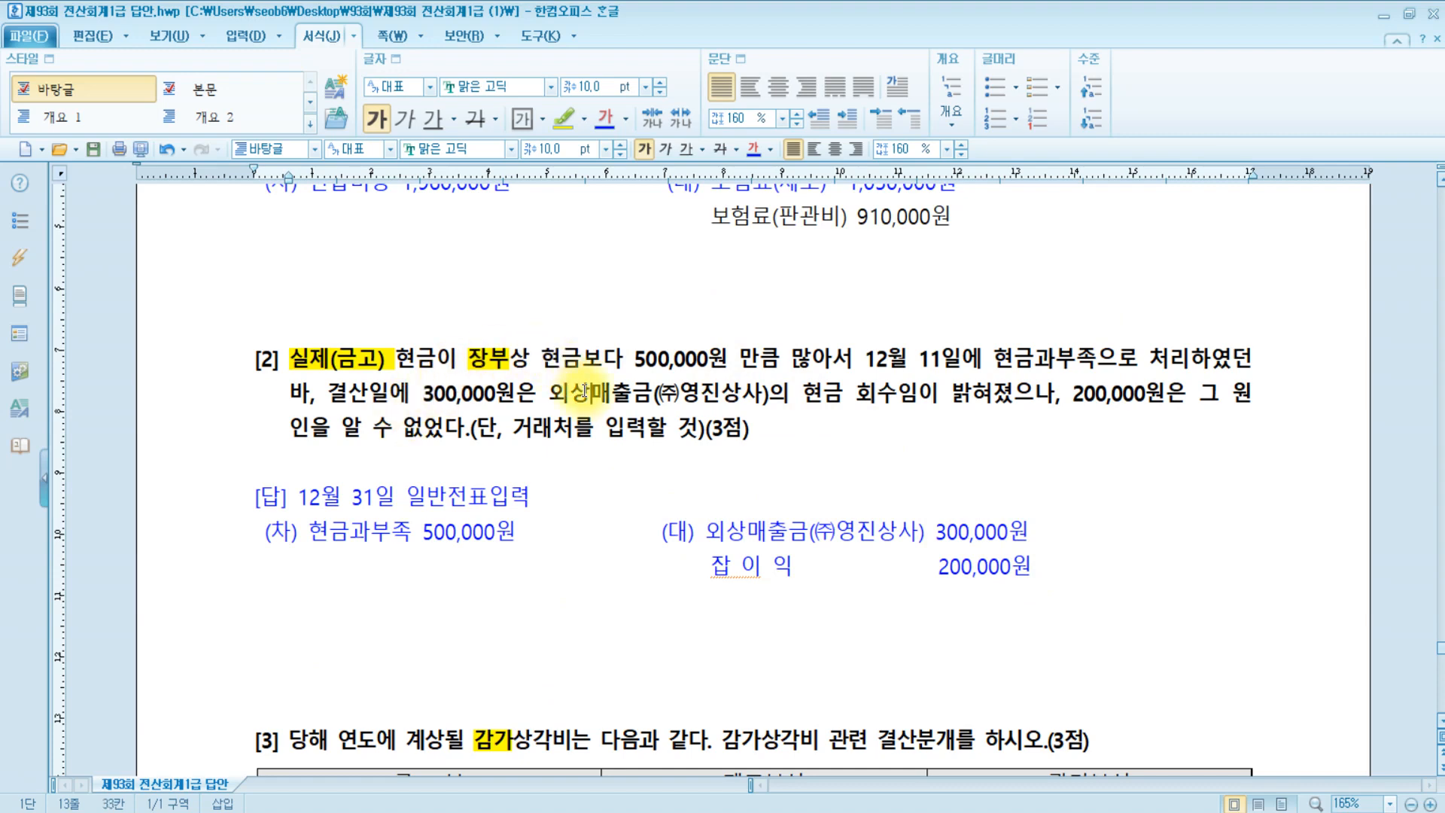
{"action": "left_click", "coordinate": [741, 394]}
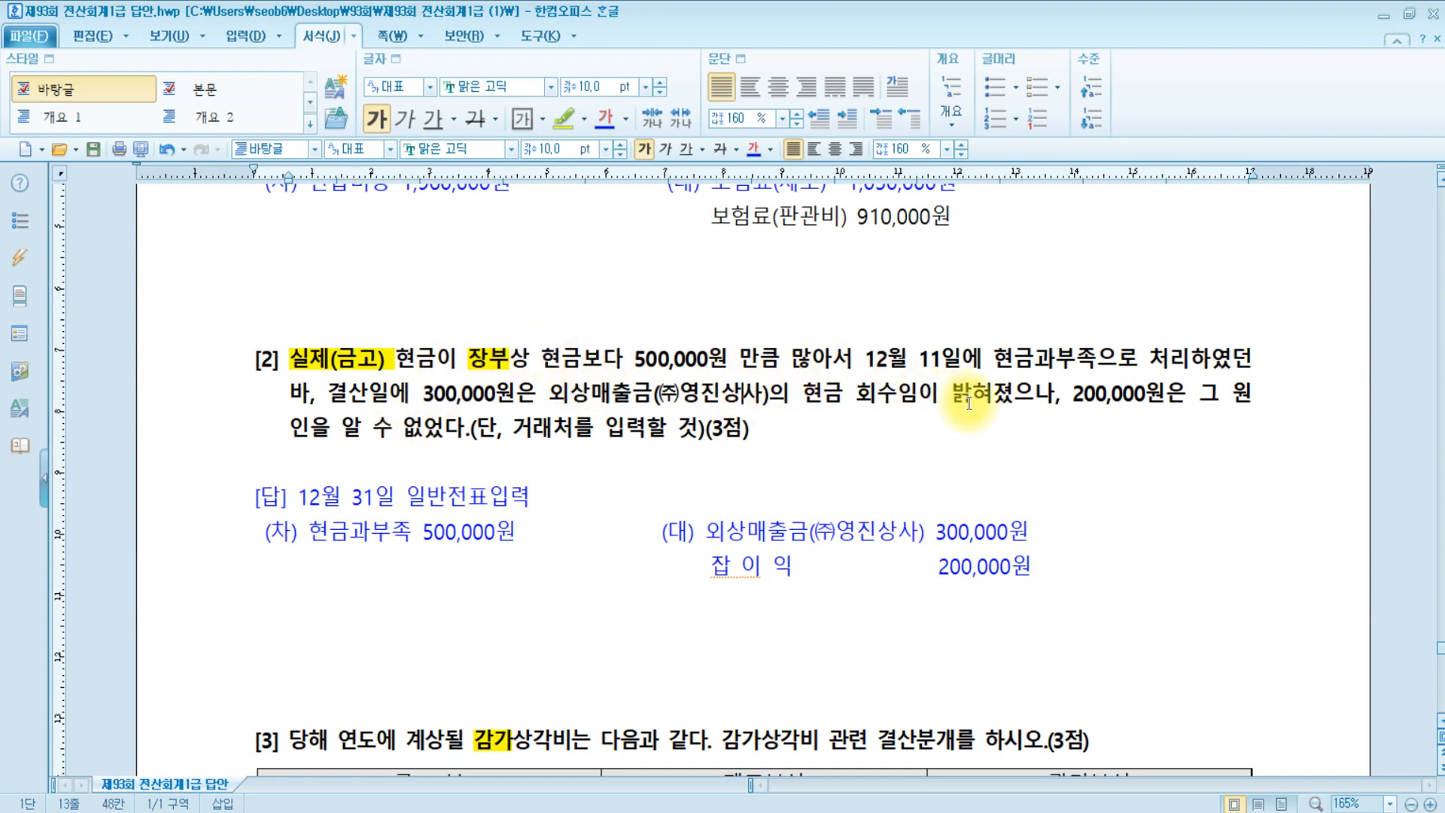
{"action": "left_click", "coordinate": [429, 812]}
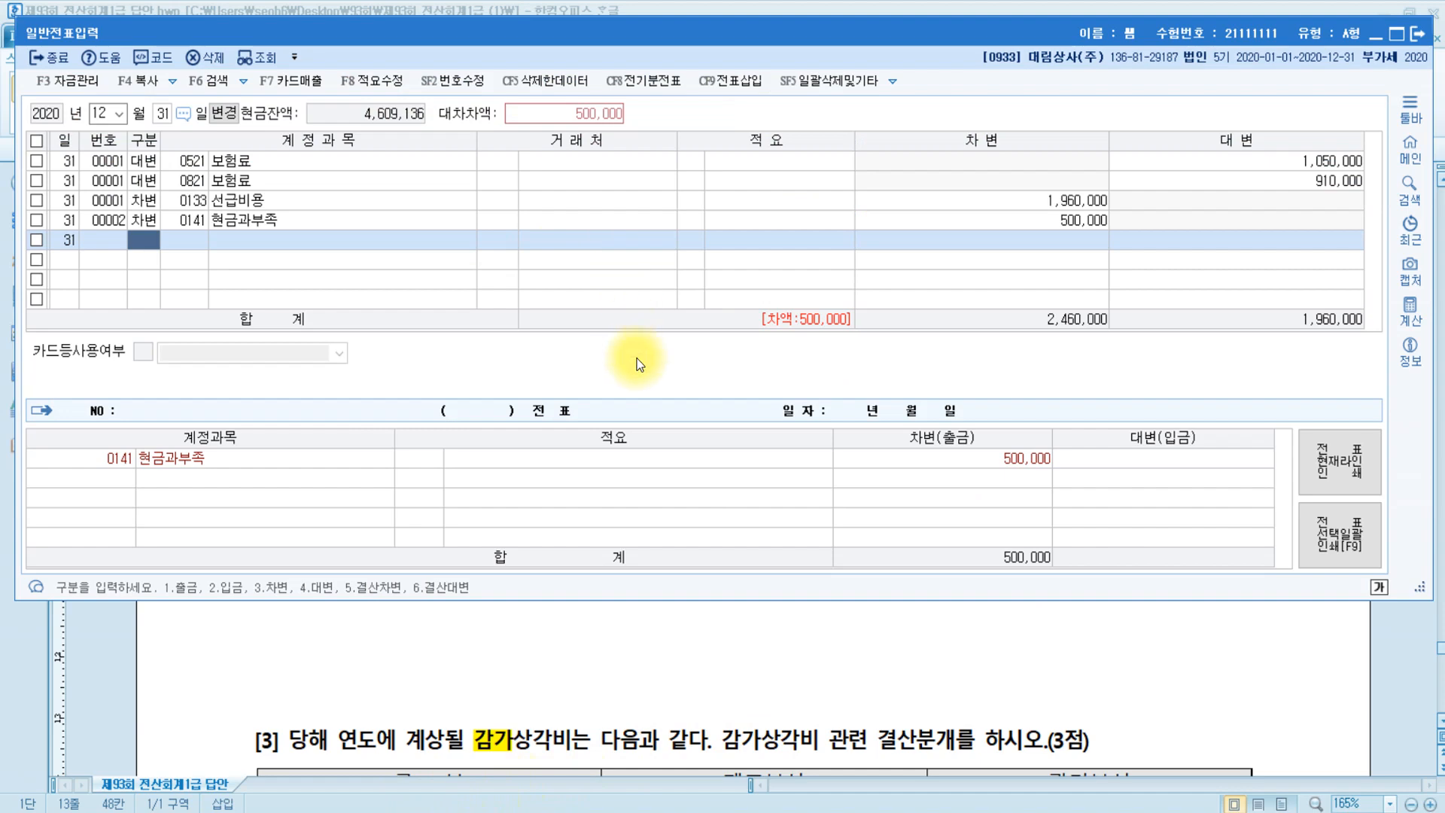
Add a credit line for 0108 외상매출금 with 거래처 (주)영진상사 and an amount of 300,000
{"action": "type", "text": "4"}
{"action": "key", "text": "Return"}
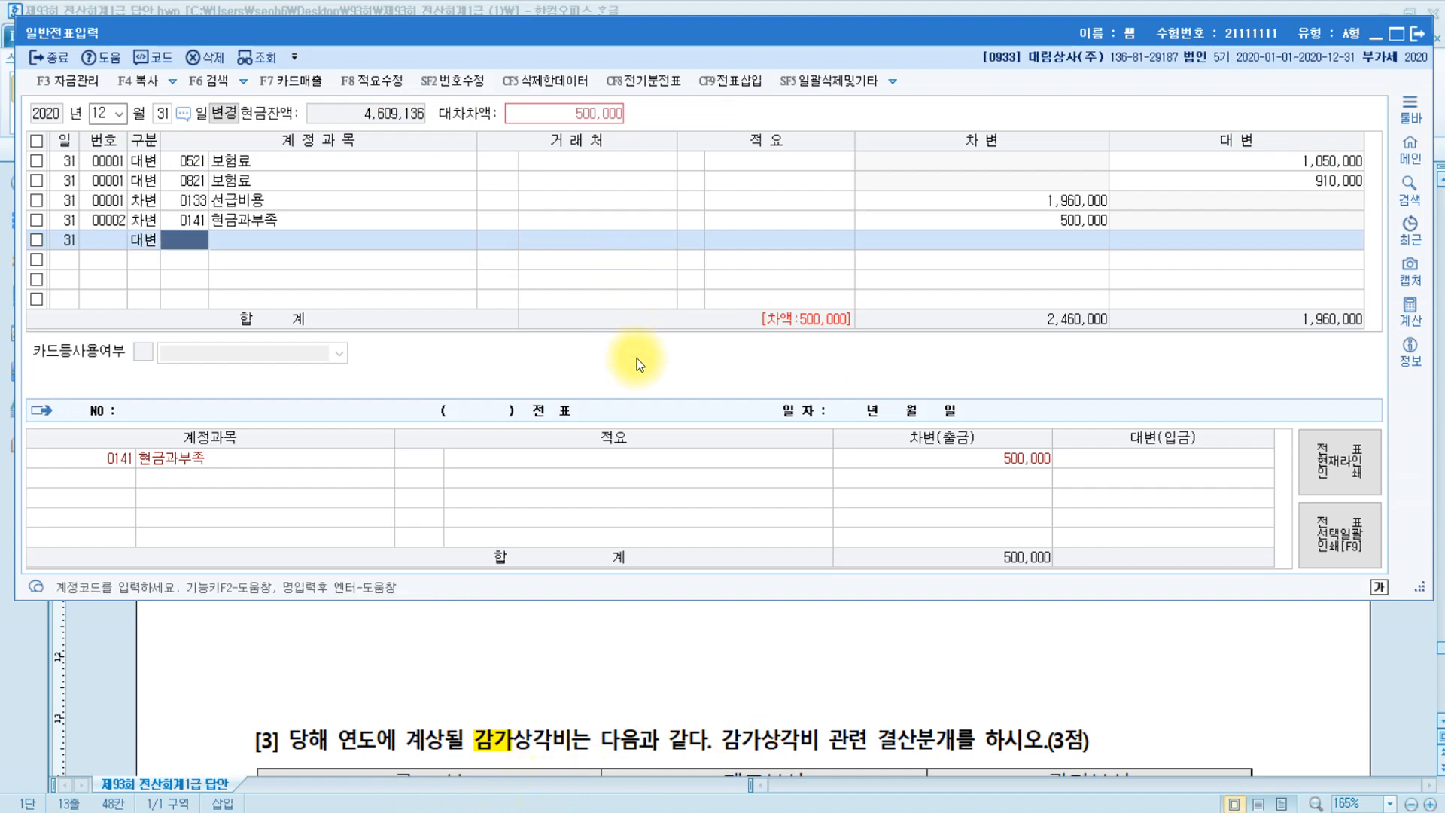
{"action": "type", "text": "외상"}
{"action": "key", "text": "Return"}
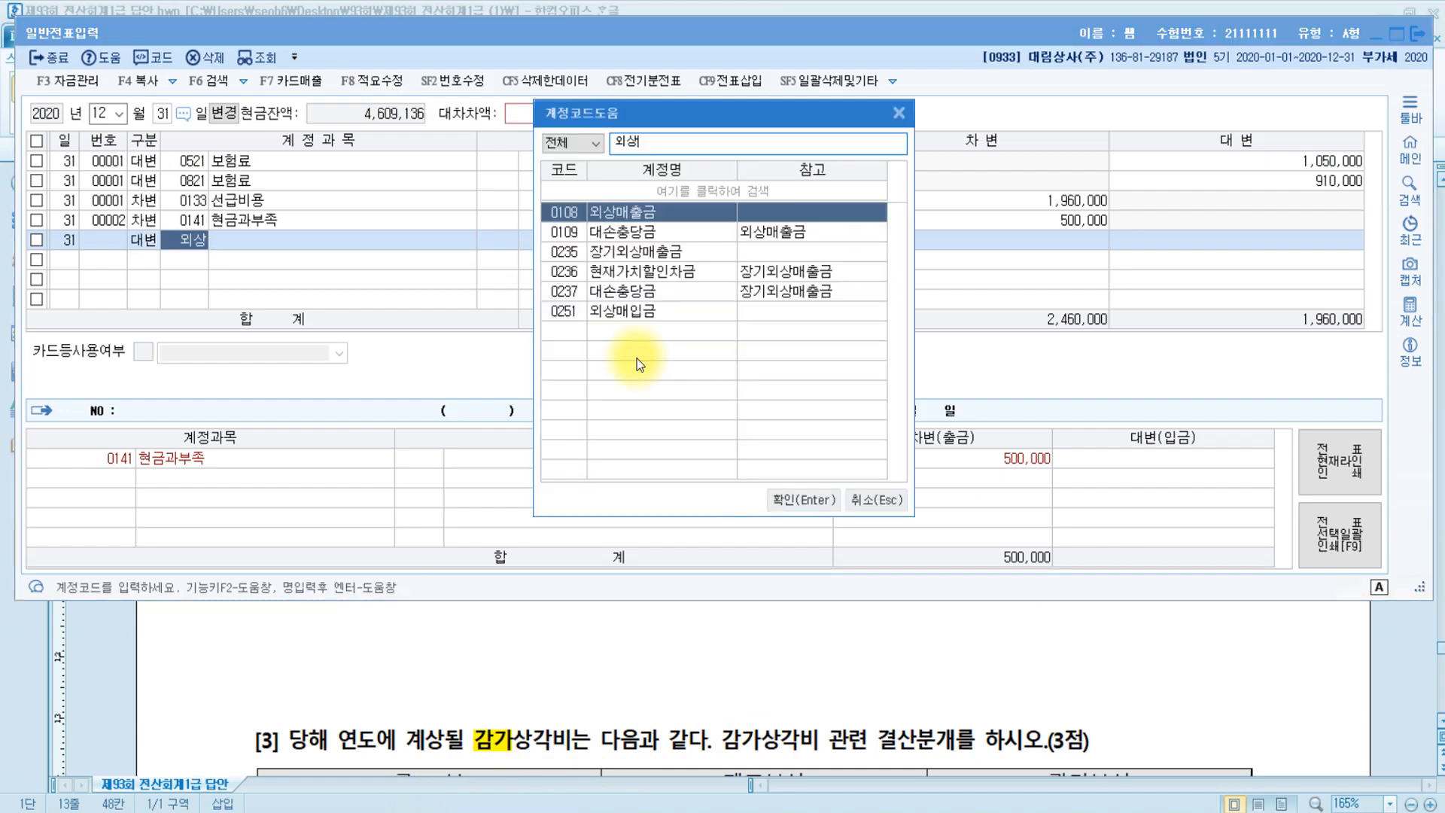
{"action": "key", "text": "Return"}
{"action": "type", "text": "영"}
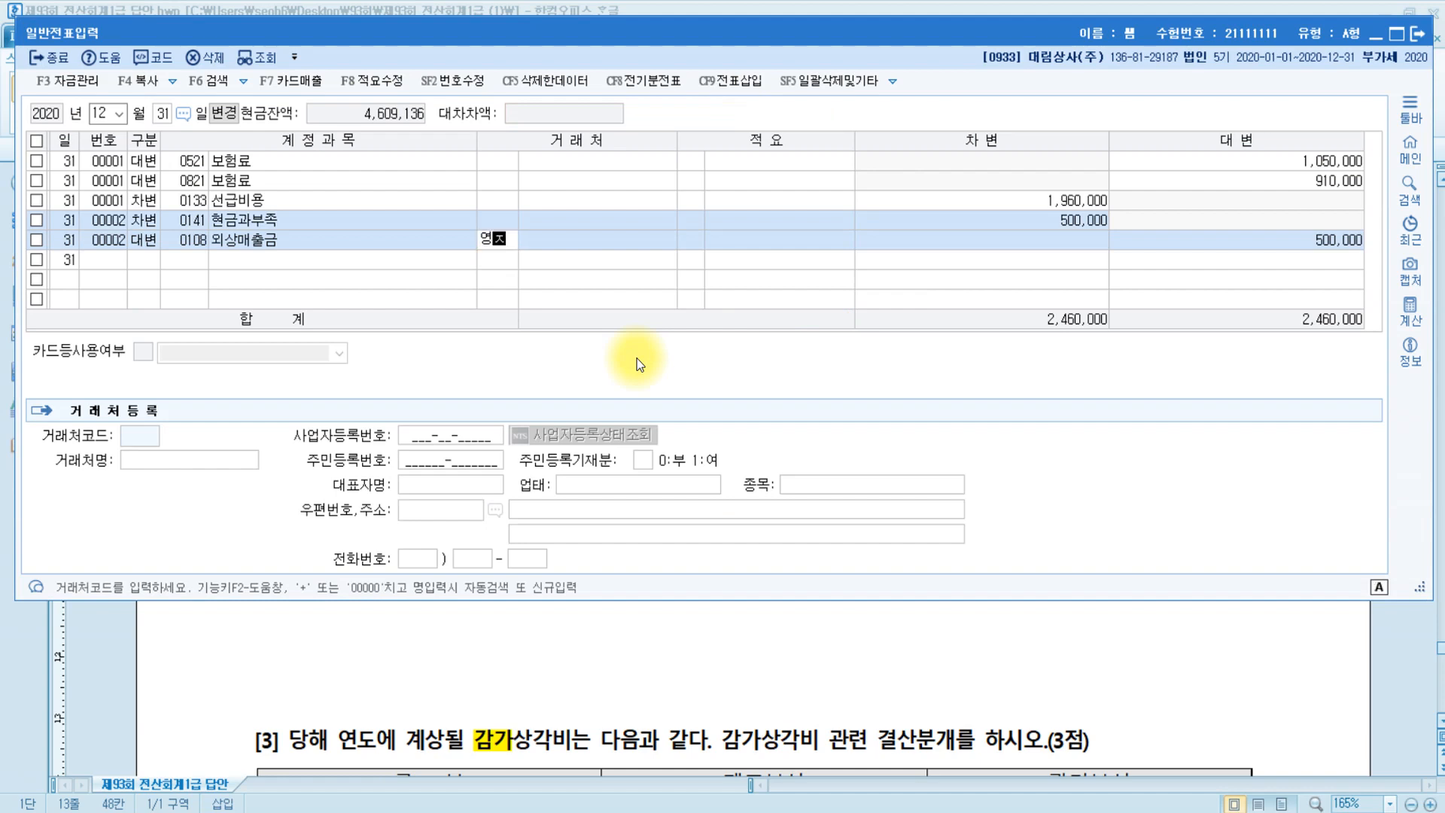
{"action": "type", "text": "진"}
{"action": "key", "text": "Return"}
{"action": "key", "text": "Return"}
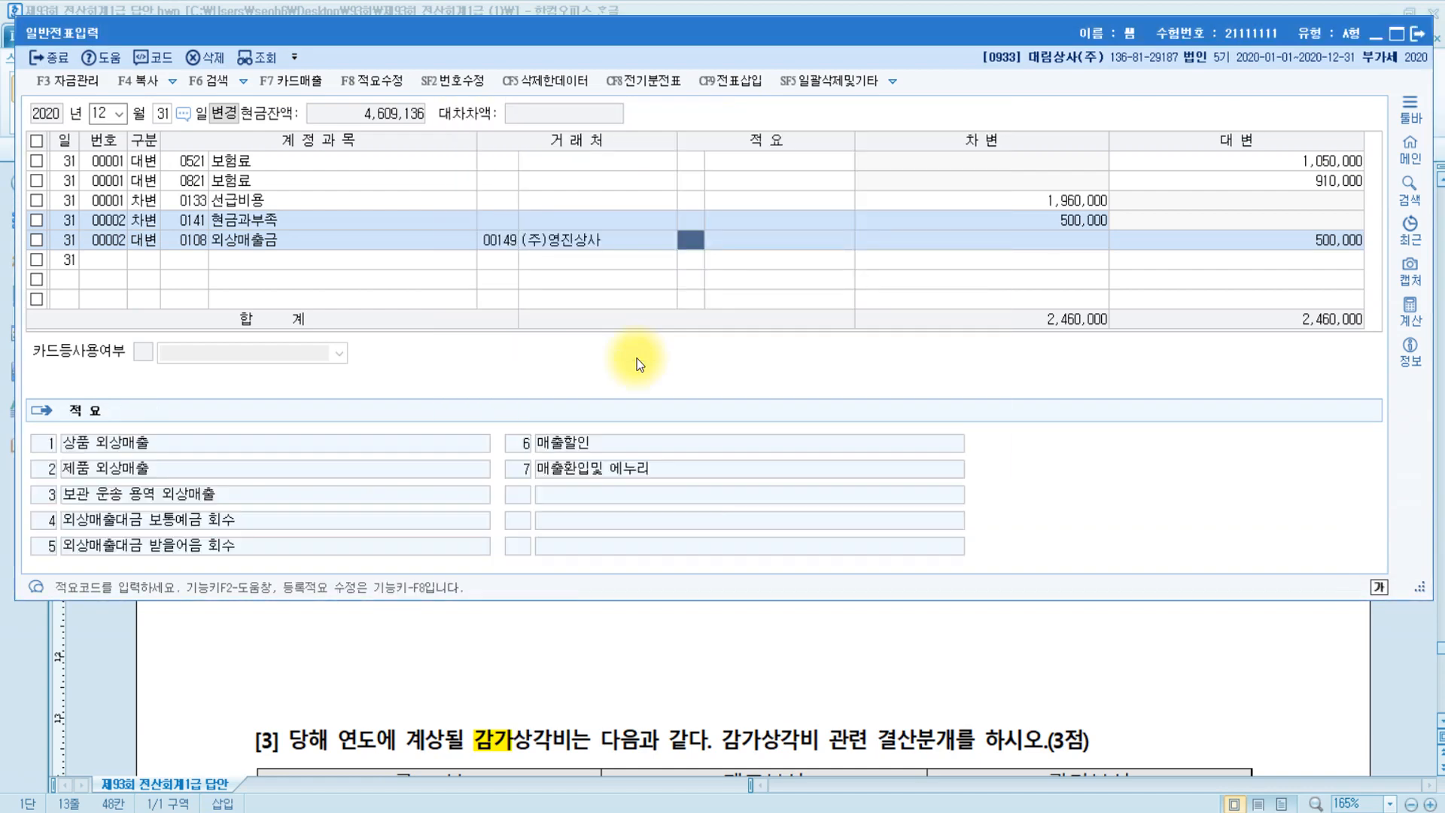
{"action": "key", "text": "Return"}
{"action": "type", "text": "300000"}
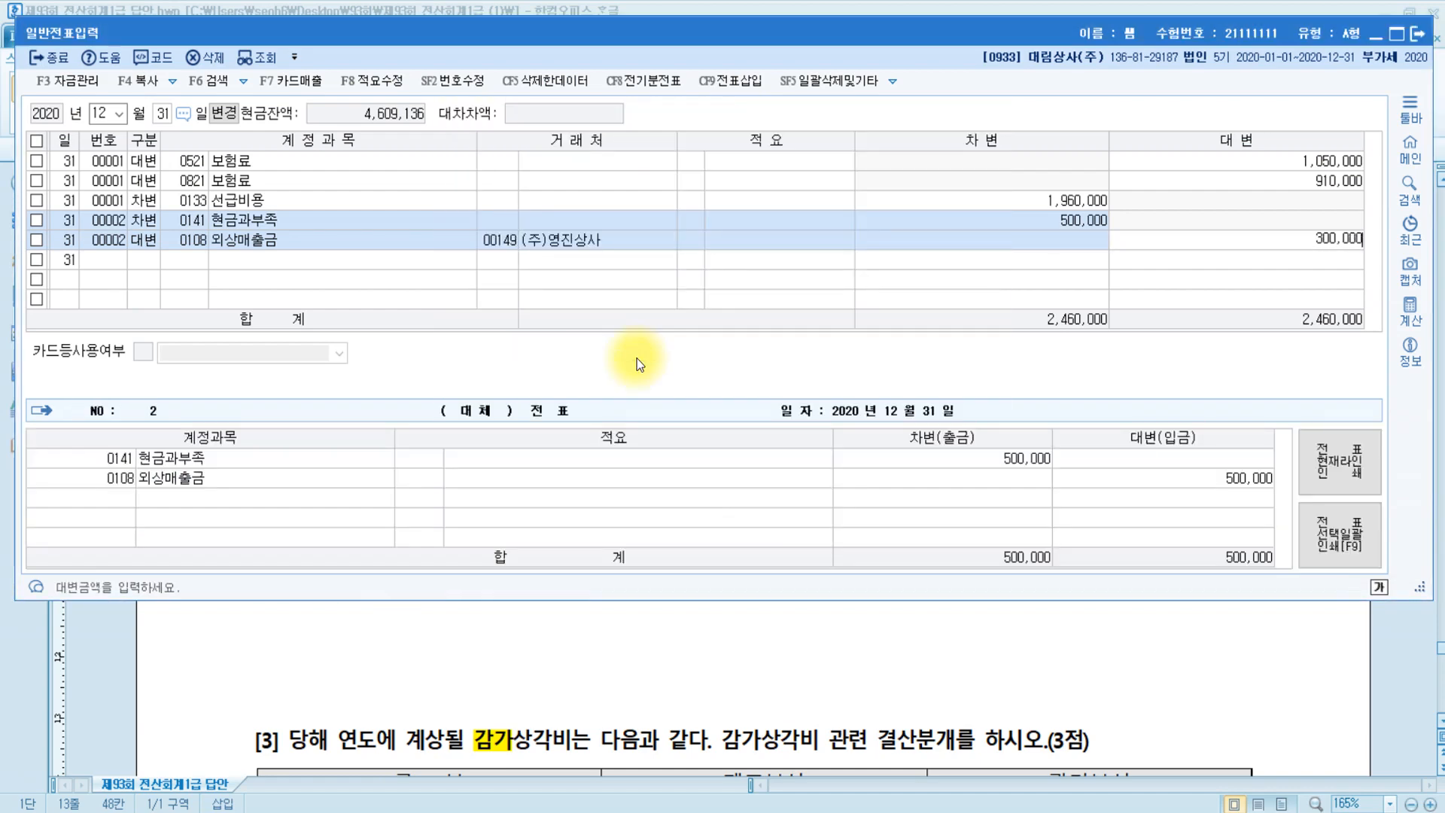
{"action": "key", "text": "Return"}
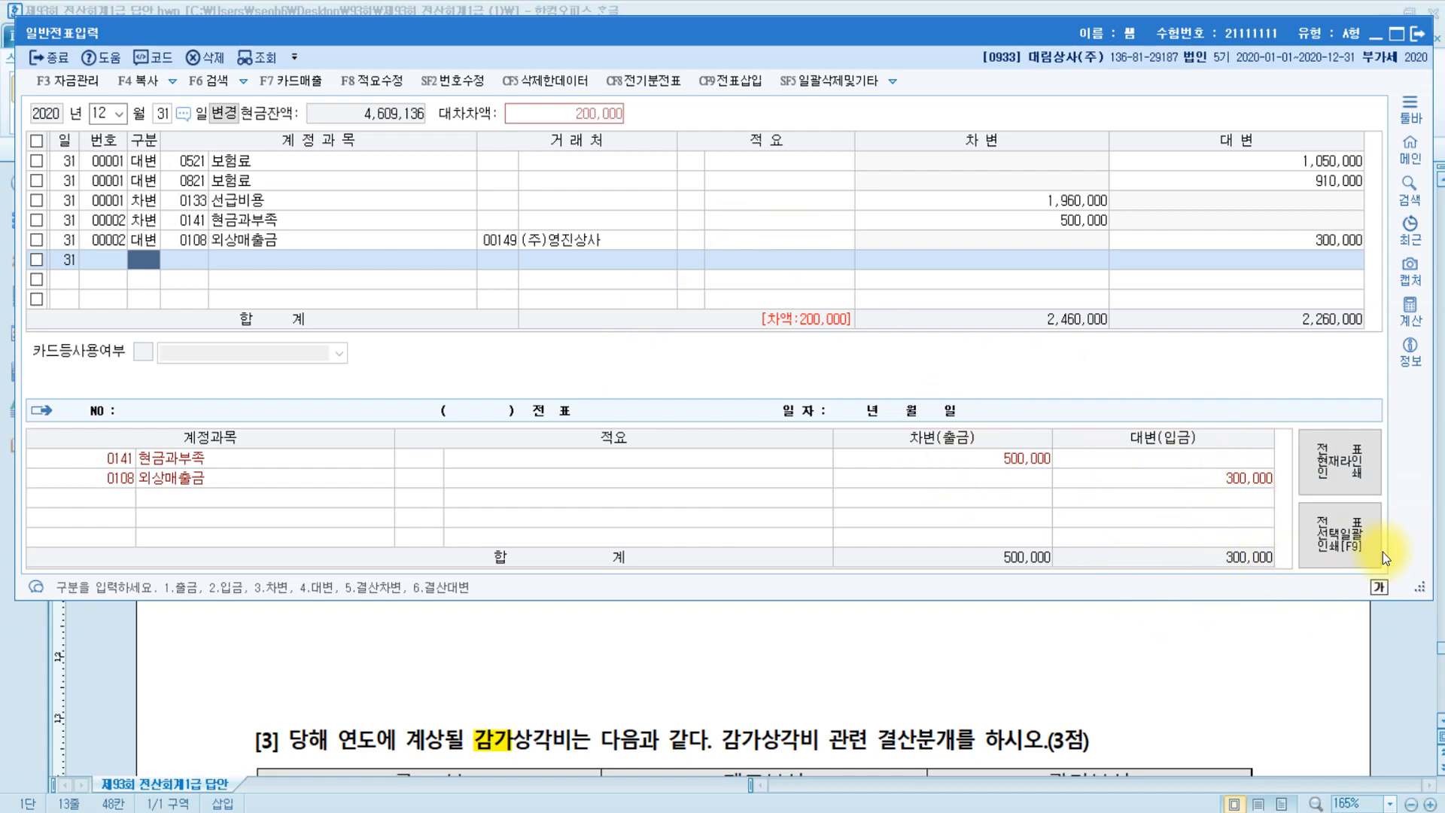
Complete the 12/31 entry with a credit line for 0930 잡이익 of 200,000, and close 일반전표입력
{"action": "type", "text": "4"}
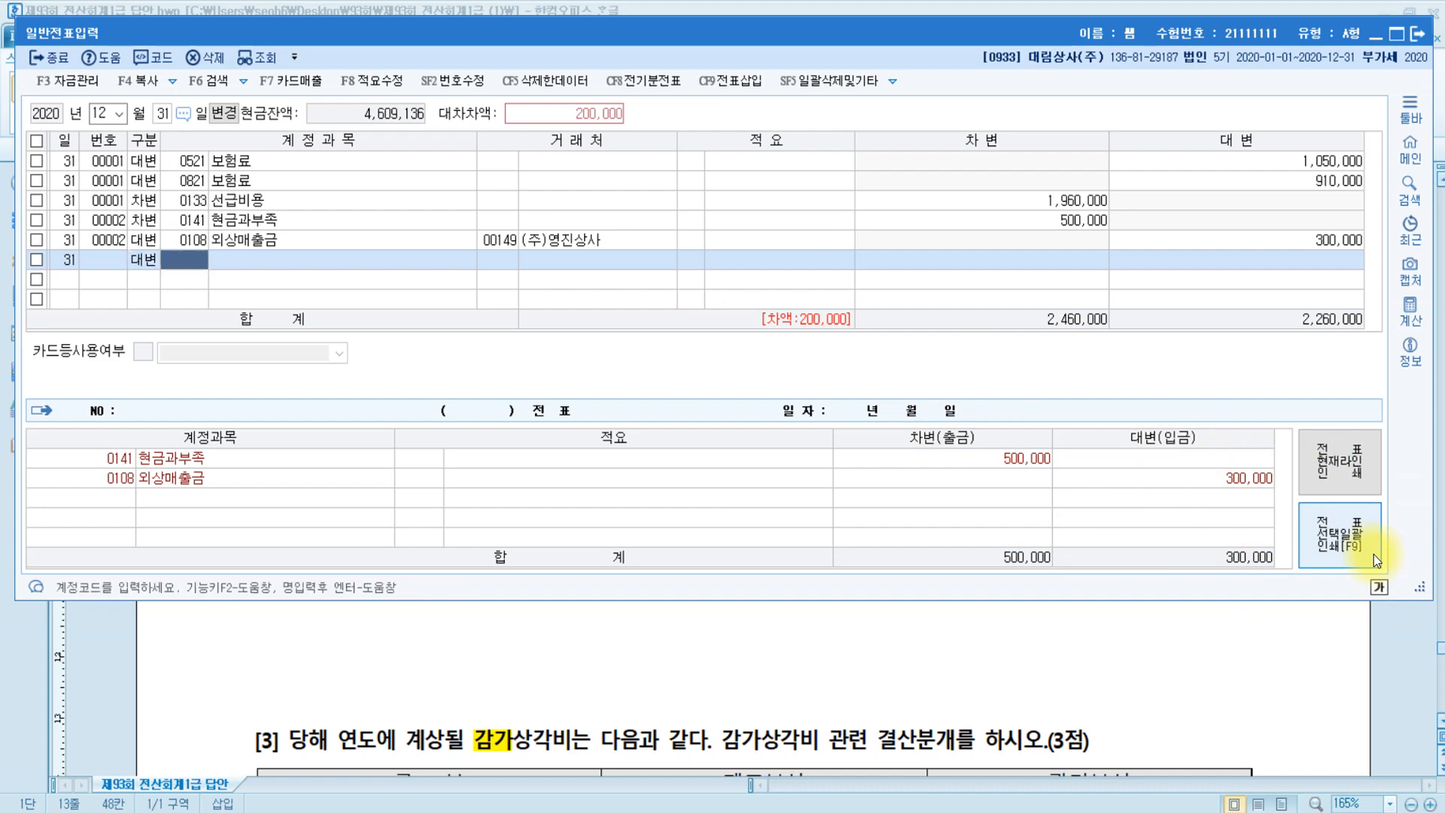
{"action": "type", "text": "잡이"}
{"action": "key", "text": "Return"}
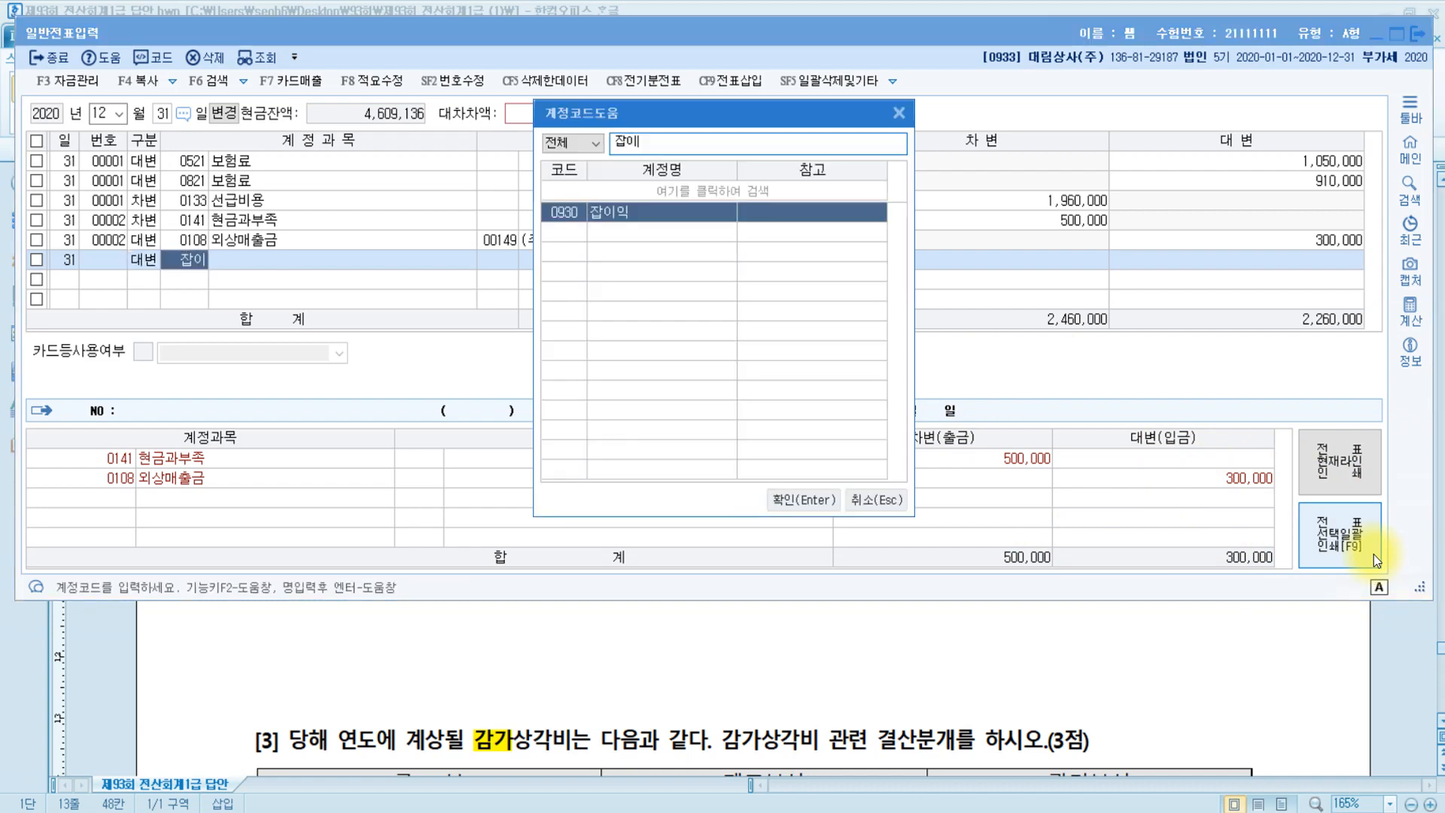
{"action": "key", "text": "Return"}
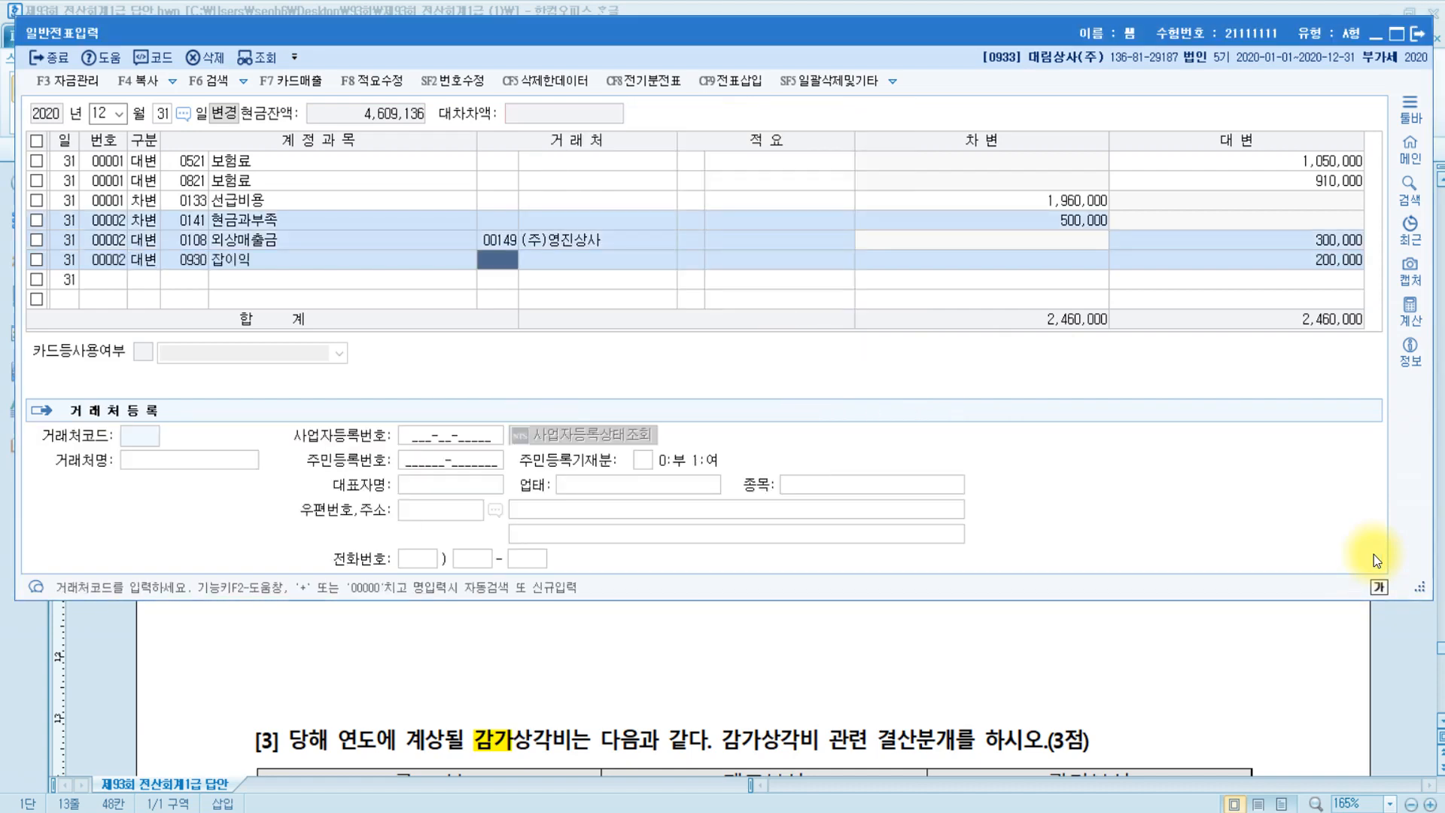
{"action": "key", "text": "Return"}
{"action": "key", "text": "Return"}
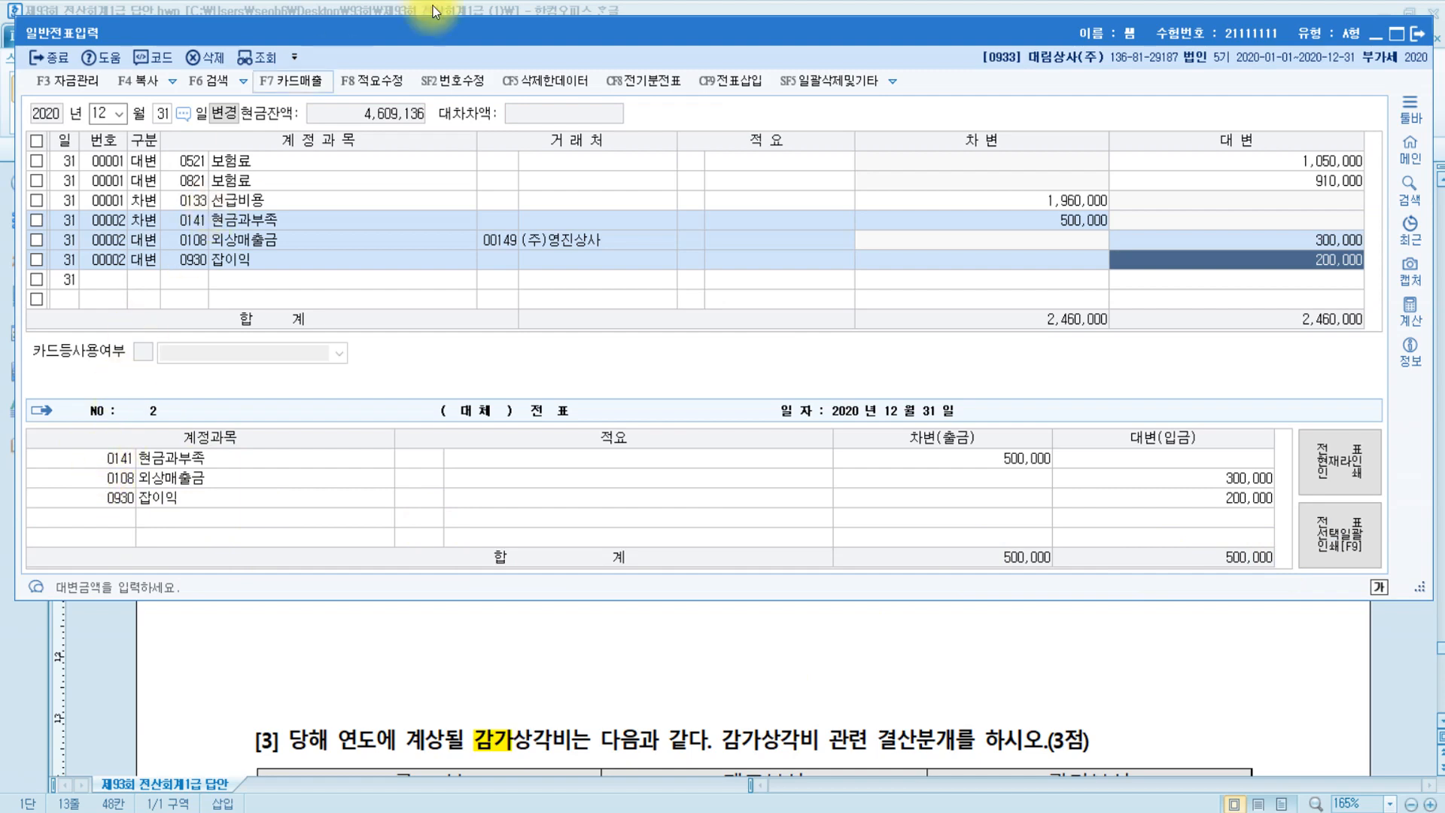
{"action": "left_click", "coordinate": [1421, 36]}
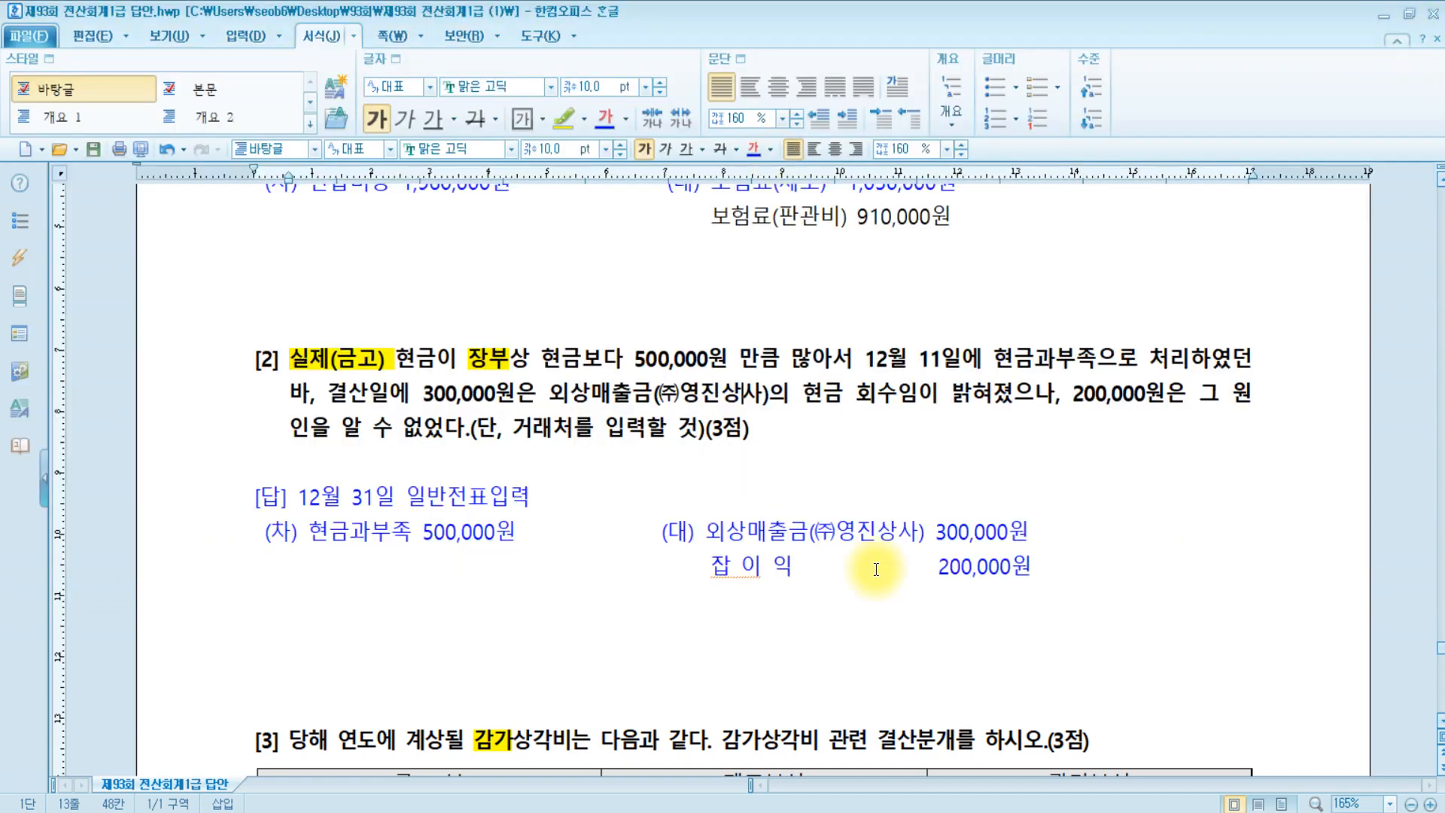
Move on to depreciation question [3] and load 결산자료입력 in KcLep for January to December 2020
{"action": "scroll", "coordinate": [873, 566], "scroll_direction": "down", "scroll_amount": 5}
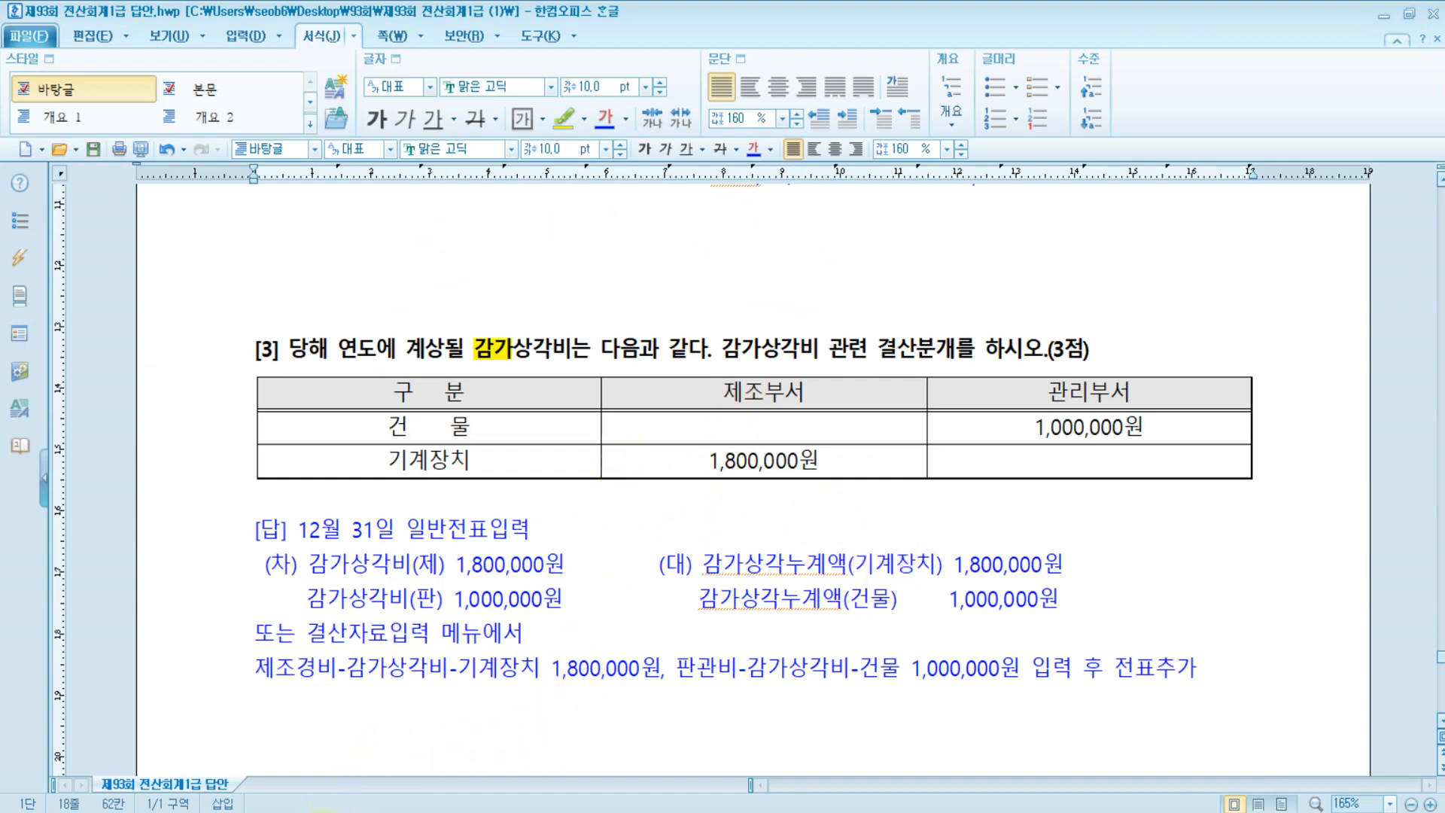
{"action": "left_click", "coordinate": [361, 812]}
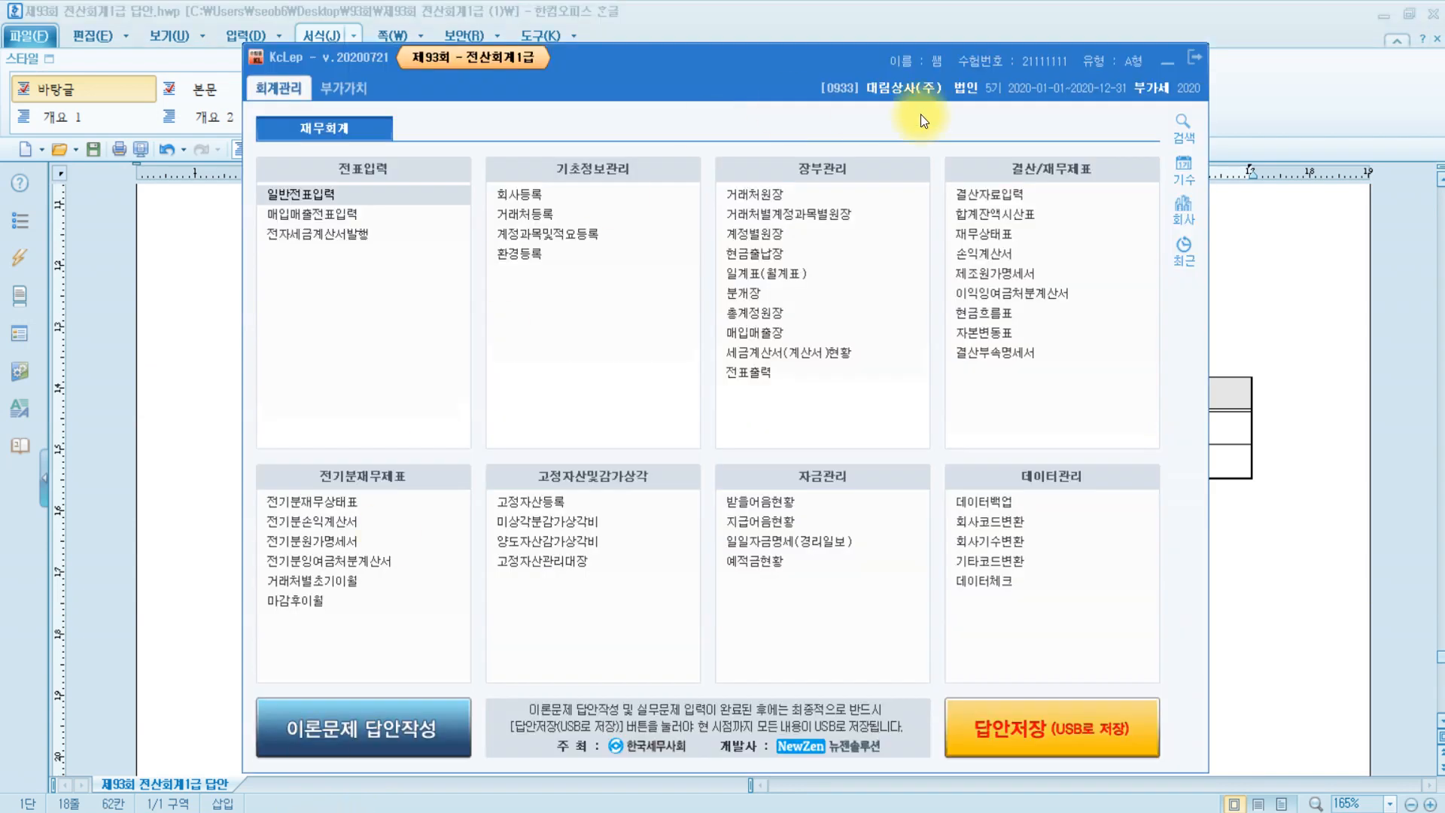
{"action": "left_click", "coordinate": [1008, 201]}
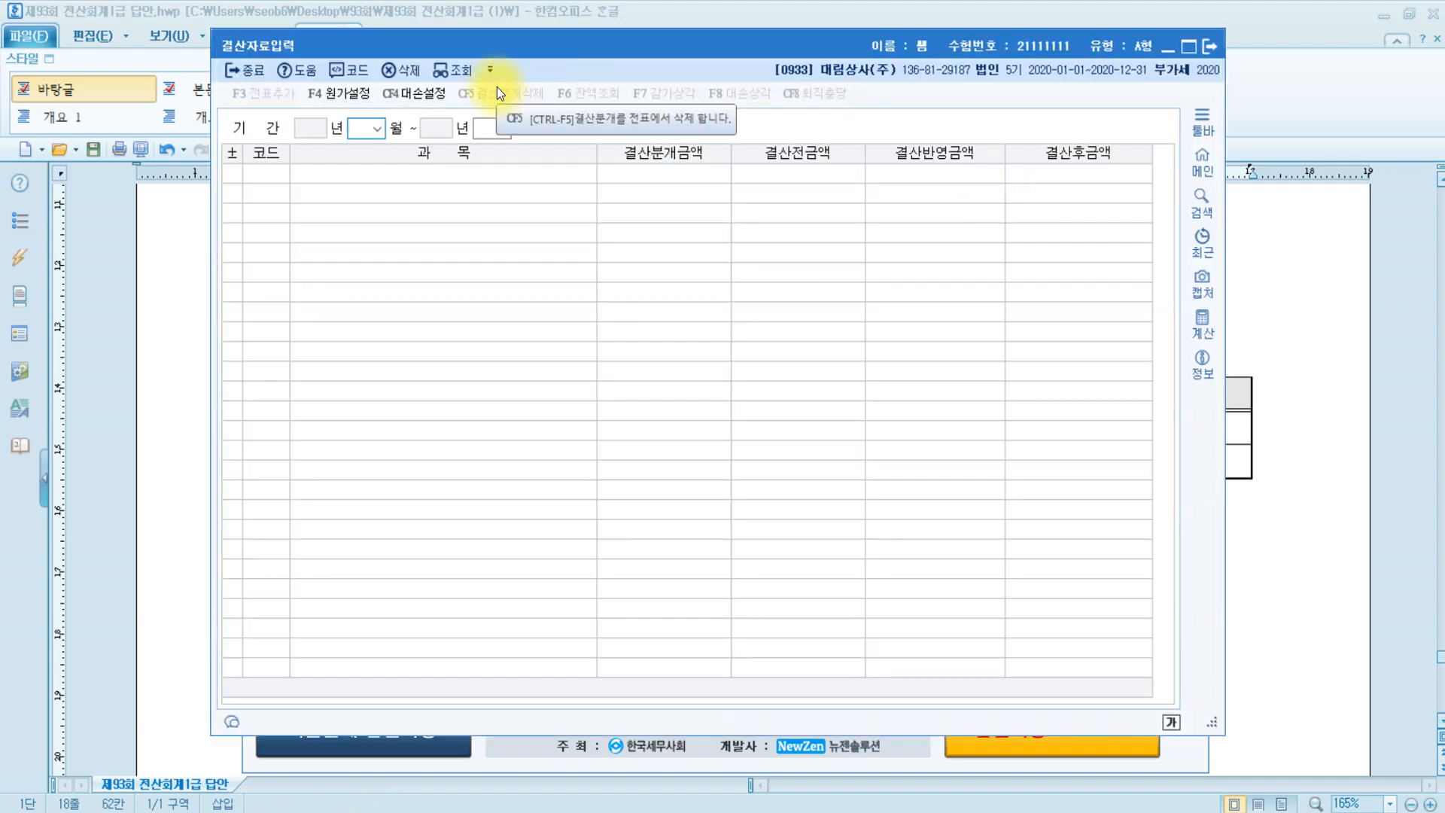
{"action": "type", "text": "1"}
{"action": "key", "text": "Return"}
{"action": "type", "text": "12"}
{"action": "key", "text": "Return"}
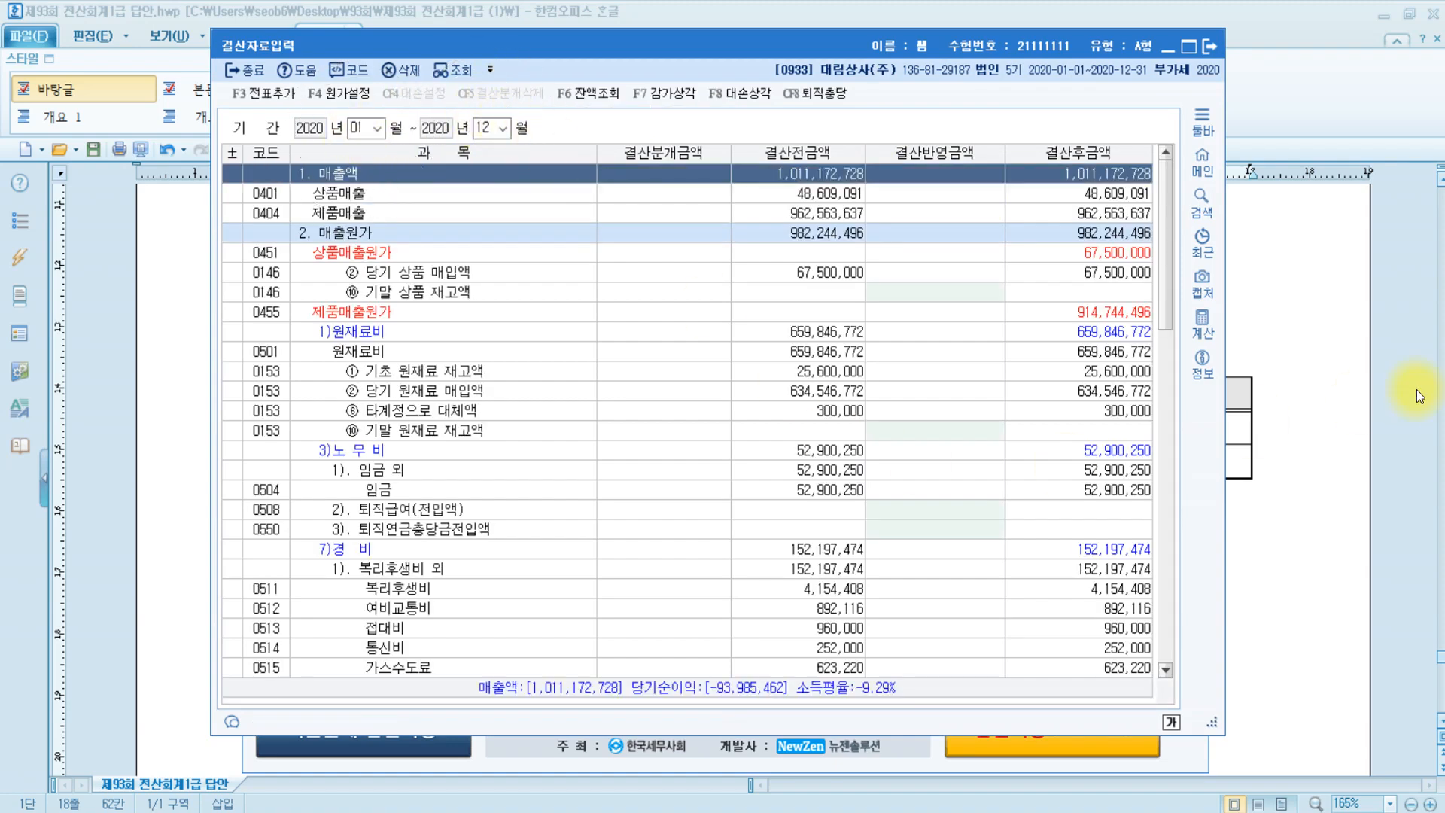
Check the 건물 and 기계장치 rows of the depreciation table in question [3], and return to 결산자료입력
{"action": "left_click", "coordinate": [1274, 450]}
{"action": "left_click", "coordinate": [501, 426]}
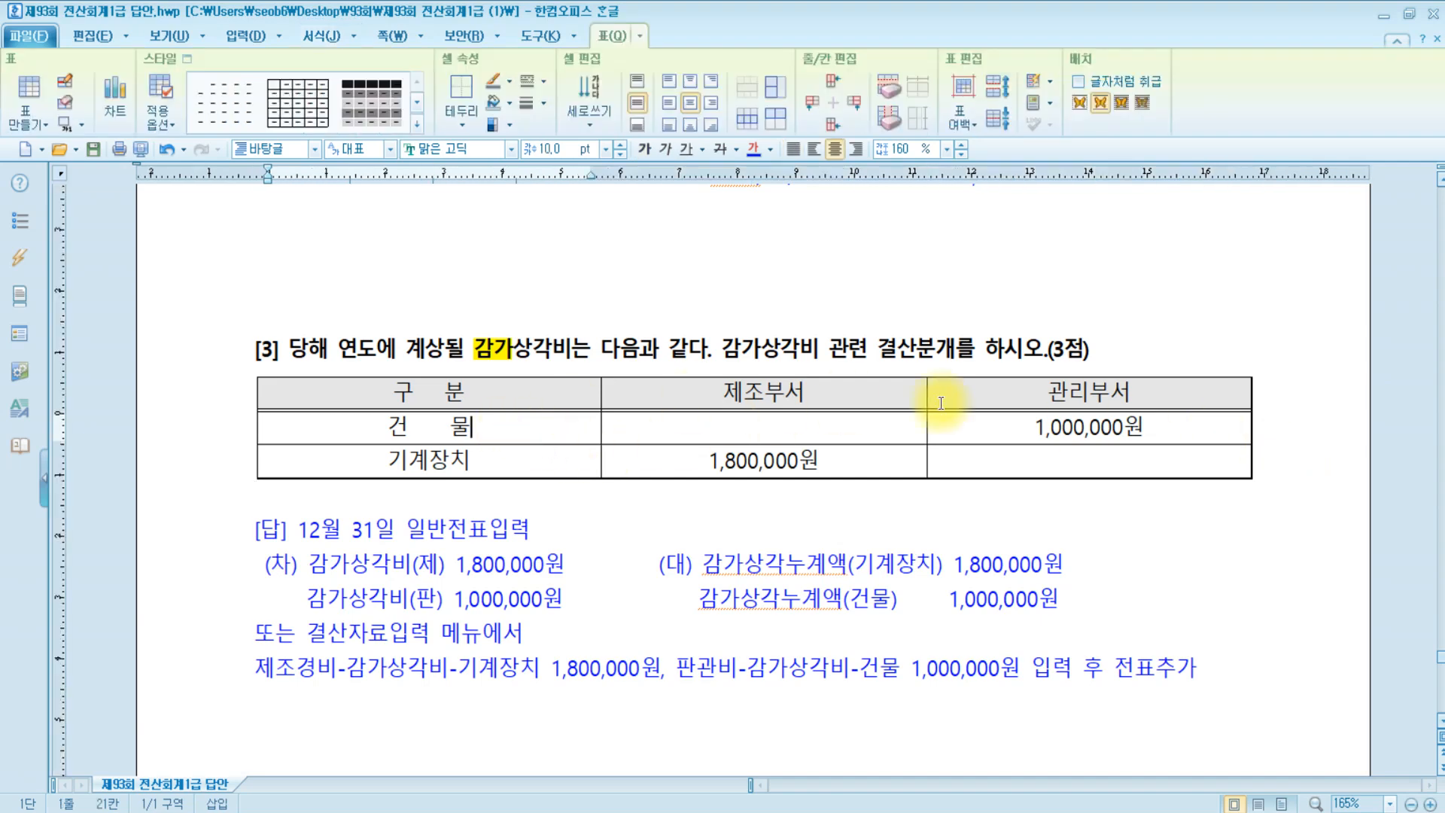
{"action": "left_click", "coordinate": [516, 461]}
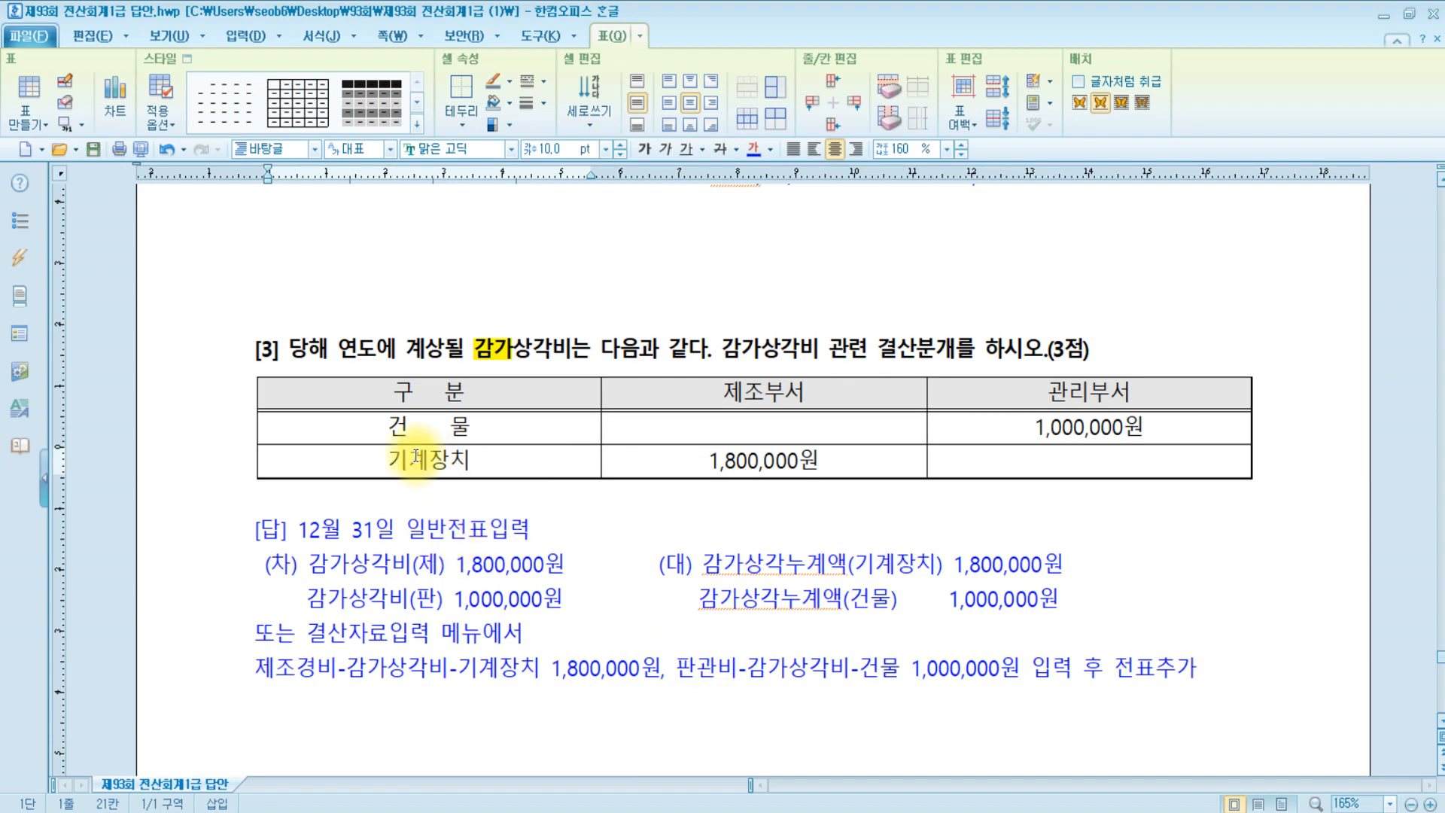
{"action": "left_click", "coordinate": [736, 459]}
{"action": "left_click", "coordinate": [474, 812]}
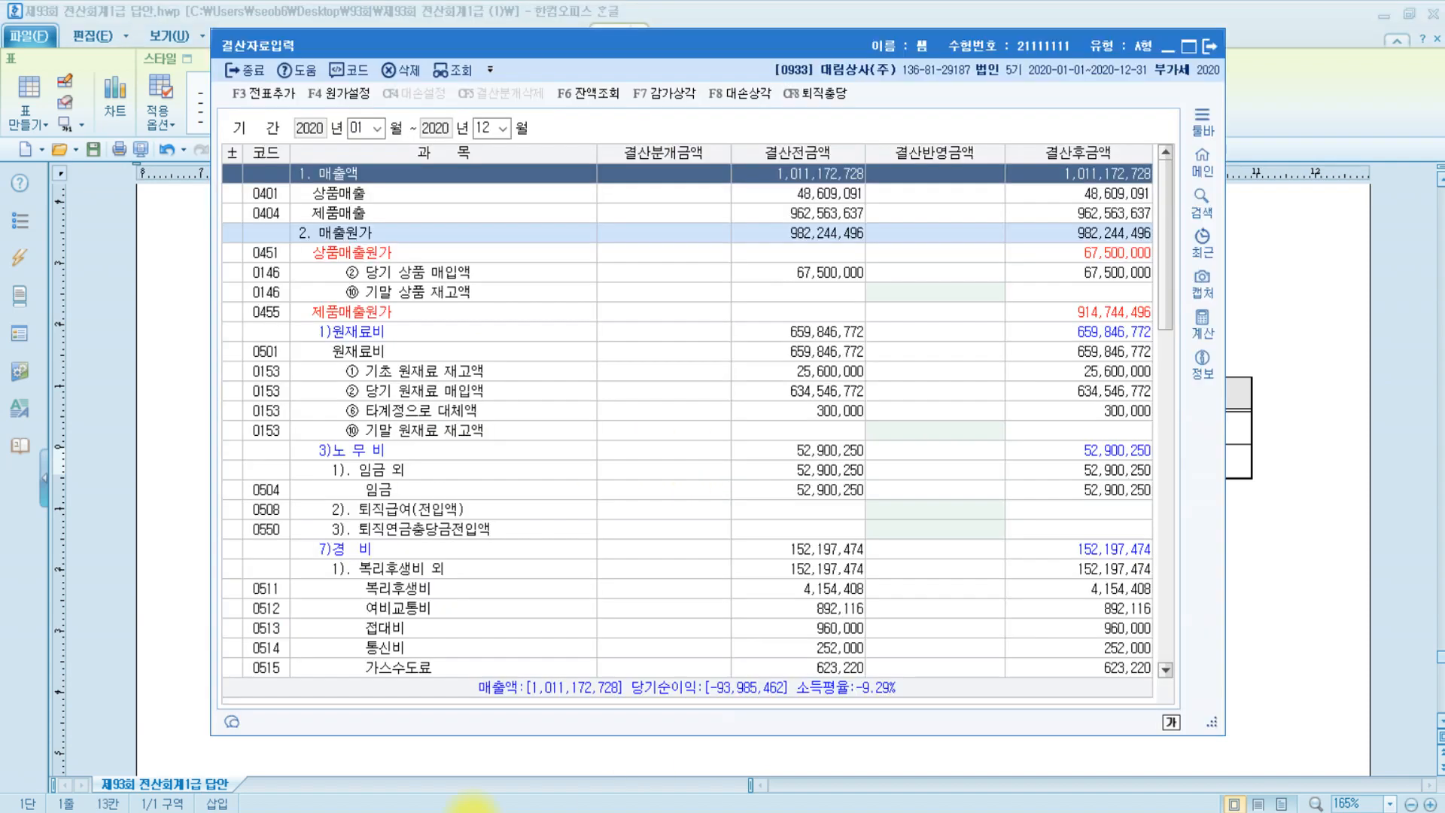
Enter 1,800,000 as the 결산반영금액 for 0206 기계장치 under 일반감가상각비 in the manufacturing 경비 section
{"action": "left_click", "coordinate": [389, 334]}
{"action": "left_click", "coordinate": [385, 448]}
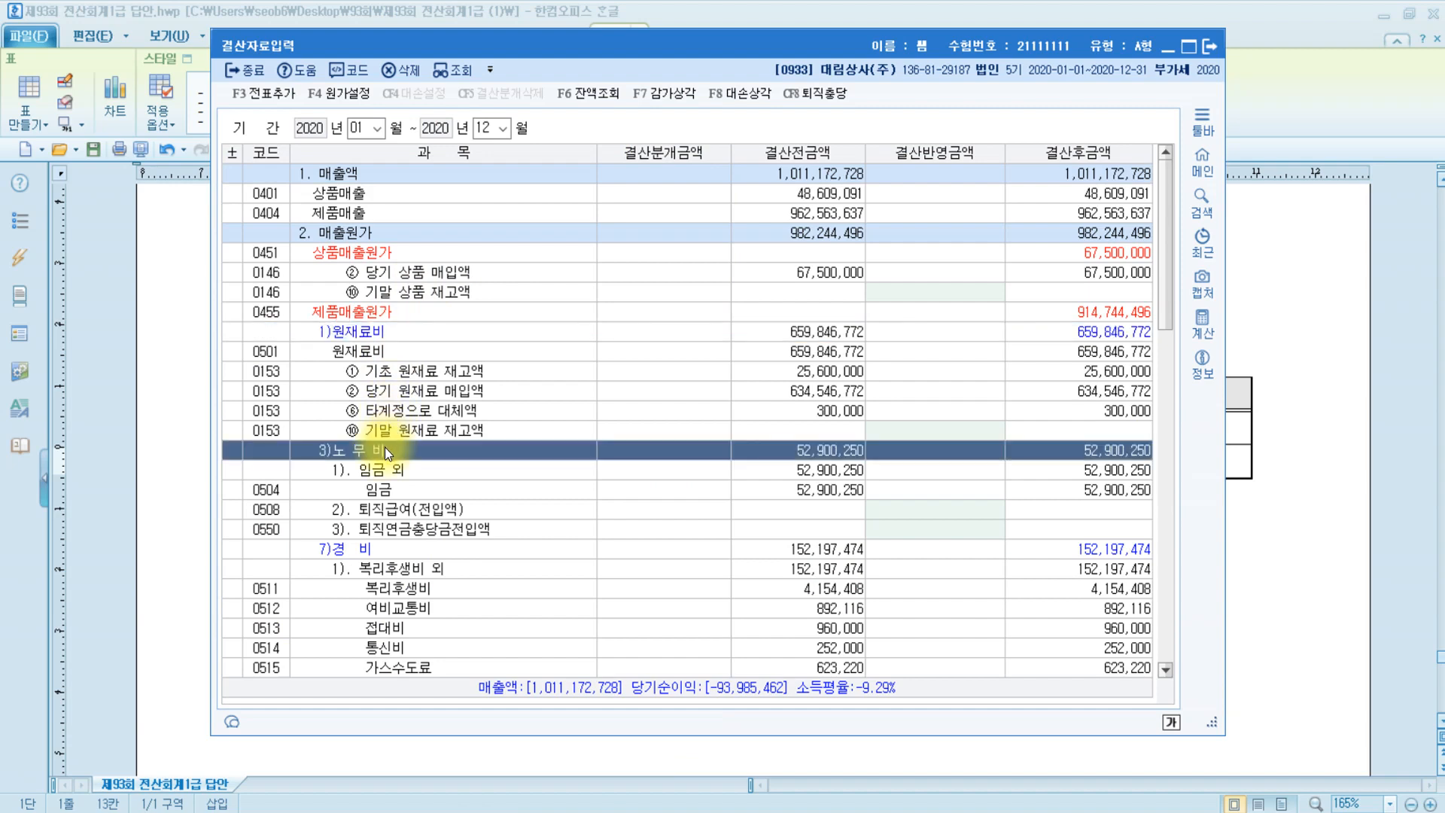
{"action": "left_click", "coordinate": [385, 554]}
{"action": "scroll", "coordinate": [666, 510], "scroll_direction": "down", "scroll_amount": 2}
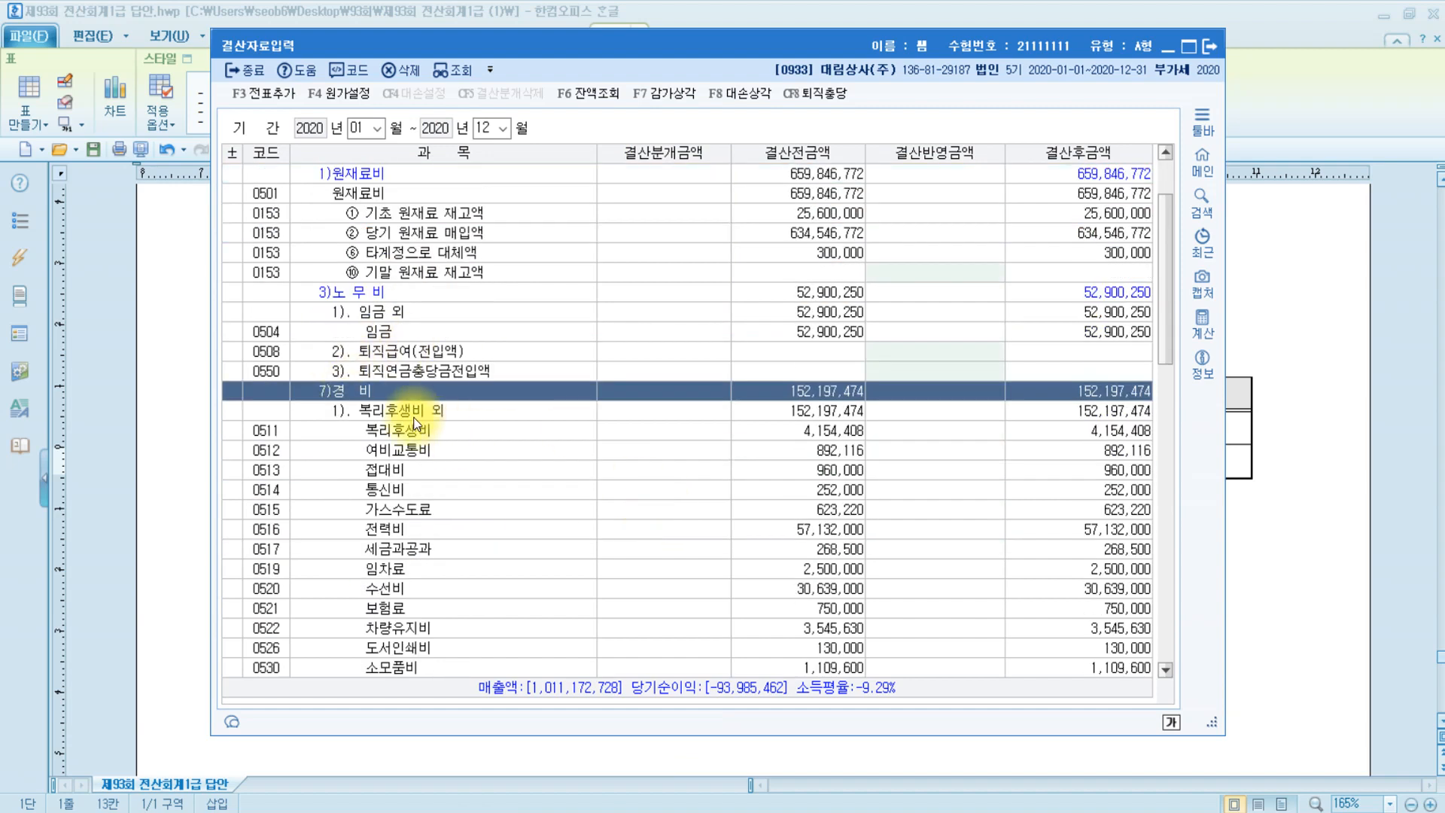
{"action": "key", "text": "super"}
{"action": "left_click", "coordinate": [623, 405]}
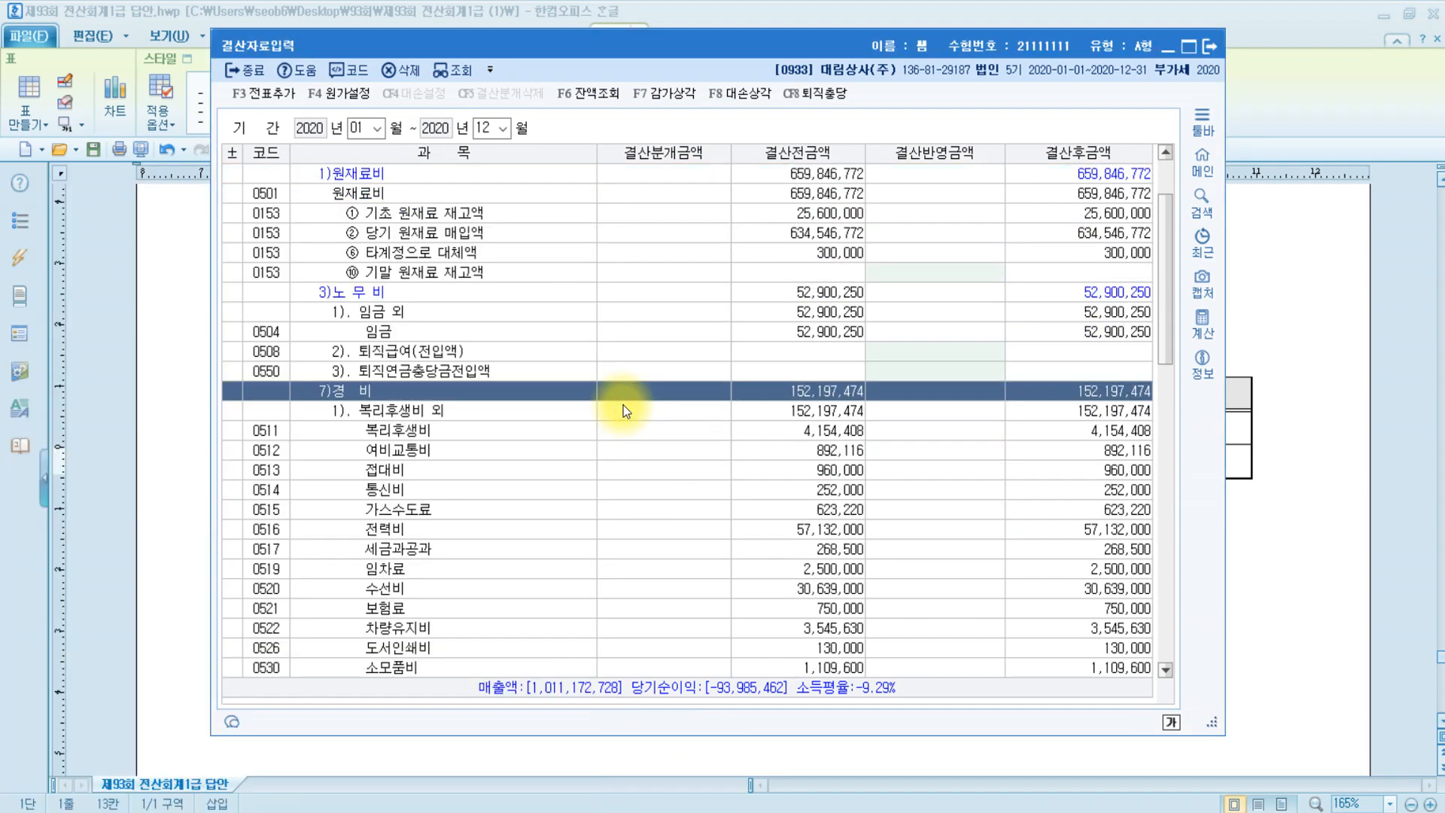
{"action": "scroll", "coordinate": [375, 386], "scroll_direction": "down", "scroll_amount": 3}
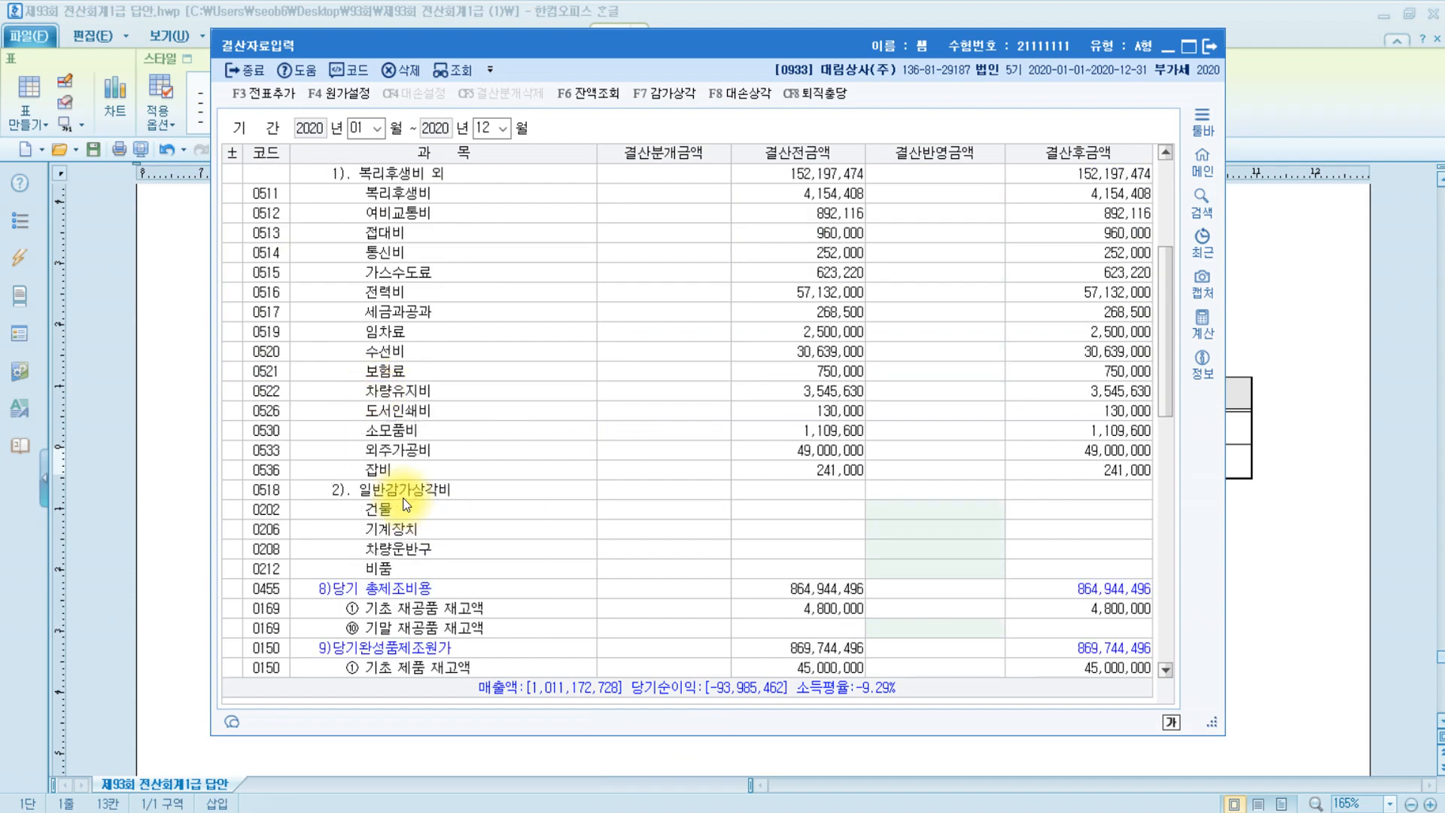
{"action": "left_click", "coordinate": [424, 533]}
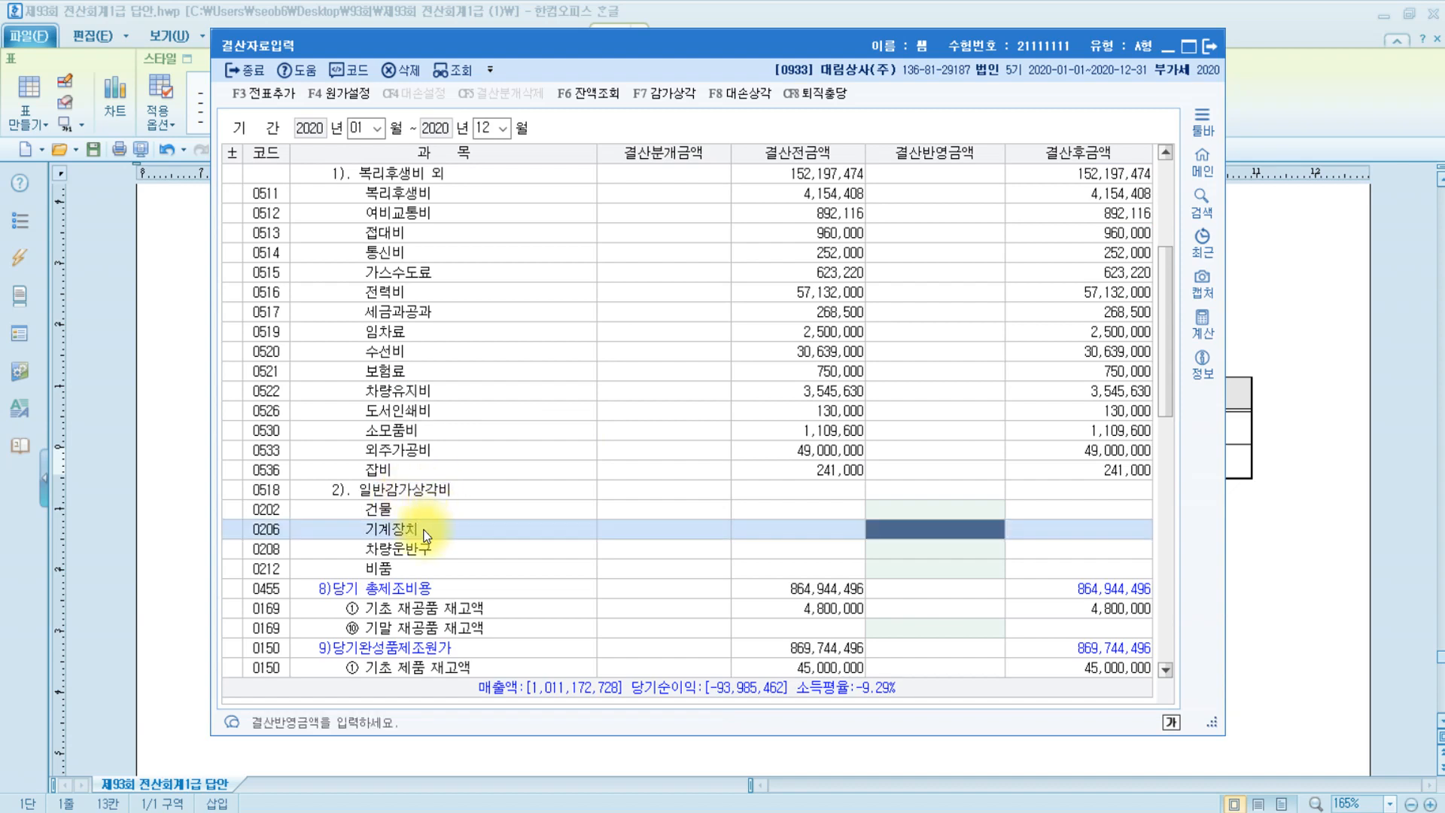
{"action": "type", "text": "1800000"}
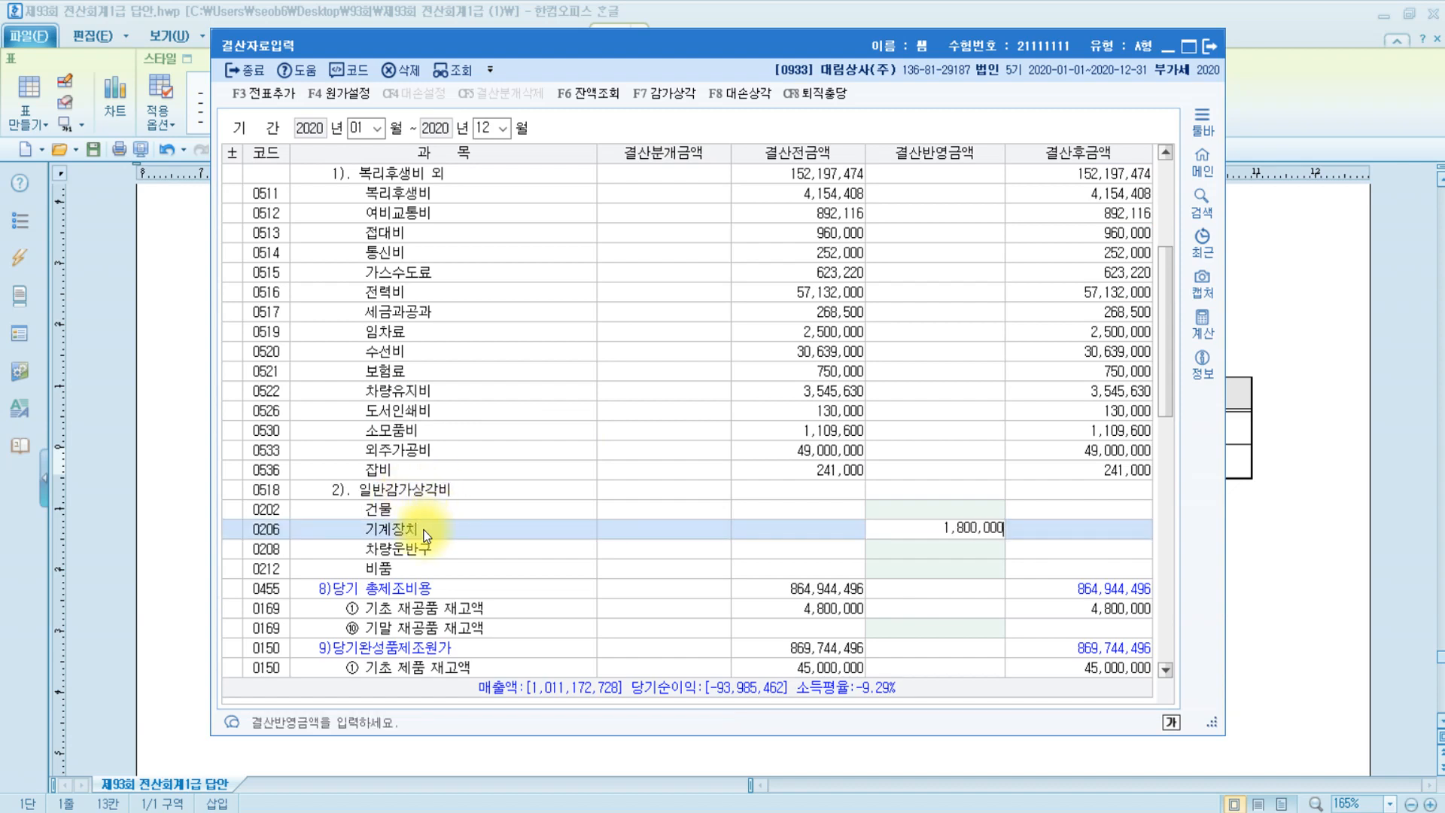
{"action": "key", "text": "Return"}
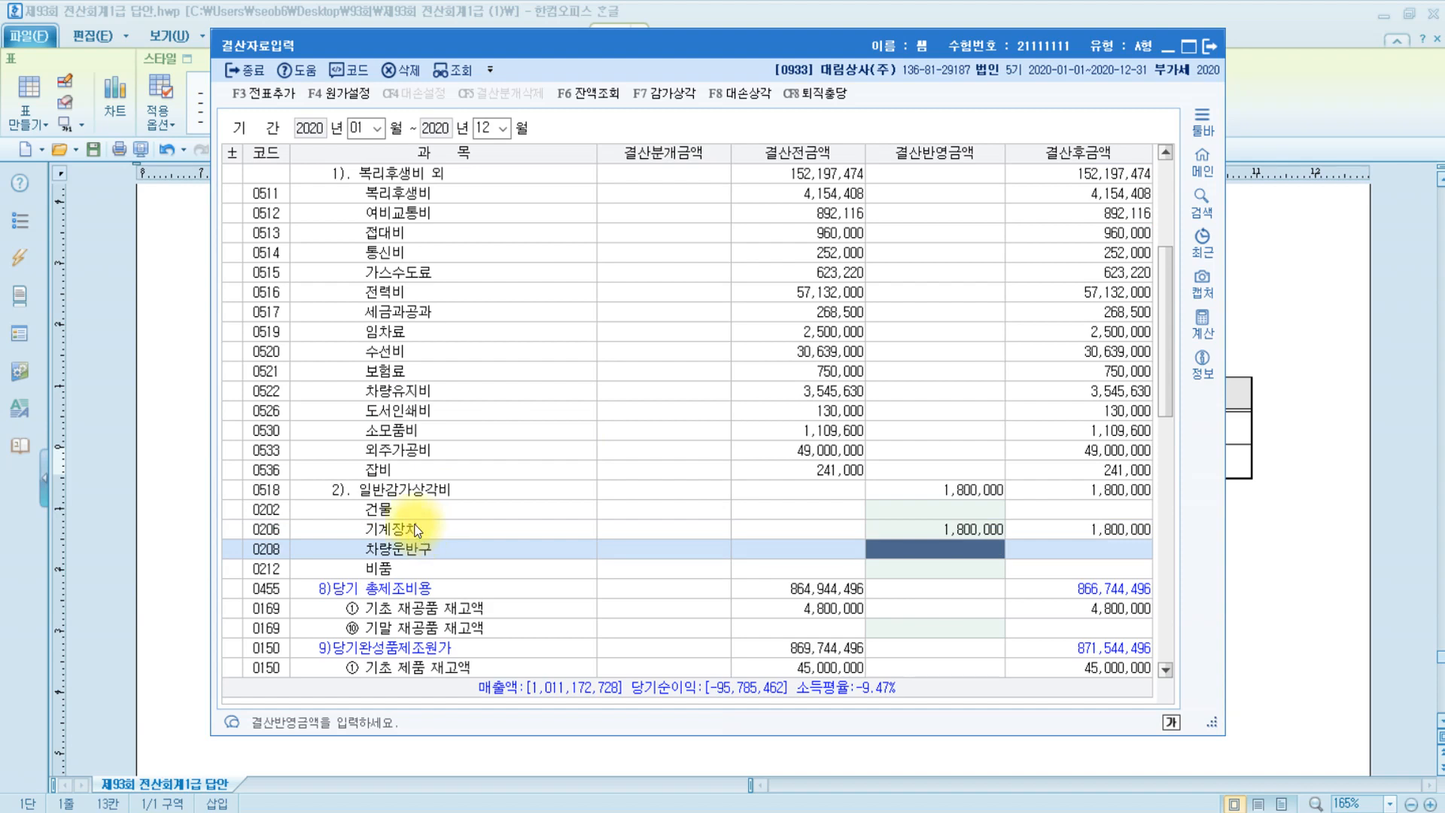
Enter 1,000,000 as the 결산반영금액 for 0202 건물 under 감가상각비 in 판매비와 일반관리비
{"action": "scroll", "coordinate": [416, 529], "scroll_direction": "down", "scroll_amount": 5}
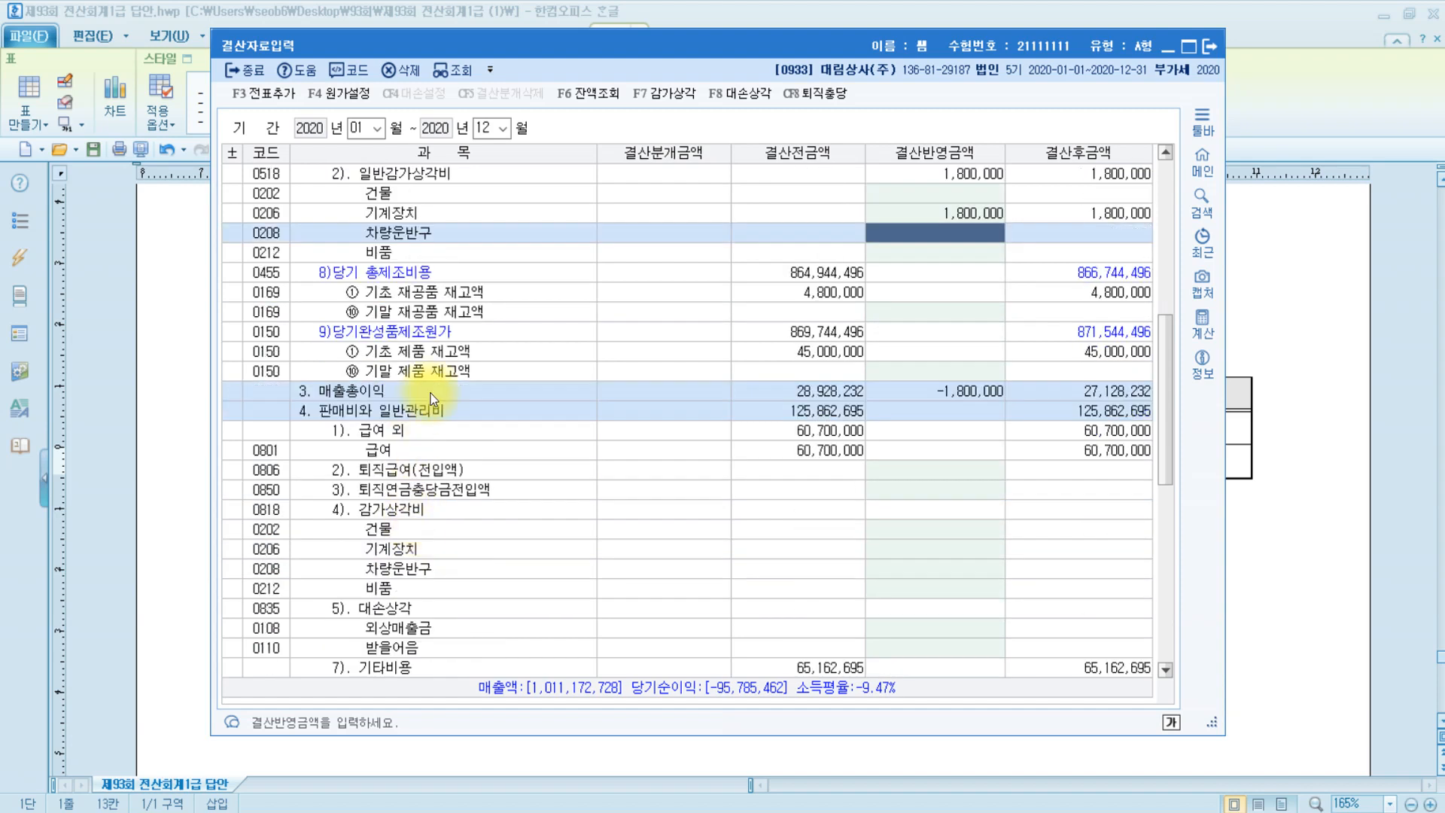
{"action": "left_click", "coordinate": [422, 412]}
{"action": "scroll", "coordinate": [421, 419], "scroll_direction": "down", "scroll_amount": 3}
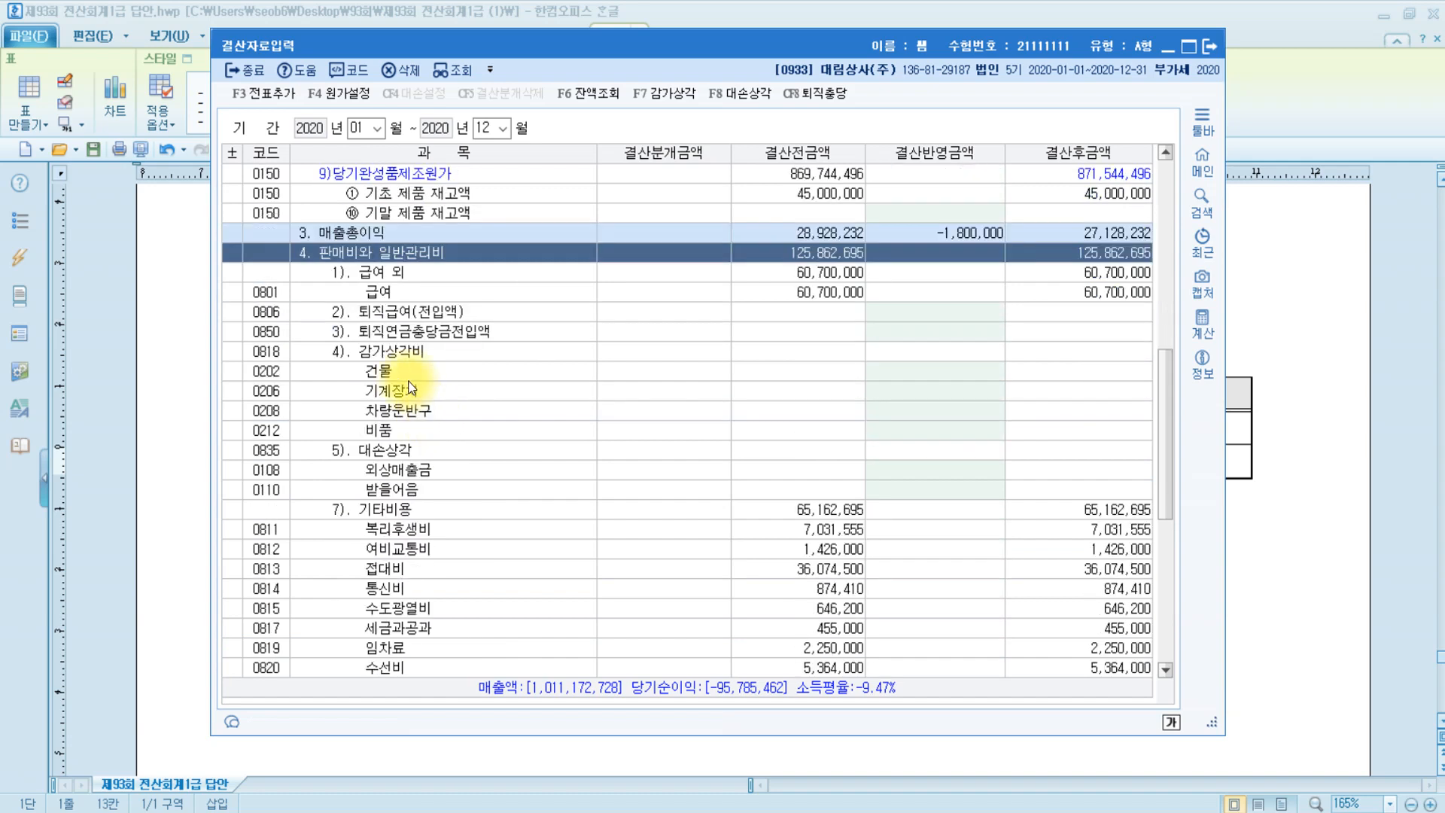
{"action": "left_click", "coordinate": [406, 354]}
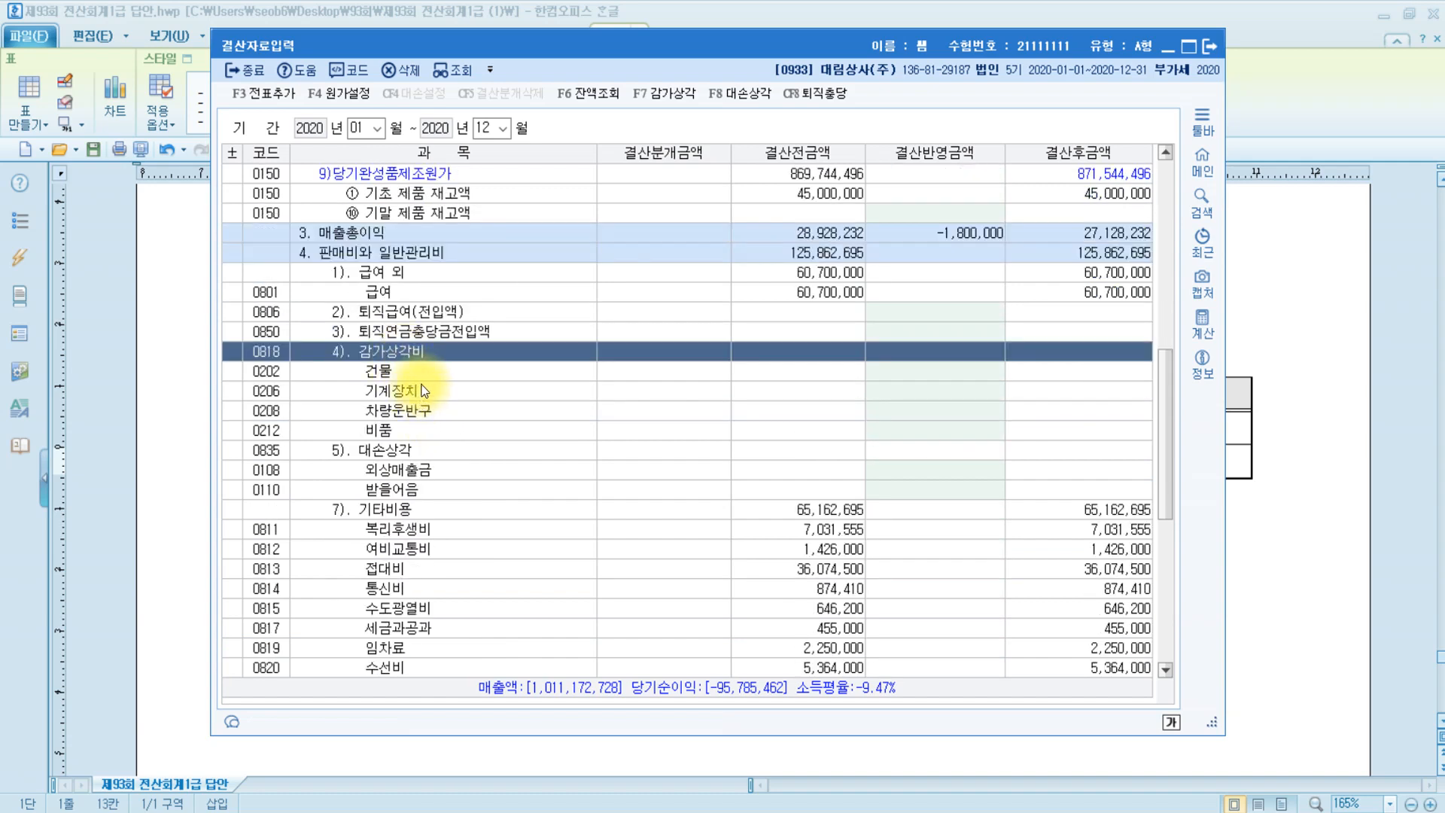
{"action": "left_click", "coordinate": [429, 377]}
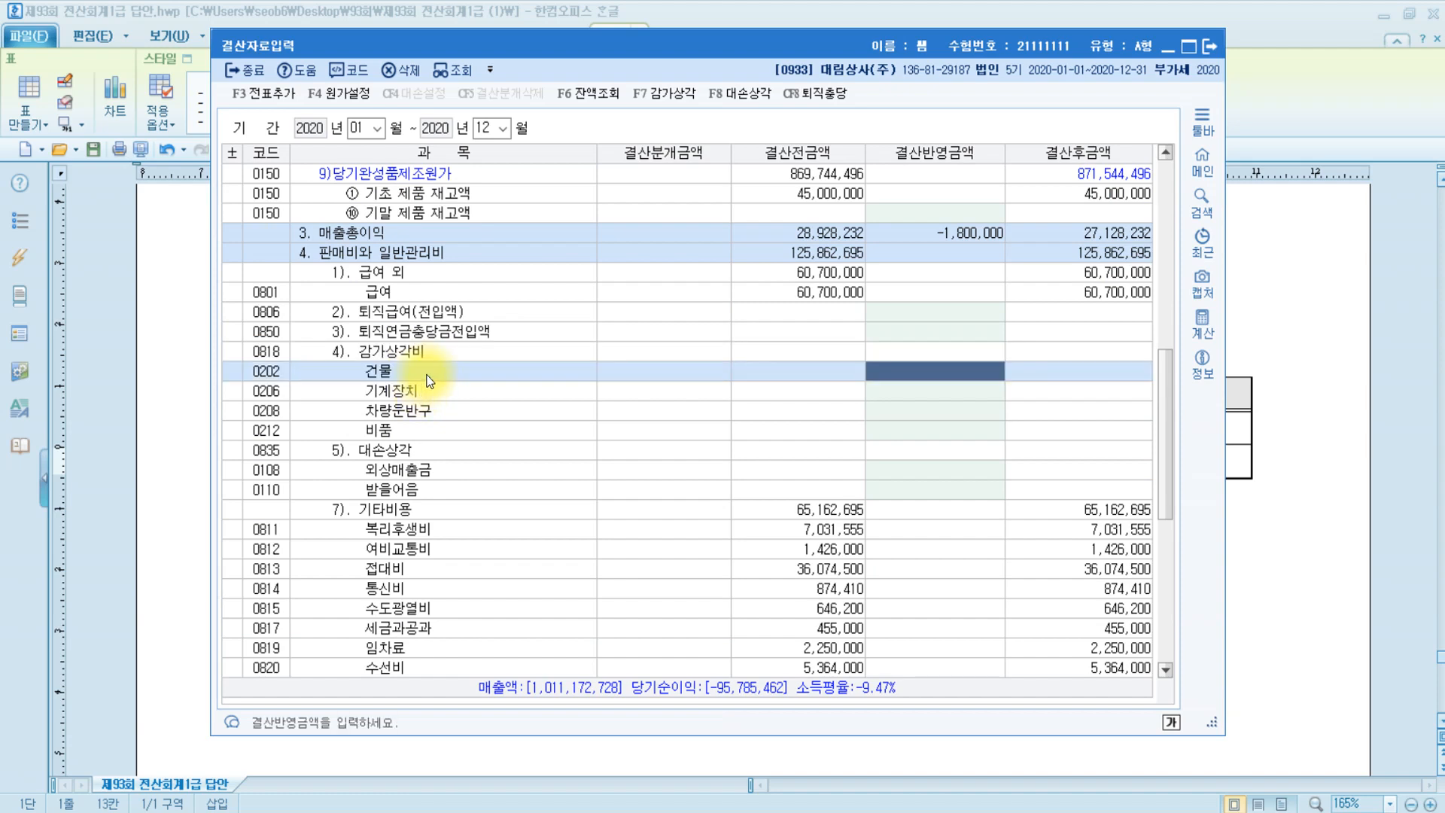
{"action": "type", "text": "1000000"}
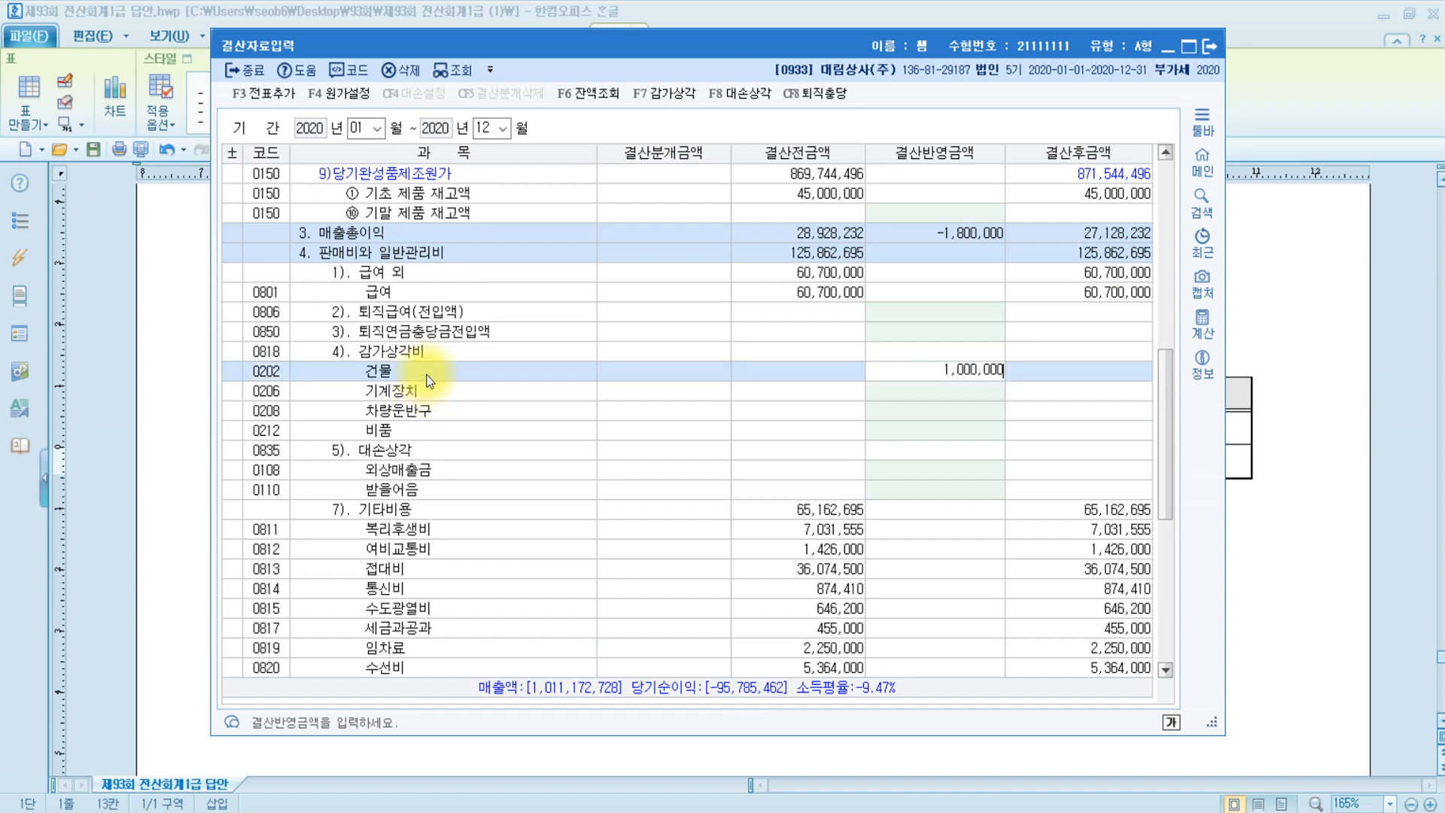
{"action": "key", "text": "Return"}
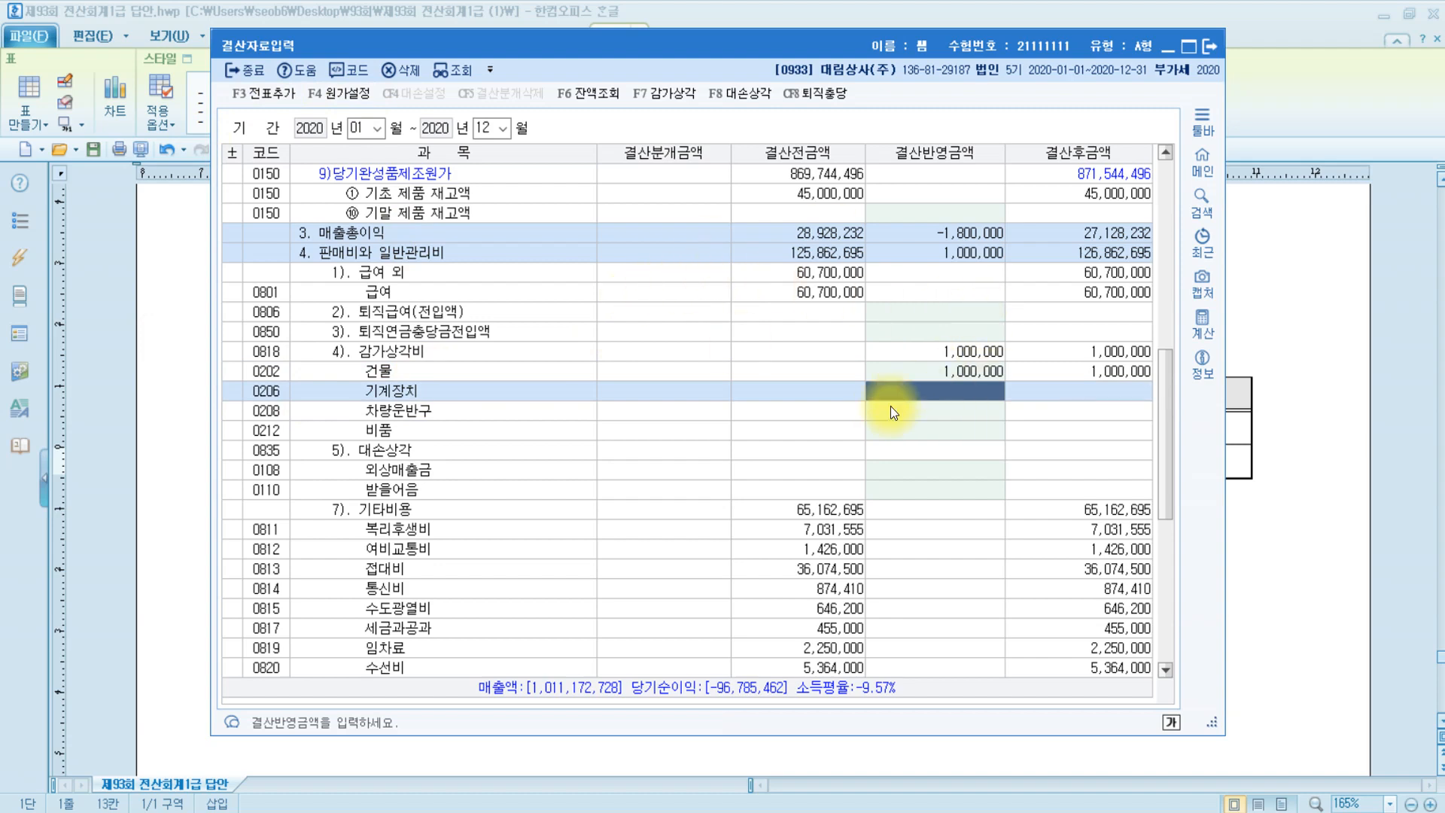
Add the closing entries to the general vouchers with 전표추가, and close 결산자료입력
{"action": "scroll", "coordinate": [896, 408], "scroll_direction": "up", "scroll_amount": 4}
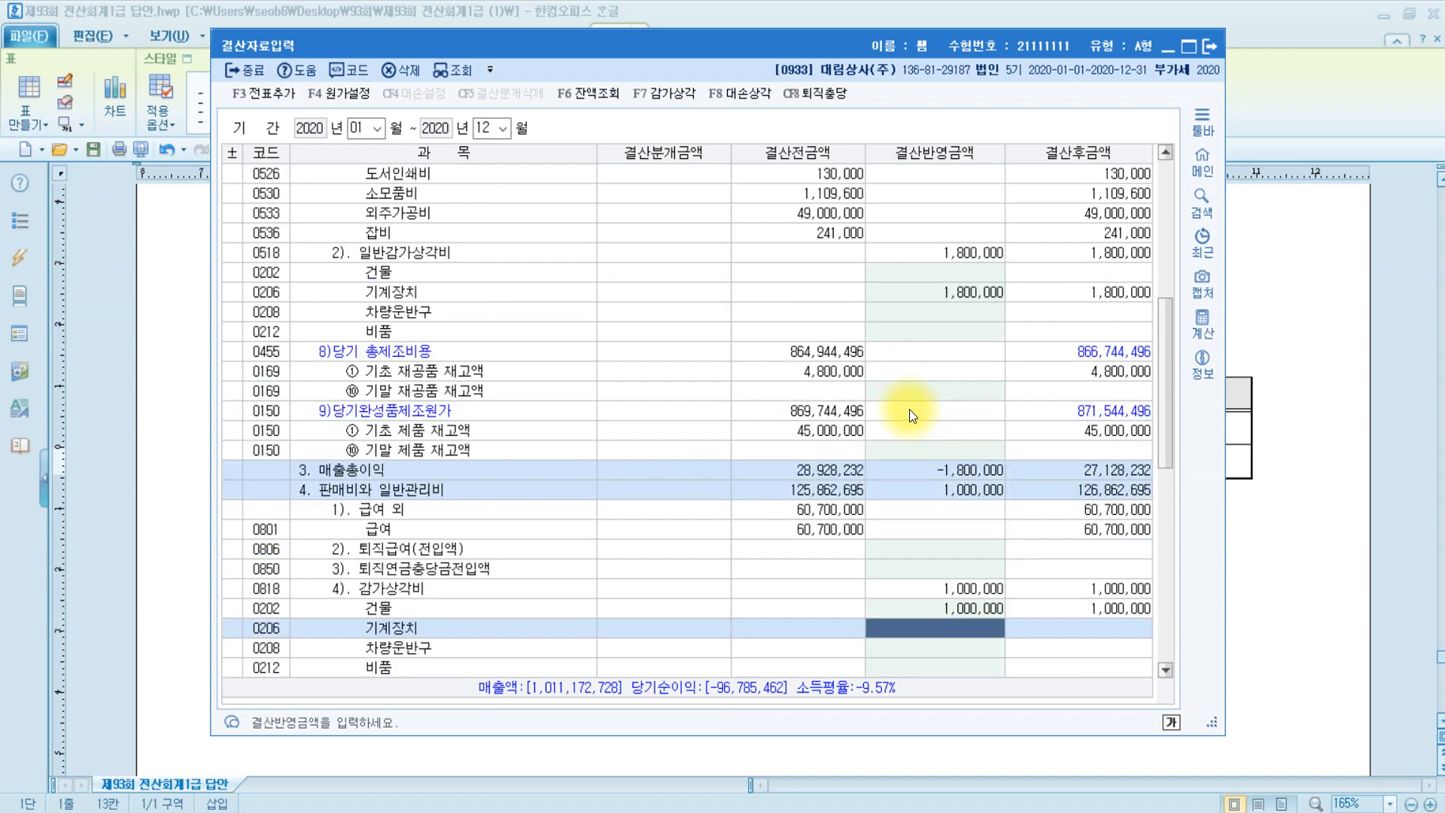
{"action": "key", "text": "ctrl"}
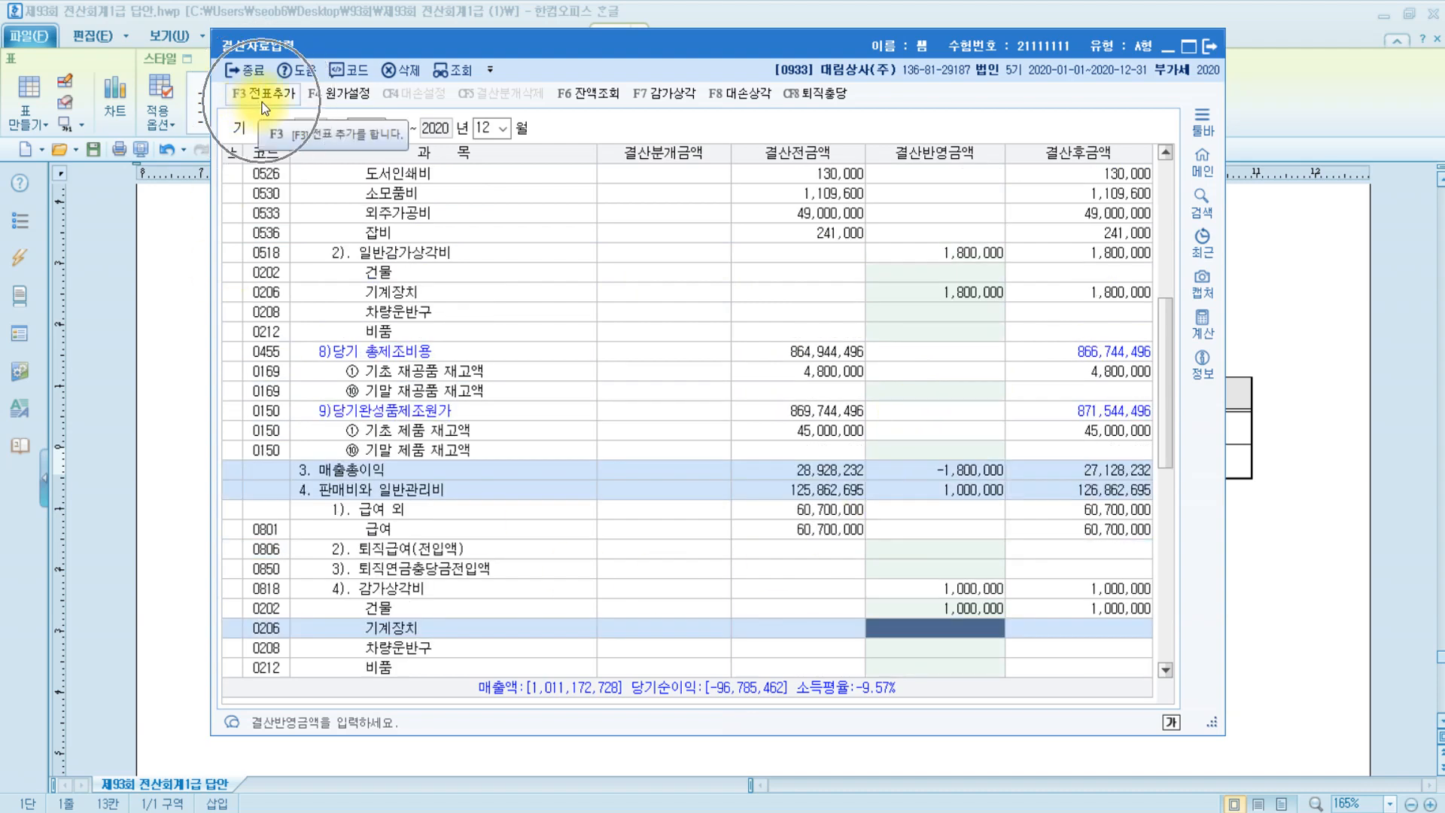
{"action": "left_click", "coordinate": [263, 107]}
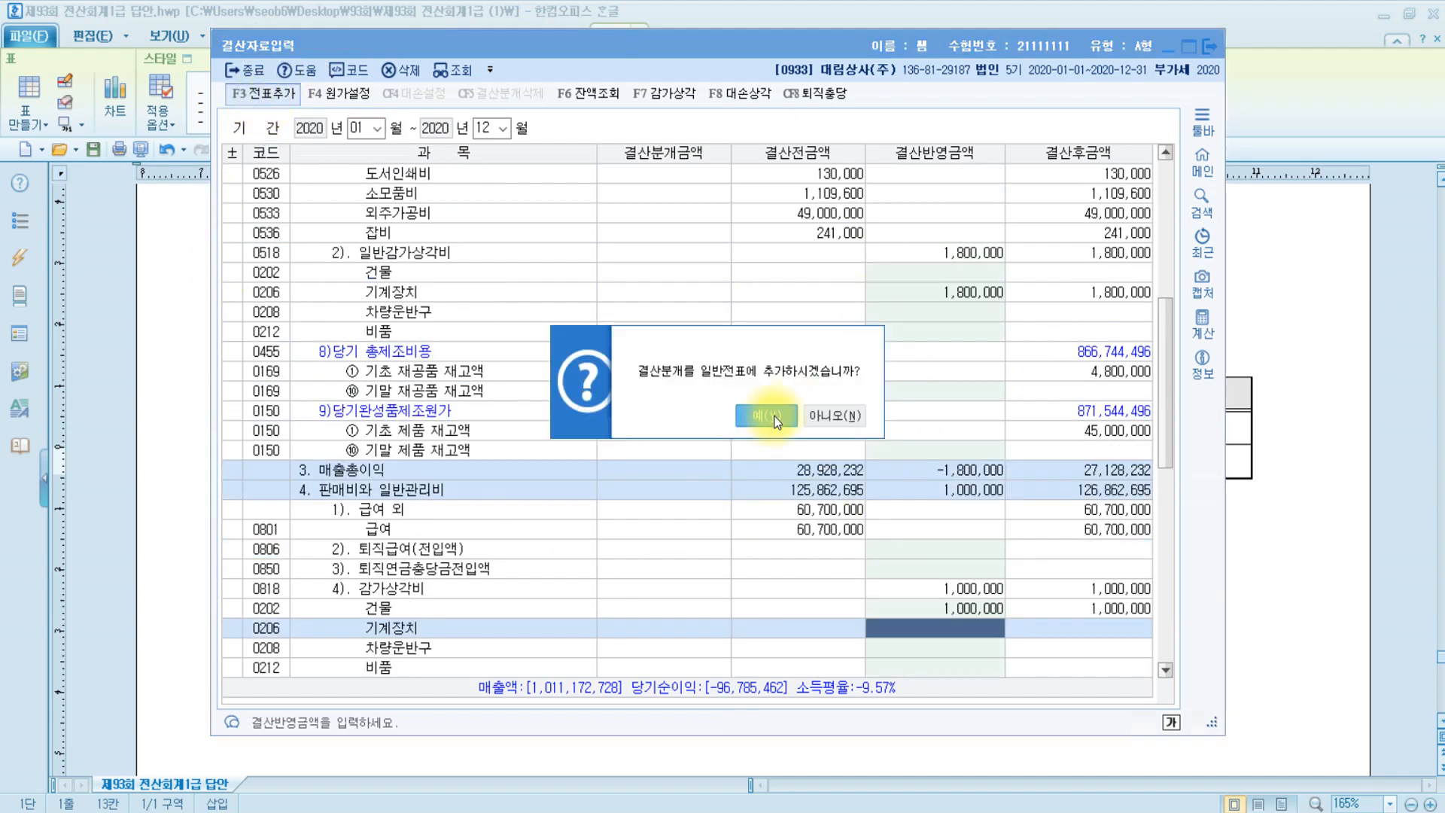
{"action": "left_click", "coordinate": [776, 421]}
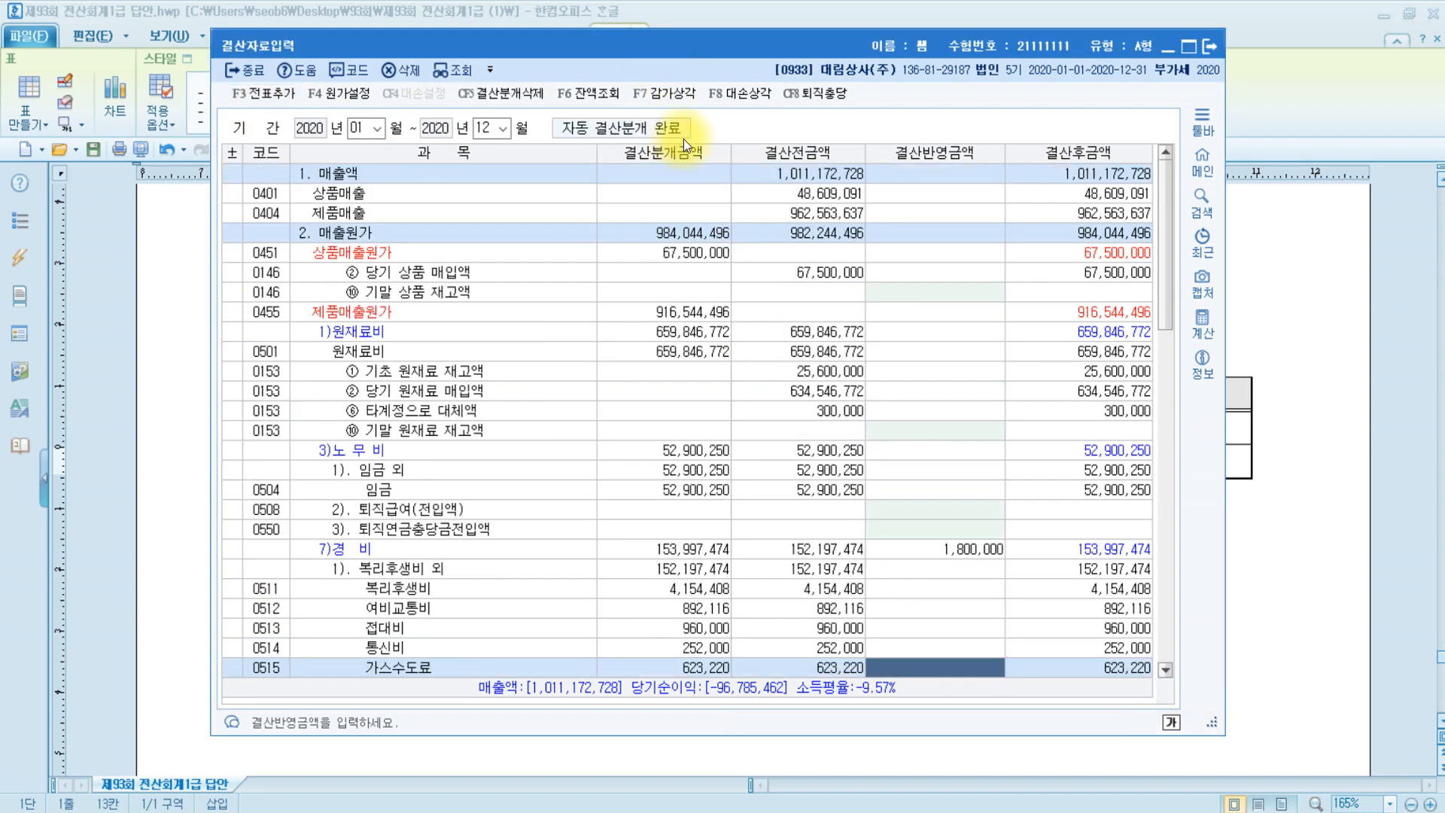
{"action": "left_click", "coordinate": [1208, 49]}
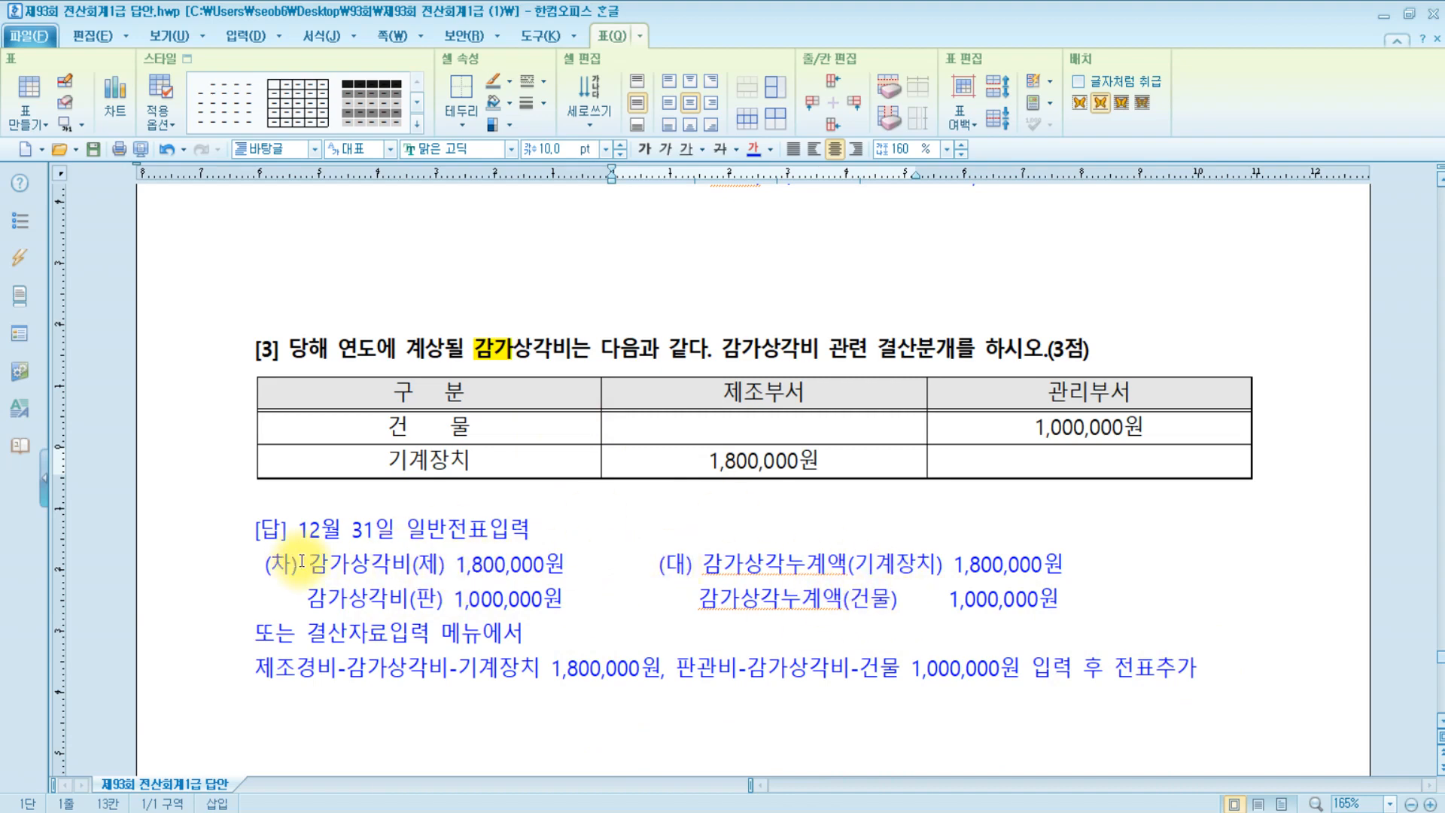
Review the depreciation journal entry in the answer to question [3] in the exam document, and move on to 문제6
{"action": "left_click_drag", "start_coordinate": [304, 563], "coordinate": [1196, 606]}
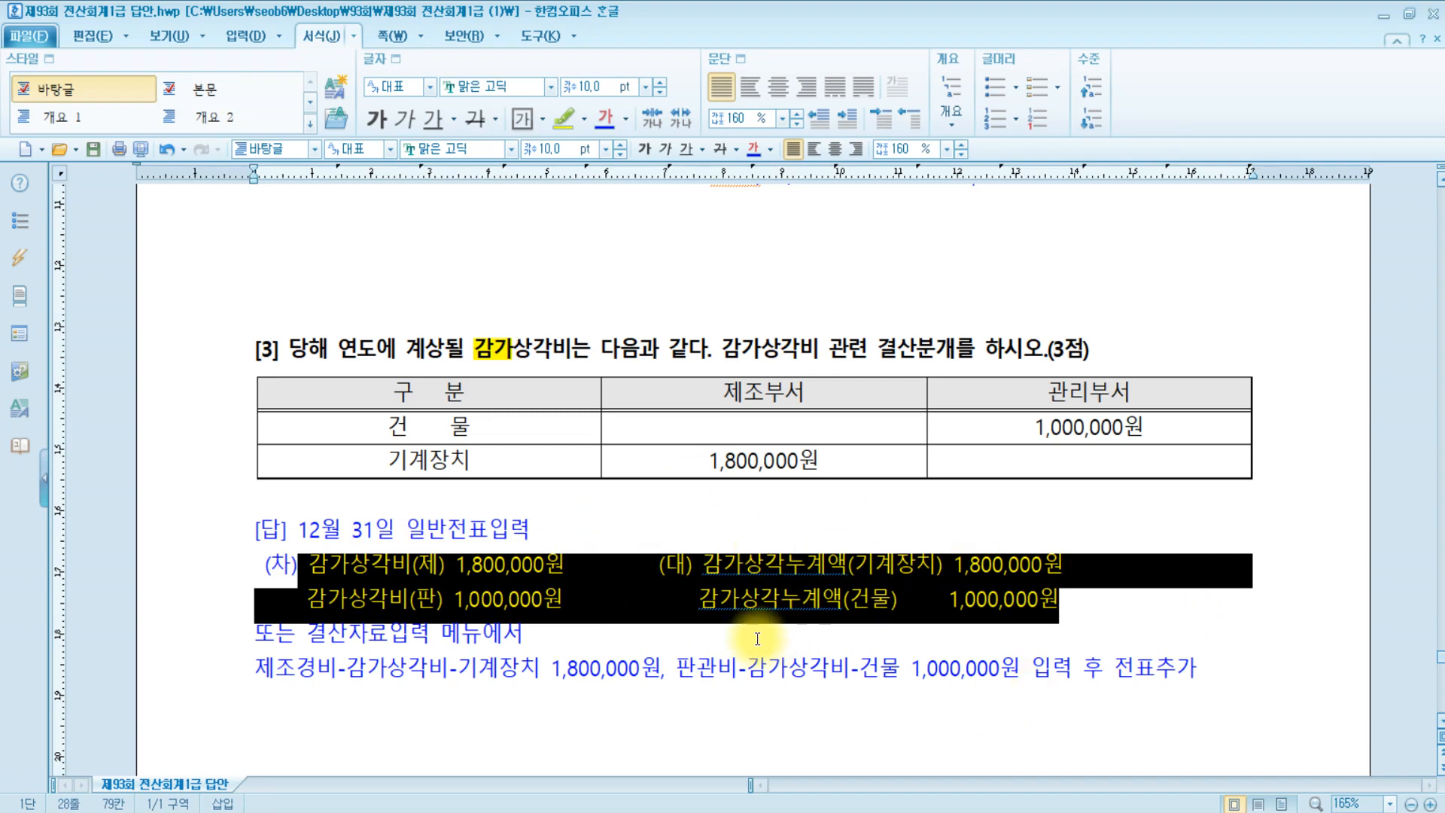
{"action": "left_click", "coordinate": [1094, 612]}
{"action": "scroll", "coordinate": [1093, 612], "scroll_direction": "up", "scroll_amount": 10}
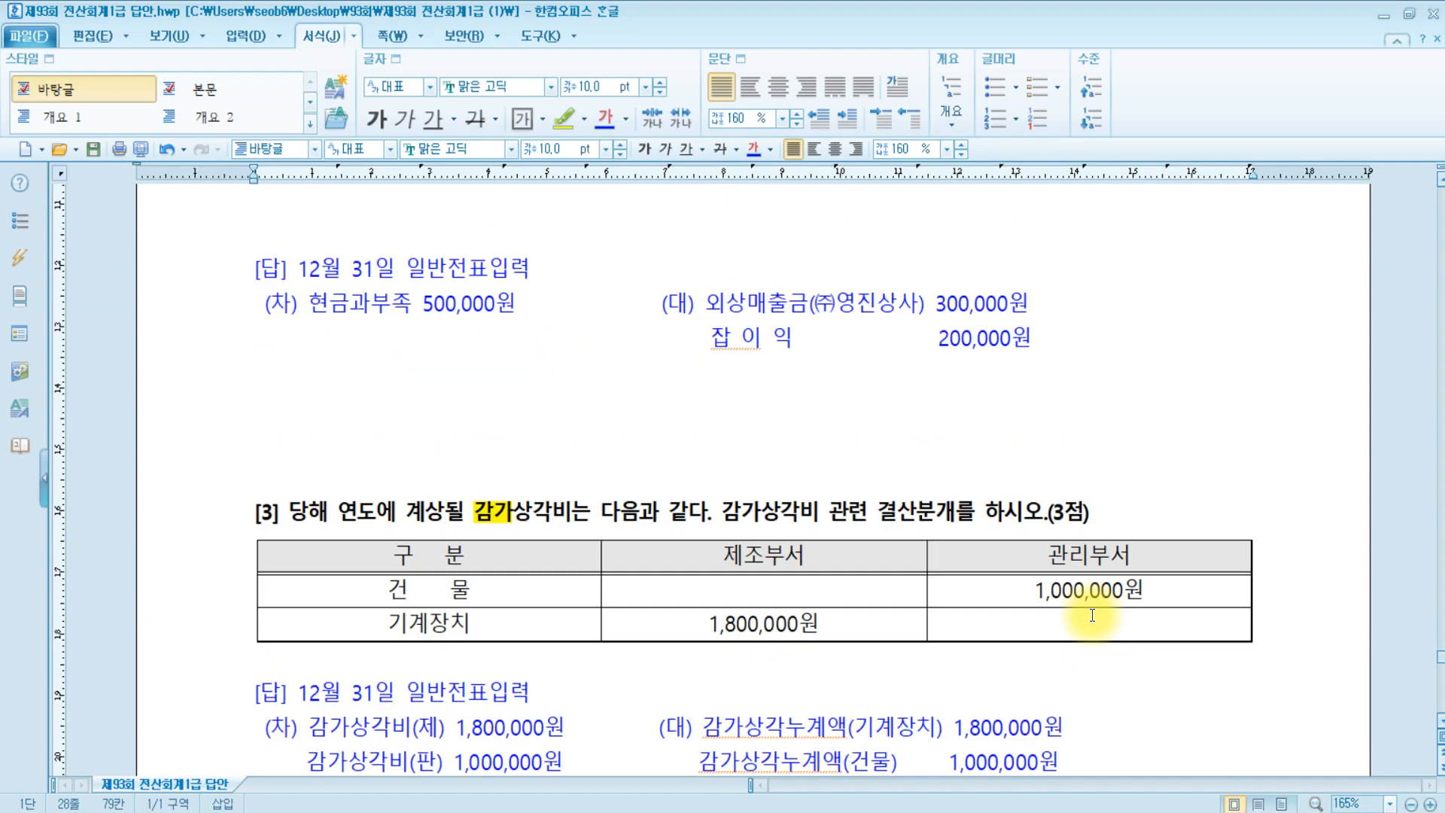
{"action": "scroll", "coordinate": [1095, 618], "scroll_direction": "down", "scroll_amount": 15}
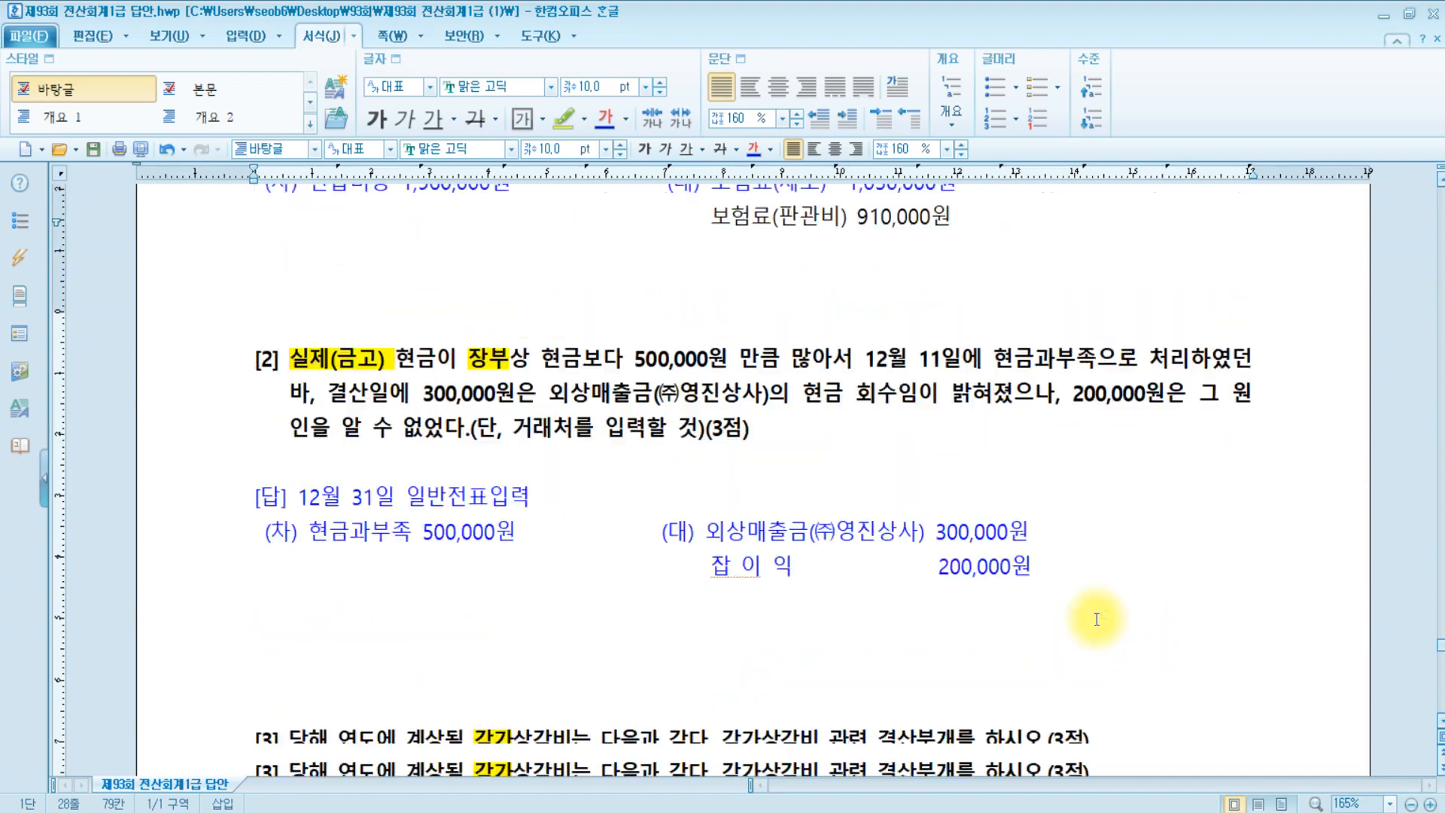
{"action": "scroll", "coordinate": [1096, 618], "scroll_direction": "down", "scroll_amount": 5}
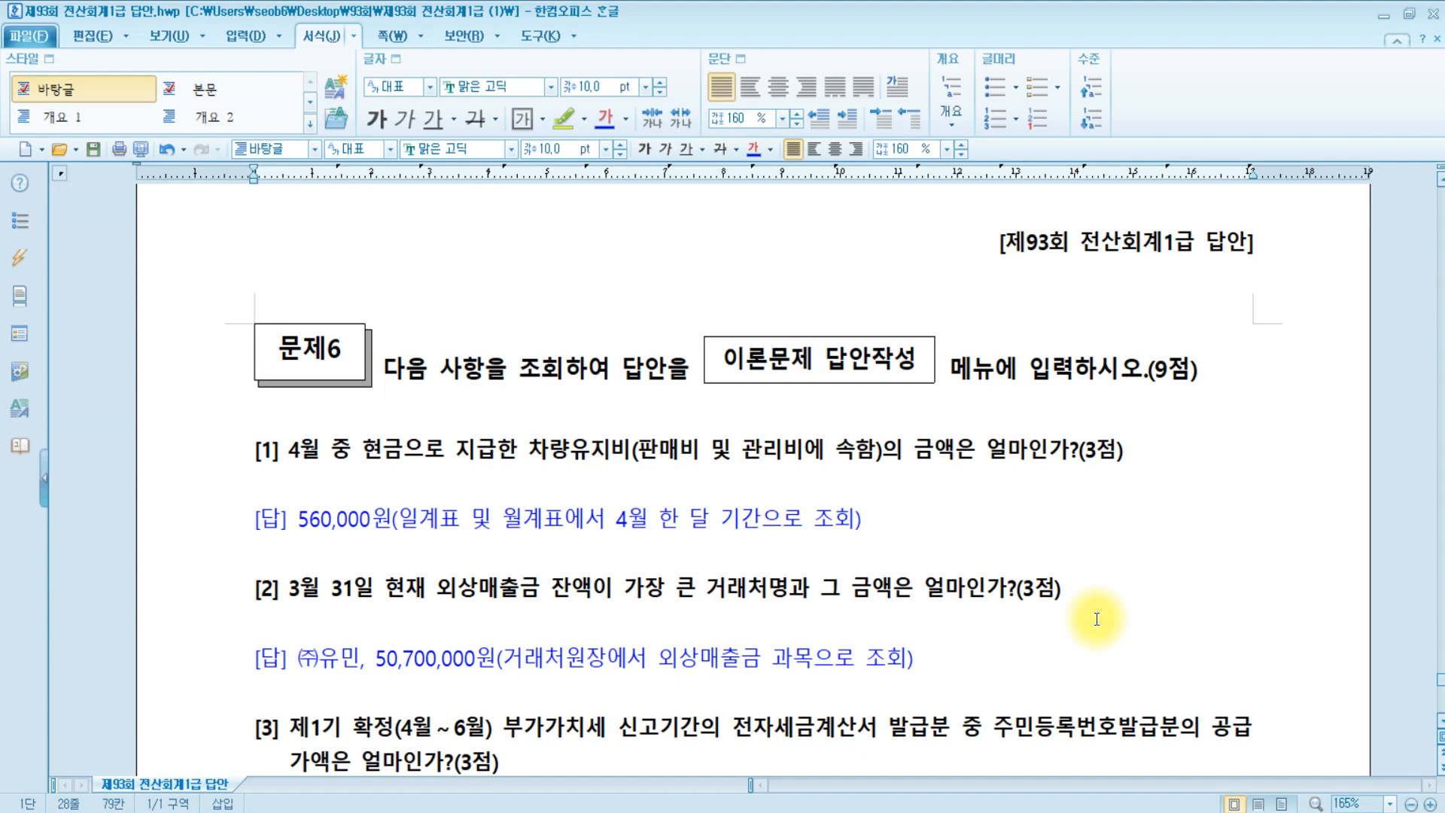
Consult the 조회문제 notes in 그림판, and highlight "4월 중" in question [1] of 문제6 in the exam document
{"action": "key", "text": "alt+Tab"}
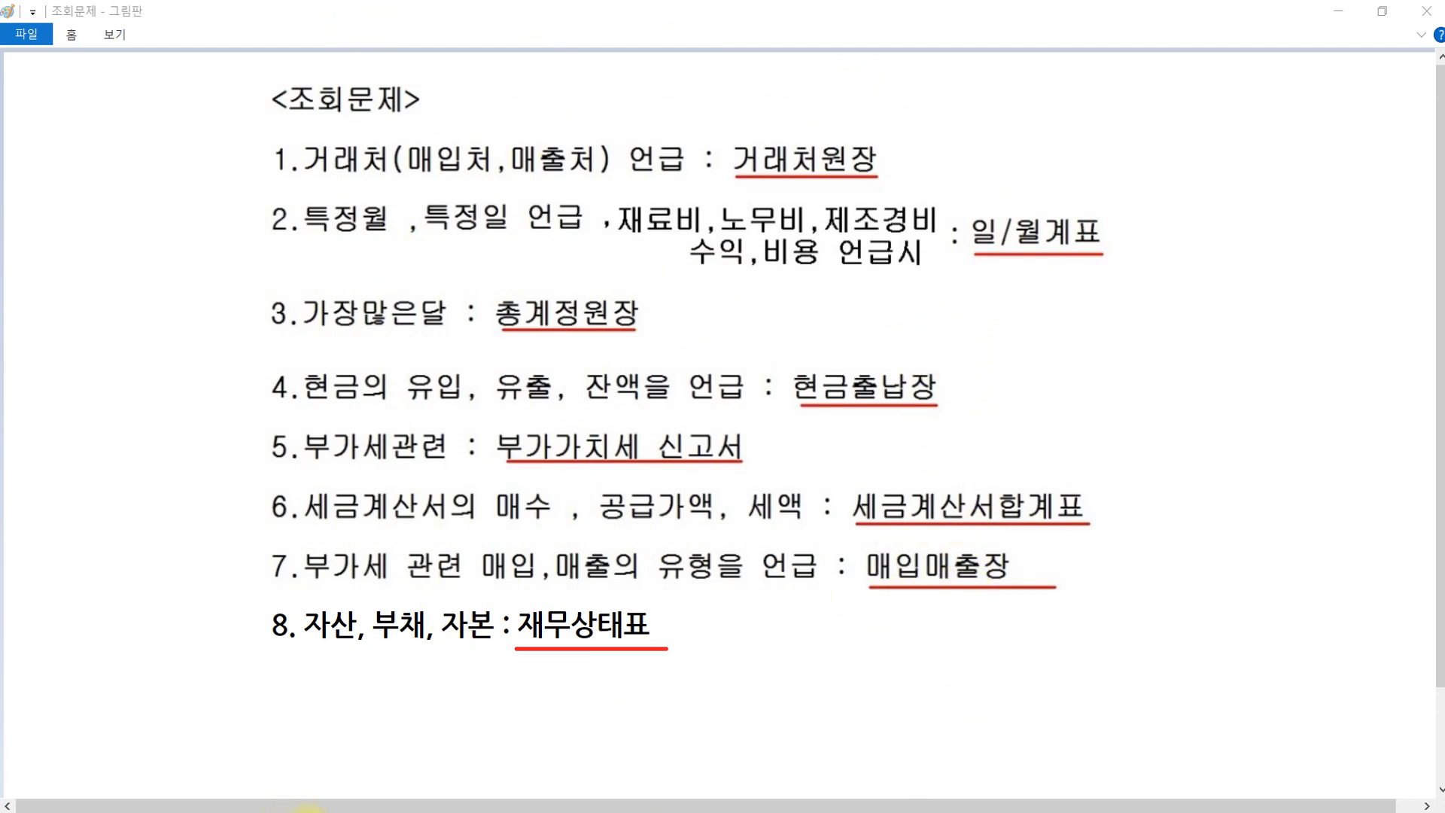
{"action": "left_click", "coordinate": [308, 812]}
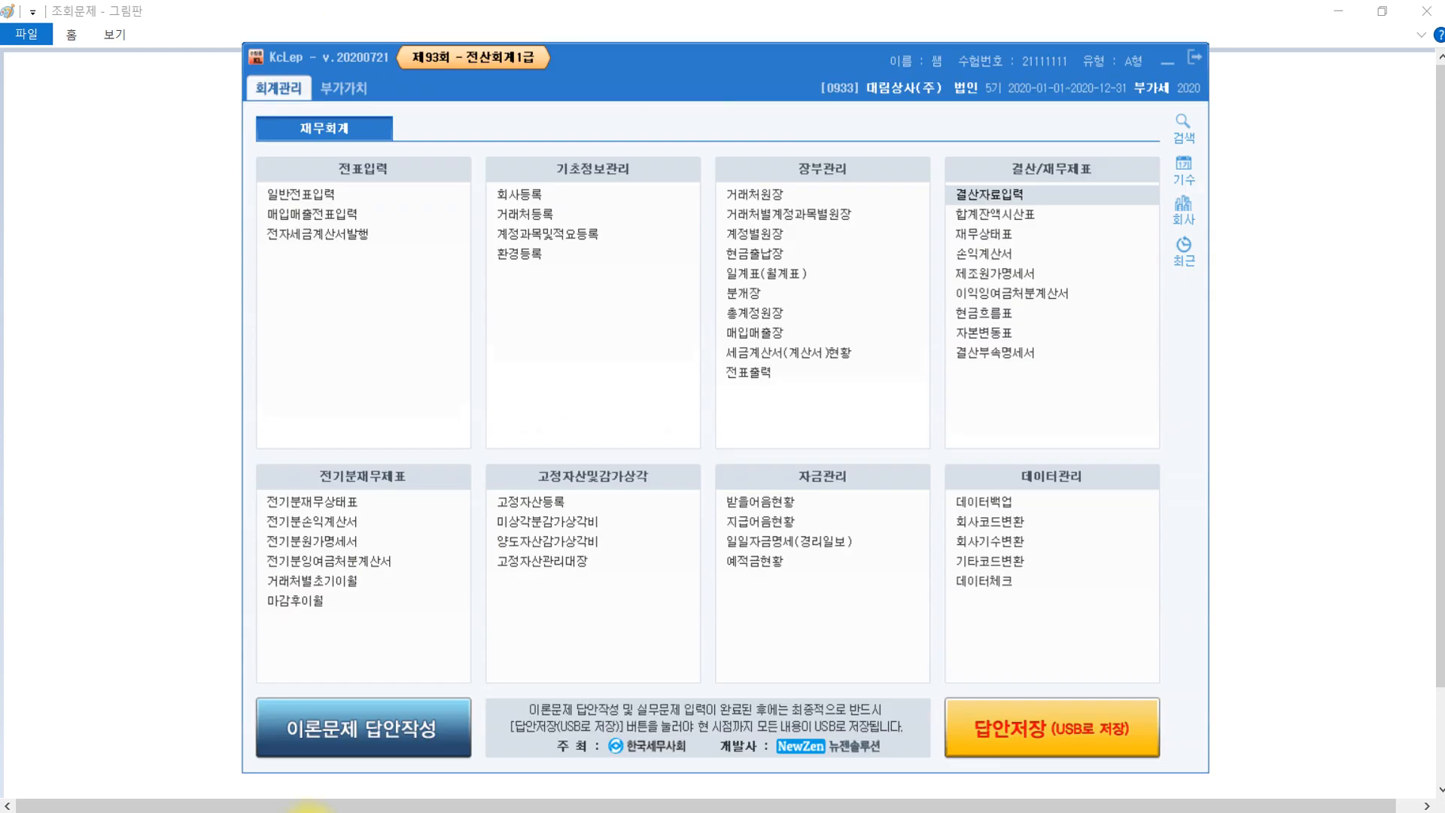
{"action": "left_click", "coordinate": [307, 812]}
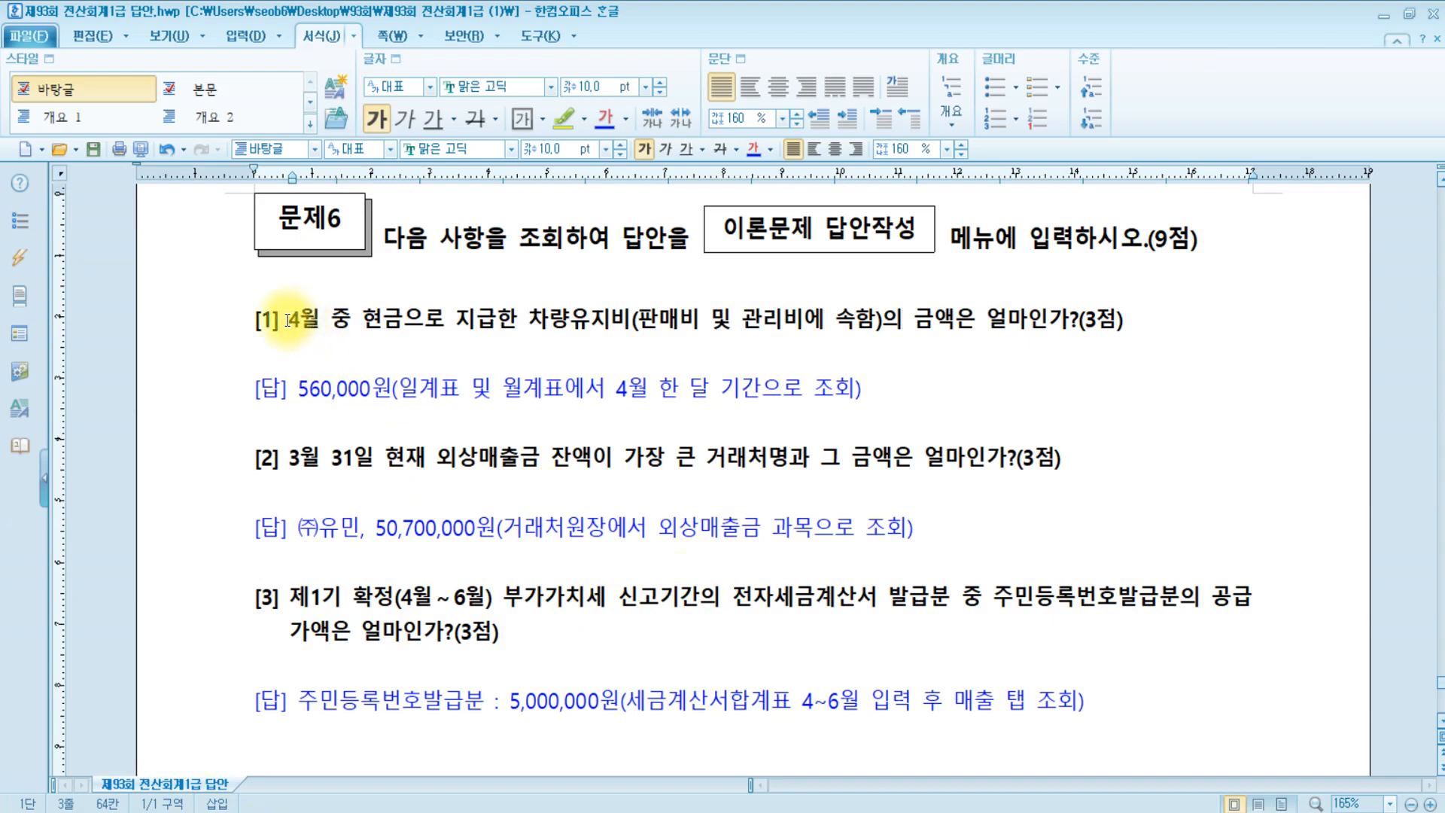
{"action": "left_click_drag", "start_coordinate": [289, 320], "coordinate": [361, 320]}
{"action": "left_click", "coordinate": [553, 118]}
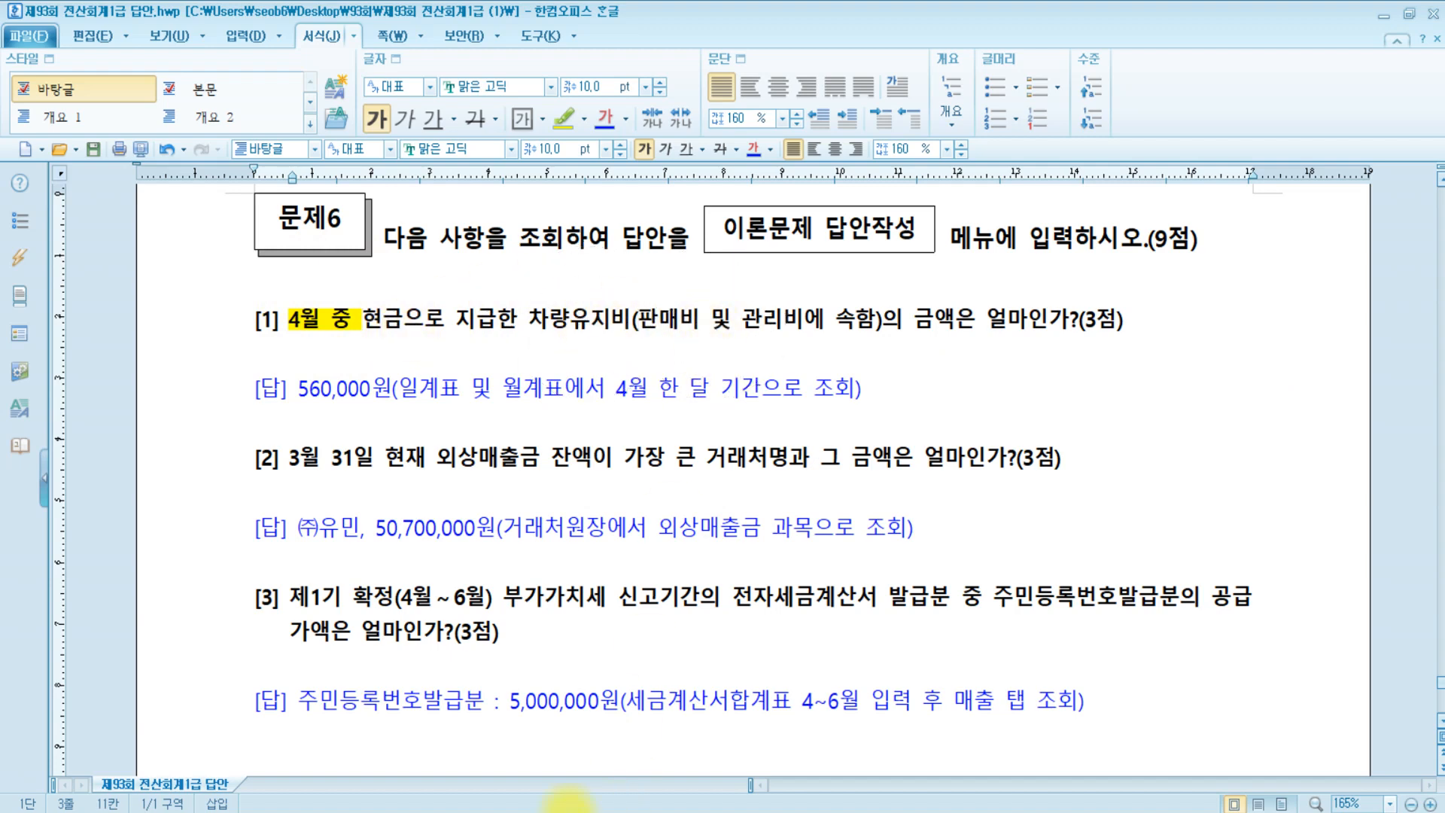
Switch to KcLep and load the 월계표 in 일계표(월계표) for April through April 2020
{"action": "left_click", "coordinate": [328, 812]}
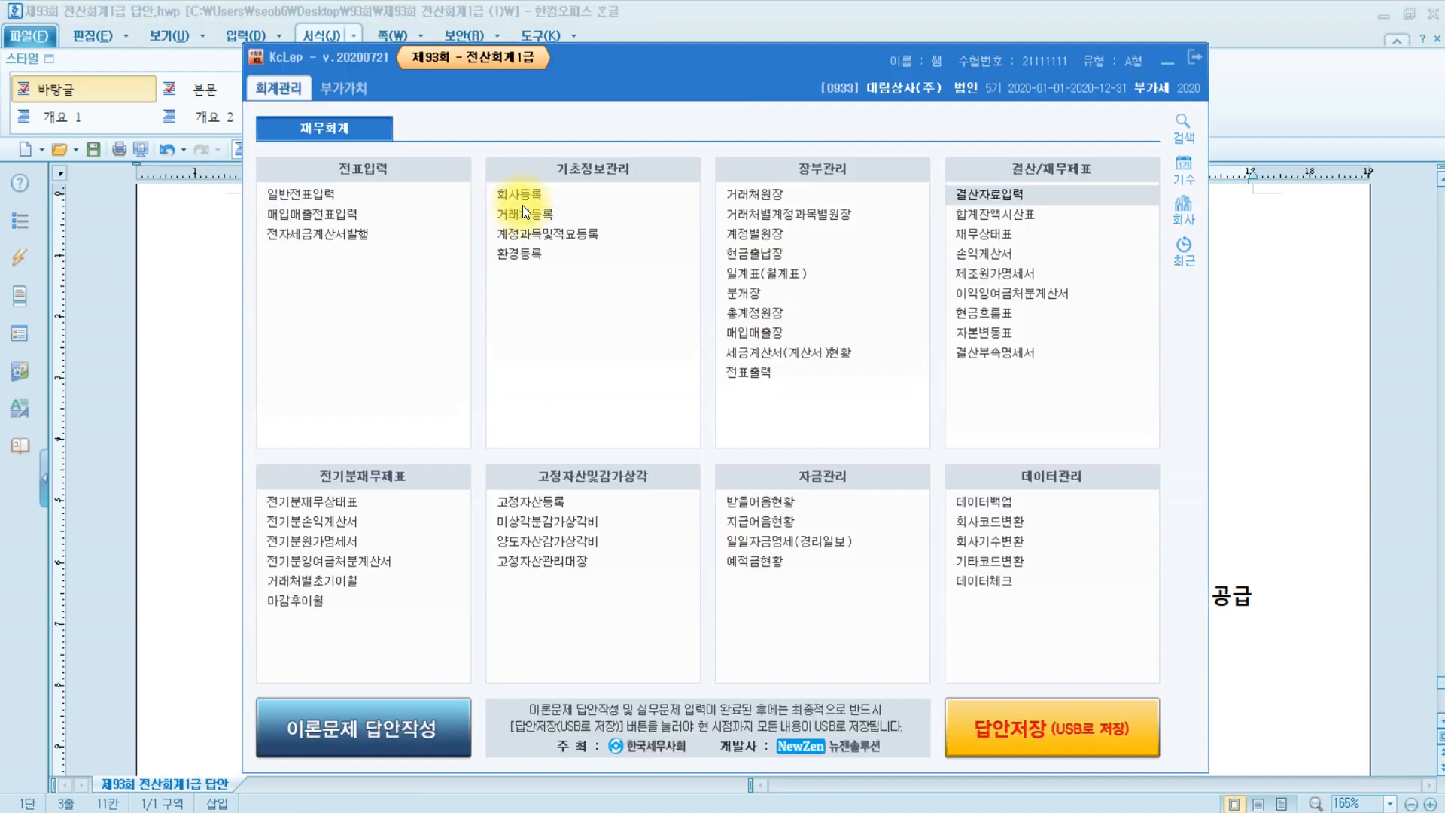
{"action": "left_click", "coordinate": [777, 278]}
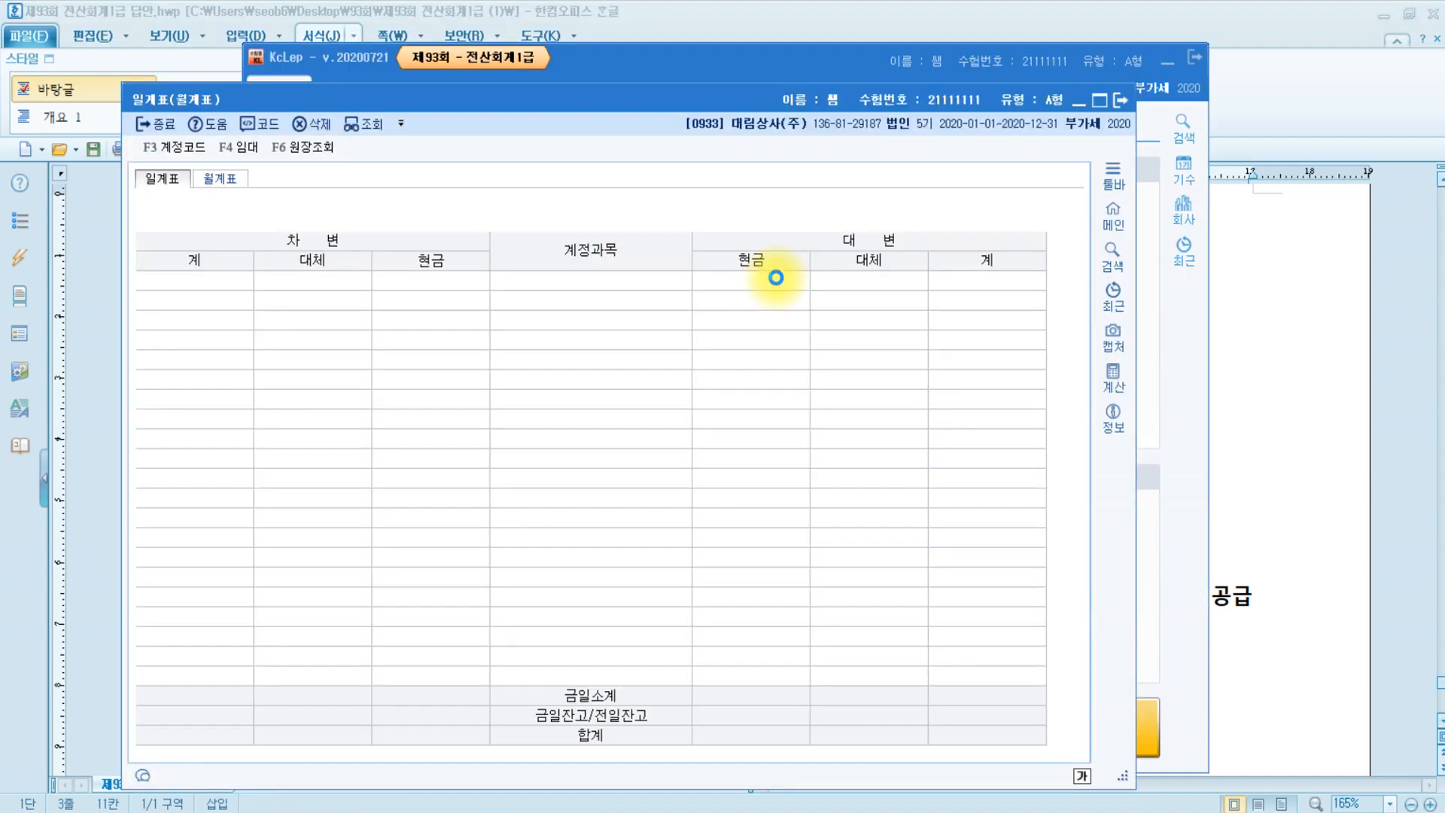
{"action": "left_click", "coordinate": [222, 178]}
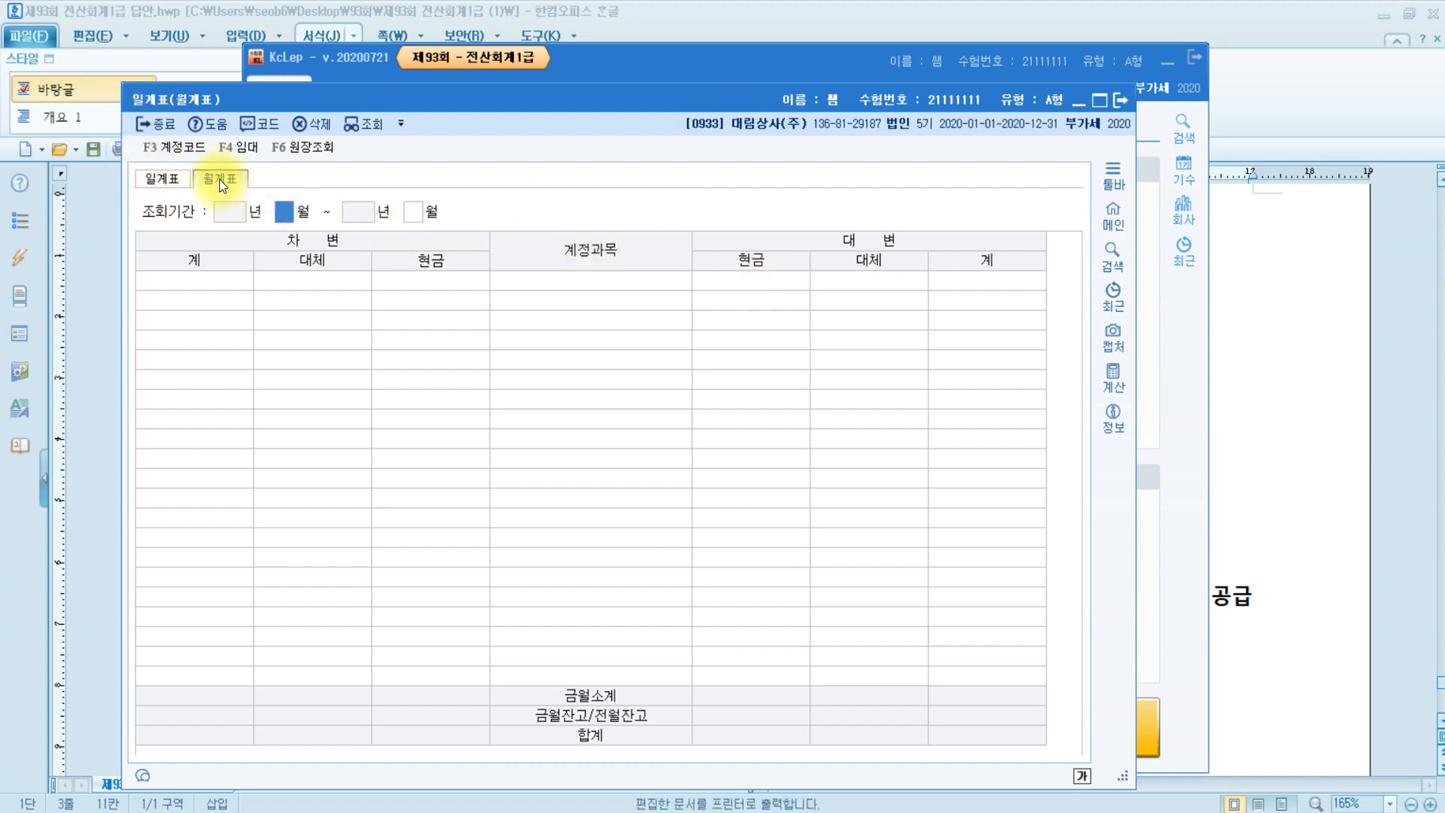
{"action": "type", "text": "4"}
{"action": "key", "text": "Return"}
{"action": "type", "text": "4"}
{"action": "key", "text": "Return"}
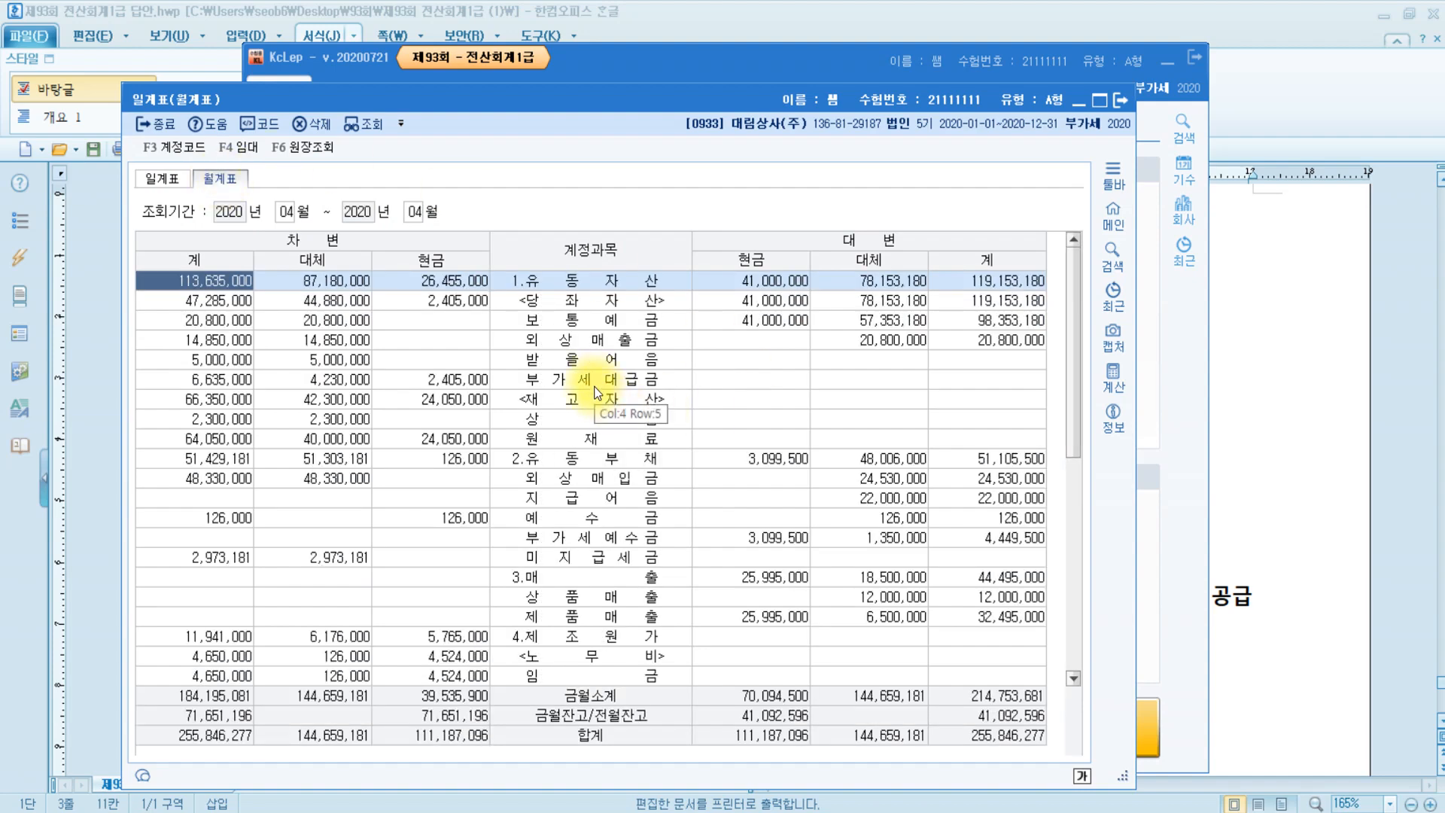
Look up the cash amount of 차량유지비 under 판매비및일반관리비 in the April 월계표
{"action": "scroll", "coordinate": [595, 391], "scroll_direction": "down", "scroll_amount": 5}
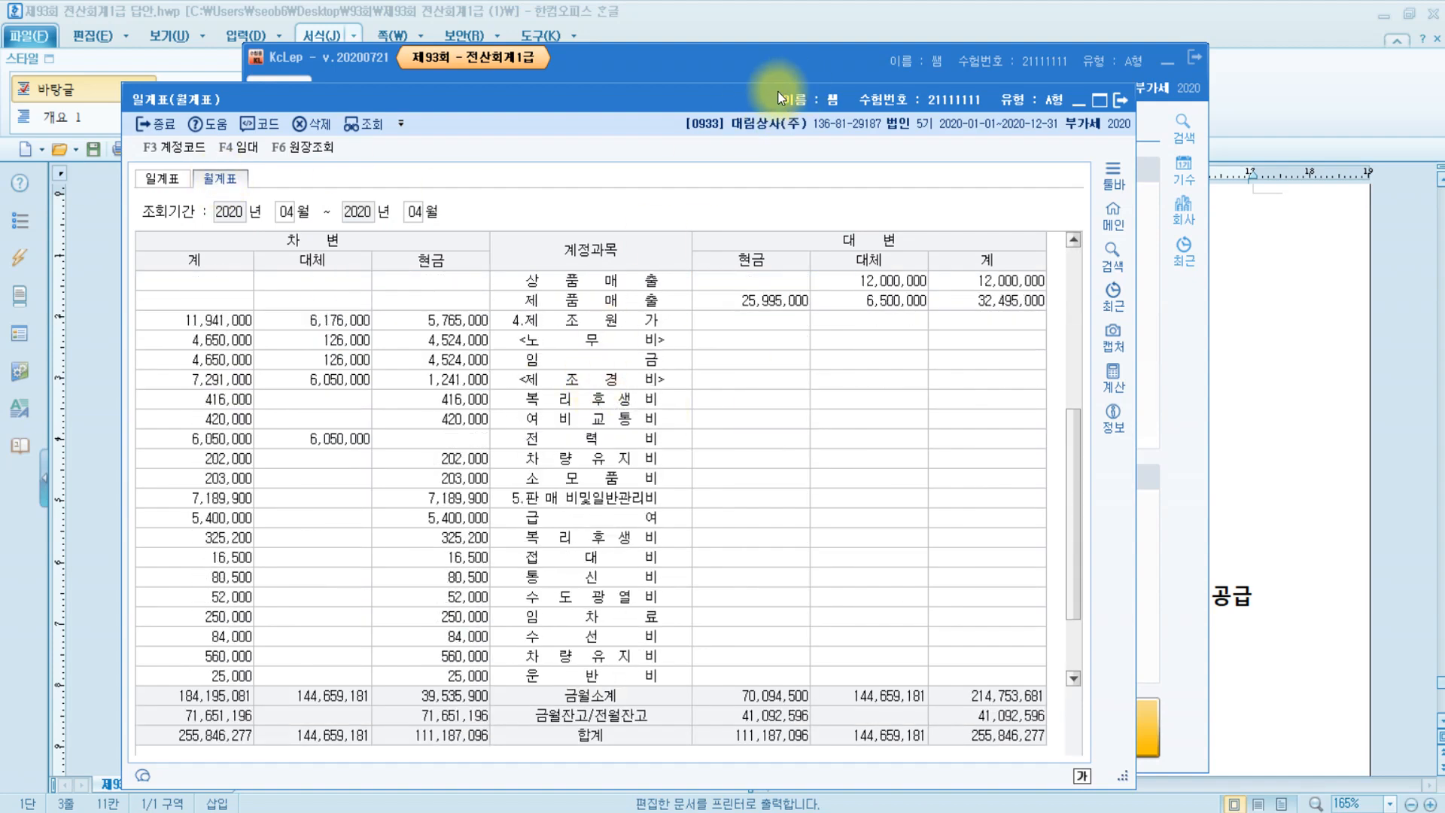
{"action": "left_click_drag", "start_coordinate": [778, 92], "coordinate": [868, 49]}
{"action": "left_click", "coordinate": [686, 455]}
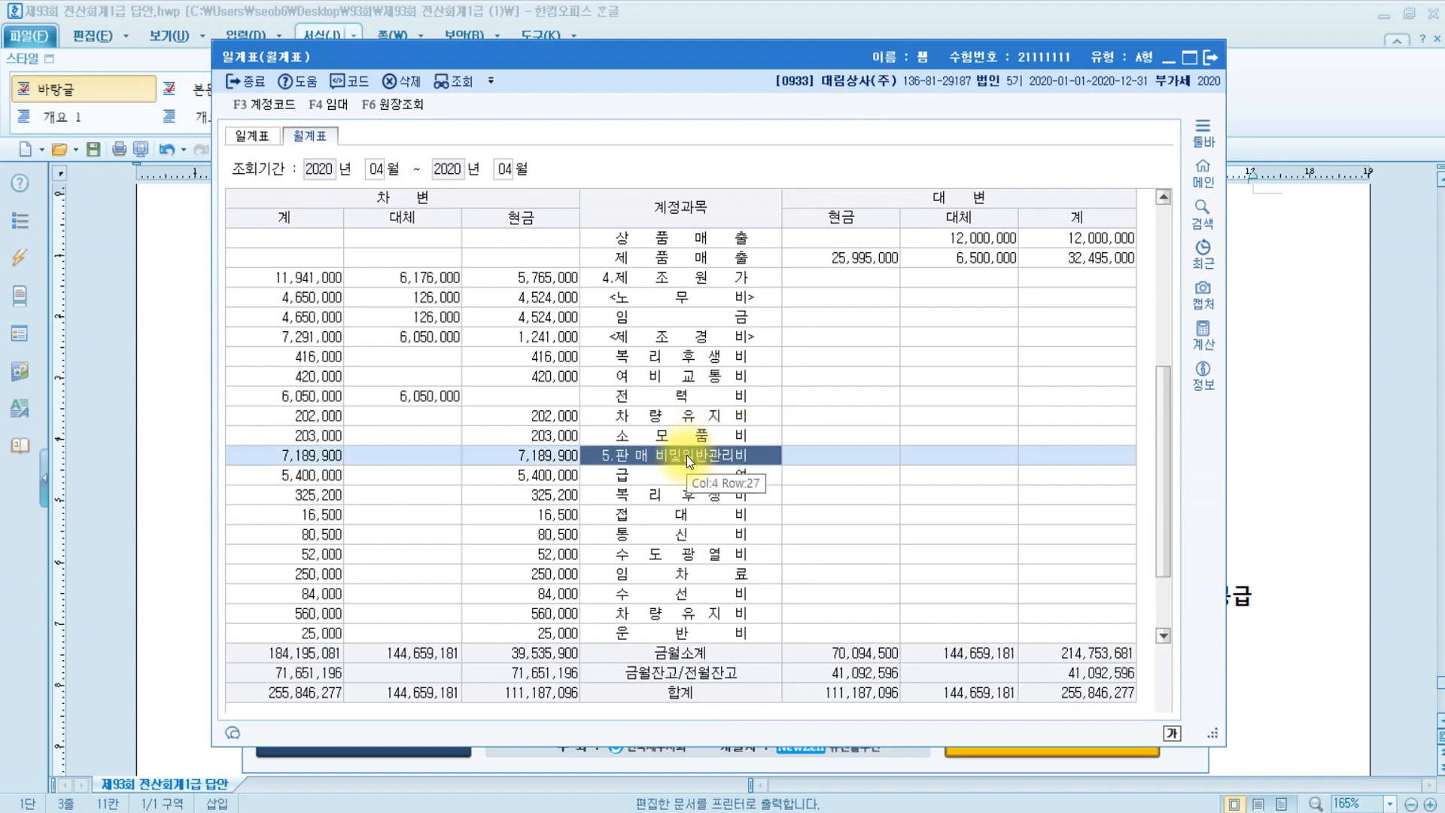
{"action": "left_click", "coordinate": [686, 455]}
{"action": "left_click", "coordinate": [686, 454]}
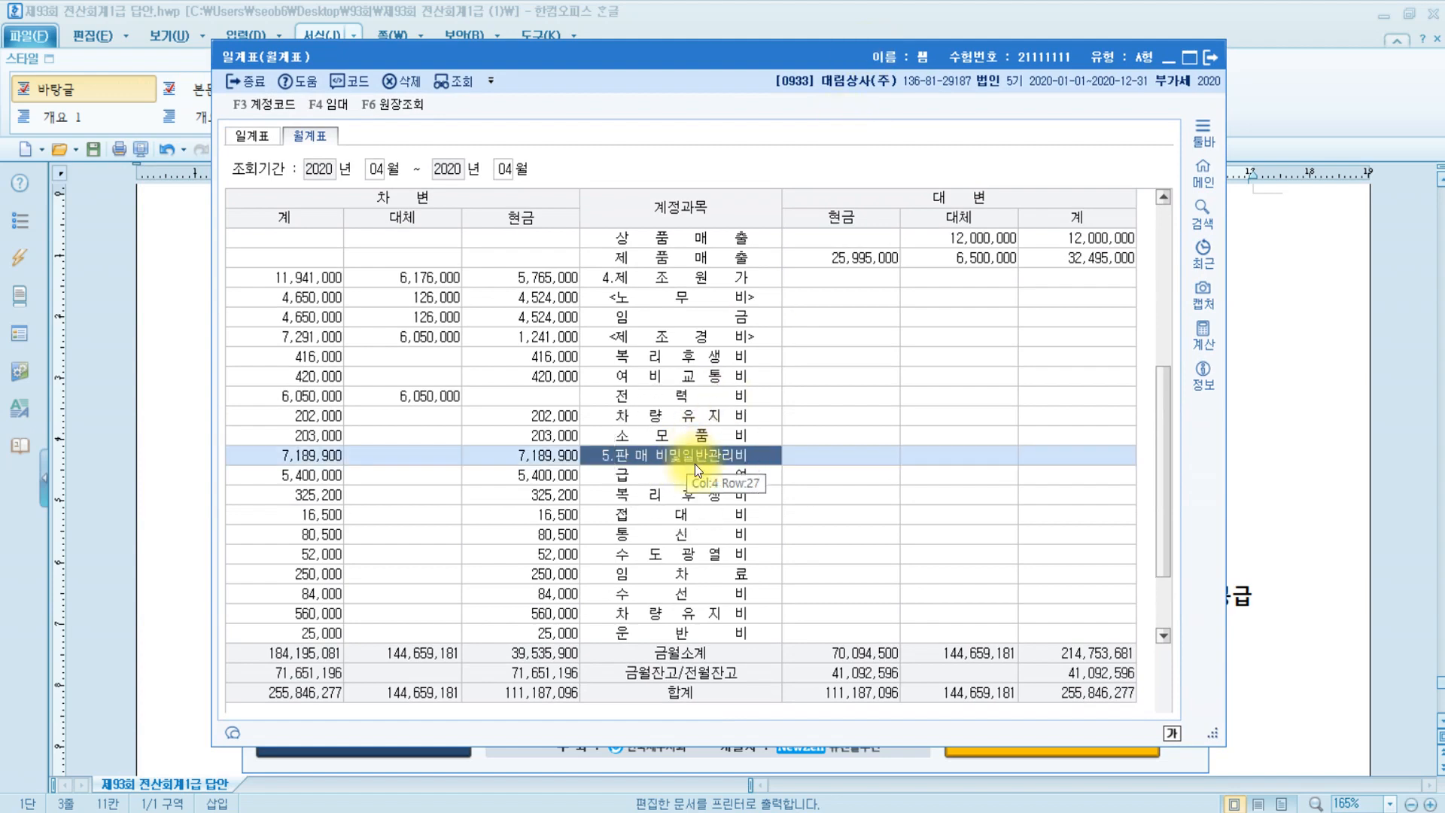
{"action": "left_click", "coordinate": [698, 617]}
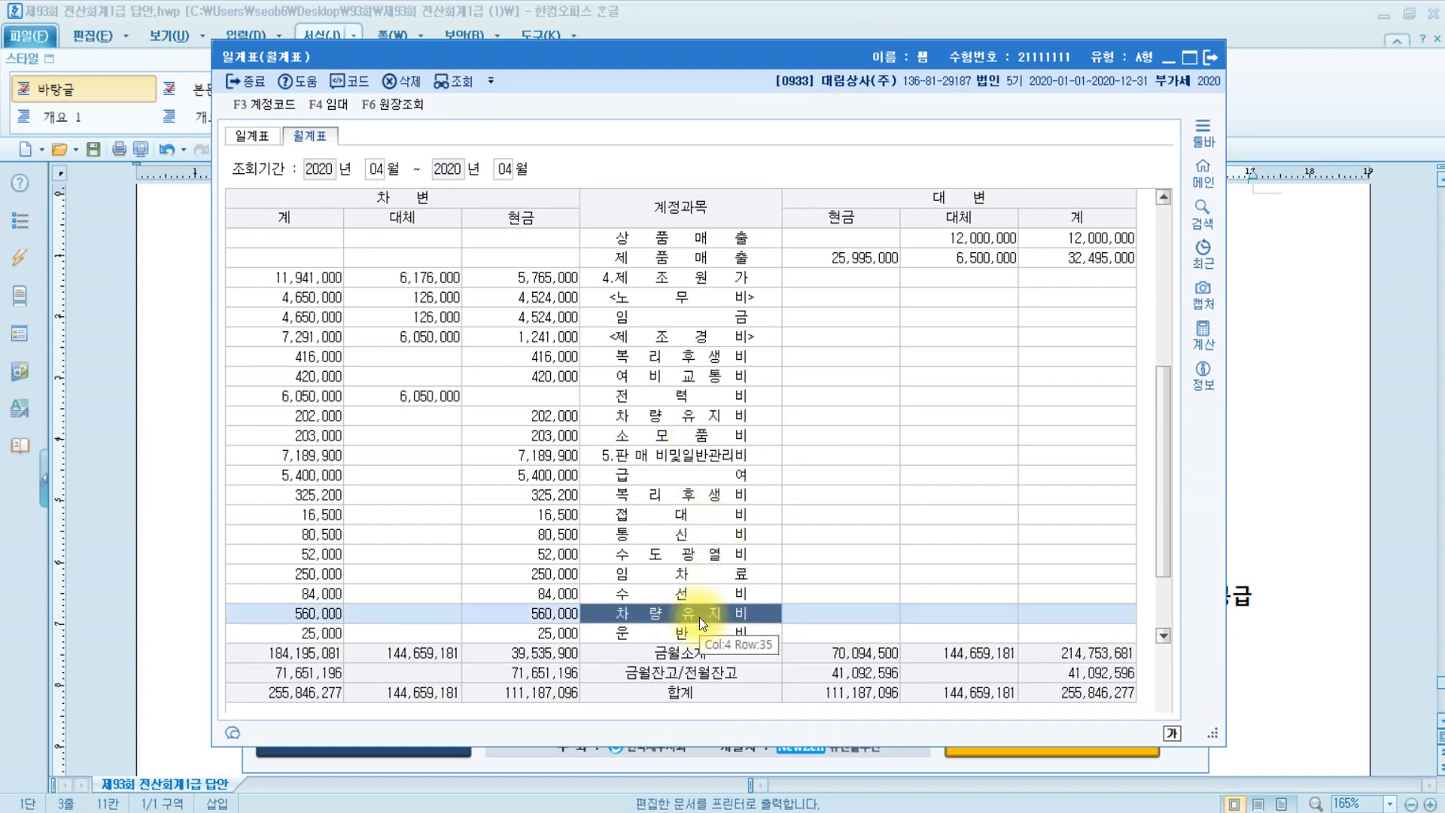
{"action": "left_click", "coordinate": [698, 617]}
{"action": "left_click", "coordinate": [698, 617]}
{"action": "left_click", "coordinate": [698, 617]}
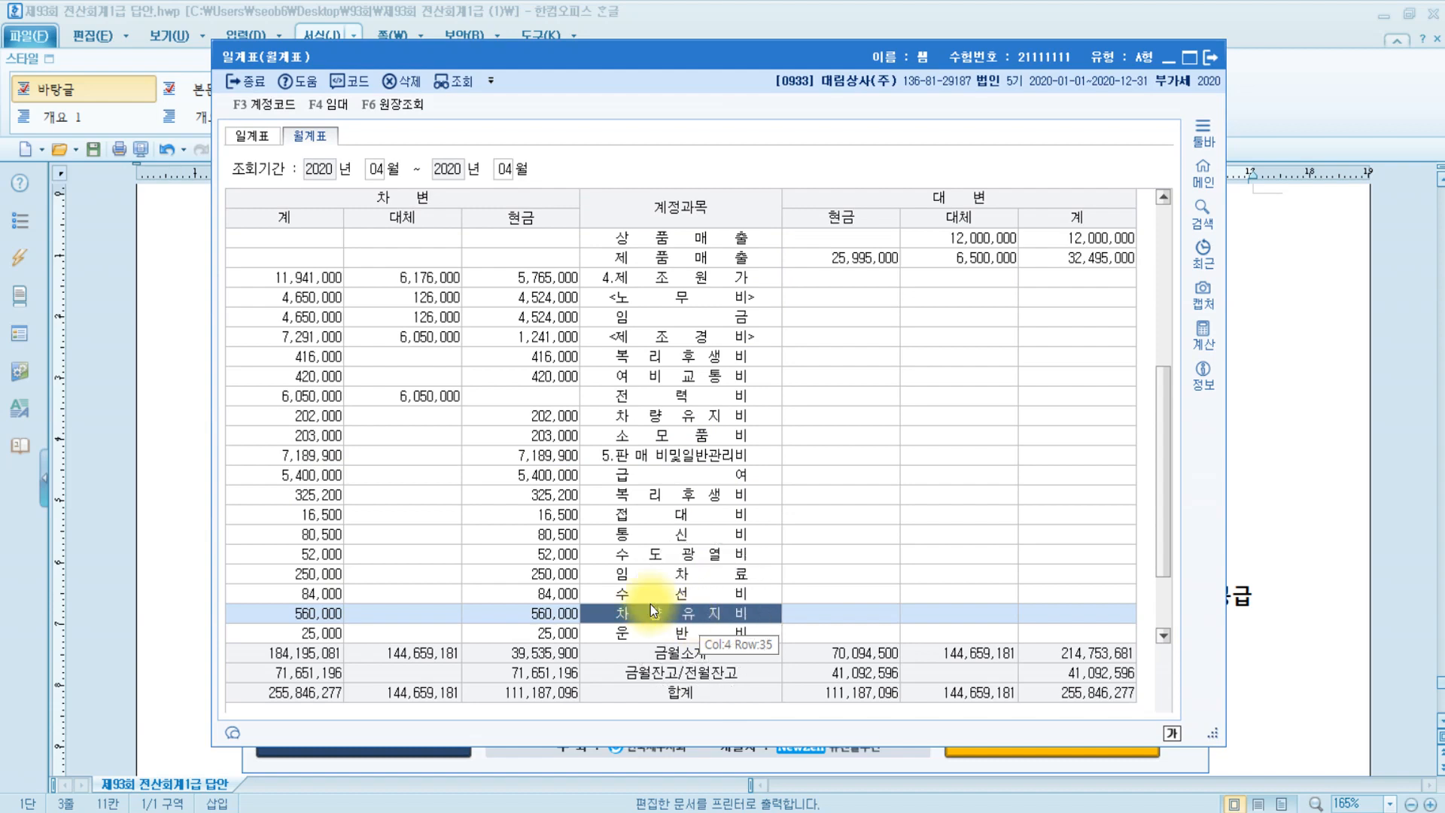
Check the total, transfer and cash amounts of 차량유지비 under 판매비및일반관리비 in the 월계표, and close the report
{"action": "left_click", "coordinate": [310, 614]}
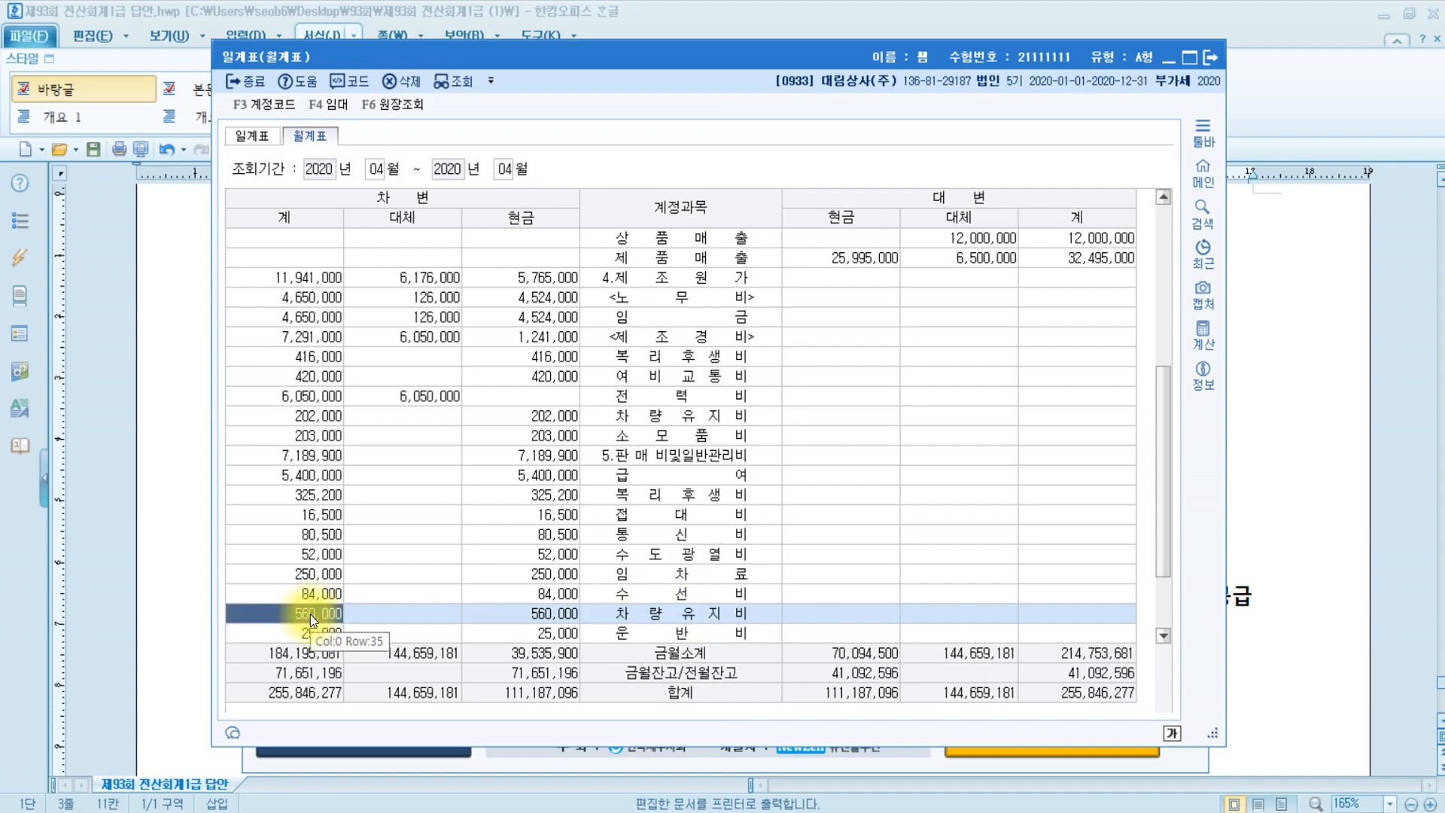
{"action": "left_click", "coordinate": [691, 614]}
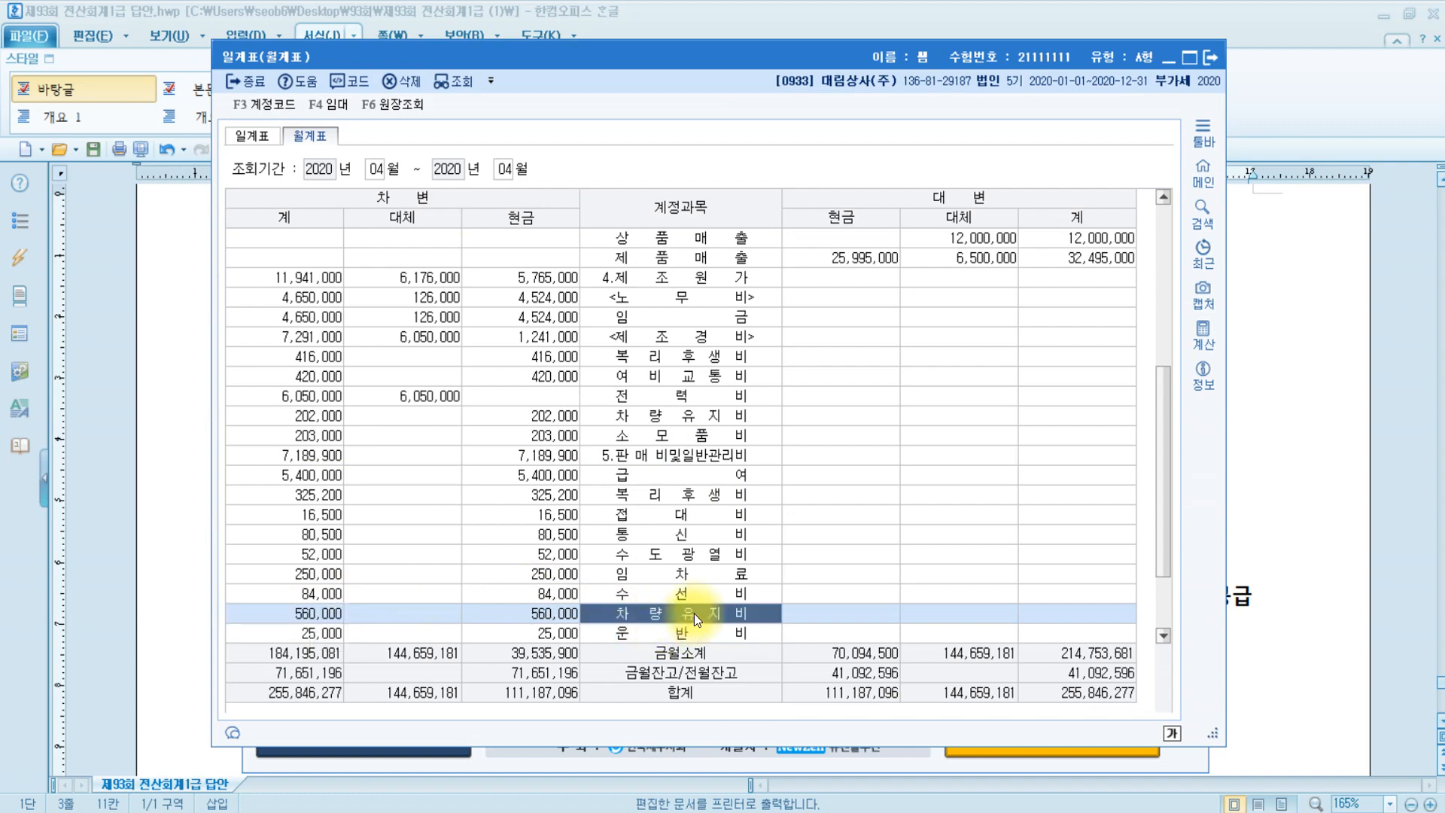
{"action": "left_click", "coordinate": [521, 216]}
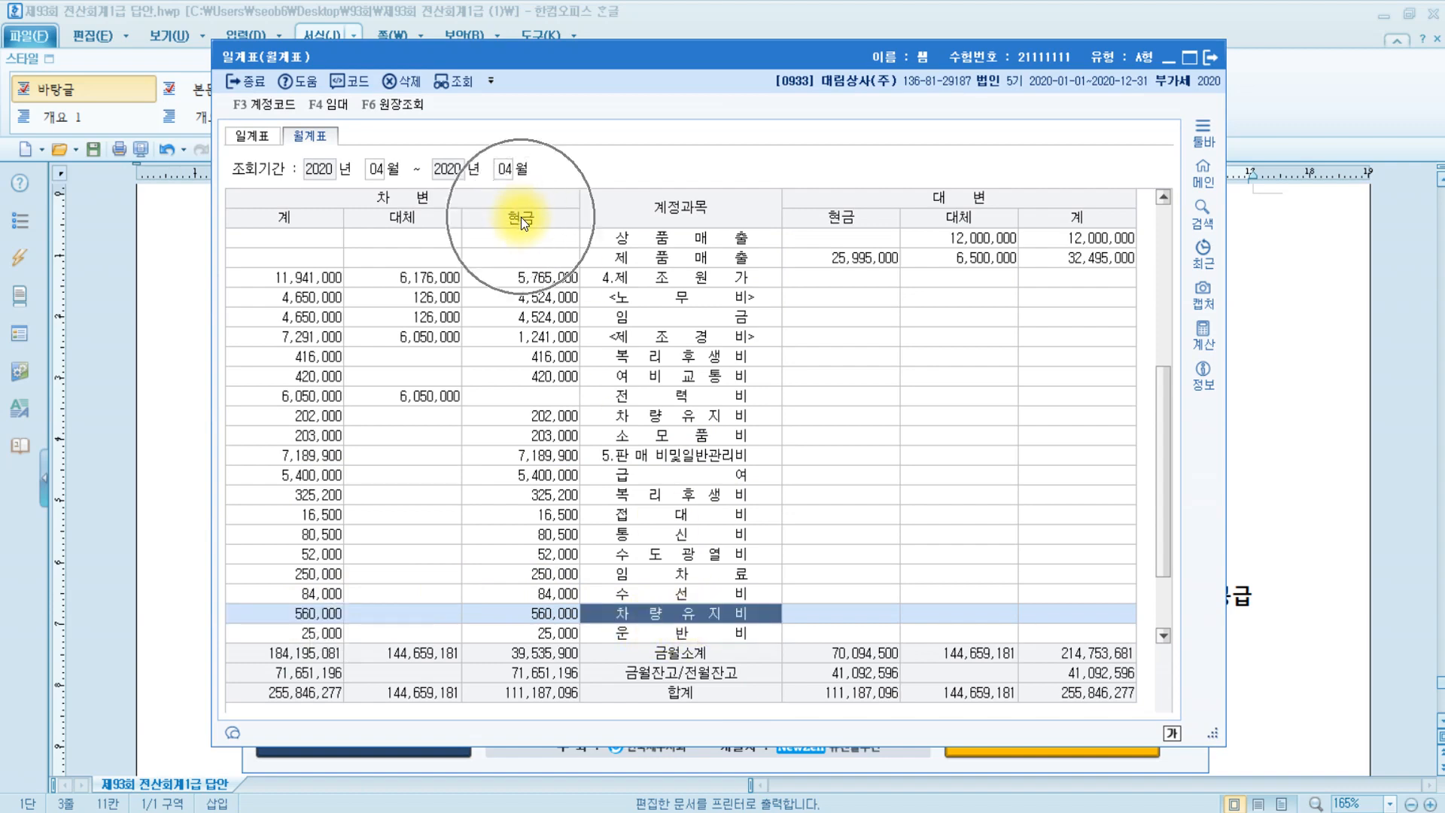
{"action": "left_click", "coordinate": [520, 216]}
{"action": "left_click", "coordinate": [544, 615]}
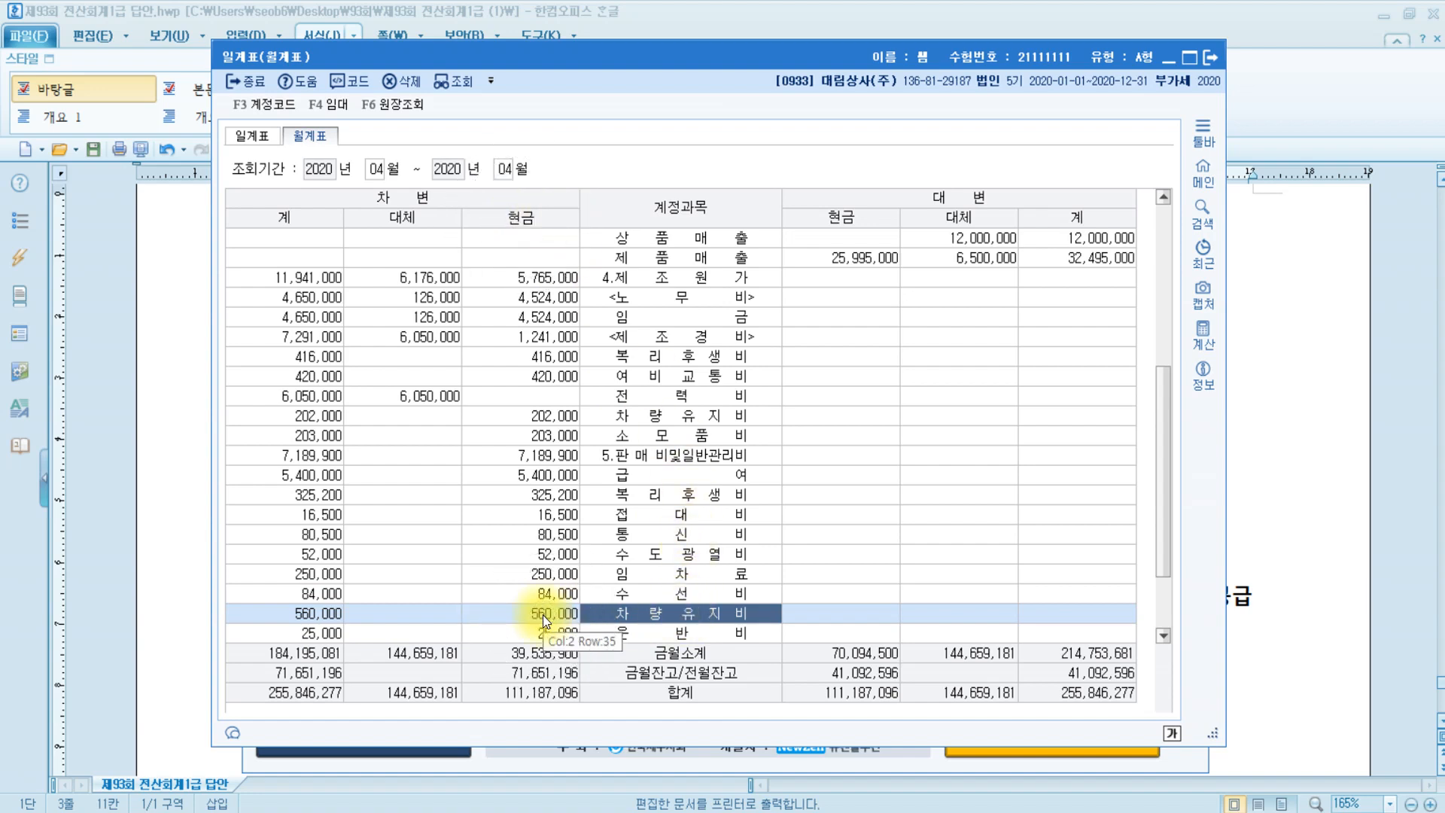
{"action": "left_click", "coordinate": [415, 623]}
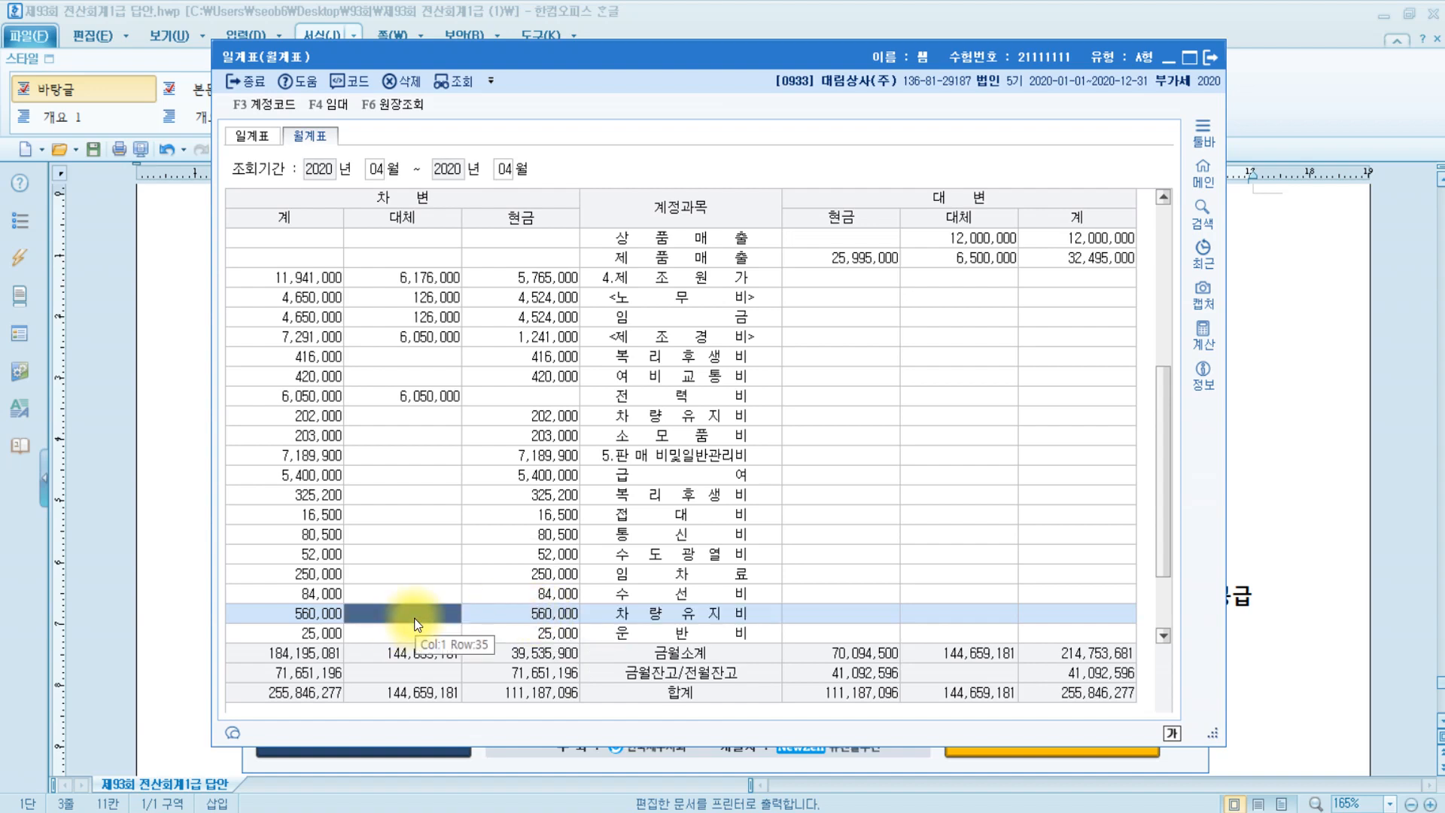
{"action": "left_click", "coordinate": [509, 616]}
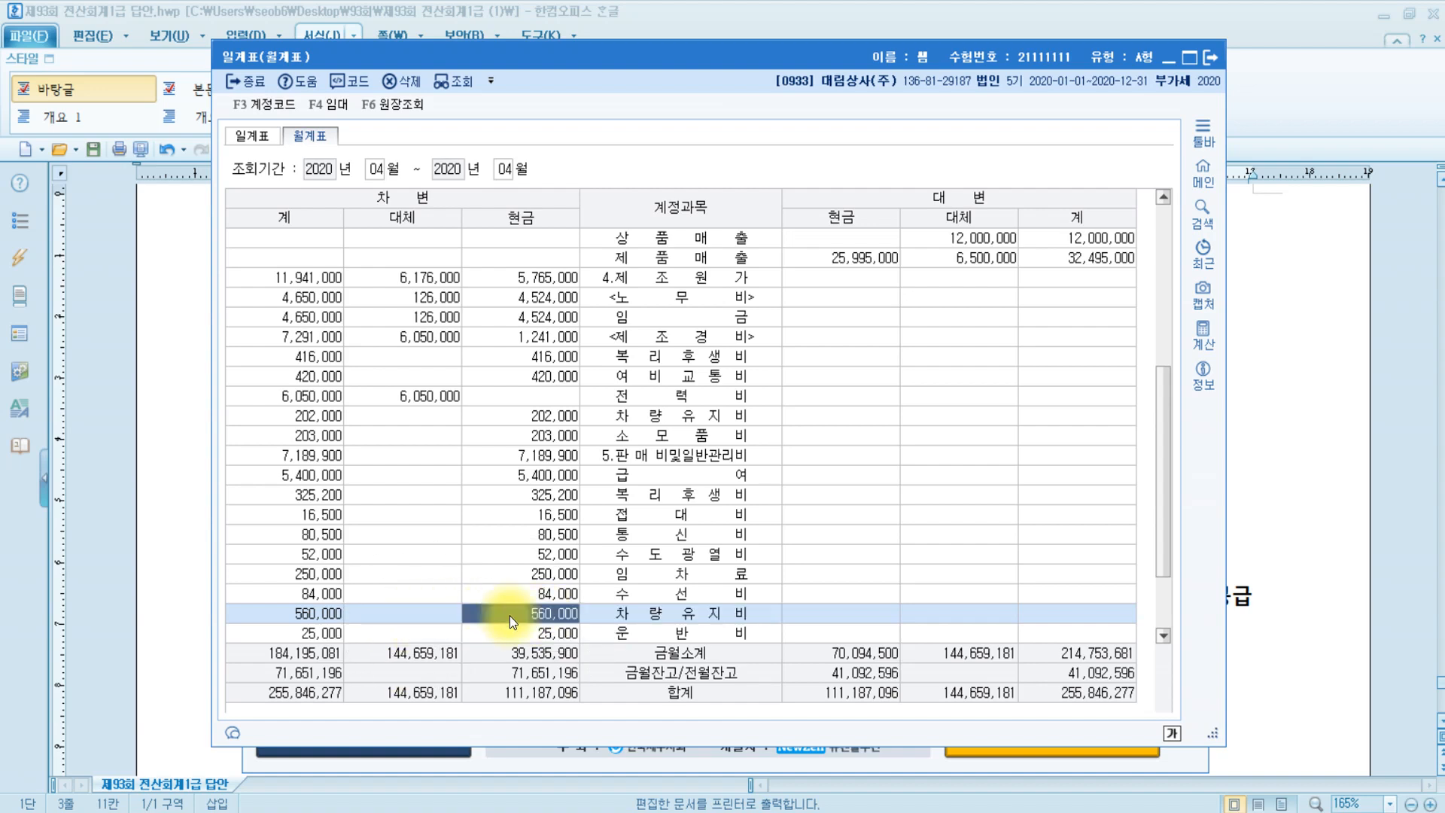
{"action": "left_click", "coordinate": [326, 615]}
{"action": "left_click", "coordinate": [554, 612]}
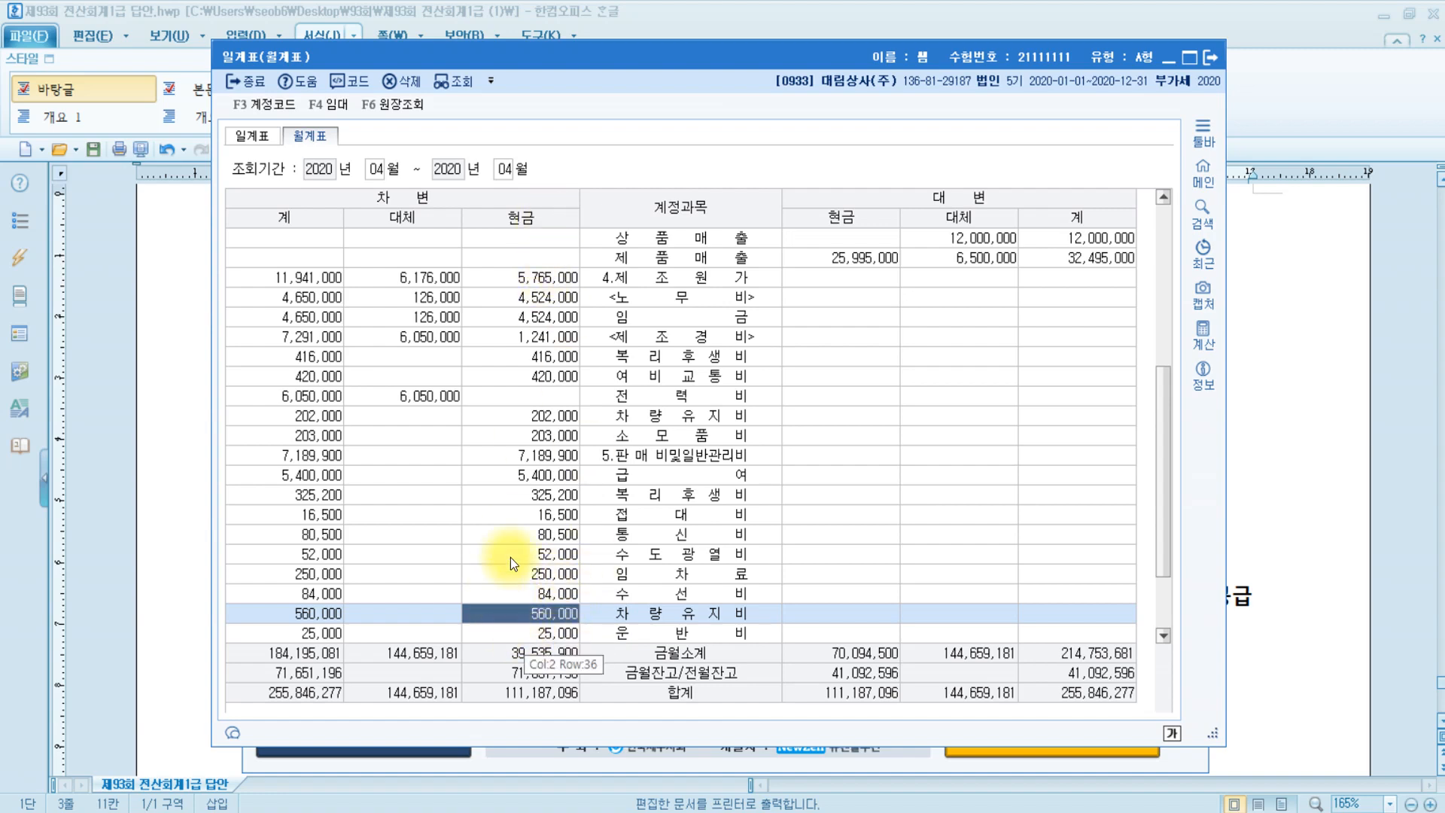
{"action": "left_click", "coordinate": [1208, 59]}
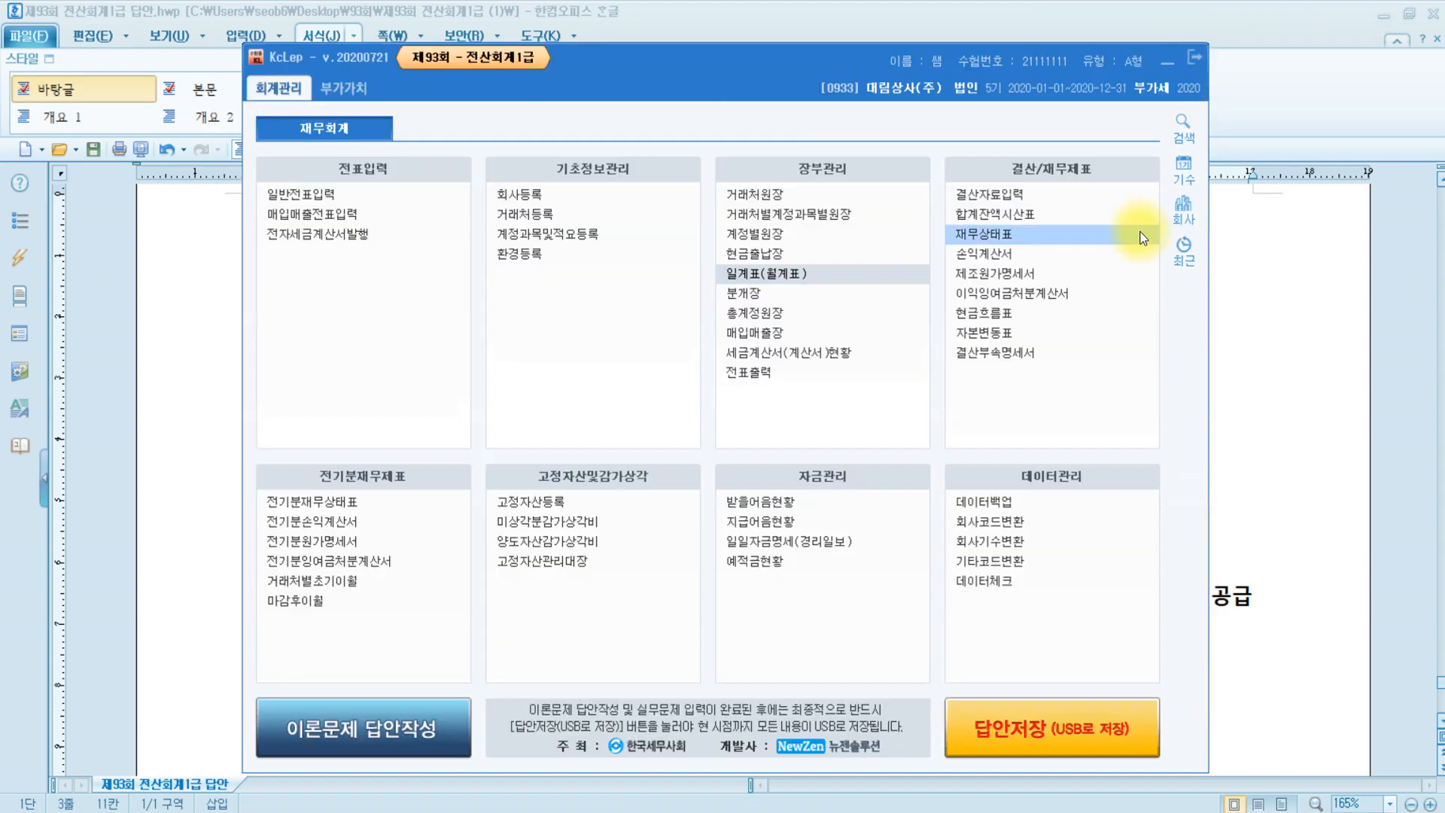
Switch to the exam document and highlight "3월 31일 현재" and "거래처" in question [2] of 문제6 in yellow
{"action": "left_click", "coordinate": [1264, 489]}
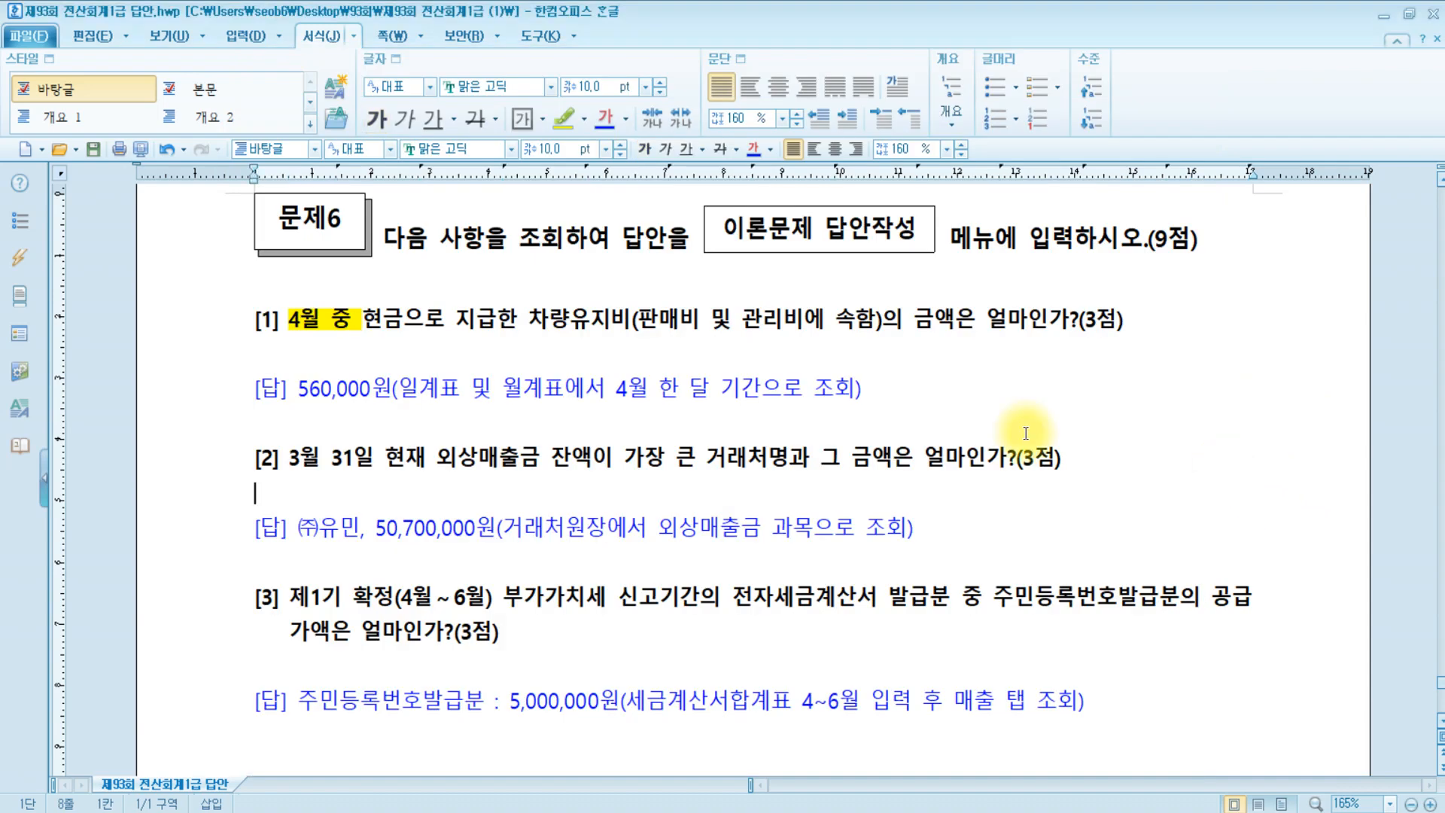
{"action": "left_click", "coordinate": [317, 463]}
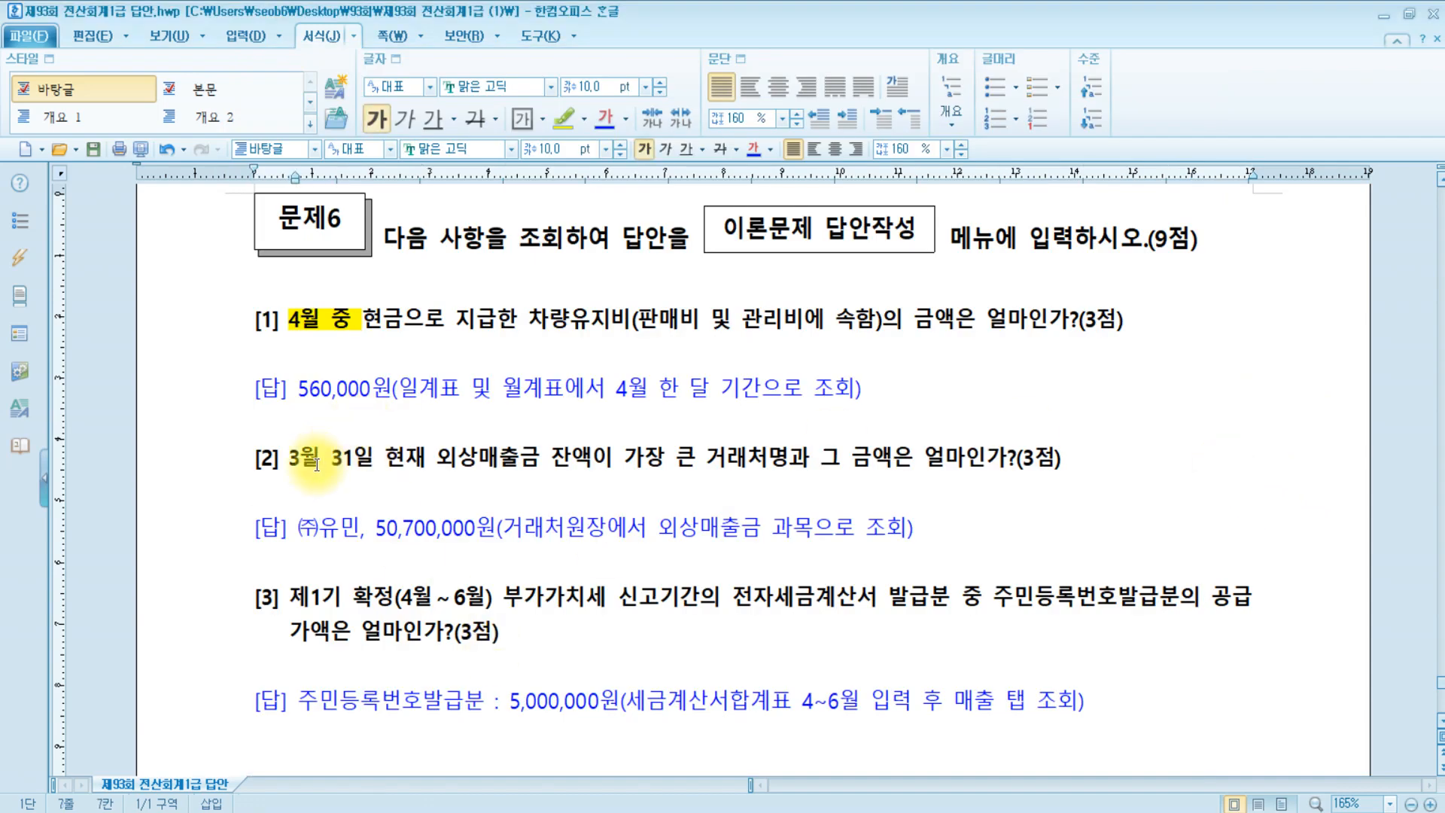
{"action": "left_click_drag", "start_coordinate": [290, 459], "coordinate": [425, 460]}
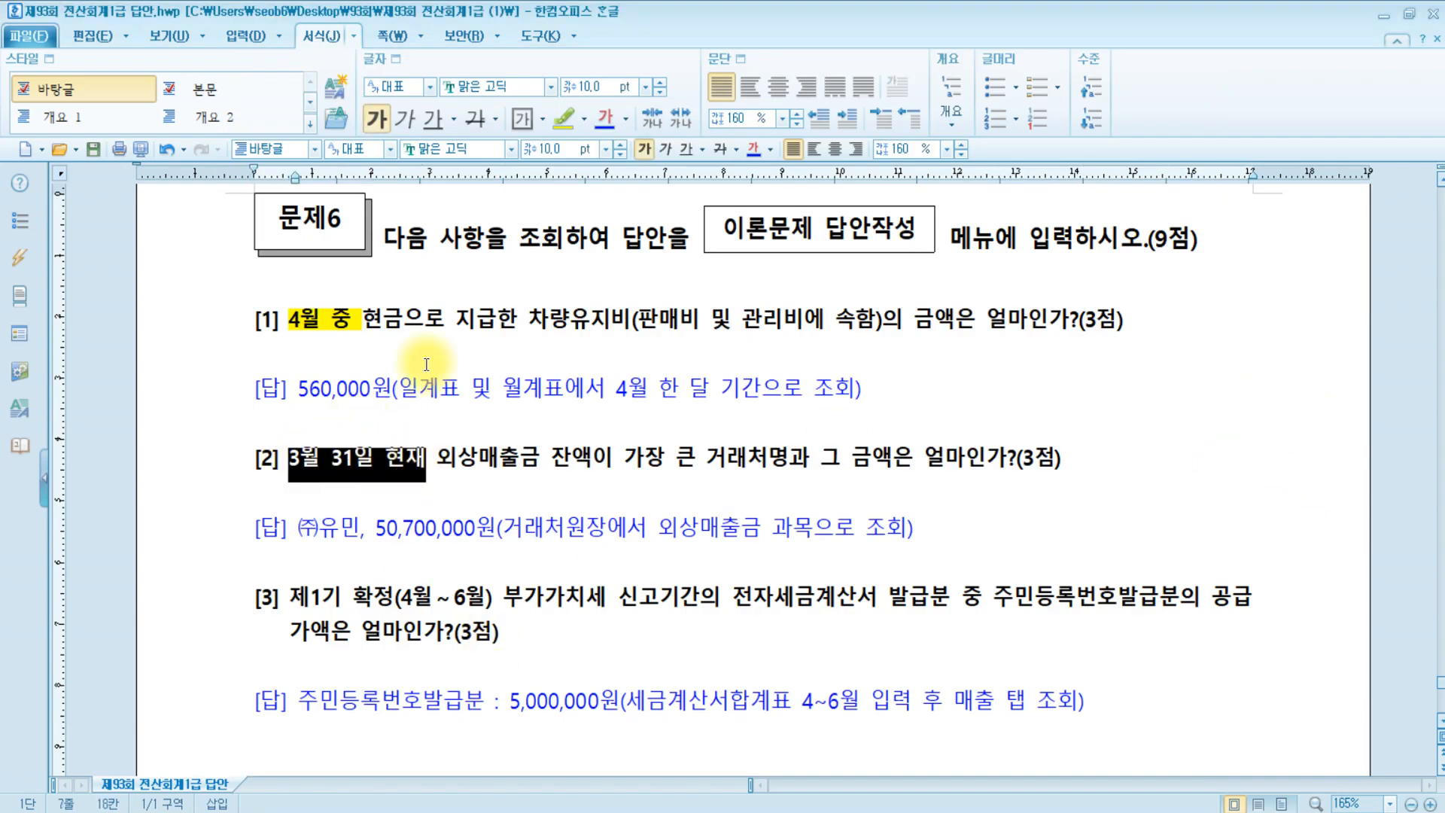
{"action": "left_click", "coordinate": [579, 120]}
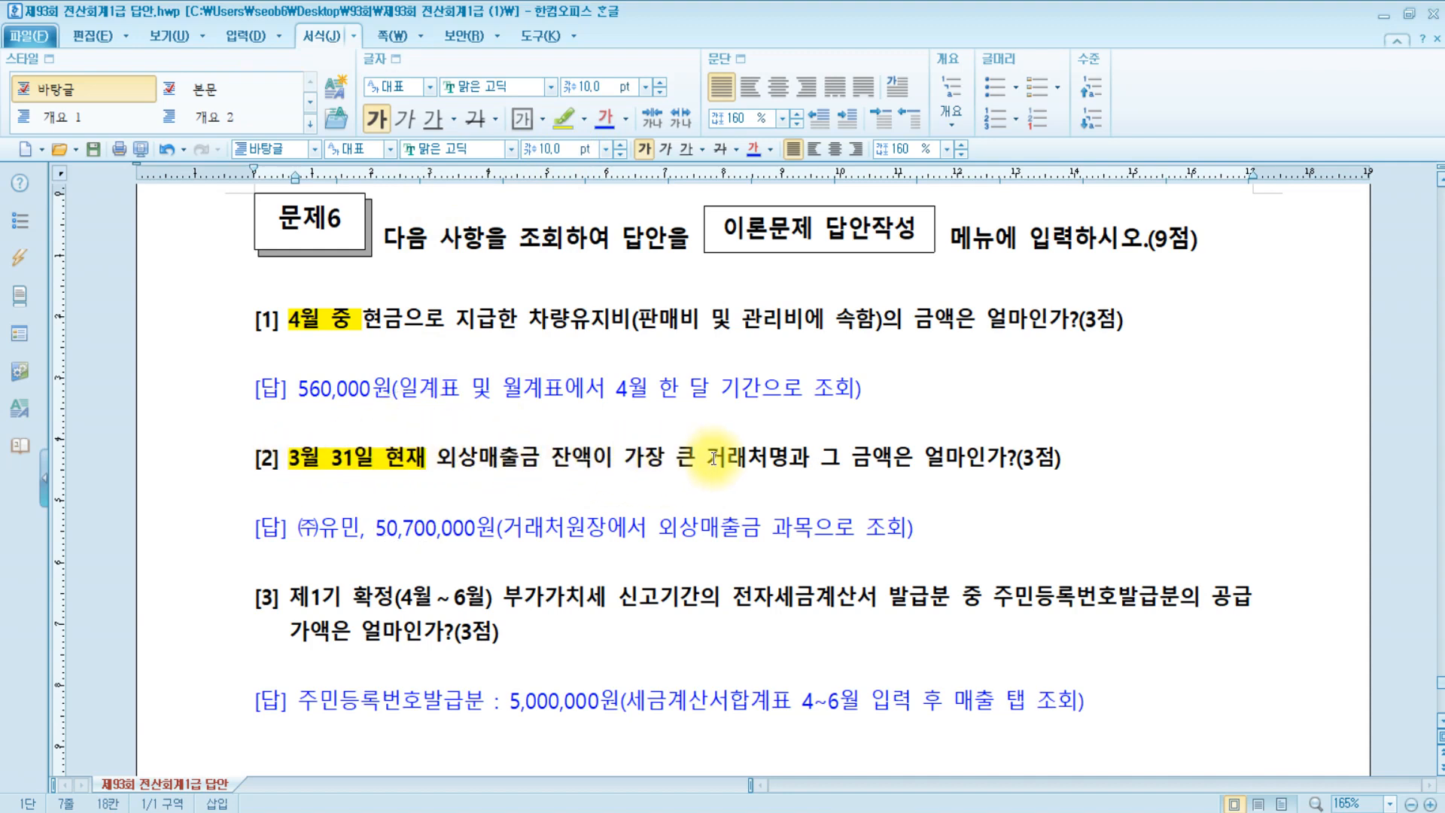
{"action": "left_click_drag", "start_coordinate": [706, 457], "coordinate": [767, 458]}
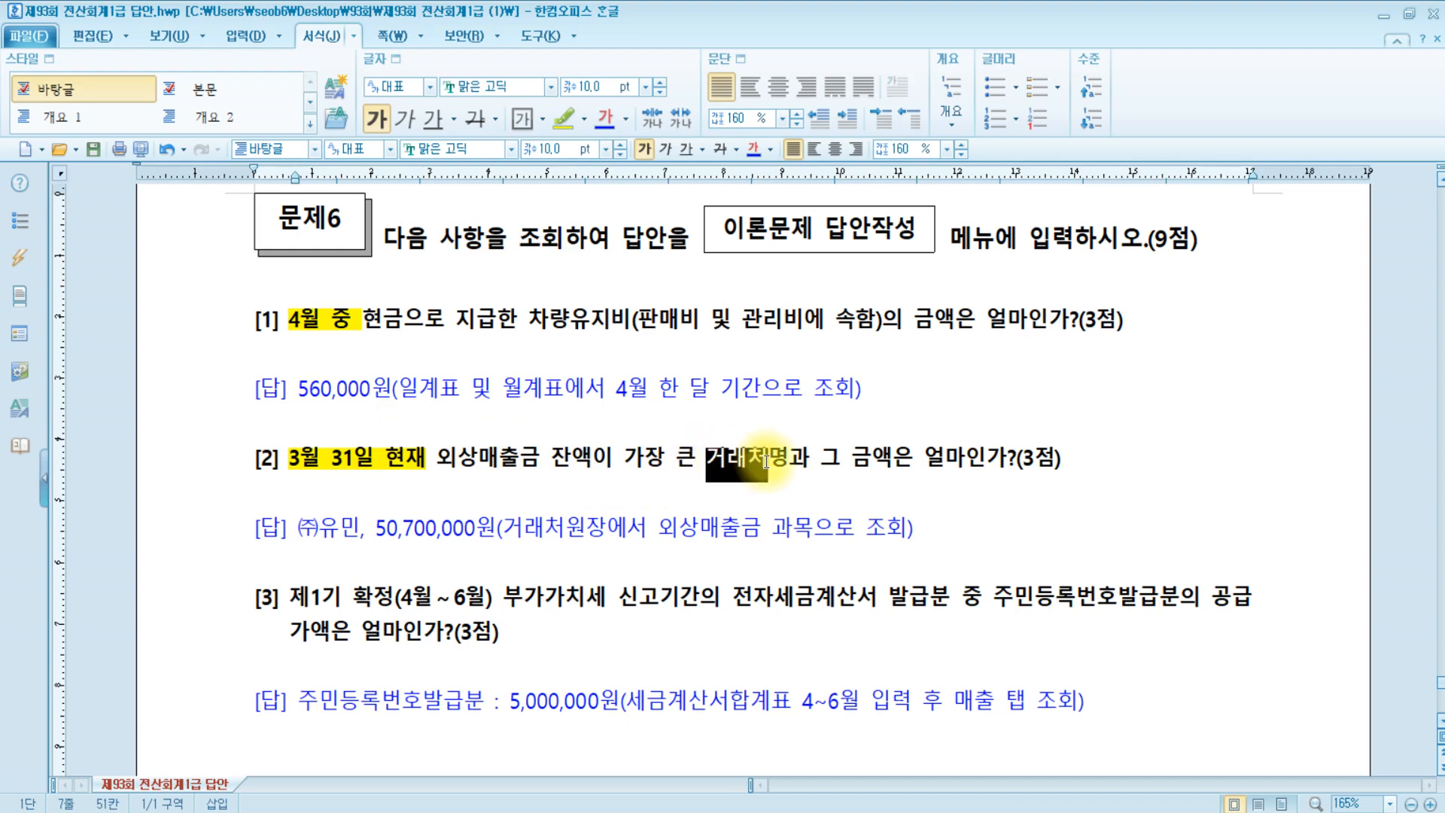
{"action": "left_click", "coordinate": [568, 124]}
Consult the 조회문제 notes in 그림판, and open 거래처원장 in KcLep with the period January 1 to March 31, 2020
{"action": "left_click", "coordinate": [353, 808]}
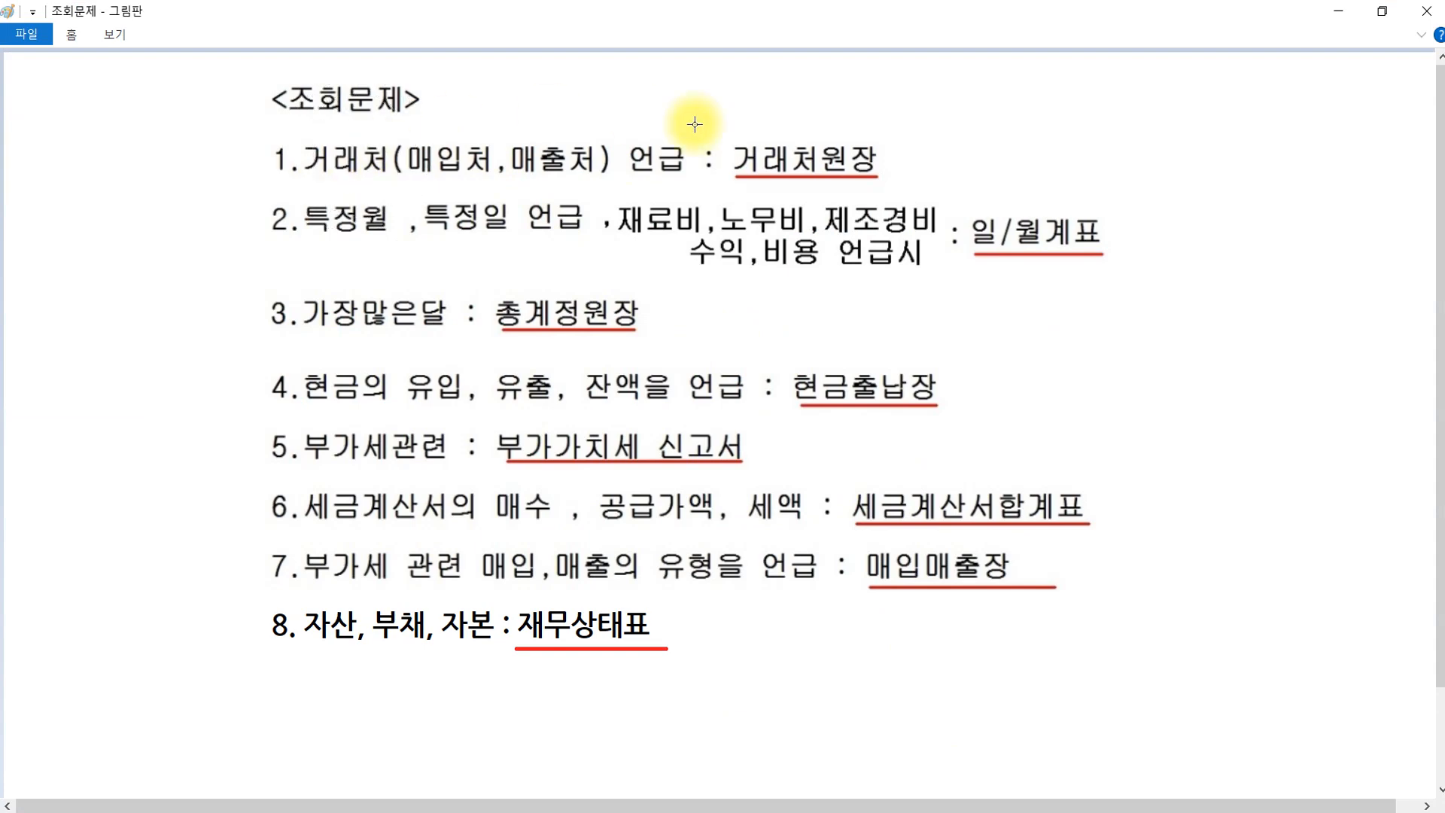
{"action": "left_click", "coordinate": [331, 810]}
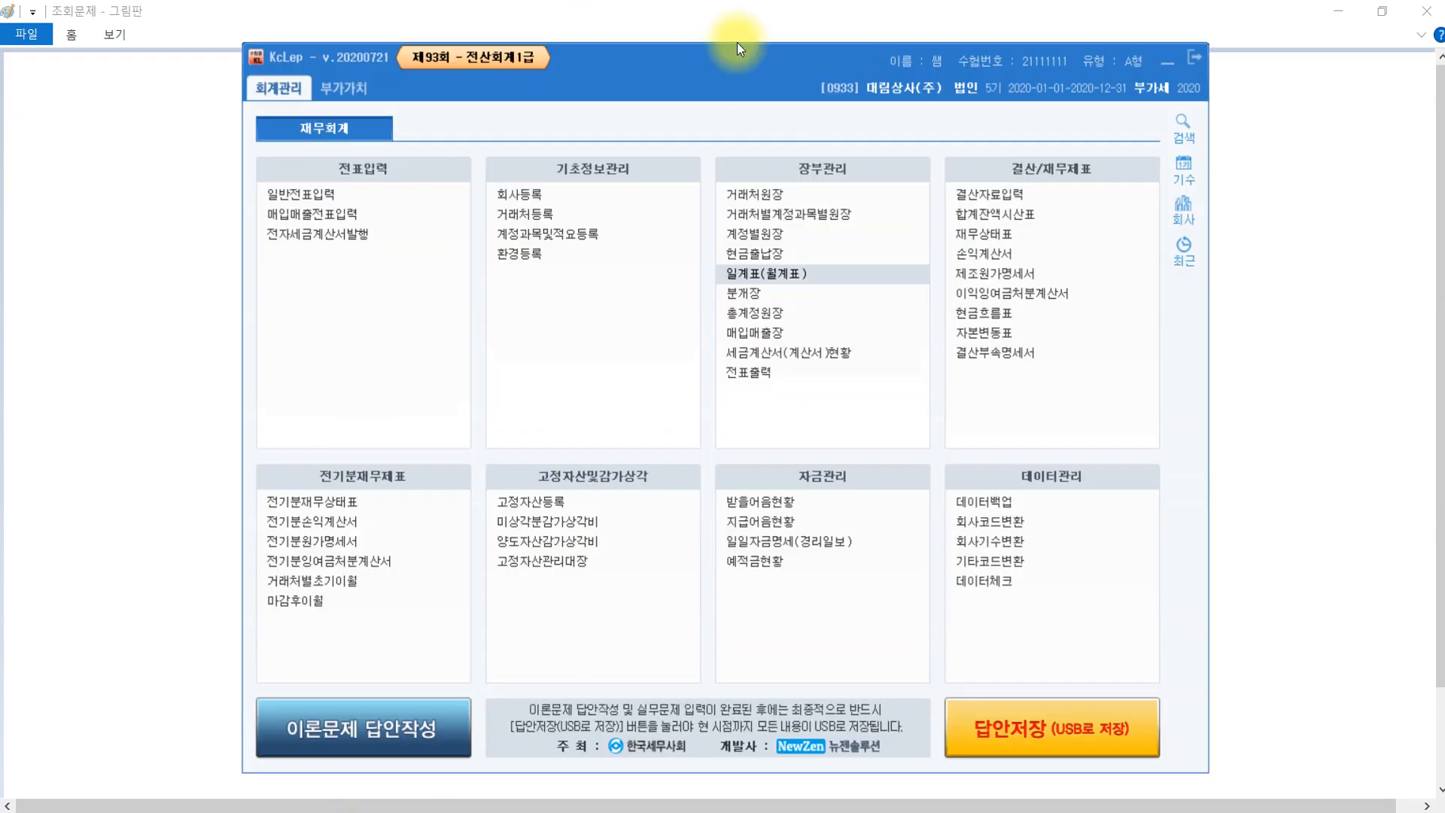
{"action": "left_click", "coordinate": [747, 192]}
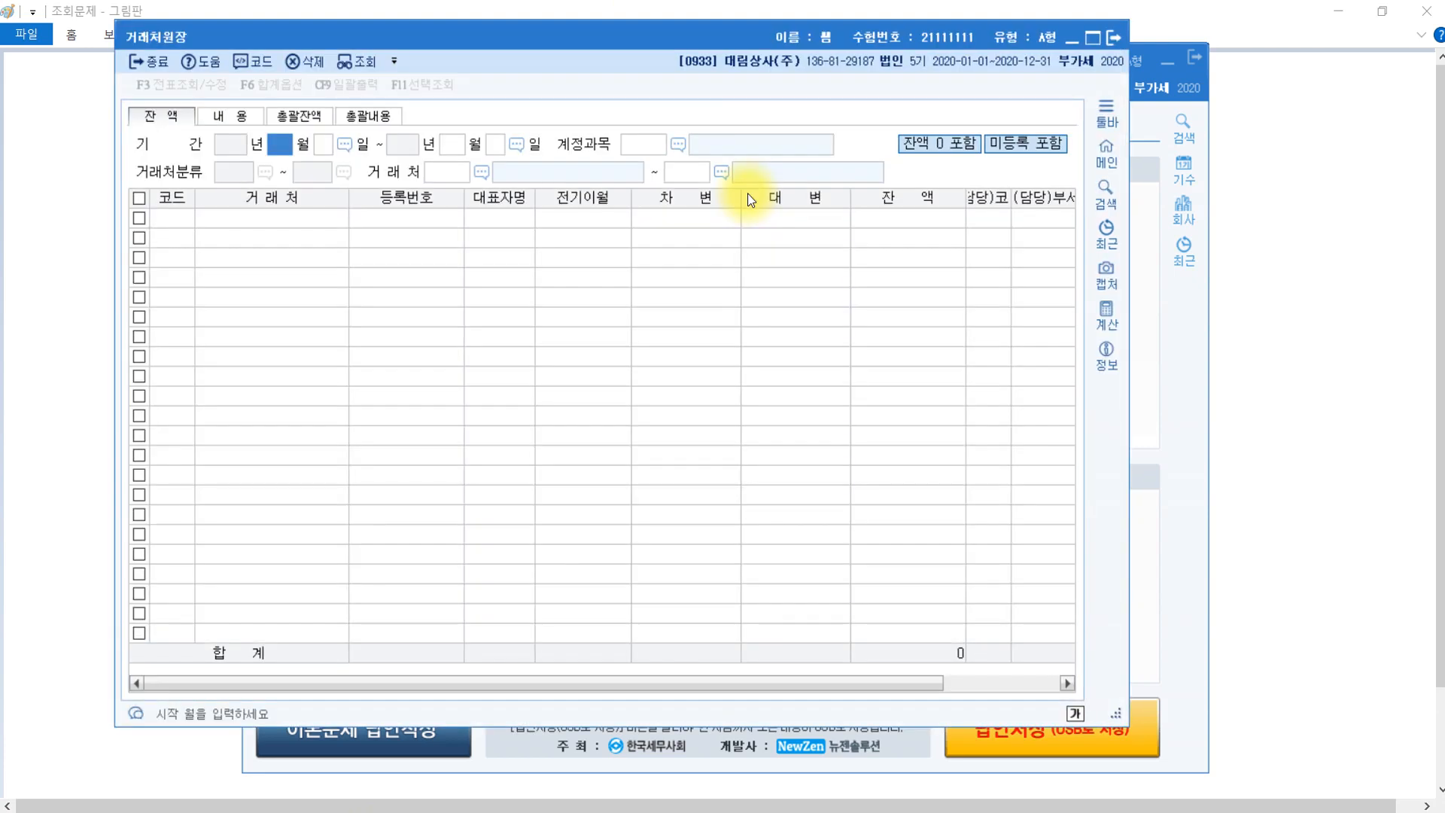
{"action": "type", "text": "1"}
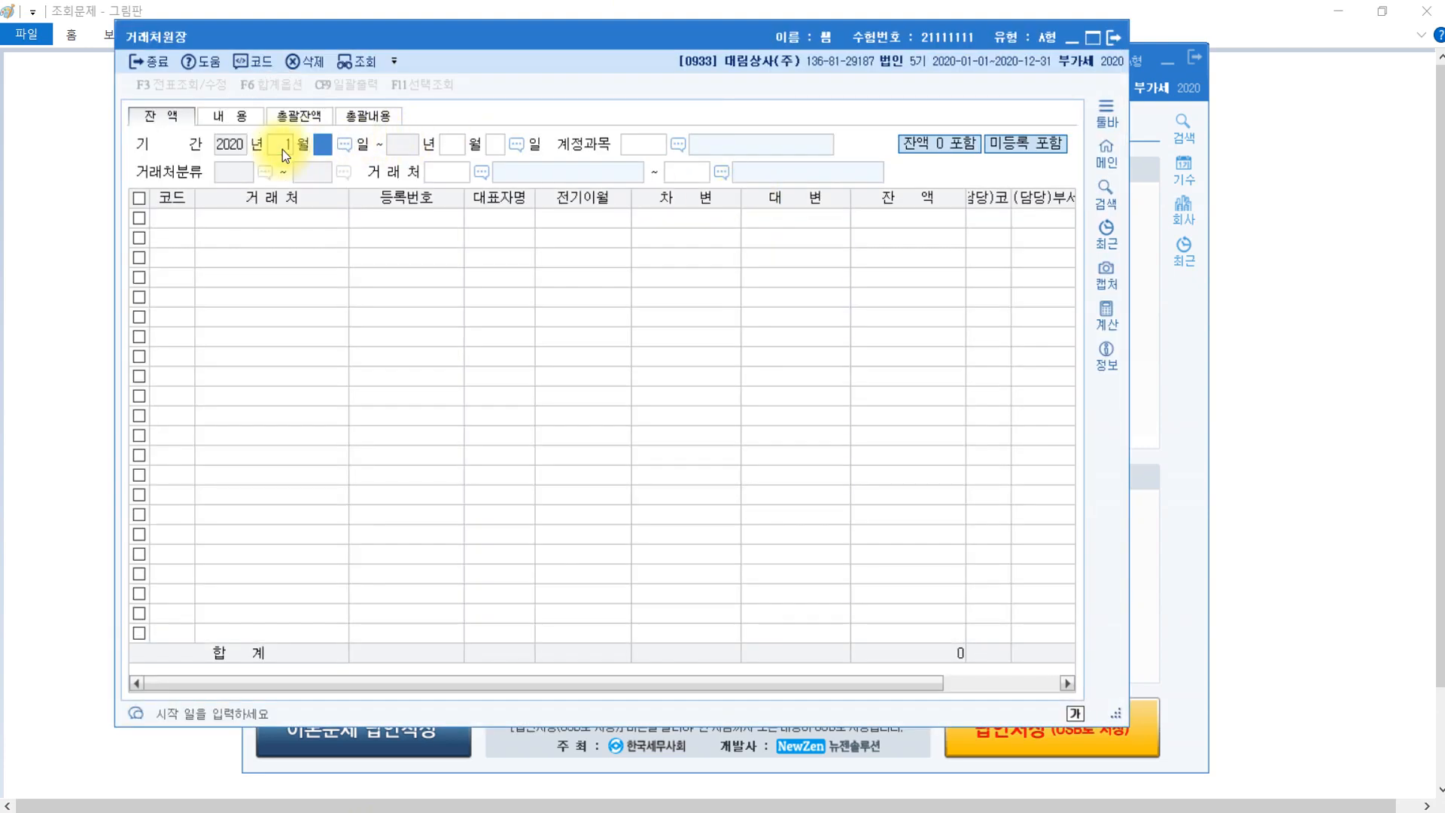
{"action": "key", "text": "Return"}
{"action": "type", "text": "3"}
{"action": "key", "text": "Return"}
{"action": "key", "text": "Return"}
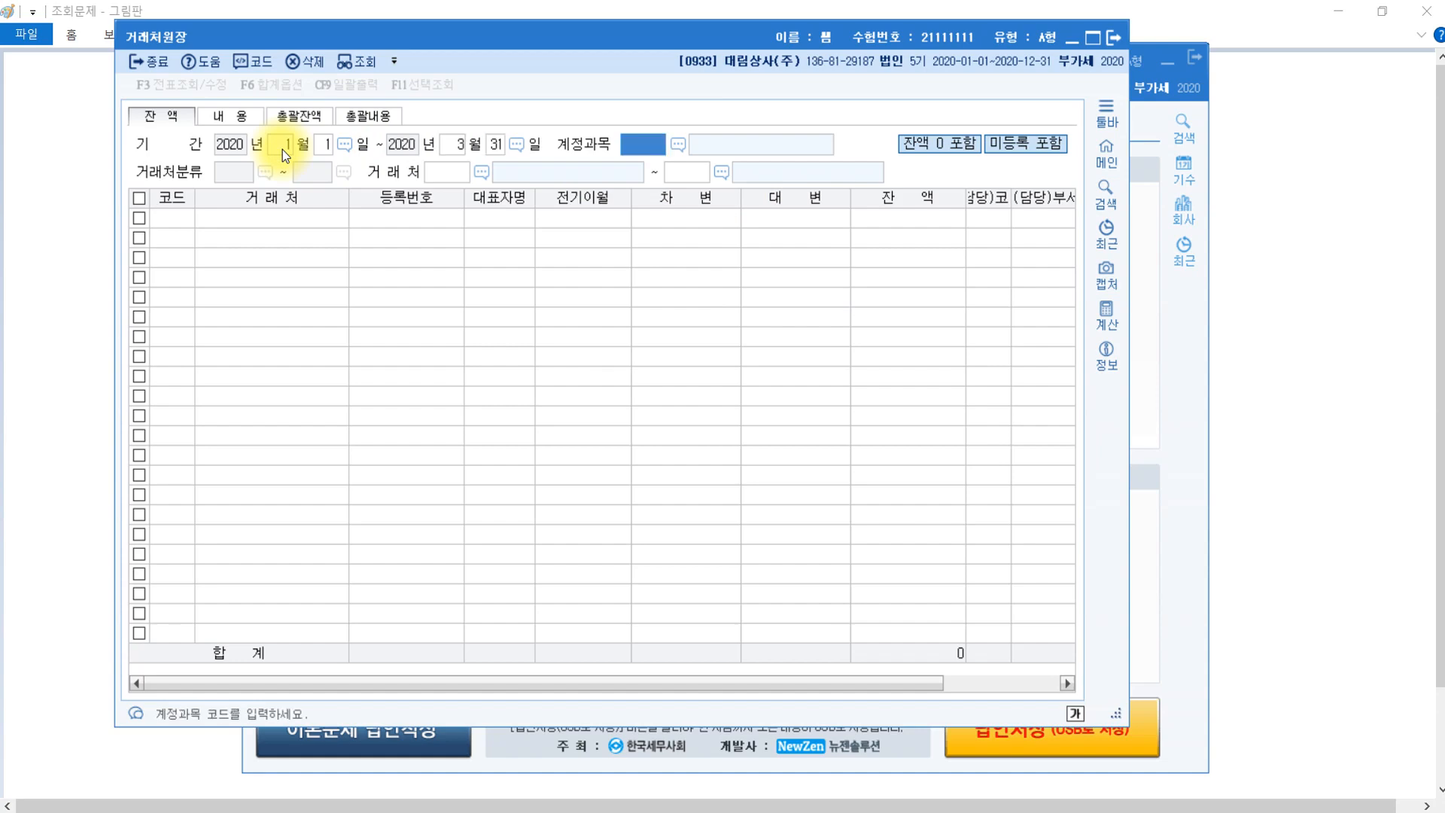
Load the 거래처원장 balances of account 0108 외상매출금 for the full range of 거래처 codes, 00101 to 99613
{"action": "key", "text": "F2"}
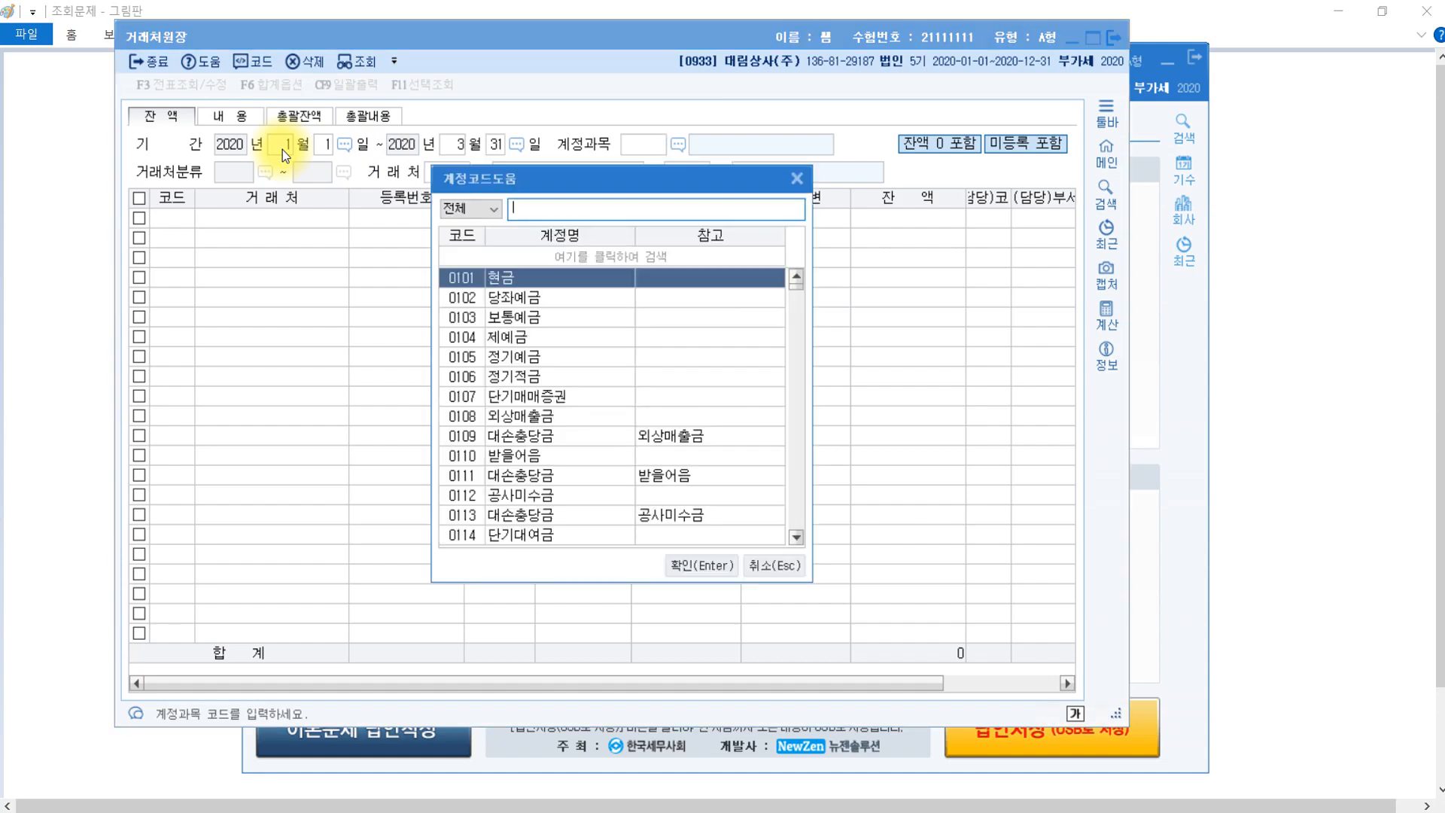
{"action": "type", "text": "외상"}
{"action": "key", "text": "Return"}
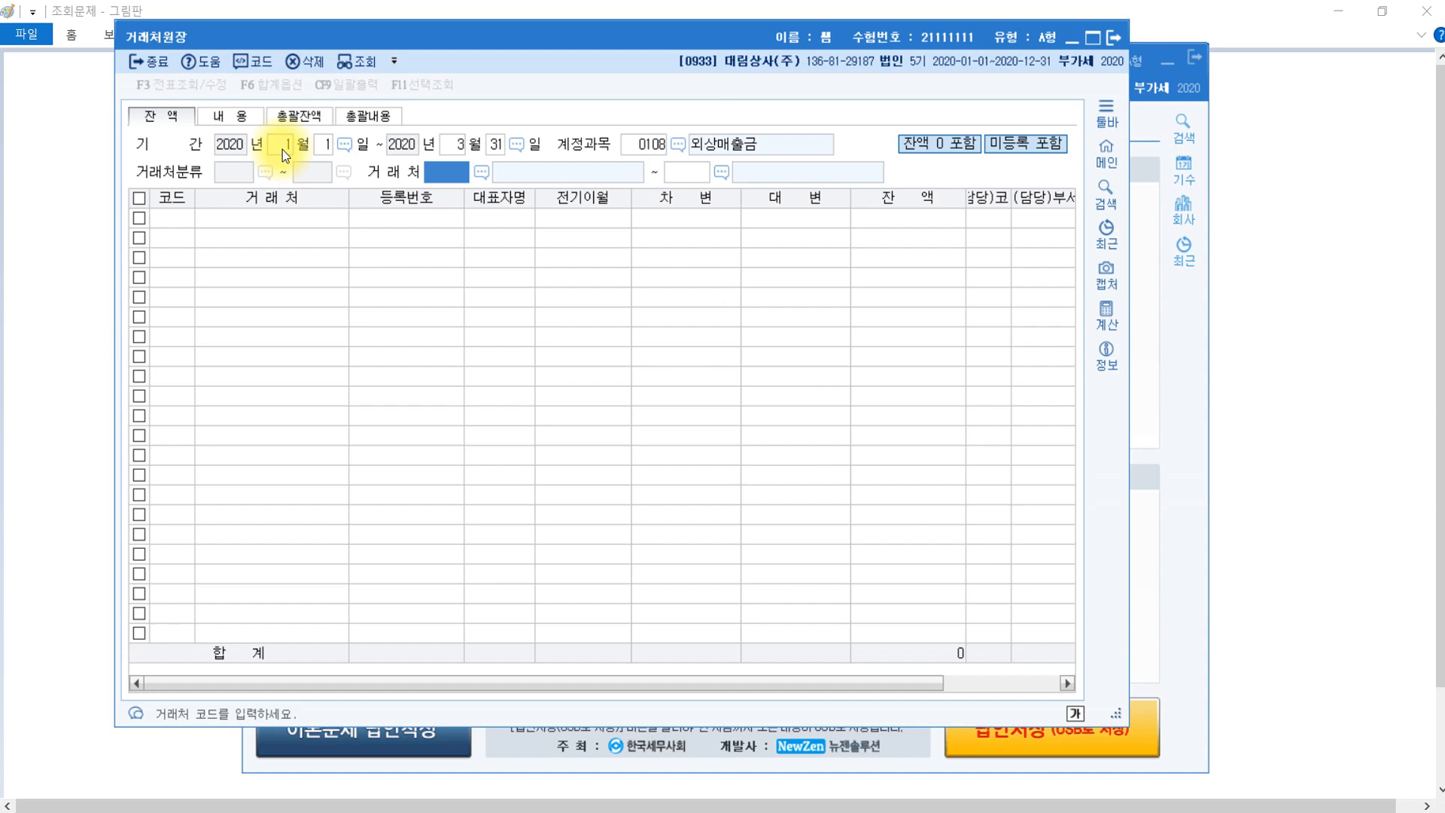
{"action": "key", "text": "Return"}
{"action": "key", "text": "Return"}
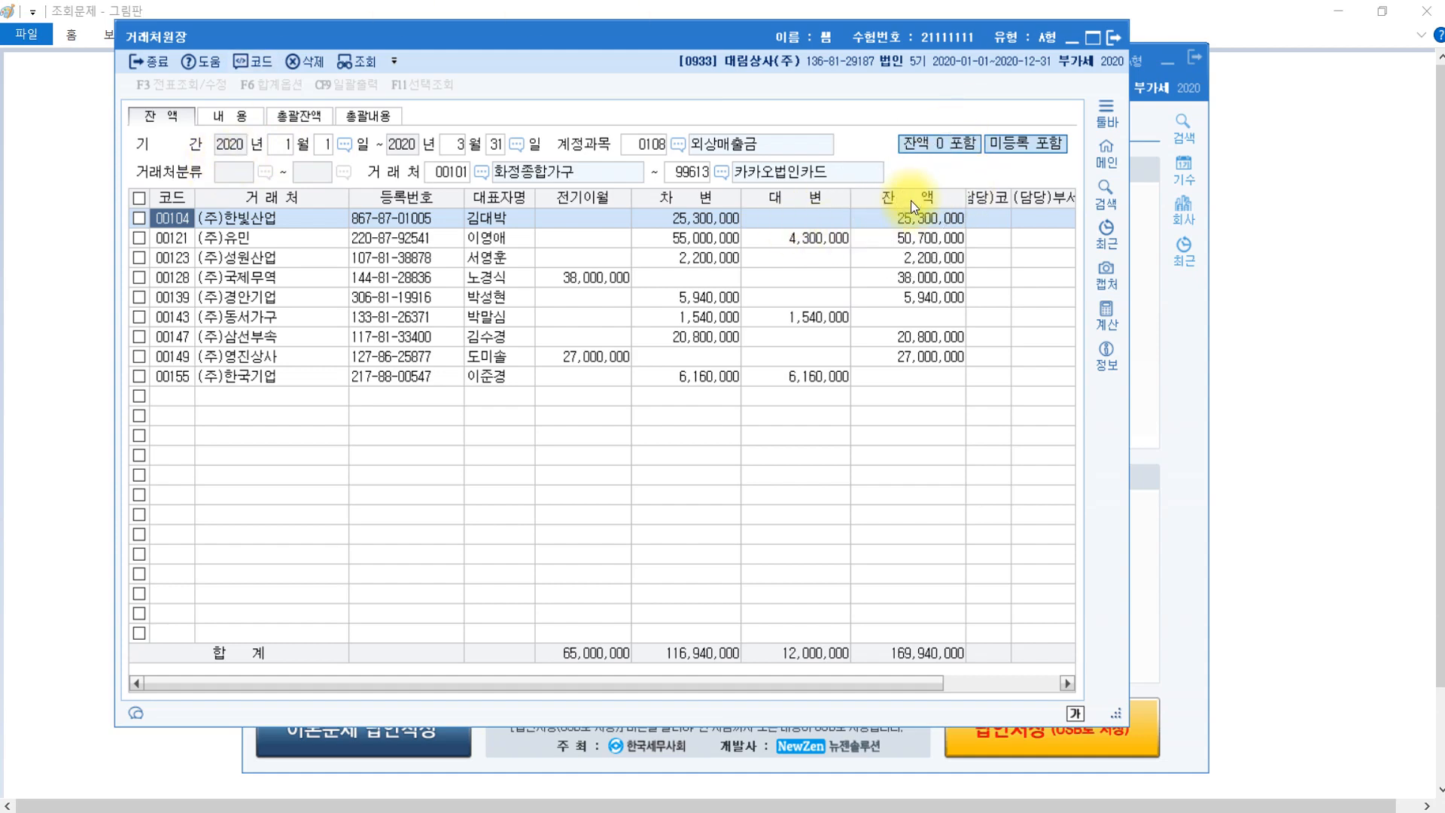
Sort the 외상매출금 ledger by 잔액 in descending order to find the customer with the largest balance, and close 거래처원장
{"action": "left_click", "coordinate": [927, 242]}
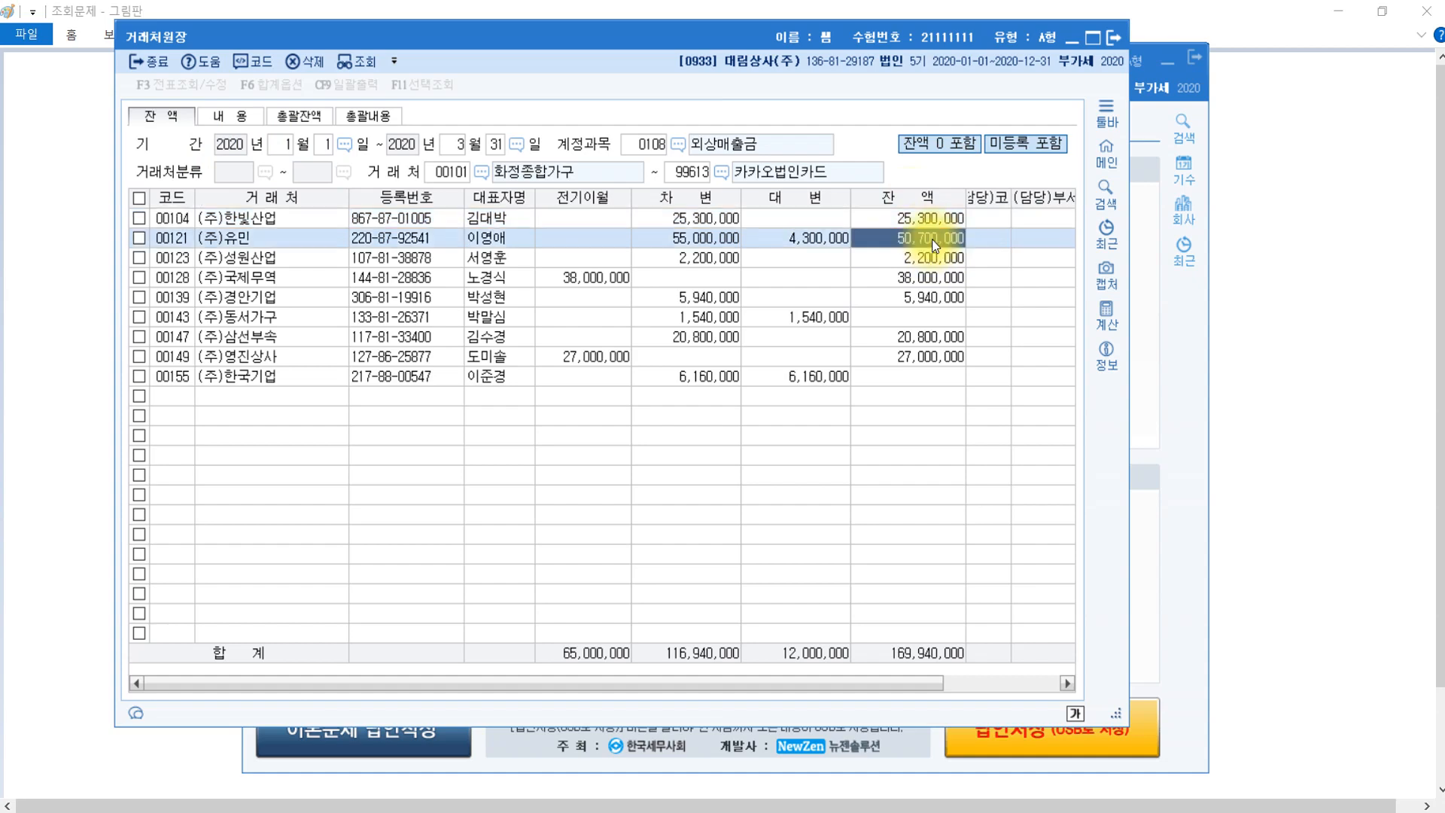
{"action": "left_click", "coordinate": [926, 199]}
{"action": "left_click", "coordinate": [926, 199]}
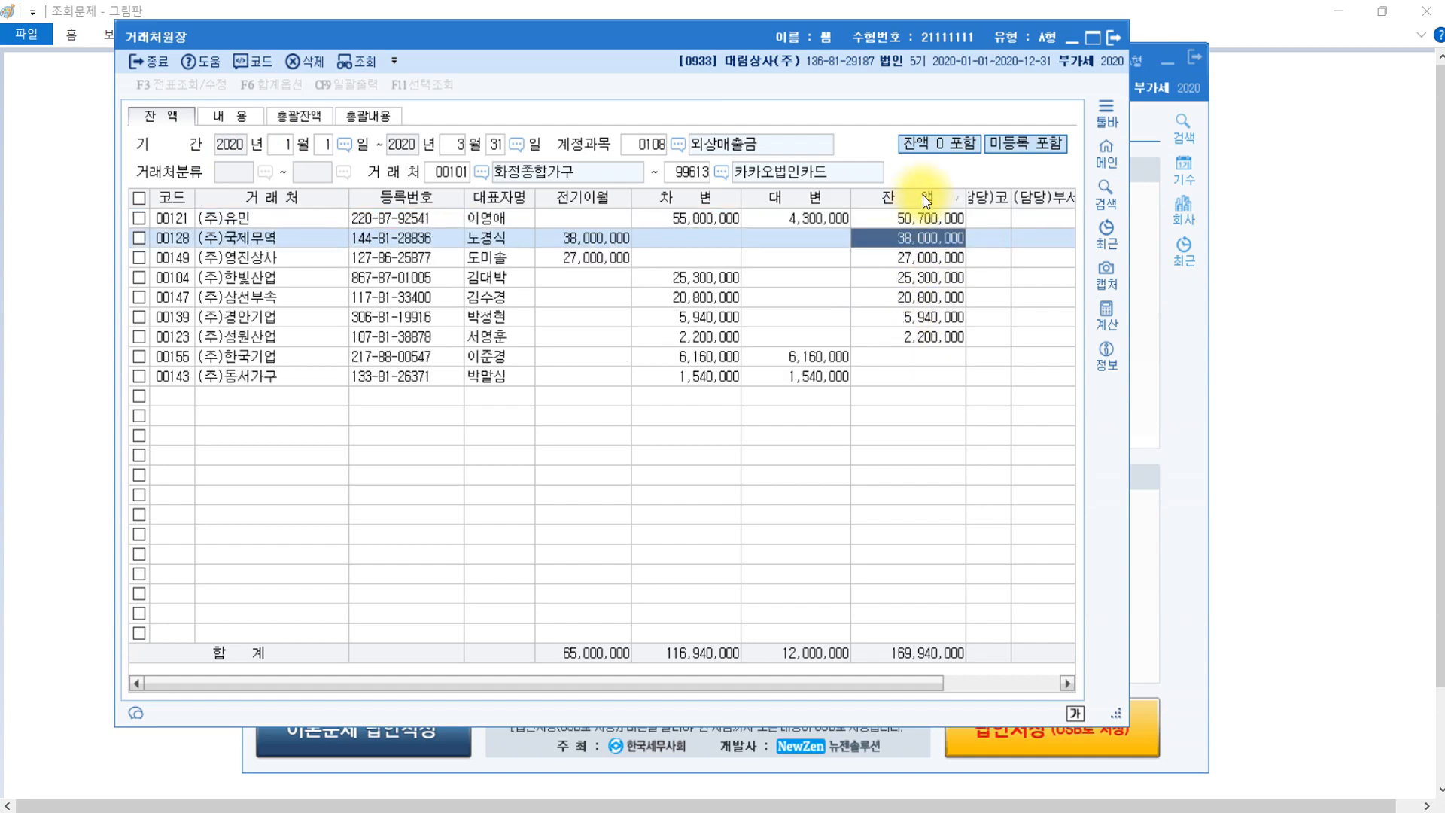
{"action": "left_click", "coordinate": [926, 199]}
{"action": "left_click", "coordinate": [926, 199]}
{"action": "left_click", "coordinate": [925, 198]}
{"action": "left_click", "coordinate": [924, 198]}
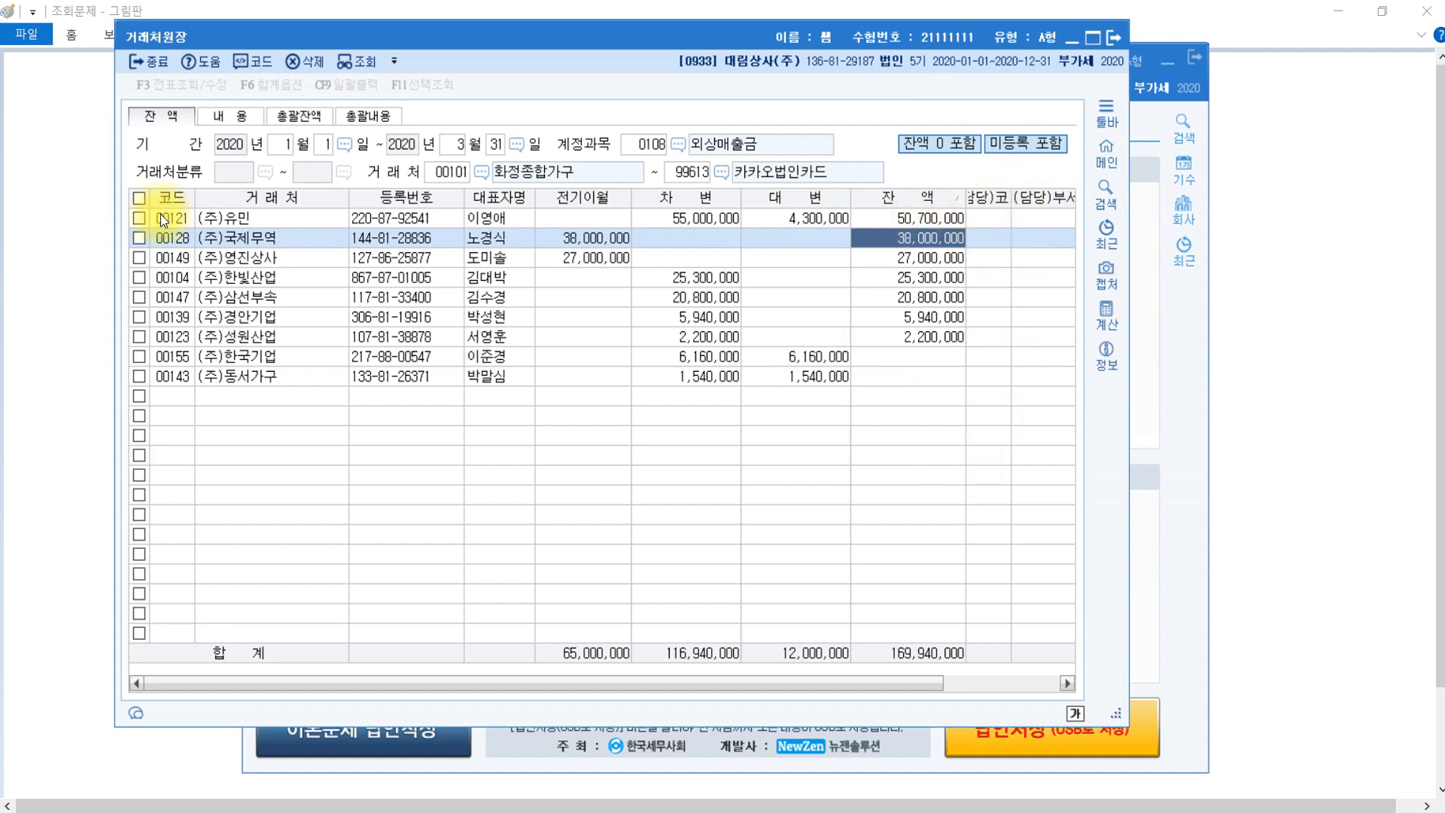
{"action": "left_click", "coordinate": [278, 219]}
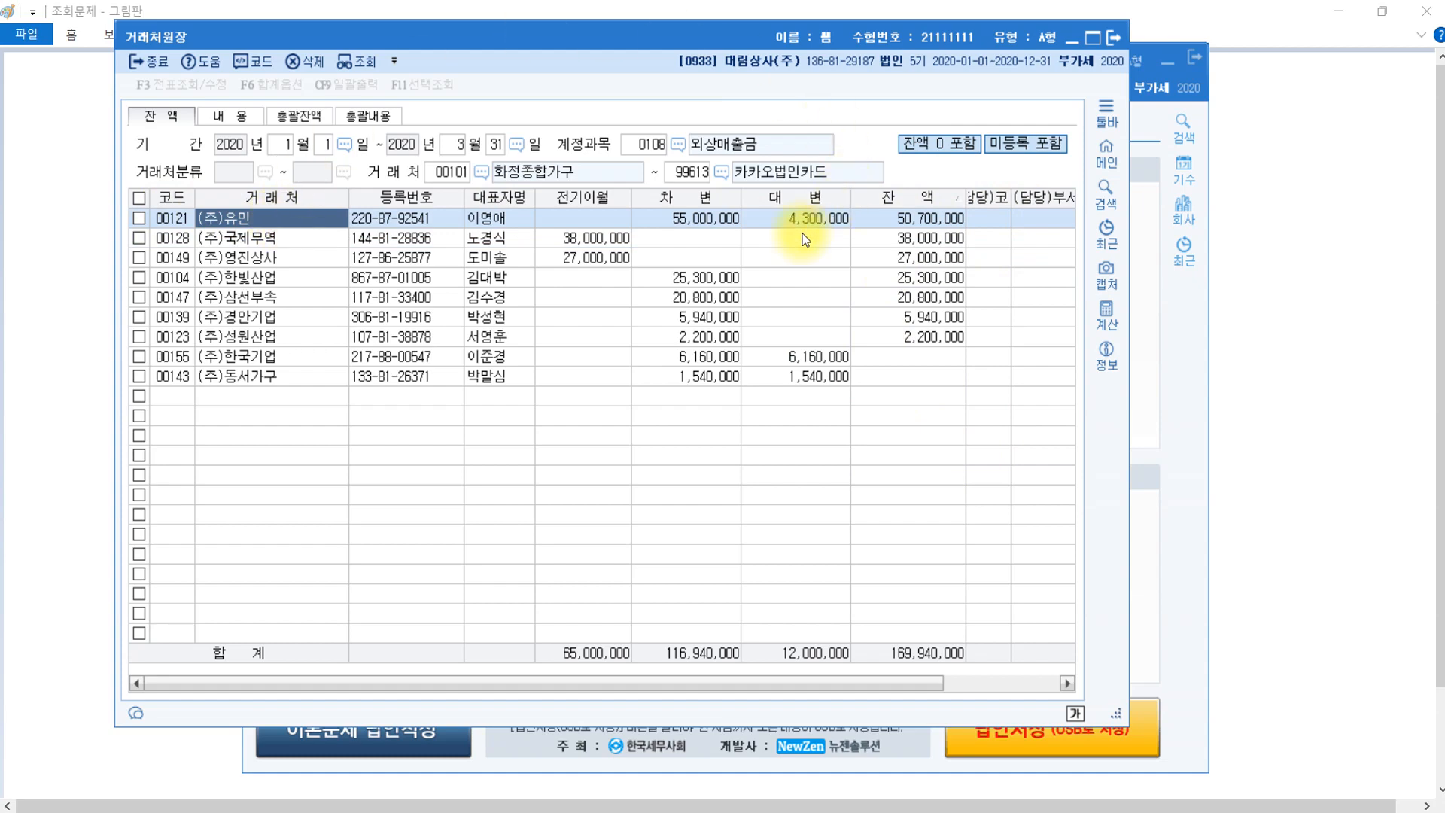
{"action": "left_click", "coordinate": [941, 217]}
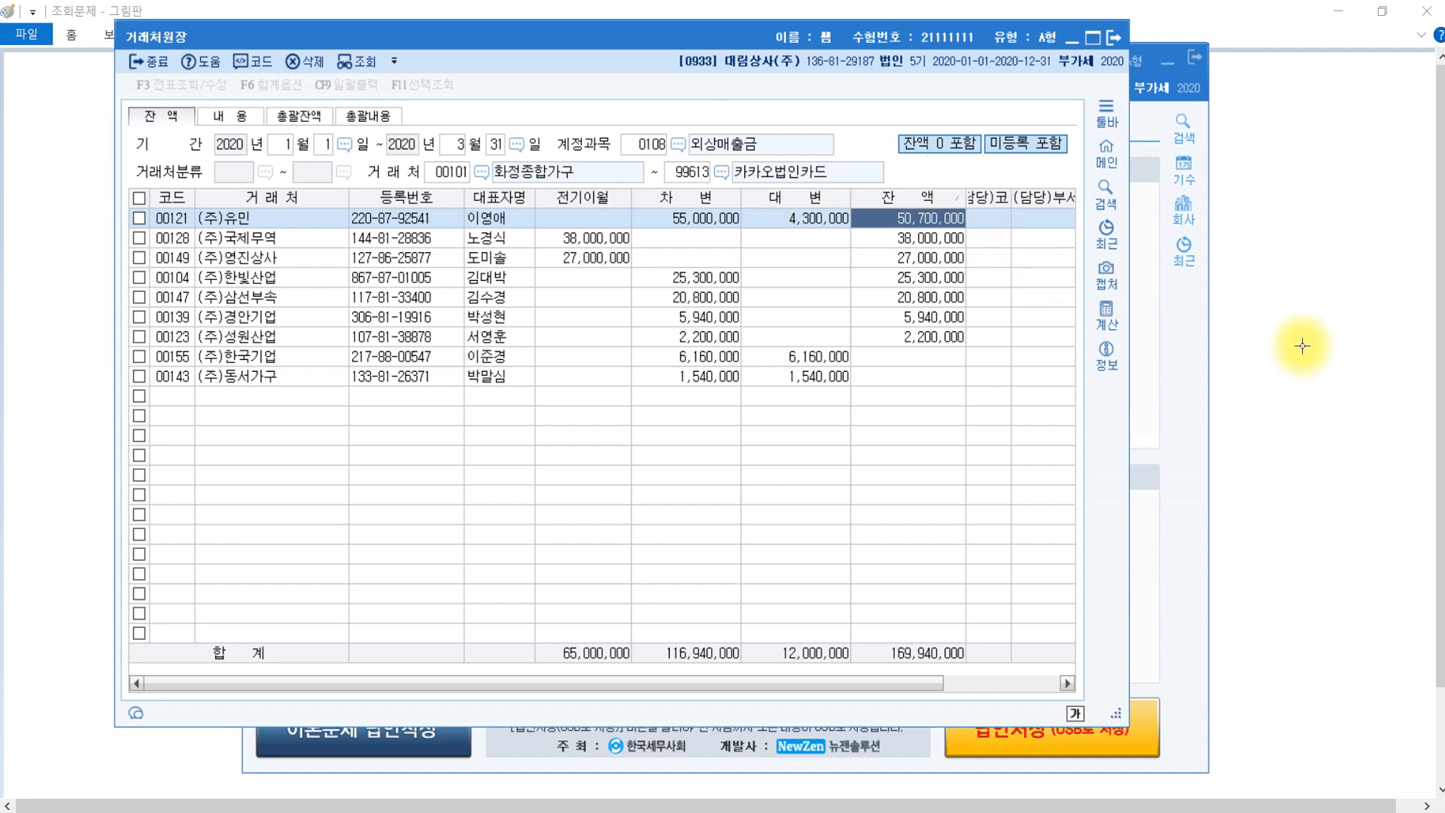
{"action": "left_click", "coordinate": [1111, 40]}
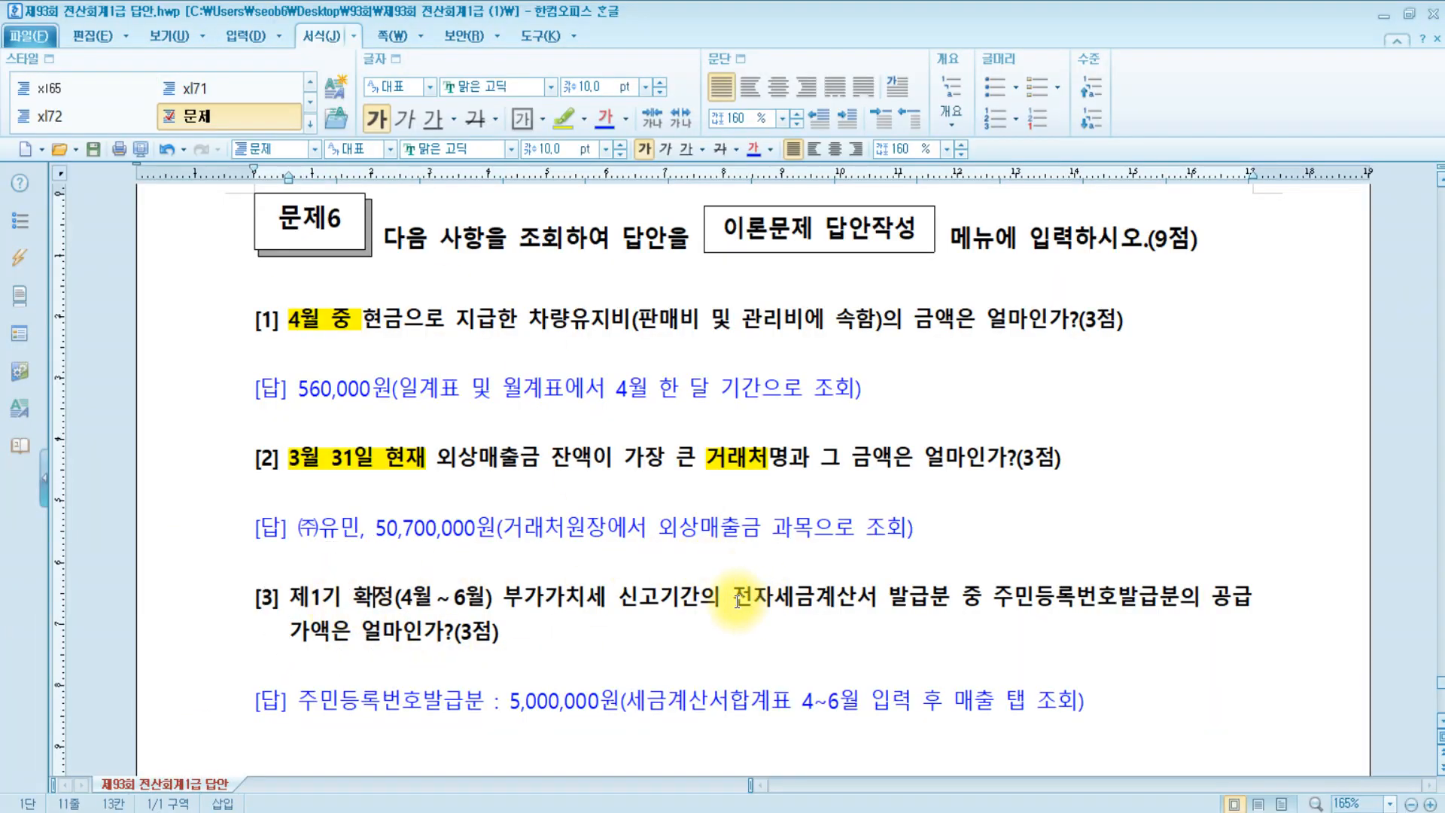
Review the 전자세금계산서 발급분 wording in question [3] of 문제6, and select "주민등록번호발급분의"
{"action": "left_click_drag", "start_coordinate": [737, 600], "coordinate": [449, 639]}
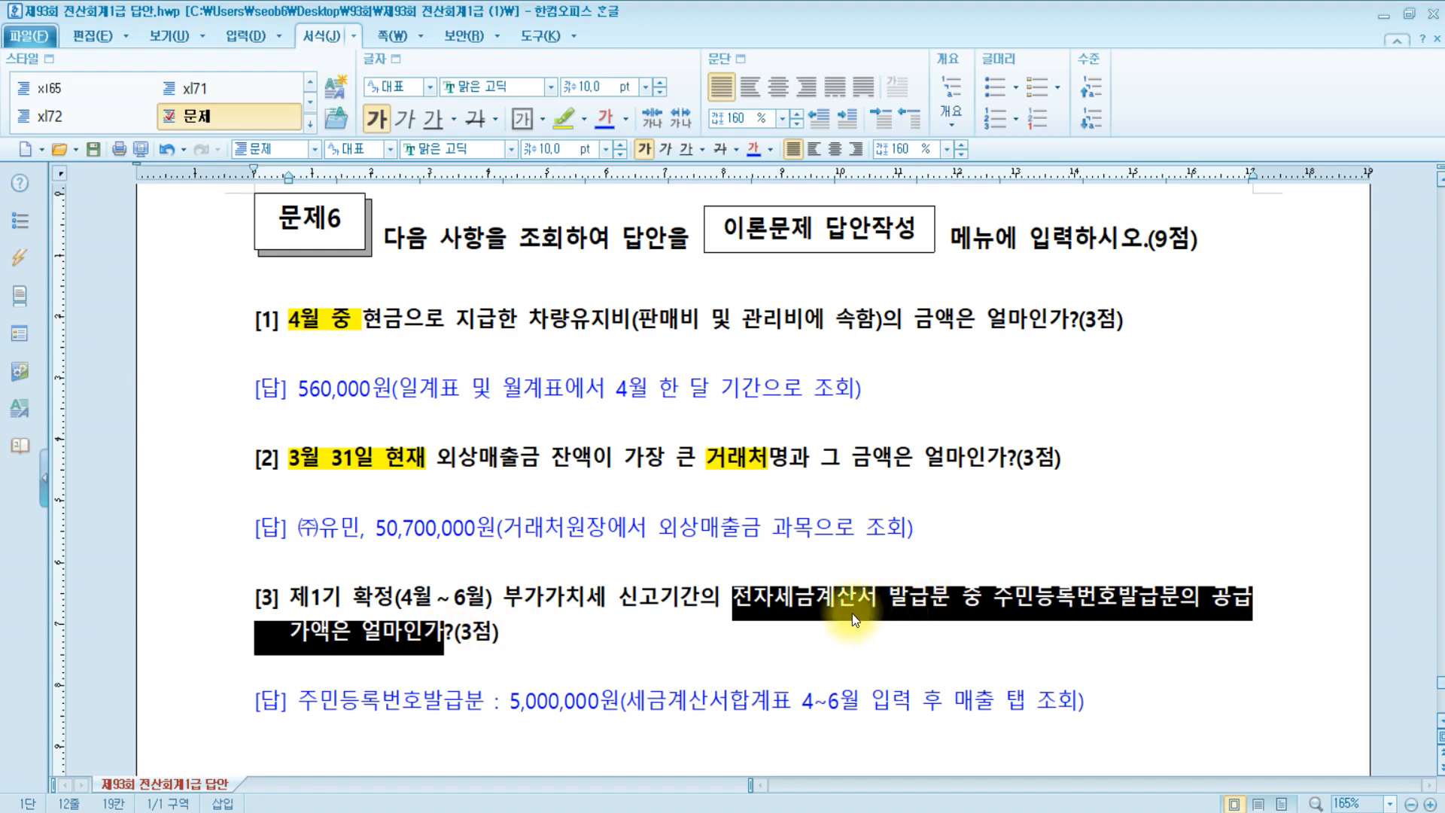
{"action": "left_click", "coordinate": [852, 613]}
{"action": "left_click_drag", "start_coordinate": [733, 601], "coordinate": [1192, 602]}
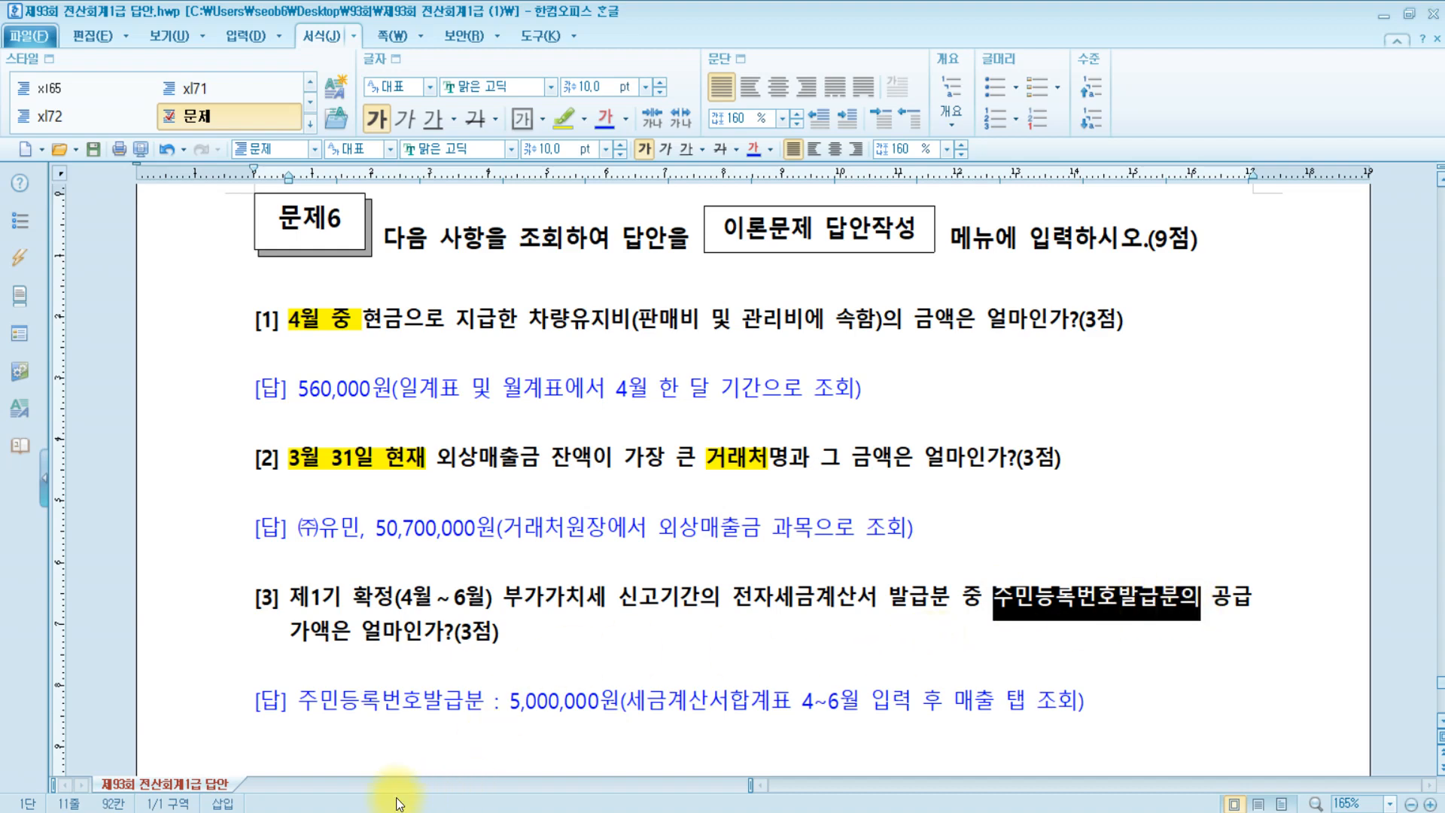
Switch to KcLep and open 세금계산서합계표 among the 부가가치세 reports
{"action": "left_click", "coordinate": [316, 812]}
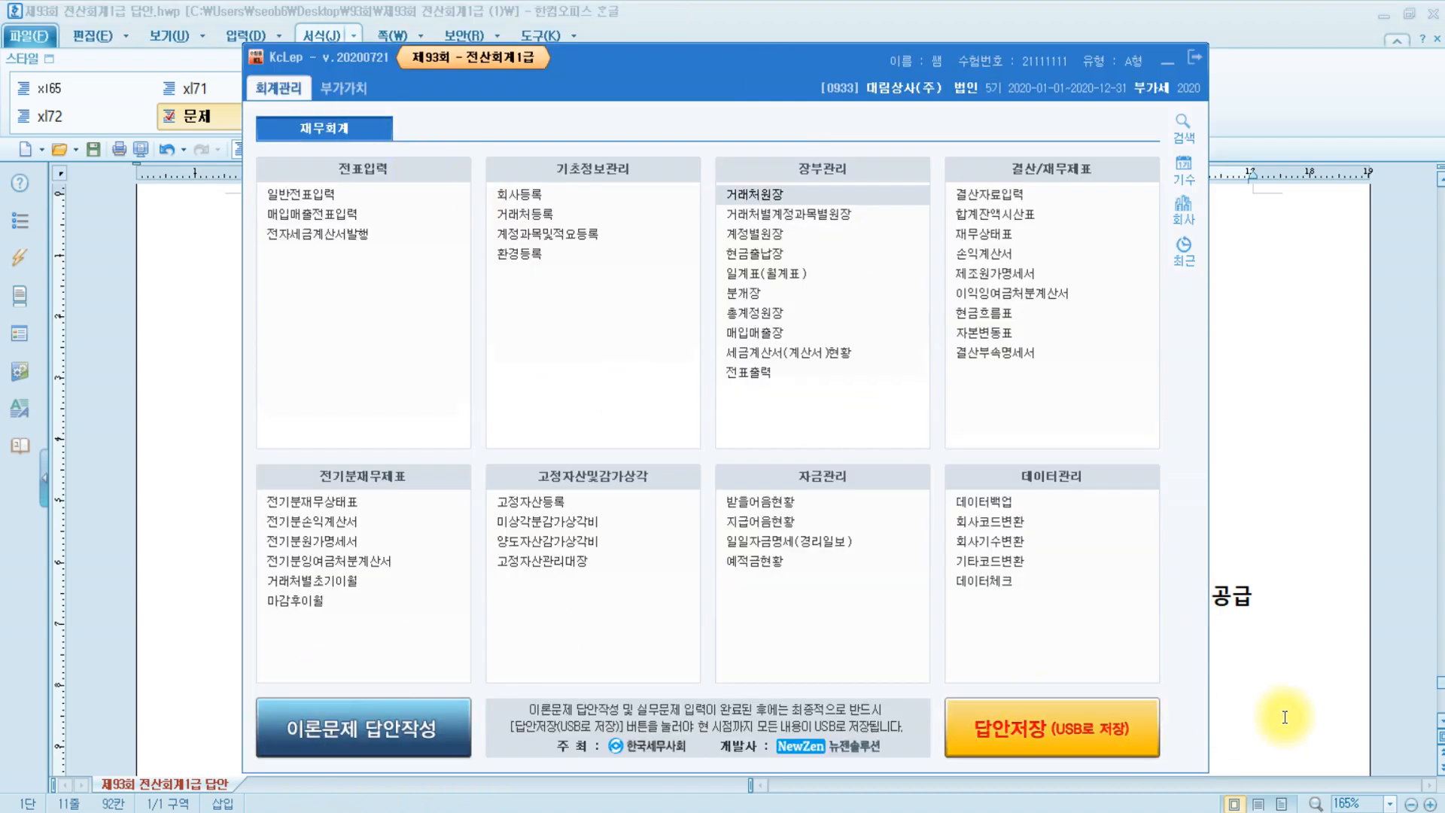
{"action": "left_click", "coordinate": [340, 87]}
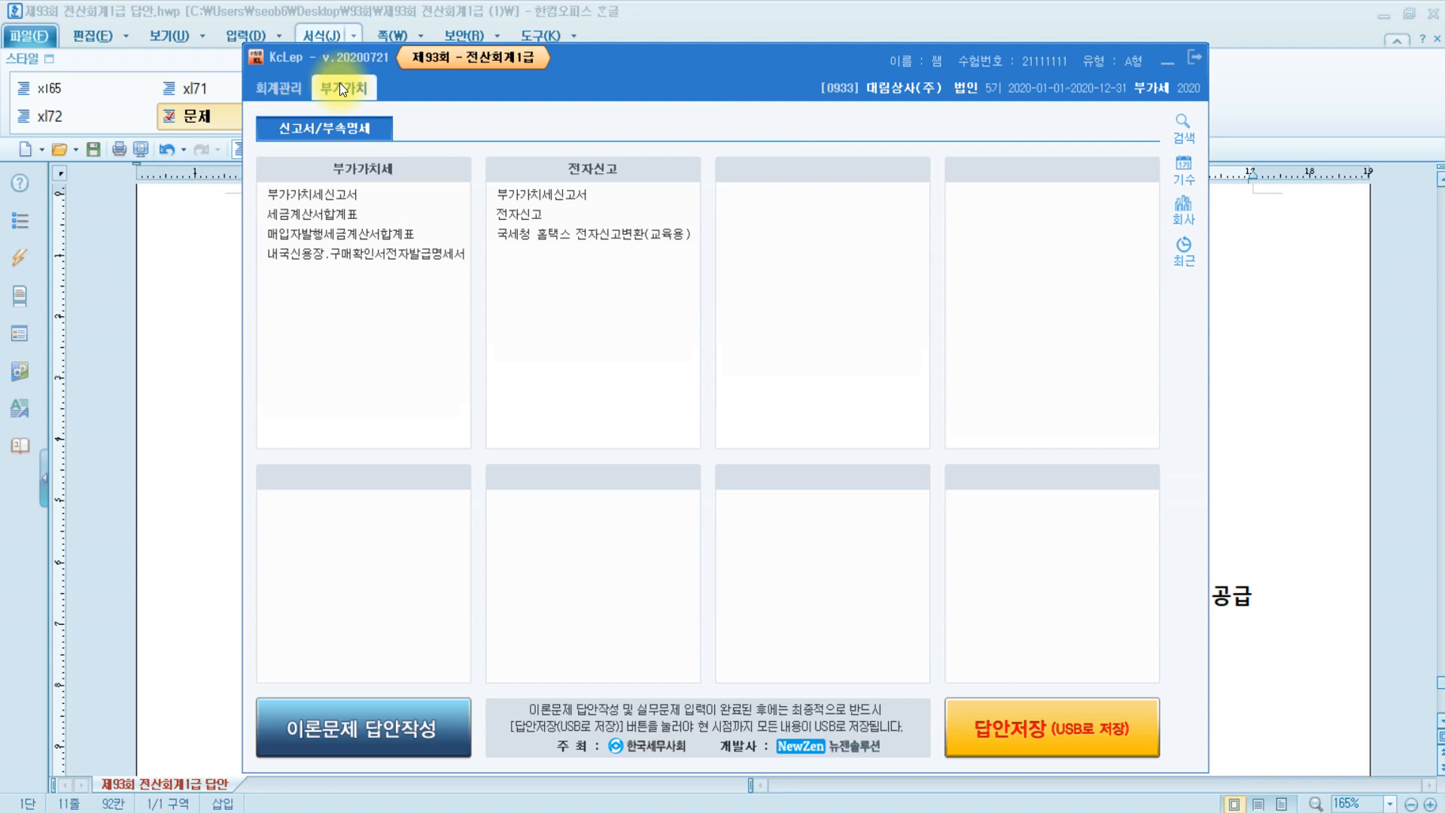
{"action": "left_click", "coordinate": [349, 207]}
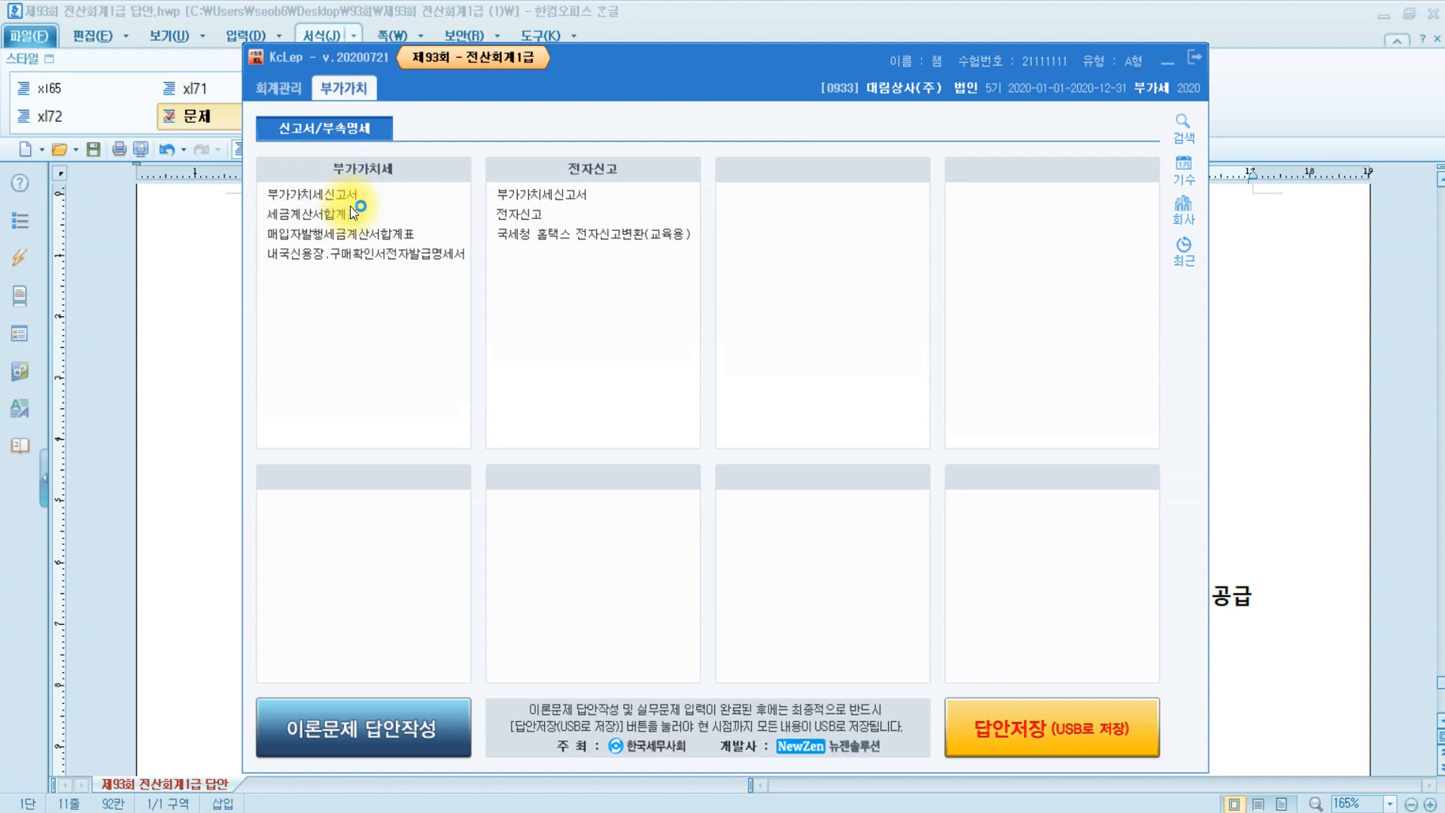
{"action": "left_click", "coordinate": [350, 207]}
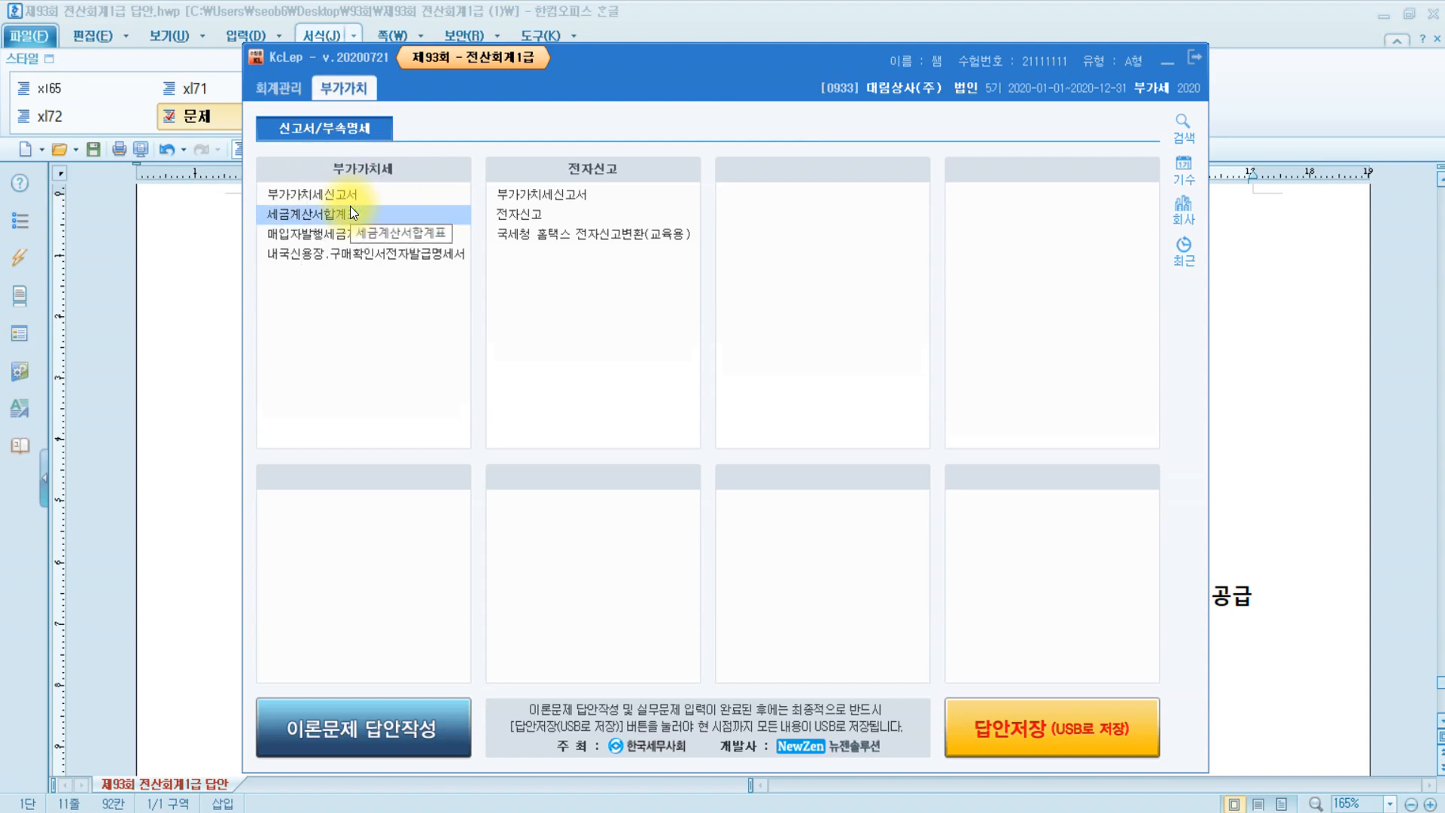
{"action": "left_click", "coordinate": [350, 208]}
{"action": "left_click_drag", "start_coordinate": [479, 51], "coordinate": [650, 49]}
Load the 매출 세금계산서합계표 for the period April to June 2020
{"action": "type", "text": "04"}
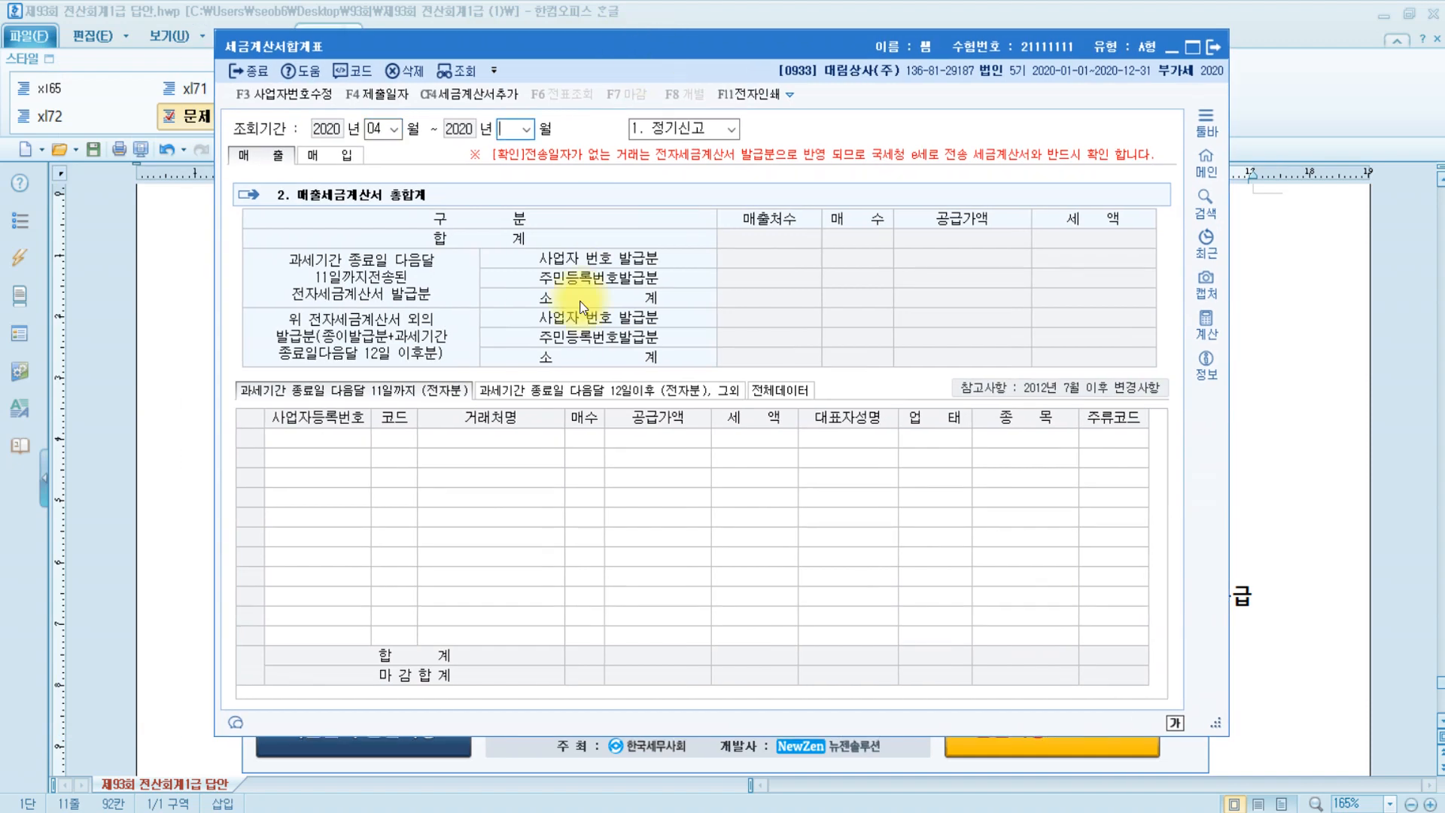
{"action": "type", "text": "03"}
{"action": "key", "text": "shift+Tab"}
{"action": "type", "text": "06"}
{"action": "key", "text": "Return"}
{"action": "key", "text": "Return"}
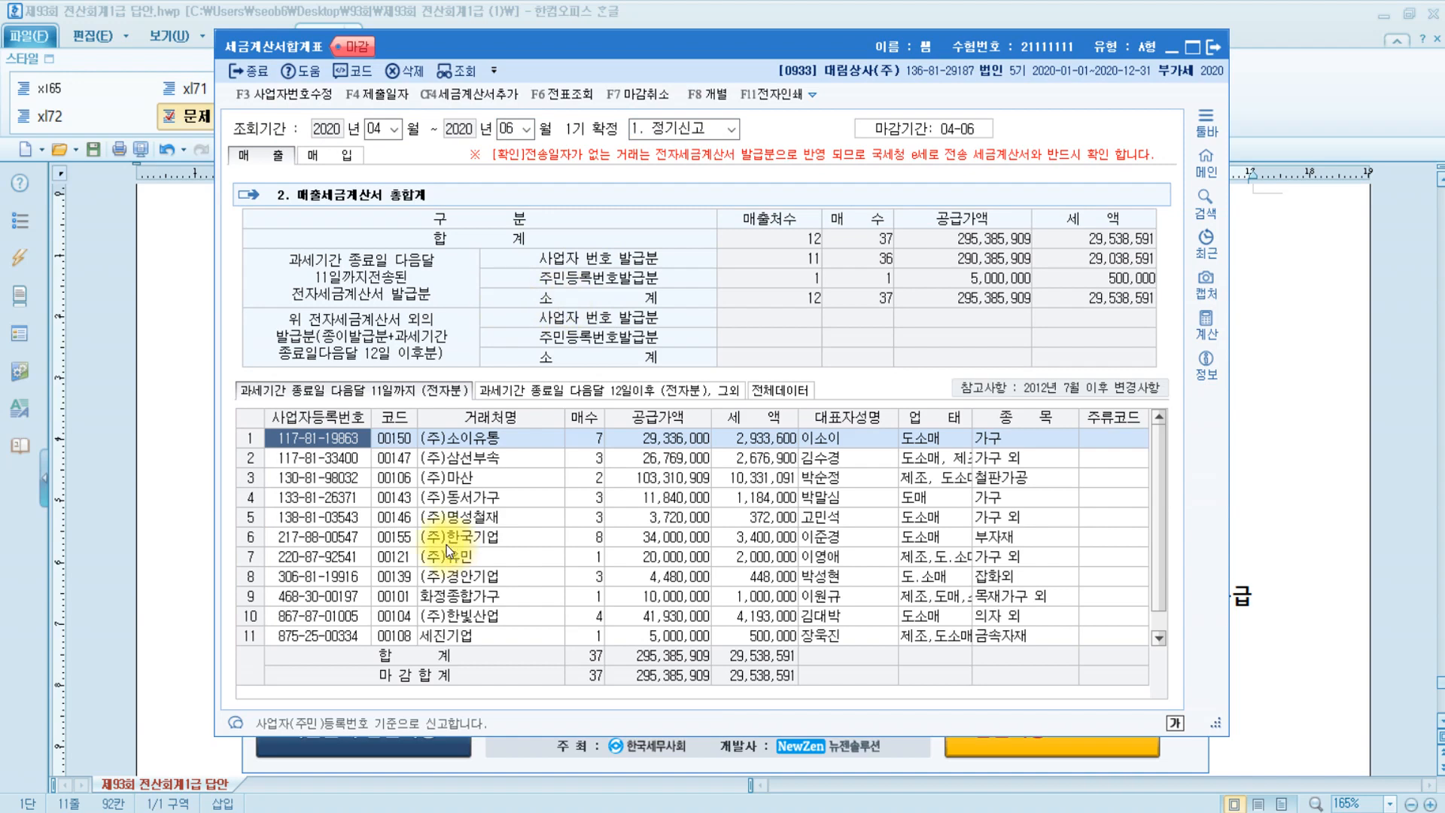
Reread the 주민등록번호발급분 wording of question [3] in the Hangul answer document, and switch back to 세금계산서합계표 in KcLep
{"action": "left_click", "coordinate": [1279, 472]}
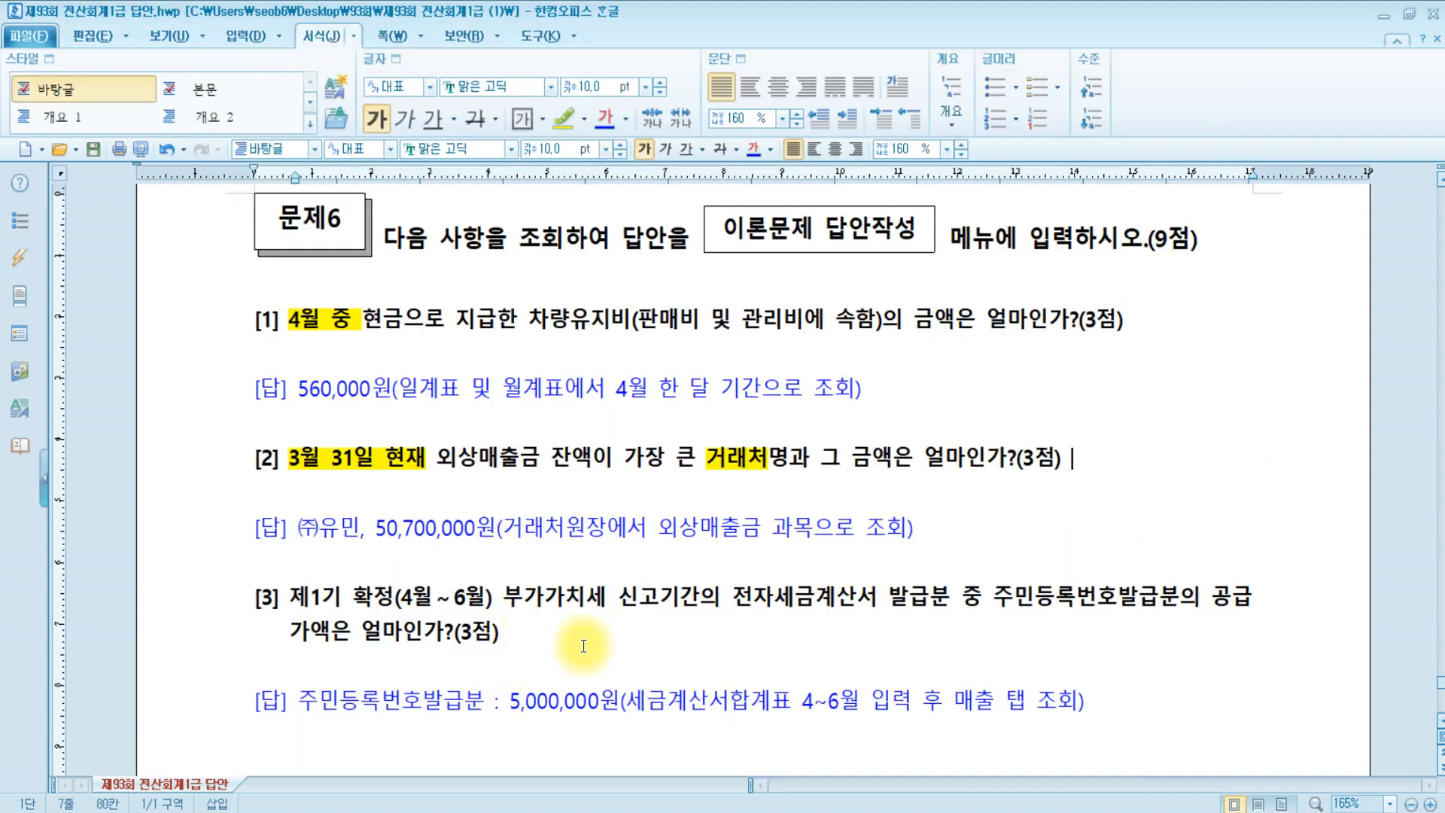
{"action": "left_click", "coordinate": [782, 600]}
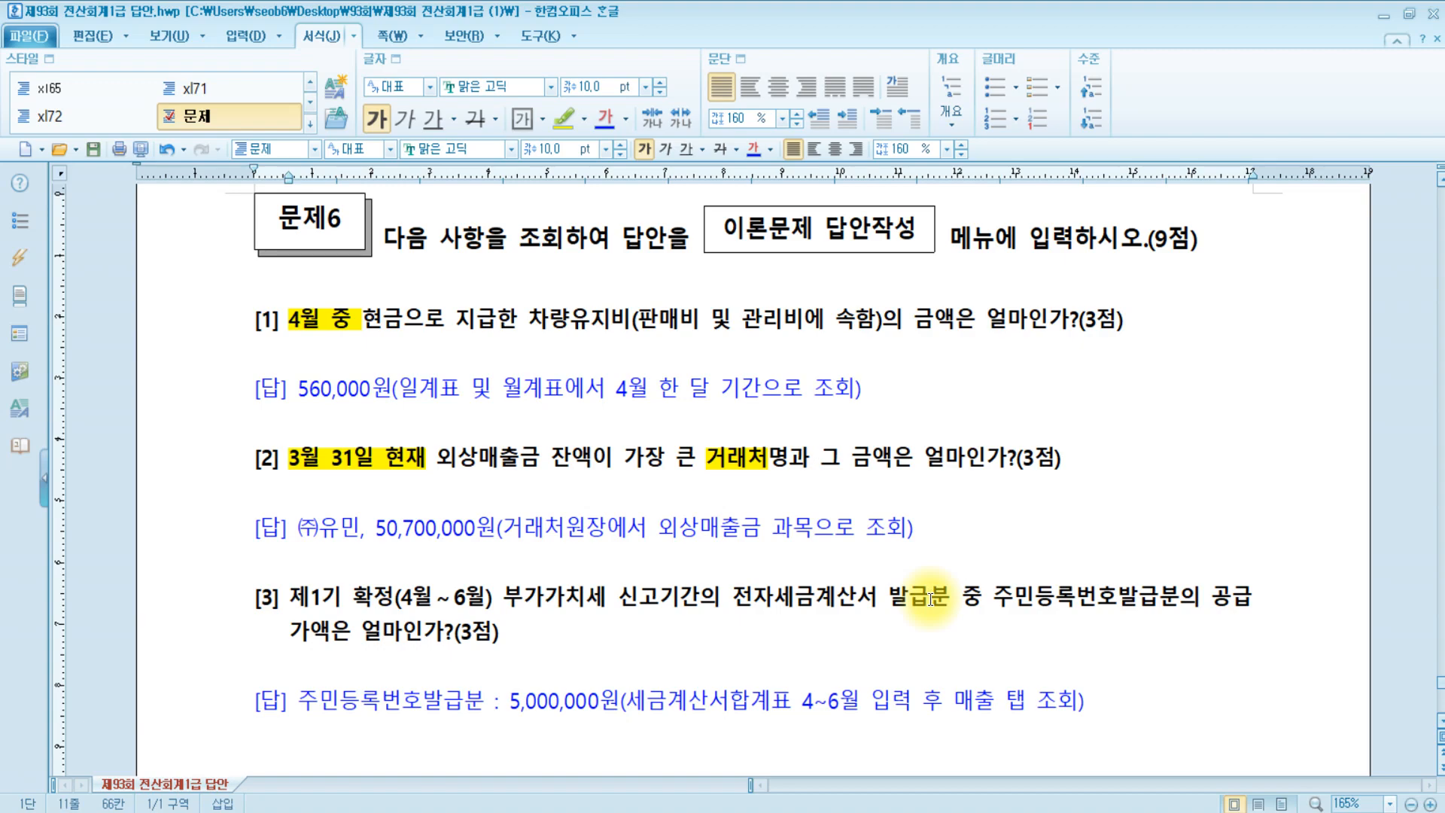
{"action": "left_click", "coordinate": [421, 812]}
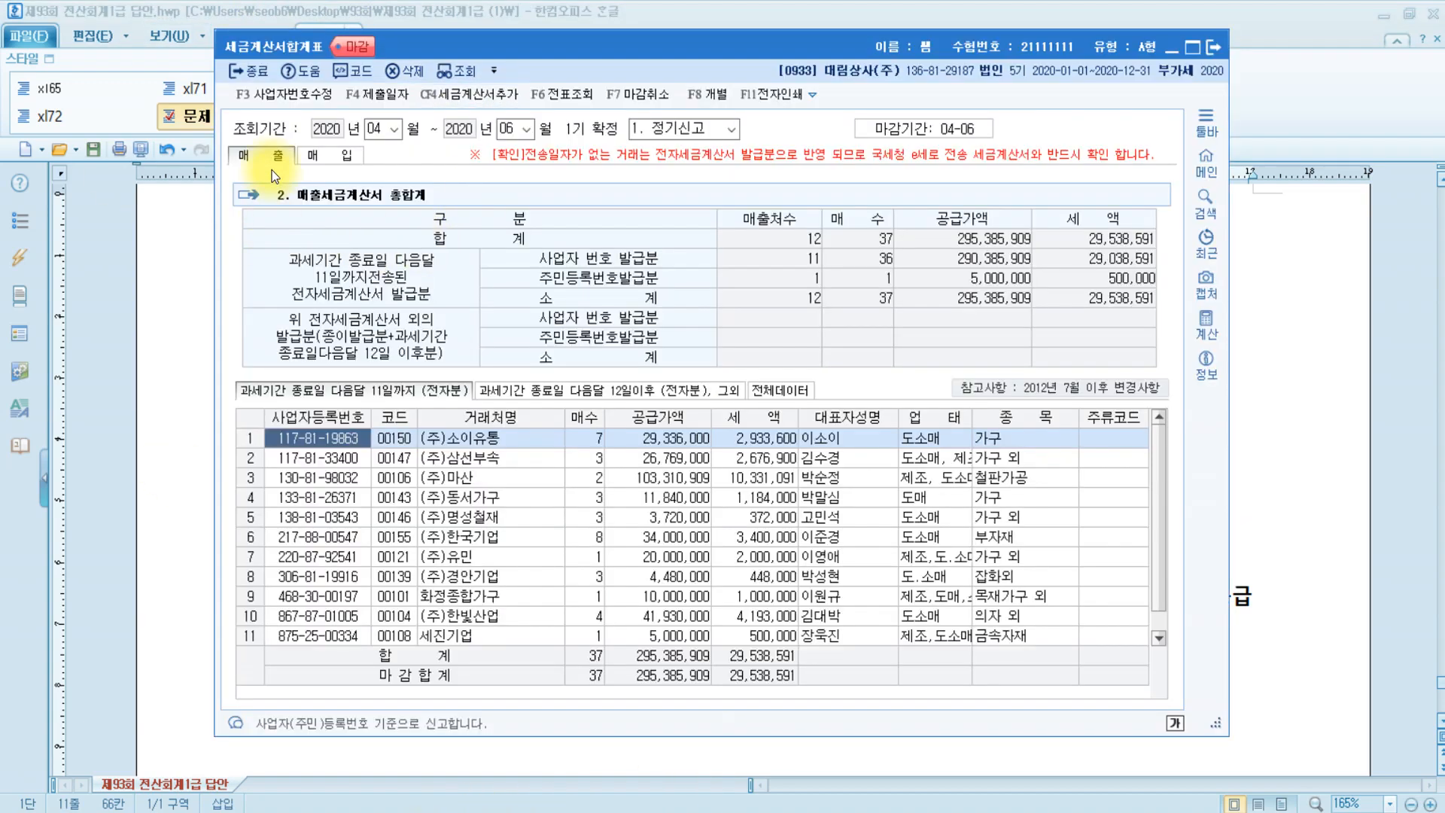
View the 매입 side of 세금계산서합계표 and return to the 매출 side
{"action": "left_click", "coordinate": [316, 157]}
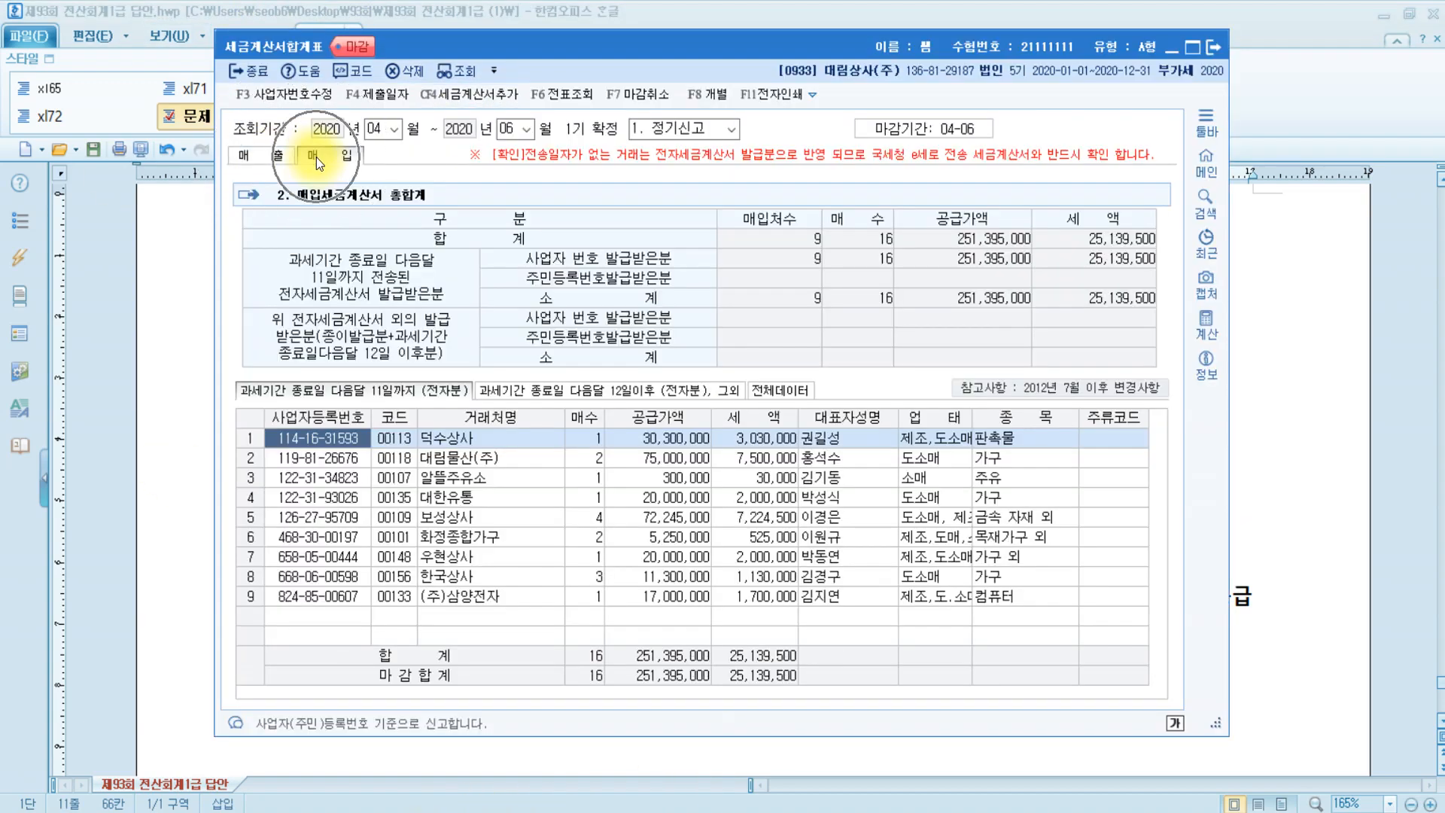
{"action": "left_click", "coordinate": [265, 156]}
{"action": "left_click", "coordinate": [310, 336]}
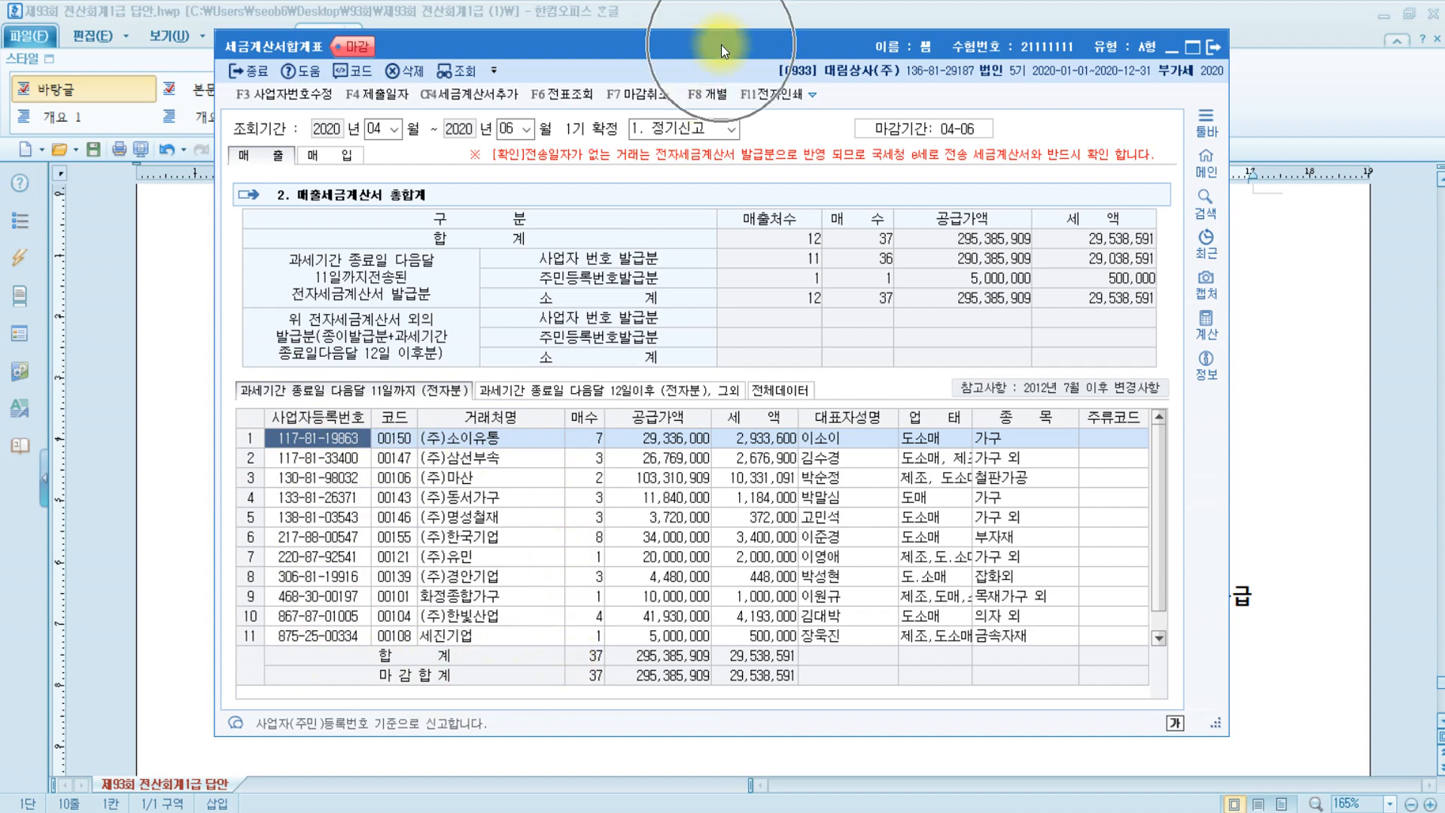
Locate the 주민기재분 row in the 매출 list, and enlarge the 세금계산서합계표 window slightly to fit every row
{"action": "left_click", "coordinate": [1195, 48]}
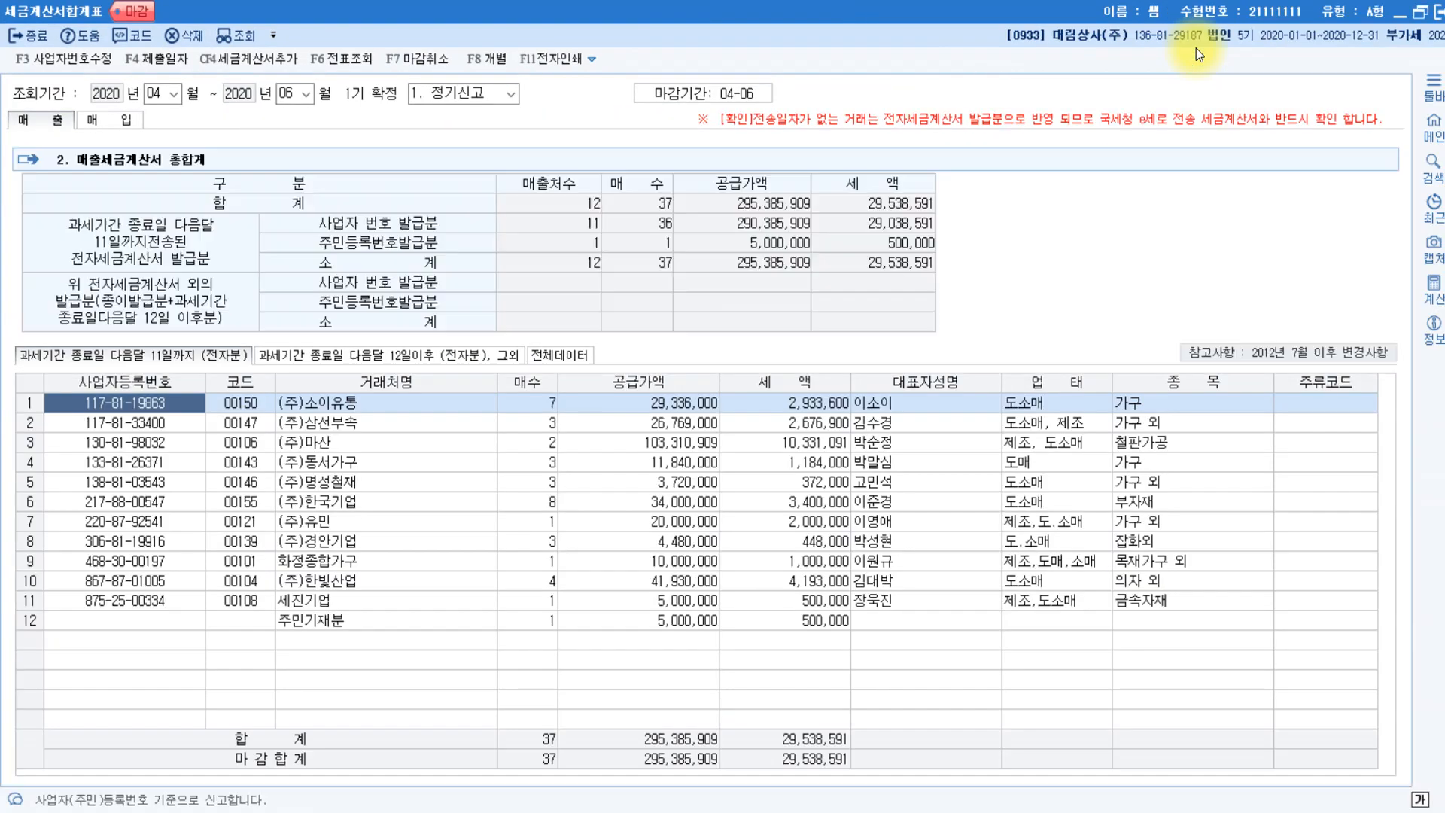
{"action": "left_click", "coordinate": [331, 628]}
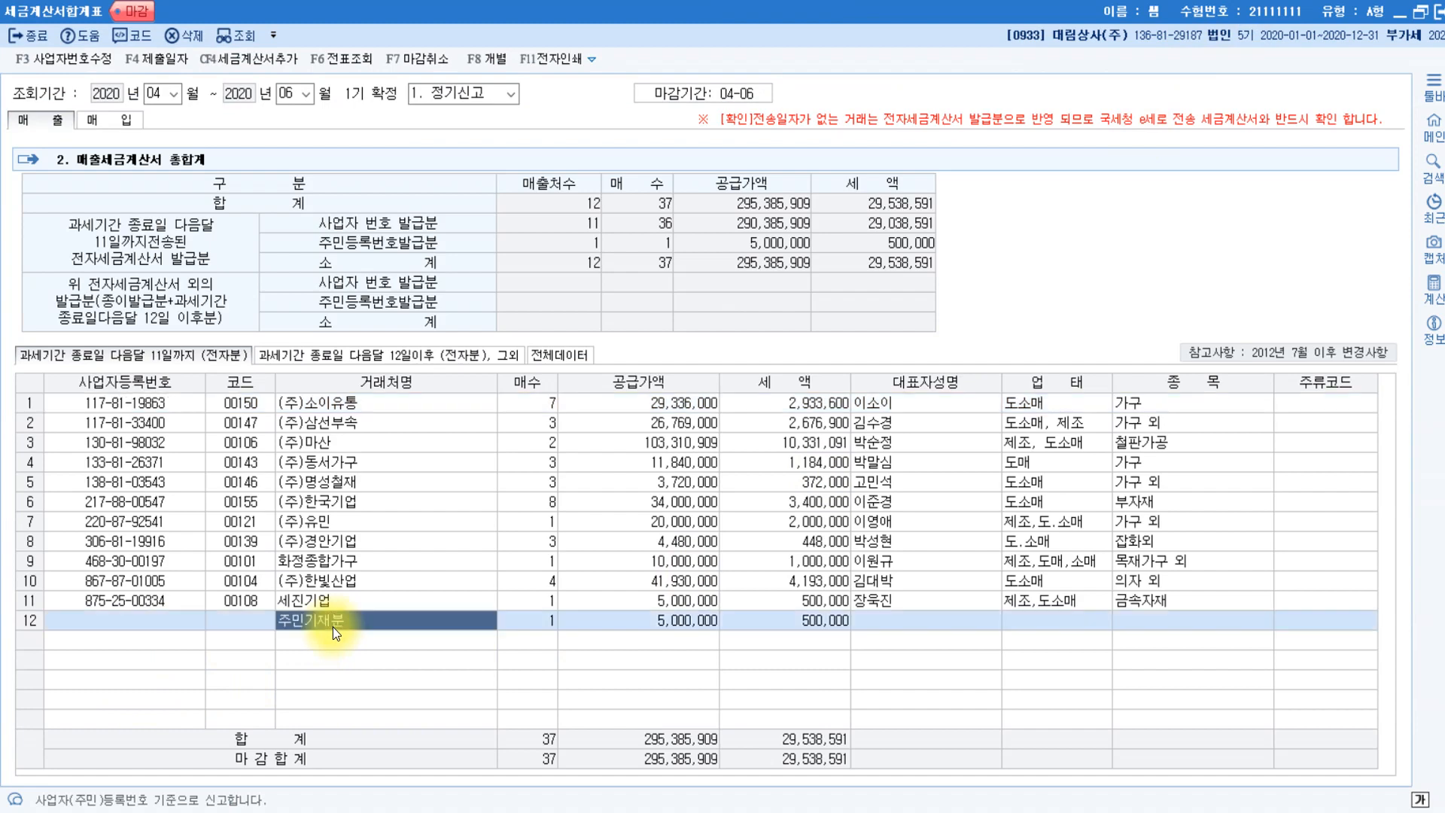
{"action": "left_click", "coordinate": [1420, 12]}
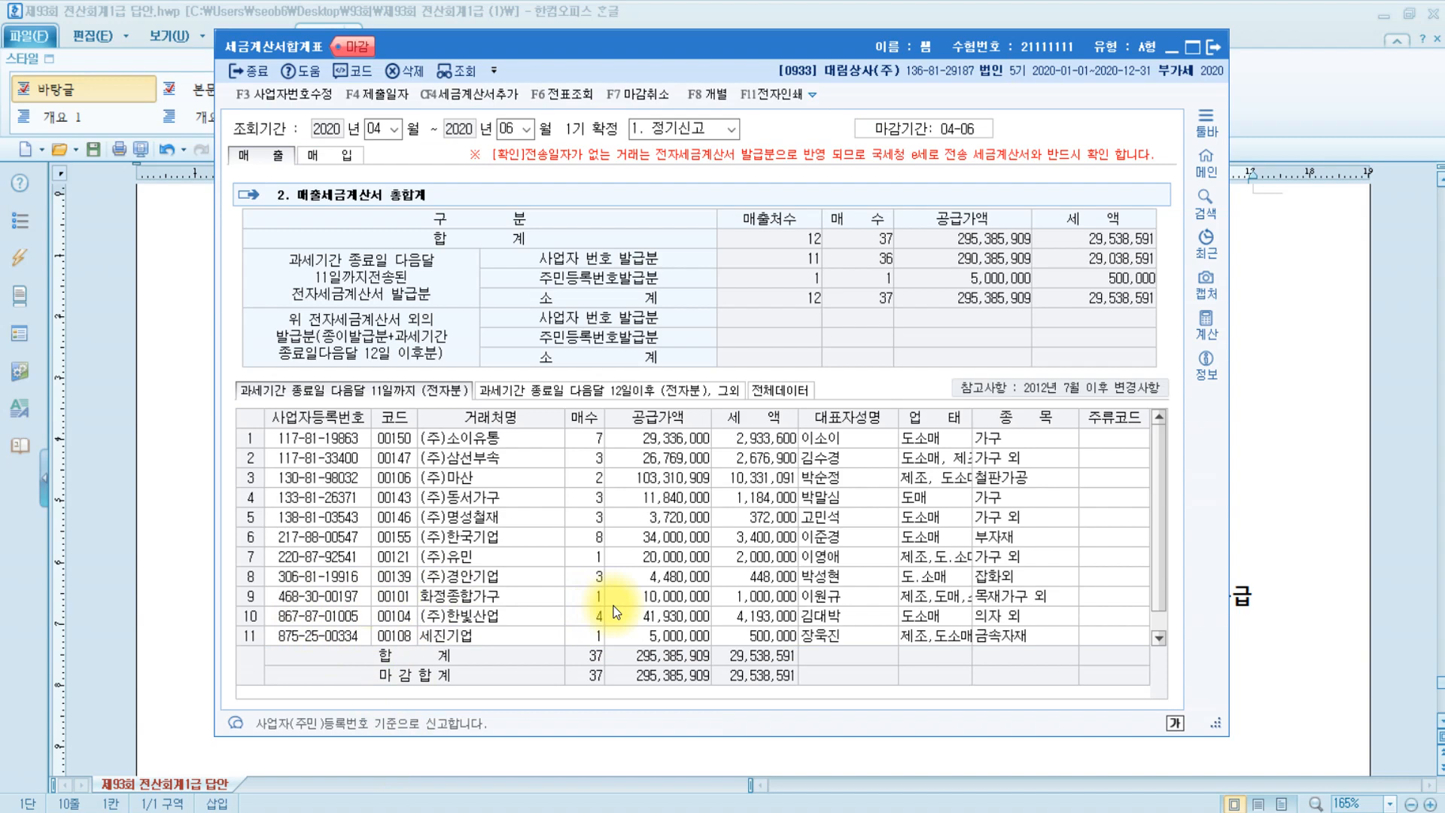
{"action": "scroll", "coordinate": [1158, 617], "scroll_direction": "down", "scroll_amount": 1}
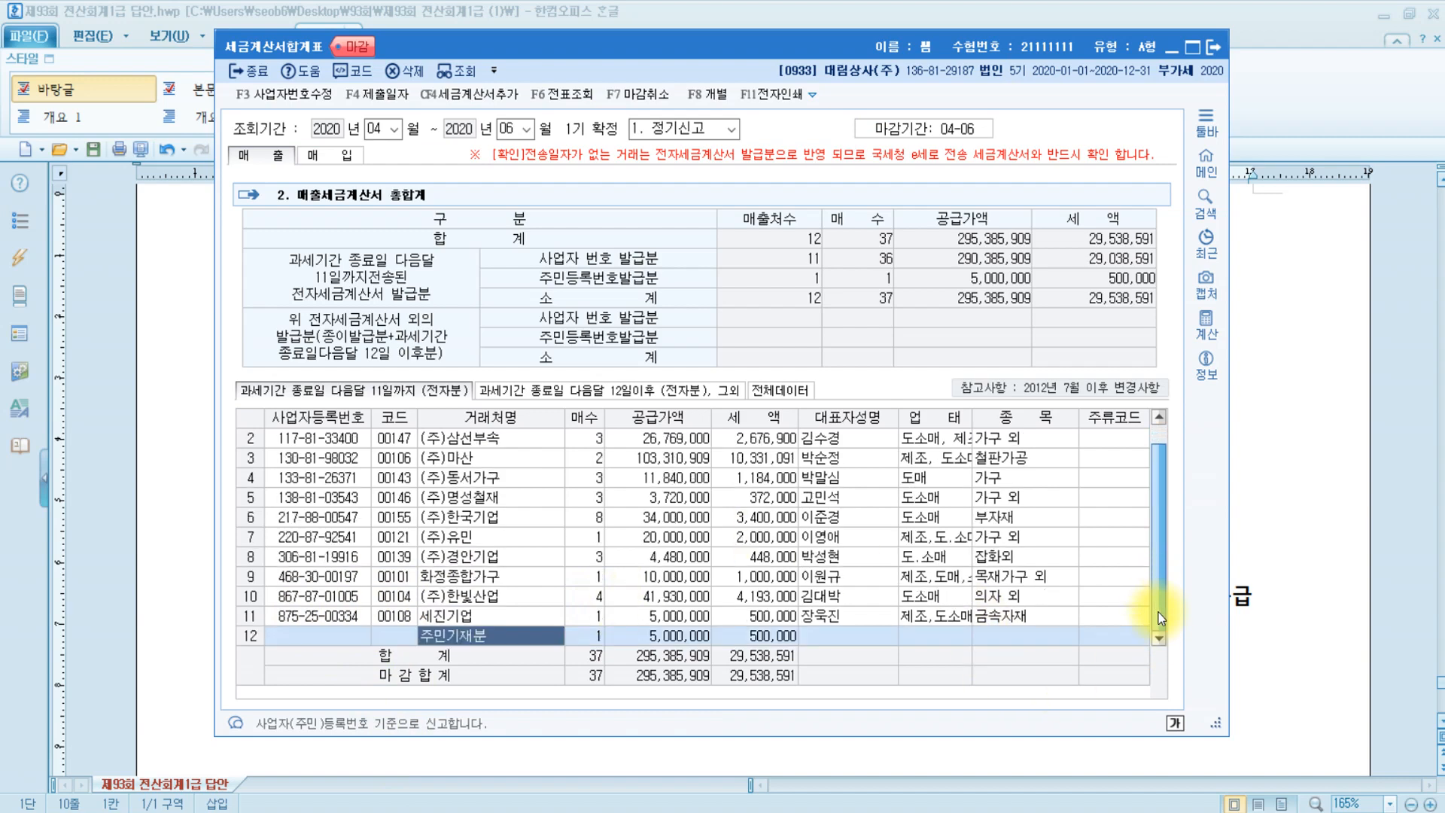
{"action": "left_click_drag", "start_coordinate": [1216, 724], "coordinate": [1195, 745]}
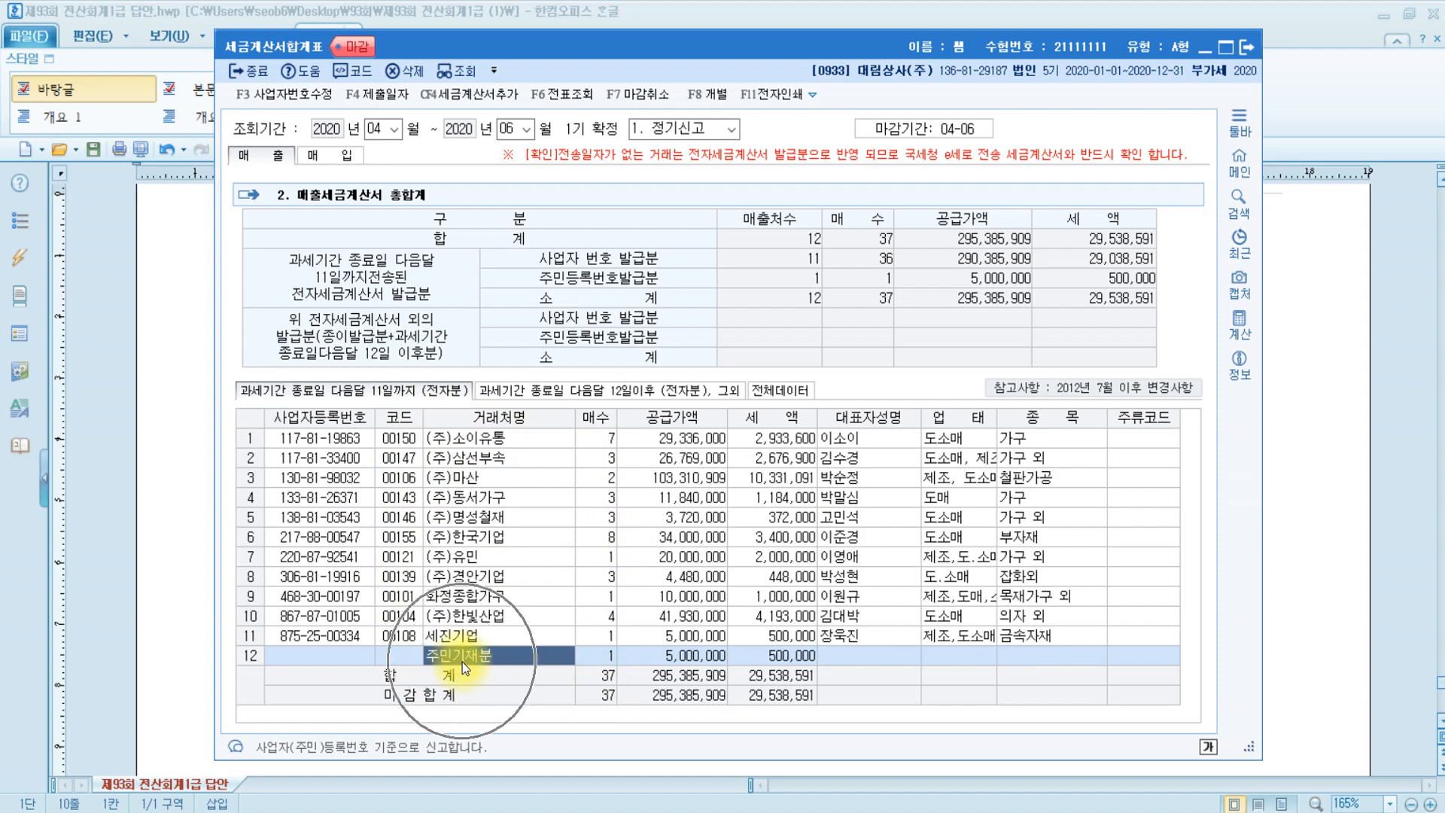
Check the 공급가액 and 세액 of the 주민기재분 row, and close 세금계산서합계표
{"action": "left_click", "coordinate": [694, 651]}
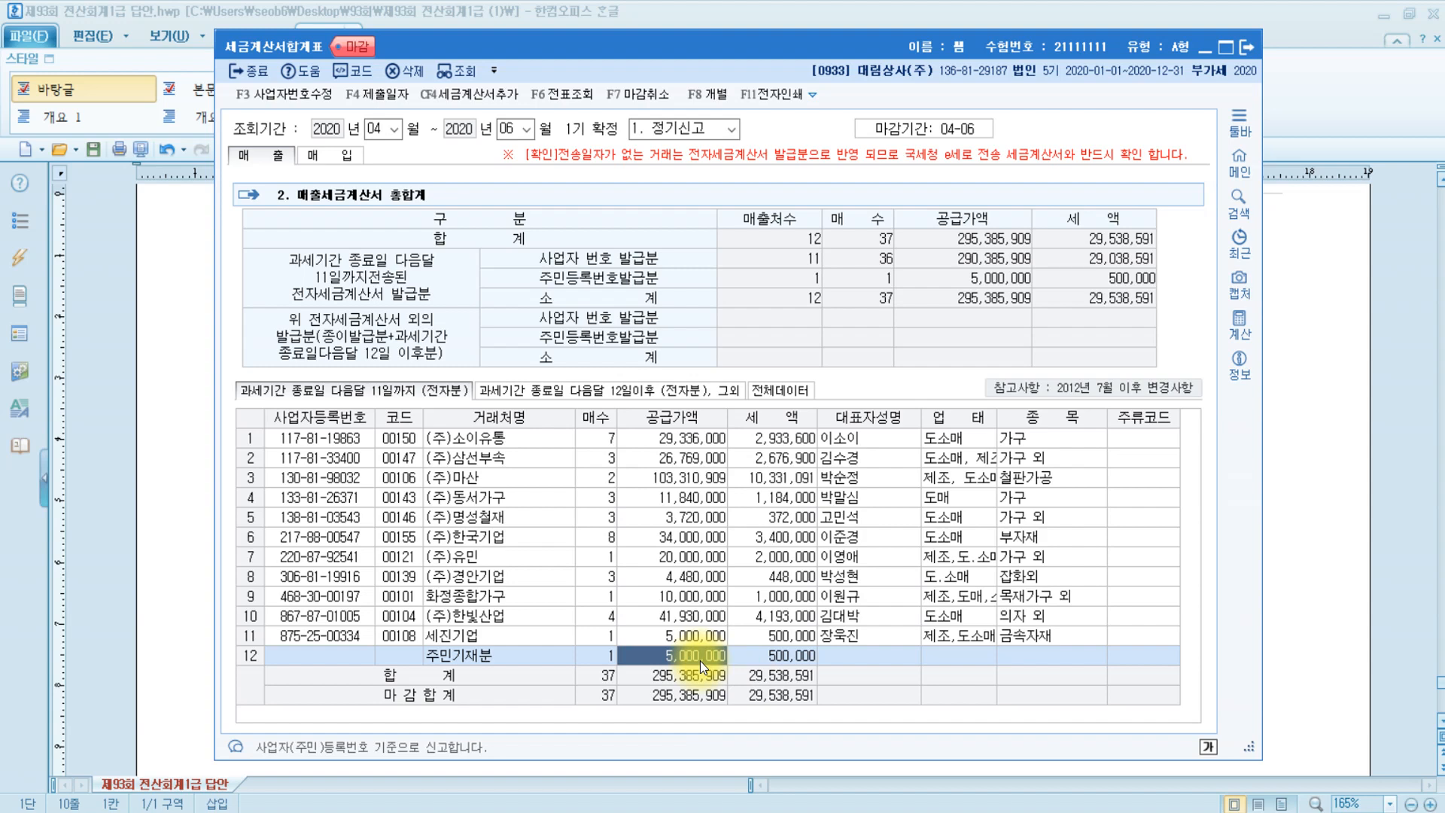
{"action": "left_click", "coordinate": [802, 658]}
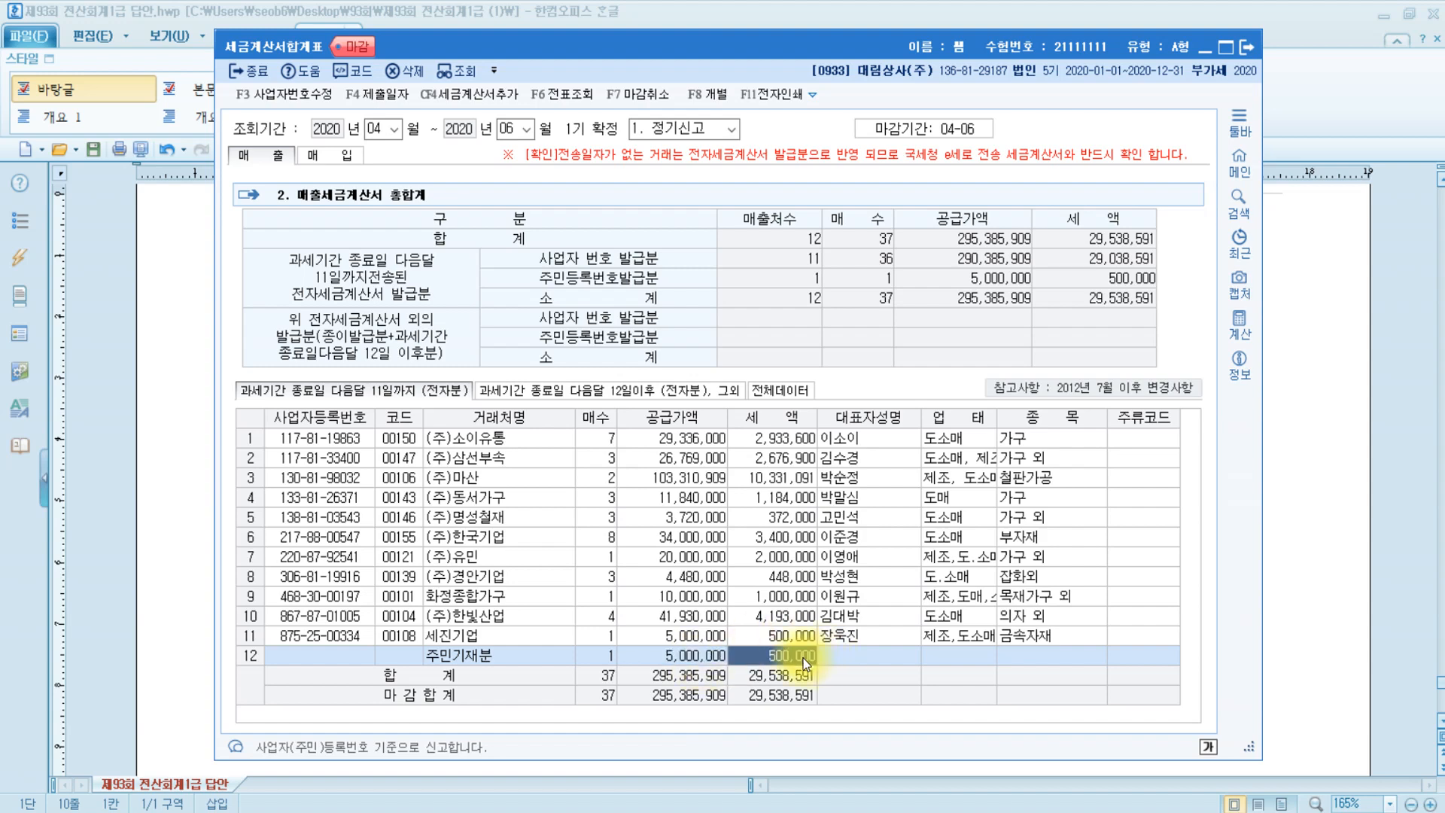
{"action": "left_click", "coordinate": [697, 655]}
{"action": "left_click", "coordinate": [765, 655]}
{"action": "left_click", "coordinate": [708, 655]}
{"action": "left_click", "coordinate": [756, 657]}
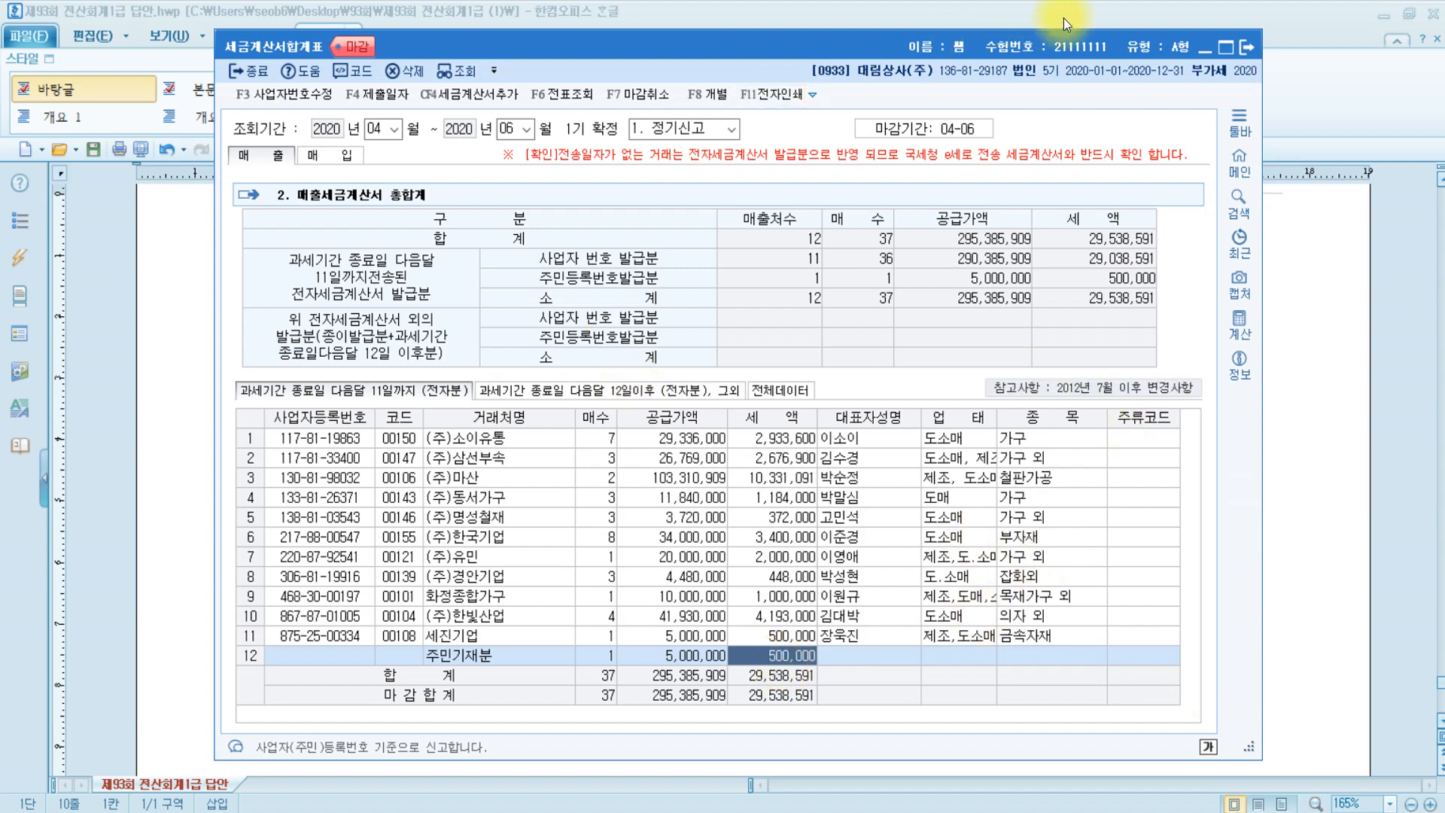
{"action": "left_click", "coordinate": [1245, 46]}
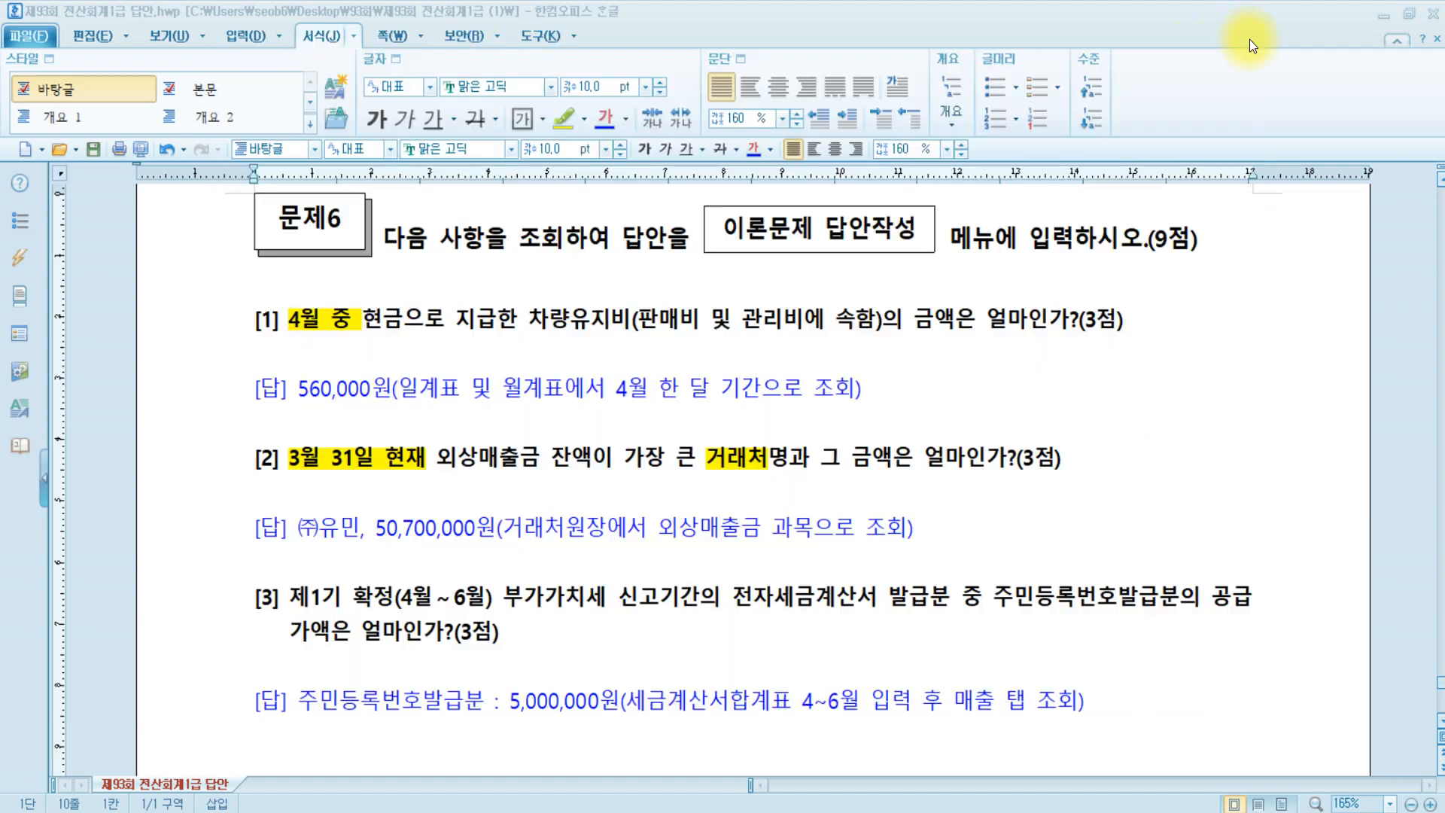
Look at the 주민등록번호발급분 answer field for question [3] in KcLep's 이론문제 답안작성 form, close it, and return to the 회계관리 module
{"action": "left_click", "coordinate": [813, 650]}
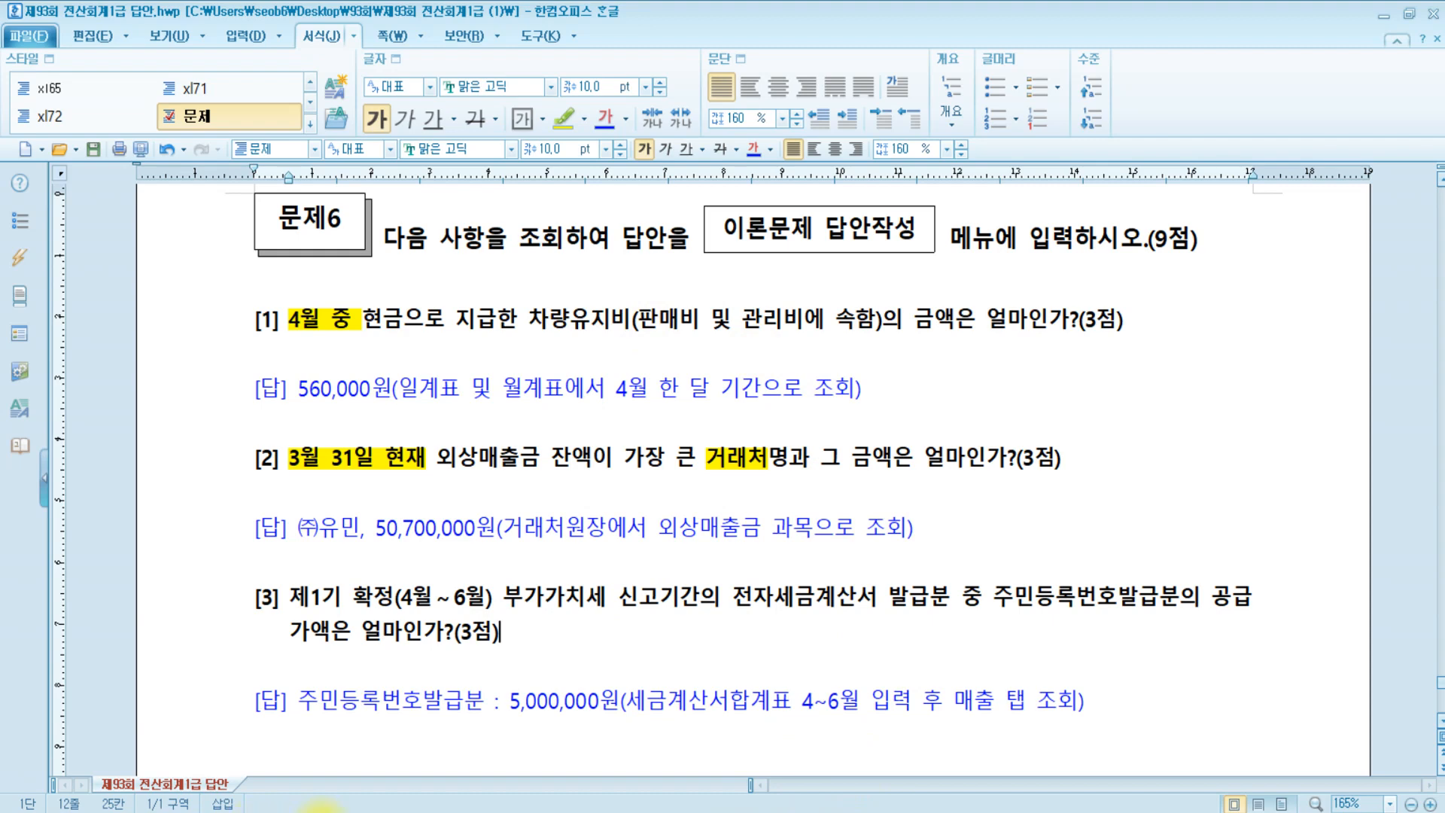
{"action": "left_click", "coordinate": [319, 811]}
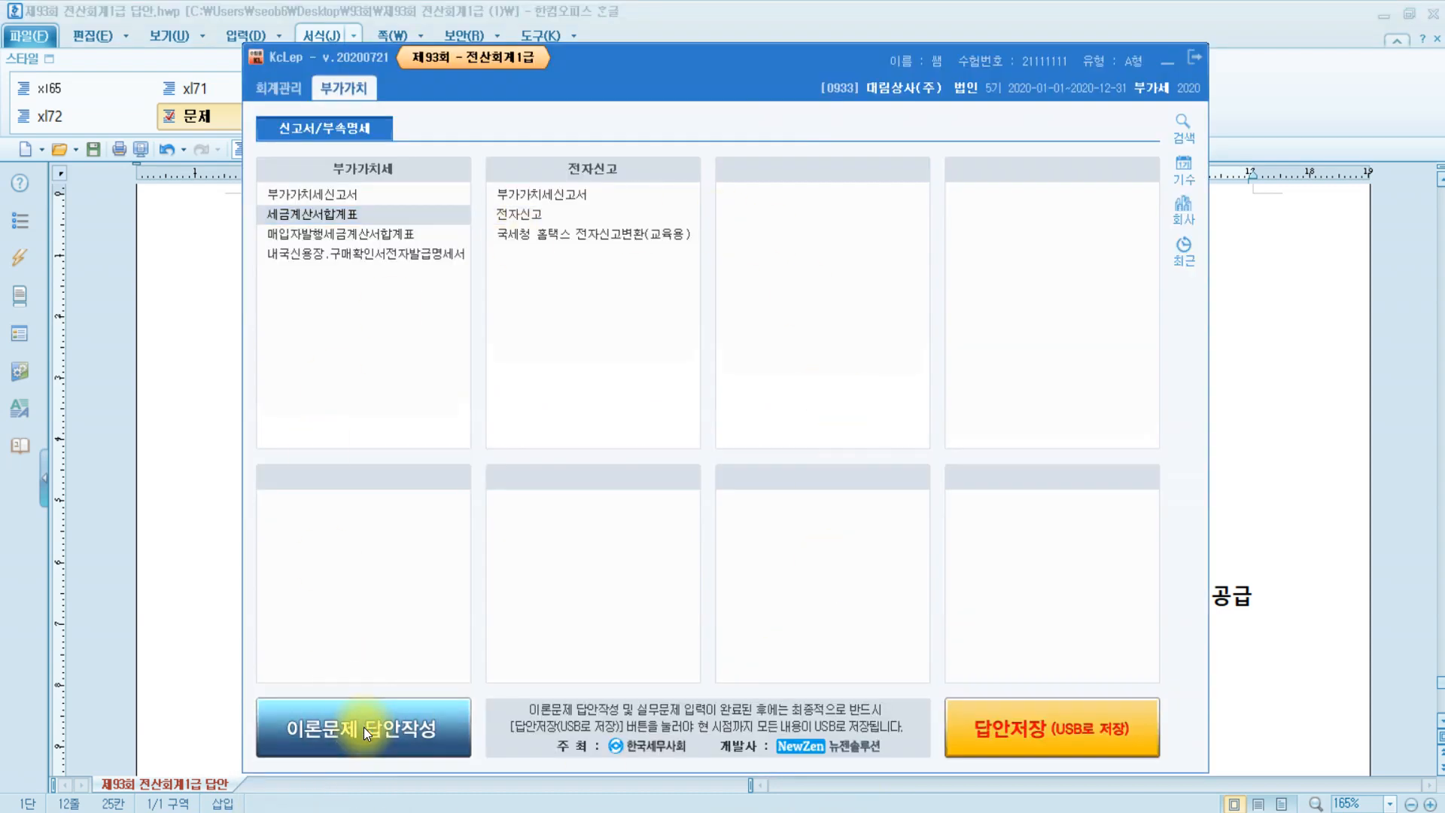
{"action": "left_click", "coordinate": [364, 727]}
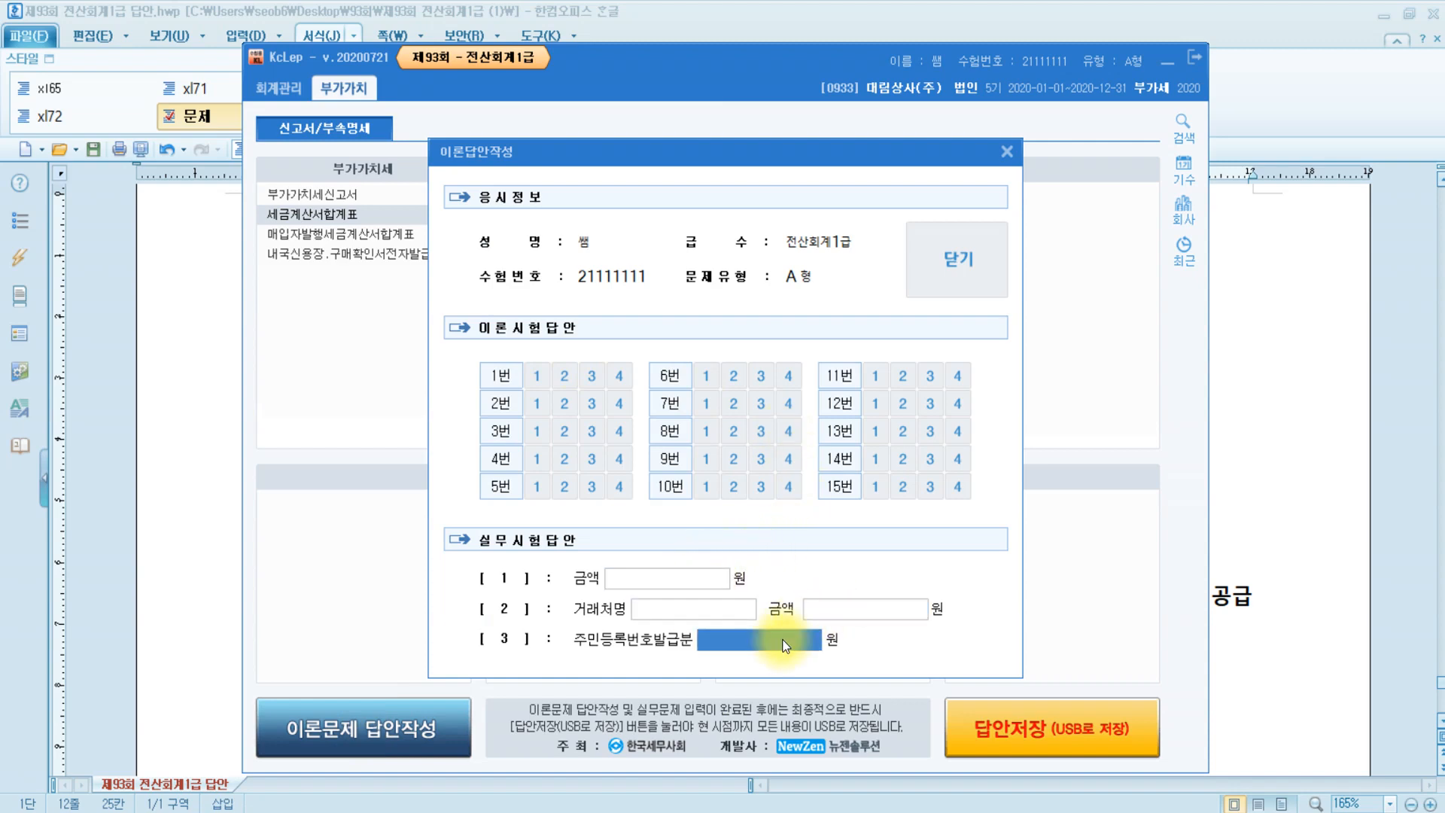
{"action": "left_click", "coordinate": [1007, 153]}
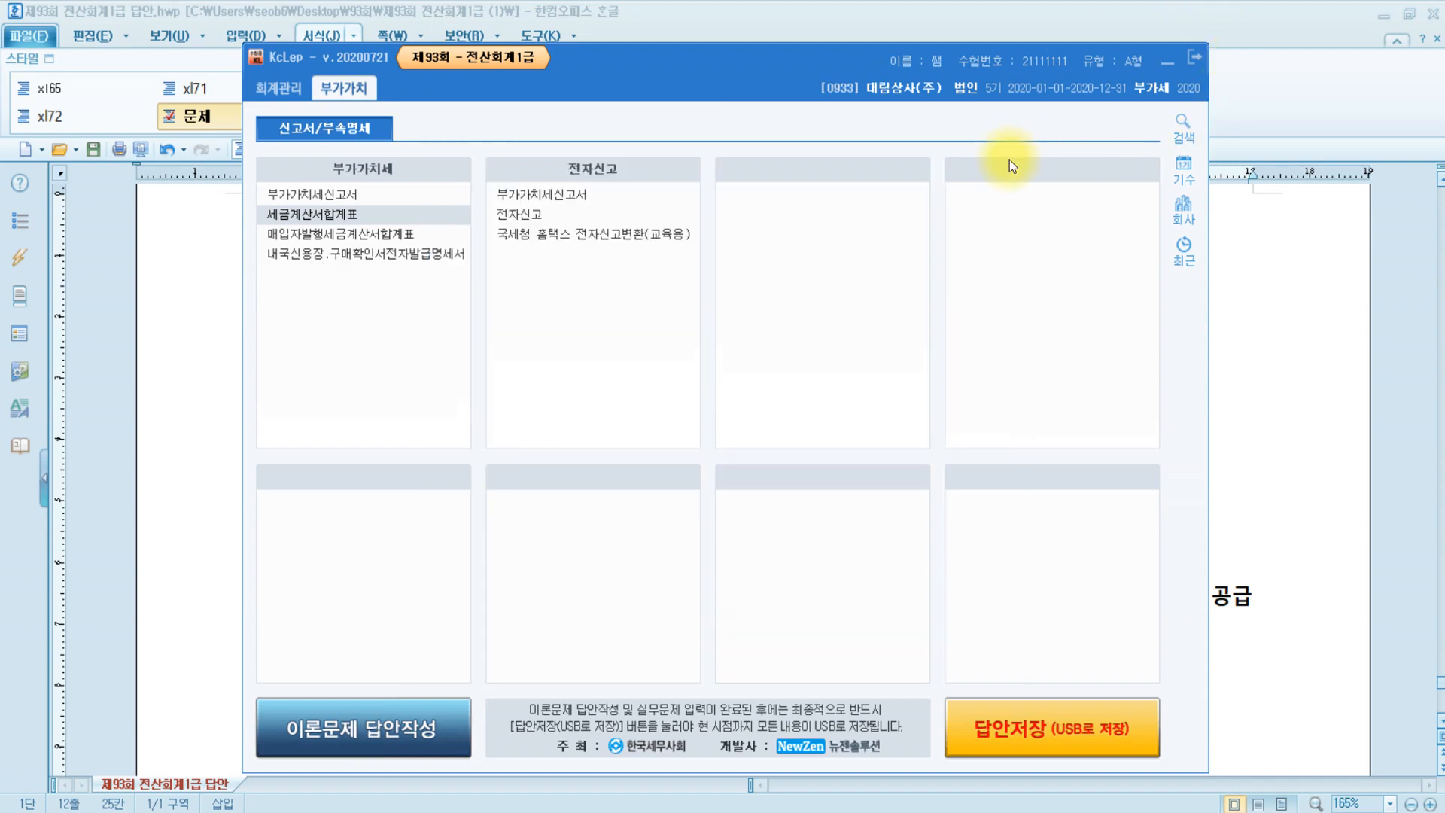
{"action": "left_click", "coordinate": [879, 475]}
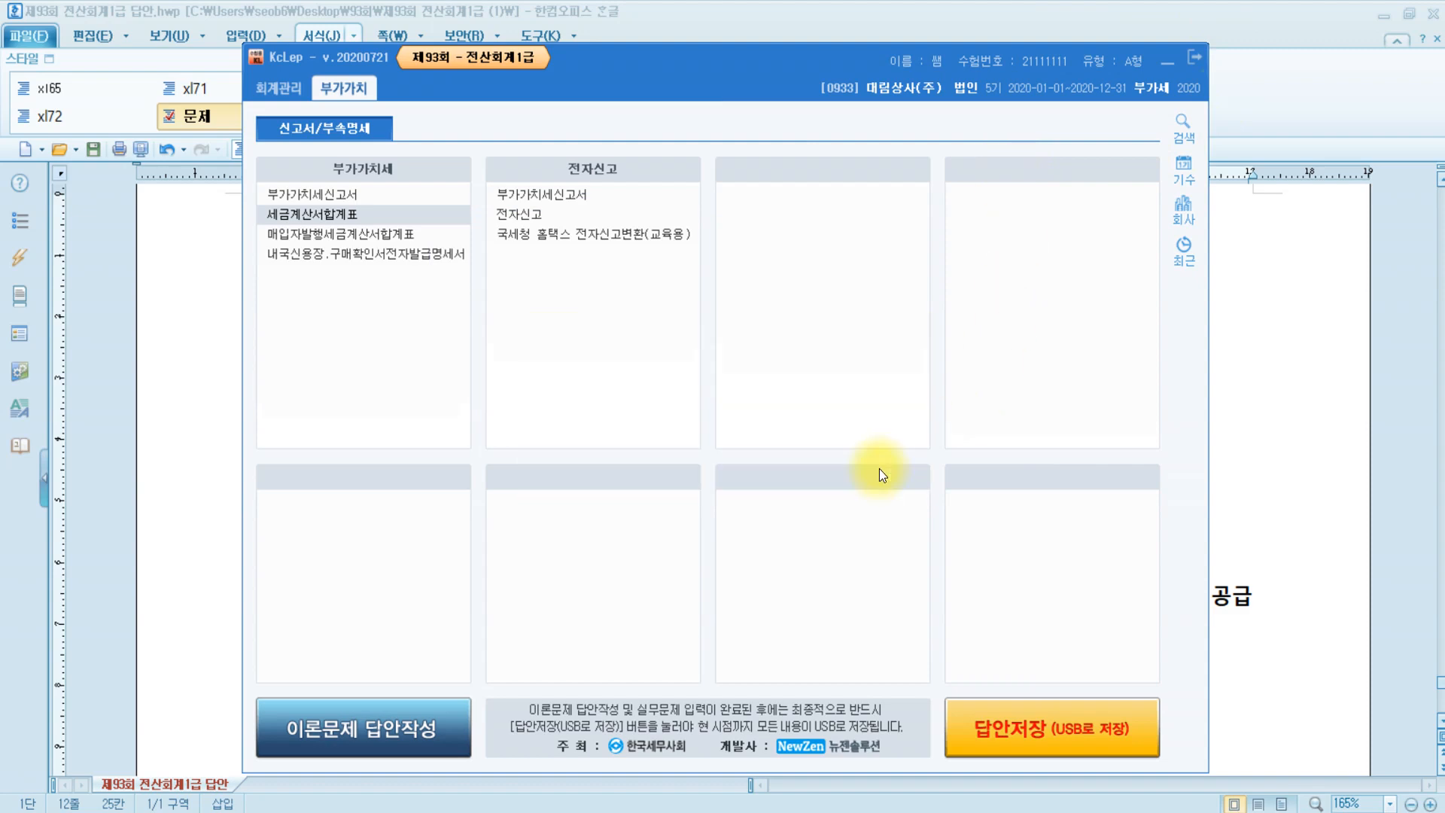
{"action": "left_click", "coordinate": [301, 88]}
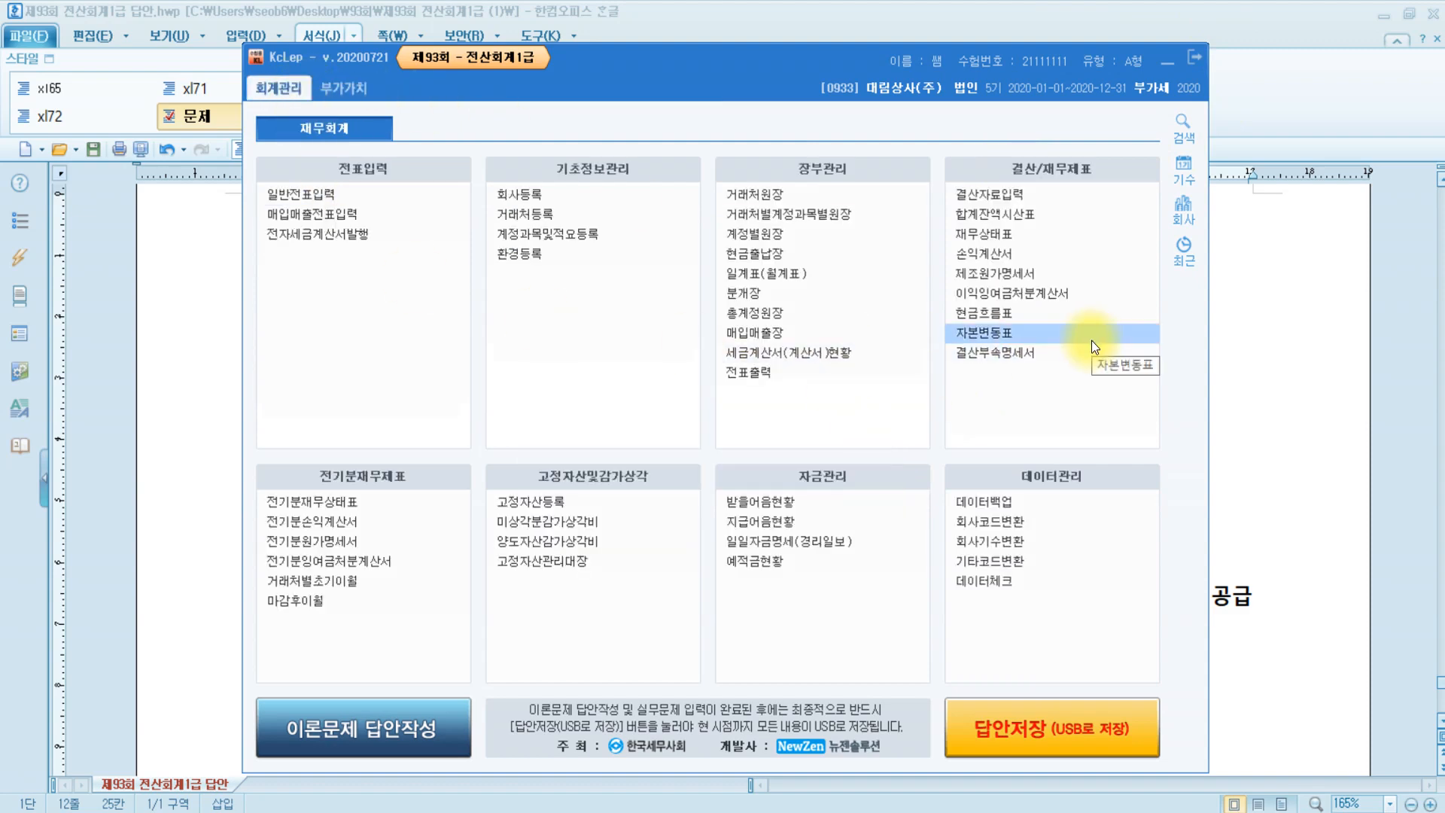